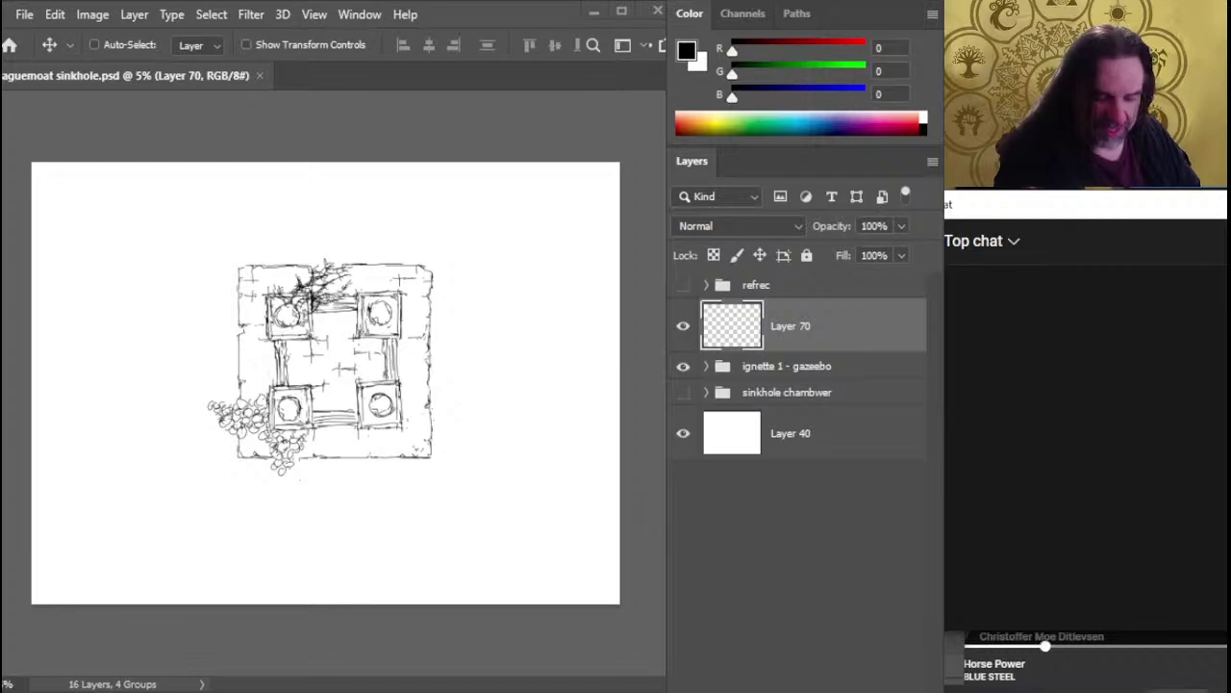
# Adjust the system's speaker volume slightly upward
pyautogui.click(1207, 690)
pyautogui.moveTo(1043, 663); pyautogui.dragTo(1054, 662)
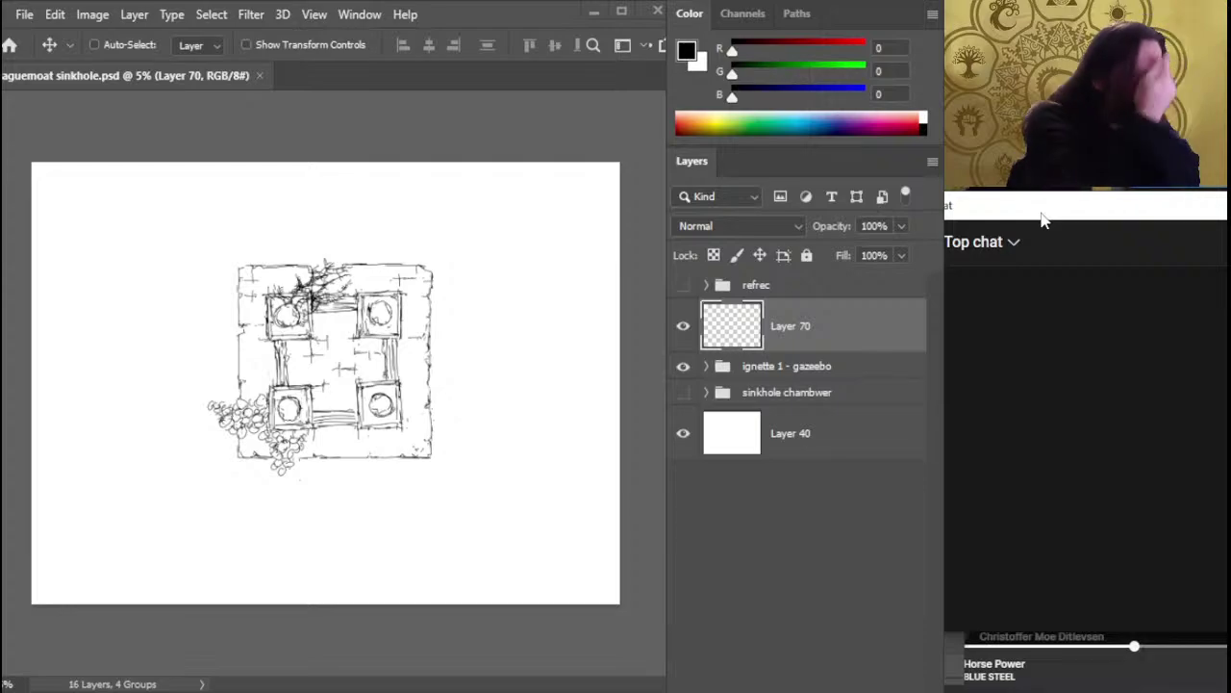
pyautogui.hotkey('alt', 'Tab')
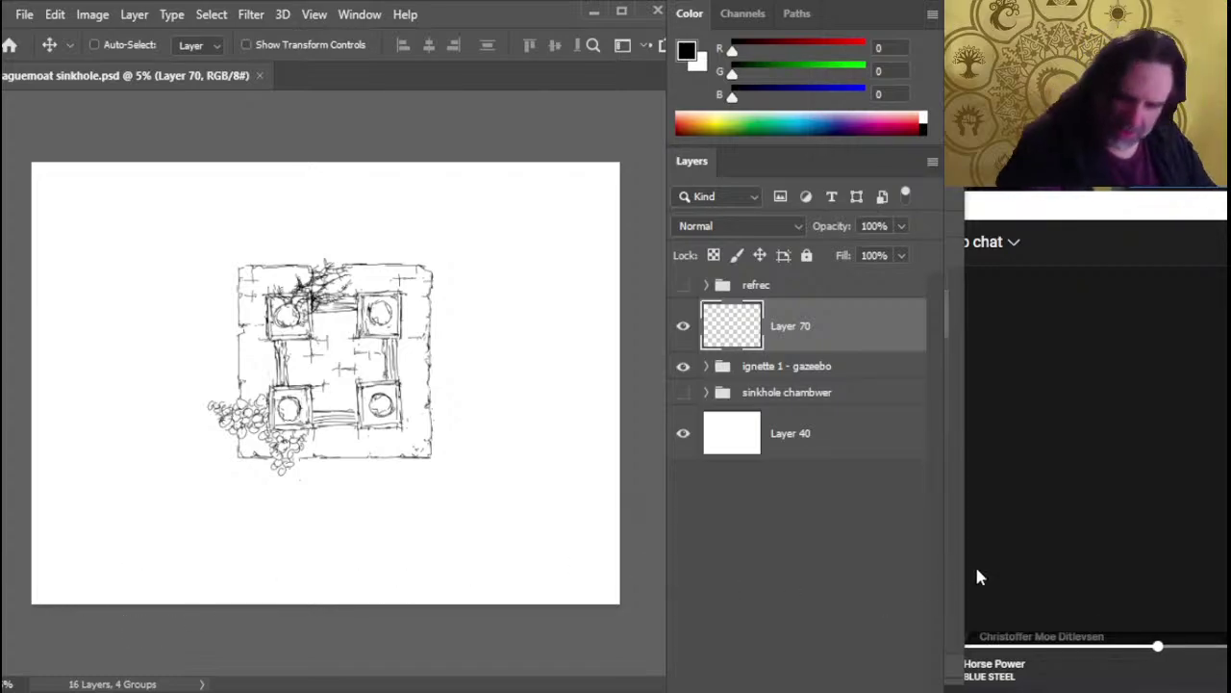
pyautogui.click(1109, 691)
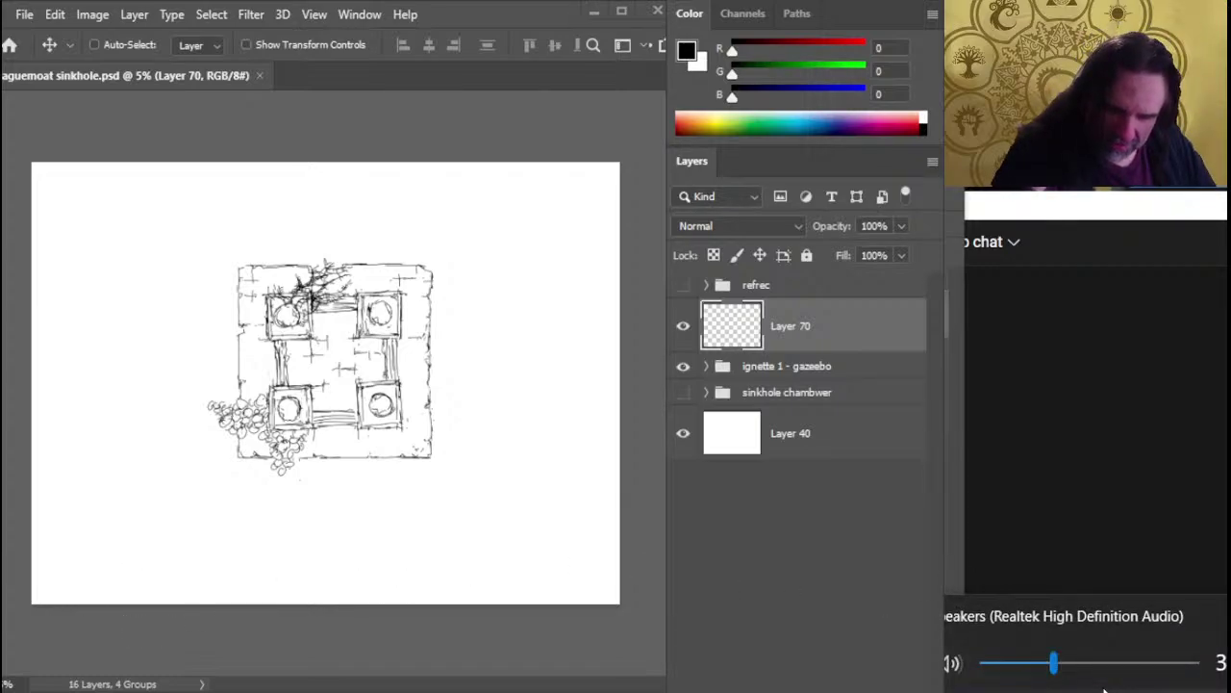
pyautogui.scroll(2, 1104, 690)
pyautogui.scroll(-1, 1104, 690)
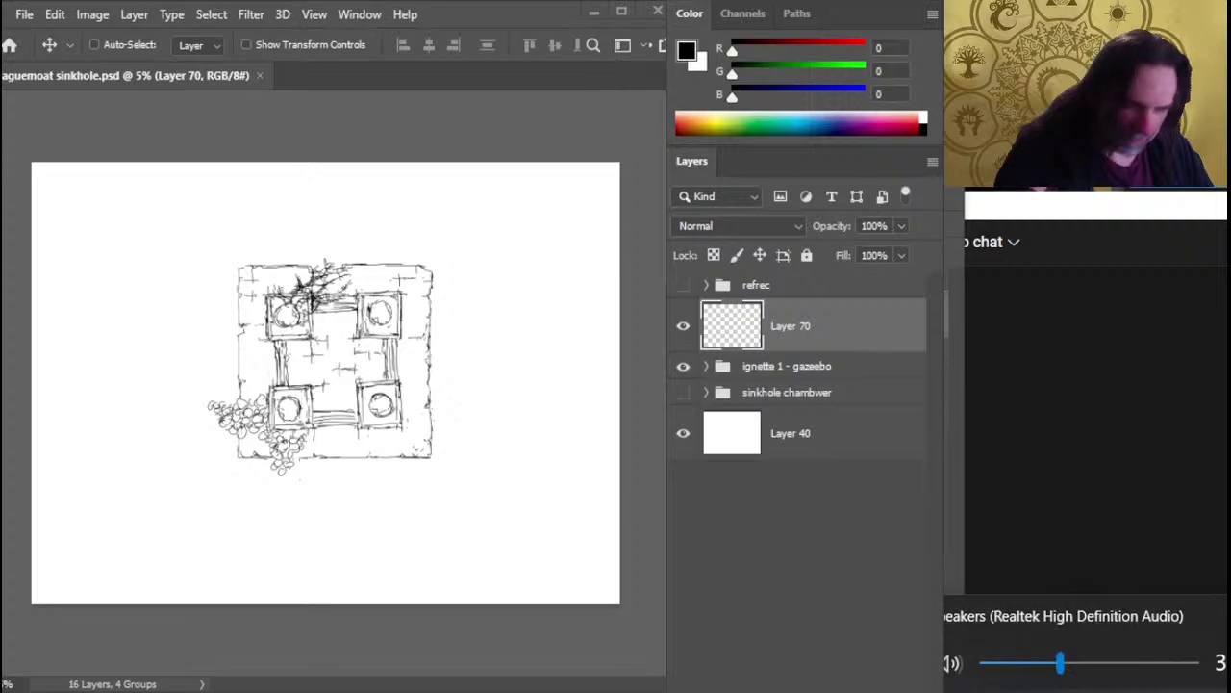
pyautogui.click(560, 662)
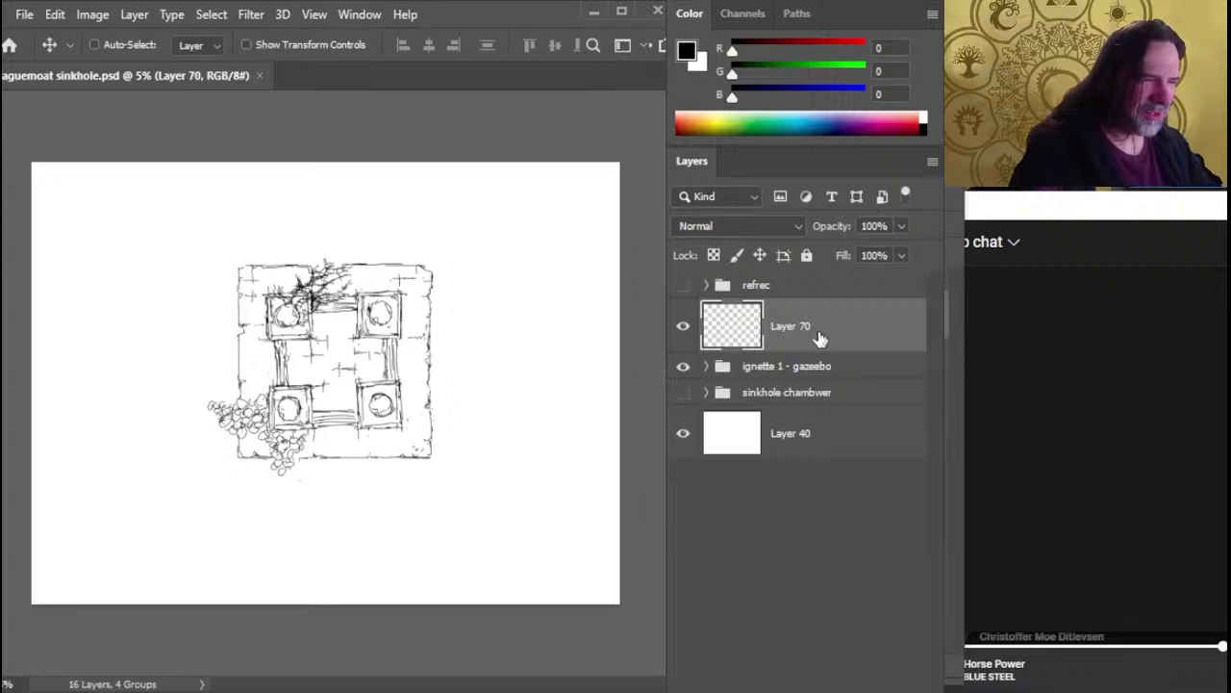
# Check the contents of Layer 70 with a few test brush marks and its visibility, and delete the layer
pyautogui.press('b')
pyautogui.moveTo(406, 415); pyautogui.dragTo(420, 433)
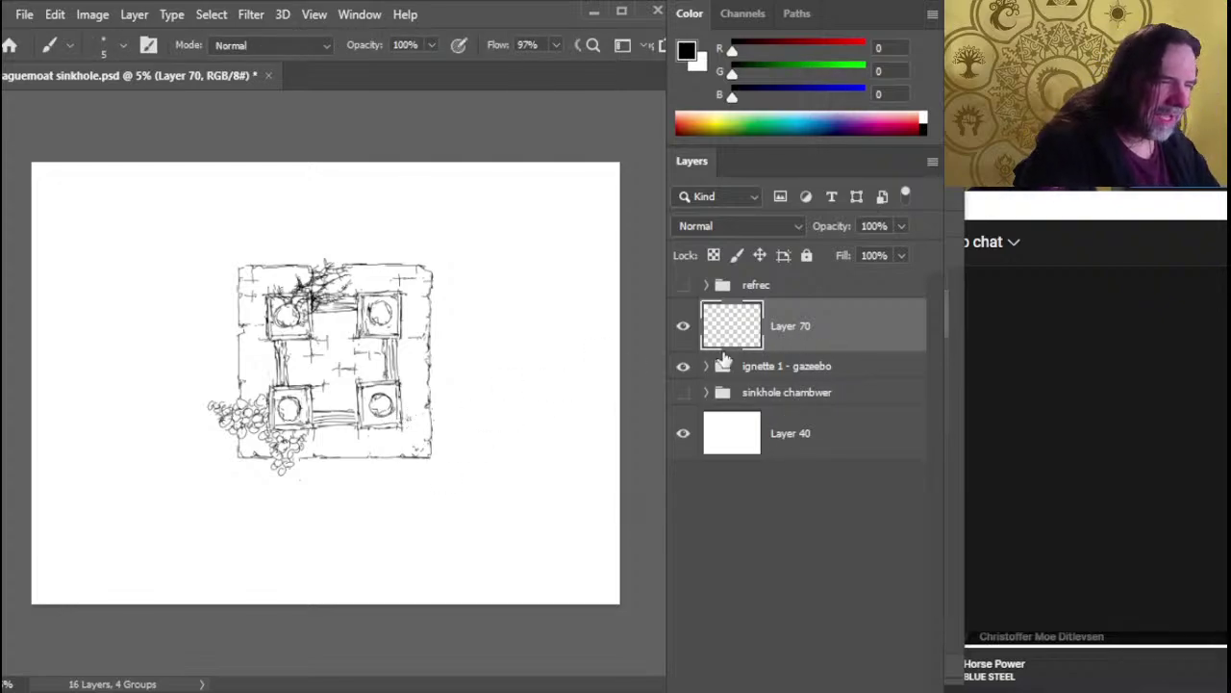
pyautogui.click(685, 327)
pyautogui.click(689, 327)
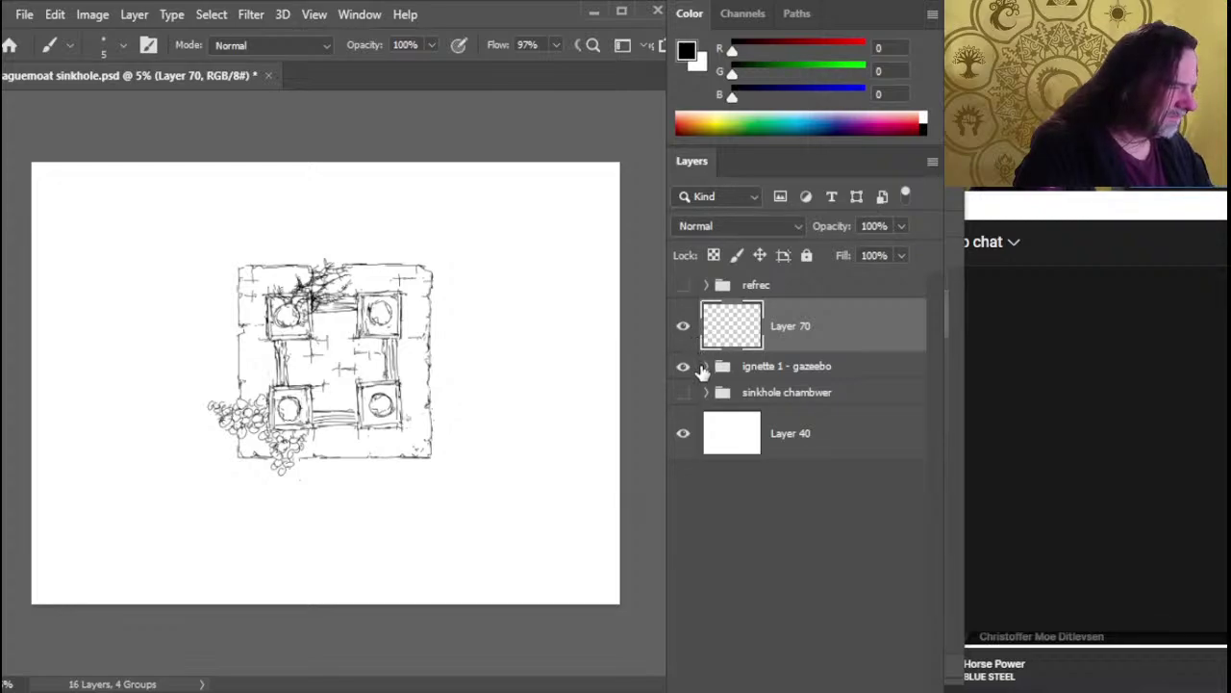
pyautogui.press('Delete')
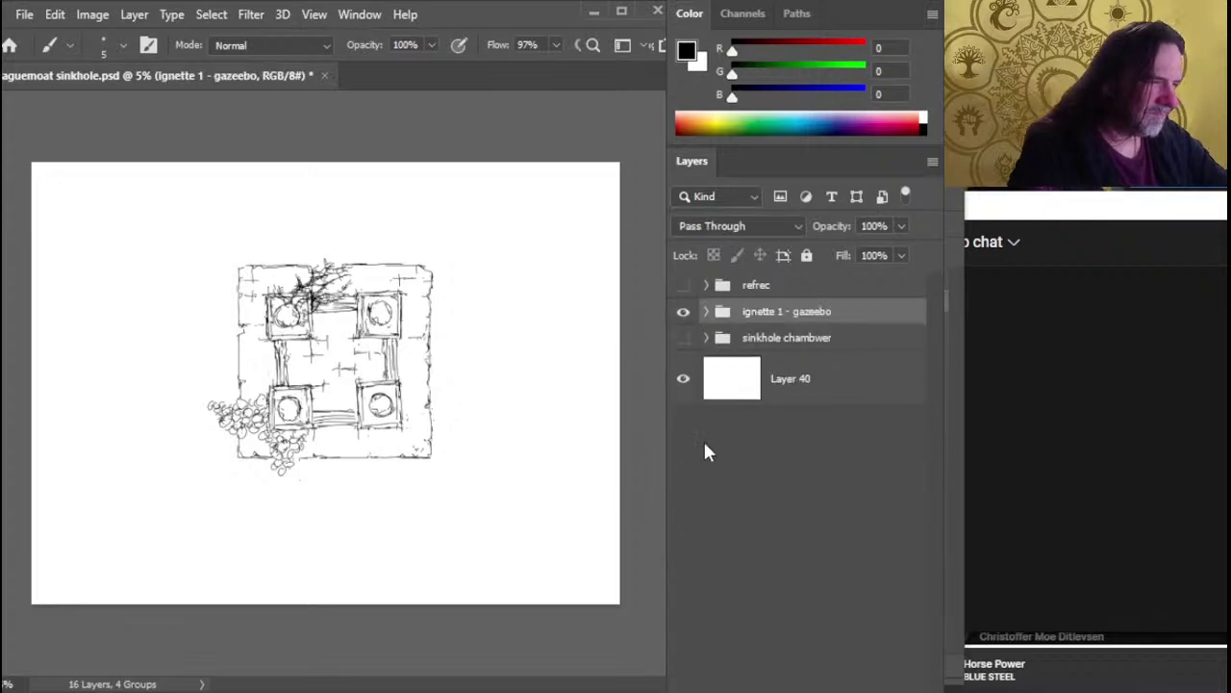
# Expand the ignette 1 - gazeebo group, select Layer 69, and check what Layers 69 and 67 contain by toggling their visibility
pyautogui.click(707, 312)
pyautogui.click(762, 373)
pyautogui.click(685, 354)
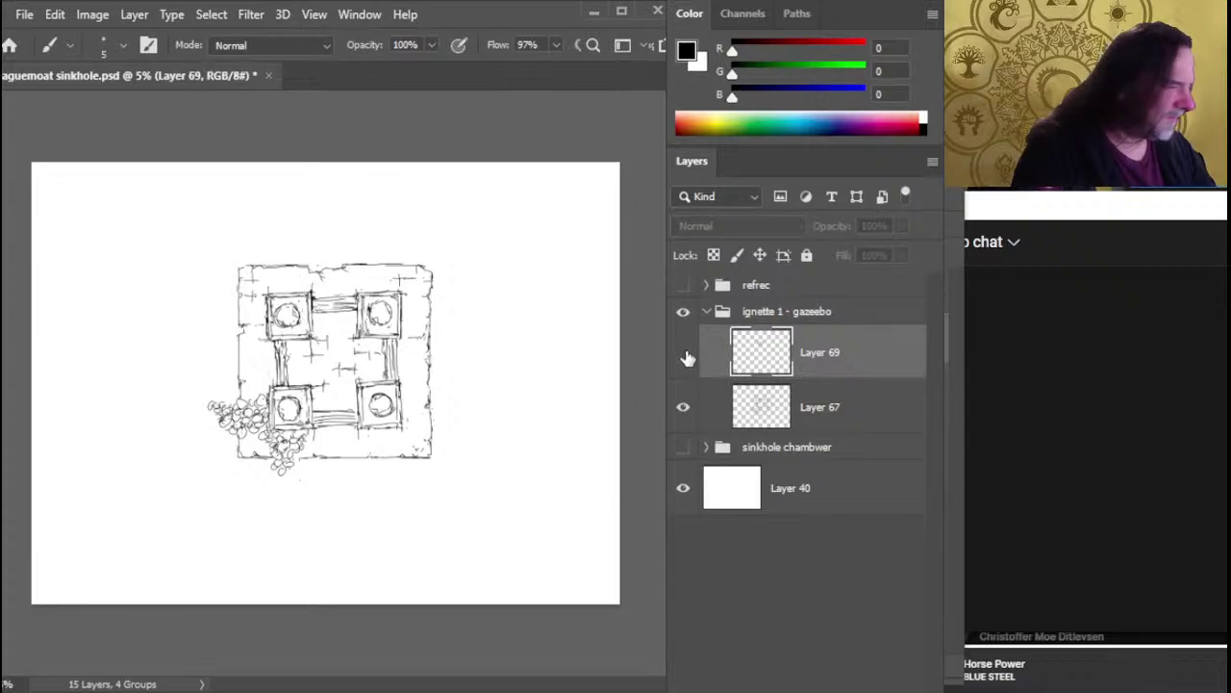
pyautogui.click(689, 356)
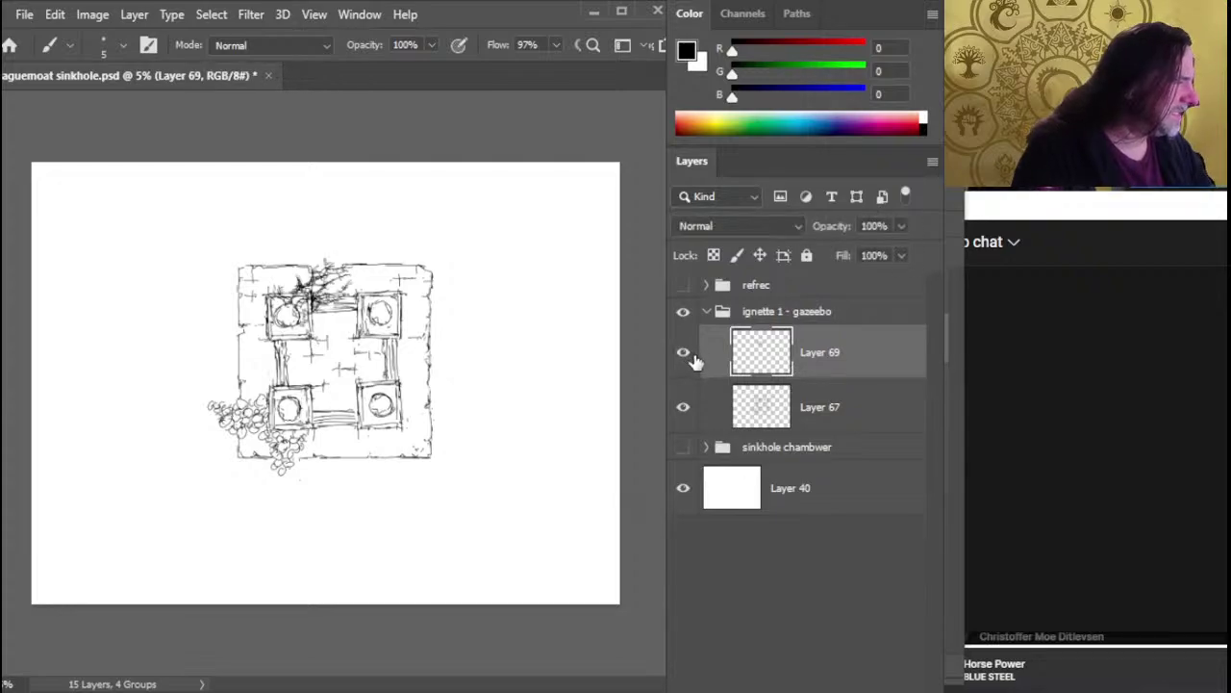
pyautogui.click(683, 407)
pyautogui.click(683, 407)
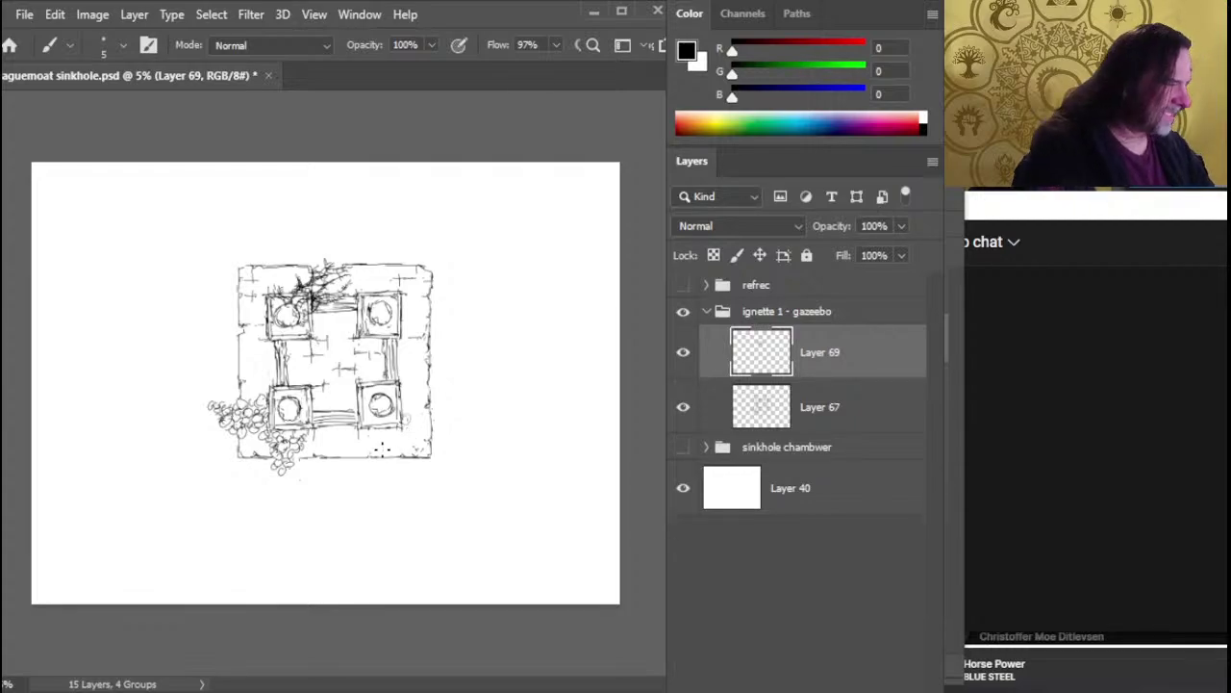
# Set the eraser to 250 px and the brush to 10 px for sketching foliage beside the lower-right pillar
pyautogui.press('e')
pyautogui.press(']')
pyautogui.press(']')
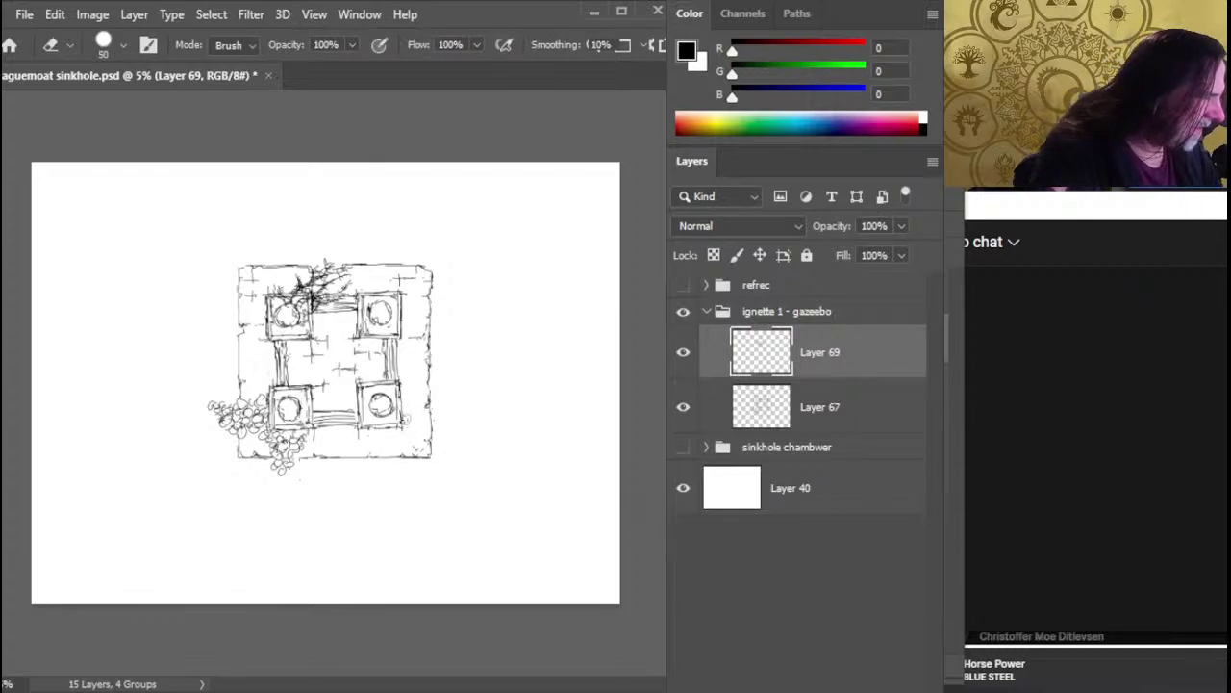
pyautogui.press(']')
pyautogui.press(']')
pyautogui.press('b')
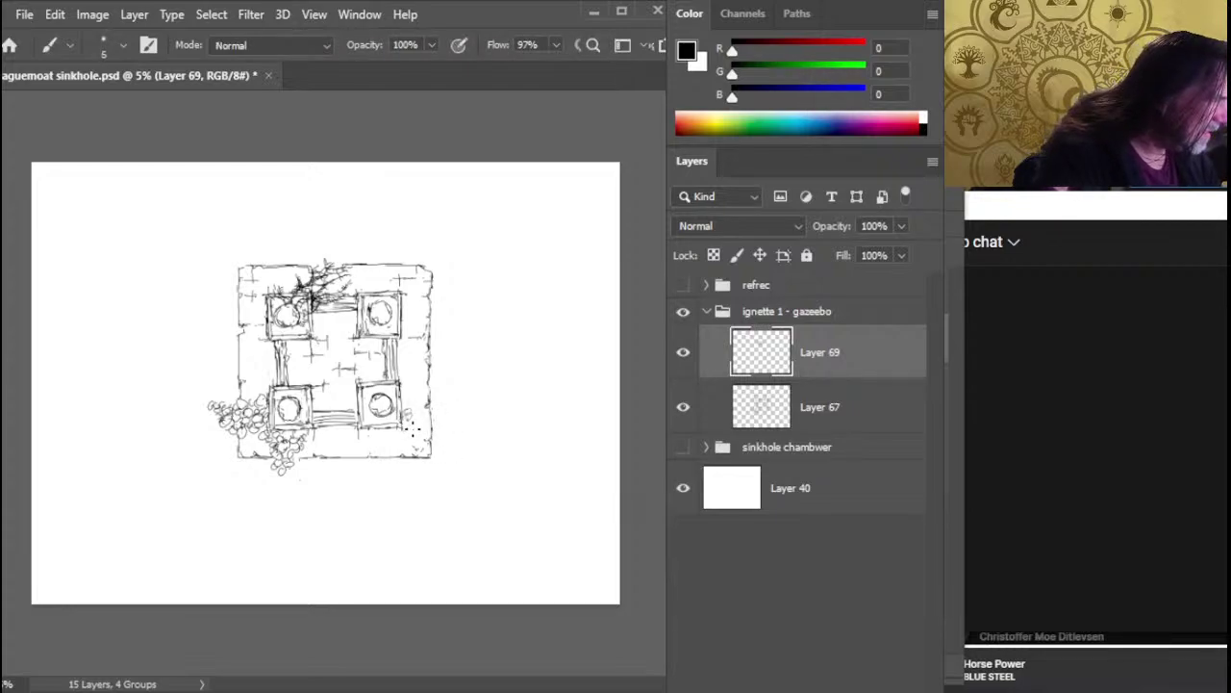
pyautogui.press(']')
pyautogui.press(']')
pyautogui.press(']')
pyautogui.press(']')
pyautogui.press(']')
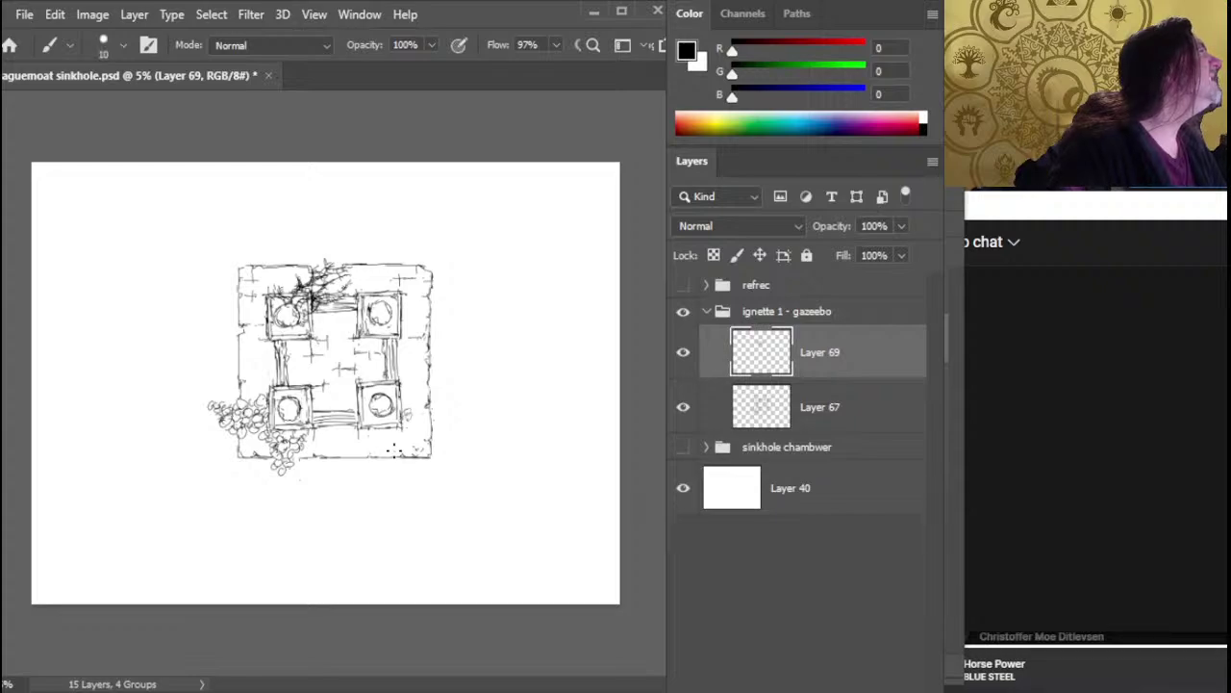
# Sketch a cluster of small rounded leaves around the lower-right pillar, spreading past the platform's right edge and down its lower corner
pyautogui.press('e')
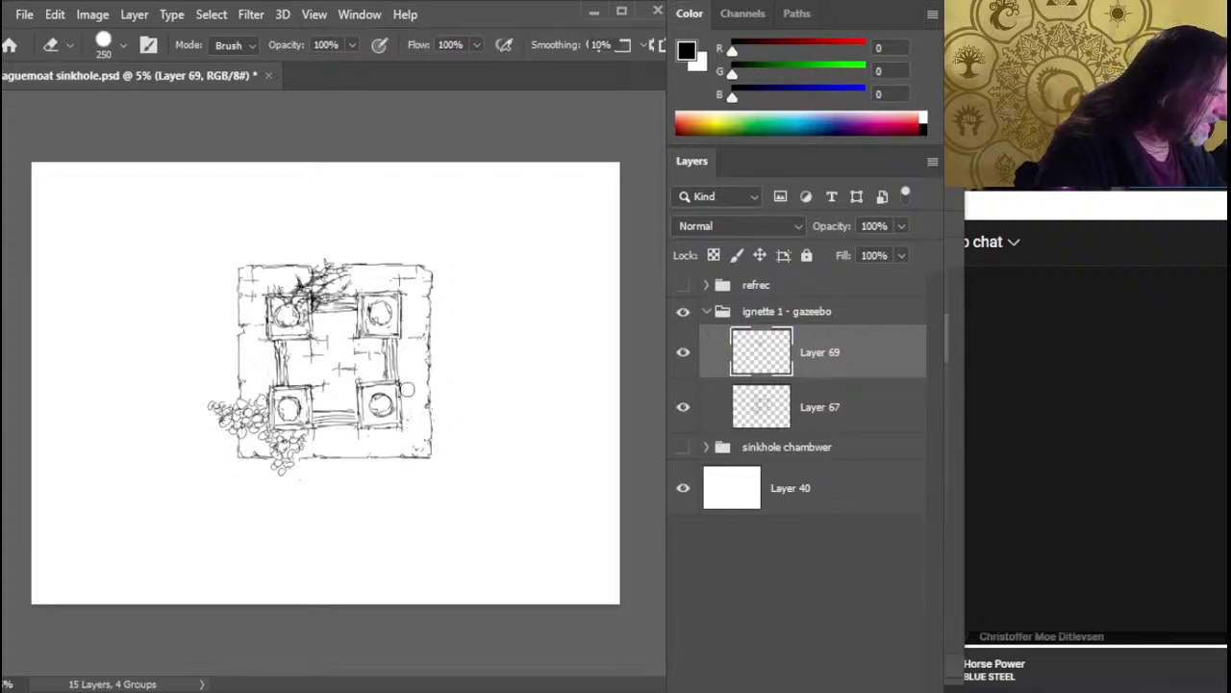
pyautogui.press('b')
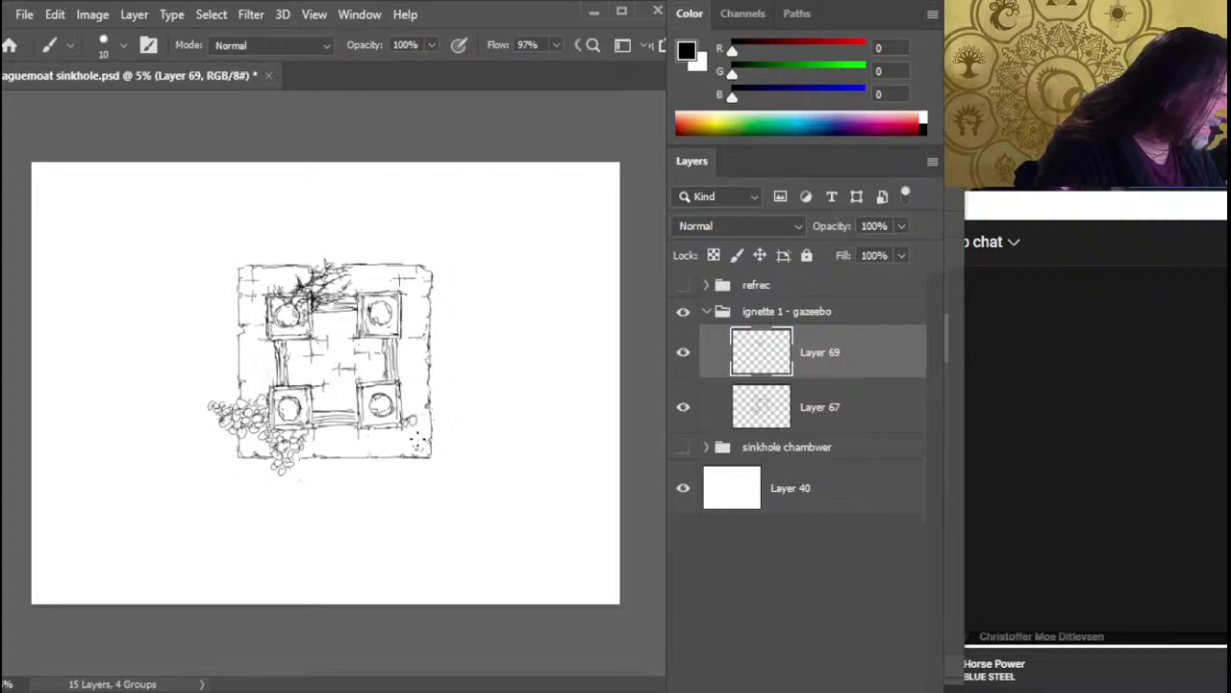
pyautogui.press('e')
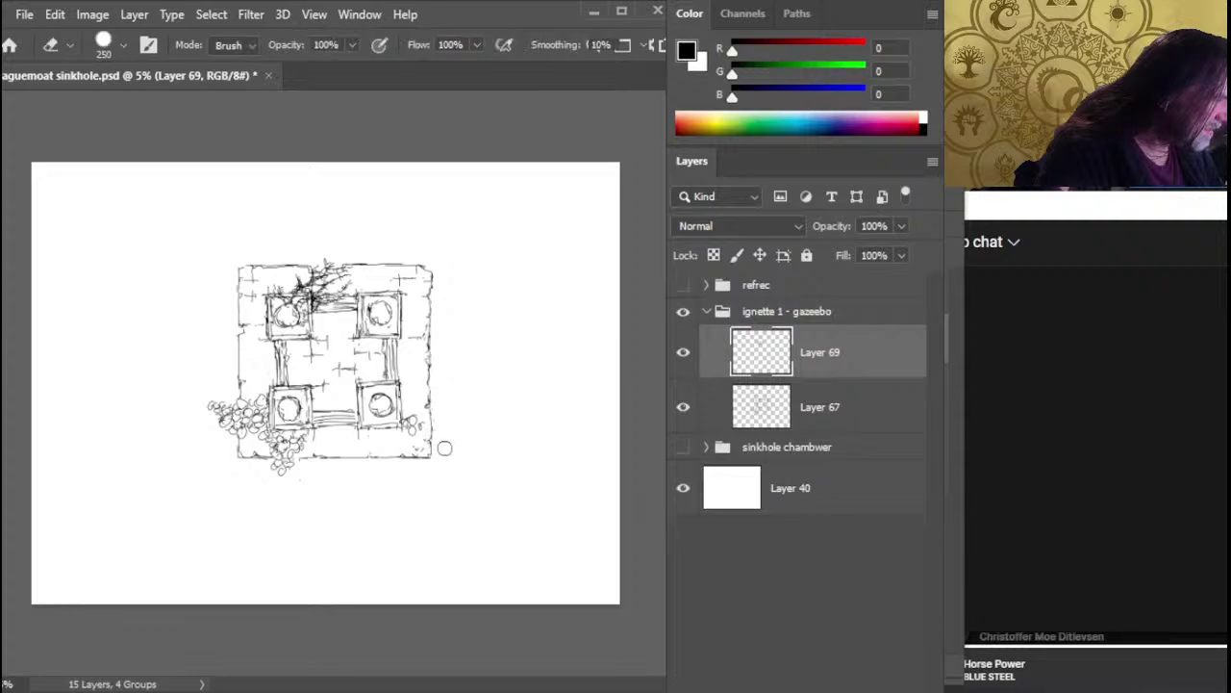
pyautogui.press('b')
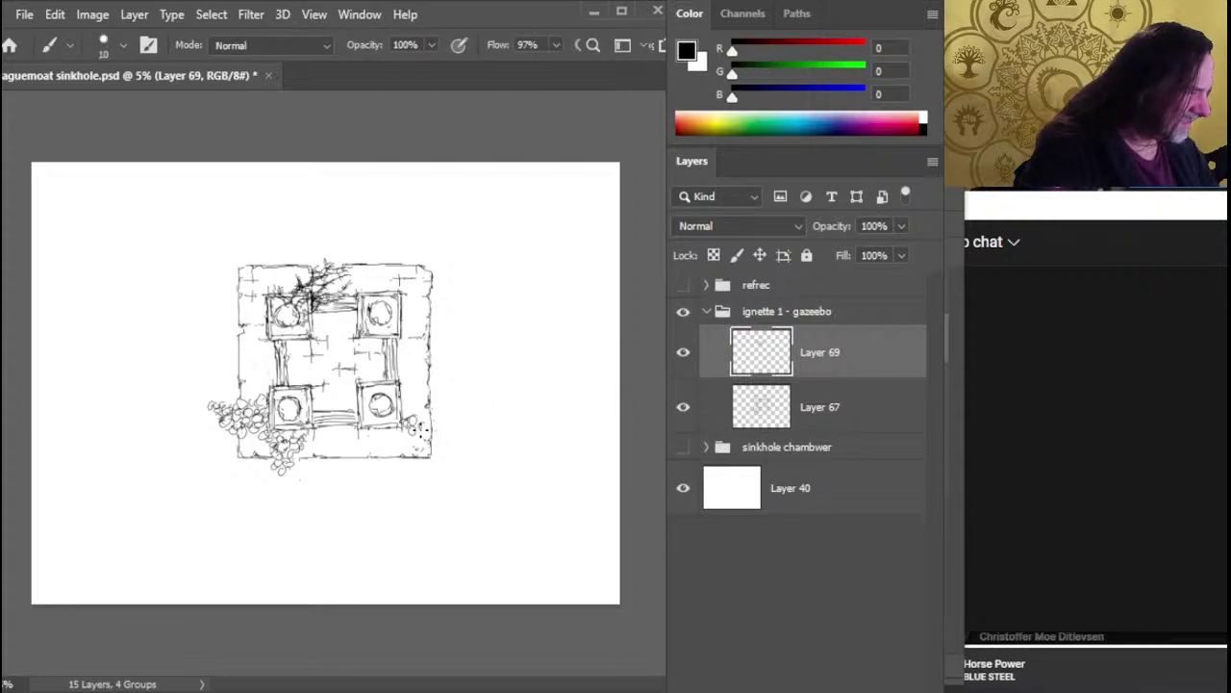
pyautogui.moveTo(439, 421)
pyautogui.mouseDown()
pyautogui.moveTo(452, 420)
pyautogui.moveTo(405, 408)
pyautogui.moveTo(419, 407)
pyautogui.mouseUp()
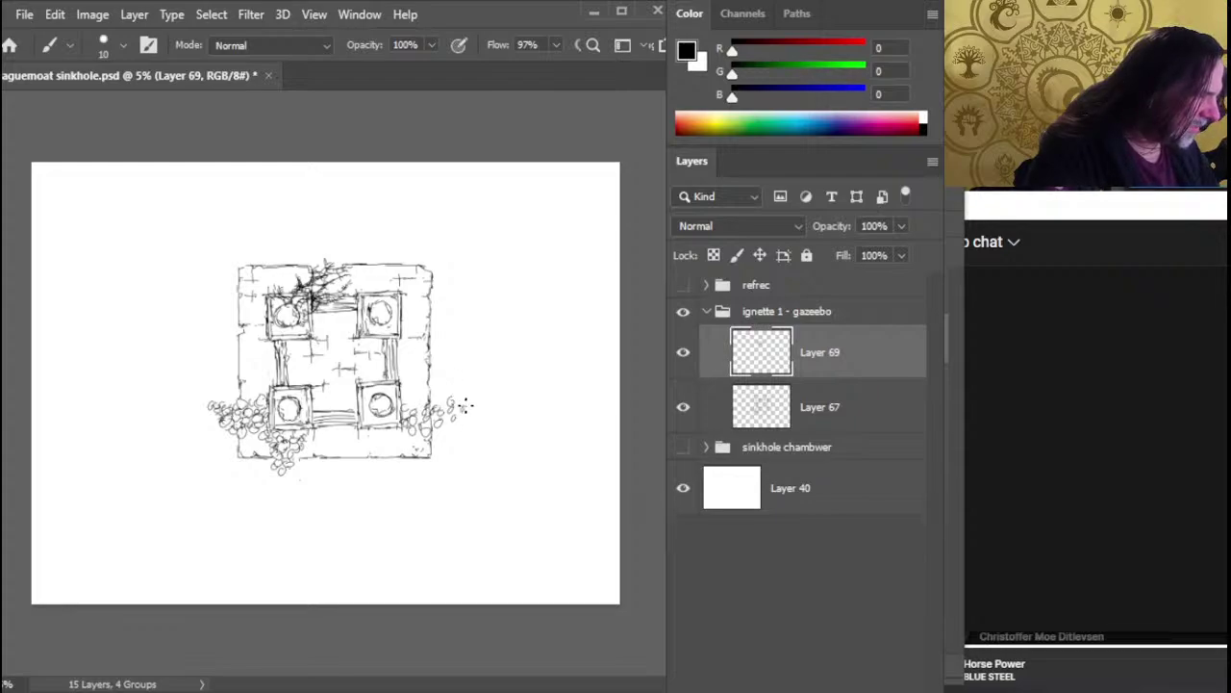
pyautogui.moveTo(444, 408); pyautogui.dragTo(466, 414)
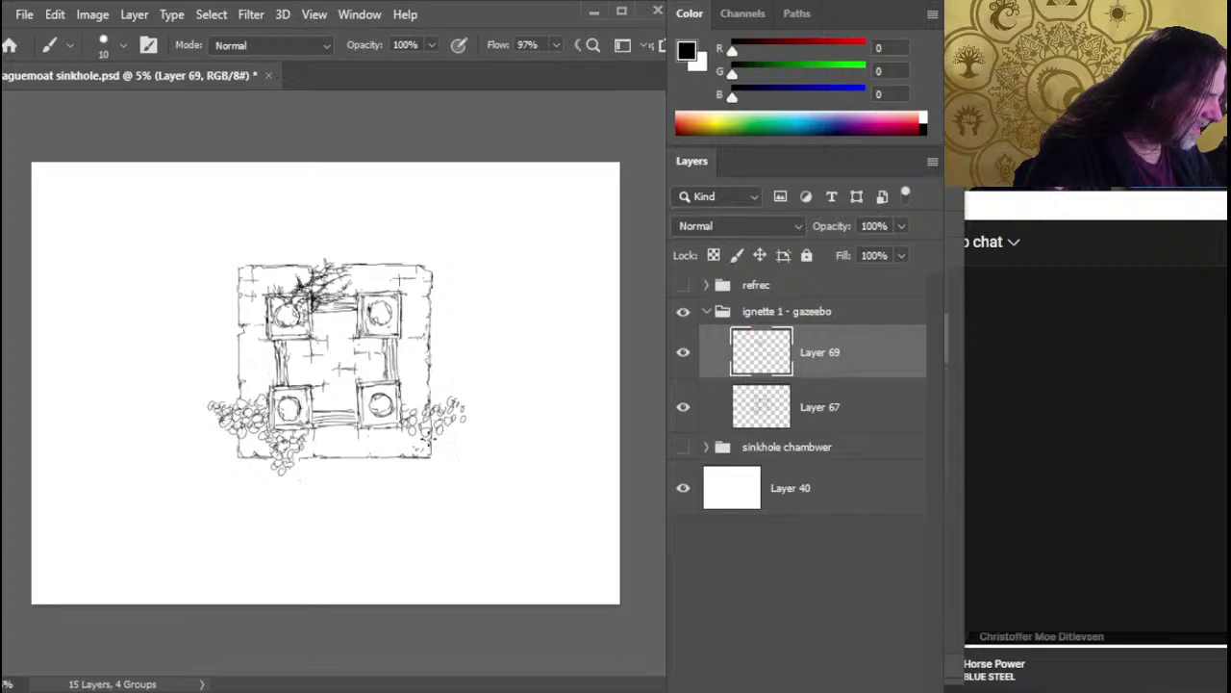
pyautogui.moveTo(414, 420)
pyautogui.mouseDown()
pyautogui.moveTo(408, 436)
pyautogui.moveTo(383, 436)
pyautogui.moveTo(395, 447)
pyautogui.mouseUp()
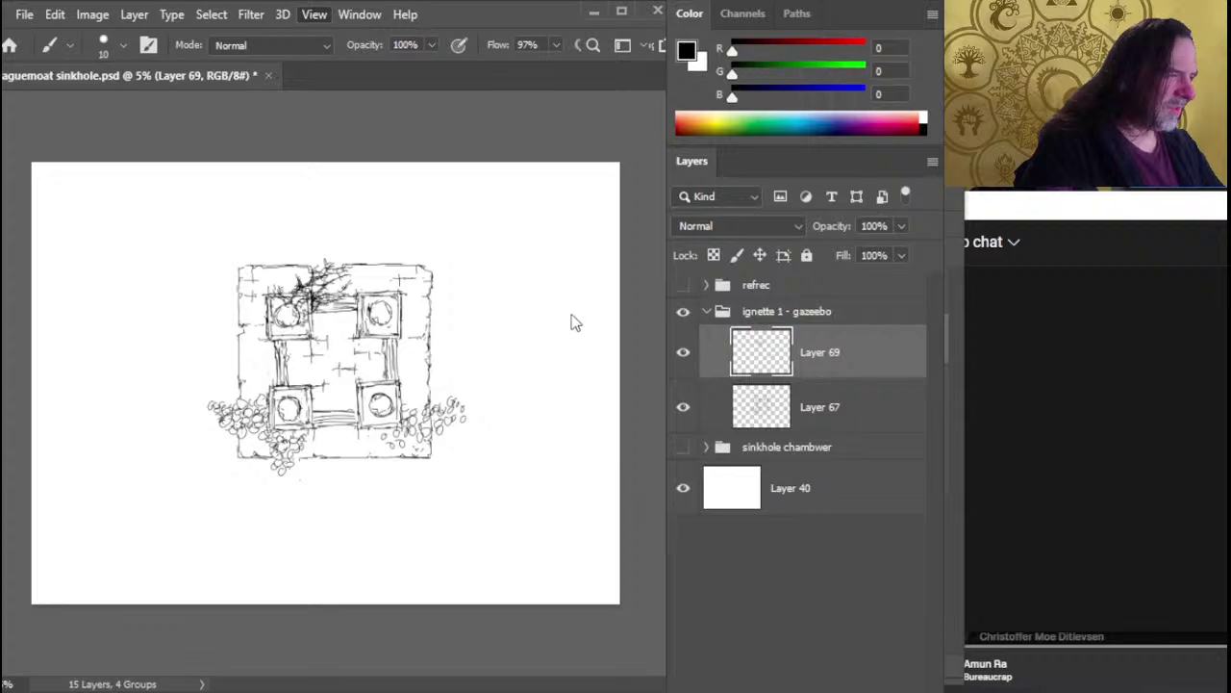
# Show the grid and clean up the outer leaves of the lower-right foliage cluster
pyautogui.hotkey('ctrl', "'")
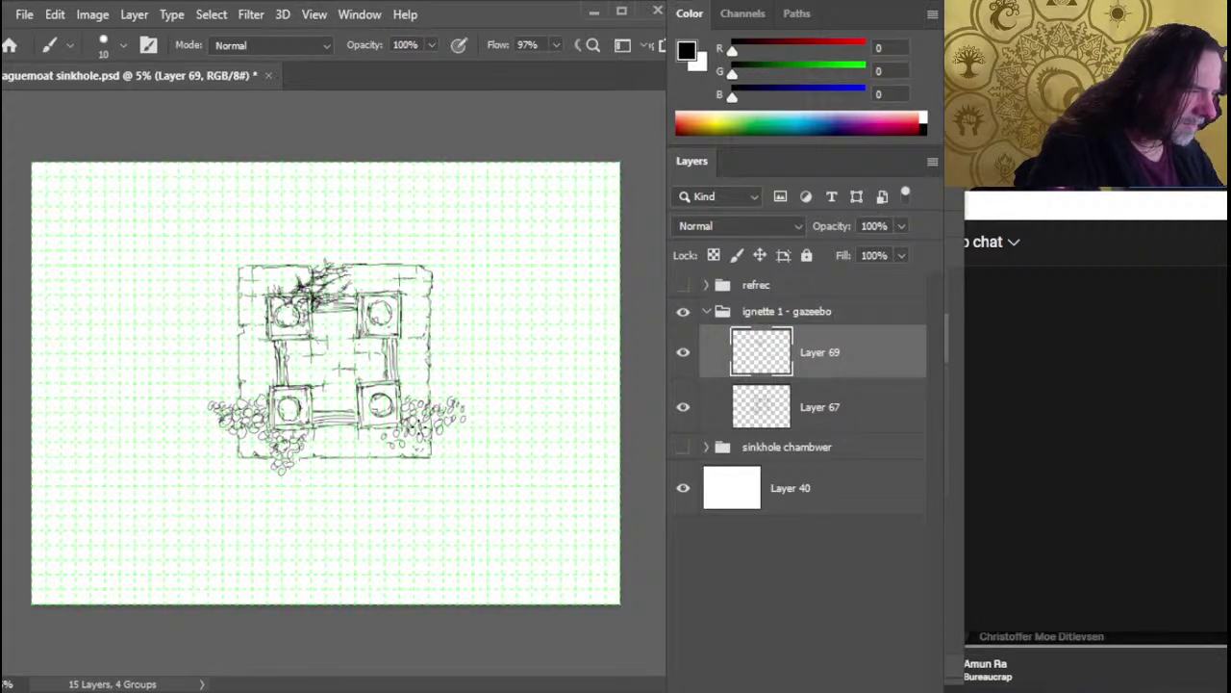
pyautogui.press('e')
pyautogui.click(462, 423)
pyautogui.press('b')
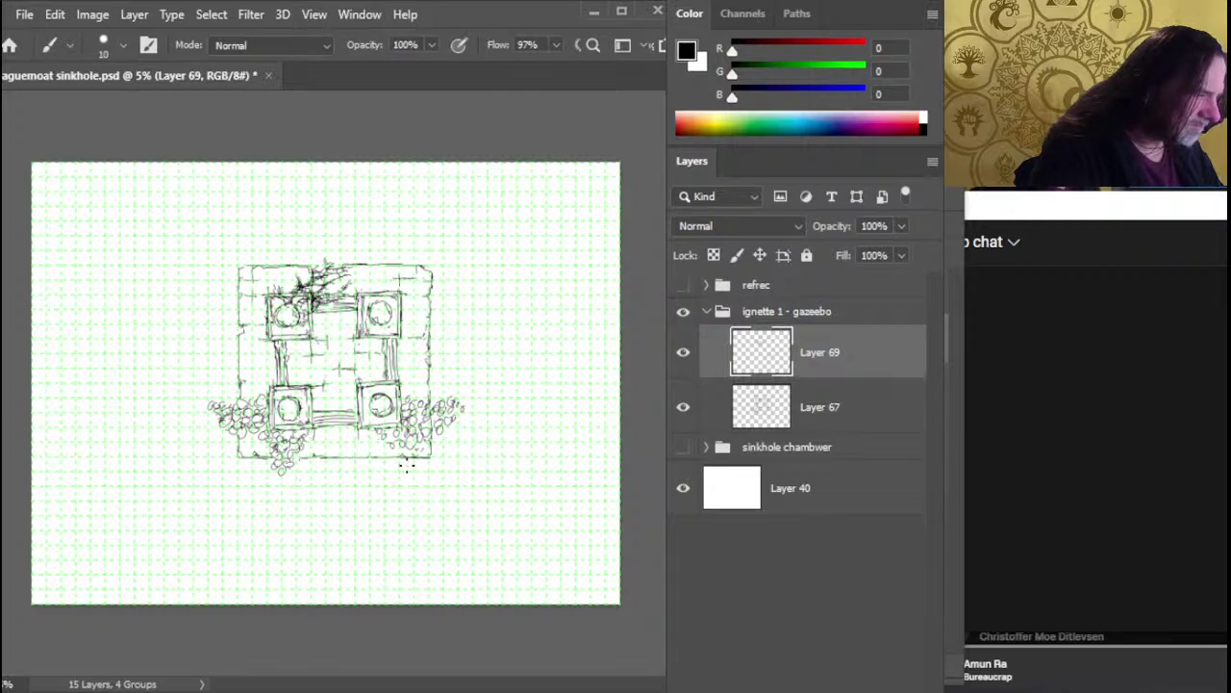
pyautogui.click(733, 406)
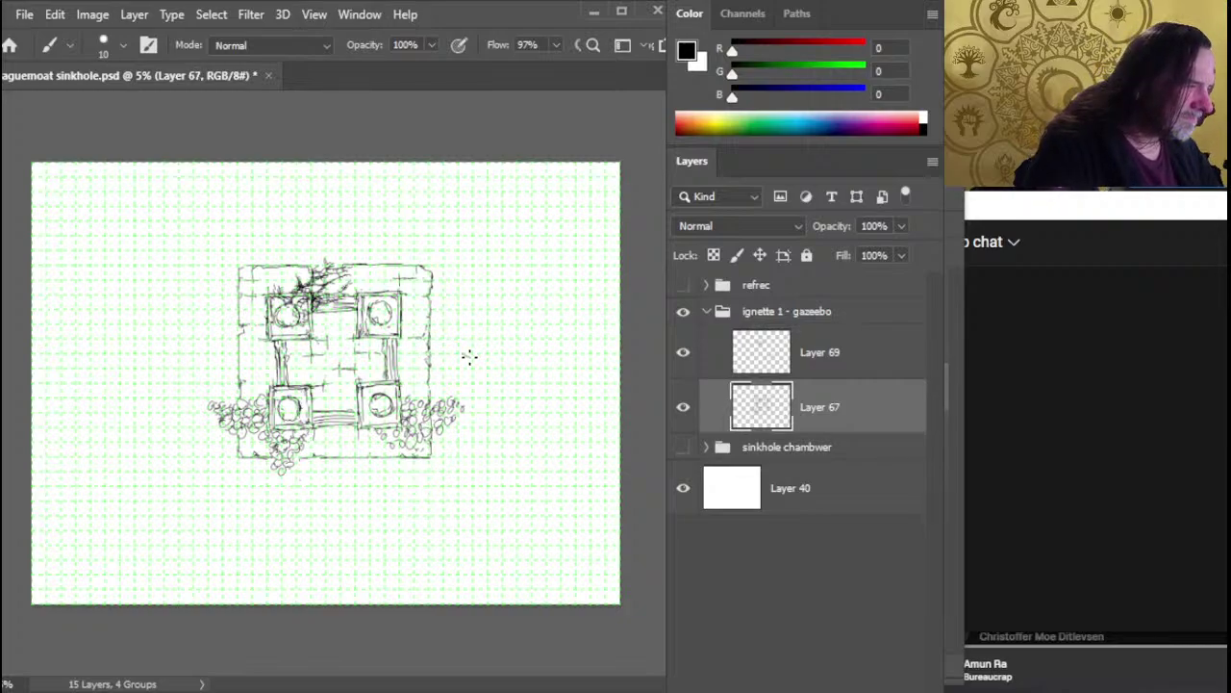
pyautogui.press('l')
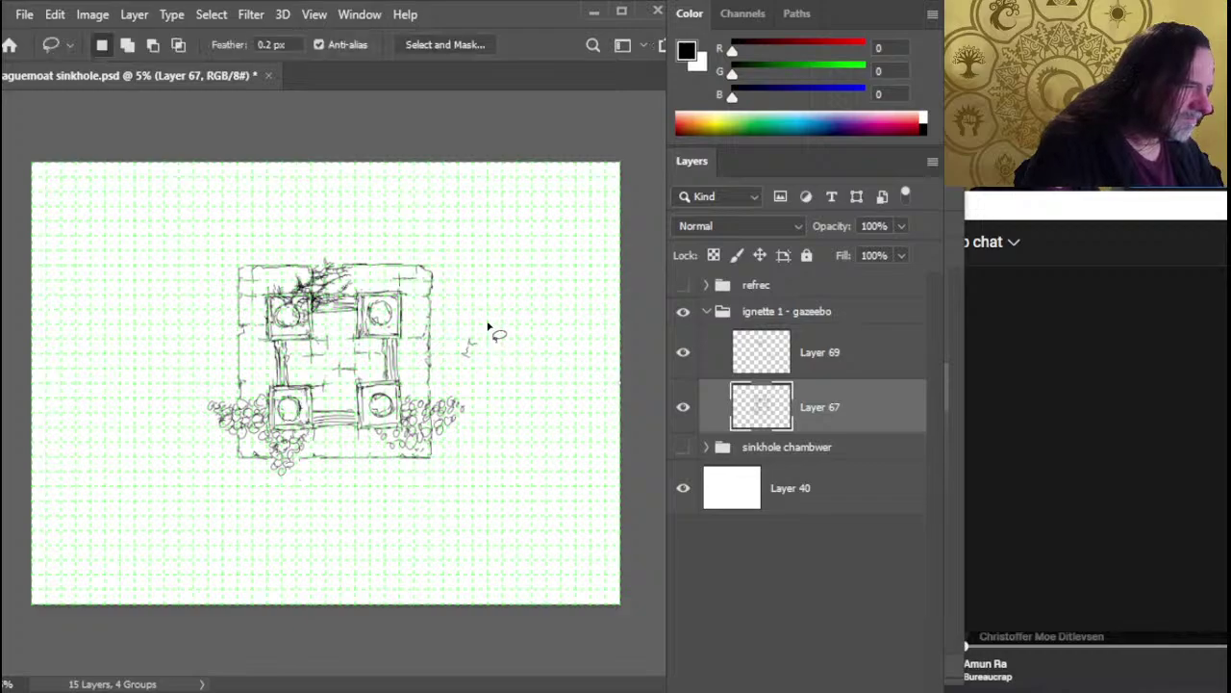
pyautogui.click(841, 364)
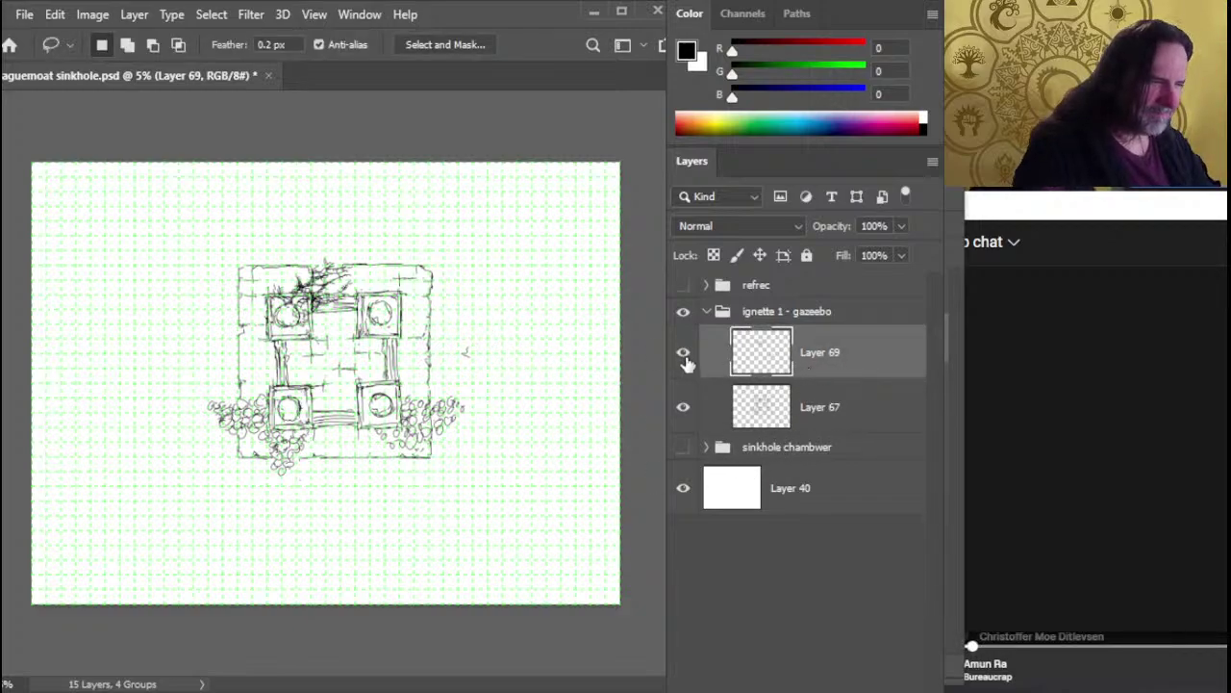
pyautogui.click(683, 352)
pyautogui.click(683, 352)
pyautogui.click(796, 416)
pyautogui.press('e')
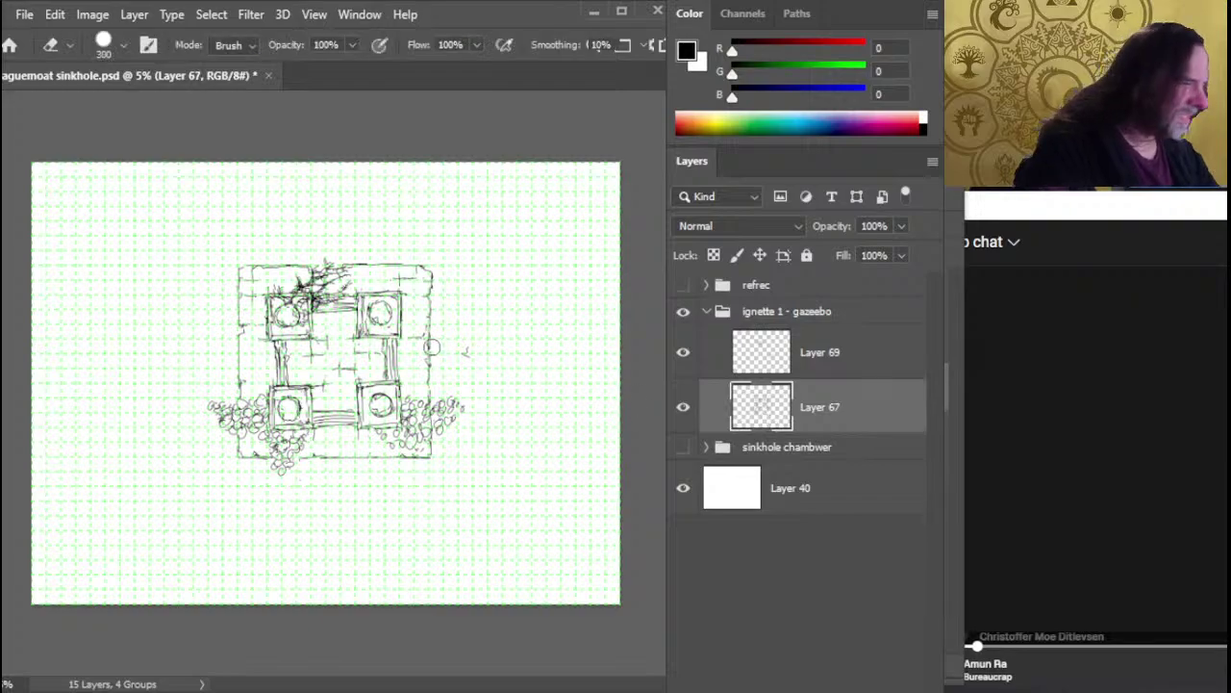
pyautogui.click(804, 375)
pyautogui.press('b')
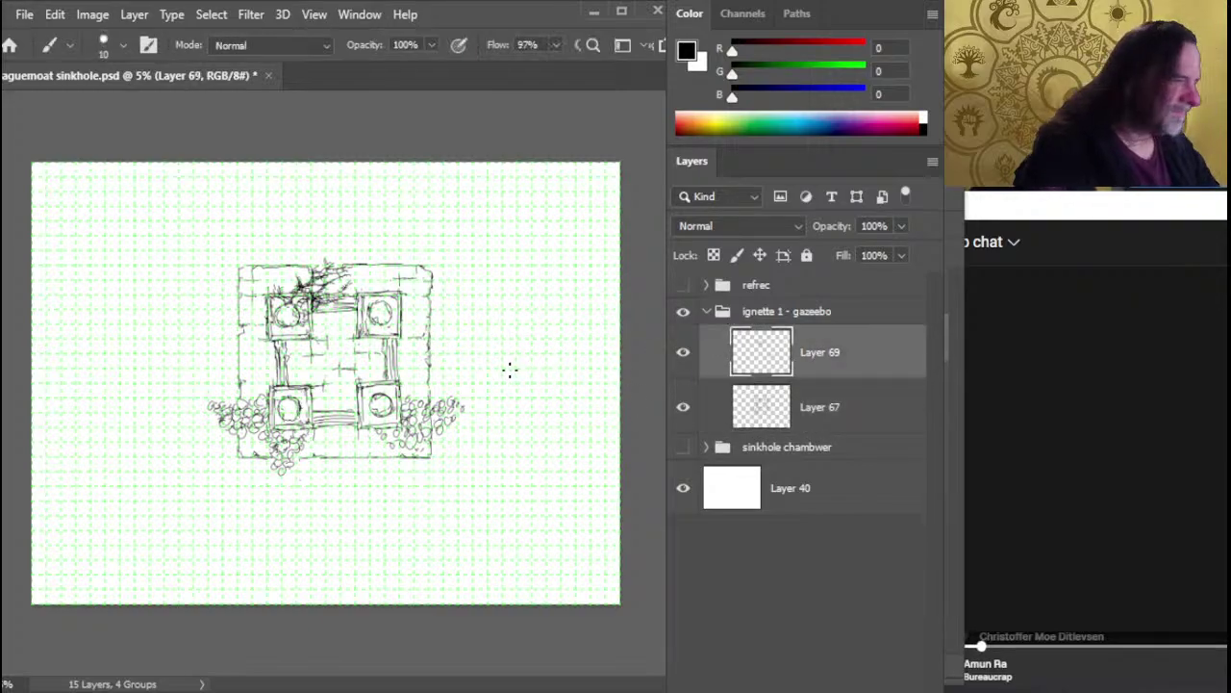
# Try to sketch a broken horizontal line running outward from the platform's right edge on Layer 69, and undo it
pyautogui.moveTo(471, 341)
pyautogui.mouseDown()
pyautogui.moveTo(515, 338)
pyautogui.moveTo(439, 336)
pyautogui.moveTo(525, 335)
pyautogui.moveTo(456, 348)
pyautogui.moveTo(500, 369)
pyautogui.moveTo(438, 340)
pyautogui.mouseUp()
pyautogui.press('e')
pyautogui.press('b')
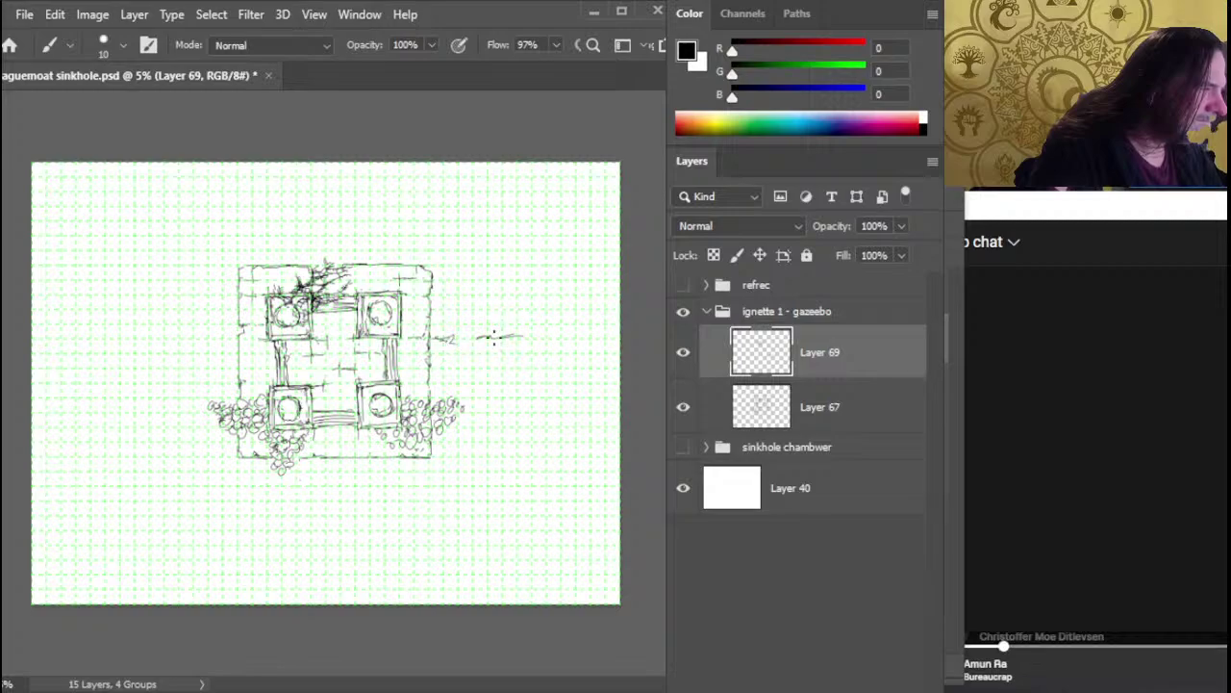
pyautogui.moveTo(517, 339)
pyautogui.mouseDown()
pyautogui.moveTo(476, 340)
pyautogui.moveTo(513, 364)
pyautogui.moveTo(511, 341)
pyautogui.moveTo(542, 343)
pyautogui.mouseUp()
pyautogui.press('e')
pyautogui.press('b')
pyautogui.press('e')
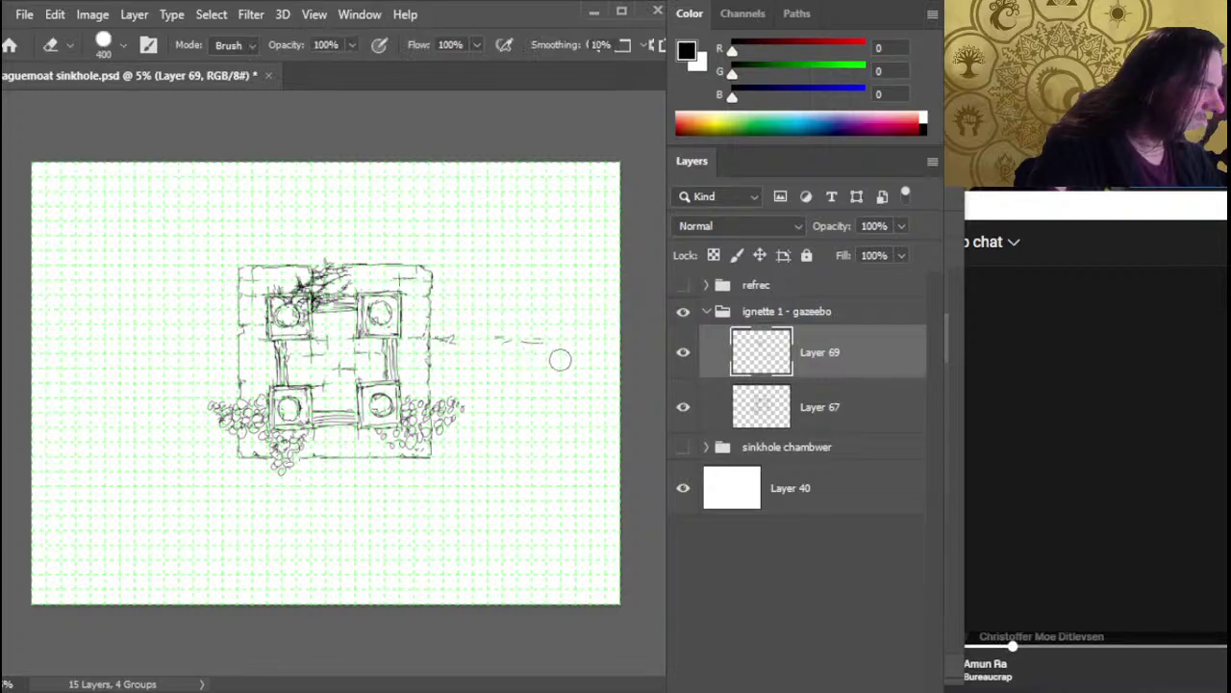
pyautogui.hotkey('ctrl', 'z')
pyautogui.hotkey('ctrl', 'z')
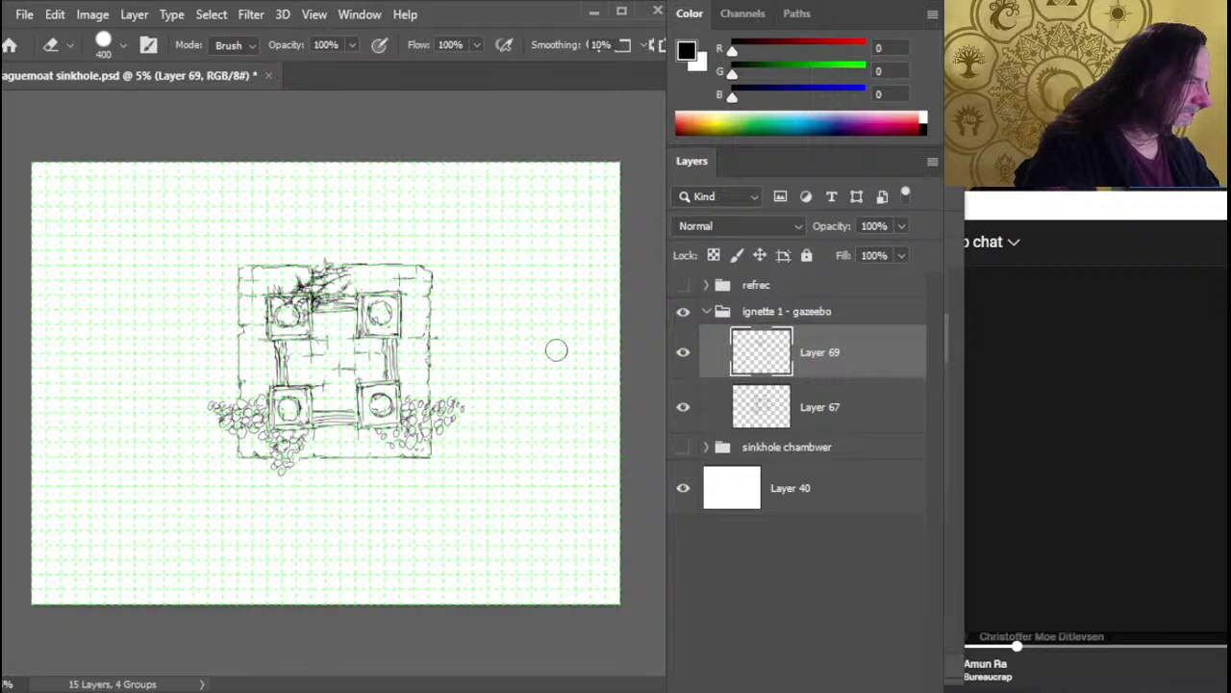
# Sketch broken paving lines on Layer 69 outside the platform's left edge, level with the upper-left pillar, and trim them with the eraser
pyautogui.press('b')
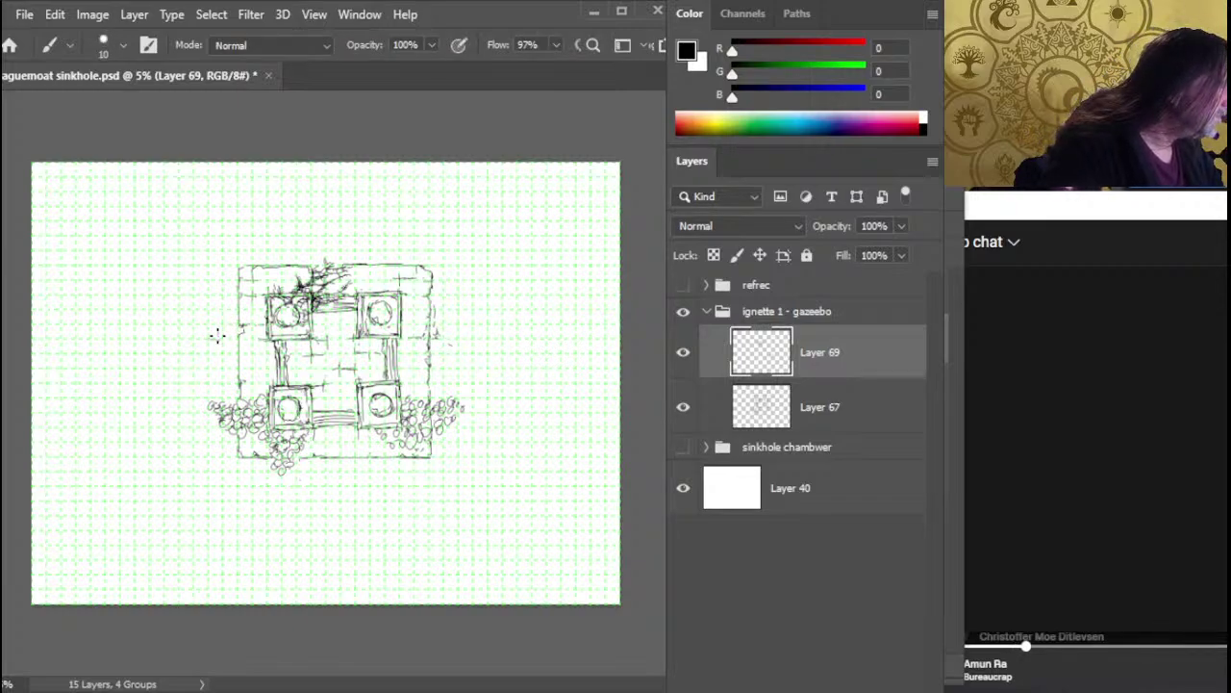
pyautogui.moveTo(202, 342)
pyautogui.mouseDown()
pyautogui.moveTo(222, 348)
pyautogui.moveTo(219, 310)
pyautogui.mouseUp()
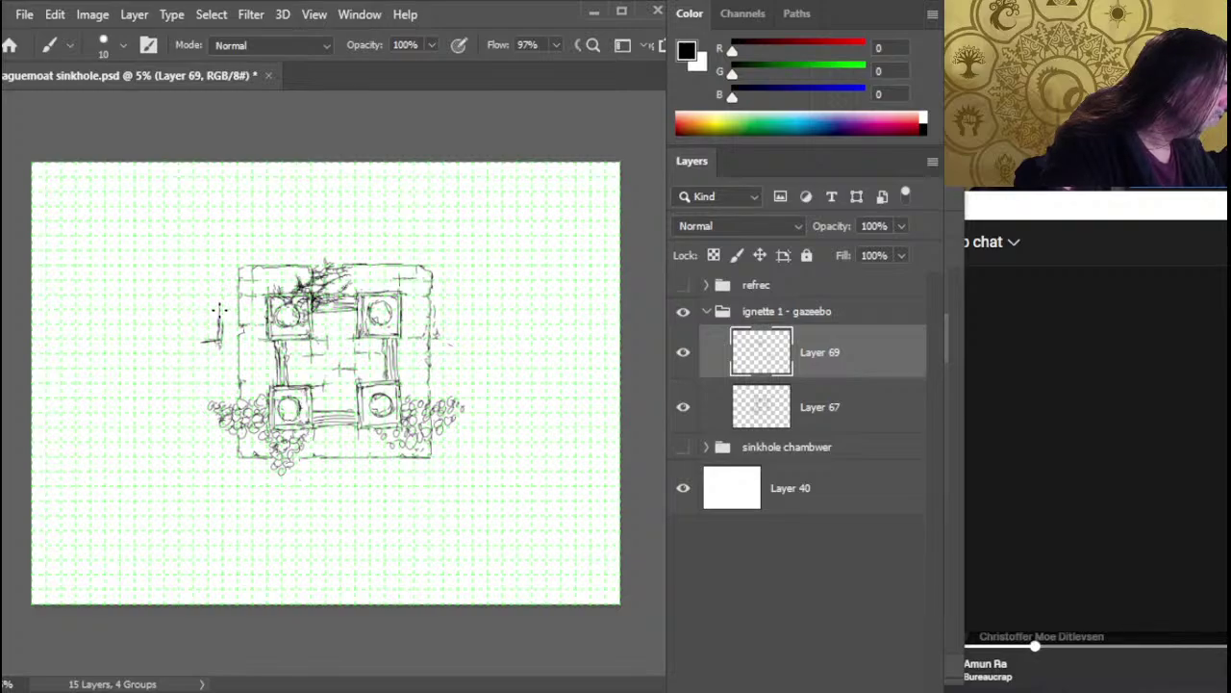
pyautogui.press('e')
pyautogui.moveTo(216, 355); pyautogui.dragTo(218, 405)
pyautogui.press('b')
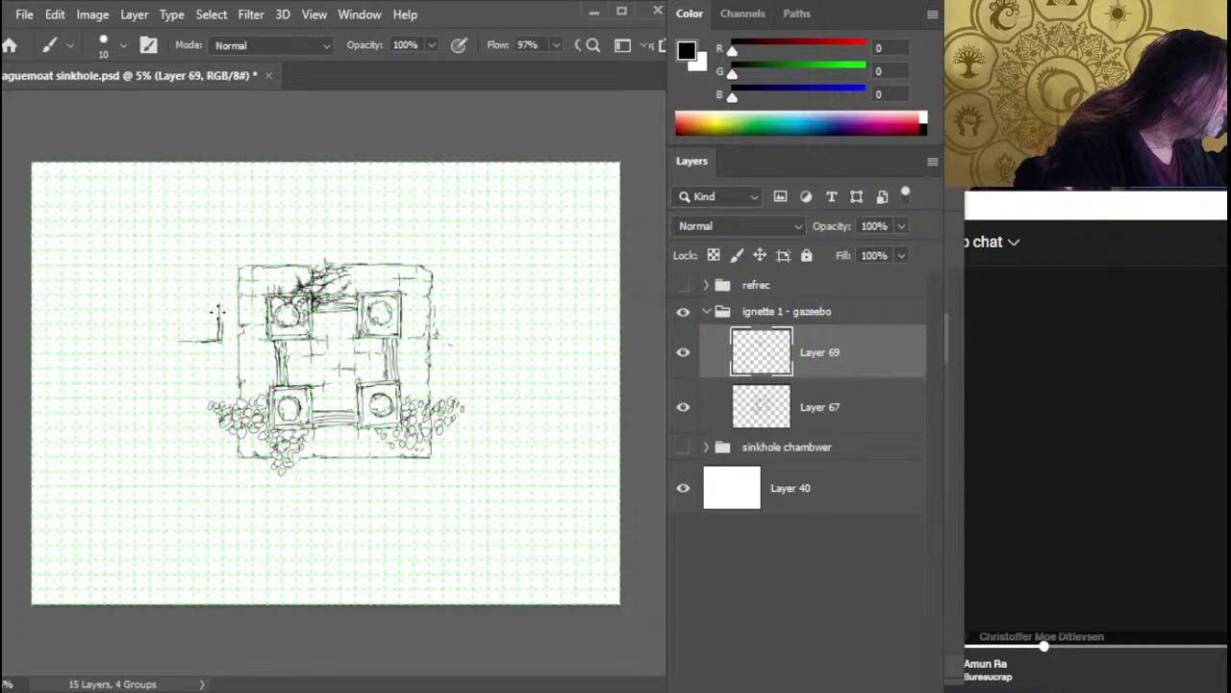
pyautogui.moveTo(220, 309); pyautogui.dragTo(202, 310)
pyautogui.press('e')
pyautogui.press('b')
pyautogui.press('e')
pyautogui.press('b')
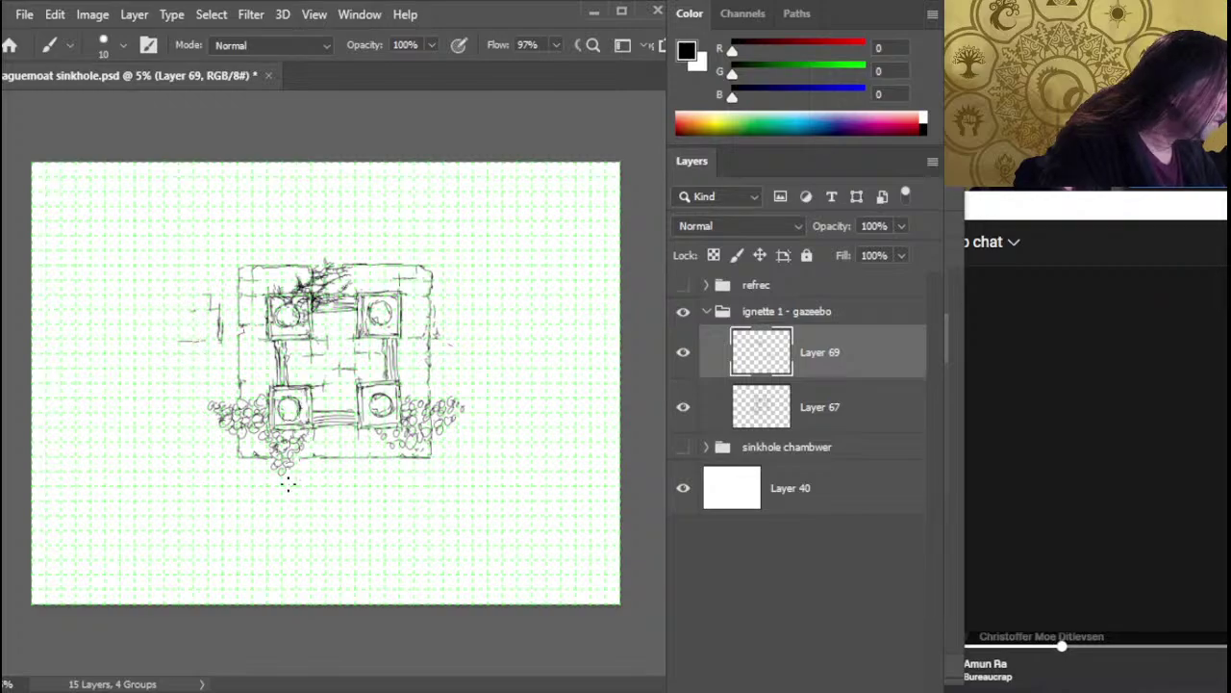
pyautogui.press('e')
pyautogui.press('b')
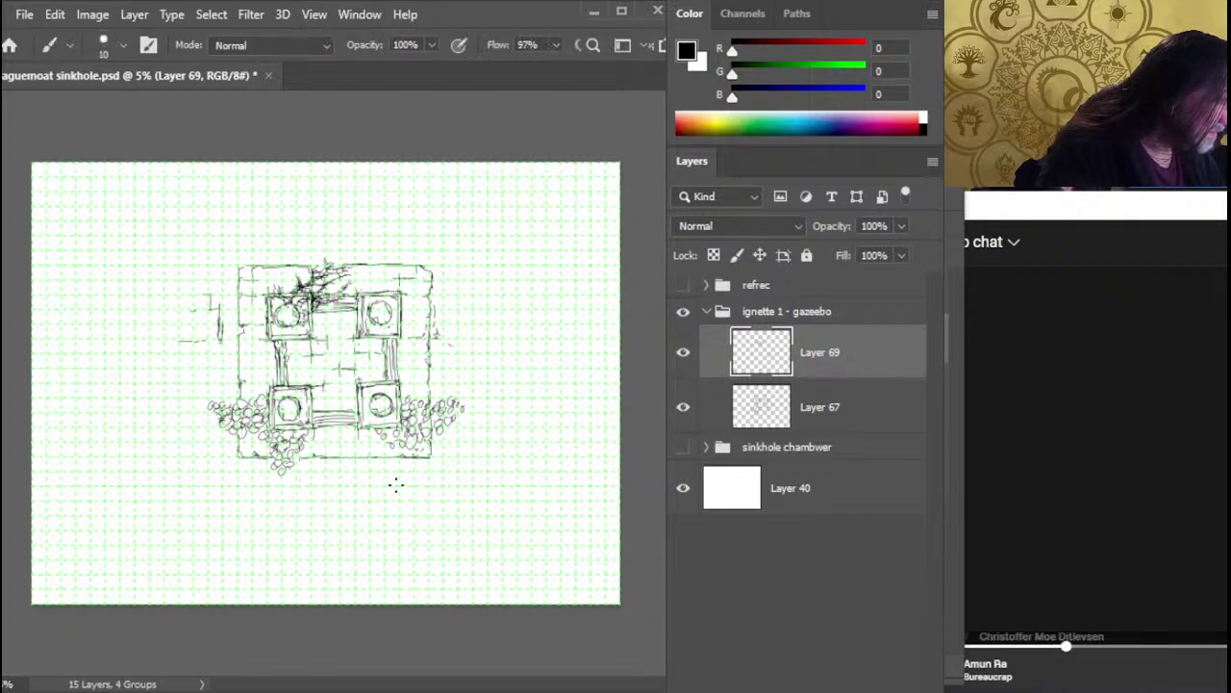
# Sketch broken paving corners and short joint marks outside the platform's right edge, above the lower-right foliage
pyautogui.press('e')
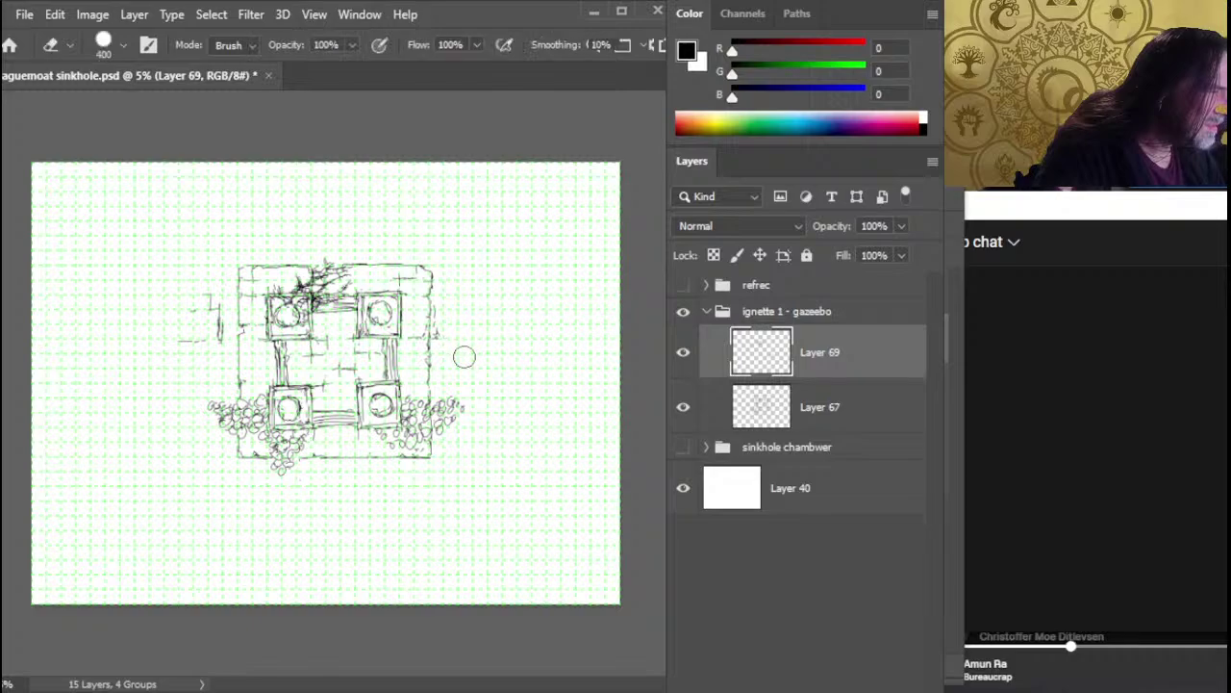
pyautogui.press('b')
pyautogui.moveTo(438, 337)
pyautogui.mouseDown()
pyautogui.moveTo(458, 340)
pyautogui.moveTo(458, 307)
pyautogui.mouseUp()
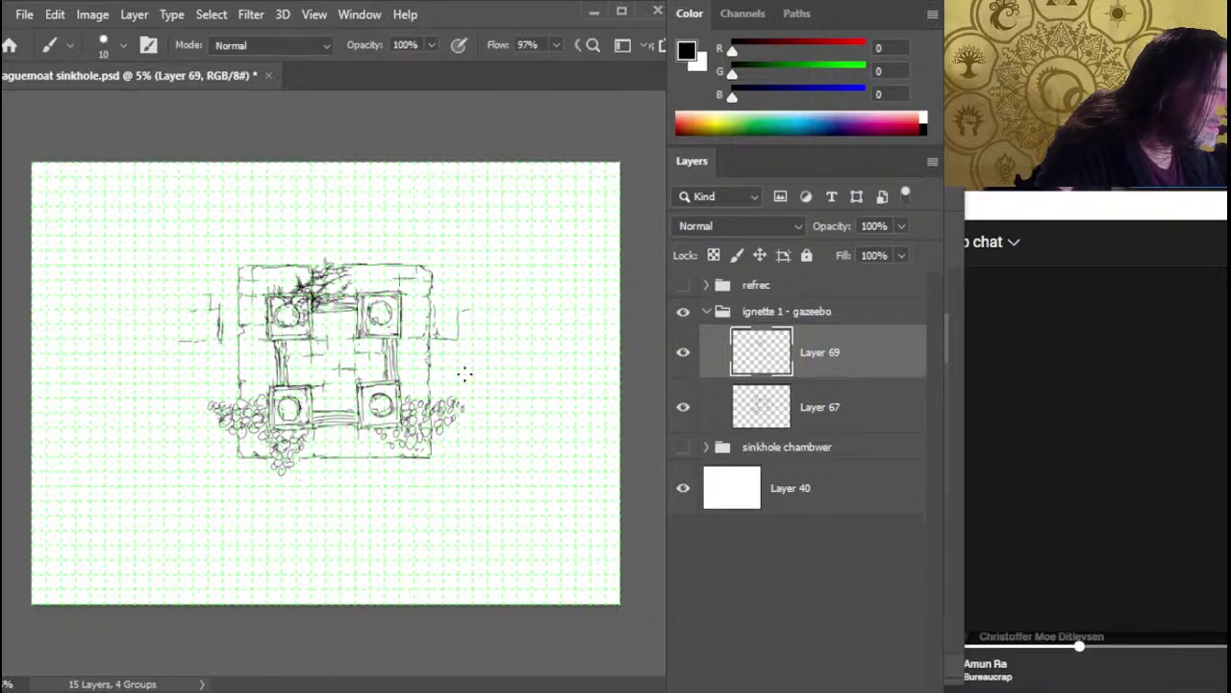
pyautogui.moveTo(460, 377); pyautogui.dragTo(481, 384)
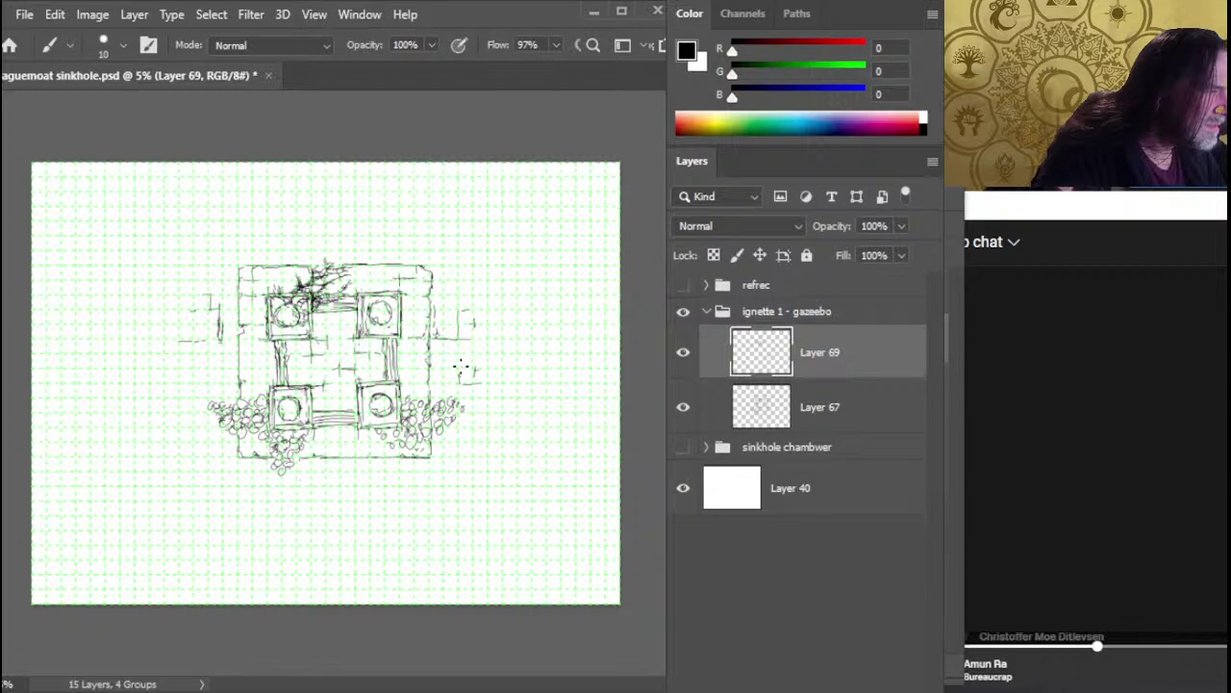
pyautogui.press('e')
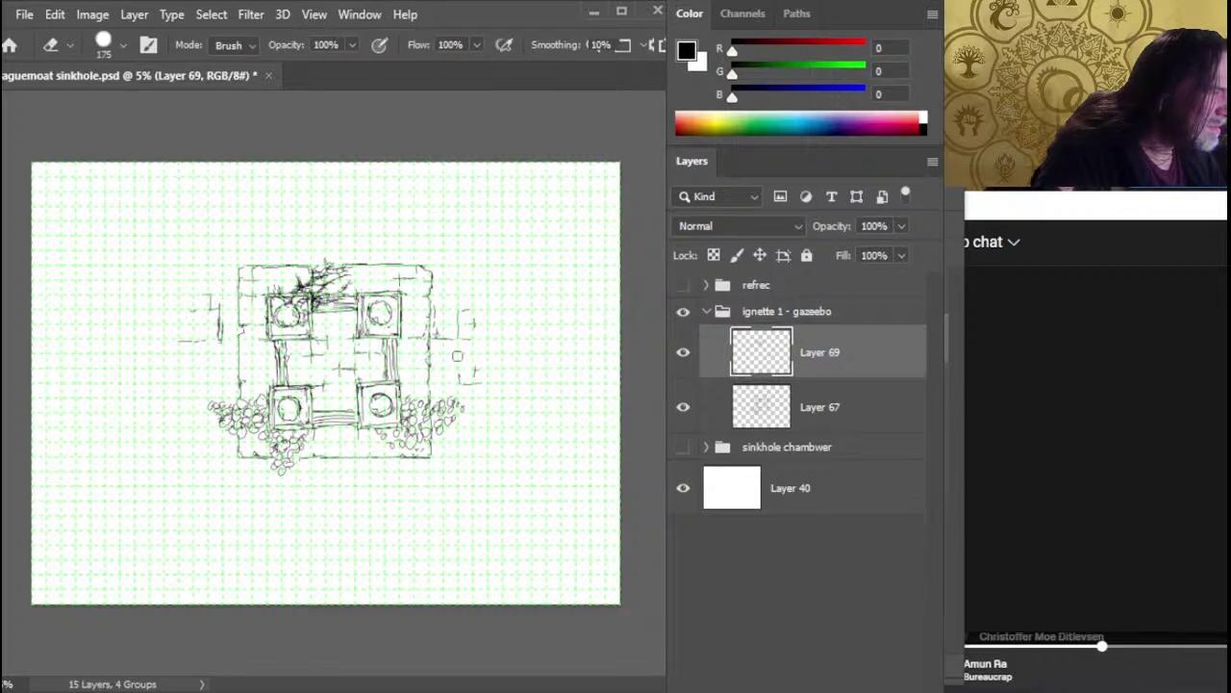
pyautogui.press('b')
pyautogui.press('e')
# Sketch and thin out broken vertical and horizontal paving lines just below the middle of the platform's lower edge
pyautogui.press('b')
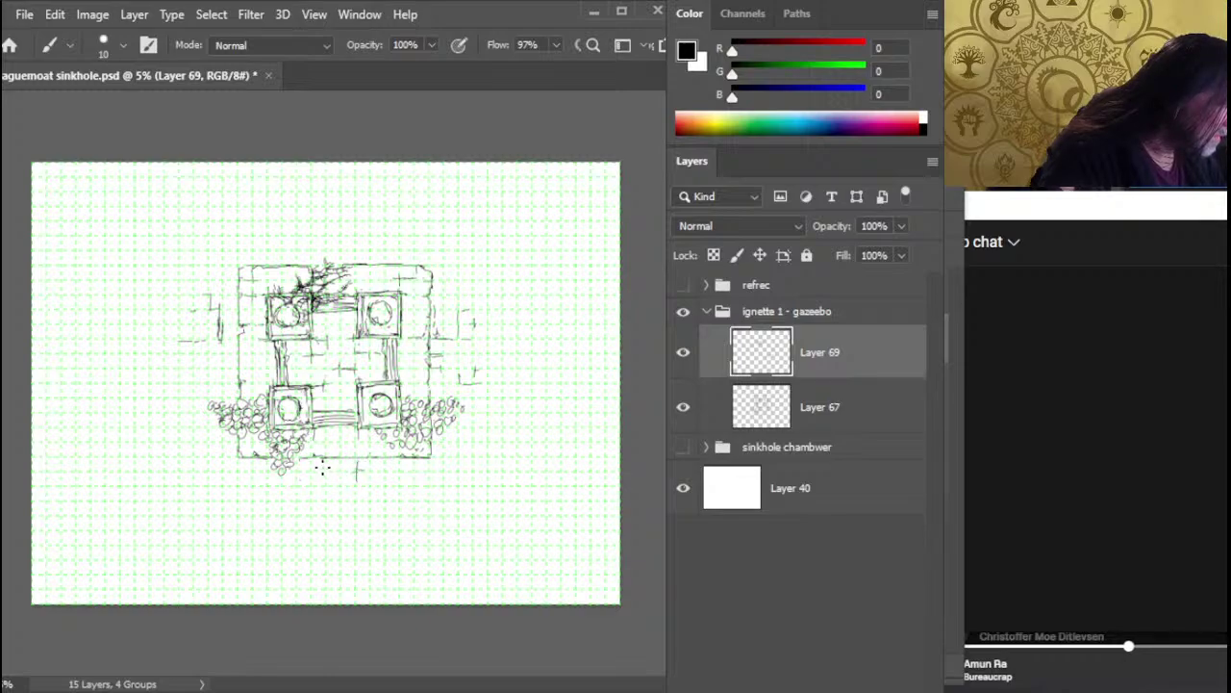
pyautogui.moveTo(313, 465); pyautogui.dragTo(315, 503)
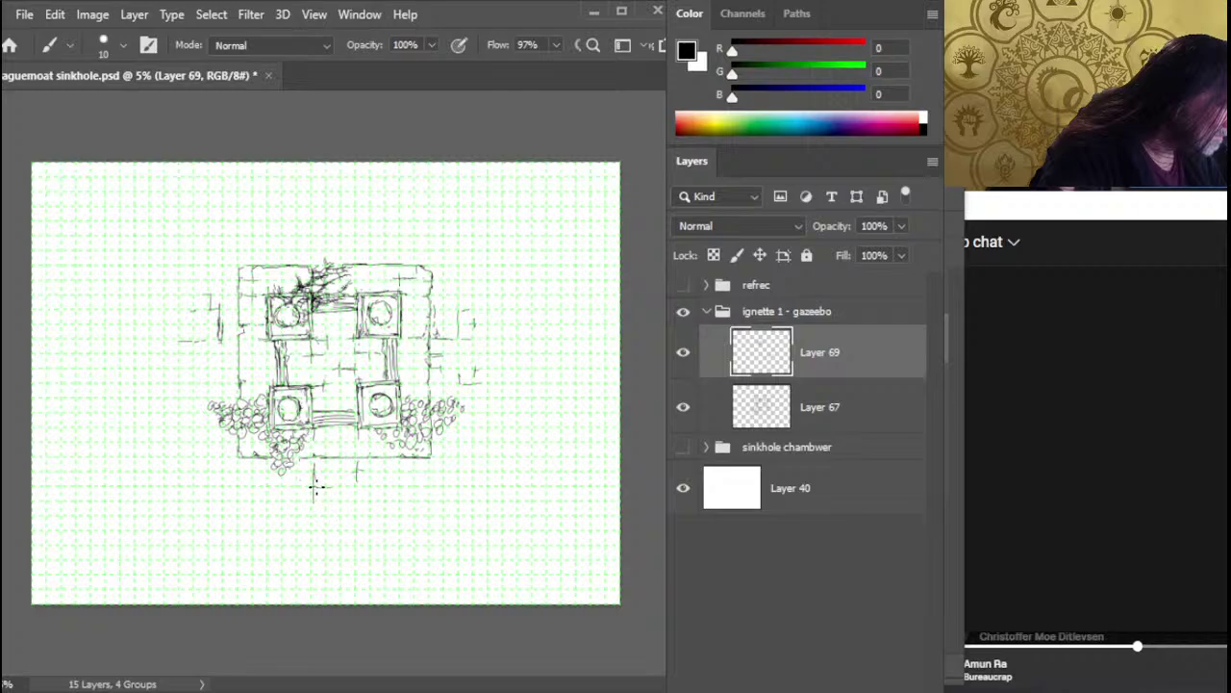
pyautogui.press('e')
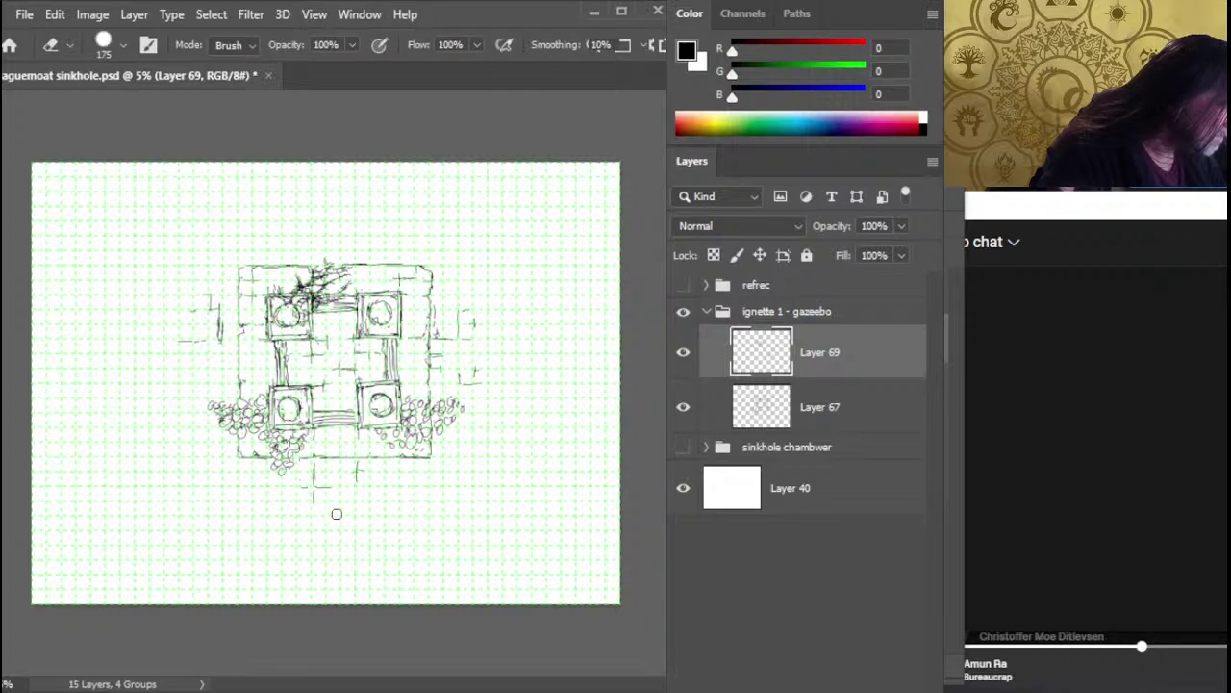
pyautogui.press('b')
pyautogui.press('e')
pyautogui.press('b')
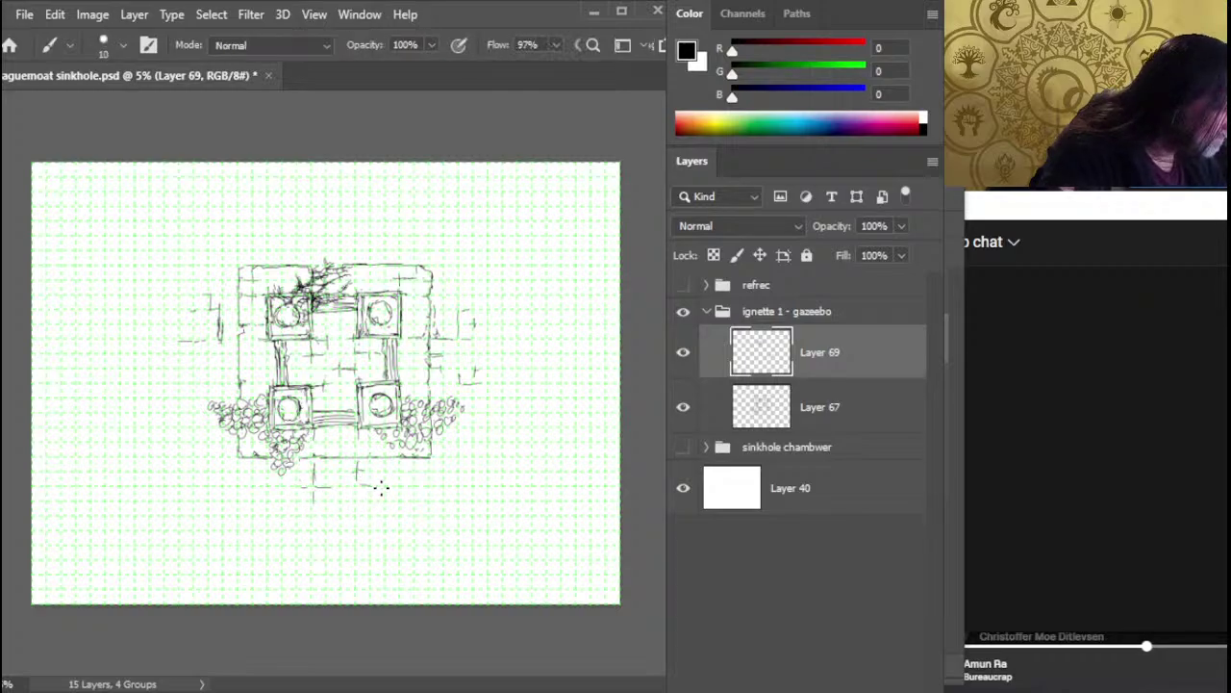
pyautogui.press('e')
pyautogui.press('b')
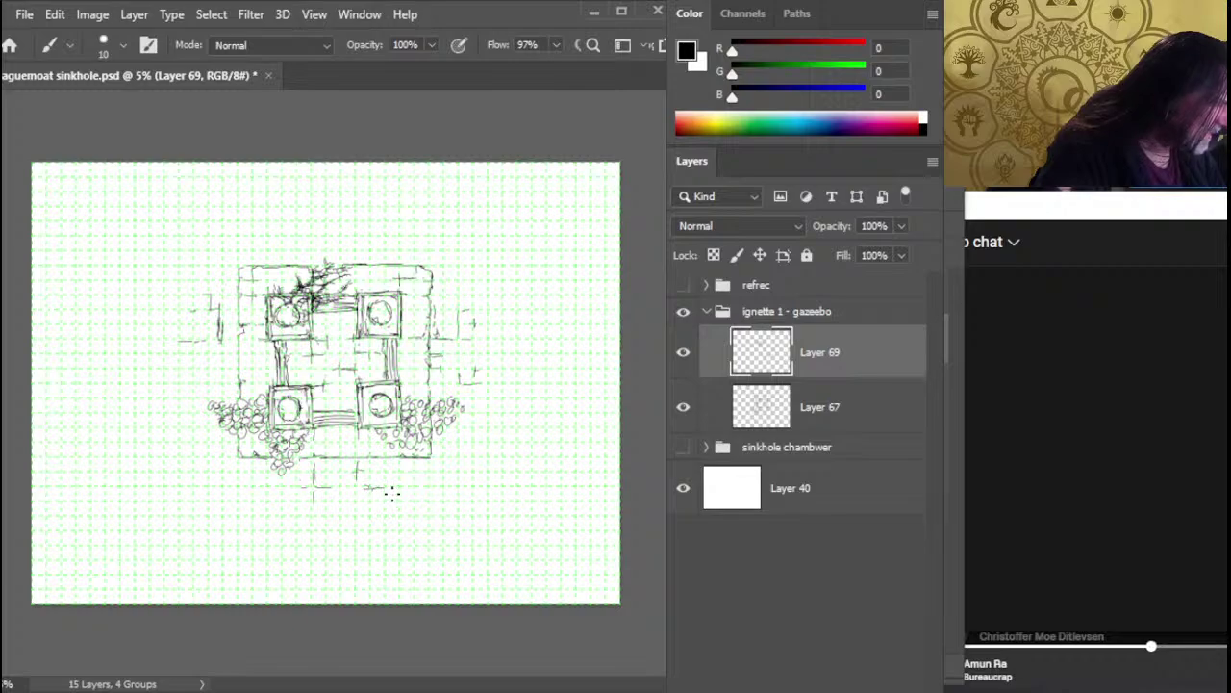
pyautogui.press('e')
pyautogui.press('b')
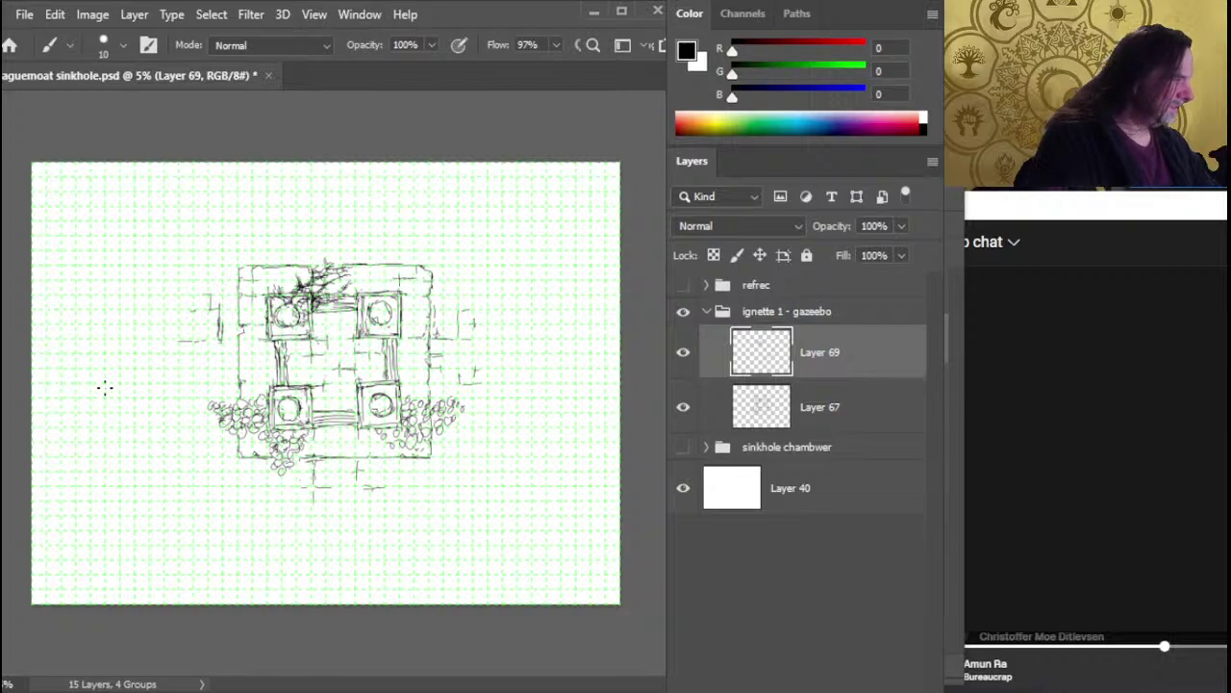
# Lasso the broken paving lines outside the platform's left edge and move them down toward the lower-left foliage
pyautogui.press('l')
pyautogui.moveTo(193, 288)
pyautogui.mouseDown()
pyautogui.moveTo(219, 285)
pyautogui.moveTo(202, 362)
pyautogui.moveTo(212, 371)
pyautogui.mouseUp()
pyautogui.press('v')
pyautogui.press('l')
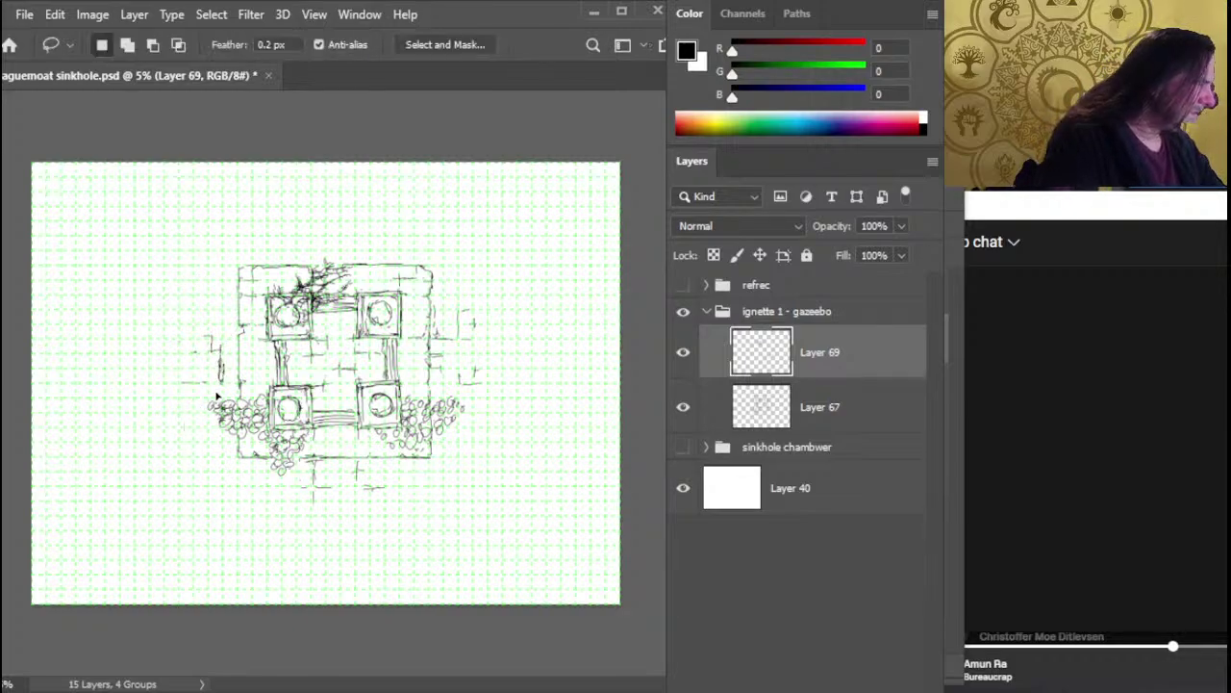
pyautogui.press('e')
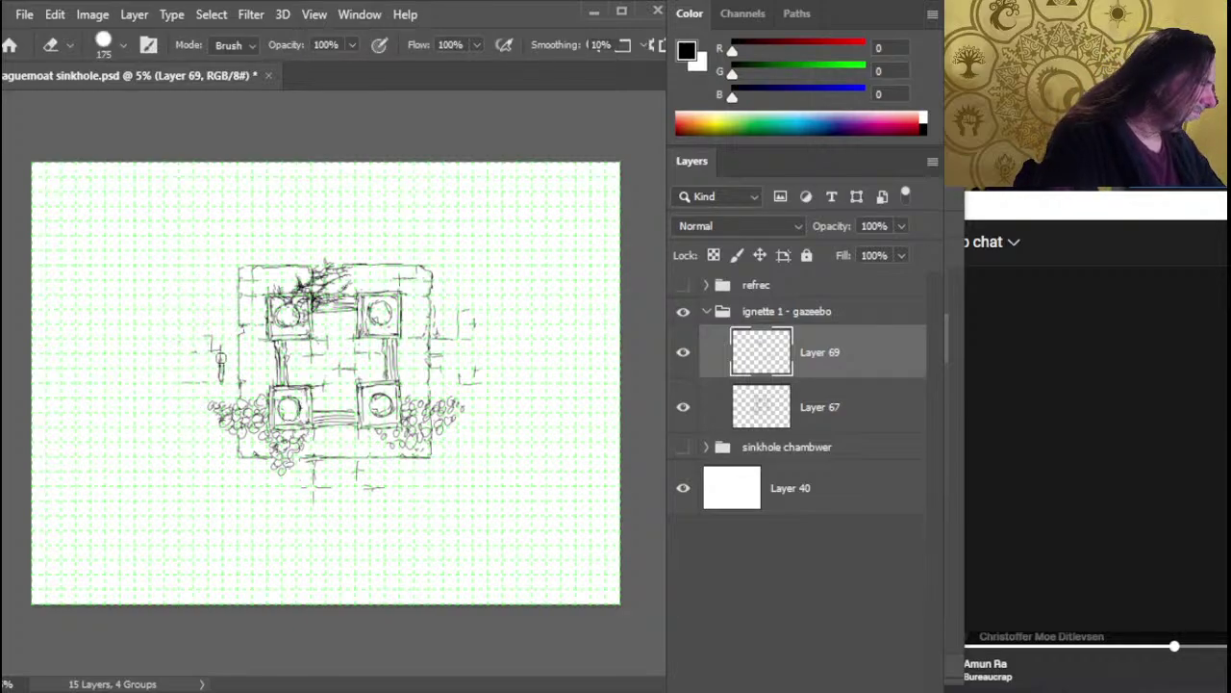
# Collapse and hide the "ignette 1 - gazeebo" group, and add a new empty layer above it
pyautogui.click(705, 312)
pyautogui.click(683, 311)
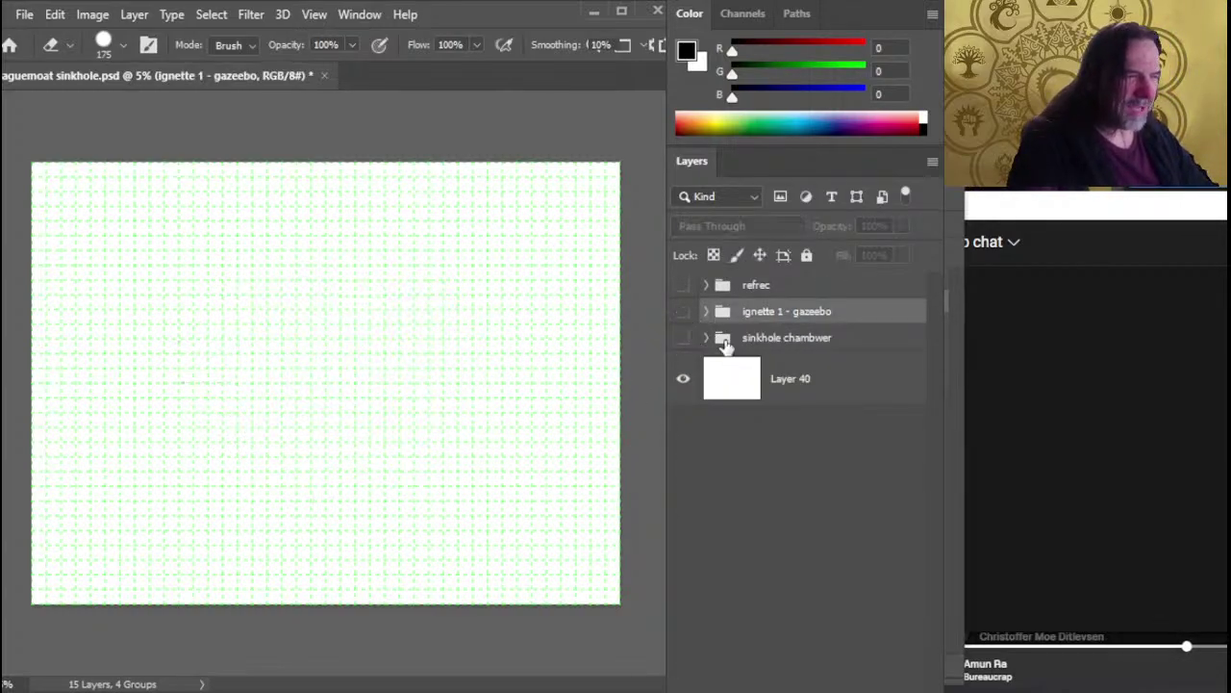
pyautogui.click(864, 690)
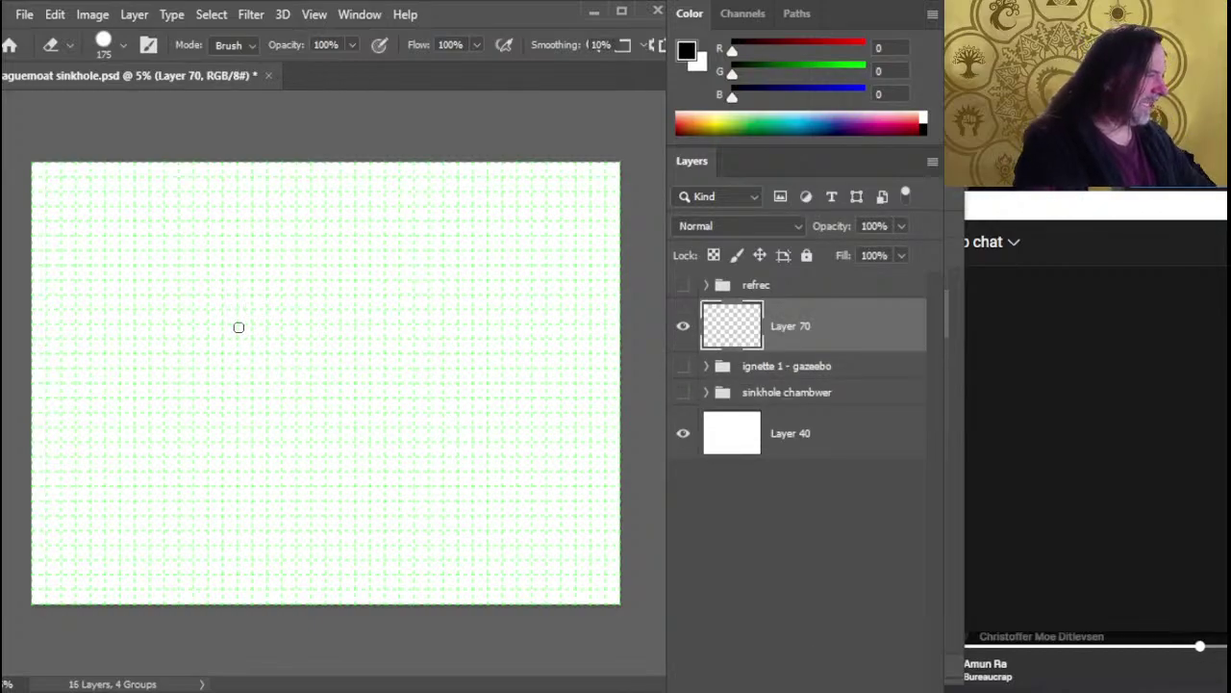
# Try to sketch a small rectangle in the upper middle of the grid on Layer 70, and erase it
pyautogui.press('z')
pyautogui.moveTo(240, 327)
pyautogui.mouseDown()
pyautogui.moveTo(368, 370)
pyautogui.moveTo(352, 388)
pyautogui.mouseUp()
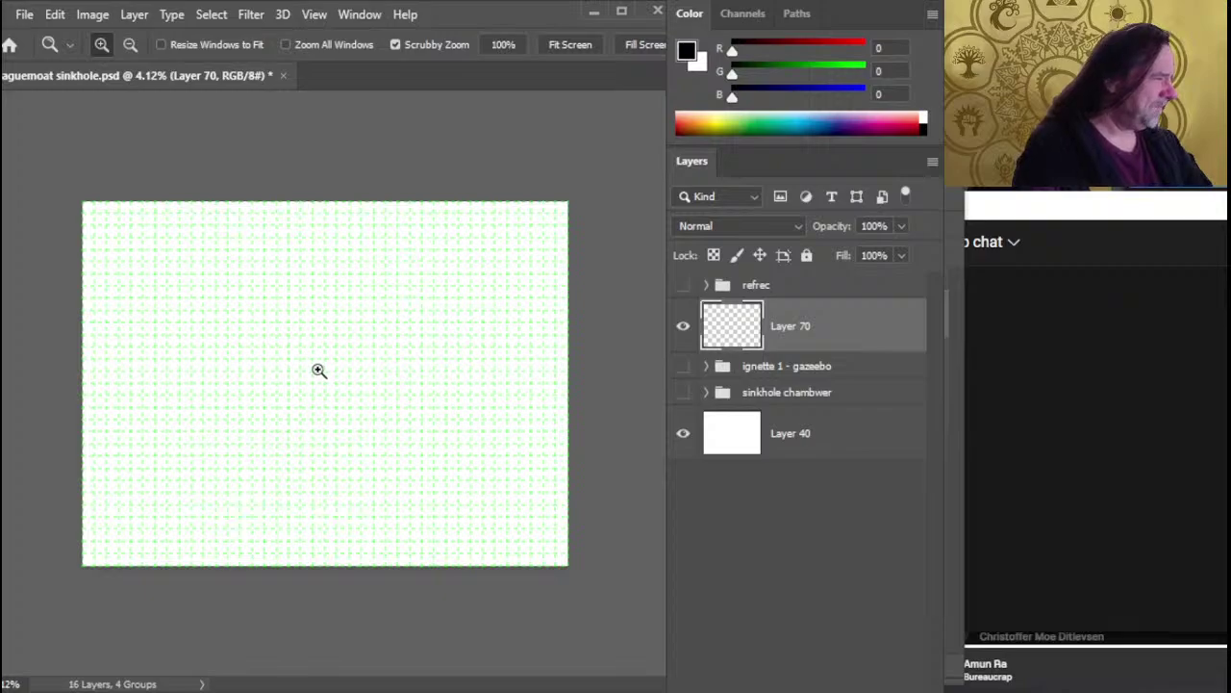
pyautogui.press('b')
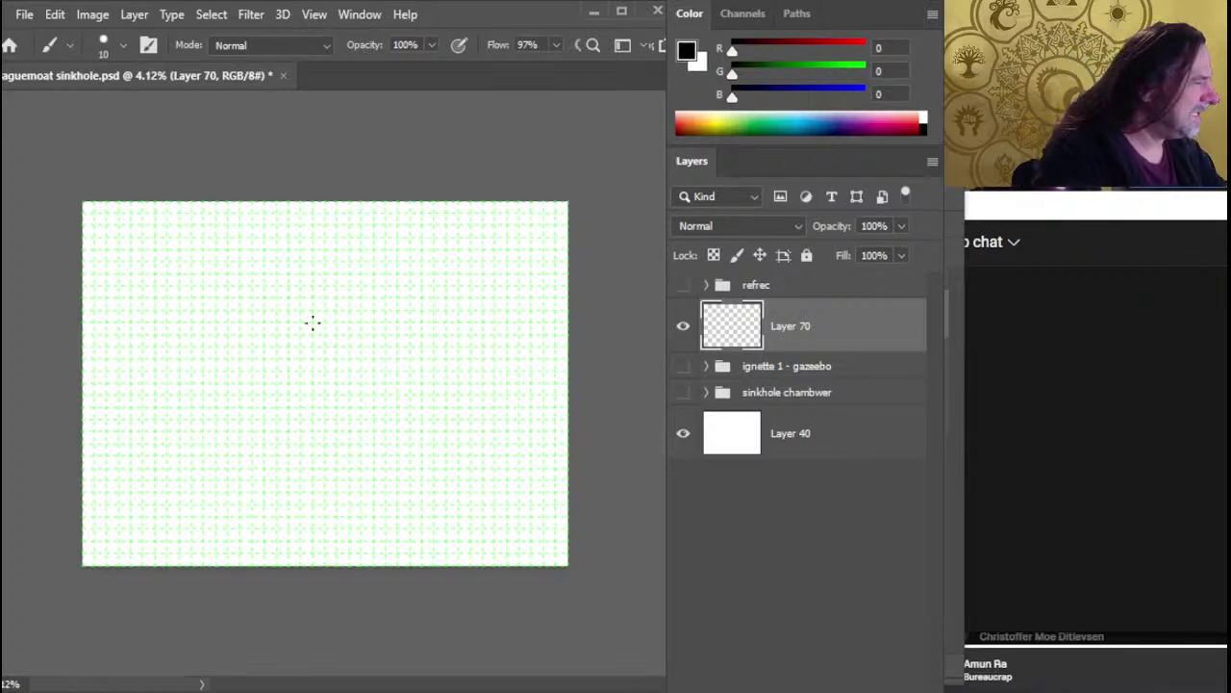
pyautogui.hotkey('ctrl', 'space')
pyautogui.click(330, 356)
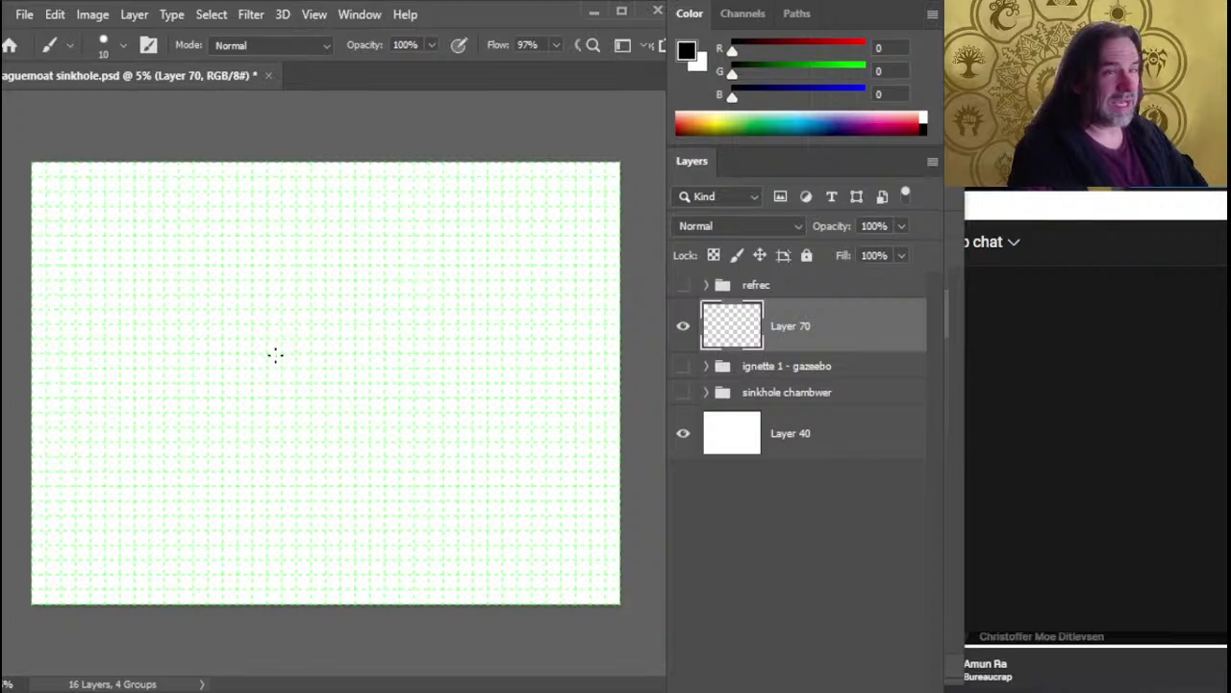
pyautogui.moveTo(336, 289)
pyautogui.mouseDown()
pyautogui.moveTo(338, 323)
pyautogui.moveTo(390, 322)
pyautogui.mouseUp()
pyautogui.keyDown('shift'); pyautogui.click(337, 281); pyautogui.keyUp('shift')
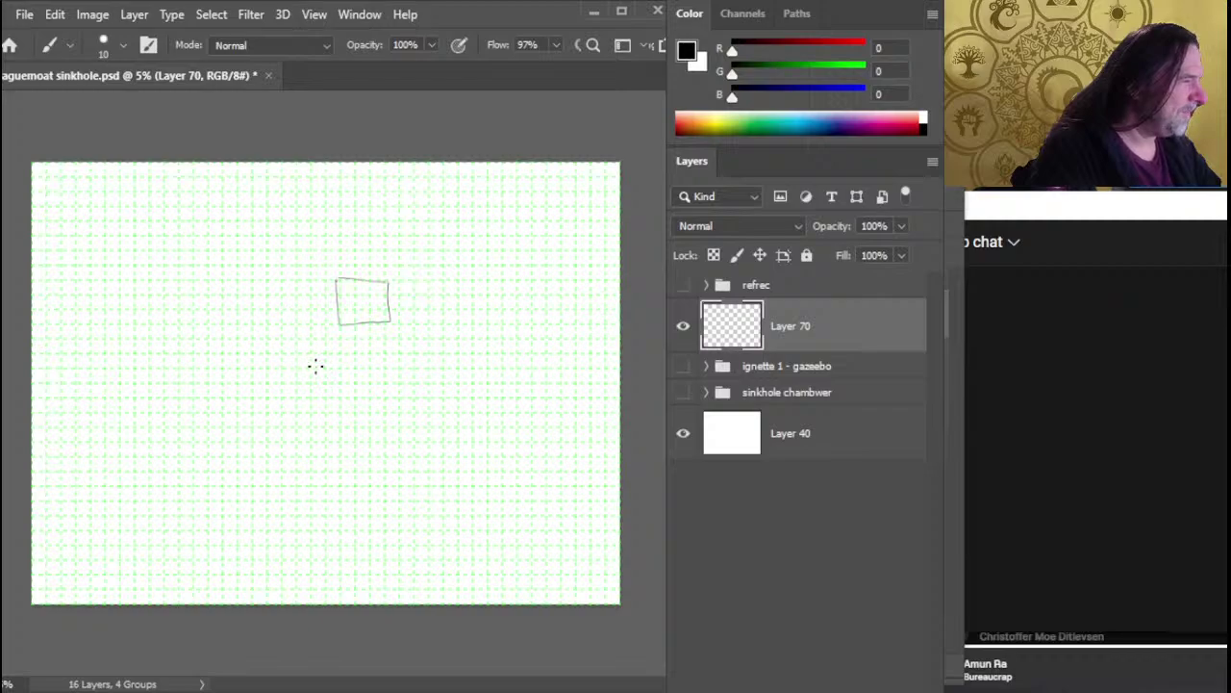
pyautogui.press('e')
pyautogui.moveTo(341, 281); pyautogui.dragTo(340, 325)
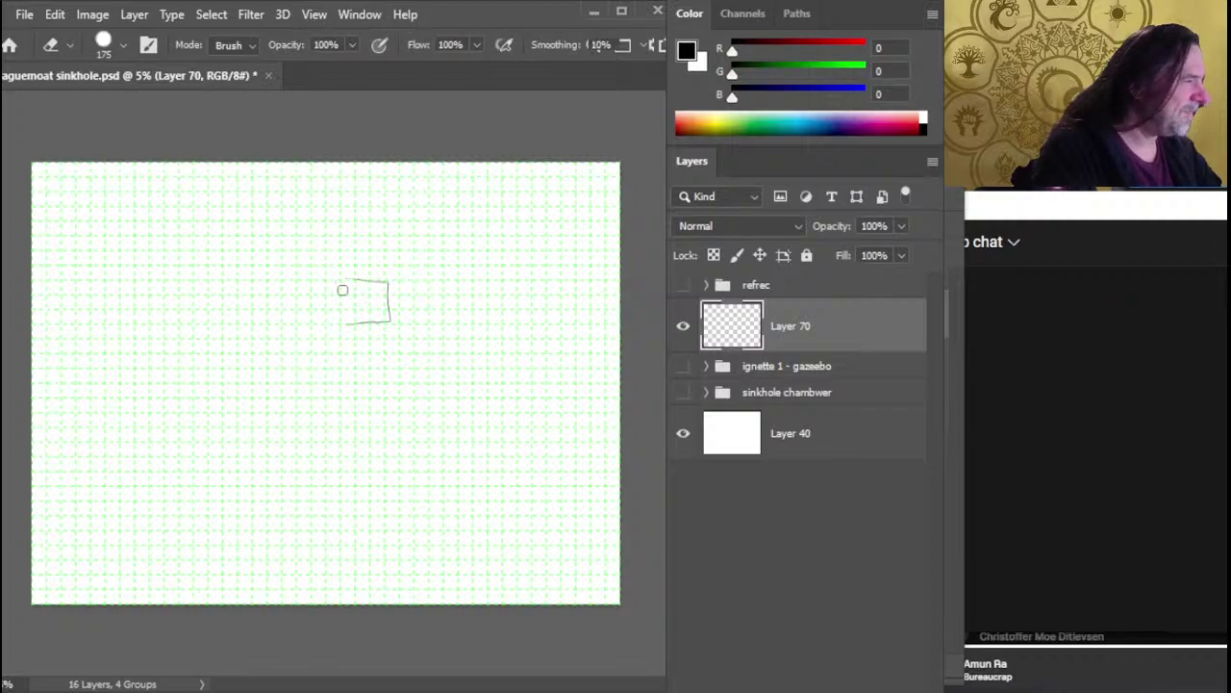
pyautogui.moveTo(387, 281)
pyautogui.mouseDown()
pyautogui.moveTo(389, 321)
pyautogui.moveTo(354, 322)
pyautogui.mouseUp()
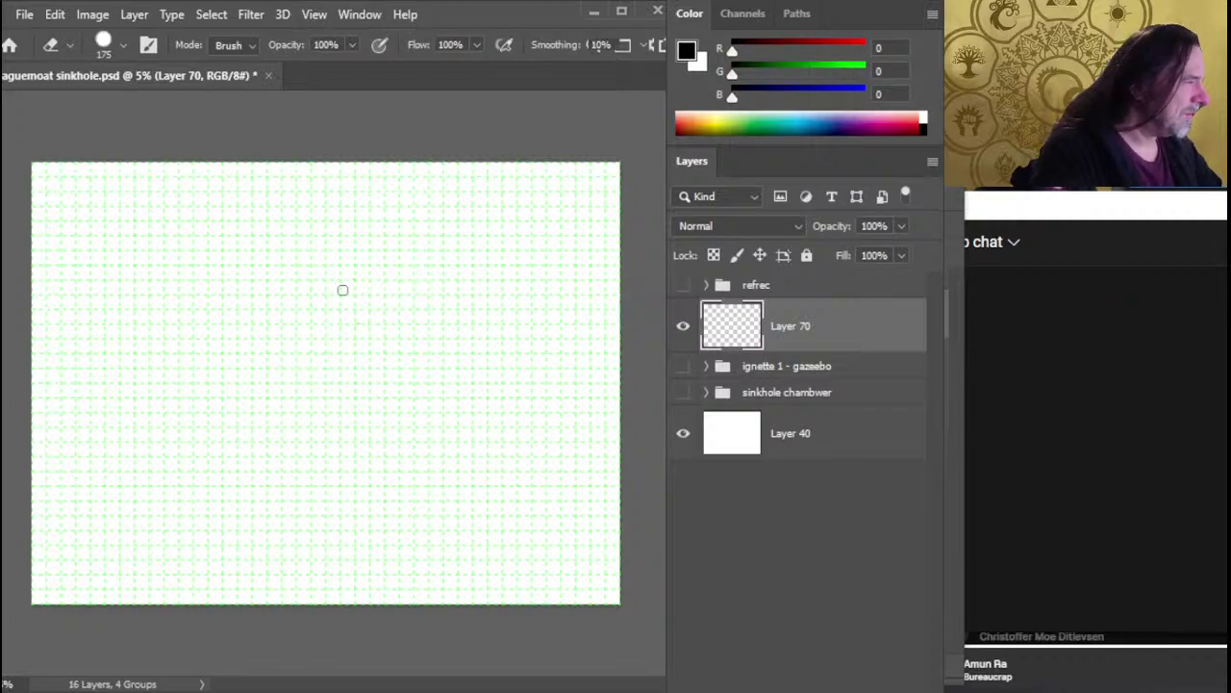
# Sketch a square about four grid cells wide above the canvas centre, and erase the line overshooting its upper-left corner
pyautogui.press('b')
pyautogui.moveTo(341, 278)
pyautogui.mouseDown()
pyautogui.moveTo(341, 330)
pyautogui.moveTo(403, 341)
pyautogui.moveTo(402, 280)
pyautogui.moveTo(331, 281)
pyautogui.mouseUp()
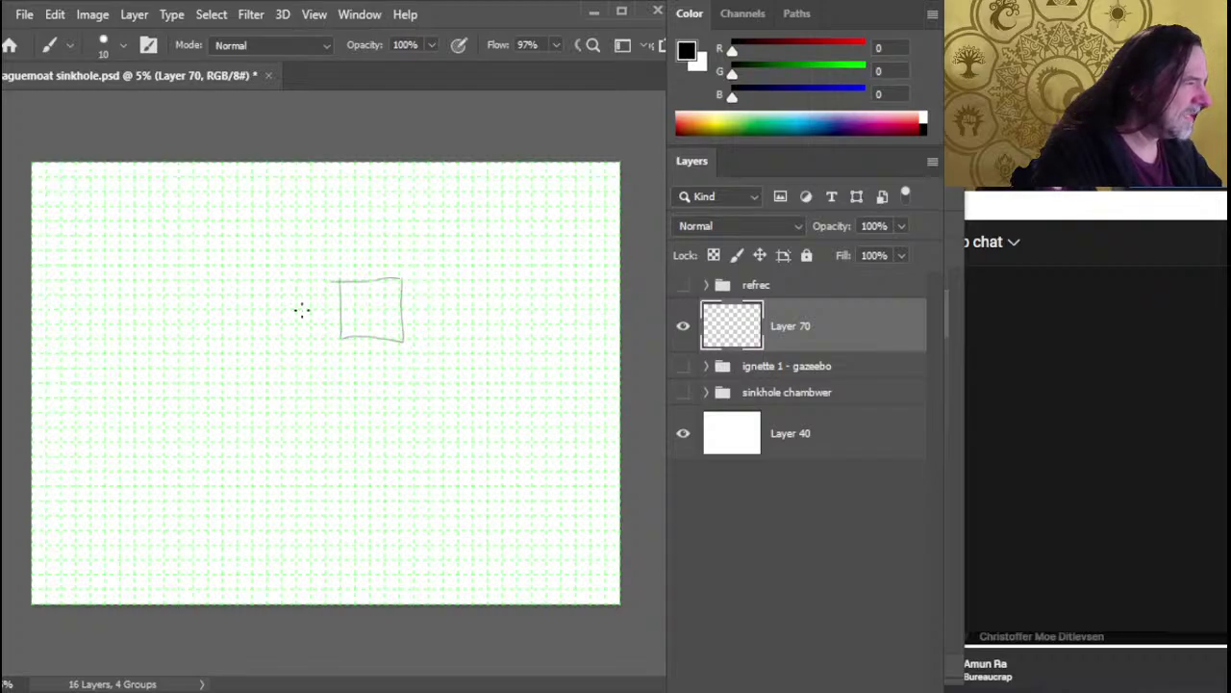
pyautogui.press('w')
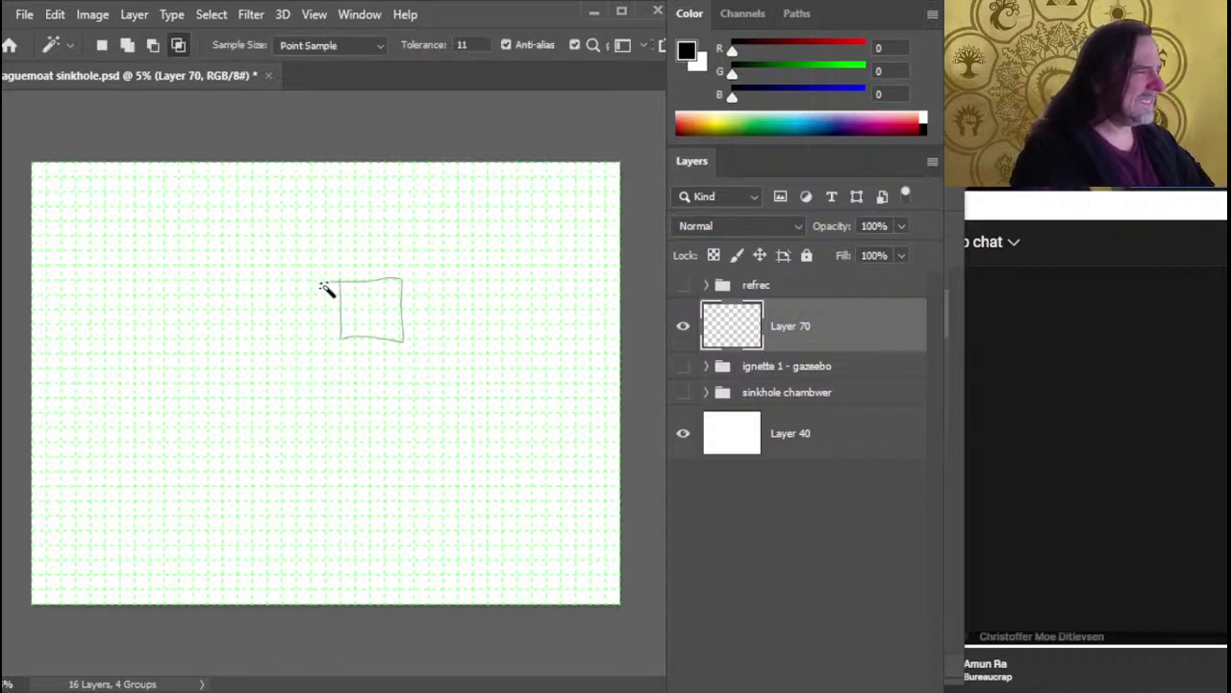
pyautogui.press('b')
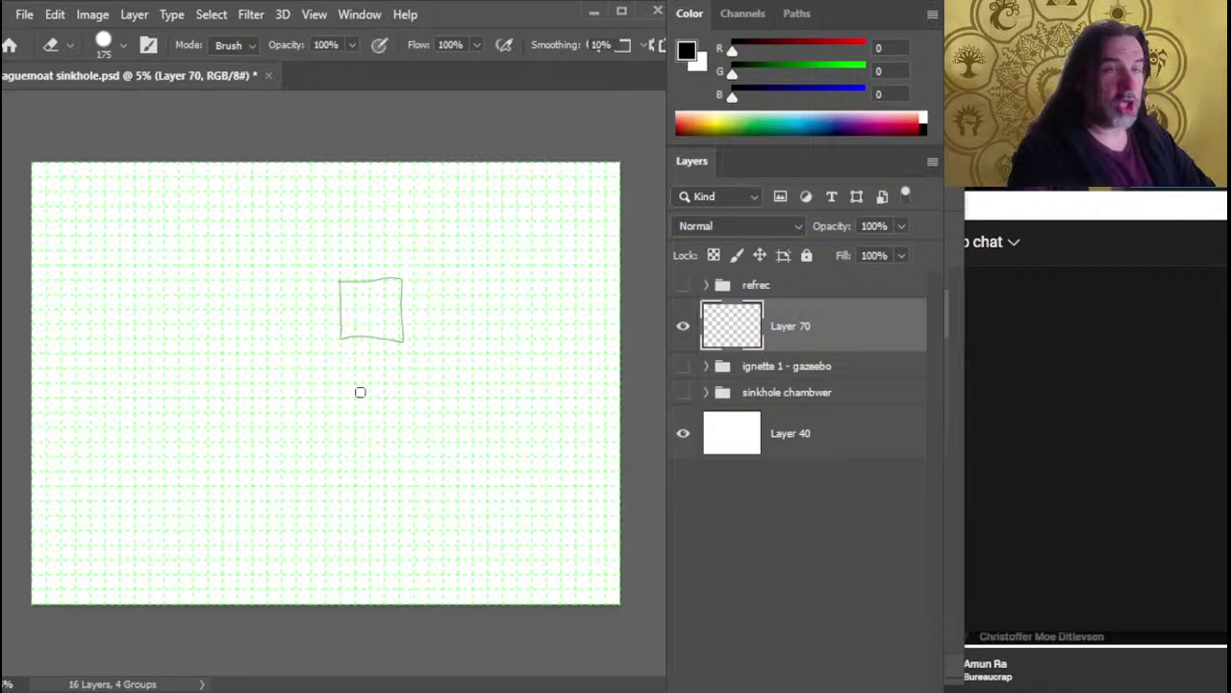
pyautogui.press('b')
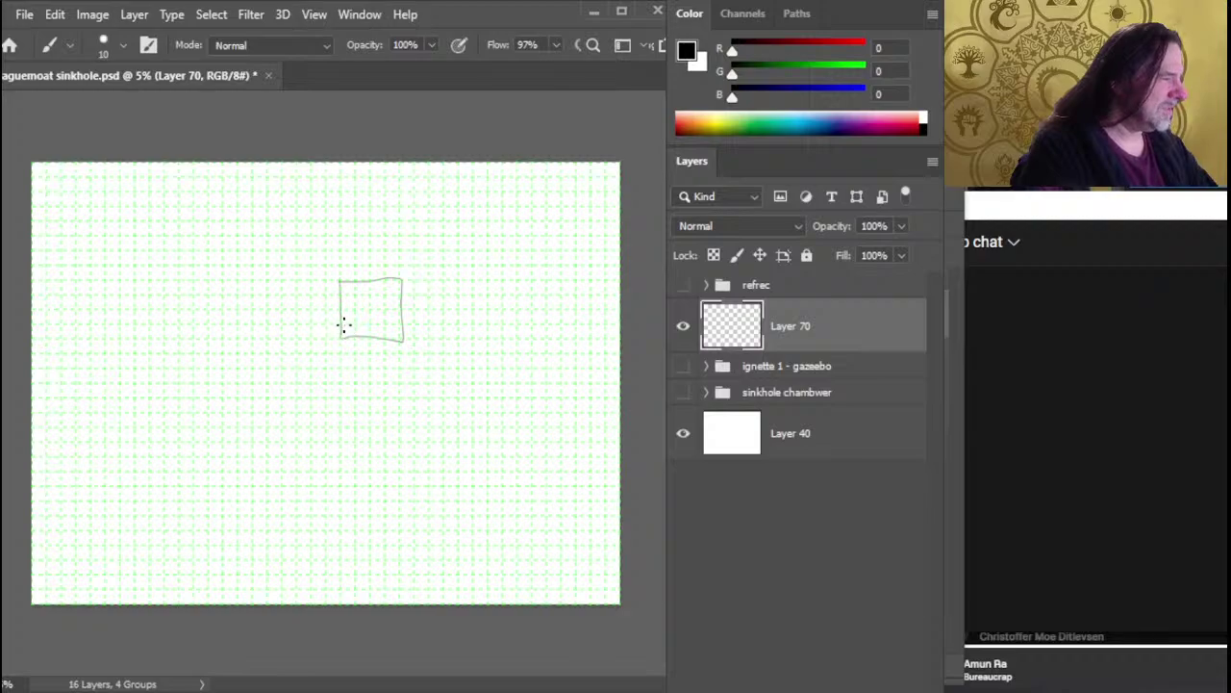
# Try to extend the small square into a large rectangle reaching the canvas's right edge, and erase the entire sketch on Layer 70
pyautogui.moveTo(343, 327)
pyautogui.mouseDown()
pyautogui.moveTo(342, 505)
pyautogui.moveTo(620, 503)
pyautogui.moveTo(612, 279)
pyautogui.moveTo(401, 278)
pyautogui.mouseUp()
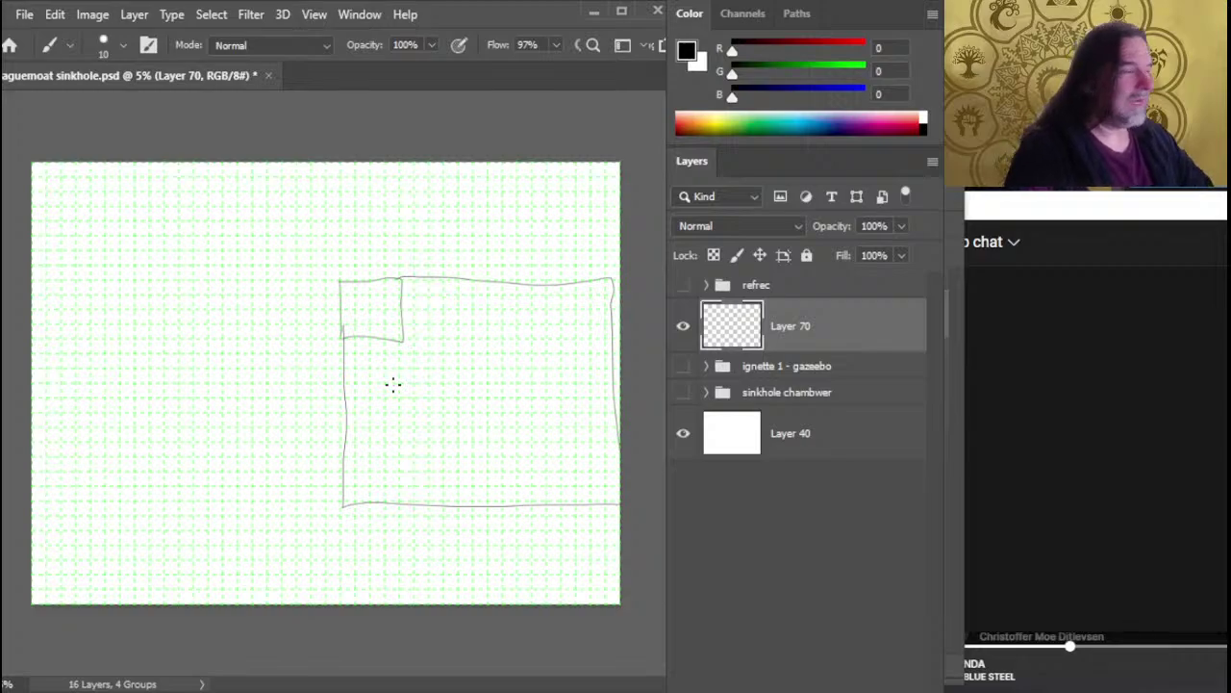
pyautogui.press('e')
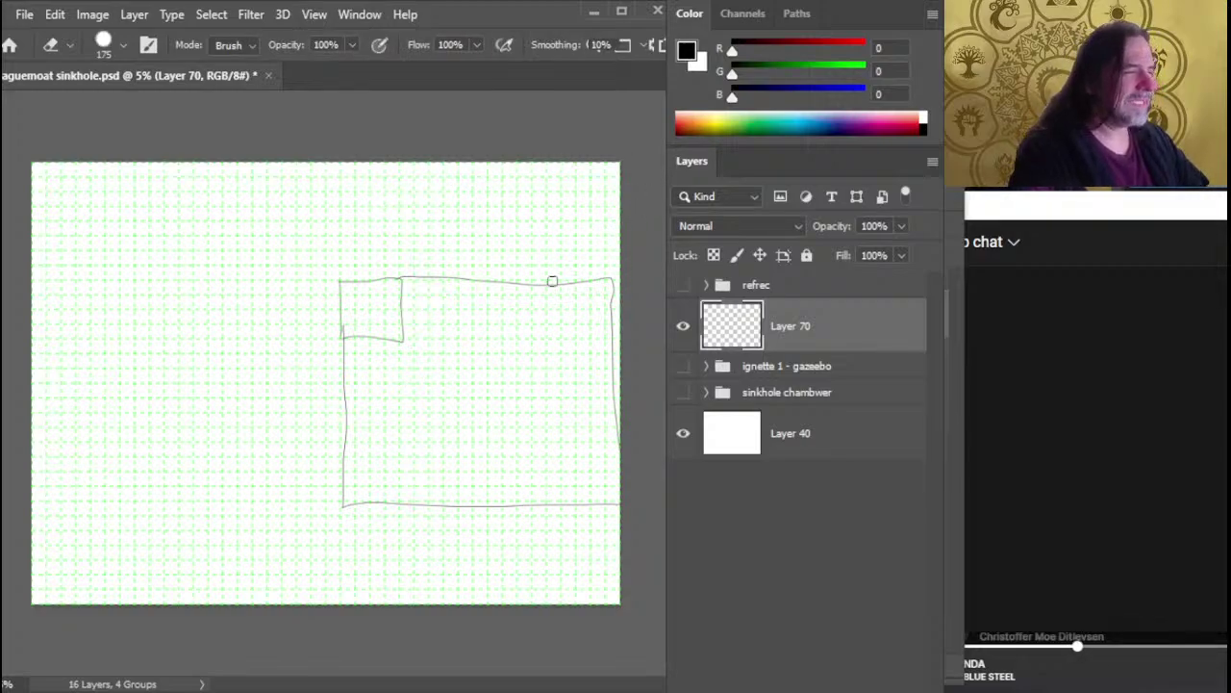
pyautogui.moveTo(553, 282); pyautogui.dragTo(583, 279)
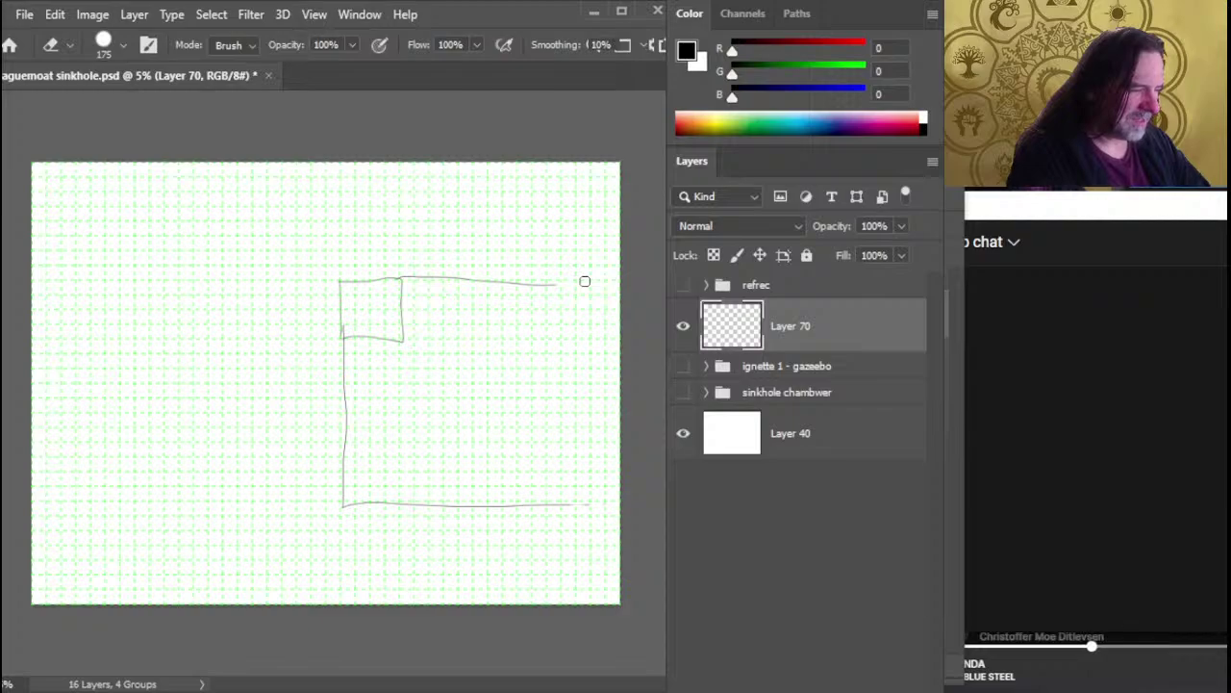
pyautogui.moveTo(585, 280); pyautogui.dragTo(515, 282)
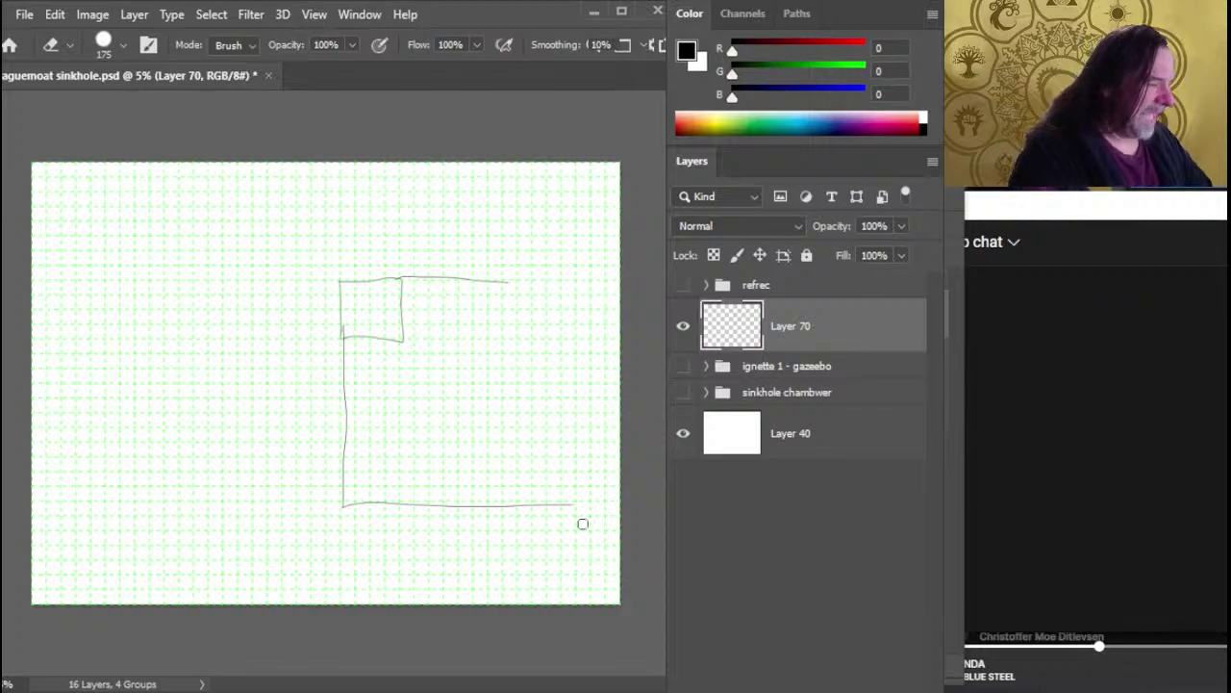
pyautogui.moveTo(577, 504)
pyautogui.mouseDown()
pyautogui.moveTo(340, 504)
pyautogui.moveTo(352, 379)
pyautogui.moveTo(340, 279)
pyautogui.moveTo(366, 337)
pyautogui.moveTo(403, 279)
pyautogui.moveTo(510, 282)
pyautogui.mouseUp()
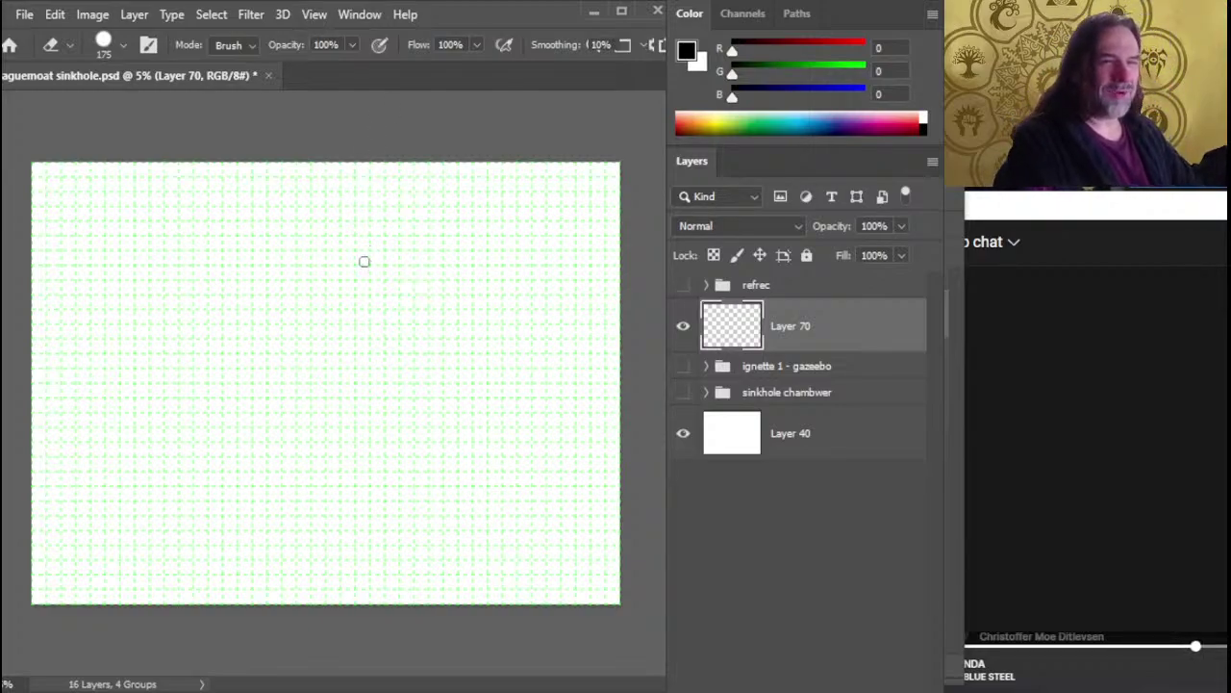
# Sketch a circle about five grid cells wide above the canvas centre on Layer 70, with lobes at its upper left and lower left
pyautogui.press('b')
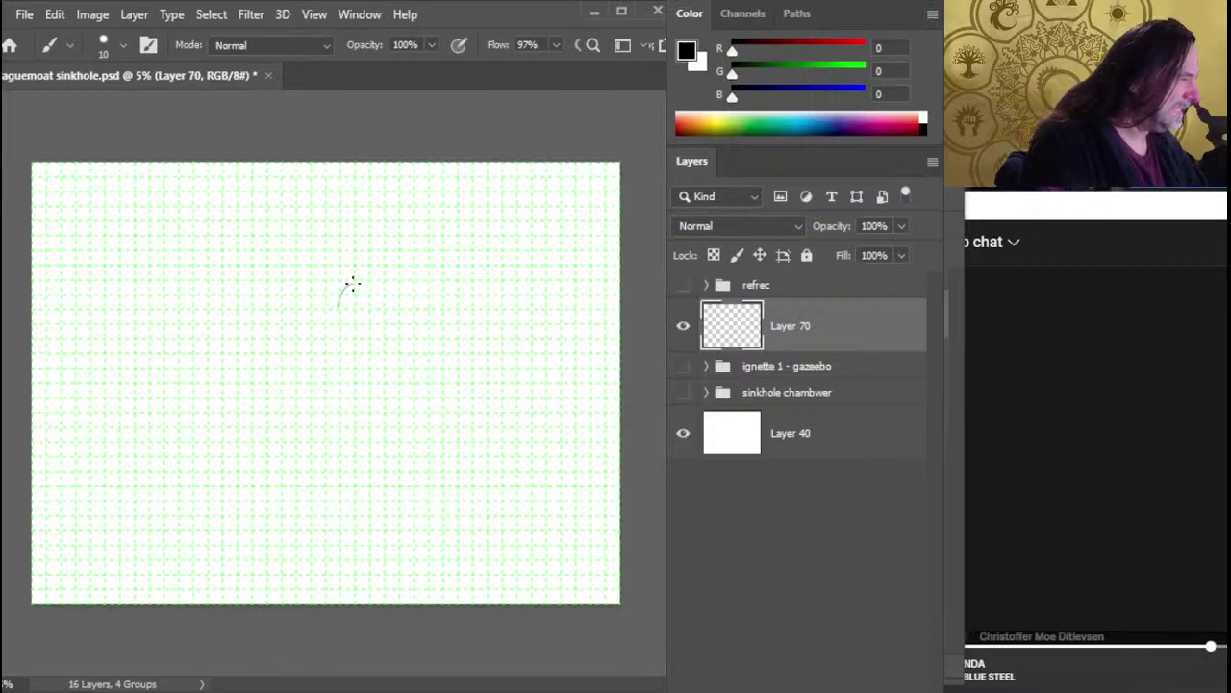
pyautogui.moveTo(346, 285)
pyautogui.mouseDown()
pyautogui.moveTo(328, 328)
pyautogui.moveTo(341, 341)
pyautogui.moveTo(345, 317)
pyautogui.moveTo(370, 335)
pyautogui.moveTo(397, 307)
pyautogui.mouseUp()
pyautogui.moveTo(338, 302)
pyautogui.mouseDown()
pyautogui.moveTo(357, 277)
pyautogui.moveTo(391, 288)
pyautogui.mouseUp()
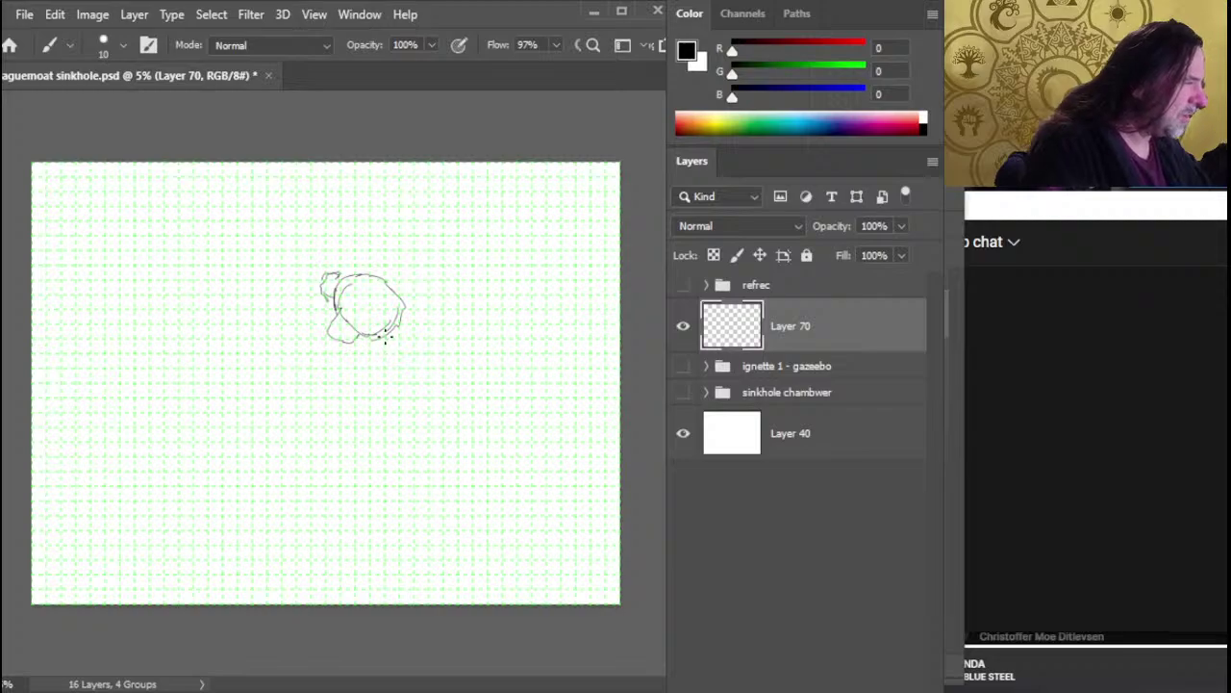
# Sketch a rounded lobe at the circle's lower right, erasing its rough edge and redrawing the outline
pyautogui.moveTo(387, 336); pyautogui.dragTo(389, 340)
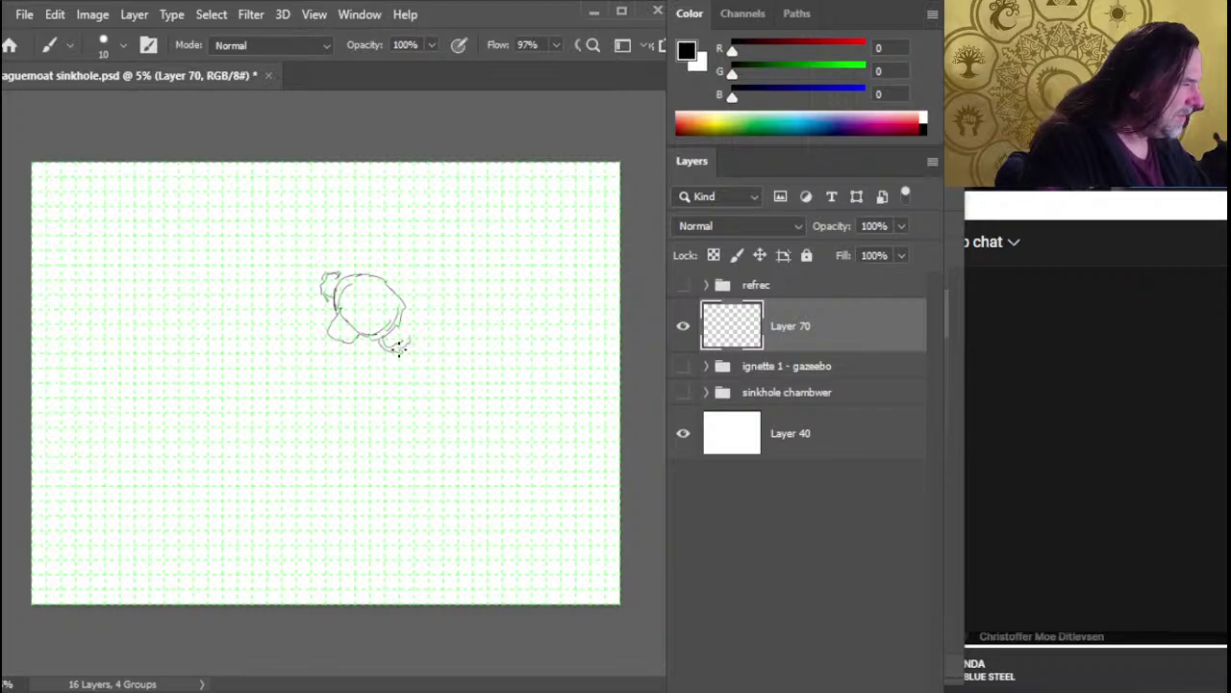
pyautogui.press('e')
pyautogui.moveTo(404, 352)
pyautogui.mouseDown()
pyautogui.moveTo(401, 339)
pyautogui.moveTo(395, 356)
pyautogui.mouseUp()
pyautogui.press('b')
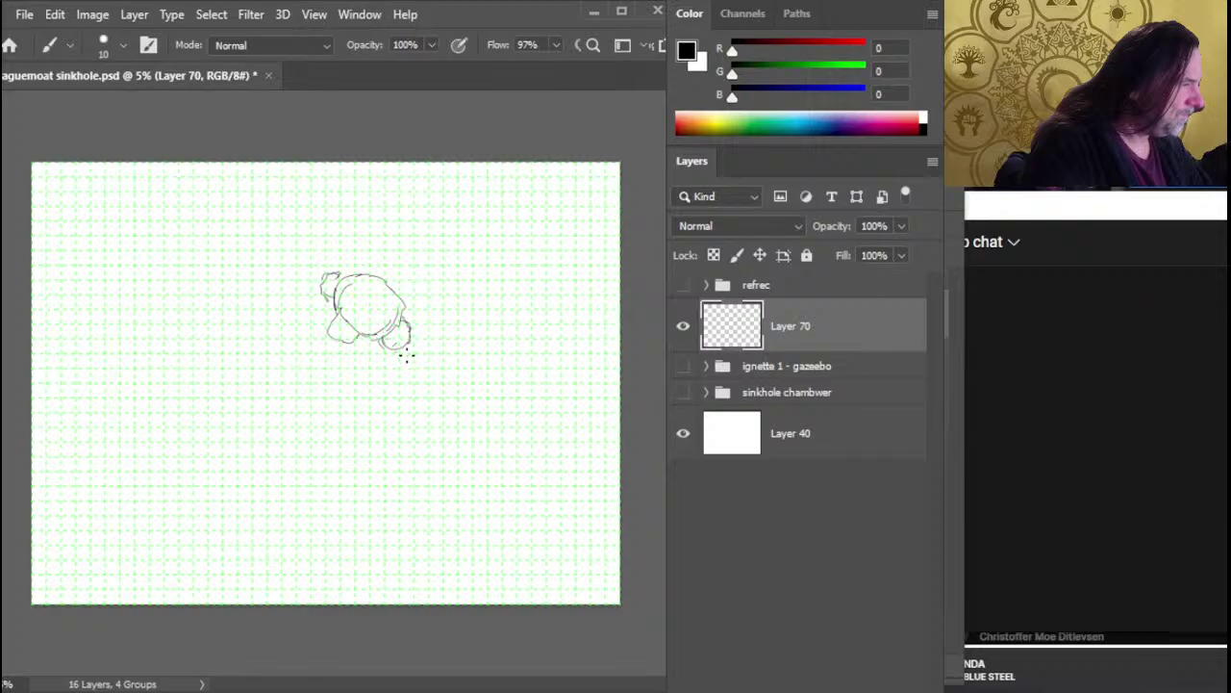
# Erase the rough outer edges of the upper-left and lower-left lobes and redraw them as rounder outlines
pyautogui.press('e')
pyautogui.moveTo(323, 275)
pyautogui.mouseDown()
pyautogui.moveTo(336, 285)
pyautogui.moveTo(342, 272)
pyautogui.moveTo(321, 285)
pyautogui.mouseUp()
pyautogui.press('b')
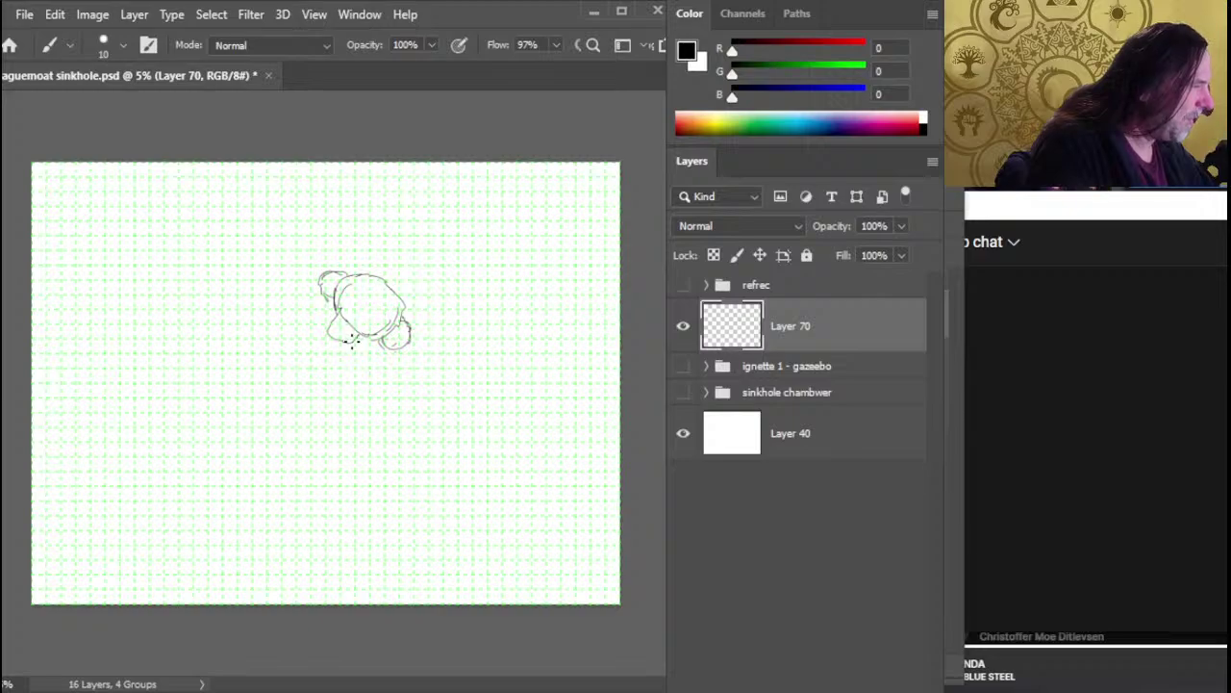
pyautogui.press('e')
pyautogui.moveTo(356, 339)
pyautogui.mouseDown()
pyautogui.moveTo(329, 340)
pyautogui.moveTo(333, 331)
pyautogui.moveTo(350, 346)
pyautogui.moveTo(336, 344)
pyautogui.moveTo(332, 330)
pyautogui.mouseUp()
pyautogui.press('b')
pyautogui.press('e')
pyautogui.press('b')
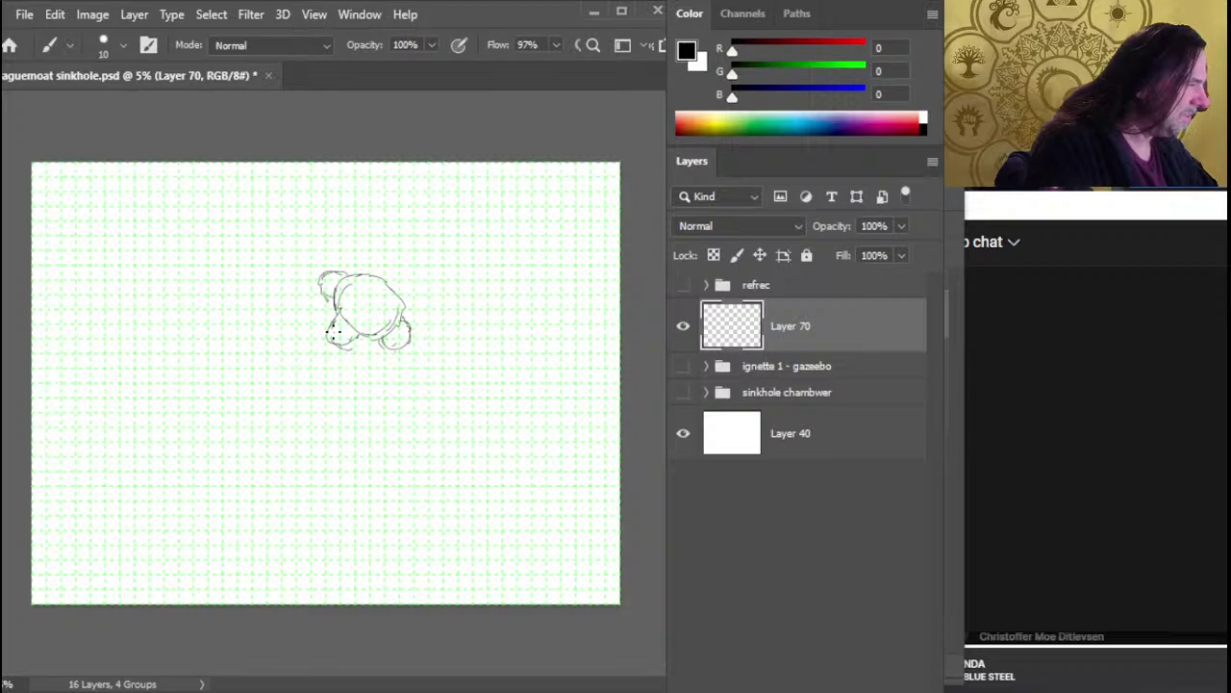
# Trim the bulge on the circle's right side and sketch a smaller circle inside it to form a ring
pyautogui.press('e')
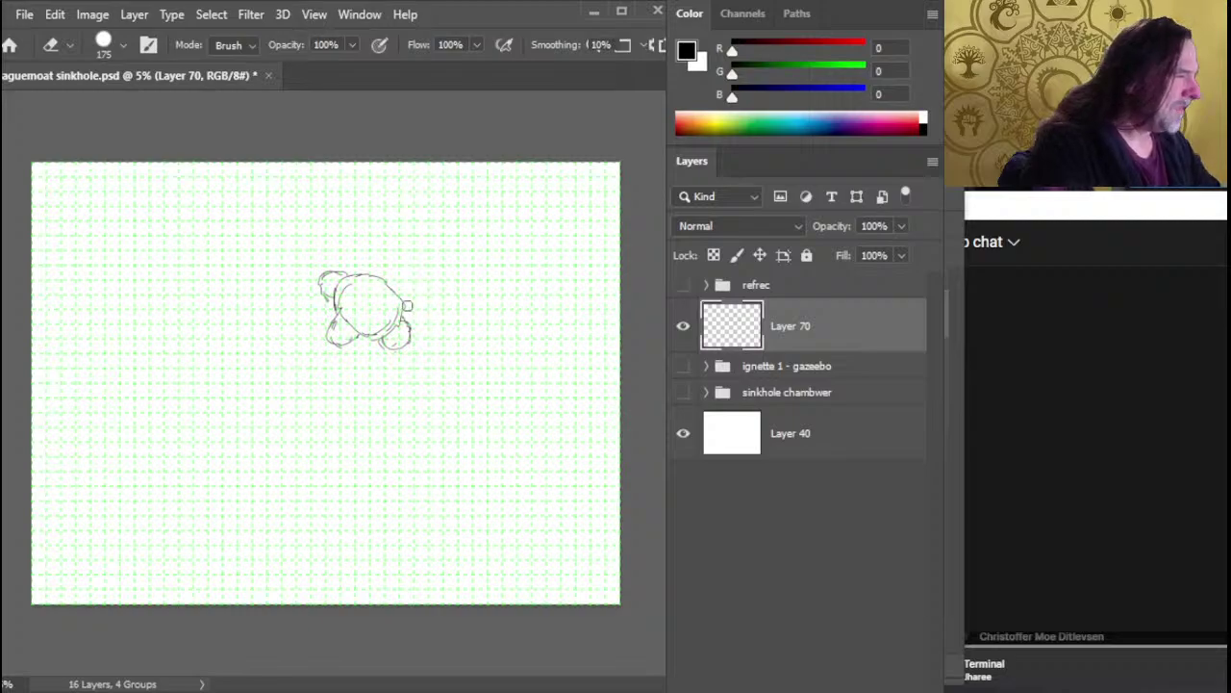
pyautogui.press('b')
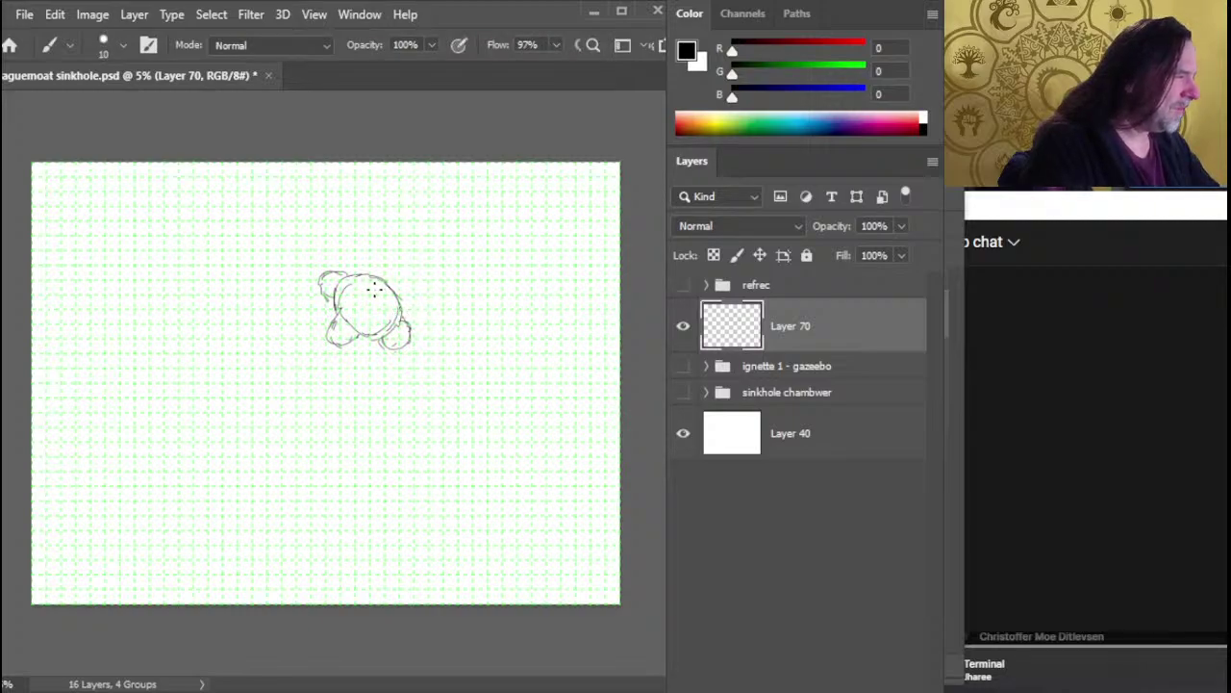
pyautogui.press('e')
pyautogui.press('b')
pyautogui.moveTo(366, 289)
pyautogui.mouseDown()
pyautogui.moveTo(344, 287)
pyautogui.moveTo(380, 279)
pyautogui.moveTo(390, 324)
pyautogui.moveTo(368, 338)
pyautogui.mouseUp()
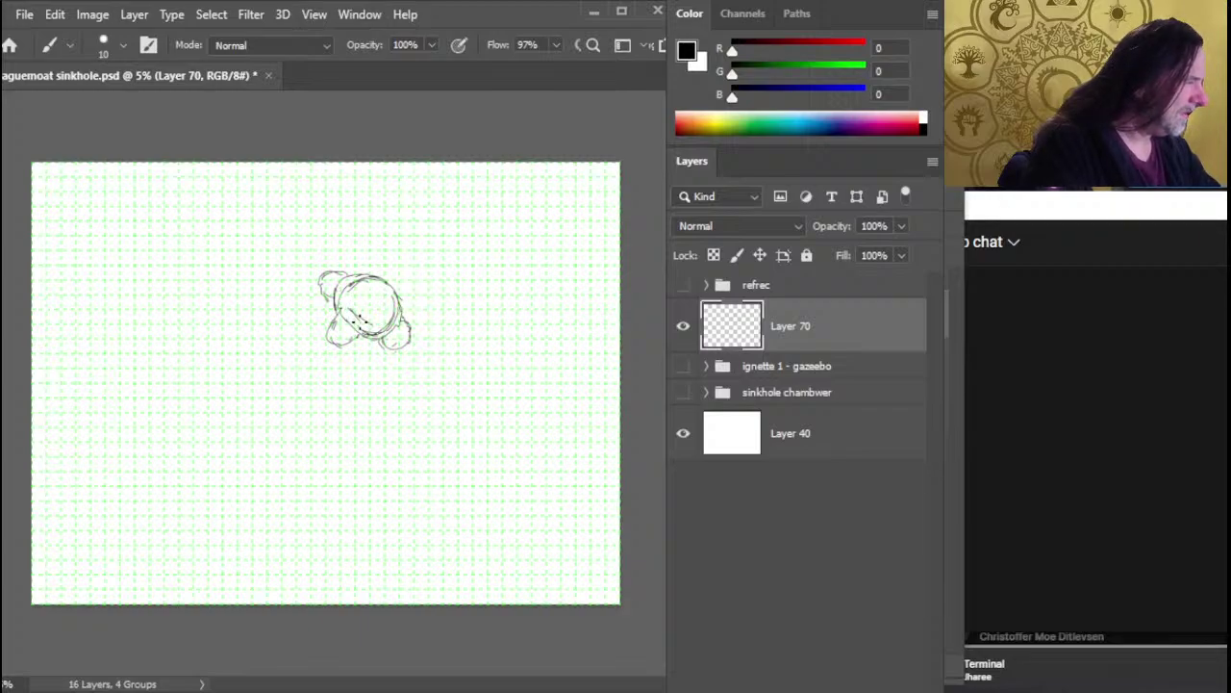
# Reduce the eraser size to 125 and rework the inner circle's left and lower edges to make the ring more even
pyautogui.press('e')
pyautogui.press('[')
pyautogui.press('[')
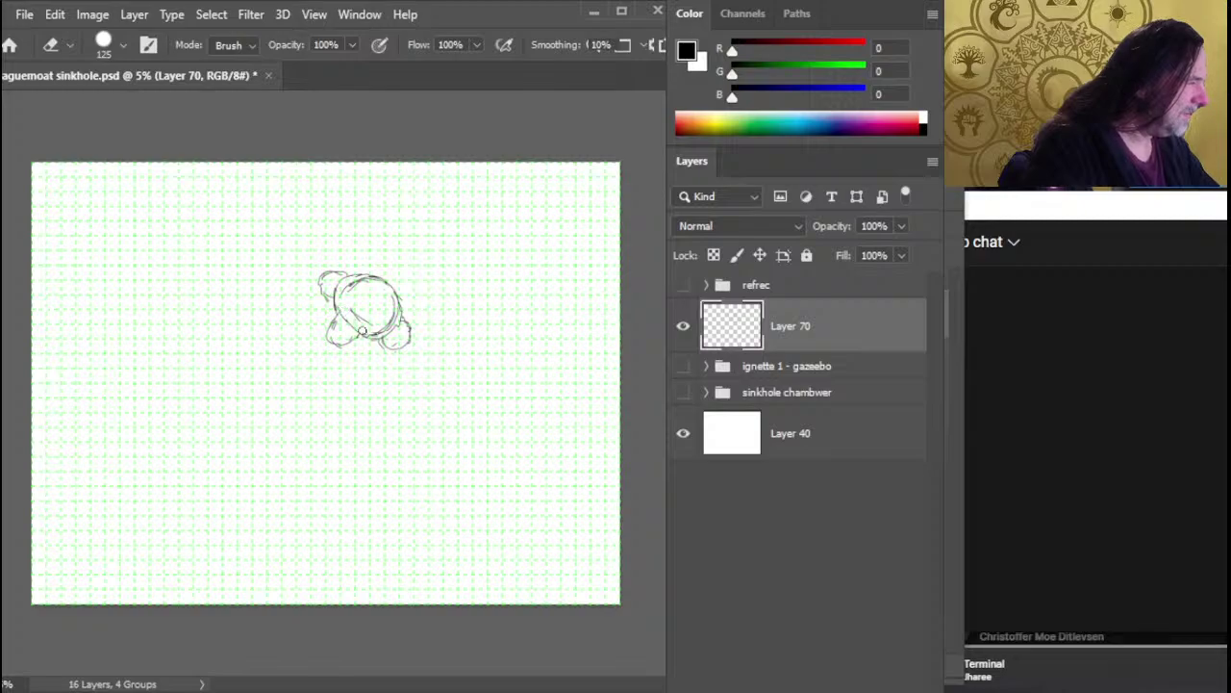
pyautogui.press('b')
pyautogui.moveTo(352, 285)
pyautogui.mouseDown()
pyautogui.moveTo(375, 336)
pyautogui.moveTo(361, 322)
pyautogui.mouseUp()
pyautogui.press('e')
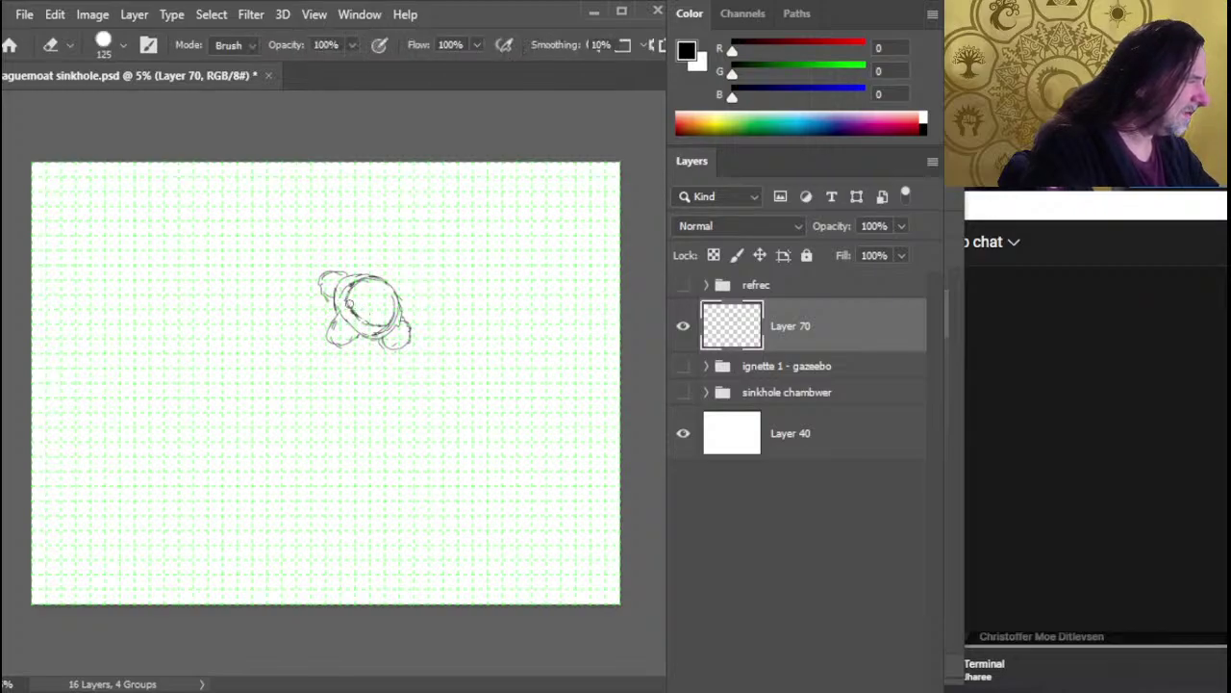
pyautogui.press('b')
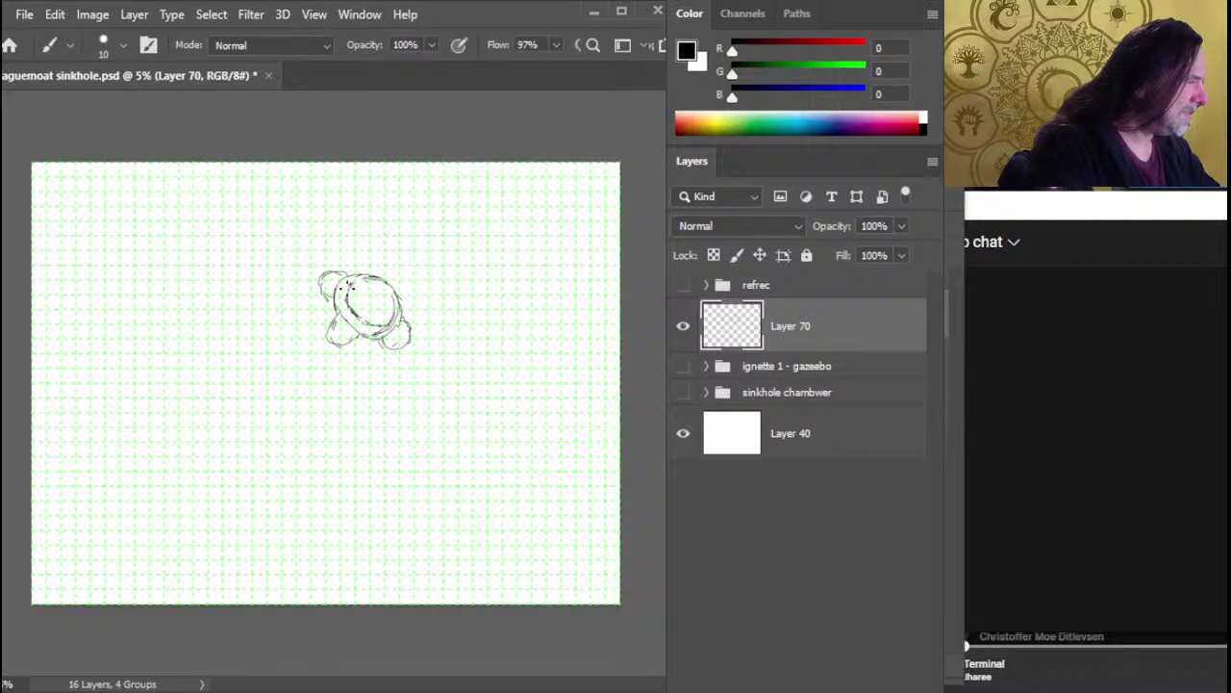
# Rework the ring's lower-right rim and erase and redraw part of the lower-right lobe's outline
pyautogui.press('e')
pyautogui.press('b')
pyautogui.moveTo(381, 329)
pyautogui.mouseDown()
pyautogui.moveTo(395, 302)
pyautogui.moveTo(373, 328)
pyautogui.moveTo(401, 319)
pyautogui.moveTo(383, 336)
pyautogui.moveTo(411, 333)
pyautogui.moveTo(404, 323)
pyautogui.moveTo(402, 345)
pyautogui.moveTo(402, 321)
pyautogui.moveTo(380, 338)
pyautogui.mouseUp()
pyautogui.press('e')
pyautogui.press('b')
pyautogui.press('e')
pyautogui.press('b')
pyautogui.press('e')
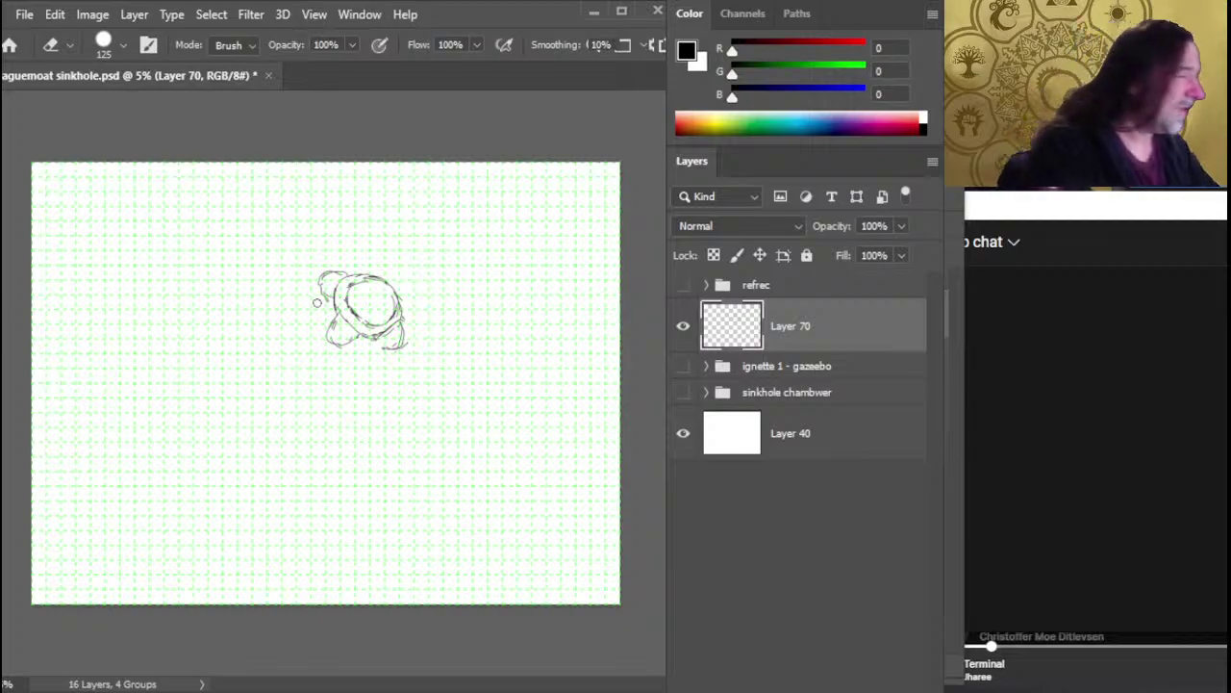
# Darken the ring's upper rim with extra strokes and clean up the lines around it
pyautogui.press('b')
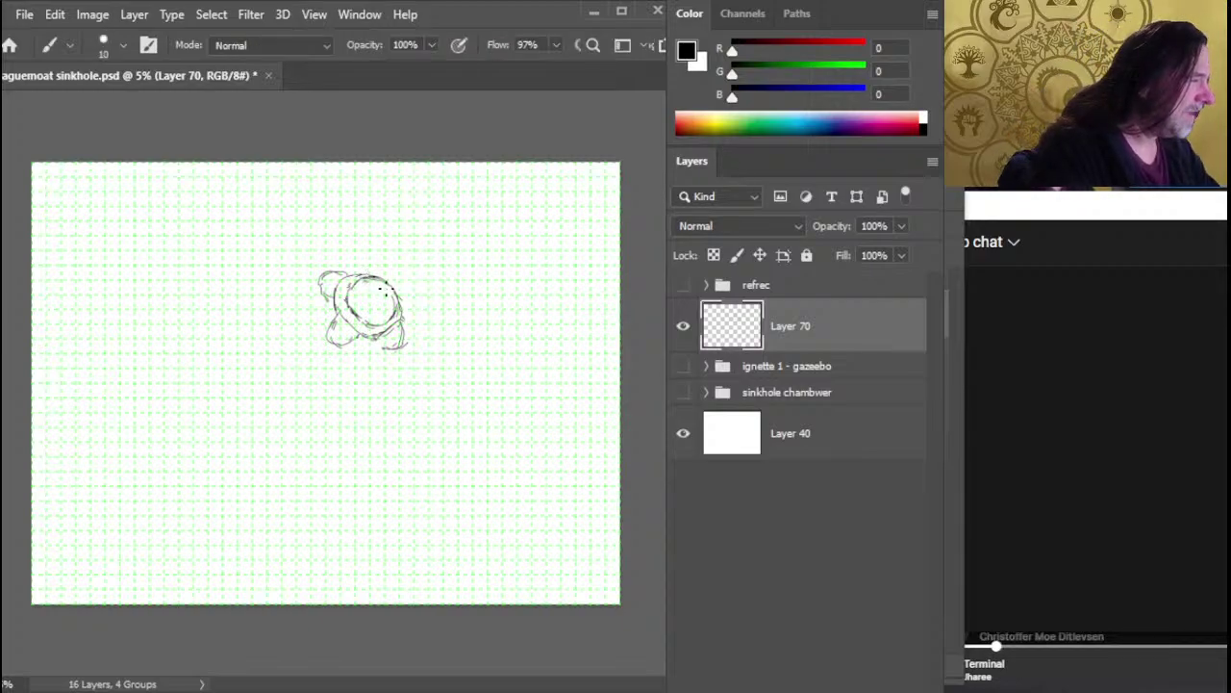
pyautogui.press('e')
pyautogui.press('b')
pyautogui.moveTo(358, 277); pyautogui.dragTo(379, 276)
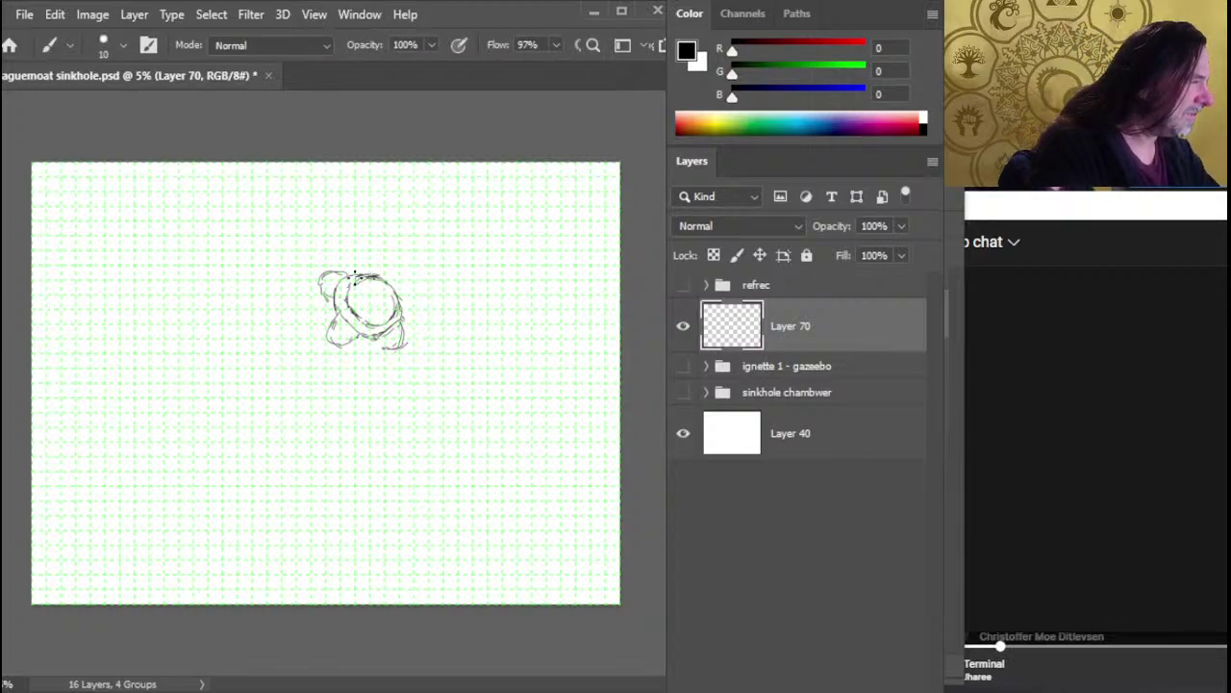
pyautogui.press('e')
pyautogui.press('b')
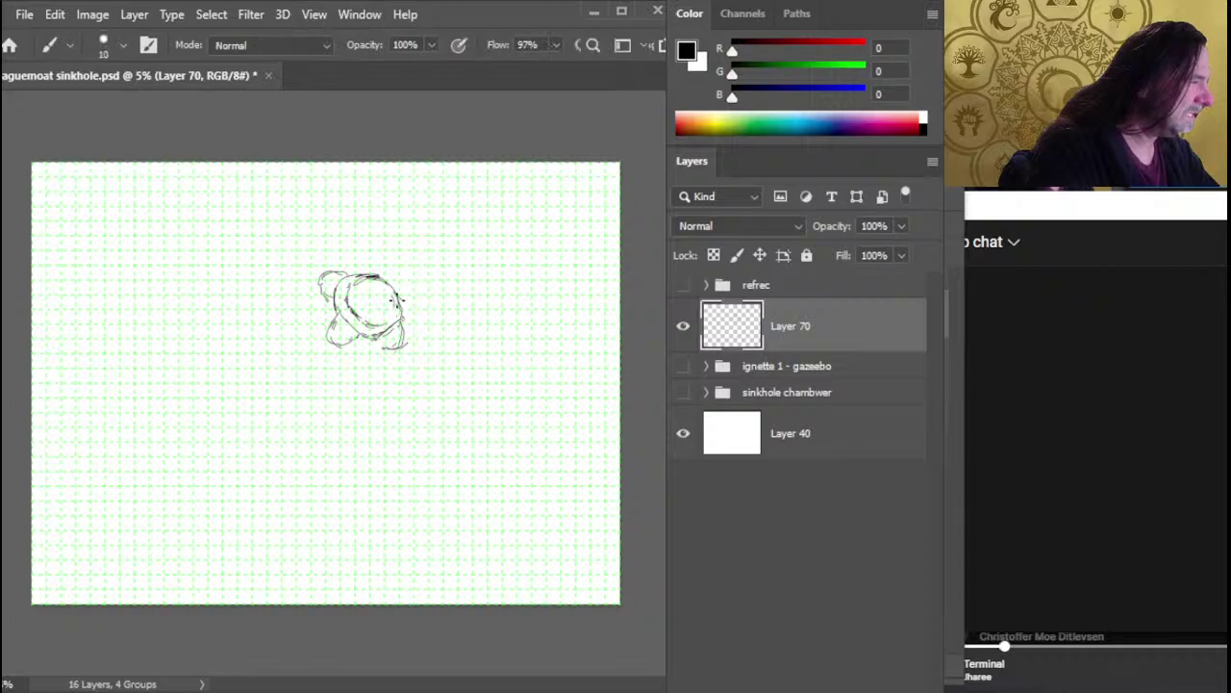
# Erase the ring's right side and redraw the lower-right curve of its inner edge
pyautogui.press('e')
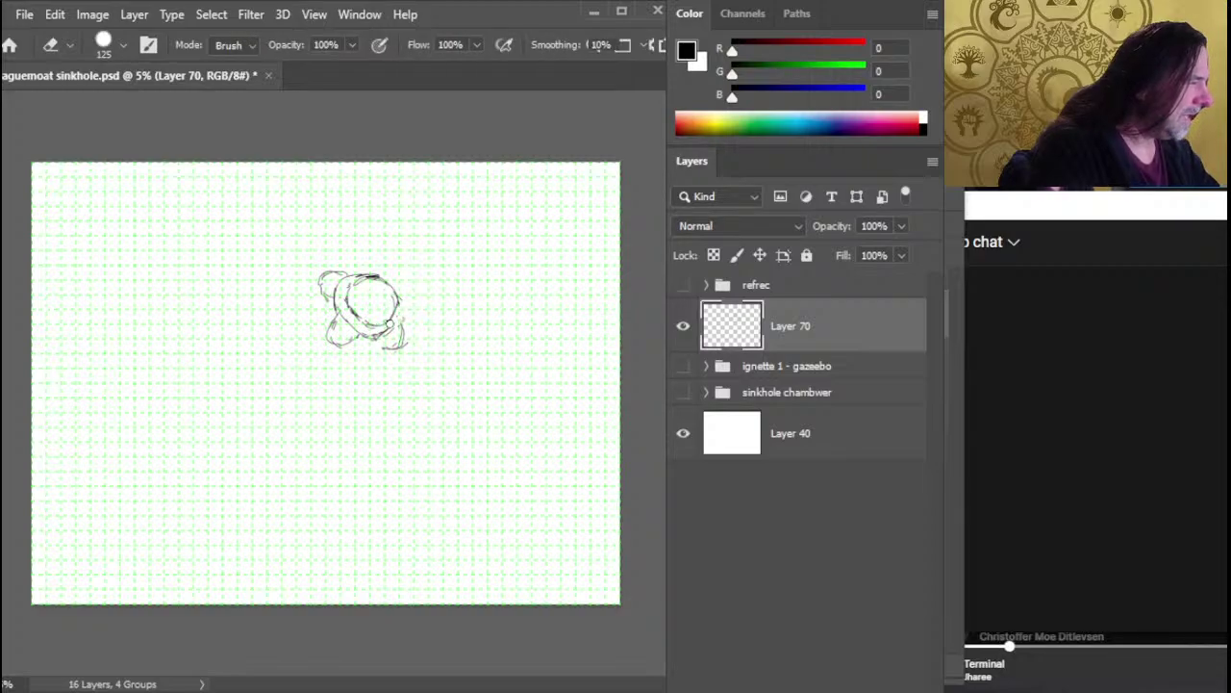
pyautogui.press('b')
pyautogui.press('e')
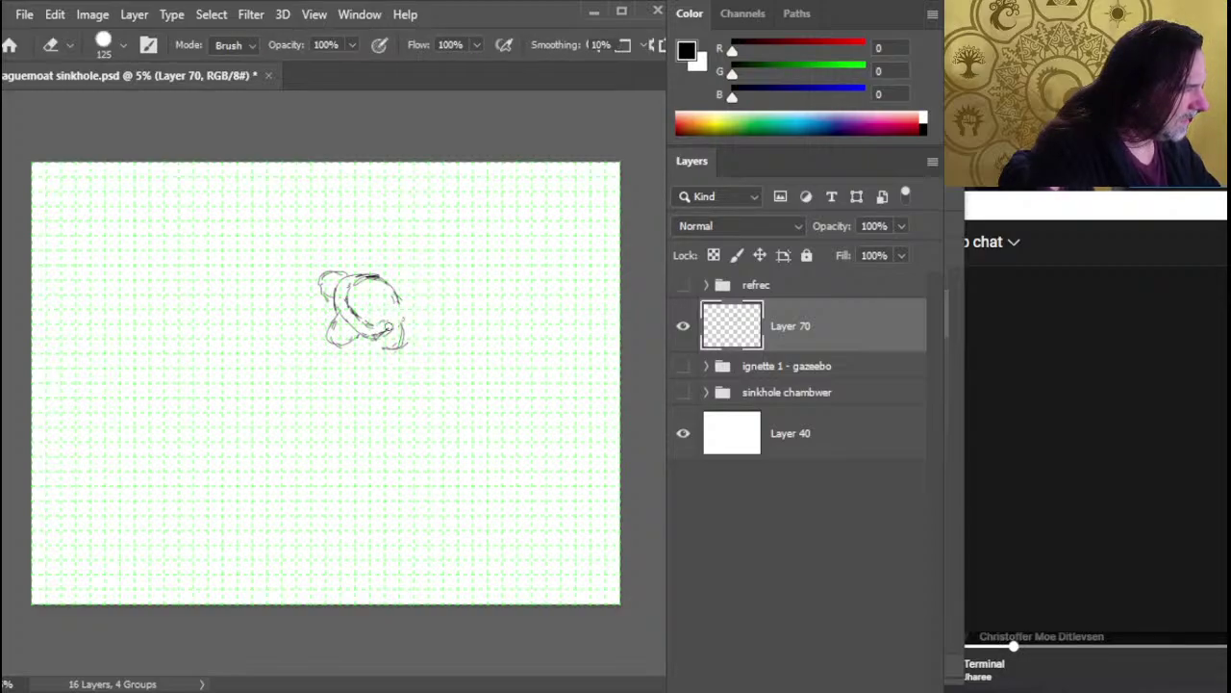
pyautogui.press('b')
pyautogui.press('e')
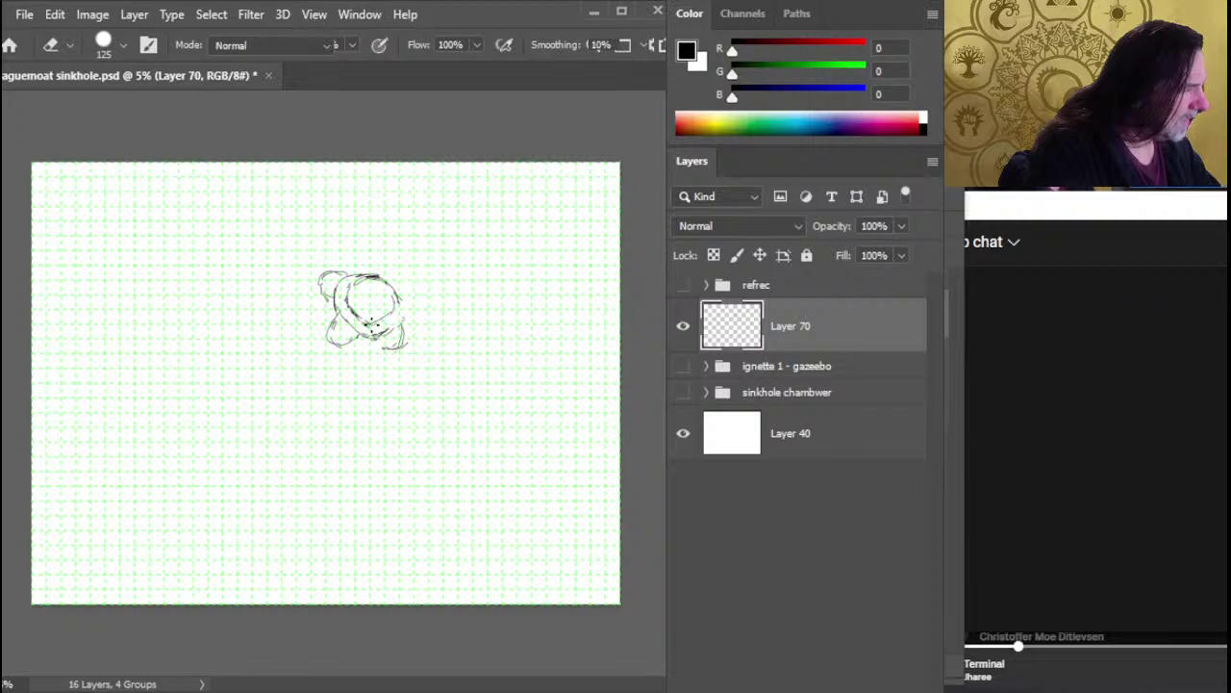
pyautogui.press('b')
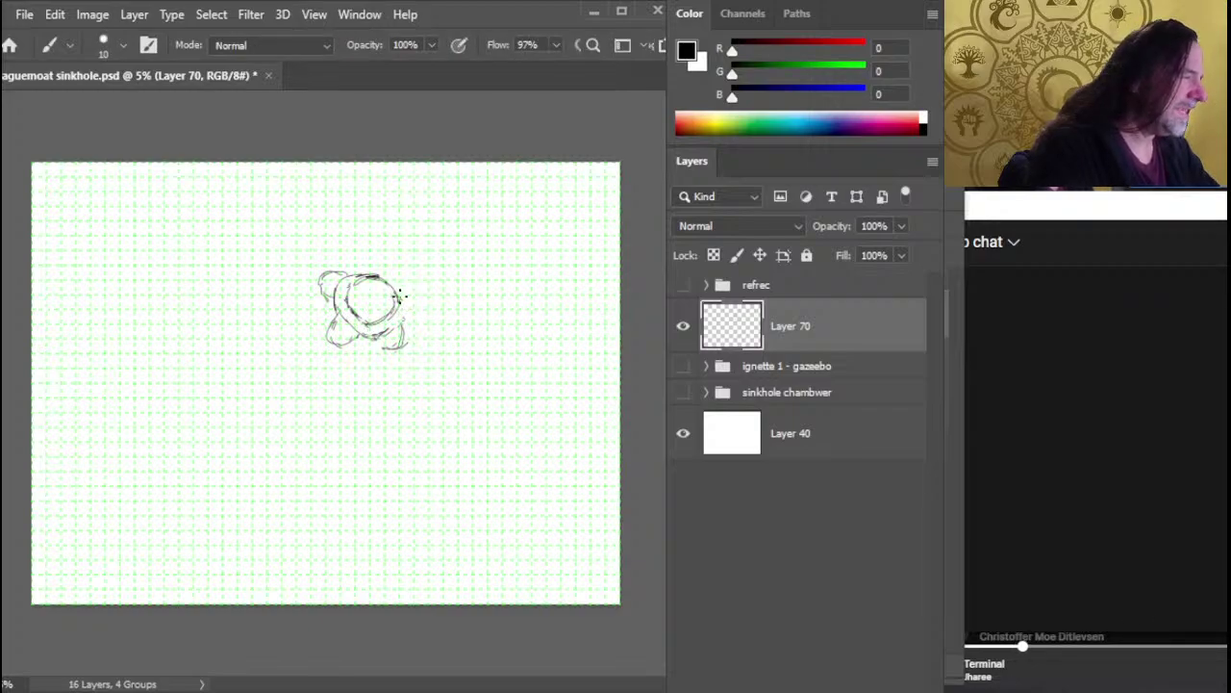
# Try to sketch an outer curve along the ring's right side, and erase it
pyautogui.moveTo(402, 296); pyautogui.dragTo(405, 315)
pyautogui.press('e')
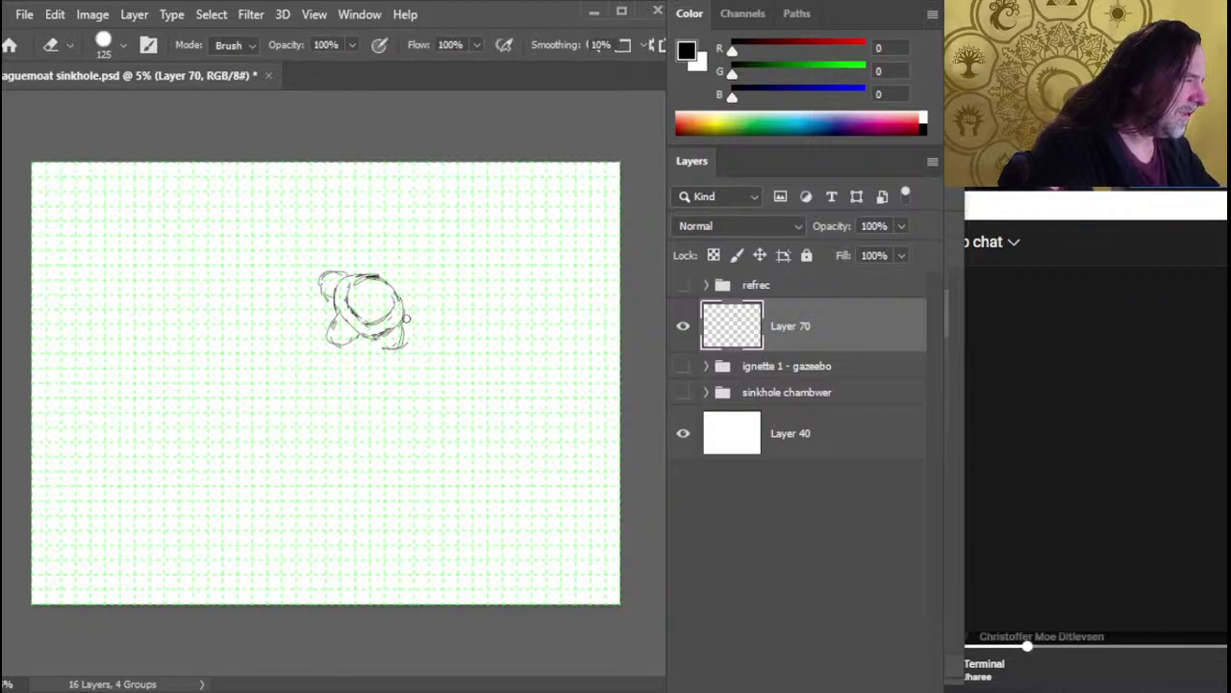
pyautogui.press('b')
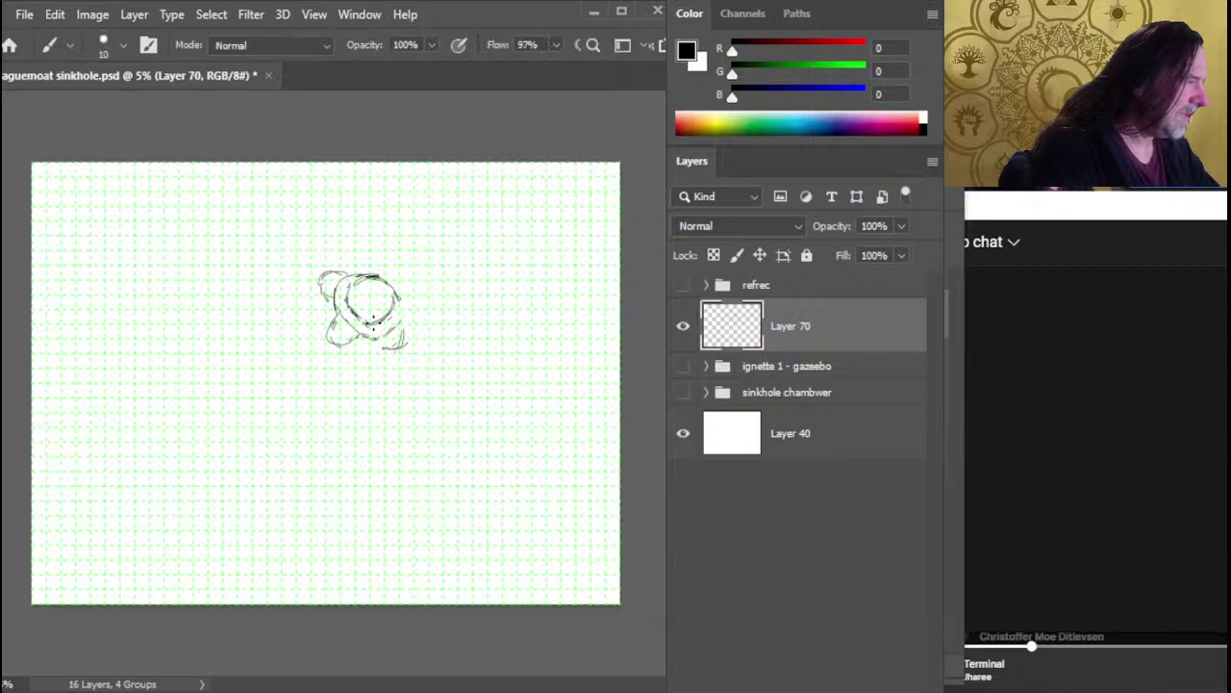
# Trim the right end of the ring's inner edge and darken its left side
pyautogui.press('e')
pyautogui.press('b')
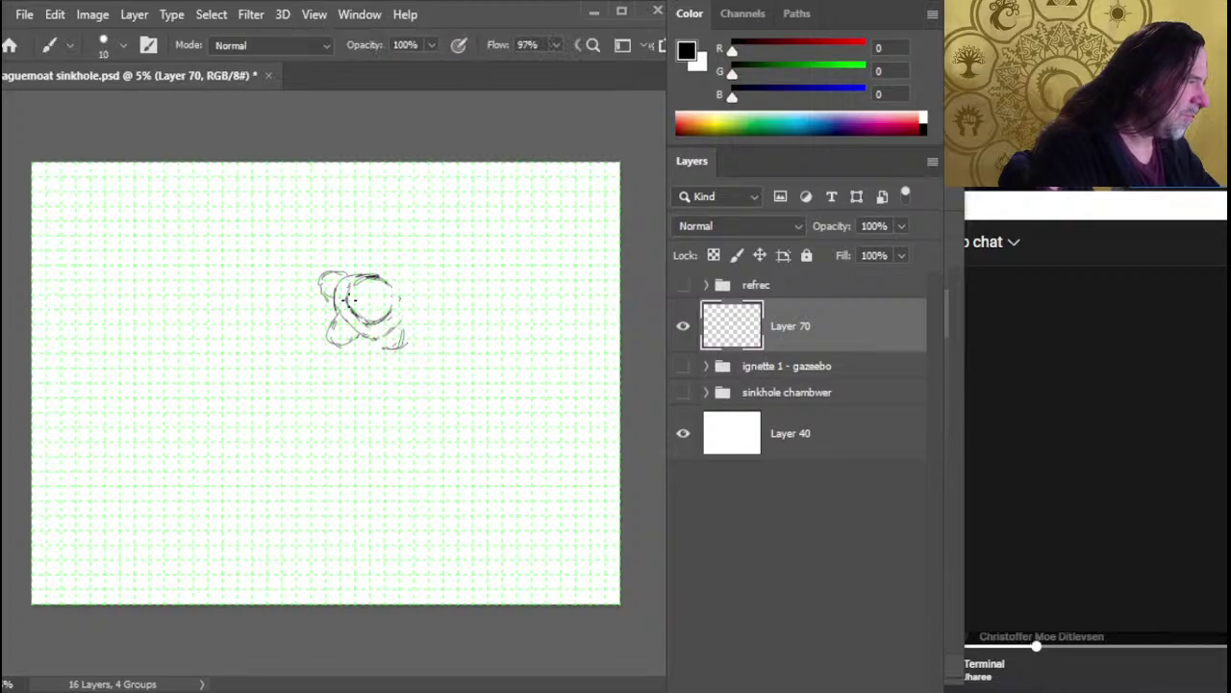
pyautogui.click(368, 286)
pyautogui.click(374, 281)
pyautogui.click(377, 290)
pyautogui.press('e')
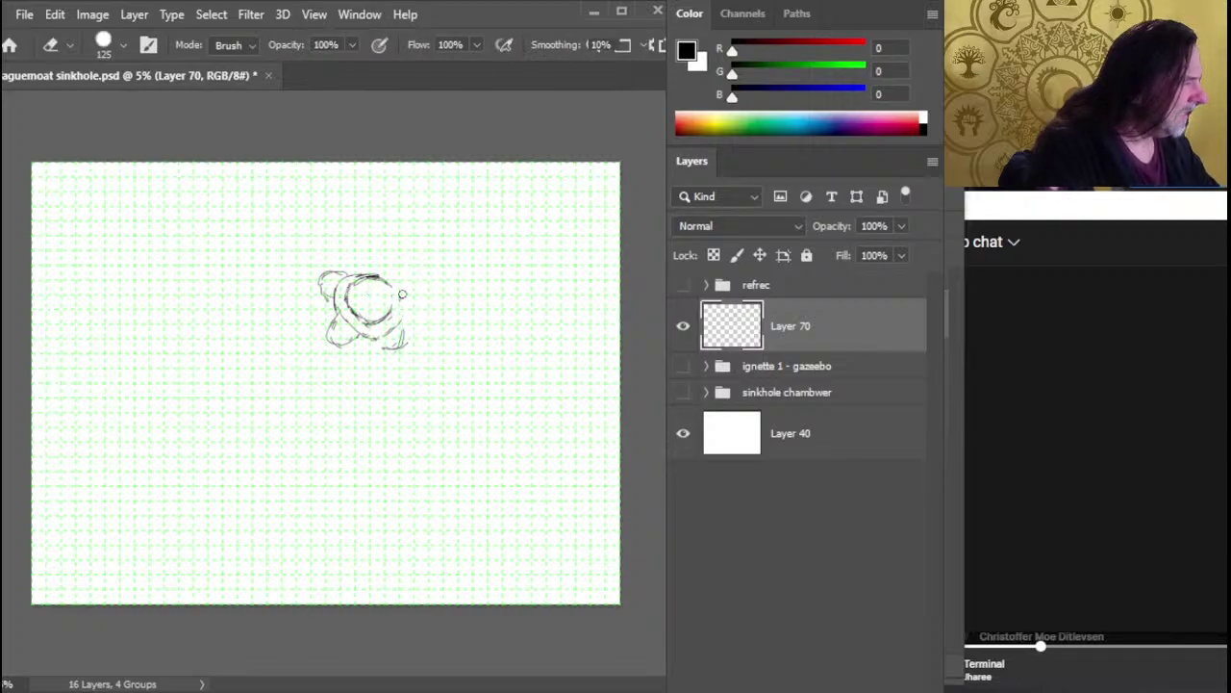
# Redraw the ring's outer right curve down to the lower-right lobe and tidy its overlapping strokes
pyautogui.press('b')
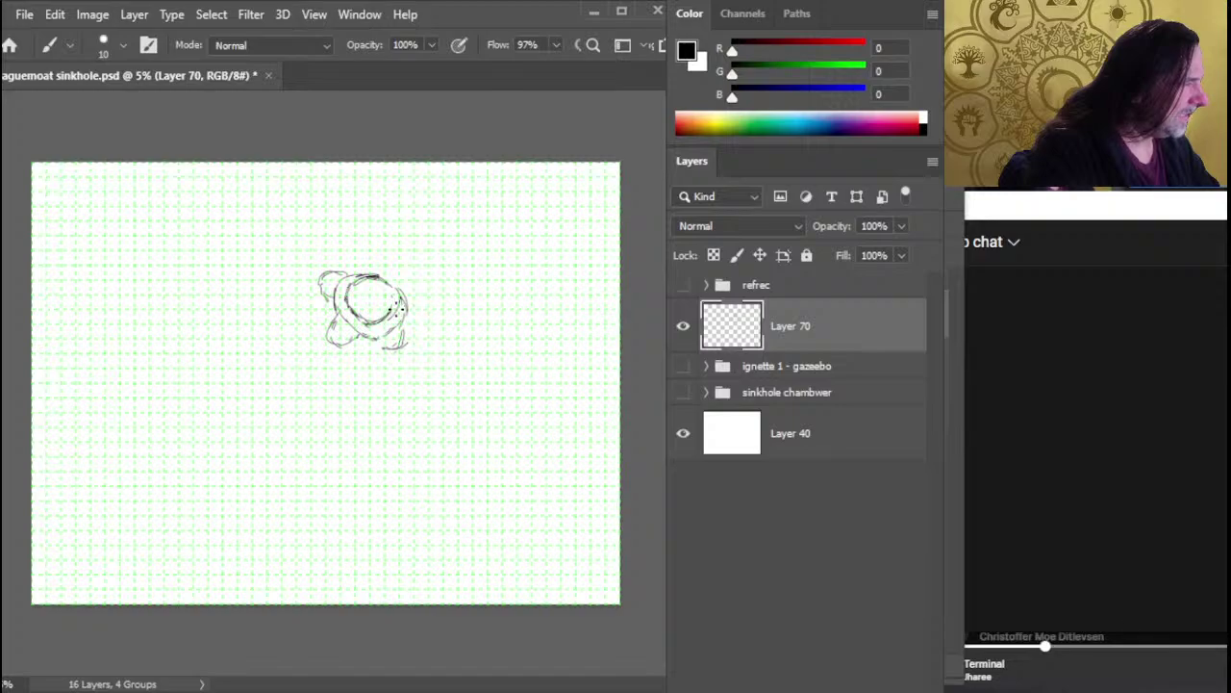
pyautogui.press('e')
pyautogui.press('b')
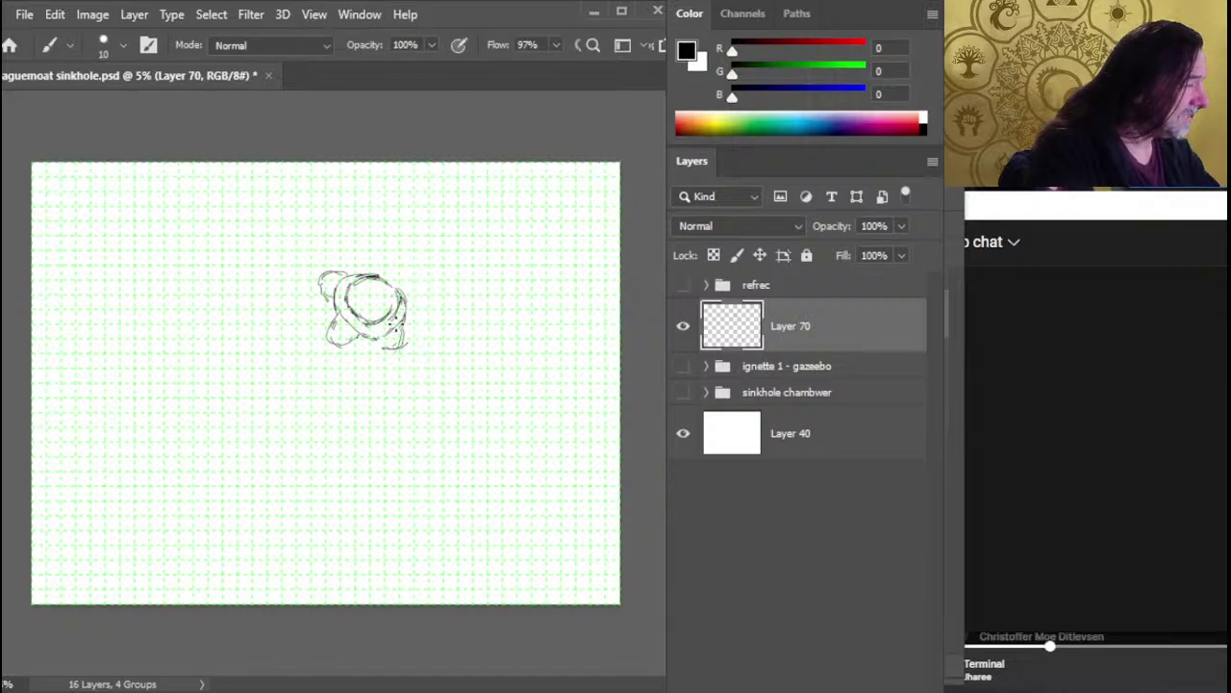
pyautogui.press('e')
pyautogui.press('b')
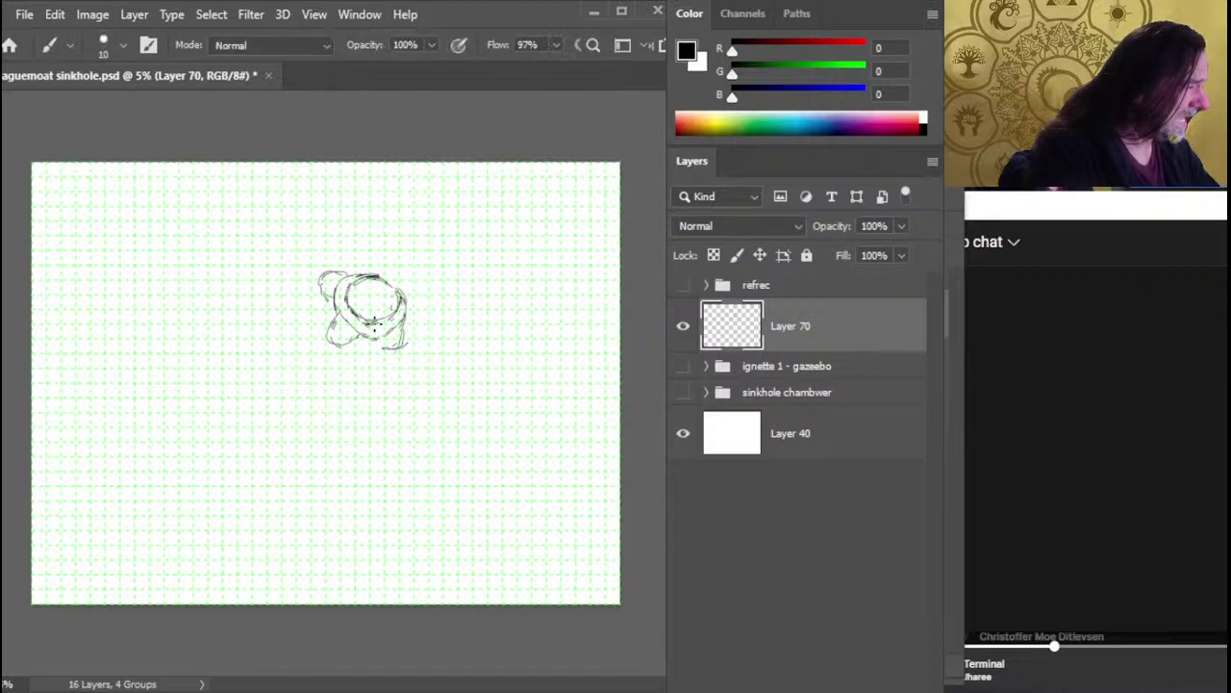
# Sketch angled straight lines across the inside of the ring's opening
pyautogui.moveTo(382, 278)
pyautogui.mouseDown()
pyautogui.moveTo(398, 309)
pyautogui.moveTo(360, 286)
pyautogui.moveTo(350, 294)
pyautogui.moveTo(394, 297)
pyautogui.moveTo(346, 301)
pyautogui.mouseUp()
pyautogui.press('e')
pyautogui.press('b')
# Erase the lower-right lobe's old outline and redraw it as a closed oval against the ring
pyautogui.press('e')
pyautogui.moveTo(402, 348)
pyautogui.mouseDown()
pyautogui.moveTo(397, 333)
pyautogui.moveTo(381, 346)
pyautogui.moveTo(393, 350)
pyautogui.moveTo(400, 325)
pyautogui.mouseUp()
pyautogui.press('b')
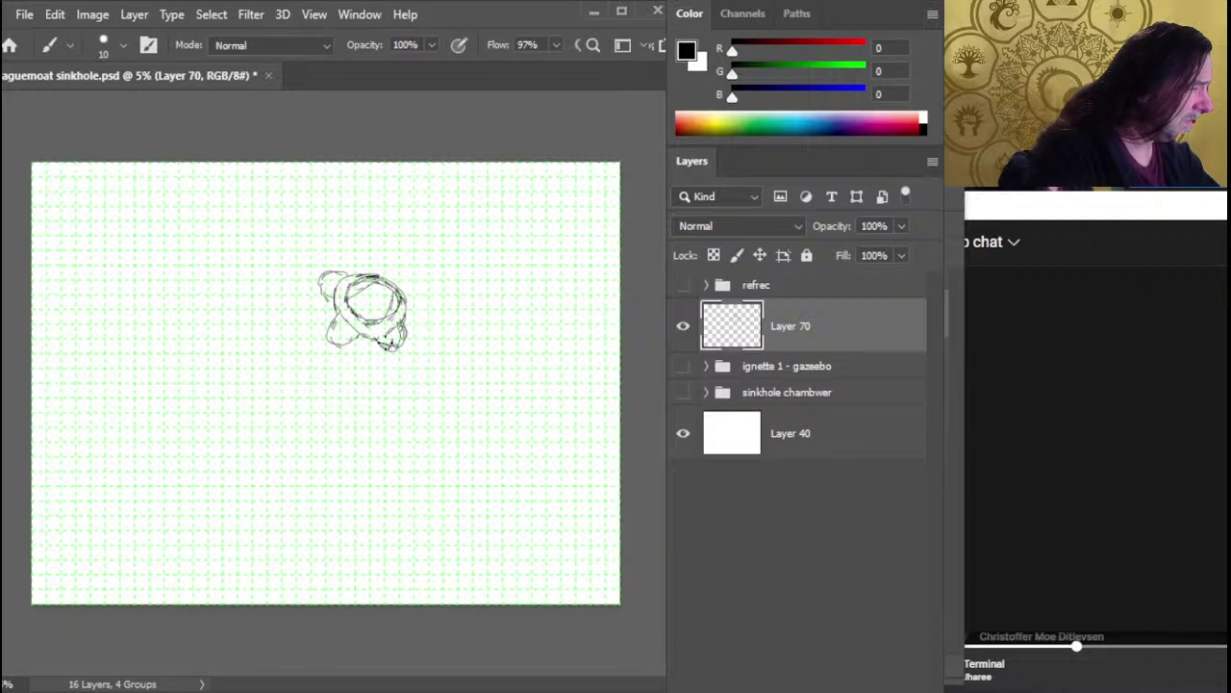
pyautogui.press('e')
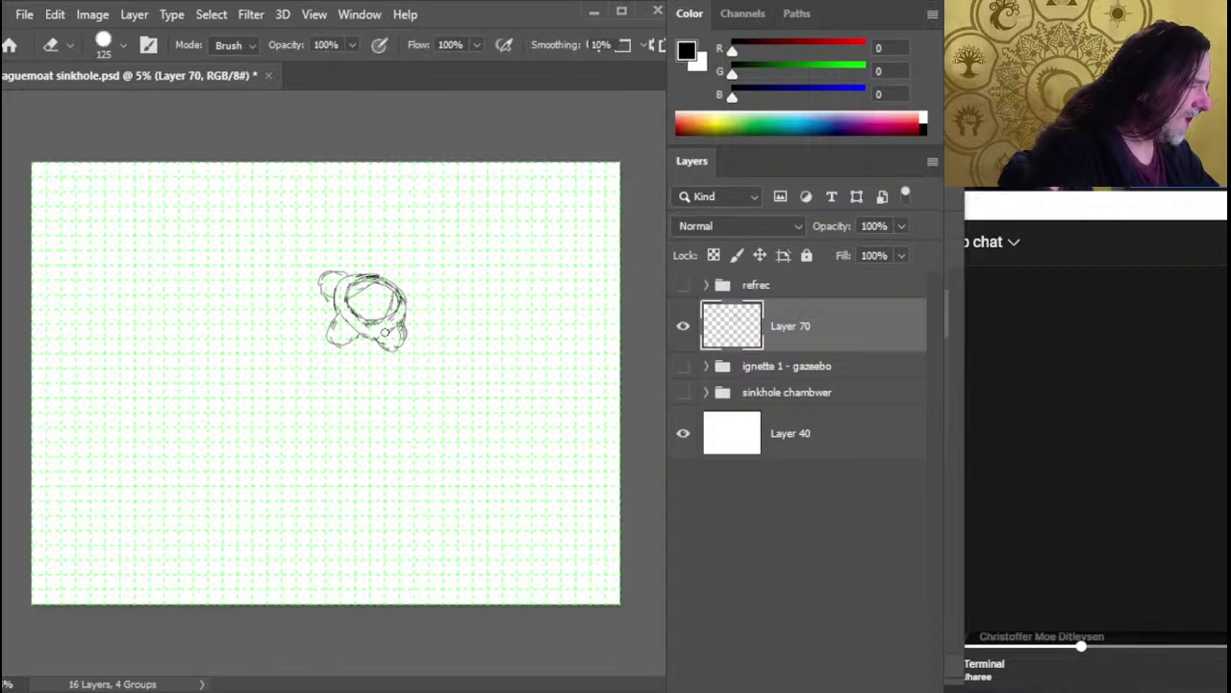
pyautogui.press('b')
pyautogui.moveTo(384, 332)
pyautogui.mouseDown()
pyautogui.moveTo(408, 339)
pyautogui.moveTo(392, 349)
pyautogui.moveTo(337, 332)
pyautogui.moveTo(335, 319)
pyautogui.mouseUp()
# Erase the lower-left lobe's outline, redraw it as a rounded oval, and clean up where both lower lobes meet the ring
pyautogui.press('e')
pyautogui.press('b')
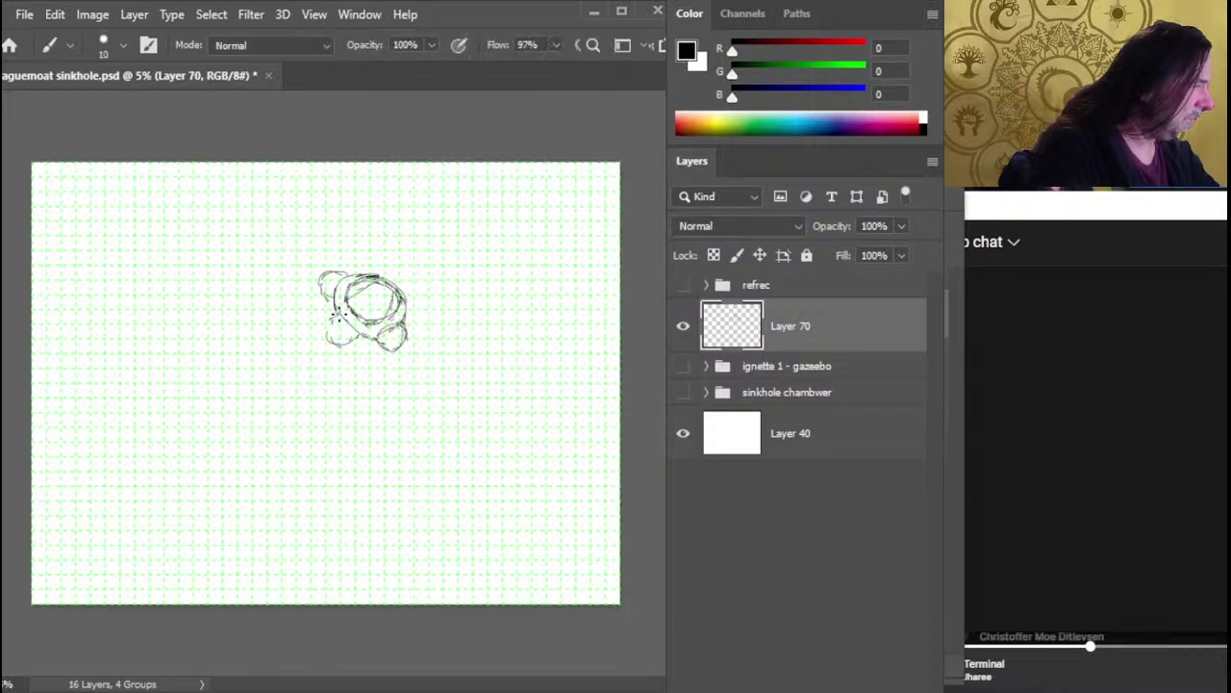
pyautogui.press('e')
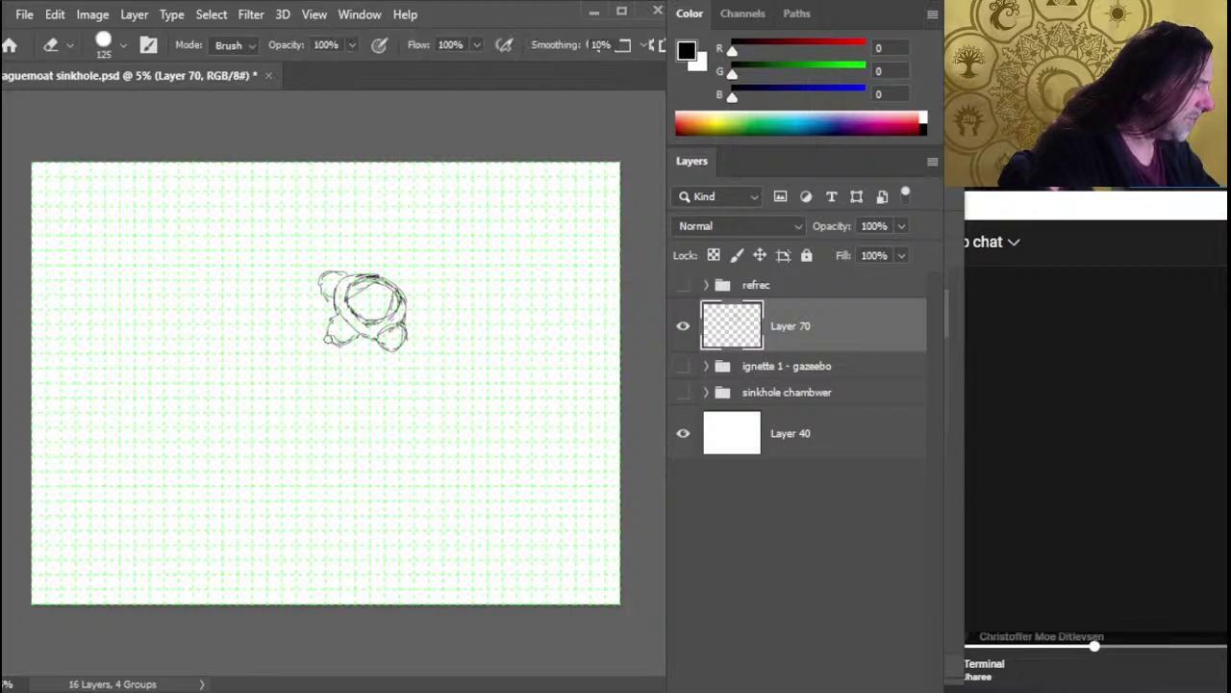
pyautogui.press('b')
pyautogui.moveTo(331, 333)
pyautogui.mouseDown()
pyautogui.moveTo(339, 348)
pyautogui.moveTo(377, 349)
pyautogui.moveTo(374, 336)
pyautogui.moveTo(398, 351)
pyautogui.moveTo(388, 343)
pyautogui.mouseUp()
pyautogui.press('e')
pyautogui.press('b')
pyautogui.press('e')
pyautogui.press('b')
pyautogui.press('e')
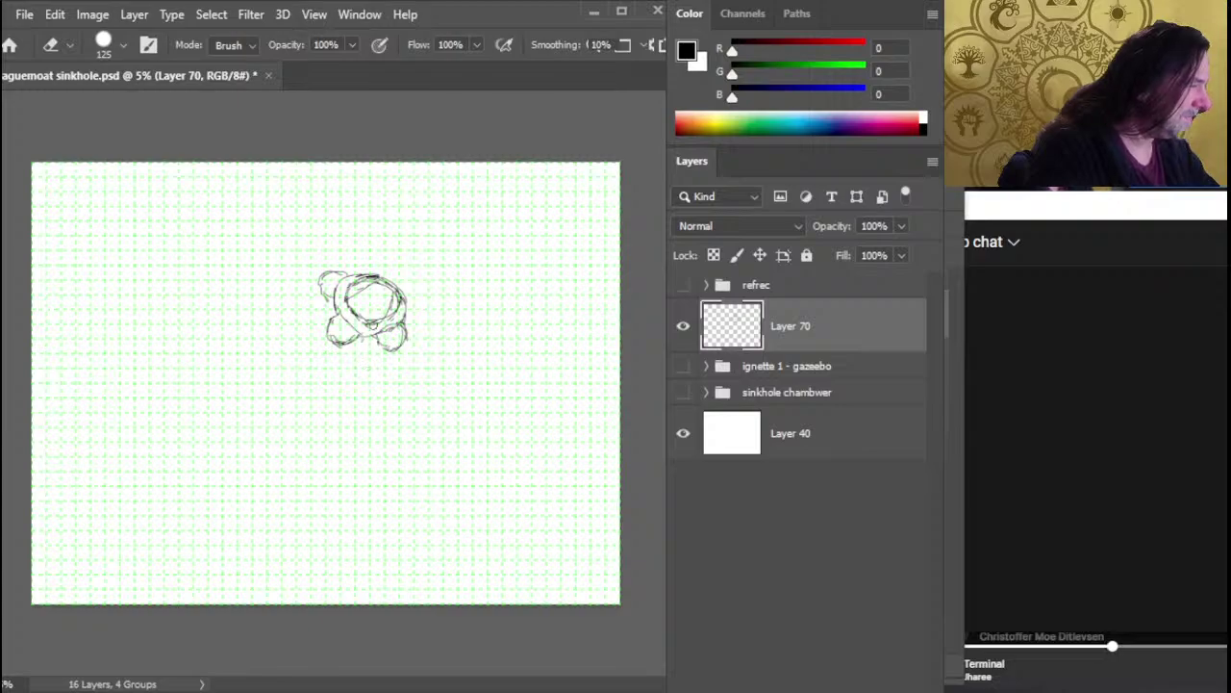
# Erase the ring's outer right curve and the stray stroke beside it above the lower-right lobe
pyautogui.press('b')
pyautogui.moveTo(398, 319); pyautogui.dragTo(414, 300)
pyautogui.press('e')
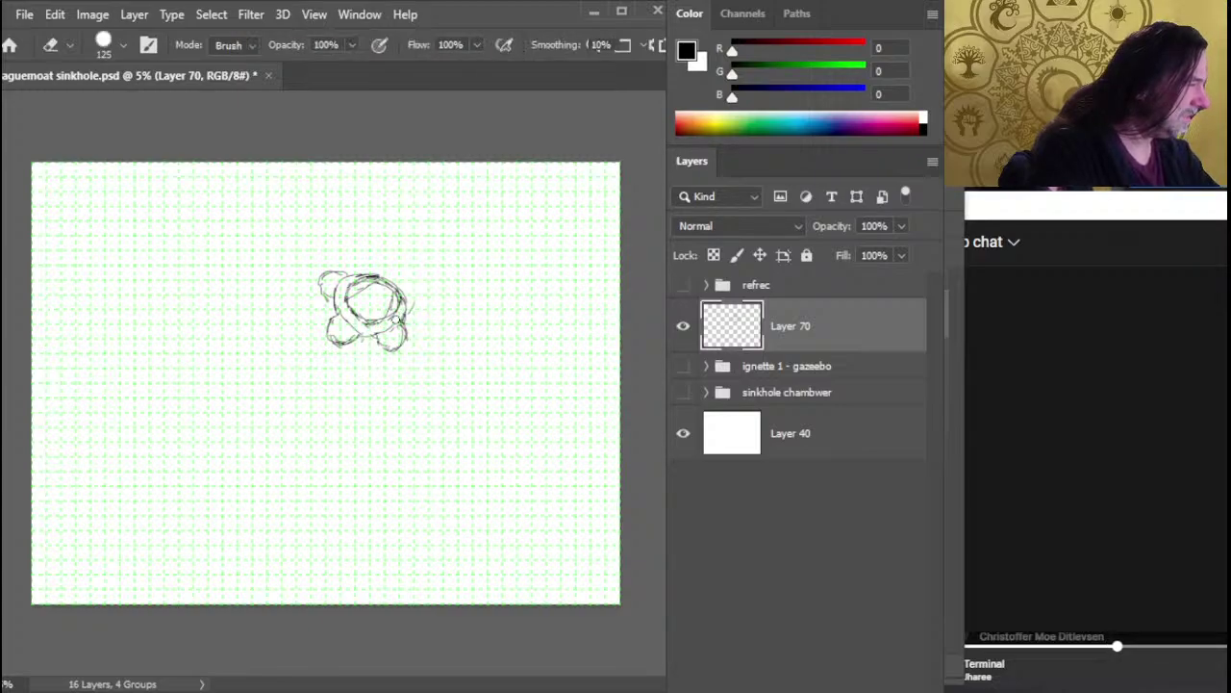
pyautogui.press('b')
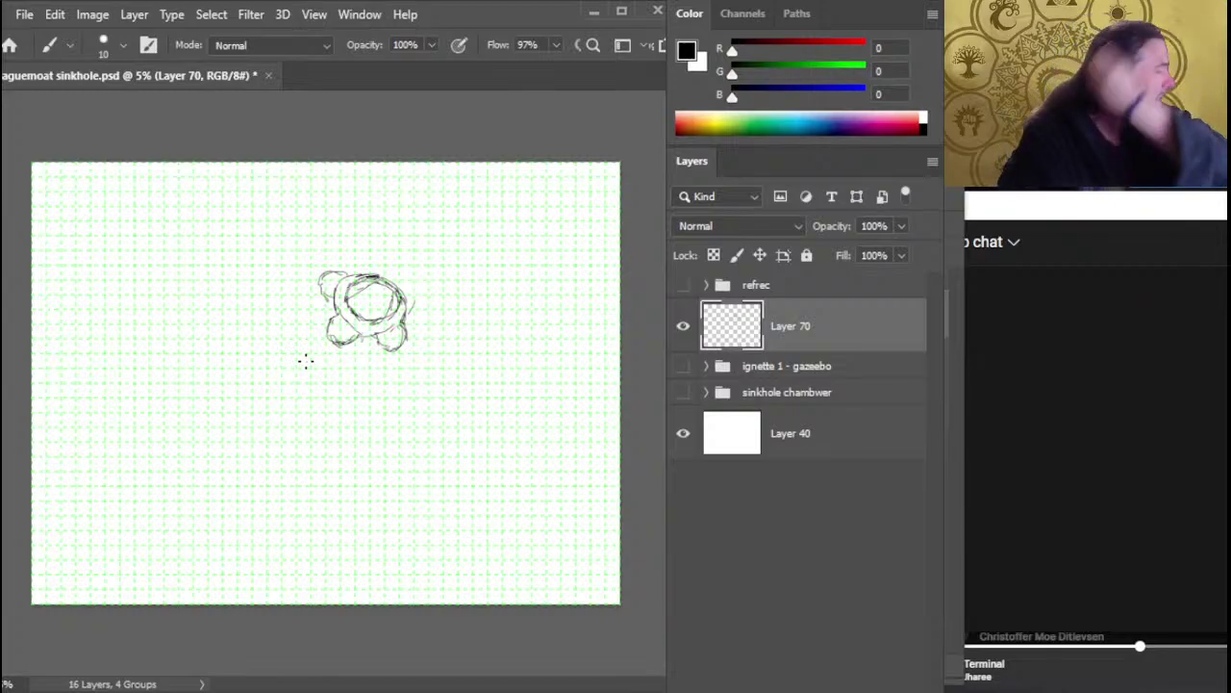
pyautogui.press('e')
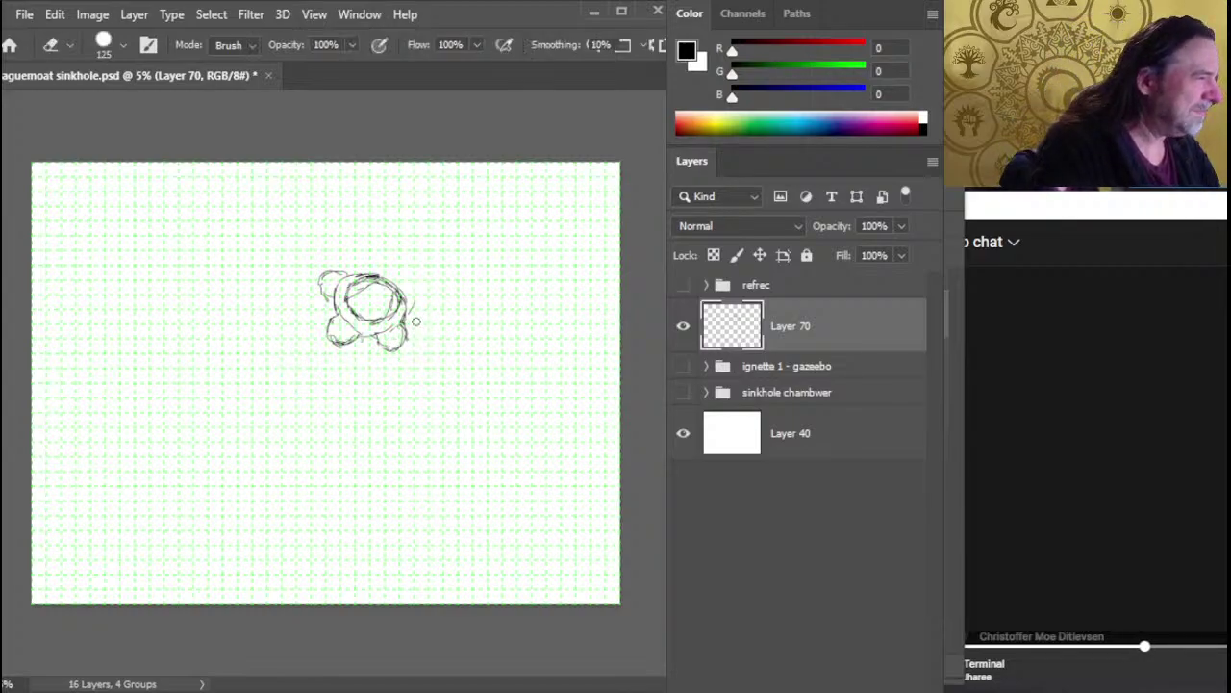
pyautogui.press('b')
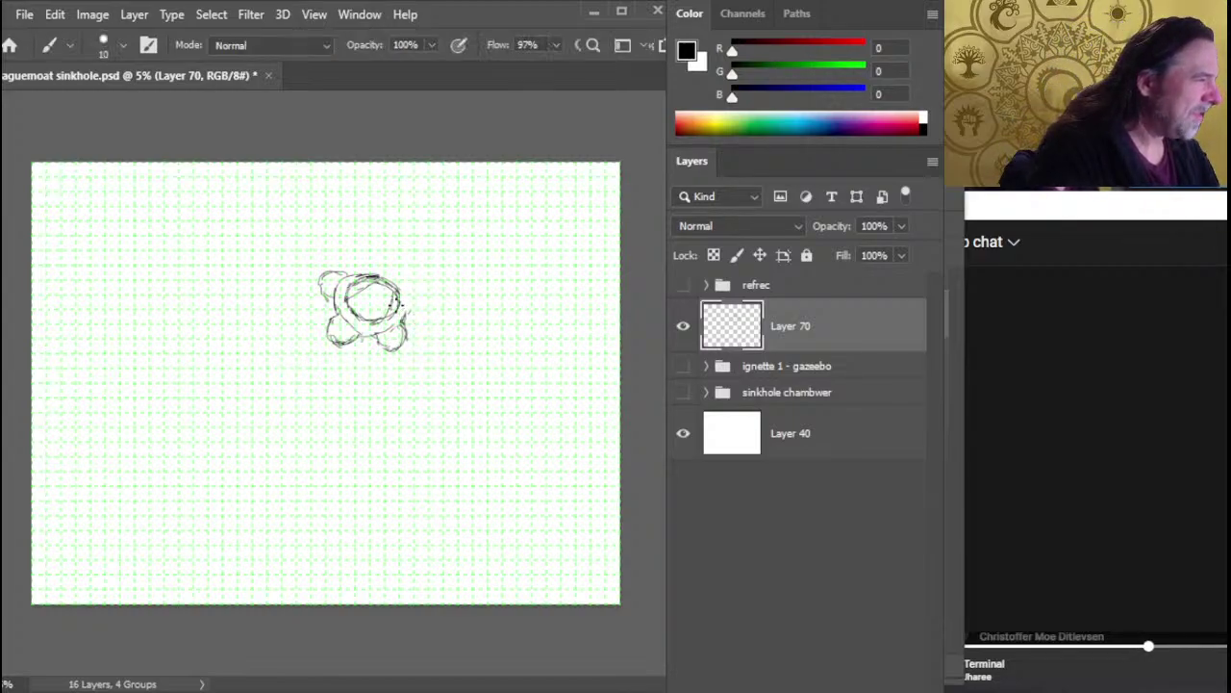
pyautogui.press('e')
pyautogui.press('b')
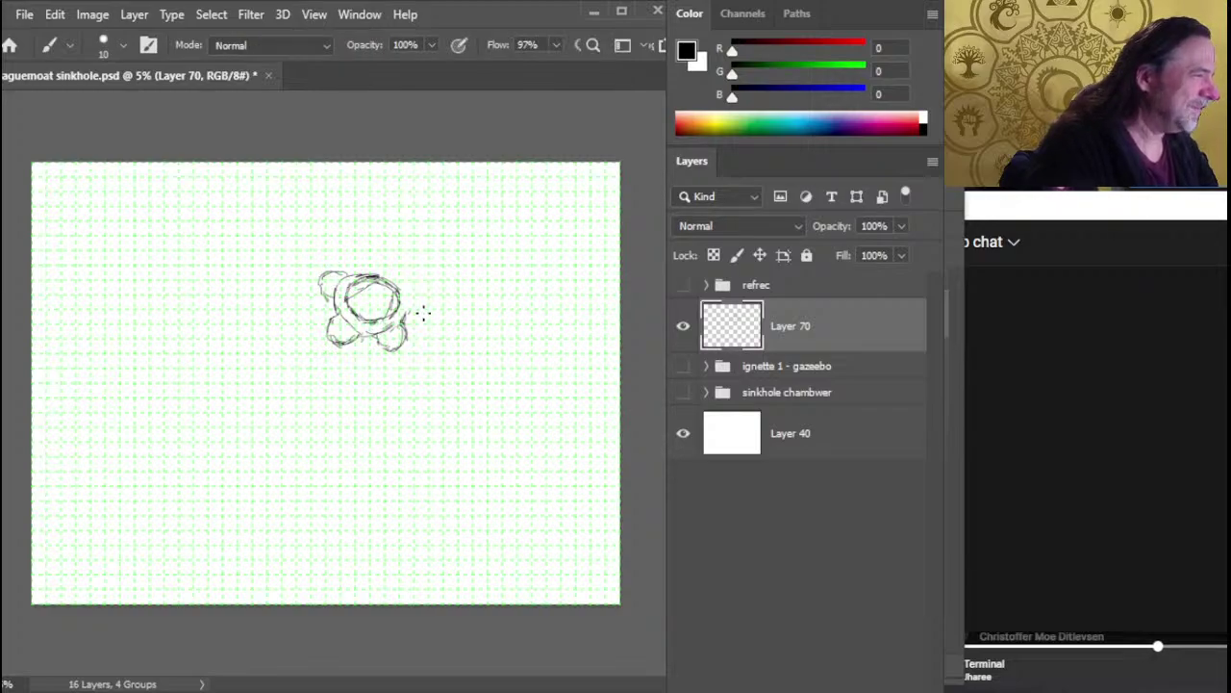
# Redraw the ring's outer curve along its right side and lower edge, erasing overlapping strokes
pyautogui.moveTo(398, 309)
pyautogui.mouseDown()
pyautogui.moveTo(404, 286)
pyautogui.moveTo(410, 304)
pyautogui.moveTo(392, 329)
pyautogui.moveTo(408, 293)
pyautogui.moveTo(391, 329)
pyautogui.moveTo(367, 323)
pyautogui.moveTo(389, 327)
pyautogui.moveTo(407, 301)
pyautogui.moveTo(393, 282)
pyautogui.moveTo(405, 318)
pyautogui.moveTo(379, 335)
pyautogui.moveTo(391, 307)
pyautogui.mouseUp()
pyautogui.press('e')
pyautogui.press('b')
pyautogui.press('e')
pyautogui.press('b')
pyautogui.press('e')
pyautogui.press('b')
pyautogui.press('e')
pyautogui.press('b')
pyautogui.press('e')
pyautogui.press('b')
pyautogui.moveTo(371, 333); pyautogui.dragTo(364, 333)
pyautogui.press('e')
pyautogui.press('b')
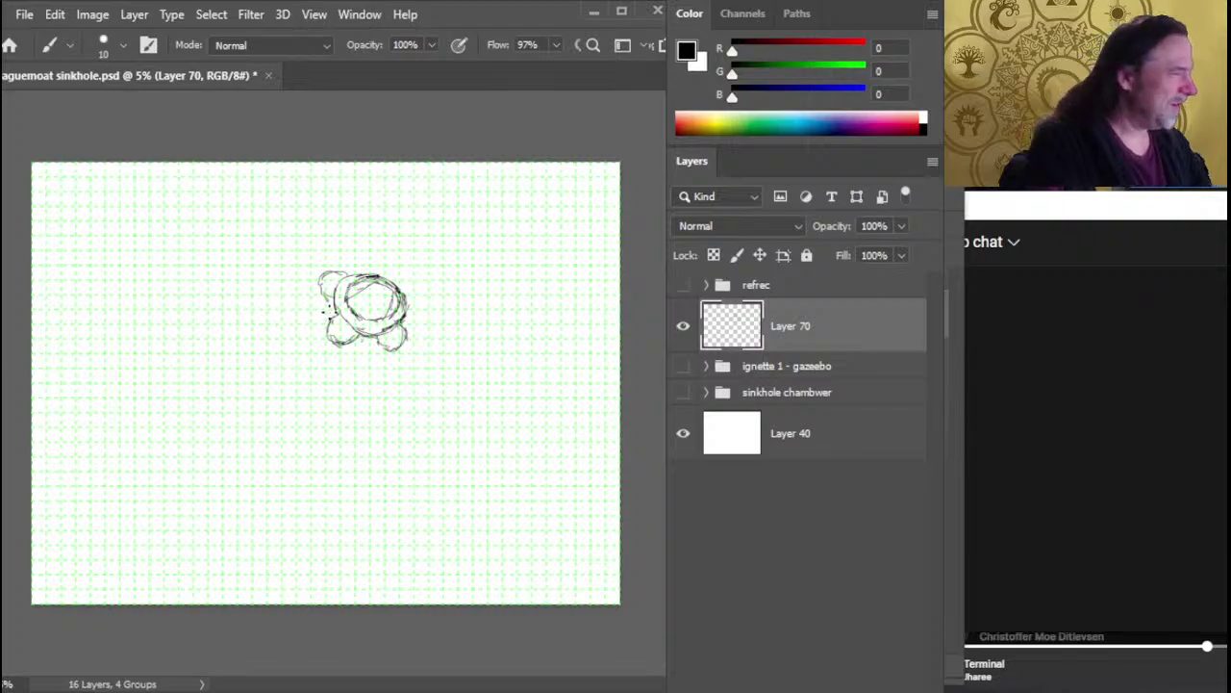
# Erase the upper-left lobe and redraw it smaller and tighter against the ring
pyautogui.press('e')
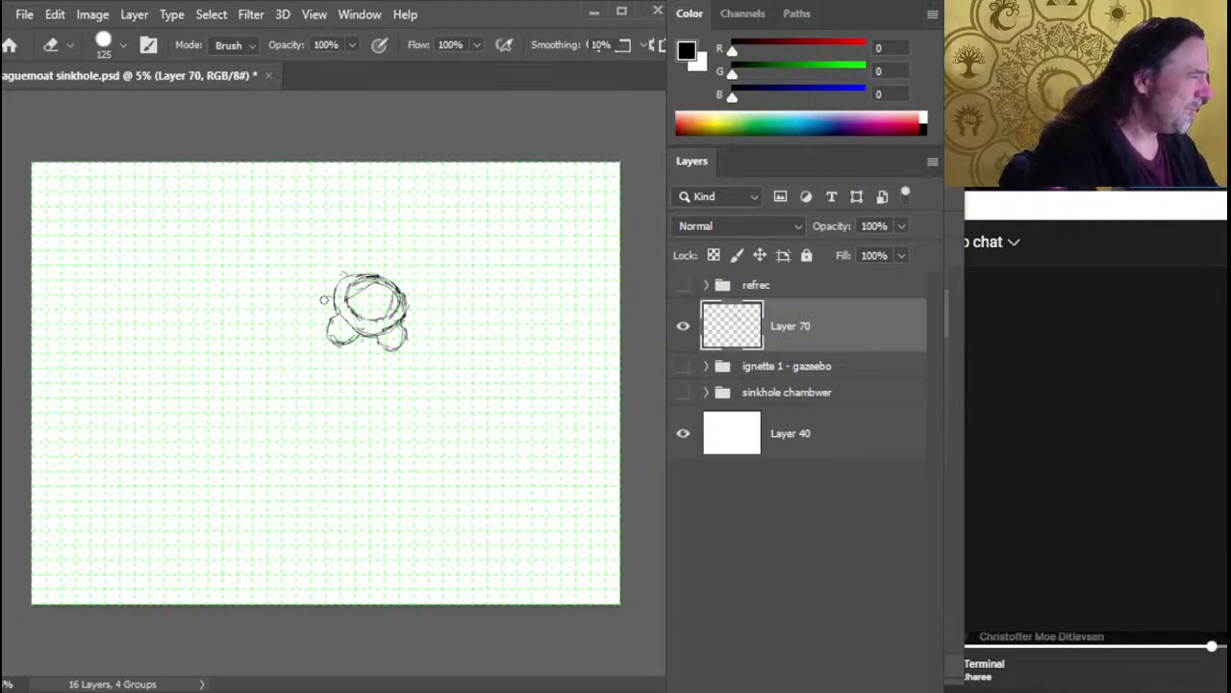
pyautogui.press('b')
pyautogui.moveTo(327, 294); pyautogui.dragTo(347, 272)
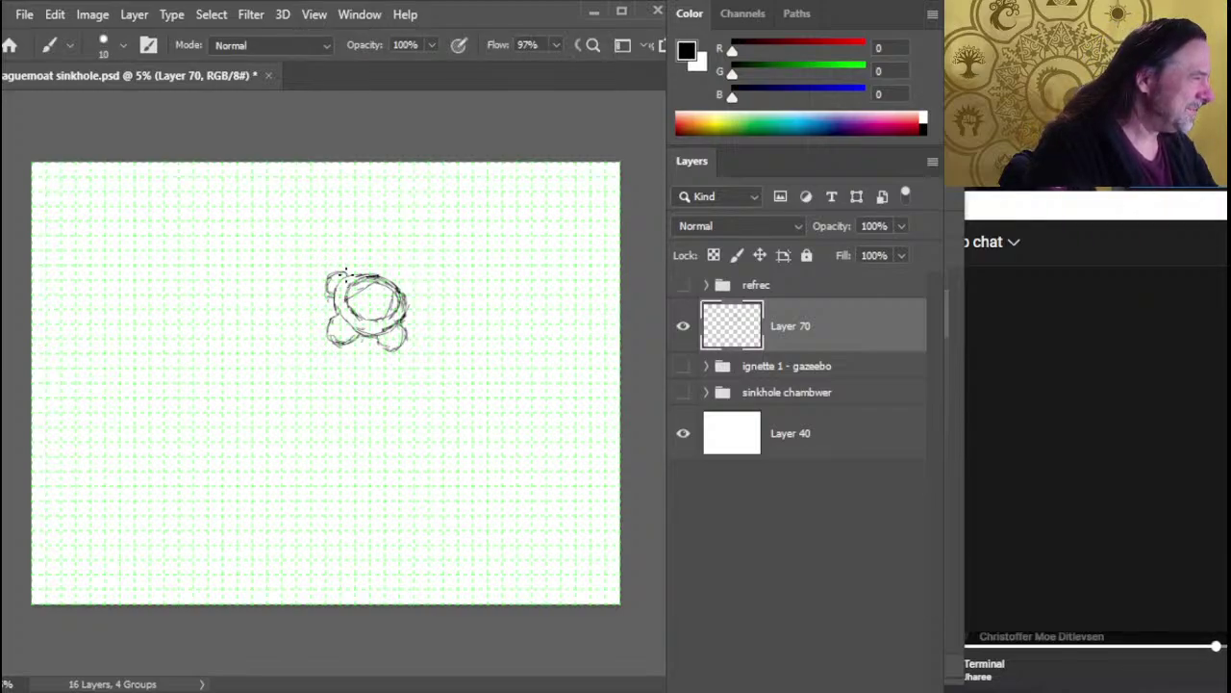
pyautogui.press('e')
pyautogui.moveTo(335, 273); pyautogui.dragTo(331, 292)
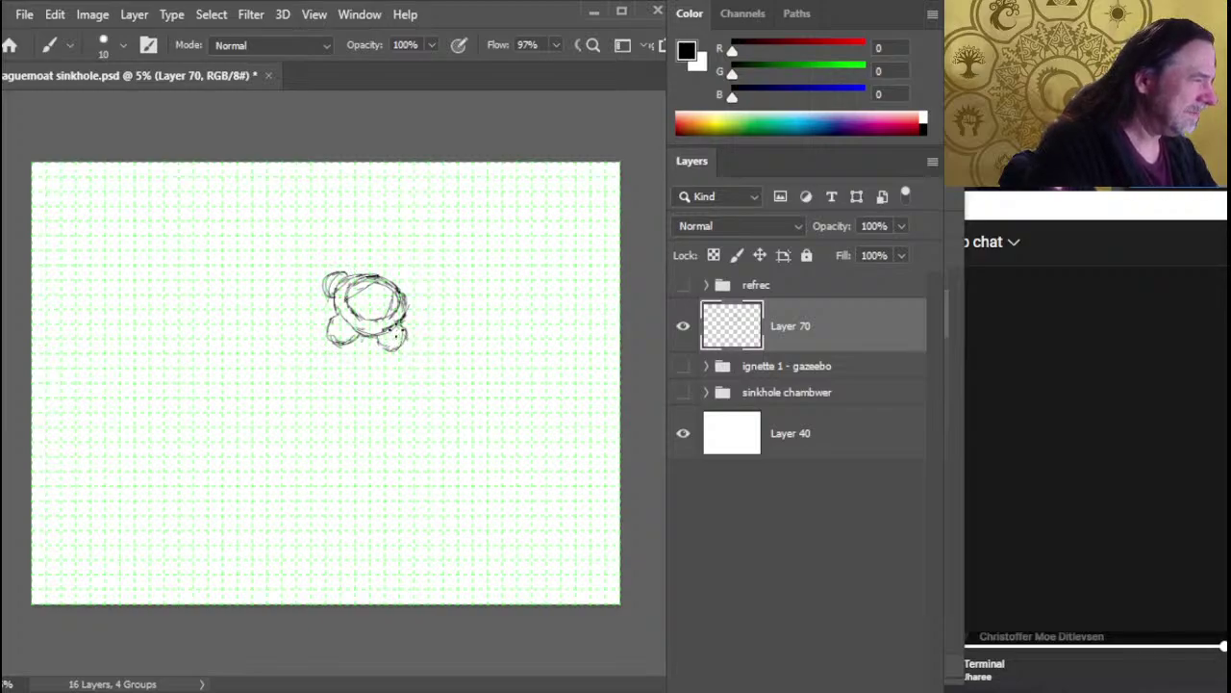
# Clean up and redraw the lines where the lower-right lobe meets the ring
pyautogui.press('e')
pyautogui.press('b')
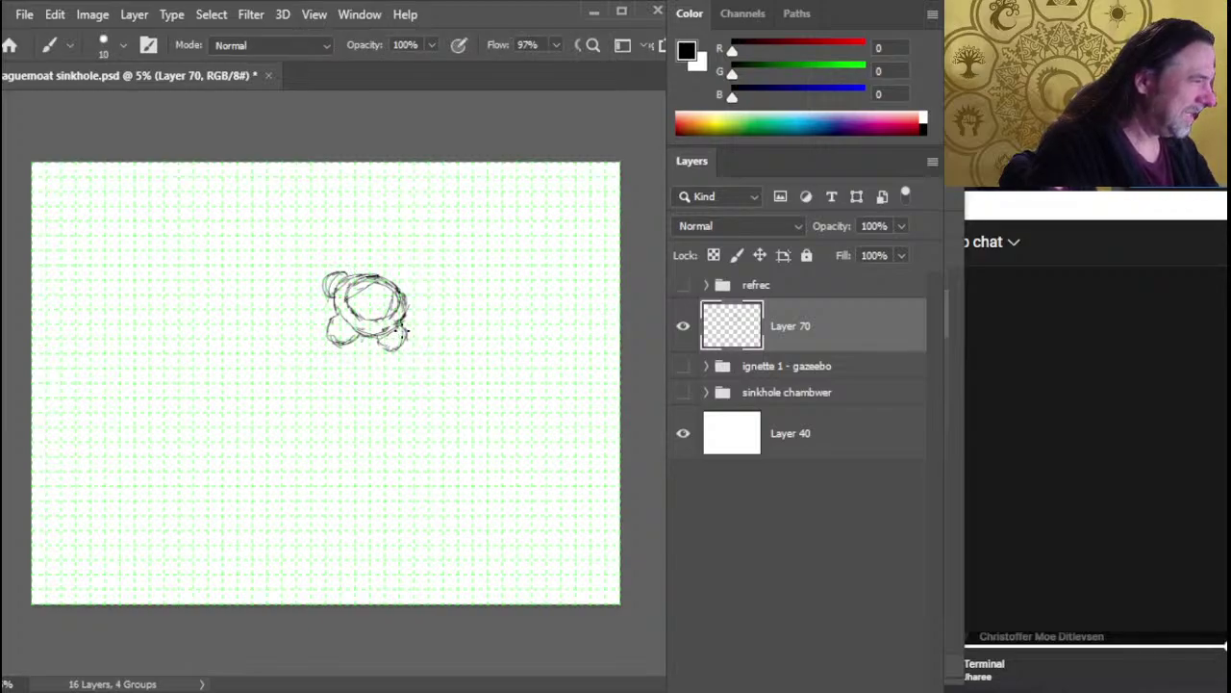
pyautogui.press('e')
pyautogui.press('b')
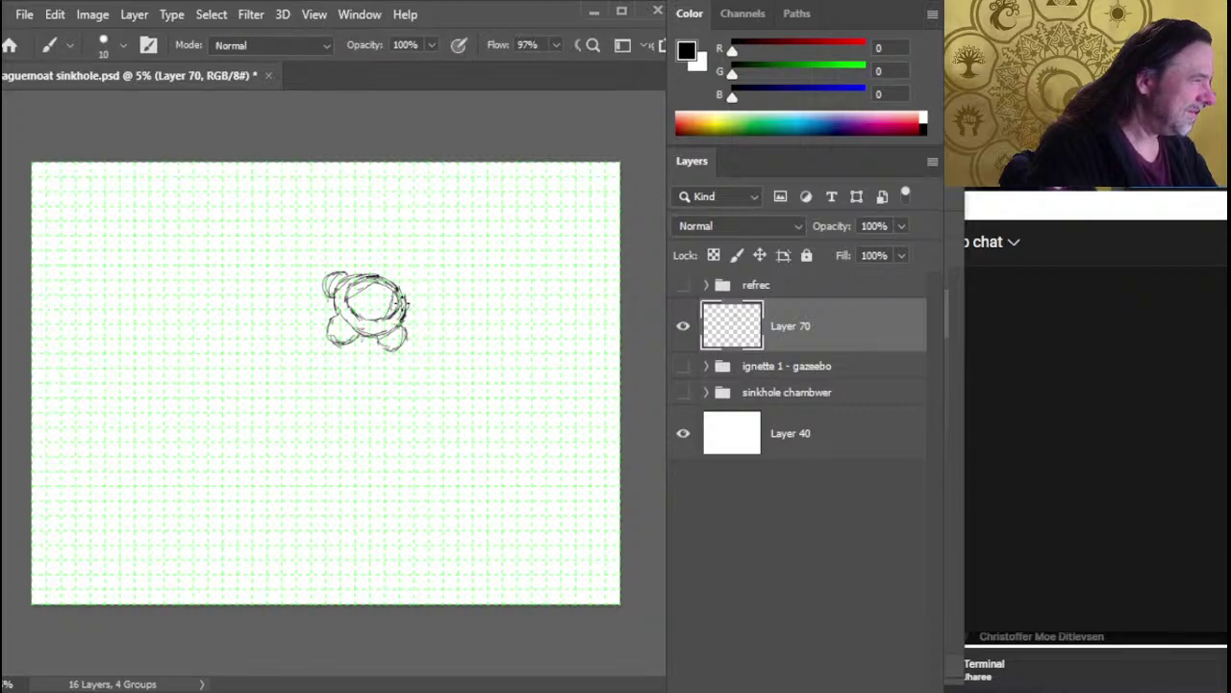
# Sketch short shading strokes inside the lower right of the ring's opening and trim the excess
pyautogui.press('e')
pyautogui.press('b')
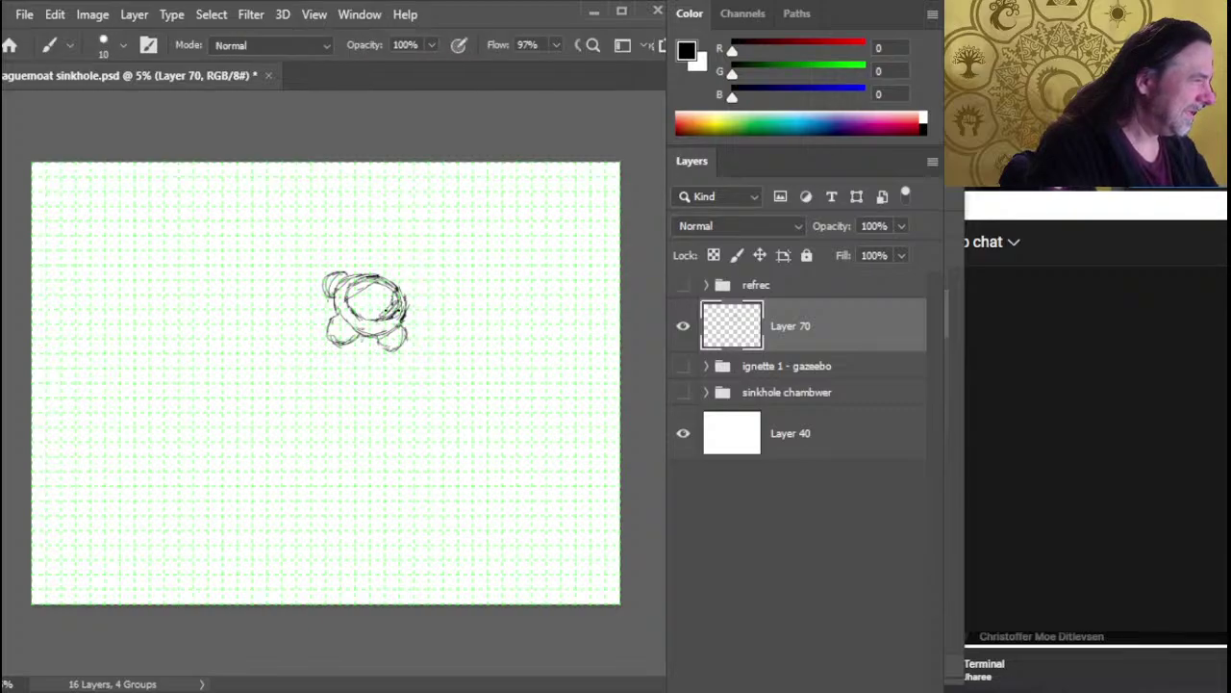
pyautogui.press('e')
pyautogui.press('b')
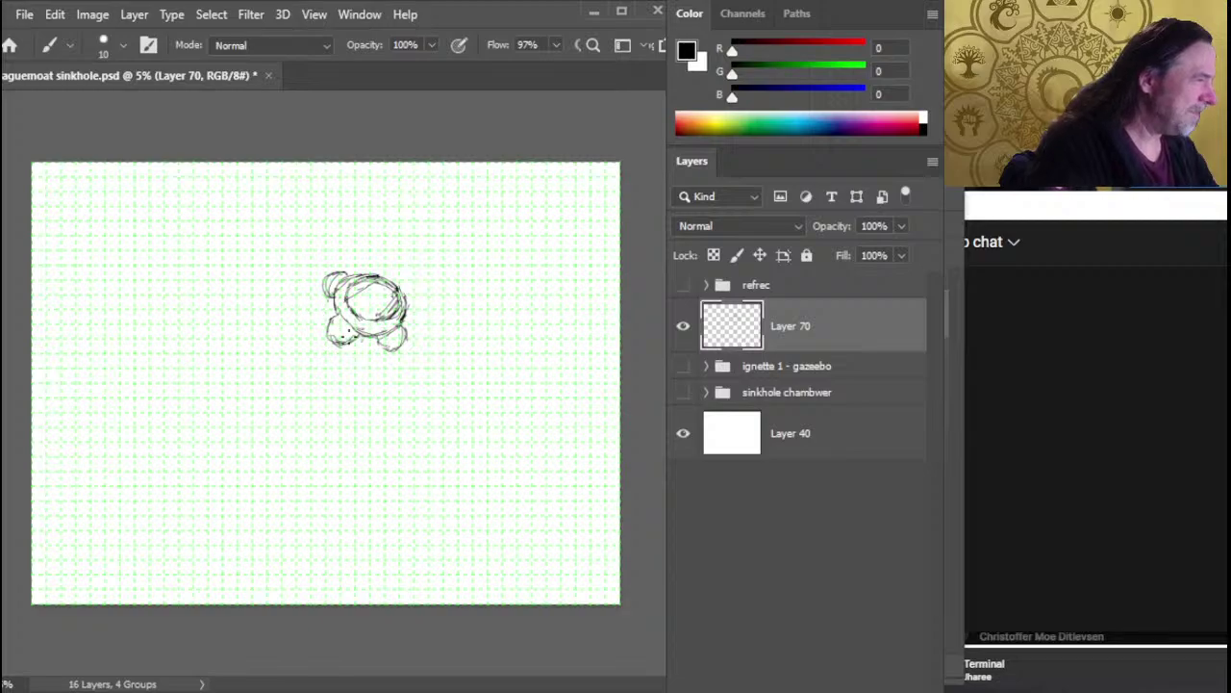
# Lasso the lower-left lobe, shift it slightly outward from the ring, and deselect it
pyautogui.press('e')
pyautogui.press('l')
pyautogui.moveTo(322, 309)
pyautogui.mouseDown()
pyautogui.moveTo(357, 337)
pyautogui.moveTo(337, 340)
pyautogui.mouseUp()
pyautogui.hotkey('ctrl', 'd')
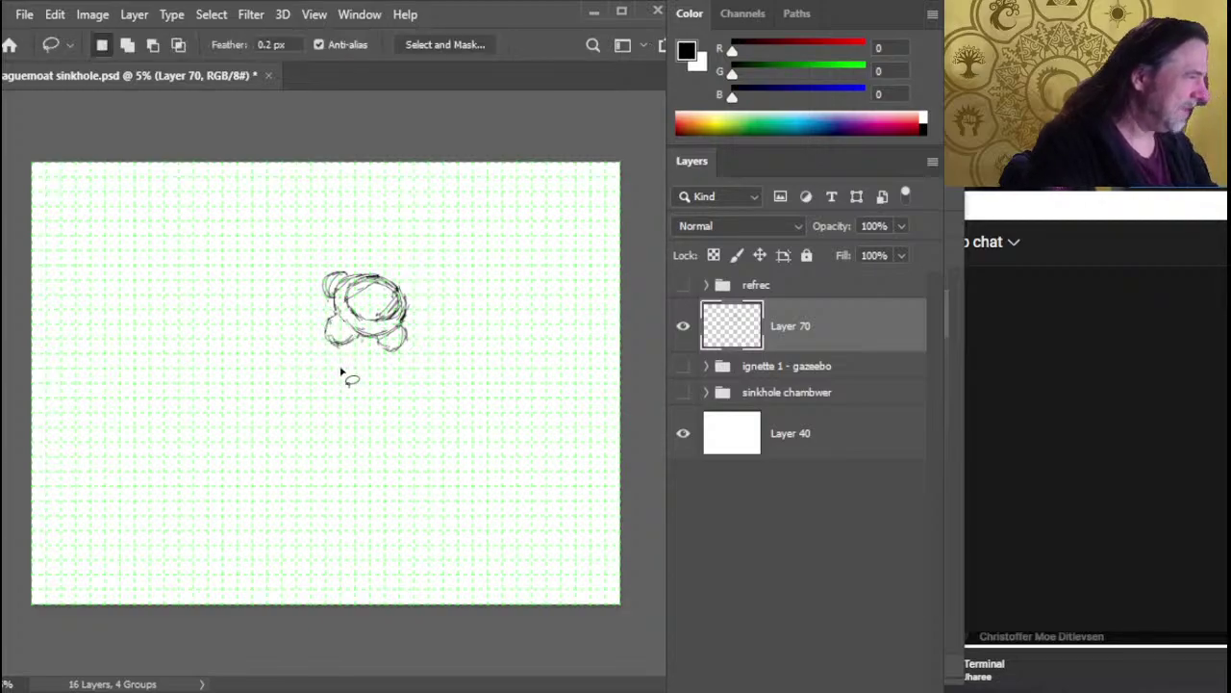
# Darken the ring's right side and the lower-right inner edge of its opening with additional strokes
pyautogui.press('e')
pyautogui.press('b')
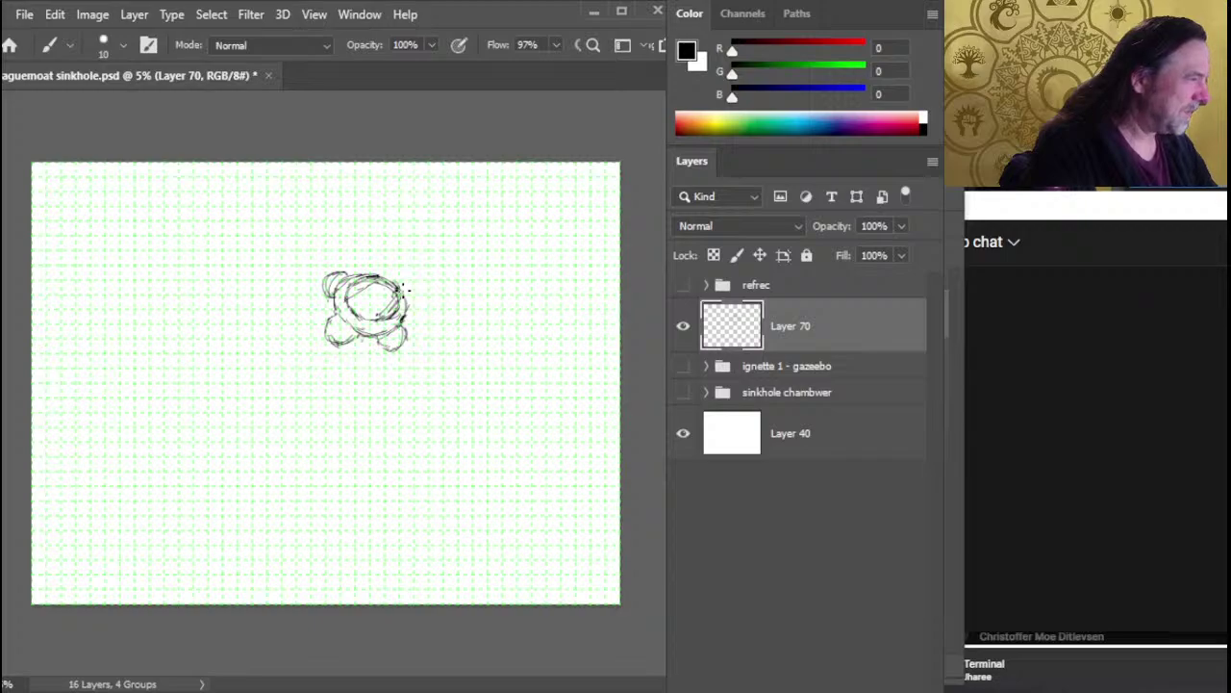
pyautogui.moveTo(400, 289)
pyautogui.mouseDown()
pyautogui.moveTo(408, 316)
pyautogui.moveTo(387, 303)
pyautogui.moveTo(389, 314)
pyautogui.moveTo(396, 298)
pyautogui.moveTo(389, 314)
pyautogui.mouseUp()
pyautogui.press('e')
pyautogui.press('b')
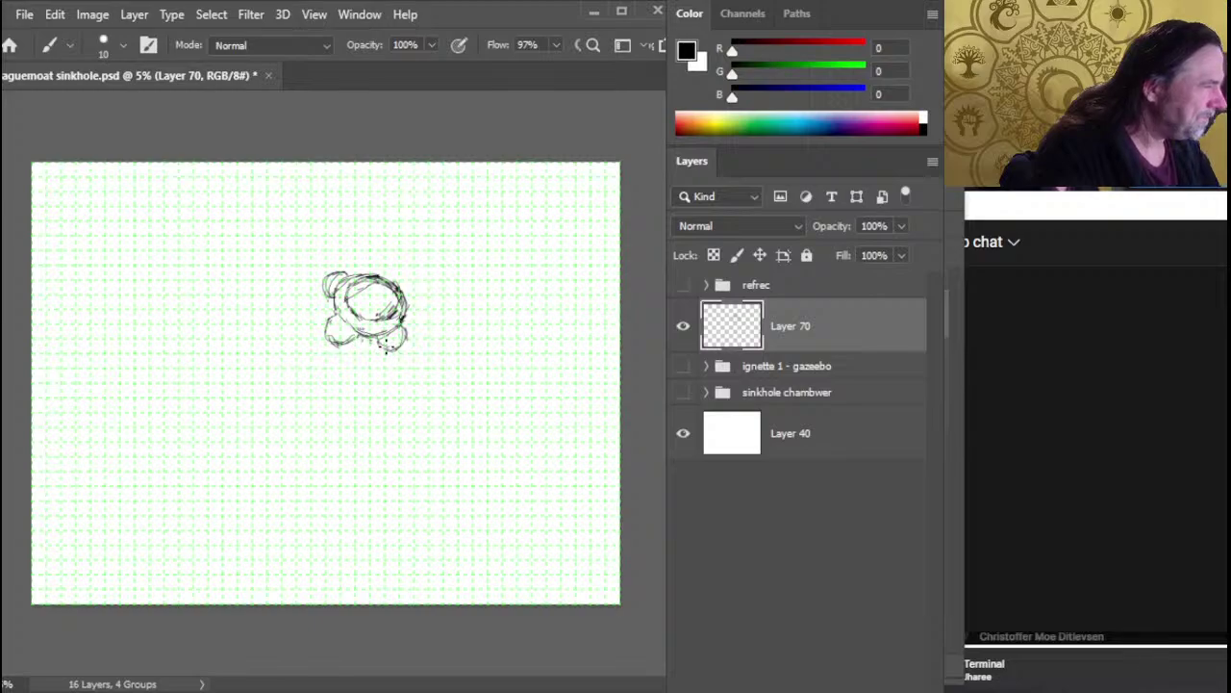
# Sketch narrow straight-sided passages extending outward from the lower-right and upper-left lobes
pyautogui.moveTo(388, 341); pyautogui.dragTo(381, 356)
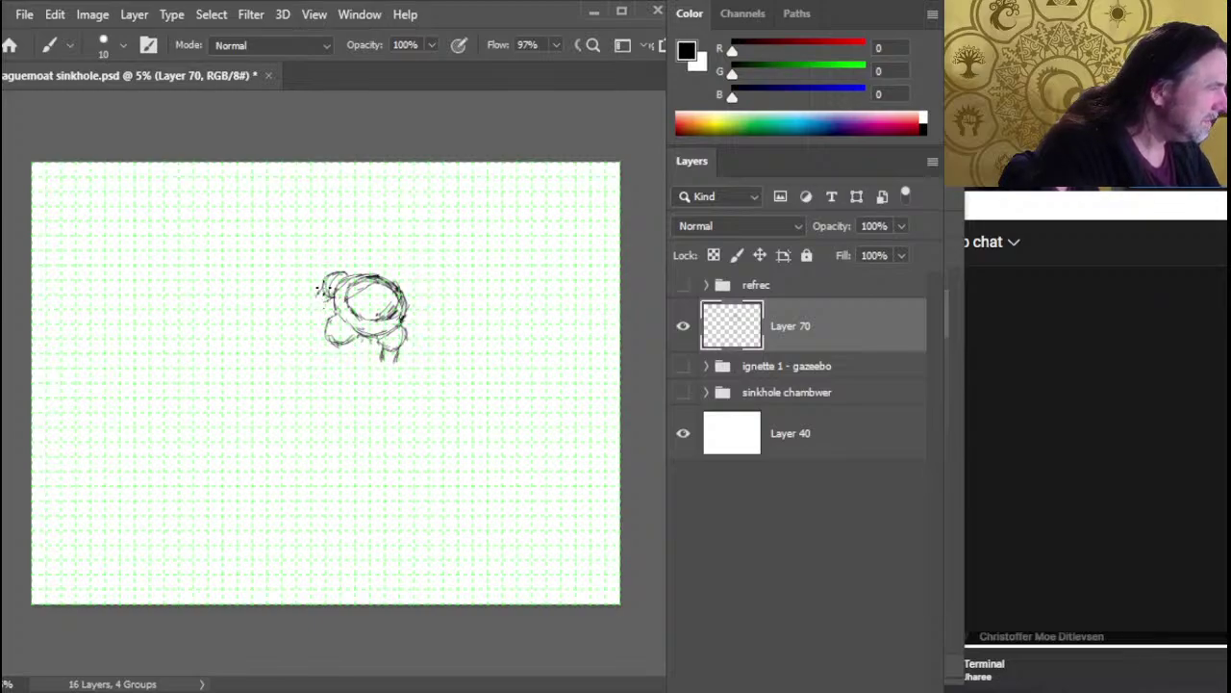
pyautogui.moveTo(314, 304); pyautogui.dragTo(326, 300)
pyautogui.press('e')
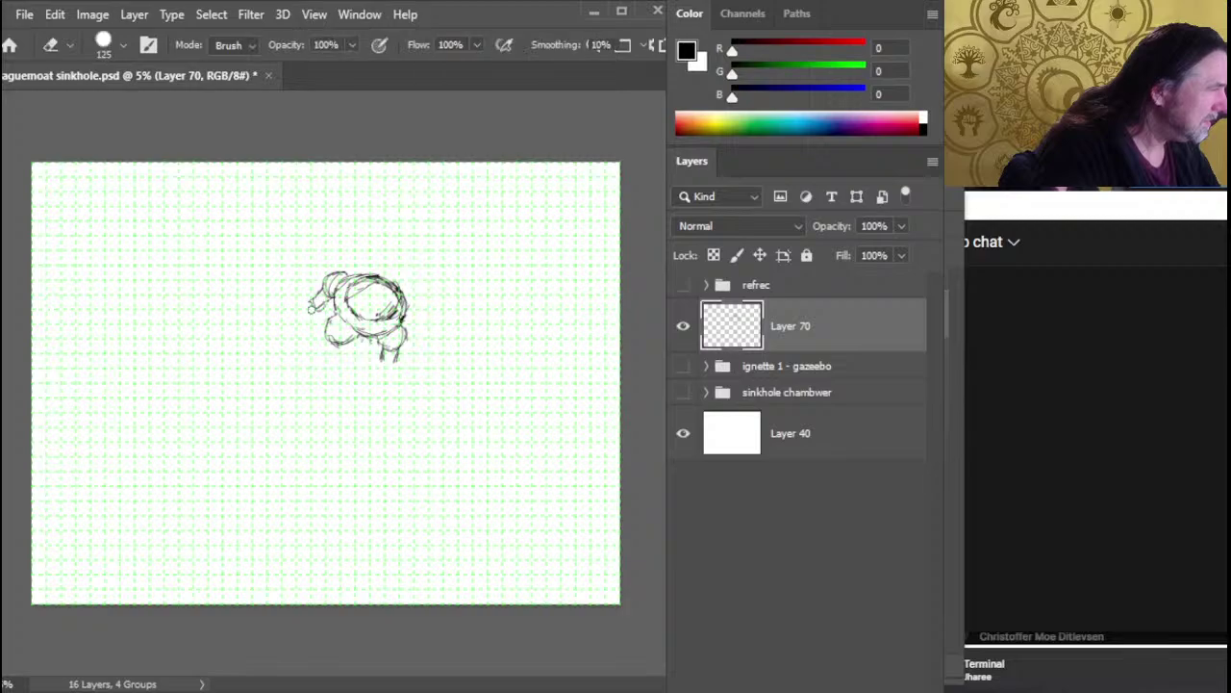
pyautogui.press('b')
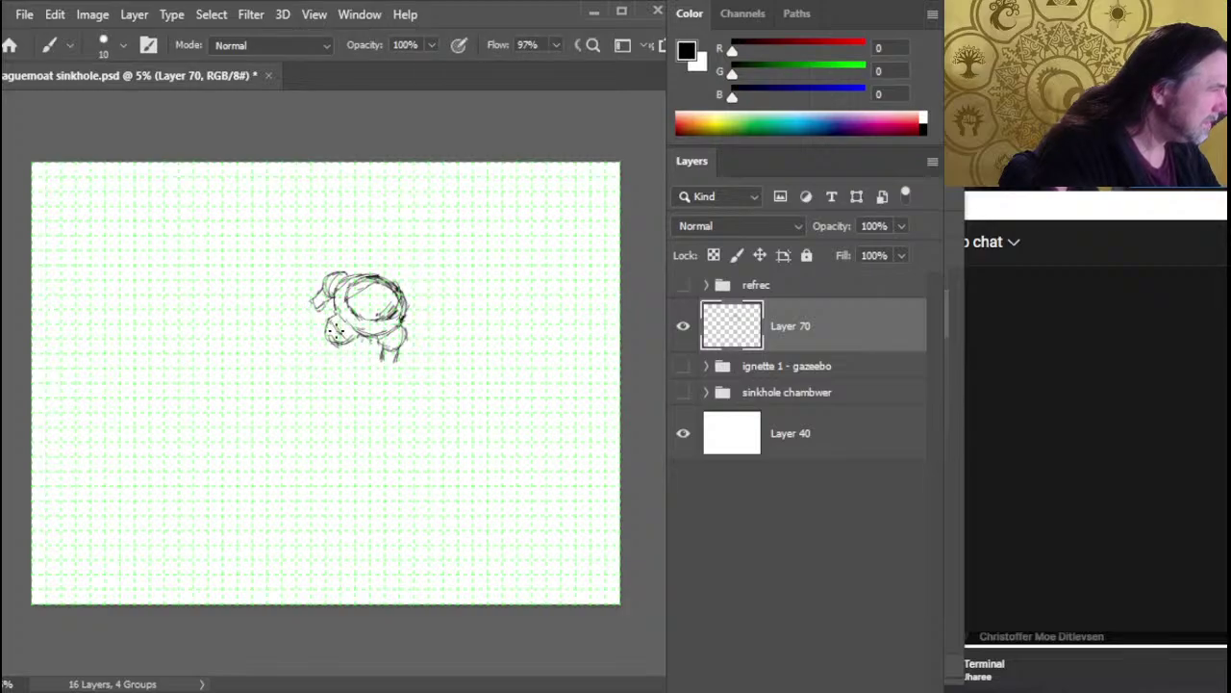
# Sketch curved lines inside the lower-left lobe and rework the upper part where it joins the ring
pyautogui.press('e')
pyautogui.press('b')
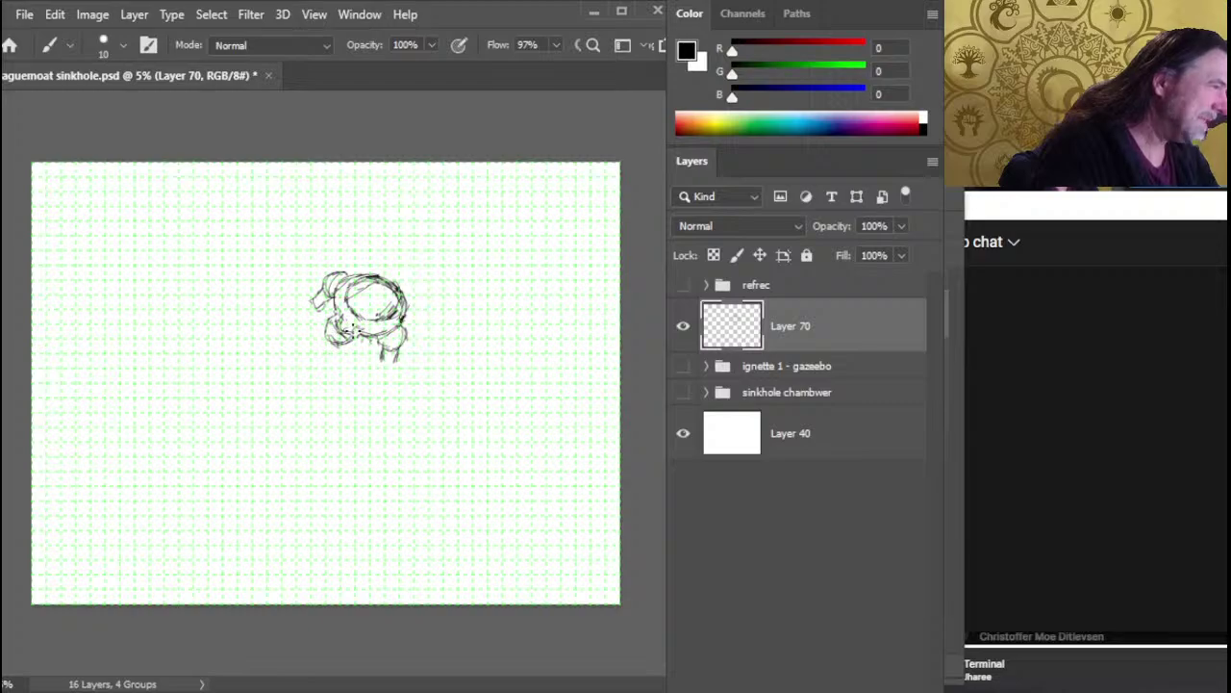
pyautogui.press('e')
pyautogui.moveTo(339, 323); pyautogui.dragTo(335, 336)
pyautogui.press('b')
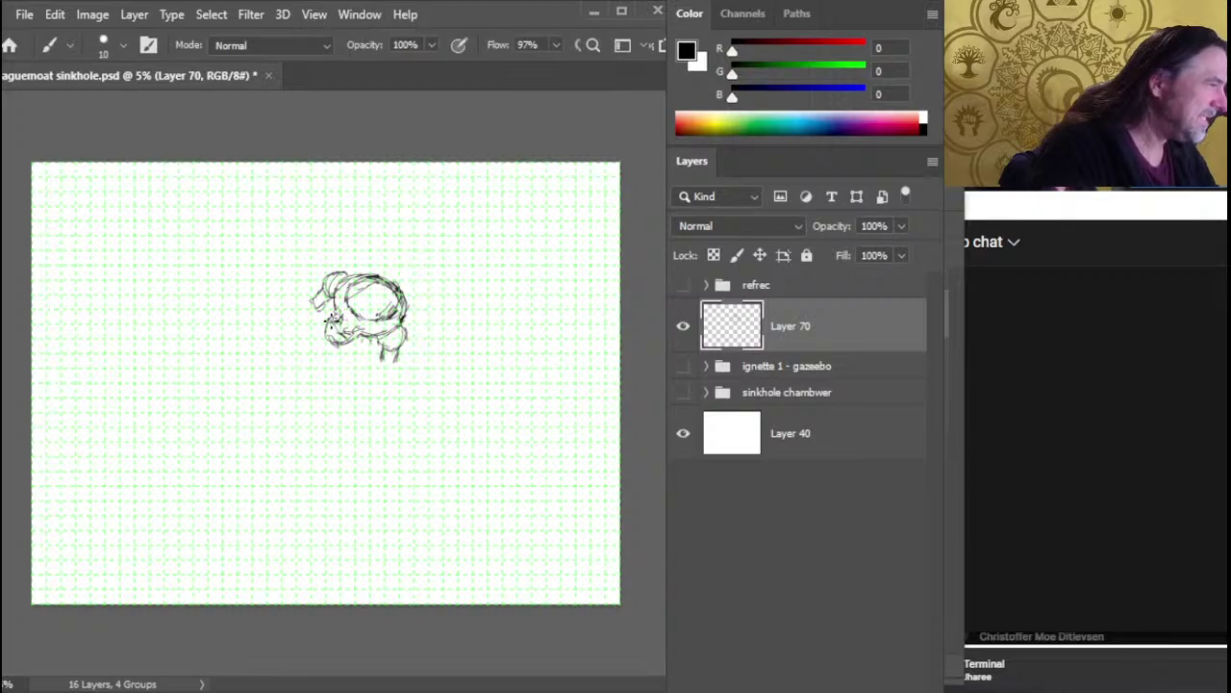
# Lasso and reposition strokes in the lower-left lobe, and touch up its join with the ring
pyautogui.press('l')
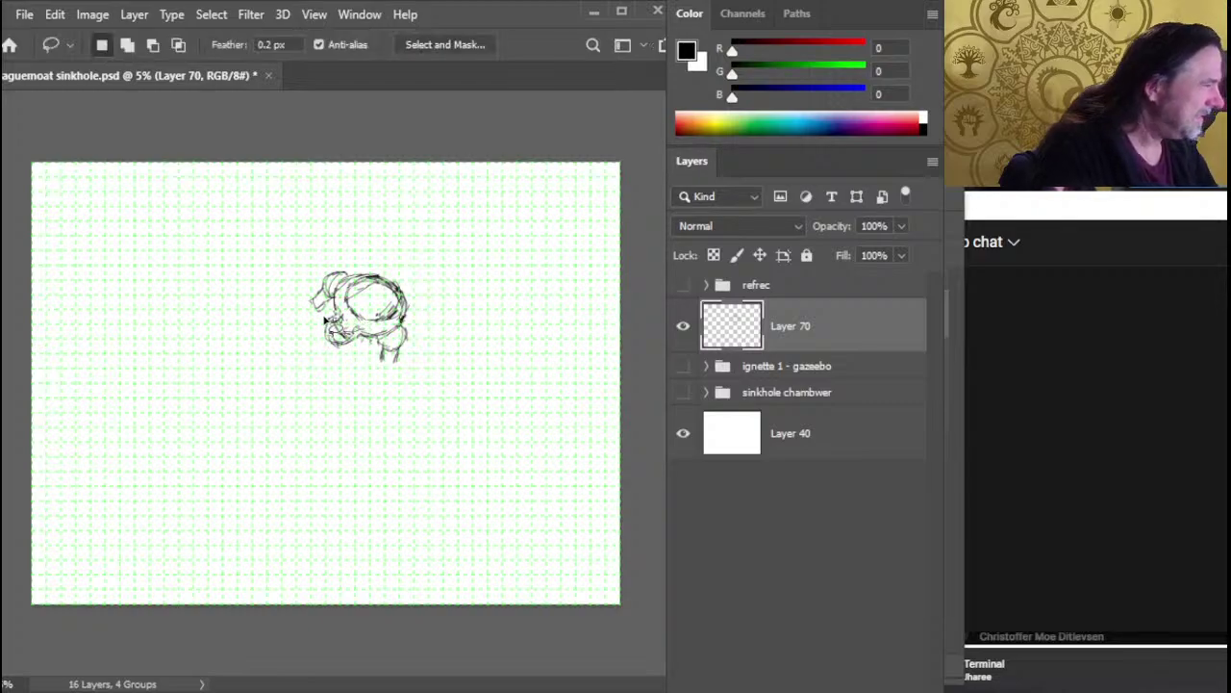
pyautogui.keyDown('ctrl'); pyautogui.moveTo(336, 326); pyautogui.dragTo(343, 335); pyautogui.keyUp('ctrl')
pyautogui.hotkey('ctrl', 'd')
pyautogui.press('b')
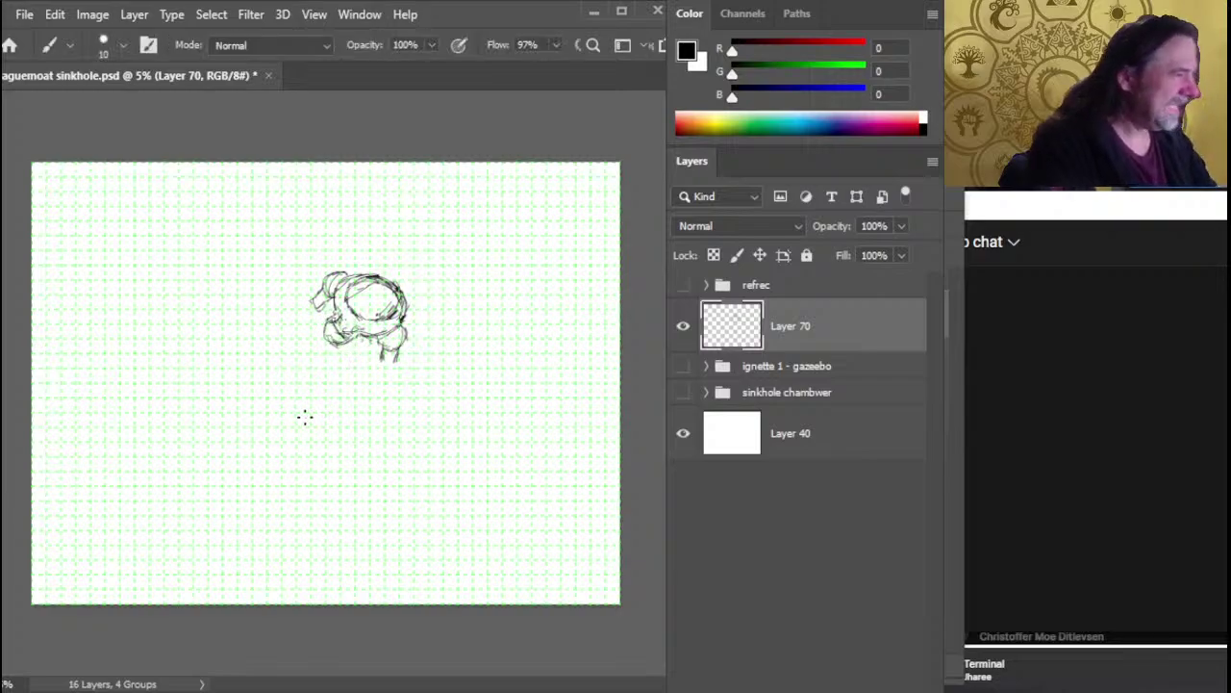
pyautogui.press('l')
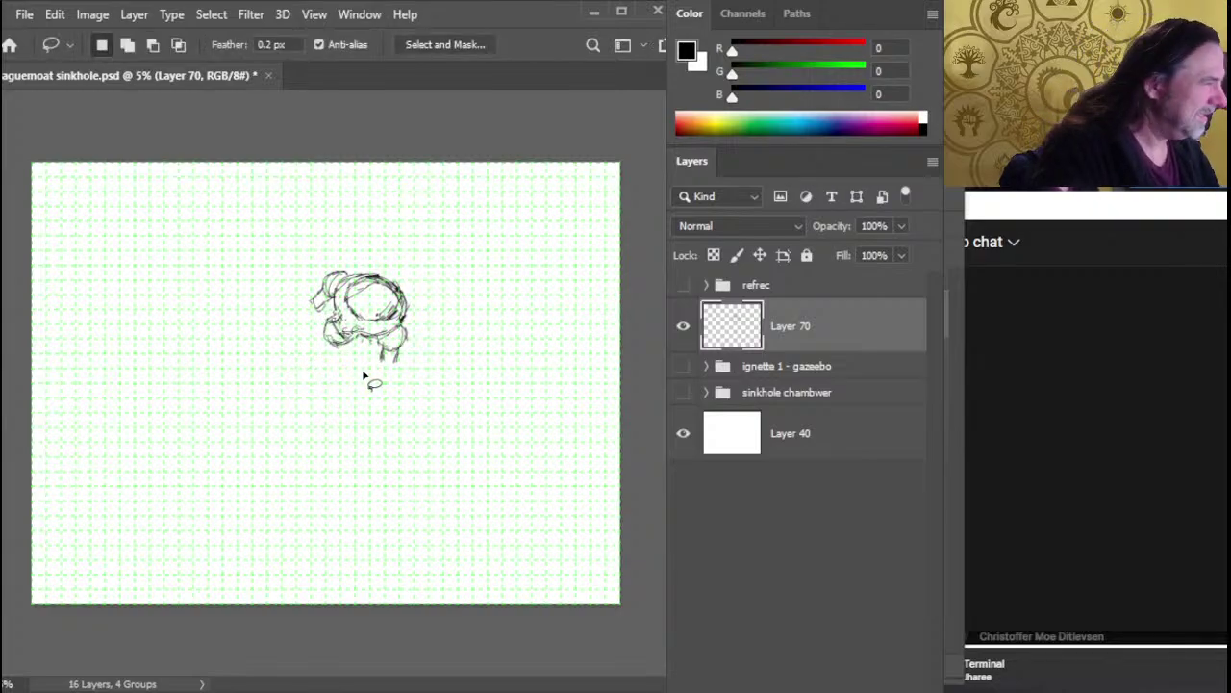
pyautogui.press('b')
pyautogui.press('e')
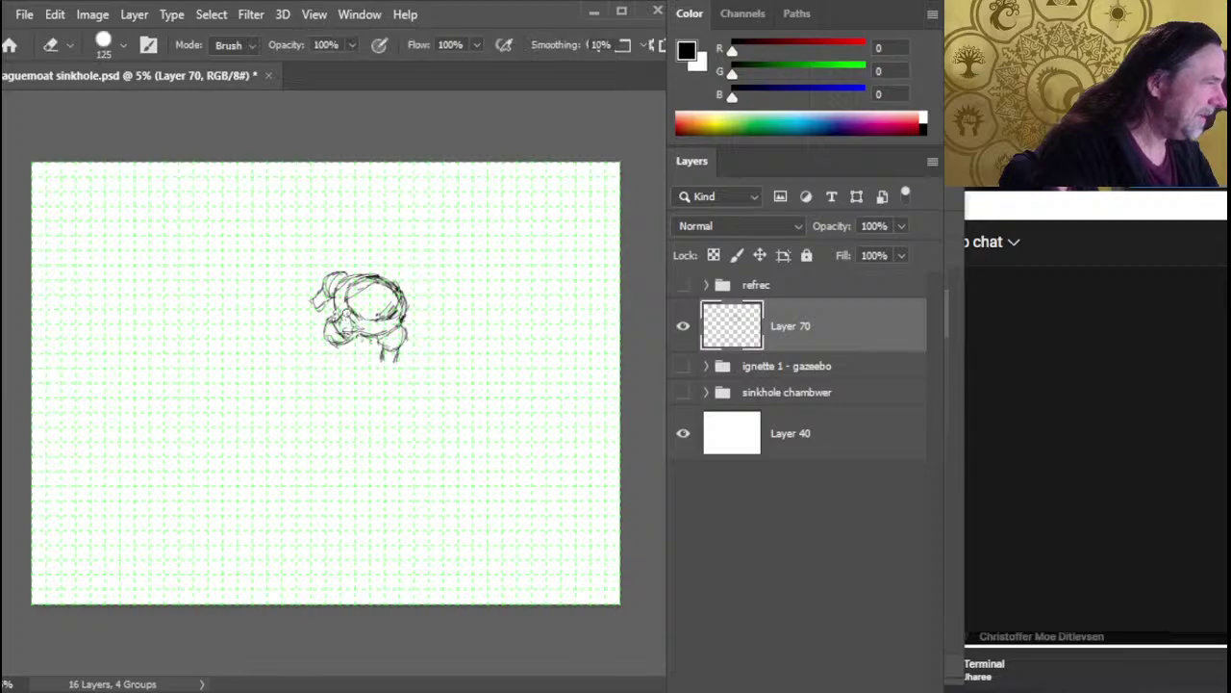
pyautogui.press('b')
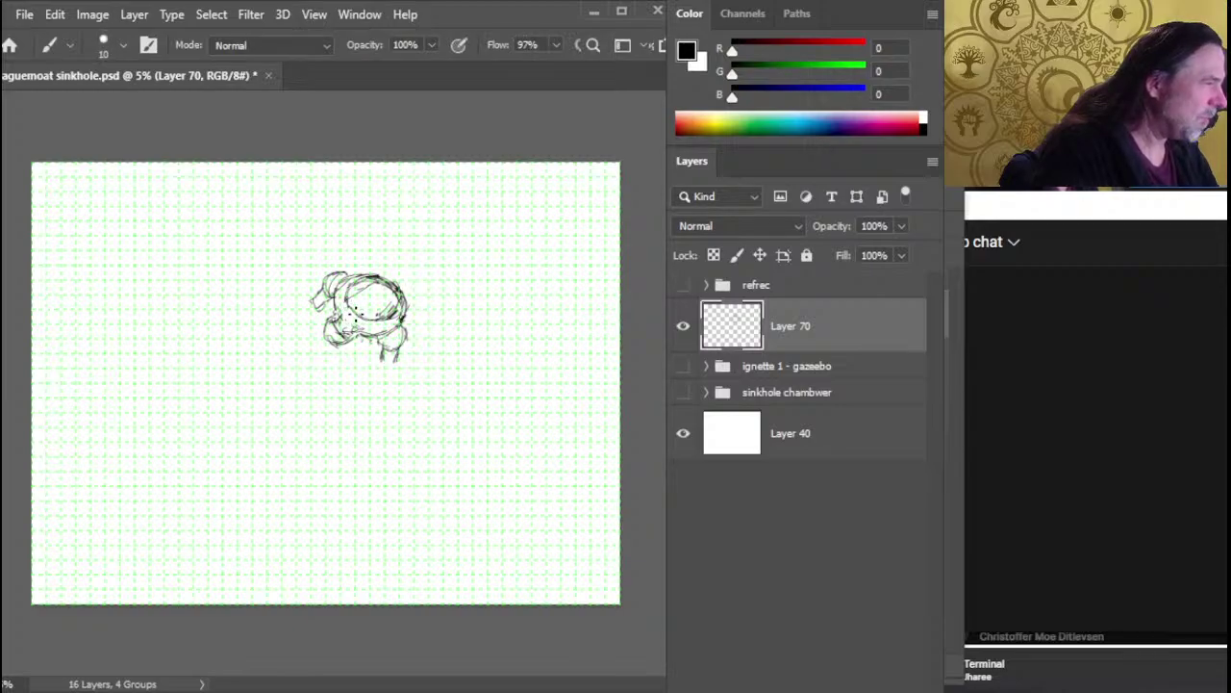
# Erase the shading in the opening's lower right and redraw the ring's right-hand curves more cleanly
pyautogui.press('e')
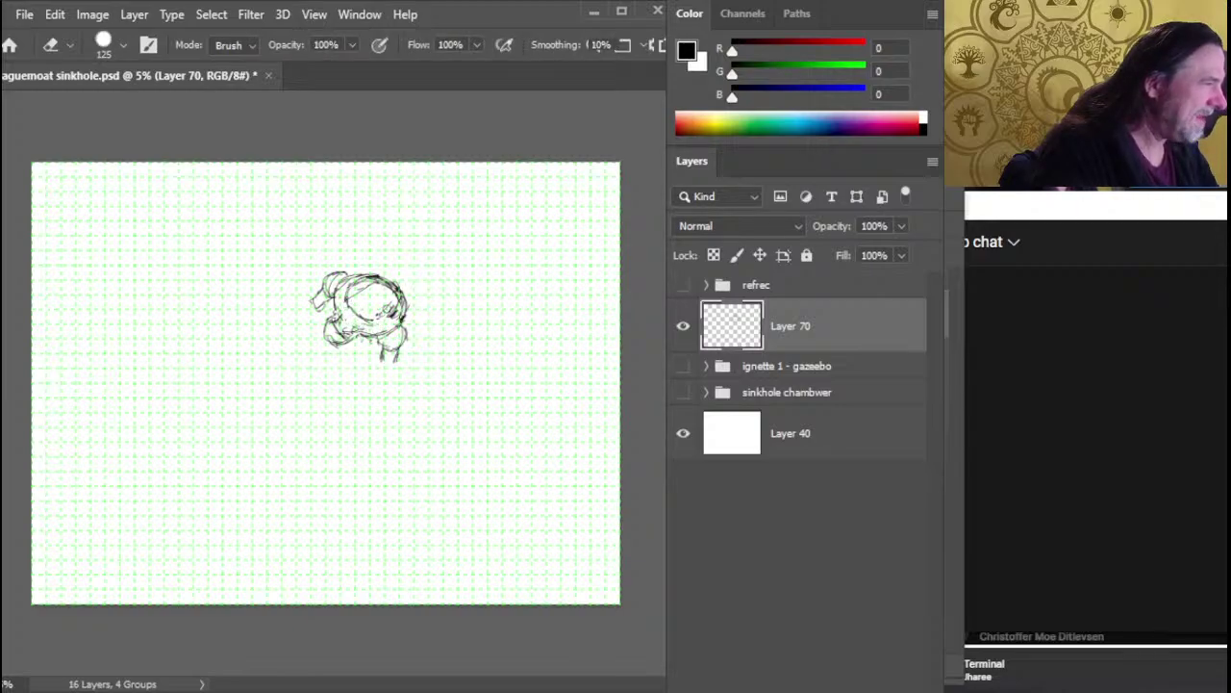
pyautogui.press('b')
pyautogui.moveTo(393, 309)
pyautogui.mouseDown()
pyautogui.moveTo(371, 317)
pyautogui.moveTo(404, 306)
pyautogui.moveTo(385, 277)
pyautogui.moveTo(404, 313)
pyautogui.moveTo(387, 278)
pyautogui.mouseUp()
pyautogui.press('e')
pyautogui.press('b')
pyautogui.press('e')
pyautogui.press('b')
pyautogui.press('e')
pyautogui.press('b')
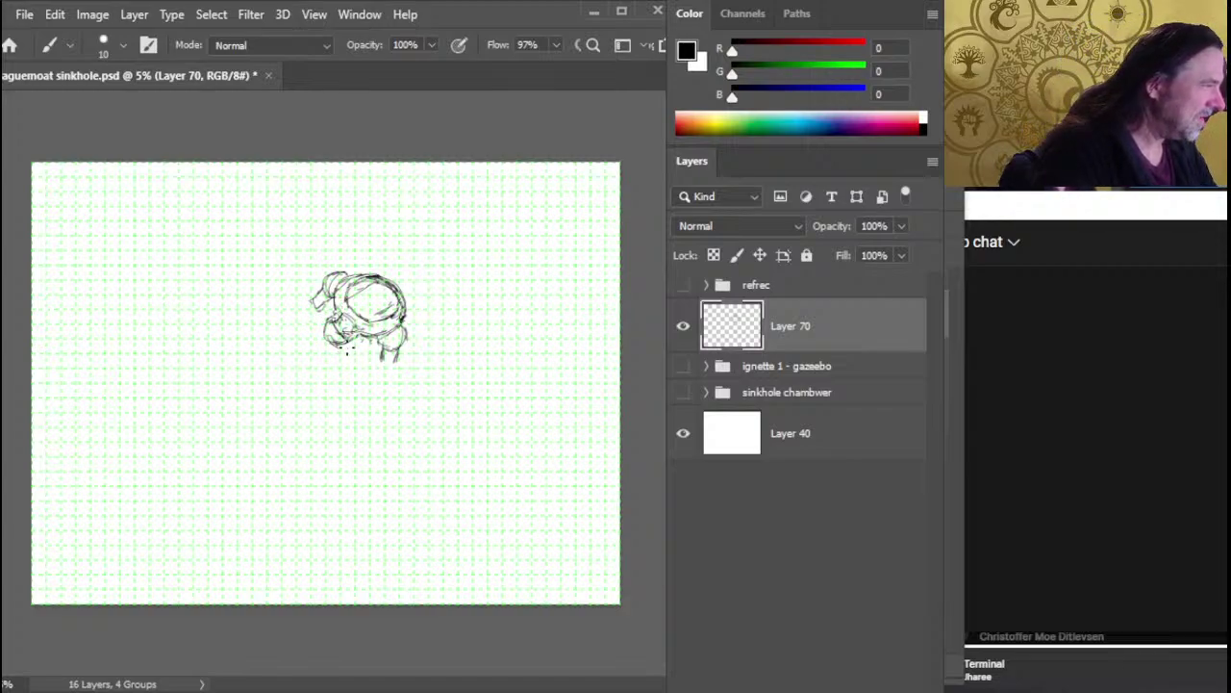
# Rework the lower-left lobe's outline with alternating erased and redrawn strokes
pyautogui.press('e')
pyautogui.press('b')
pyautogui.press('e')
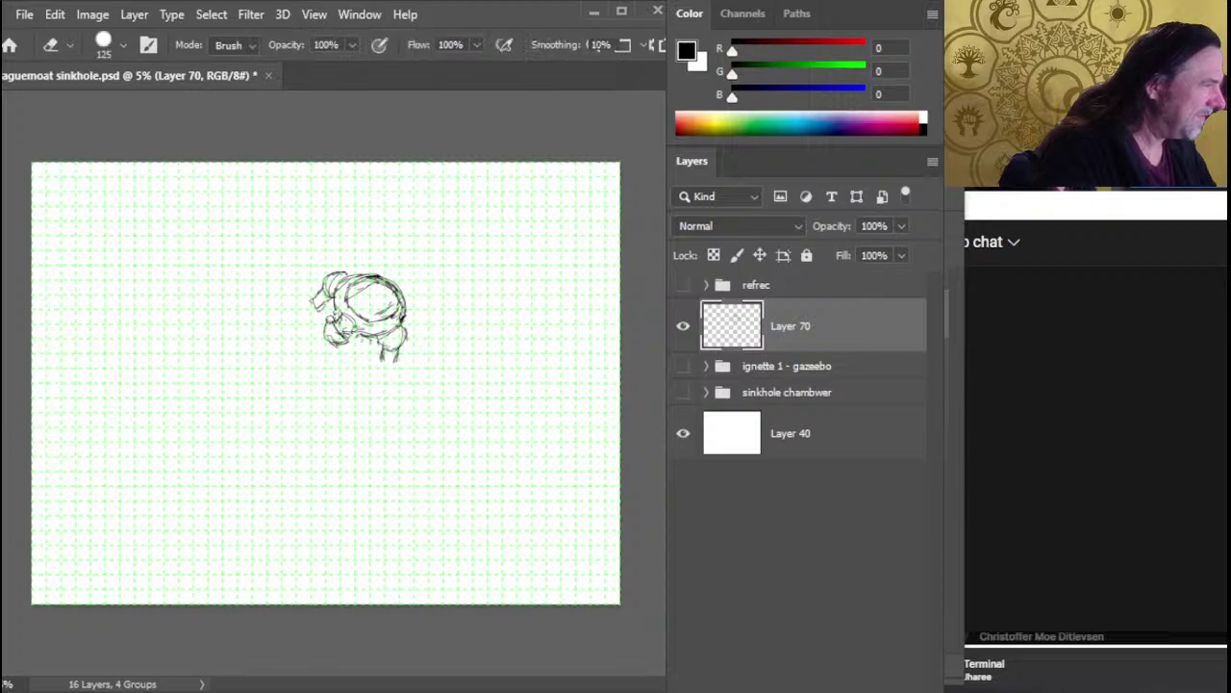
pyautogui.press('b')
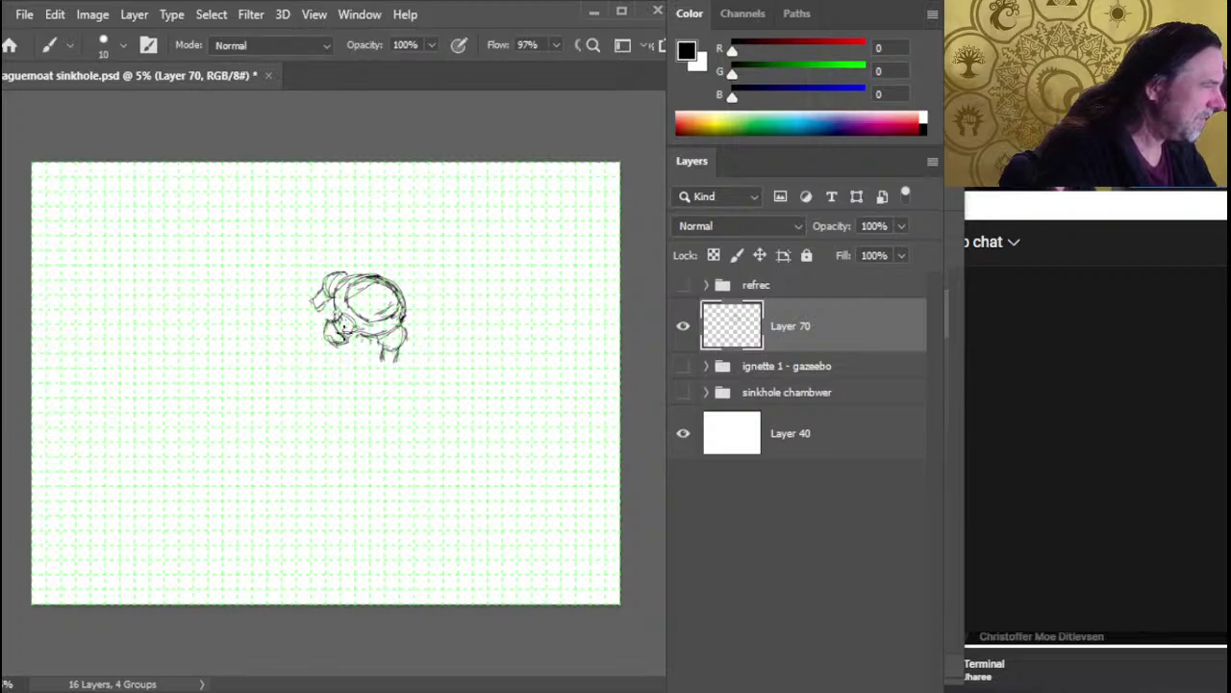
pyautogui.press('e')
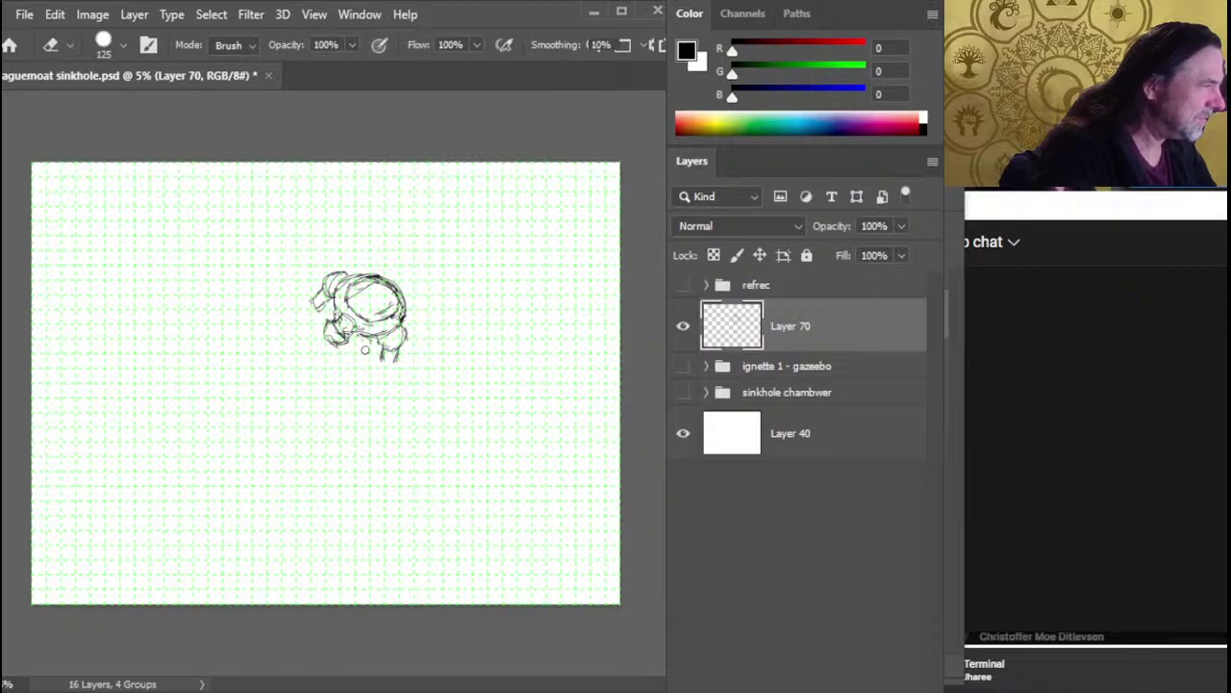
pyautogui.press('b')
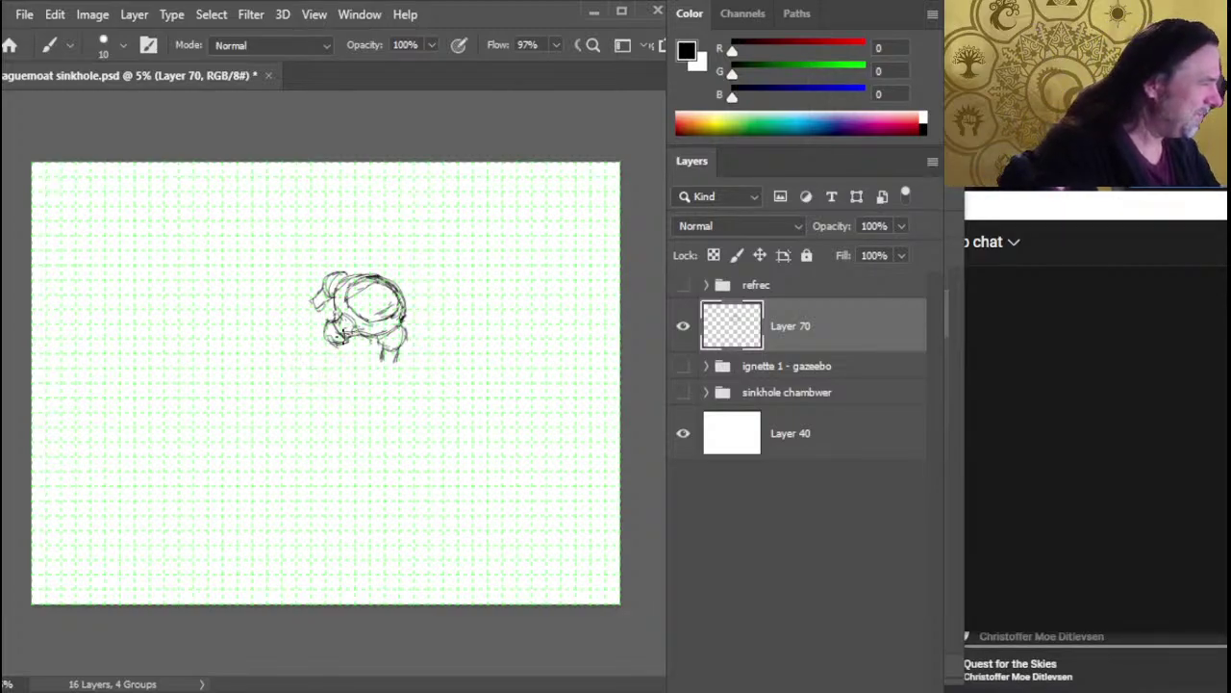
# Clear the inside of the lower-left lobe and outline it as a small rounded chamber joined to the ring
pyautogui.press('e')
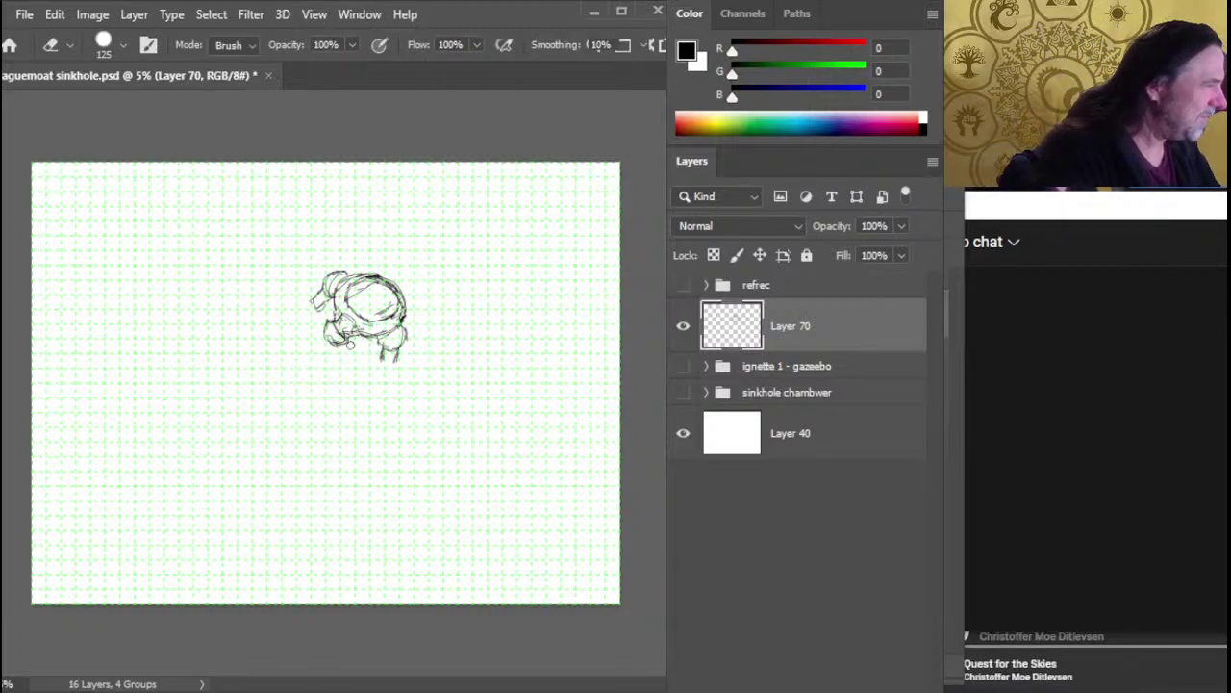
pyautogui.press('b')
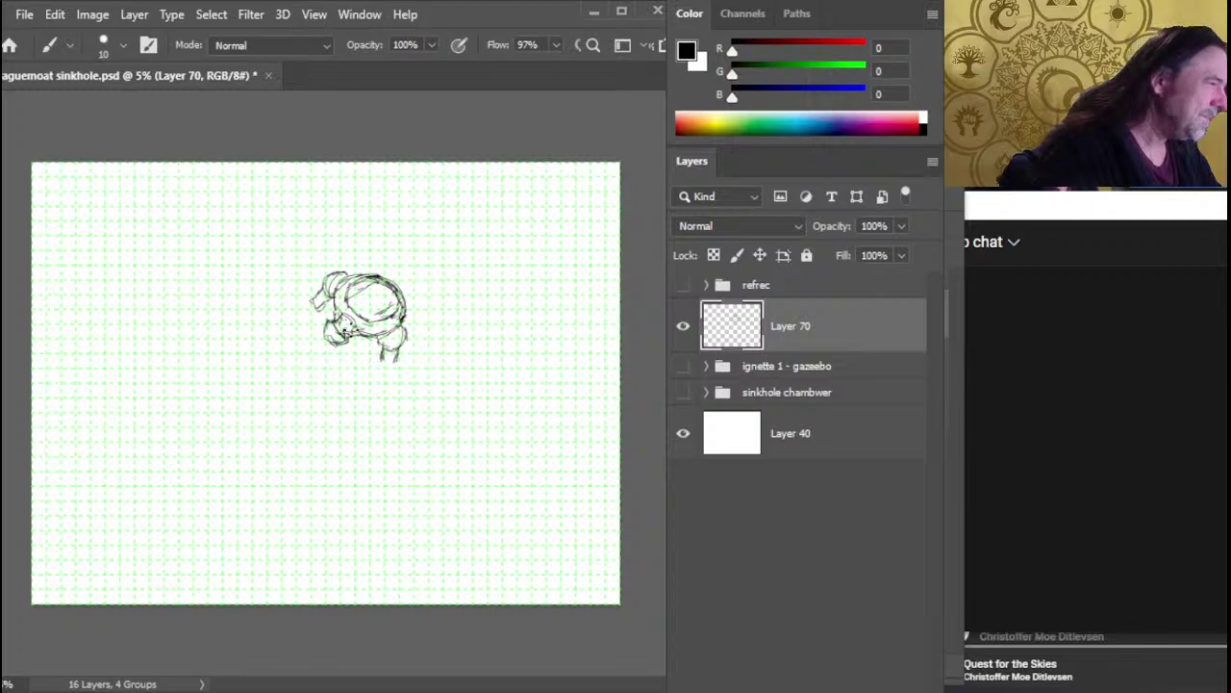
pyautogui.press('e')
pyautogui.moveTo(336, 321); pyautogui.dragTo(333, 340)
pyautogui.press('b')
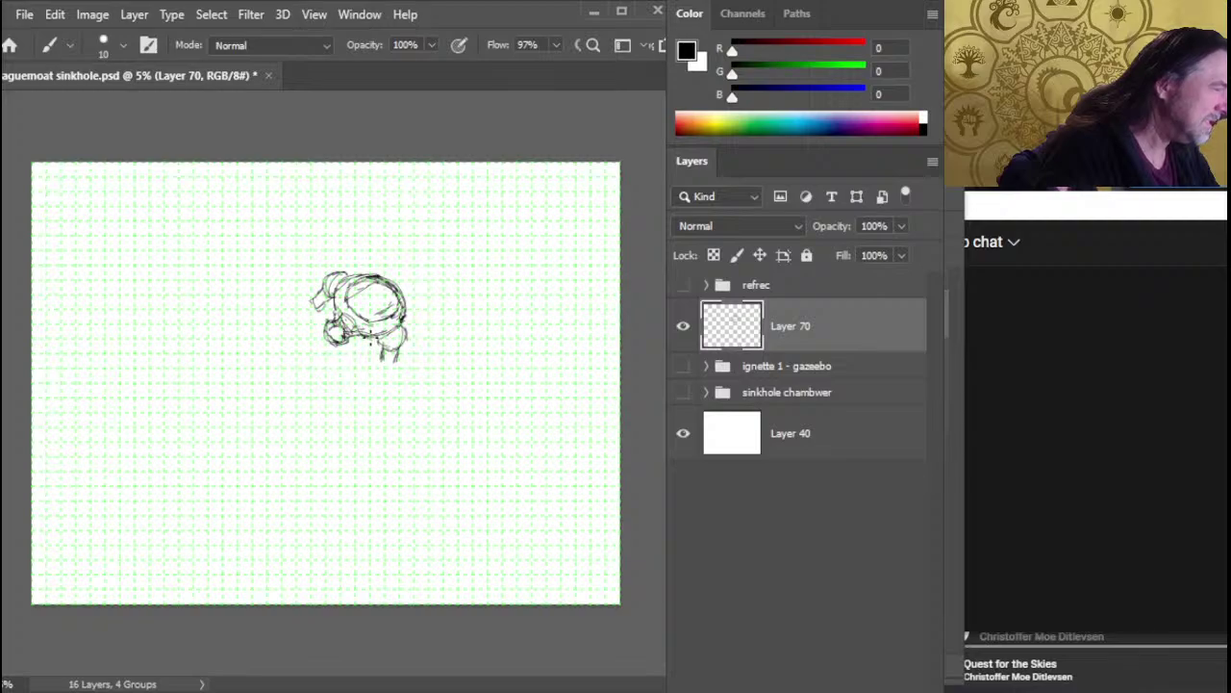
# Erase and redraw the strokes where the lower-left lobe joins the ring's lower edge
pyautogui.press('e')
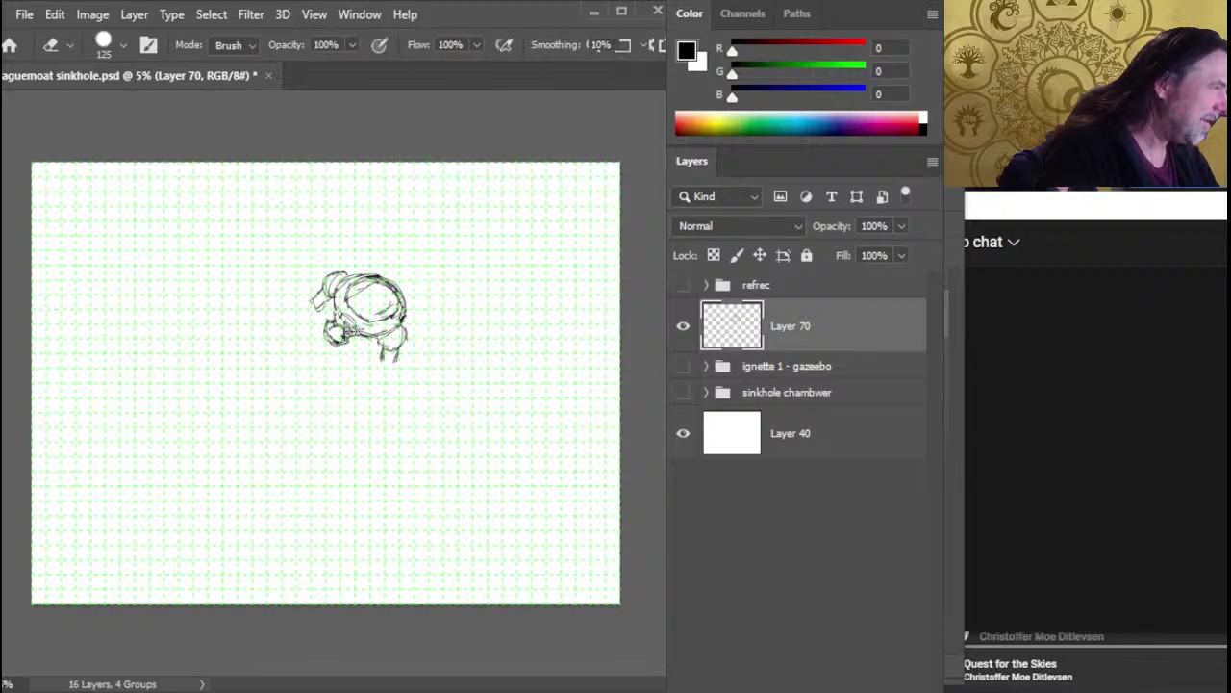
pyautogui.press('b')
pyautogui.press('e')
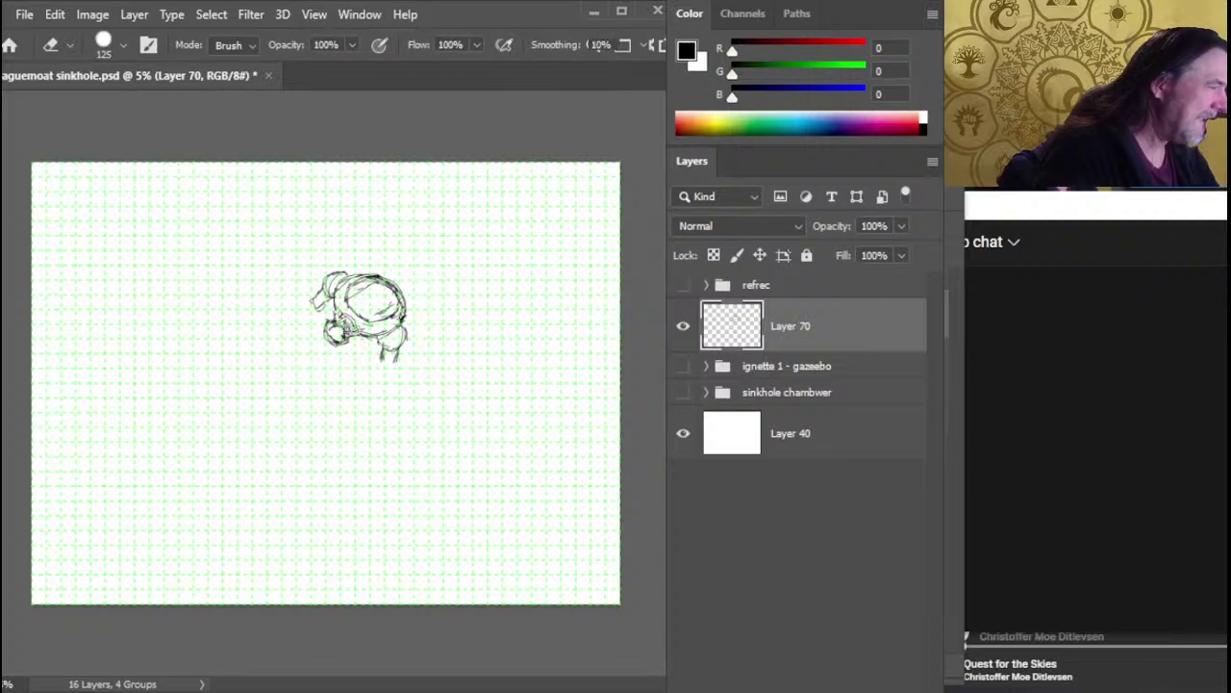
pyautogui.press('b')
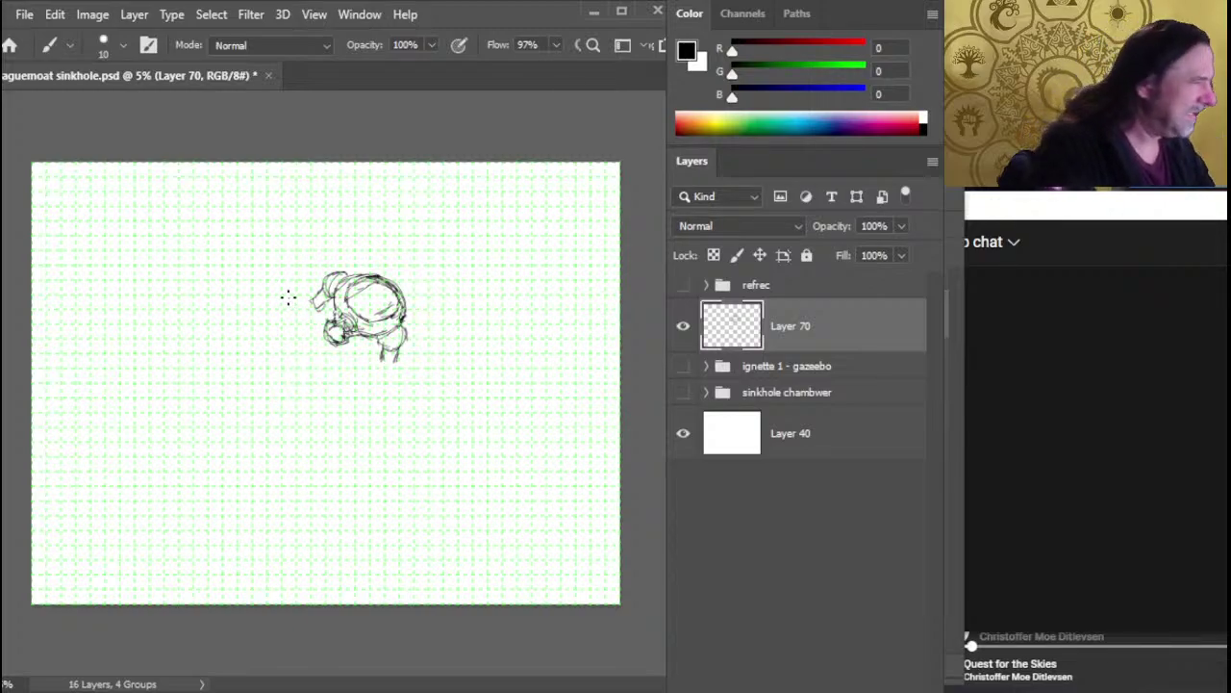
# Clean up the ring's lower band by alternately erasing and redrawing its edge lines
pyautogui.press('e')
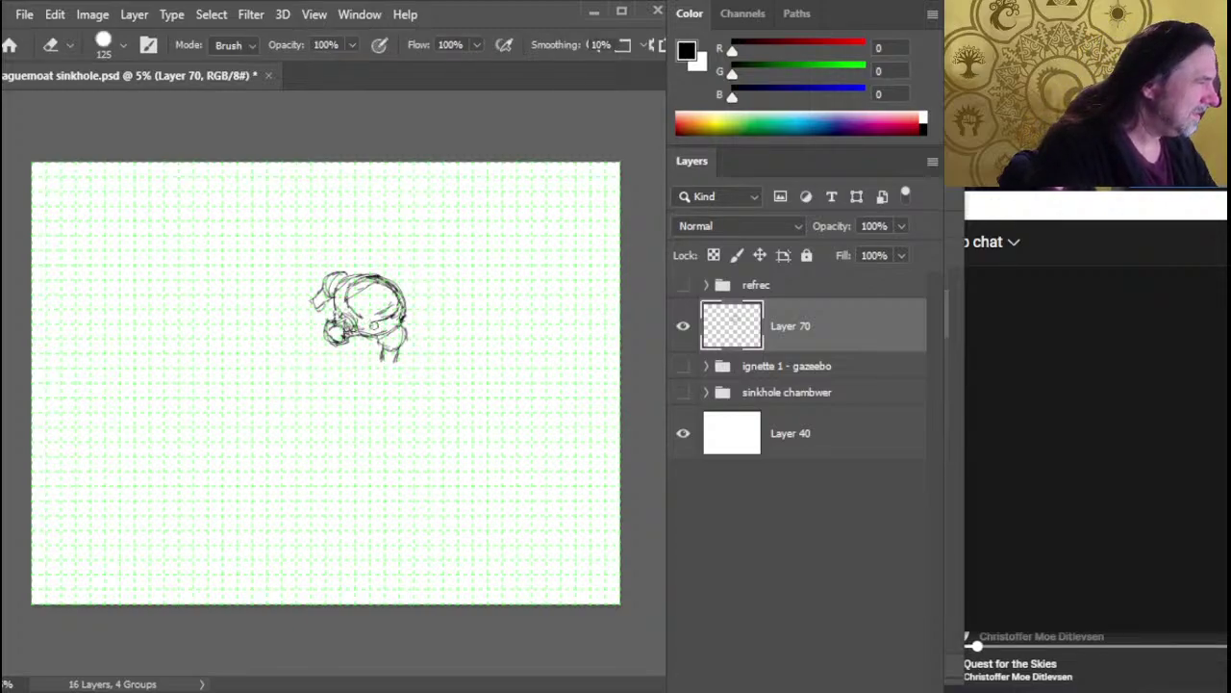
pyautogui.press('b')
pyautogui.press('e')
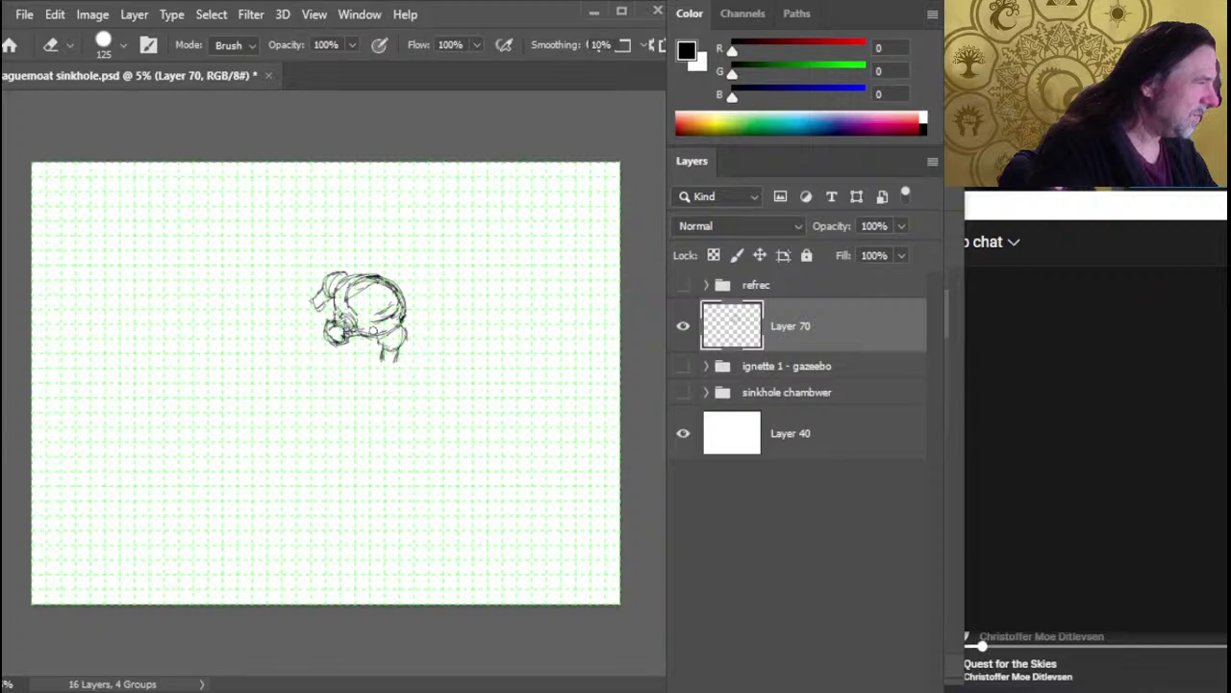
pyautogui.press('b')
pyautogui.press('e')
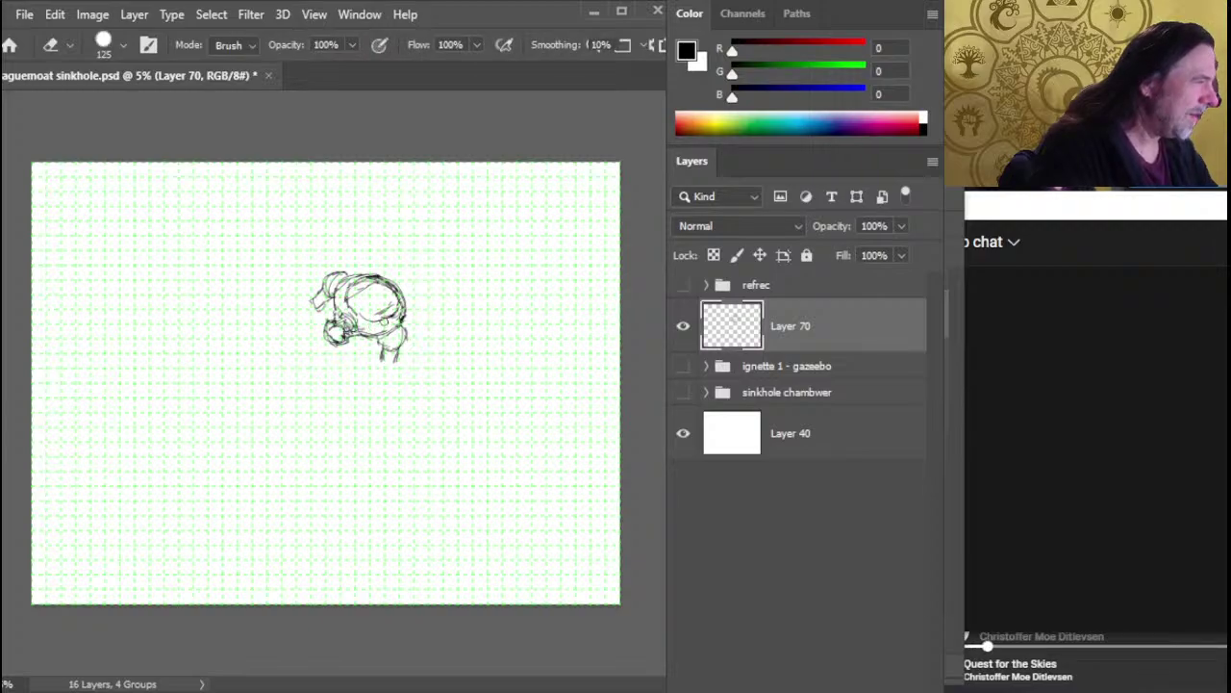
pyautogui.press('b')
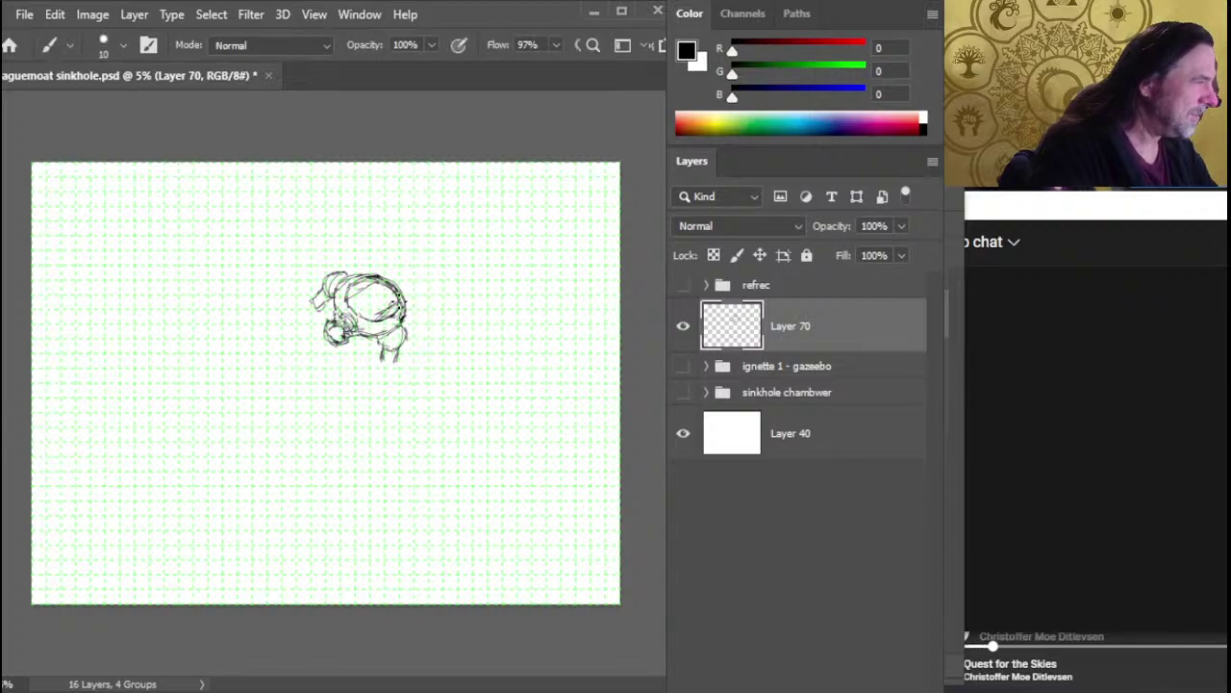
# Rework the slanted inner edge in the opening's lower right with erased and redrawn strokes
pyautogui.press('e')
pyautogui.press('b')
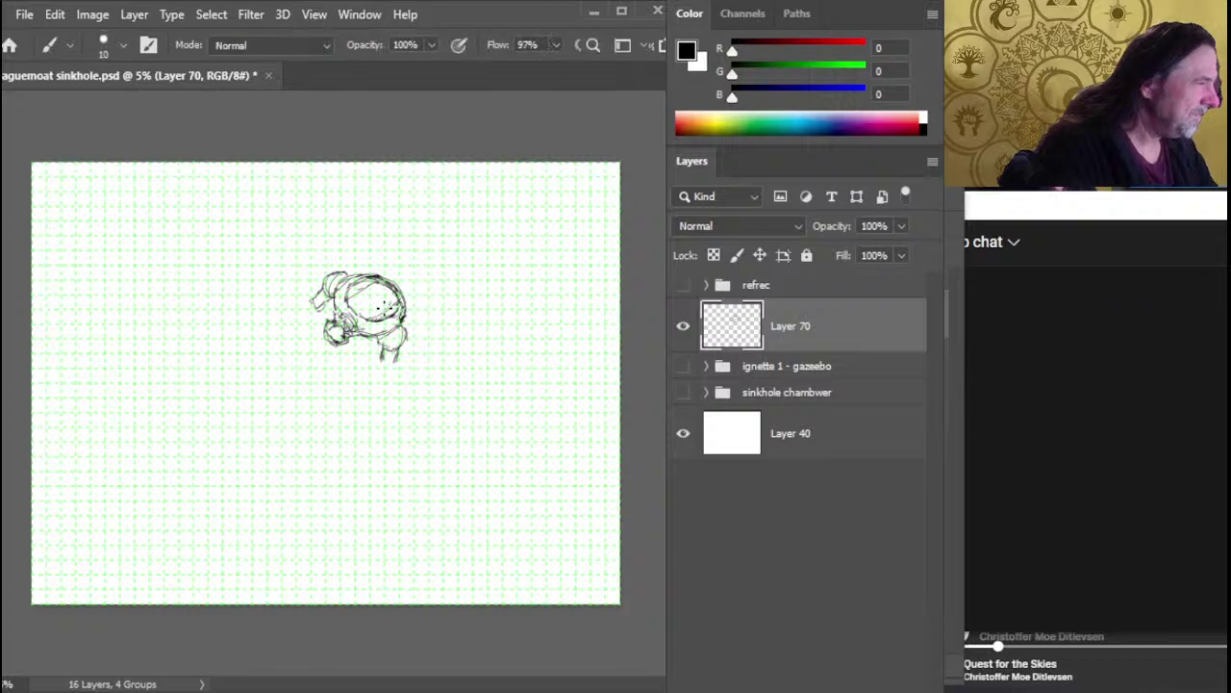
pyautogui.press('e')
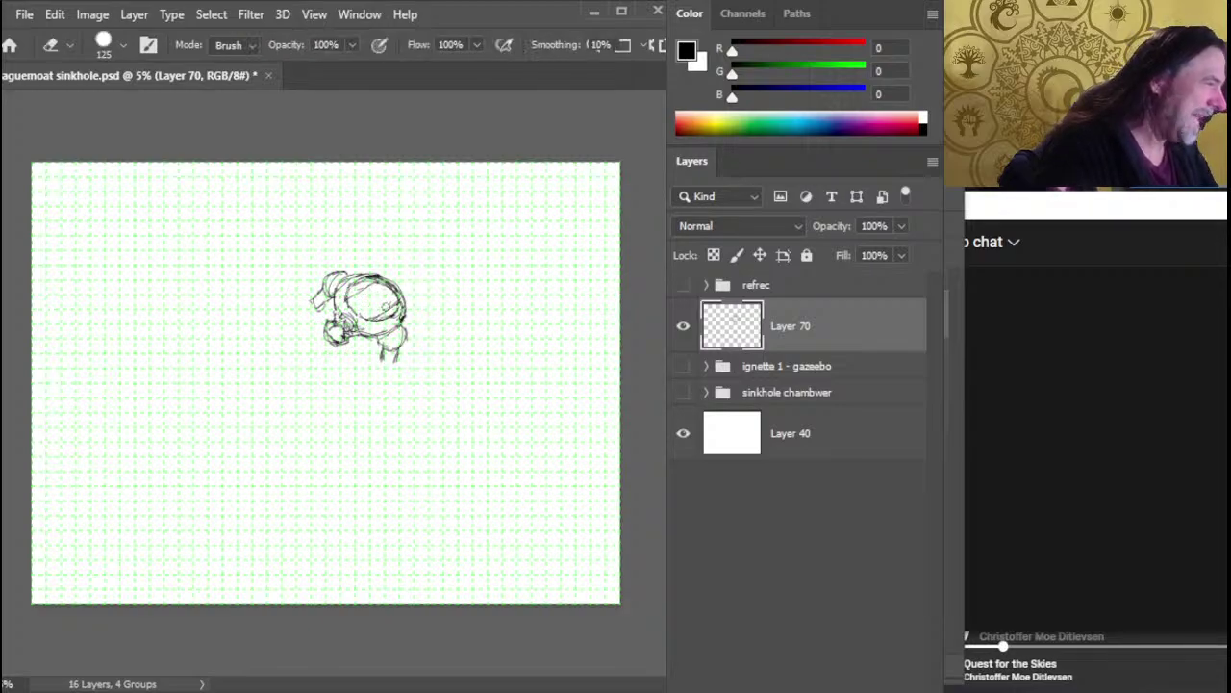
pyautogui.press('b')
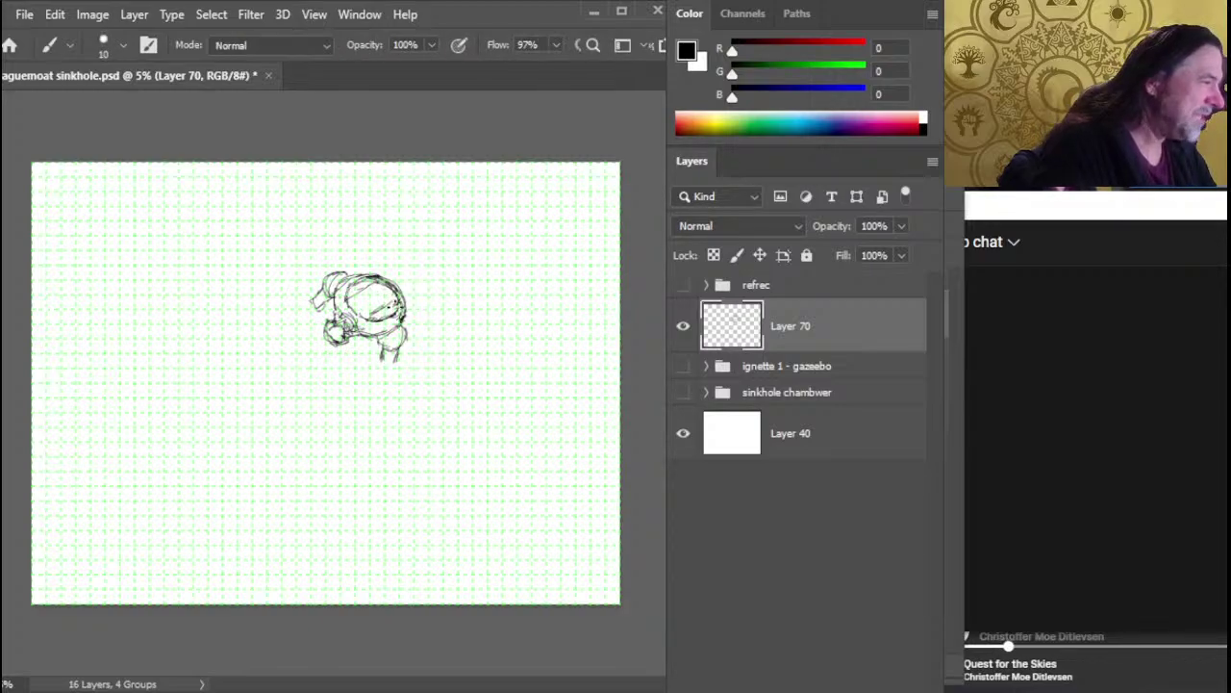
pyautogui.press('e')
pyautogui.press('b')
pyautogui.press('e')
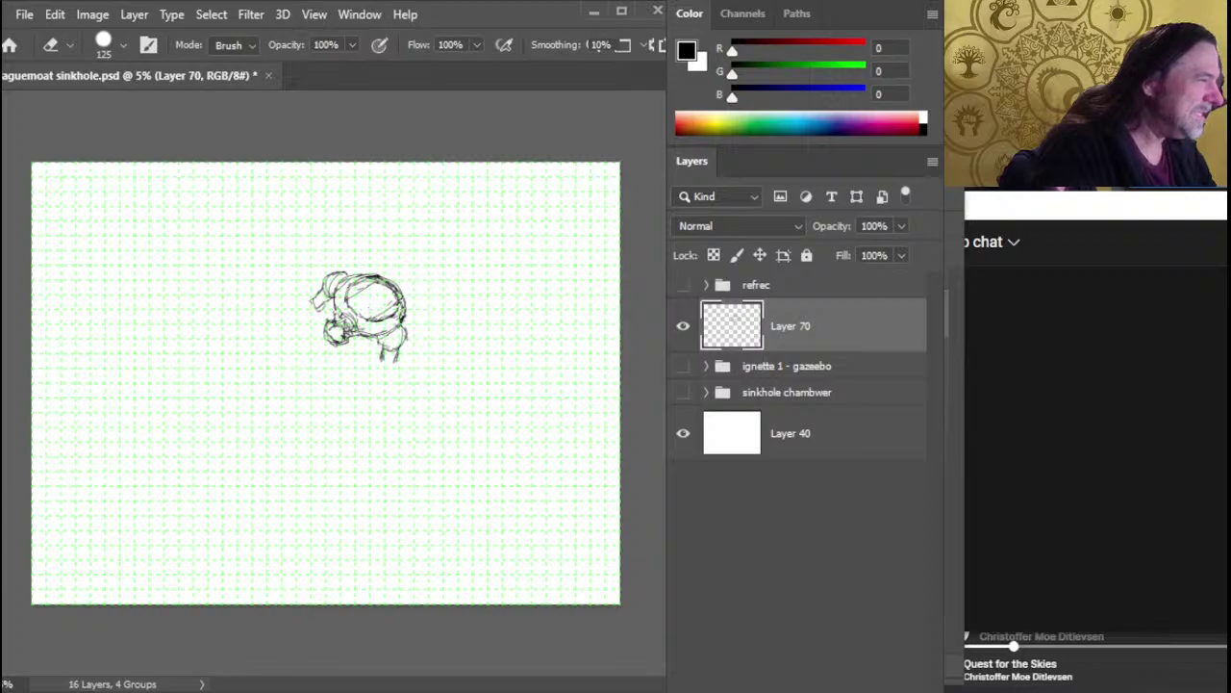
# Draw slanted strokes from the ring's right side into the opening's lower right
pyautogui.press('b')
pyautogui.press('e')
pyautogui.press('b')
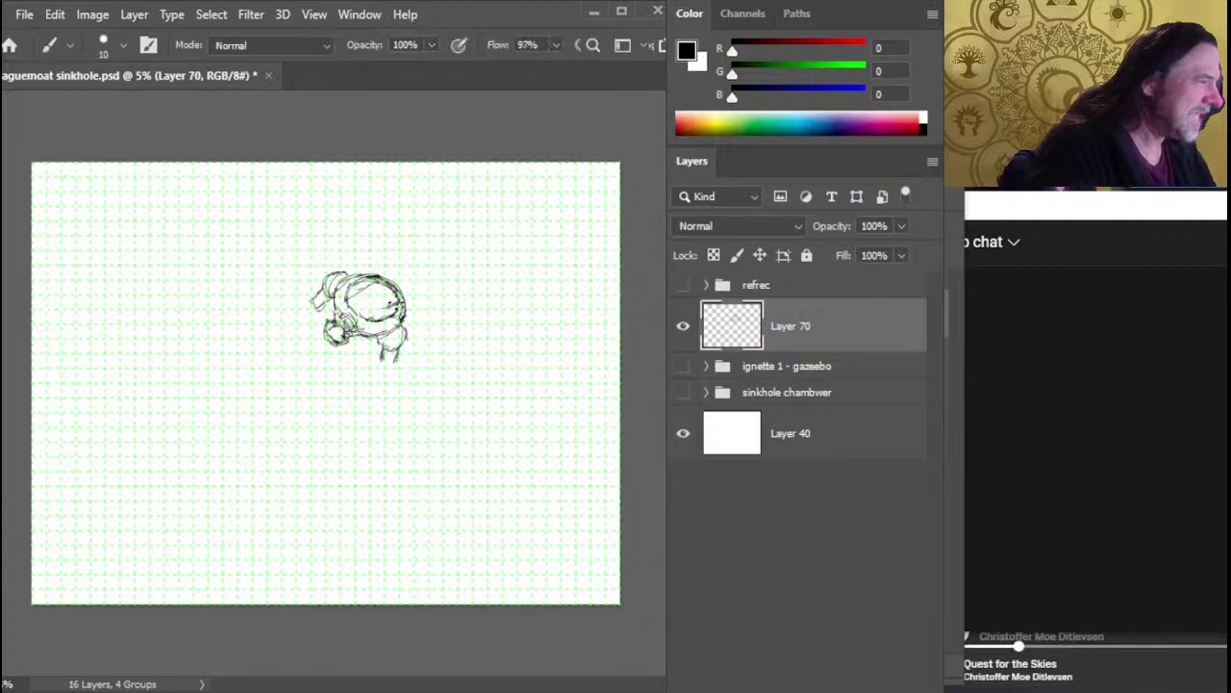
pyautogui.moveTo(404, 302); pyautogui.dragTo(389, 306)
pyautogui.moveTo(392, 303); pyautogui.dragTo(382, 307)
# Erase the opening's lower-left rim and draw a new curve from its left side down to the ring's lower edge
pyautogui.press('e')
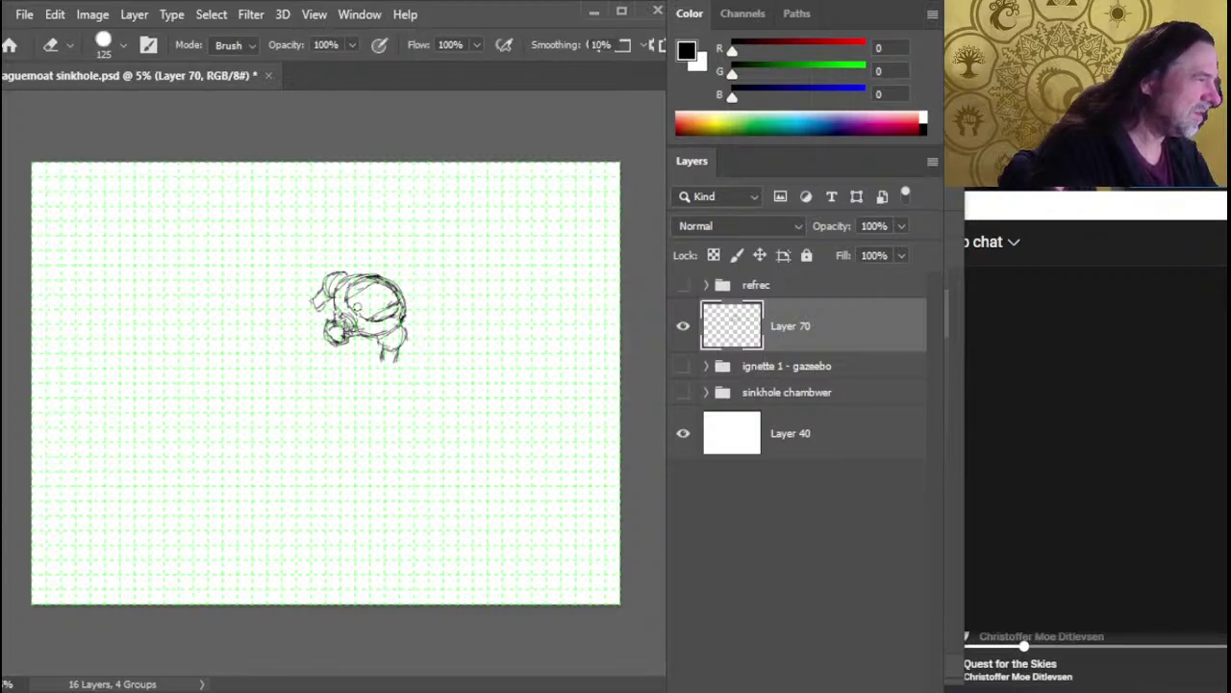
pyautogui.press('b')
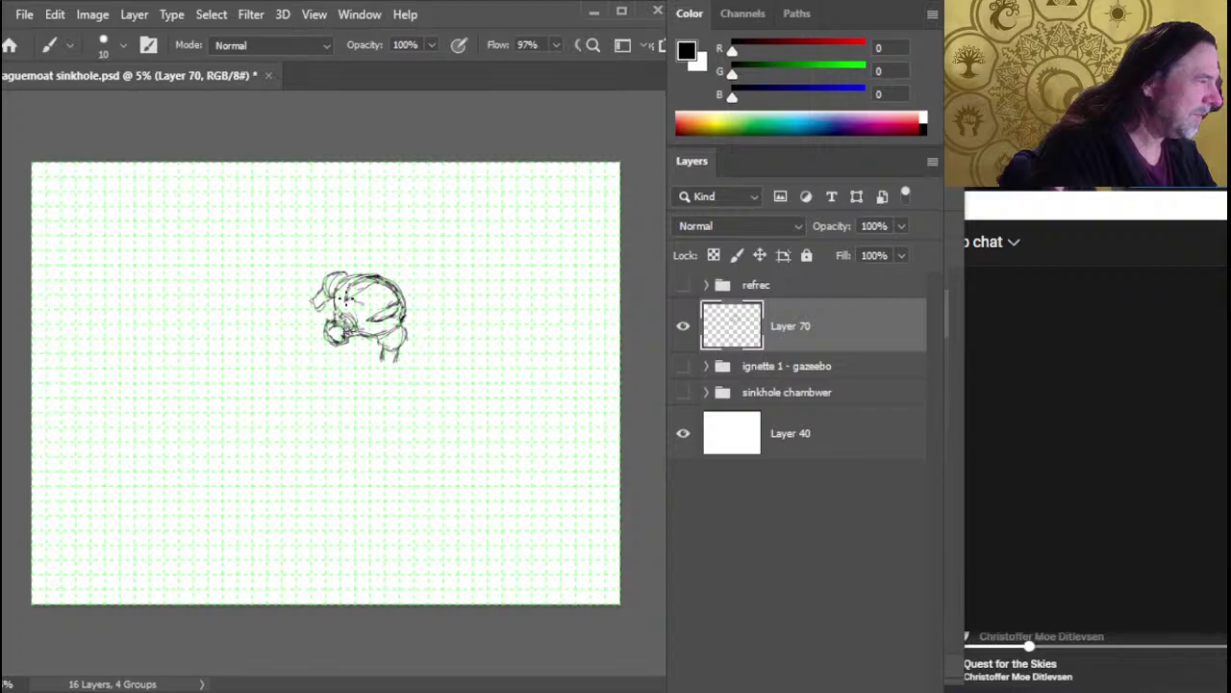
pyautogui.moveTo(349, 299); pyautogui.dragTo(371, 310)
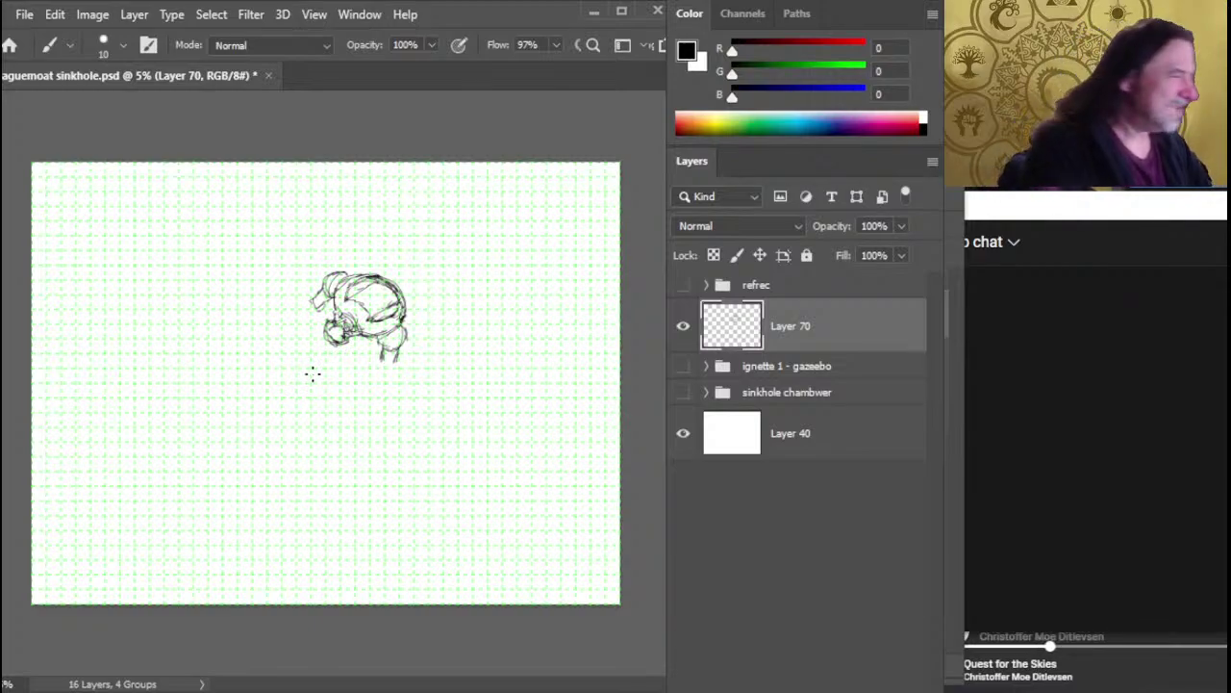
pyautogui.press('e')
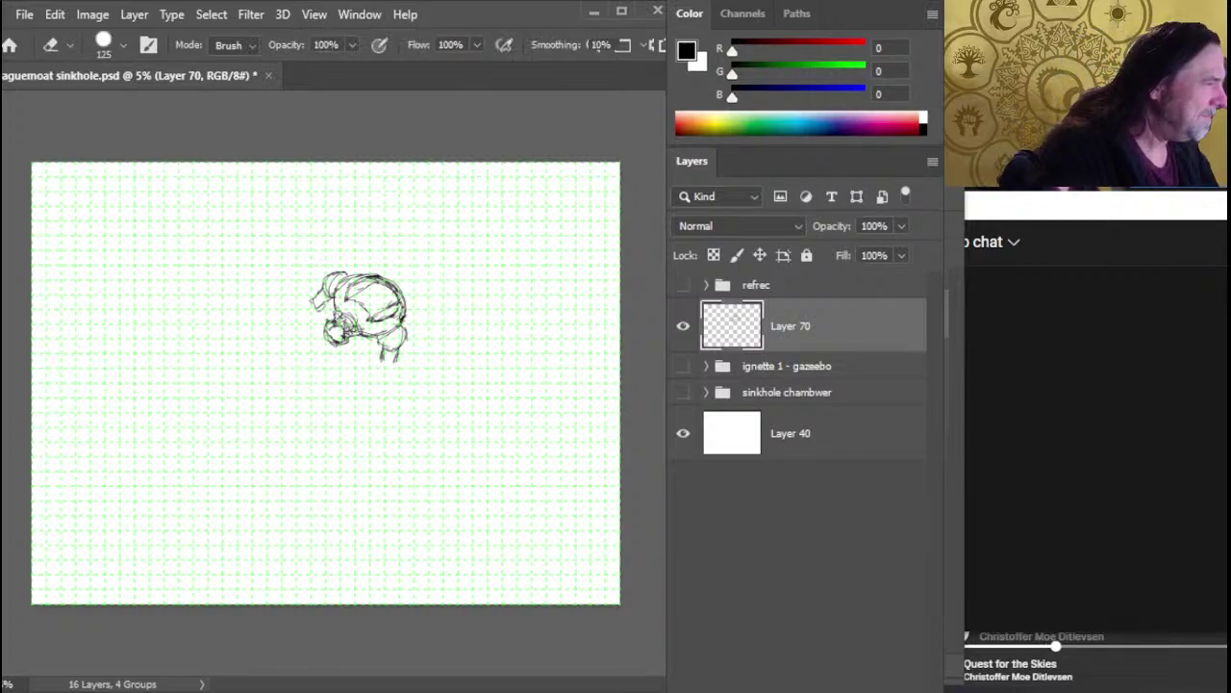
pyautogui.press('b')
pyautogui.click(370, 321)
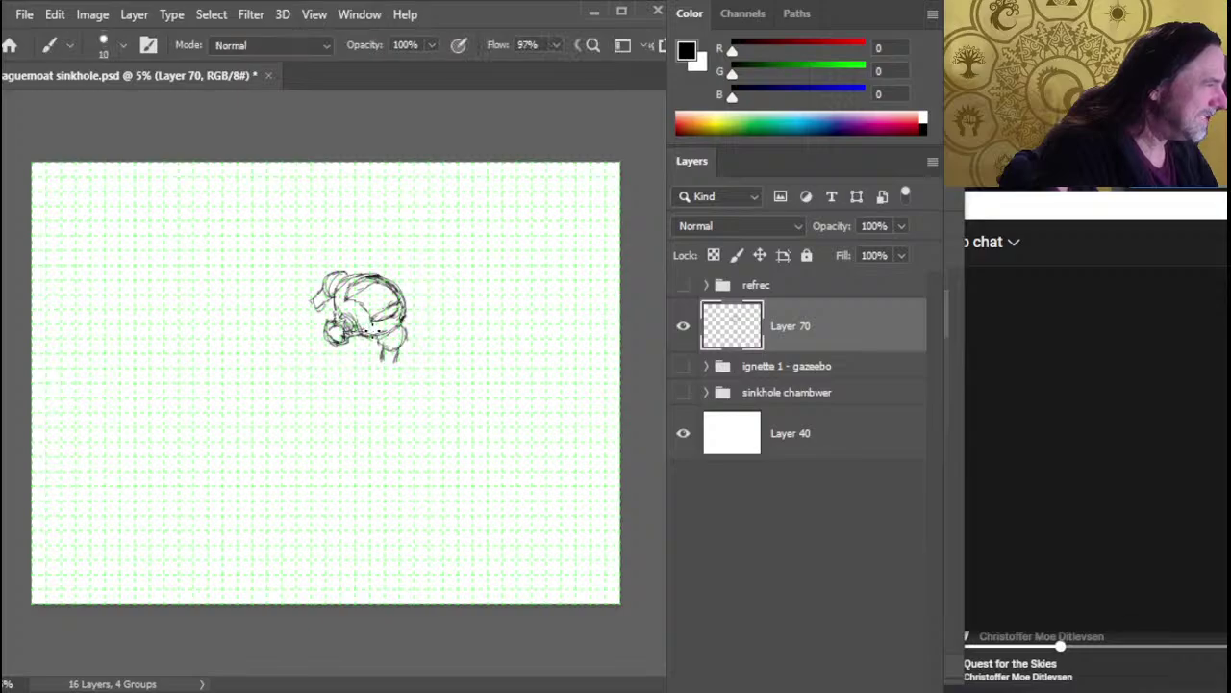
pyautogui.click(372, 332)
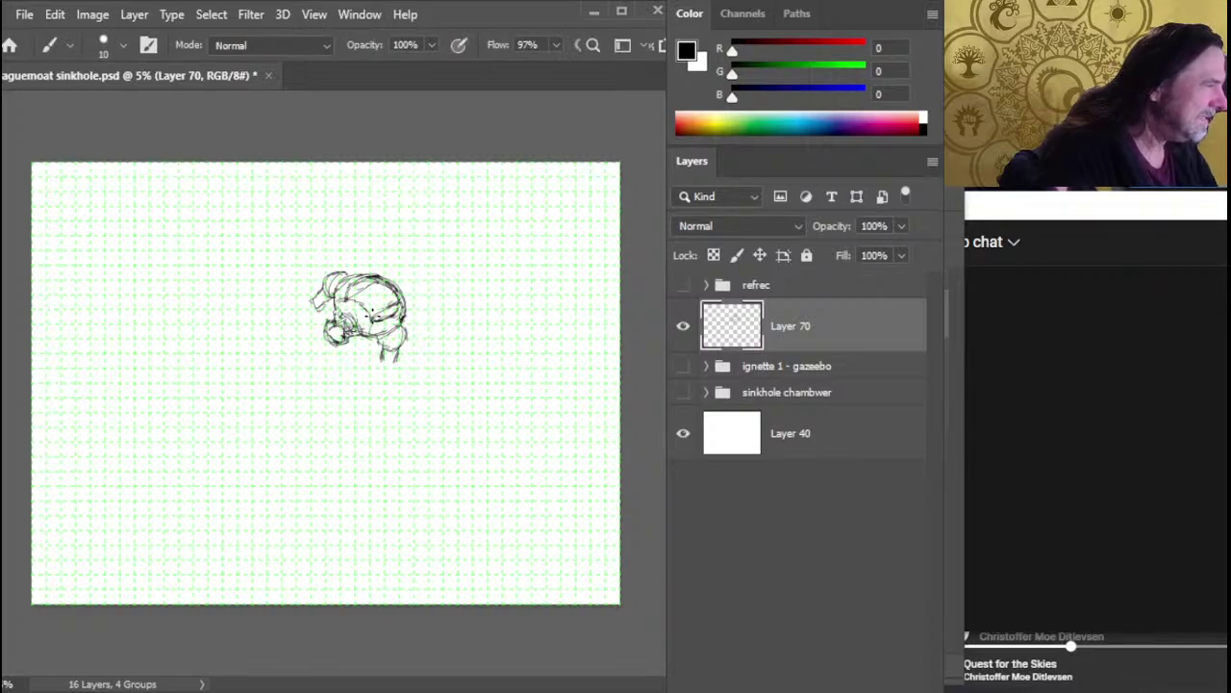
# Touch up the lines in the ring's lower band and erase the closed end of the upper-left passage
pyautogui.press('e')
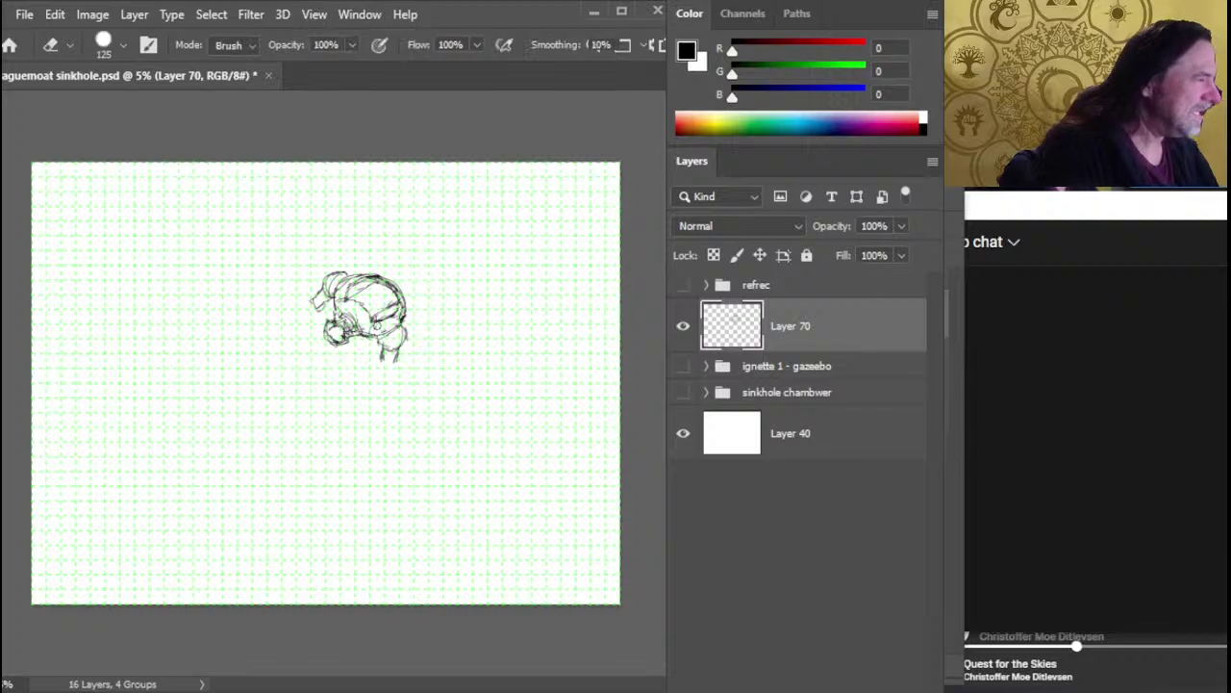
pyautogui.press('b')
pyautogui.press('e')
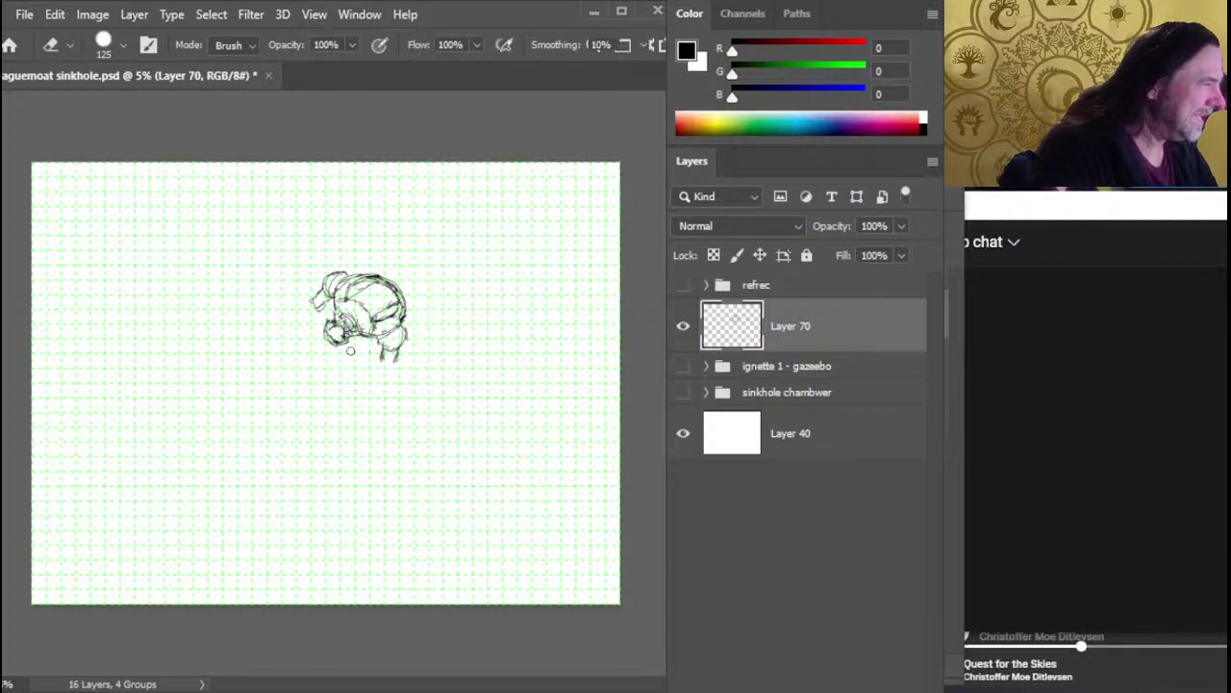
pyautogui.press('b')
pyautogui.press('e')
pyautogui.press('b')
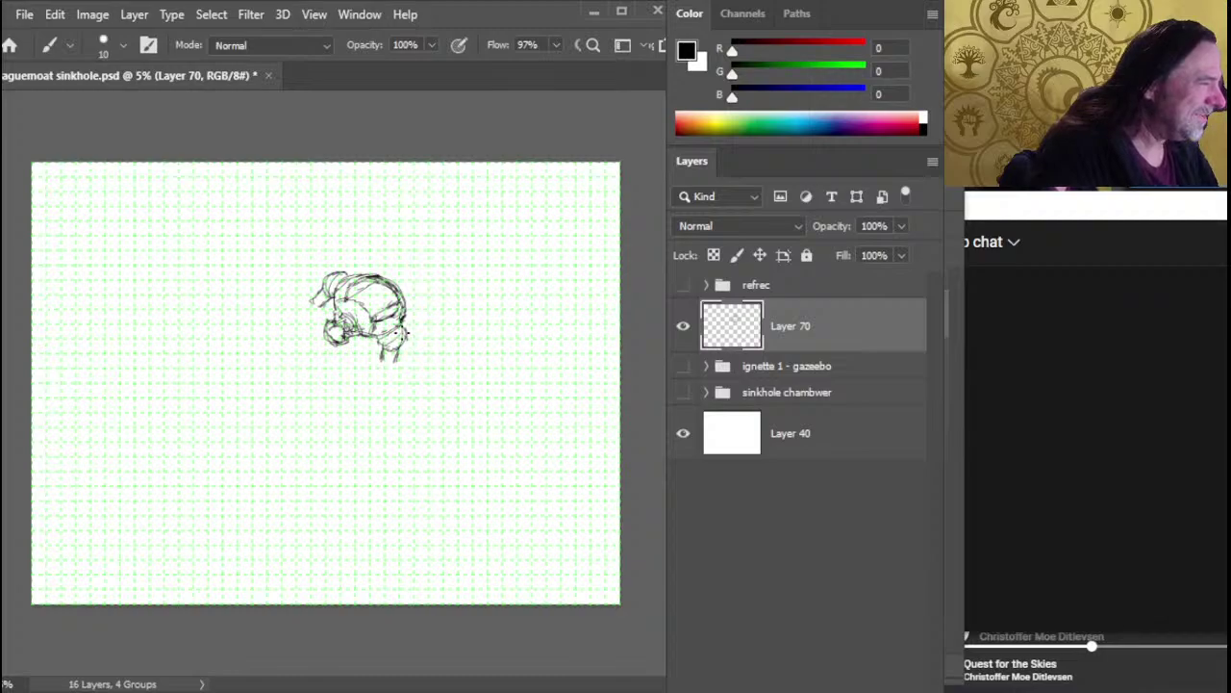
# Erase the passage below the lower-right lobe and sketch new strokes along the lobe's lower edge
pyautogui.press('e')
pyautogui.click(398, 338)
pyautogui.press('b')
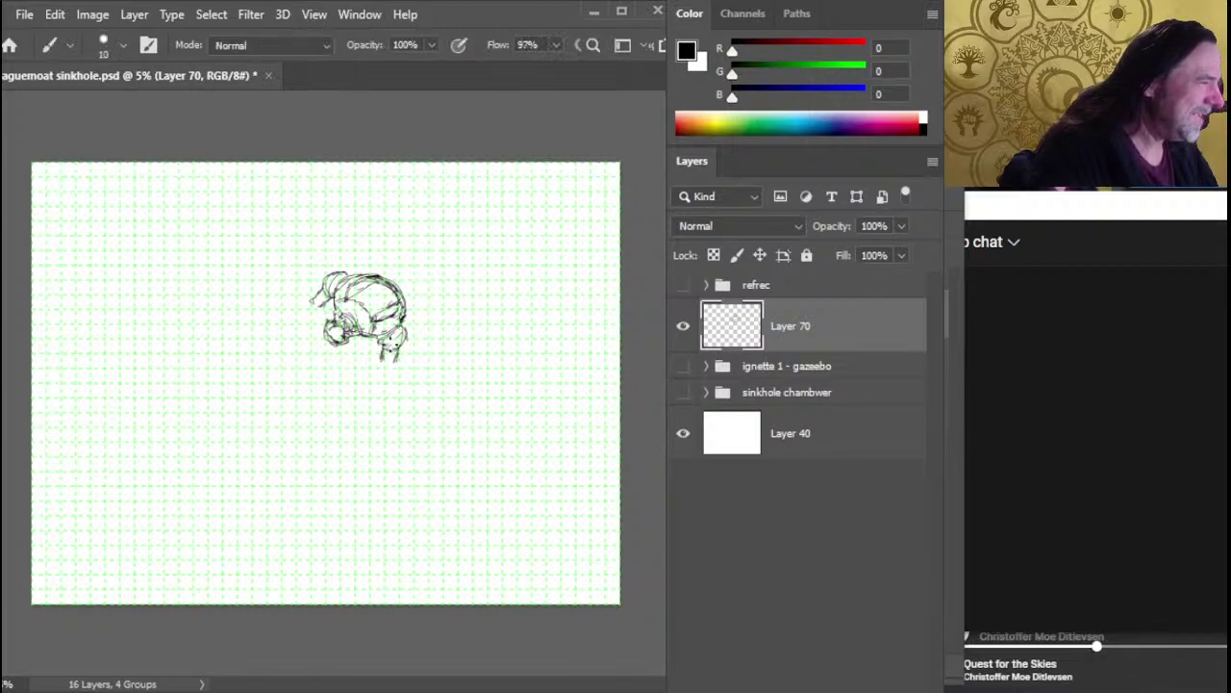
pyautogui.press('e')
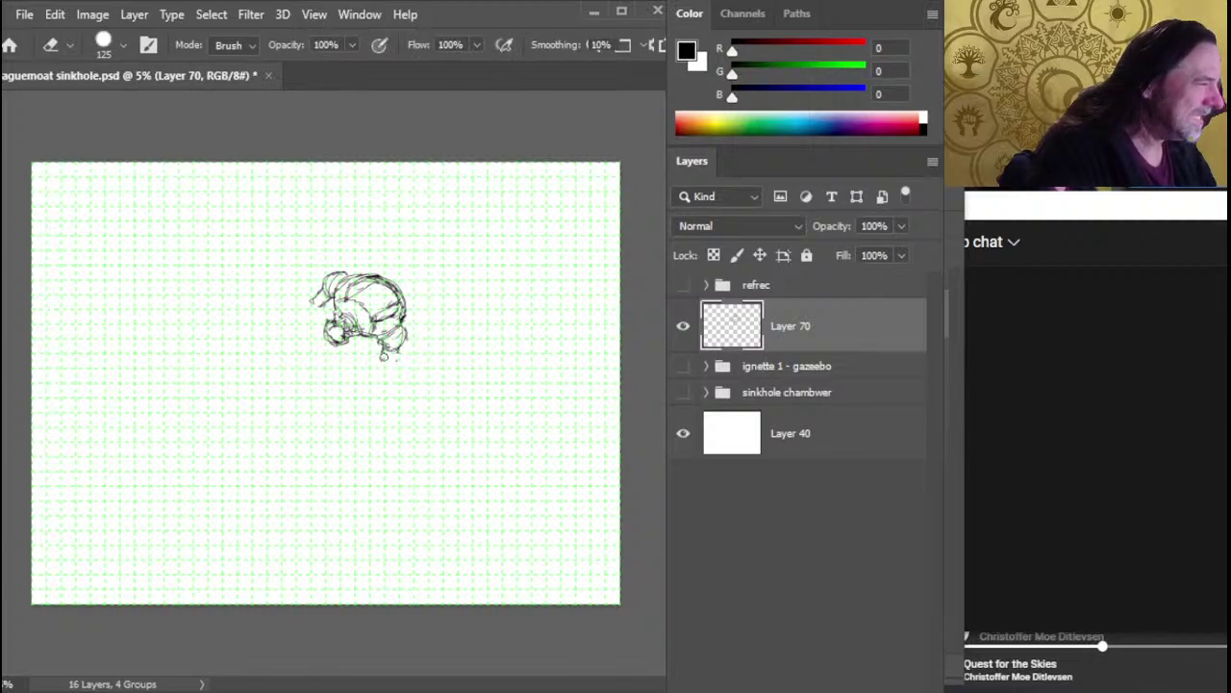
pyautogui.press('b')
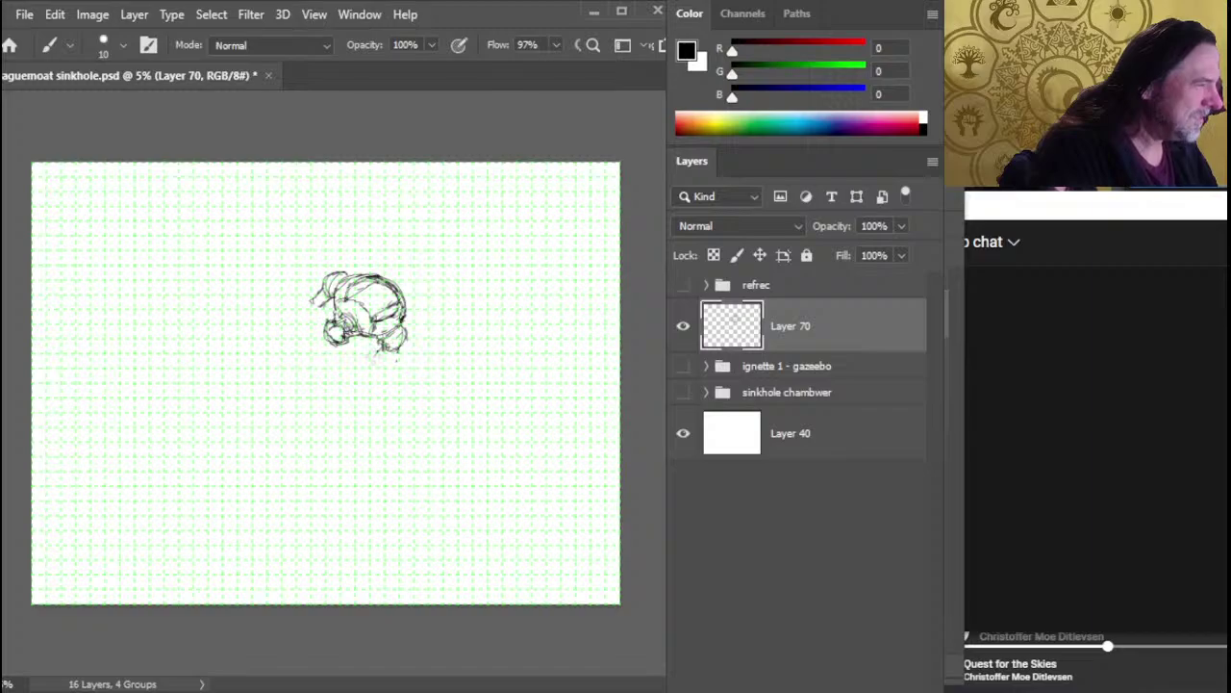
# Clear the loose strokes beneath the lower-right lobe and sketch a short passage leading straight down from it
pyautogui.press('e')
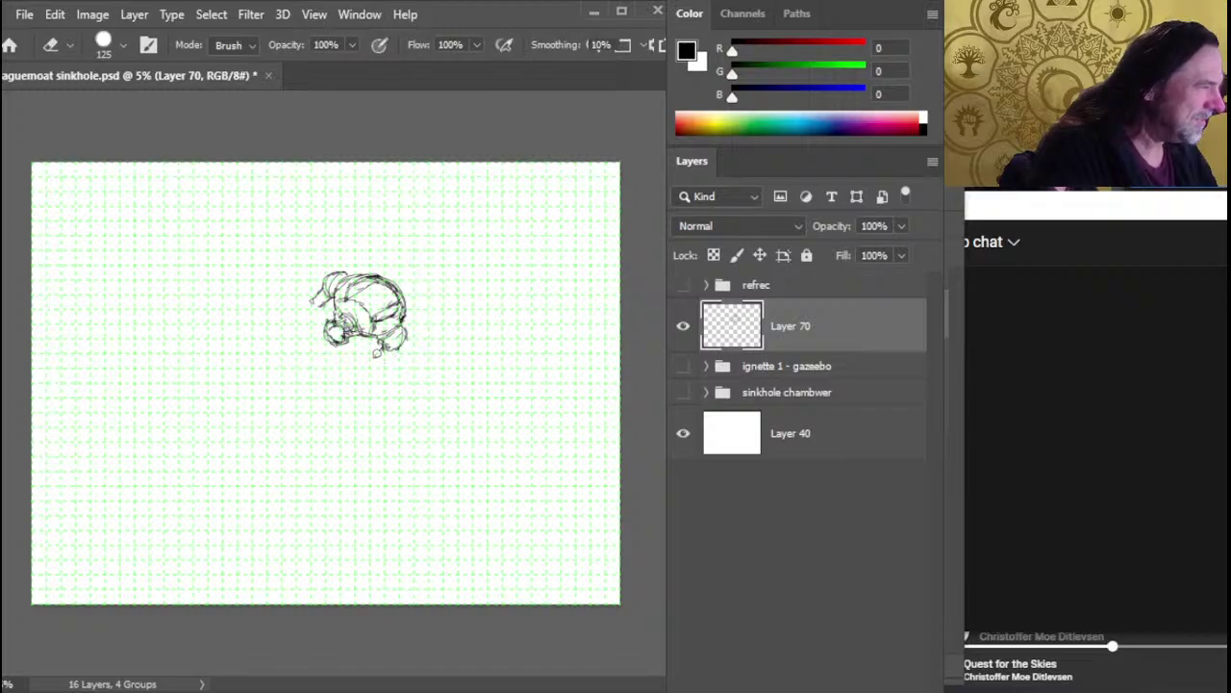
pyautogui.press('b')
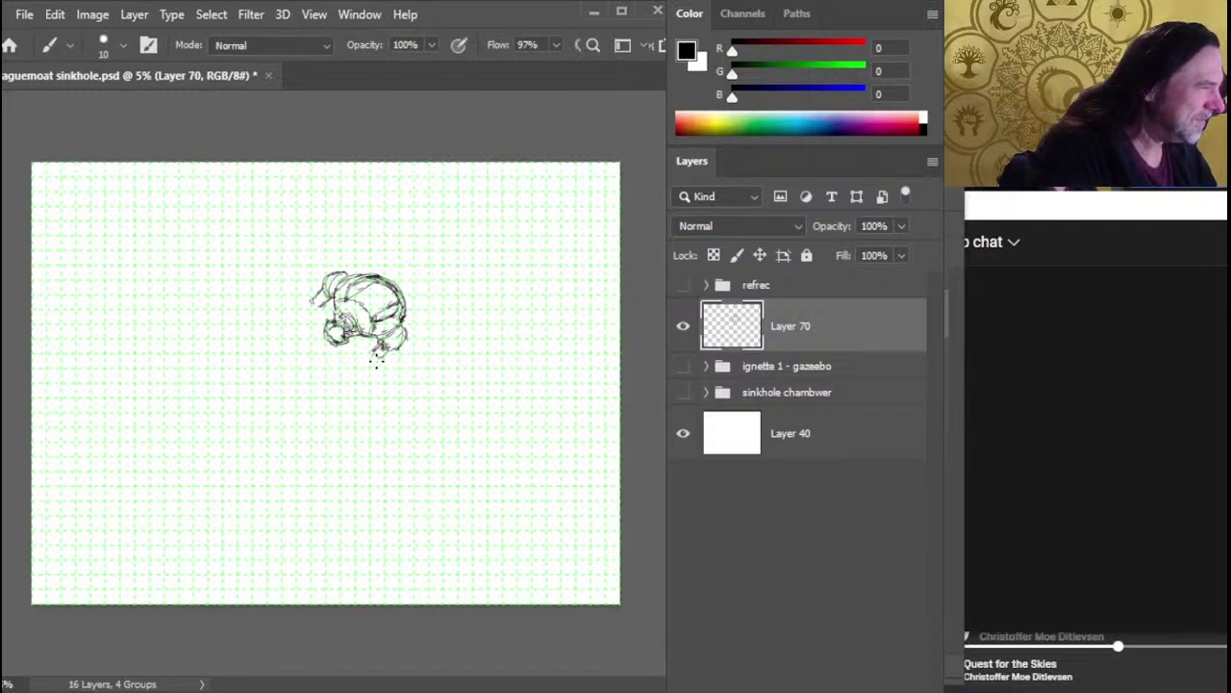
pyautogui.press('e')
pyautogui.press('b')
pyautogui.press('e')
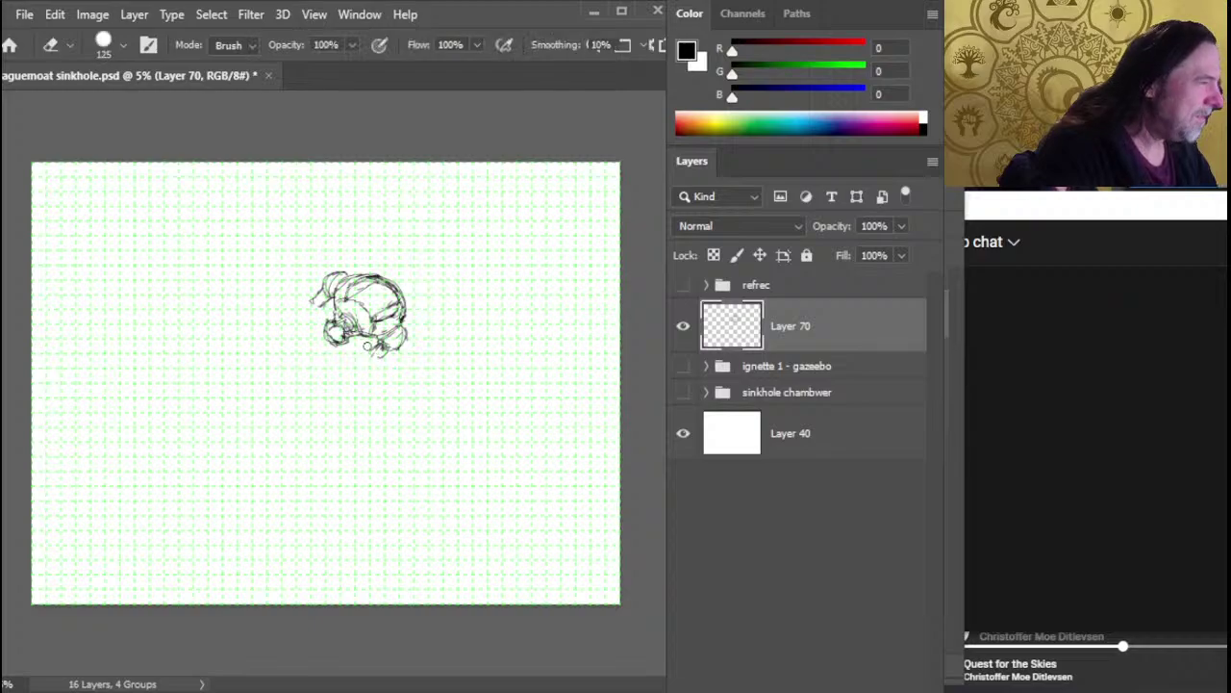
pyautogui.press('b')
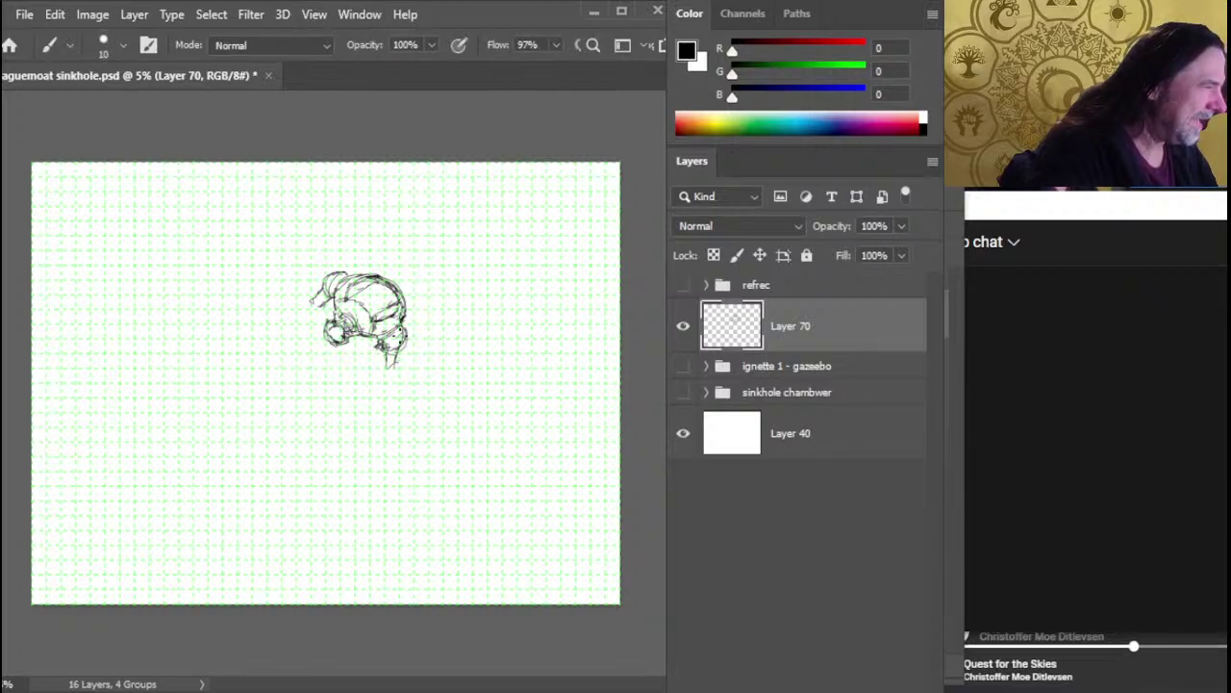
# Redraw the lower-right lobe's outline down into its passage and close off the passage's end
pyautogui.press('e')
pyautogui.press('b')
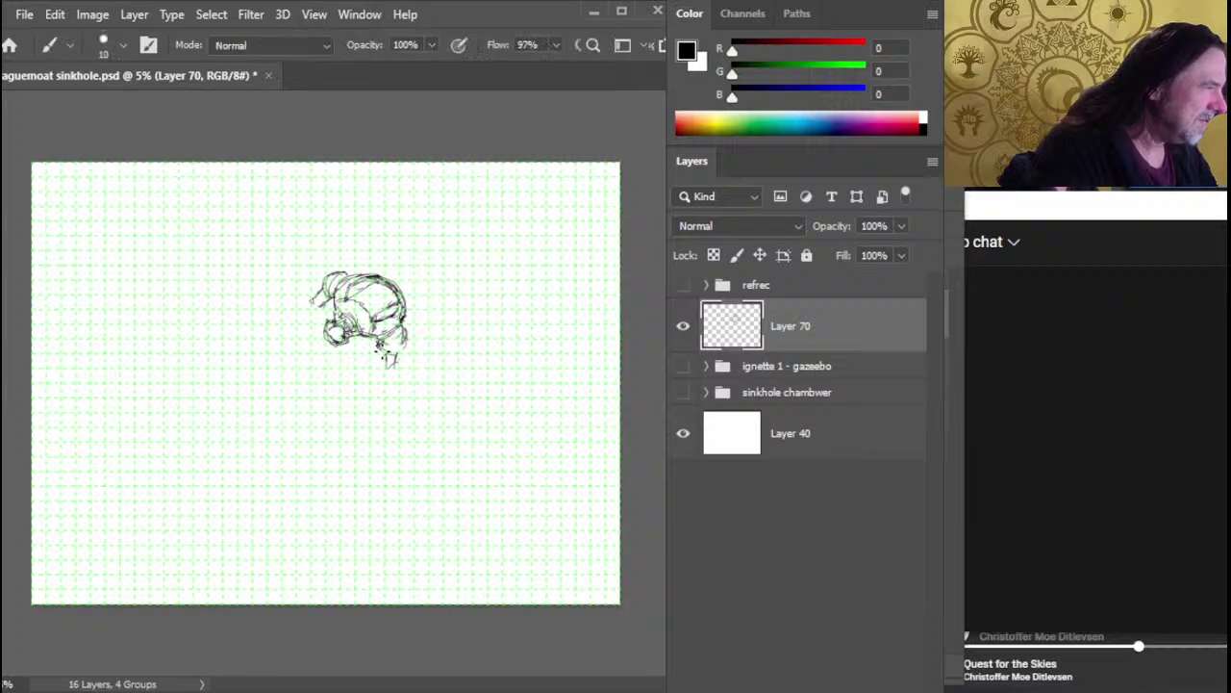
pyautogui.moveTo(403, 324); pyautogui.dragTo(392, 363)
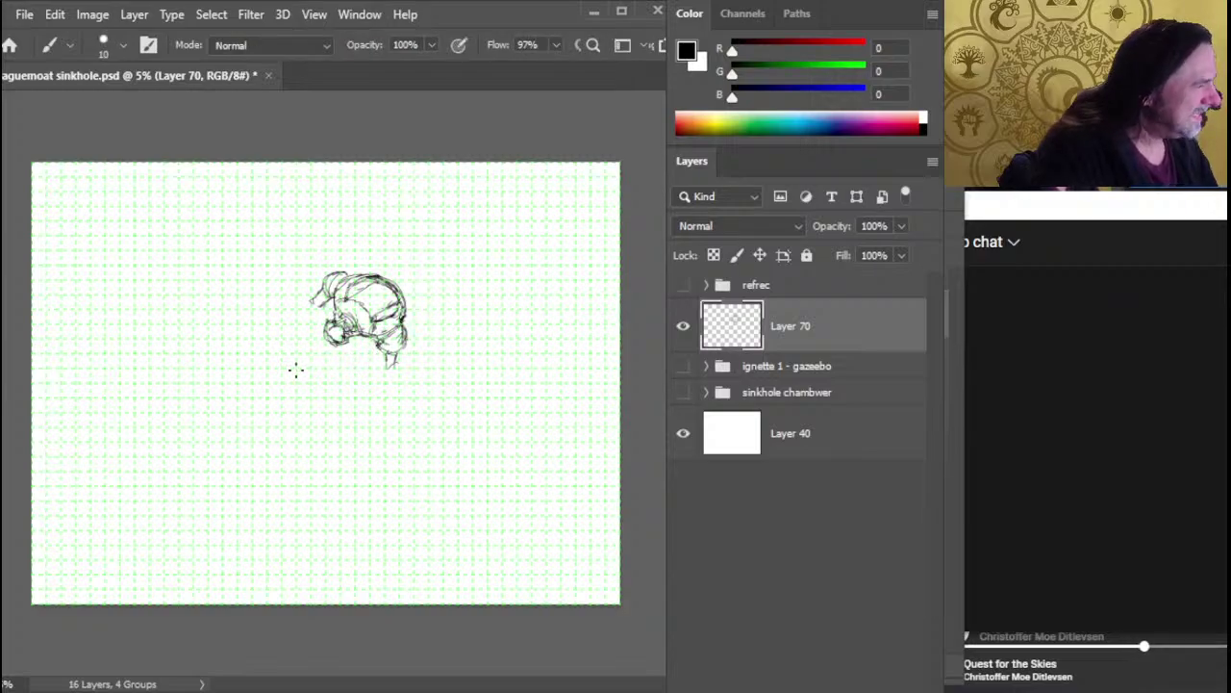
pyautogui.press('e')
pyautogui.press('b')
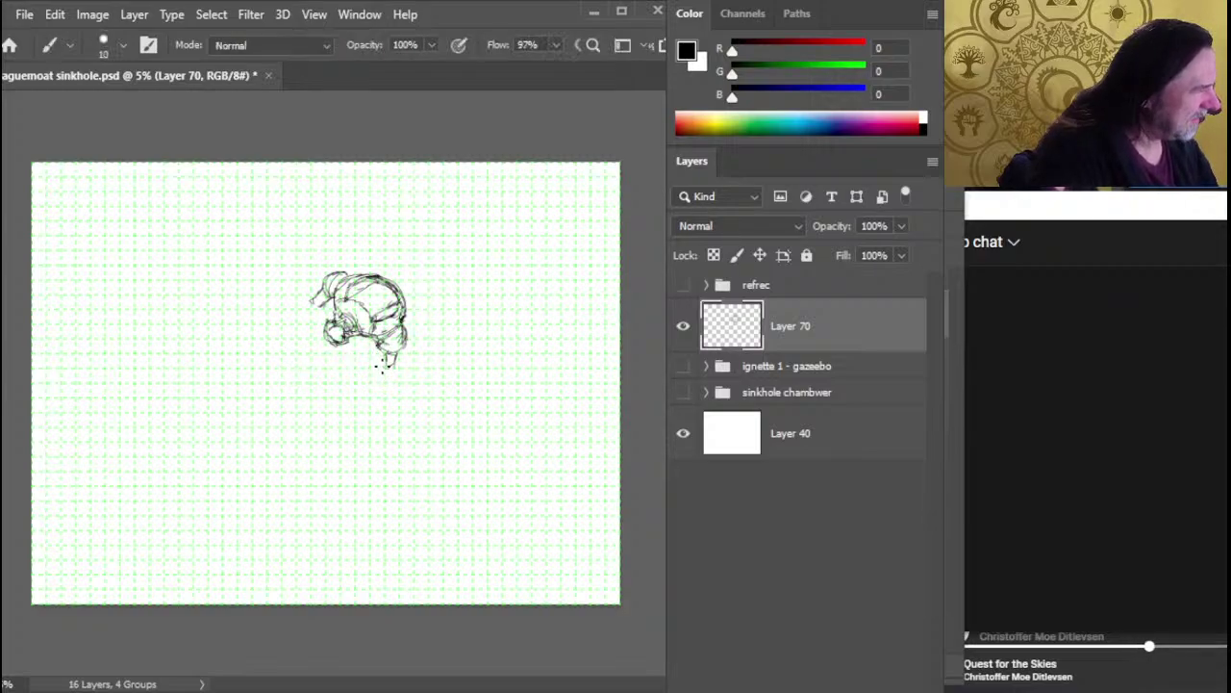
pyautogui.press('e')
# Lasso the lower-right lobe with its passage and move it slightly up against the ring
pyautogui.press('l')
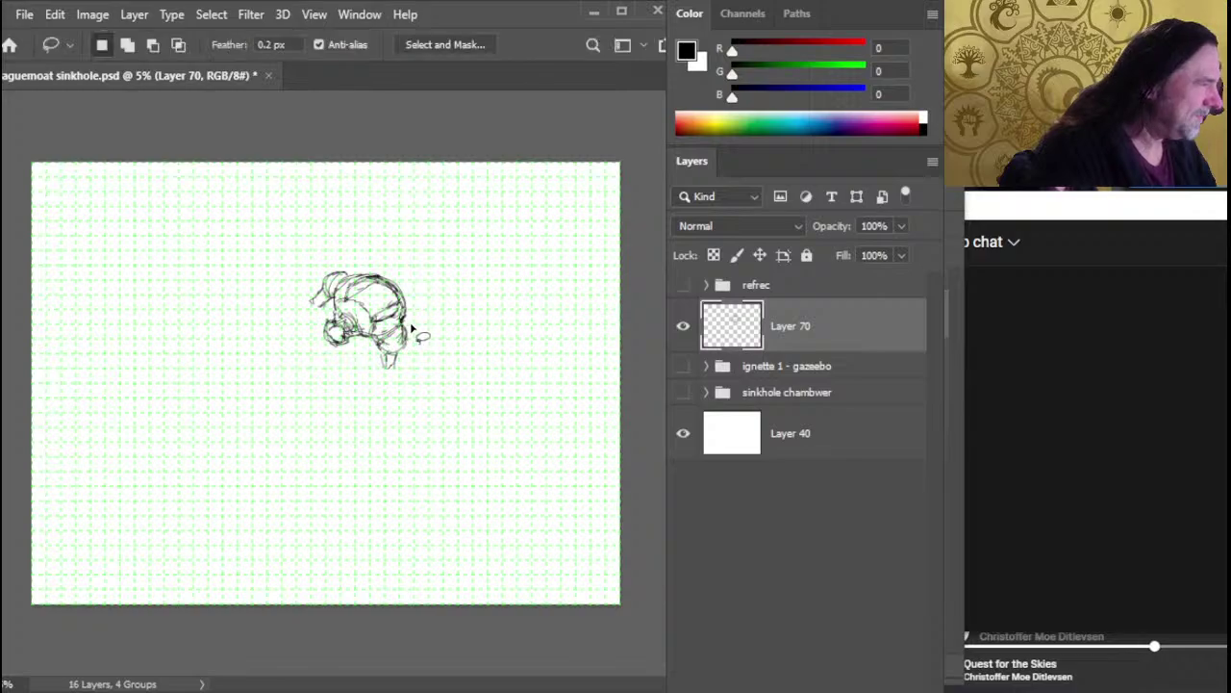
pyautogui.moveTo(412, 328); pyautogui.dragTo(405, 348)
pyautogui.press('v')
pyautogui.press('l')
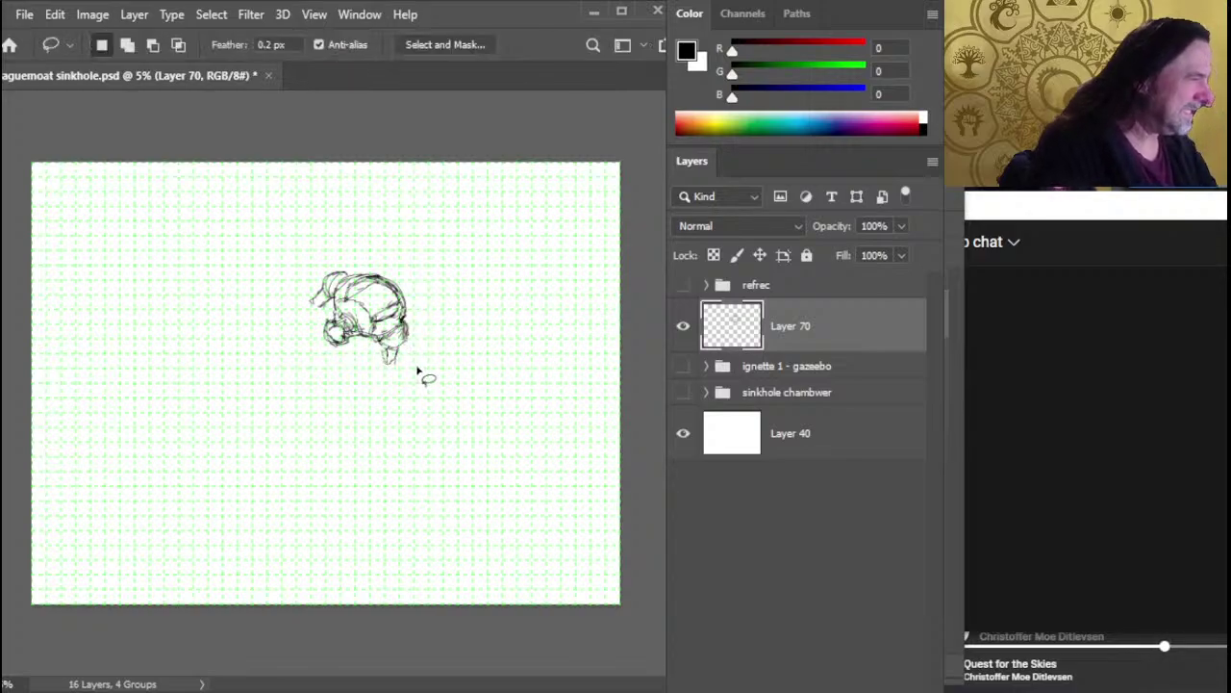
# Erase the overlapping lines at the top of the lower-right lobe and redraw its join with the ring
pyautogui.press('e')
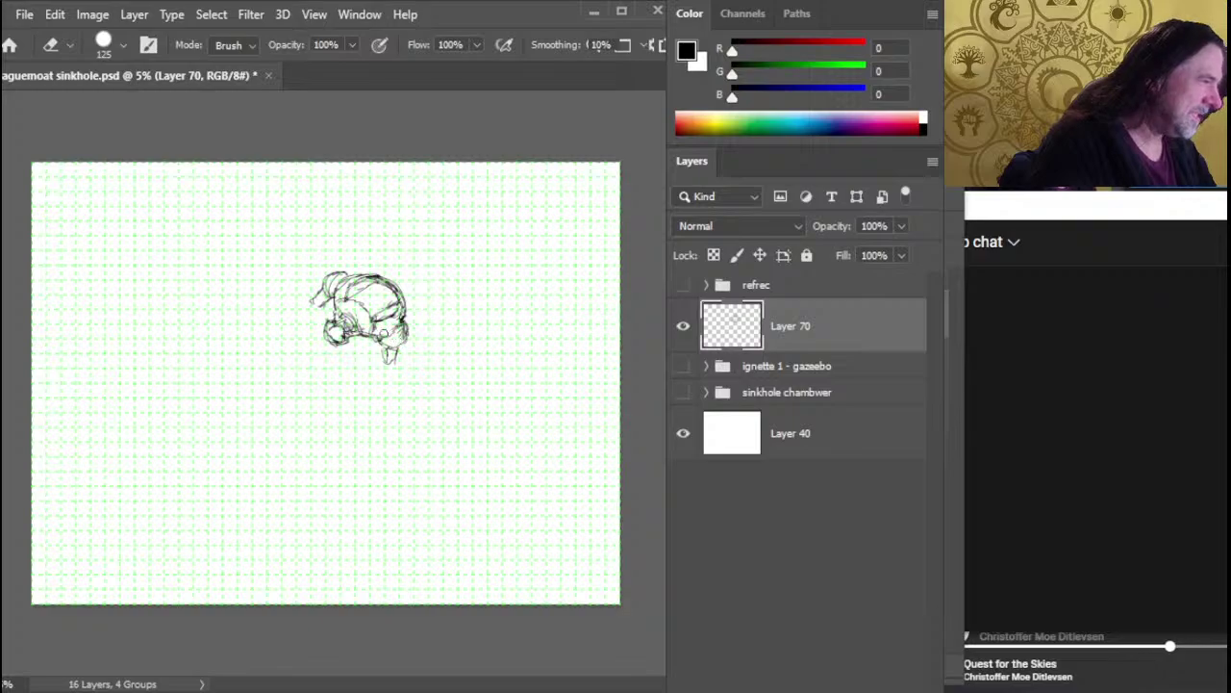
pyautogui.press('b')
pyautogui.moveTo(383, 328); pyautogui.dragTo(406, 331)
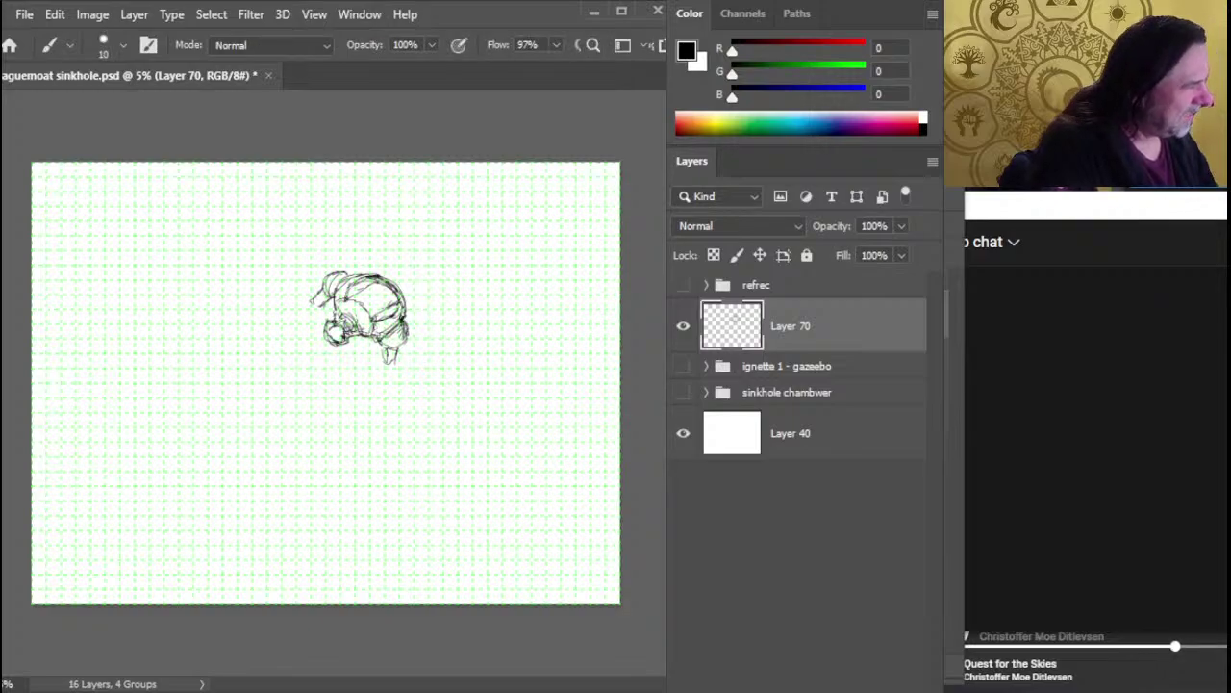
# Rework the ring's lower edge and the inner rim lines around its opening, erasing and redrawing them beside the lower-right lobe
pyautogui.press('e')
pyautogui.press('b')
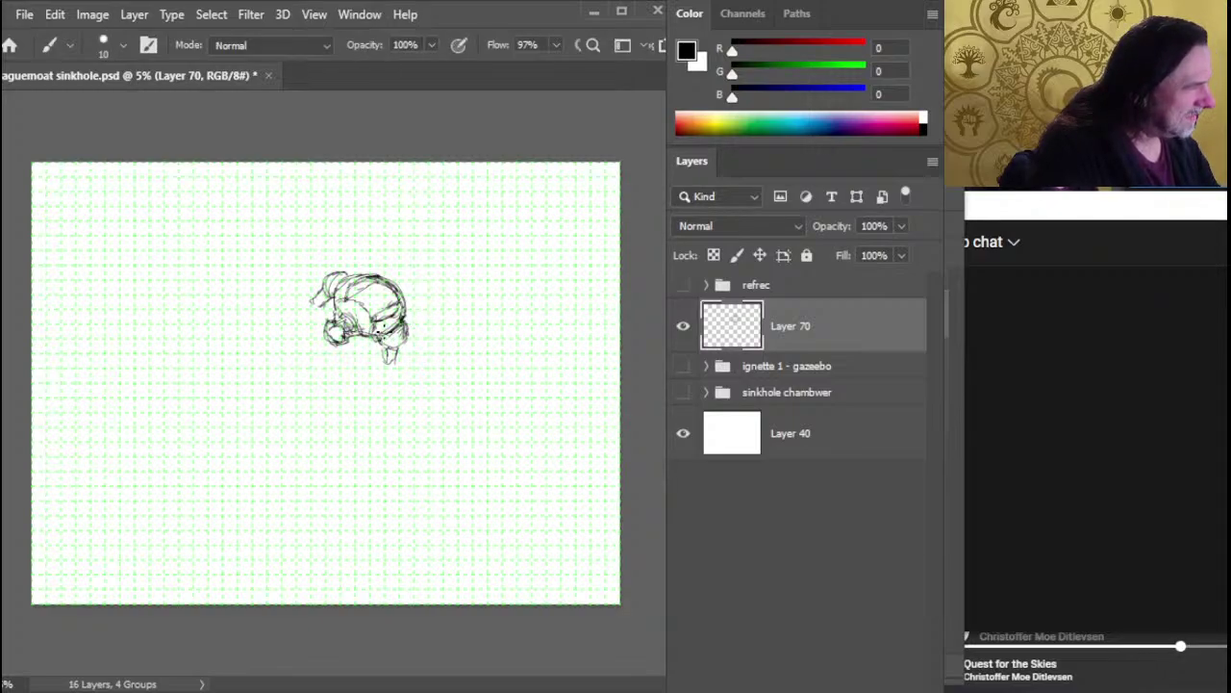
pyautogui.moveTo(395, 348)
pyautogui.mouseDown()
pyautogui.moveTo(372, 377)
pyautogui.moveTo(351, 342)
pyautogui.mouseUp()
pyautogui.press('e')
pyautogui.press('b')
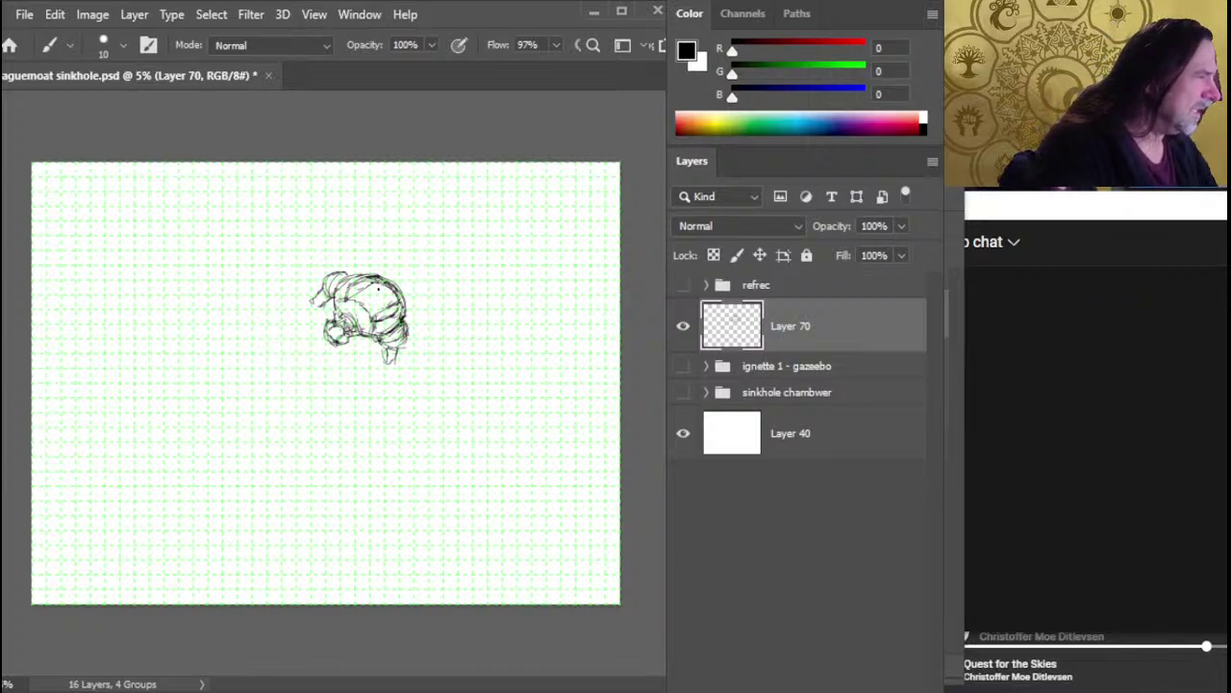
pyautogui.press('e')
pyautogui.press('b')
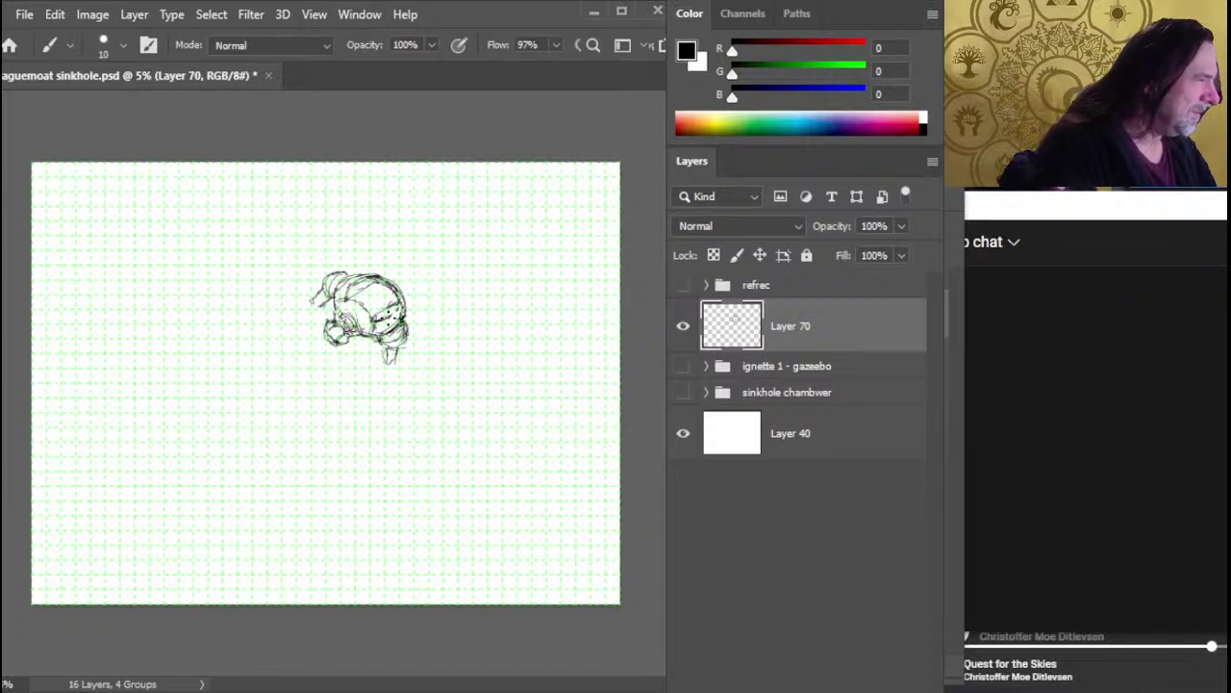
# Clean up the lines inside the ring's left side, then lasso the lower-left lobe with its adjoining lines and reposition it
pyautogui.press('e')
pyautogui.moveTo(362, 309)
pyautogui.mouseDown()
pyautogui.moveTo(347, 299)
pyautogui.moveTo(371, 318)
pyautogui.moveTo(338, 300)
pyautogui.moveTo(362, 356)
pyautogui.moveTo(367, 319)
pyautogui.moveTo(338, 308)
pyautogui.mouseUp()
pyautogui.press('b')
pyautogui.press('l')
pyautogui.press('v')
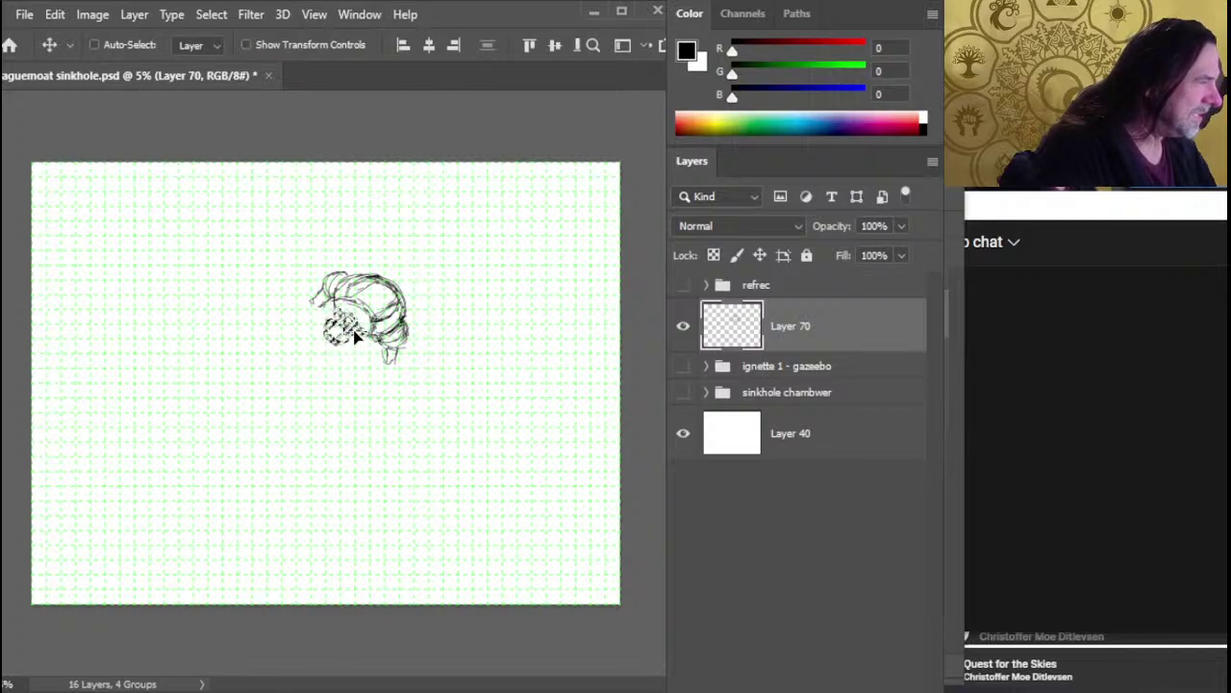
pyautogui.hotkey('ctrl', 'd')
pyautogui.press('l')
pyautogui.press('b')
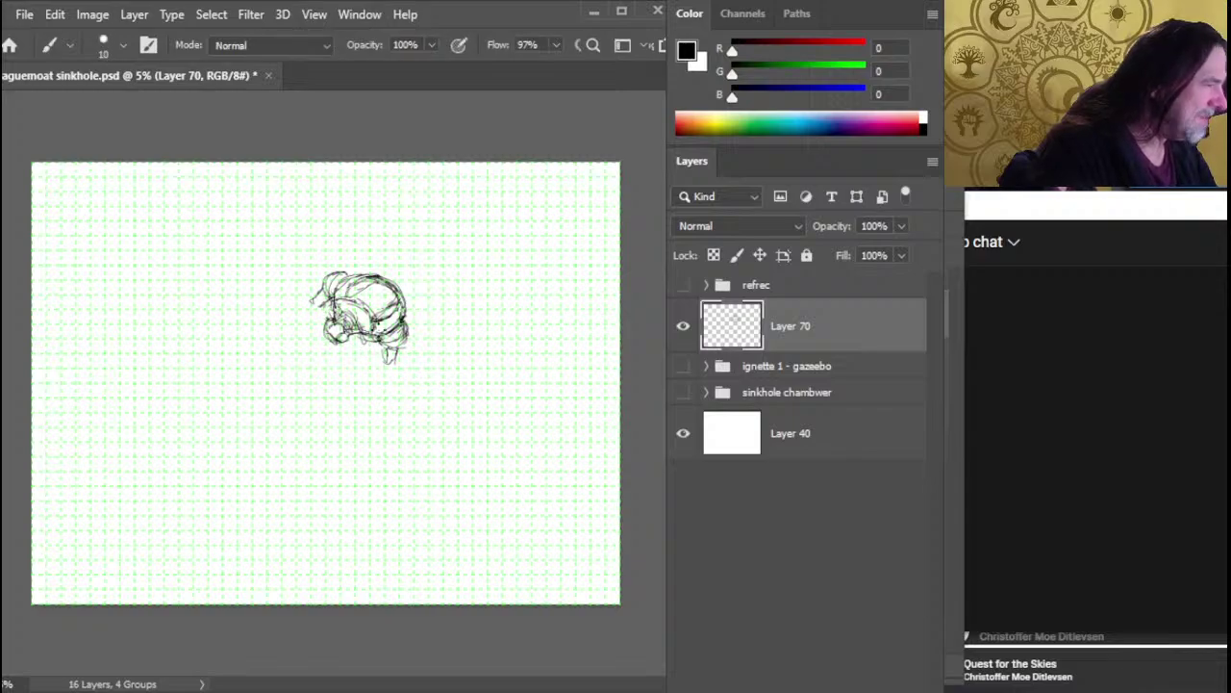
# Redraw the ring's outer right wall and clean up its lower edge between the two lower lobes
pyautogui.moveTo(408, 322)
pyautogui.mouseDown()
pyautogui.moveTo(396, 285)
pyautogui.moveTo(377, 276)
pyautogui.moveTo(413, 308)
pyautogui.mouseUp()
pyautogui.press('e')
pyautogui.press('b')
pyautogui.press('e')
pyautogui.moveTo(370, 356)
pyautogui.mouseDown()
pyautogui.moveTo(373, 342)
pyautogui.moveTo(358, 346)
pyautogui.moveTo(327, 316)
pyautogui.mouseUp()
pyautogui.press('b')
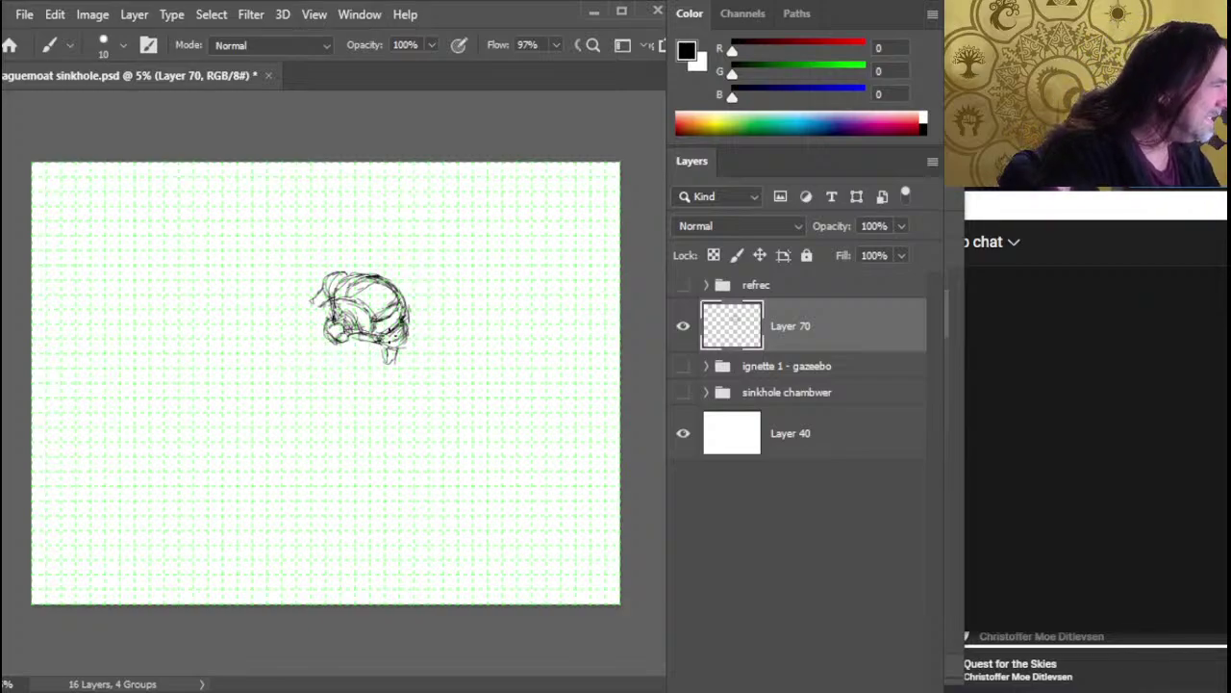
pyautogui.press('e')
pyautogui.press('b')
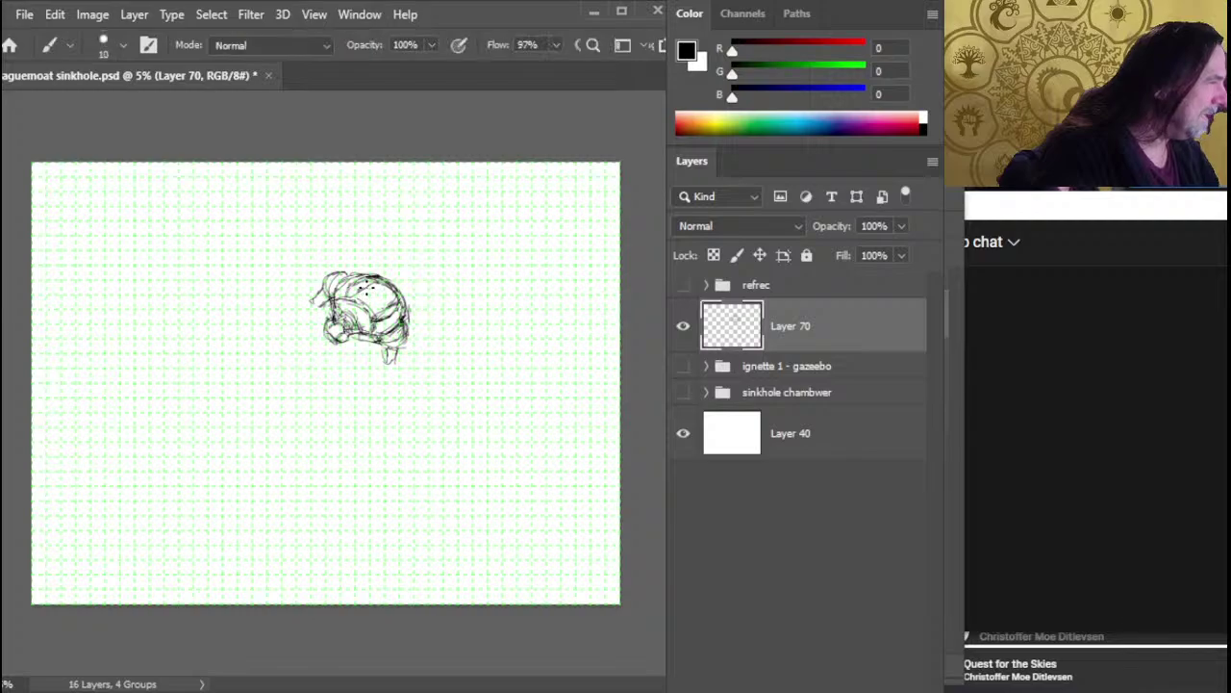
# Erase and redraw the inner rim of the ring's opening along its upper and right sides
pyautogui.press('e')
pyautogui.press('b')
pyautogui.press('e')
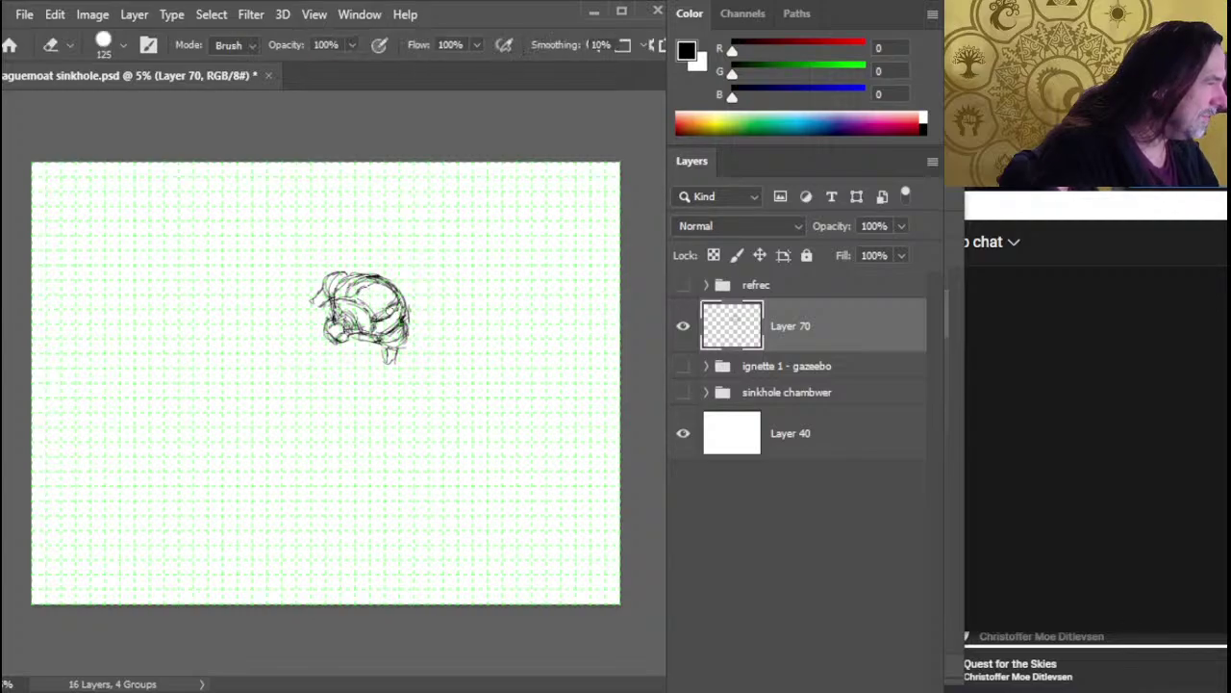
pyautogui.press('b')
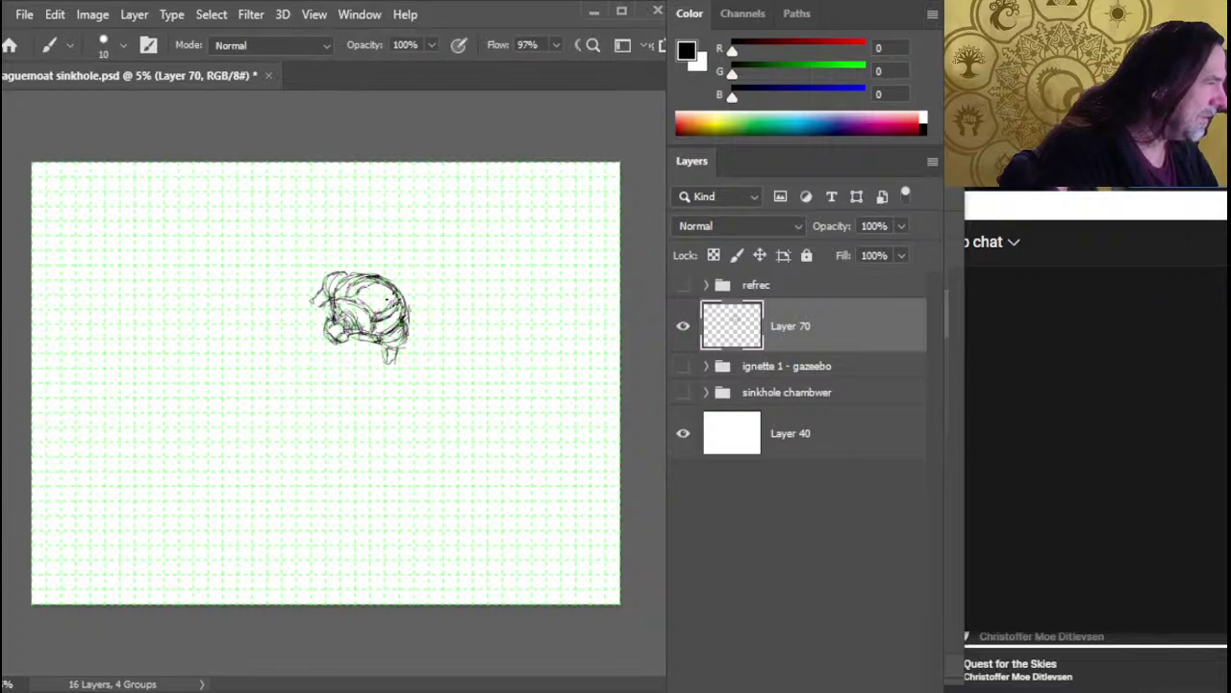
pyautogui.press('e')
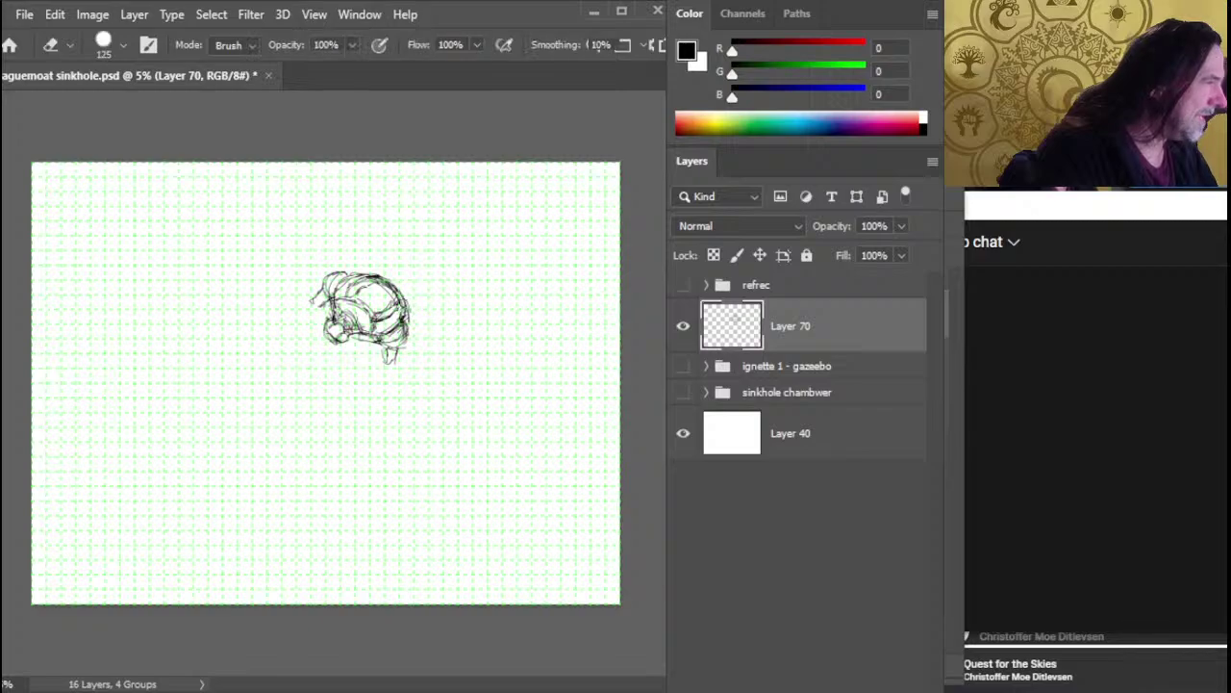
pyautogui.press('b')
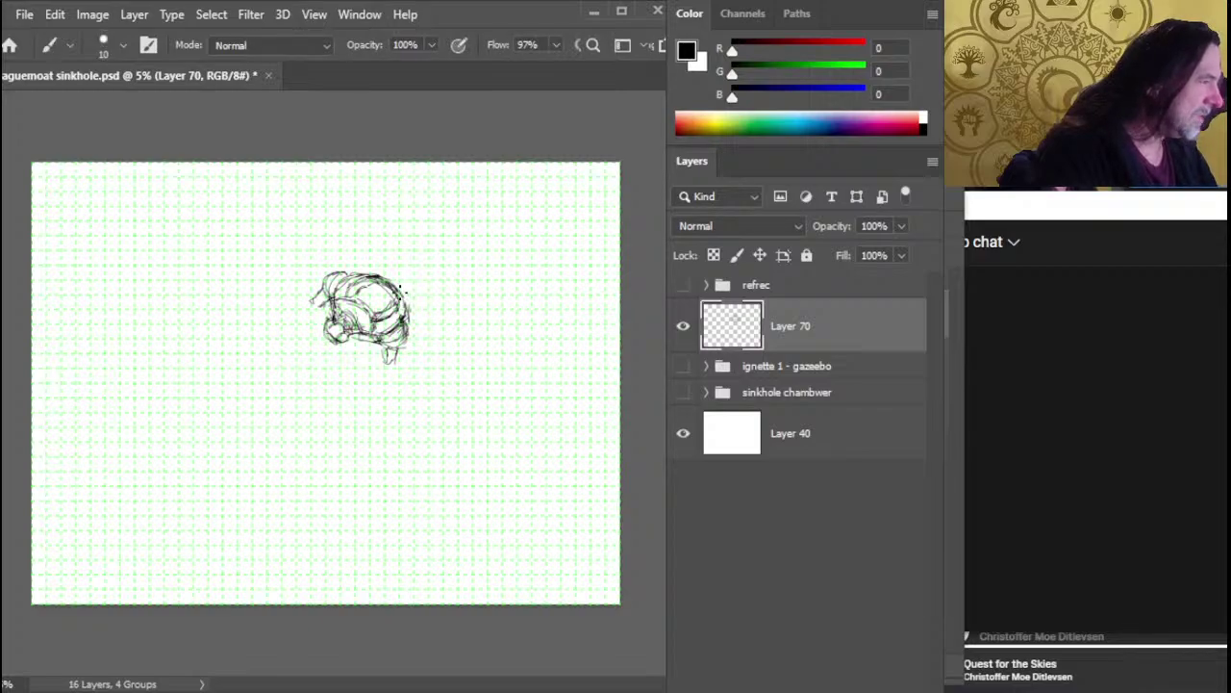
pyautogui.press('e')
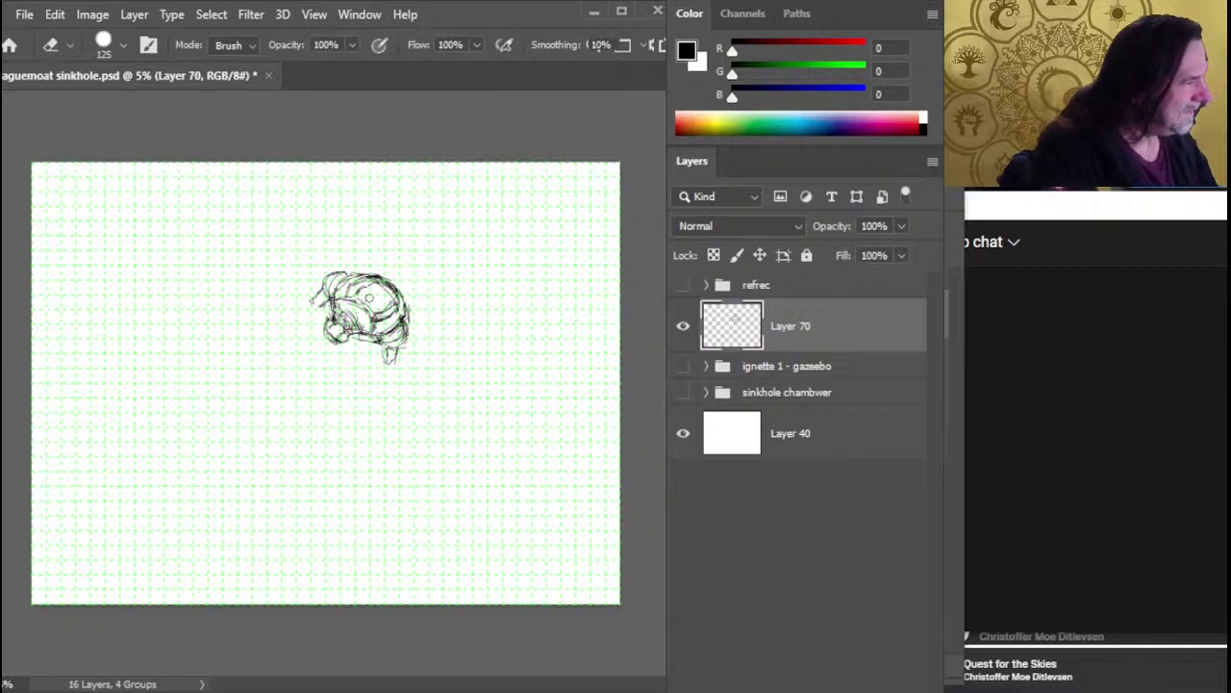
# Lasso part of the rim inside the ring's opening, shift it slightly and tidy the lines around it
pyautogui.press('l')
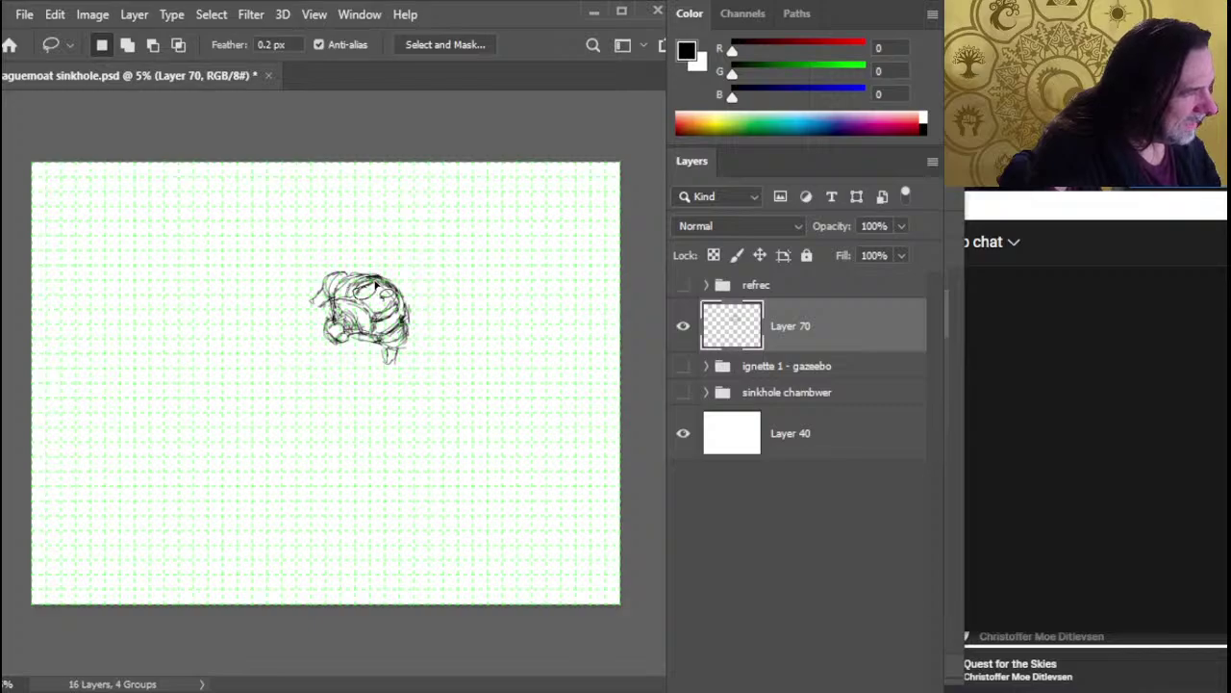
pyautogui.press('v')
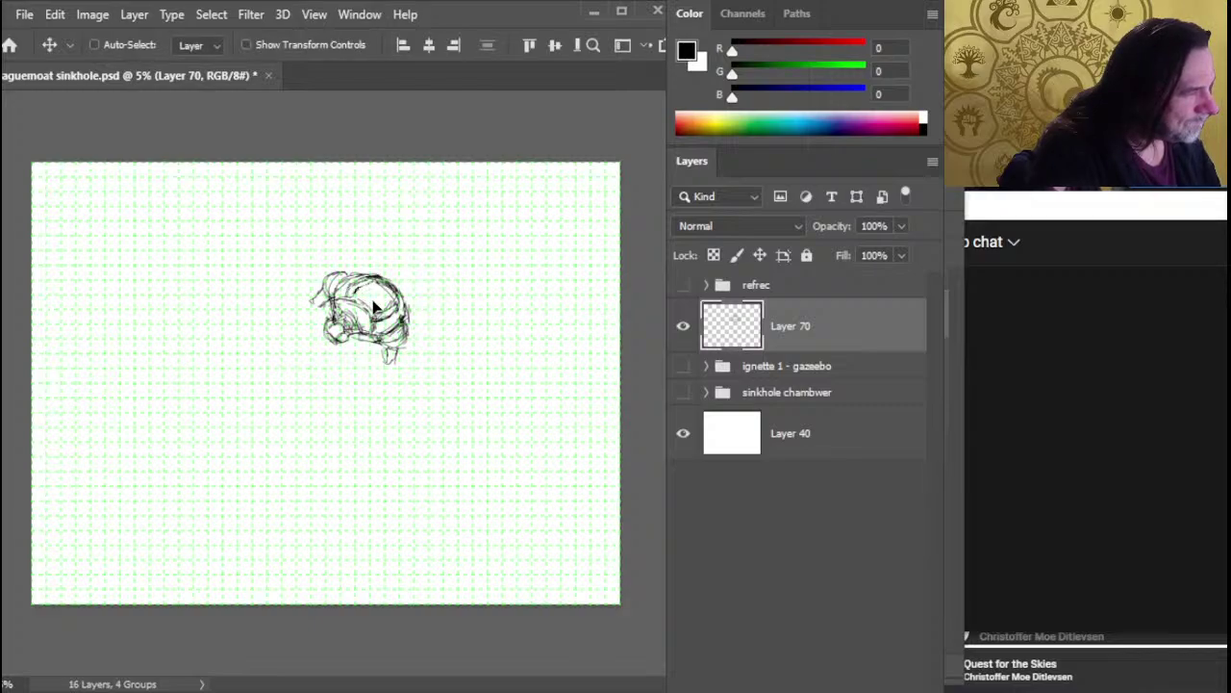
pyautogui.press('l')
pyautogui.press('e')
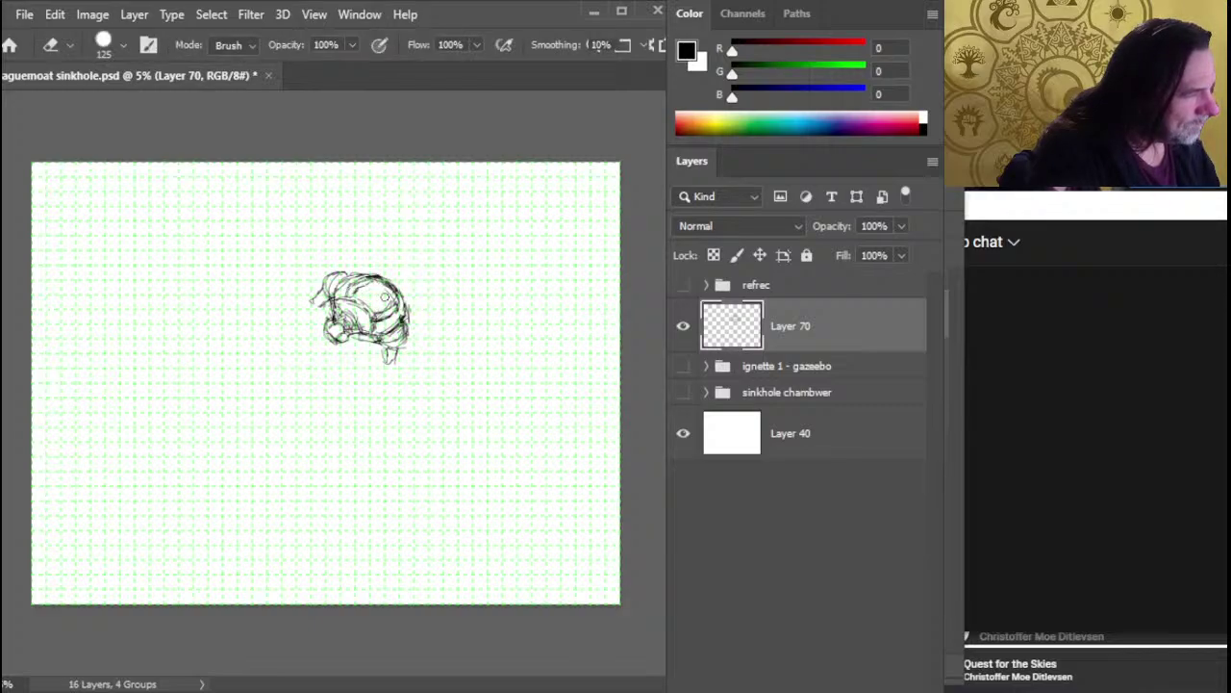
pyautogui.press('b')
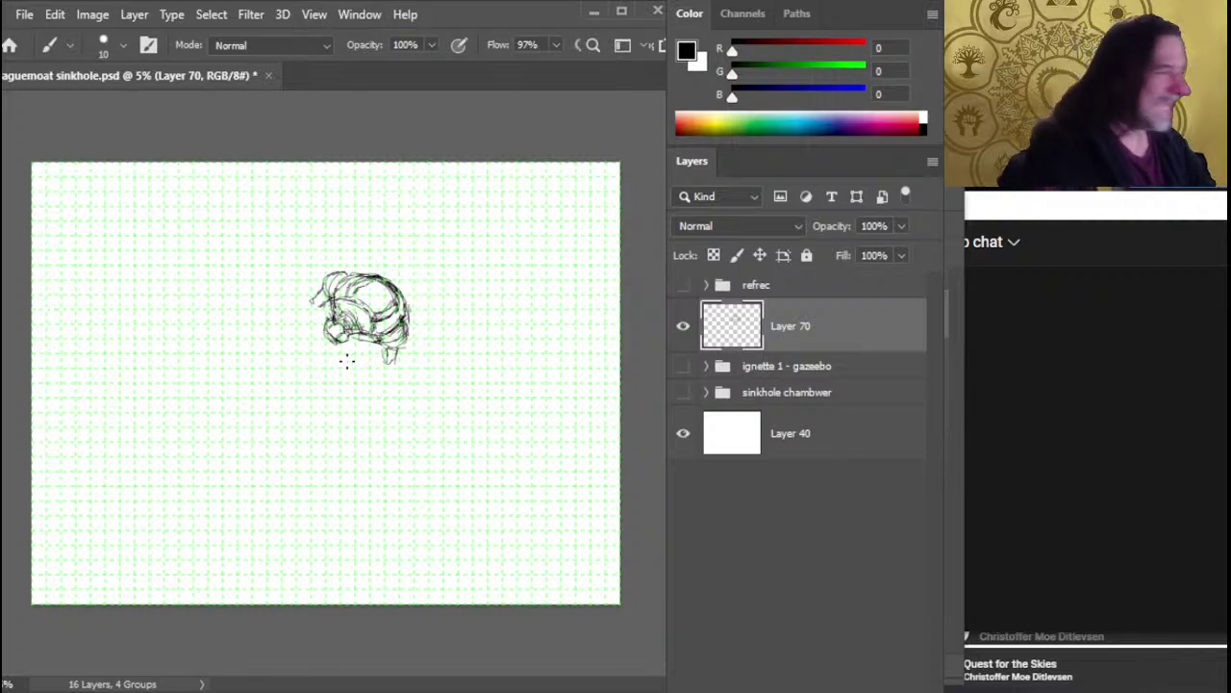
# Erase the heavy outer lines on the ring's upper-right side and redraw that wall with a cleaner outline
pyautogui.press('e')
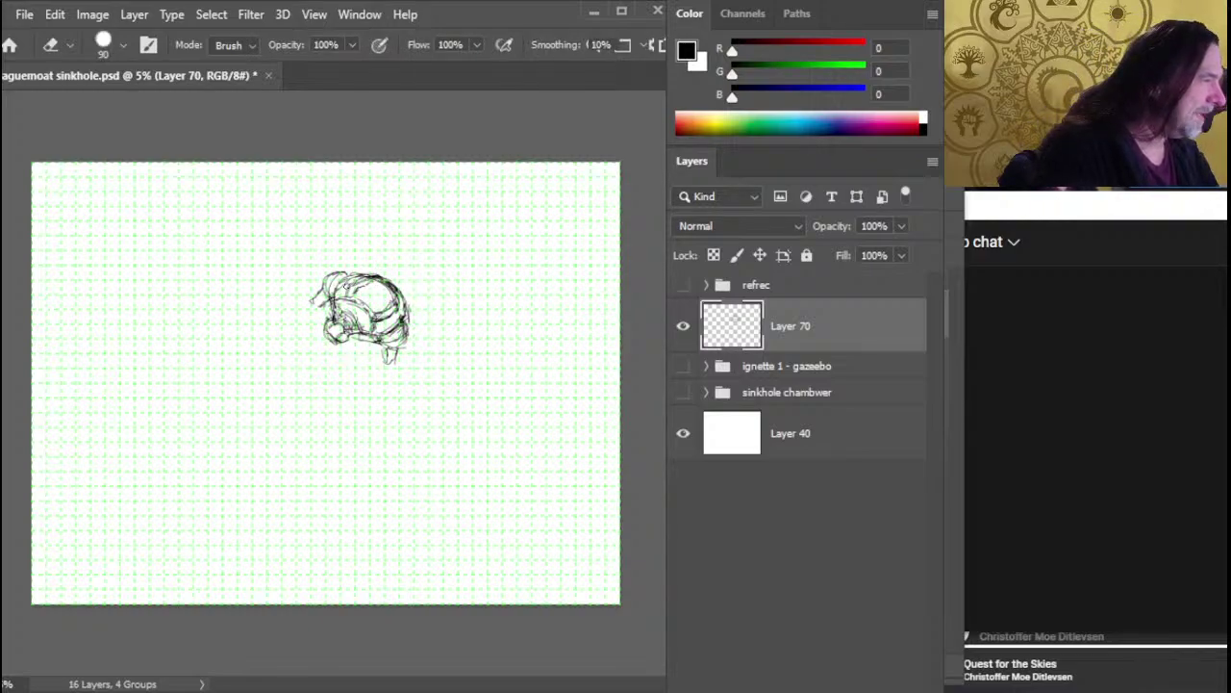
pyautogui.press('b')
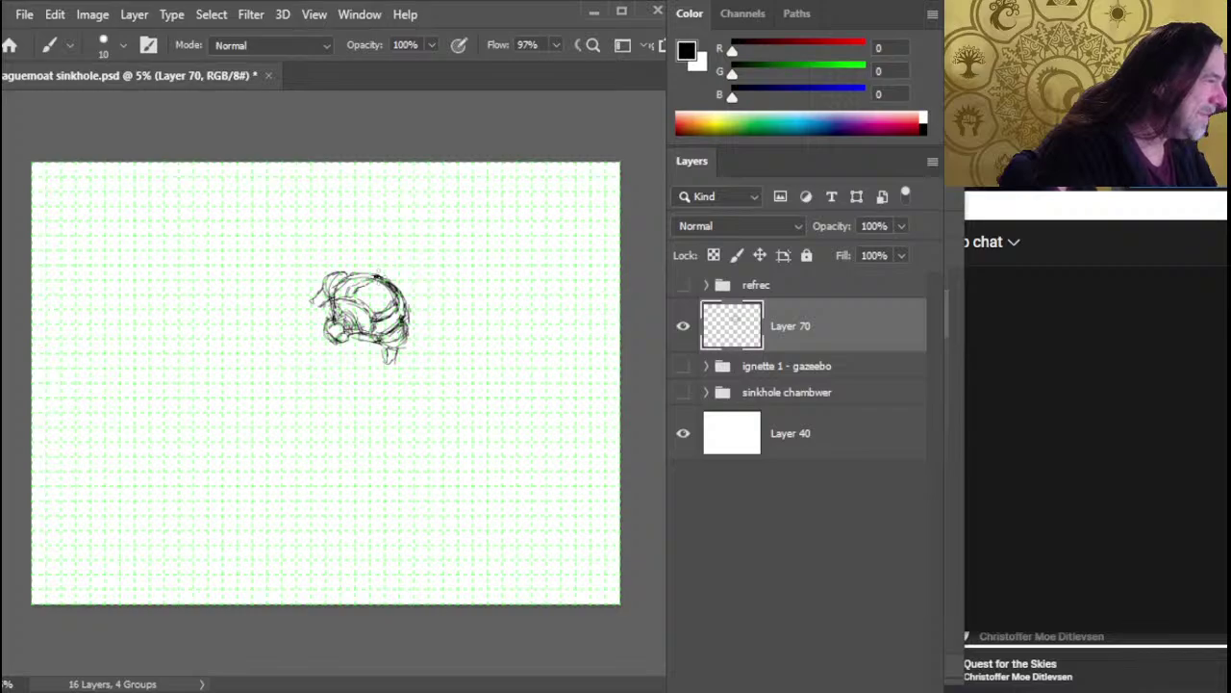
pyautogui.press('e')
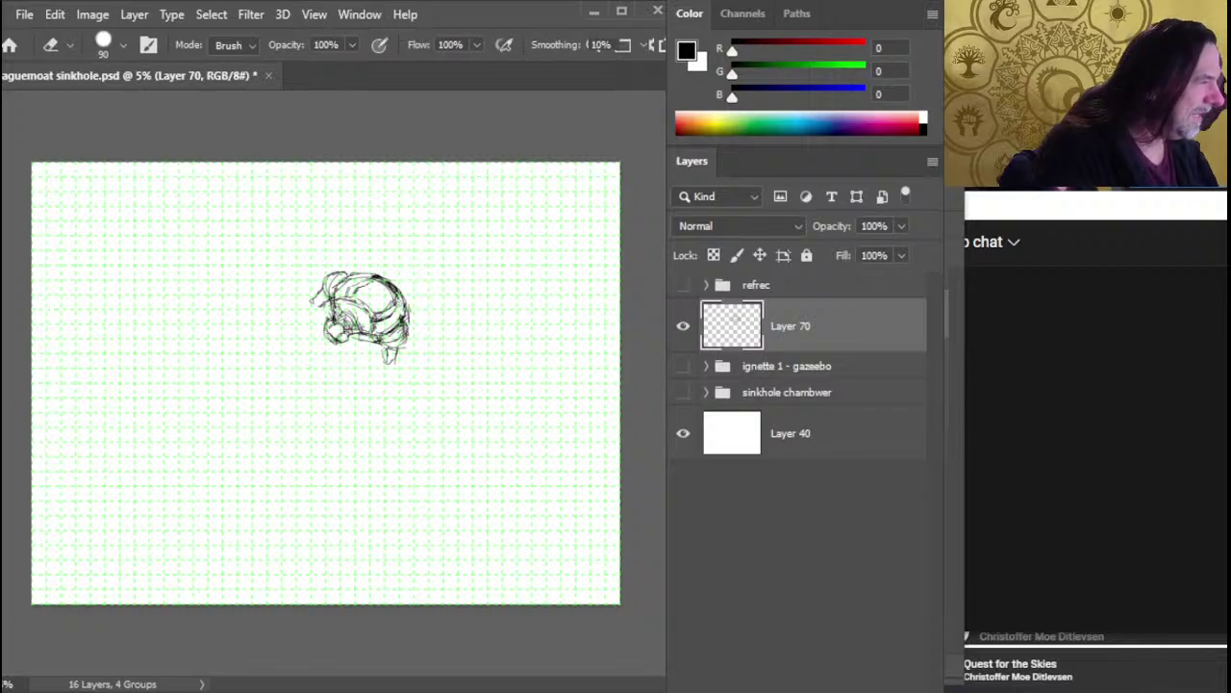
pyautogui.press('b')
pyautogui.press('e')
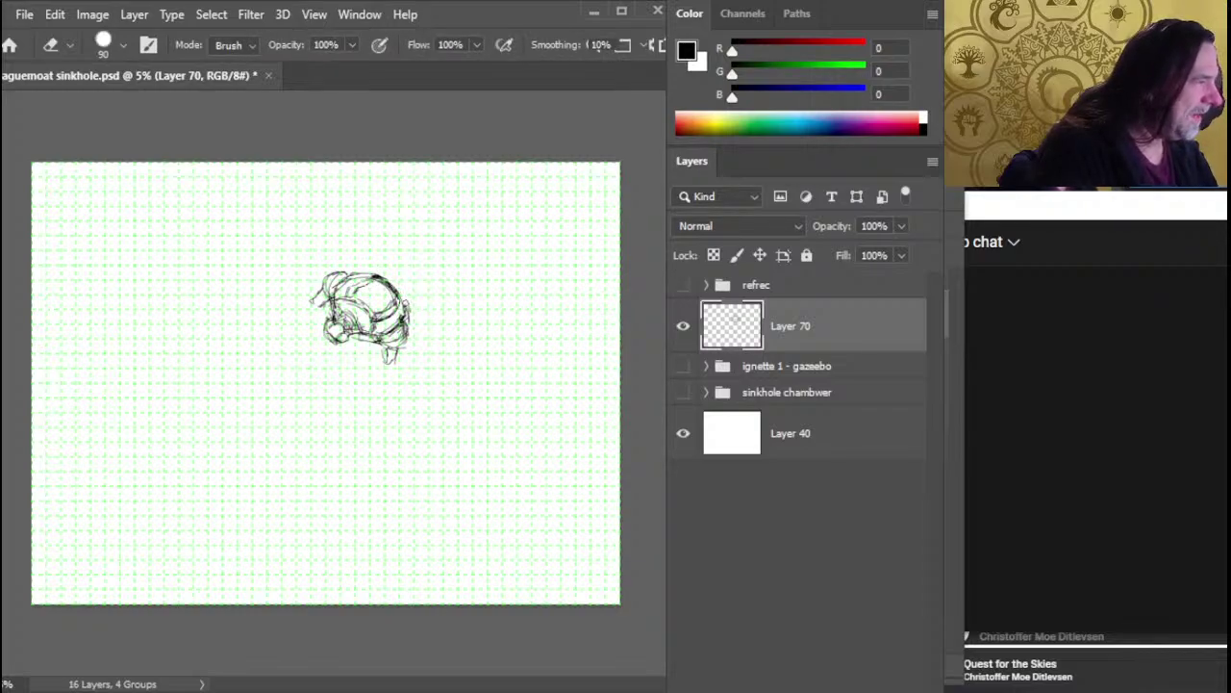
pyautogui.press('b')
pyautogui.press('e')
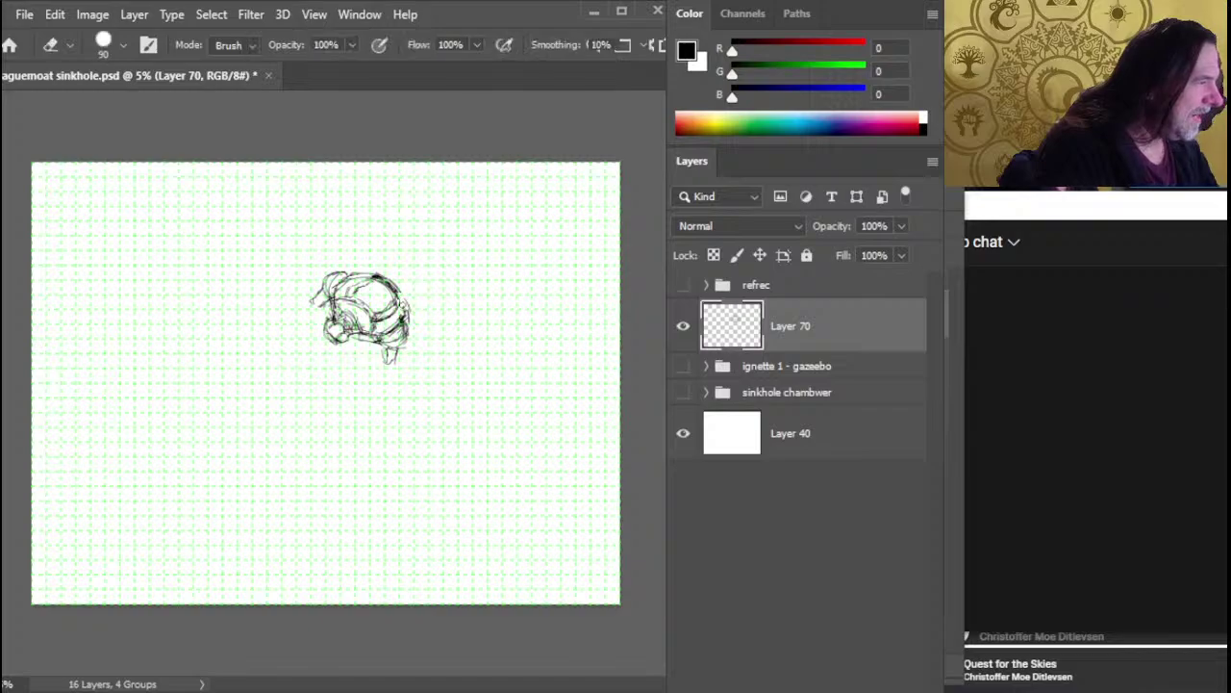
pyautogui.press('b')
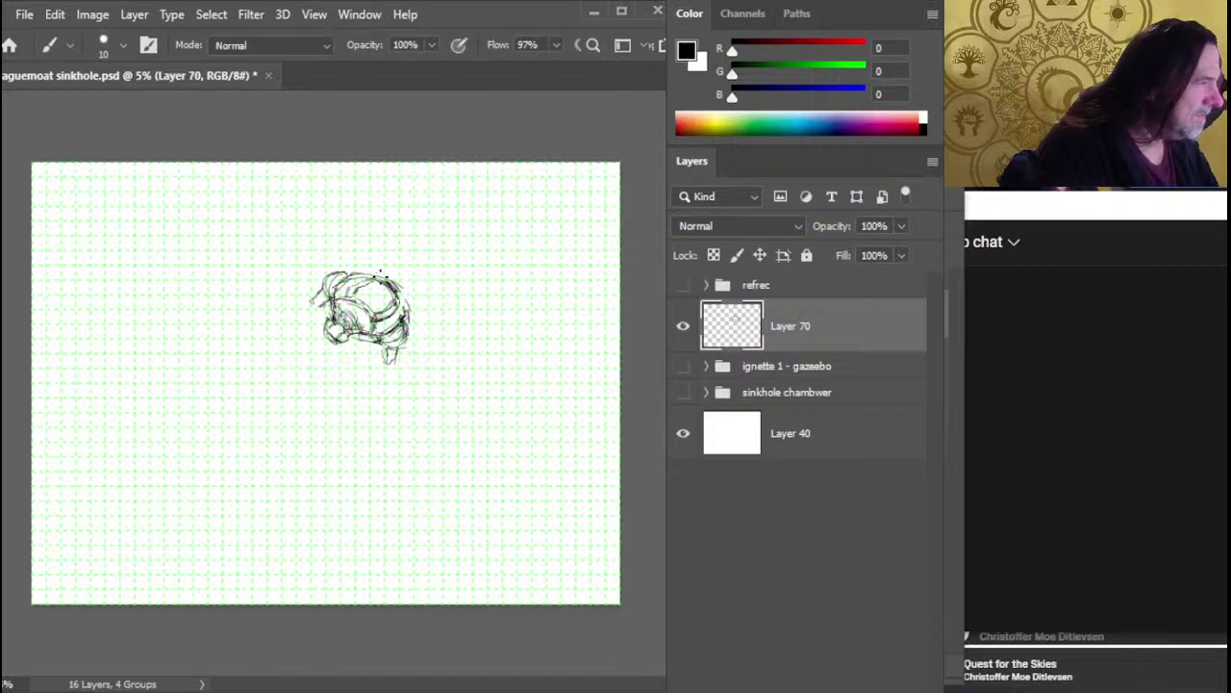
pyautogui.press('e')
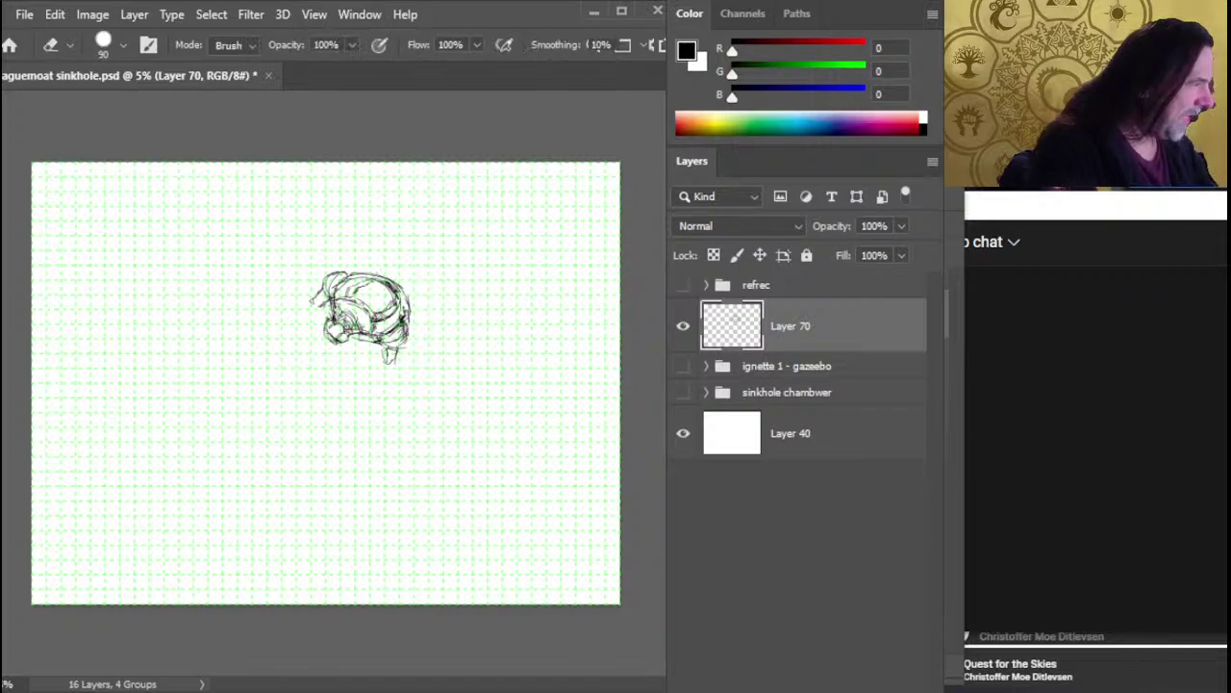
# Erase the opening's lower-right rim and redraw the lower-right lobe as a clear rounded chamber extending into the ring
pyautogui.moveTo(381, 313); pyautogui.dragTo(387, 306)
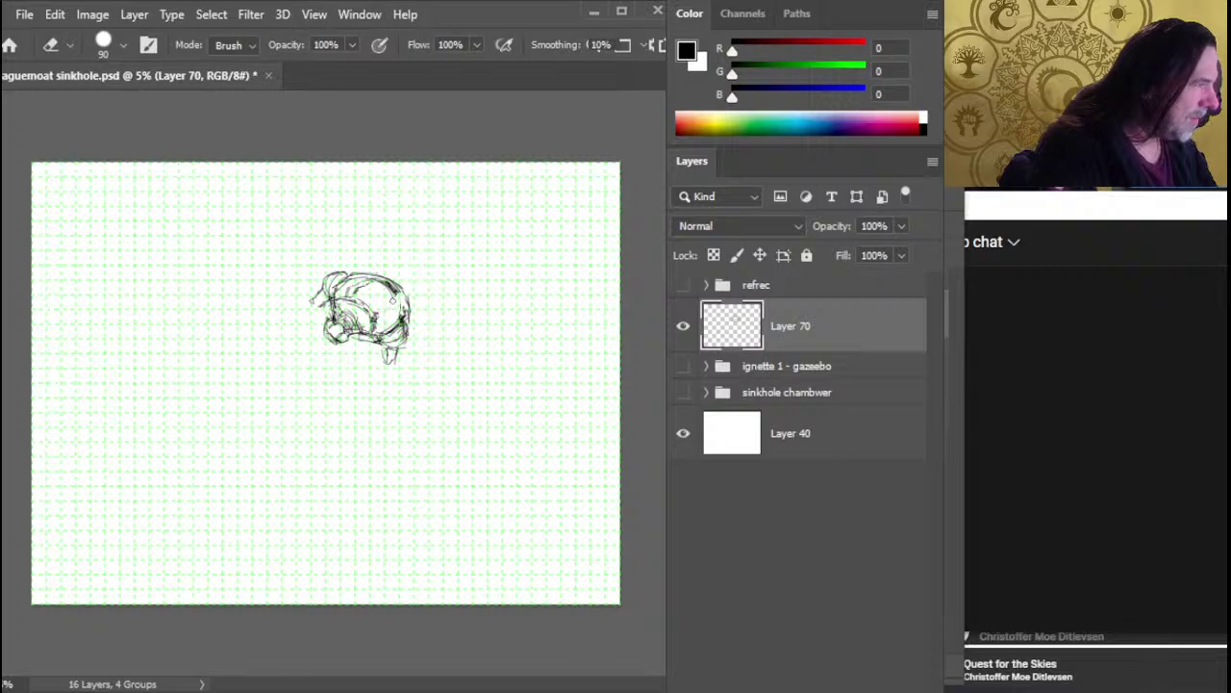
pyautogui.press('b')
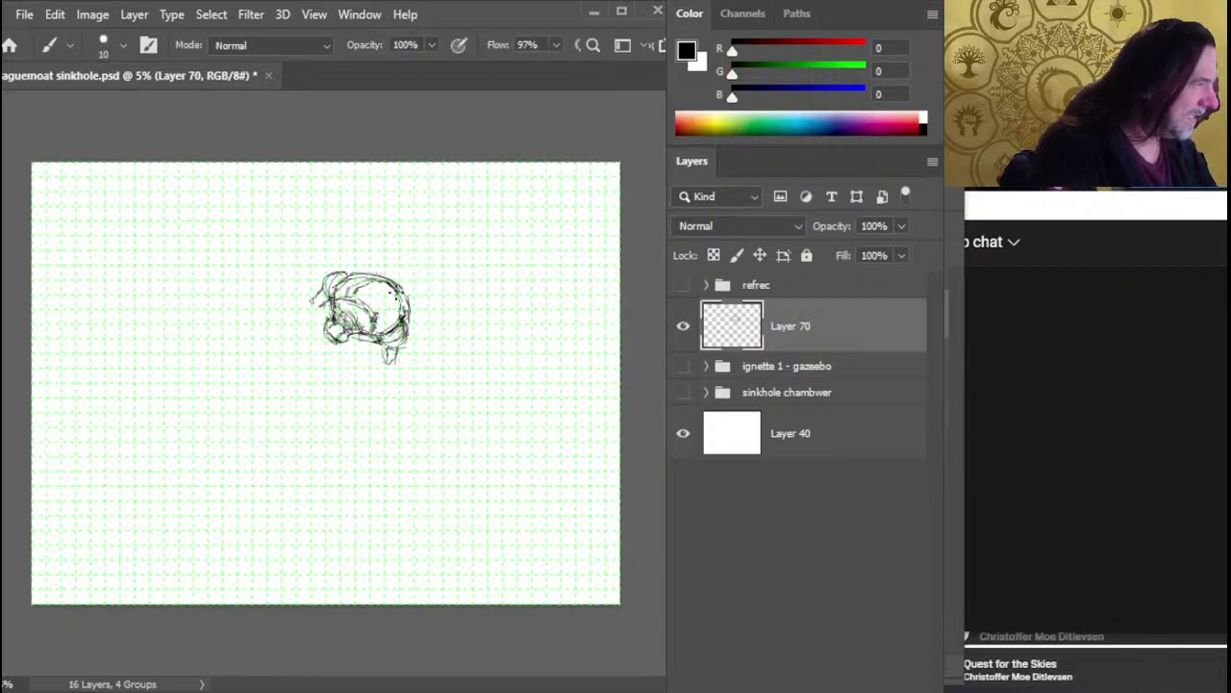
pyautogui.press('e')
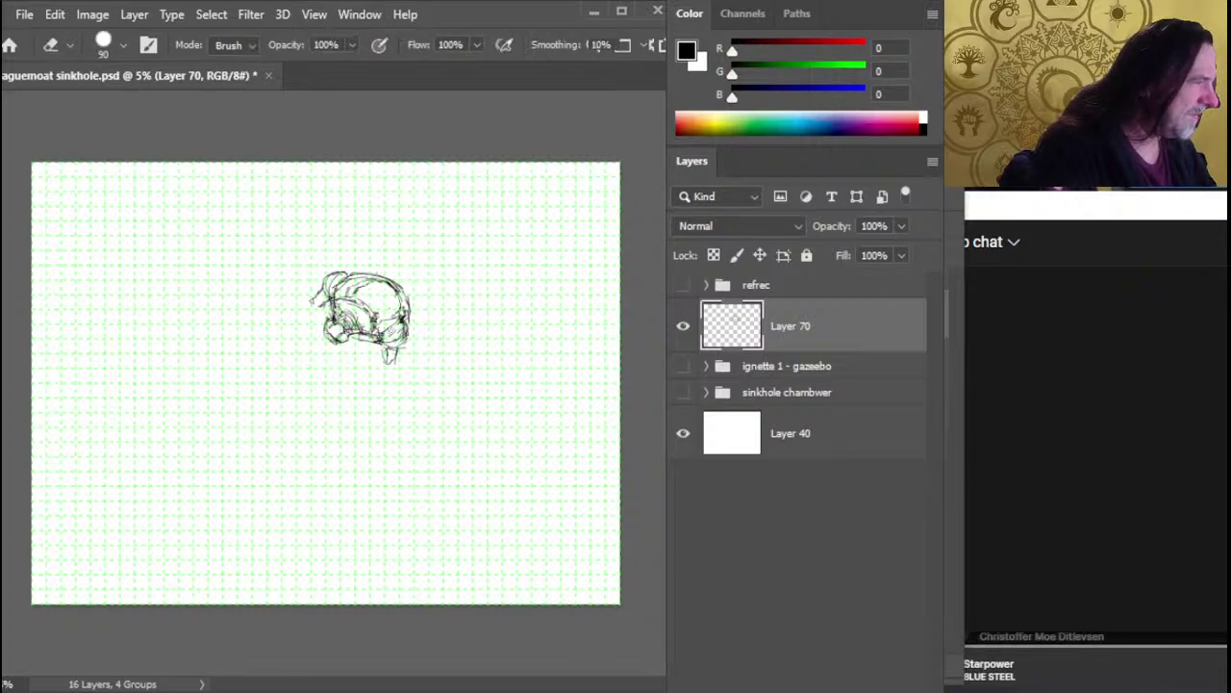
pyautogui.press('b')
pyautogui.press('e')
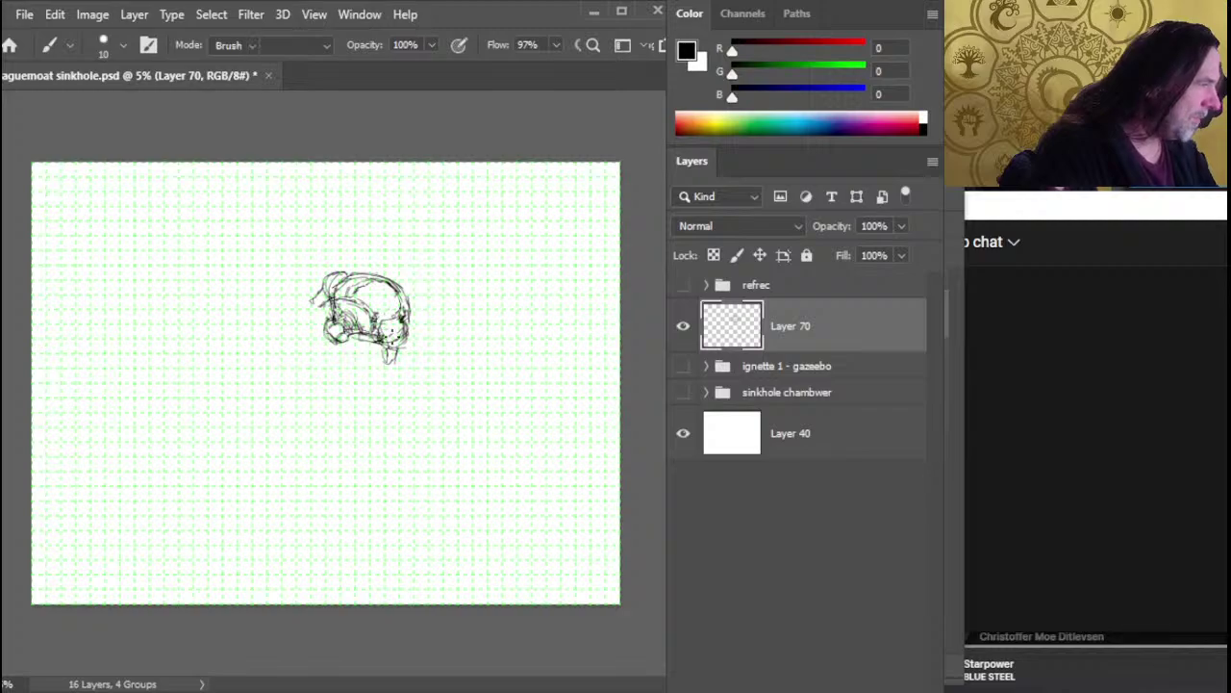
pyautogui.press('b')
pyautogui.press('e')
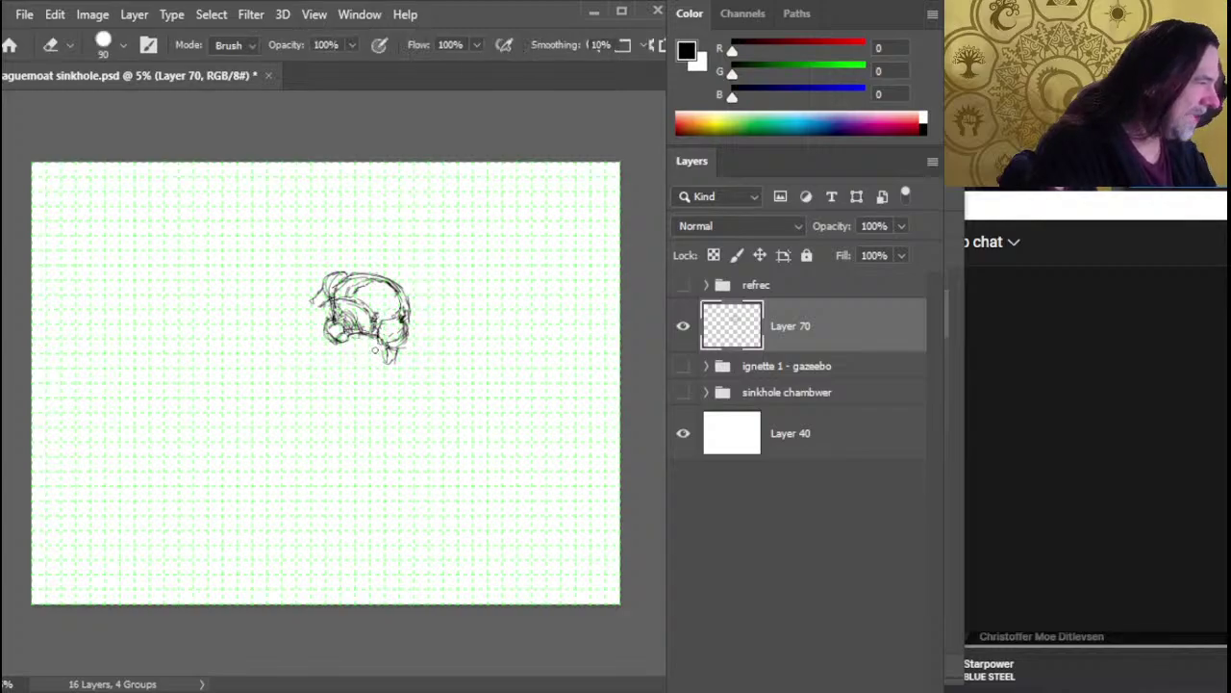
pyautogui.press('b')
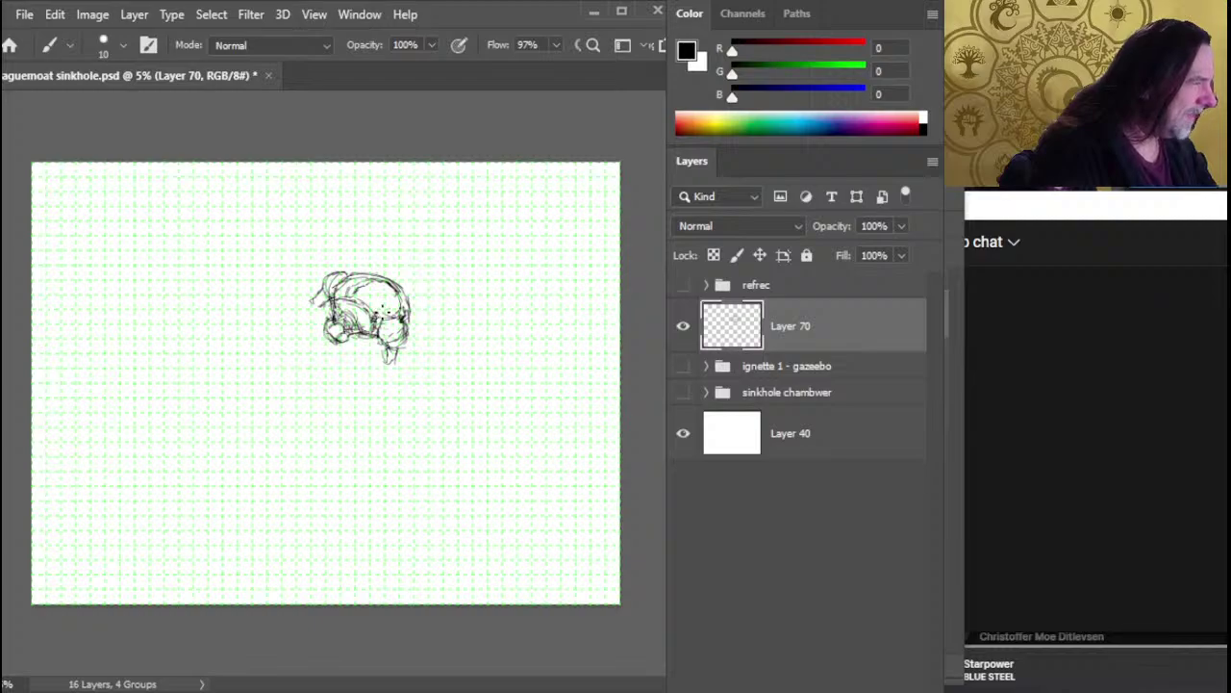
# Erase the ring's right wall above the lower-right lobe and redraw it as a short inset wall down to the lobe
pyautogui.press('e')
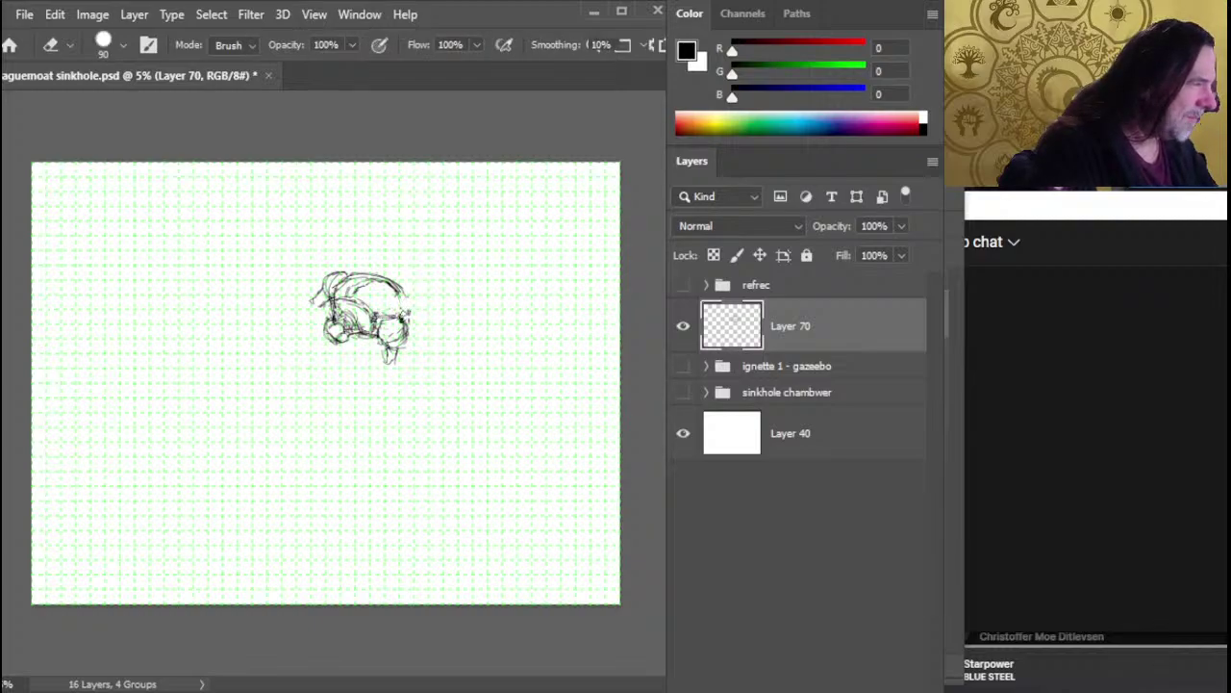
pyautogui.press('b')
pyautogui.press('e')
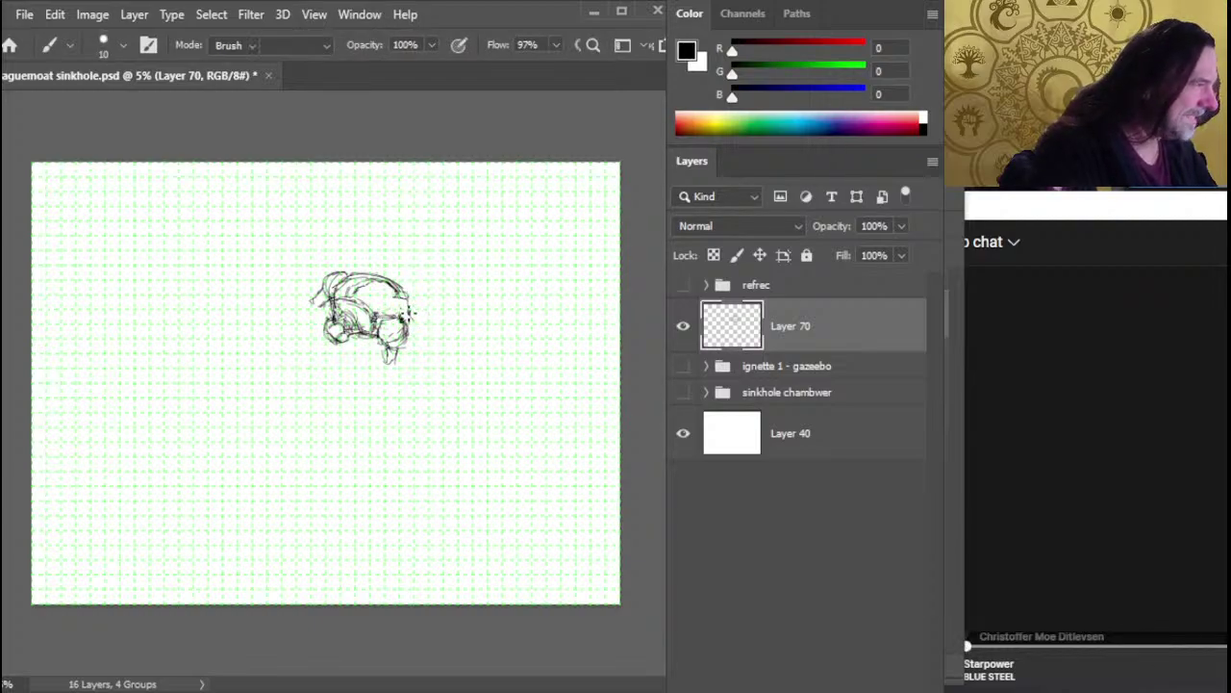
pyautogui.press('b')
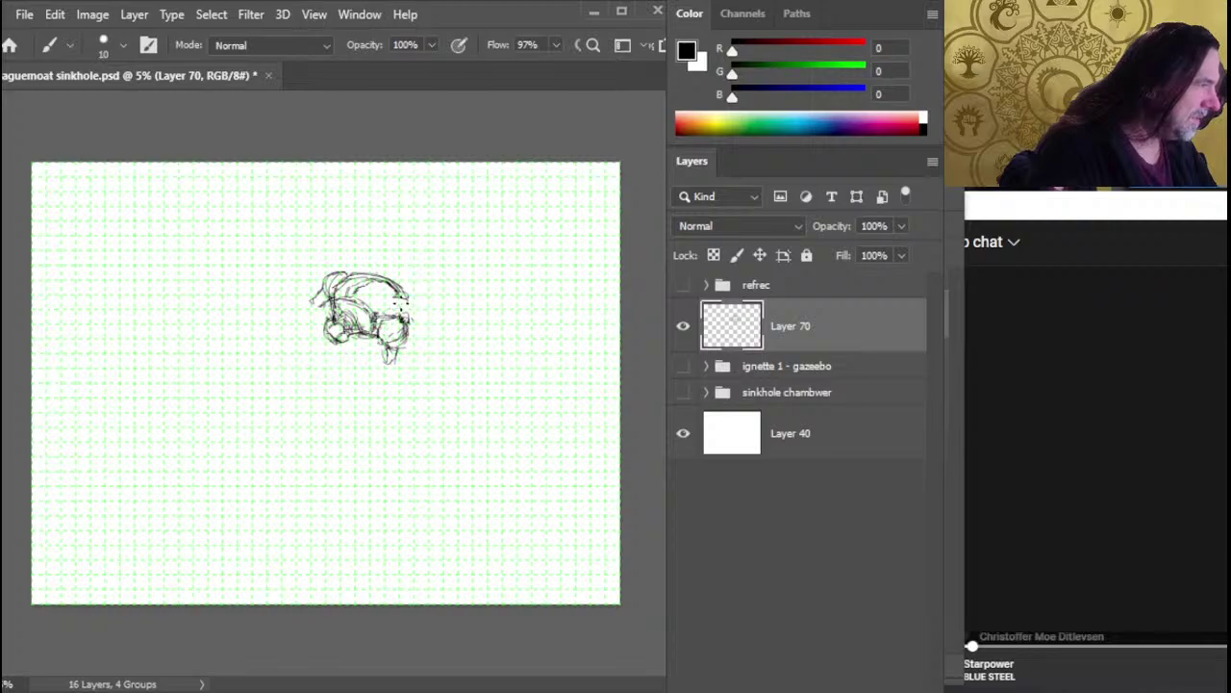
pyautogui.moveTo(399, 300); pyautogui.dragTo(406, 313)
pyautogui.press('e')
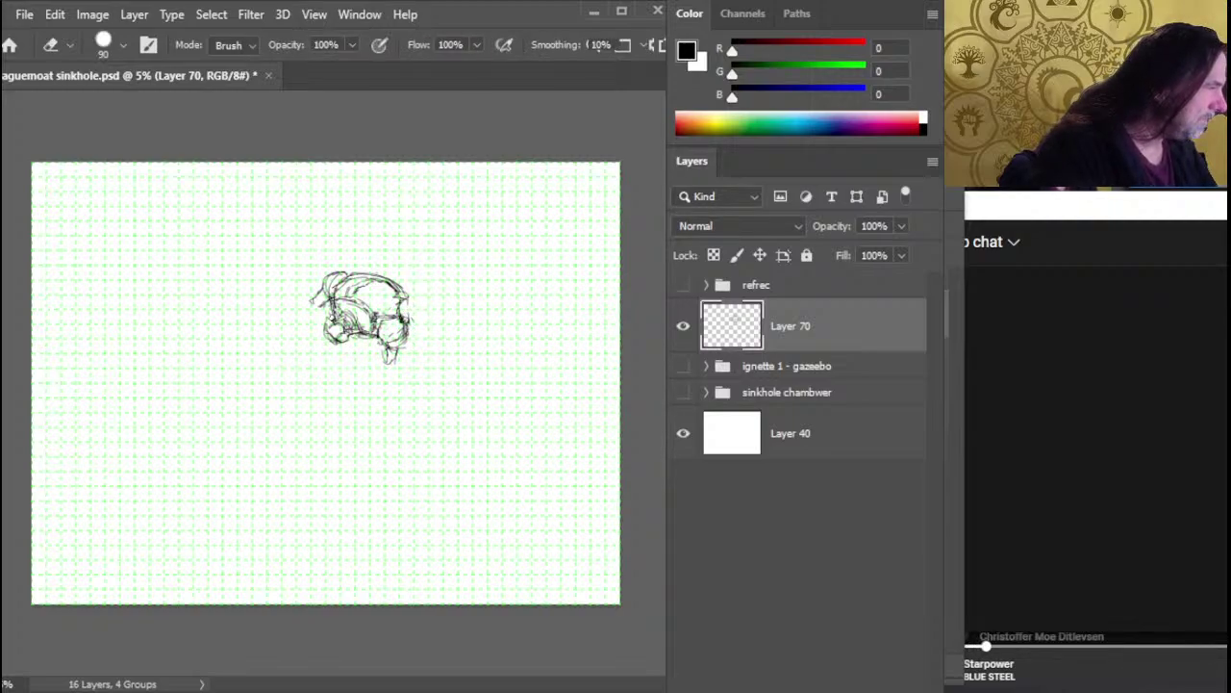
# Reinforce the lower-left lobe's outline and sketch light strokes beneath the structure between and below the two lower lobes
pyautogui.press('b')
pyautogui.moveTo(327, 320); pyautogui.dragTo(335, 319)
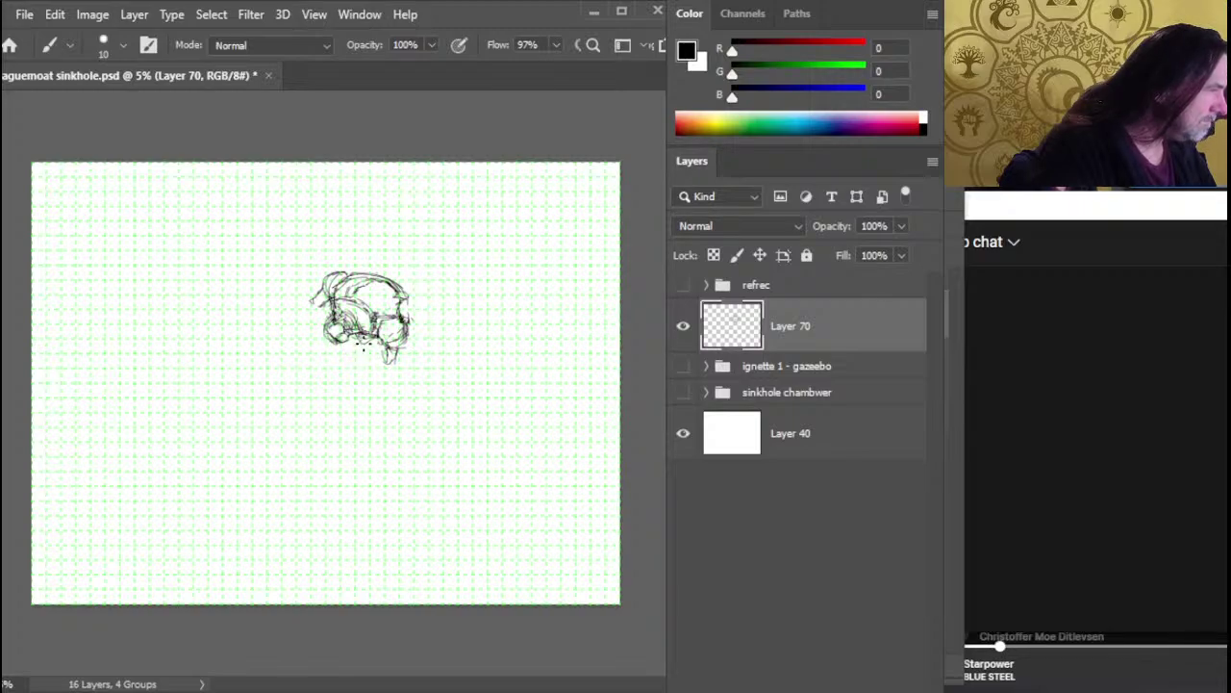
pyautogui.moveTo(364, 348)
pyautogui.mouseDown()
pyautogui.moveTo(365, 364)
pyautogui.moveTo(331, 356)
pyautogui.moveTo(342, 381)
pyautogui.moveTo(363, 351)
pyautogui.mouseUp()
pyautogui.press('e')
pyautogui.press('b')
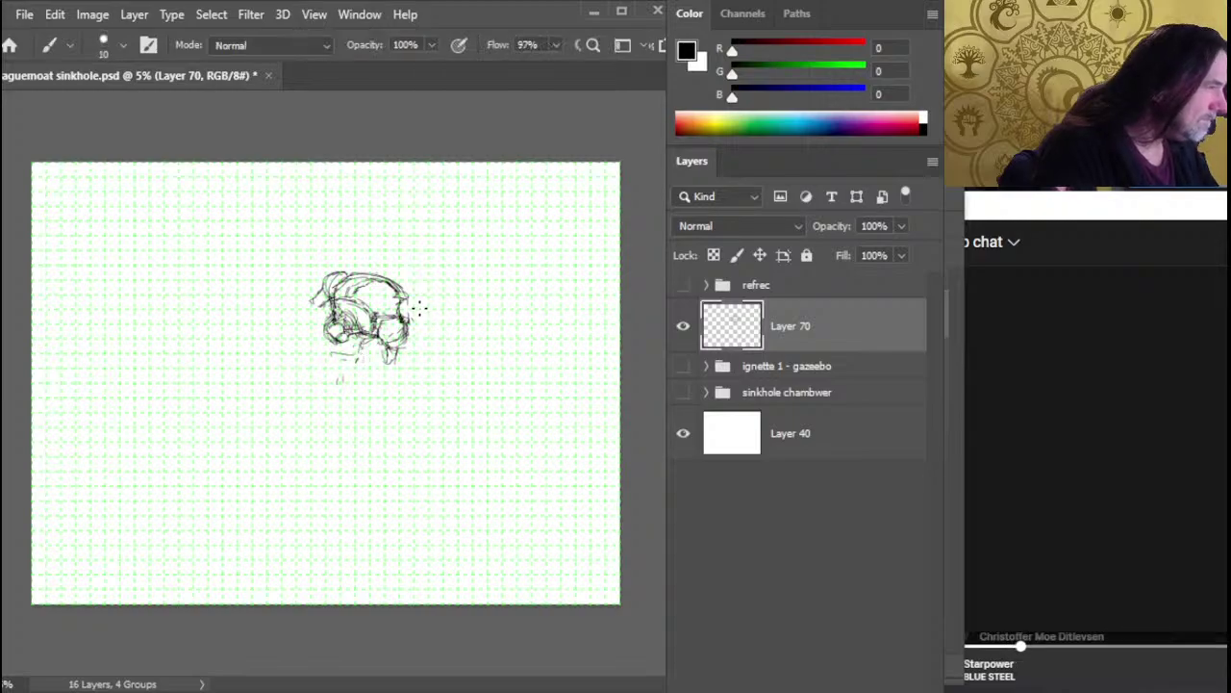
# Erase the short inset wall above the lower-right lobe and redraw the lobe's upper edge as a rounded arc
pyautogui.press('e')
pyautogui.press('b')
pyautogui.press('e')
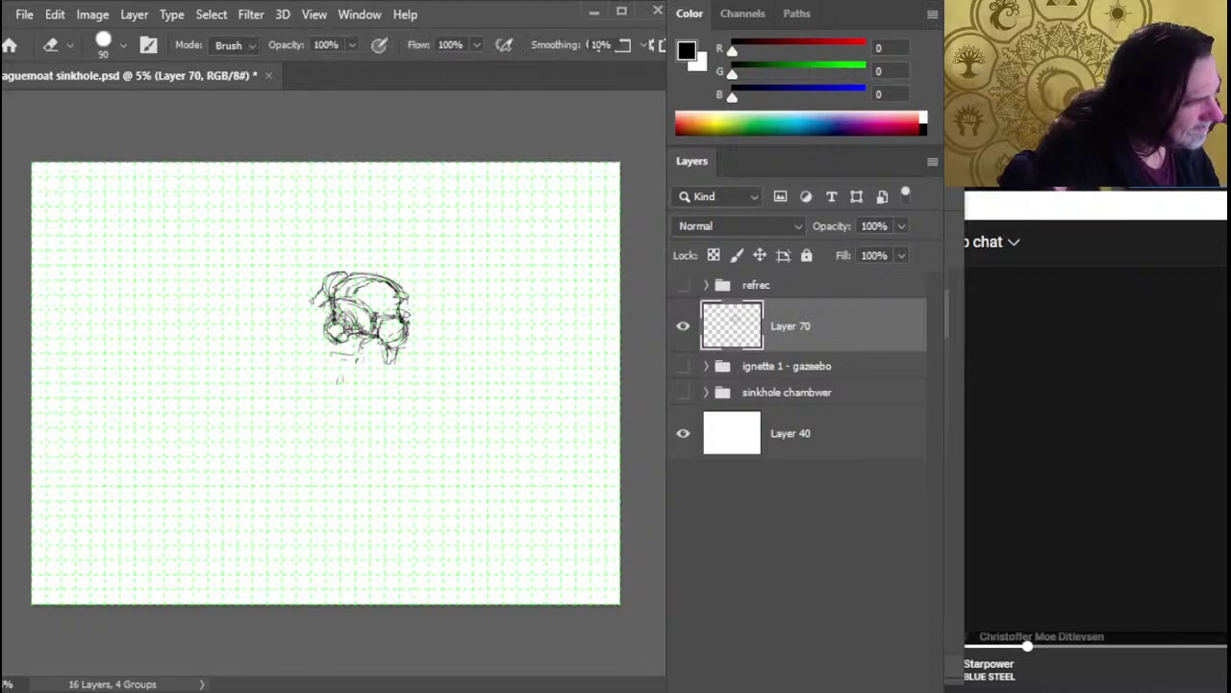
pyautogui.press('b')
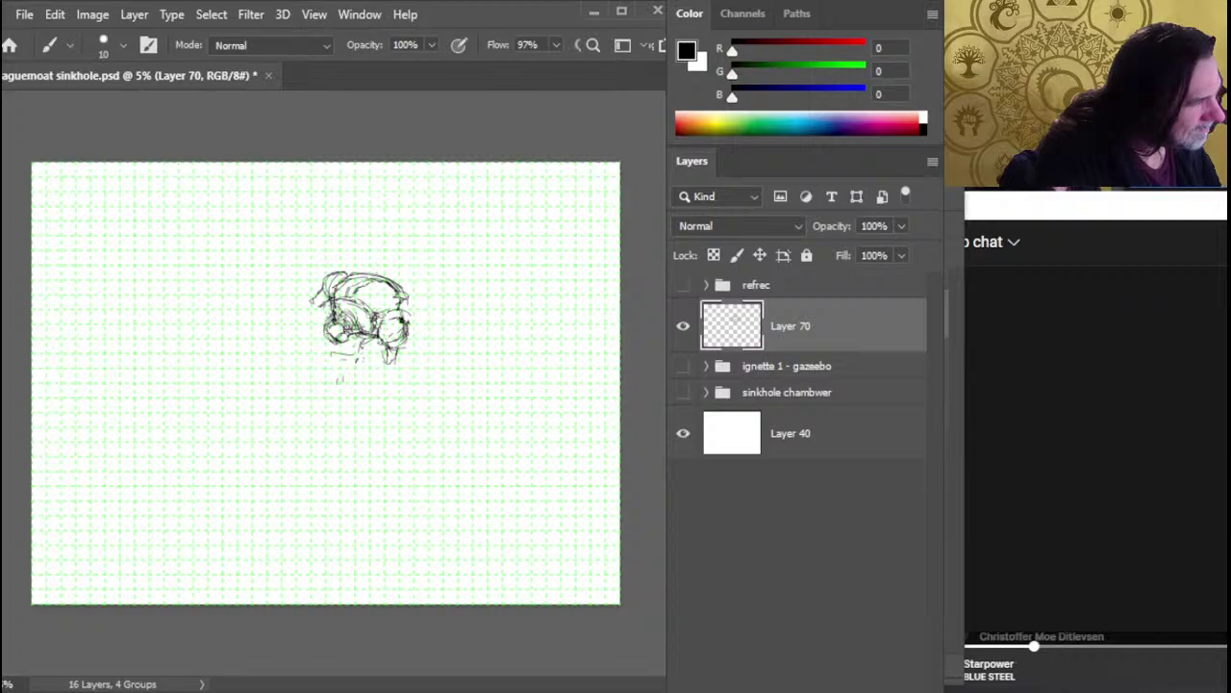
pyautogui.press('e')
pyautogui.press('b')
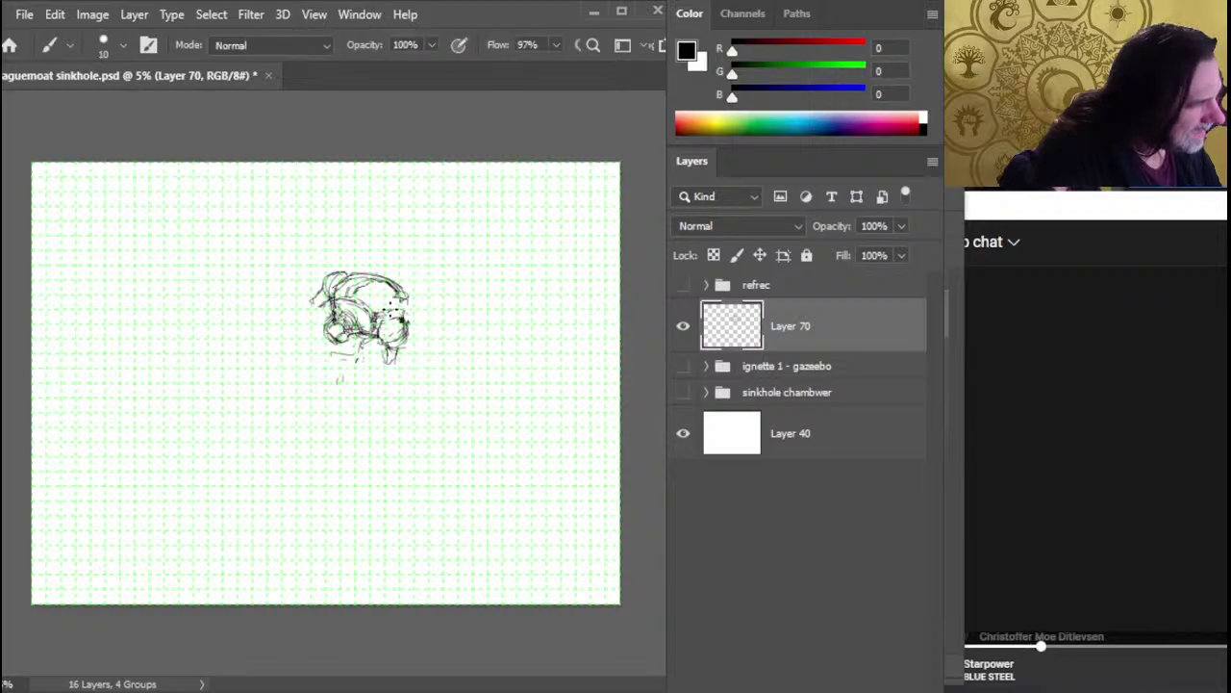
pyautogui.press('e')
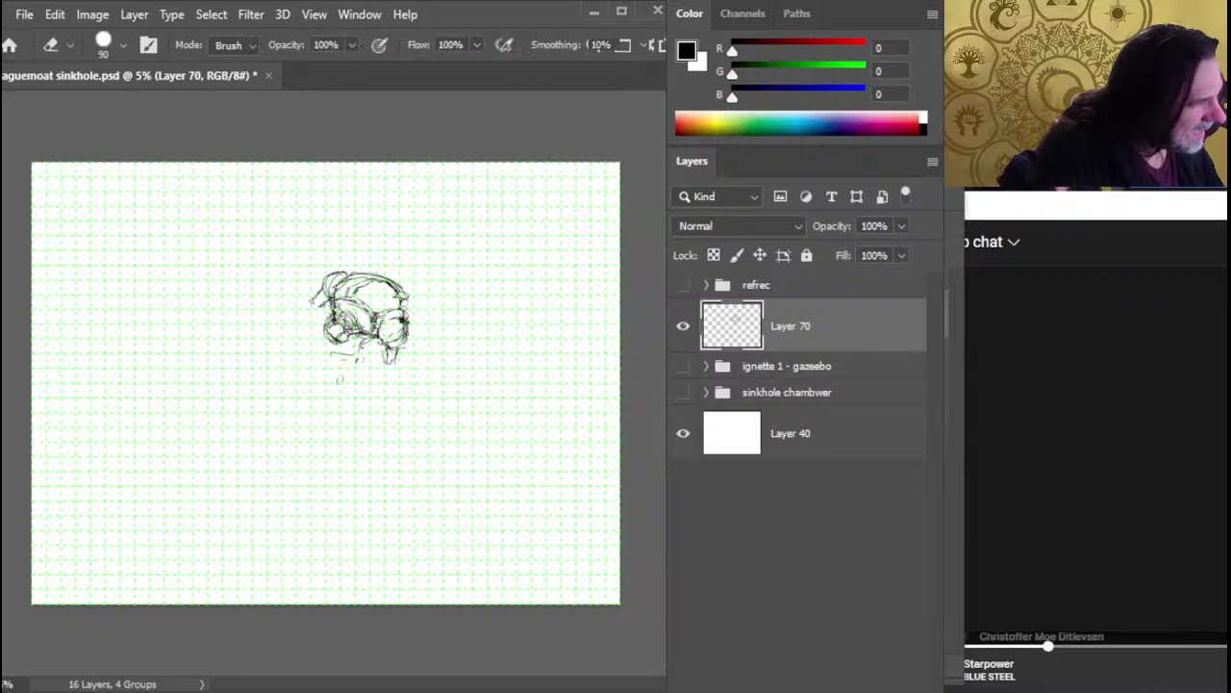
pyautogui.press('b')
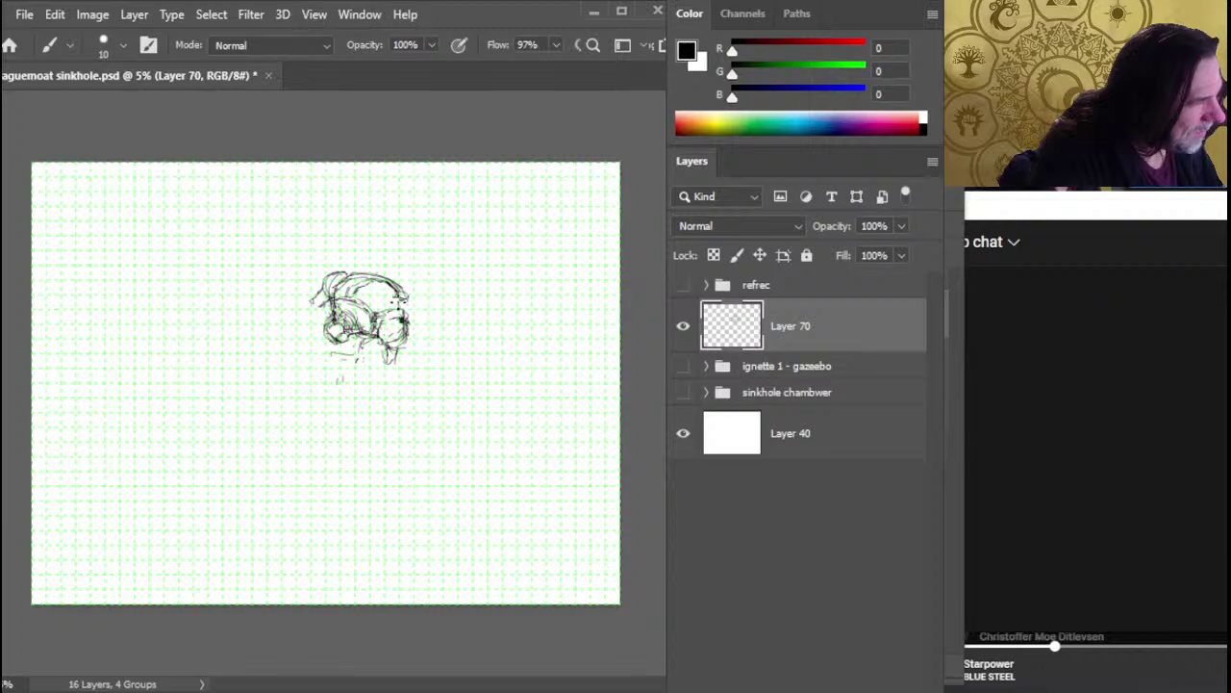
# Redraw the lower-right lobe's outline as a wider, rounder chamber bulging past the ring's right side
pyautogui.press('e')
pyautogui.press('b')
pyautogui.moveTo(395, 314)
pyautogui.mouseDown()
pyautogui.moveTo(377, 336)
pyautogui.moveTo(390, 338)
pyautogui.mouseUp()
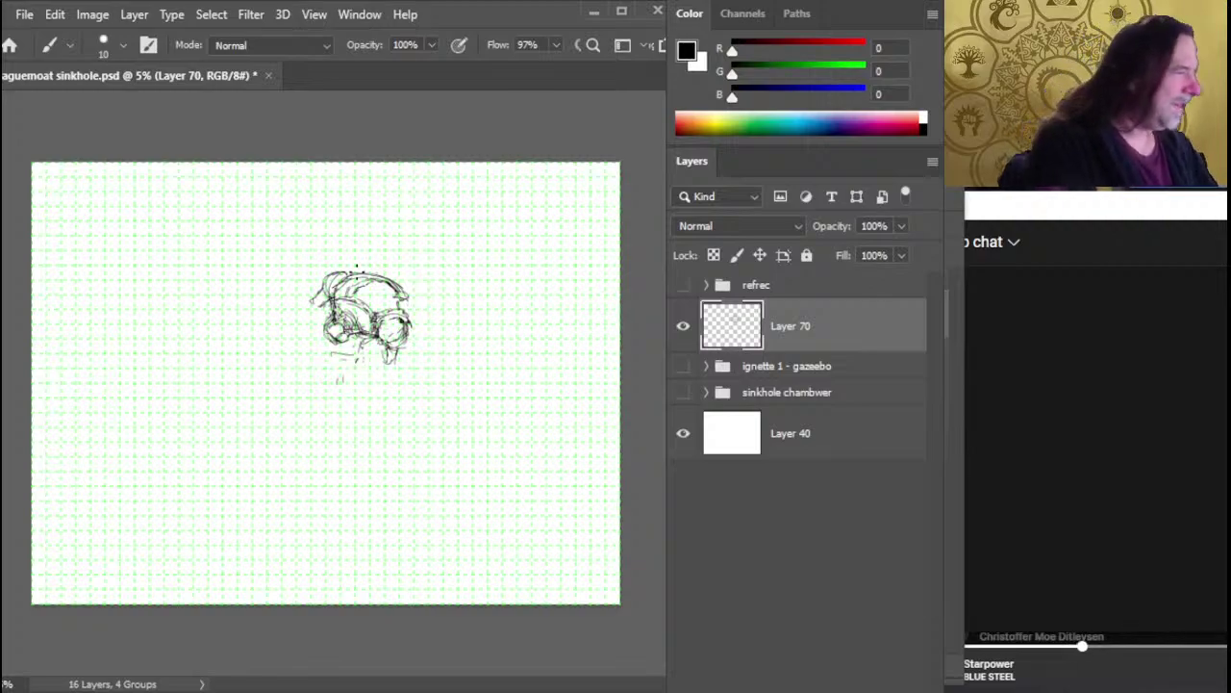
pyautogui.press('e')
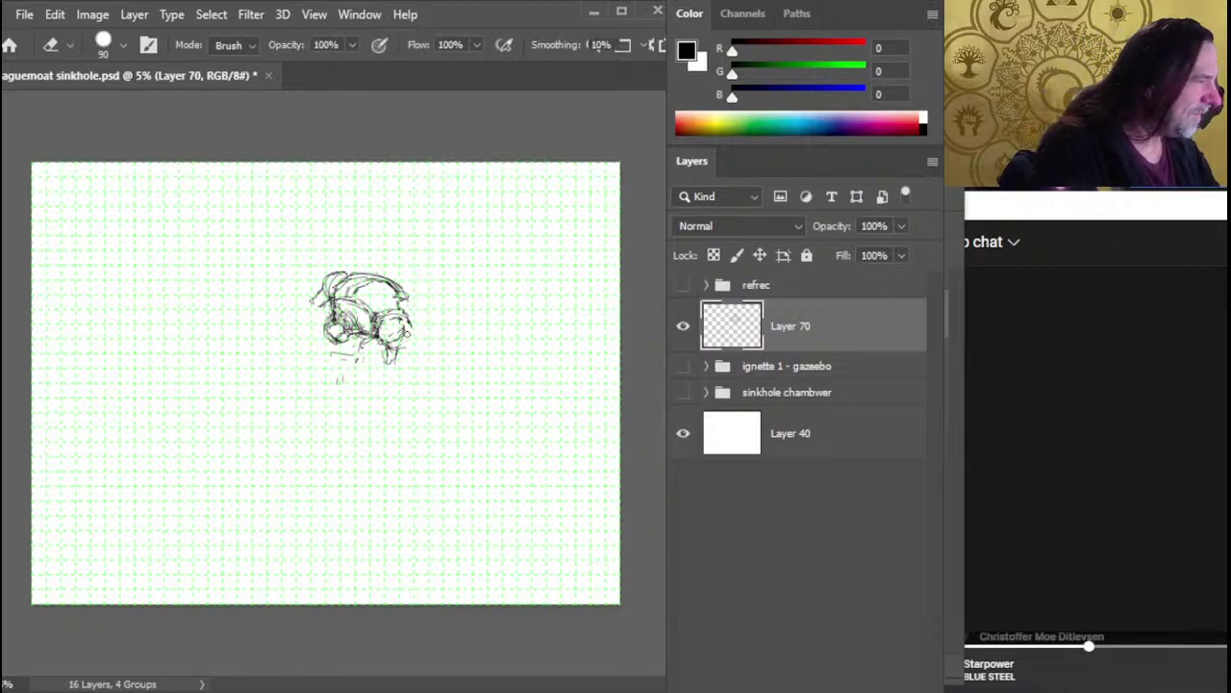
pyautogui.press('b')
pyautogui.press('e')
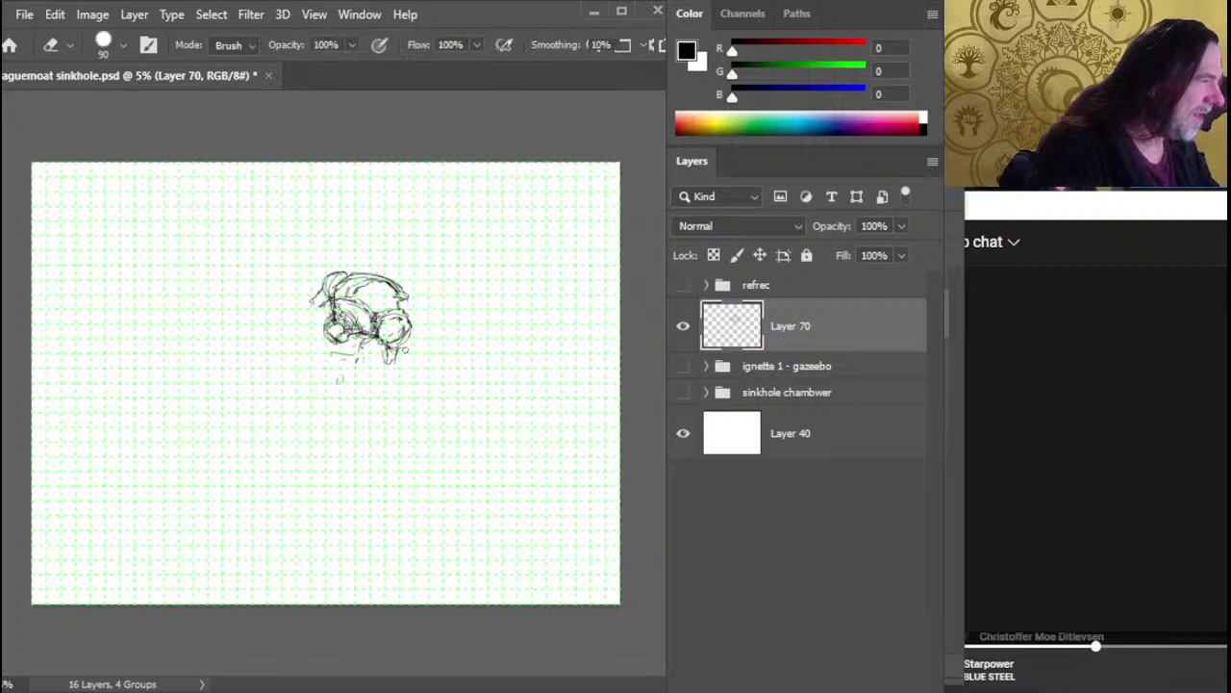
# Erase the stray lines beneath the lower-right lobe and tidy its lower edge where the support strokes begin
pyautogui.press('b')
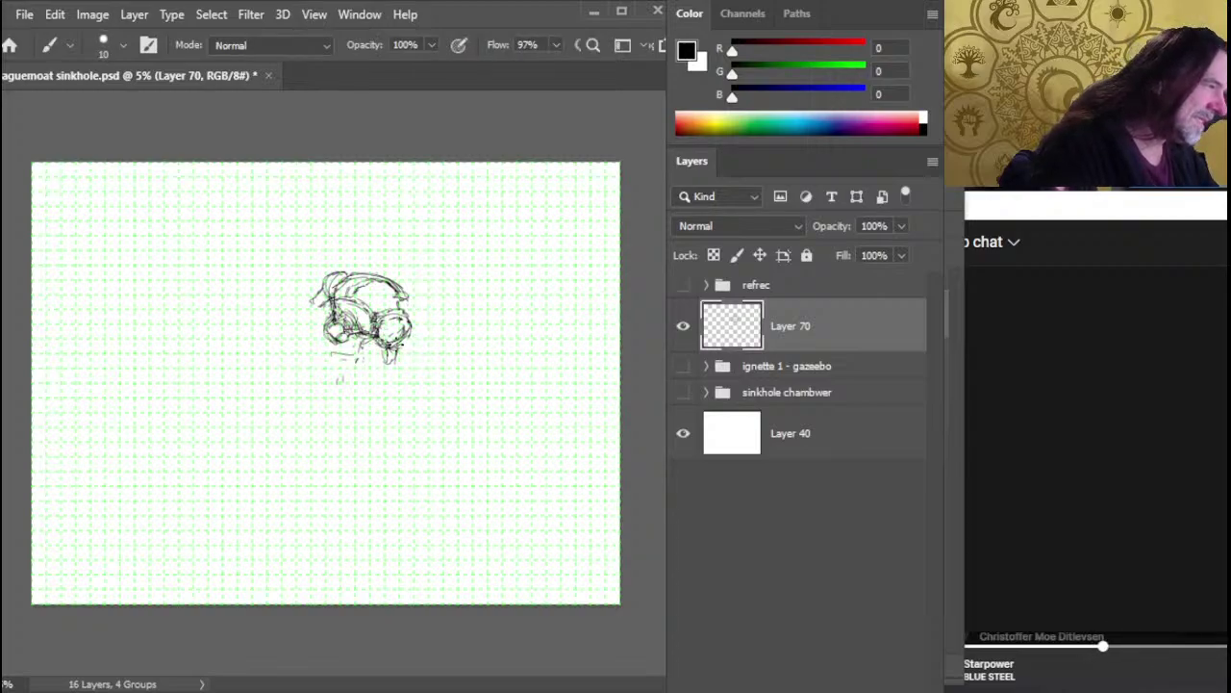
pyautogui.press('e')
pyautogui.press('b')
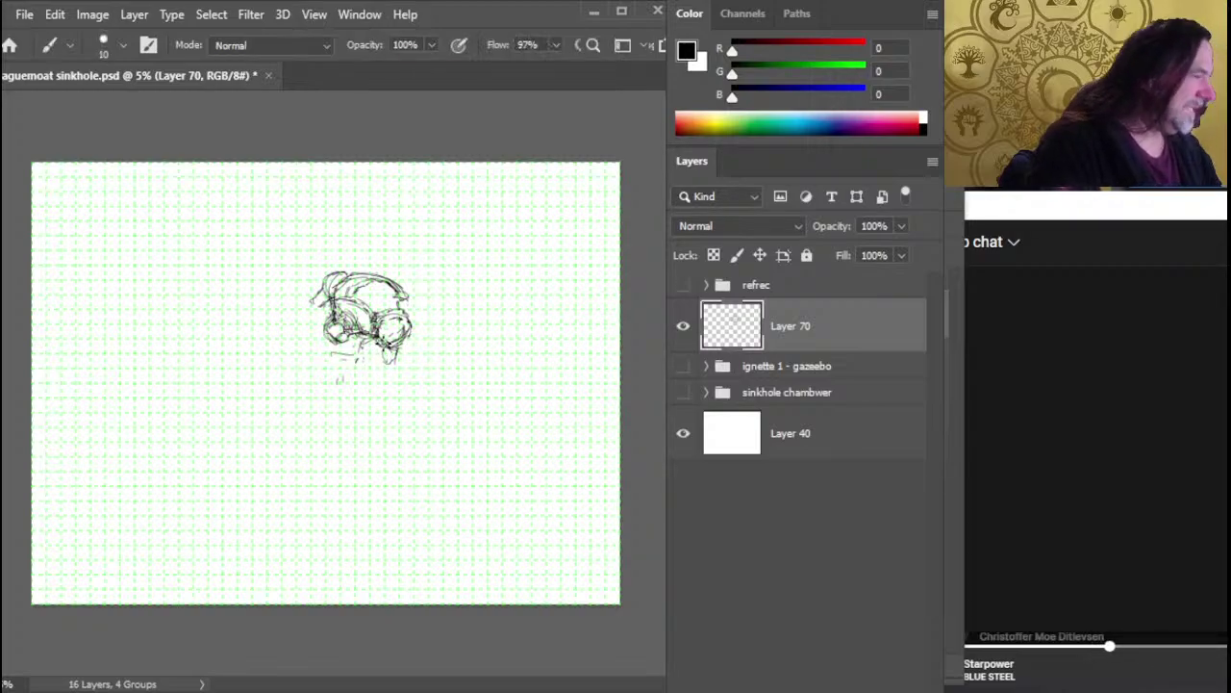
pyautogui.press('e')
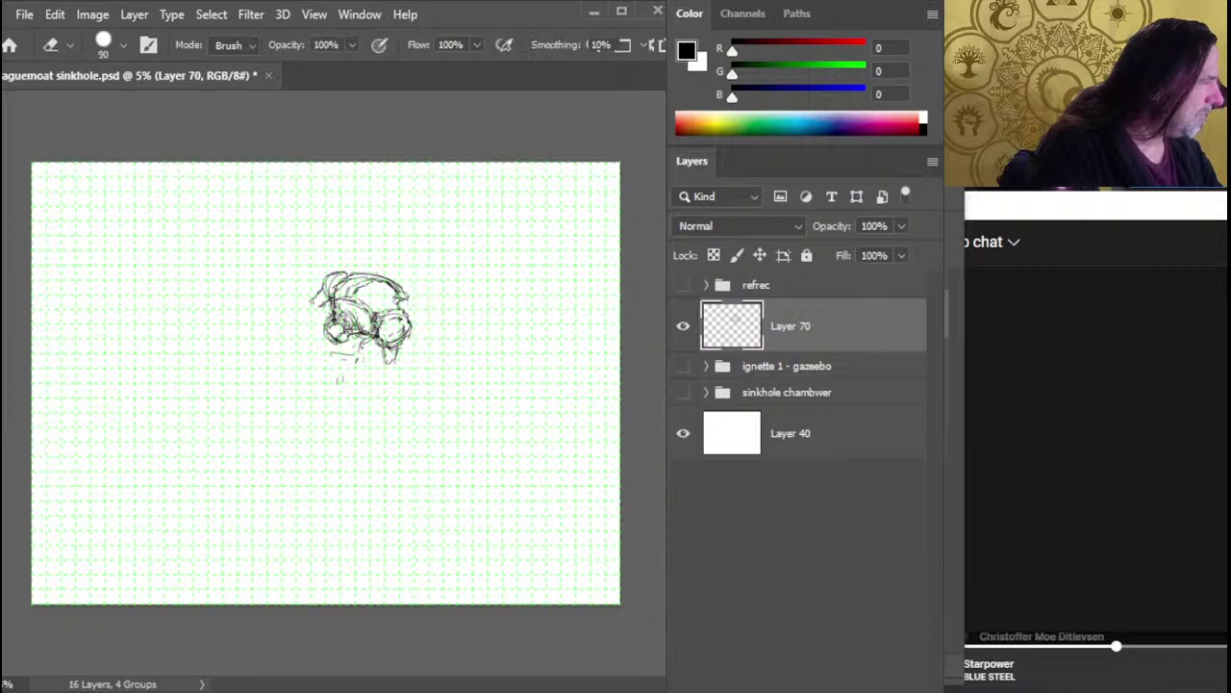
pyautogui.press('b')
pyautogui.press('e')
pyautogui.press('b')
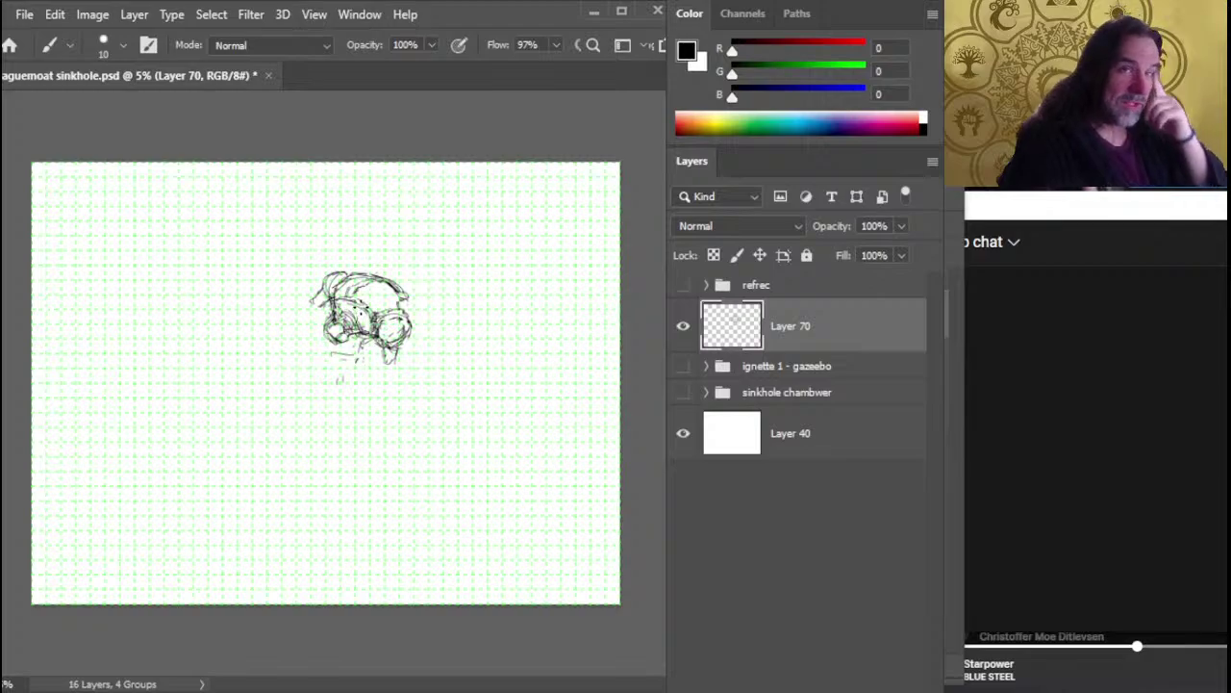
# Rework the inner edge of the ring's upper rim with alternating erased gaps and thin curved strokes
pyautogui.press('e')
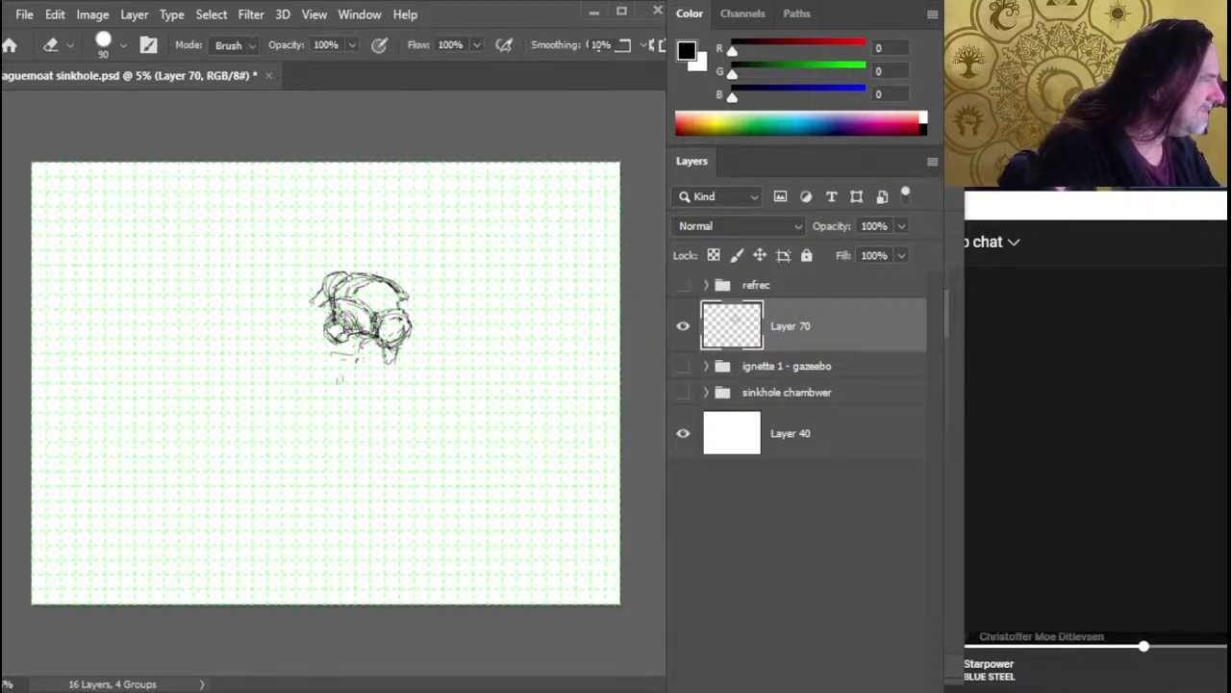
pyautogui.press('b')
pyautogui.press('e')
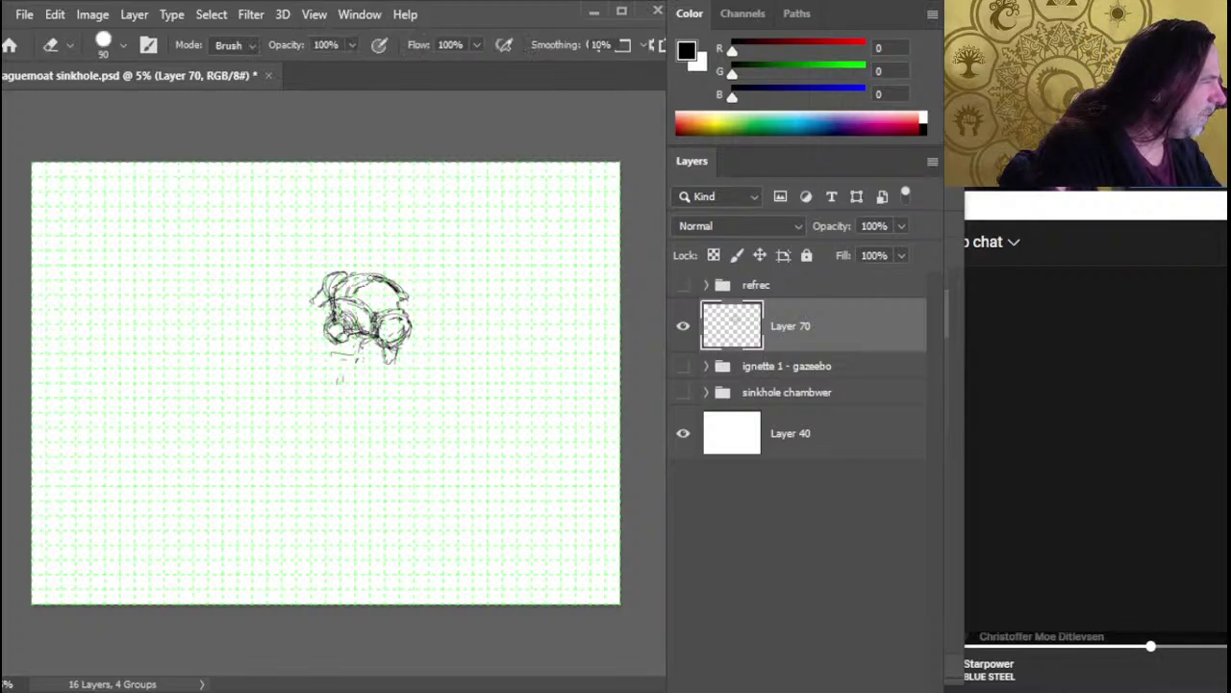
pyautogui.press('b')
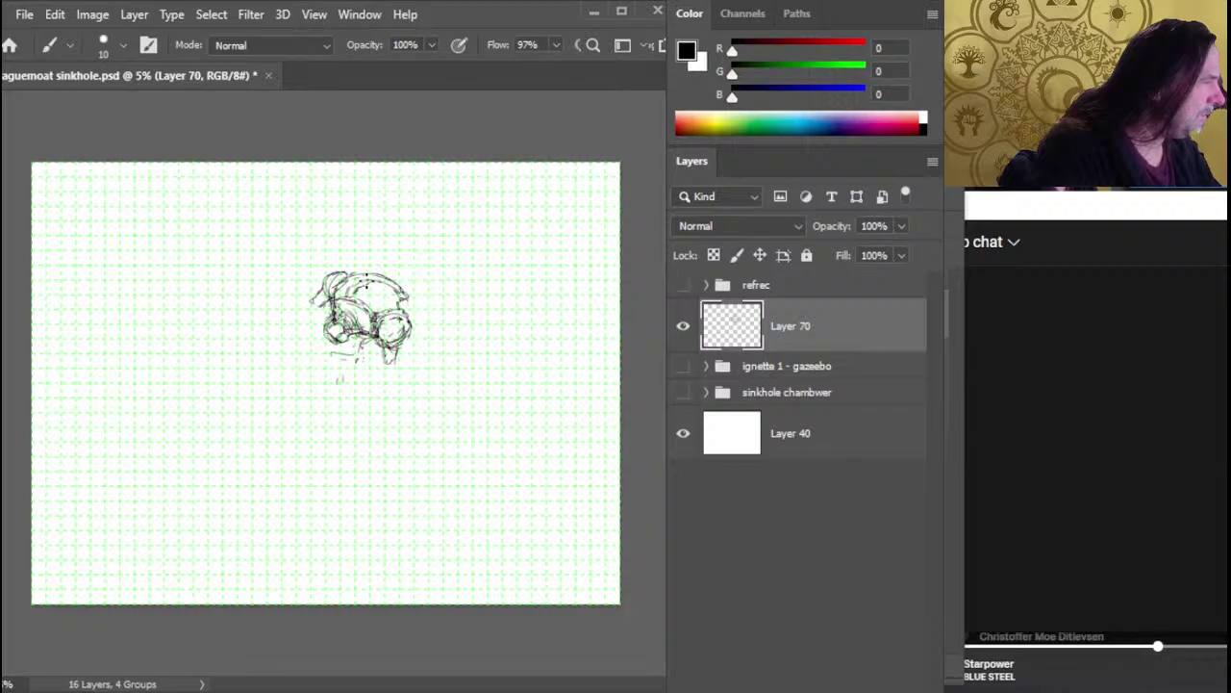
pyautogui.press('e')
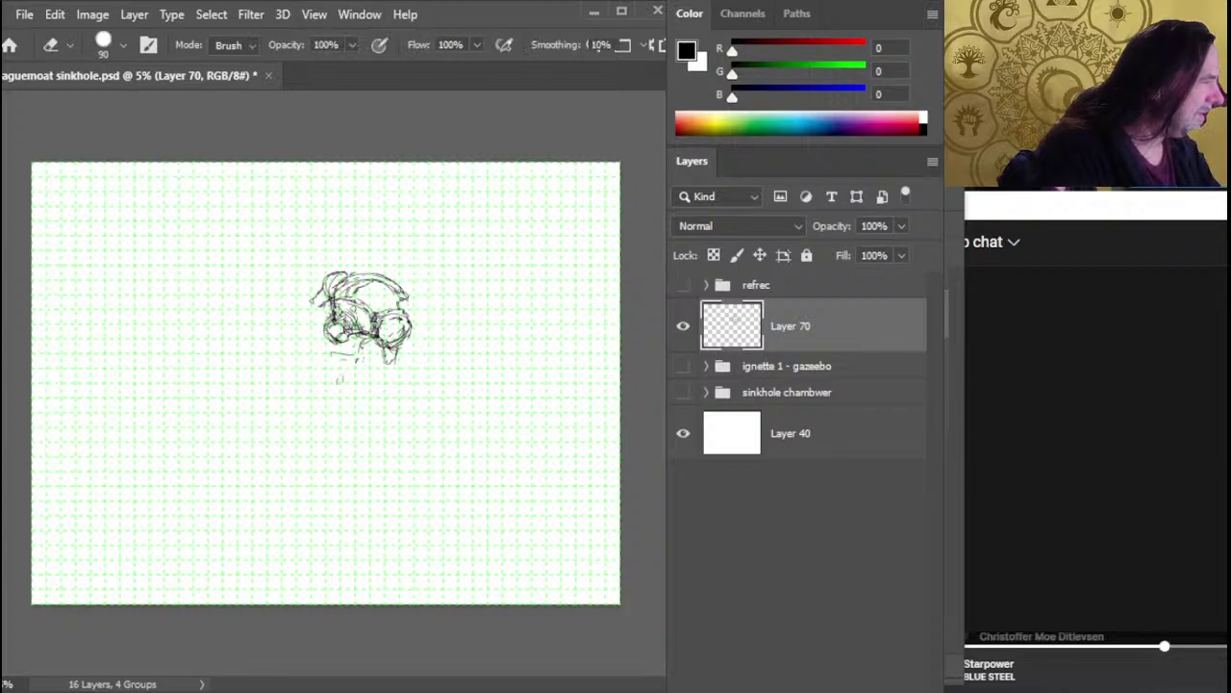
pyautogui.press('b')
# Redraw the curved inner wall between the two lower lobes and darken the area where it meets the lower-right lobe
pyautogui.moveTo(364, 309)
pyautogui.mouseDown()
pyautogui.moveTo(371, 336)
pyautogui.moveTo(333, 321)
pyautogui.moveTo(329, 302)
pyautogui.moveTo(336, 294)
pyautogui.moveTo(334, 315)
pyautogui.moveTo(380, 315)
pyautogui.mouseUp()
pyautogui.press('e')
pyautogui.press('b')
pyautogui.press('e')
pyautogui.press('b')
pyautogui.press('e')
pyautogui.press('b')
pyautogui.press('e')
pyautogui.press('b')
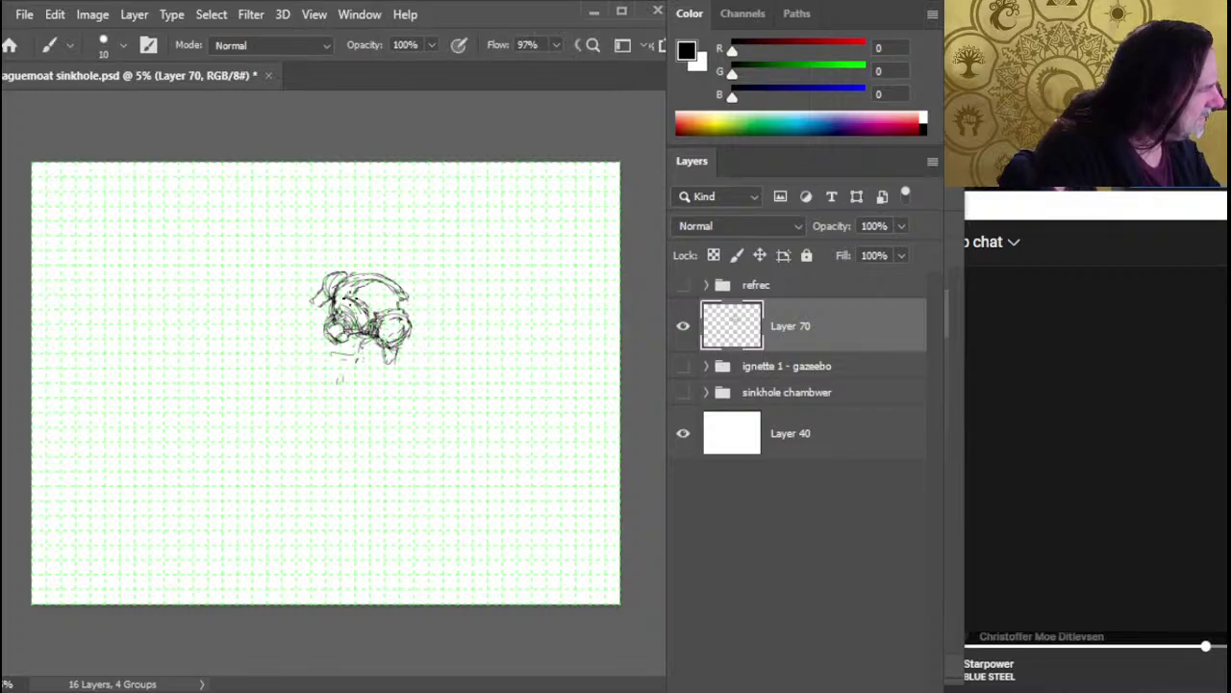
# Reinforce the opening's upper-left inner wall with darker curved strokes joining the upper rim
pyautogui.press('e')
pyautogui.press('b')
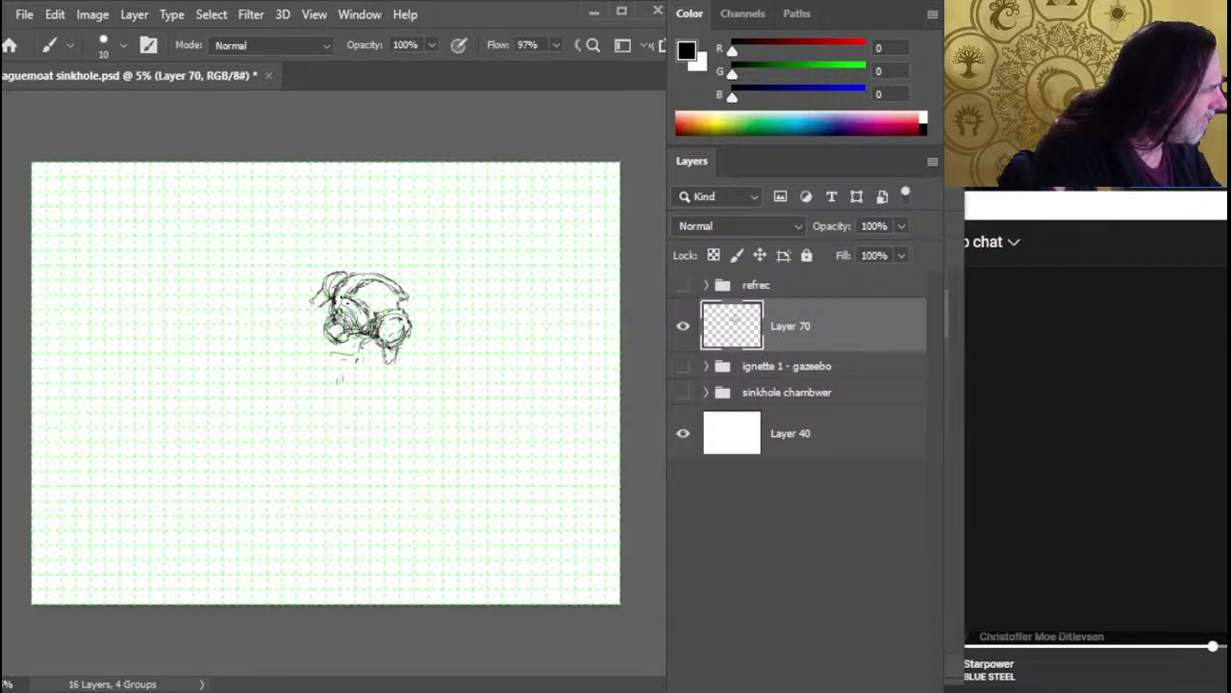
pyautogui.press('e')
pyautogui.press('b')
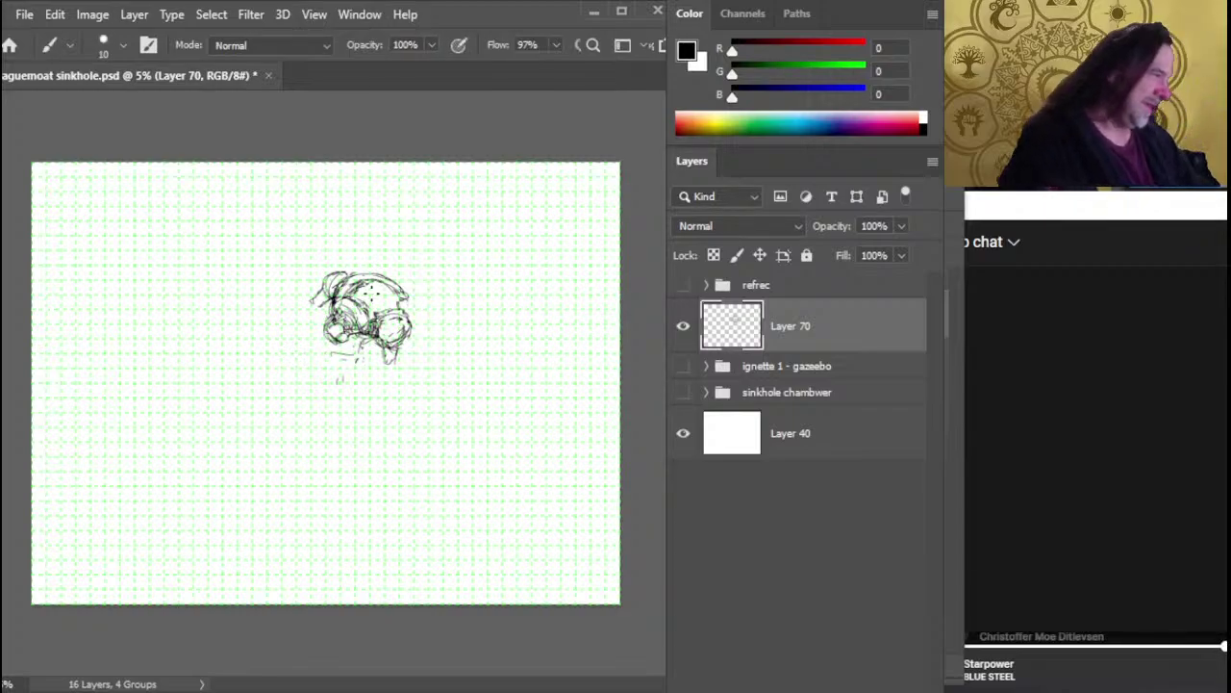
# Clean up the ring's right edge and sketch a rounded chamber inside the right half of the opening
pyautogui.moveTo(416, 294); pyautogui.dragTo(408, 306)
pyautogui.press('e')
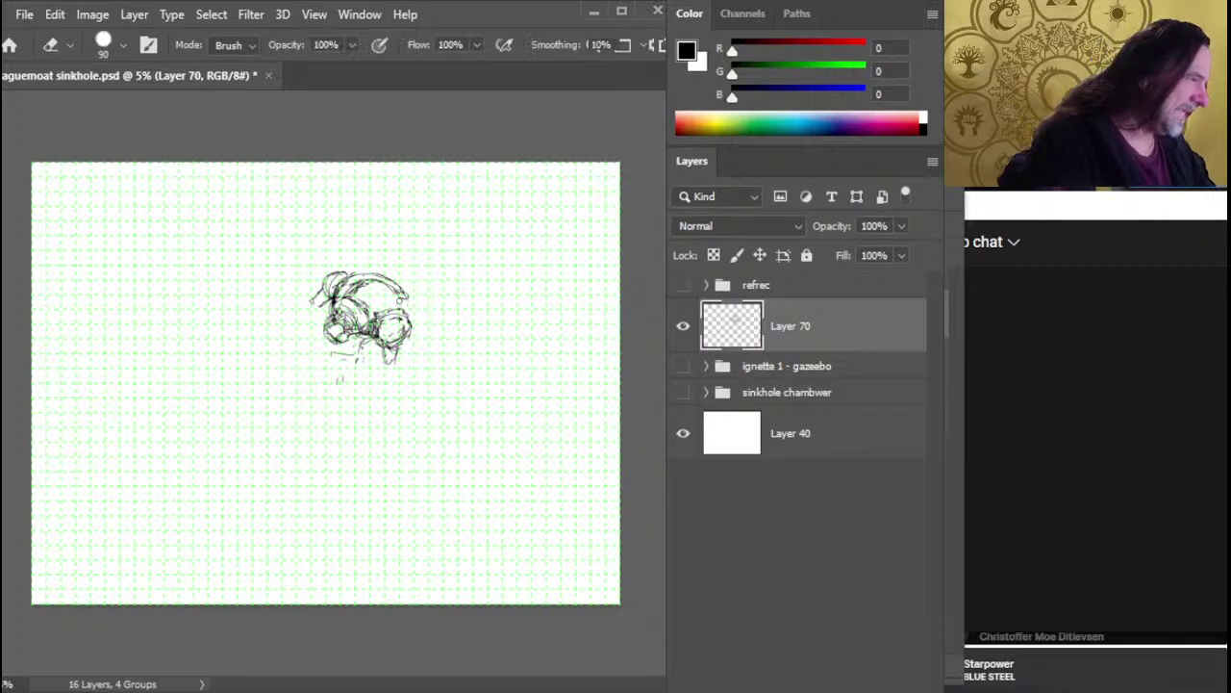
pyautogui.press('b')
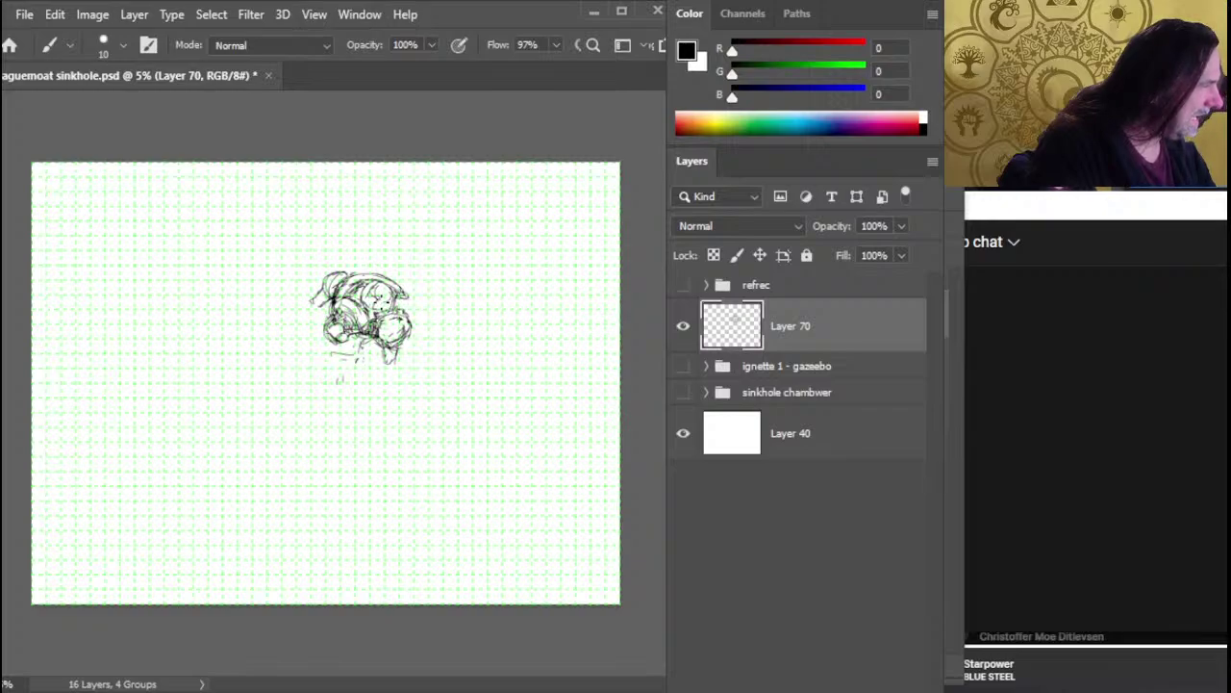
pyautogui.press('e')
pyautogui.press('b')
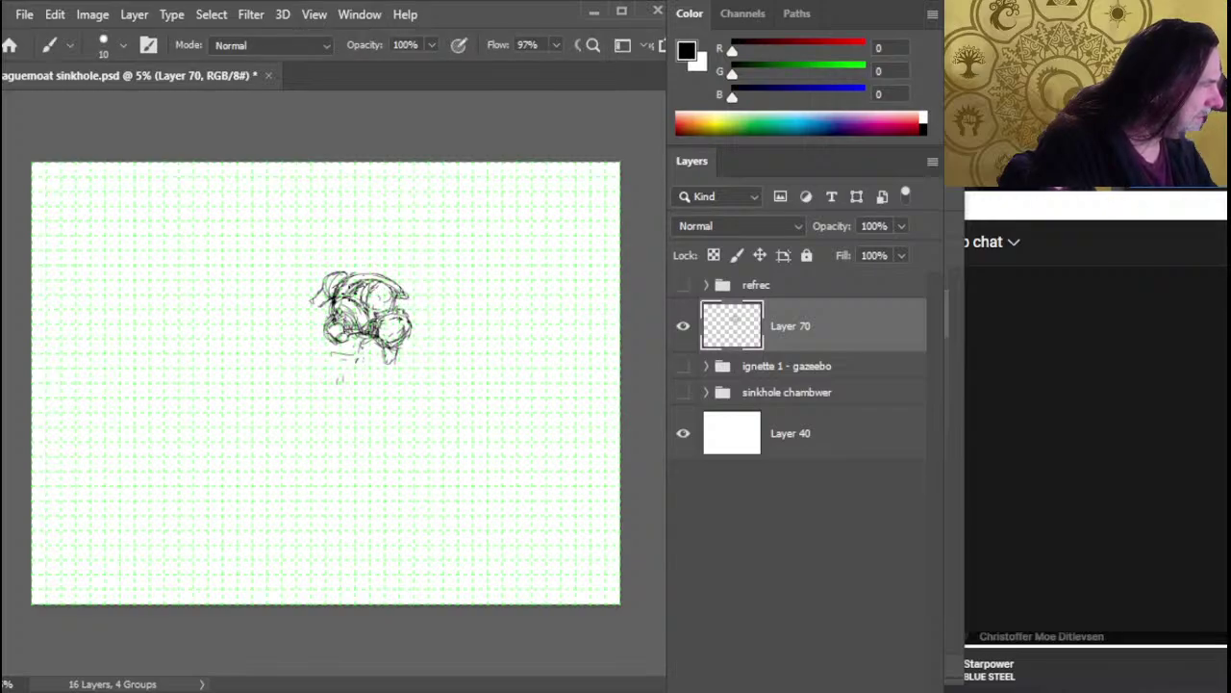
pyautogui.press('e')
pyautogui.press('b')
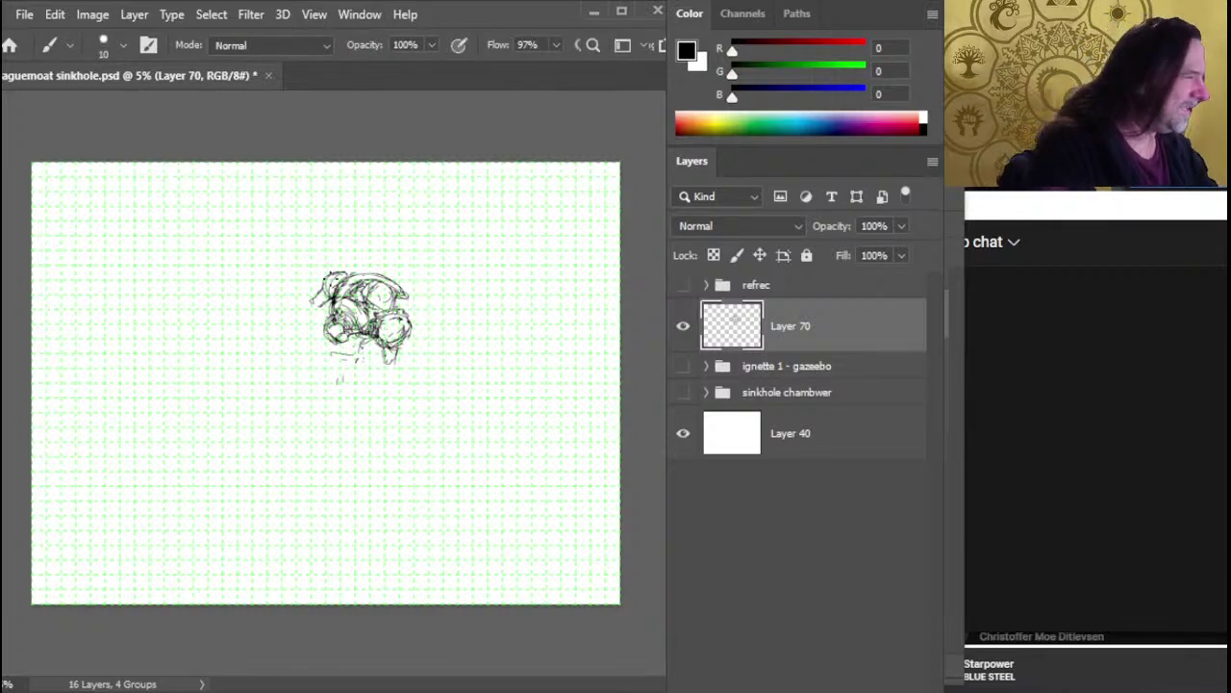
# Add curved contour and shading strokes in and around the new rounded chamber inside the opening
pyautogui.press('e')
pyautogui.press('b')
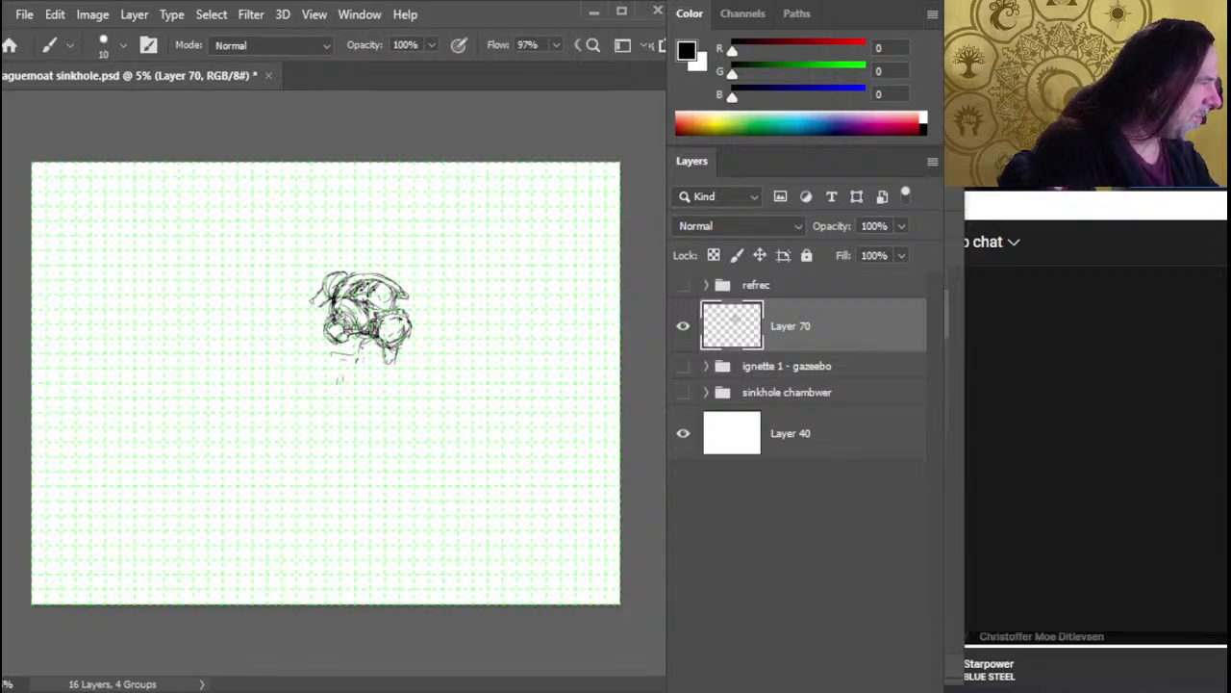
pyautogui.press('e')
pyautogui.press('b')
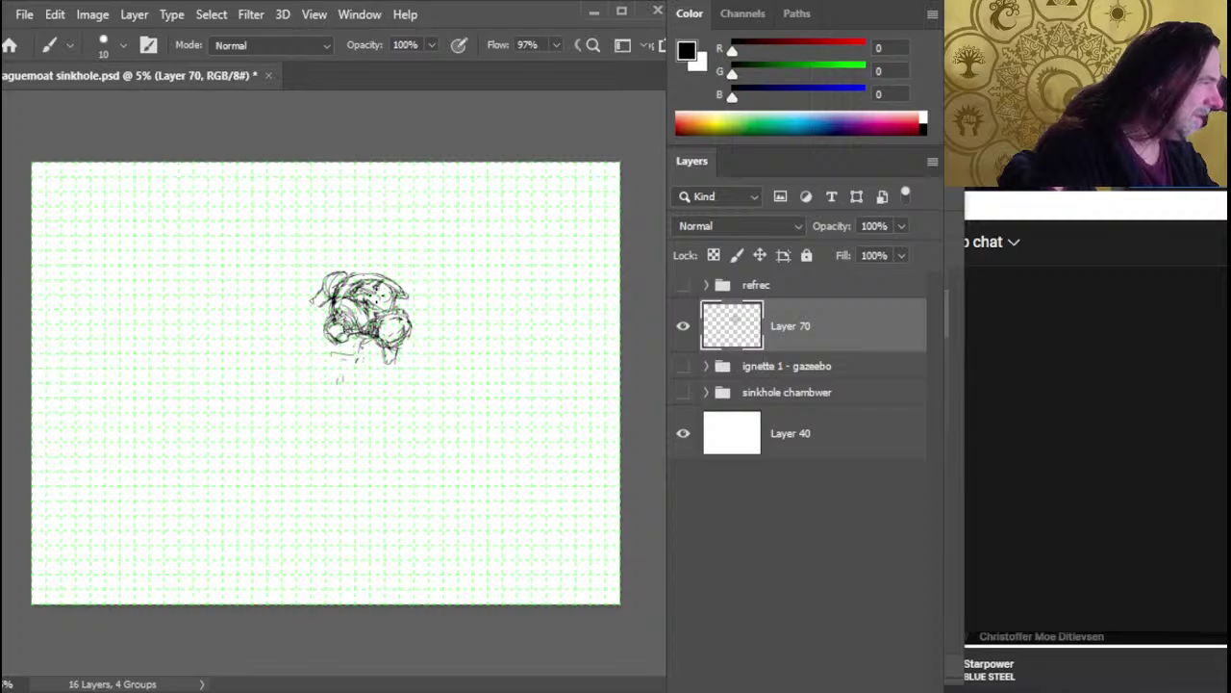
pyautogui.press('e')
pyautogui.press('b')
pyautogui.press('e')
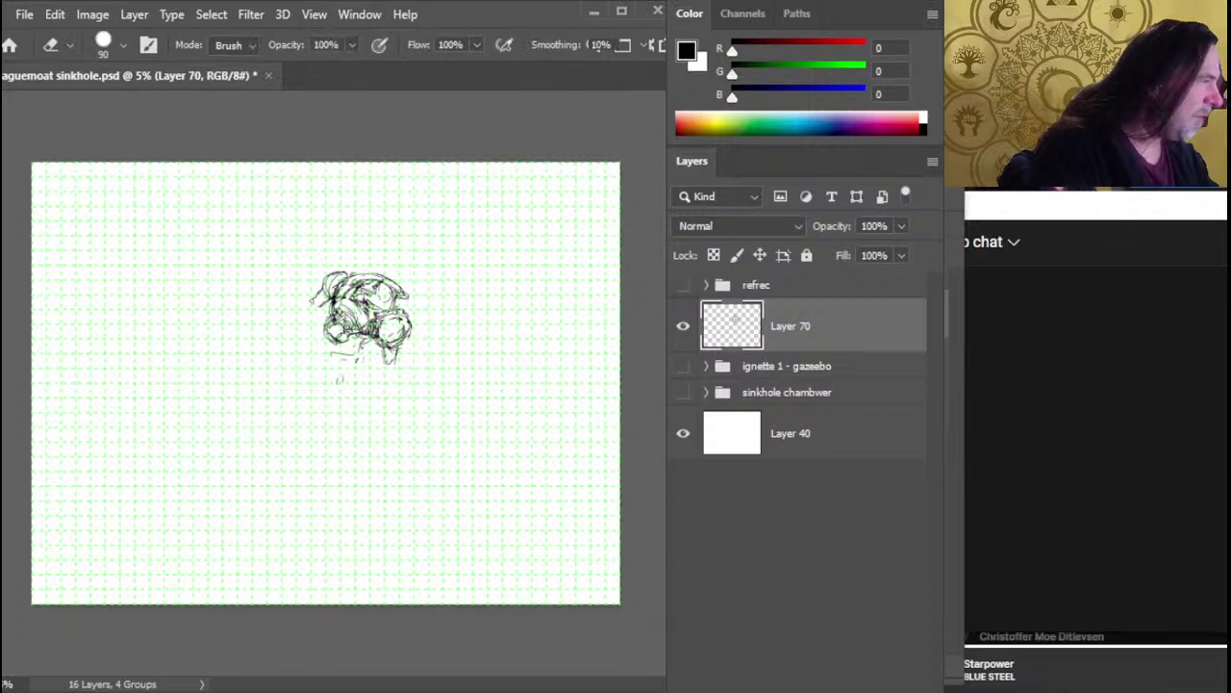
pyautogui.press('b')
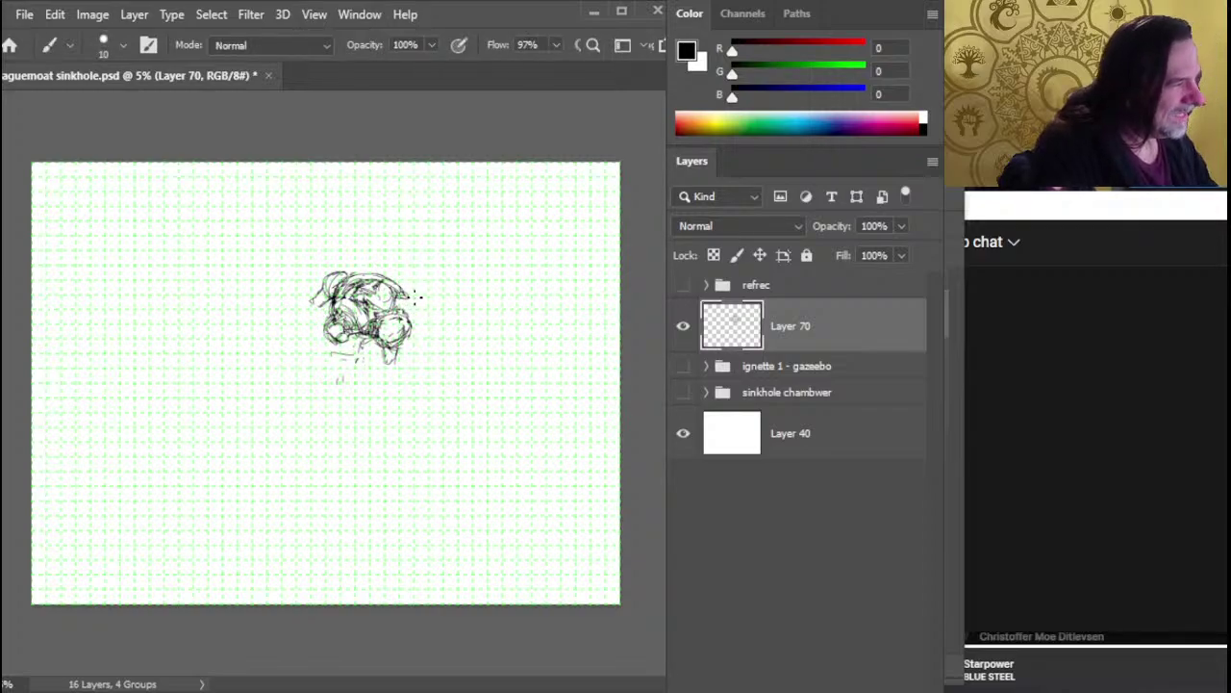
# Erase part of the ring's upper rim above the inner chamber and redraw its upper-left section with denser curved strokes
pyautogui.press('e')
pyautogui.moveTo(385, 283); pyautogui.dragTo(374, 277)
pyautogui.press('b')
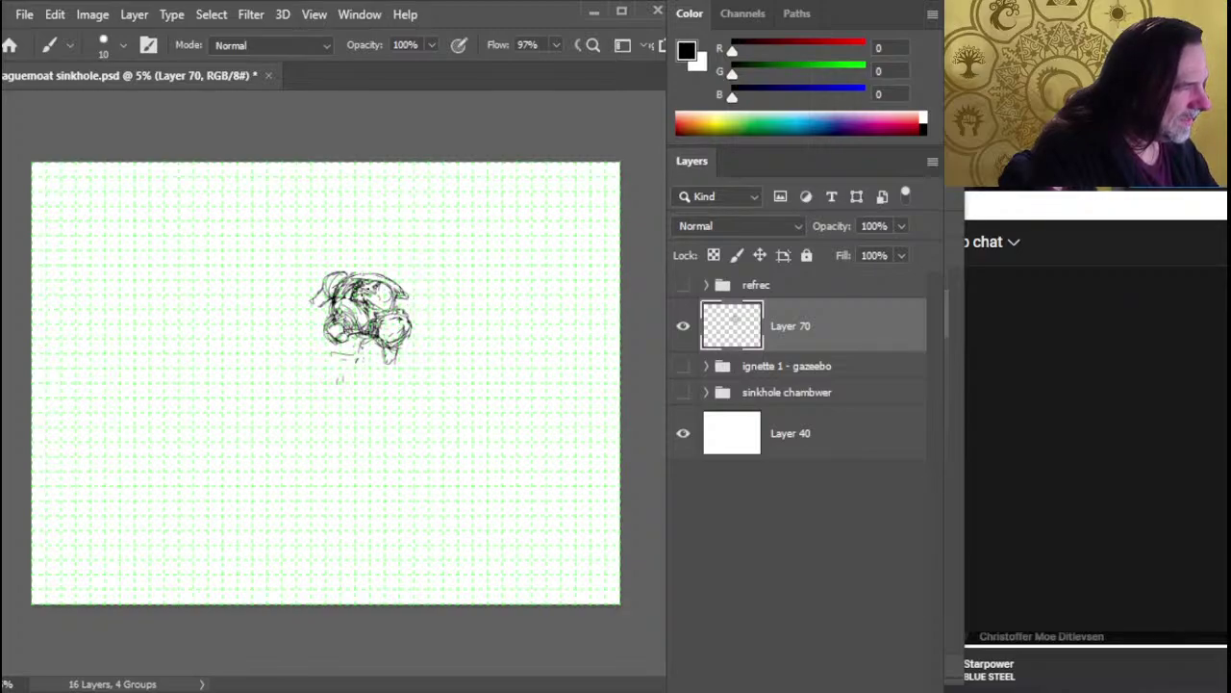
pyautogui.press('e')
pyautogui.press('b')
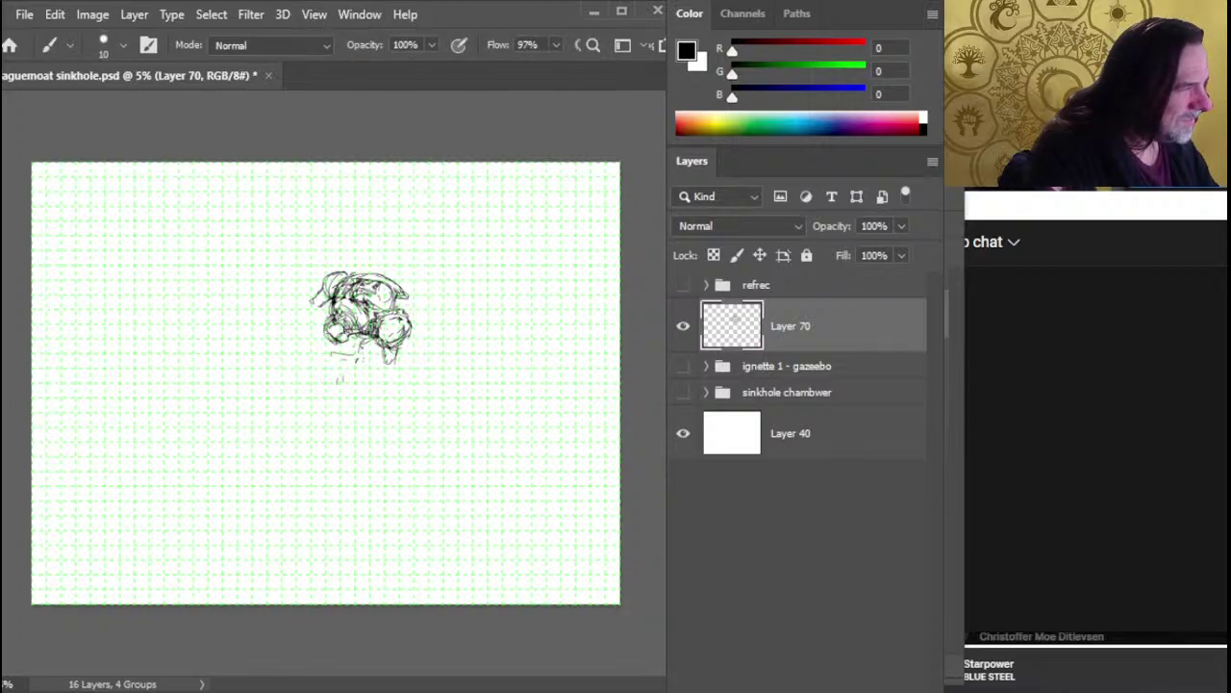
# Erase the upper-left lobe's outer lines and redraw it as a bolder rounded arch rising above the rim
pyautogui.press('e')
pyautogui.moveTo(317, 296)
pyautogui.mouseDown()
pyautogui.moveTo(308, 302)
pyautogui.moveTo(320, 304)
pyautogui.moveTo(346, 266)
pyautogui.mouseUp()
pyautogui.press('b')
pyautogui.press('e')
pyautogui.press('b')
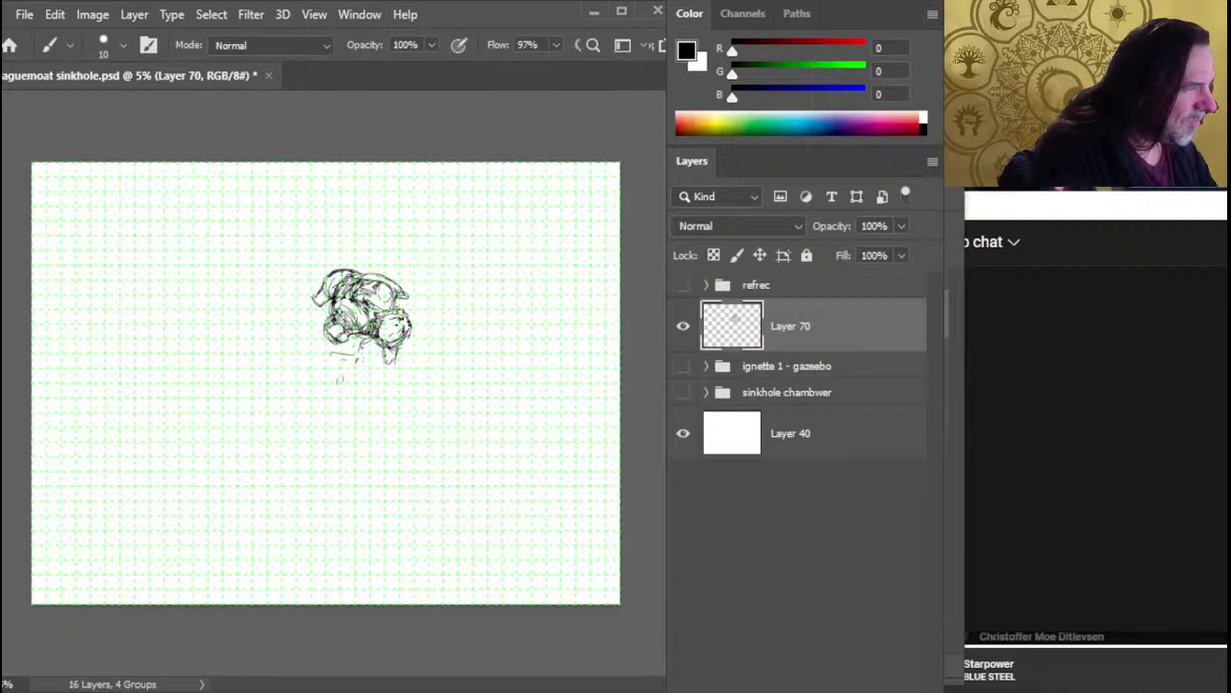
# Erase sections of the lower-right lobe's outline and redraw it as a closed rounded chamber with a clear right edge
pyautogui.press('e')
pyautogui.moveTo(410, 324)
pyautogui.mouseDown()
pyautogui.moveTo(414, 336)
pyautogui.moveTo(385, 311)
pyautogui.moveTo(379, 338)
pyautogui.mouseUp()
pyautogui.press('b')
pyautogui.press('e')
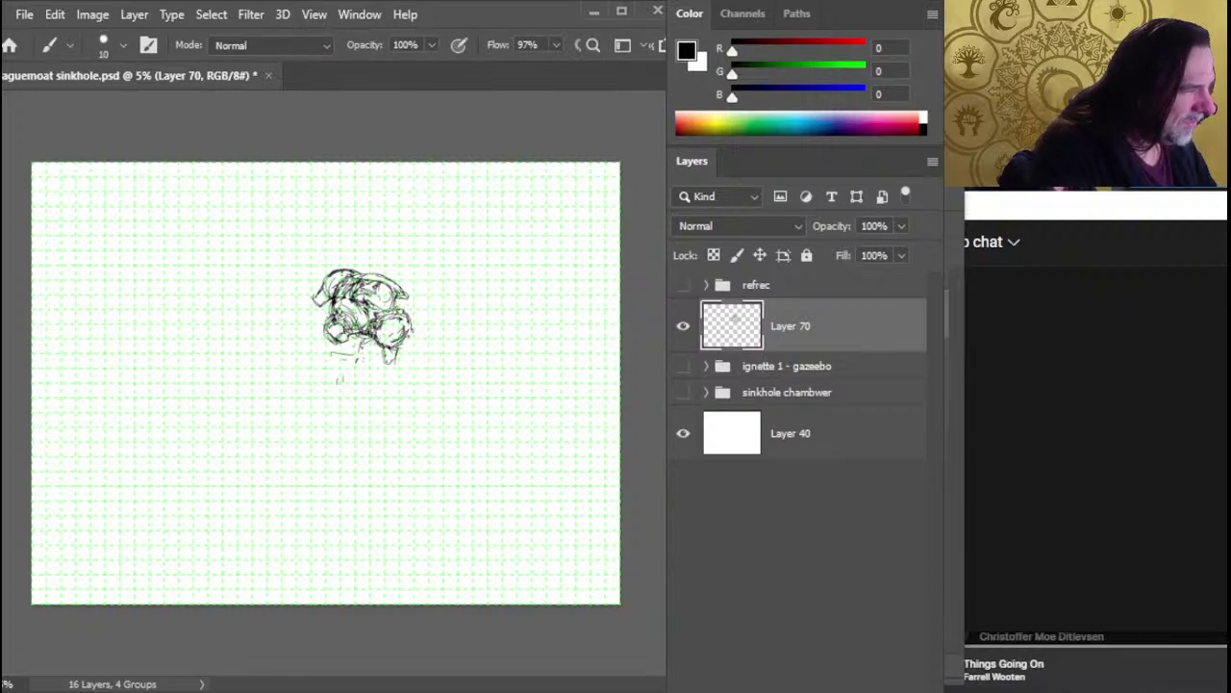
pyautogui.press('e')
pyautogui.press('b')
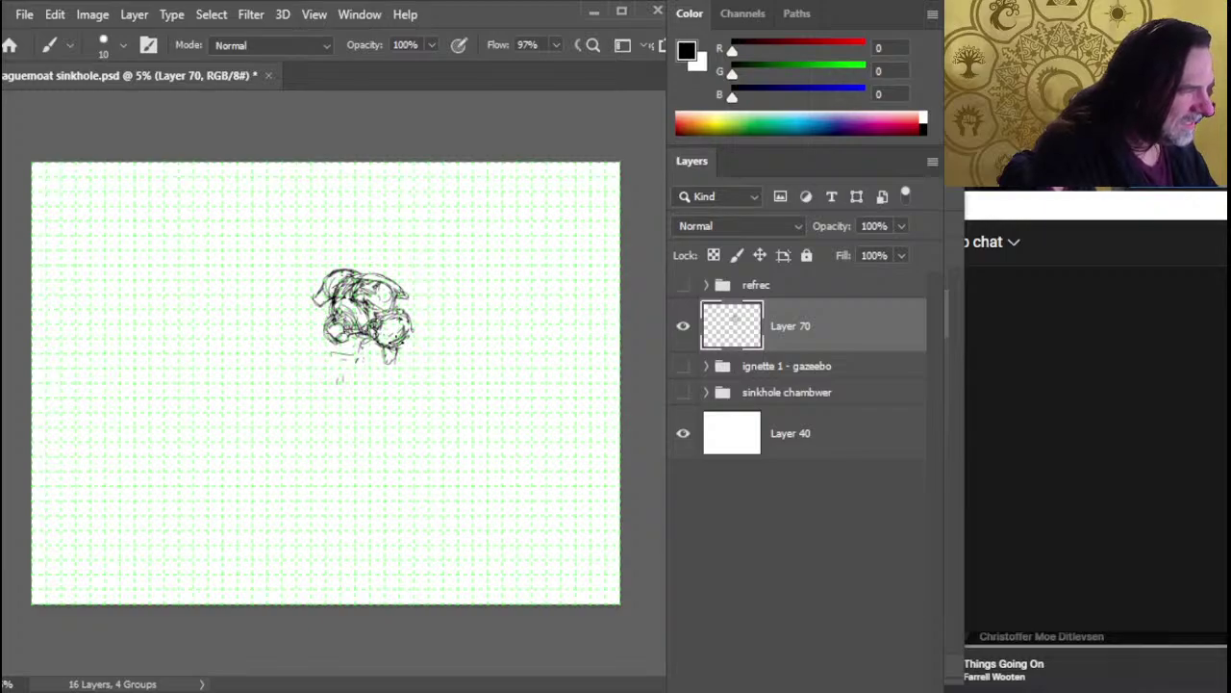
pyautogui.press('e')
pyautogui.press('b')
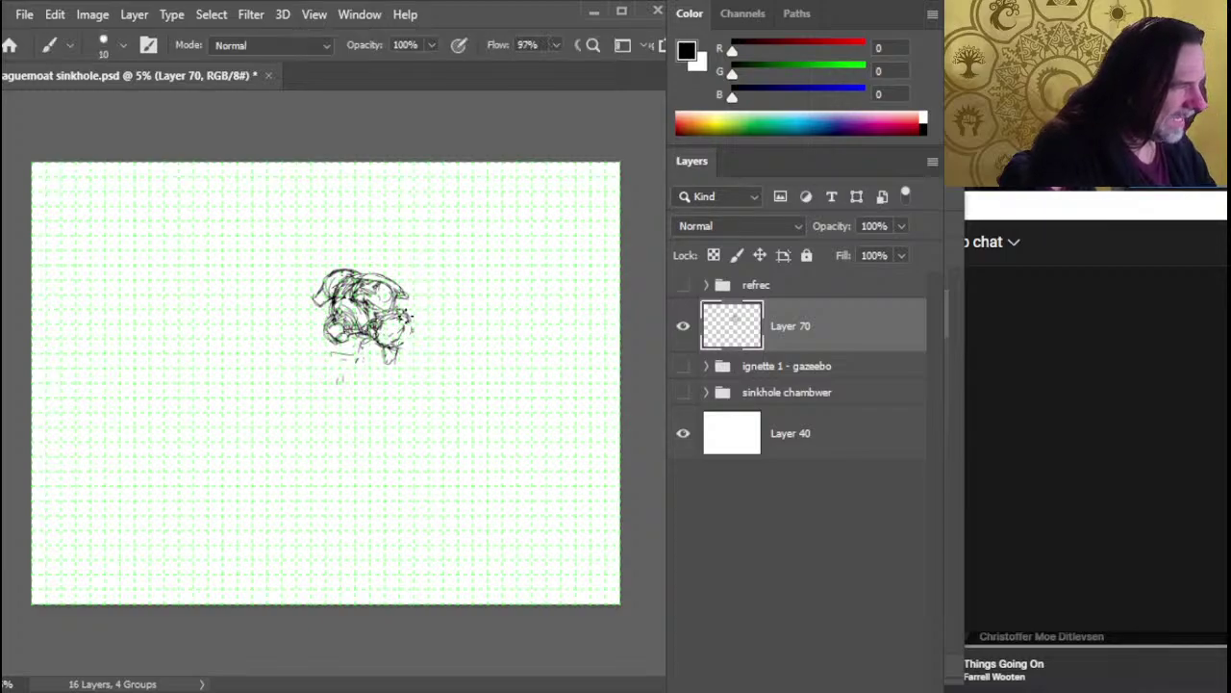
pyautogui.press('e')
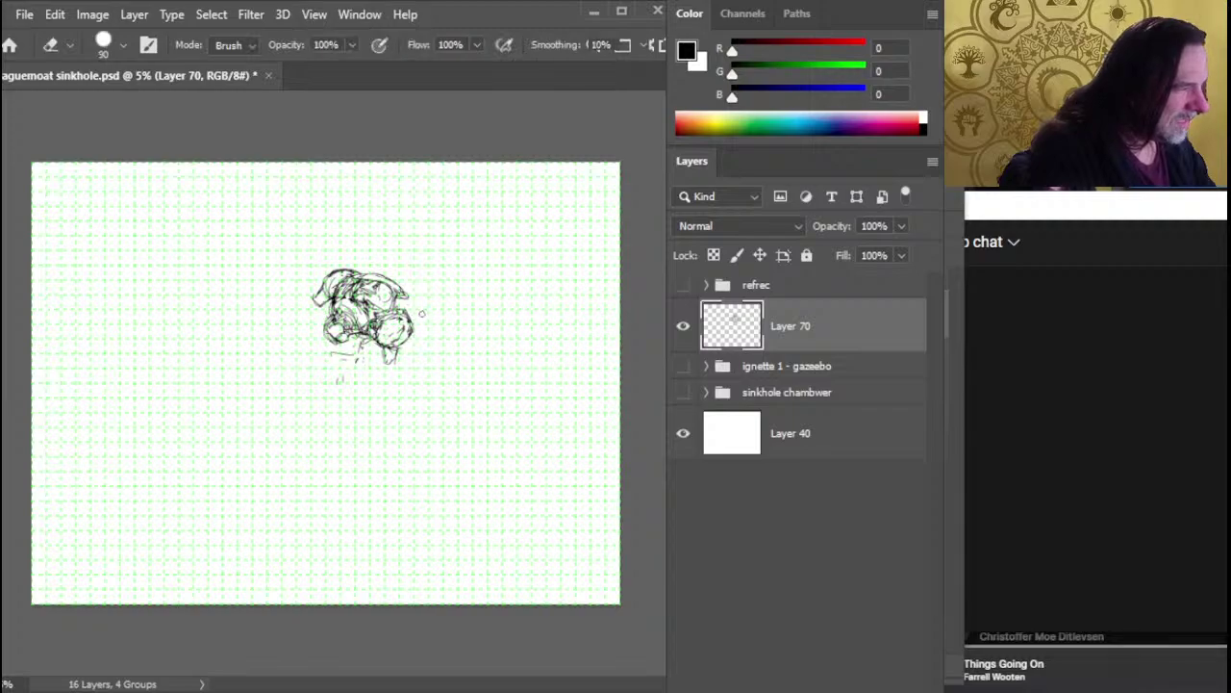
pyautogui.press('b')
pyautogui.press('e')
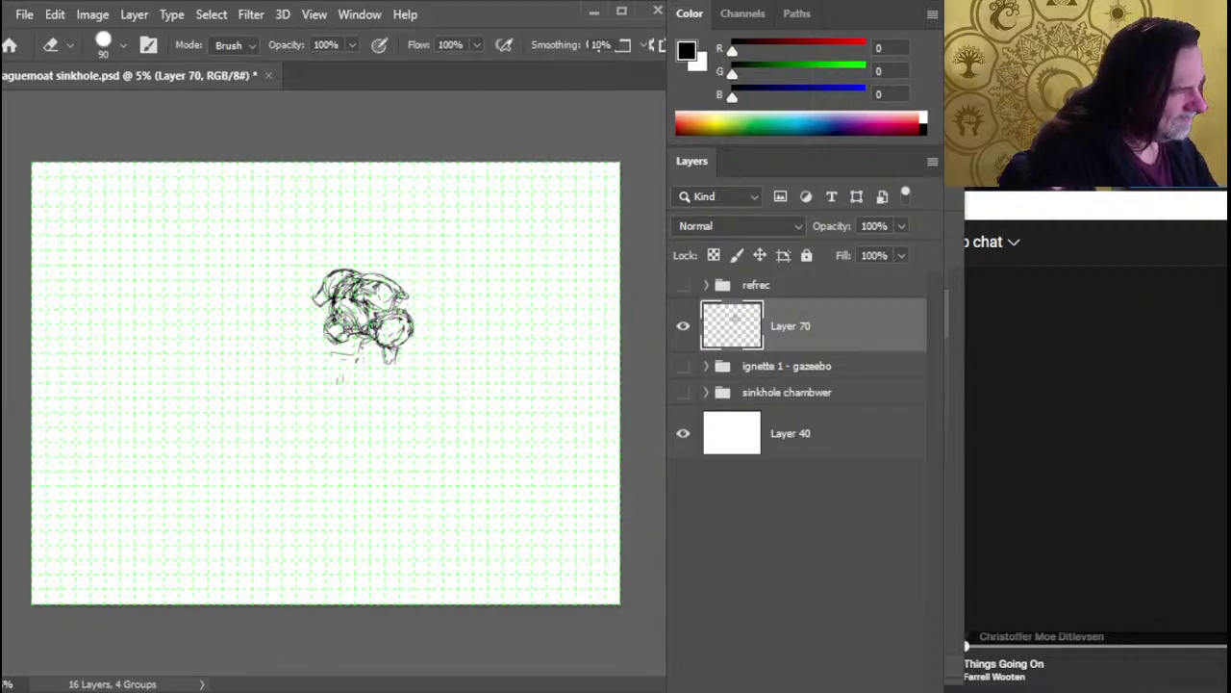
# Erase the clutter in the opening beneath the upper rim and redraw the inner chamber's edge with cleaner curved strokes
pyautogui.press('b')
pyautogui.press('e')
pyautogui.press('b')
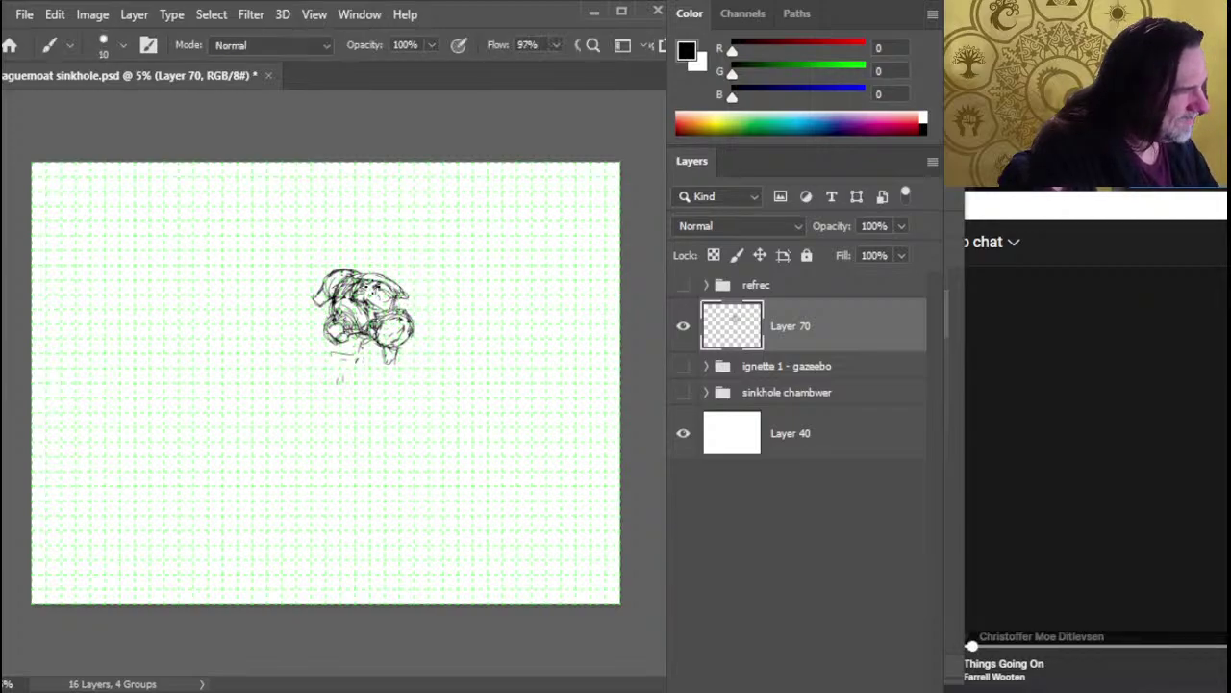
pyautogui.moveTo(353, 302)
pyautogui.mouseDown()
pyautogui.moveTo(361, 314)
pyautogui.moveTo(345, 300)
pyautogui.mouseUp()
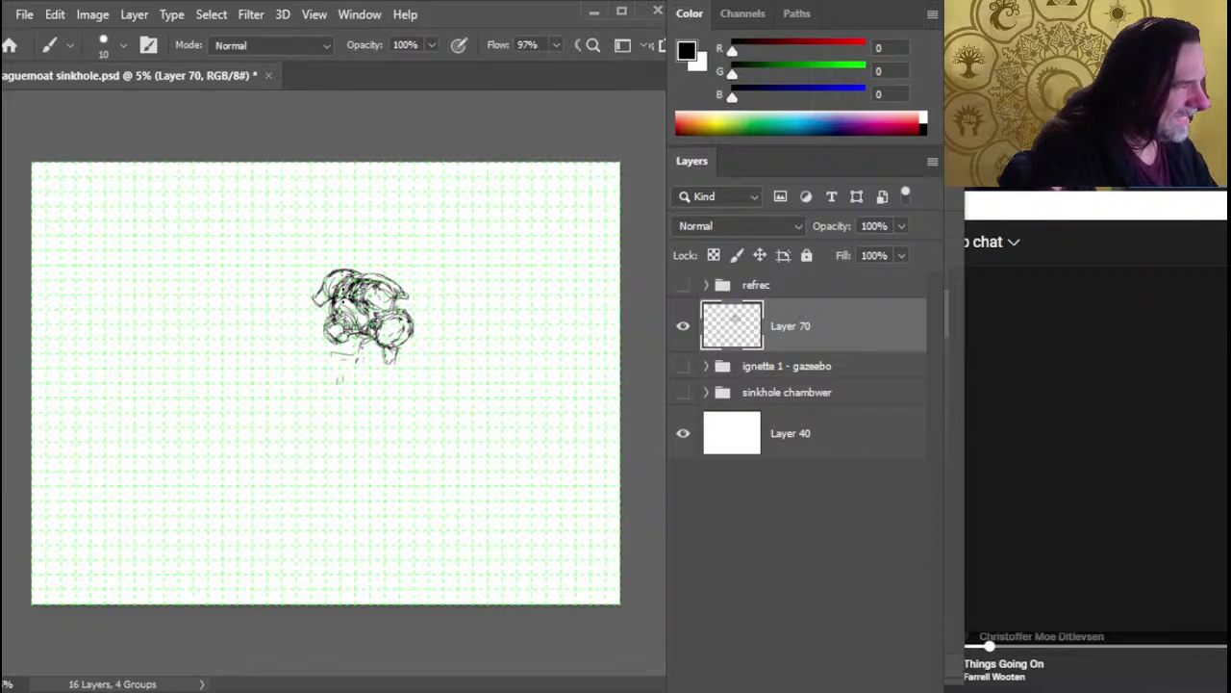
pyautogui.press('e')
pyautogui.press('b')
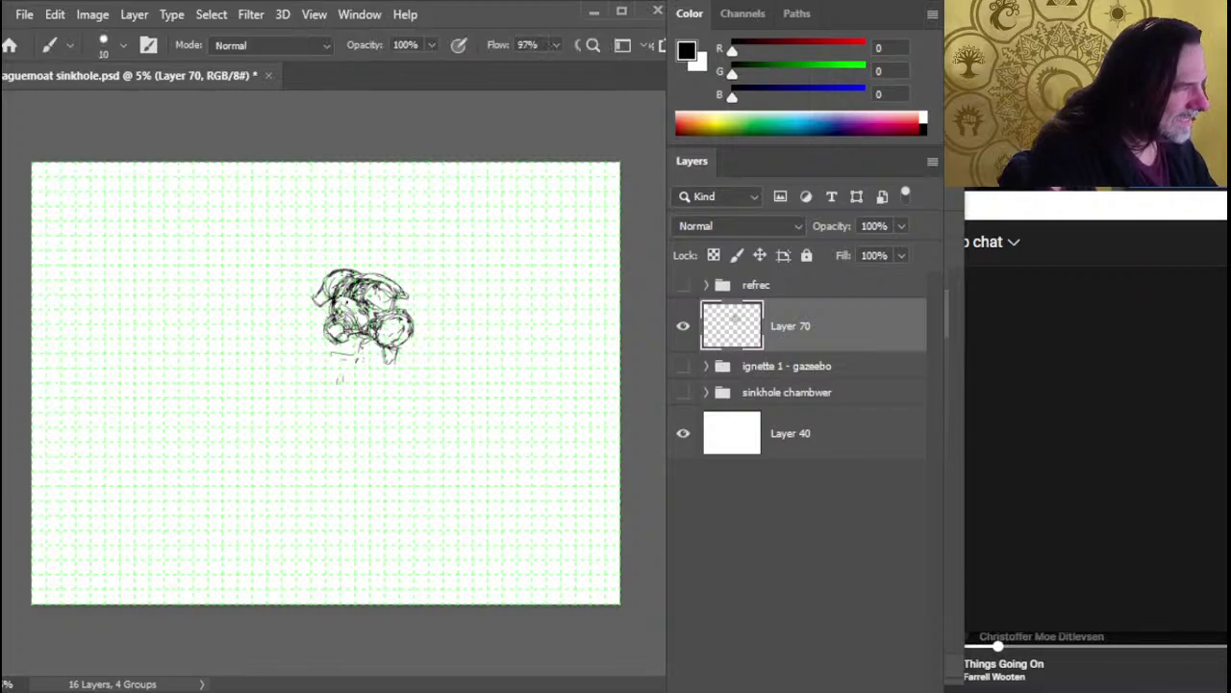
pyautogui.press('e')
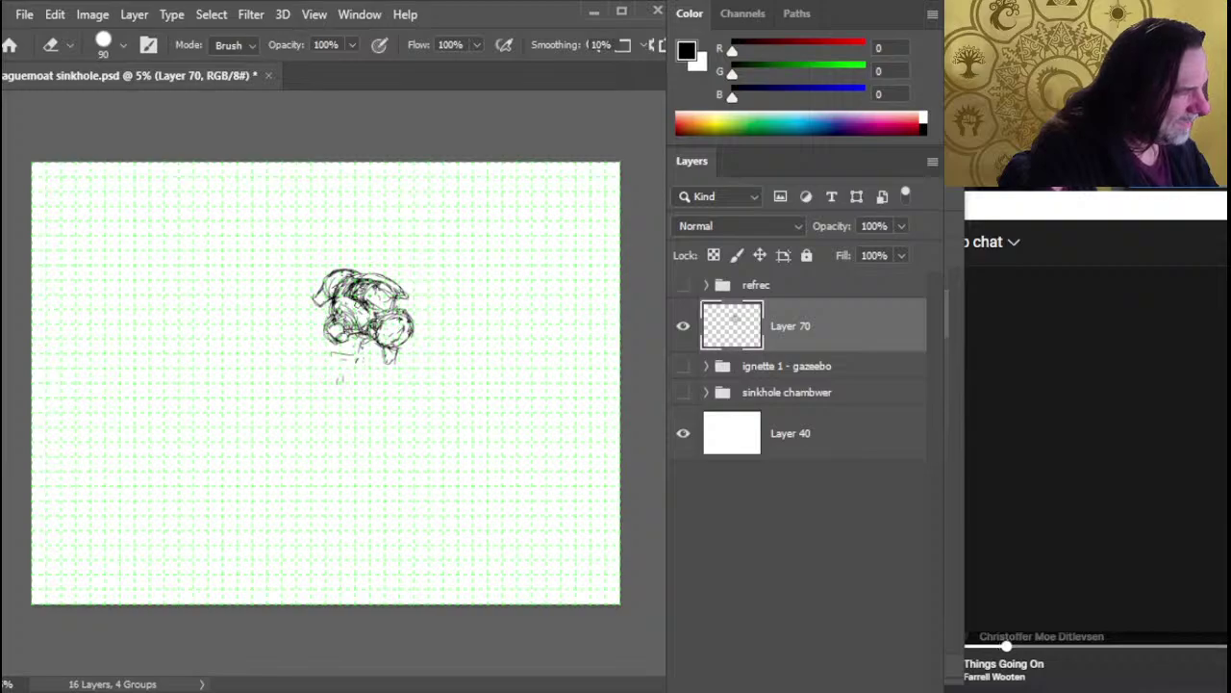
pyautogui.press('b')
pyautogui.press('e')
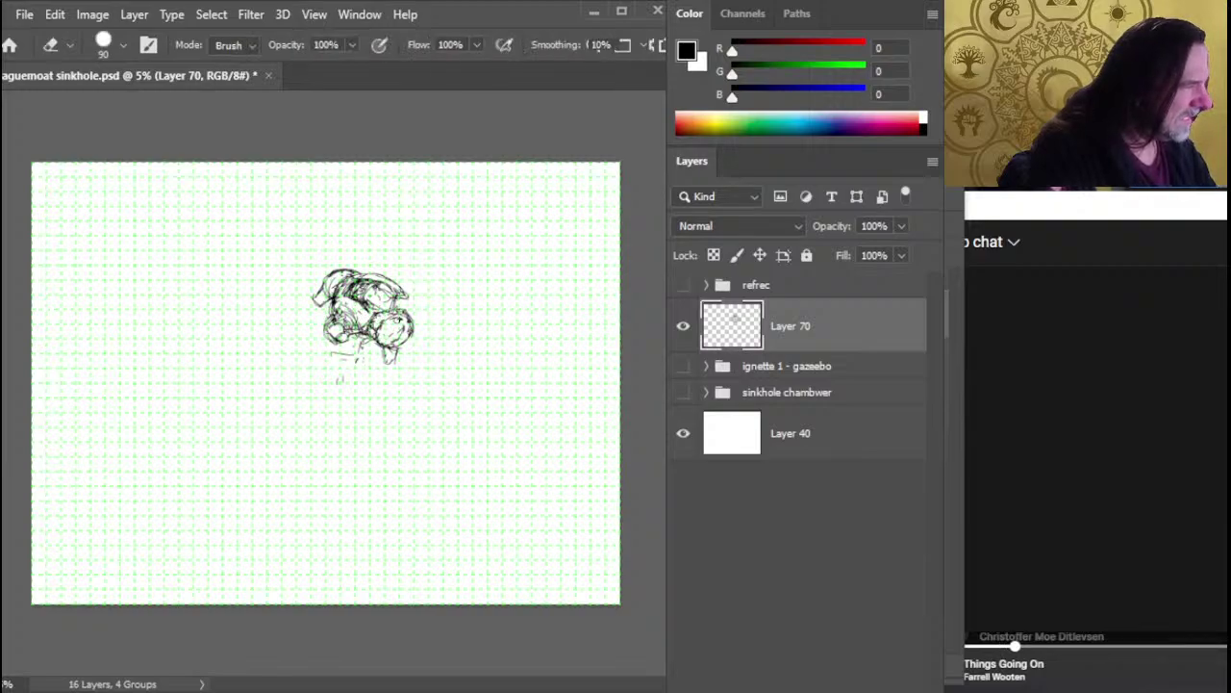
pyautogui.press('b')
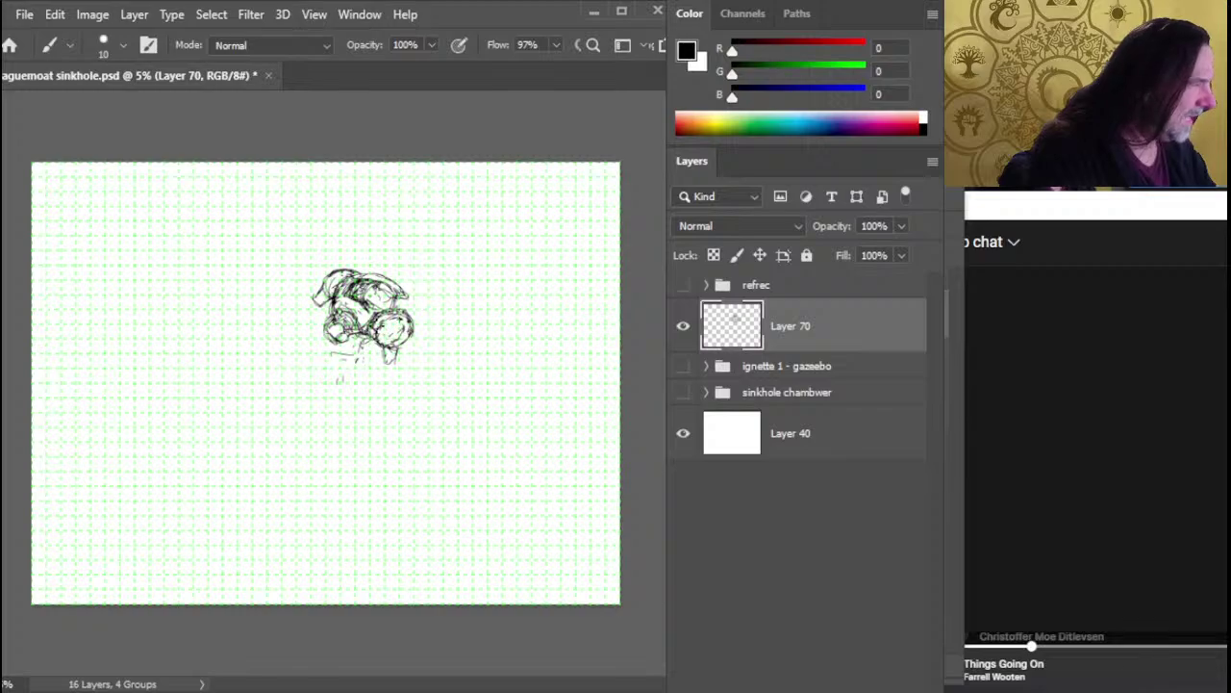
# Erase the right side of the stem under the lower-right chamber and redraw it as a longer line running down from the chamber
pyautogui.press('e')
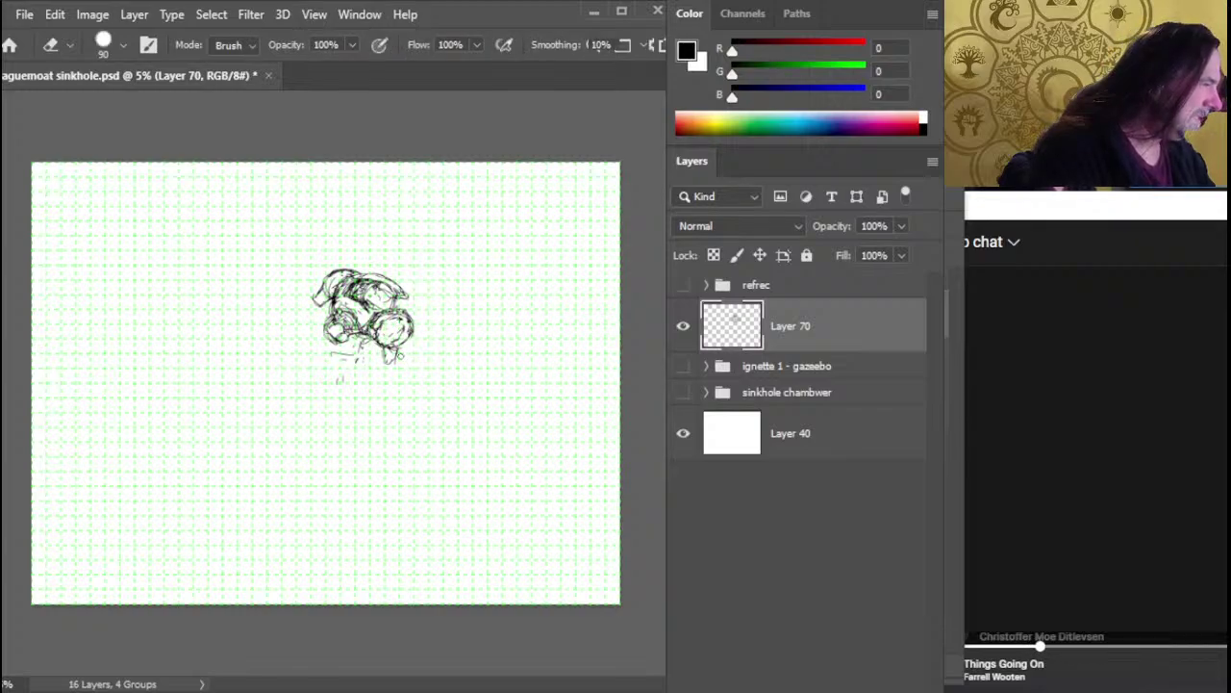
pyautogui.press('b')
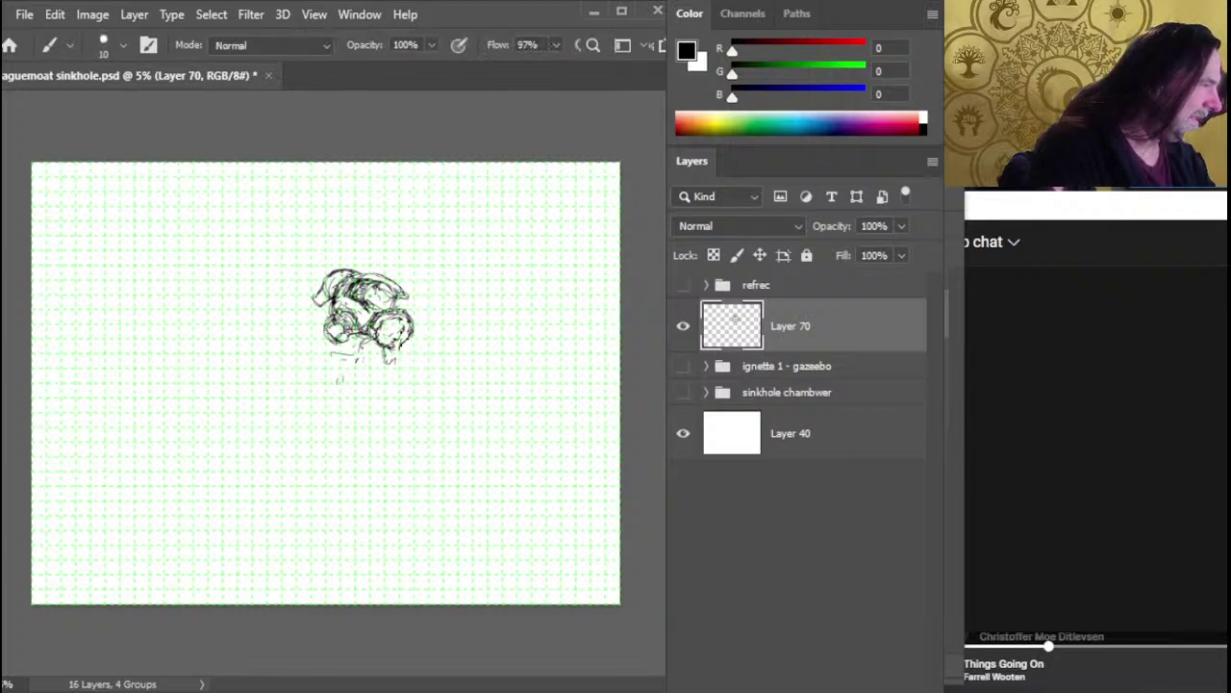
pyautogui.press('e')
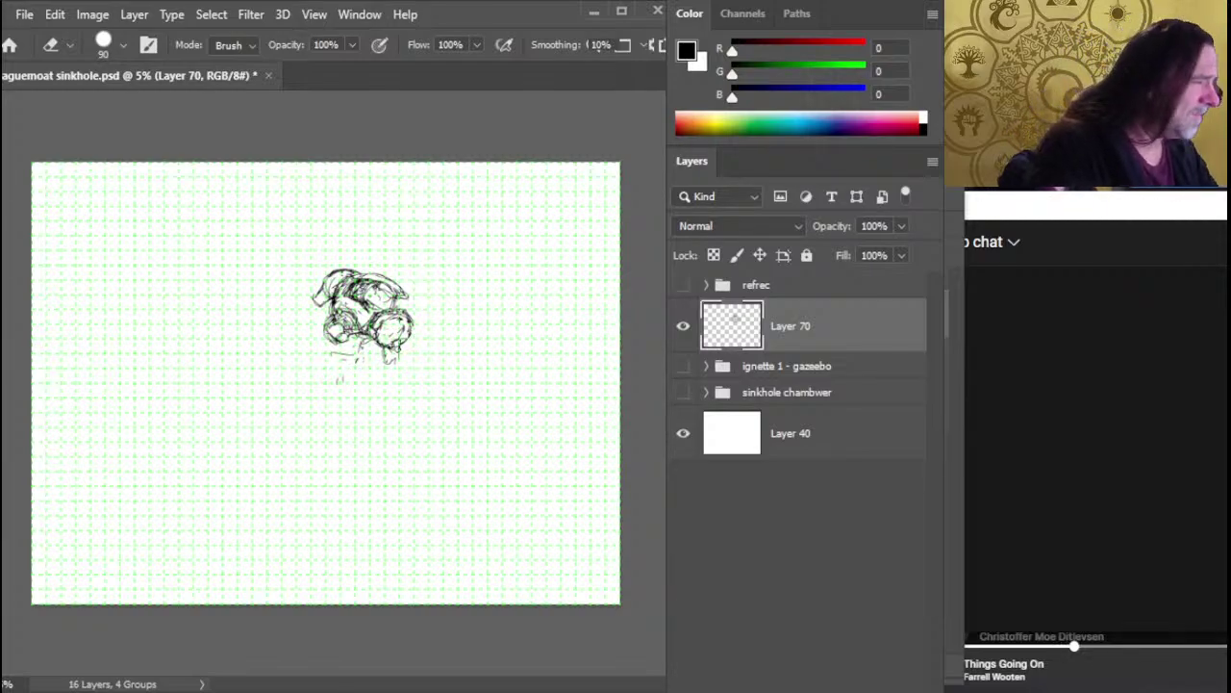
pyautogui.press('b')
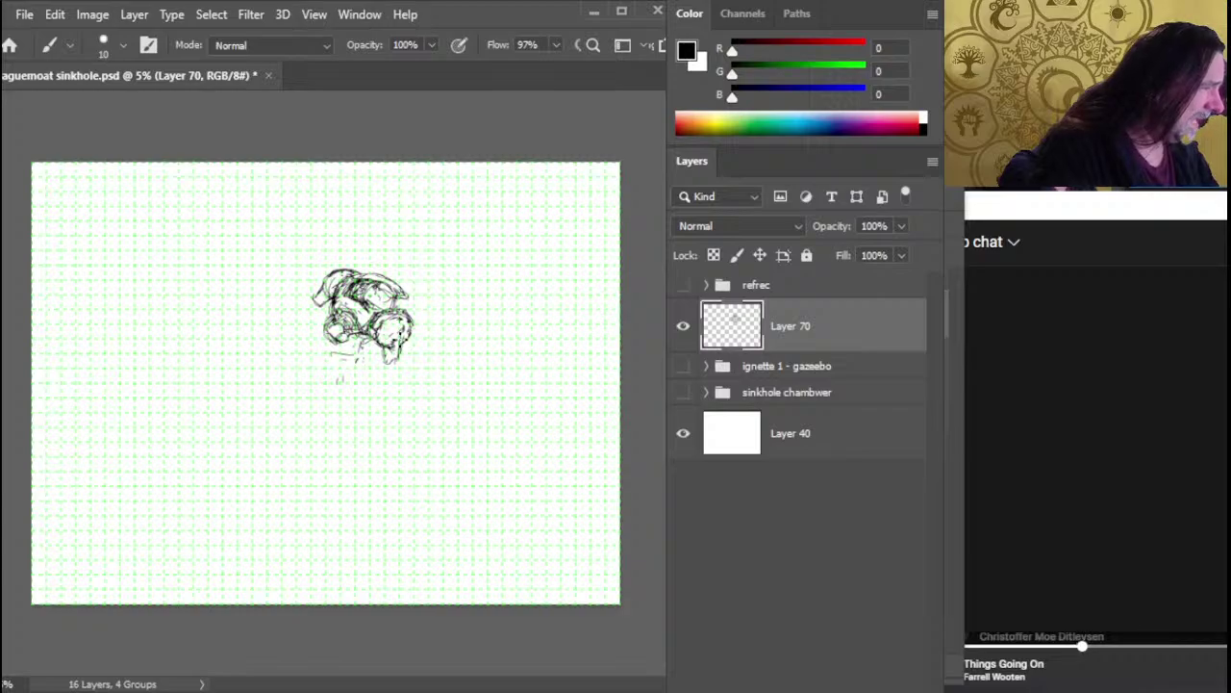
pyautogui.moveTo(400, 332); pyautogui.dragTo(402, 361)
# Clean up the stem's lower end and redraw it as a closed, tapering foot joined to the chamber's right edge
pyautogui.press('e')
pyautogui.press('b')
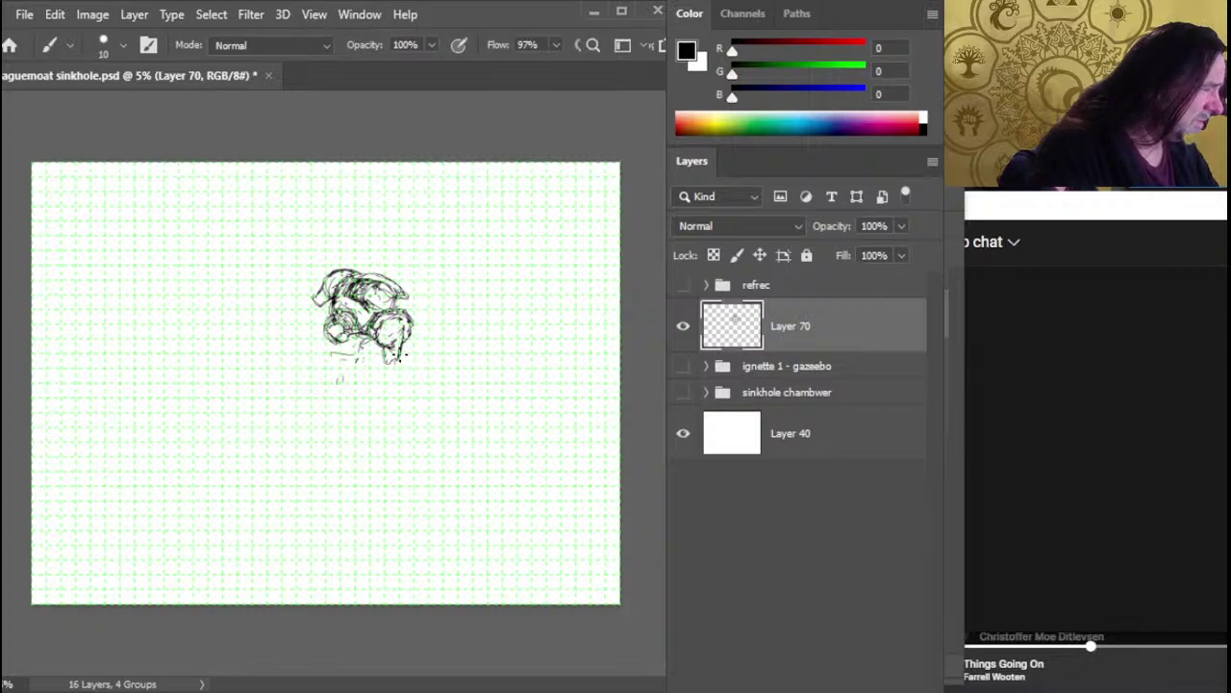
pyautogui.press('e')
pyautogui.press('b')
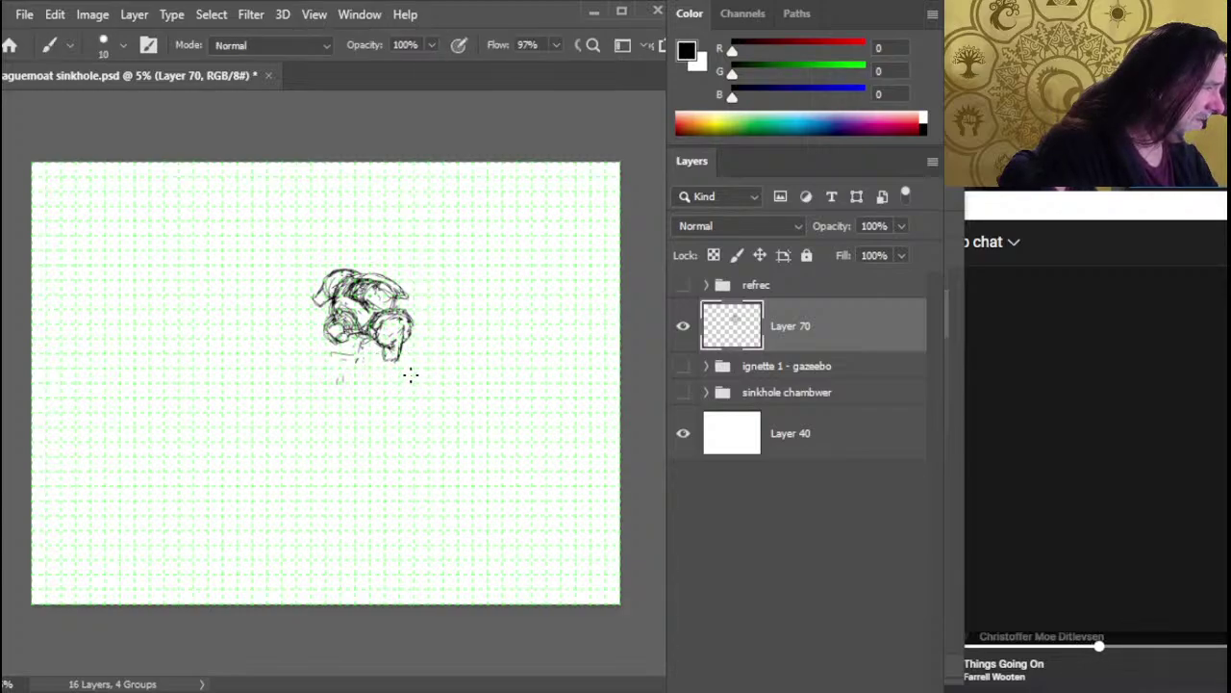
pyautogui.press('e')
pyautogui.press('b')
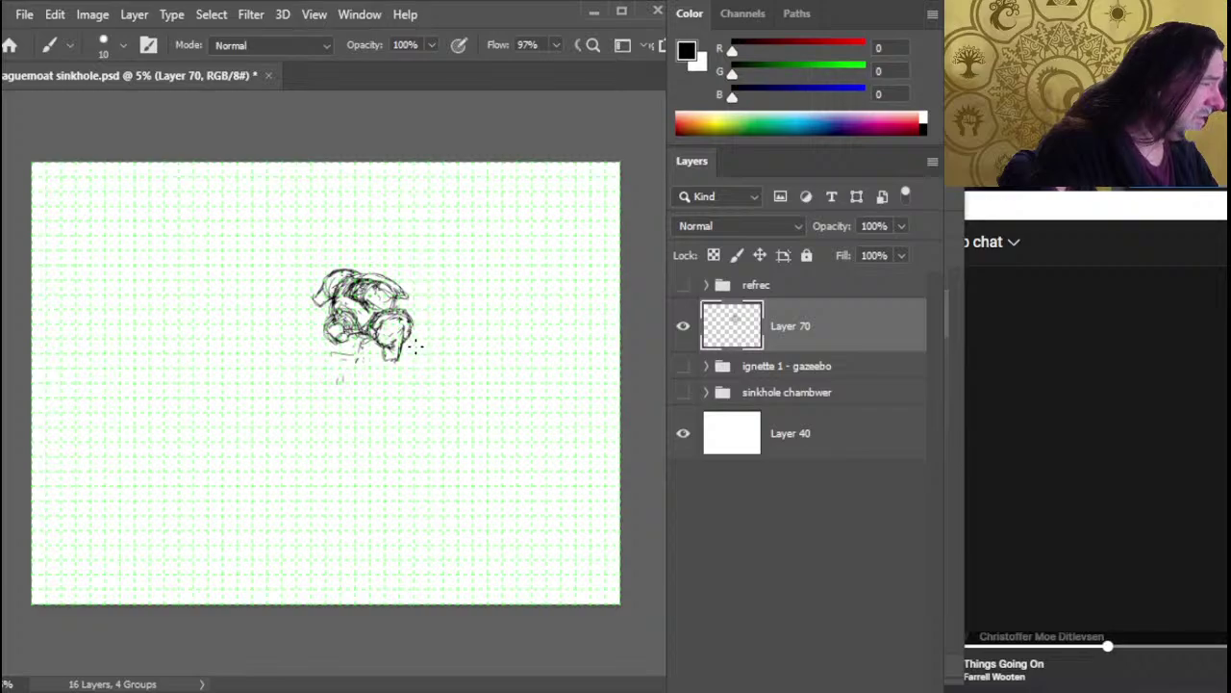
pyautogui.press('e')
pyautogui.press('b')
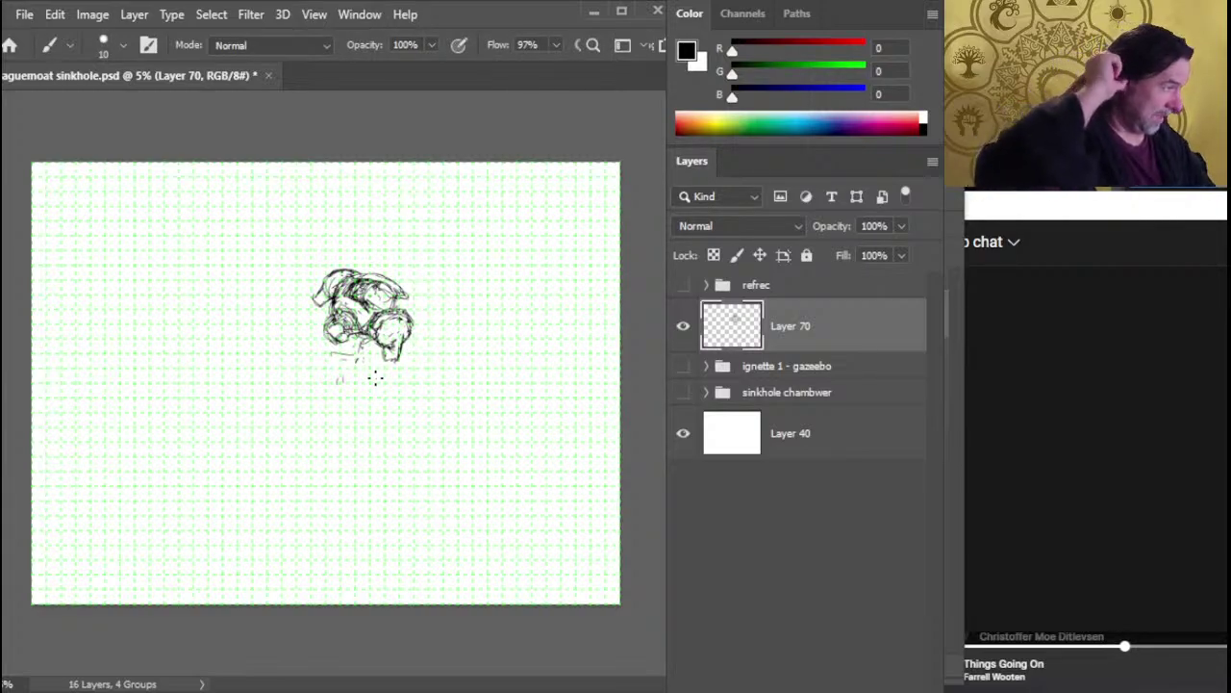
# Erase the stray marks and part of the stem below the chambers, and sketch short, rough strokes along the structure's underside
pyautogui.press('e')
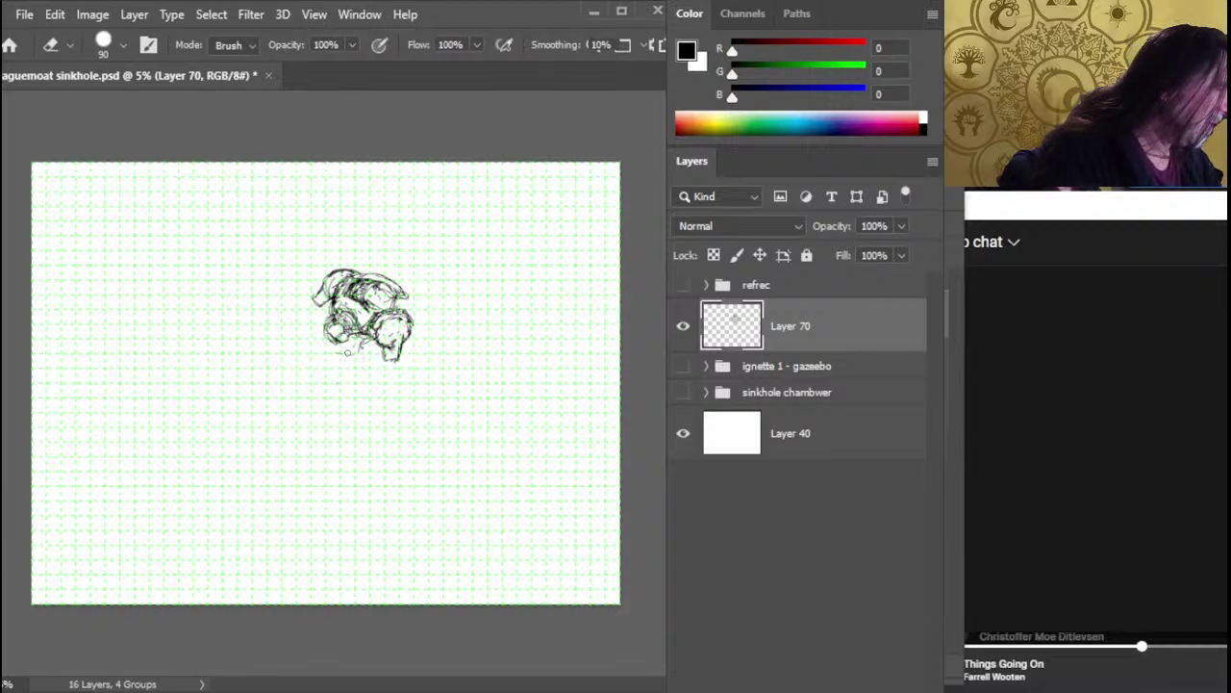
pyautogui.press('b')
pyautogui.moveTo(372, 343)
pyautogui.mouseDown()
pyautogui.moveTo(371, 362)
pyautogui.moveTo(402, 356)
pyautogui.mouseUp()
pyautogui.press('e')
pyautogui.press('b')
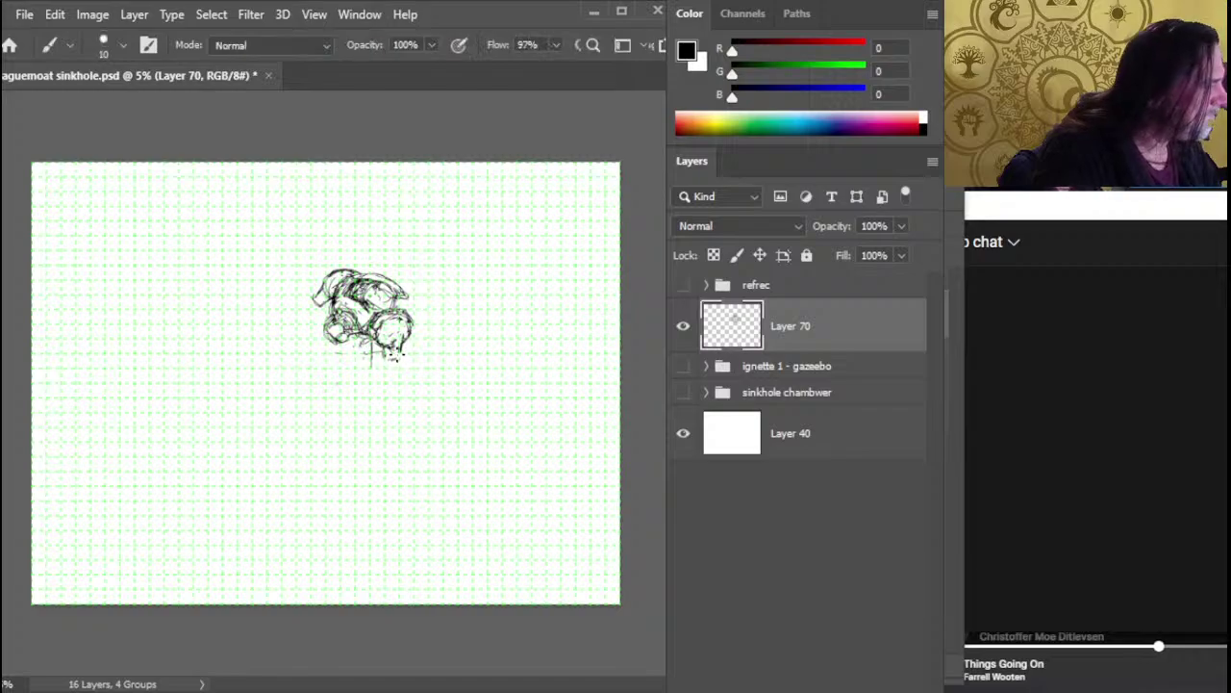
# Trim the upper rim's right tip and rework the lower-right chamber's upper and right outline with darker strokes
pyautogui.press('e')
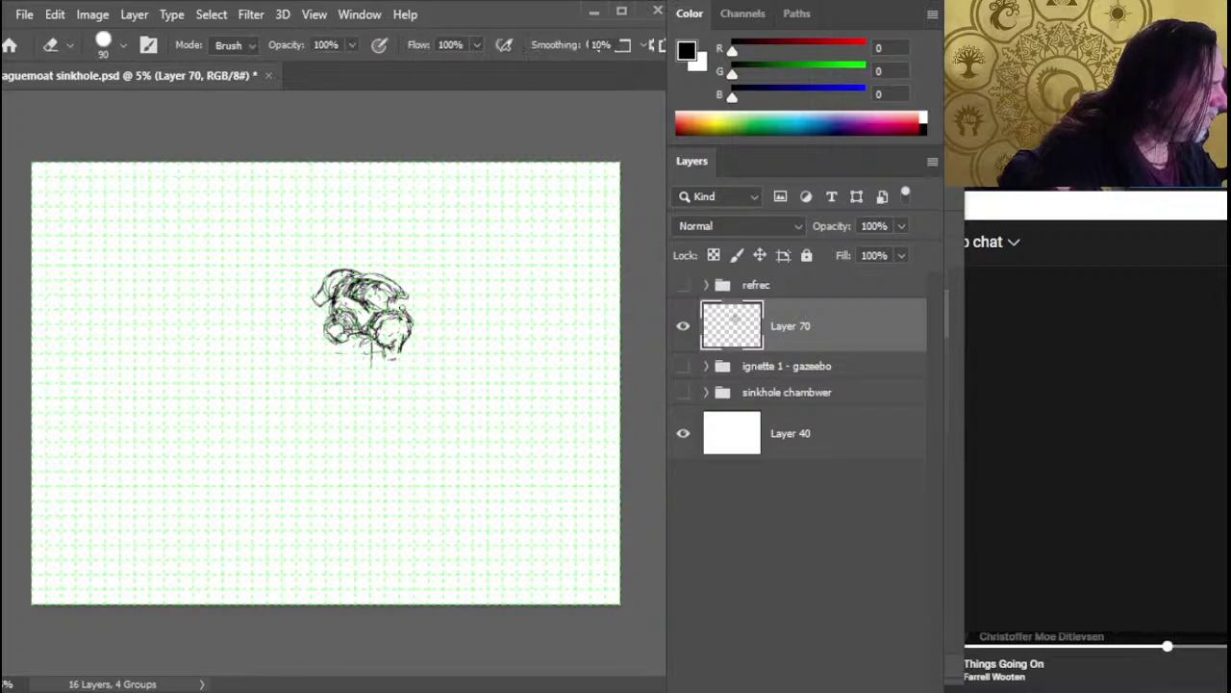
pyautogui.press('b')
pyautogui.press('e')
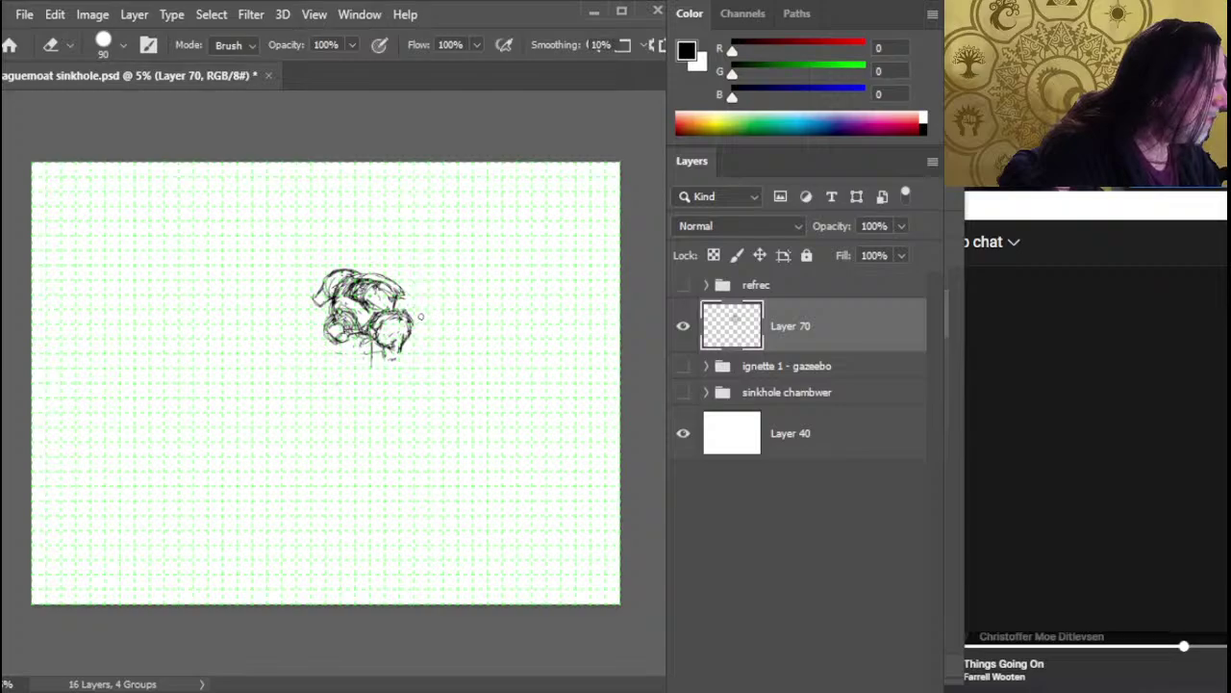
pyautogui.press('b')
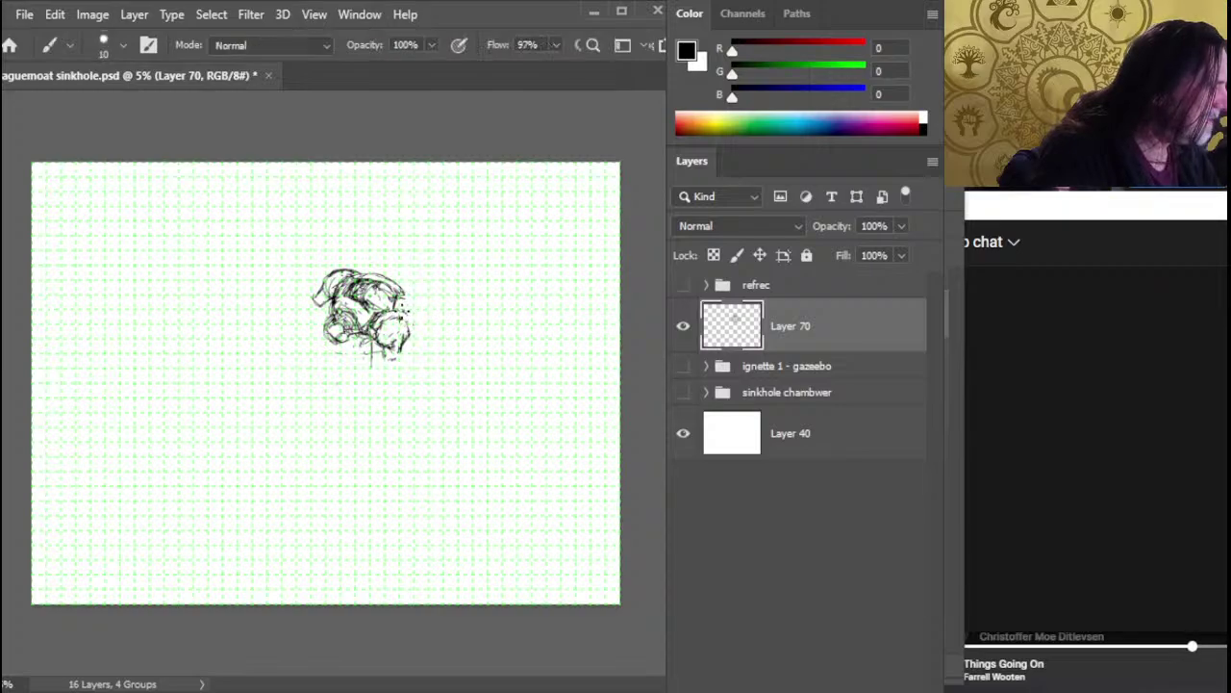
pyautogui.press('e')
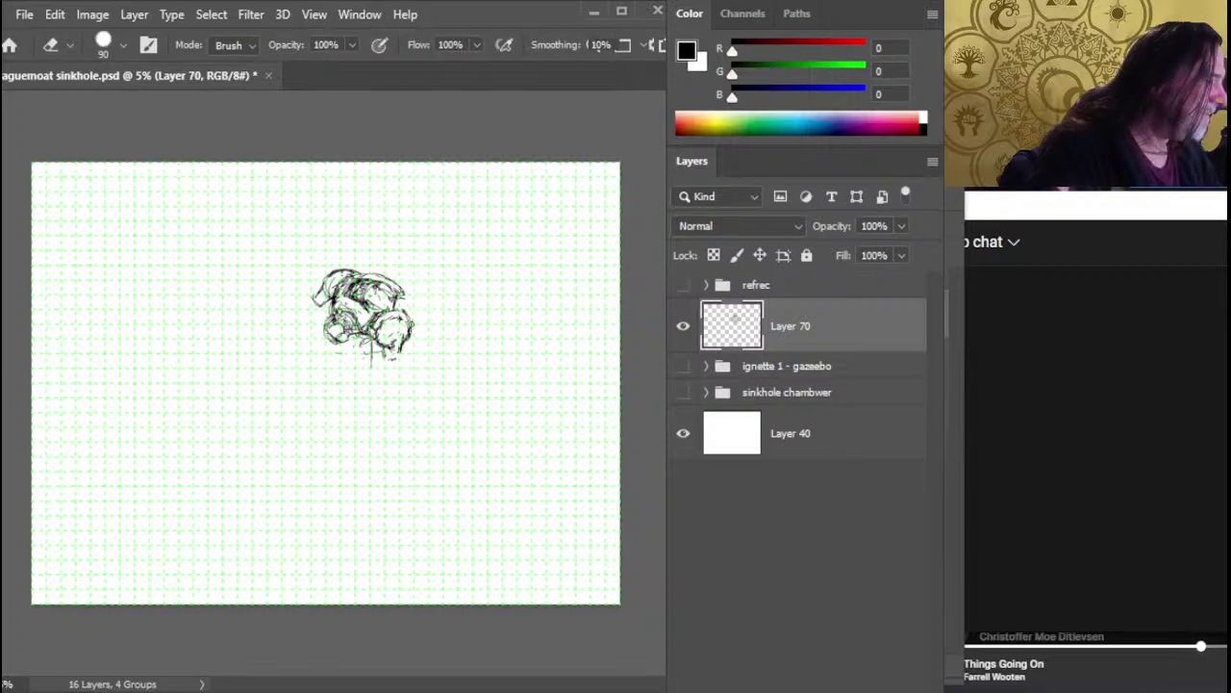
pyautogui.press('b')
pyautogui.press('e')
pyautogui.press('b')
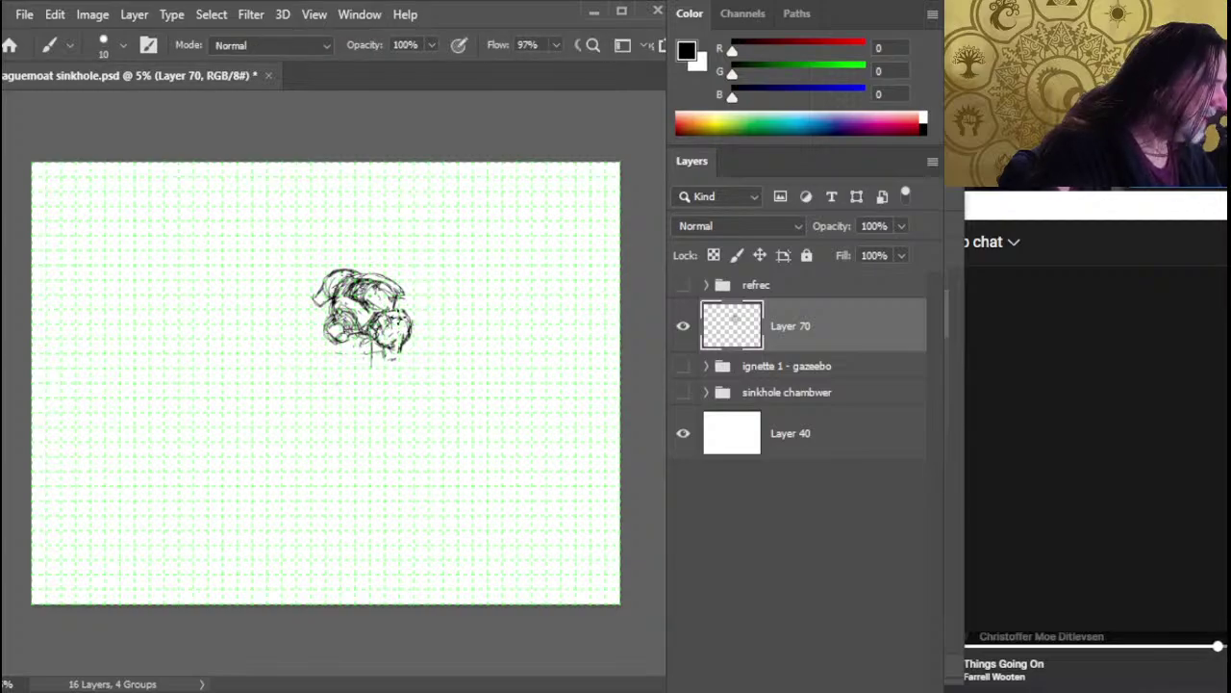
# Erase parts of the upper-left arch's outline and redraw its outer edge as a higher, smoother curve
pyautogui.press('e')
pyautogui.moveTo(331, 283)
pyautogui.mouseDown()
pyautogui.moveTo(350, 270)
pyautogui.moveTo(330, 274)
pyautogui.moveTo(330, 288)
pyautogui.mouseUp()
pyautogui.press('b')
pyautogui.press('e')
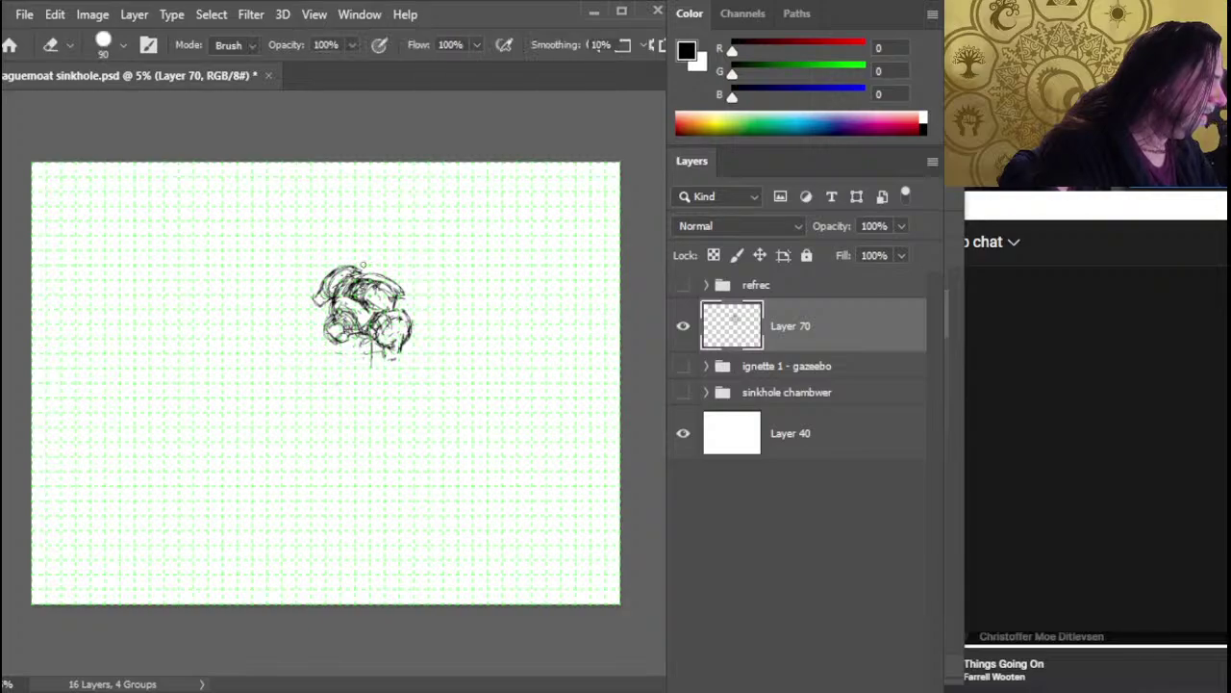
pyautogui.press('b')
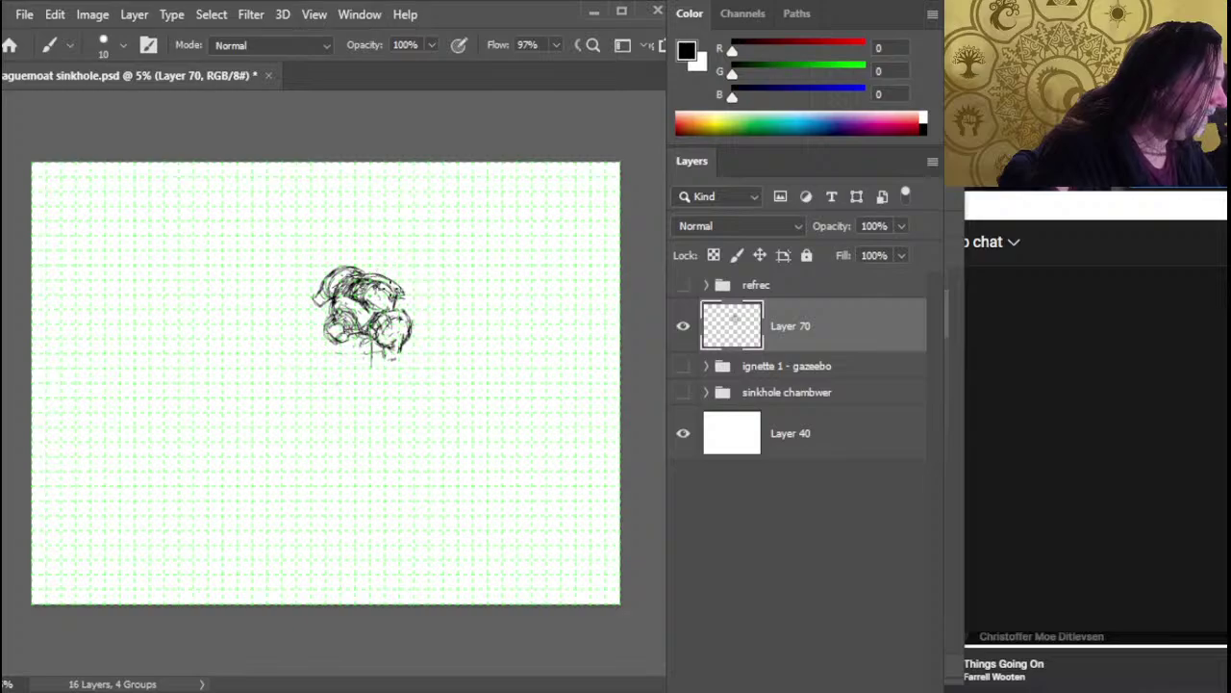
# Clean up the overlap between the upper-left arch and the rim with a size 60 eraser and redraw its curved inner strokes
pyautogui.press('e')
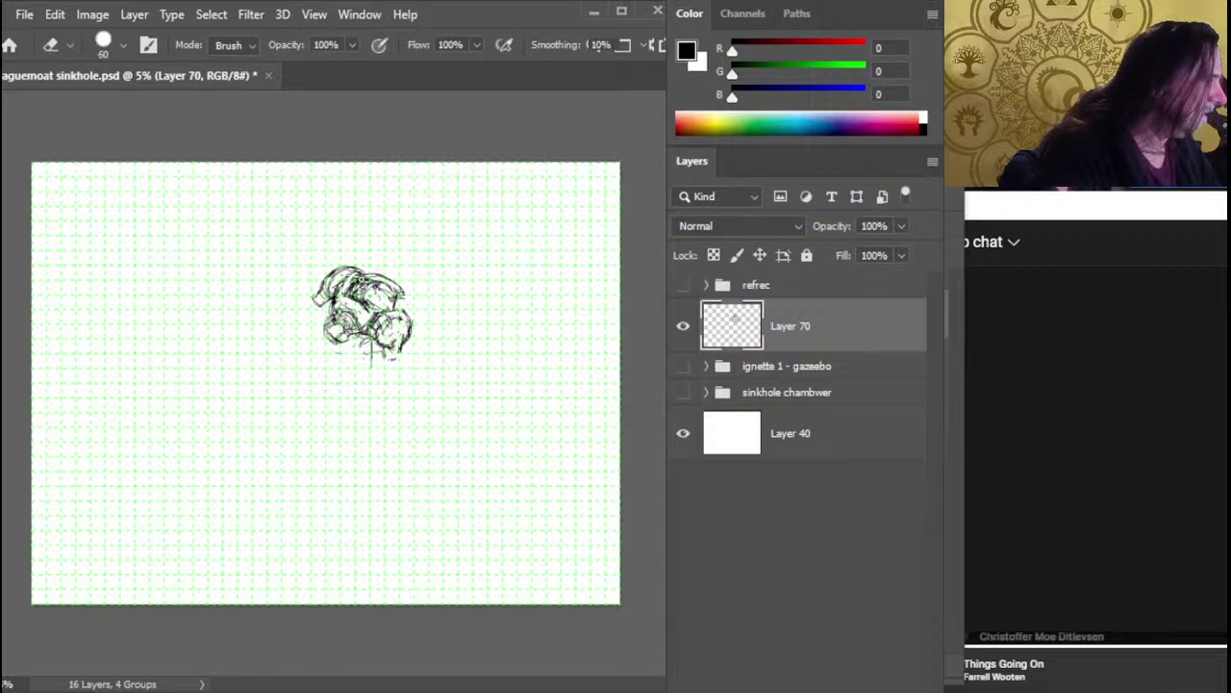
pyautogui.press('b')
pyautogui.moveTo(341, 288); pyautogui.dragTo(364, 291)
pyautogui.press('e')
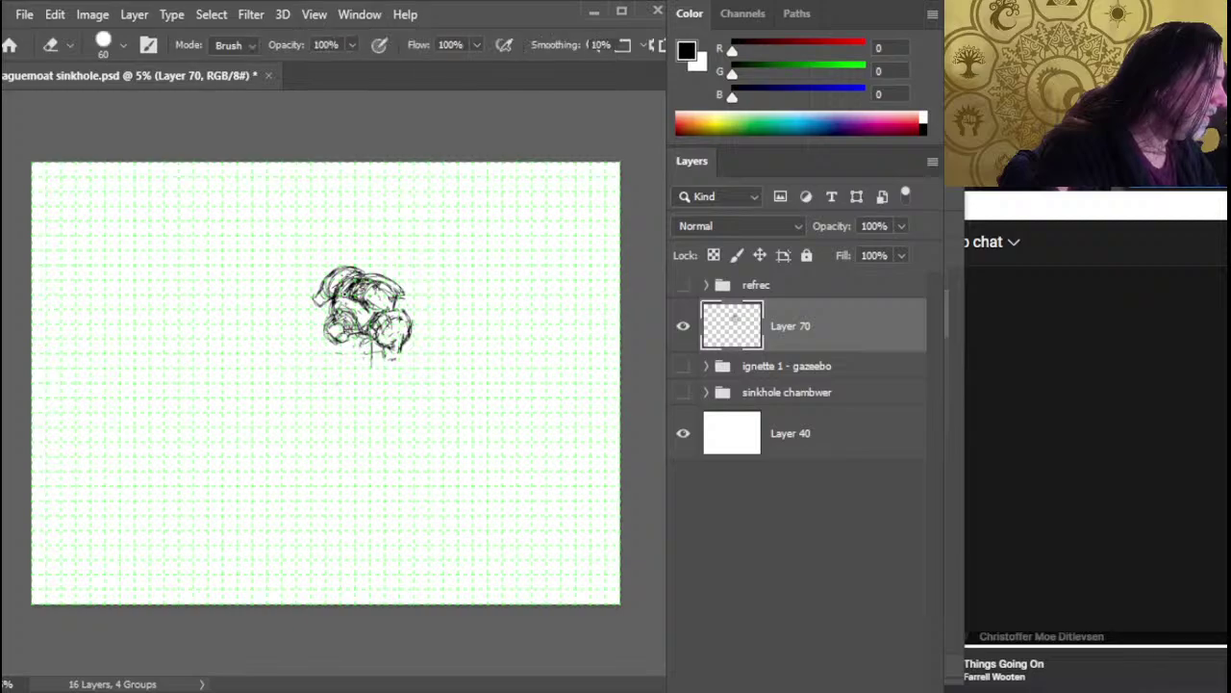
# Sketch a small angular rock to the left of the structure, then lasso it and move it closer to the upper-left arch
pyautogui.press('b')
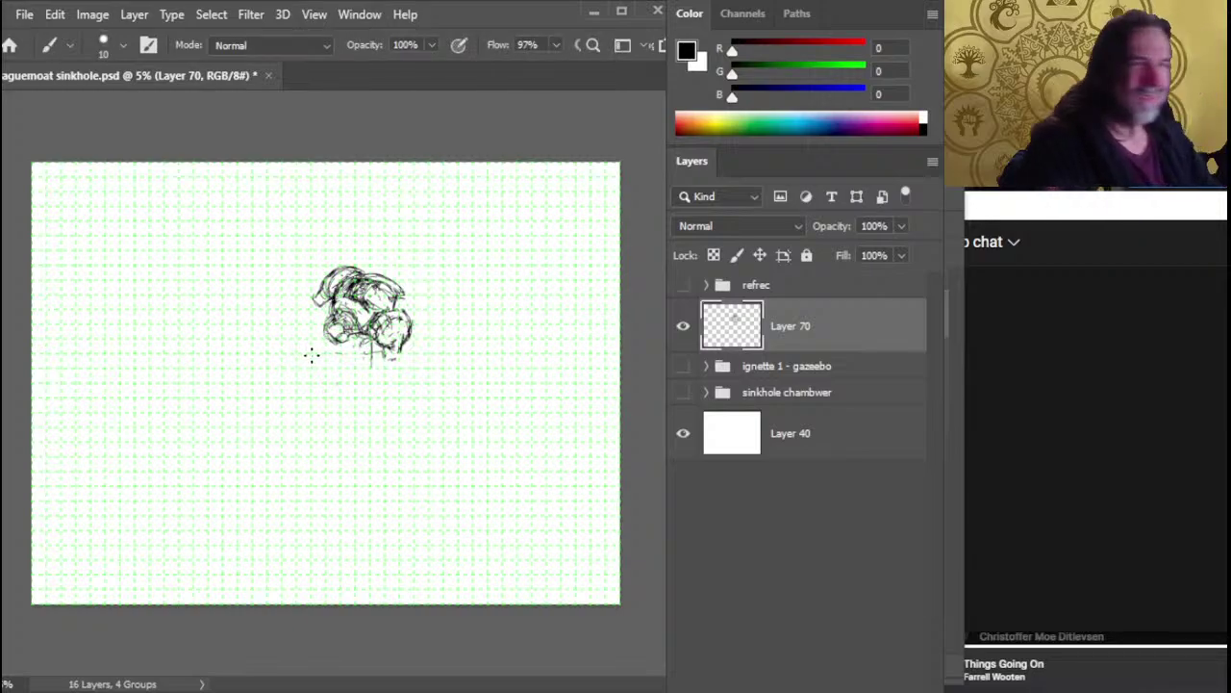
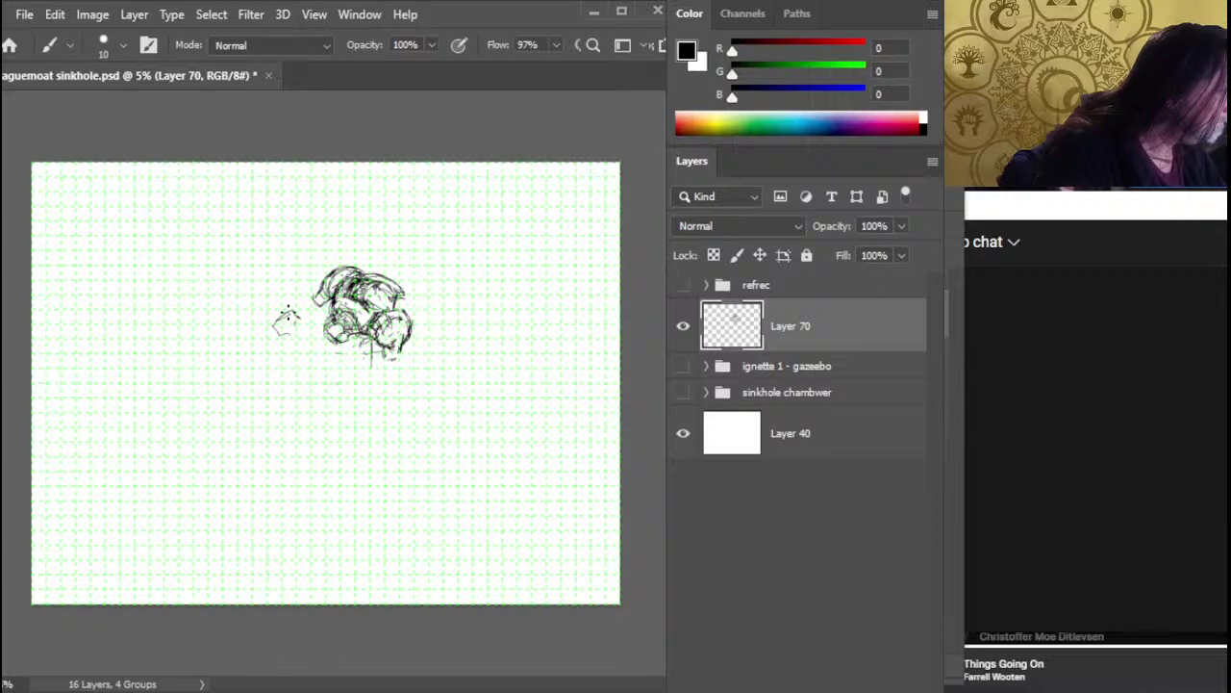
pyautogui.press('l')
pyautogui.moveTo(298, 304)
pyautogui.mouseDown()
pyautogui.moveTo(279, 343)
pyautogui.moveTo(303, 321)
pyautogui.mouseUp()
pyautogui.press('v')
pyautogui.press('l')
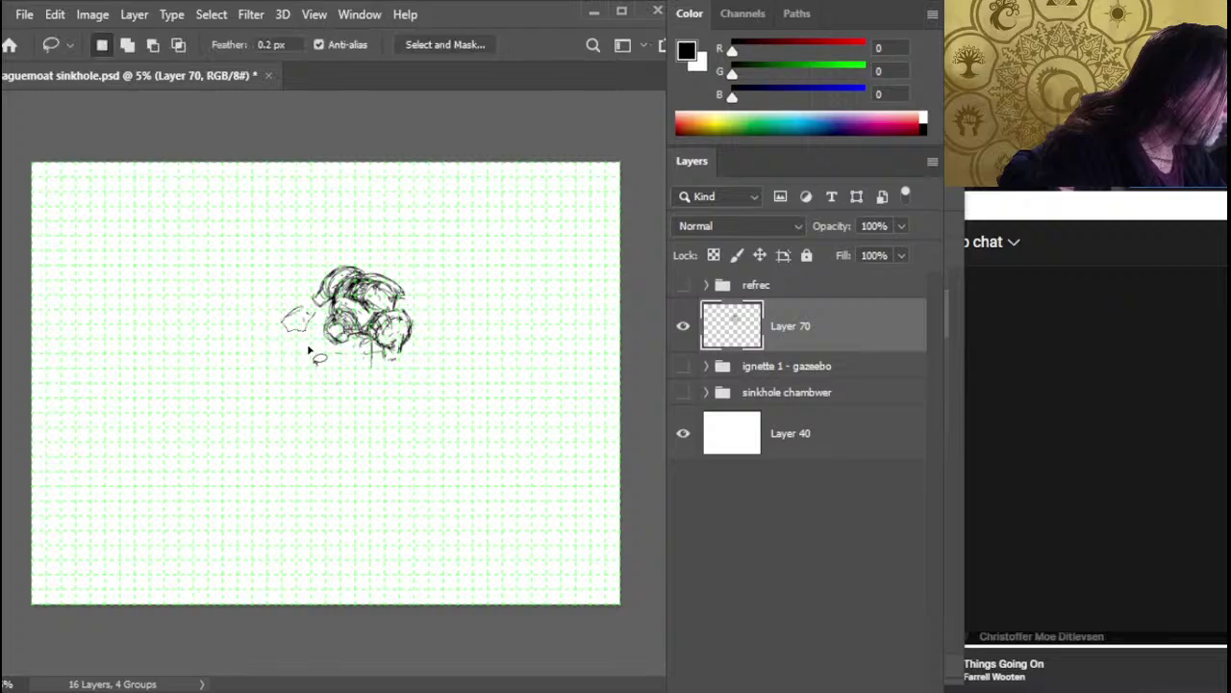
# Sketch a small stone below the rock and clean up the lower-right chamber's underside into a rounder base
pyautogui.press('e')
pyautogui.press('b')
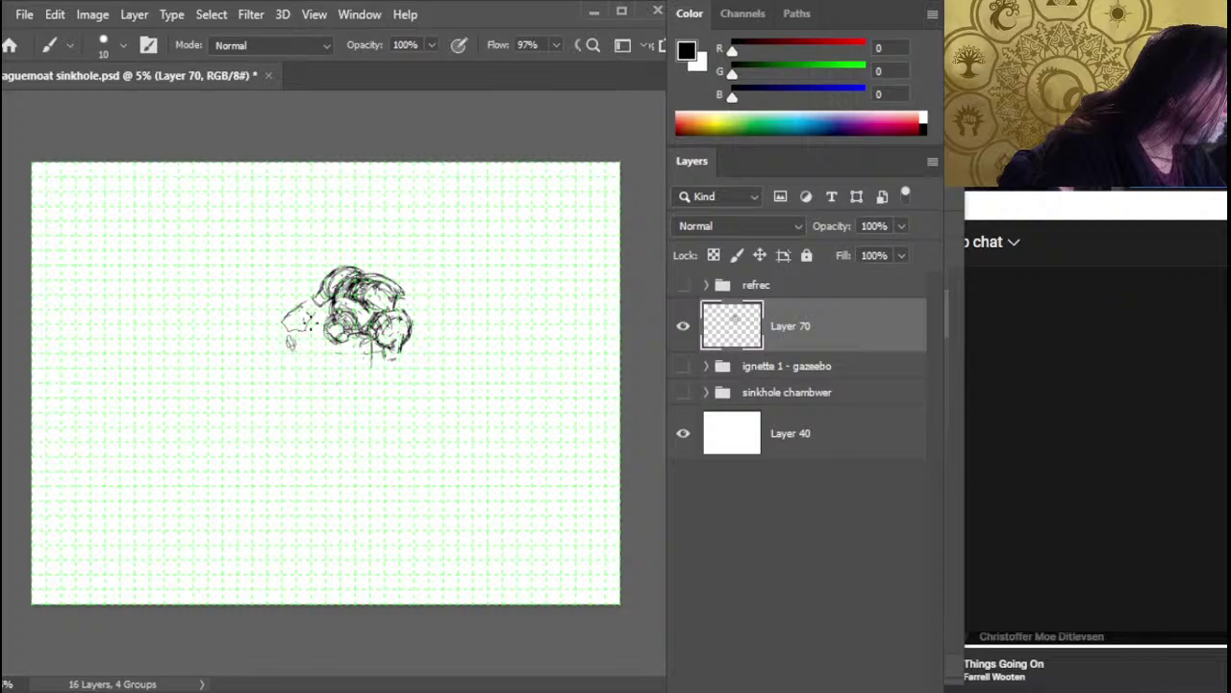
pyautogui.press('e')
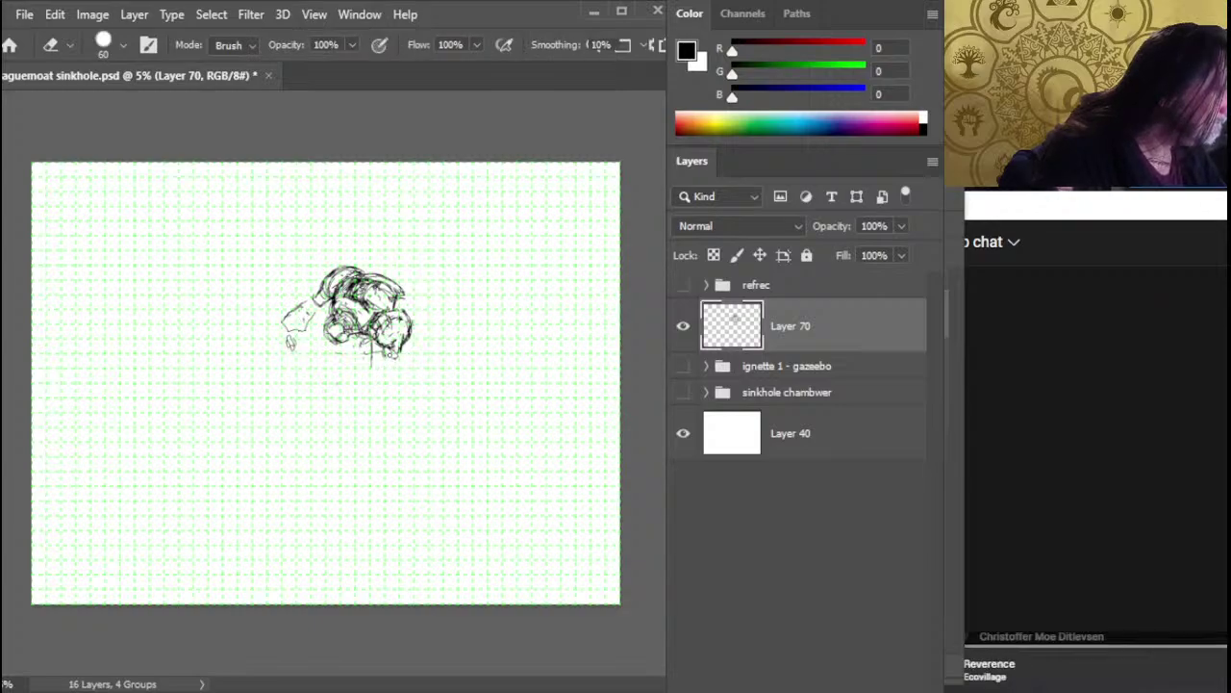
pyautogui.press('b')
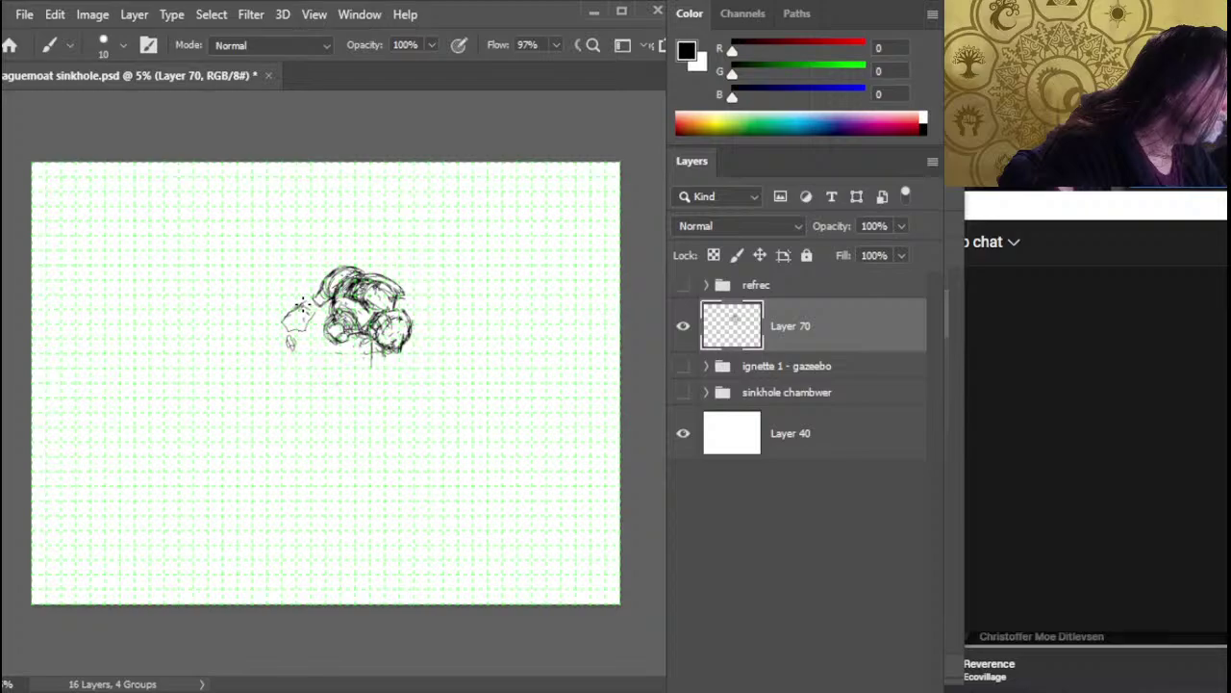
# Reshape the rock's upper edge with facet lines and sketch a second small stone to its lower left
pyautogui.press('e')
pyautogui.press('b')
pyautogui.moveTo(300, 301); pyautogui.dragTo(296, 310)
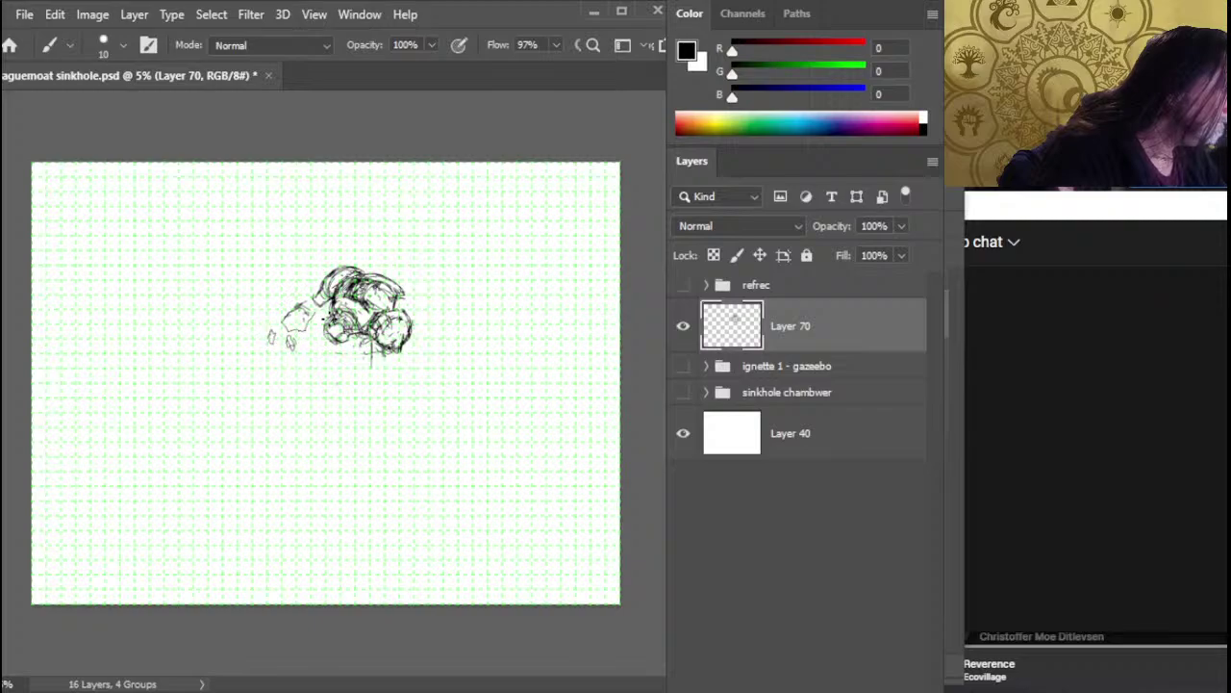
# Erase the upper-left arch's lower-left tip and redraw it with short strokes extending outward above the rock
pyautogui.press('e')
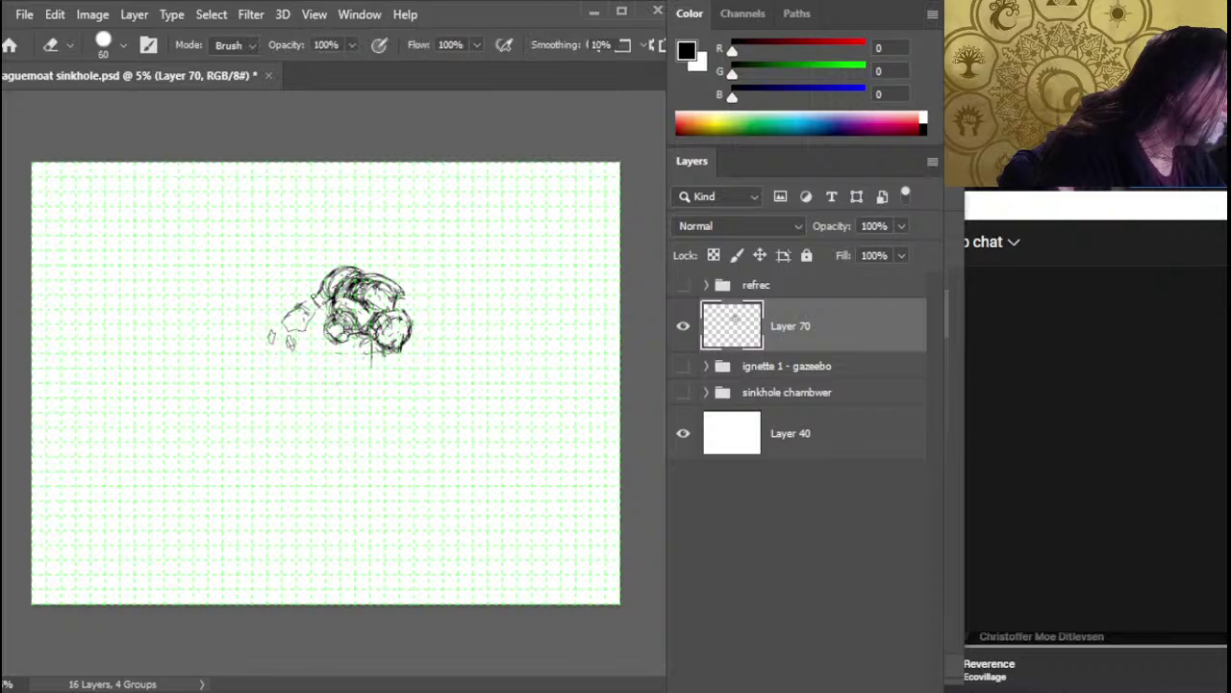
pyautogui.press('b')
pyautogui.press('e')
pyautogui.press('b')
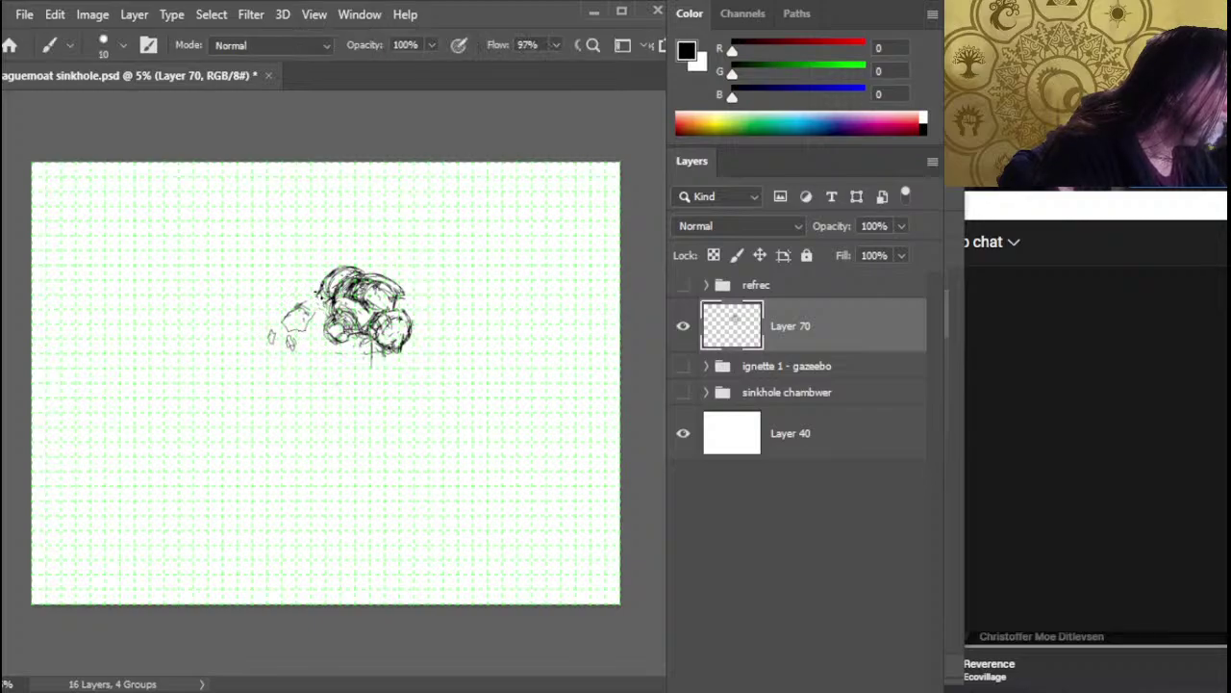
pyautogui.moveTo(320, 292)
pyautogui.mouseDown()
pyautogui.moveTo(313, 311)
pyautogui.moveTo(294, 291)
pyautogui.moveTo(310, 300)
pyautogui.mouseUp()
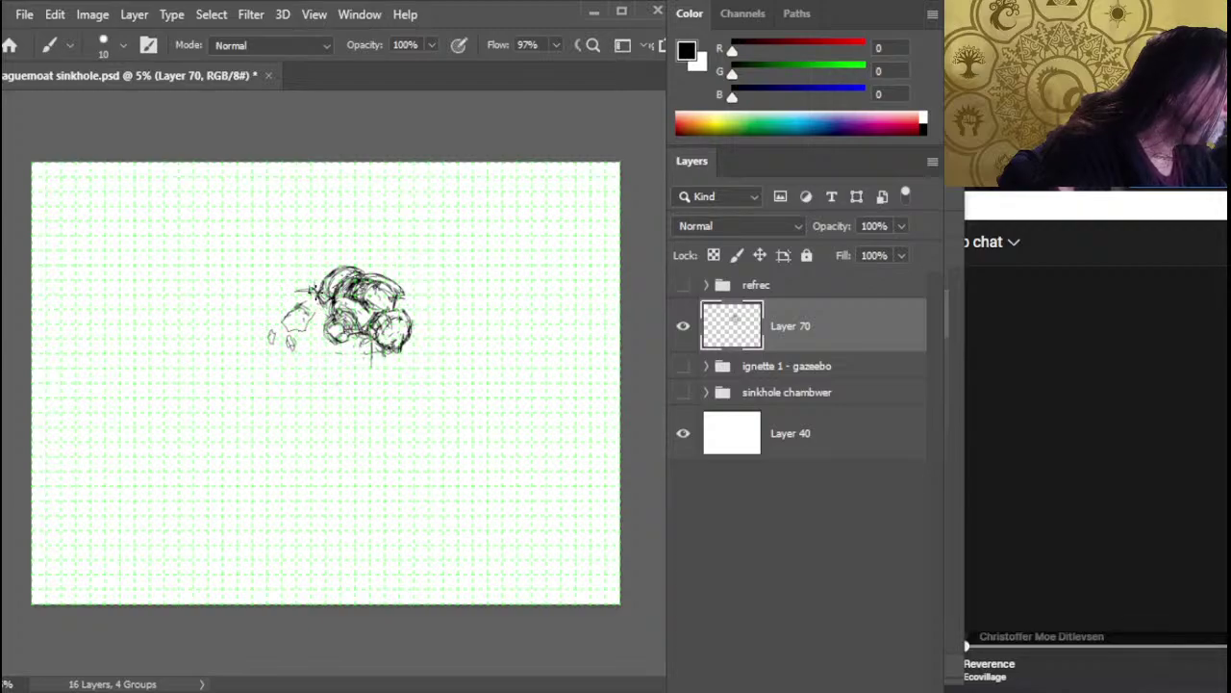
# Erase stray strokes beside the upper-left arch's tip and tidy the loose lines beneath the lower chambers
pyautogui.press('e')
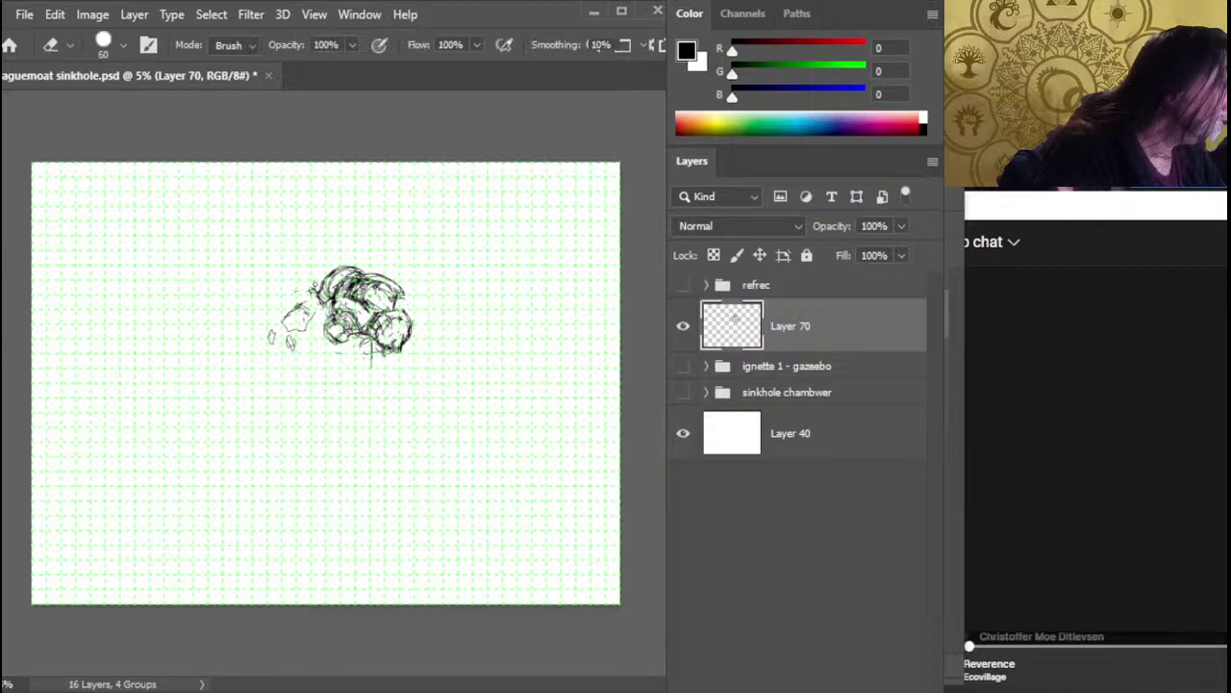
pyautogui.press('b')
pyautogui.press('e')
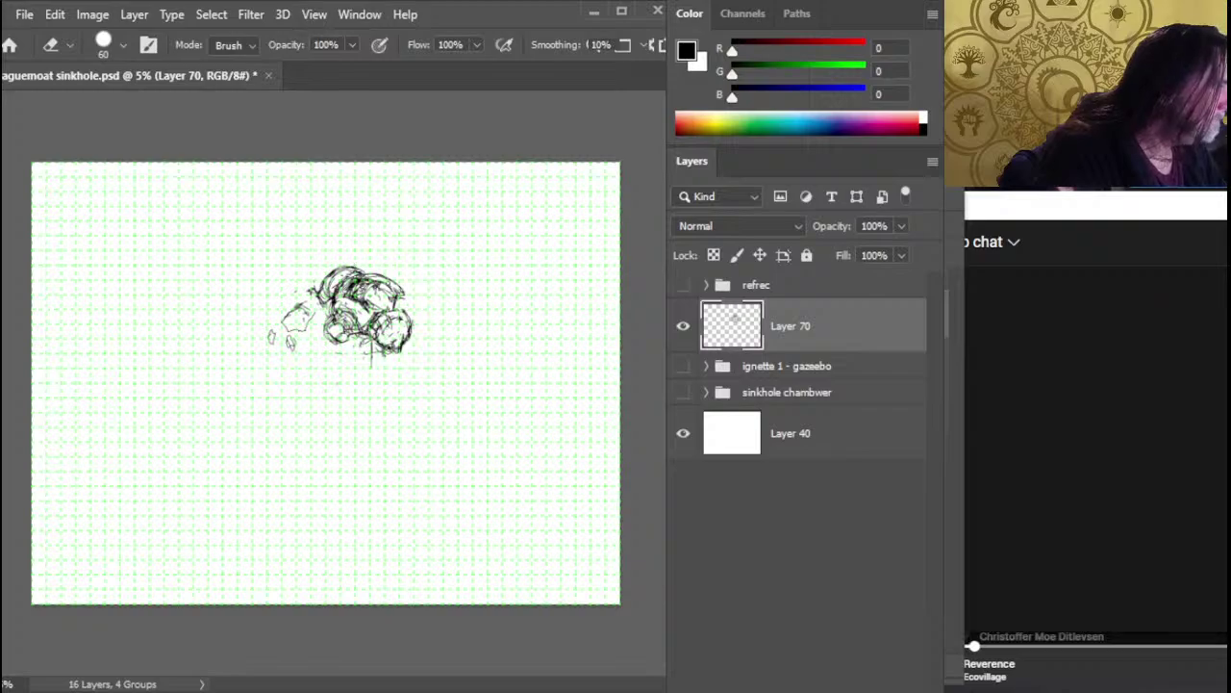
pyautogui.press('b')
pyautogui.press('z')
pyautogui.moveTo(330, 347)
pyautogui.mouseDown()
pyautogui.moveTo(347, 358)
pyautogui.moveTo(338, 370)
pyautogui.mouseUp()
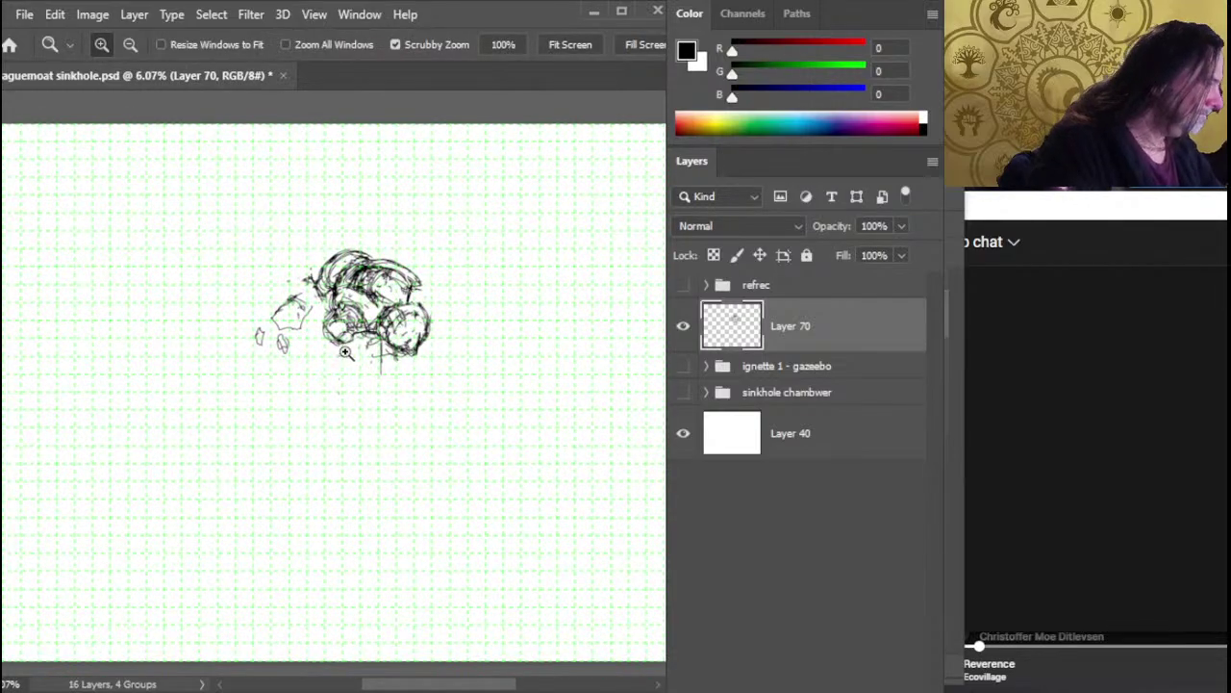
pyautogui.press('b')
pyautogui.press('e')
pyautogui.press('b')
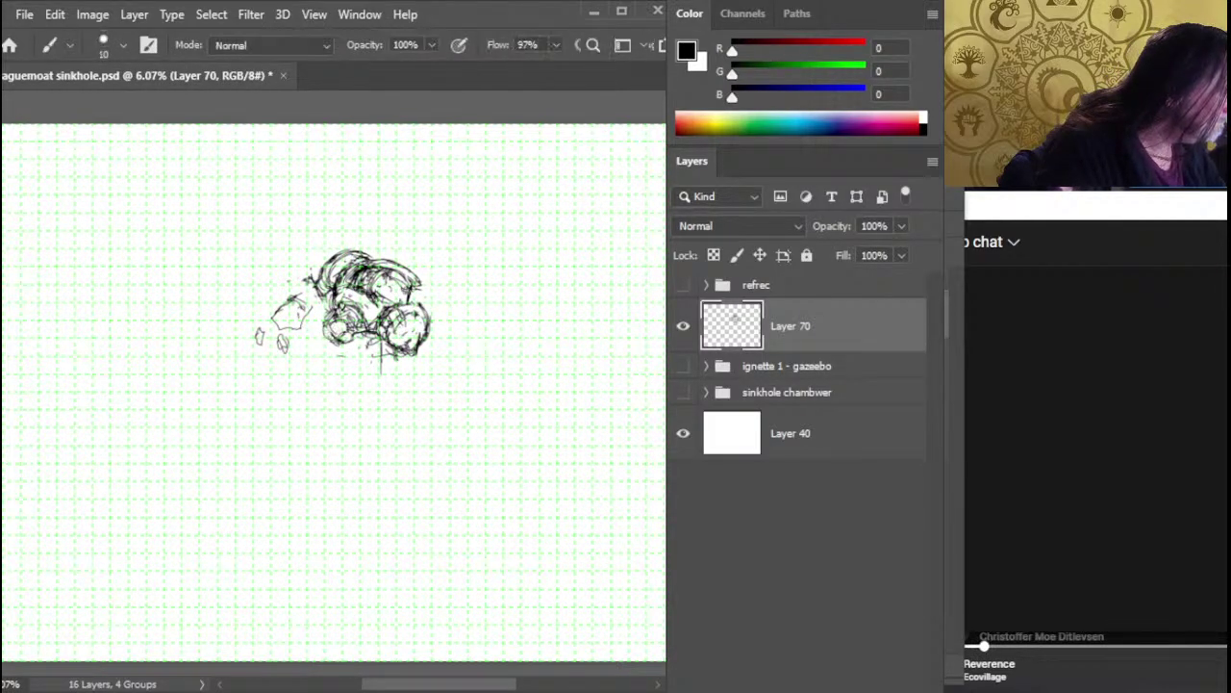
# Sketch a wide arched outline with a small irregular shape inside it in the canvas's upper-left area
pyautogui.press('z')
pyautogui.moveTo(375, 368); pyautogui.dragTo(322, 370)
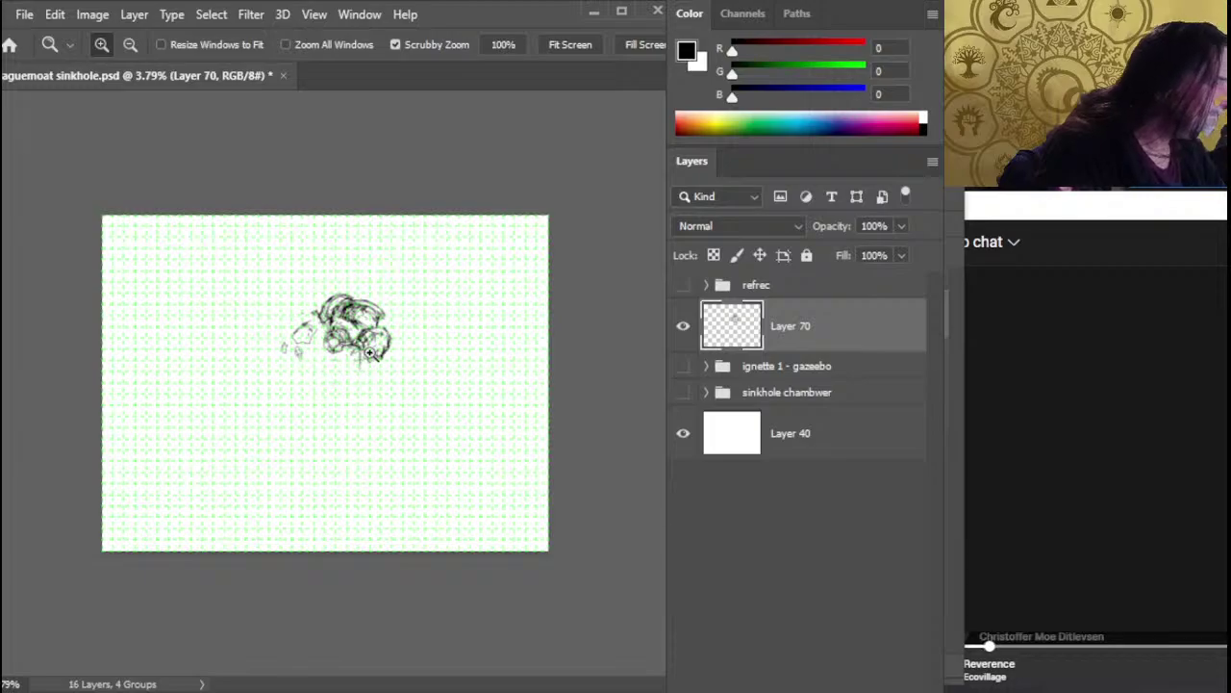
pyautogui.press('b')
pyautogui.moveTo(188, 251)
pyautogui.mouseDown()
pyautogui.moveTo(192, 278)
pyautogui.moveTo(213, 277)
pyautogui.moveTo(196, 233)
pyautogui.moveTo(149, 252)
pyautogui.moveTo(146, 269)
pyautogui.moveTo(146, 255)
pyautogui.moveTo(209, 234)
pyautogui.moveTo(195, 240)
pyautogui.moveTo(243, 248)
pyautogui.moveTo(239, 270)
pyautogui.moveTo(264, 254)
pyautogui.mouseUp()
pyautogui.press('e')
pyautogui.press('b')
pyautogui.press('e')
pyautogui.press('b')
pyautogui.press('e')
pyautogui.press('b')
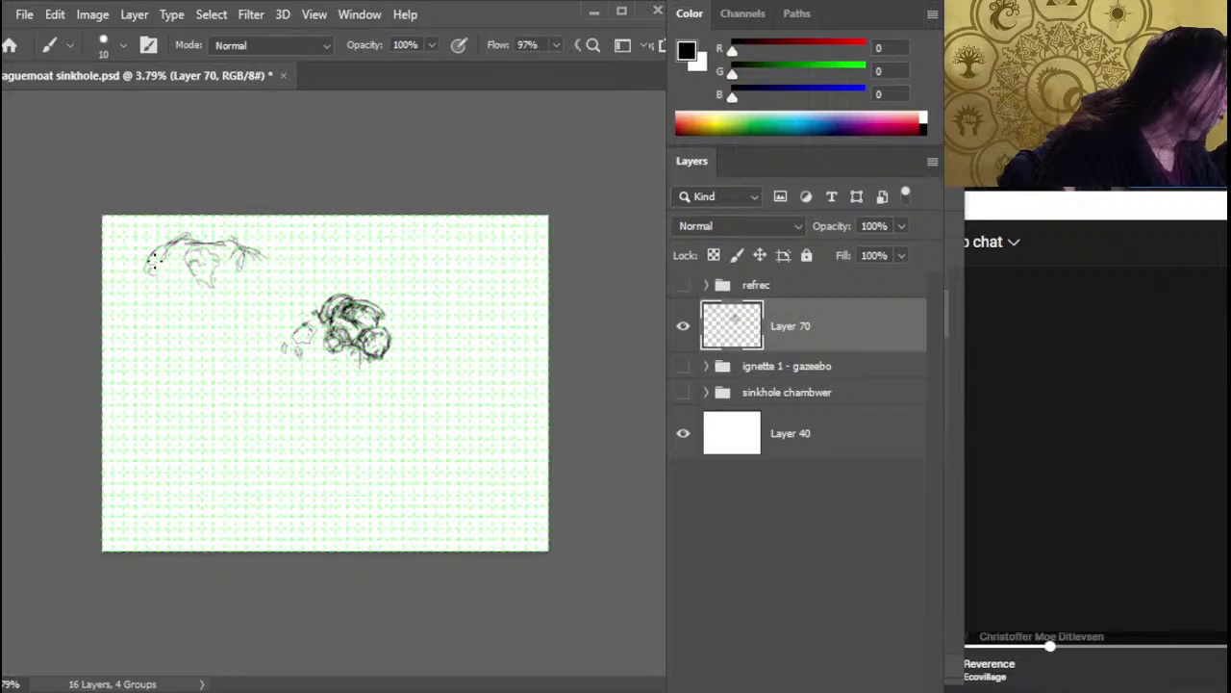
# Sketch a drooping lobe at the wide arch's left end and reinforce the strokes at its right end
pyautogui.moveTo(150, 256)
pyautogui.mouseDown()
pyautogui.moveTo(173, 275)
pyautogui.moveTo(169, 264)
pyautogui.moveTo(155, 281)
pyautogui.moveTo(156, 258)
pyautogui.moveTo(150, 276)
pyautogui.moveTo(162, 255)
pyautogui.moveTo(138, 257)
pyautogui.moveTo(139, 286)
pyautogui.mouseUp()
pyautogui.moveTo(154, 281)
pyautogui.mouseDown()
pyautogui.moveTo(165, 285)
pyautogui.moveTo(145, 288)
pyautogui.mouseUp()
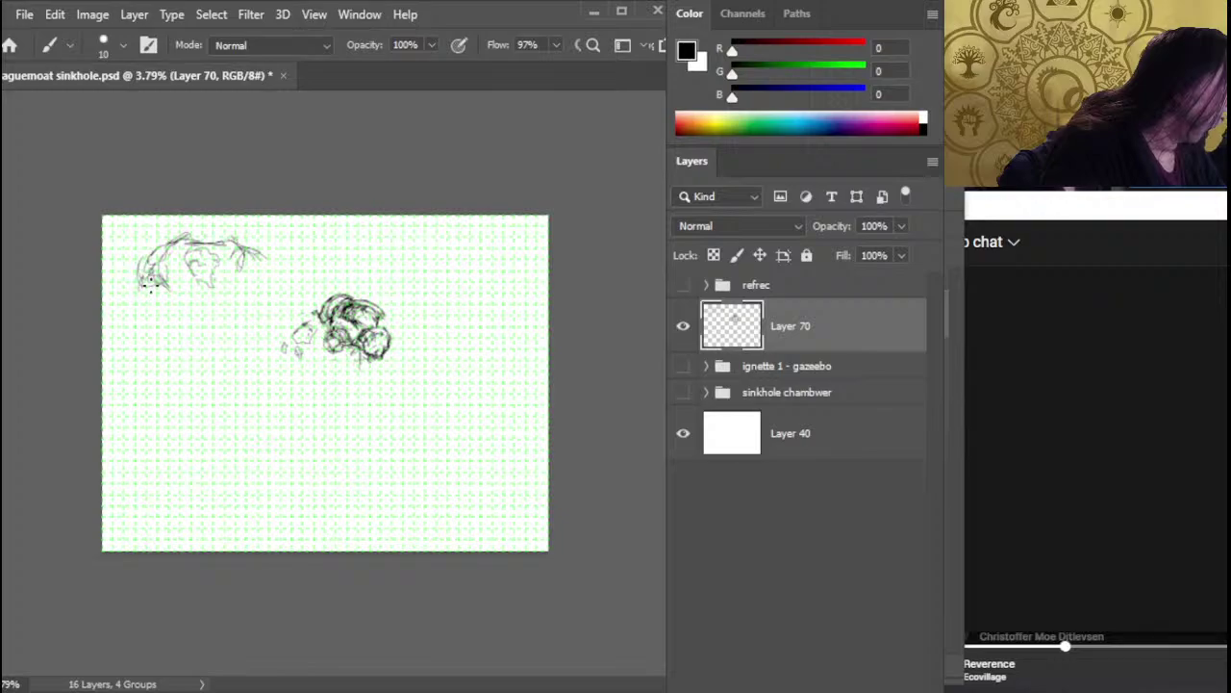
pyautogui.moveTo(246, 252)
pyautogui.mouseDown()
pyautogui.moveTo(259, 245)
pyautogui.moveTo(265, 258)
pyautogui.mouseUp()
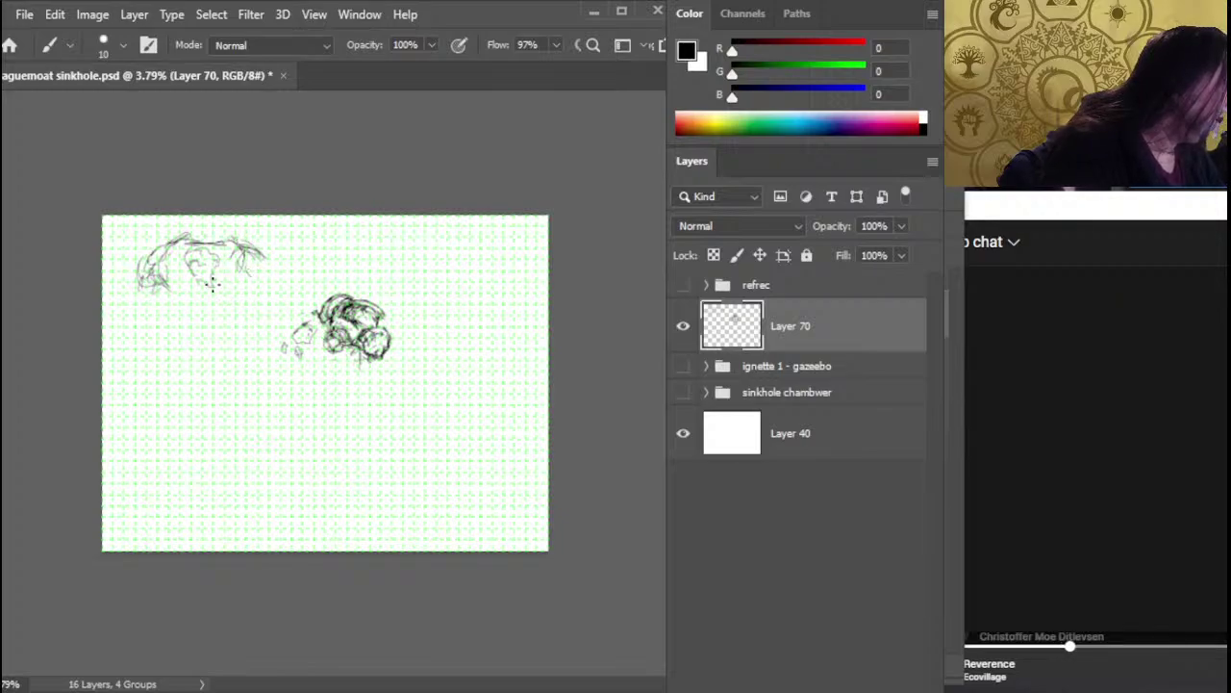
# Lasso the small shape inside the wide arch and move it slightly lower, centred between the two ends
pyautogui.moveTo(177, 286)
pyautogui.mouseDown()
pyautogui.moveTo(208, 285)
pyautogui.moveTo(218, 252)
pyautogui.mouseUp()
pyautogui.press('l')
pyautogui.press('v')
pyautogui.moveTo(211, 270)
pyautogui.mouseDown()
pyautogui.moveTo(214, 287)
pyautogui.moveTo(215, 272)
pyautogui.moveTo(247, 281)
pyautogui.moveTo(265, 255)
pyautogui.moveTo(242, 288)
pyautogui.moveTo(258, 281)
pyautogui.mouseUp()
pyautogui.press('l')
pyautogui.press('b')
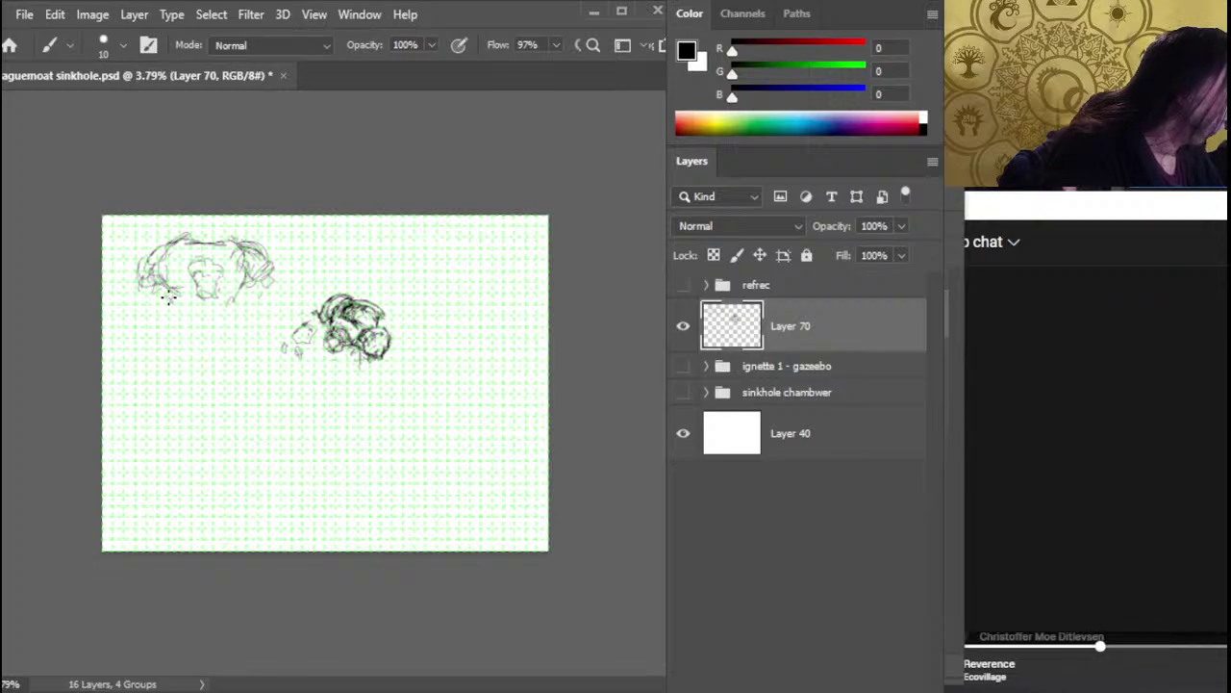
# Build up the wide arch's left lobe and sketch rough ground lines beneath the whole form
pyautogui.moveTo(171, 308)
pyautogui.mouseDown()
pyautogui.moveTo(202, 305)
pyautogui.moveTo(162, 313)
pyautogui.moveTo(172, 324)
pyautogui.moveTo(159, 314)
pyautogui.moveTo(181, 333)
pyautogui.moveTo(141, 328)
pyautogui.moveTo(134, 274)
pyautogui.mouseUp()
pyautogui.moveTo(149, 254)
pyautogui.mouseDown()
pyautogui.moveTo(135, 276)
pyautogui.moveTo(140, 256)
pyautogui.mouseUp()
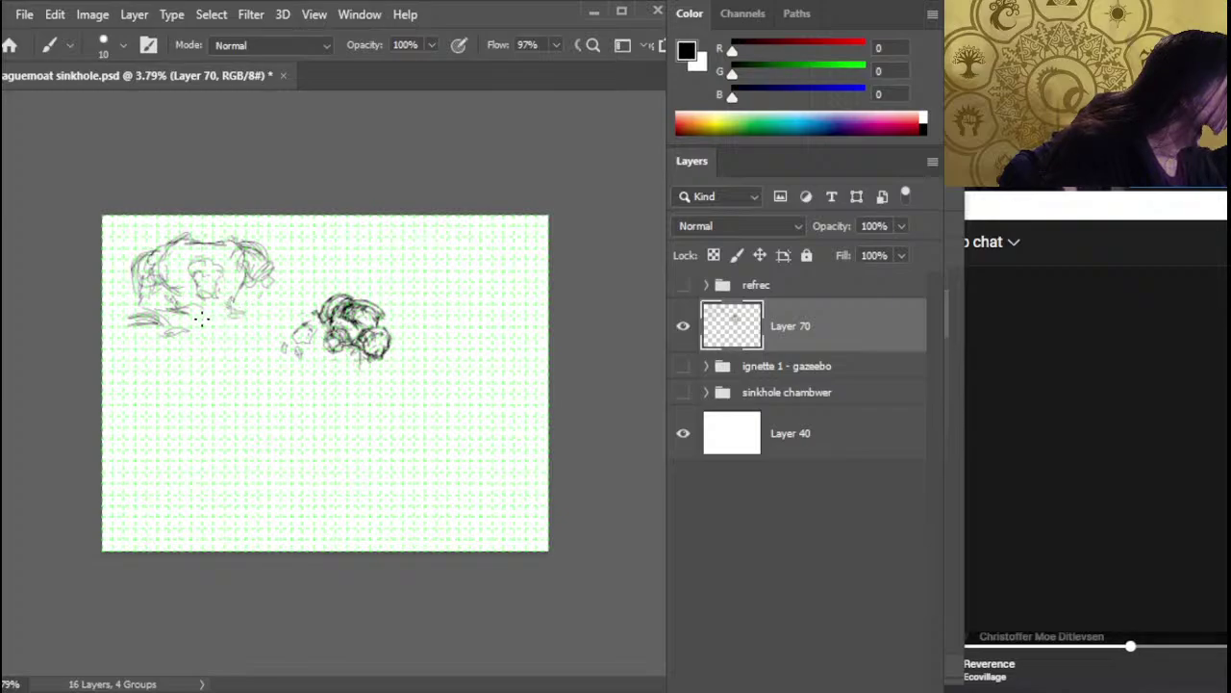
pyautogui.moveTo(202, 319); pyautogui.dragTo(242, 318)
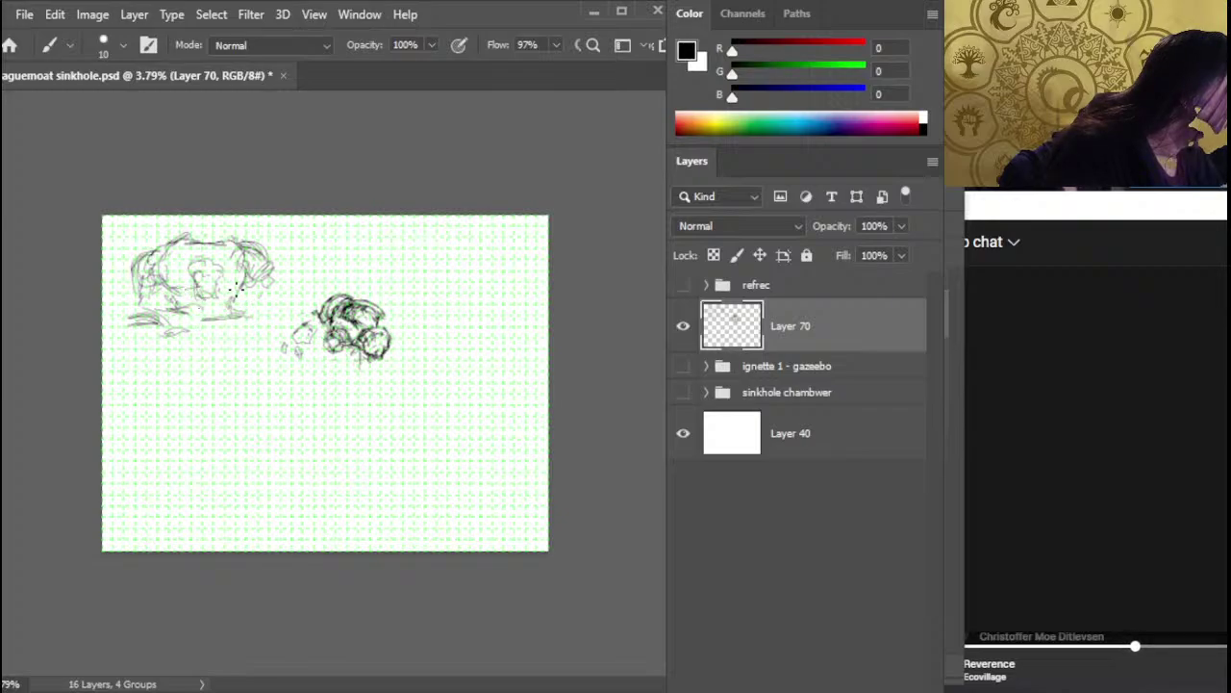
pyautogui.moveTo(189, 318)
pyautogui.mouseDown()
pyautogui.moveTo(235, 314)
pyautogui.moveTo(199, 319)
pyautogui.moveTo(244, 319)
pyautogui.moveTo(232, 318)
pyautogui.moveTo(250, 333)
pyautogui.moveTo(241, 341)
pyautogui.moveTo(261, 335)
pyautogui.mouseUp()
pyautogui.press('e')
pyautogui.press('b')
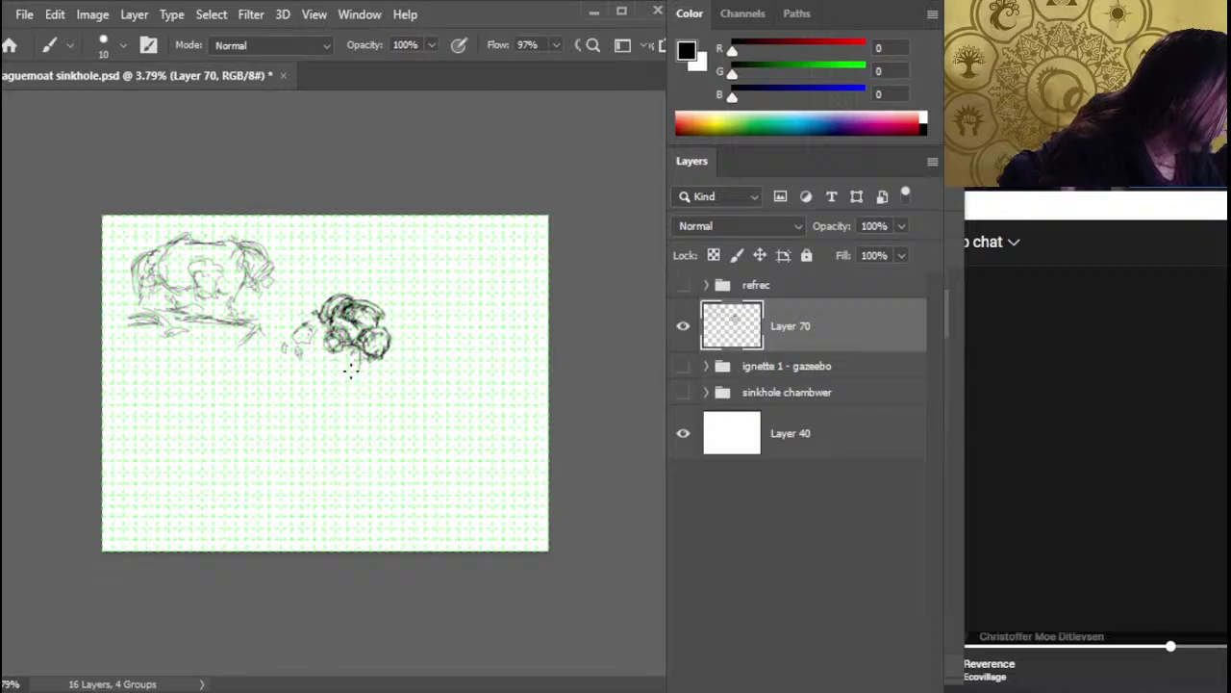
# Sketch a crescent-shaped form curving below the ring-shaped structure and roughen its outline with extra strokes
pyautogui.moveTo(348, 377)
pyautogui.mouseDown()
pyautogui.moveTo(378, 377)
pyautogui.moveTo(336, 398)
pyautogui.moveTo(335, 384)
pyautogui.moveTo(349, 396)
pyautogui.moveTo(379, 382)
pyautogui.moveTo(394, 351)
pyautogui.moveTo(331, 375)
pyautogui.moveTo(360, 383)
pyautogui.mouseUp()
pyautogui.press('e')
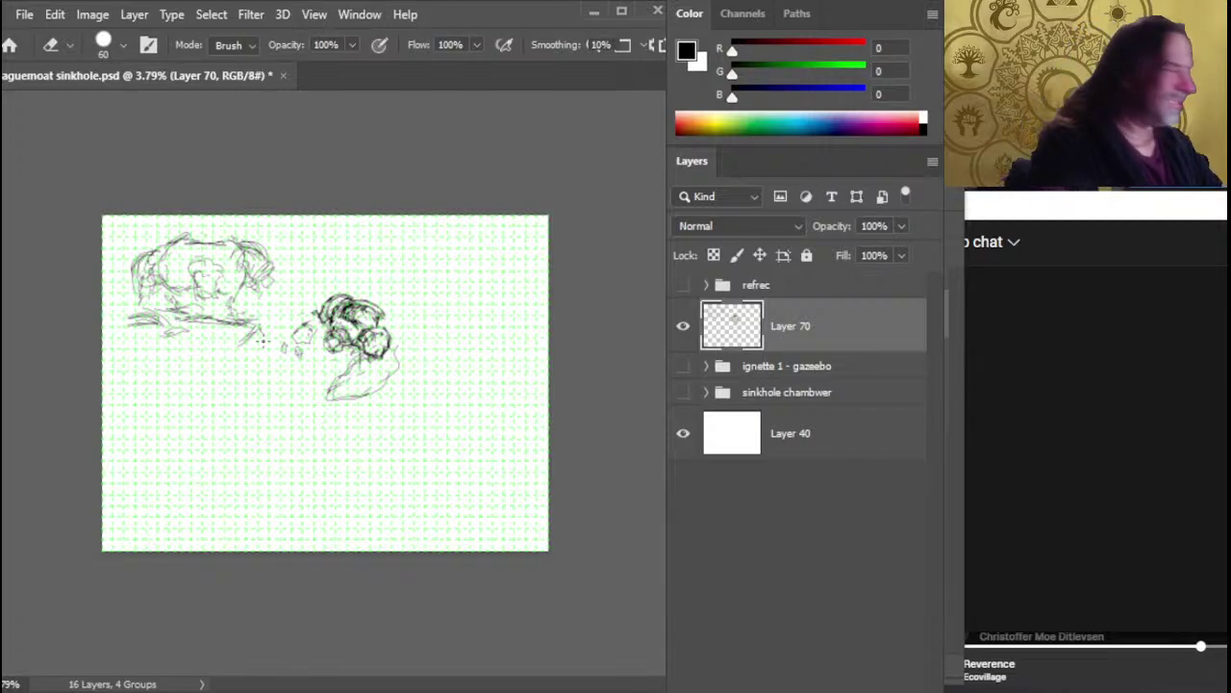
pyautogui.press('z')
pyautogui.moveTo(344, 363); pyautogui.dragTo(358, 377)
pyautogui.press('b')
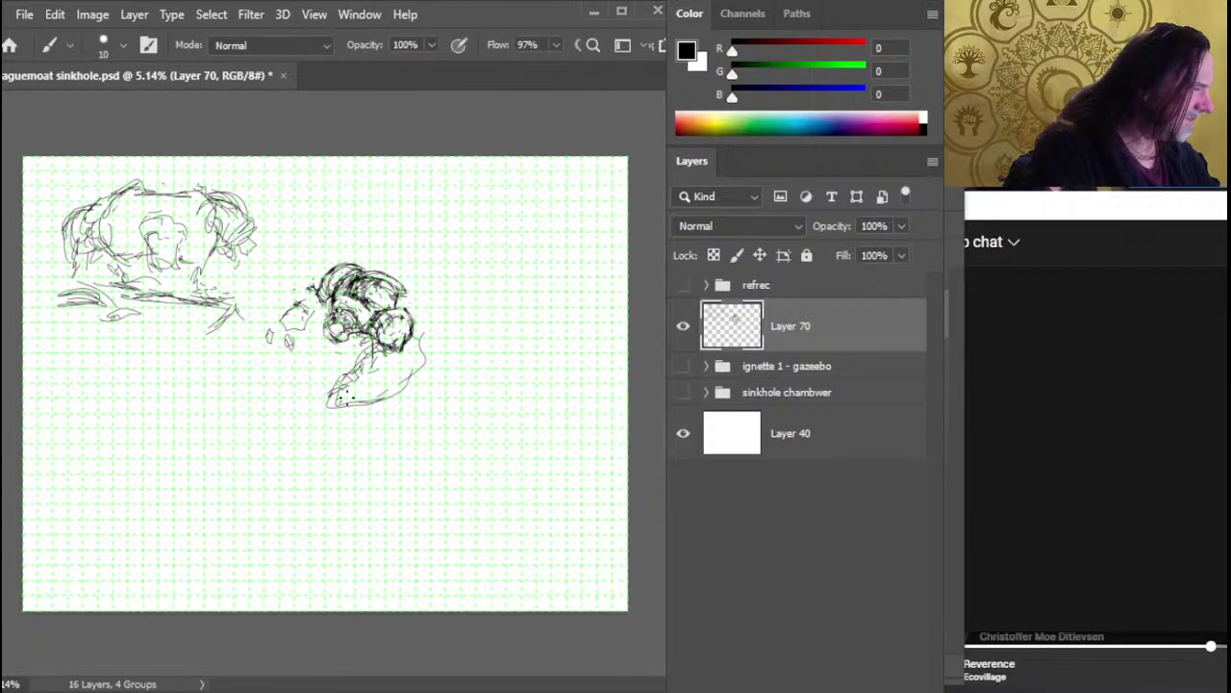
pyautogui.moveTo(348, 399)
pyautogui.mouseDown()
pyautogui.moveTo(402, 387)
pyautogui.moveTo(421, 363)
pyautogui.moveTo(417, 344)
pyautogui.mouseUp()
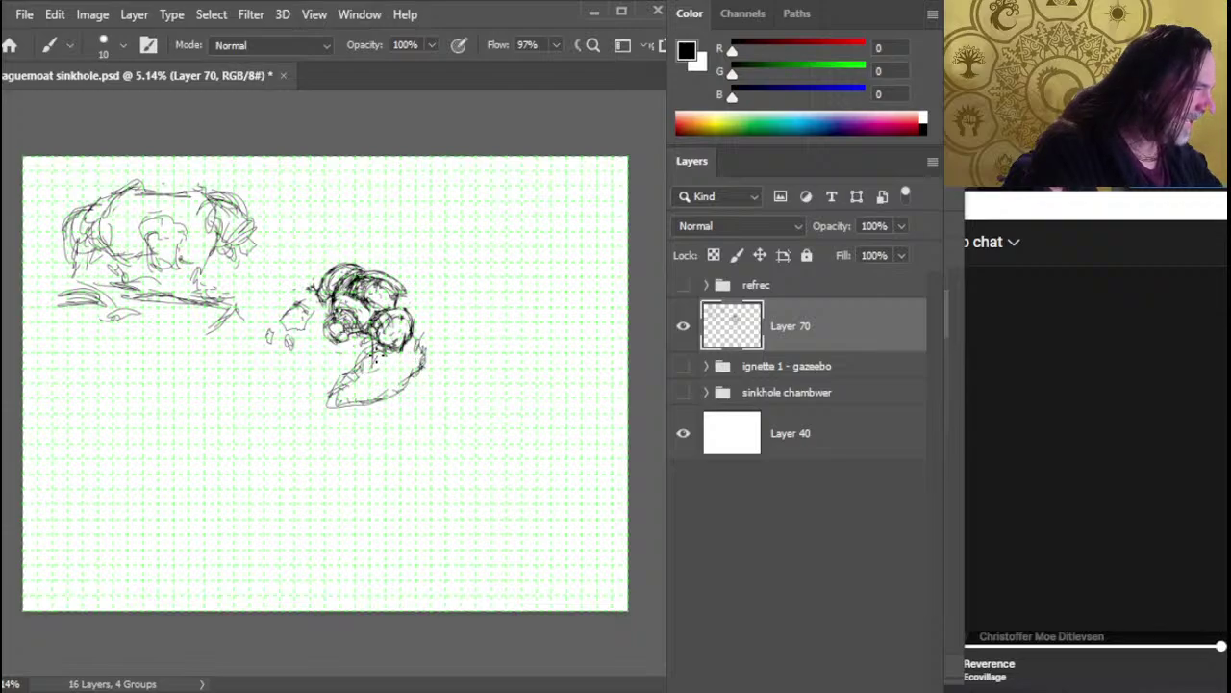
# Erase the overlap between the crescent and the lower-right chamber, then redraw the crescent's upper tip and the chamber's inner lines
pyautogui.press('e')
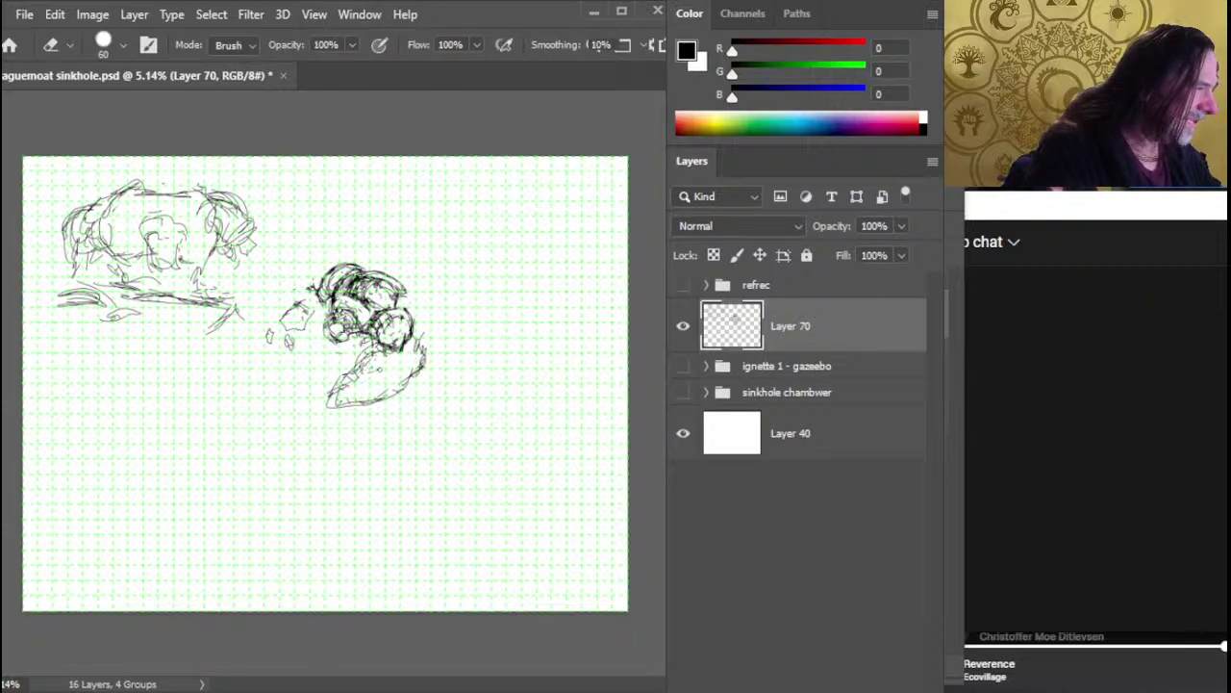
pyautogui.moveTo(383, 356); pyautogui.dragTo(422, 353)
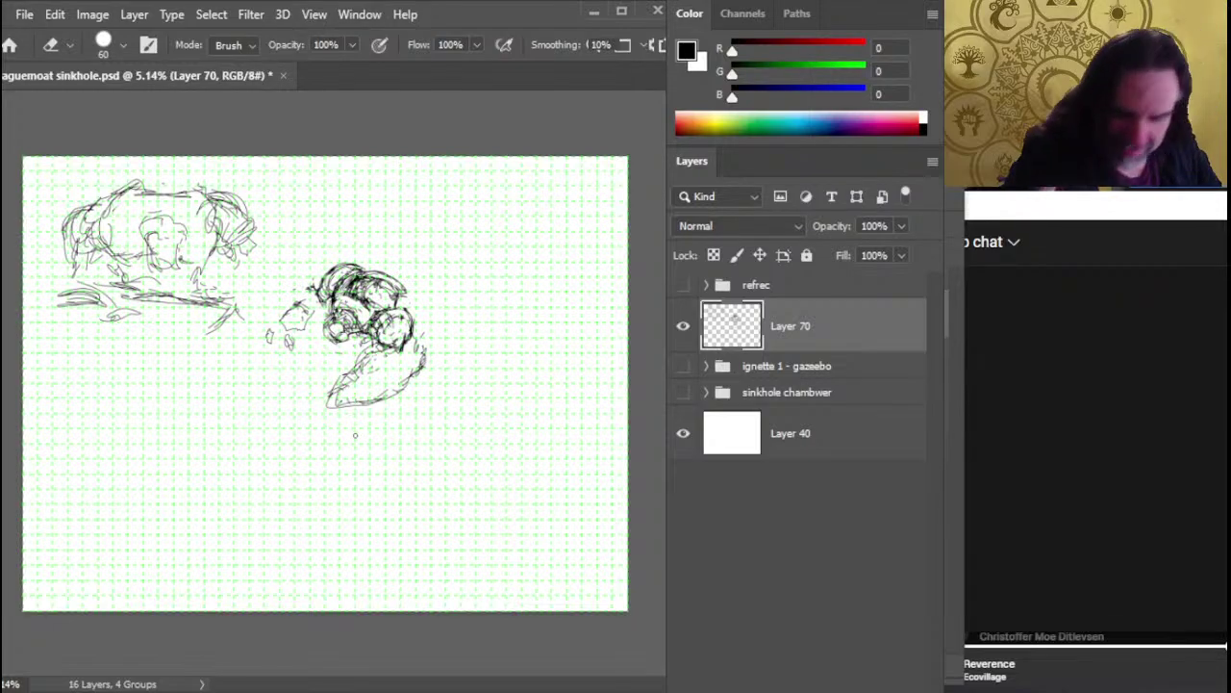
pyautogui.press('b')
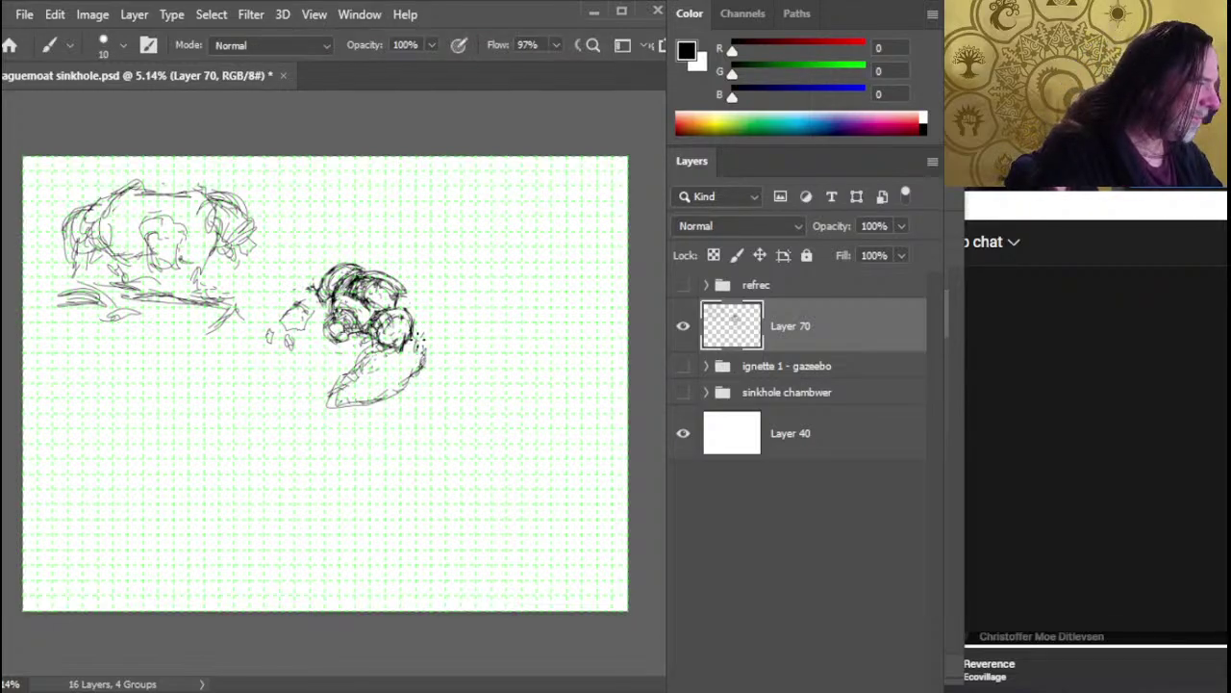
pyautogui.moveTo(418, 350); pyautogui.dragTo(421, 331)
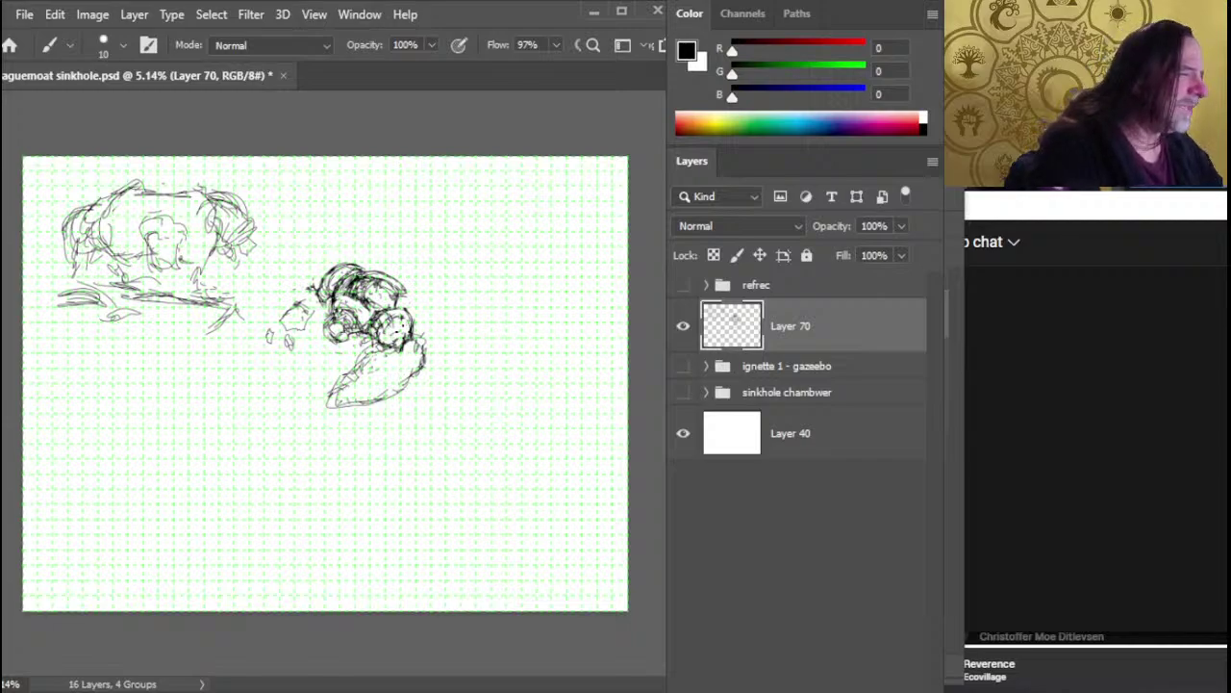
pyautogui.press('e')
pyautogui.press('b')
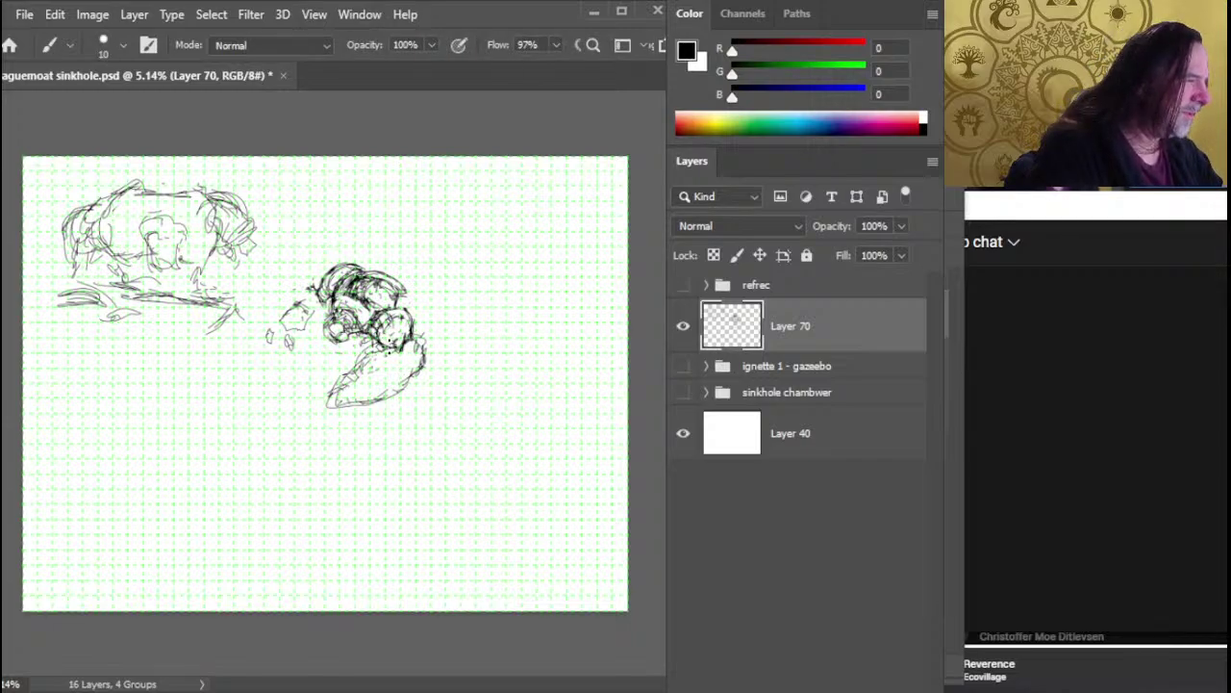
pyautogui.moveTo(396, 320)
pyautogui.mouseDown()
pyautogui.moveTo(399, 343)
pyautogui.moveTo(407, 327)
pyautogui.mouseUp()
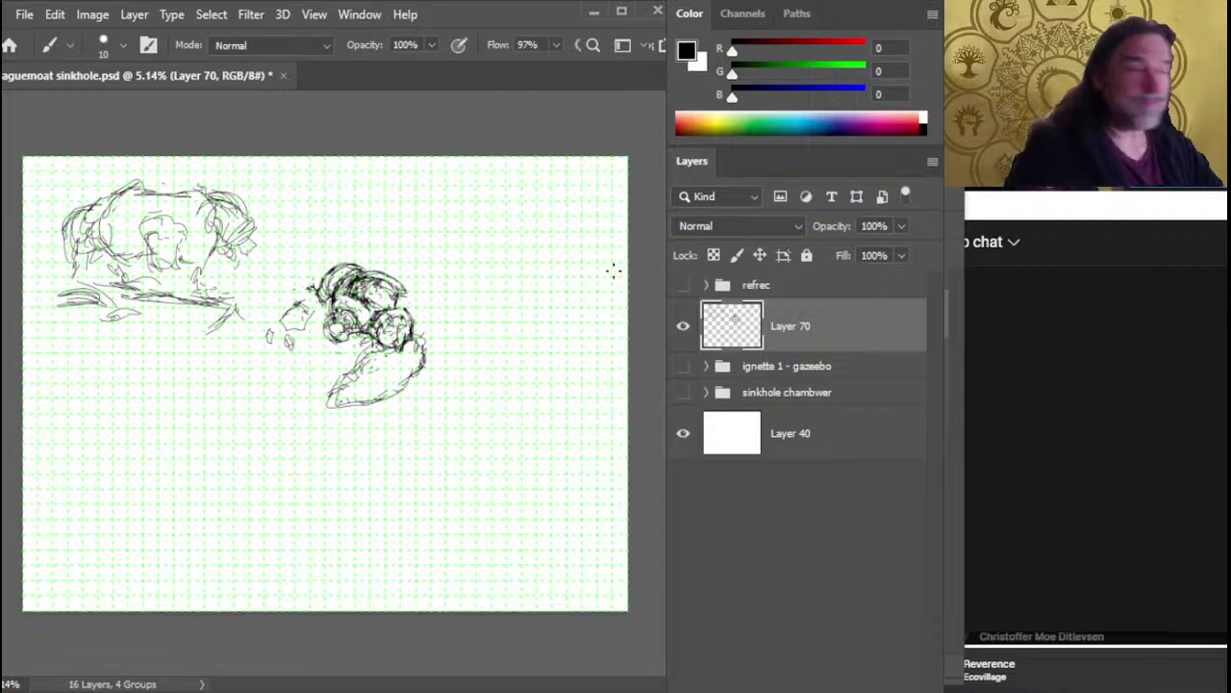
# Clean up the crescent's inner edge below the chambers and reinforce its outer edge with short strokes
pyautogui.press('e')
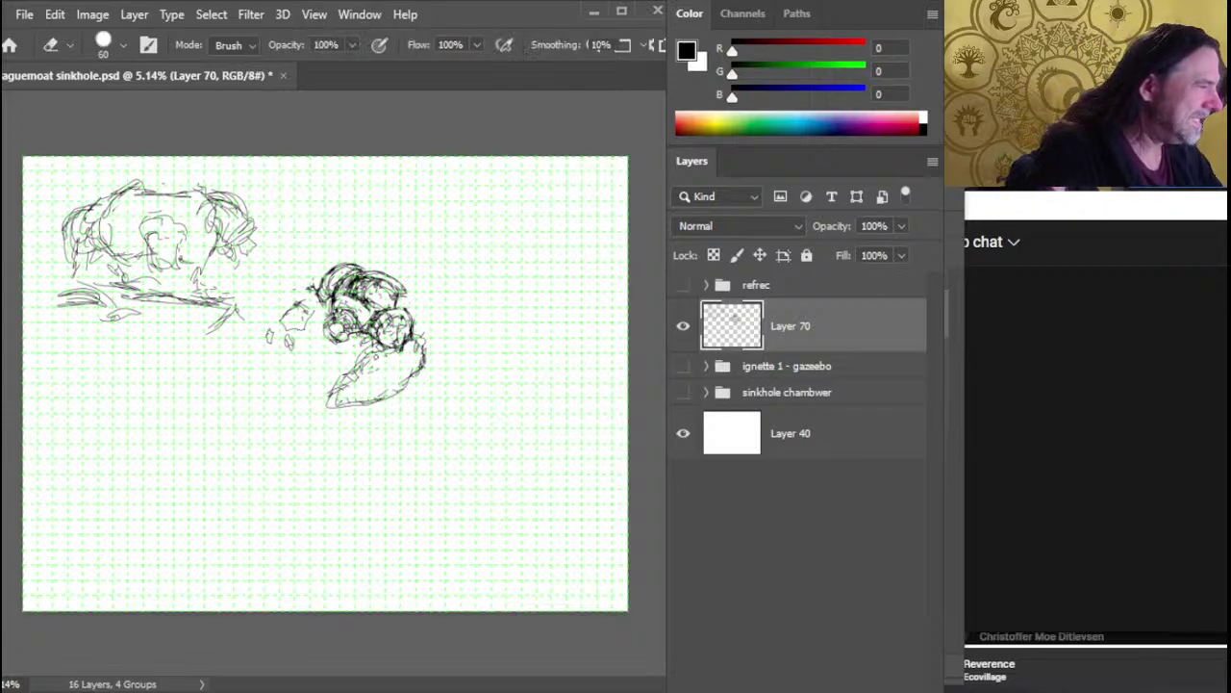
pyautogui.press('b')
pyautogui.press('e')
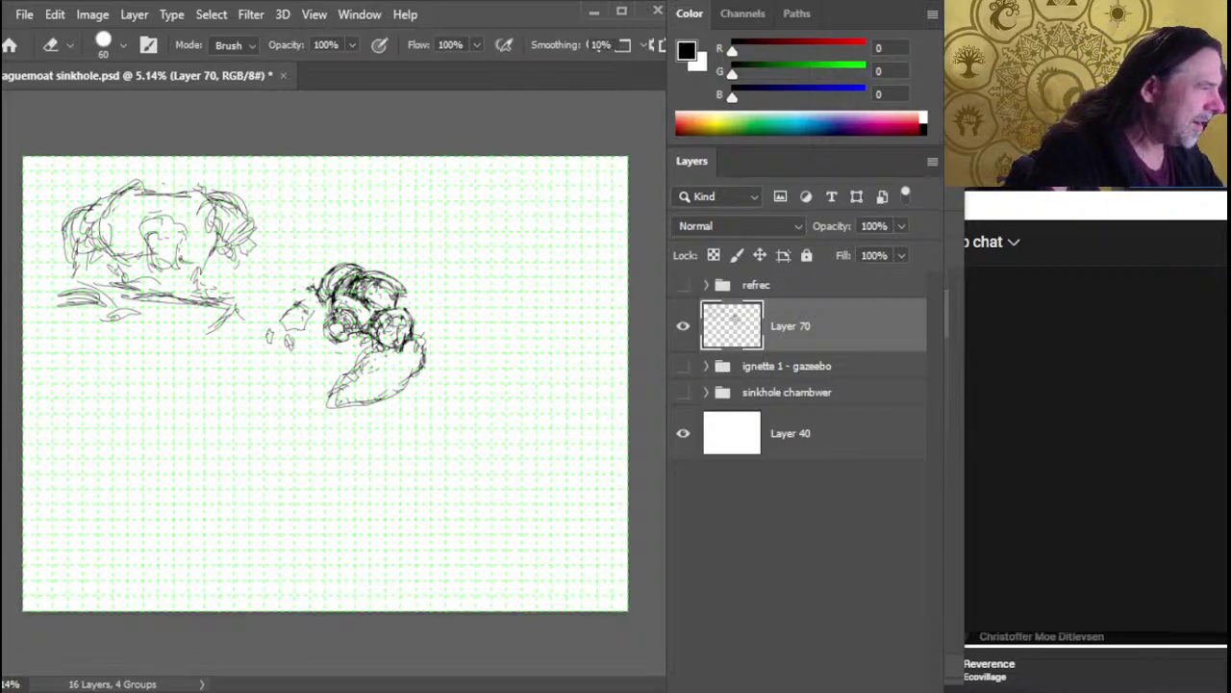
pyautogui.press('b')
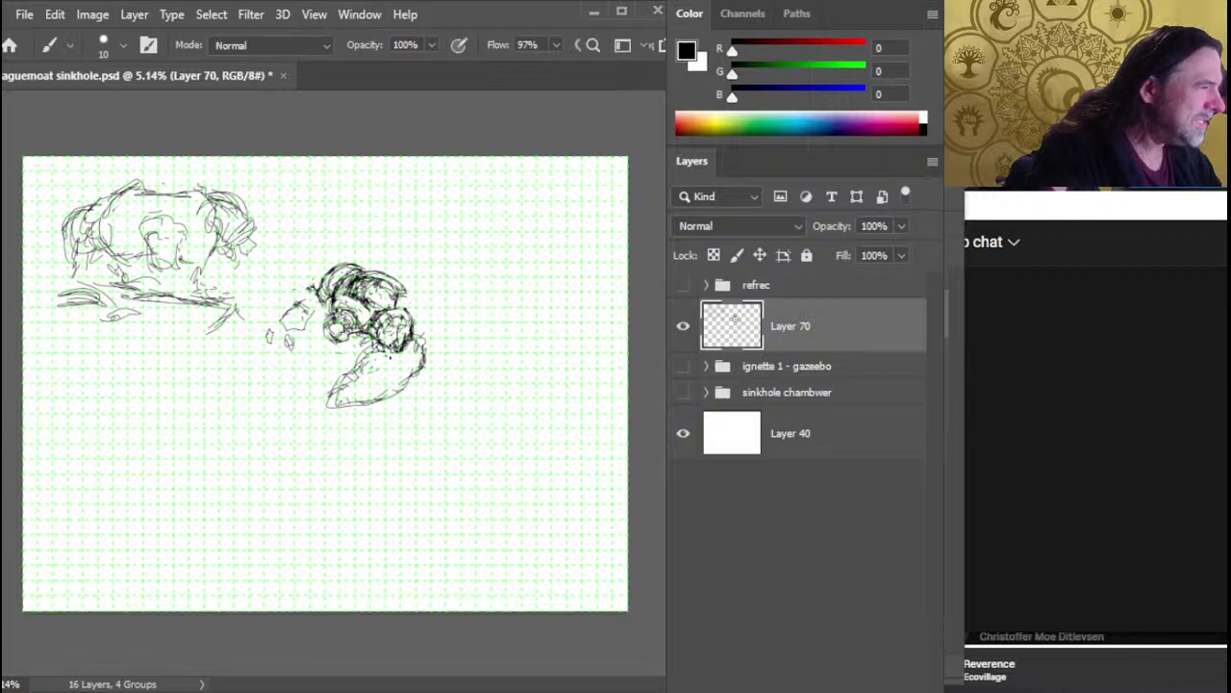
pyautogui.press('e')
pyautogui.press('b')
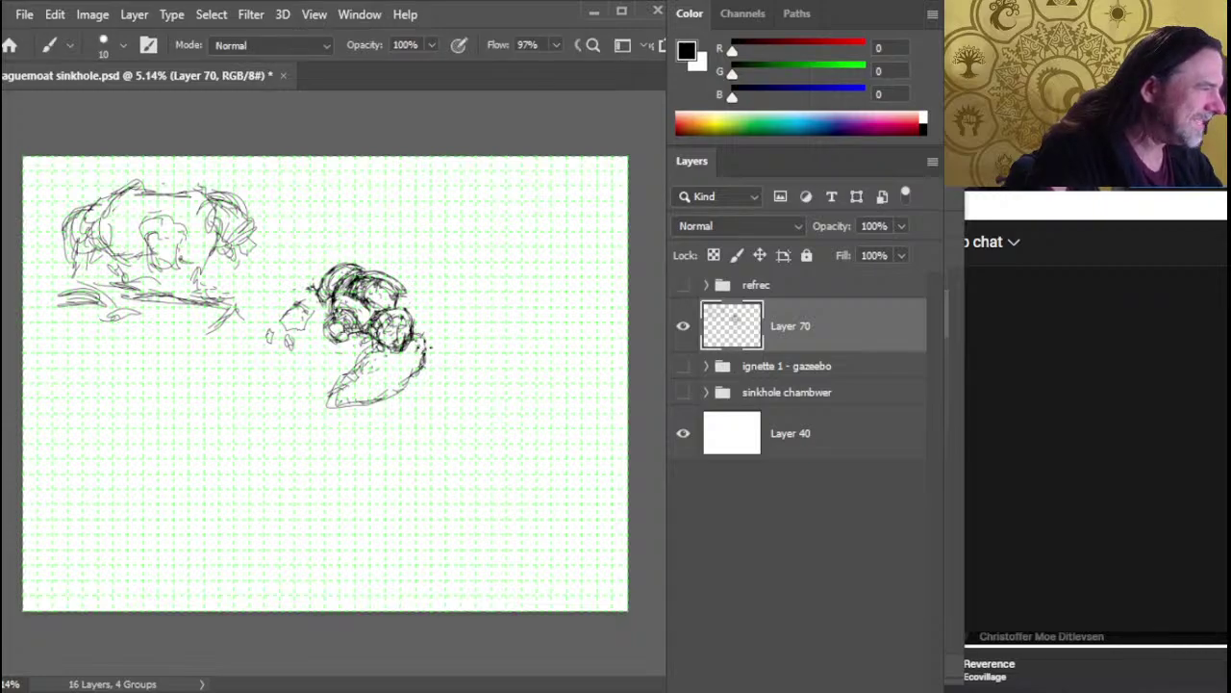
pyautogui.press('e')
pyautogui.press('b')
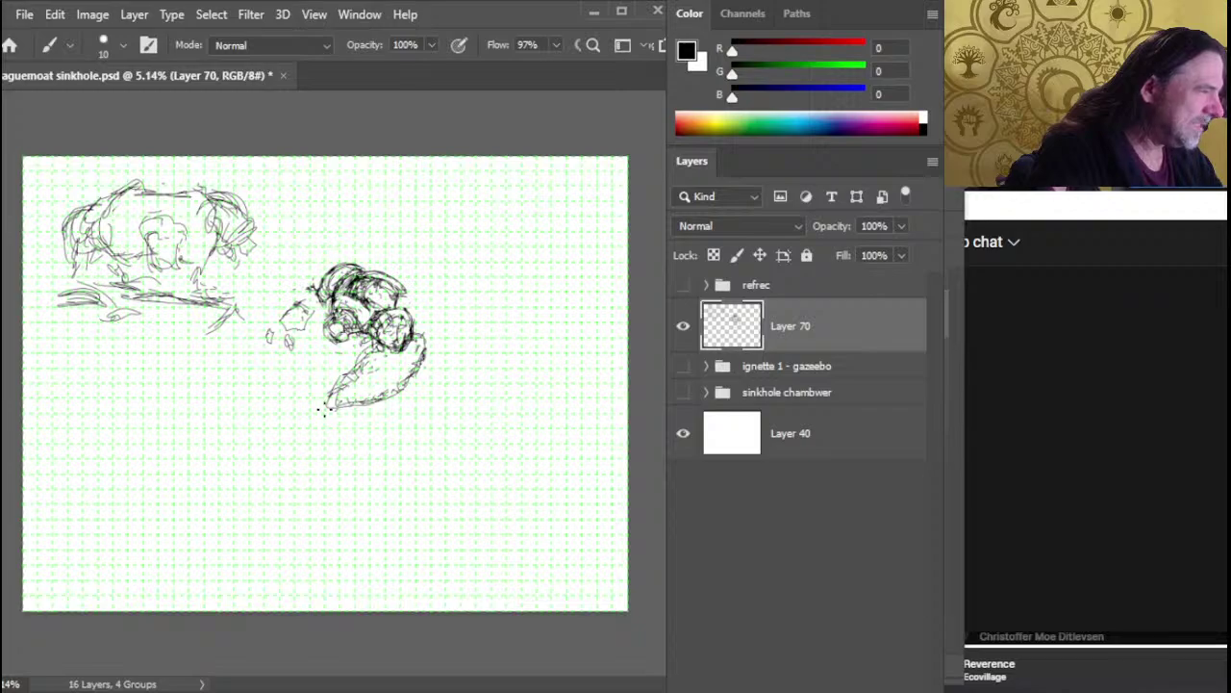
# Redraw the crescent's left edge and lower-left tip with a cleaner, darker line and trim its upper-right tip
pyautogui.press('e')
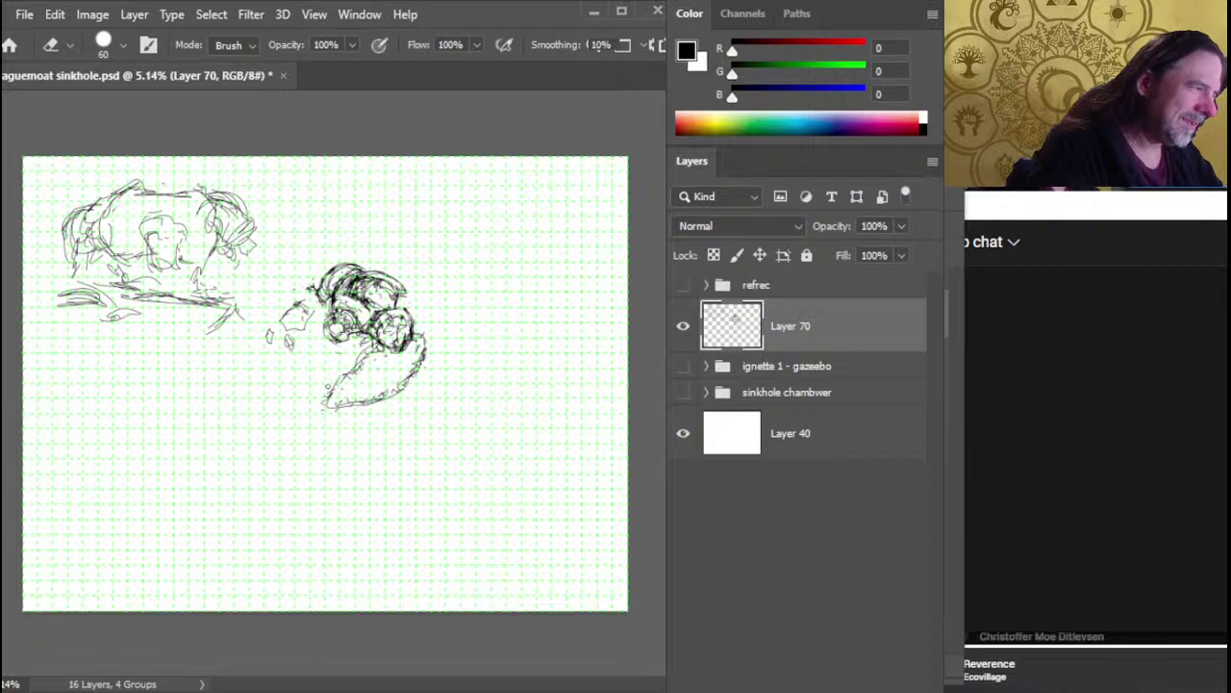
pyautogui.press('b')
pyautogui.moveTo(341, 377)
pyautogui.mouseDown()
pyautogui.moveTo(323, 404)
pyautogui.moveTo(341, 398)
pyautogui.moveTo(328, 391)
pyautogui.mouseUp()
pyautogui.press('e')
pyautogui.press('b')
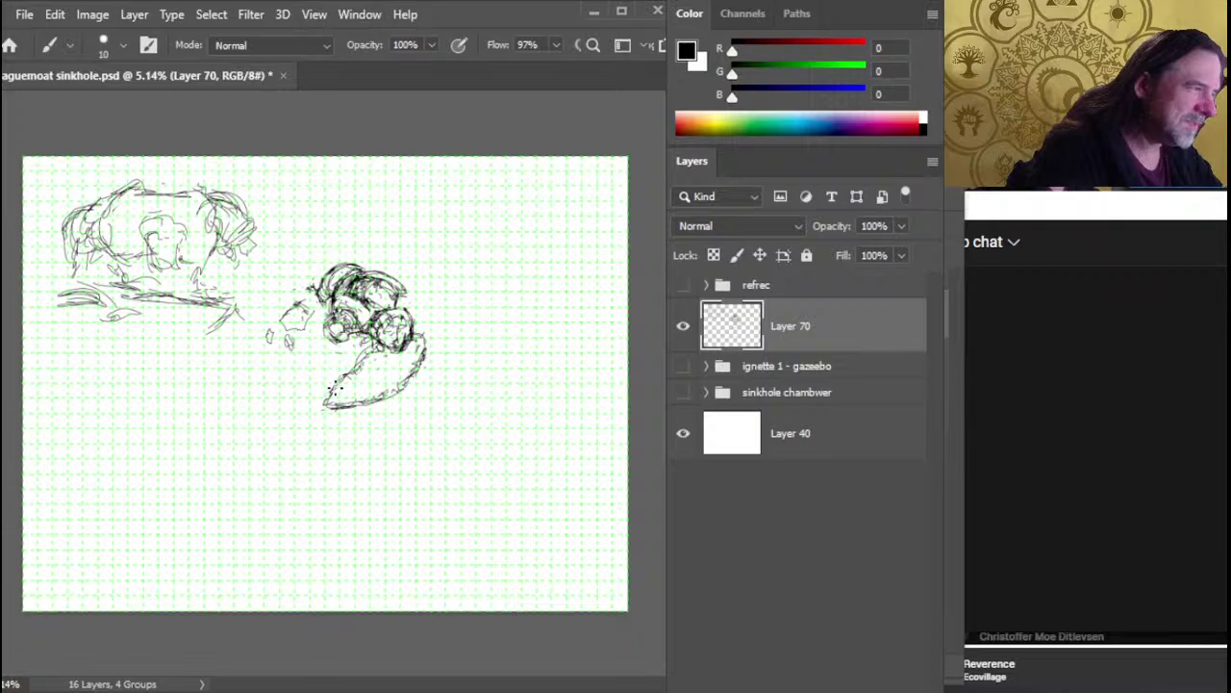
pyautogui.press('e')
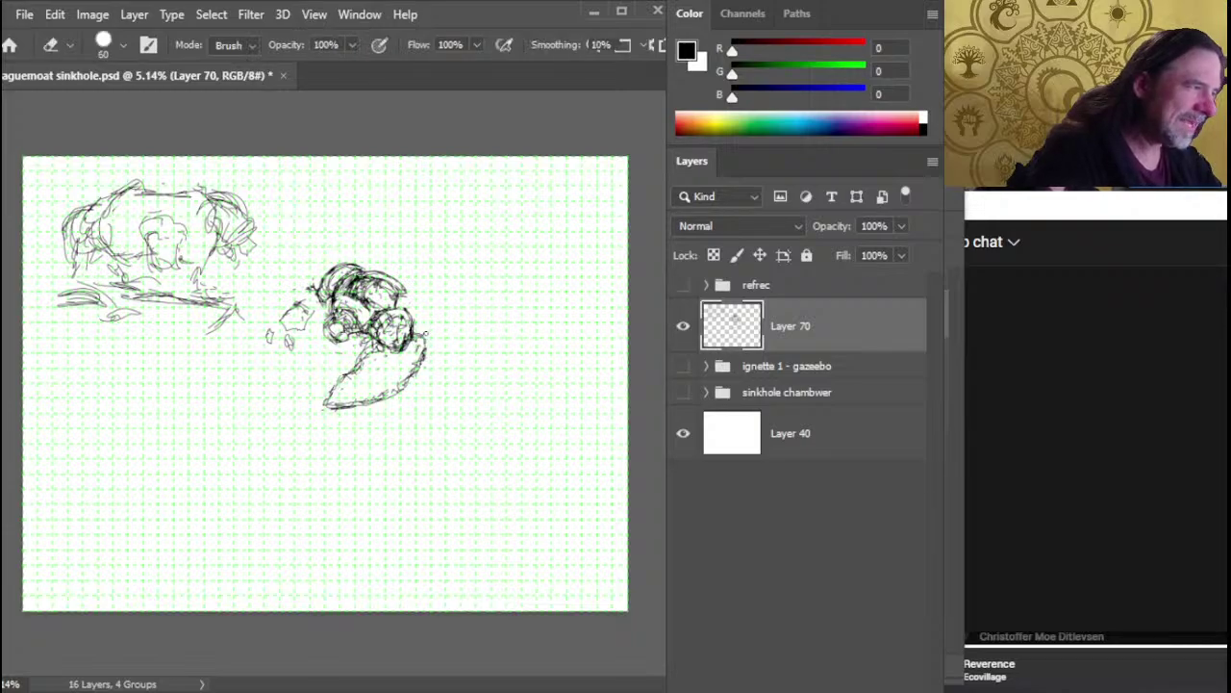
pyautogui.press('b')
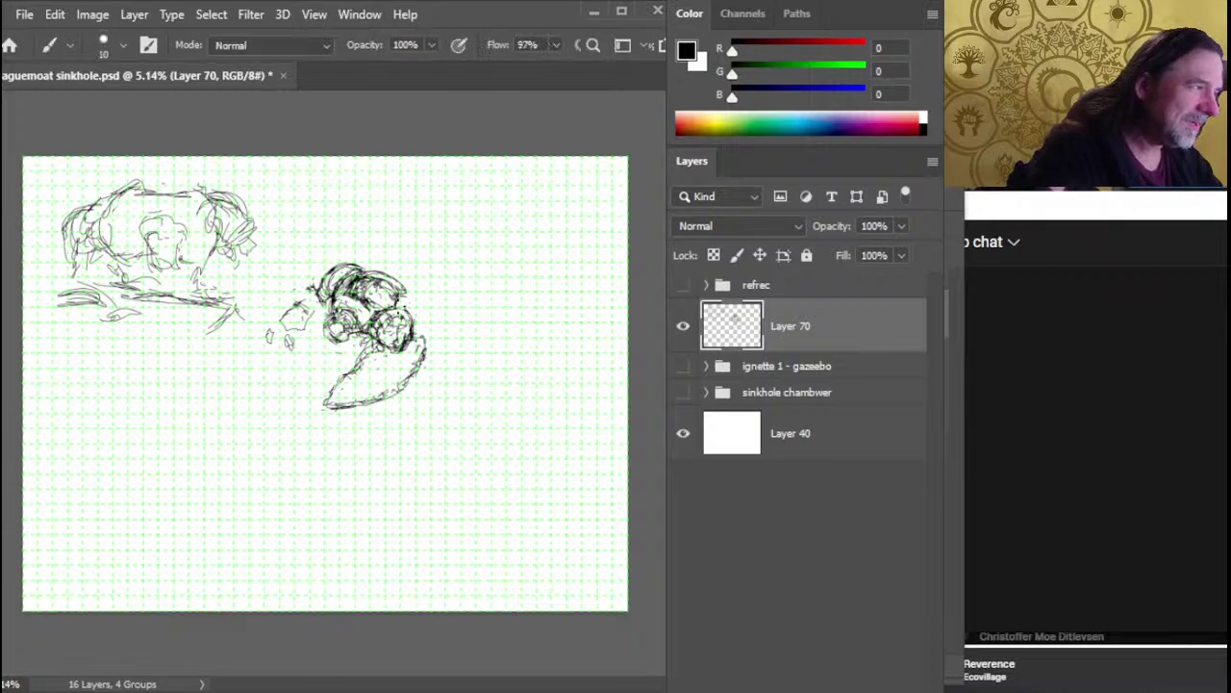
# Refine the lower-right chamber's round outline where it meets the crescent by alternately erasing and redrawing short lines
pyautogui.press('e')
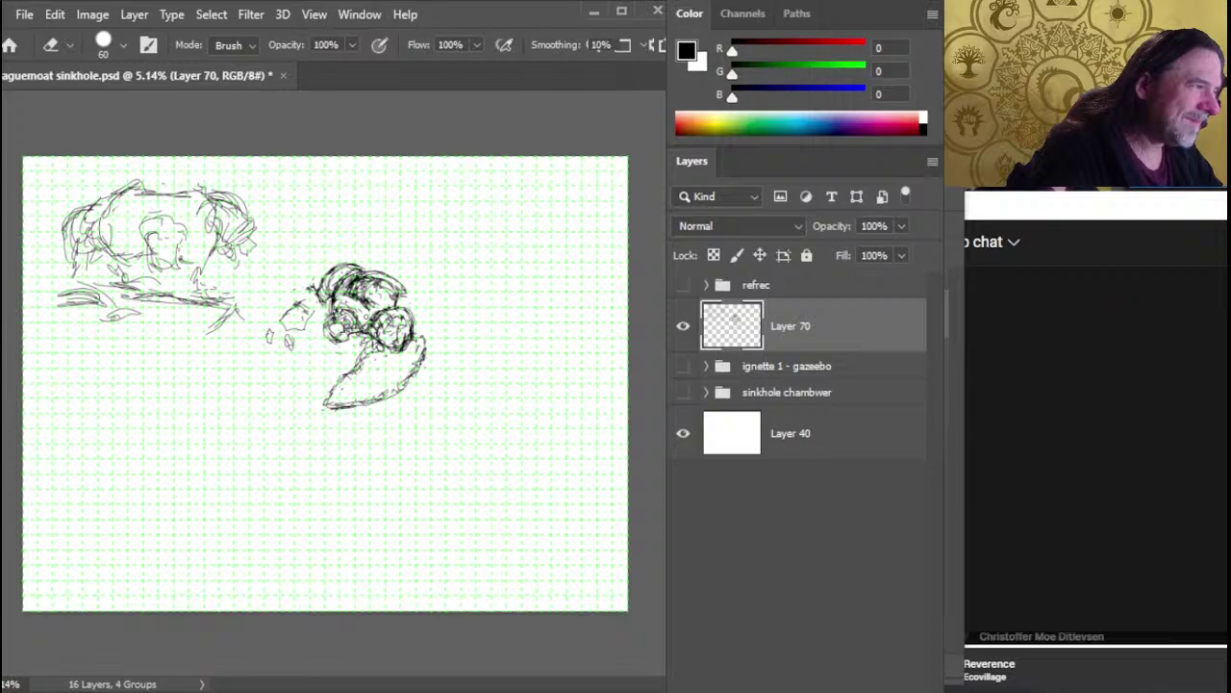
pyautogui.press('b')
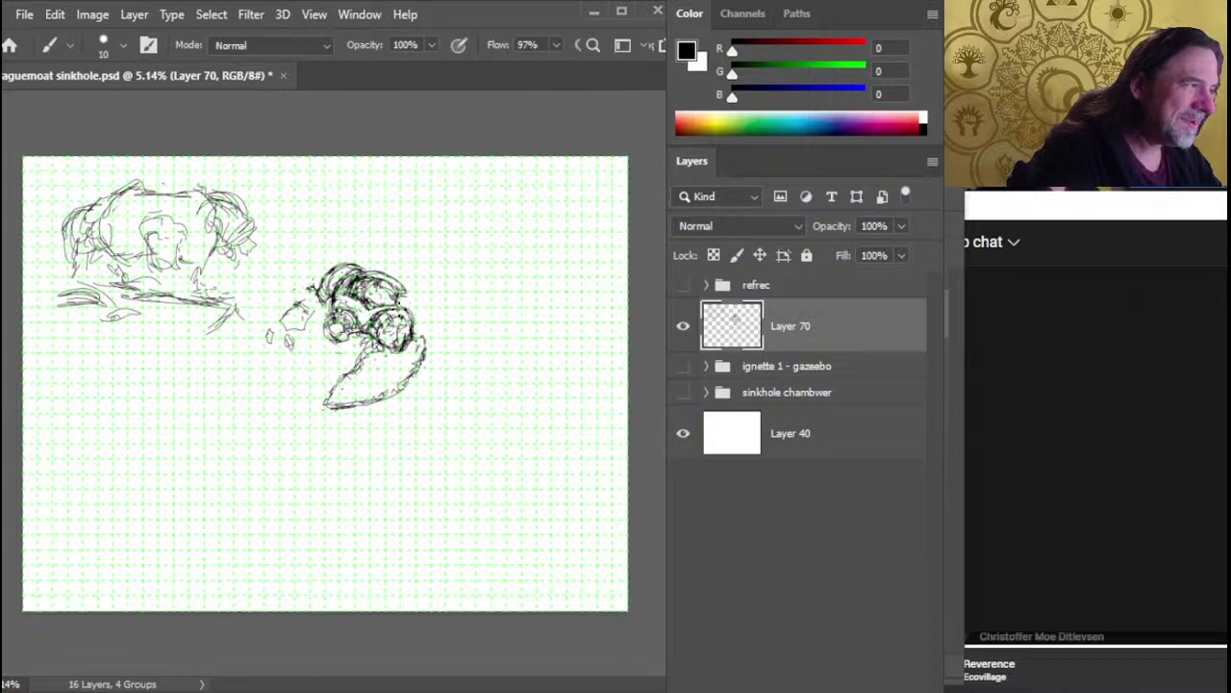
pyautogui.press('e')
pyautogui.press('b')
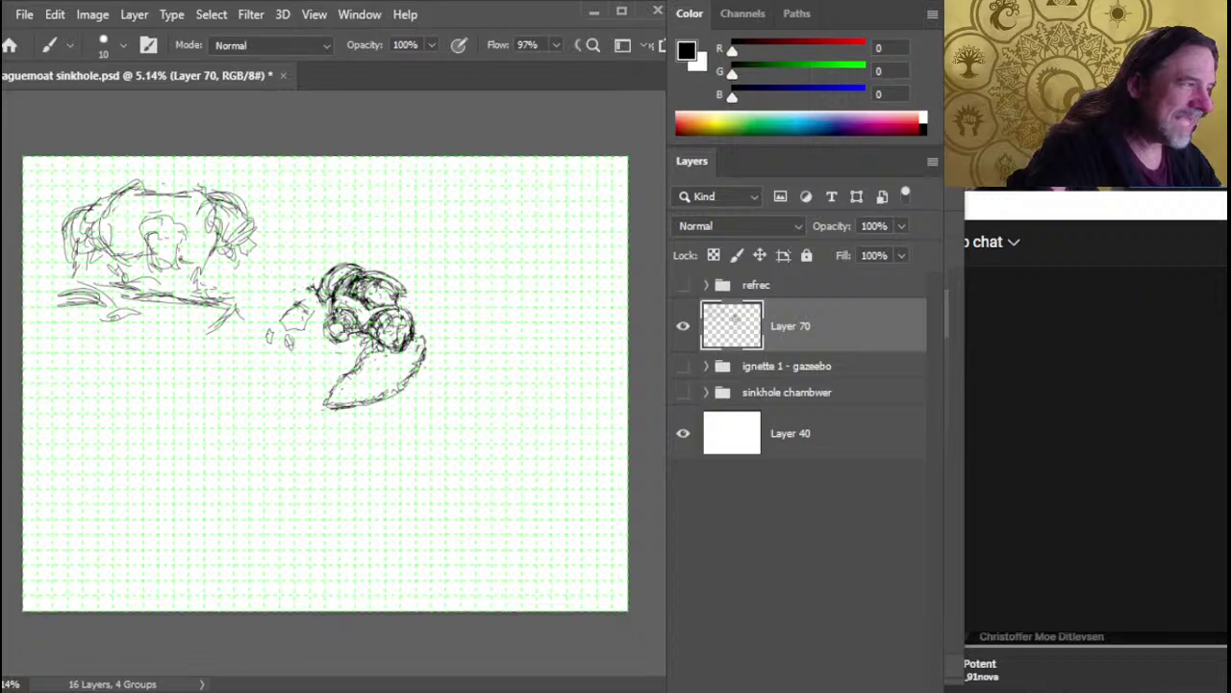
# Reduce the eraser to 45 px and rework the lines at the upper chamber's left end by alternately erasing and redrawing
pyautogui.press('e')
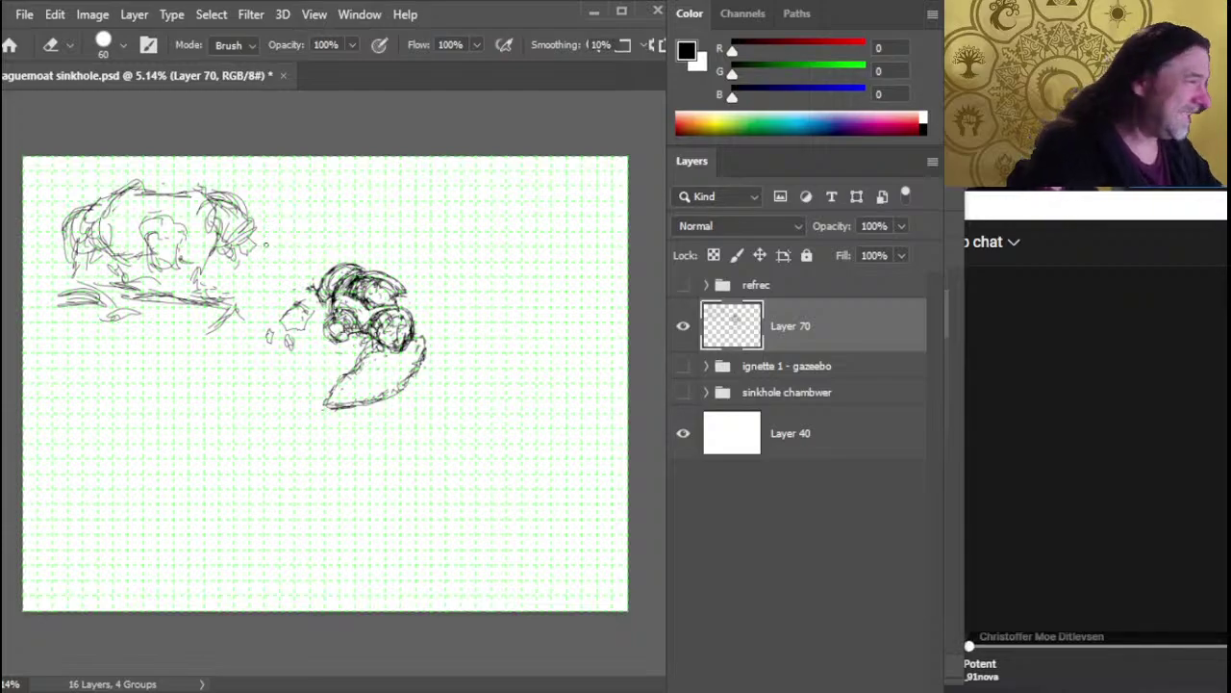
pyautogui.press('[')
pyautogui.press('[')
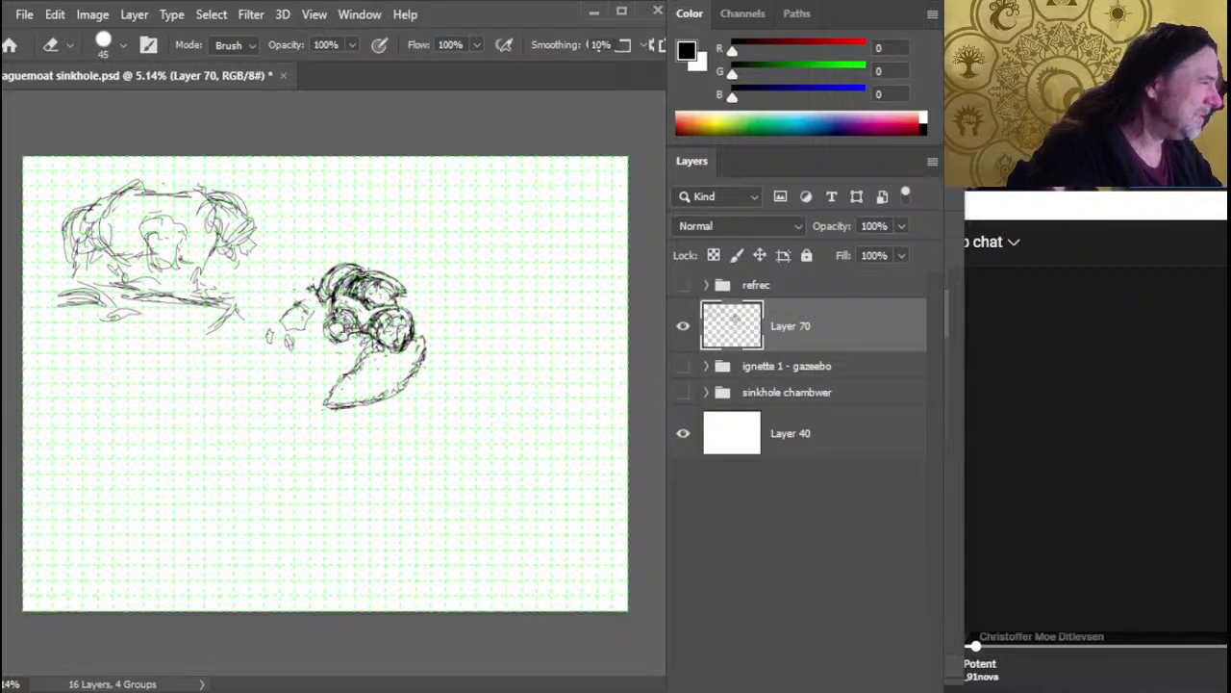
pyautogui.press('b')
pyautogui.press('e')
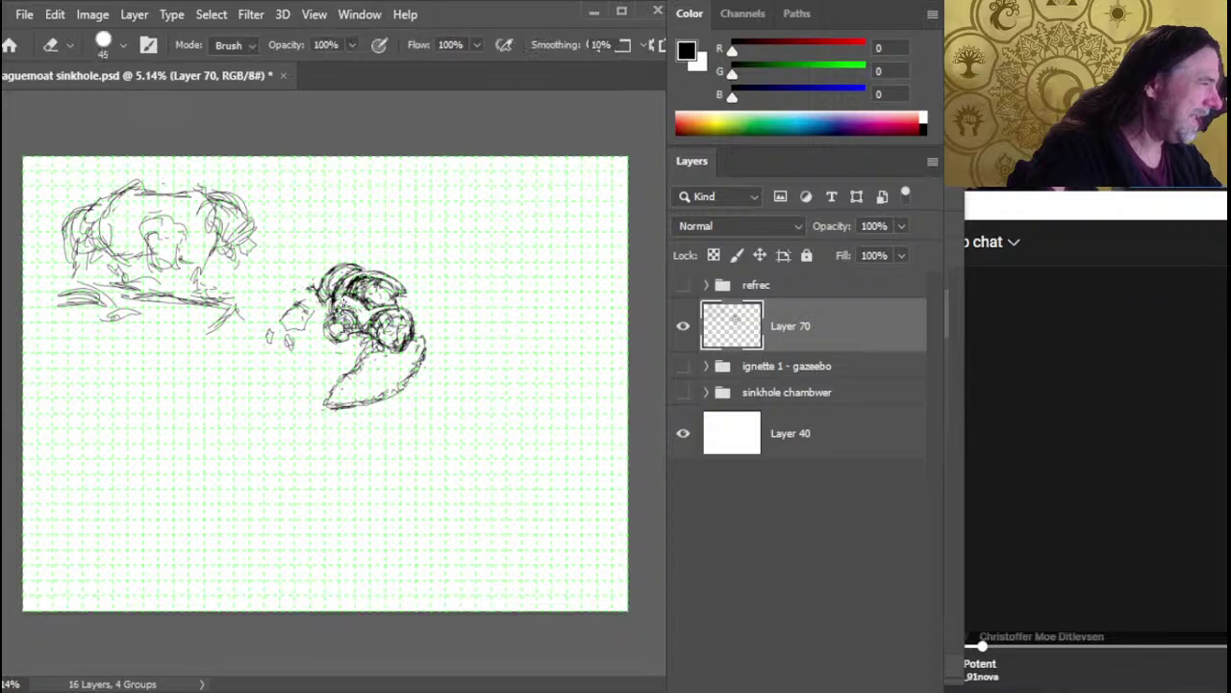
pyautogui.press('b')
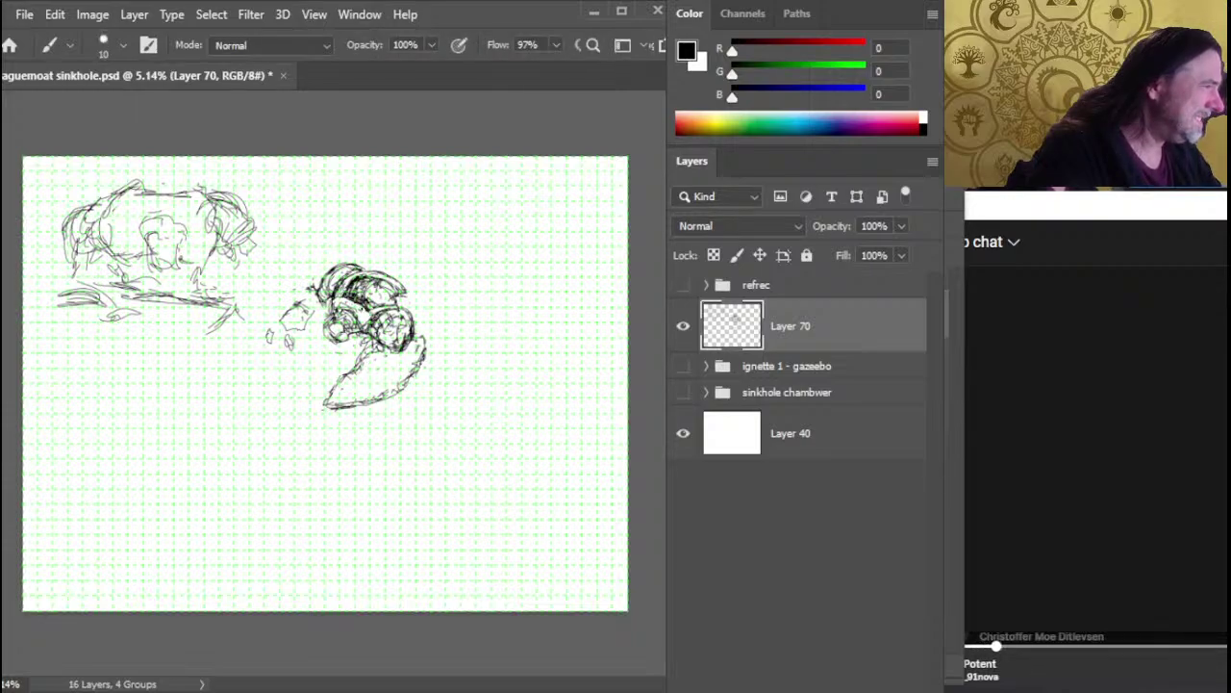
pyautogui.press('e')
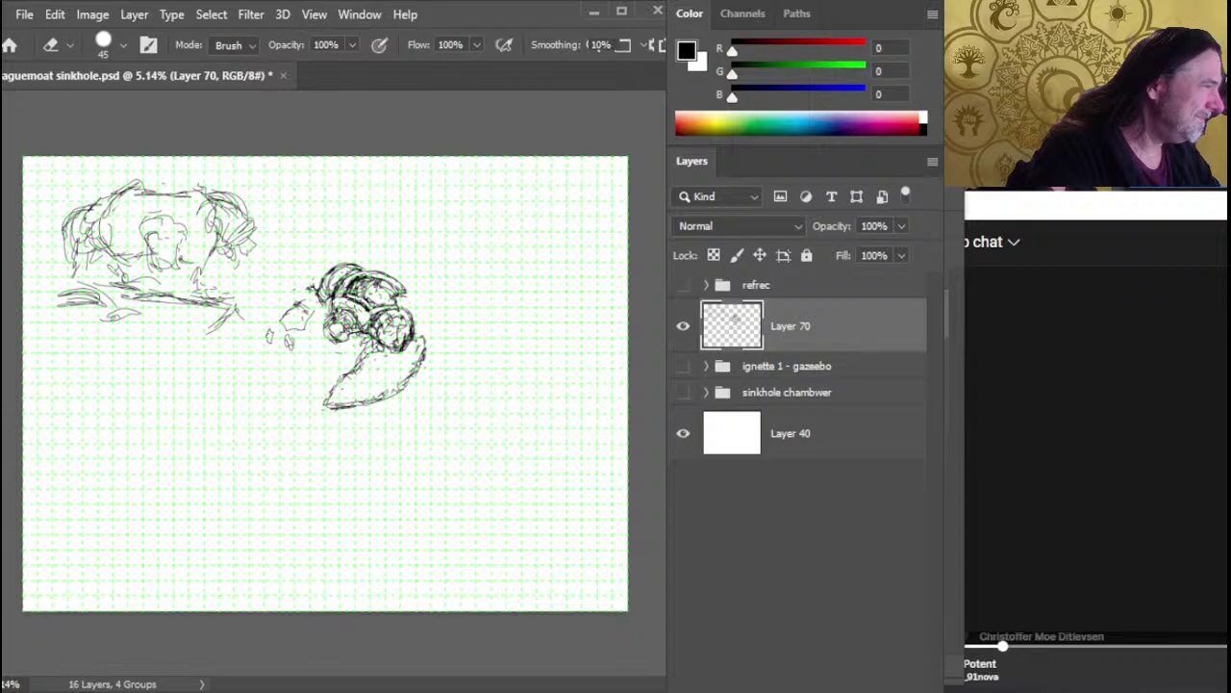
pyautogui.press('b')
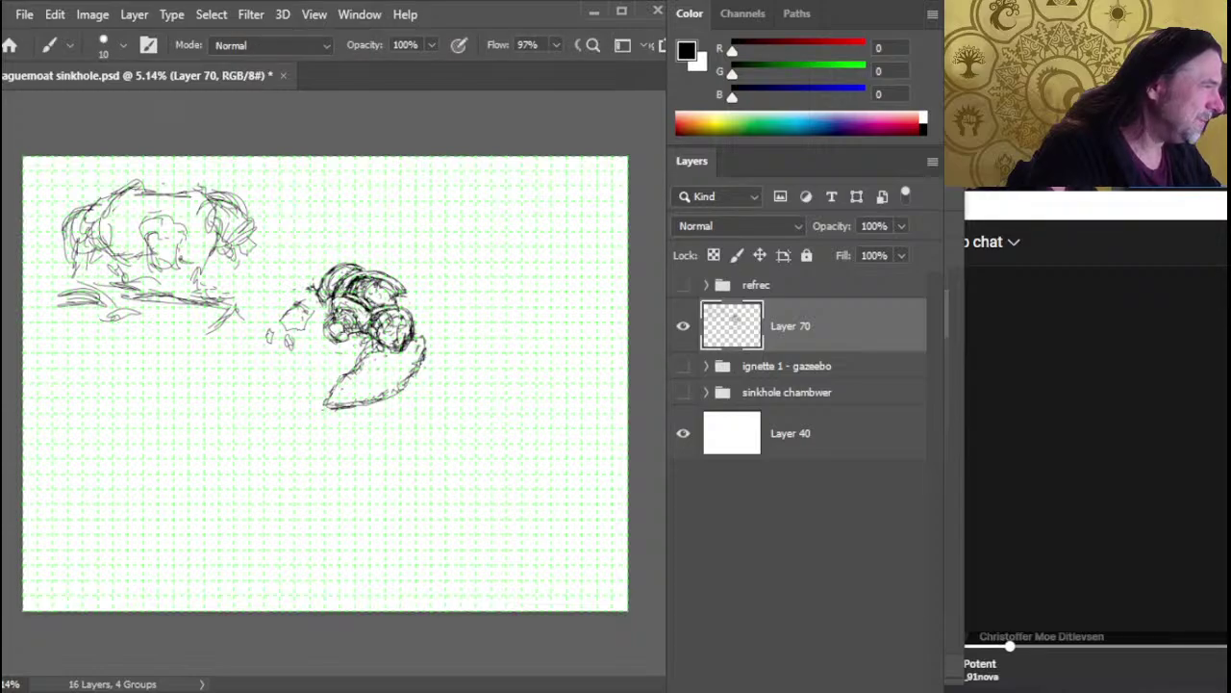
# Erase and redraw short lines where the upper chamber meets the two lower chambers
pyautogui.press('e')
pyautogui.press('b')
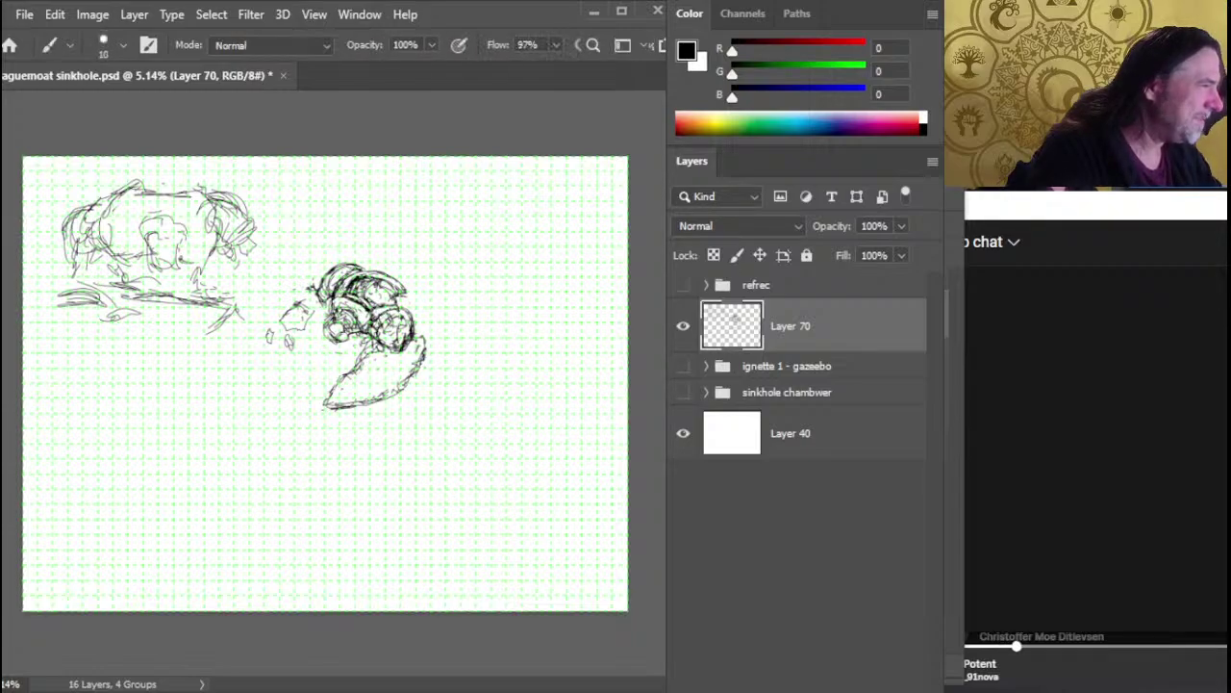
pyautogui.press('e')
pyautogui.press('b')
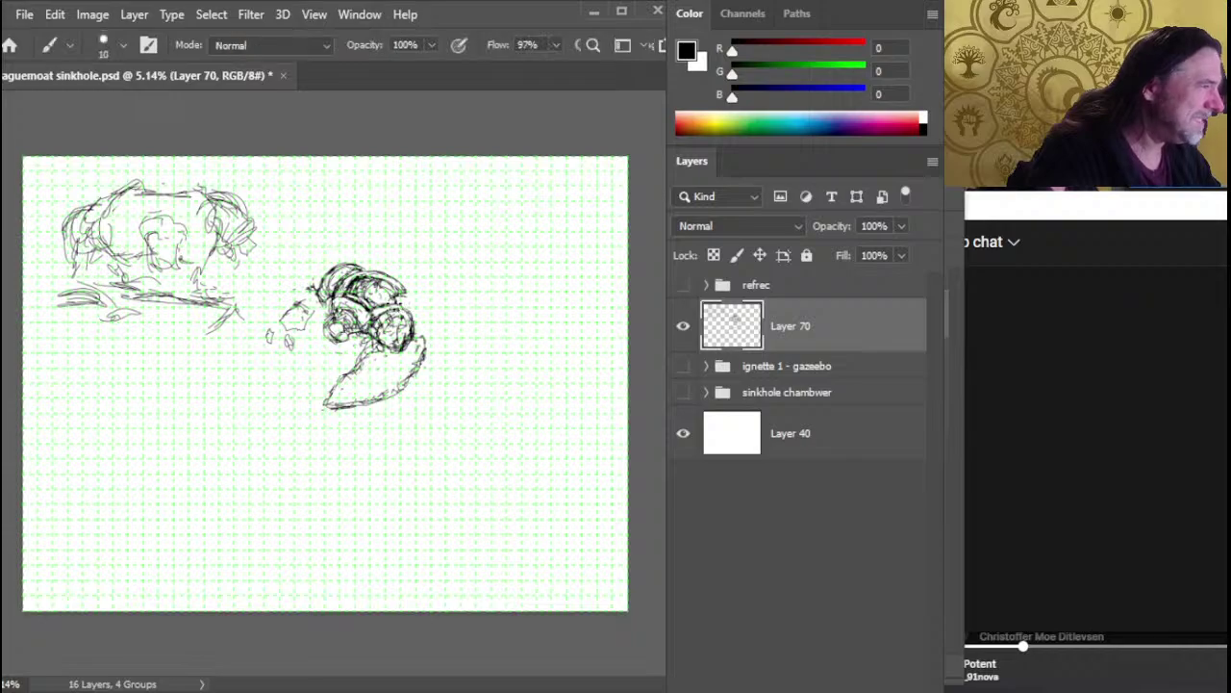
pyautogui.press('e')
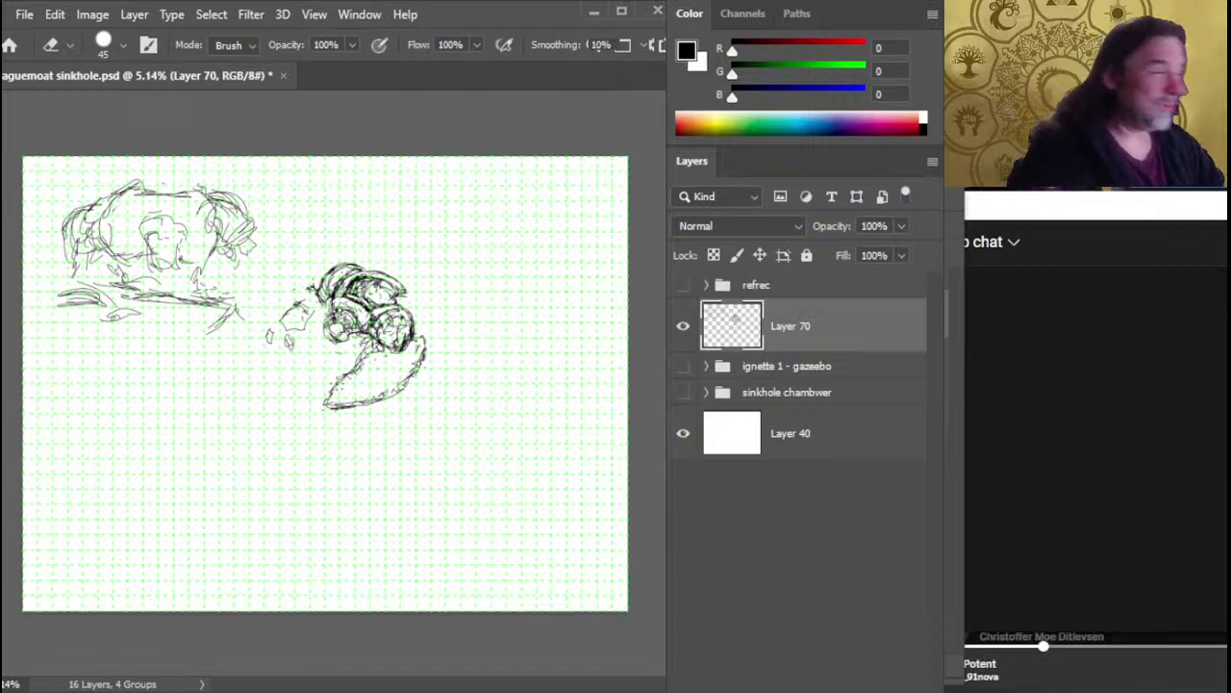
pyautogui.press('b')
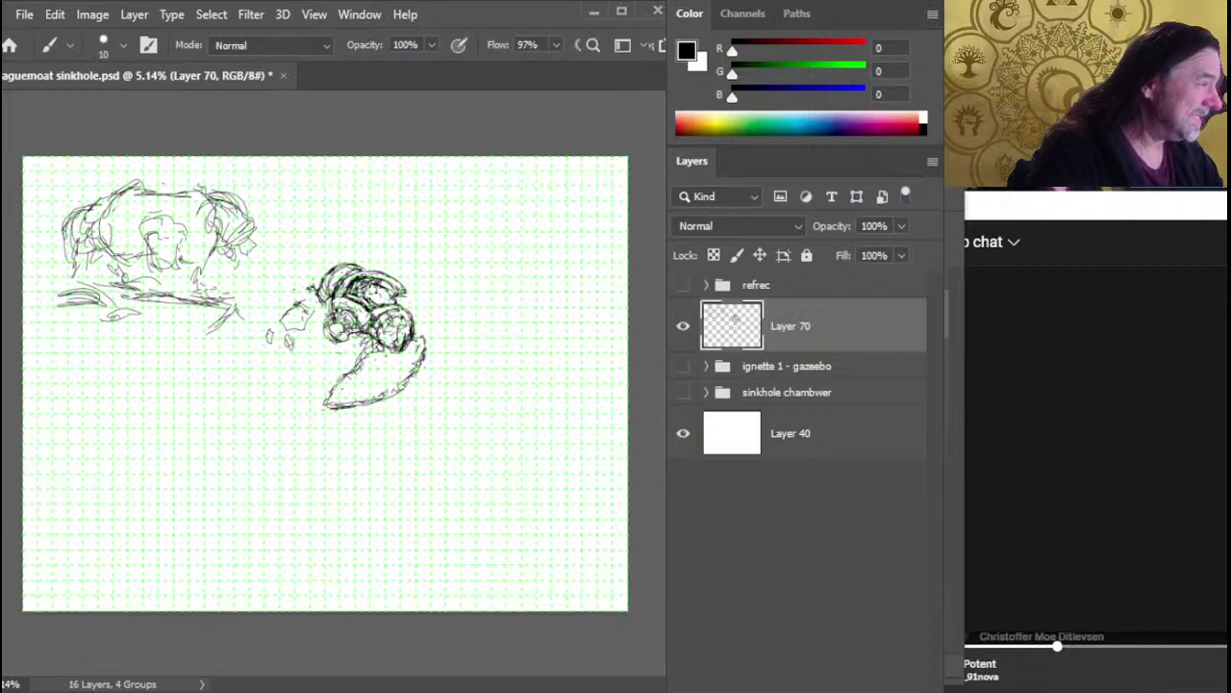
# Refine the upper chamber's inner opening and right end with short brush strokes and small erasures
pyautogui.press('e')
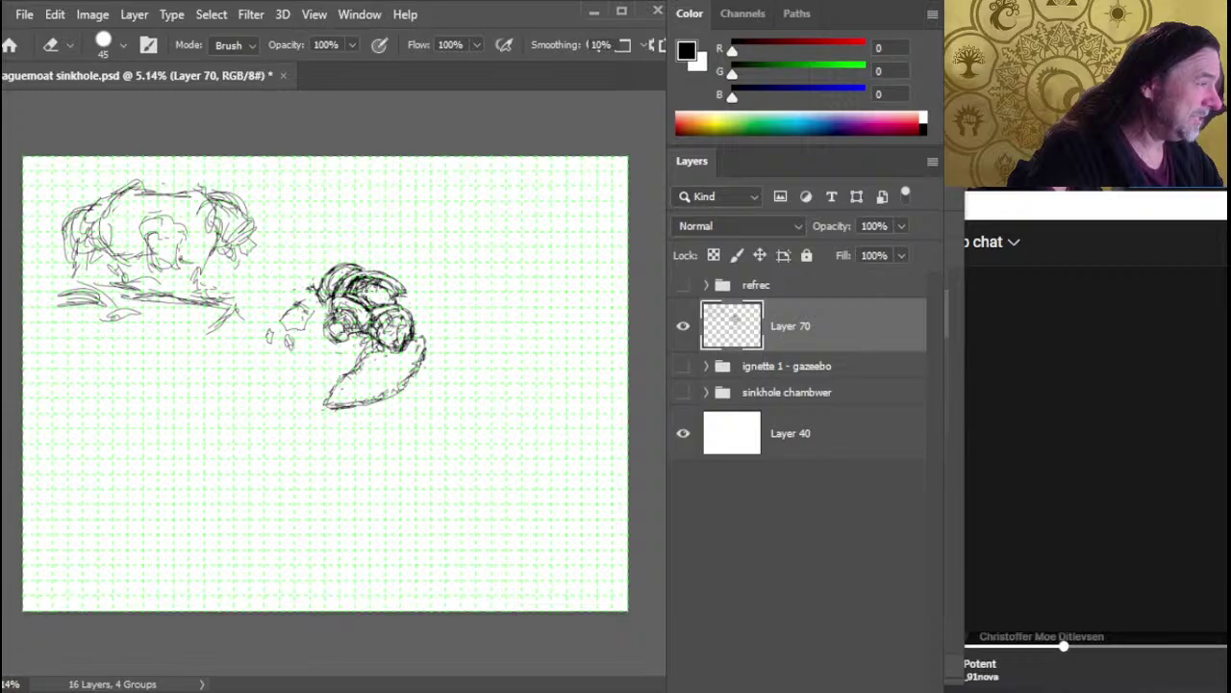
pyautogui.press('b')
pyautogui.click(389, 294)
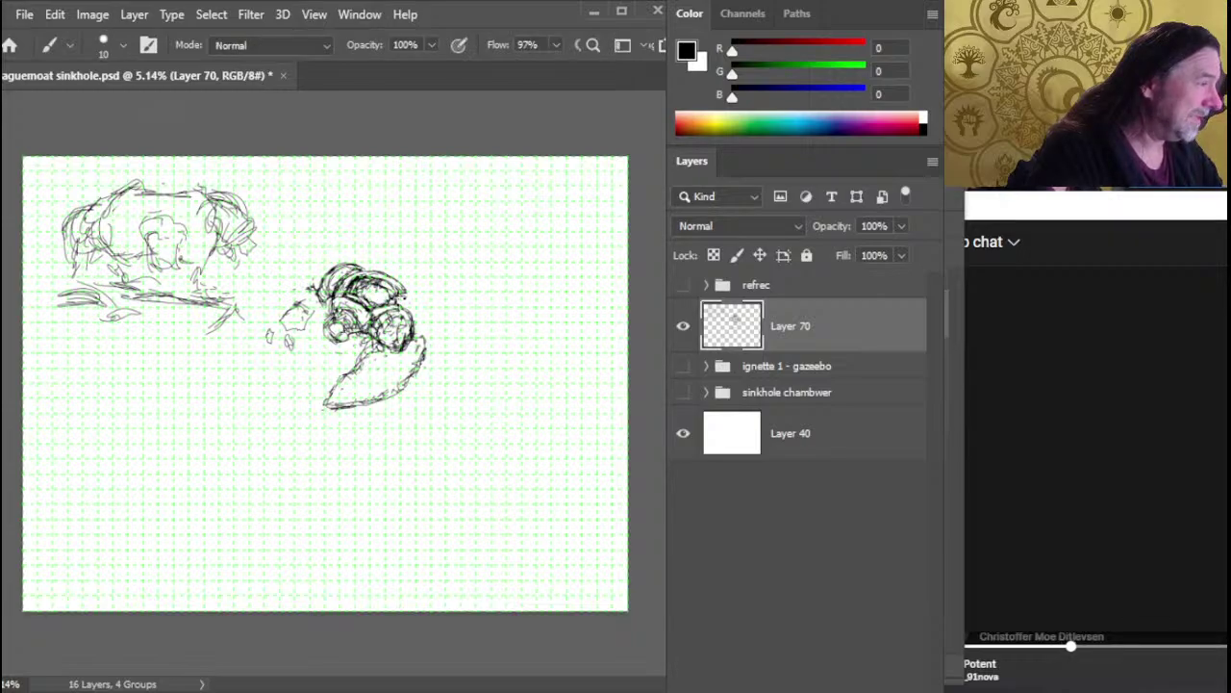
pyautogui.press('e')
pyautogui.press('b')
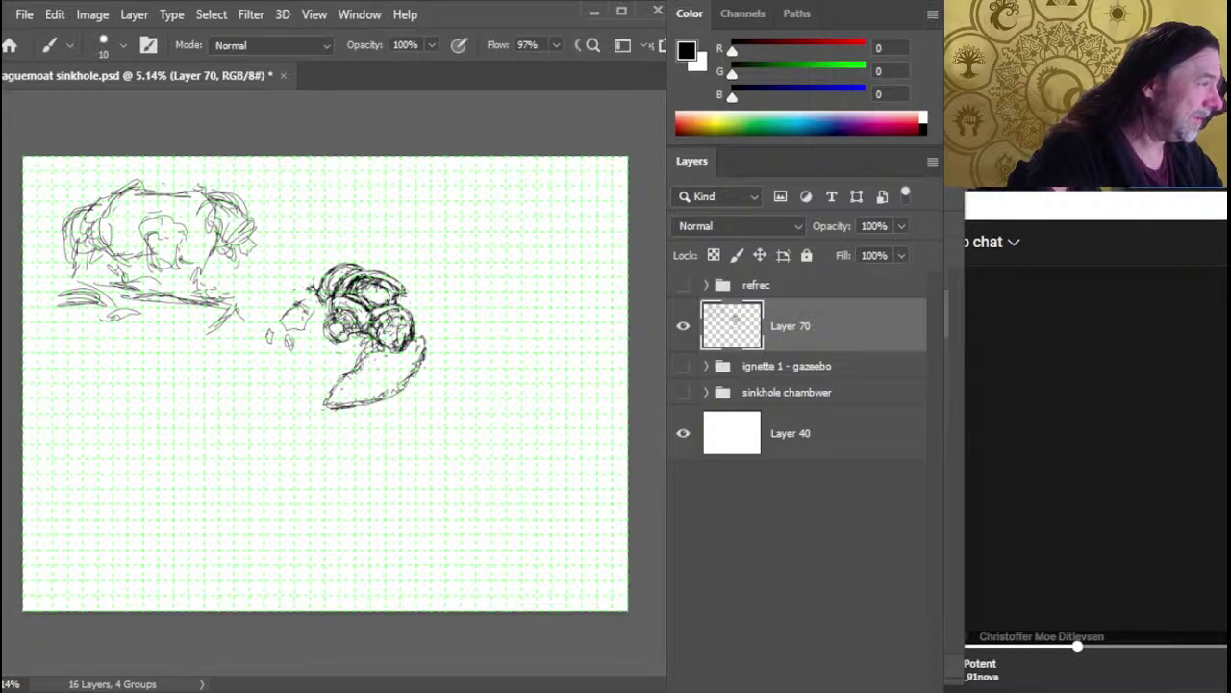
pyautogui.press('e')
pyautogui.press('b')
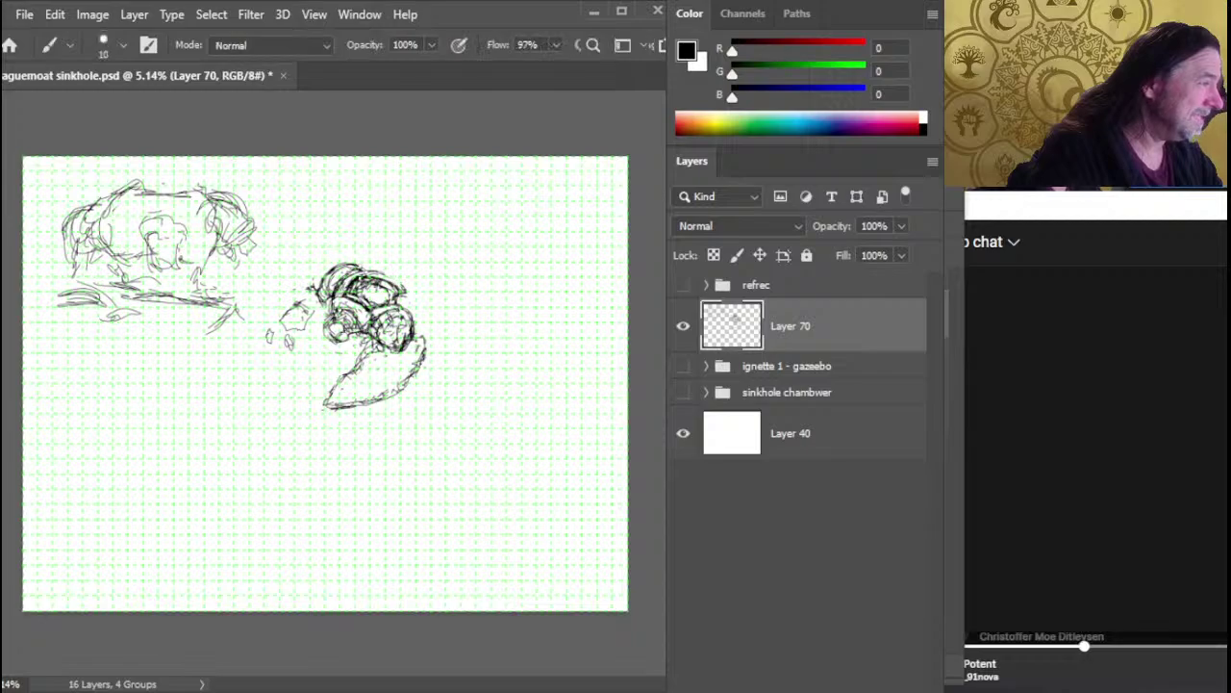
# Redraw the upper chamber's outer arc toward its right tip and clean it up with the eraser enlarged to 60 px
pyautogui.press('e')
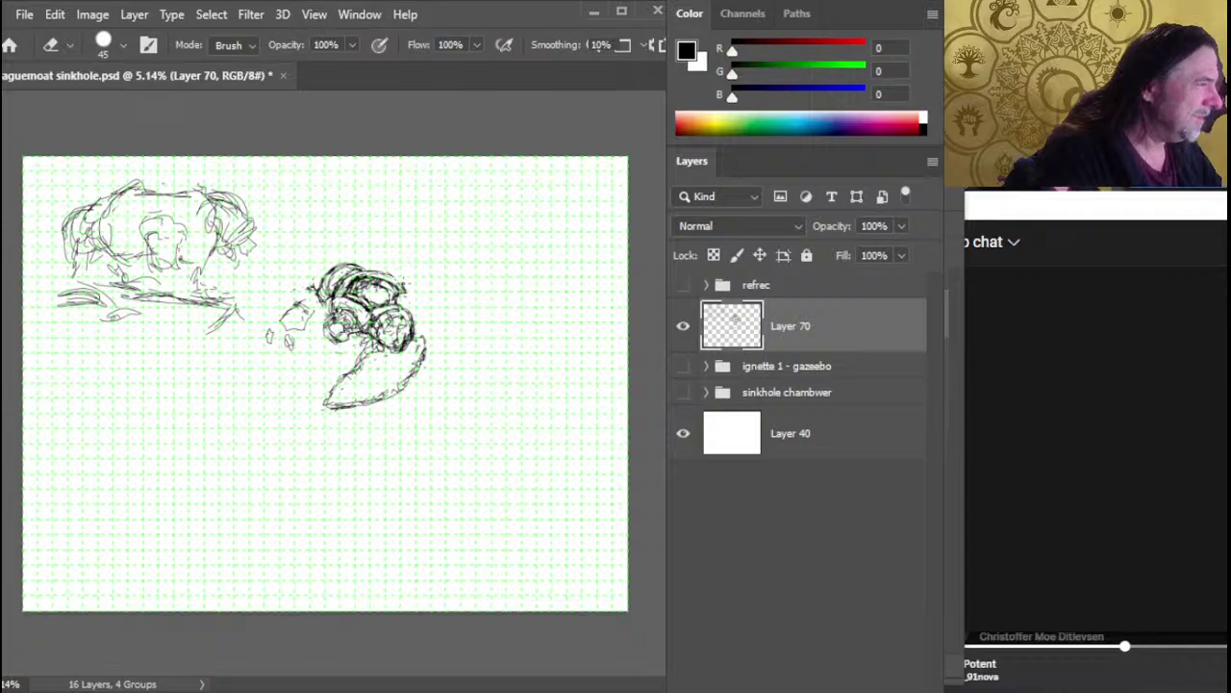
pyautogui.press(']')
pyautogui.press('b')
pyautogui.moveTo(356, 273); pyautogui.dragTo(403, 289)
pyautogui.press('e')
pyautogui.press(']')
pyautogui.press('b')
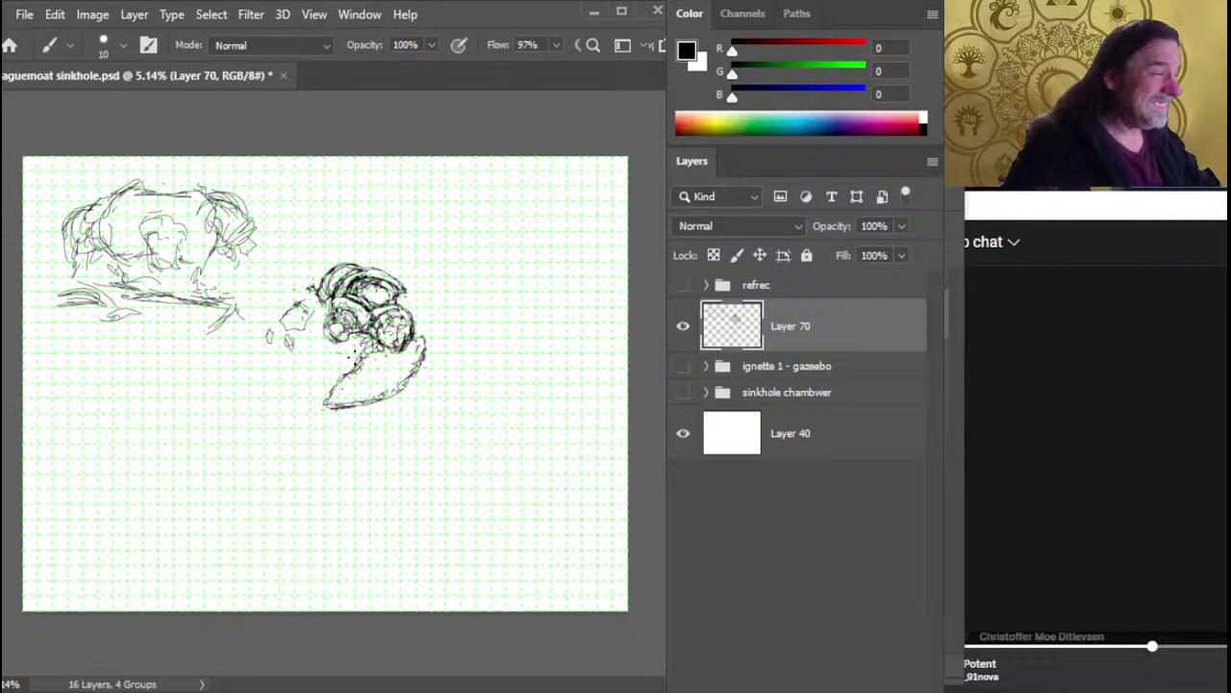
pyautogui.press('e')
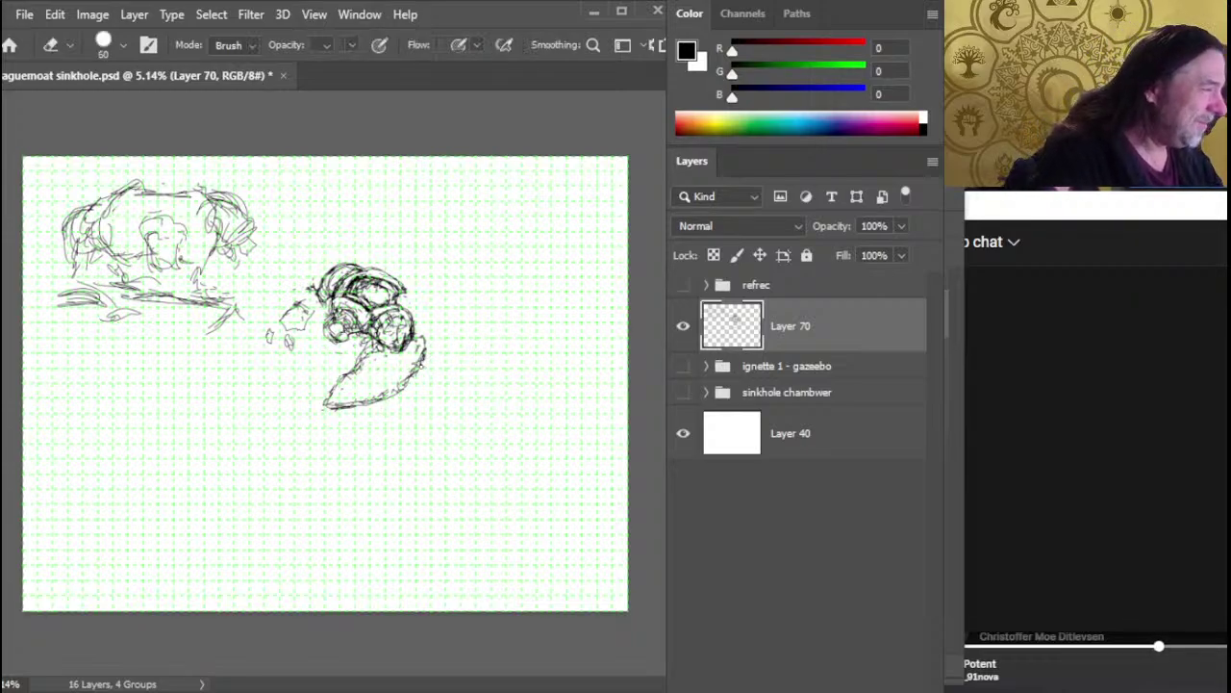
# Lasso the crescent and move it slightly up and to the right, closer to the lower-right chamber
pyautogui.press('l')
pyautogui.moveTo(424, 335)
pyautogui.mouseDown()
pyautogui.moveTo(402, 371)
pyautogui.moveTo(331, 399)
pyautogui.moveTo(443, 351)
pyautogui.moveTo(429, 337)
pyautogui.mouseUp()
pyautogui.press('v')
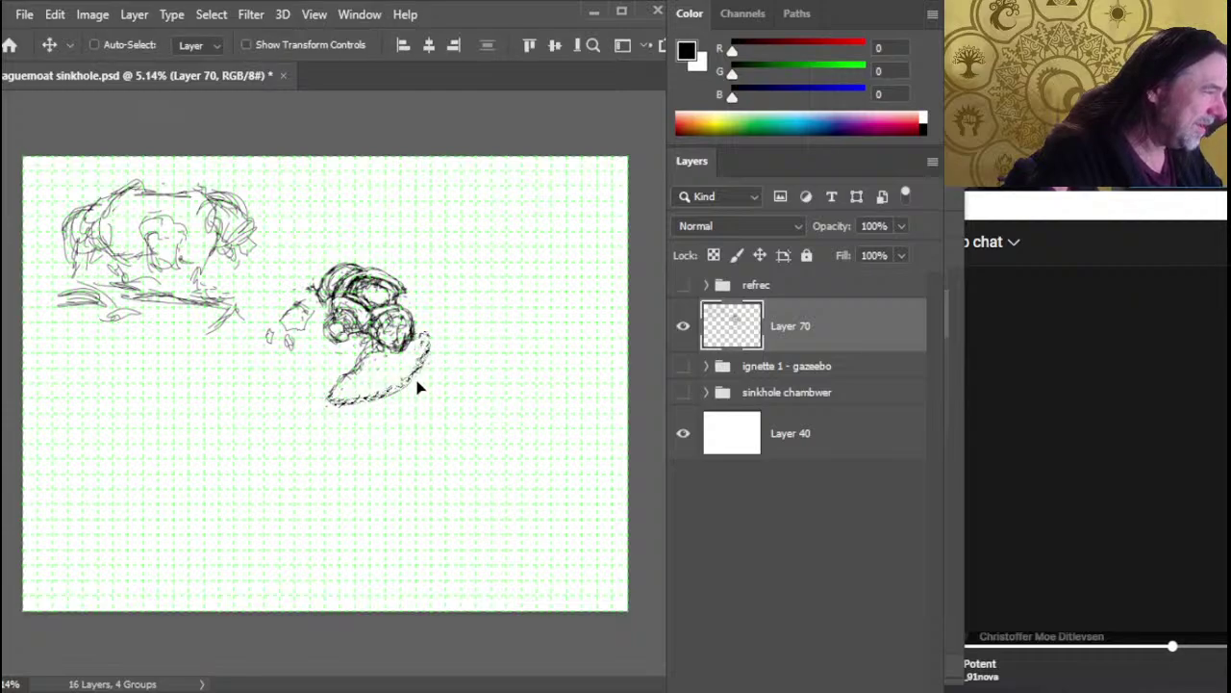
pyautogui.press('l')
# Draw an inner contour line along the crescent's edges and clean up its upper-left side
pyautogui.press('b')
pyautogui.moveTo(408, 364)
pyautogui.mouseDown()
pyautogui.moveTo(345, 396)
pyautogui.moveTo(392, 386)
pyautogui.moveTo(369, 360)
pyautogui.moveTo(345, 389)
pyautogui.mouseUp()
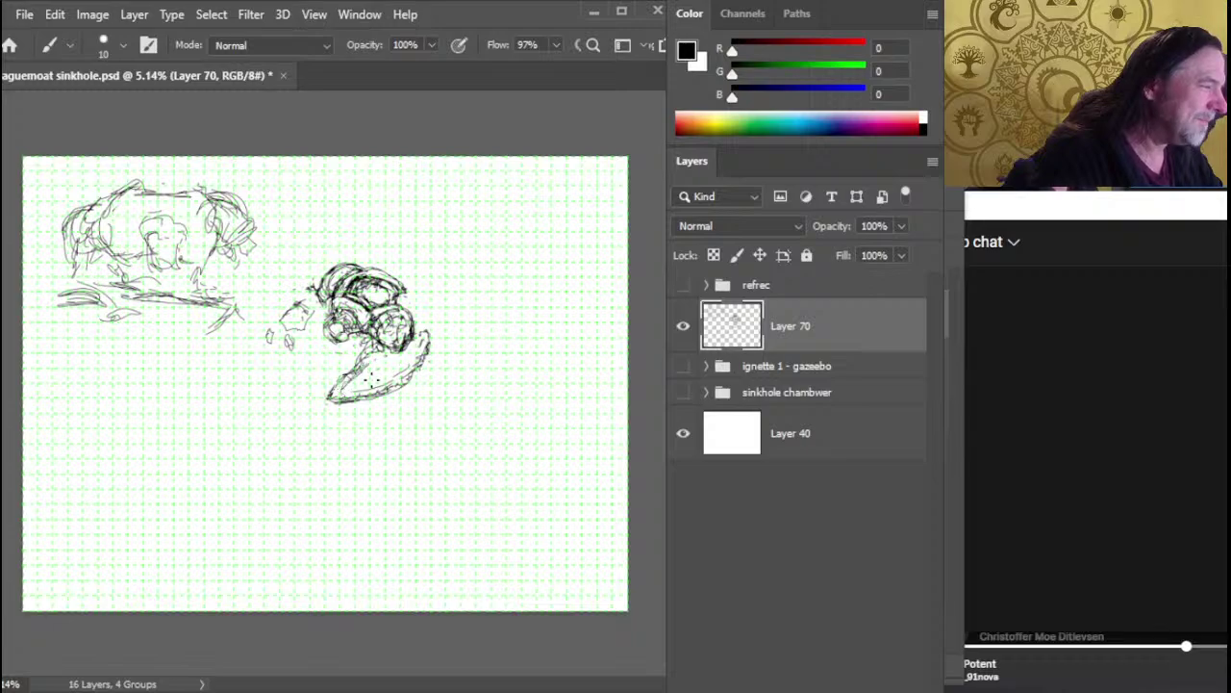
pyautogui.press('e')
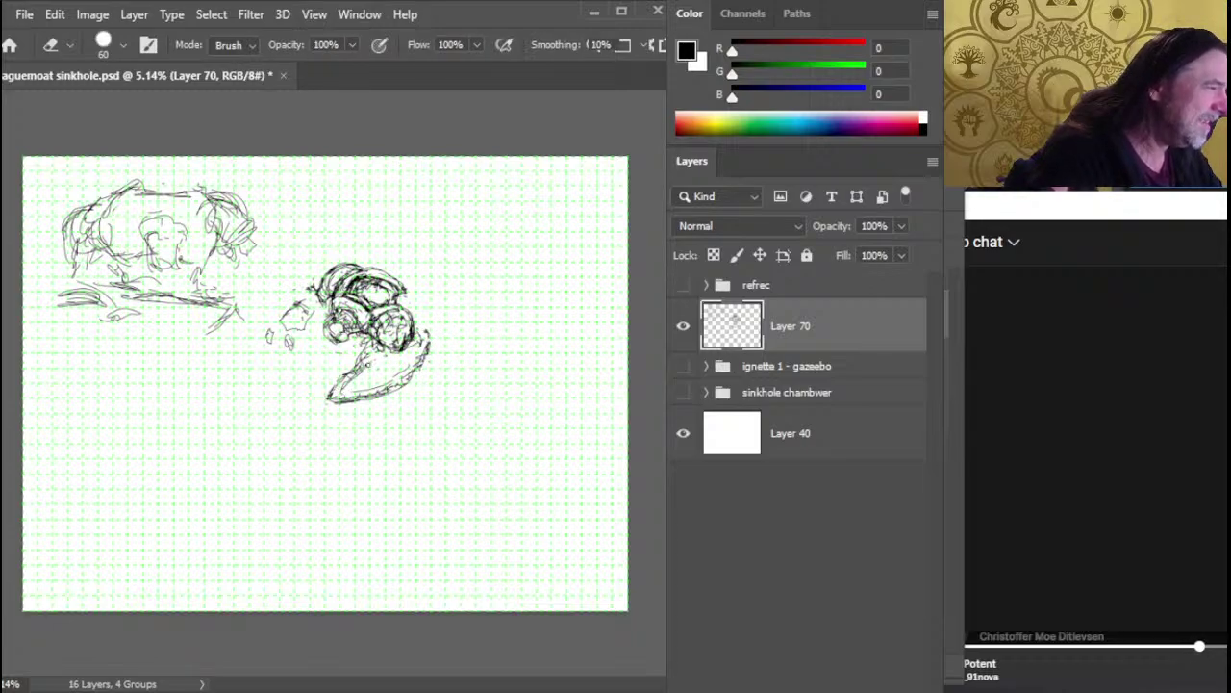
pyautogui.press('b')
pyautogui.press('e')
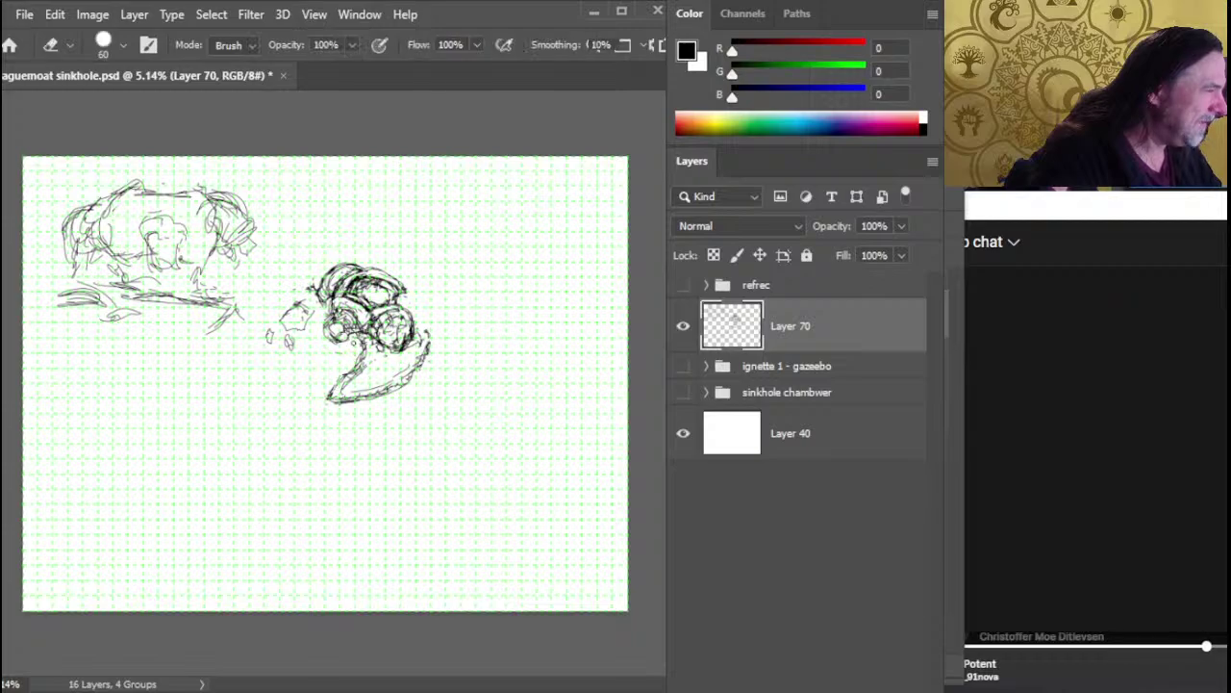
pyautogui.press('b')
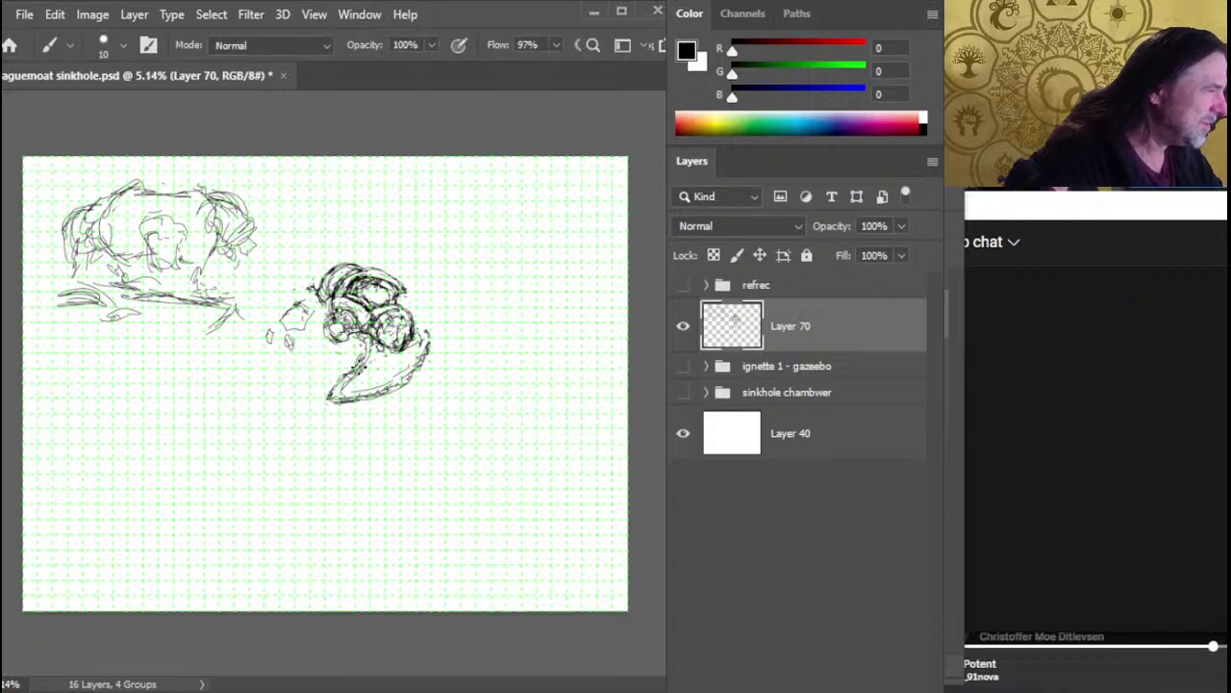
# Alternately erase and redraw the short lines between the lower-left chamber and the crescent's upper-left end
pyautogui.press('e')
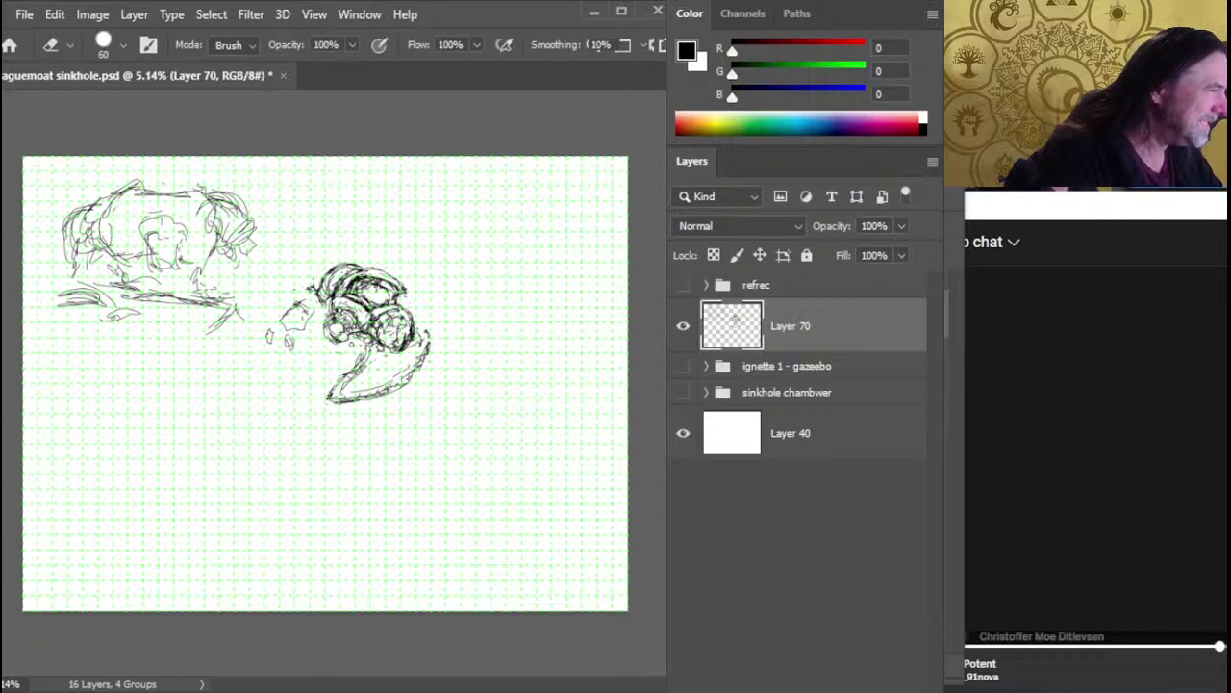
pyautogui.press('b')
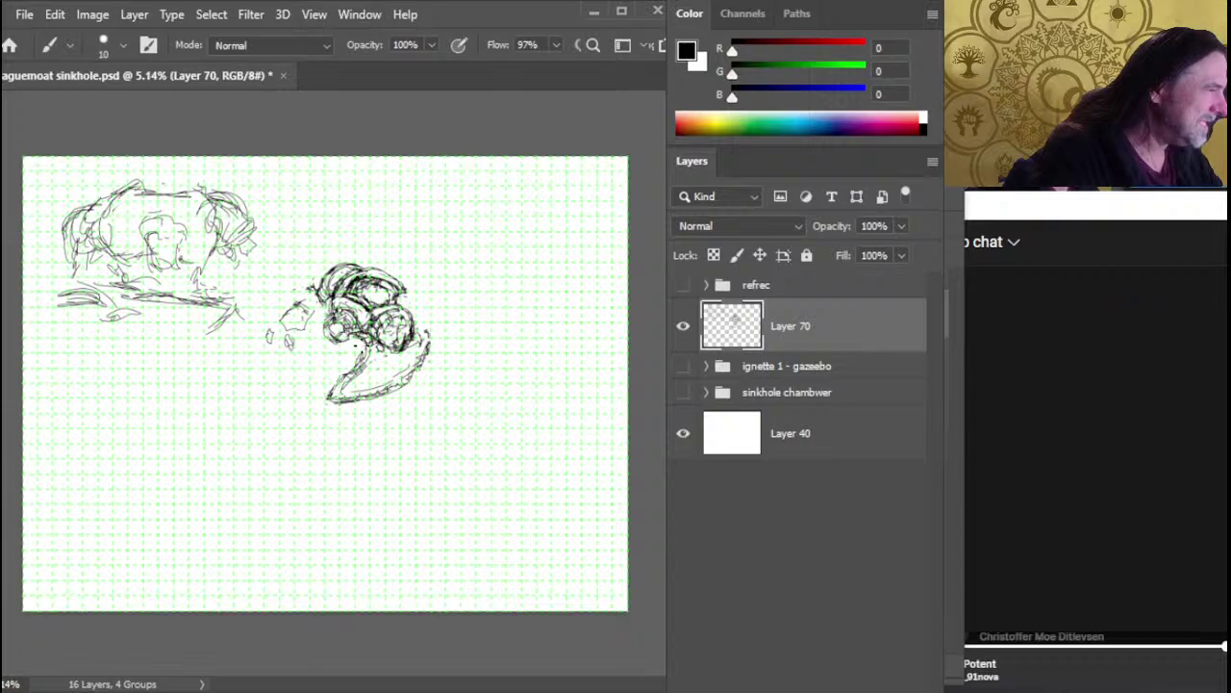
pyautogui.press('e')
pyautogui.press('b')
pyautogui.press('e')
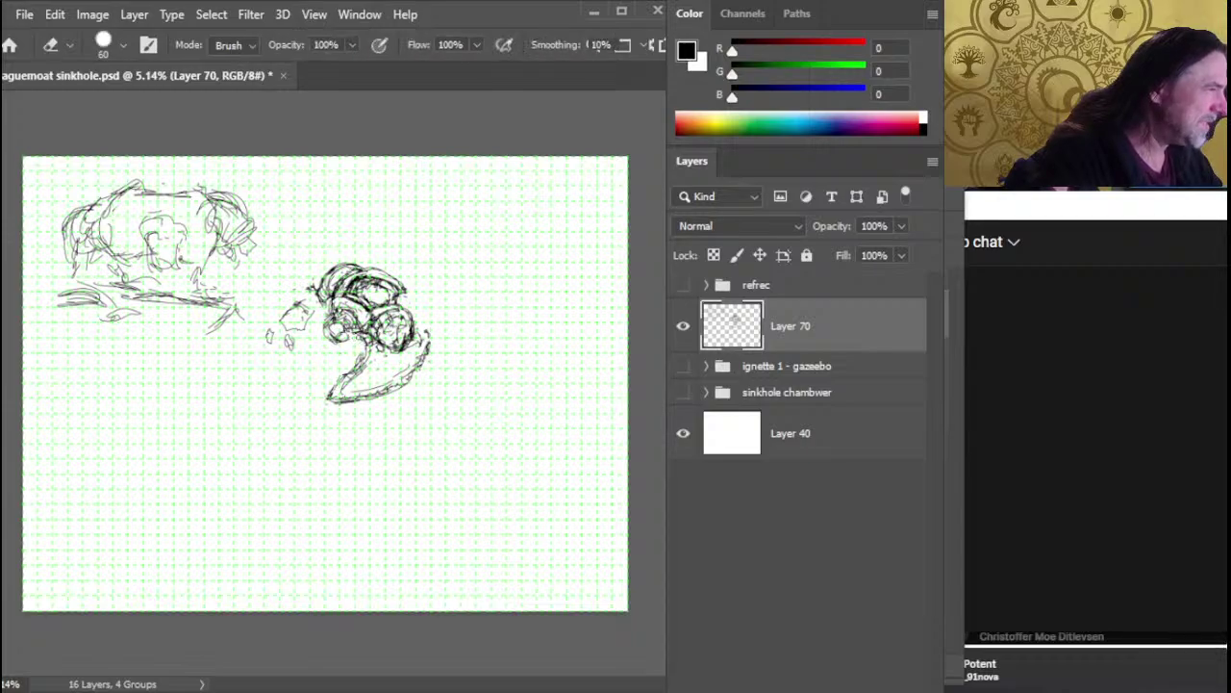
pyautogui.press('b')
pyautogui.press('e')
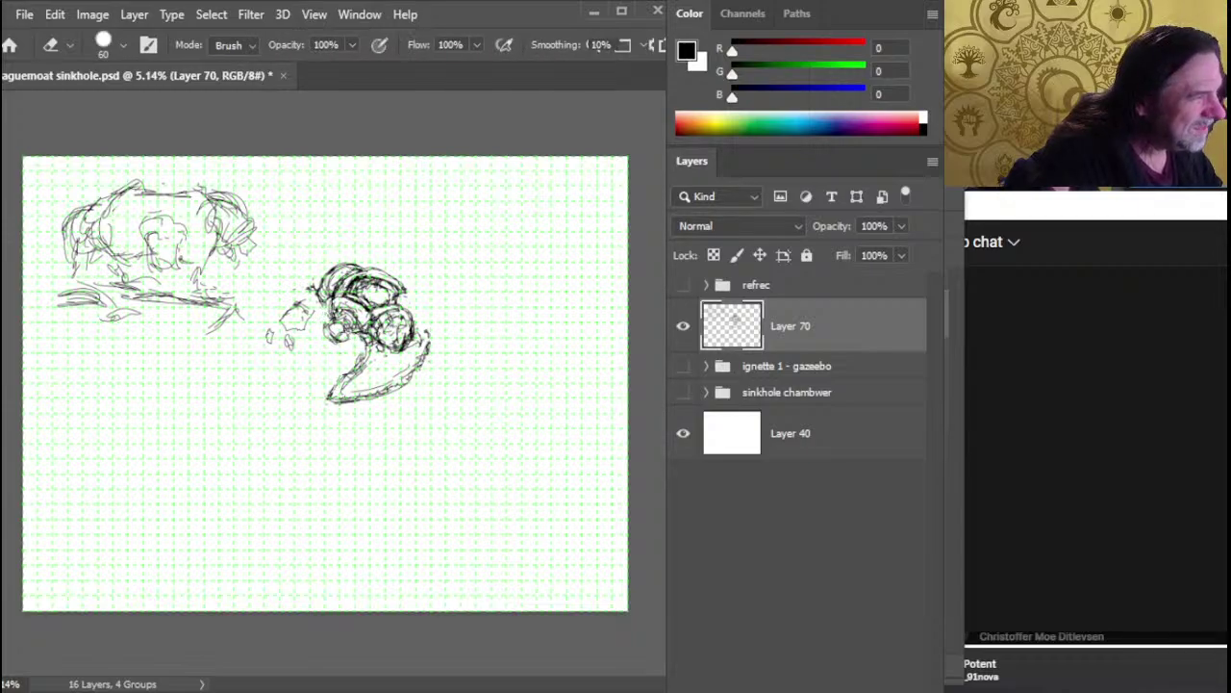
pyautogui.press('b')
# Lasso the lower-left chamber's round outline and shift it slightly within the structure
pyautogui.press('l')
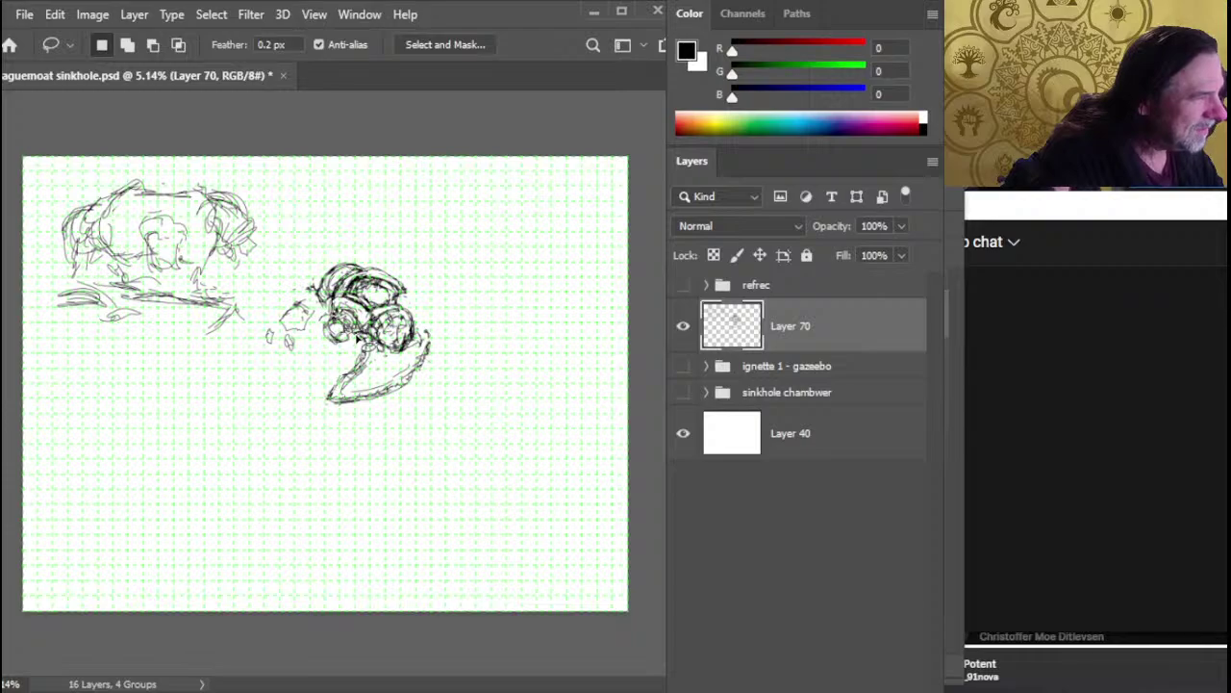
pyautogui.press('v')
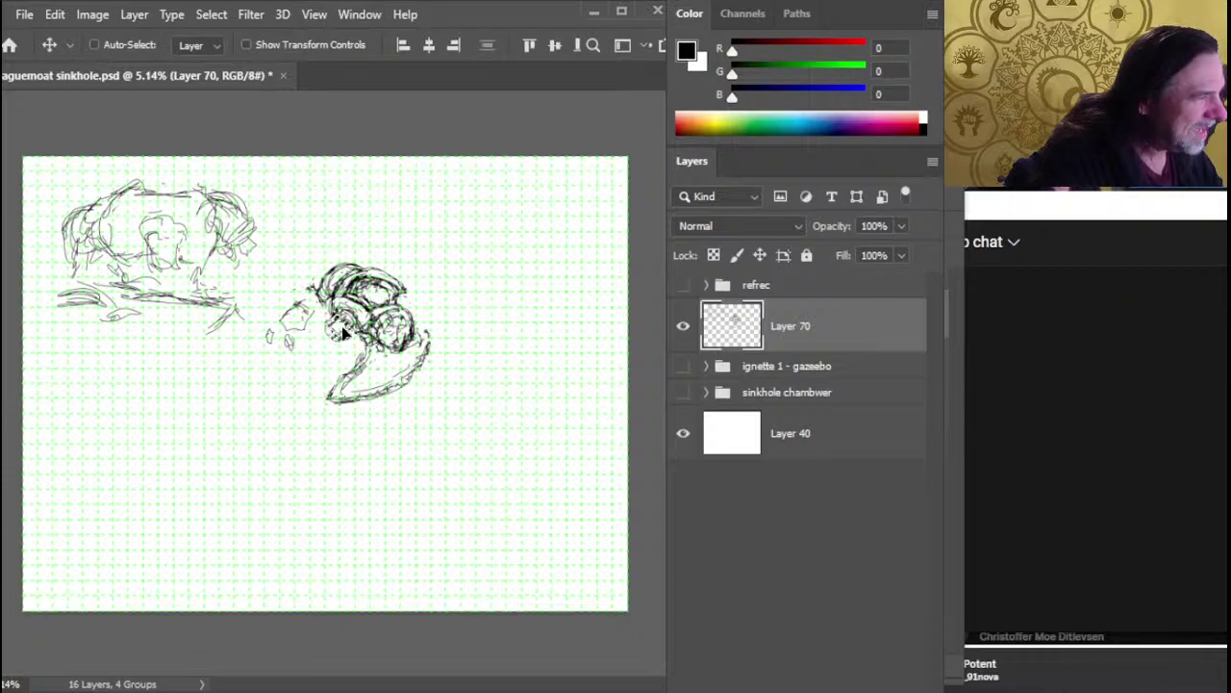
pyautogui.press('l')
# Redraw the lower-left chamber's round outline after the shift and erase its stray lines
pyautogui.press('b')
pyautogui.press('e')
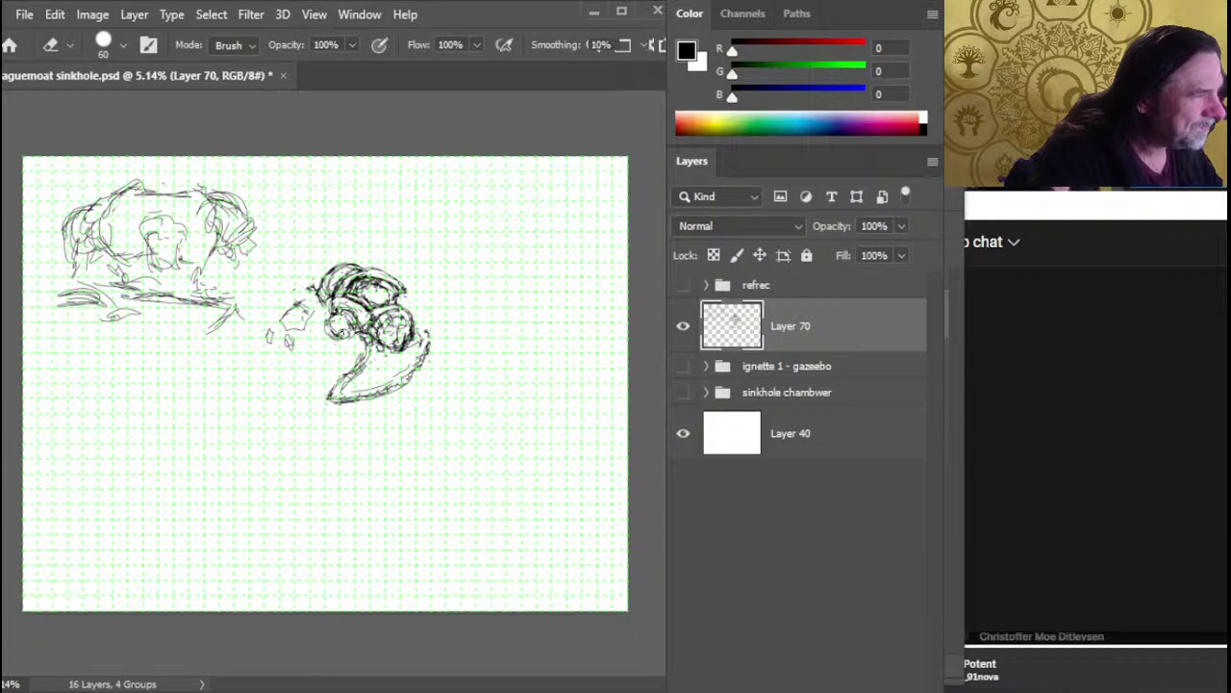
pyautogui.press('b')
pyautogui.press('e')
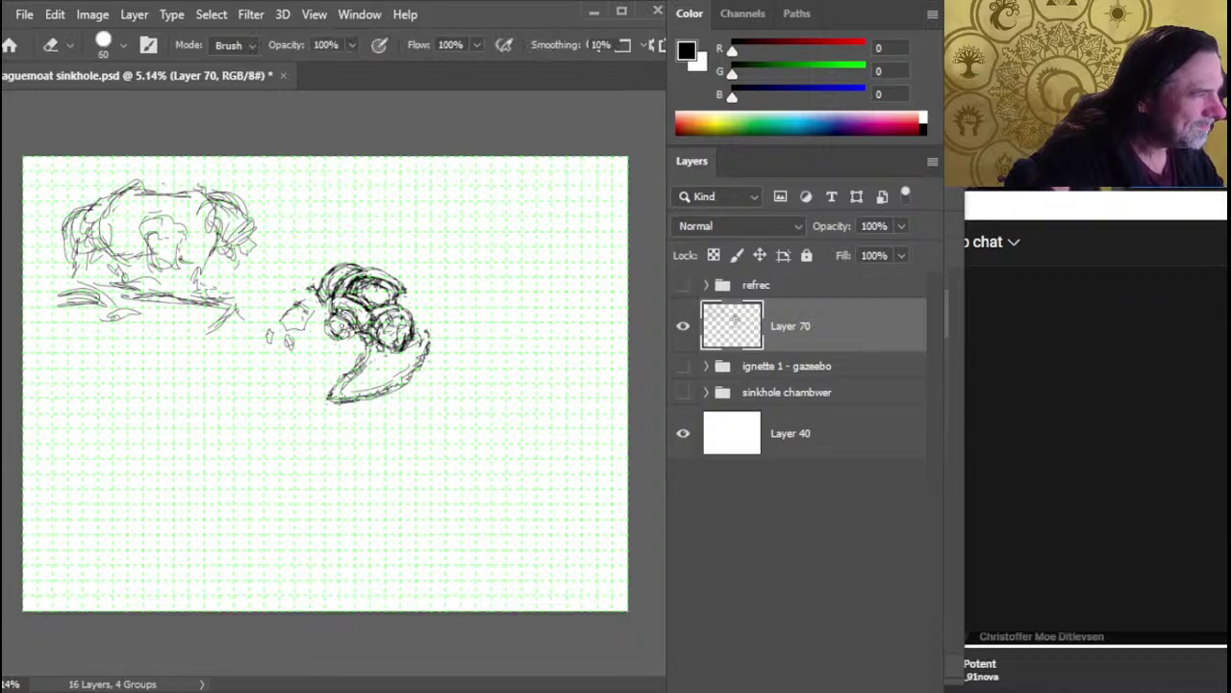
pyautogui.press('b')
pyautogui.press('e')
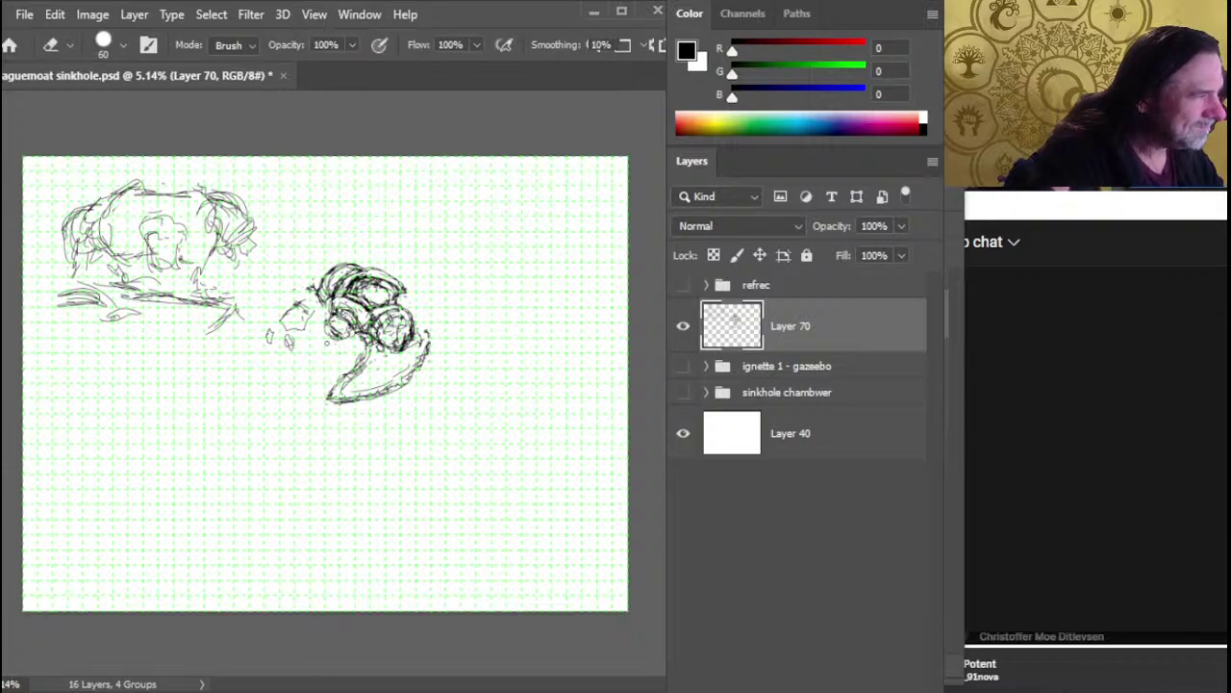
# Darken the crescent's upper-left edge below the lower-right chamber and erase the excess marks beside it
pyautogui.press('b')
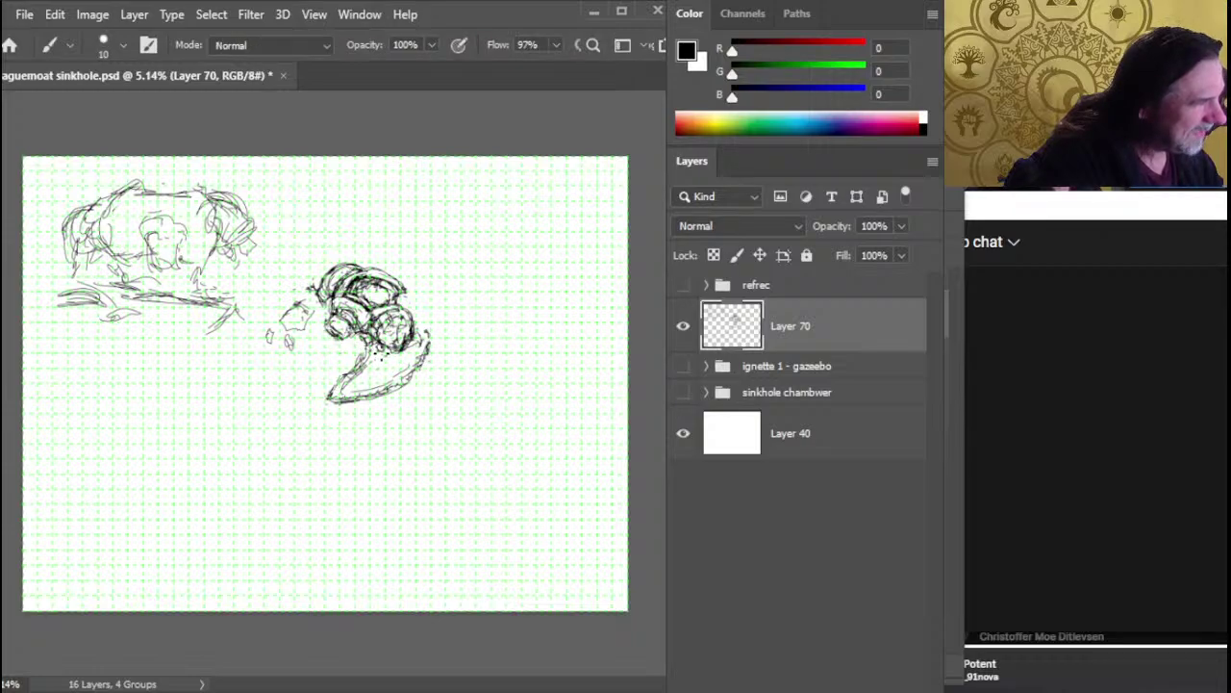
pyautogui.press('e')
pyautogui.press('b')
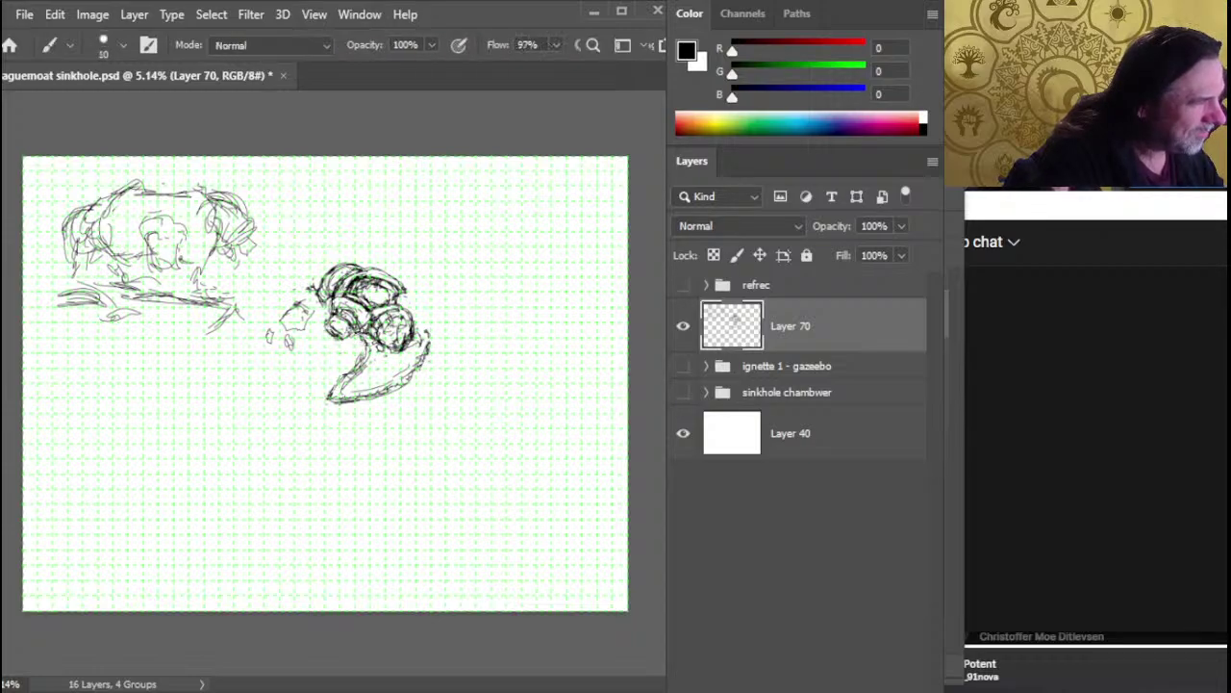
pyautogui.press('e')
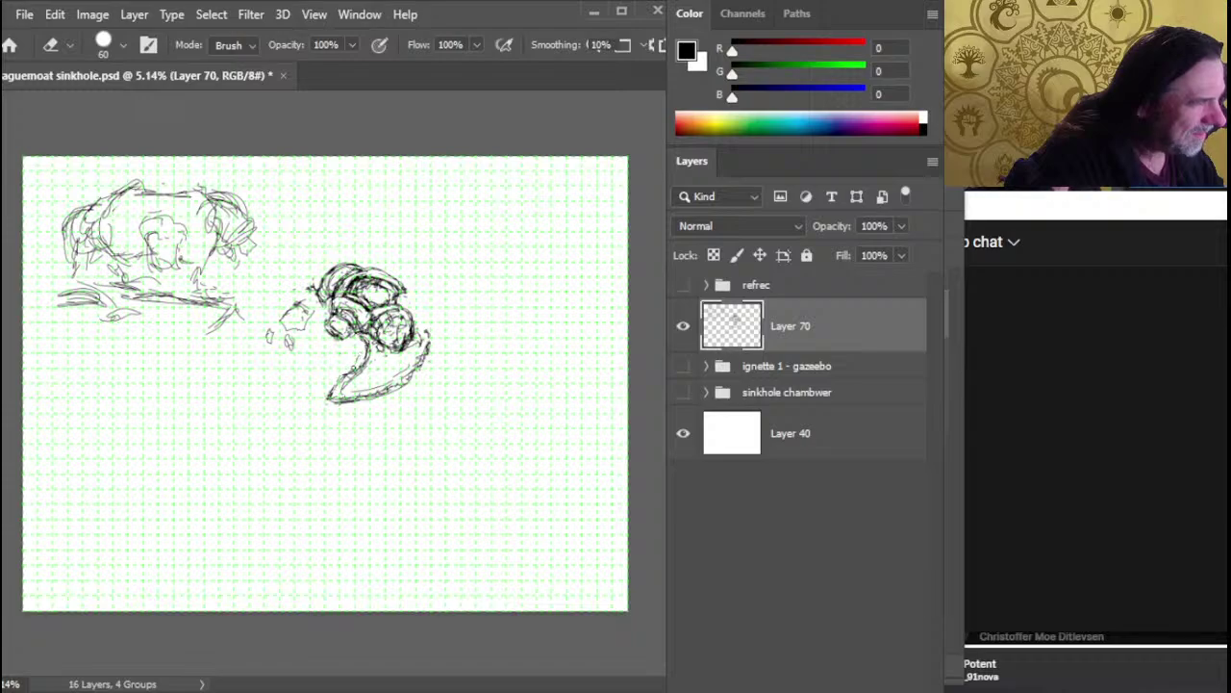
pyautogui.press('b')
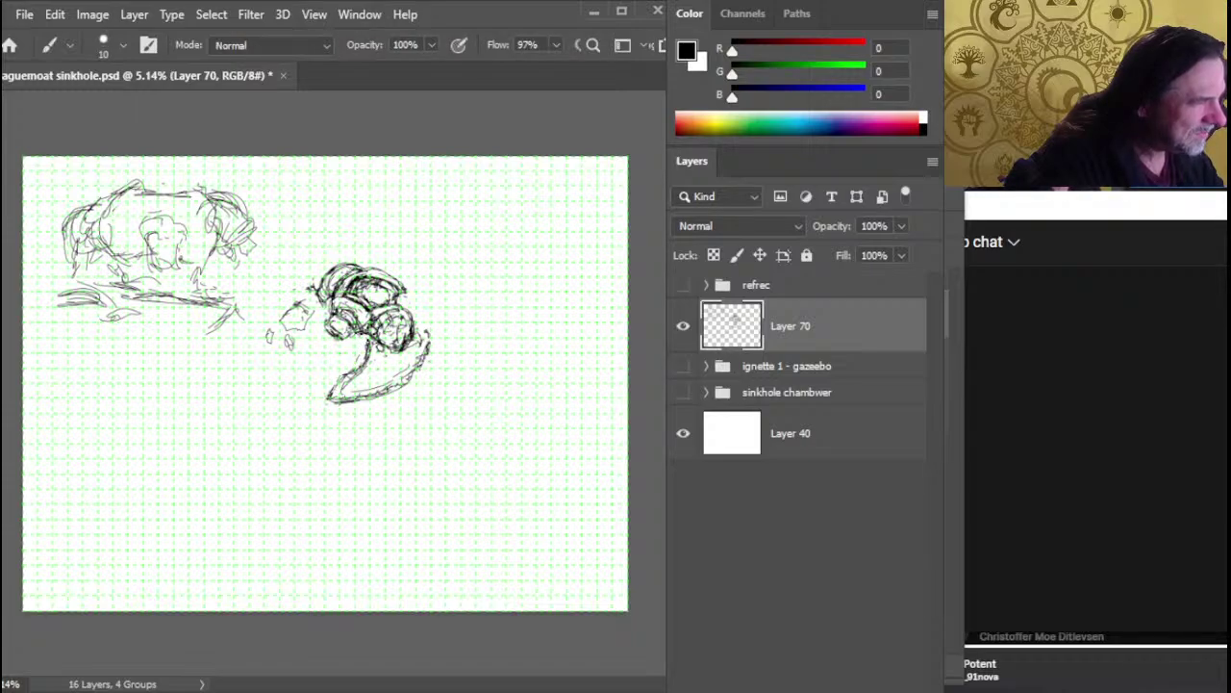
# Lasso the crescent below the chambers, shift it slightly up and to the right, and deselect it
pyautogui.press('l')
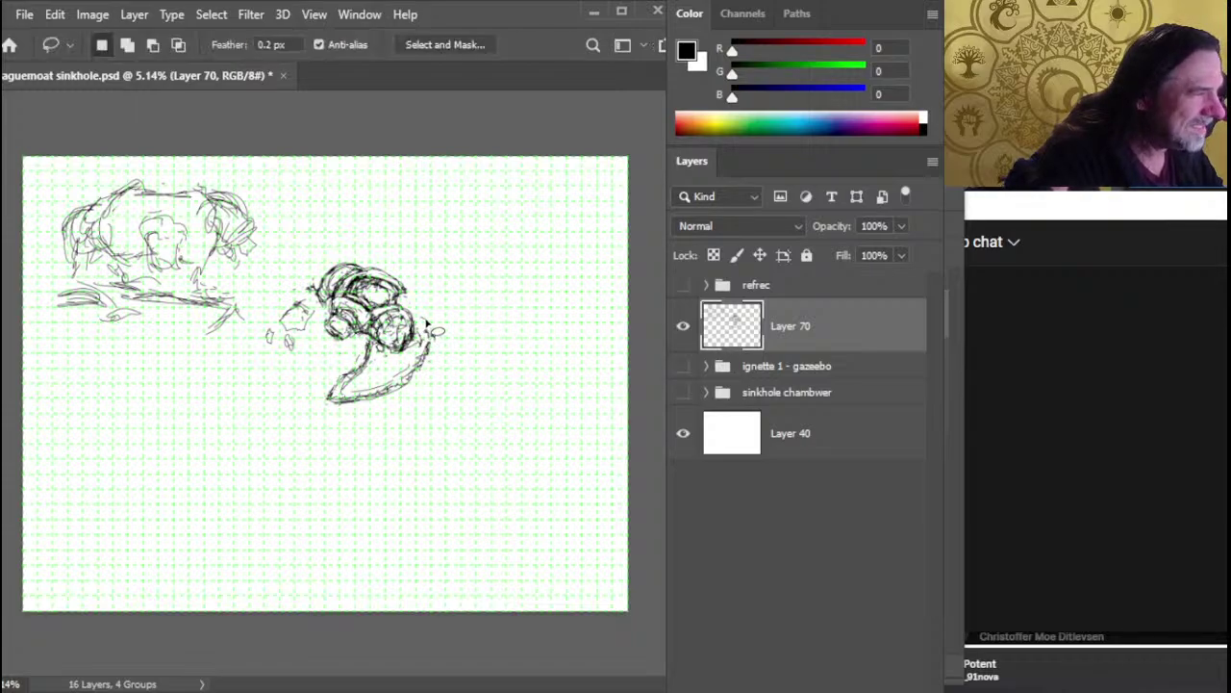
pyautogui.moveTo(423, 321)
pyautogui.mouseDown()
pyautogui.moveTo(414, 360)
pyautogui.moveTo(423, 327)
pyautogui.moveTo(363, 373)
pyautogui.moveTo(328, 383)
pyautogui.moveTo(438, 316)
pyautogui.moveTo(450, 327)
pyautogui.mouseUp()
pyautogui.press('v')
pyautogui.press('l')
pyautogui.press('v')
pyautogui.moveTo(407, 383); pyautogui.dragTo(414, 376)
pyautogui.hotkey('ctrl', 'd')
# Erase the loose marks at the crescent's upper-right tip and redraw the tip so it joins the lower-right chamber
pyautogui.press('l')
pyautogui.press('e')
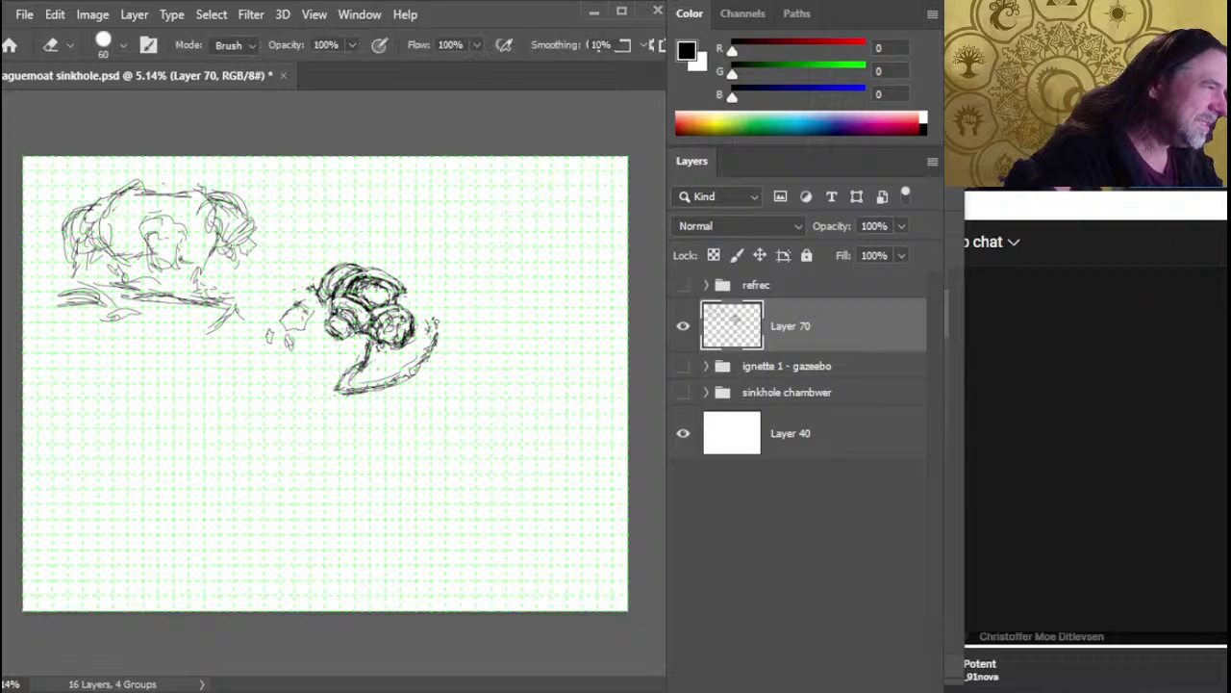
pyautogui.moveTo(435, 320); pyautogui.dragTo(434, 341)
pyautogui.press('b')
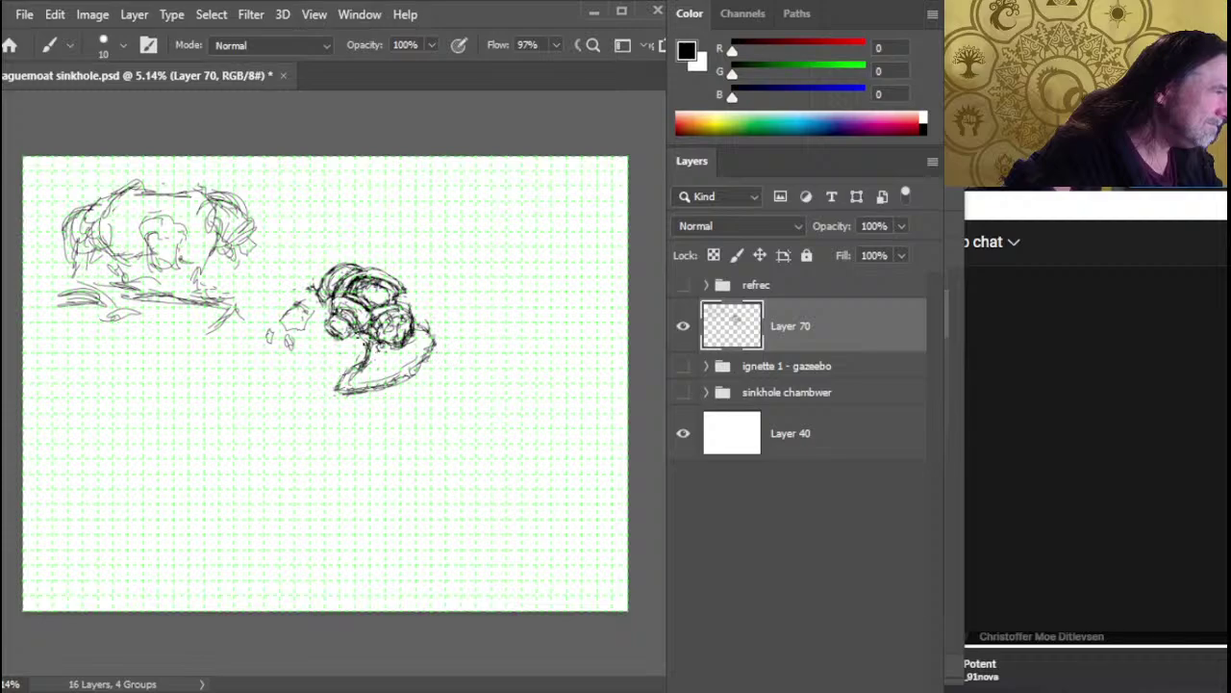
# Erase and redraw the short lines where the crescent's upper-left end meets the underside of the two lower chambers
pyautogui.press('e')
pyautogui.moveTo(364, 334); pyautogui.dragTo(371, 344)
pyautogui.press('b')
pyautogui.press('e')
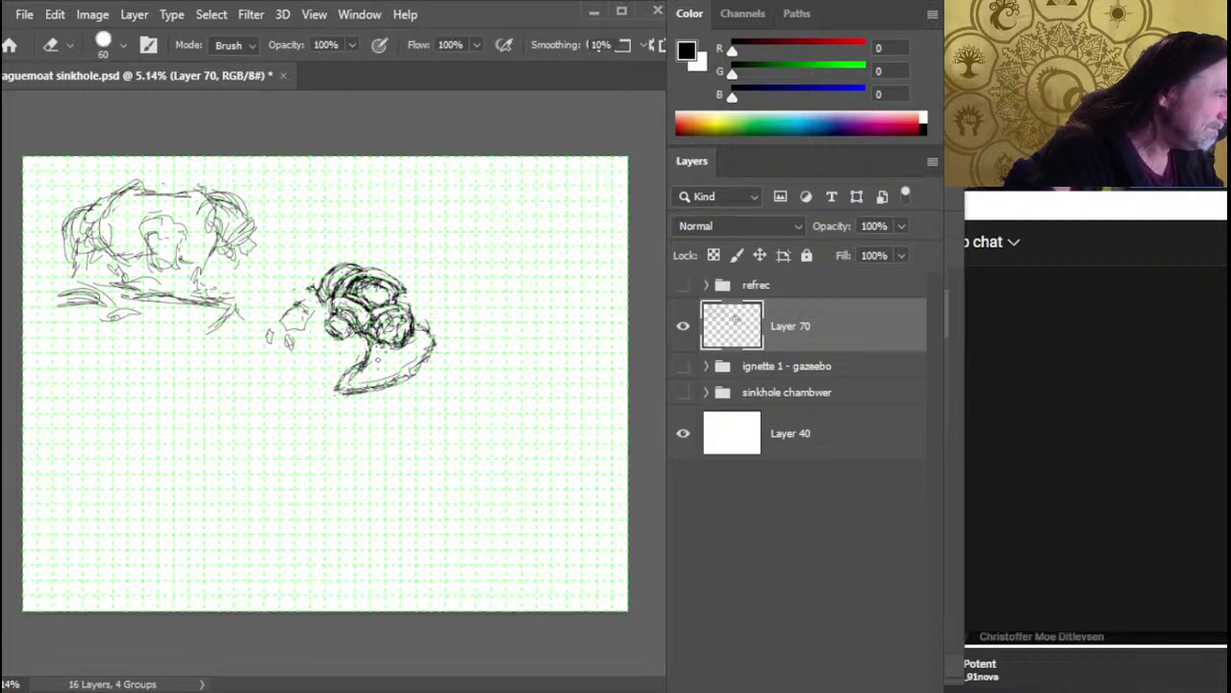
pyautogui.press('b')
pyautogui.moveTo(374, 355); pyautogui.dragTo(390, 348)
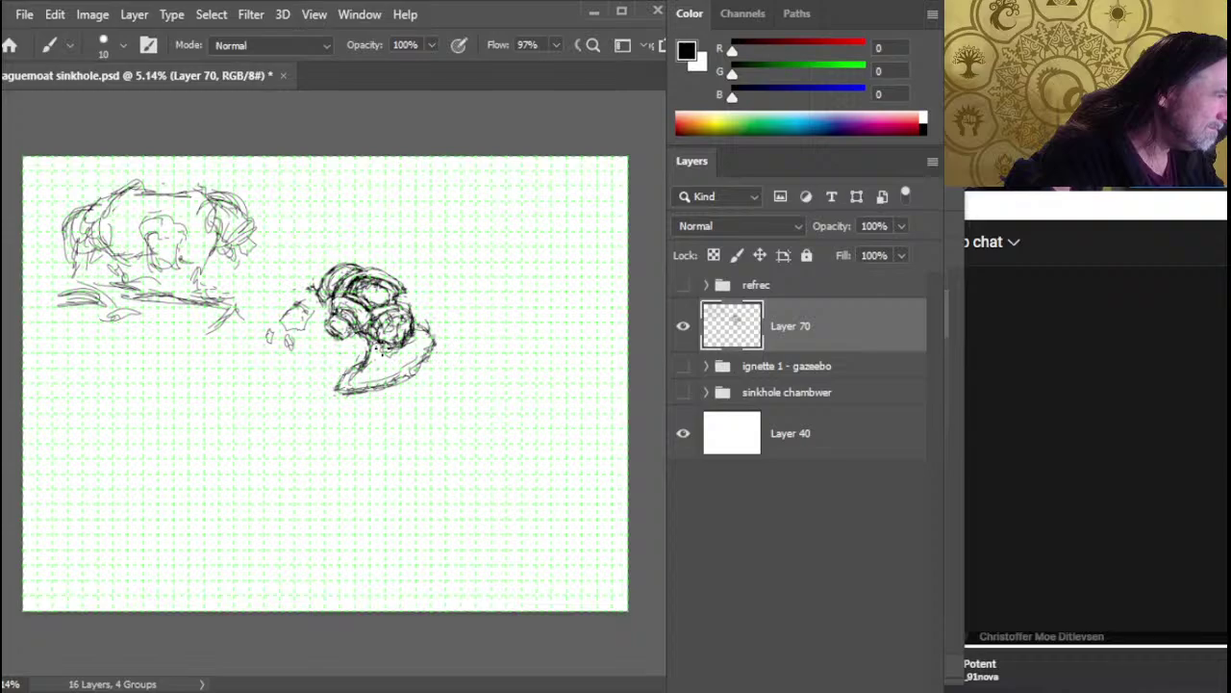
# Erase the crescent's protruding upper-right tip, redraw it as a shorter rounded edge, and clean up the outside marks
pyautogui.press('e')
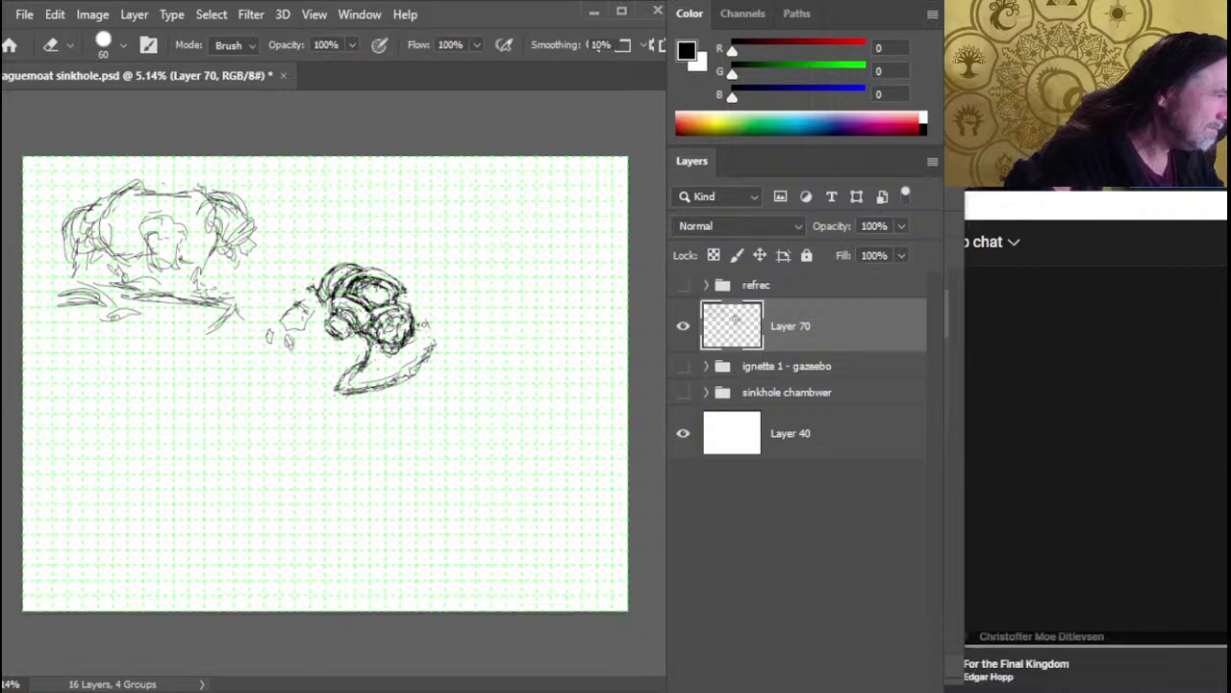
pyautogui.press('b')
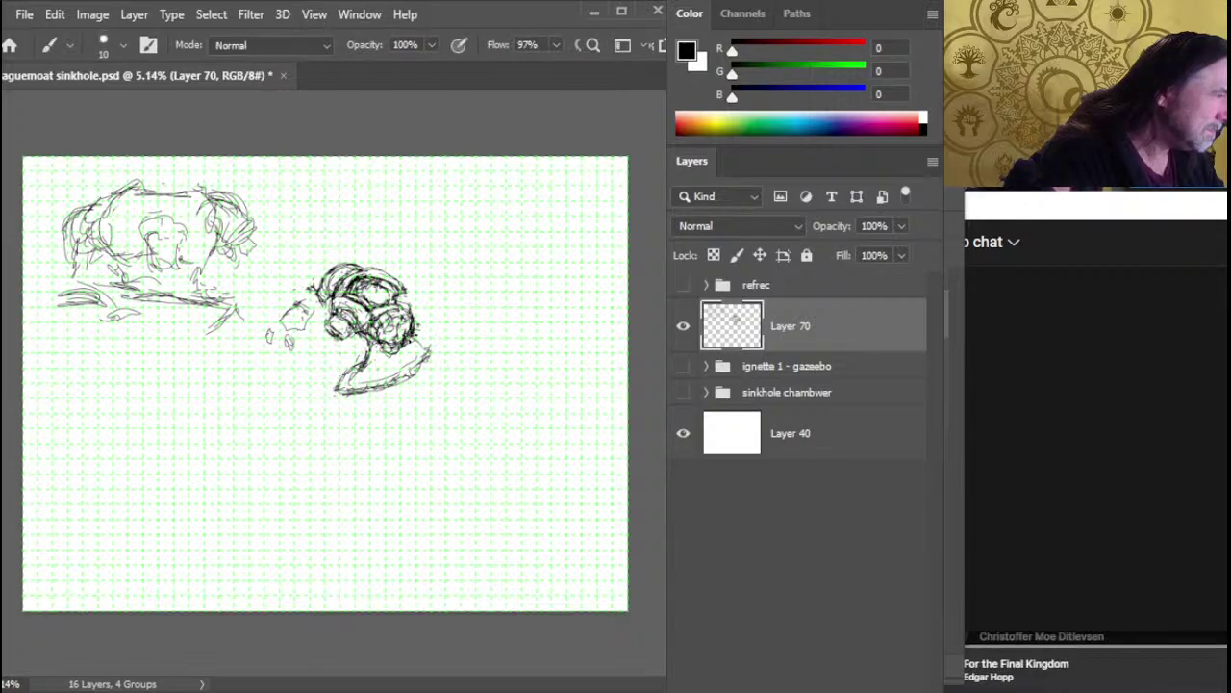
pyautogui.moveTo(414, 369); pyautogui.dragTo(424, 351)
pyautogui.press('e')
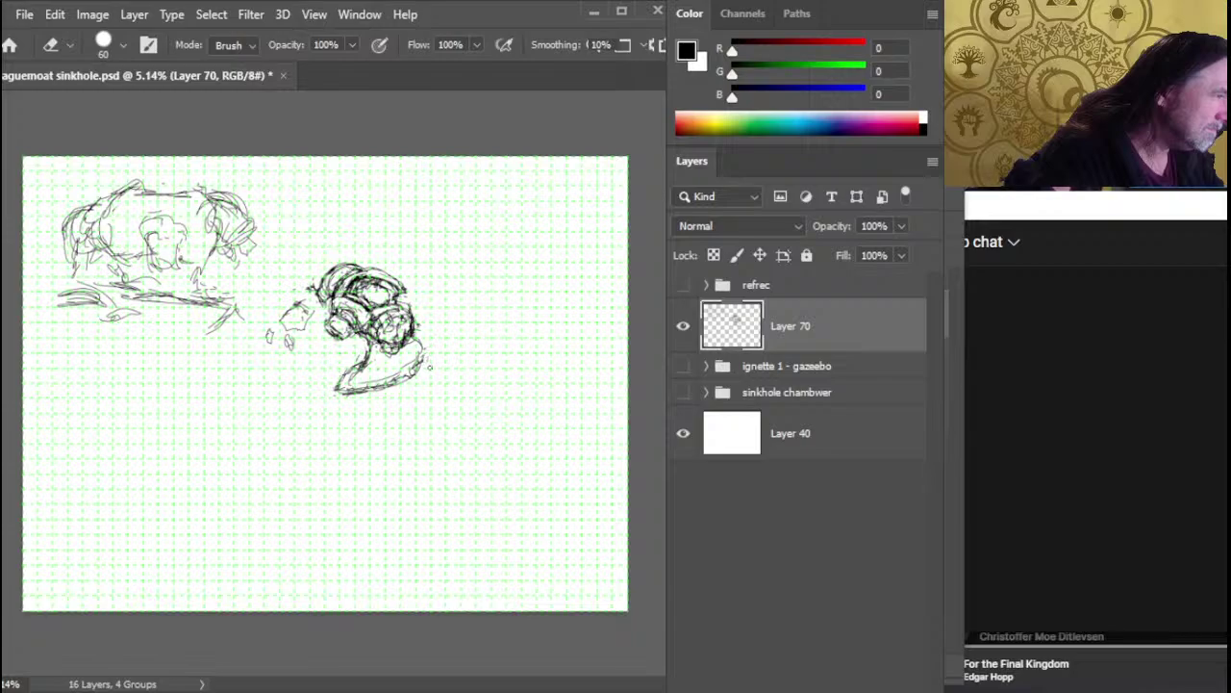
# Extend the crescent's lower-left point with a short tail line, and clean up and redraw its inner left edge
pyautogui.press('b')
pyautogui.moveTo(332, 386); pyautogui.dragTo(310, 396)
pyautogui.press('e')
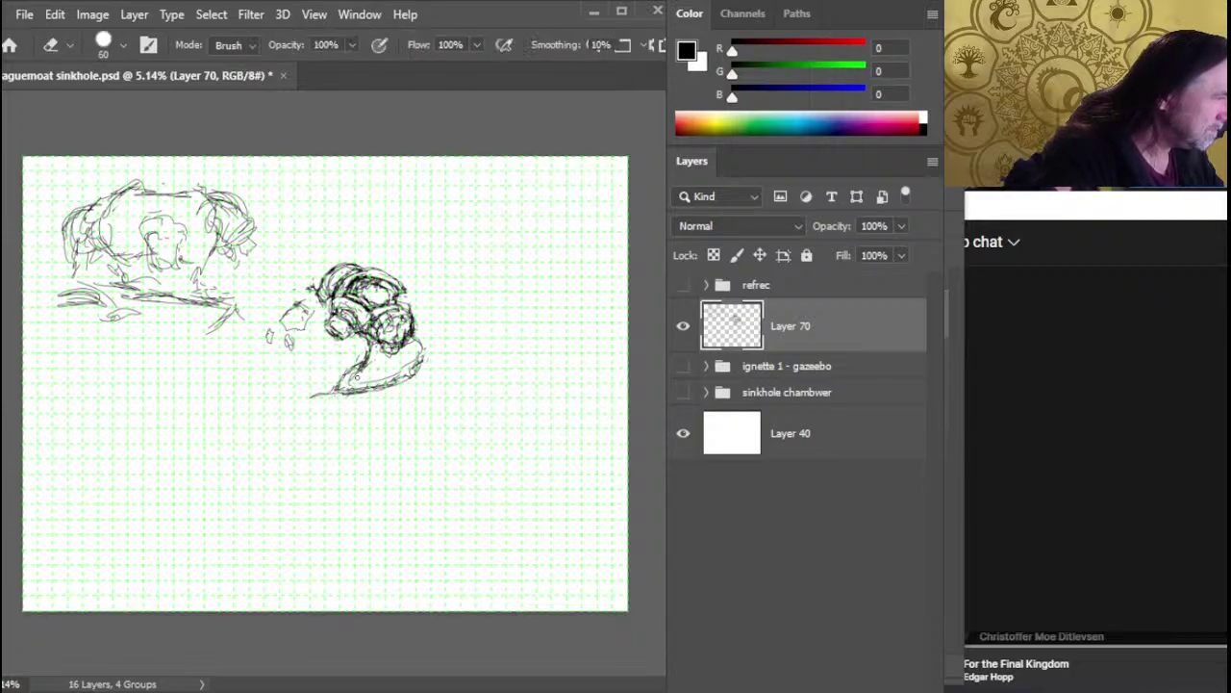
pyautogui.press('b')
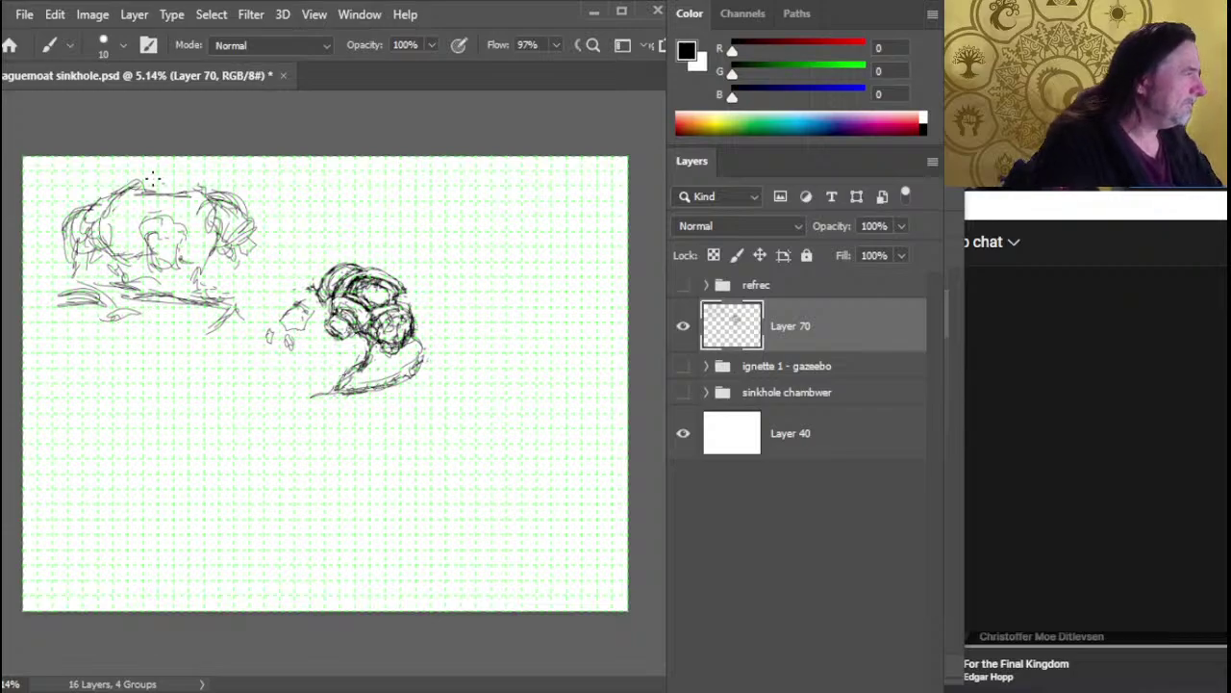
# Lasso the wide arched sketch, cut and paste it onto its own layer, and toggle that layer's visibility off and on
pyautogui.press('l')
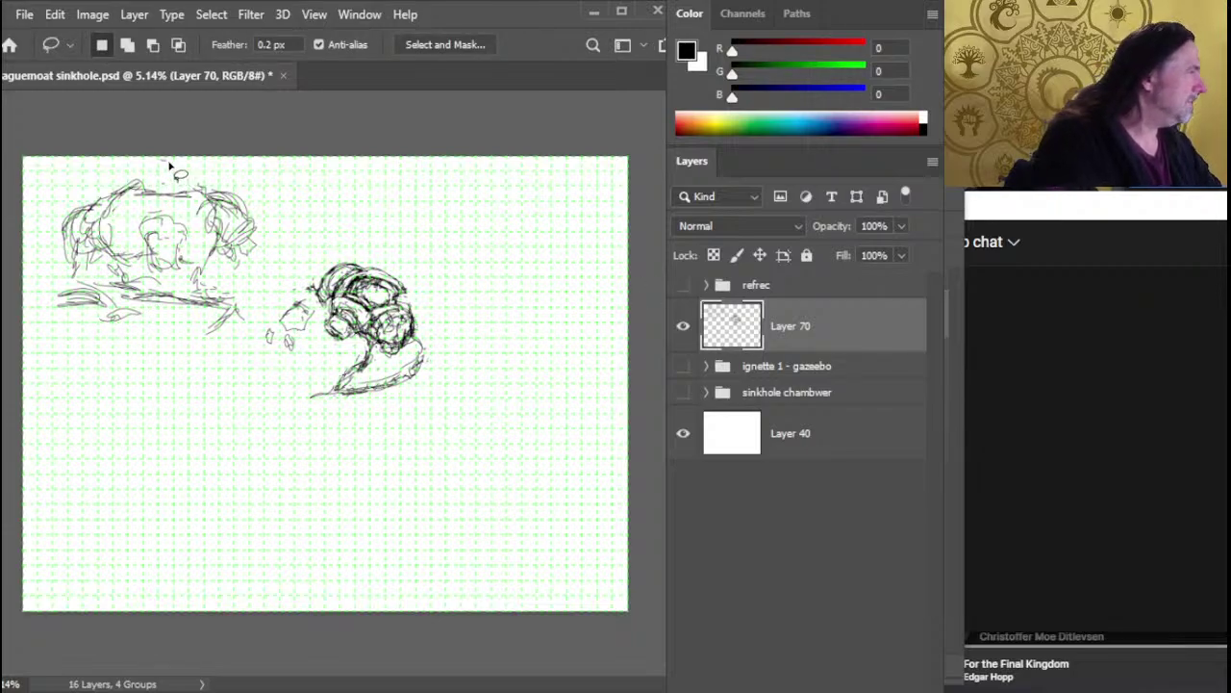
pyautogui.moveTo(170, 164)
pyautogui.mouseDown()
pyautogui.moveTo(144, 360)
pyautogui.moveTo(242, 354)
pyautogui.moveTo(287, 260)
pyautogui.moveTo(238, 162)
pyautogui.moveTo(170, 162)
pyautogui.mouseUp()
pyautogui.hotkey('ctrl', 'x')
pyautogui.hotkey('ctrl', 'v')
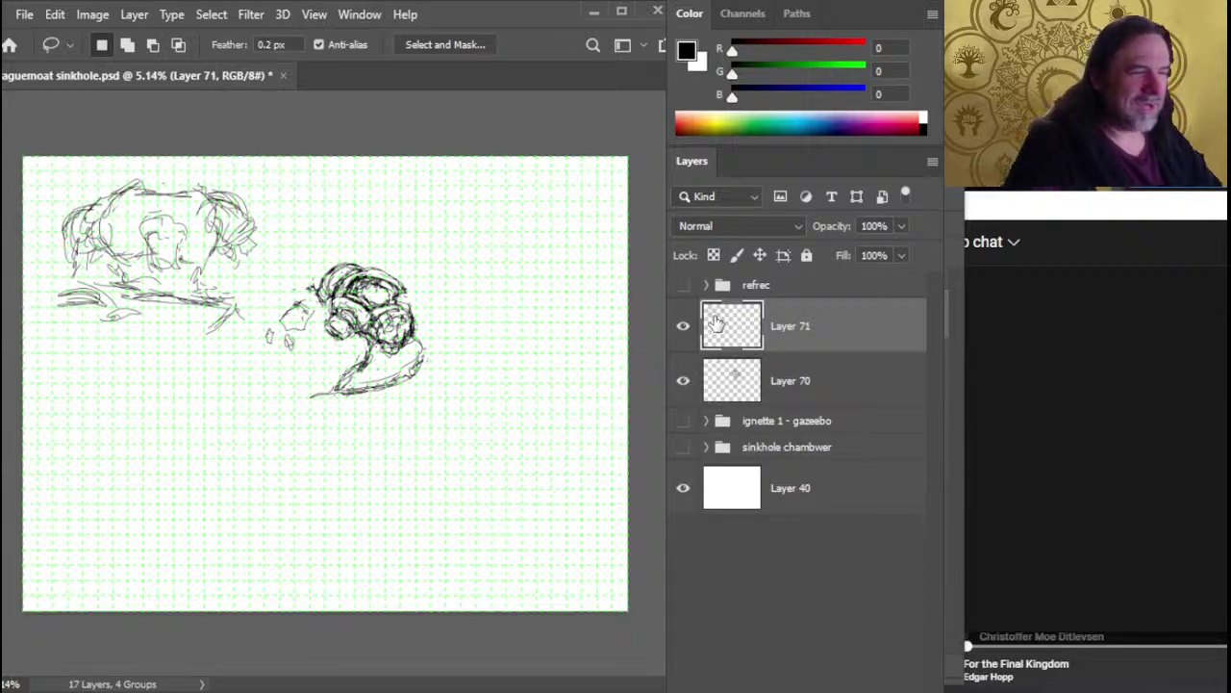
pyautogui.click(685, 327)
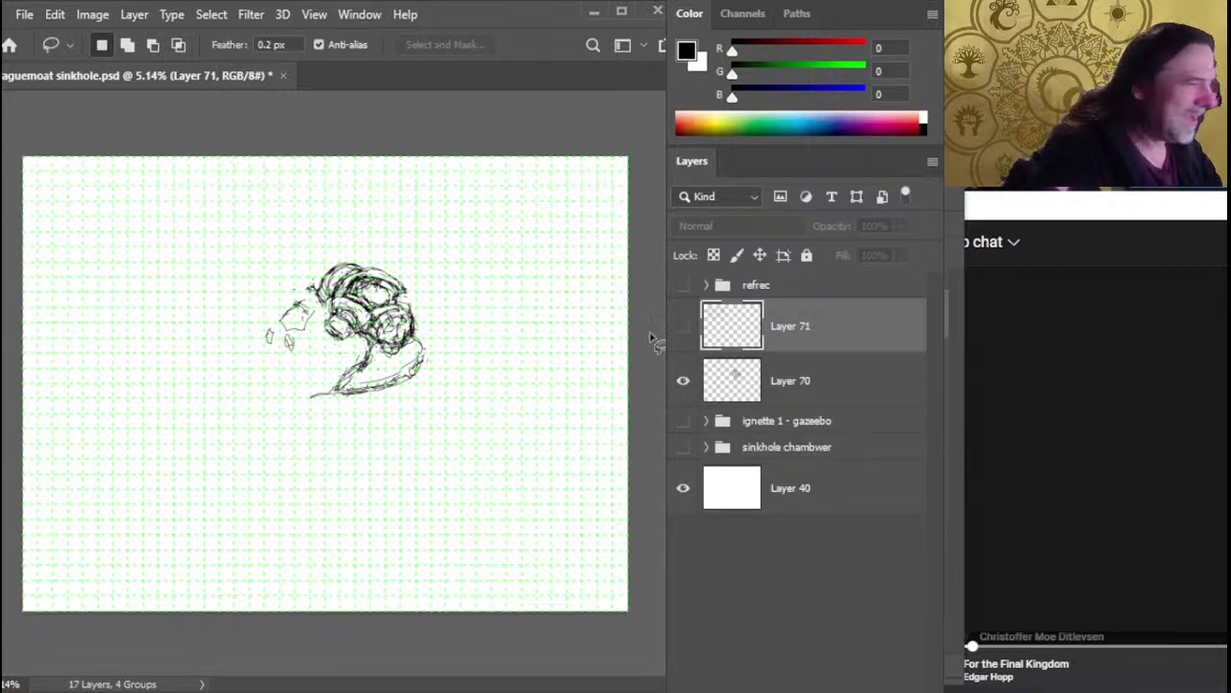
pyautogui.click(675, 327)
# On Layer 70, darken the lower-left chamber and the crescent's right edge, and erase the crescent's excess inner lines
pyautogui.click(765, 392)
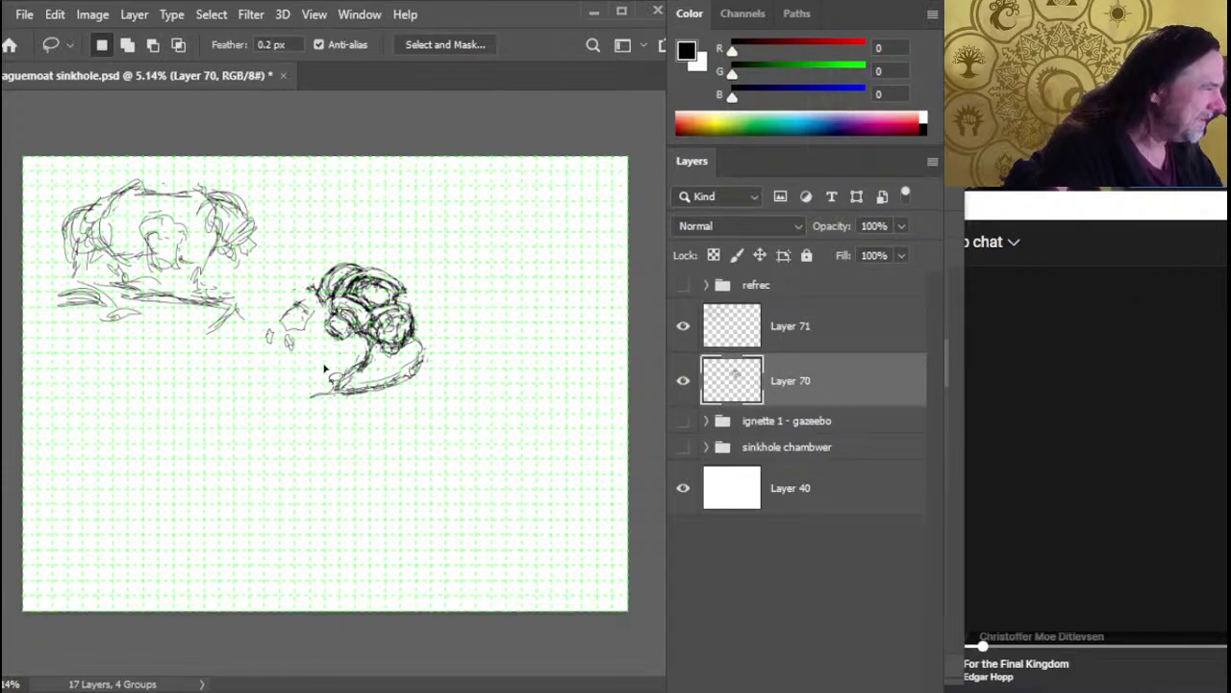
pyautogui.press('b')
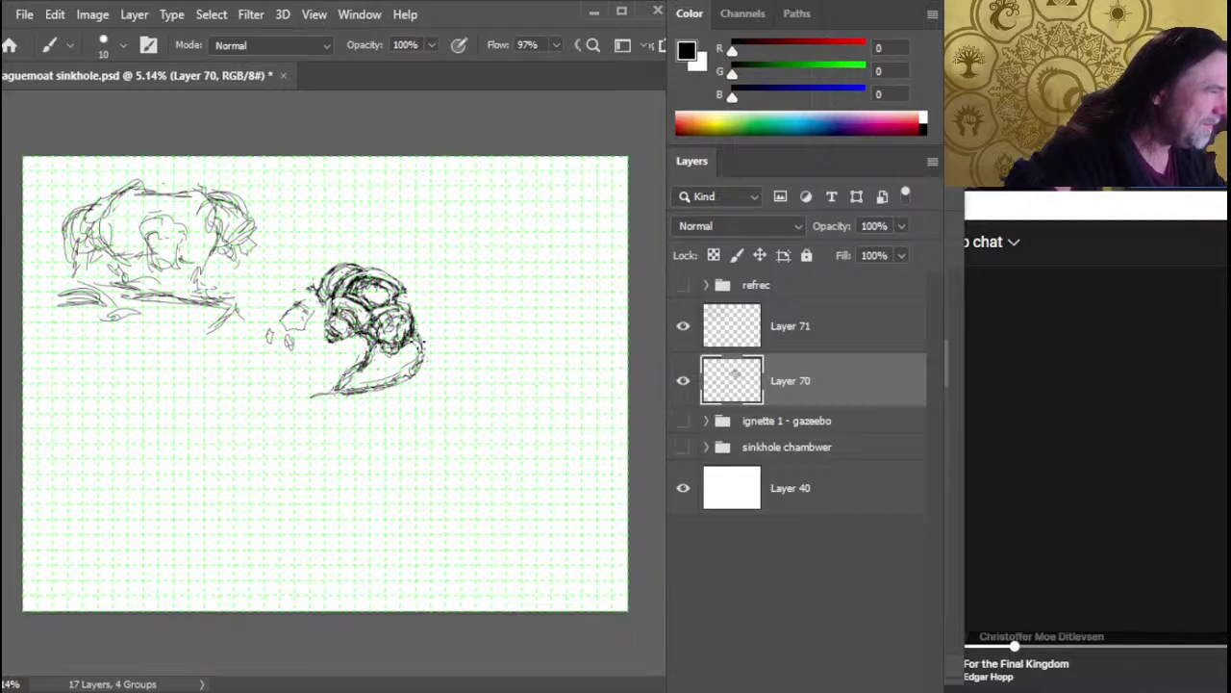
pyautogui.press('e')
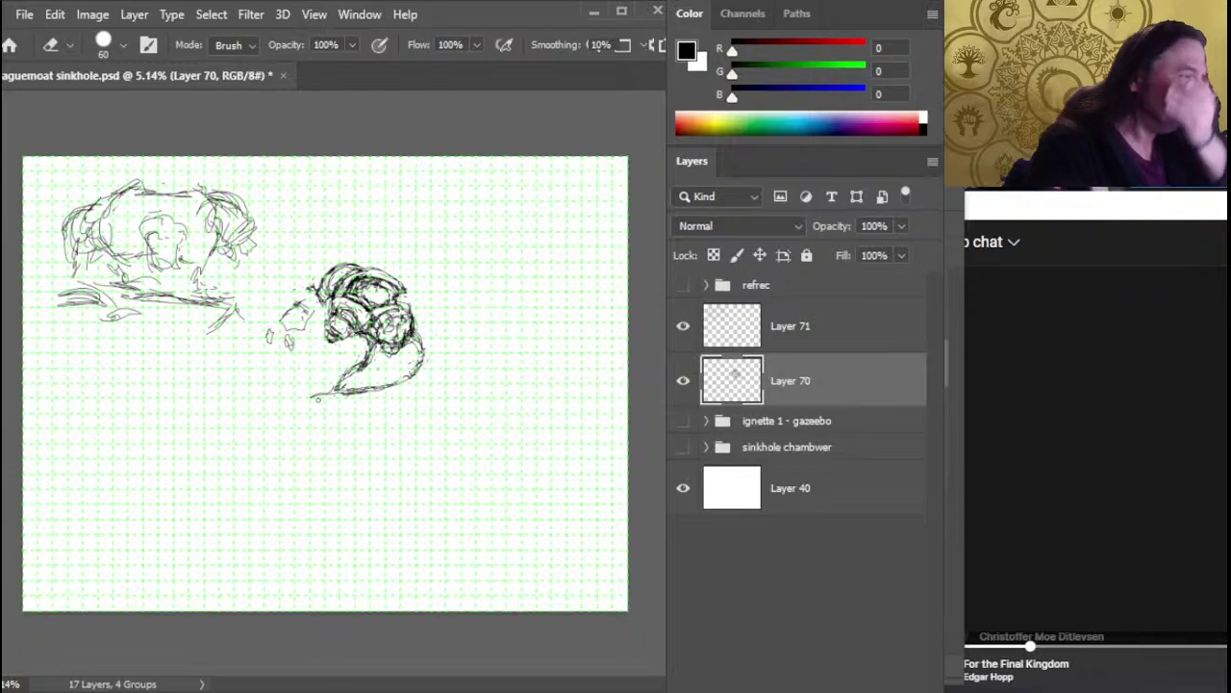
# Refine the left contour of the stem beneath the round cluster on Layer 70, alternating brush and eraser strokes
pyautogui.press('b')
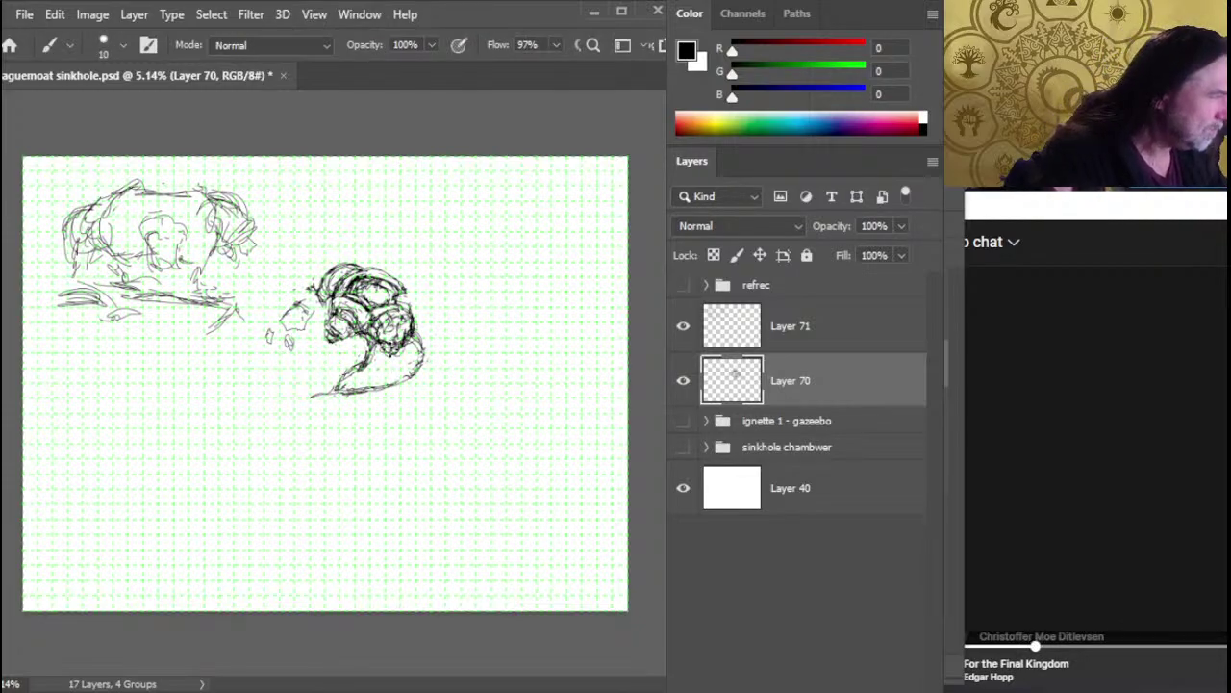
pyautogui.press('e')
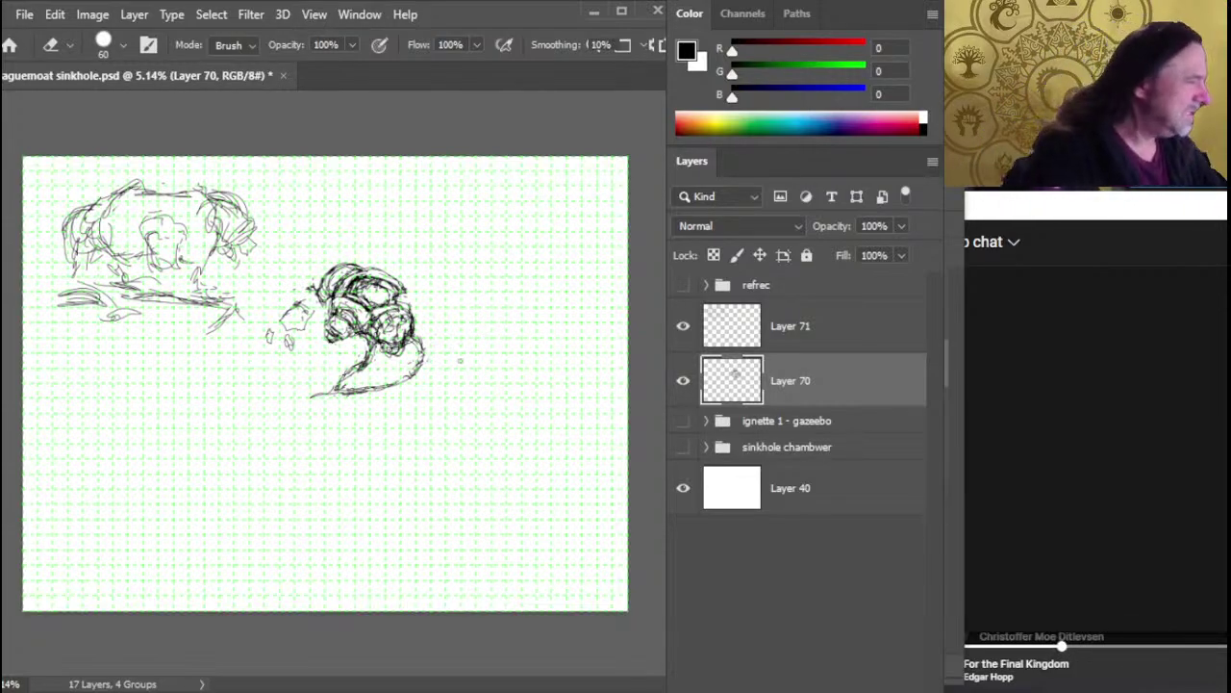
pyautogui.press('b')
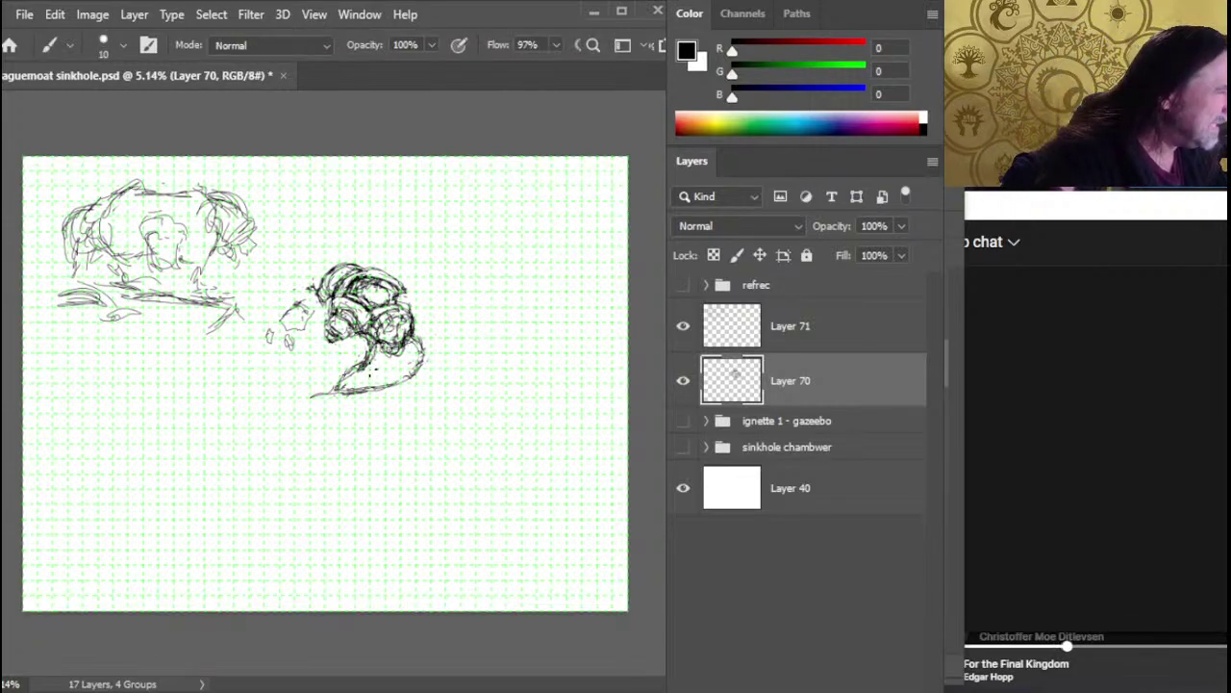
pyautogui.press('e')
pyautogui.press('b')
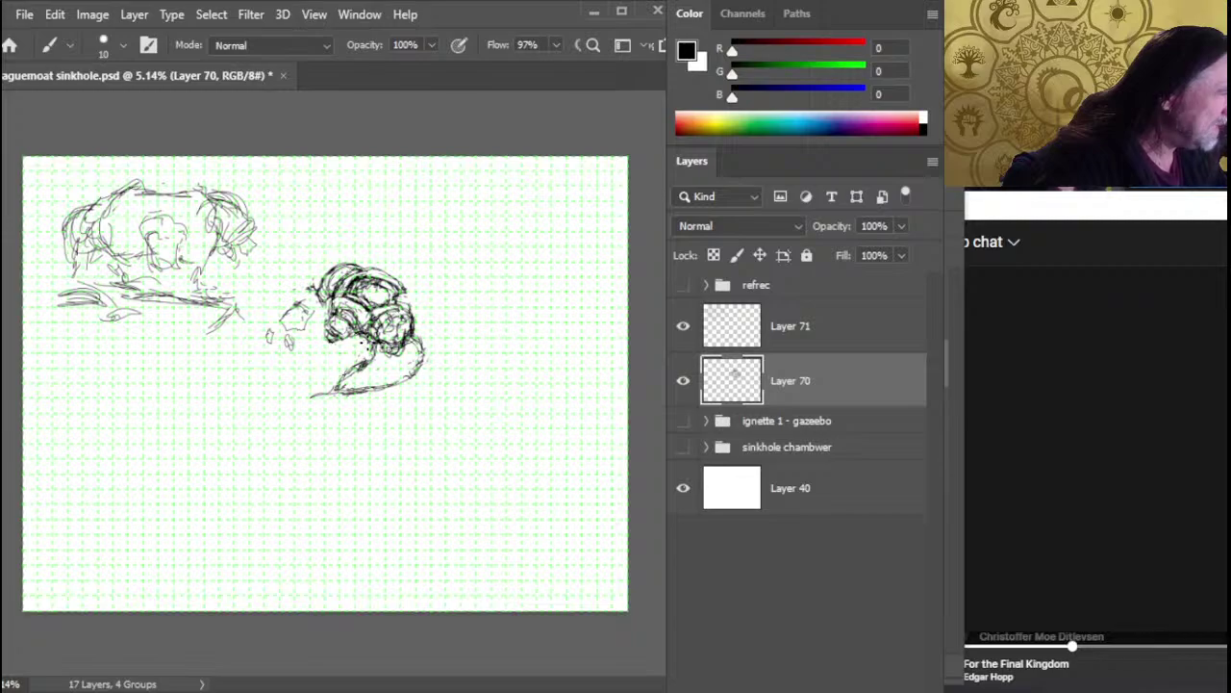
pyautogui.press('e')
pyautogui.press('b')
pyautogui.press('e')
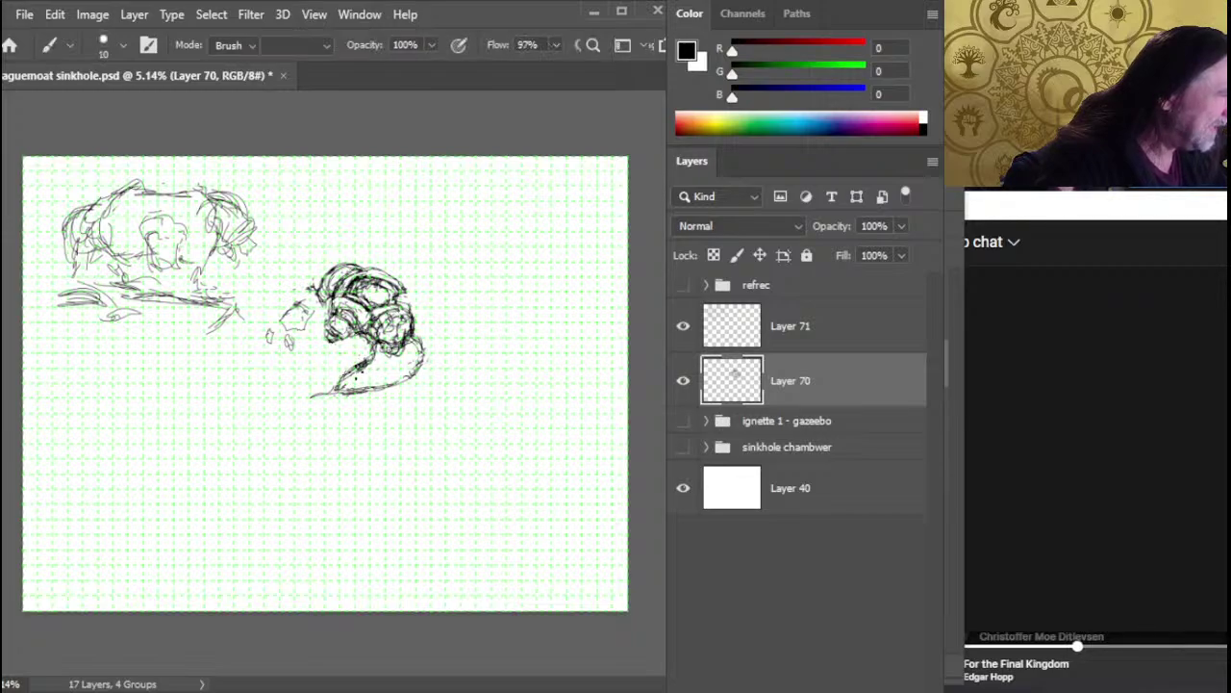
pyautogui.press('b')
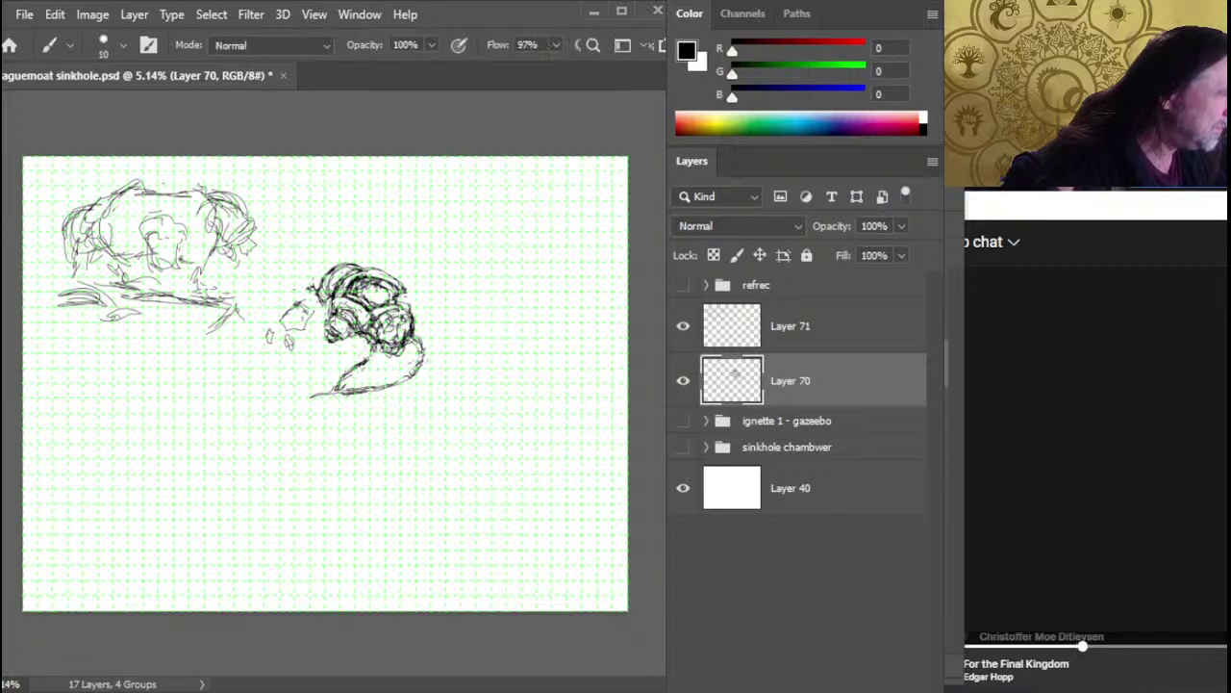
pyautogui.press('e')
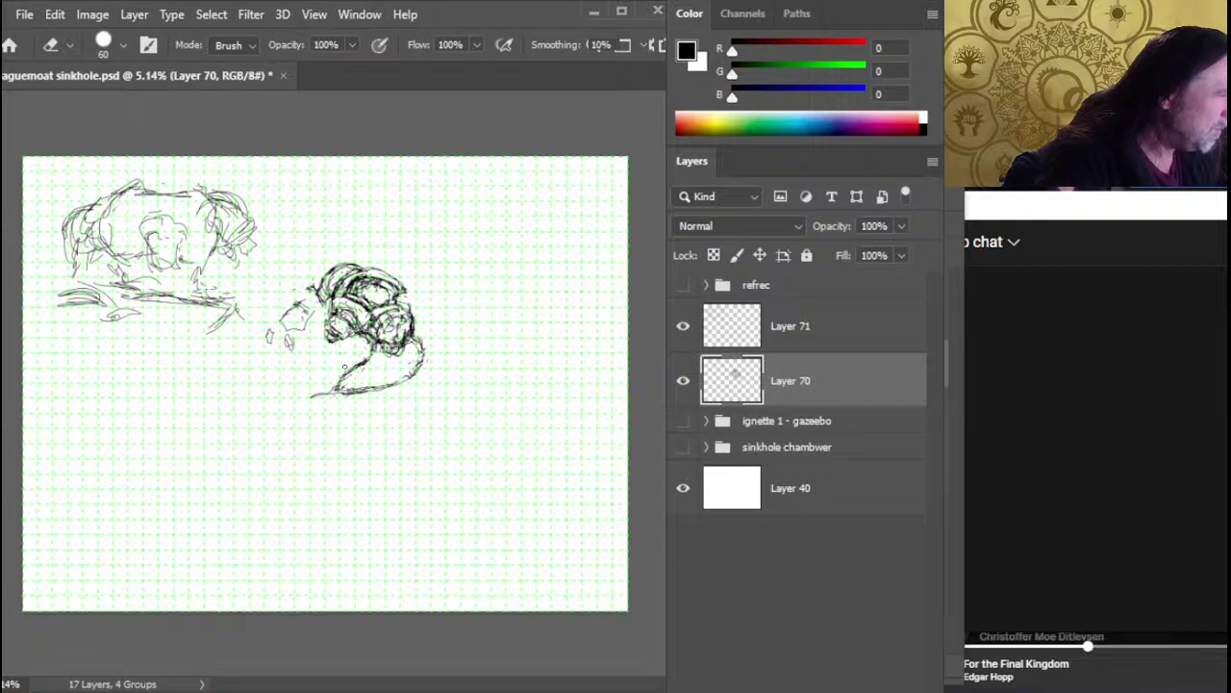
pyautogui.press('b')
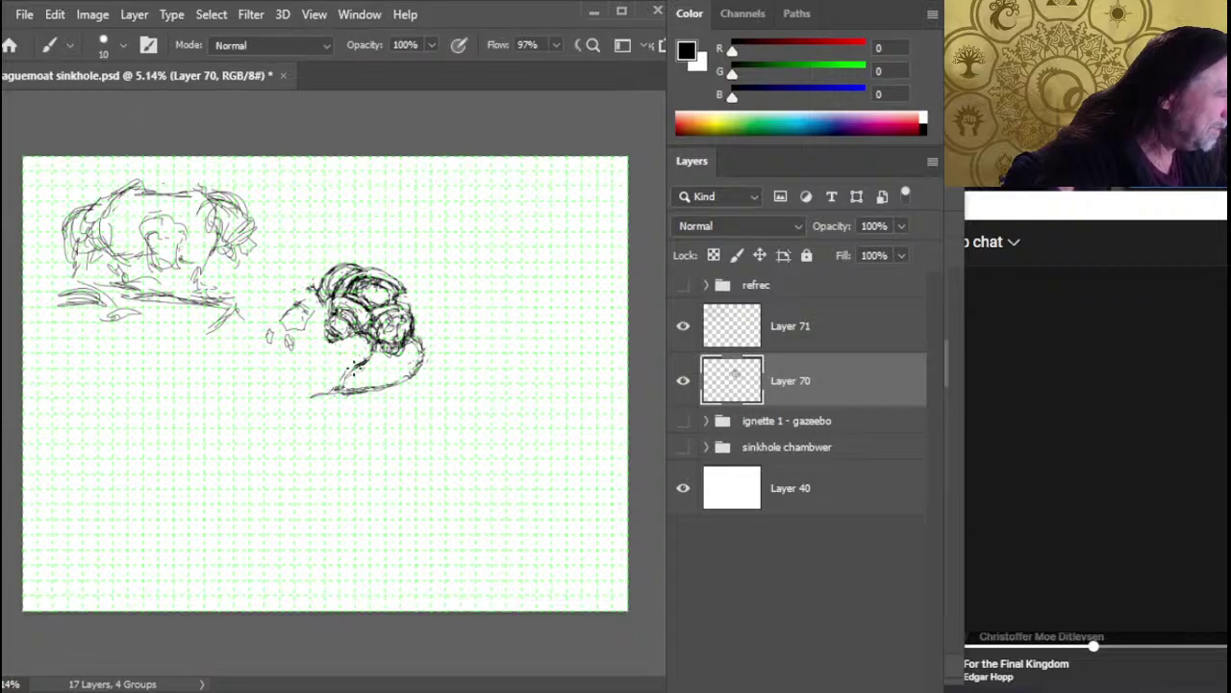
pyautogui.press('e')
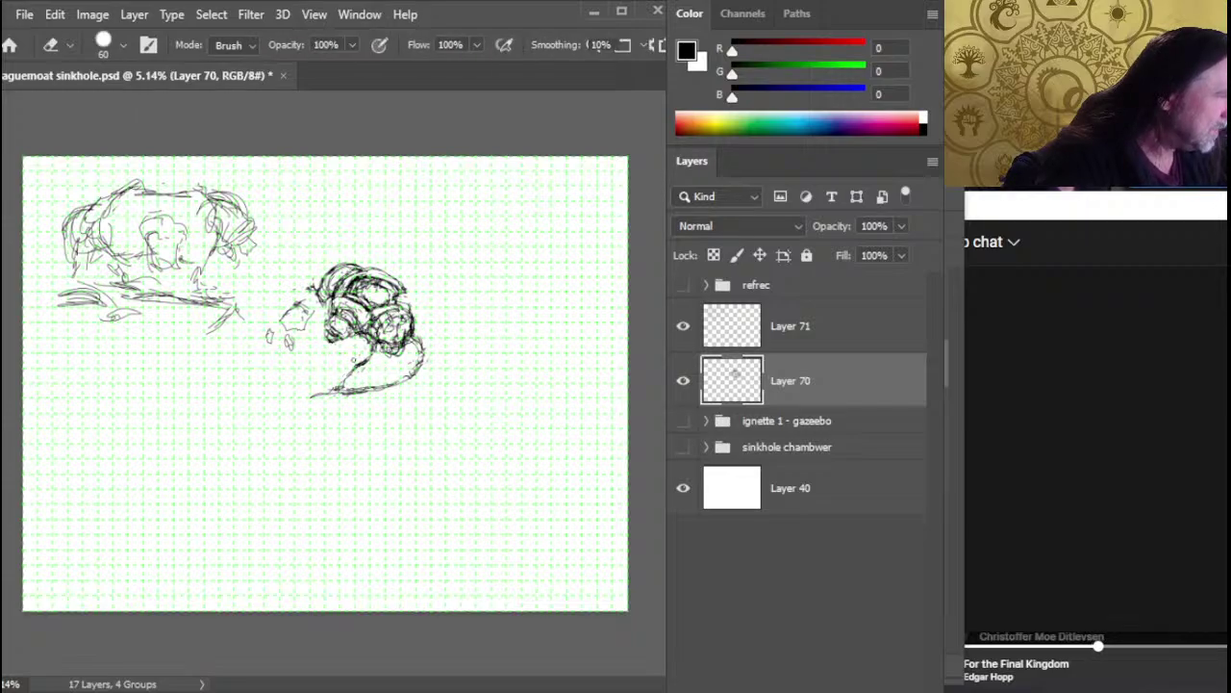
pyautogui.press('b')
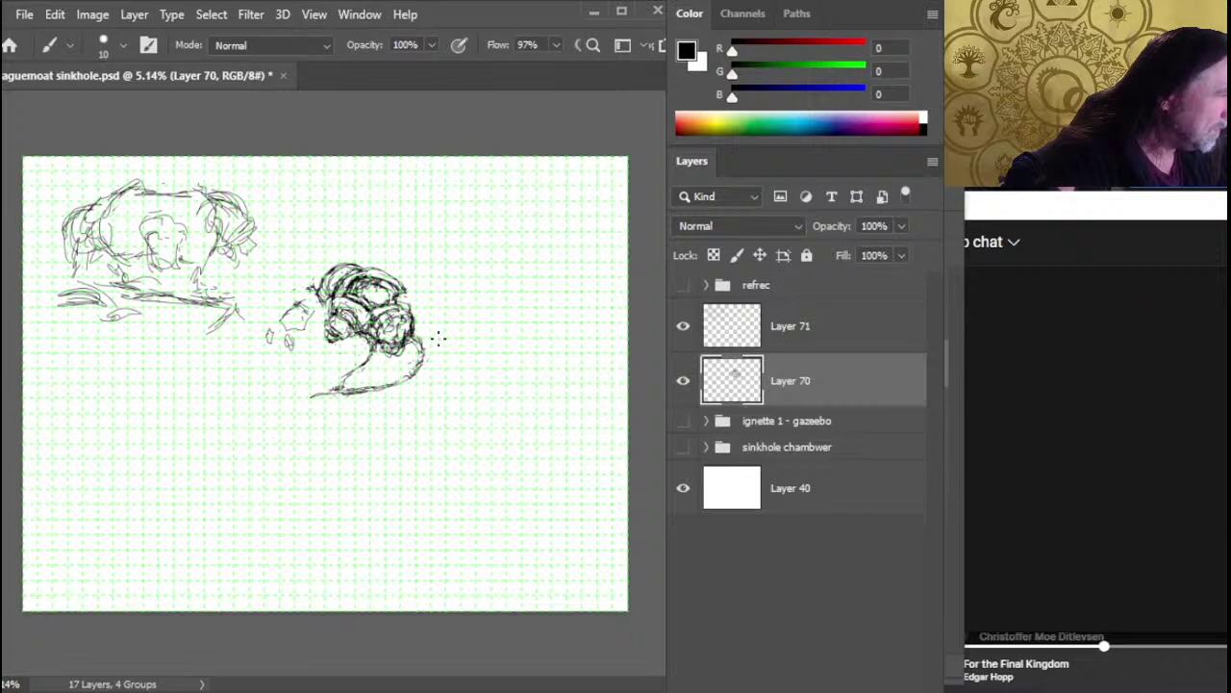
# Erase the bulging right side of the stem and redraw it as a narrower, more angular contour
pyautogui.press('e')
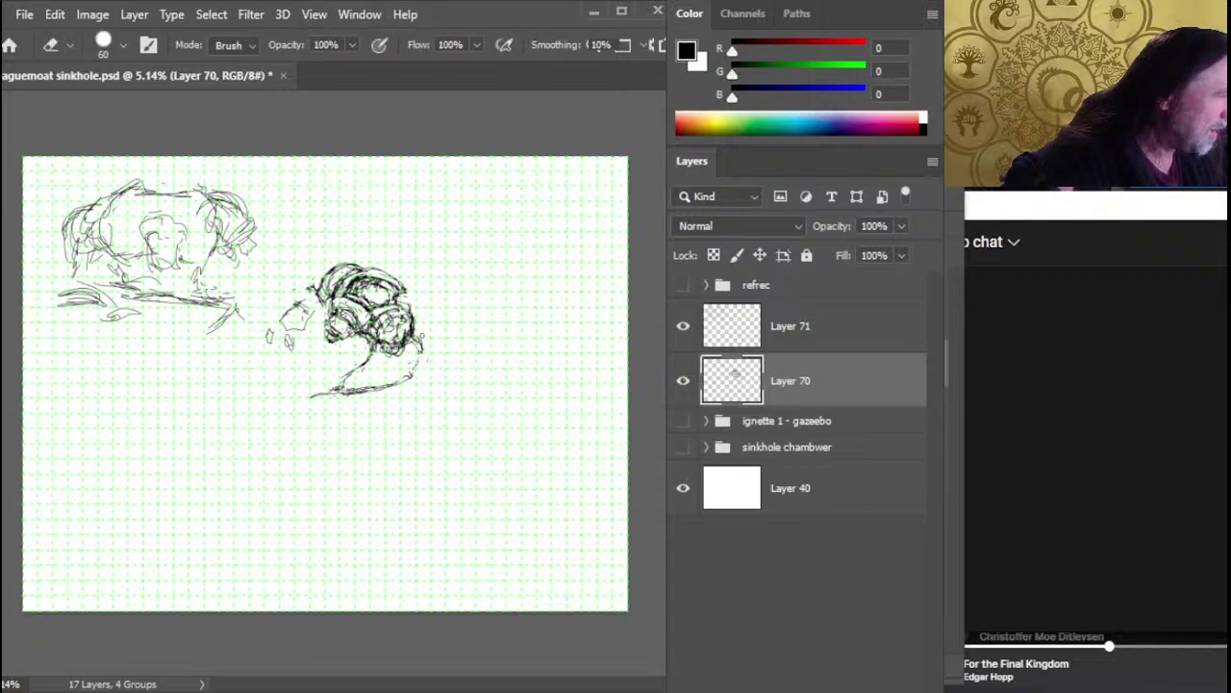
pyautogui.press('b')
pyautogui.moveTo(375, 393); pyautogui.dragTo(420, 356)
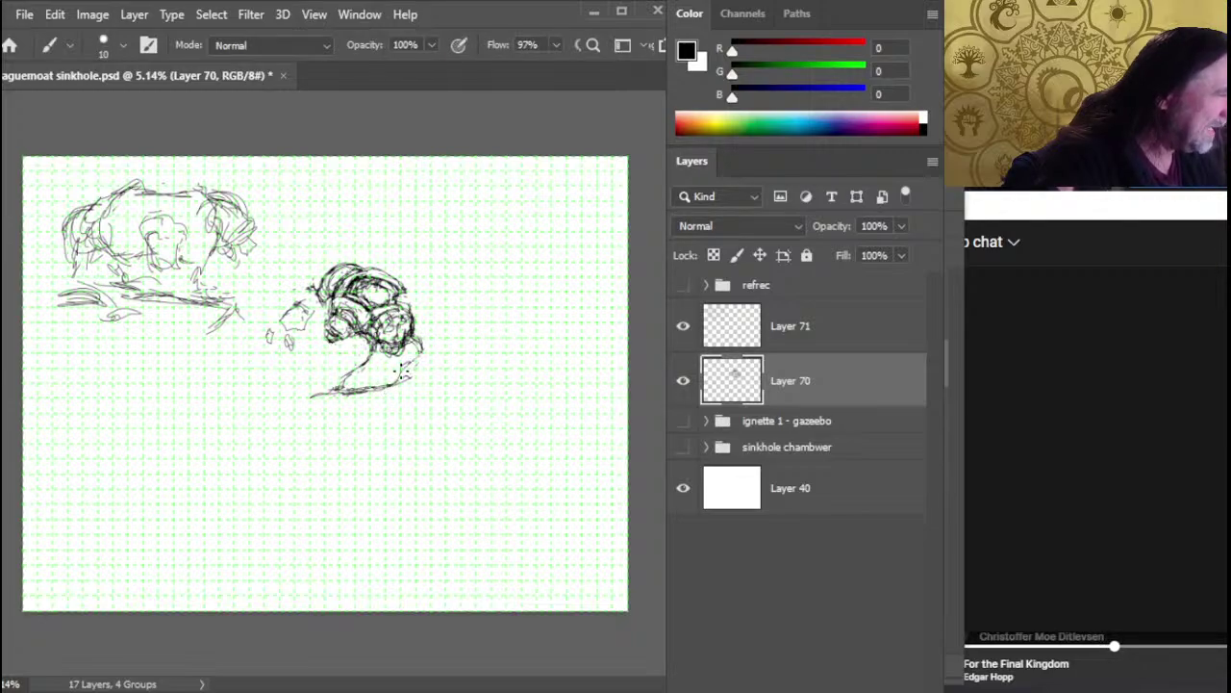
pyautogui.press('e')
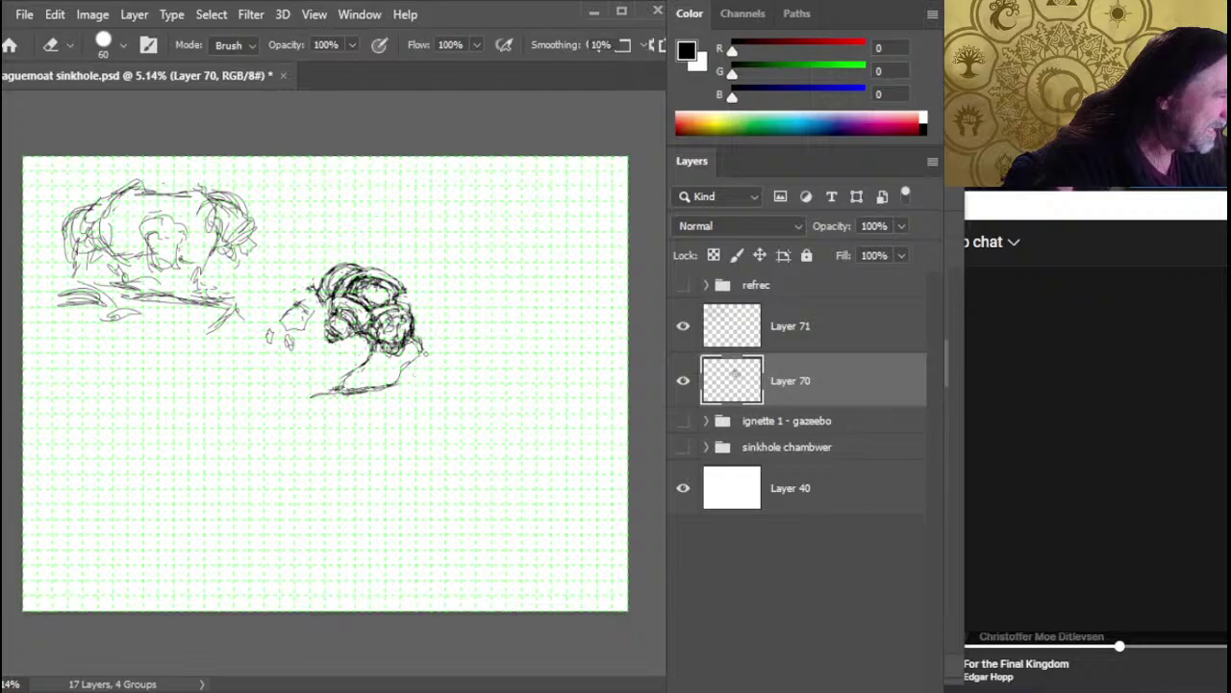
pyautogui.moveTo(345, 389)
pyautogui.mouseDown()
pyautogui.moveTo(399, 375)
pyautogui.moveTo(423, 341)
pyautogui.mouseUp()
pyautogui.press('b')
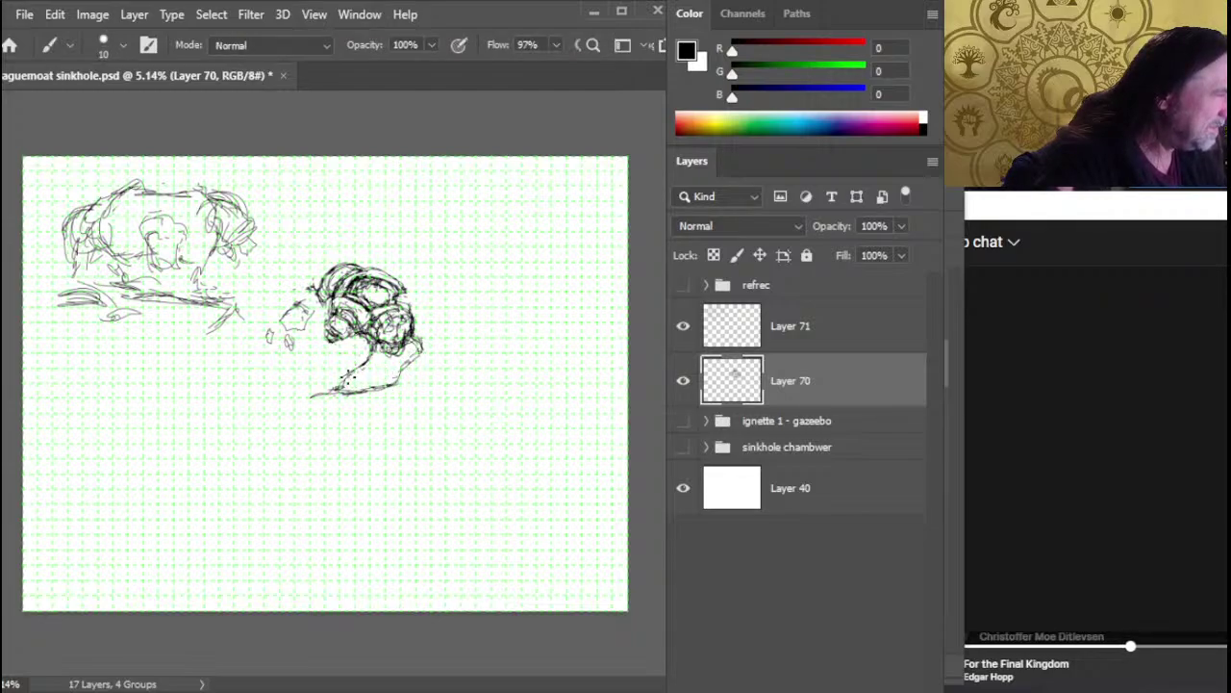
# Clean up and redraw the stem's left line where it meets the underside of the round cluster
pyautogui.press('e')
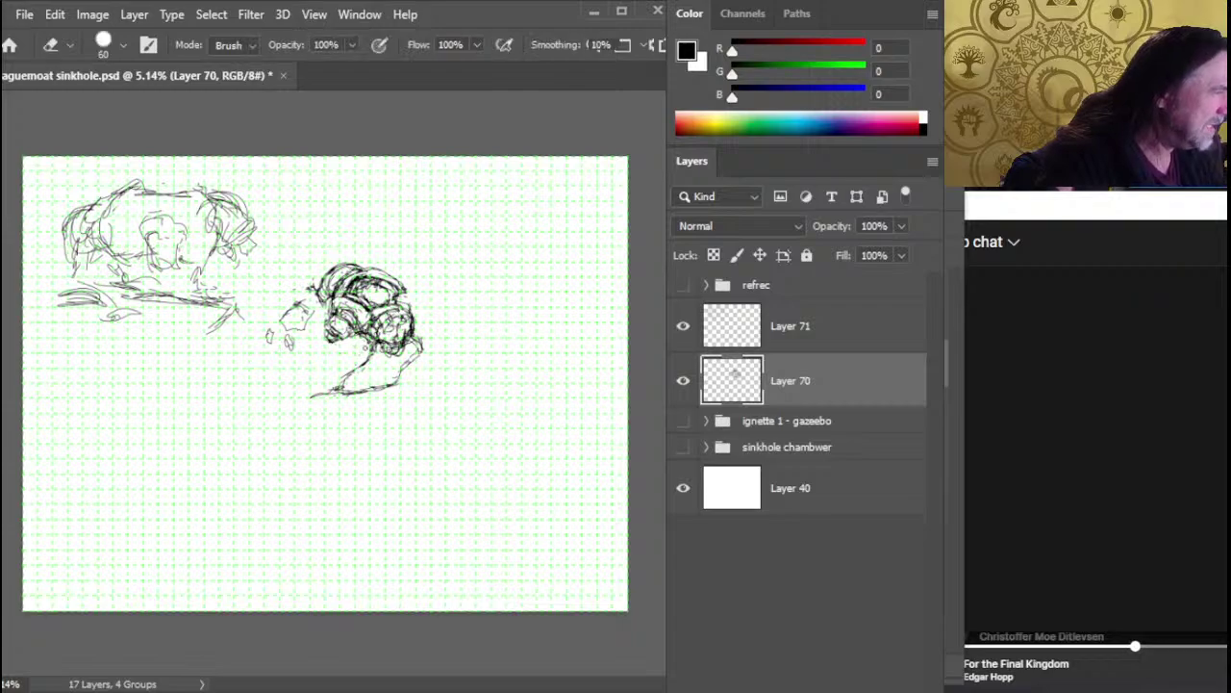
pyautogui.moveTo(365, 349)
pyautogui.mouseDown()
pyautogui.moveTo(375, 356)
pyautogui.moveTo(371, 335)
pyautogui.mouseUp()
pyautogui.press('b')
pyautogui.press('e')
pyautogui.press('b')
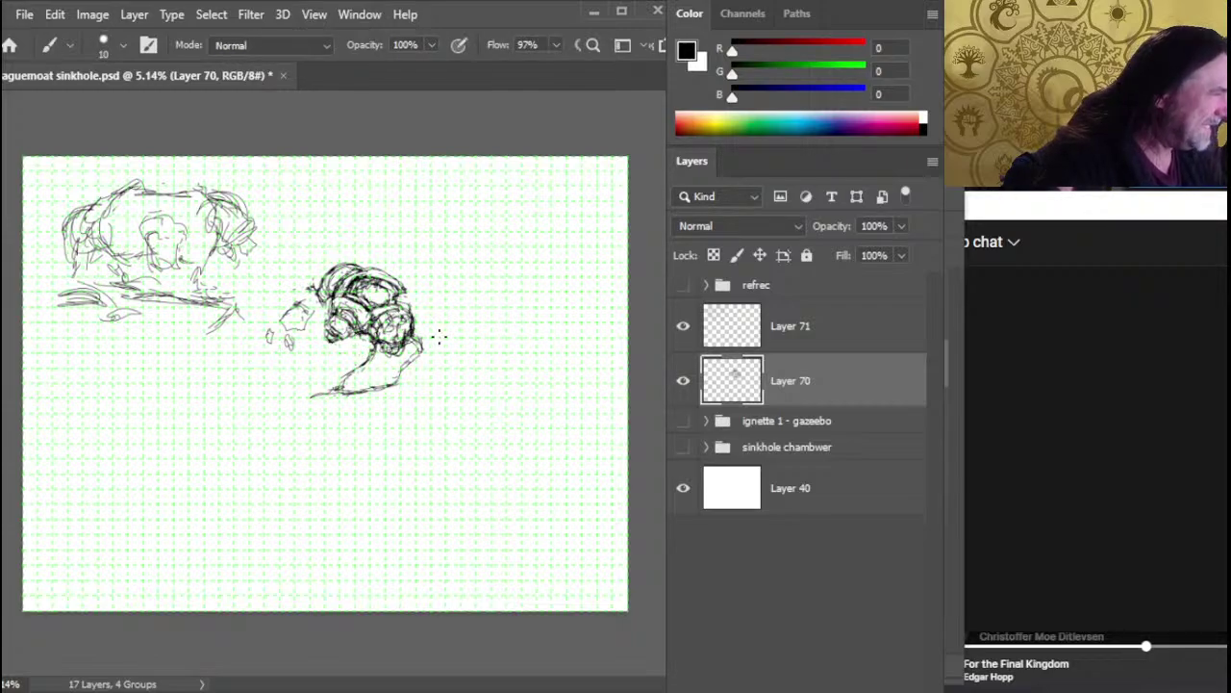
# Tidy the stem's upper right corner below the cluster with short brush and eraser strokes
pyautogui.press('e')
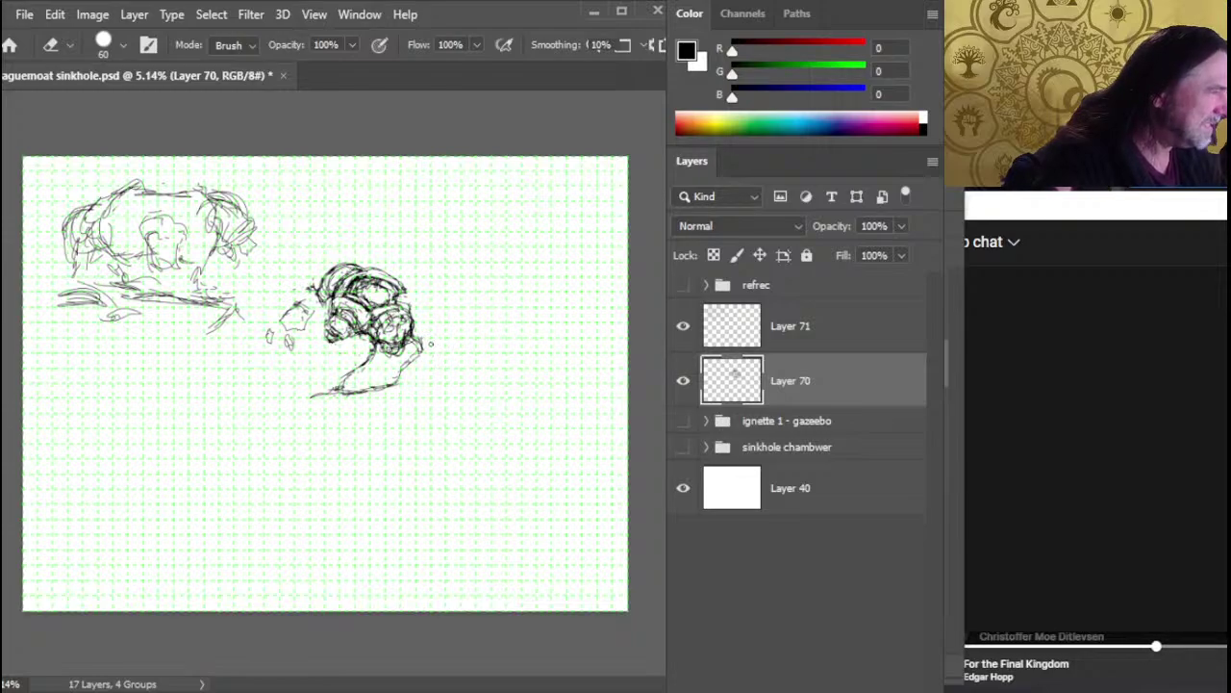
pyautogui.press('b')
pyautogui.moveTo(419, 333); pyautogui.dragTo(421, 330)
pyautogui.press('e')
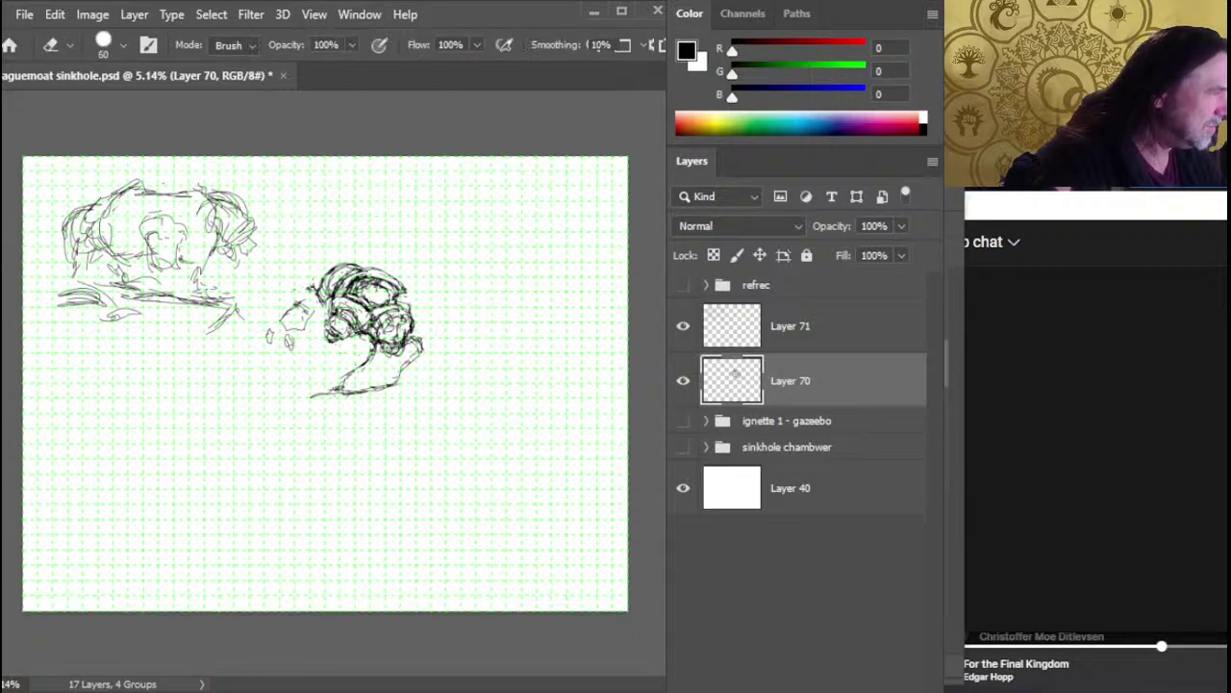
pyautogui.press('b')
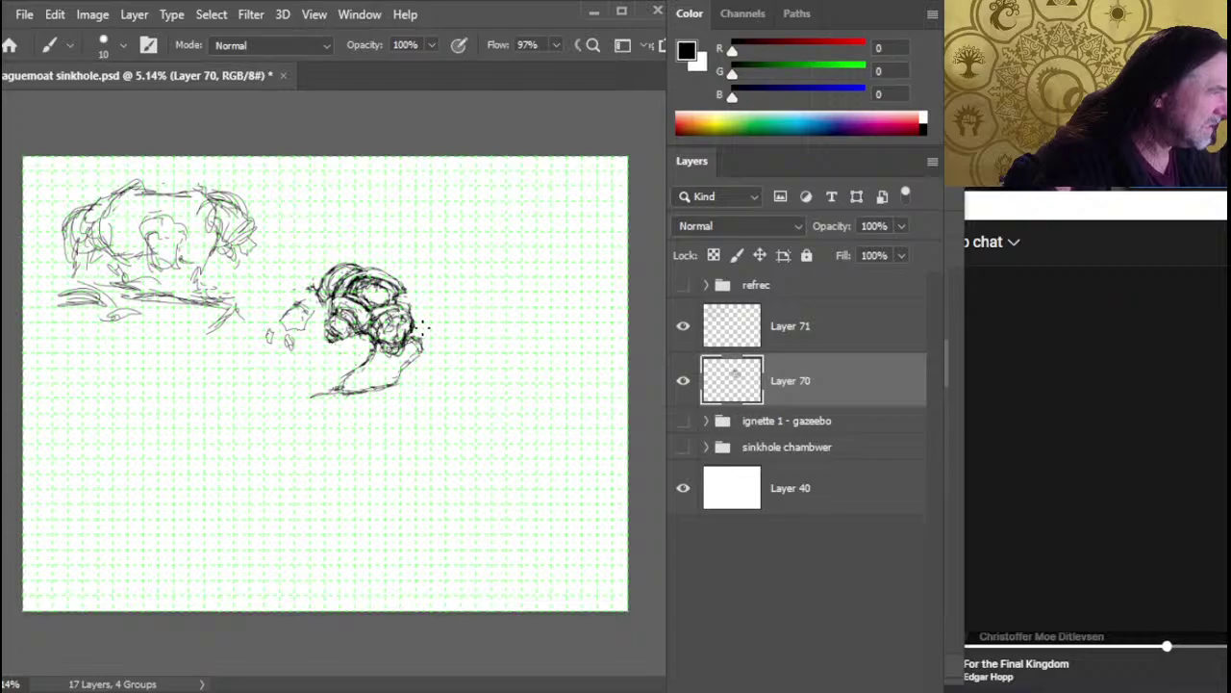
# Rework the stem's left edge and foot, trimming the protruding tip at the base and redrawing the lines
pyautogui.press('e')
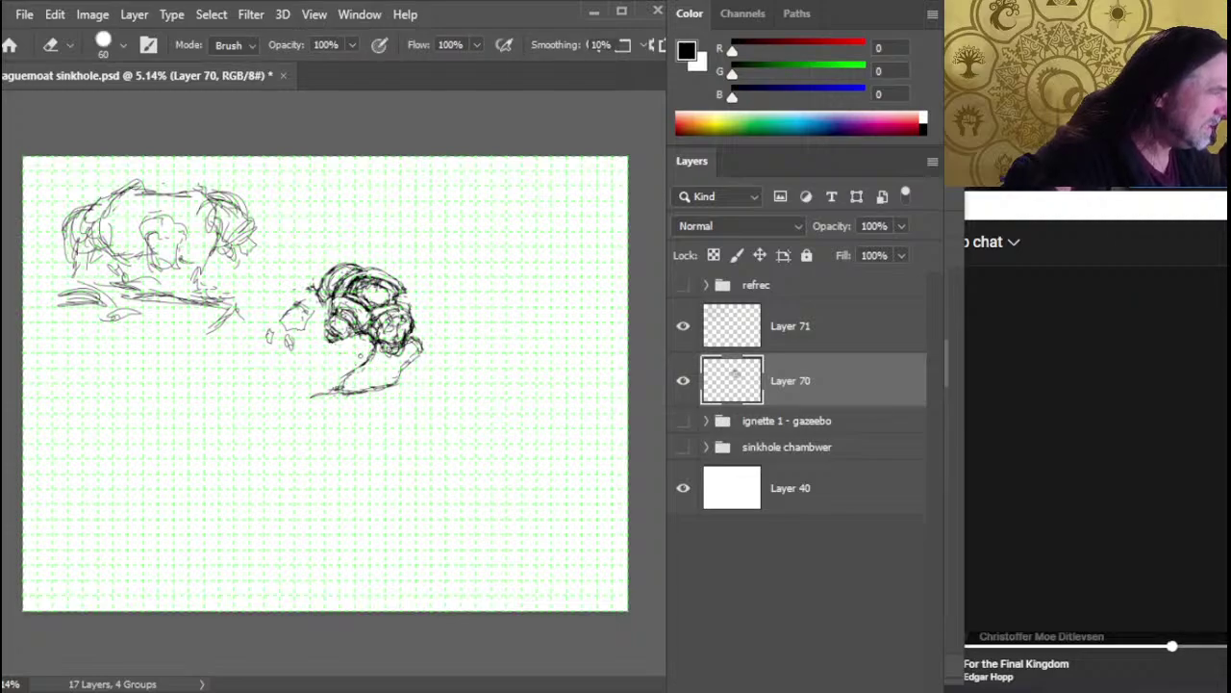
pyautogui.press('b')
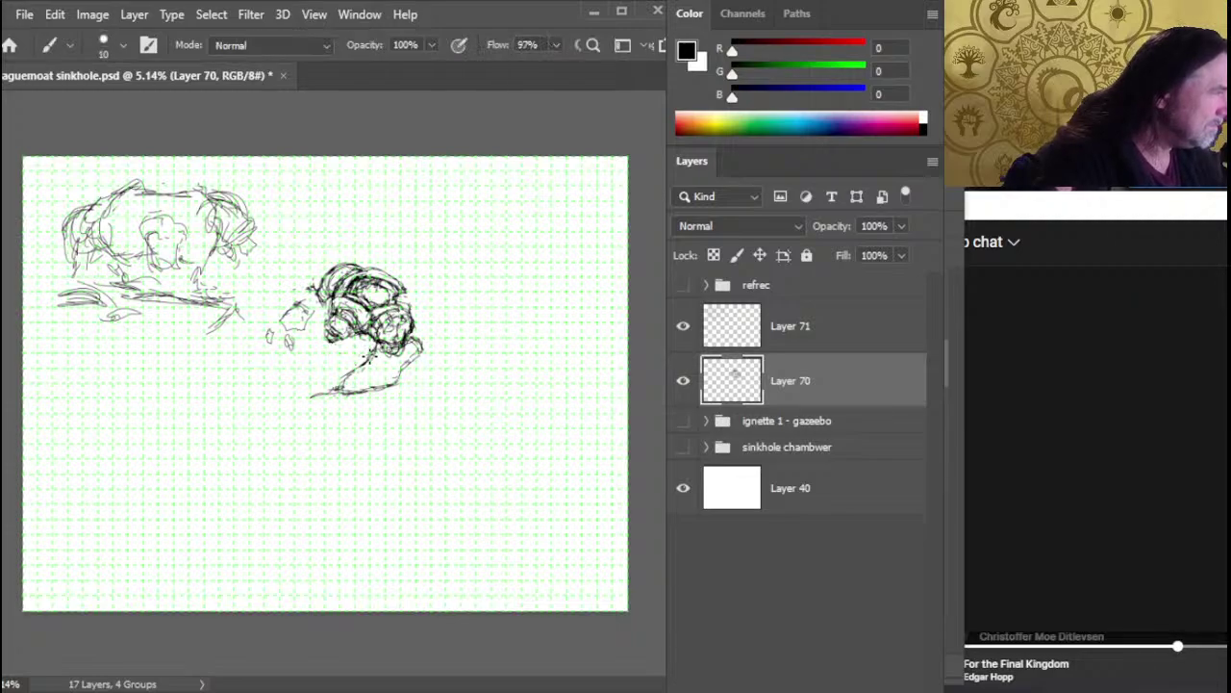
pyautogui.moveTo(343, 381); pyautogui.dragTo(330, 396)
pyautogui.press('e')
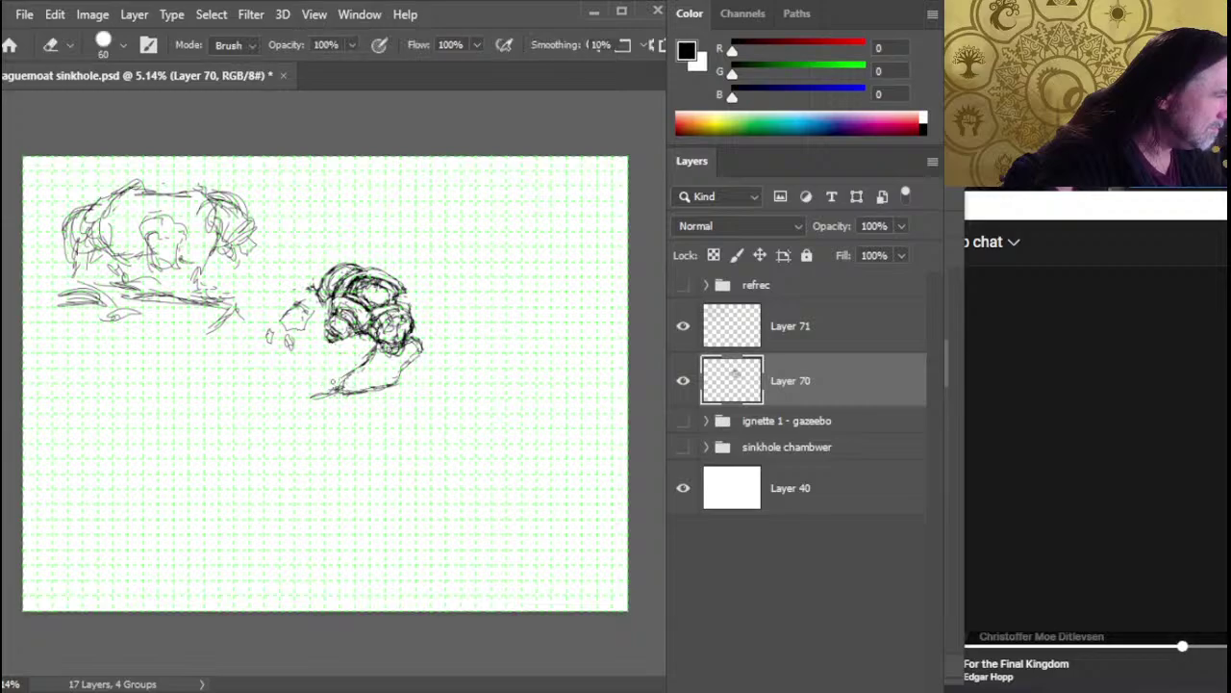
pyautogui.press('b')
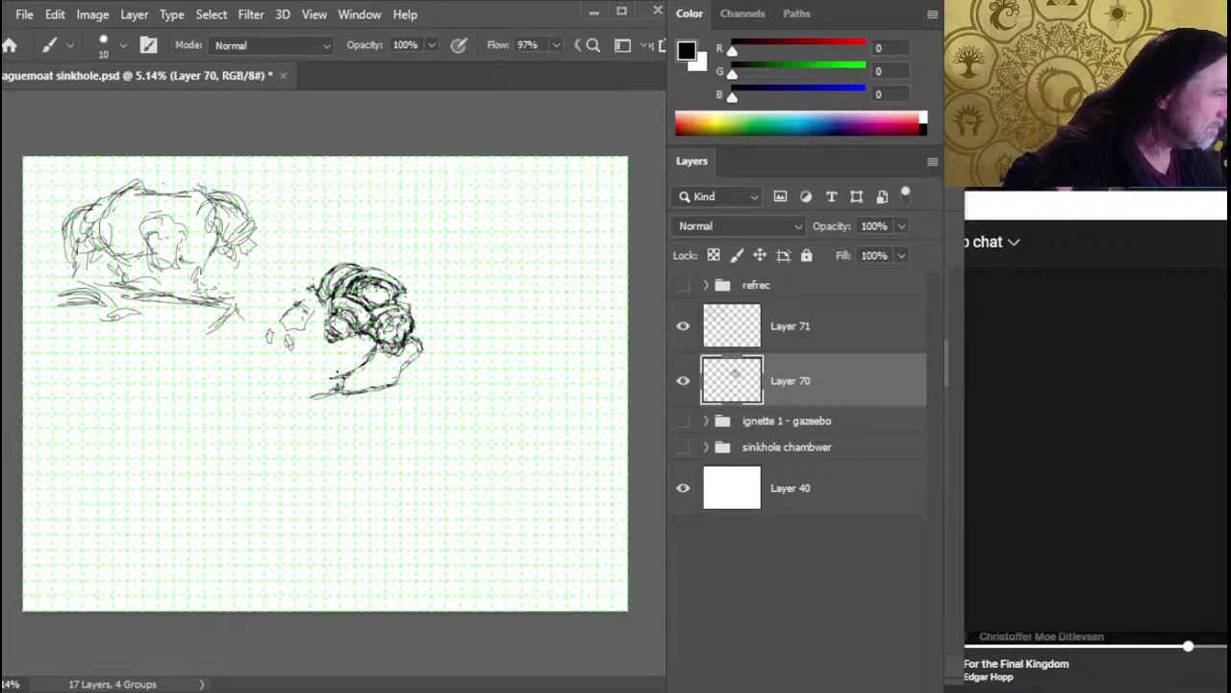
pyautogui.press('e')
pyautogui.moveTo(327, 380)
pyautogui.mouseDown()
pyautogui.moveTo(342, 378)
pyautogui.moveTo(329, 395)
pyautogui.moveTo(362, 370)
pyautogui.moveTo(341, 387)
pyautogui.mouseUp()
pyautogui.press('b')
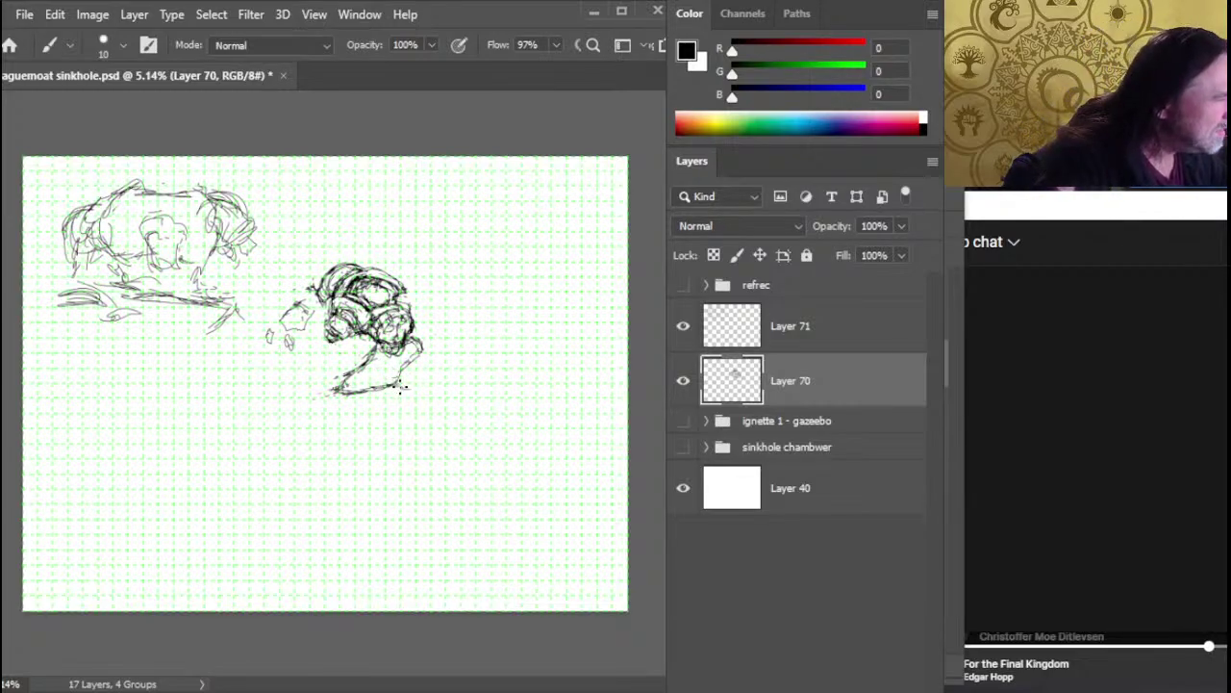
# Extend thin ground lines outward from both sides of the stem's base and sketch a small ledge at its left foot
pyautogui.press('e')
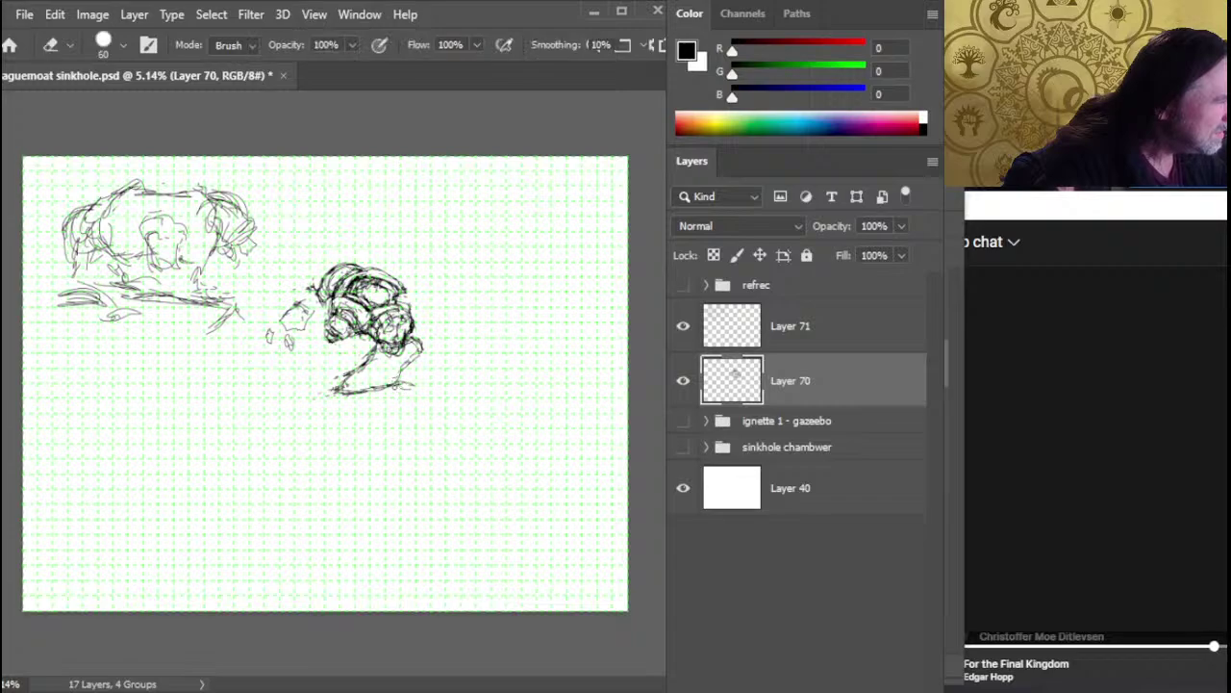
pyautogui.press('b')
pyautogui.moveTo(427, 384); pyautogui.dragTo(307, 401)
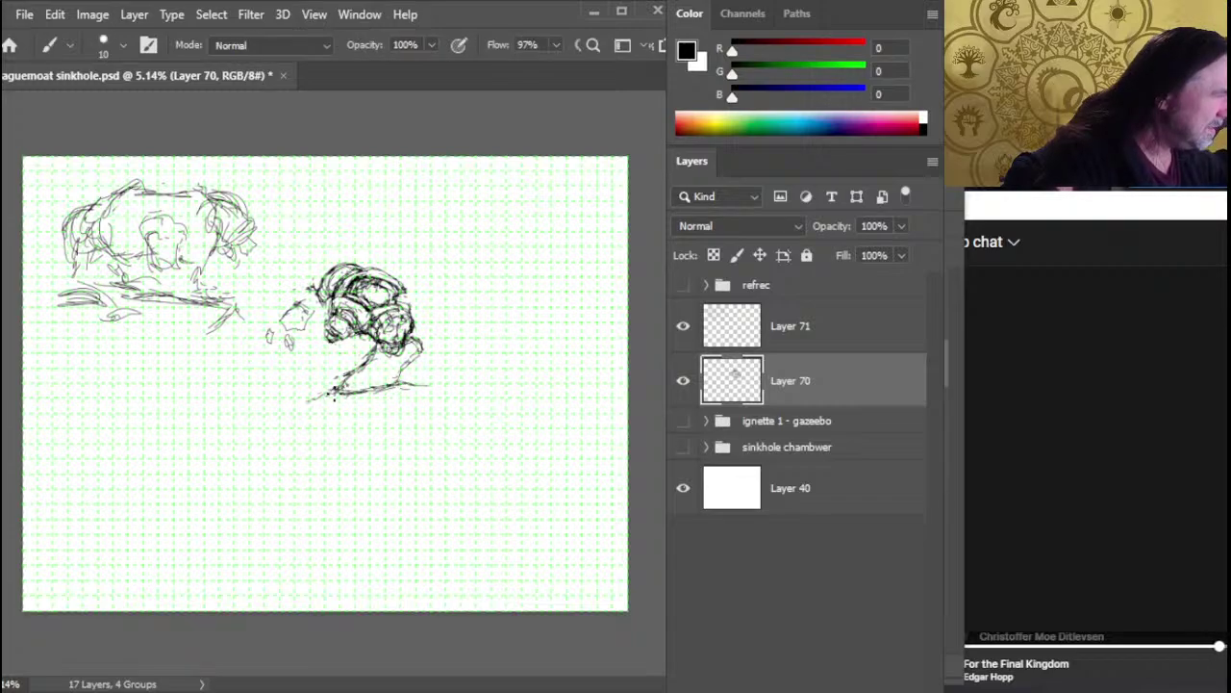
pyautogui.press('e')
pyautogui.press('b')
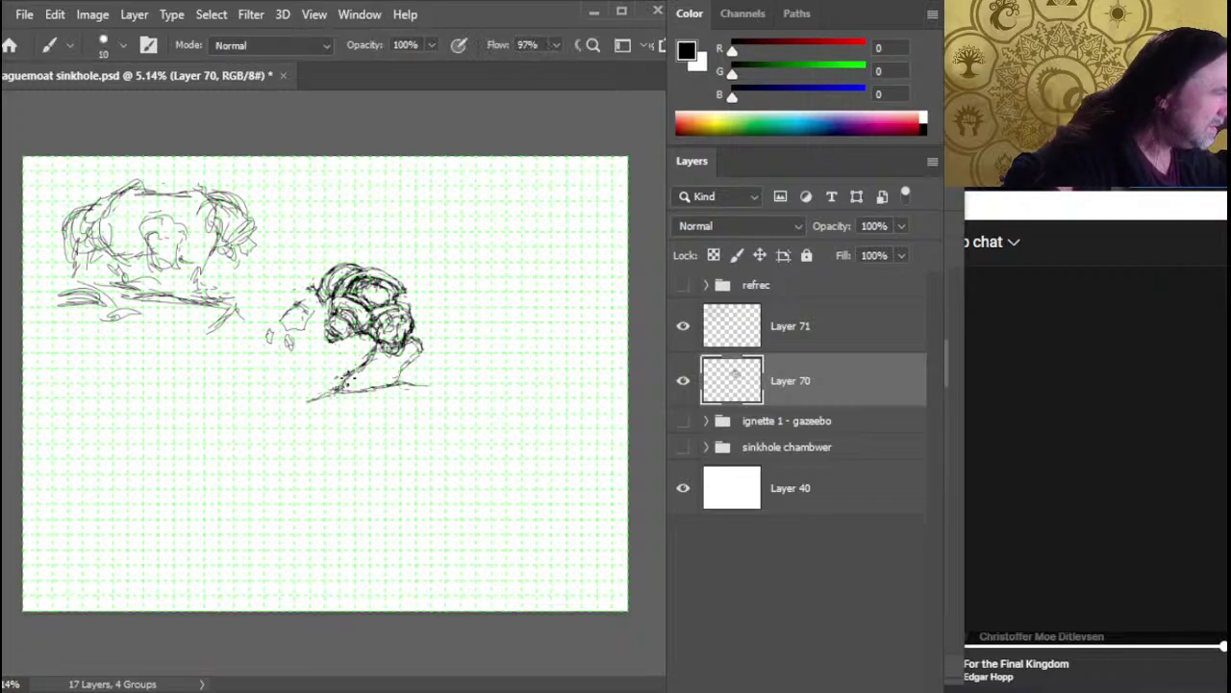
pyautogui.moveTo(336, 374); pyautogui.dragTo(286, 406)
# Darken the small left ledge and brush a short ledge outward from the stem's upper right corner
pyautogui.press('e')
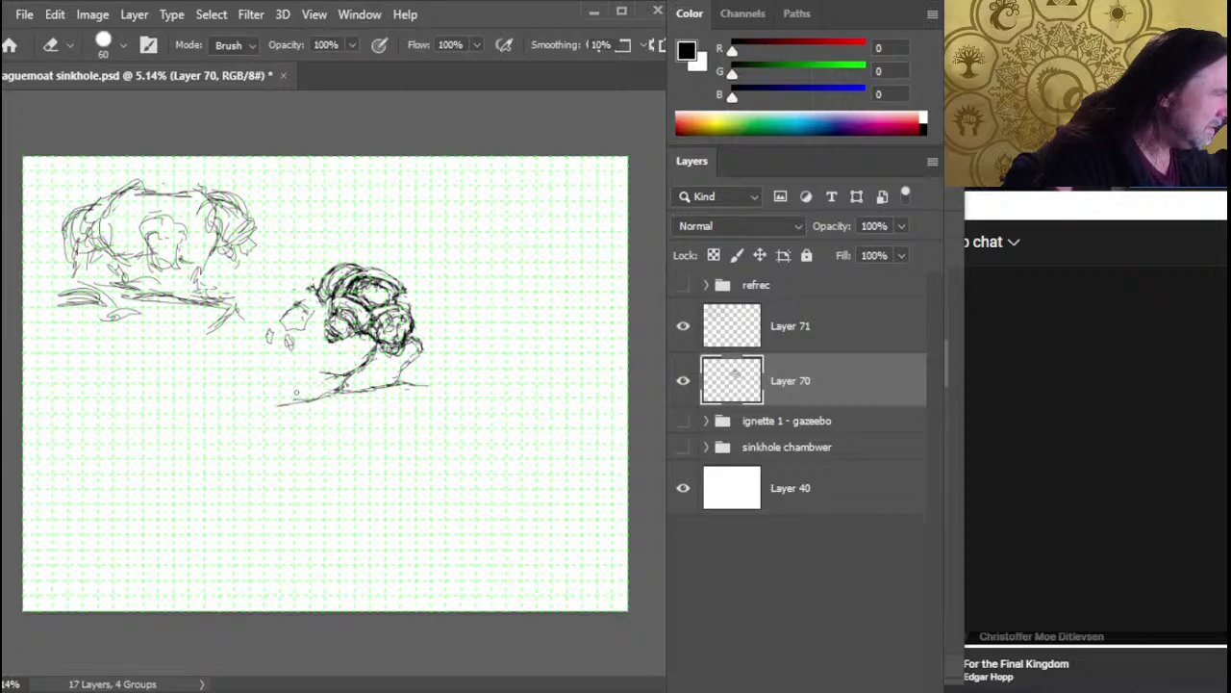
pyautogui.press('b')
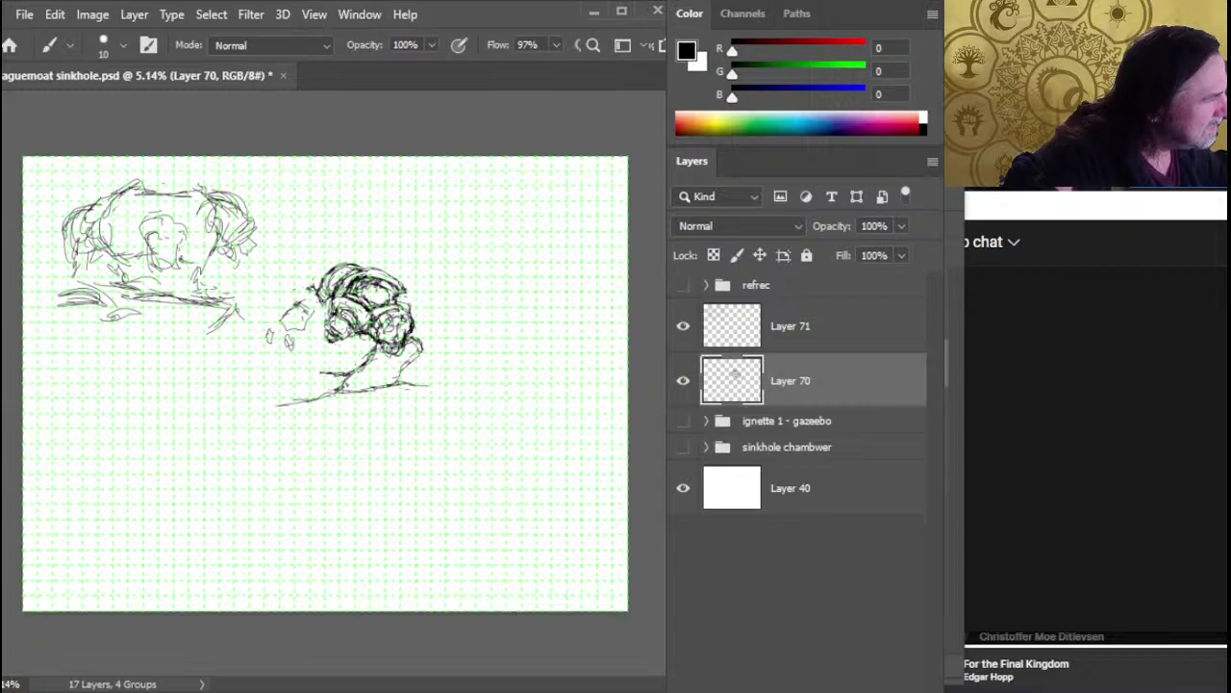
pyautogui.moveTo(420, 344); pyautogui.dragTo(447, 341)
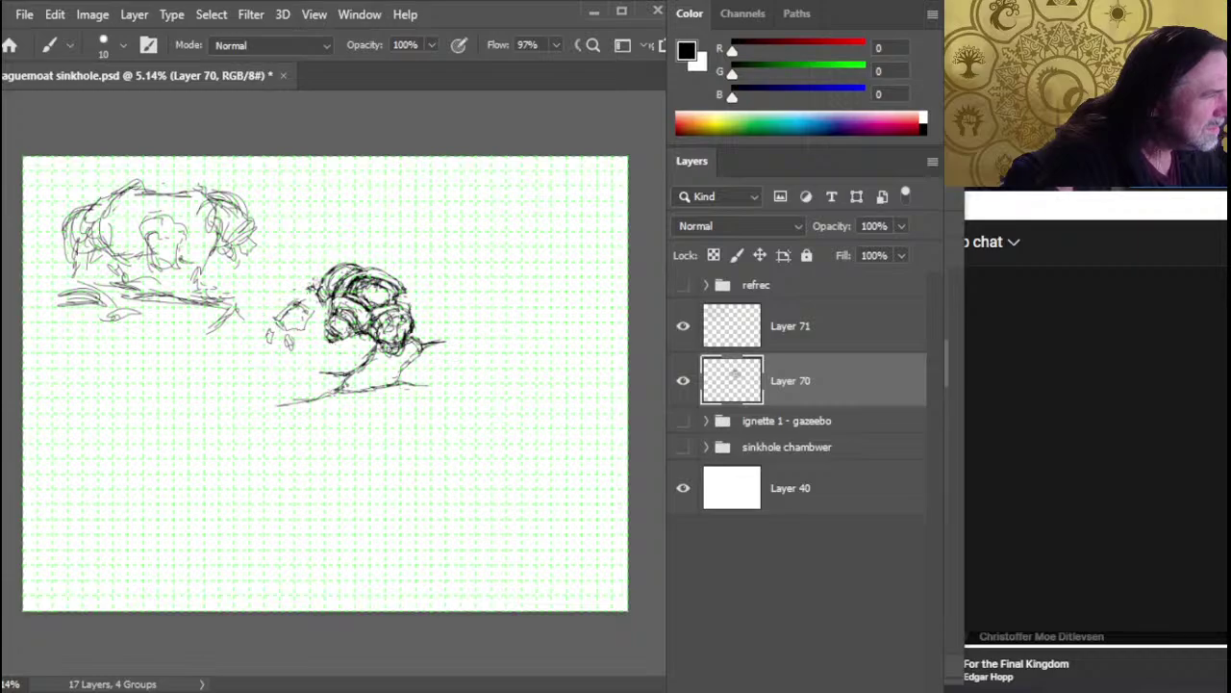
# Reinforce the outer outline of the round cluster along its upper left and right edges with darker brush strokes
pyautogui.press('e')
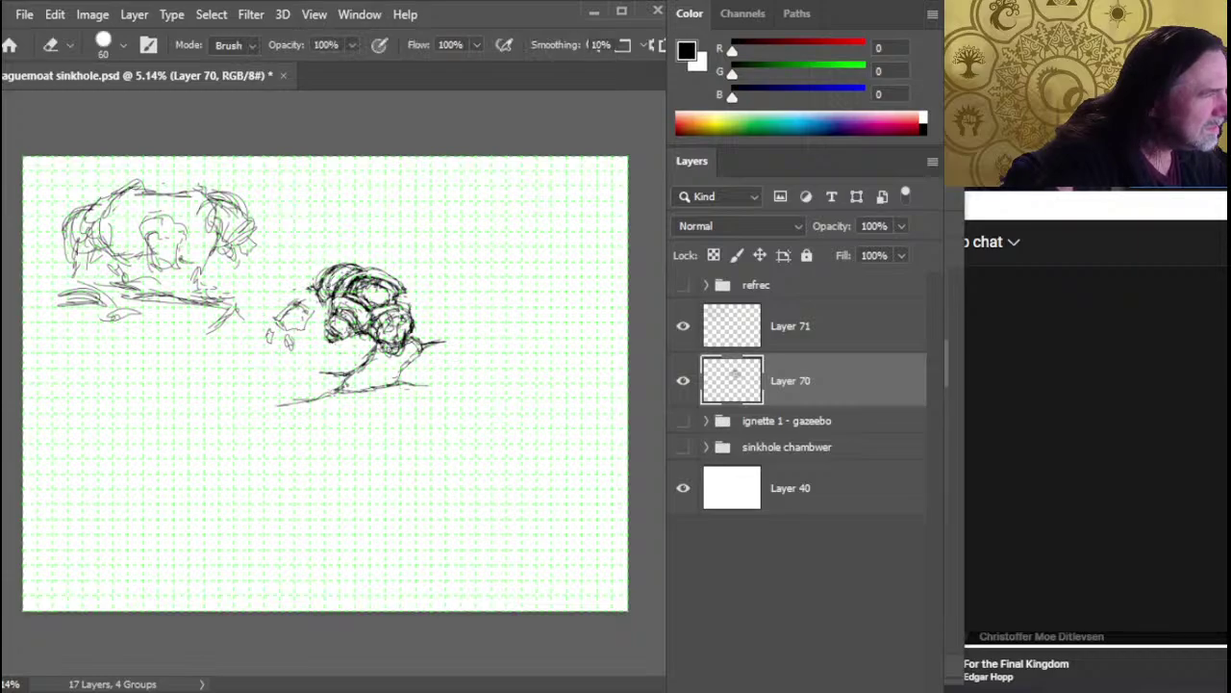
pyautogui.press('b')
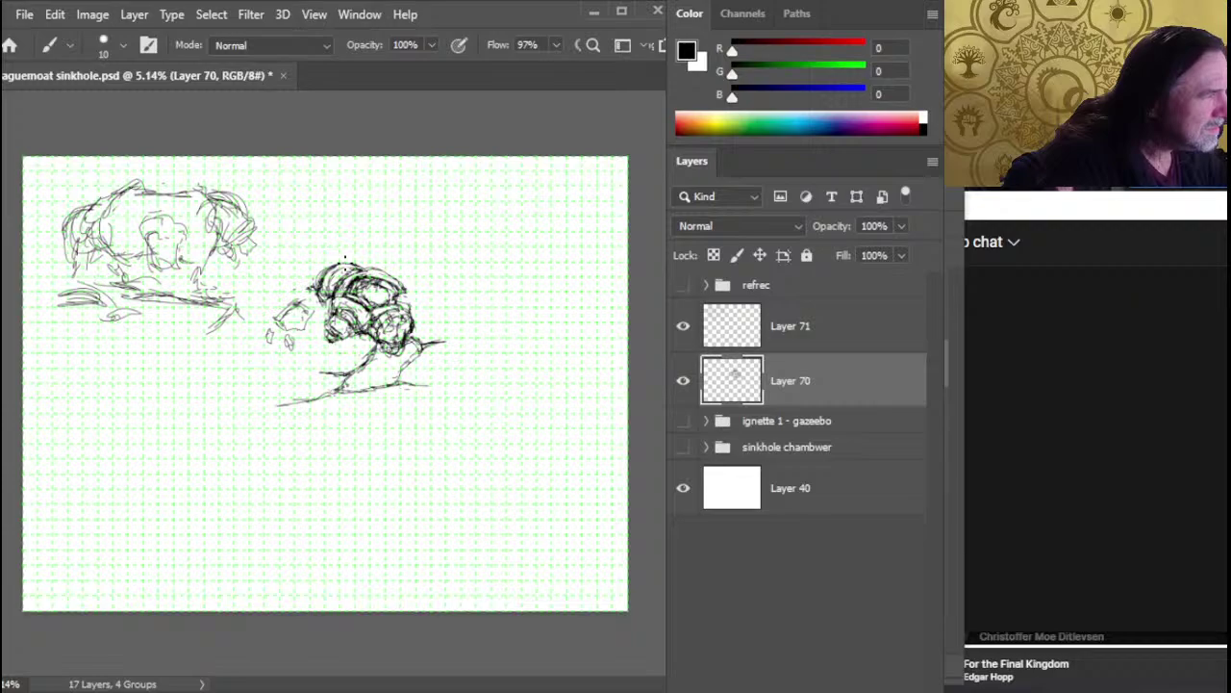
pyautogui.moveTo(318, 293); pyautogui.dragTo(332, 267)
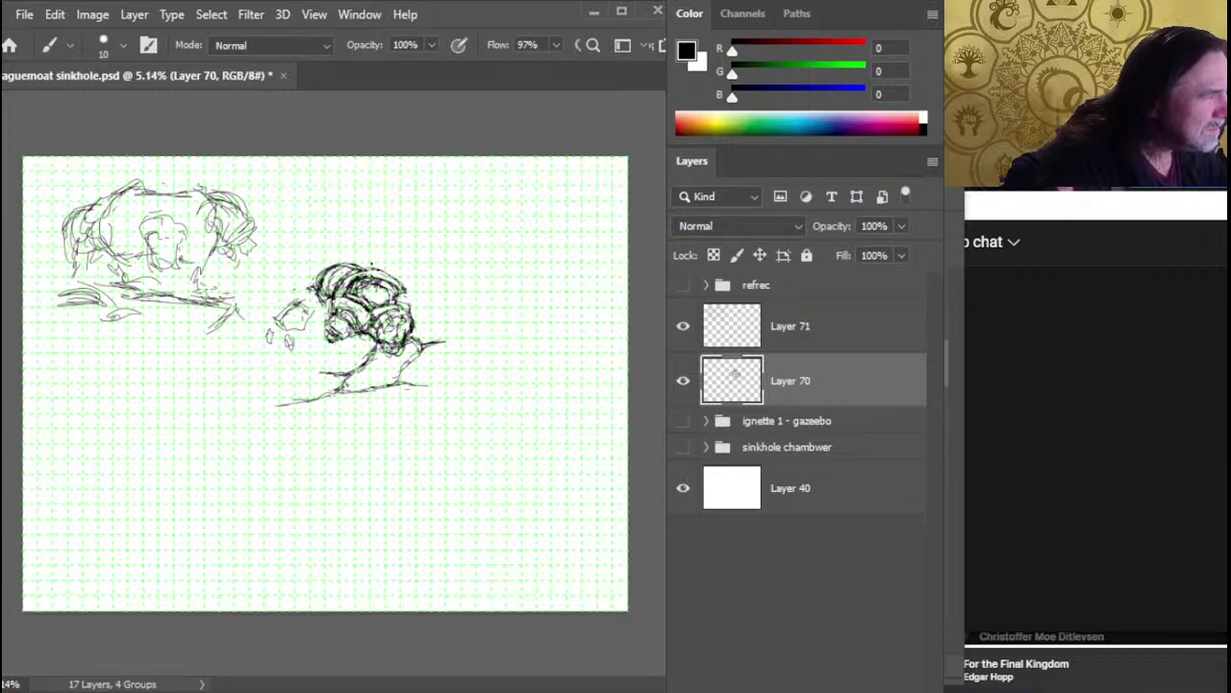
pyautogui.moveTo(405, 281)
pyautogui.mouseDown()
pyautogui.moveTo(367, 271)
pyautogui.moveTo(413, 319)
pyautogui.mouseUp()
pyautogui.press('e')
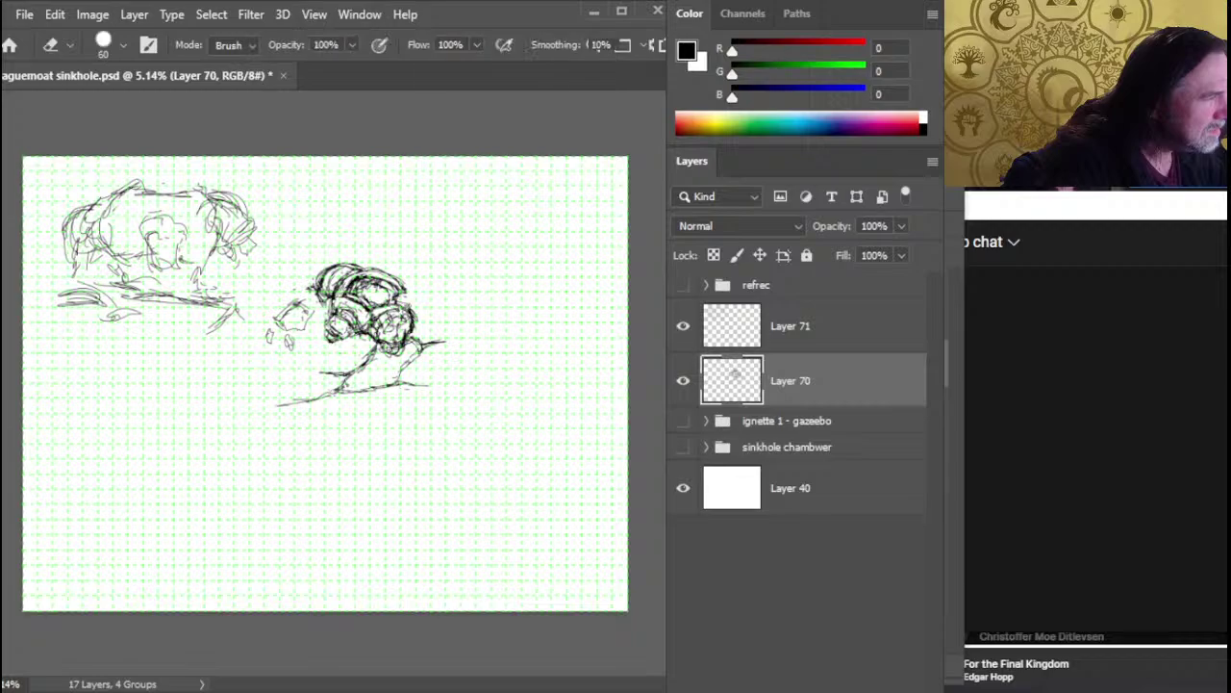
pyautogui.press('b')
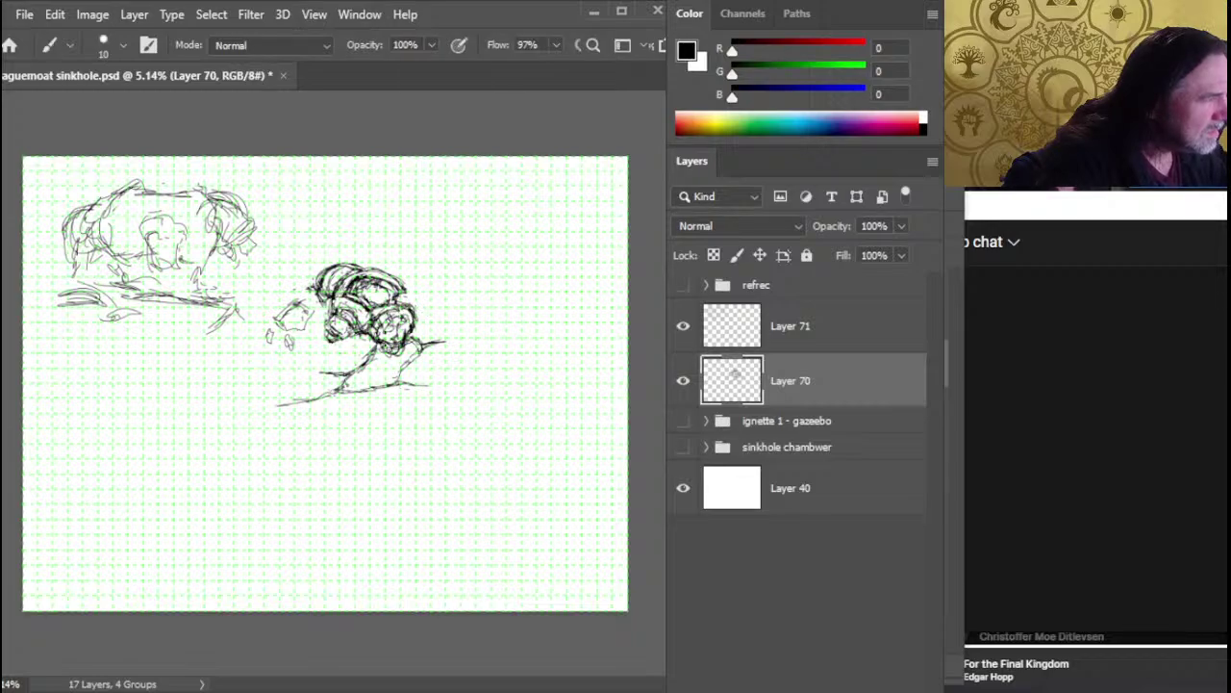
# Rework the ledge at the stem's upper right corner, adding short strokes around its root and trimming its outer tip
pyautogui.press('e')
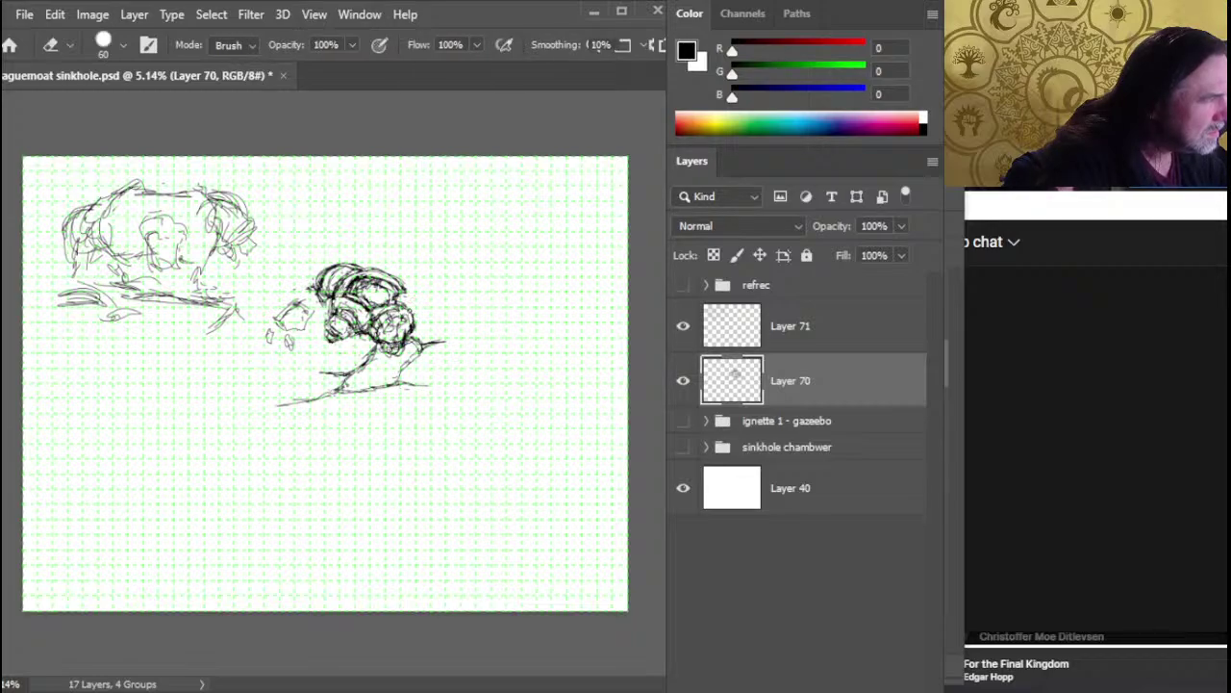
pyautogui.press('b')
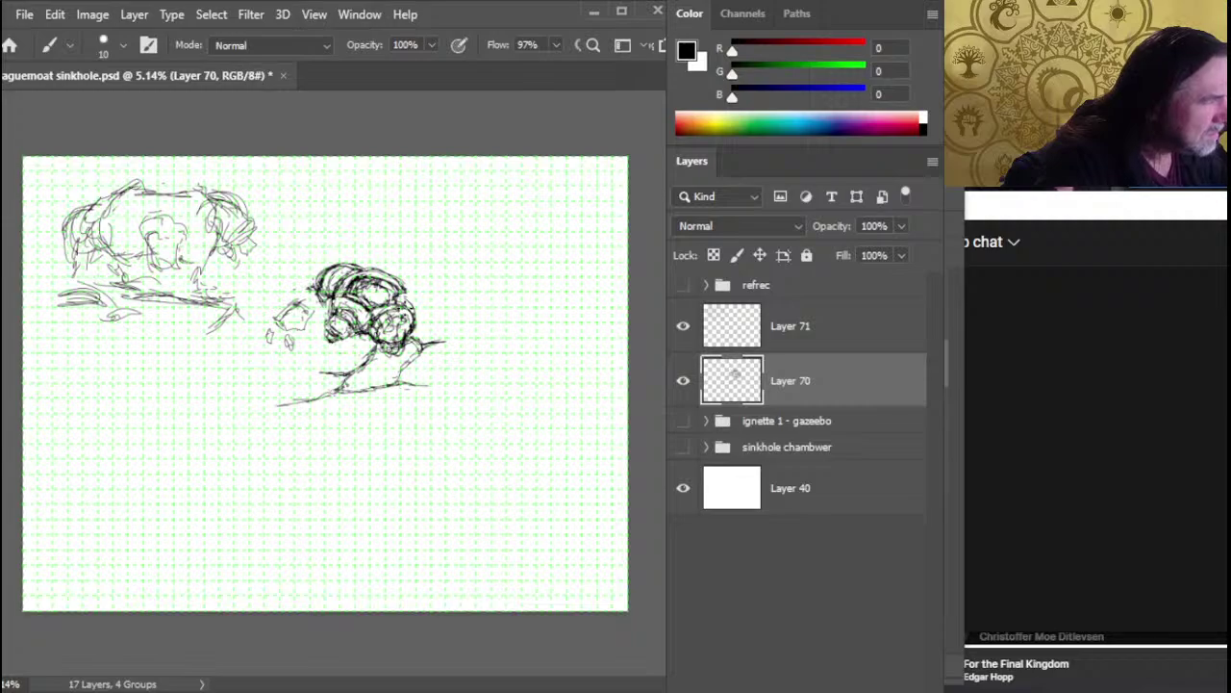
pyautogui.moveTo(437, 340)
pyautogui.mouseDown()
pyautogui.moveTo(412, 348)
pyautogui.moveTo(423, 343)
pyautogui.mouseUp()
pyautogui.press('e')
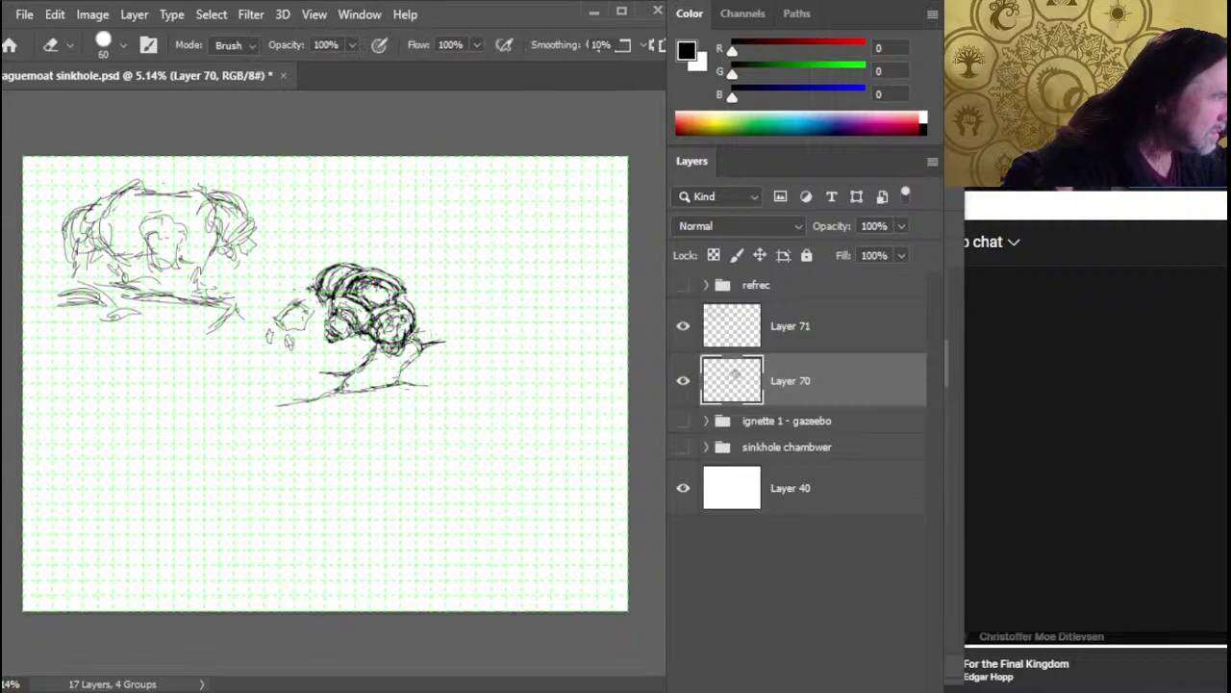
pyautogui.press('b')
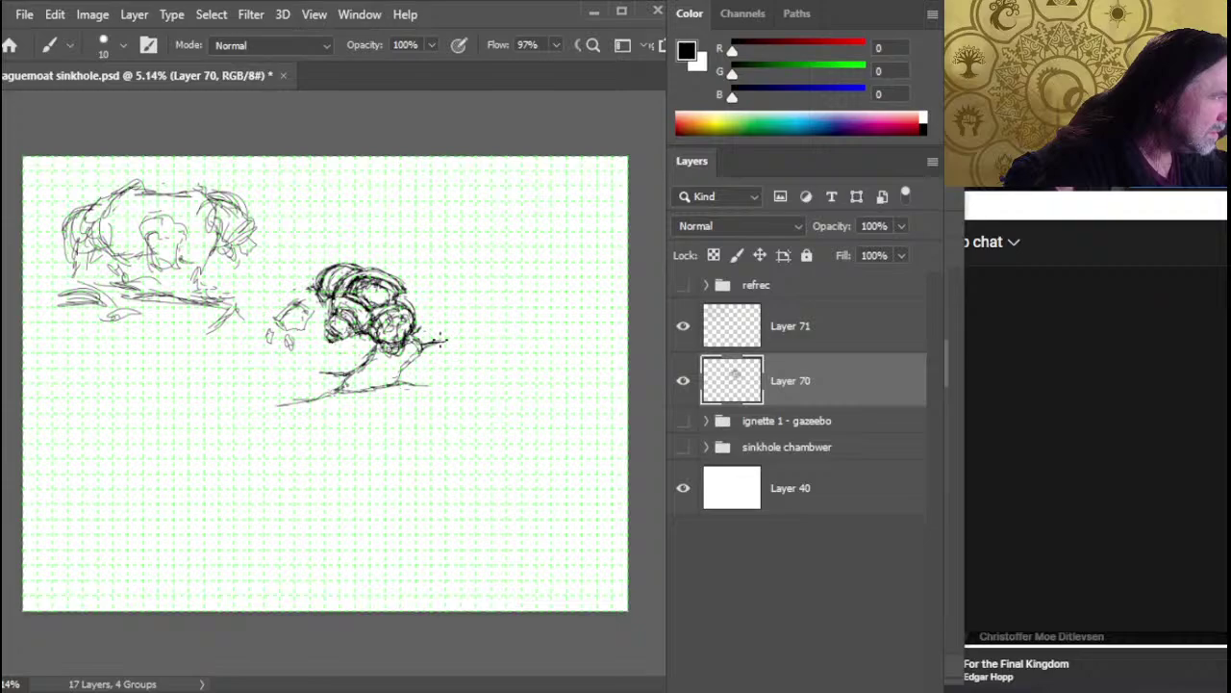
pyautogui.press('e')
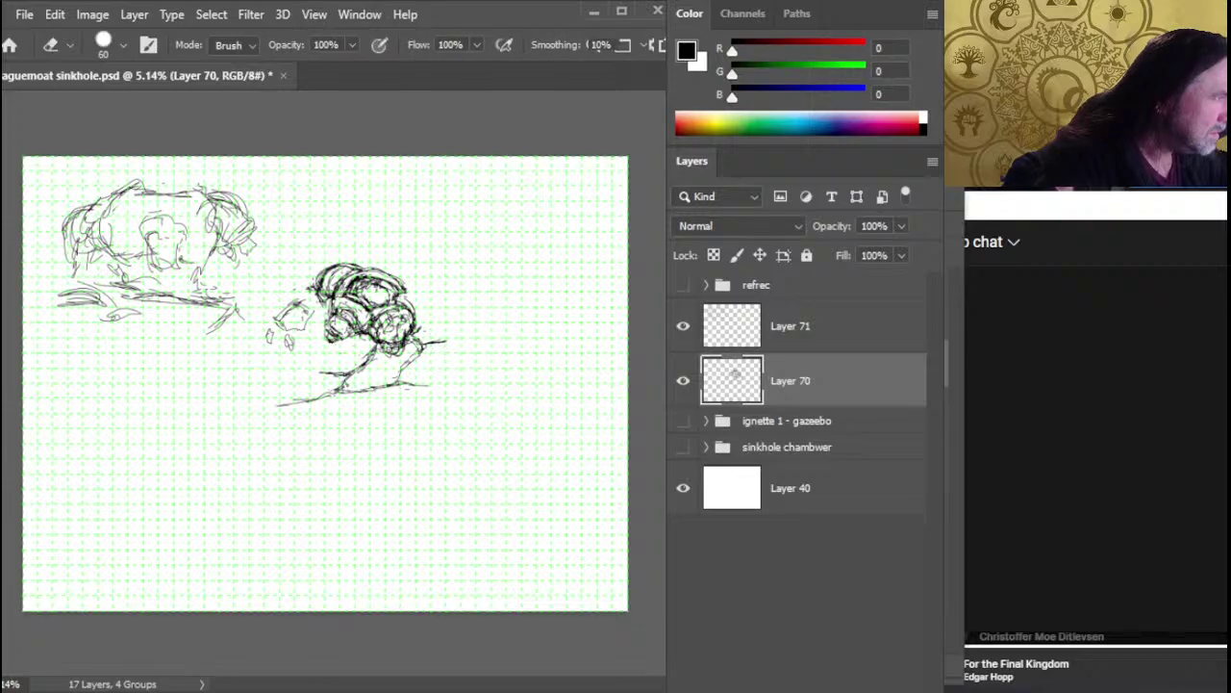
pyautogui.press('b')
pyautogui.press('e')
pyautogui.press('b')
pyautogui.moveTo(420, 364); pyautogui.dragTo(433, 347)
# Erase the ends of the ground lines on both sides of the stem's base and sketch a small rounded rock beneath it
pyautogui.press('e')
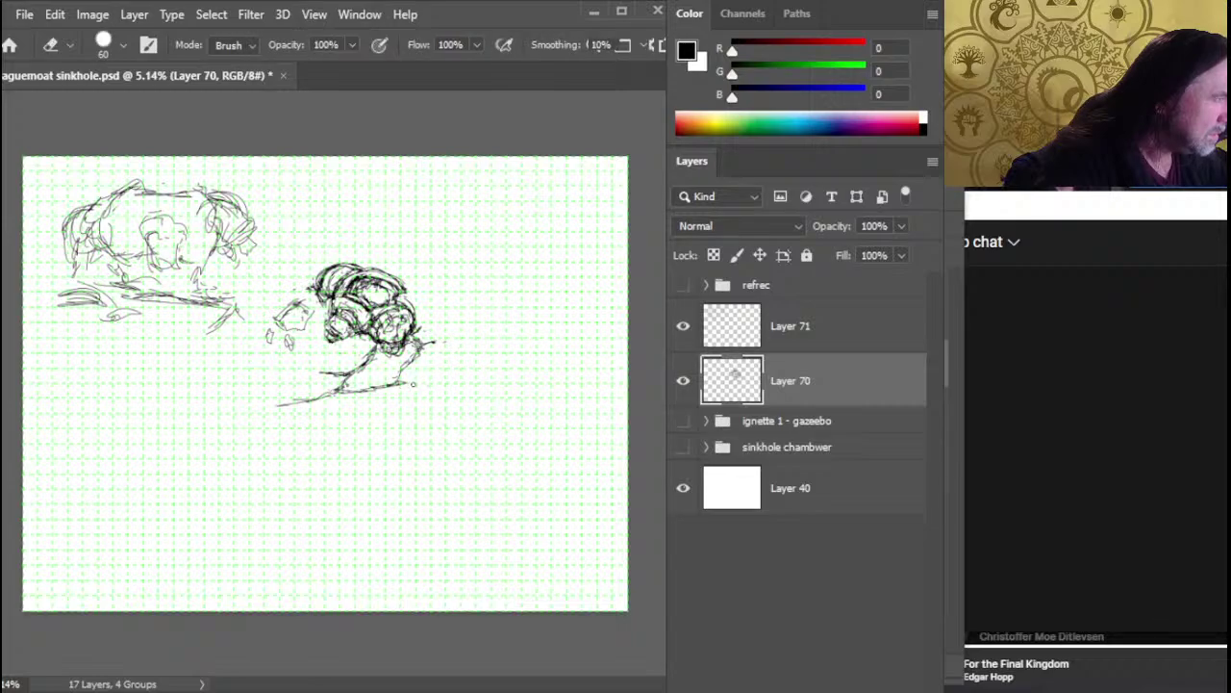
pyautogui.click(413, 383)
pyautogui.moveTo(322, 397)
pyautogui.mouseDown()
pyautogui.moveTo(286, 403)
pyautogui.moveTo(370, 397)
pyautogui.moveTo(342, 404)
pyautogui.moveTo(374, 404)
pyautogui.moveTo(346, 408)
pyautogui.moveTo(359, 411)
pyautogui.mouseUp()
pyautogui.press('b')
pyautogui.press('e')
# Darken the ledge at the stem's lower left and extend it outward with a thin line
pyautogui.press('b')
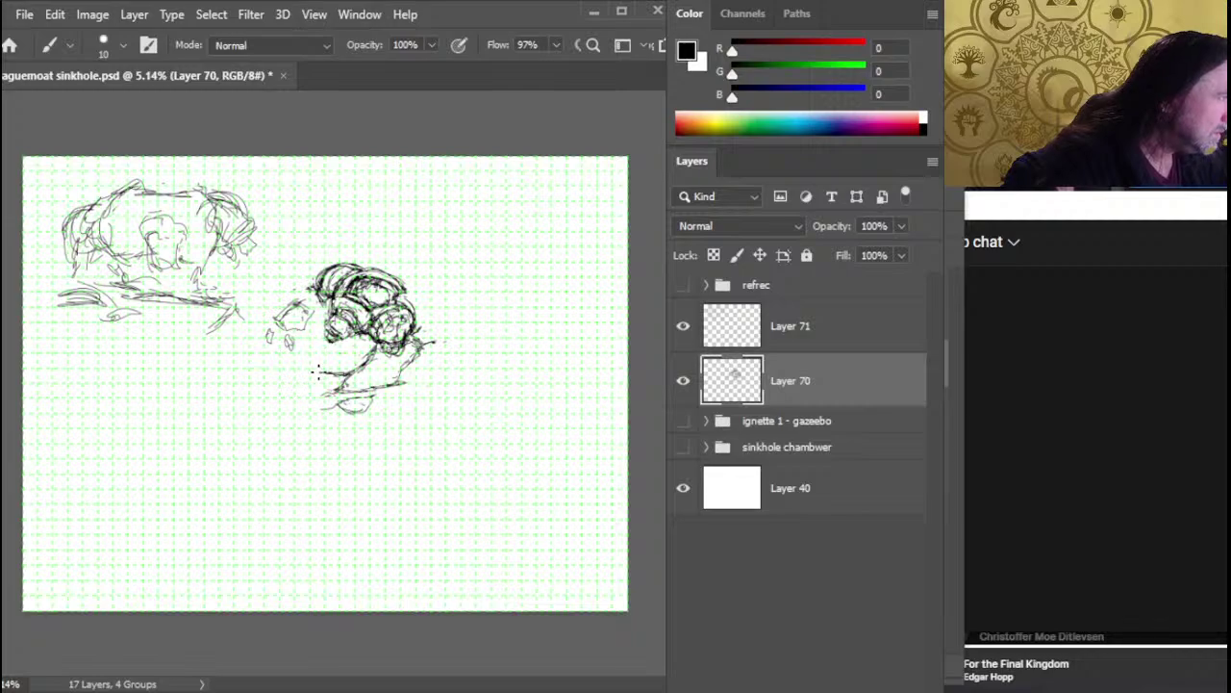
pyautogui.press('e')
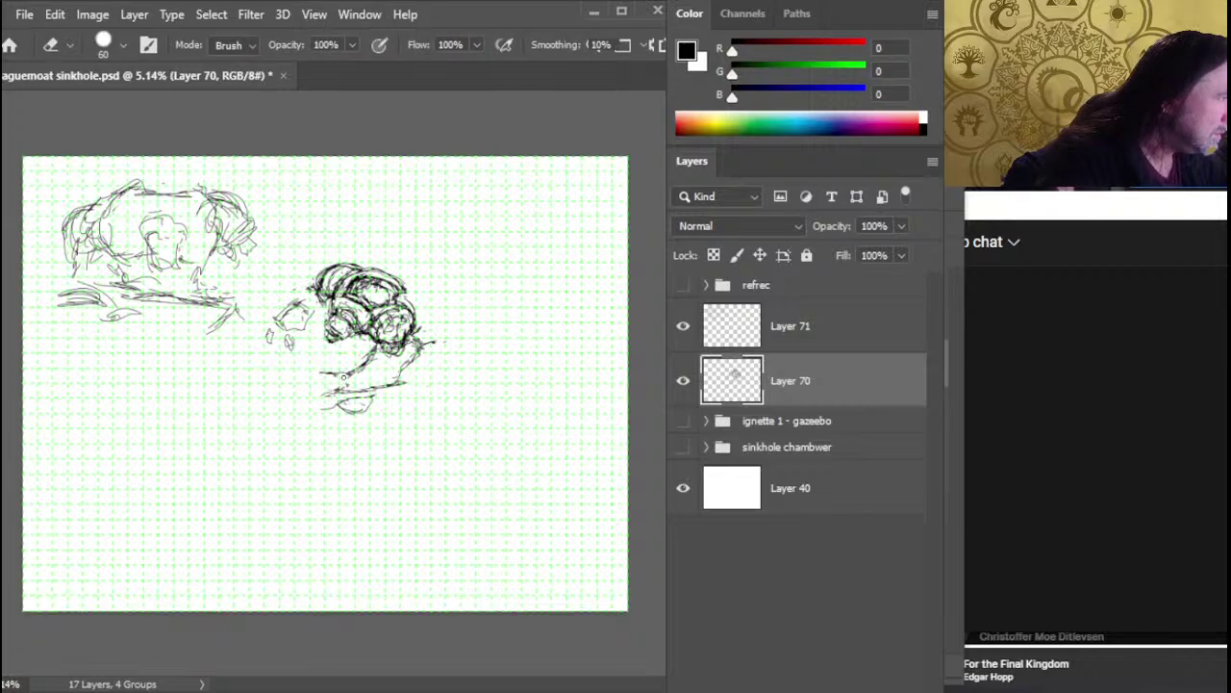
pyautogui.press('b')
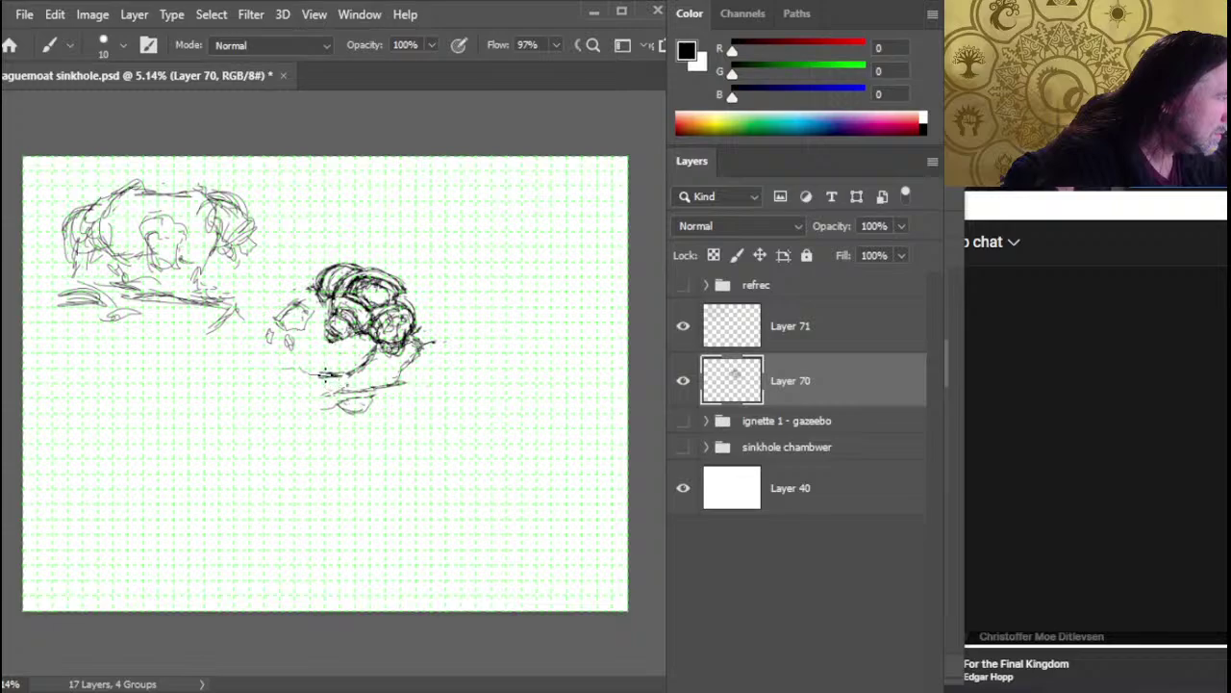
# Erase the line across the stem's base, redraw the foot with slanted strokes down to the rock, and extend the upper right ledge
pyautogui.press('e')
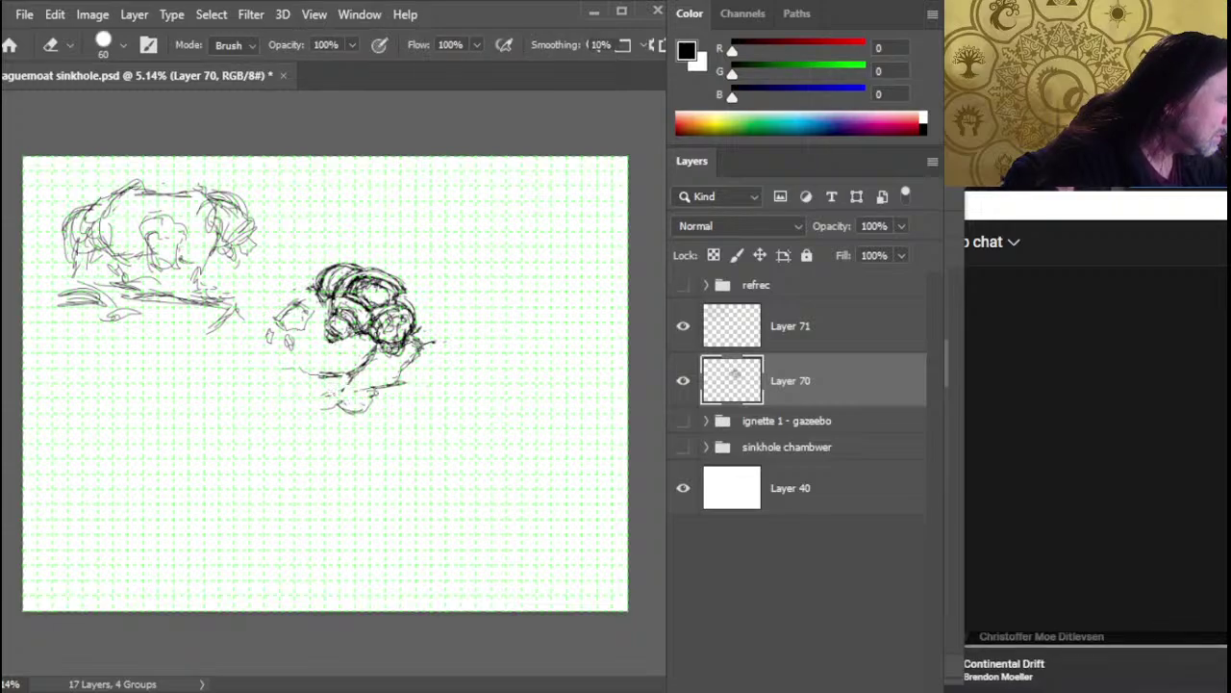
pyautogui.press('b')
pyautogui.moveTo(373, 387)
pyautogui.mouseDown()
pyautogui.moveTo(341, 386)
pyautogui.moveTo(324, 407)
pyautogui.moveTo(342, 407)
pyautogui.moveTo(330, 407)
pyautogui.moveTo(349, 386)
pyautogui.moveTo(344, 399)
pyautogui.moveTo(420, 389)
pyautogui.moveTo(378, 395)
pyautogui.moveTo(405, 388)
pyautogui.moveTo(447, 345)
pyautogui.mouseUp()
pyautogui.press('e')
pyautogui.press('b')
pyautogui.press('e')
pyautogui.press('b')
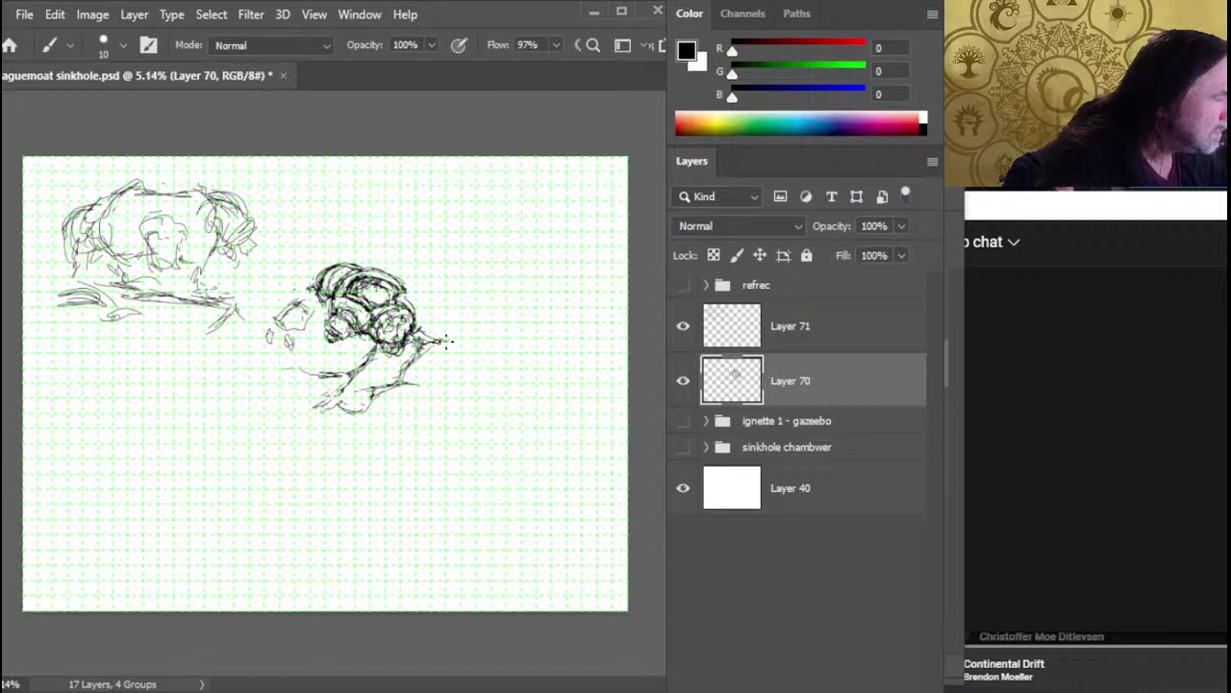
# Darken the small fragment left of the cluster and rework the outline of the larger detached shape above it
pyautogui.moveTo(288, 341); pyautogui.dragTo(279, 350)
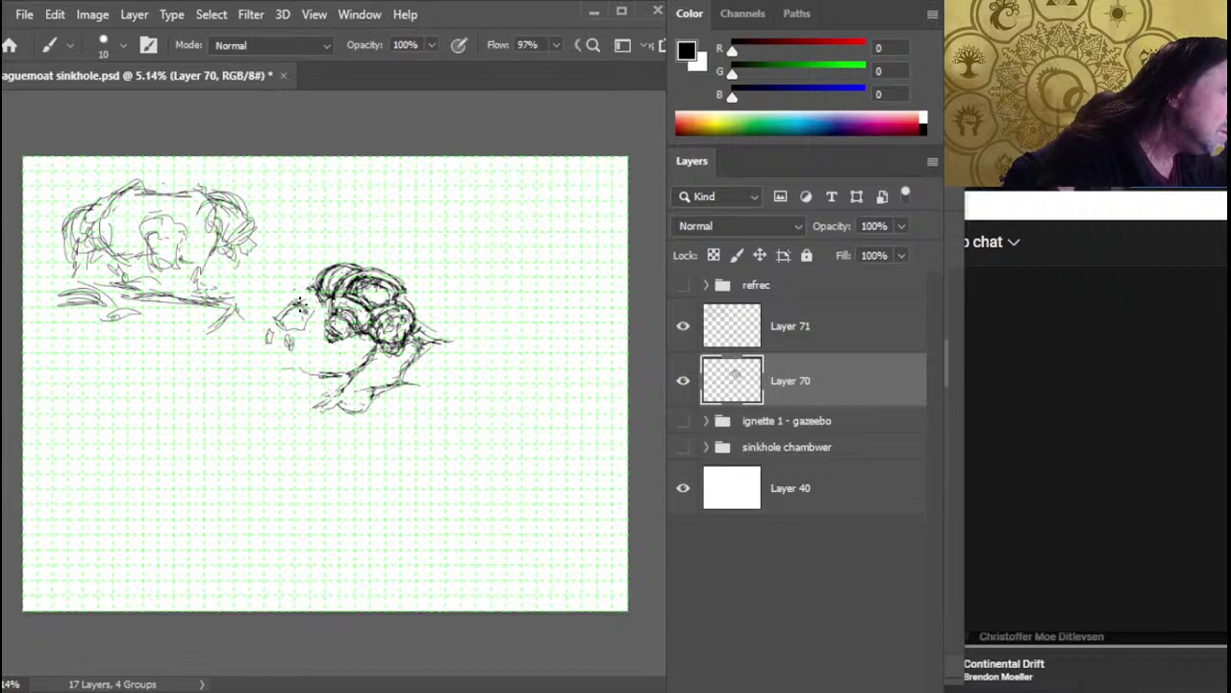
pyautogui.press('e')
pyautogui.press('b')
pyautogui.moveTo(300, 304)
pyautogui.mouseDown()
pyautogui.moveTo(310, 313)
pyautogui.moveTo(276, 318)
pyautogui.moveTo(298, 304)
pyautogui.mouseUp()
pyautogui.press('e')
pyautogui.press('b')
pyautogui.press('e')
pyautogui.press('b')
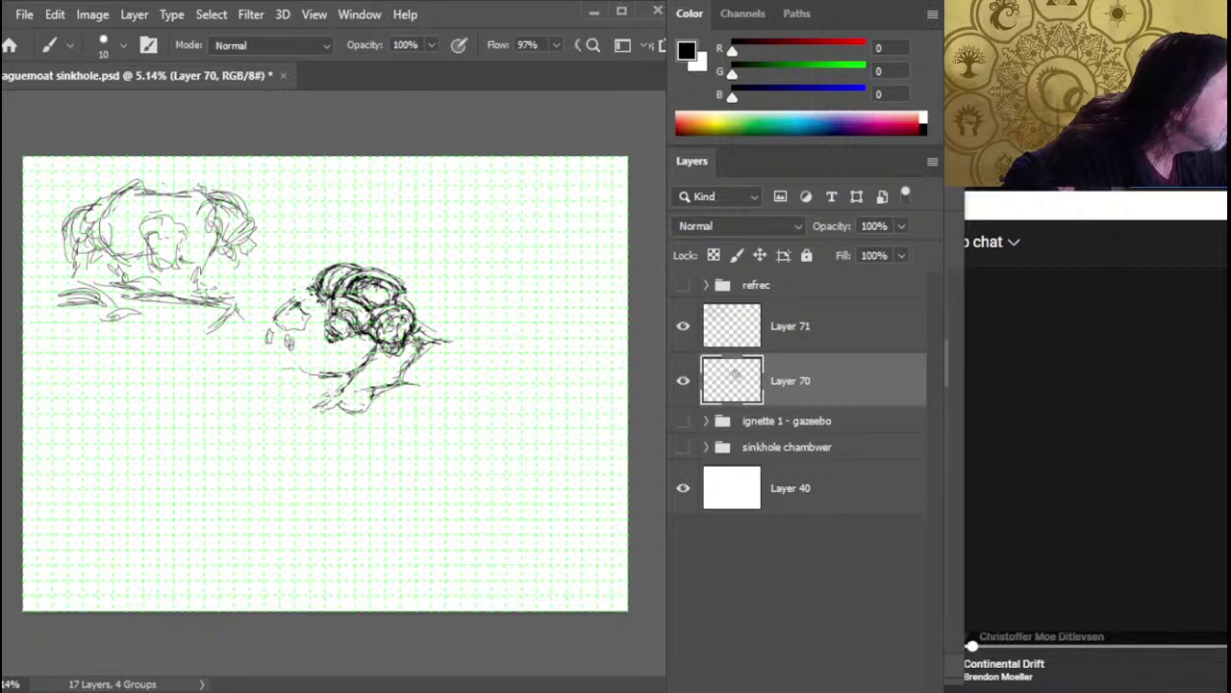
# Refine the cluster's top and upper left edge with alternating brush and eraser touches
pyautogui.press('e')
pyautogui.press('b')
pyautogui.press('e')
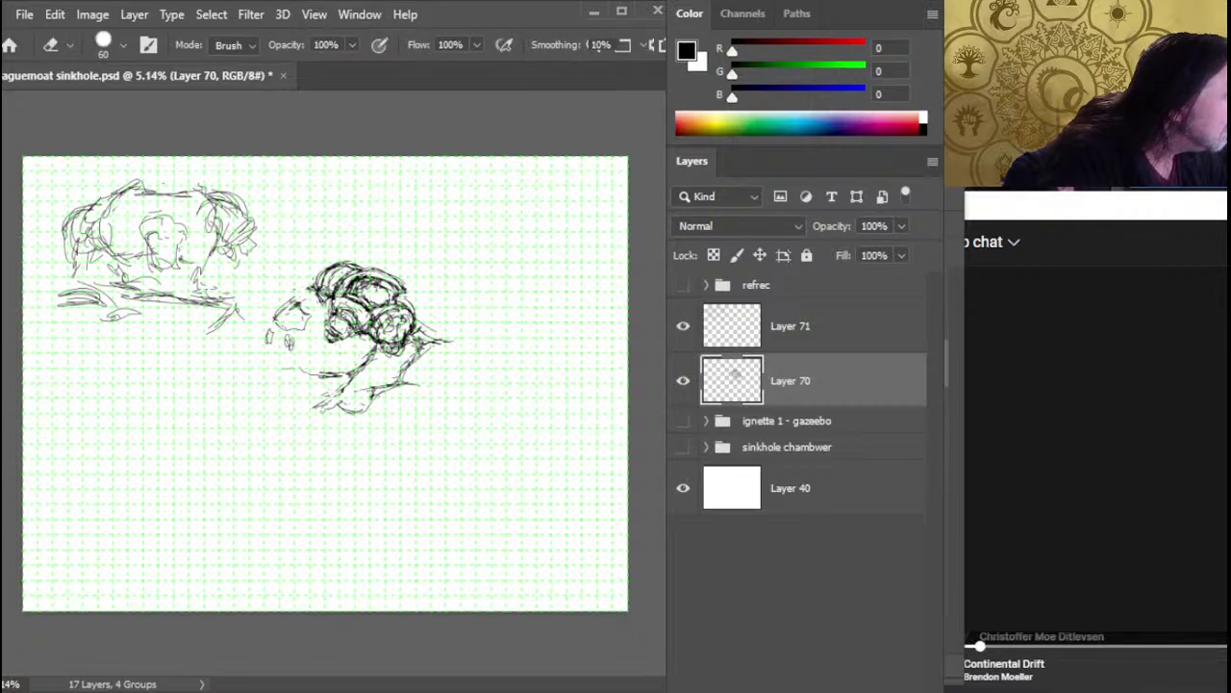
pyautogui.press('b')
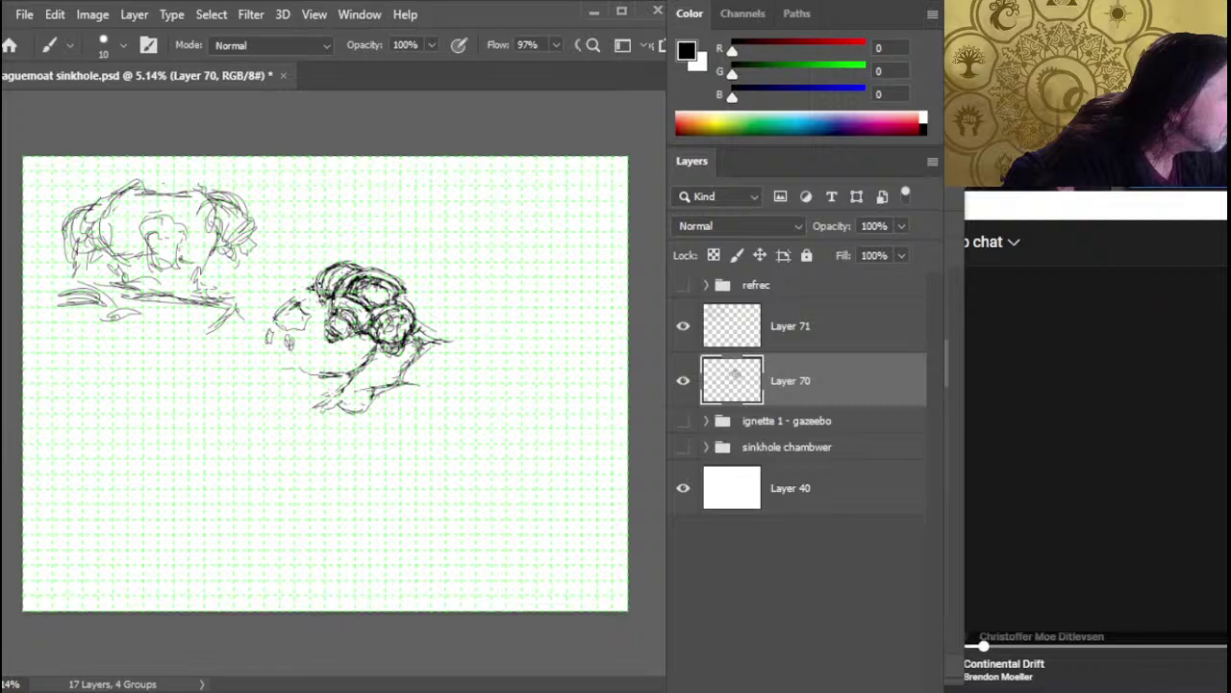
pyautogui.moveTo(317, 289)
pyautogui.mouseDown()
pyautogui.moveTo(338, 320)
pyautogui.moveTo(316, 300)
pyautogui.mouseUp()
pyautogui.press('e')
pyautogui.press('b')
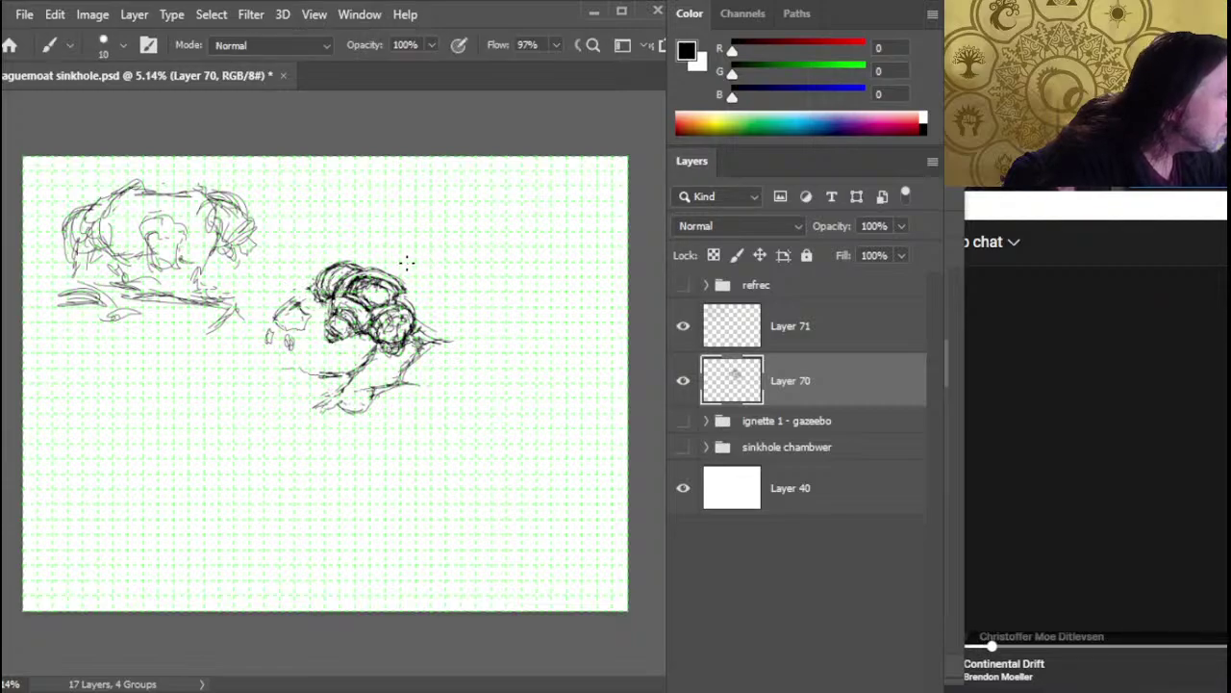
pyautogui.press('e')
pyautogui.press('b')
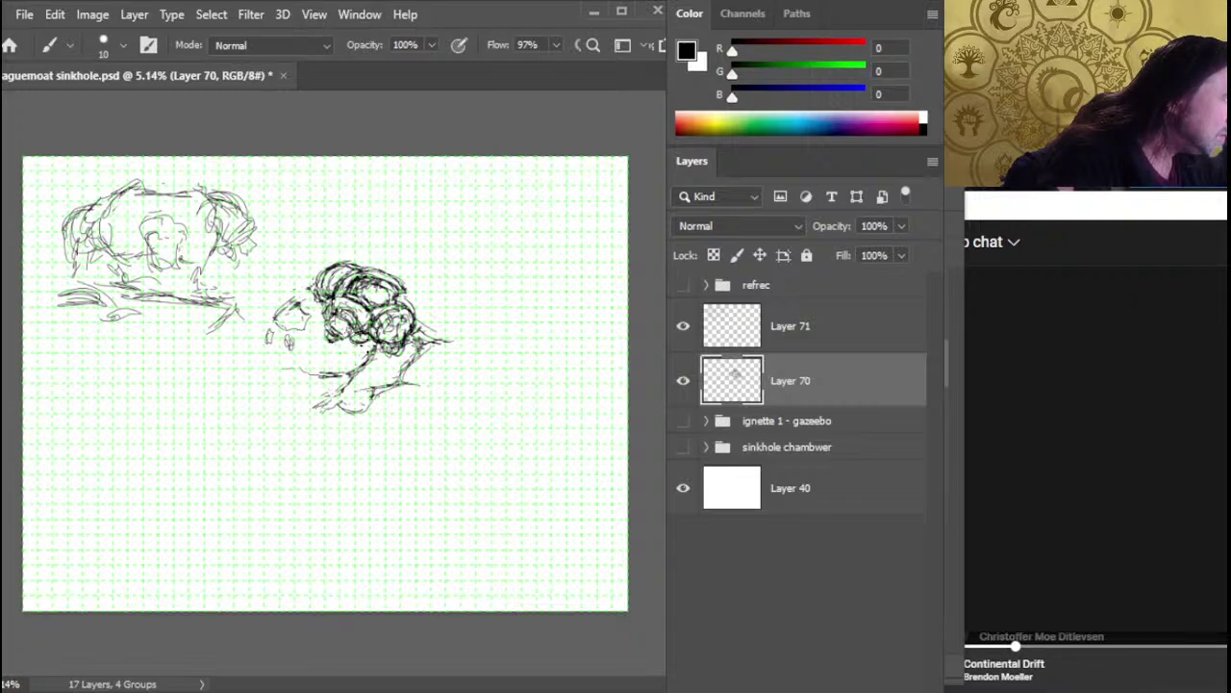
# Clean up and redraw the cluster's lower left edge and underside beside the detached shape
pyautogui.press('e')
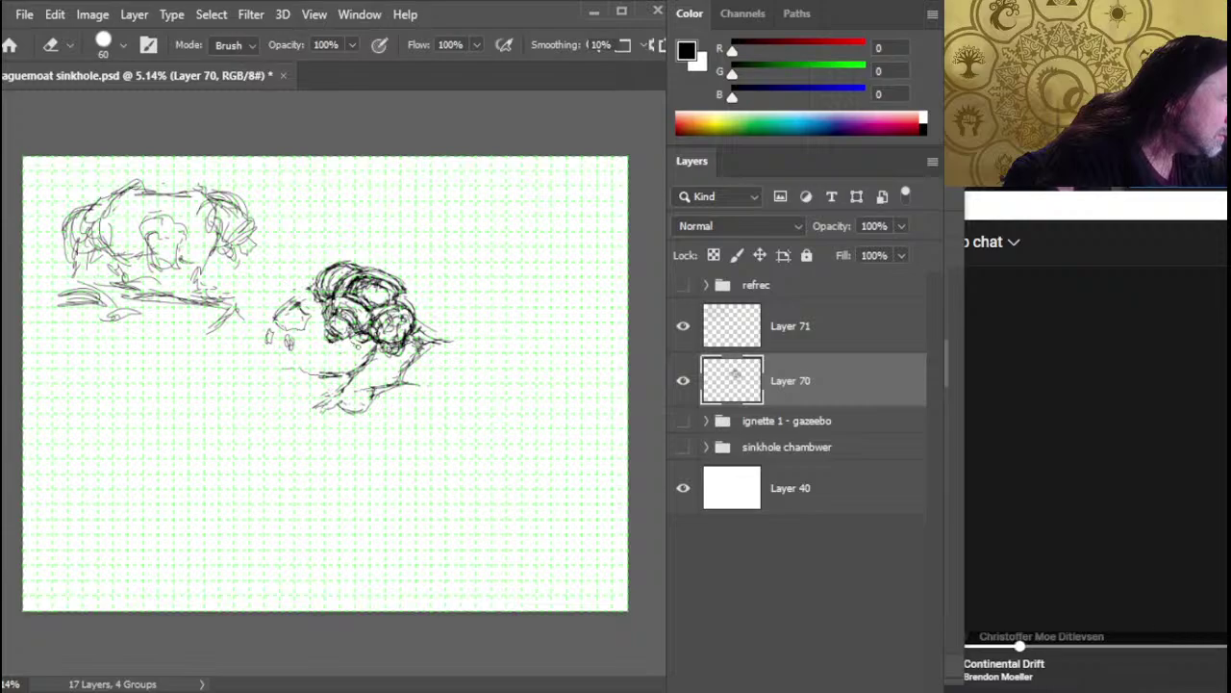
pyautogui.press('b')
pyautogui.press('e')
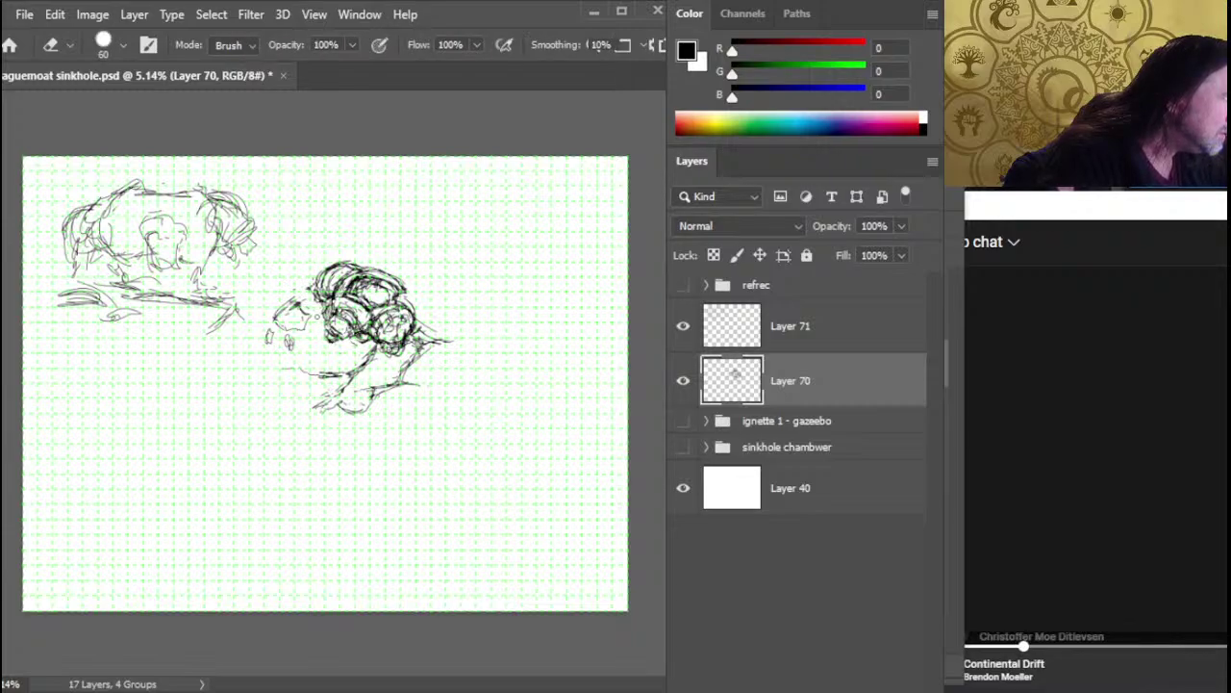
pyautogui.press('b')
pyautogui.press('e')
pyautogui.press('b')
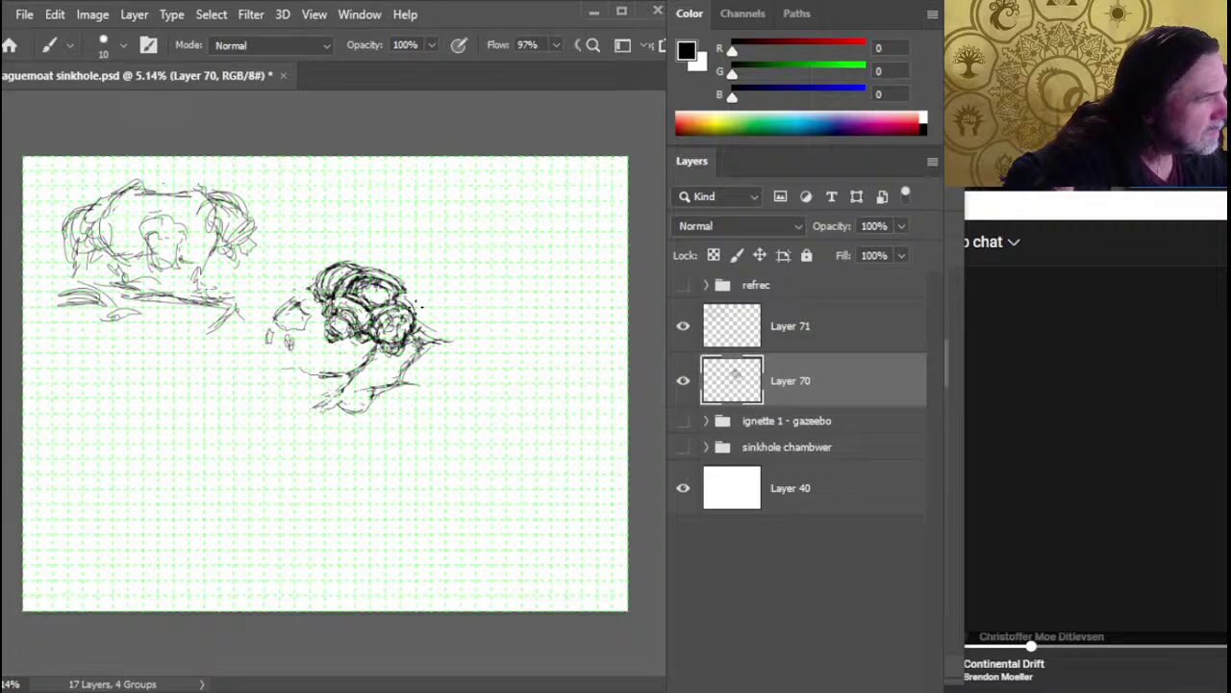
# Refine the cluster's right edge between the upper and lower lobes with short brush strokes and erasures
pyautogui.press('e')
pyautogui.press('b')
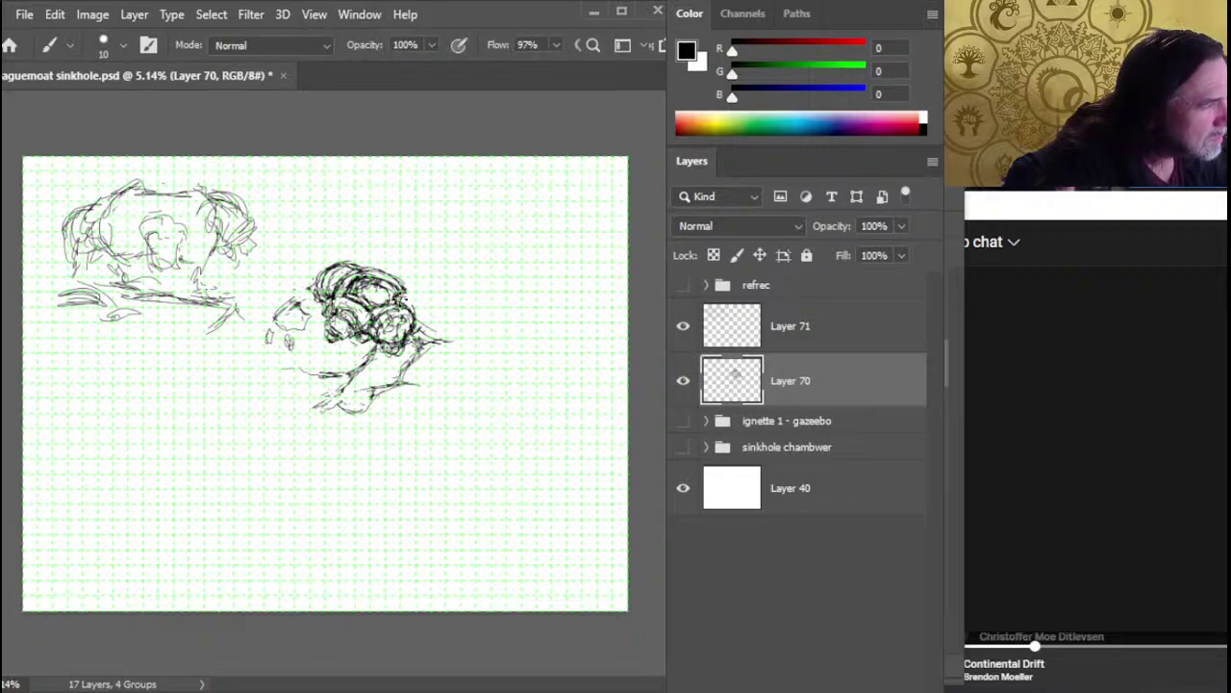
pyautogui.press('e')
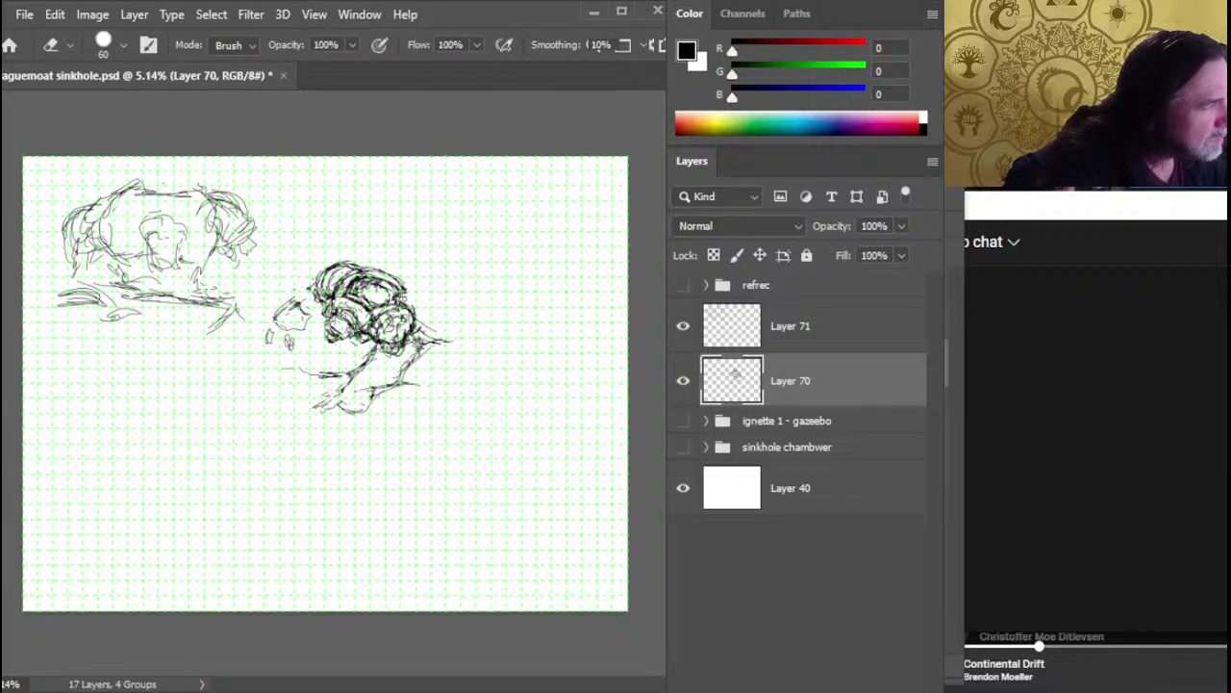
pyautogui.press('b')
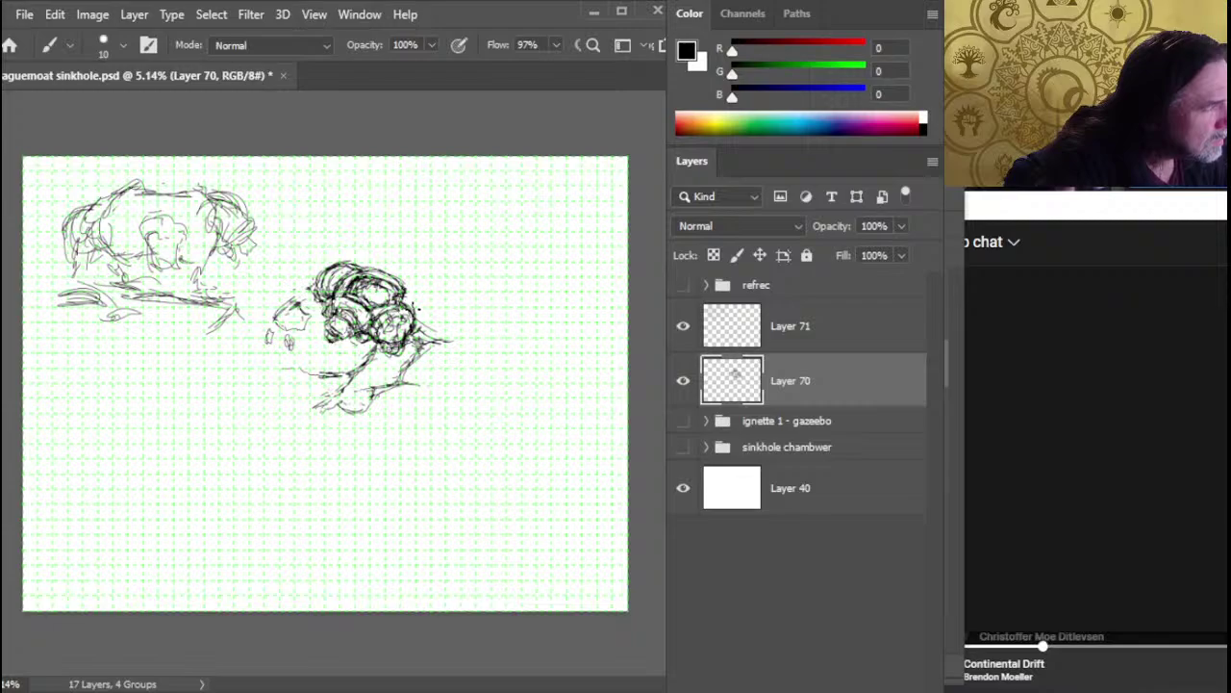
pyautogui.press('e')
pyautogui.press('b')
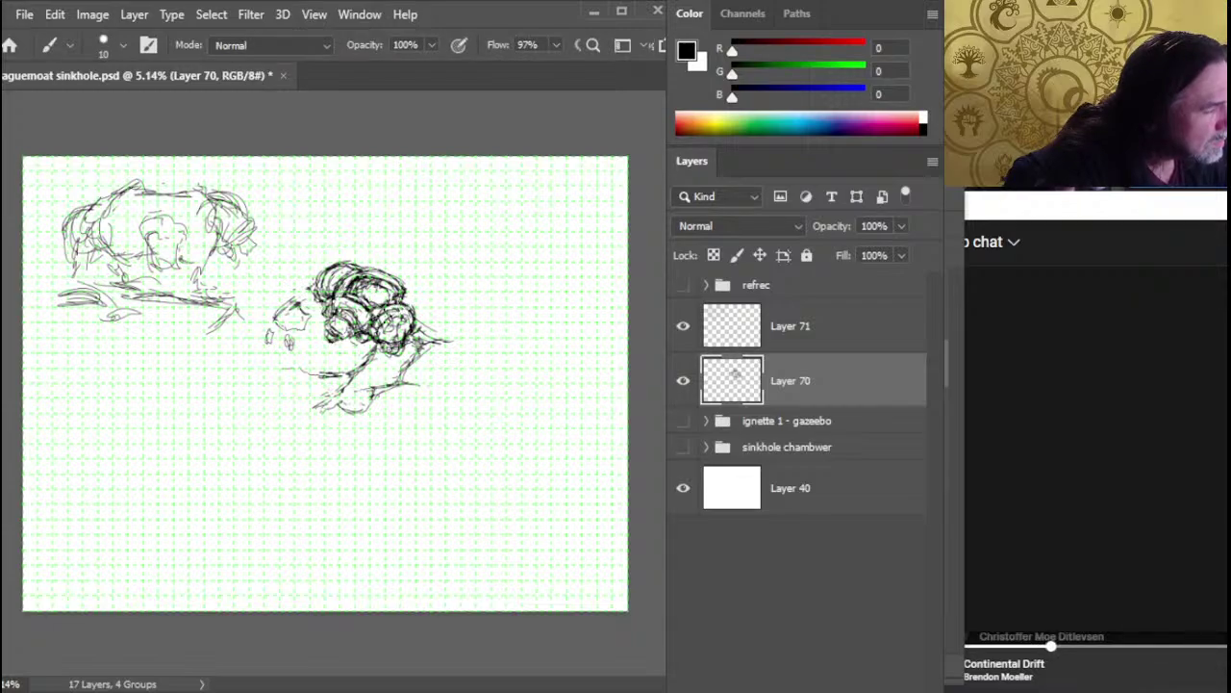
# Rework the lower right lobe of the cluster, reshaping its contour and inner detail with brush and eraser
pyautogui.press('e')
pyautogui.press('b')
pyautogui.moveTo(385, 322)
pyautogui.mouseDown()
pyautogui.moveTo(395, 292)
pyautogui.moveTo(371, 342)
pyautogui.mouseUp()
pyautogui.press('e')
pyautogui.press('b')
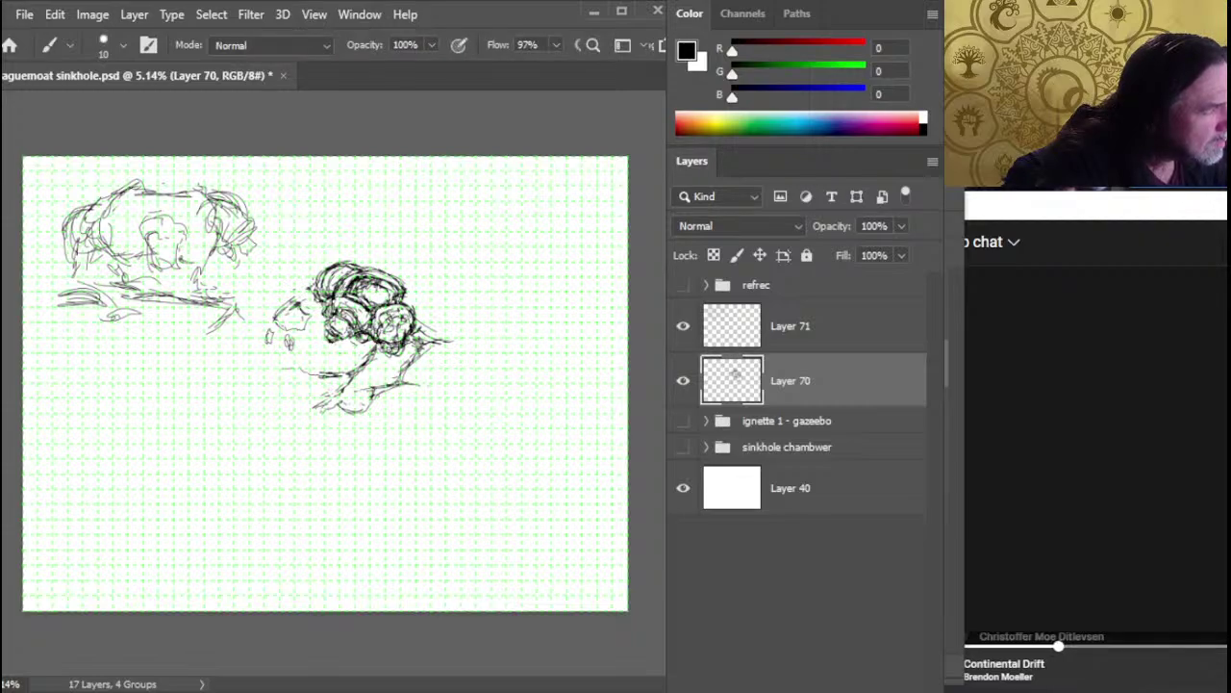
pyautogui.press('e')
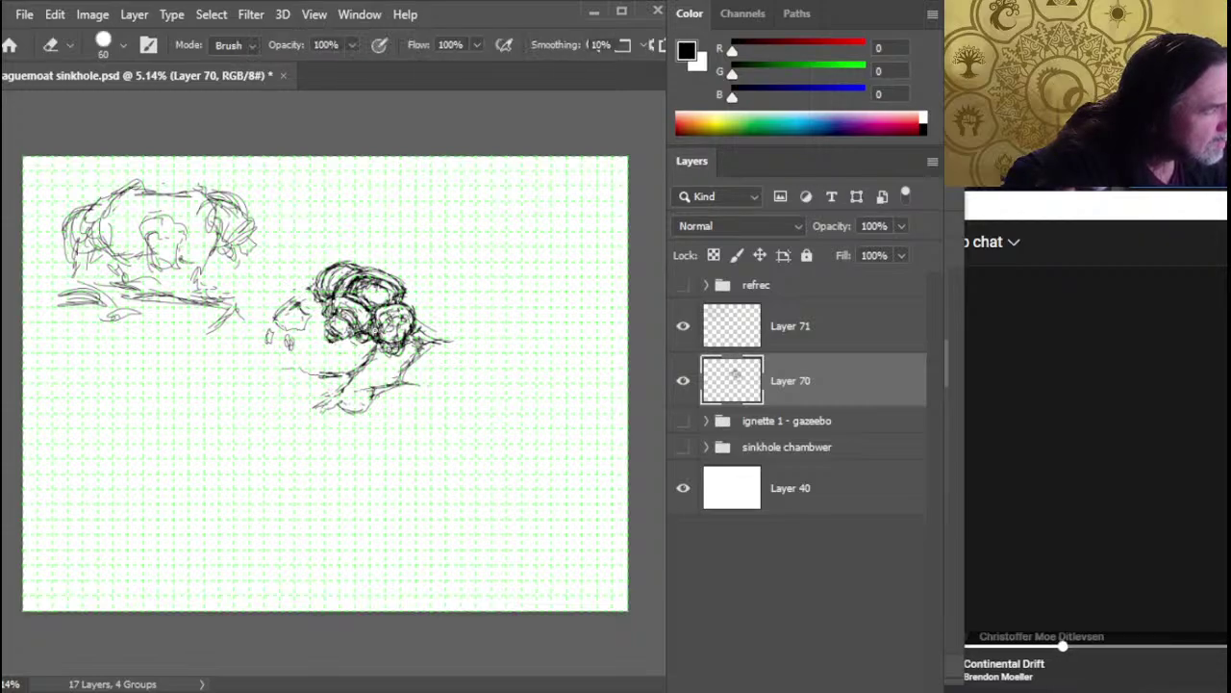
pyautogui.press('b')
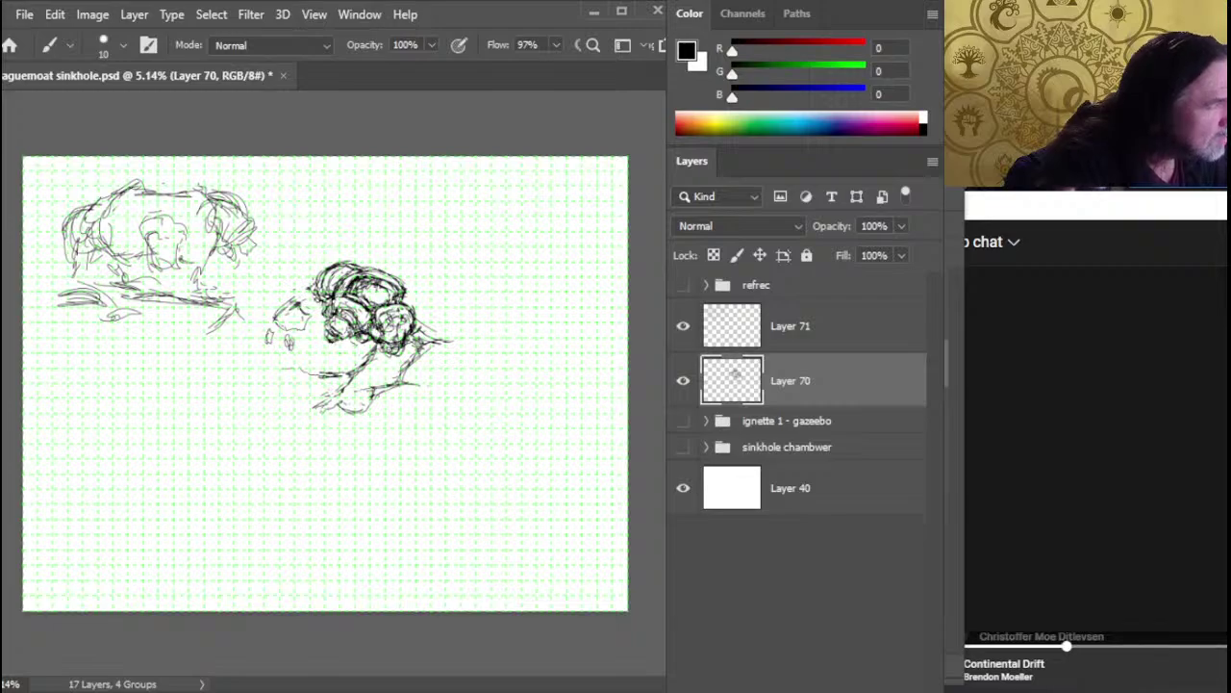
pyautogui.press('e')
pyautogui.press('b')
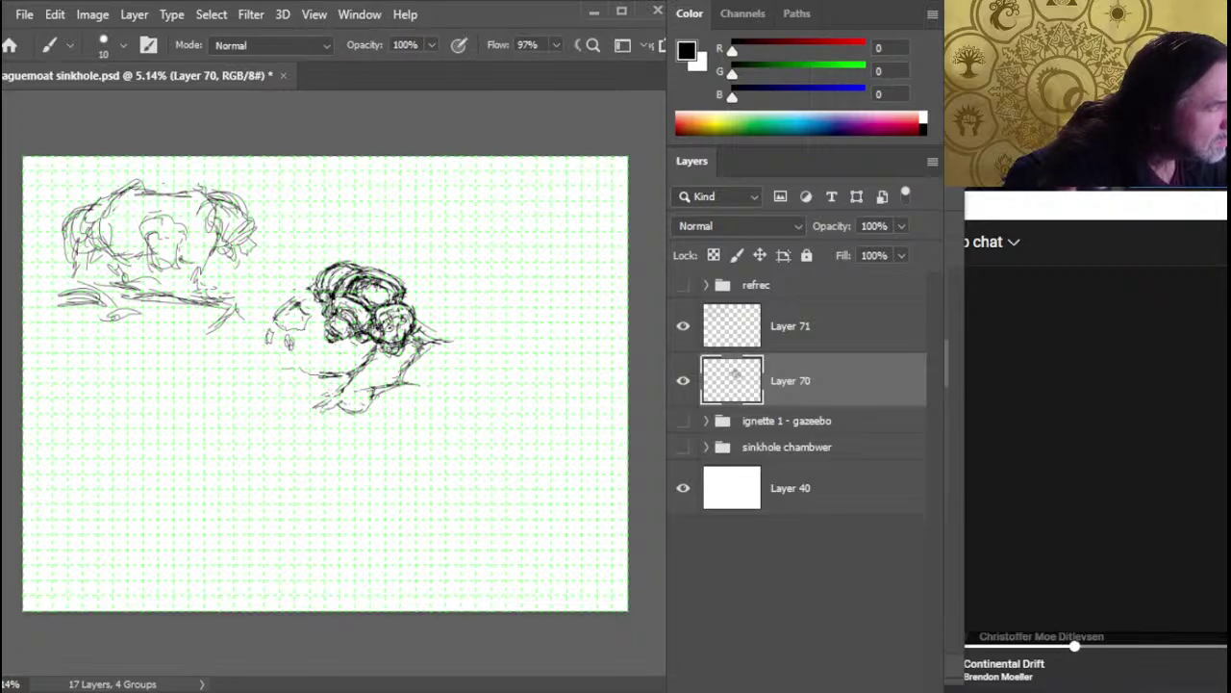
pyautogui.press('e')
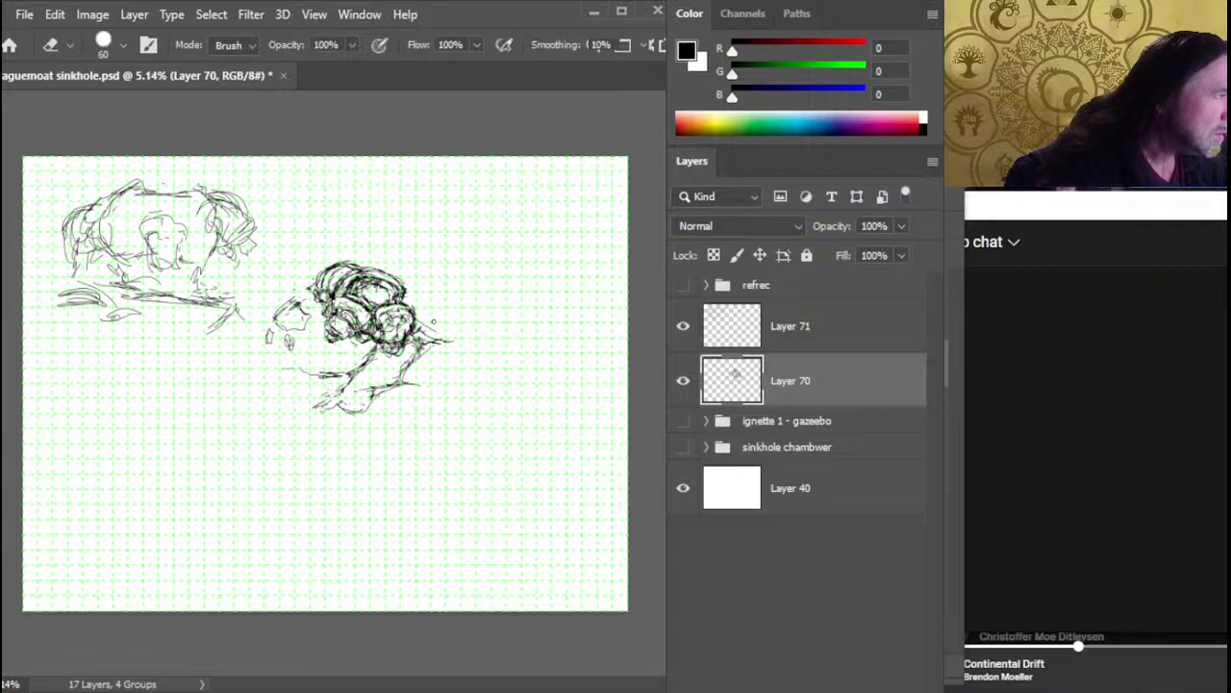
# Brush a thin line outward from the stem's upper right ledge and trim it back to a short tip
pyautogui.press('b')
pyautogui.moveTo(439, 329)
pyautogui.mouseDown()
pyautogui.moveTo(467, 332)
pyautogui.moveTo(423, 318)
pyautogui.moveTo(483, 340)
pyautogui.mouseUp()
pyautogui.press('e')
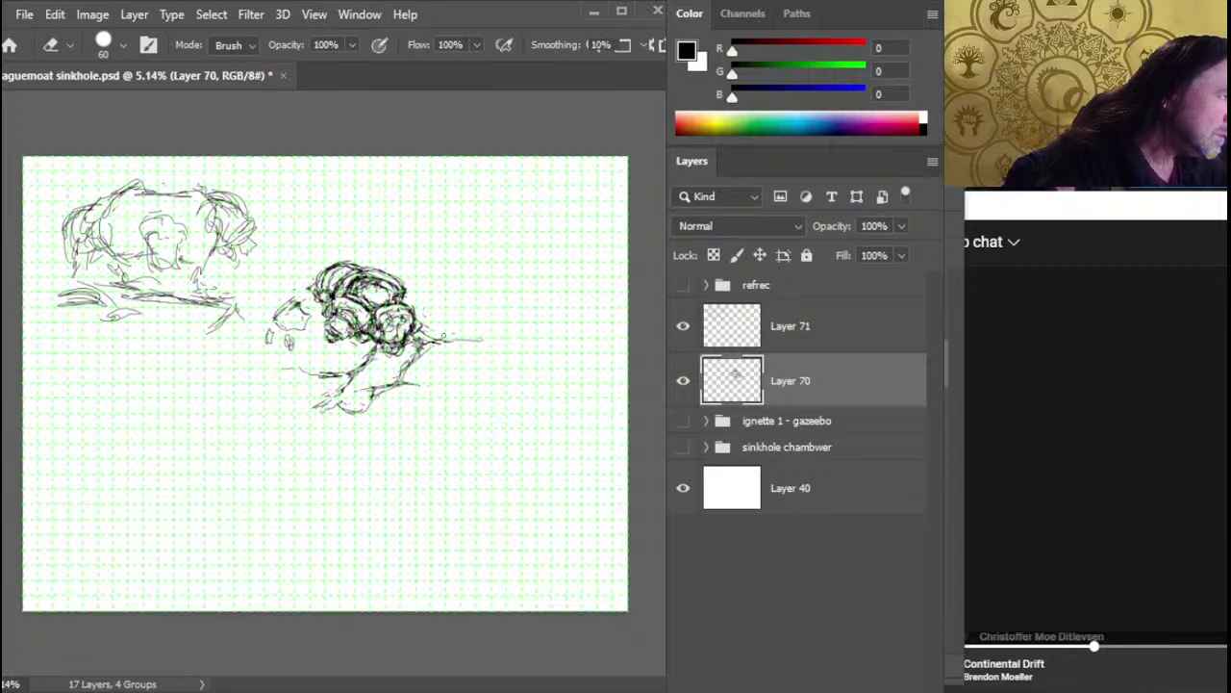
pyautogui.moveTo(445, 336)
pyautogui.mouseDown()
pyautogui.moveTo(474, 342)
pyautogui.moveTo(452, 340)
pyautogui.mouseUp()
pyautogui.press('b')
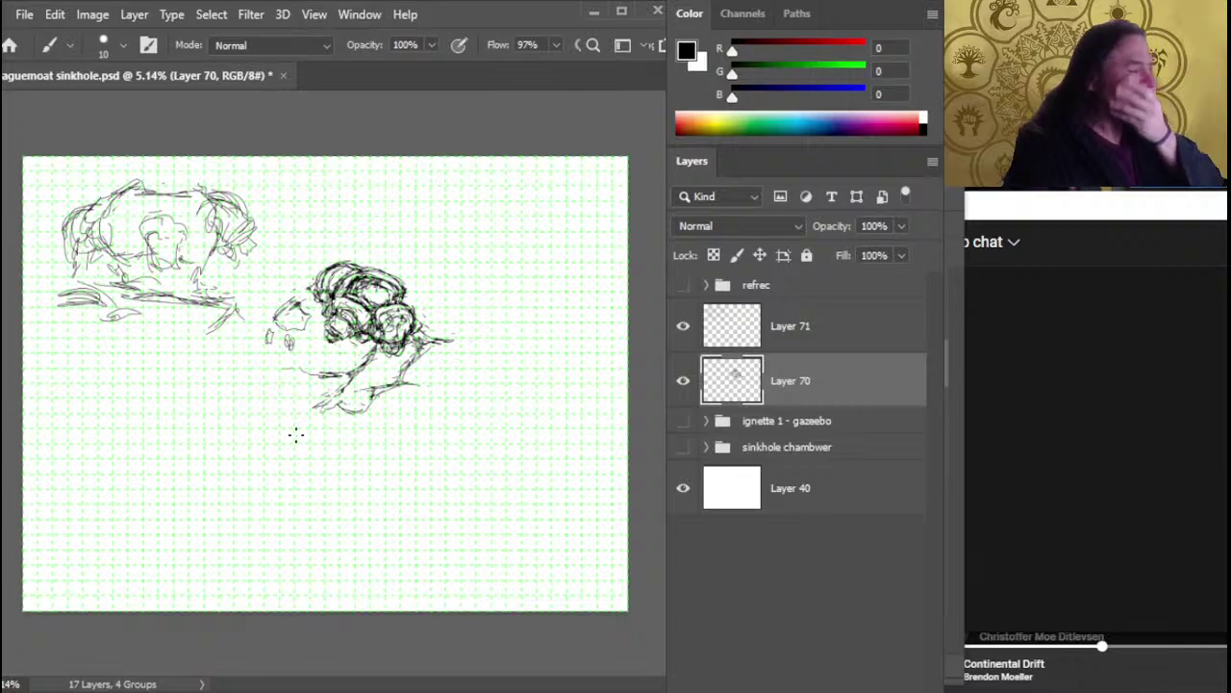
# Touch up the outline along the cluster's upper right edge with brush and eraser
pyautogui.press('e')
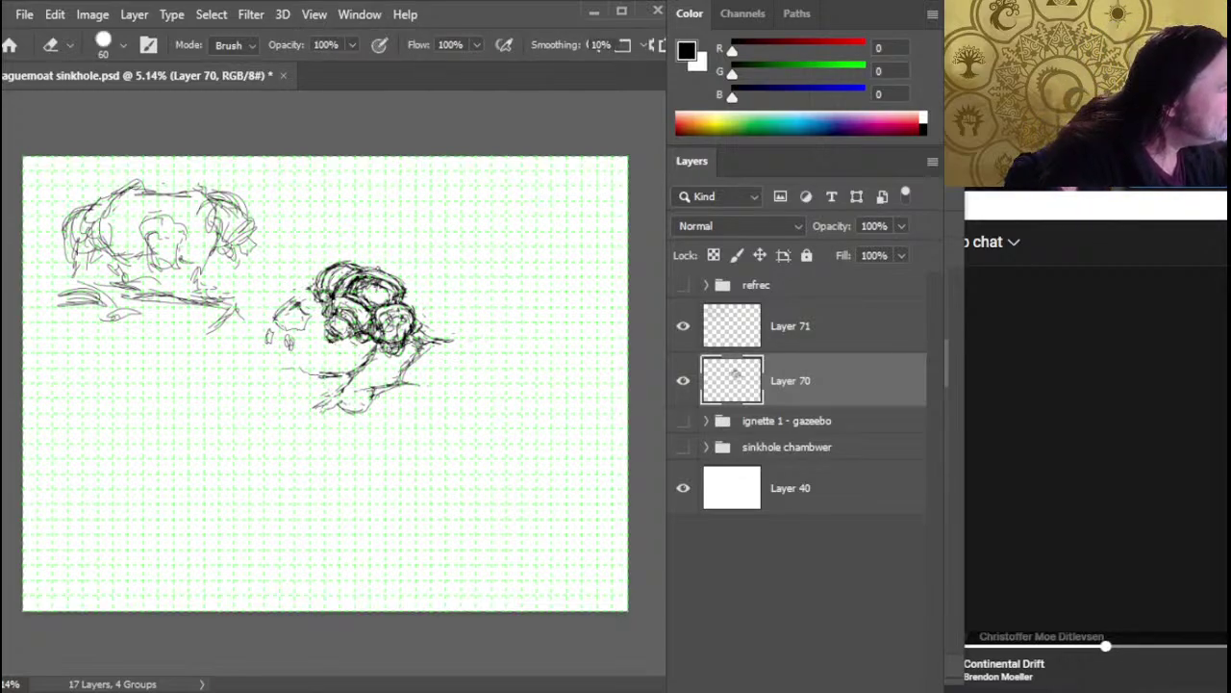
pyautogui.press('b')
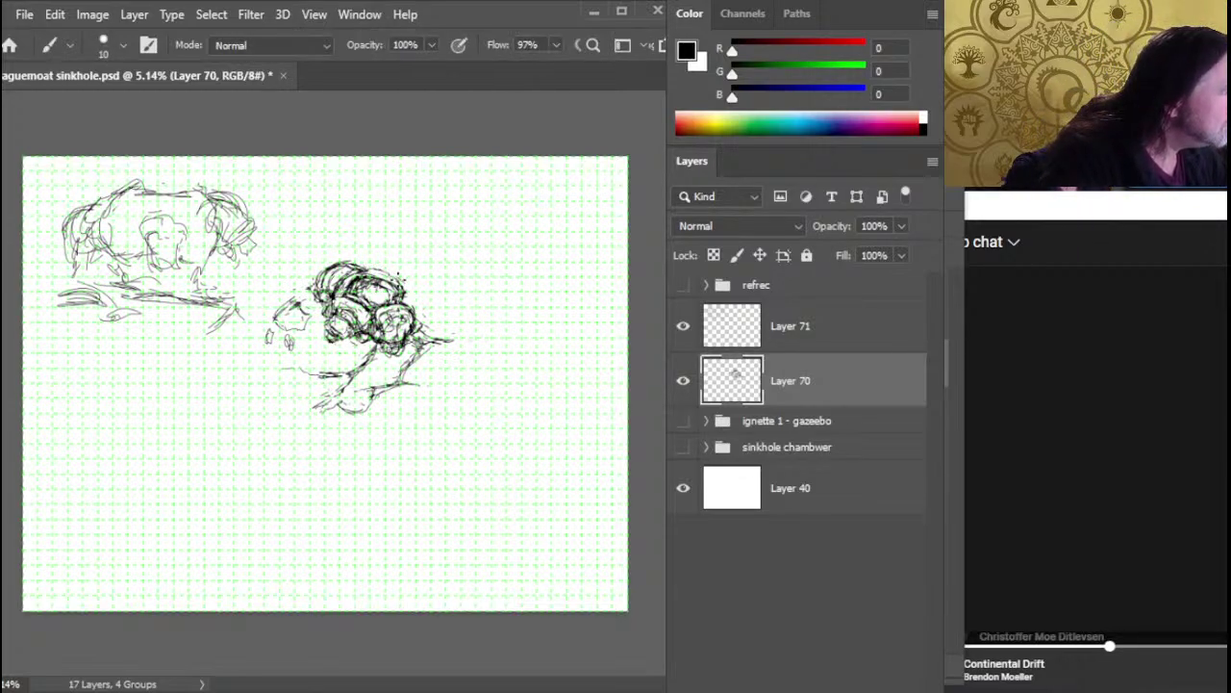
pyautogui.press('e')
pyautogui.press('b')
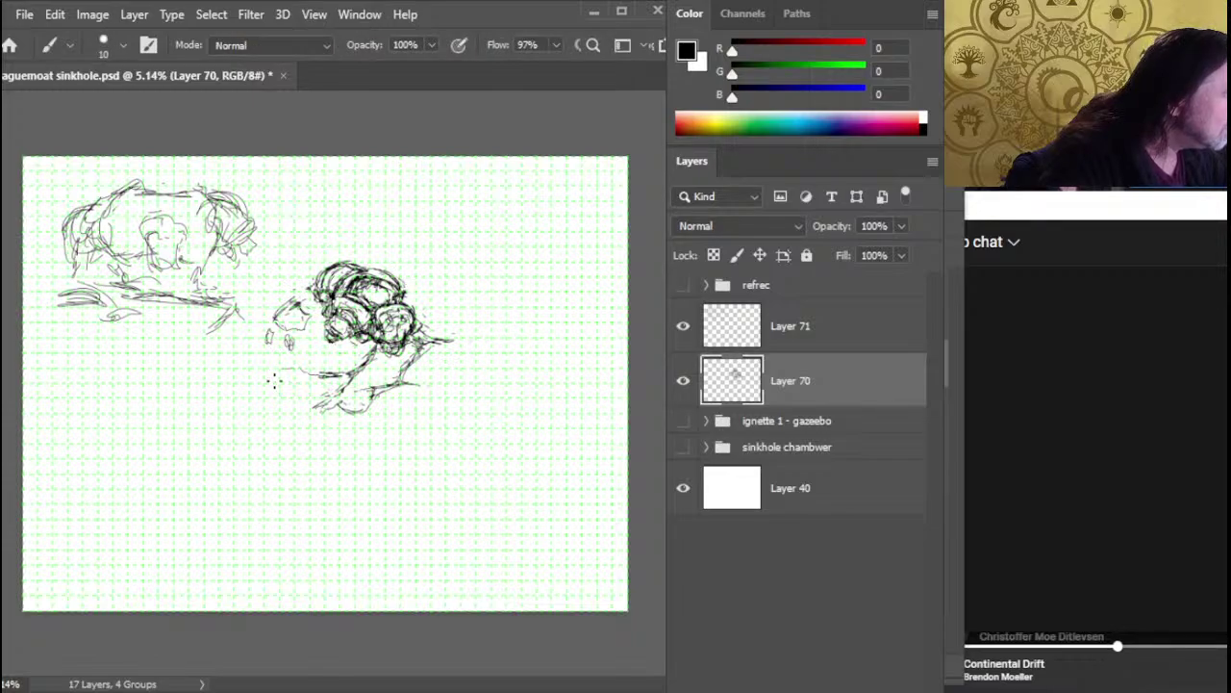
# Sketch curved strokes beneath the cluster to the left of the stem and add strokes around the stem's foot and rock
pyautogui.moveTo(355, 348)
pyautogui.mouseDown()
pyautogui.moveTo(305, 358)
pyautogui.moveTo(355, 356)
pyautogui.moveTo(342, 375)
pyautogui.moveTo(336, 363)
pyautogui.moveTo(287, 370)
pyautogui.mouseUp()
pyautogui.moveTo(332, 415)
pyautogui.mouseDown()
pyautogui.moveTo(323, 399)
pyautogui.moveTo(355, 384)
pyautogui.moveTo(352, 375)
pyautogui.mouseUp()
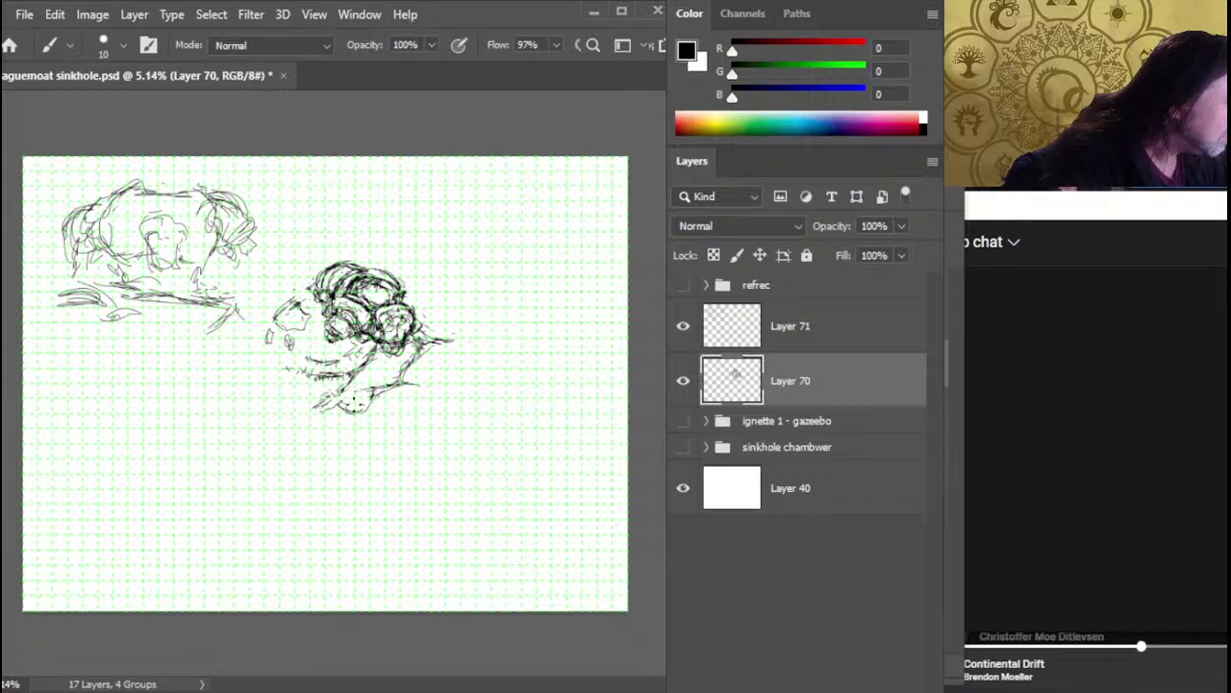
# Refine the stem's right contour between its foot and the upper right ledge with alternating brush and eraser strokes
pyautogui.press('e')
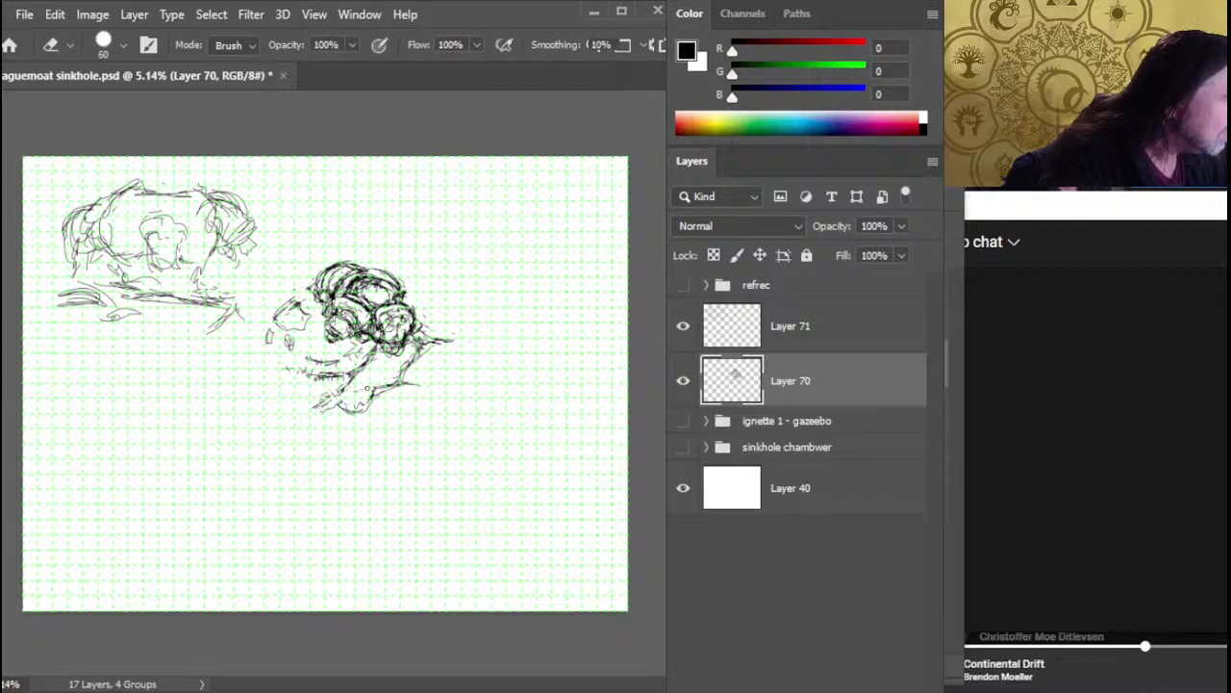
pyautogui.press('b')
pyautogui.moveTo(386, 383); pyautogui.dragTo(415, 352)
pyautogui.press('e')
pyautogui.press('b')
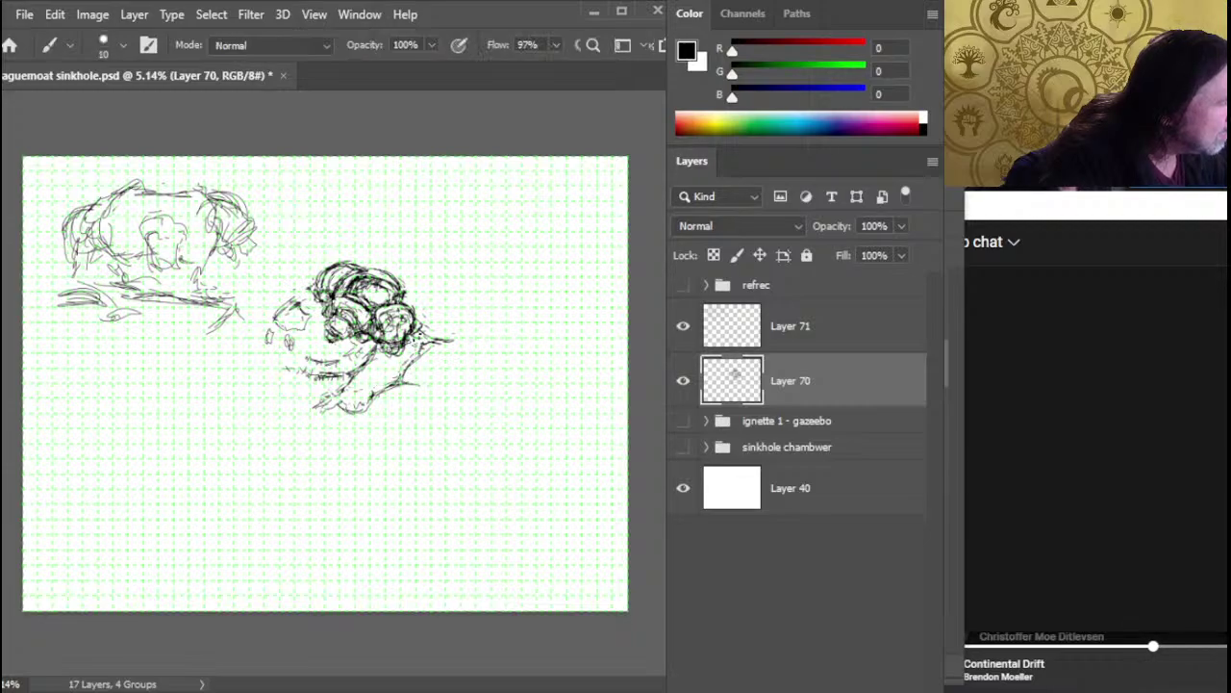
pyautogui.press('e')
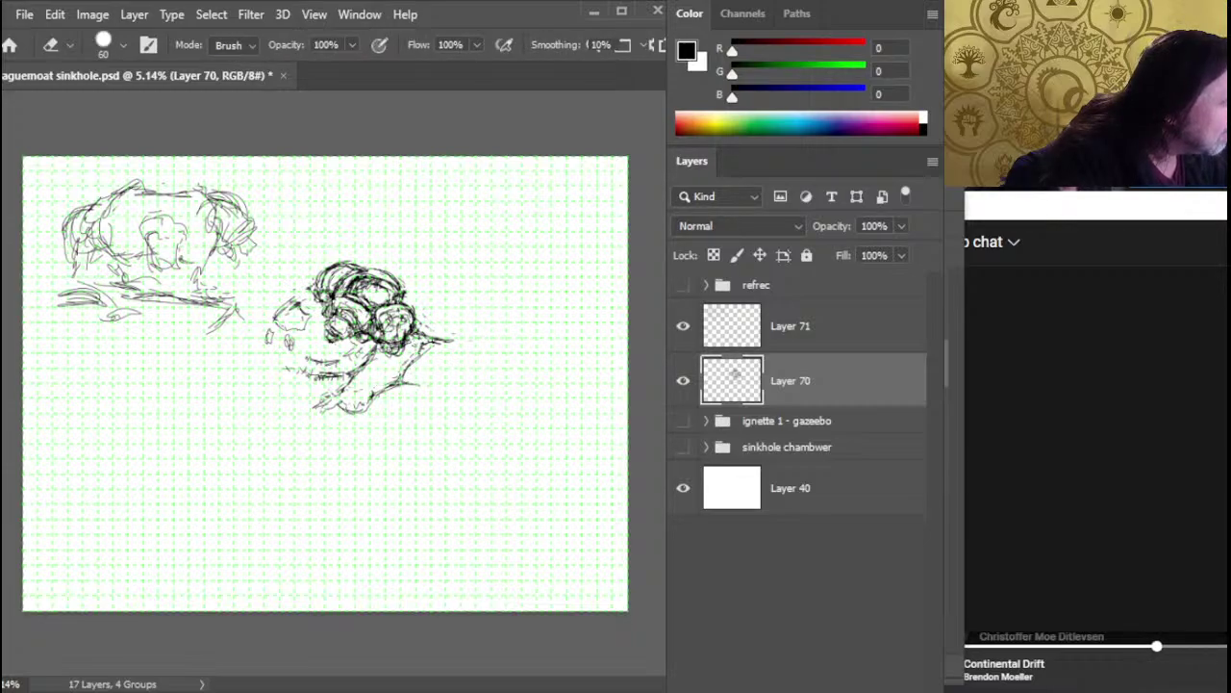
pyautogui.press('b')
pyautogui.press('e')
pyautogui.press('b')
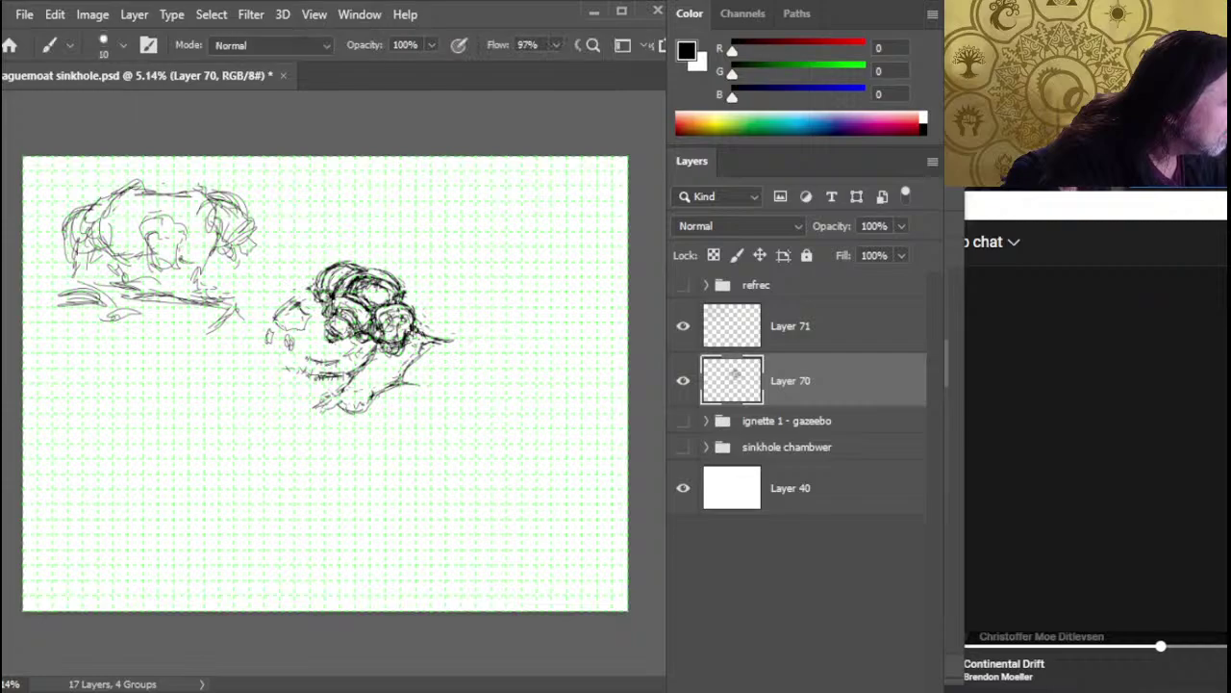
# Trim the thin tip of the stem's upper right ledge and redraw it as a fine outward line
pyautogui.press('e')
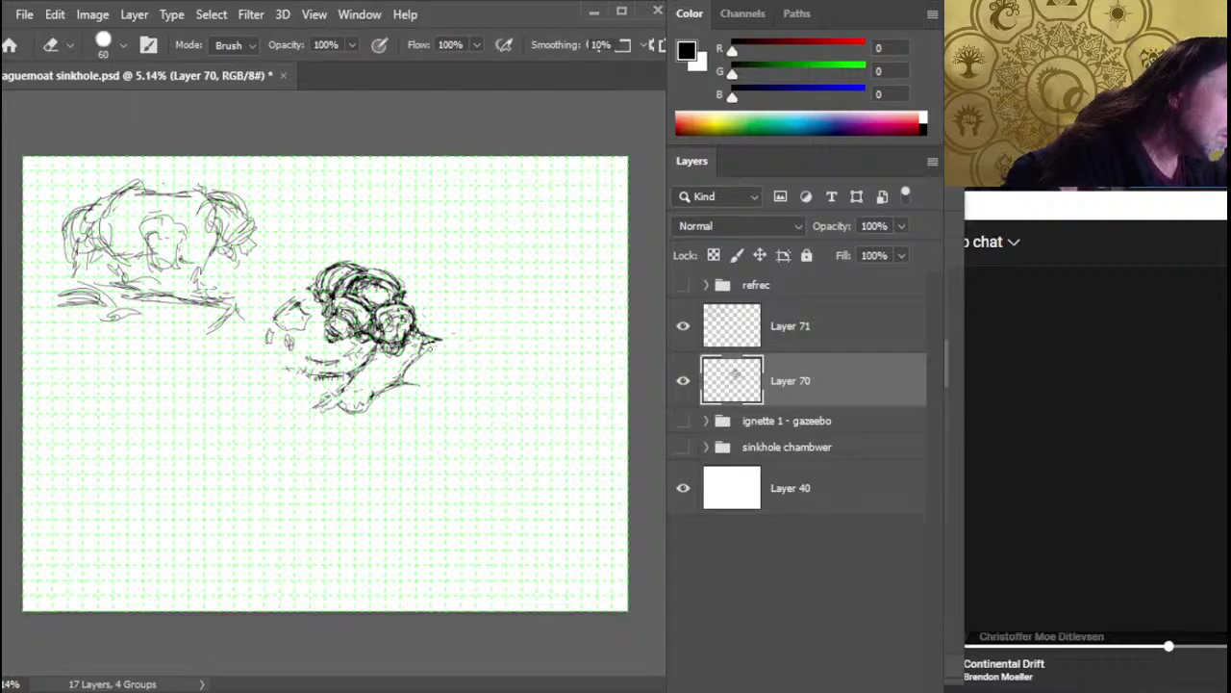
pyautogui.moveTo(422, 345); pyautogui.dragTo(462, 340)
pyautogui.press('b')
pyautogui.press('e')
pyautogui.press('b')
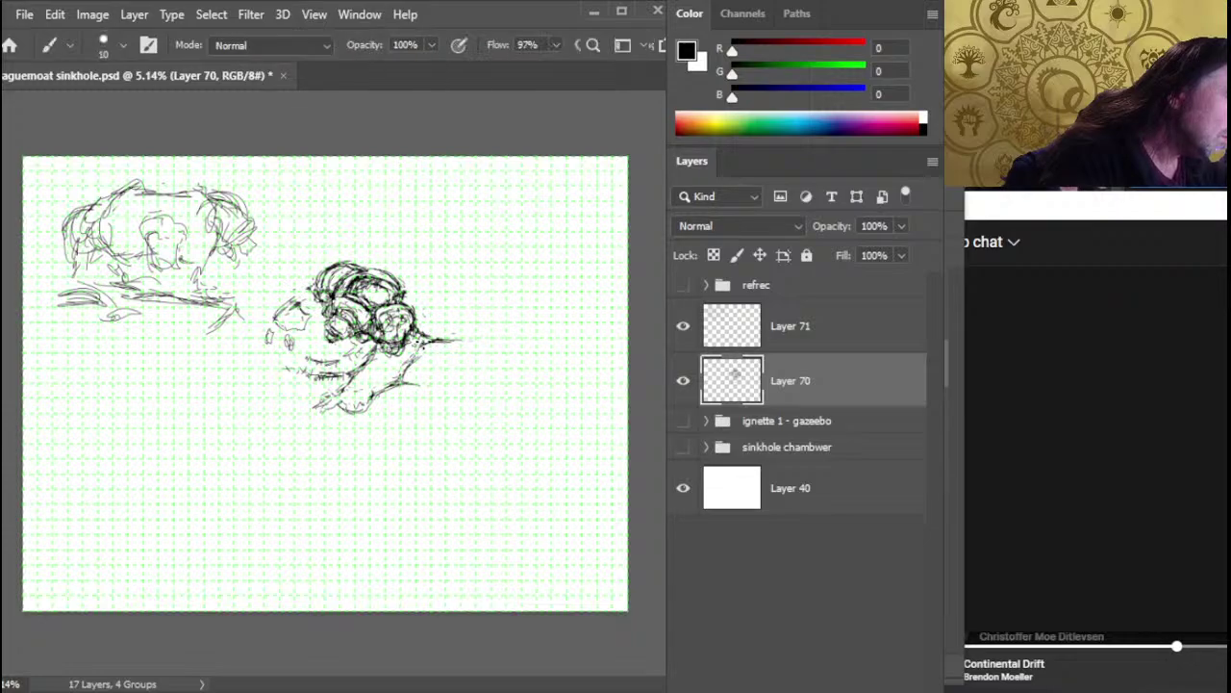
# Redraw the upper stem and clean up where it meets the underside of the cluster's lower right lobe
pyautogui.moveTo(379, 345)
pyautogui.mouseDown()
pyautogui.moveTo(365, 358)
pyautogui.moveTo(404, 369)
pyautogui.moveTo(398, 383)
pyautogui.mouseUp()
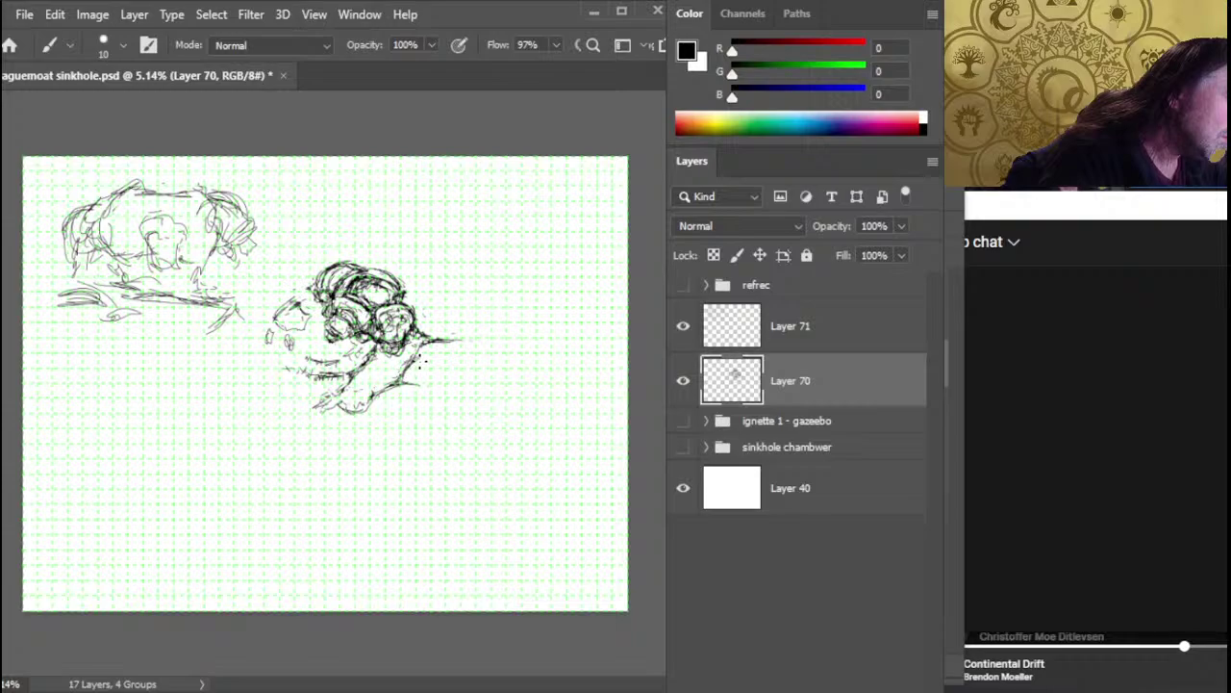
pyautogui.press('e')
pyautogui.press('b')
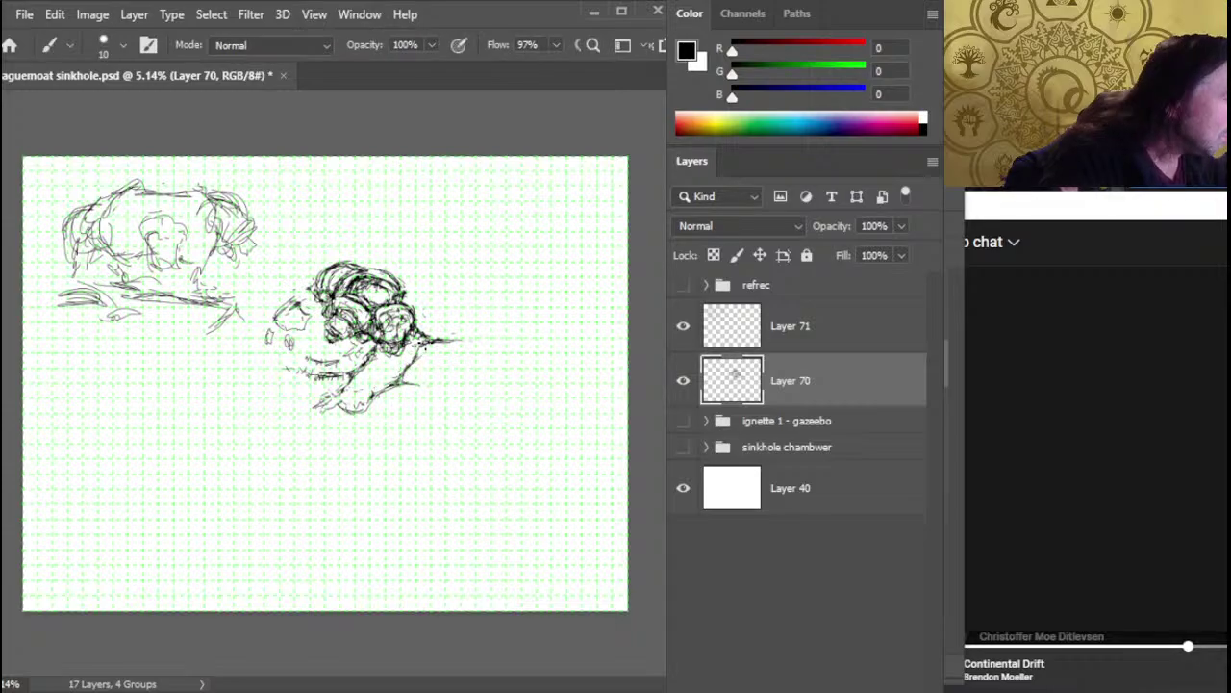
pyautogui.press('e')
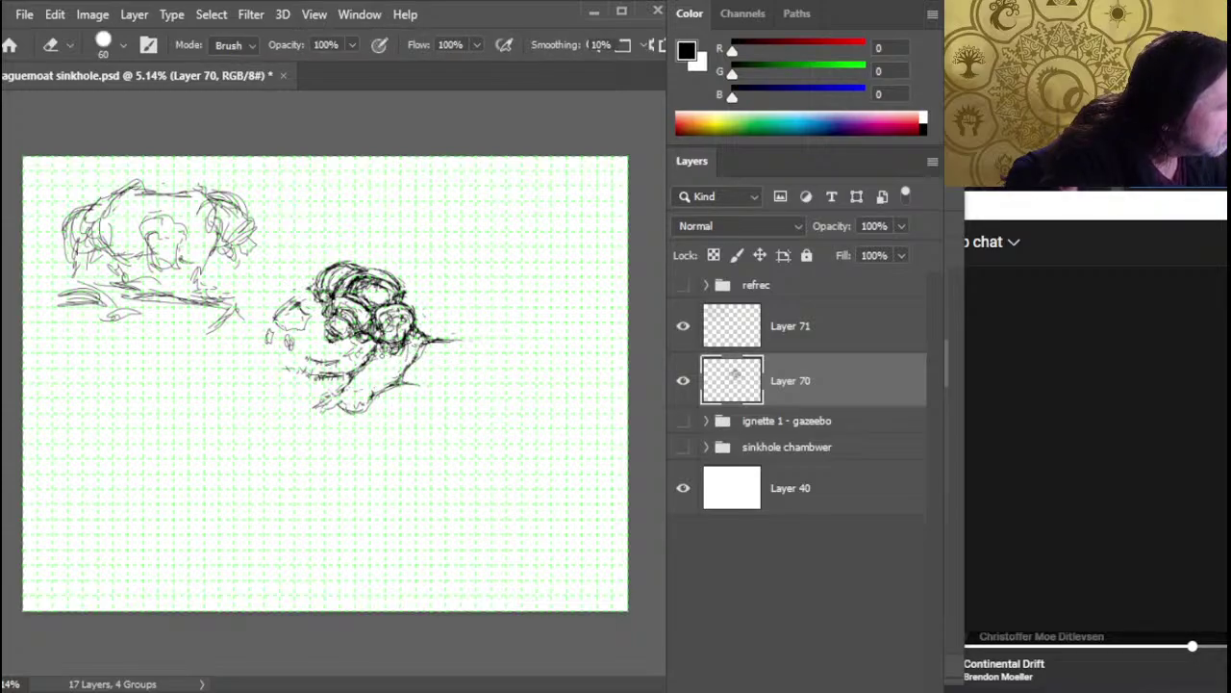
pyautogui.moveTo(404, 348)
pyautogui.mouseDown()
pyautogui.moveTo(387, 356)
pyautogui.moveTo(398, 353)
pyautogui.moveTo(389, 329)
pyautogui.mouseUp()
pyautogui.press('b')
pyautogui.press('e')
pyautogui.press('b')
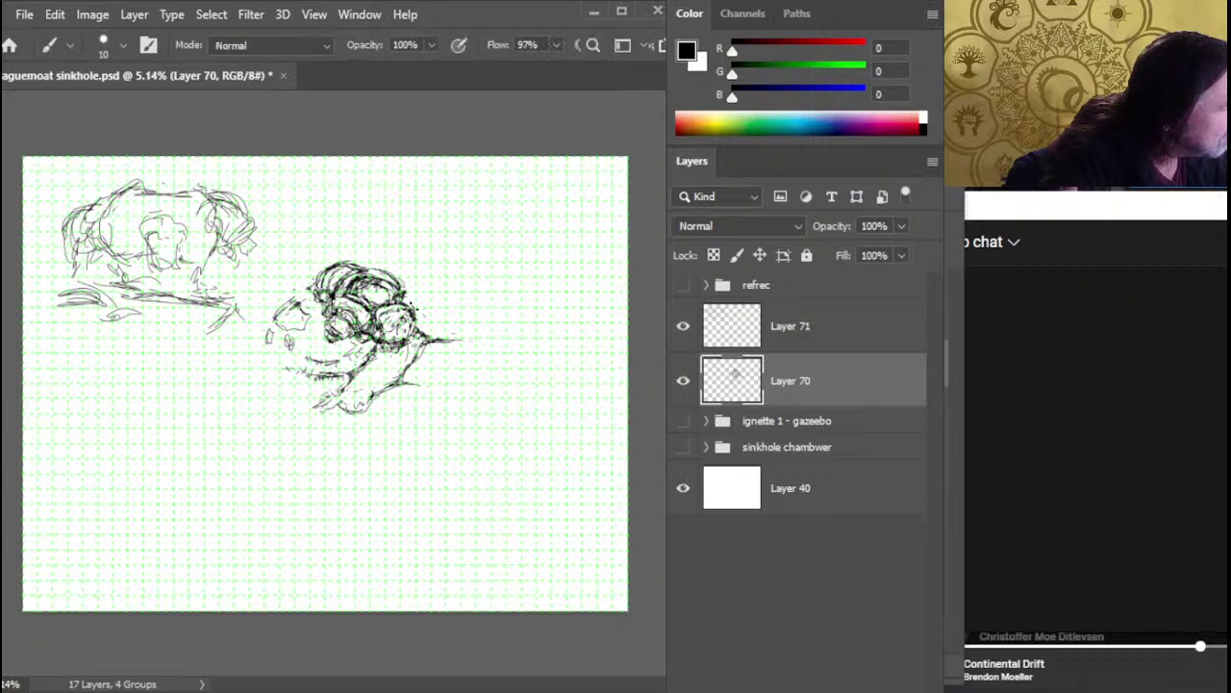
# Rework the inner lines and right contour of the cluster's lower right lobe with brush and eraser
pyautogui.press('e')
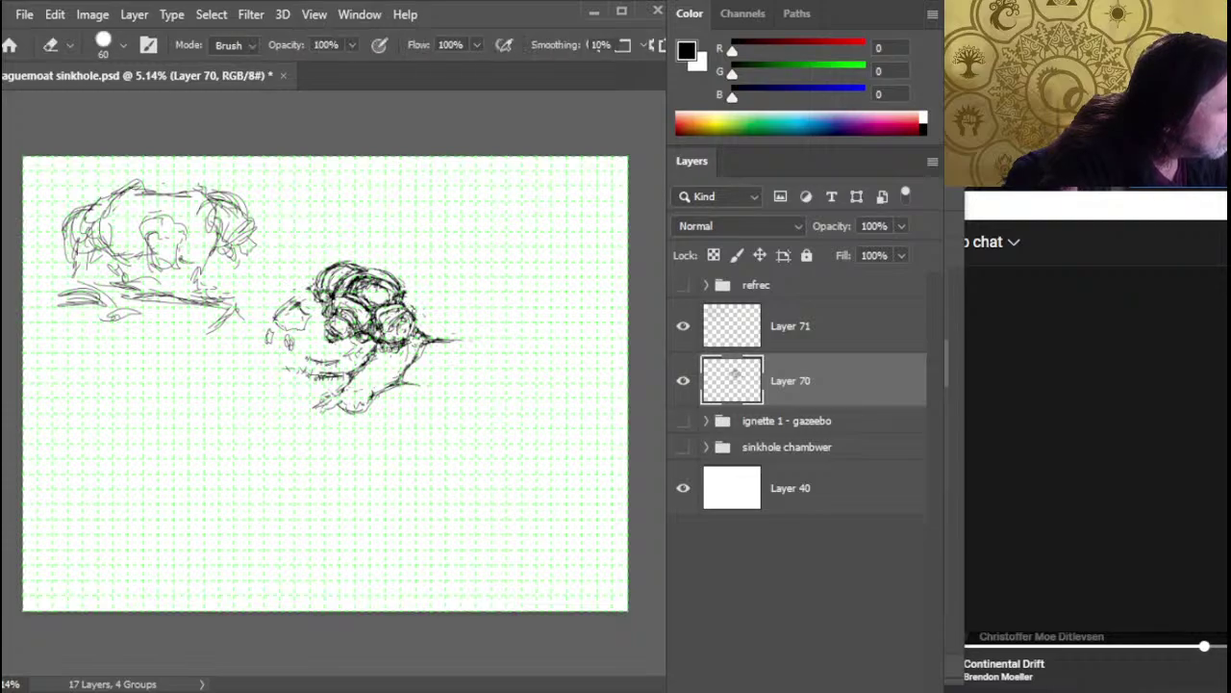
pyautogui.press('b')
pyautogui.press('e')
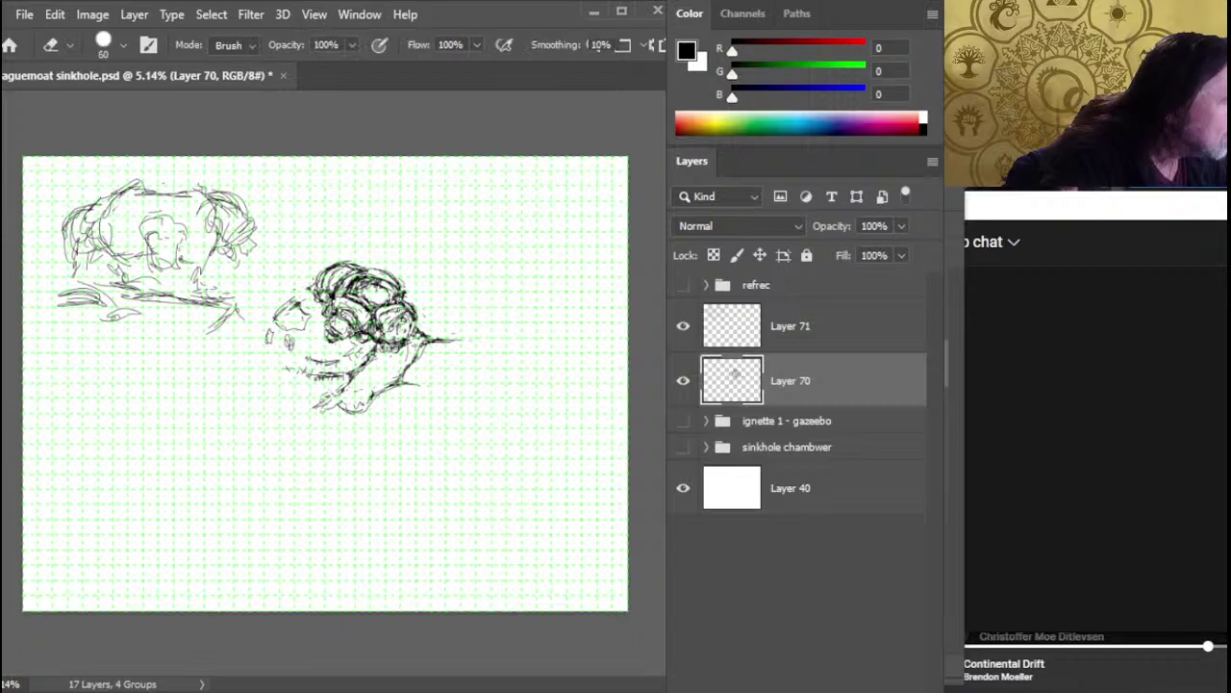
pyautogui.press('b')
pyautogui.moveTo(393, 297)
pyautogui.mouseDown()
pyautogui.moveTo(415, 307)
pyautogui.moveTo(404, 326)
pyautogui.mouseUp()
pyautogui.press('e')
pyautogui.press('b')
pyautogui.press('e')
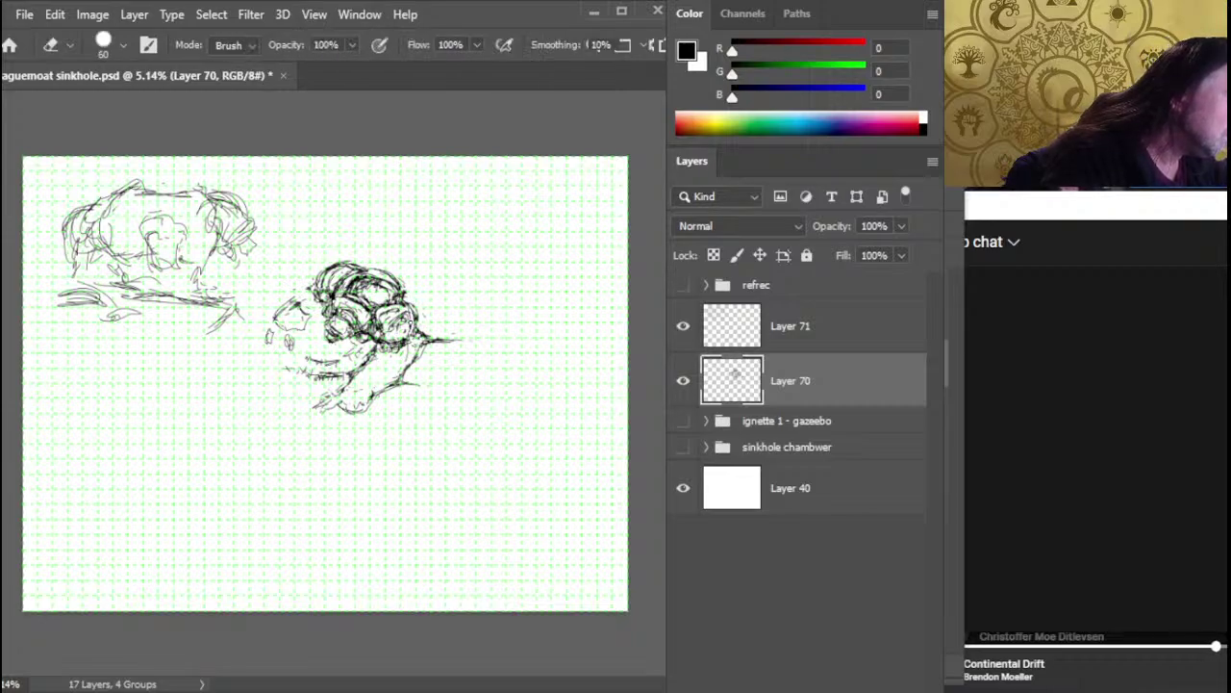
pyautogui.press('b')
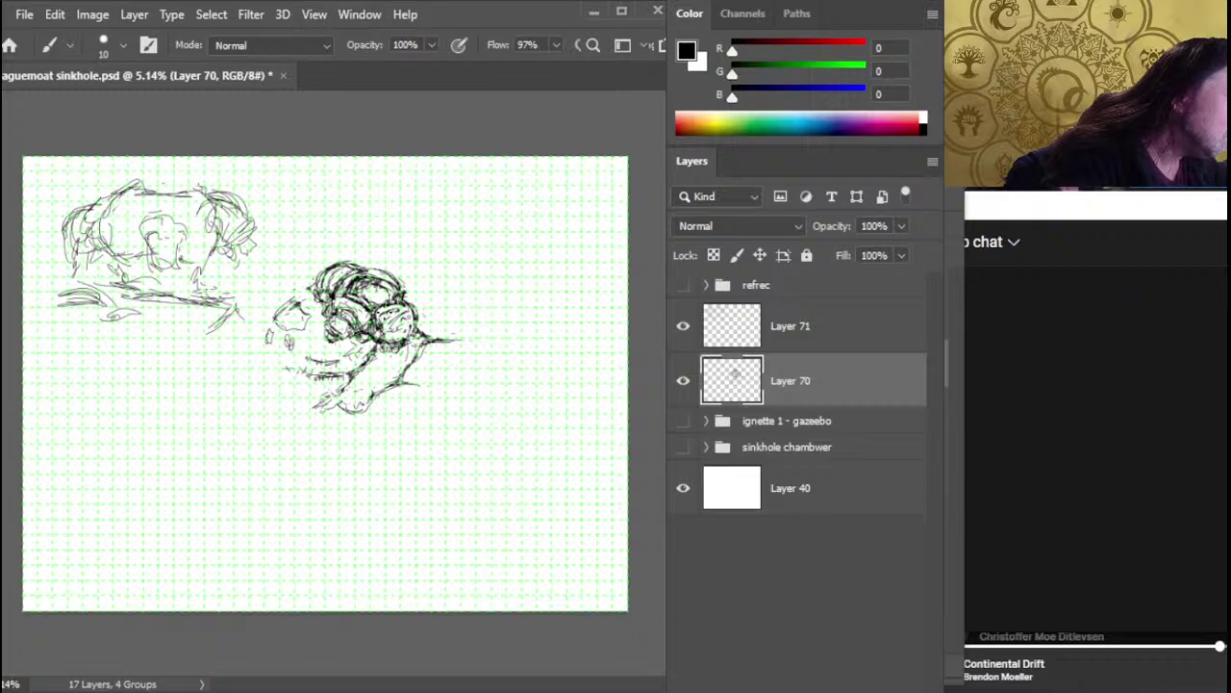
pyautogui.press('e')
pyautogui.press('b')
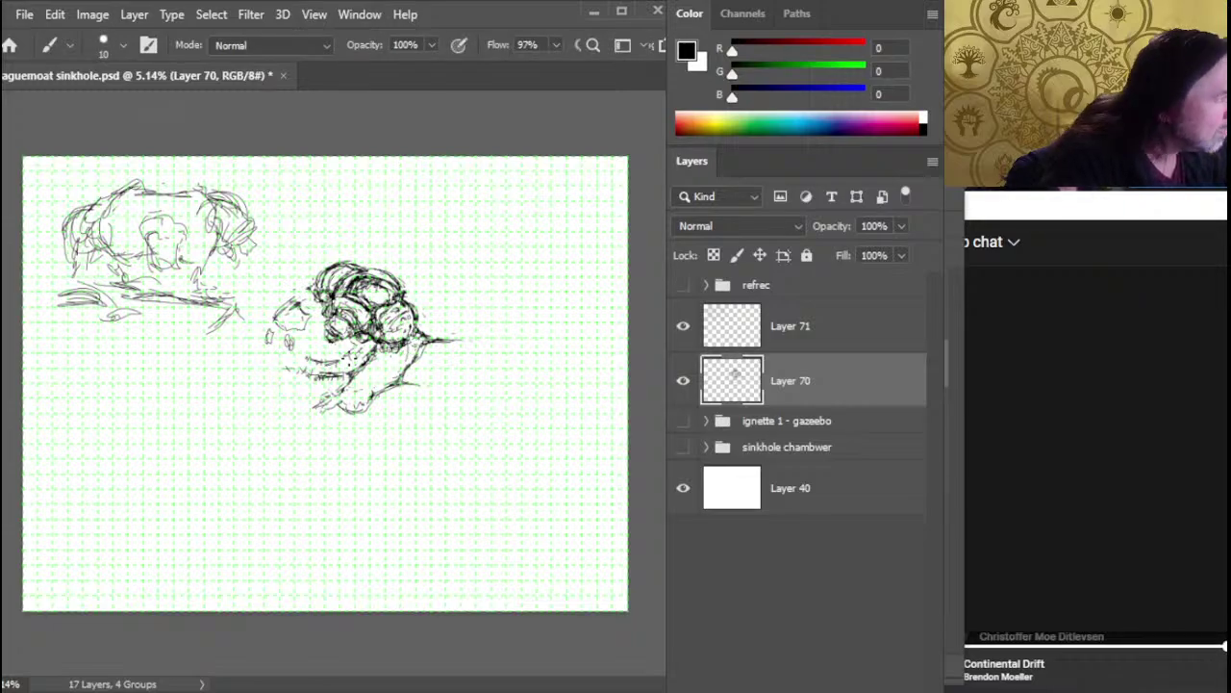
# Touch up the cluster's underside between the two lower lobes above the stem, alternating brush and eraser
pyautogui.press('e')
pyautogui.press('b')
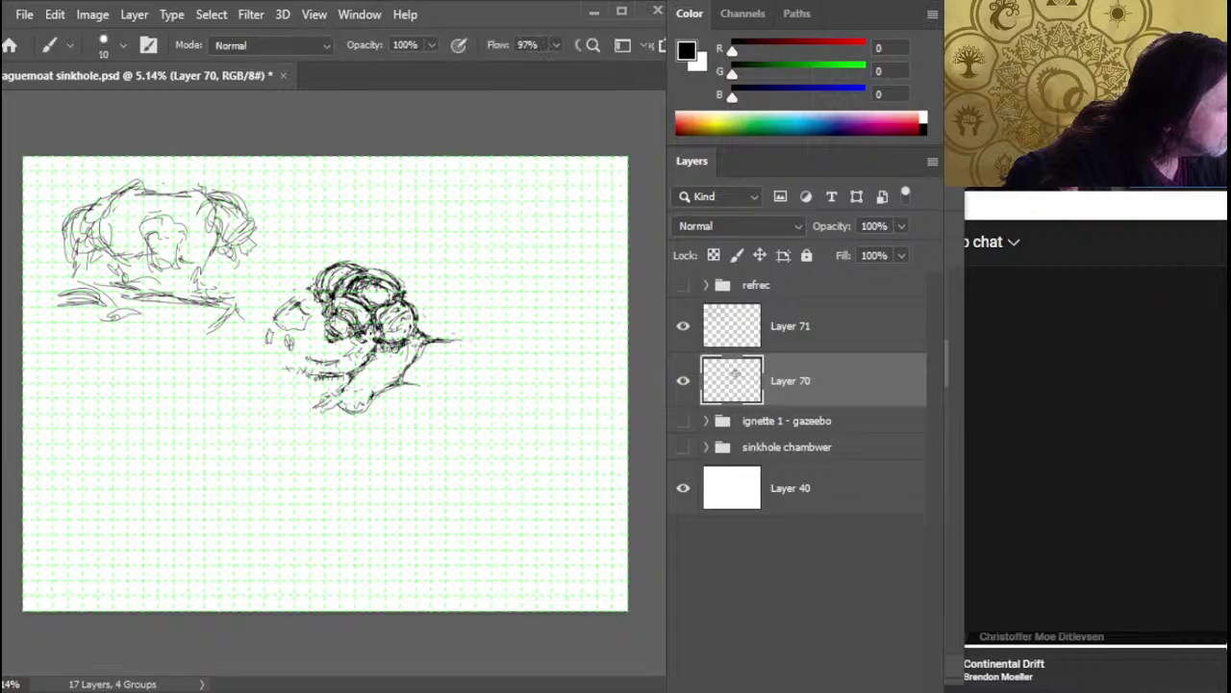
pyautogui.press('e')
pyautogui.press('b')
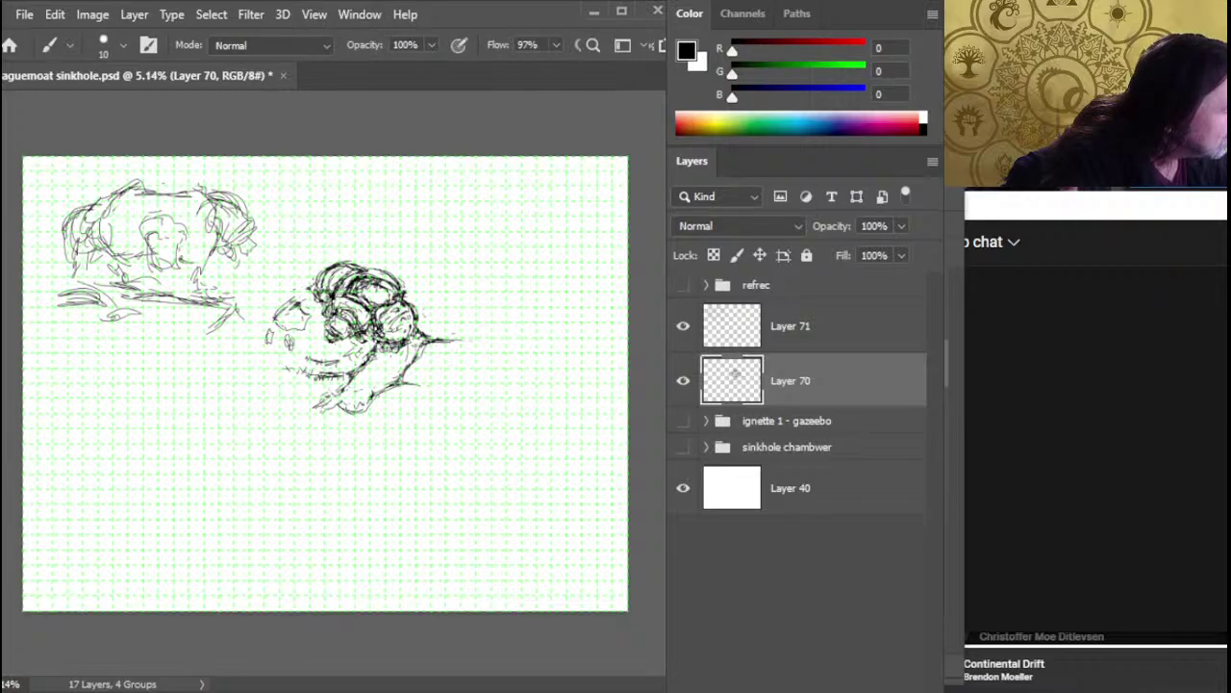
pyautogui.press('e')
pyautogui.press('b')
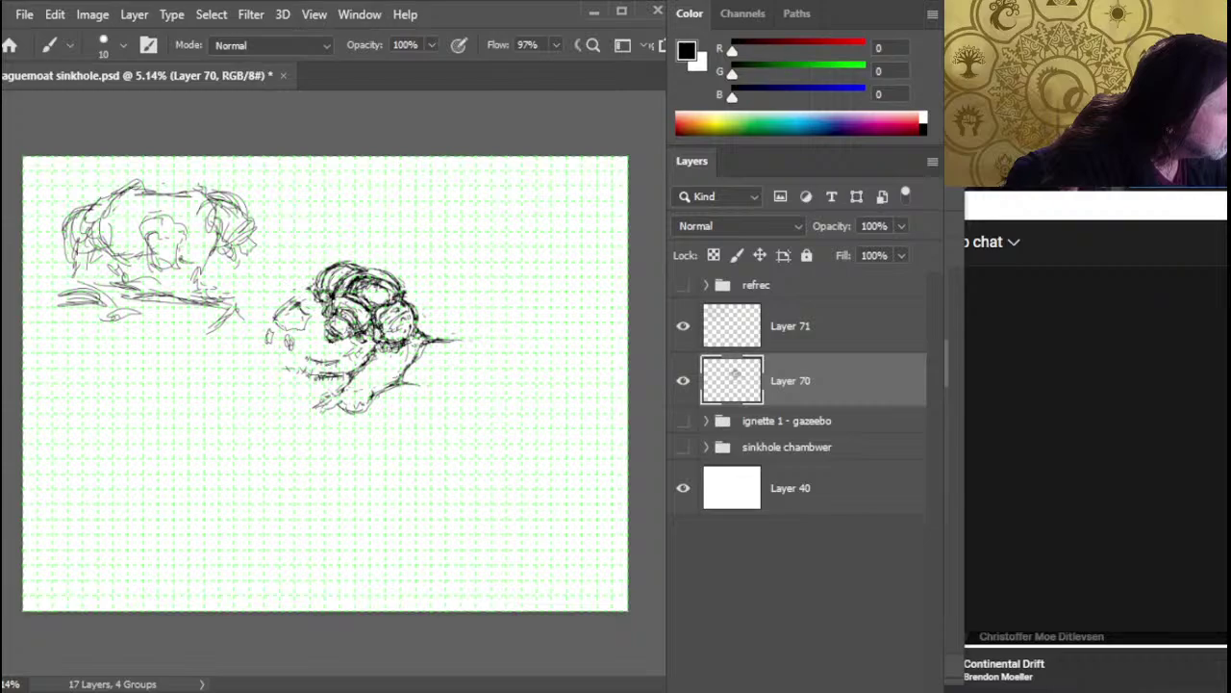
pyautogui.press('e')
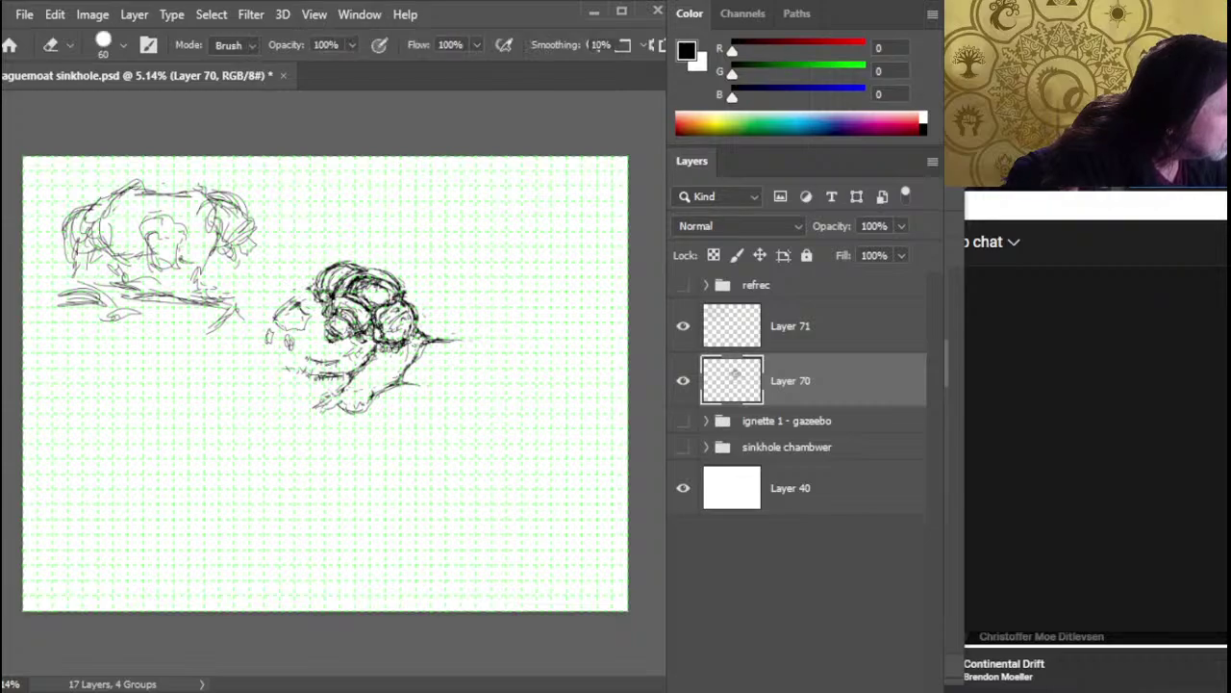
pyautogui.press('b')
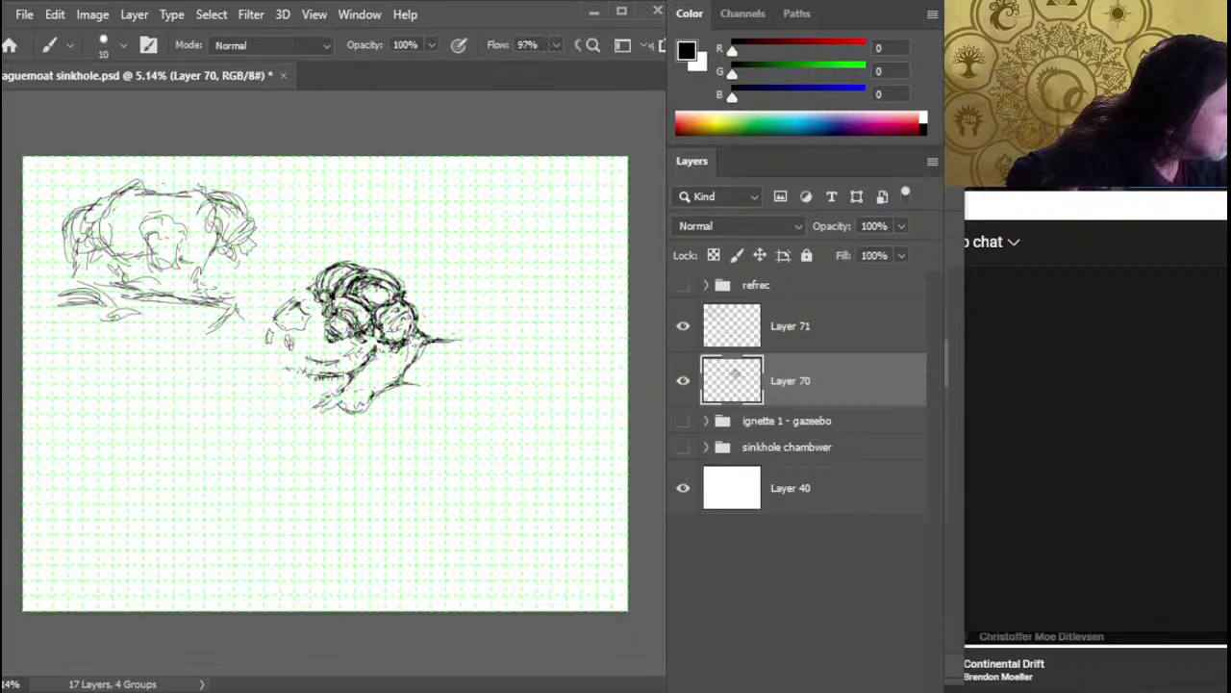
# Darken the line along the stem's upper right ledge and clean up the notch on the cluster's right edge
pyautogui.moveTo(367, 331)
pyautogui.mouseDown()
pyautogui.moveTo(381, 342)
pyautogui.moveTo(451, 339)
pyautogui.mouseUp()
pyautogui.press('e')
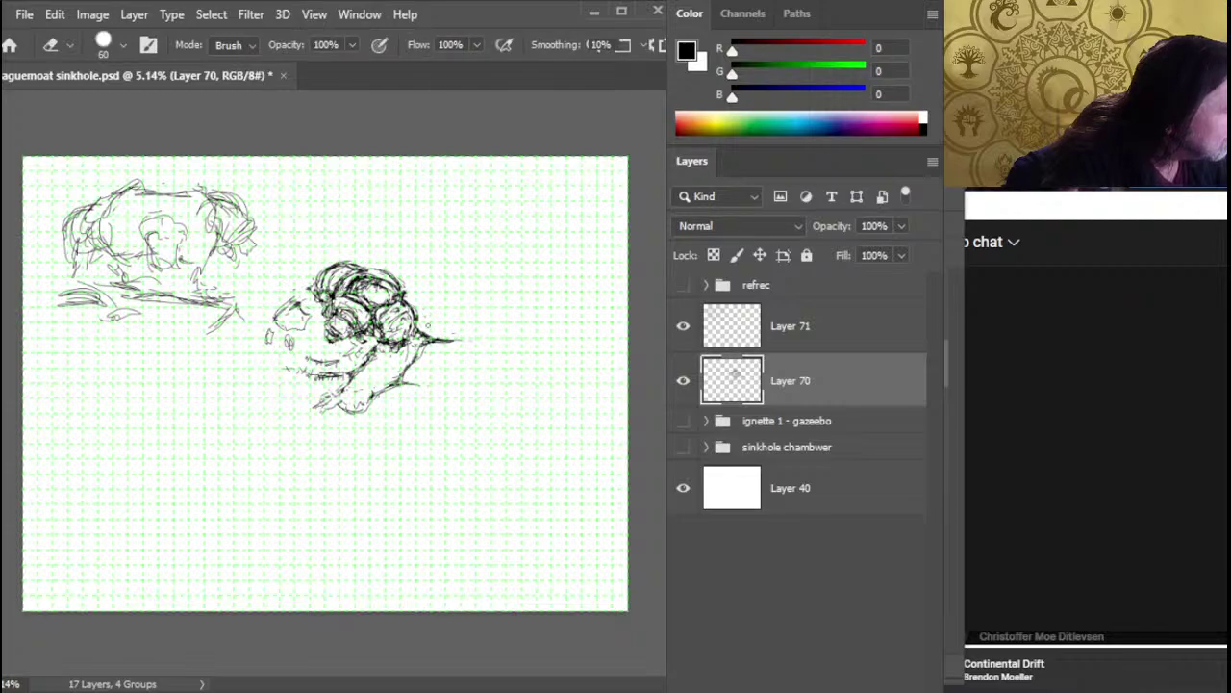
pyautogui.press('b')
pyautogui.press('e')
pyautogui.moveTo(410, 300)
pyautogui.mouseDown()
pyautogui.moveTo(398, 292)
pyautogui.moveTo(410, 300)
pyautogui.mouseUp()
pyautogui.press('e')
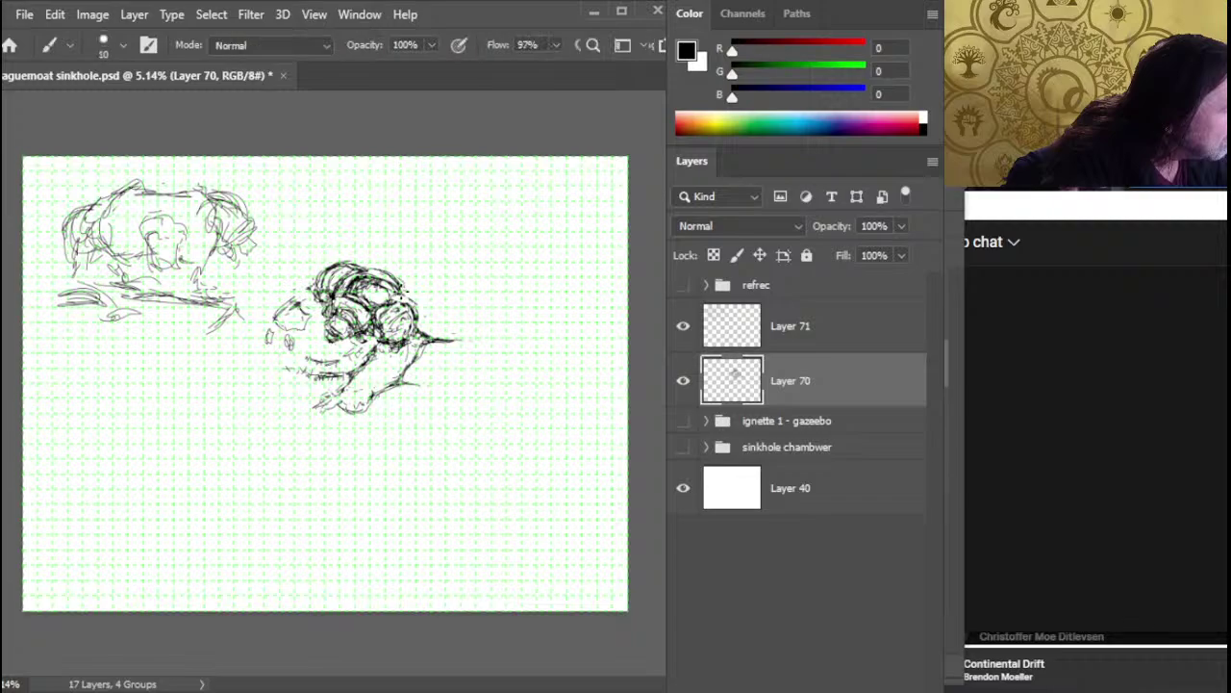
pyautogui.press('e')
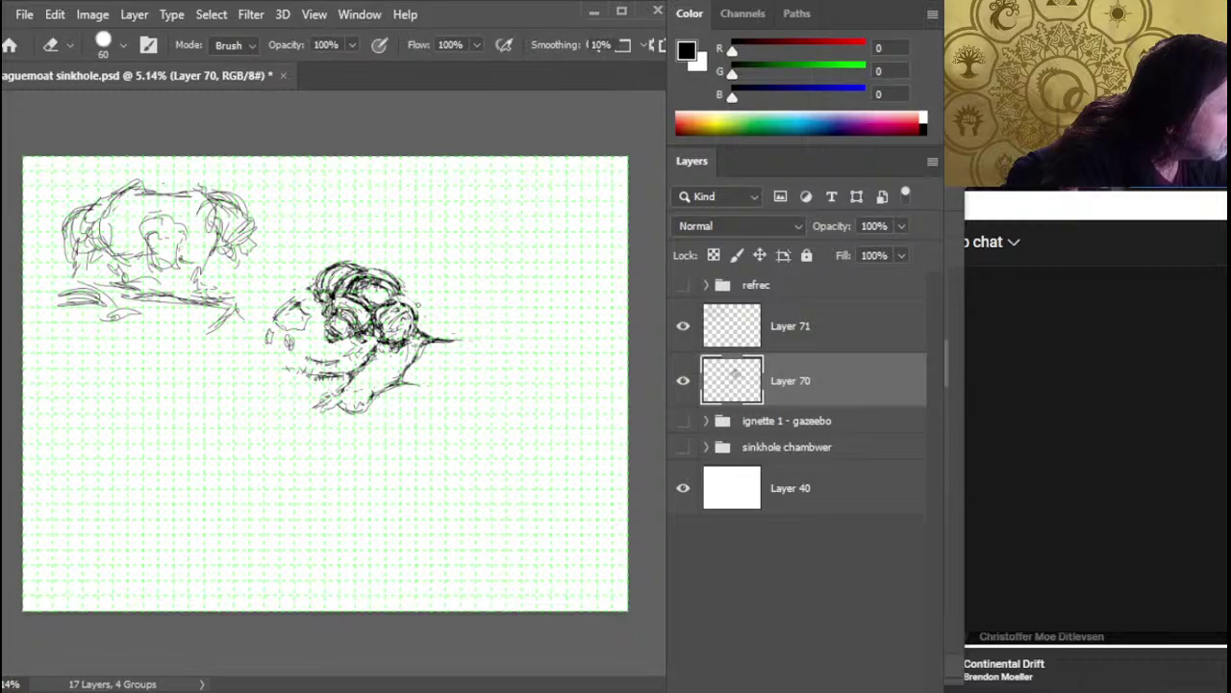
pyautogui.press('b')
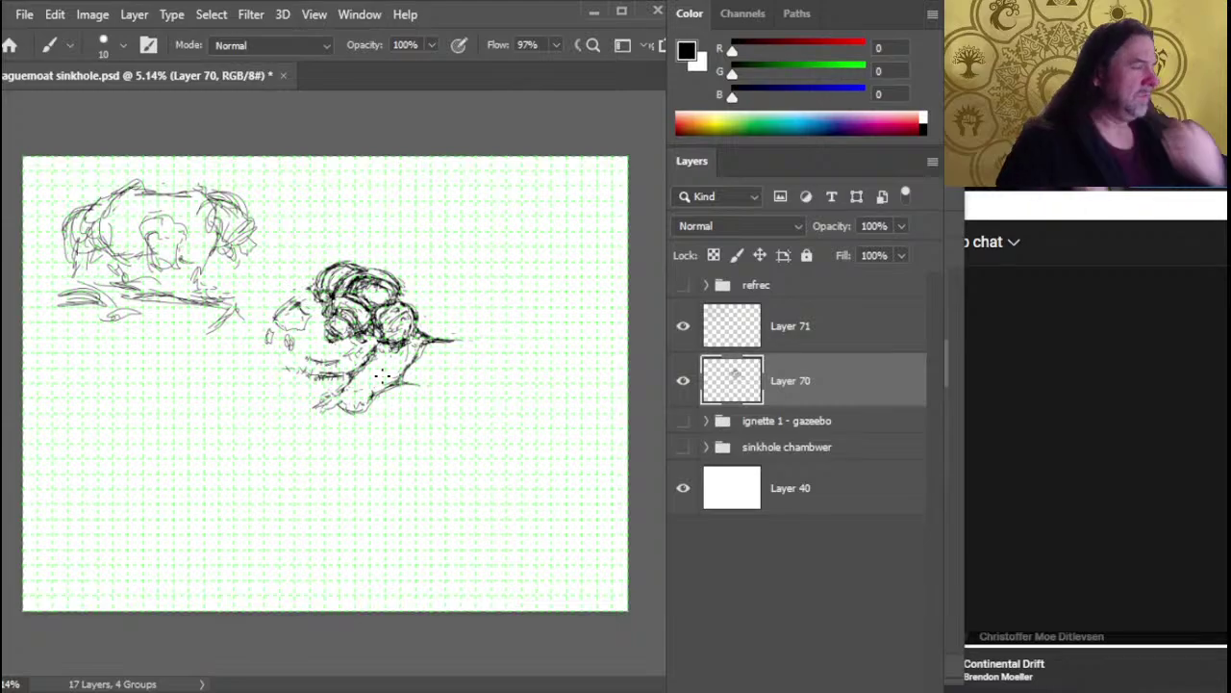
# Thin the tip of the stem's upper right ledge into a finer point with eraser and brush
pyautogui.press('e')
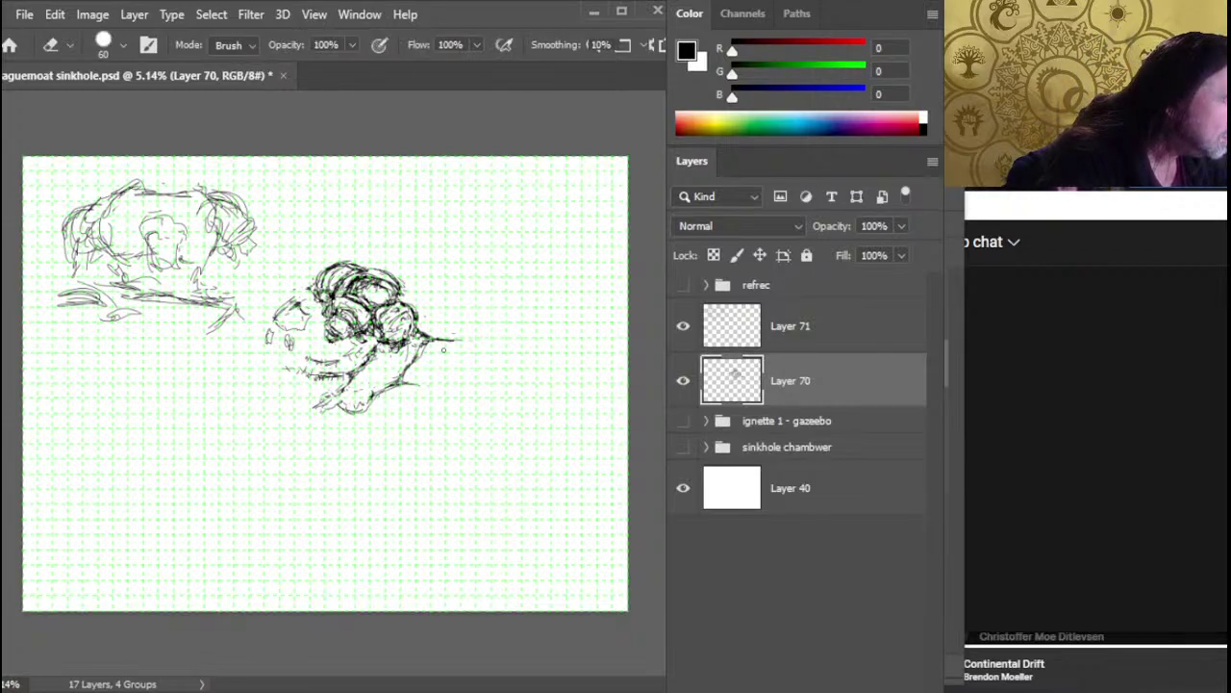
pyautogui.press('b')
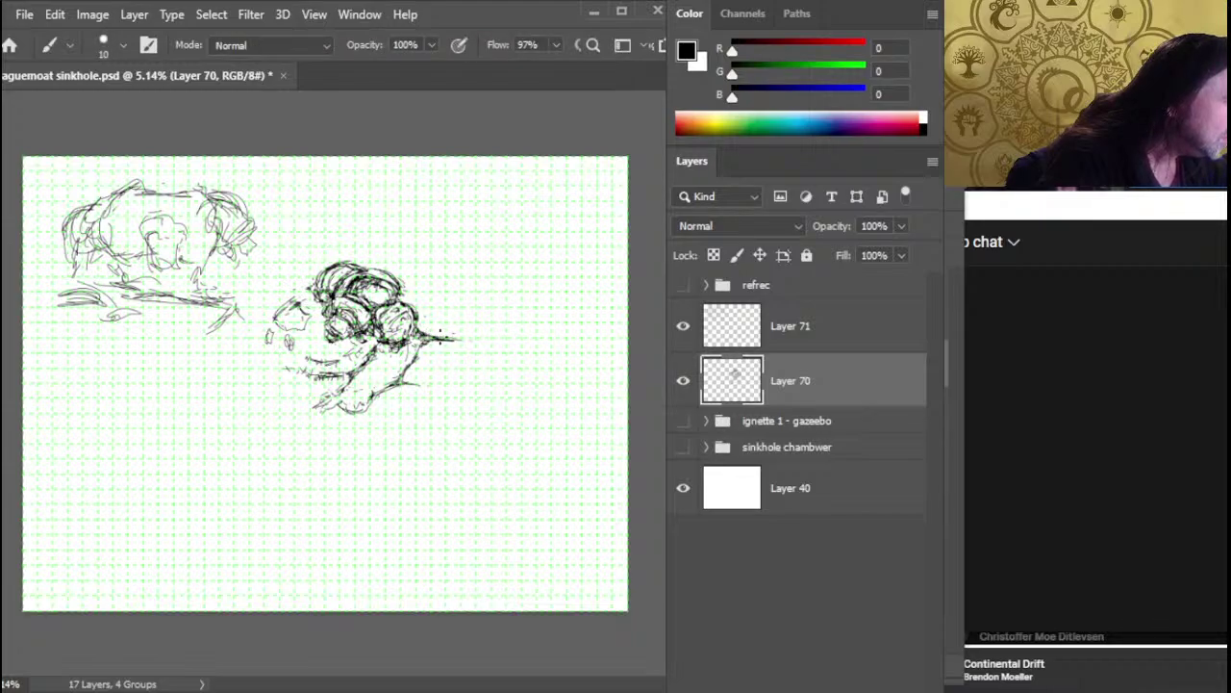
pyautogui.press('e')
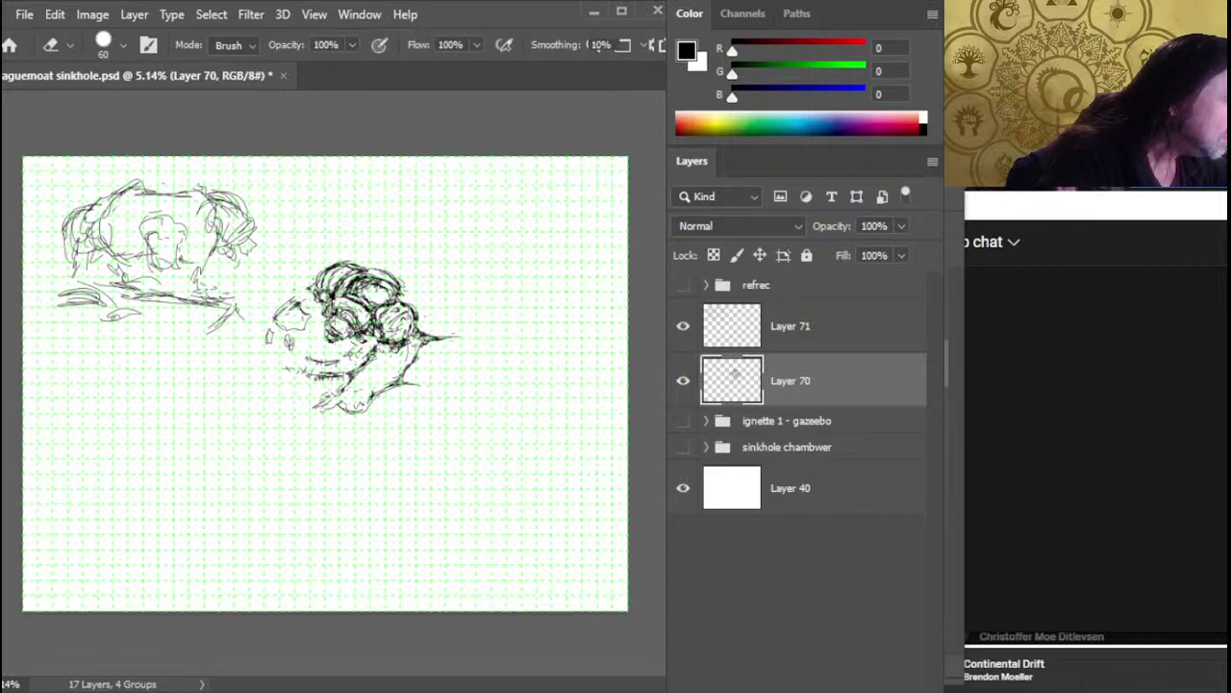
pyautogui.press('b')
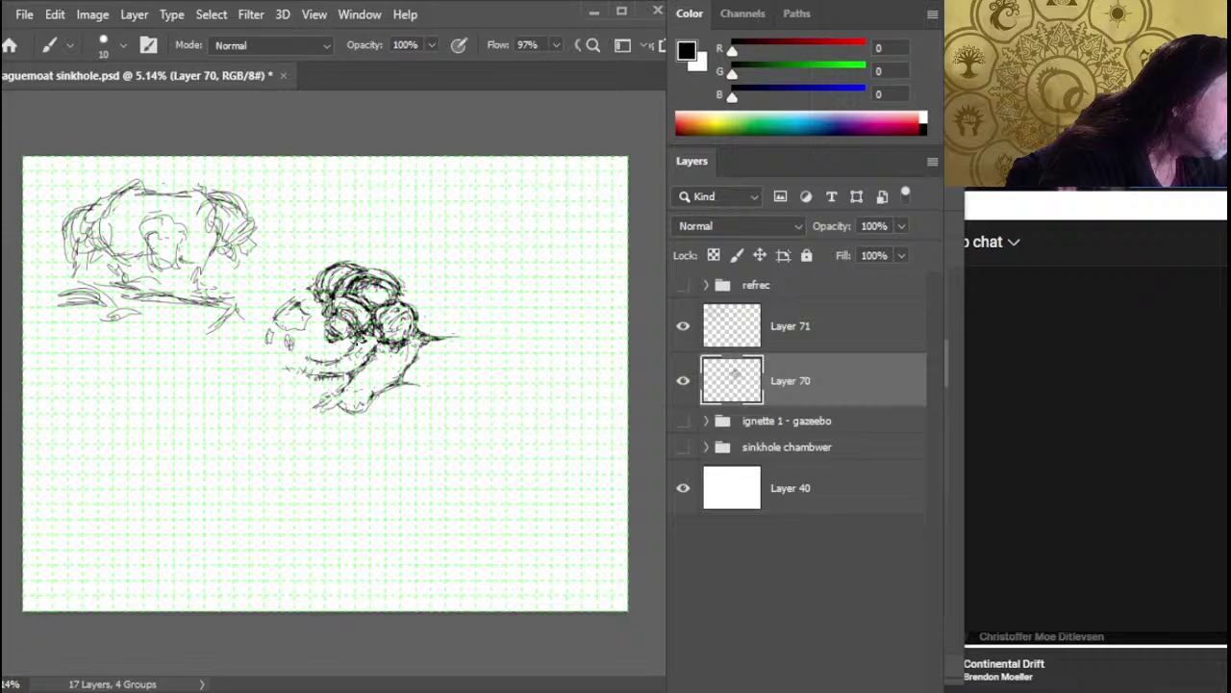
# Extend the curved strokes beneath the cluster's left side and build up the detached left fragment toward the cluster
pyautogui.moveTo(359, 348); pyautogui.dragTo(352, 340)
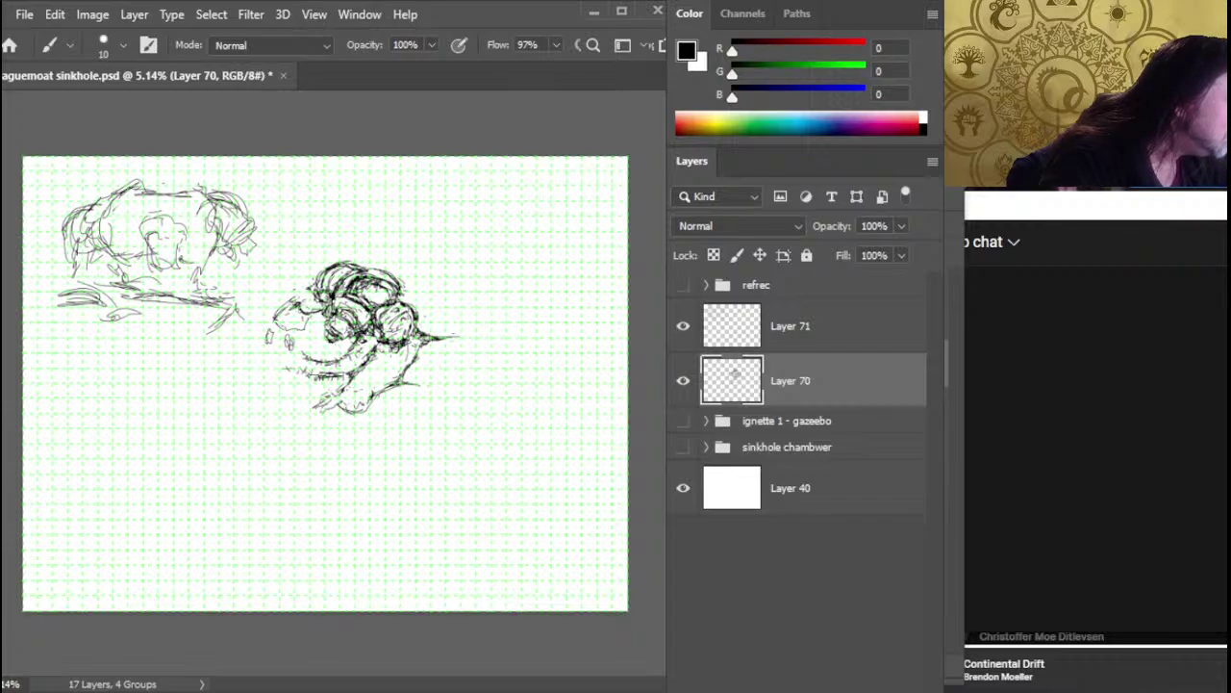
pyautogui.moveTo(299, 309)
pyautogui.mouseDown()
pyautogui.moveTo(312, 314)
pyautogui.moveTo(291, 299)
pyautogui.moveTo(301, 279)
pyautogui.mouseUp()
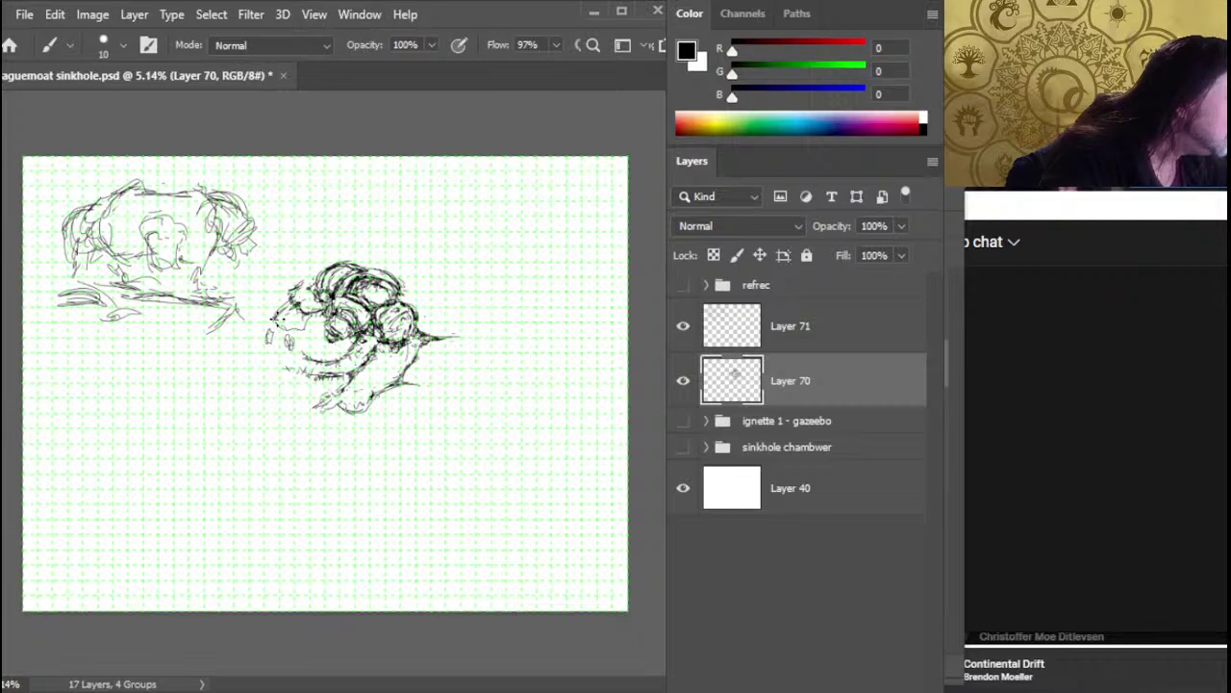
pyautogui.moveTo(275, 318); pyautogui.dragTo(320, 350)
pyautogui.press('e')
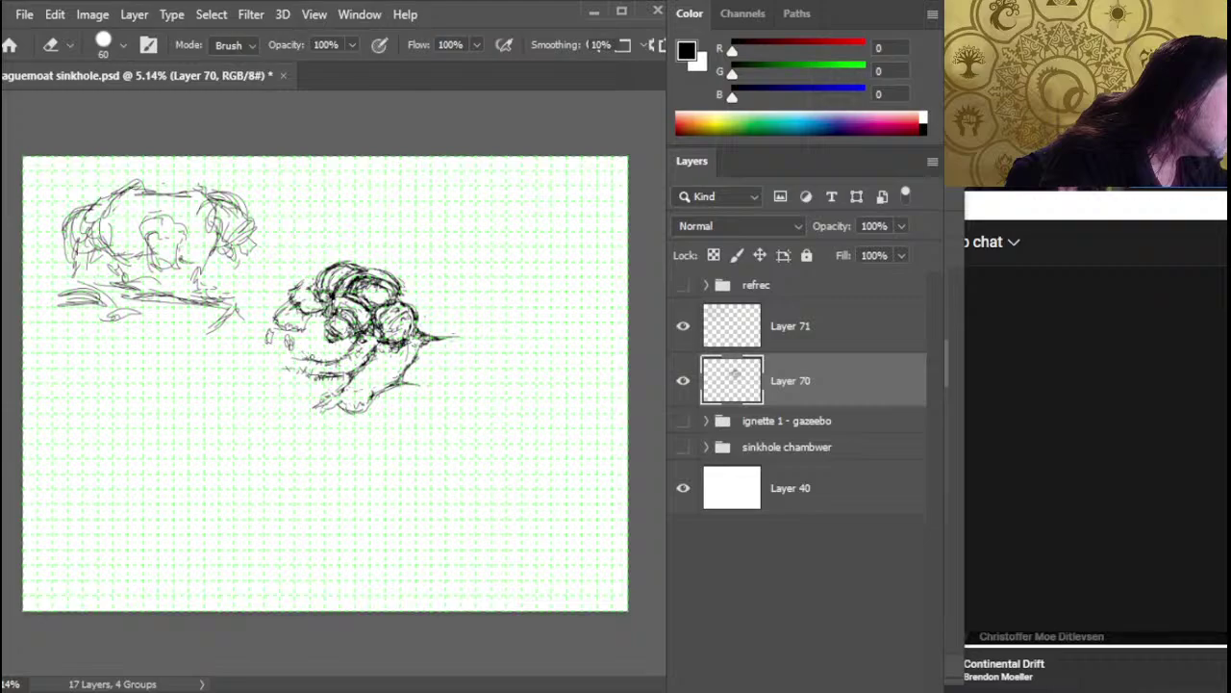
pyautogui.press('b')
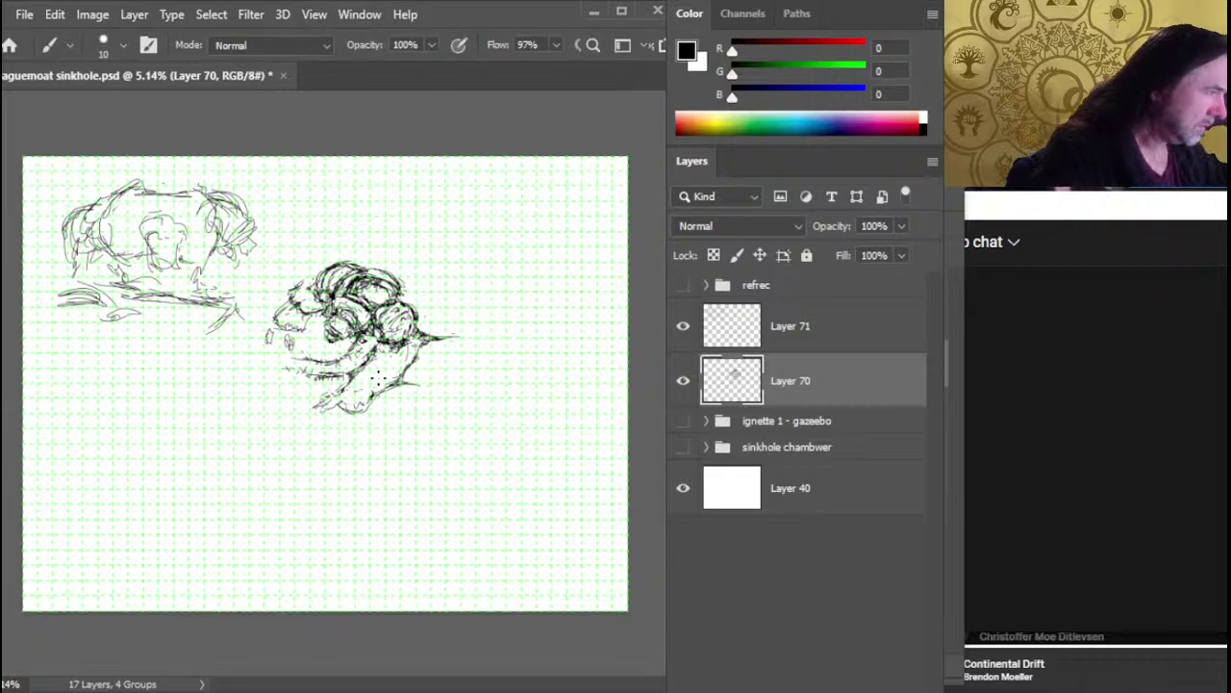
# Add surface marks to the stem and its lower left root, and erase parts of the curved strokes beneath the cluster's left side
pyautogui.moveTo(342, 402)
pyautogui.mouseDown()
pyautogui.moveTo(367, 400)
pyautogui.moveTo(383, 363)
pyautogui.mouseUp()
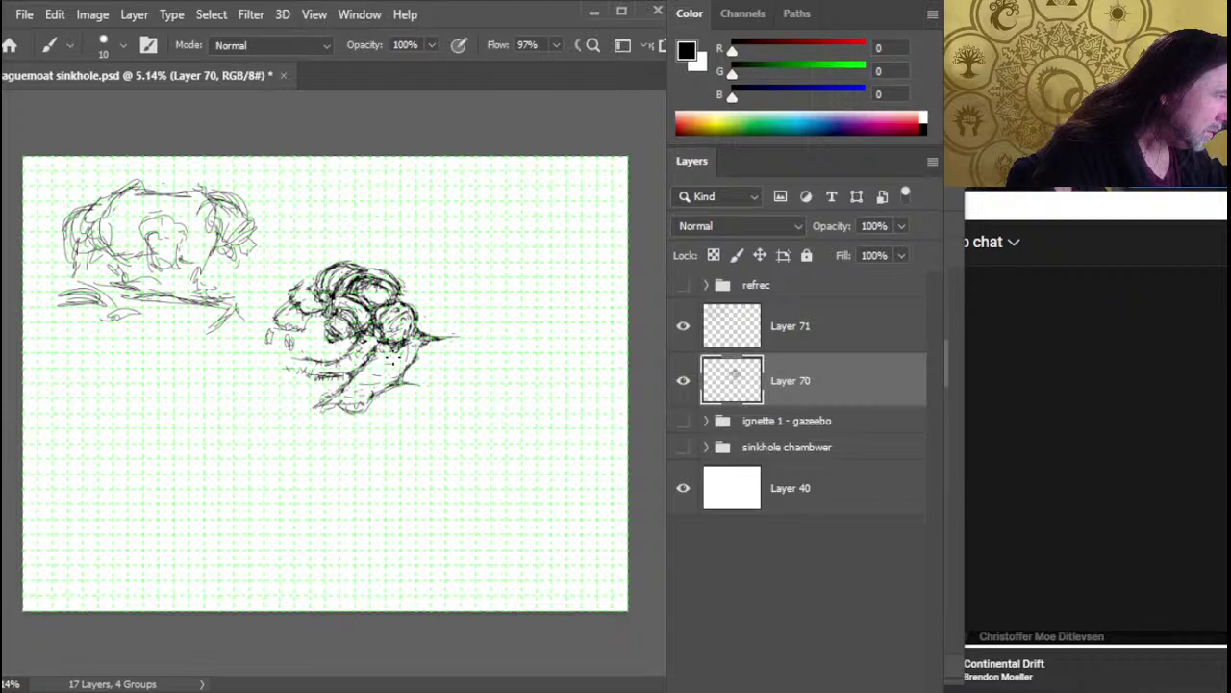
pyautogui.moveTo(316, 403); pyautogui.dragTo(292, 414)
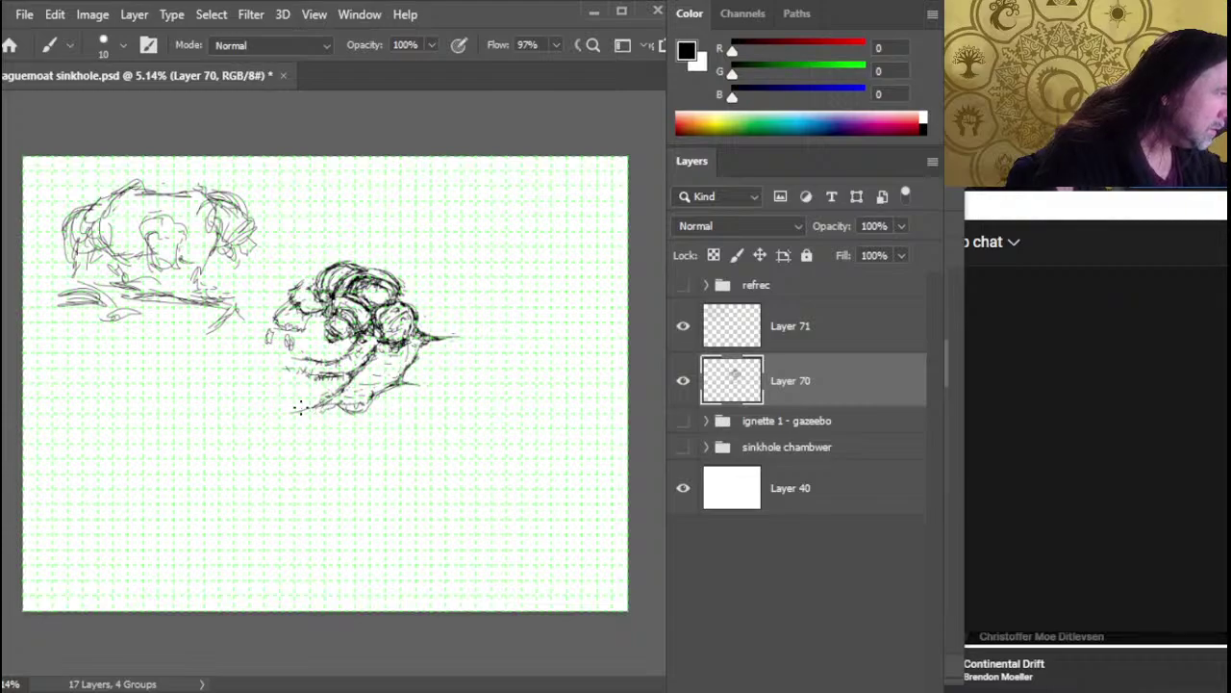
pyautogui.press('e')
pyautogui.moveTo(339, 370)
pyautogui.mouseDown()
pyautogui.moveTo(321, 375)
pyautogui.moveTo(342, 373)
pyautogui.mouseUp()
pyautogui.press('b')
pyautogui.press('e')
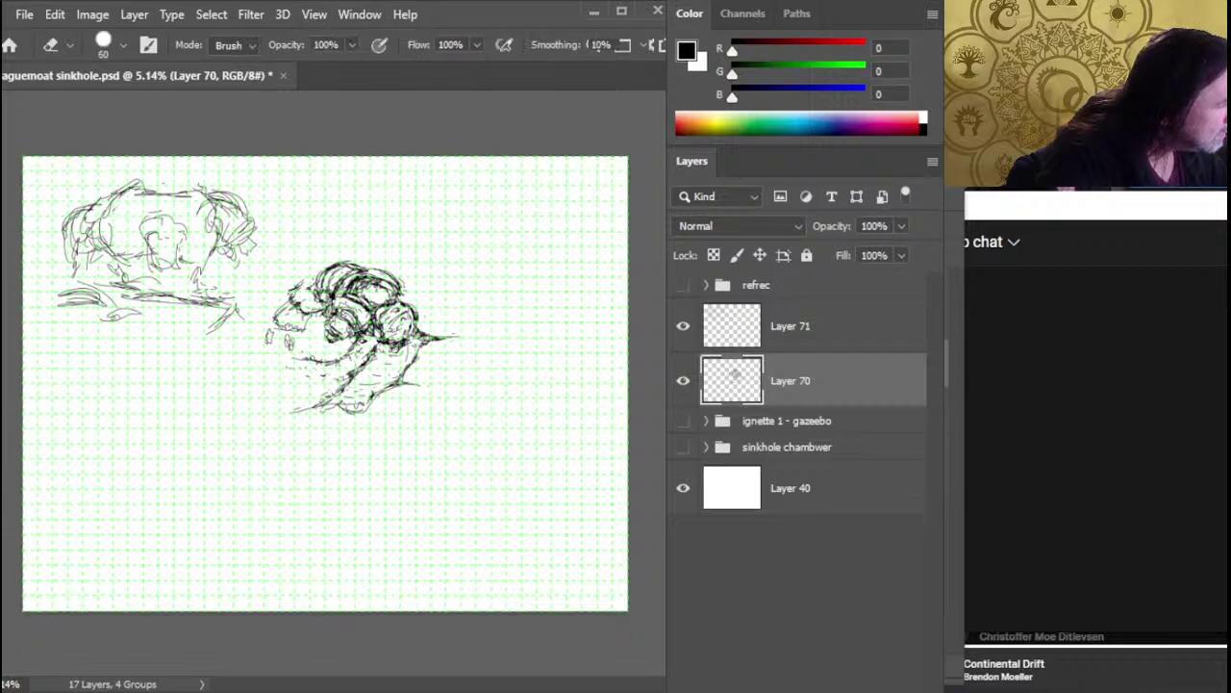
pyautogui.moveTo(350, 357); pyautogui.dragTo(325, 361)
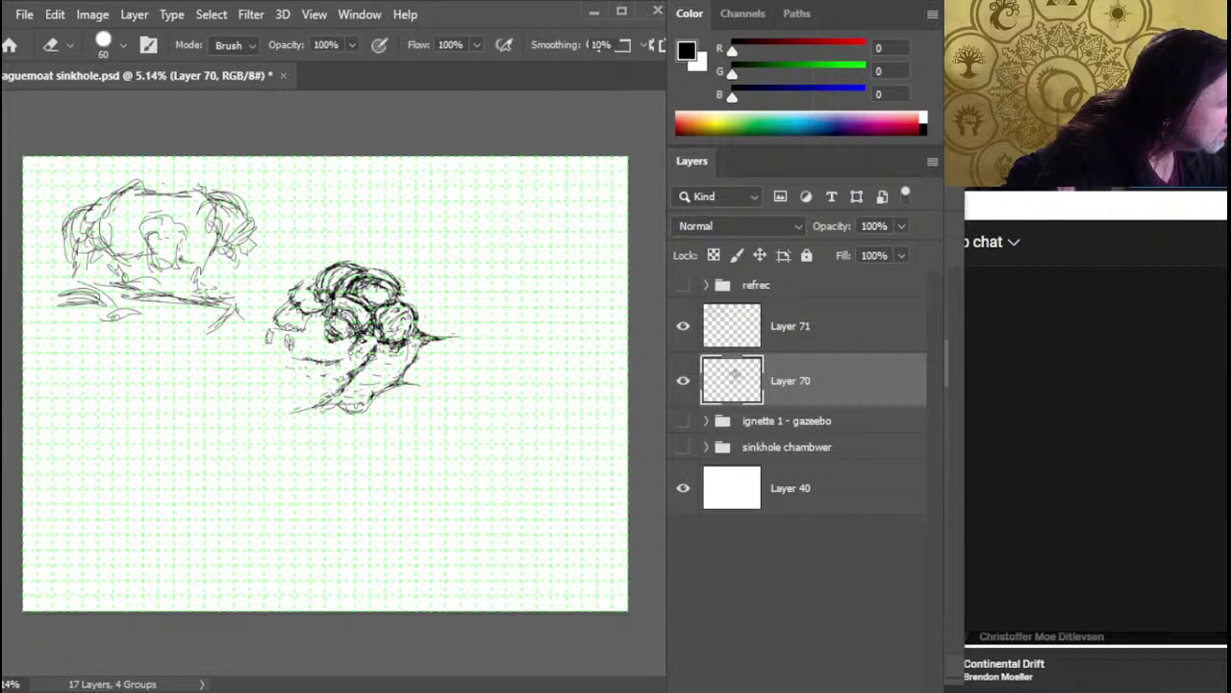
# Sketch a short arc off the cluster's upper right edge, paring it back and restating it with eraser and brush
pyautogui.press('b')
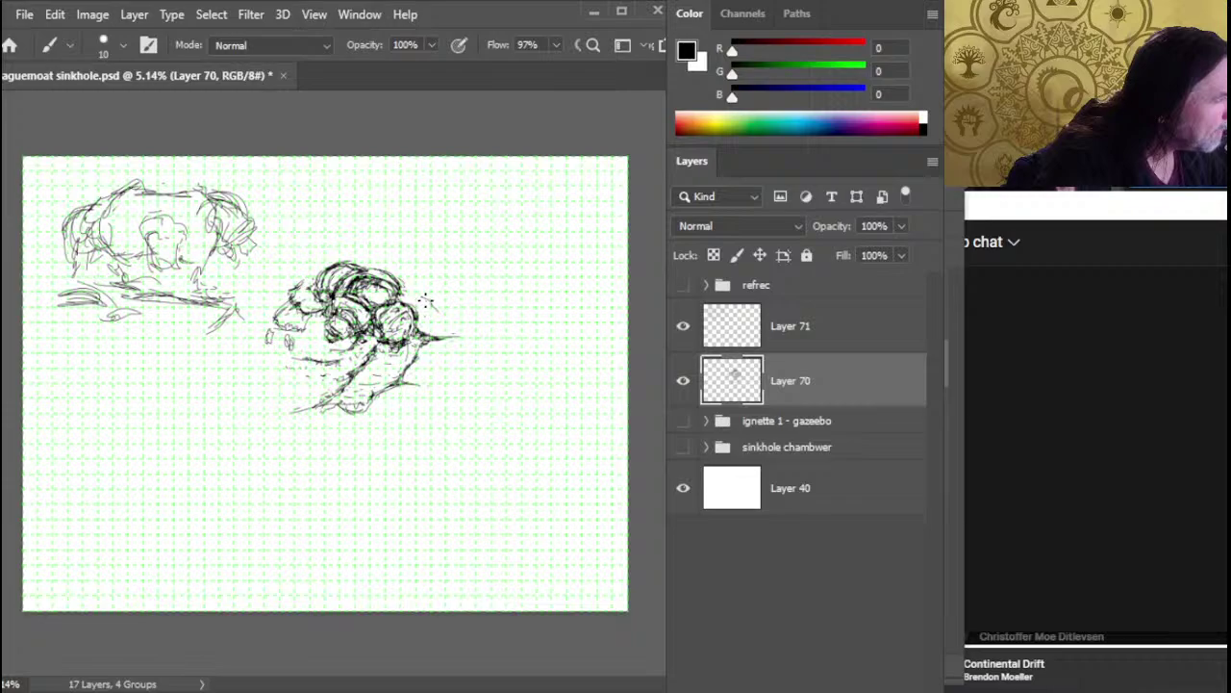
pyautogui.moveTo(418, 292); pyautogui.dragTo(458, 334)
pyautogui.press('e')
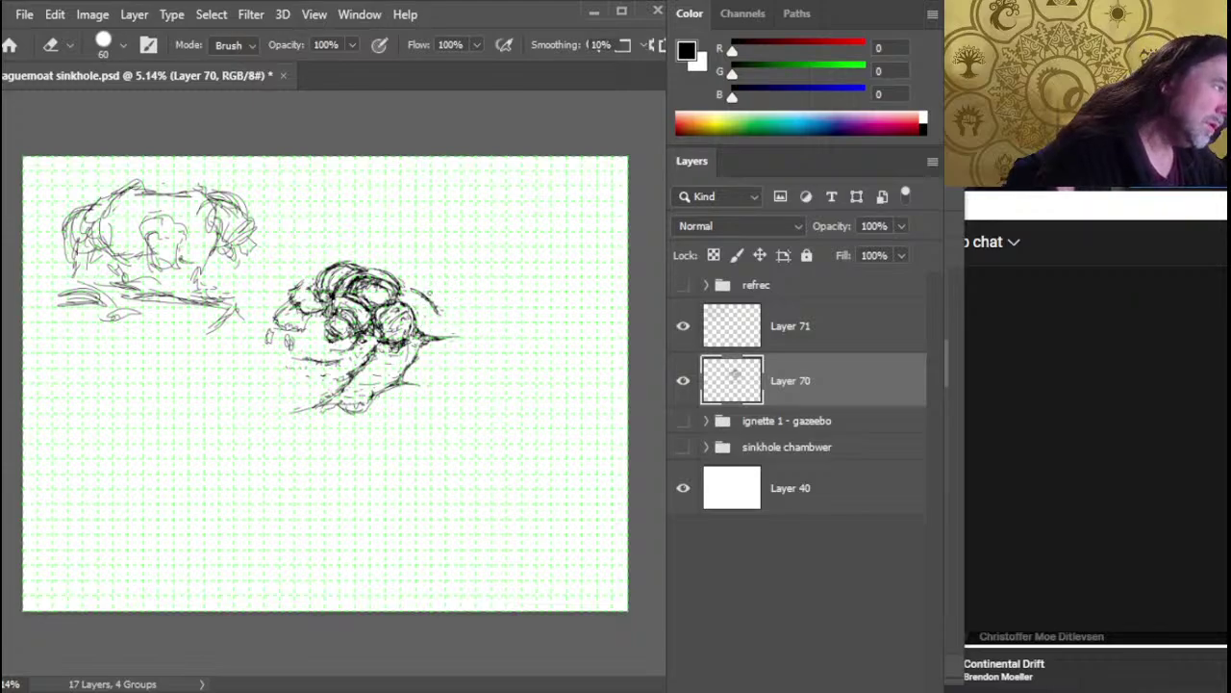
pyautogui.press('b')
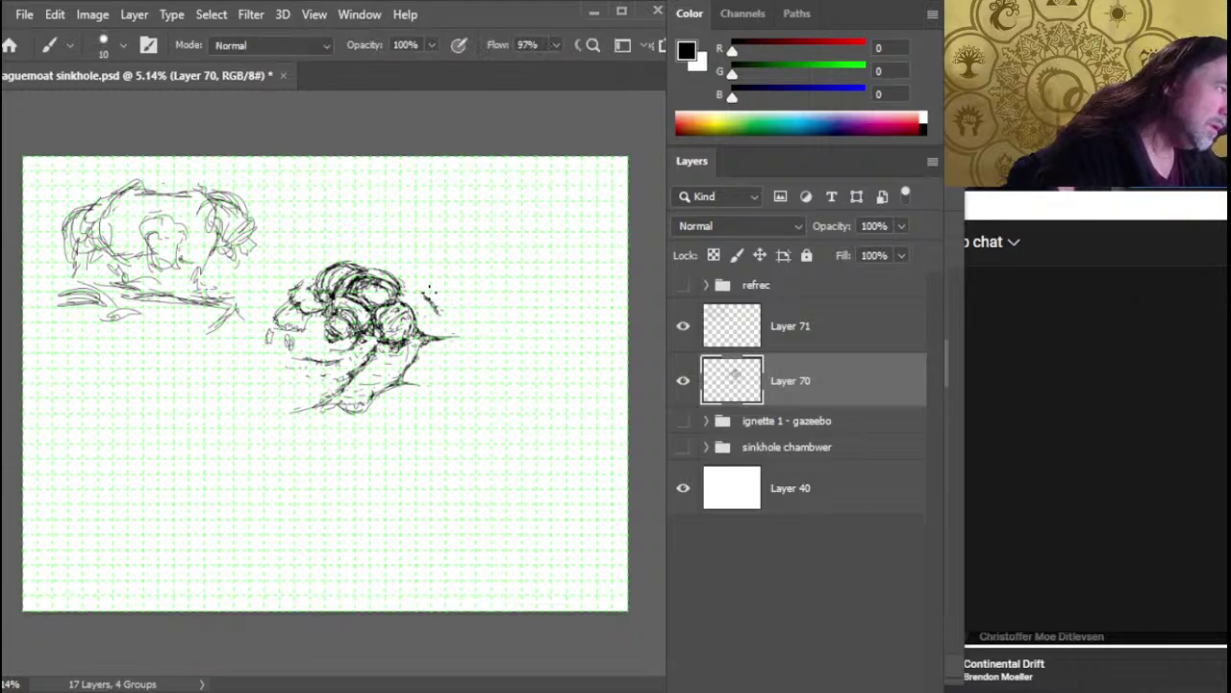
pyautogui.press('e')
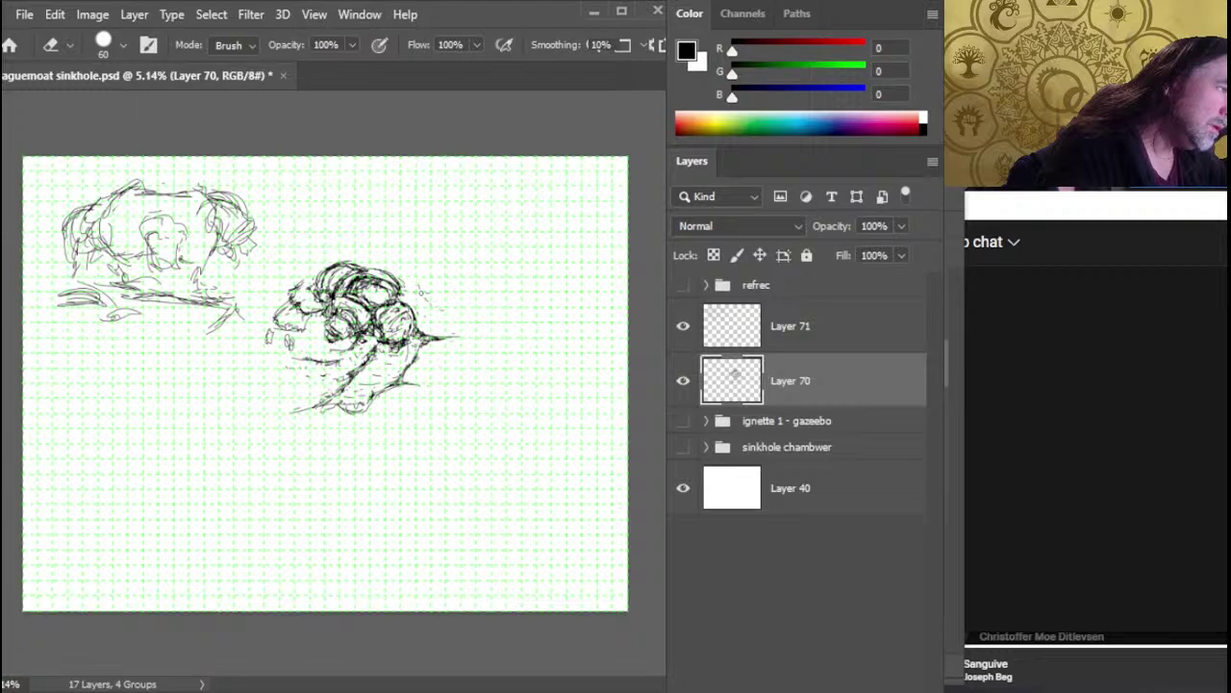
pyautogui.press('b')
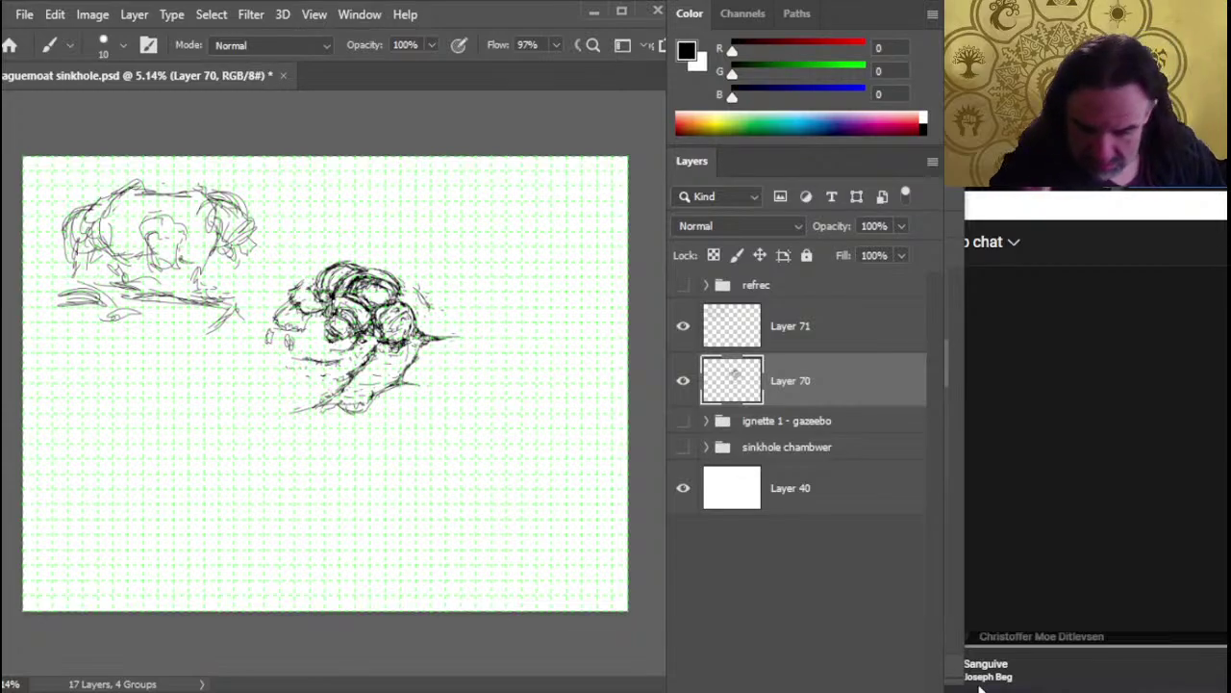
# Add a new layer above Layer 70 and sketch wispy, branching strokes trailing from the cluster's right edge
pyautogui.hotkey('ctrl', 'shift', 'alt', 'n')
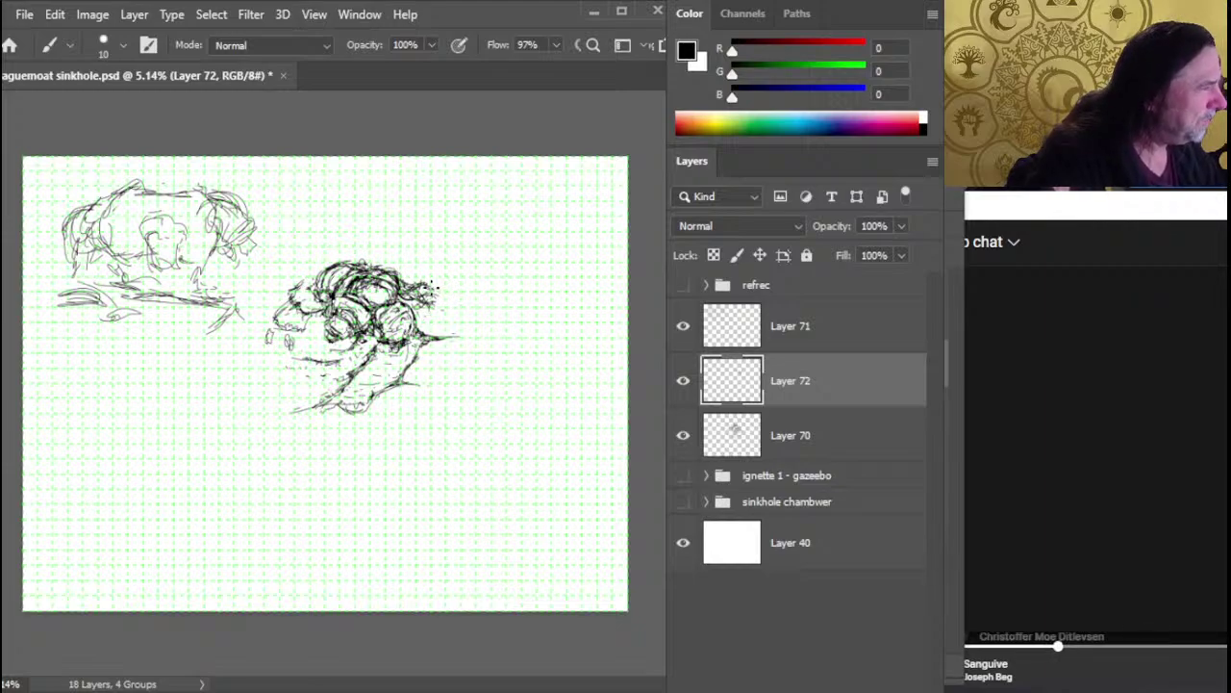
pyautogui.moveTo(434, 287); pyautogui.dragTo(444, 286)
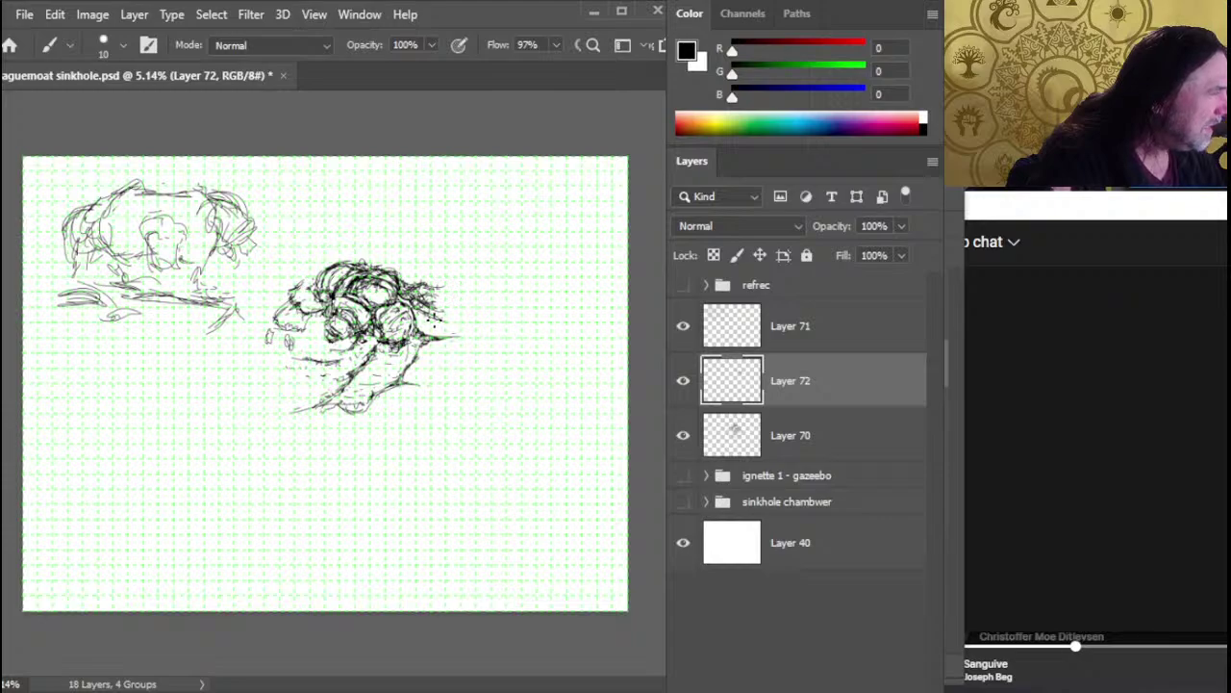
pyautogui.moveTo(435, 315)
pyautogui.mouseDown()
pyautogui.moveTo(446, 319)
pyautogui.moveTo(430, 328)
pyautogui.mouseUp()
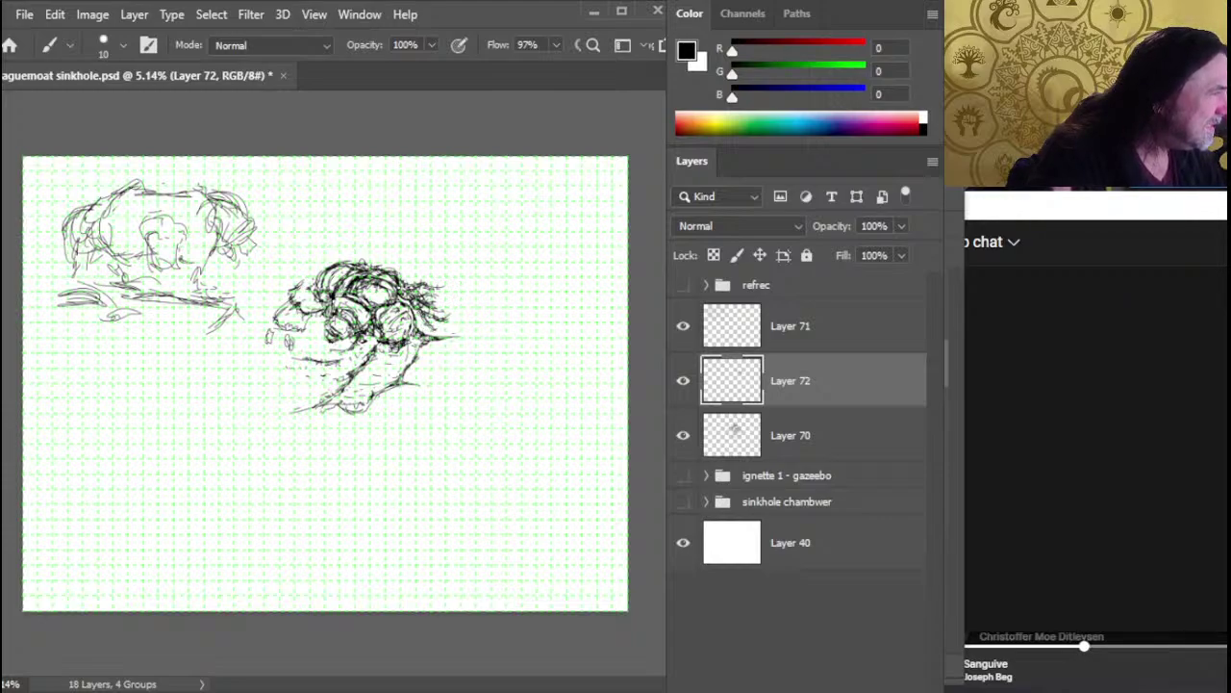
pyautogui.moveTo(394, 283); pyautogui.dragTo(390, 285)
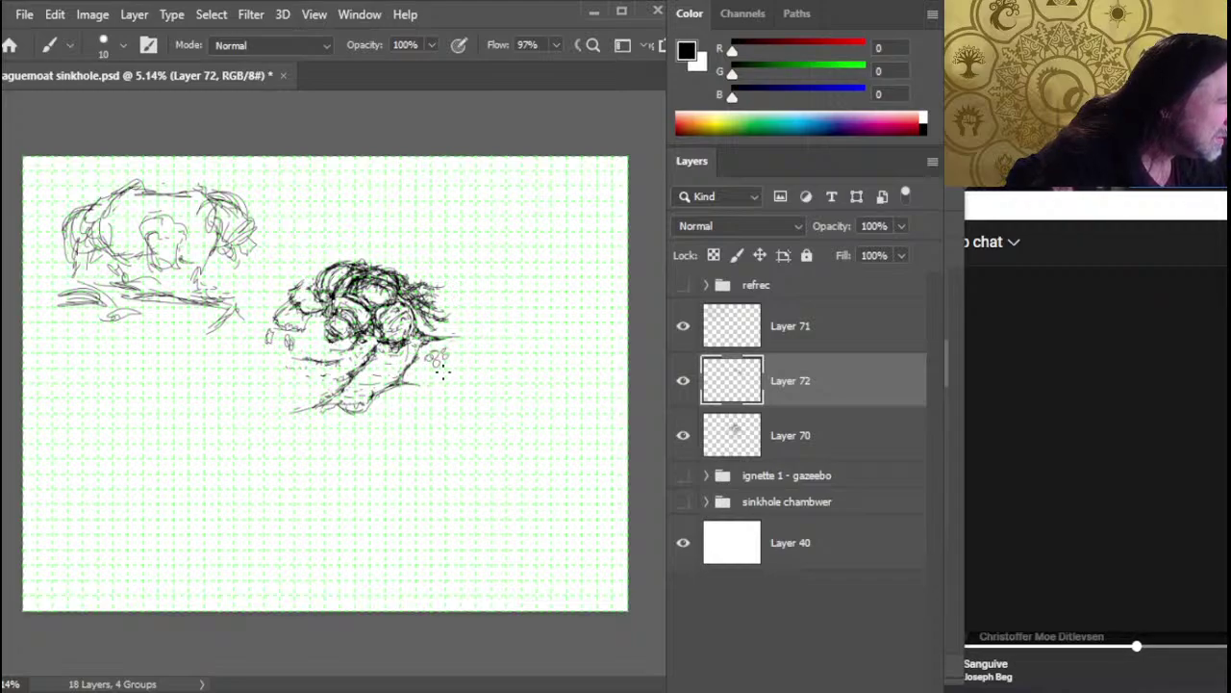
# Draw patches of small rounded pebbles beneath the stem's upper right ledge and to the left of the stem
pyautogui.moveTo(443, 363)
pyautogui.mouseDown()
pyautogui.moveTo(420, 366)
pyautogui.moveTo(438, 344)
pyautogui.moveTo(452, 364)
pyautogui.moveTo(471, 361)
pyautogui.mouseUp()
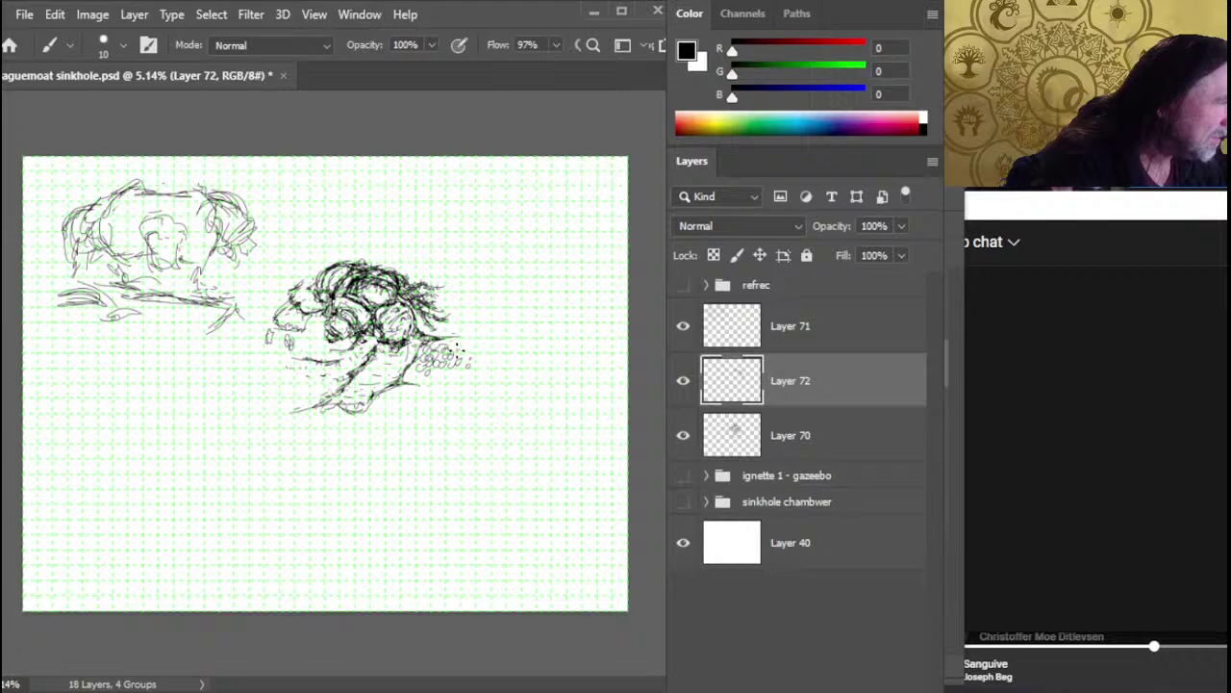
pyautogui.moveTo(470, 346)
pyautogui.mouseDown()
pyautogui.moveTo(485, 361)
pyautogui.moveTo(464, 352)
pyautogui.moveTo(469, 378)
pyautogui.moveTo(487, 357)
pyautogui.mouseUp()
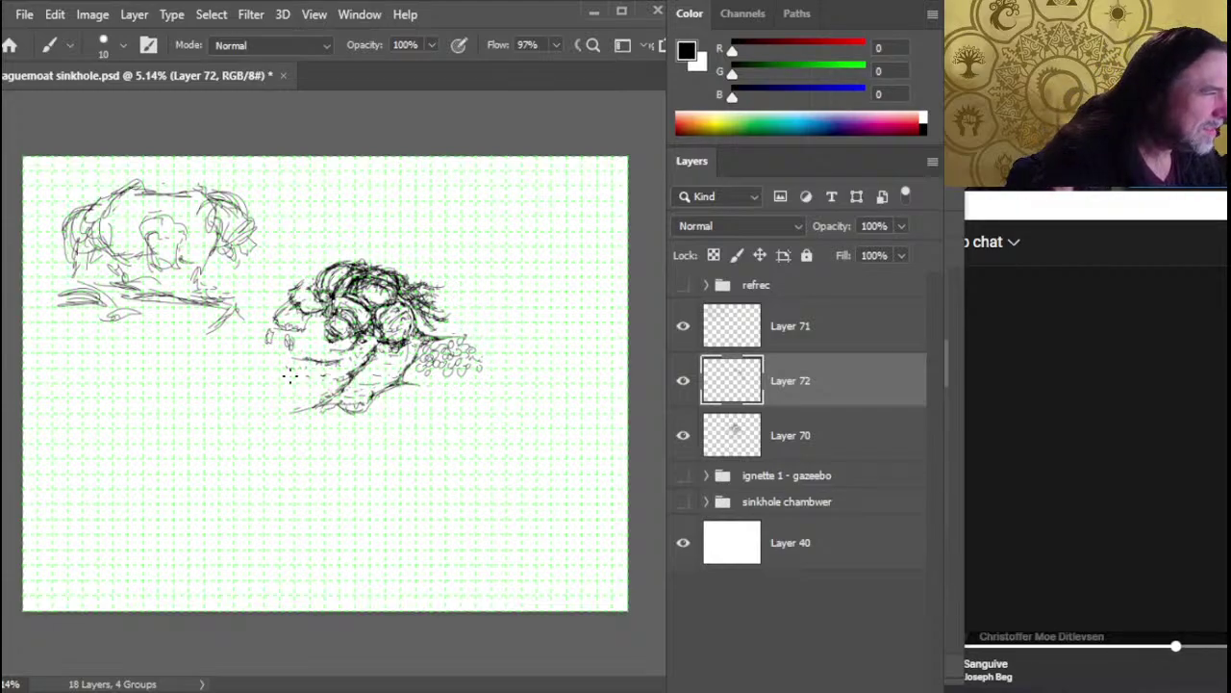
pyautogui.moveTo(290, 370)
pyautogui.mouseDown()
pyautogui.moveTo(302, 367)
pyautogui.moveTo(288, 378)
pyautogui.mouseUp()
pyautogui.press('z')
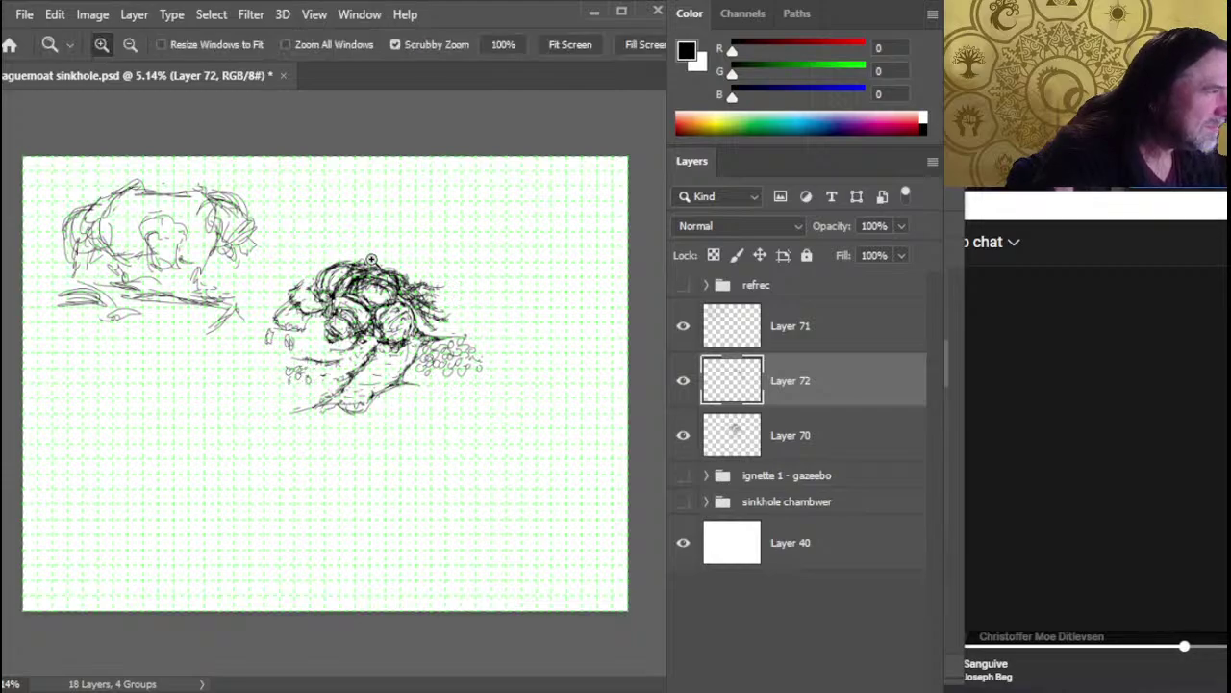
pyautogui.moveTo(370, 274)
pyautogui.mouseDown()
pyautogui.moveTo(430, 281)
pyautogui.moveTo(370, 281)
pyautogui.mouseUp()
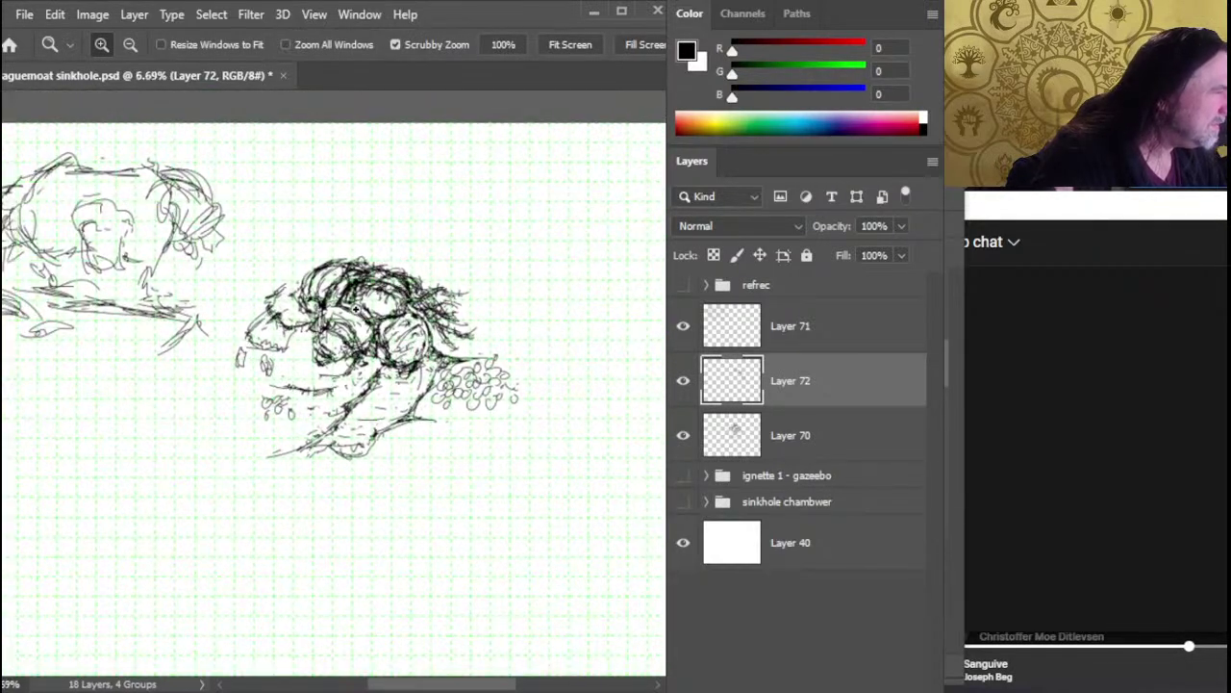
pyautogui.press('b')
pyautogui.moveTo(275, 412)
pyautogui.mouseDown()
pyautogui.moveTo(314, 406)
pyautogui.moveTo(256, 406)
pyautogui.moveTo(256, 425)
pyautogui.moveTo(247, 395)
pyautogui.moveTo(236, 416)
pyautogui.moveTo(215, 396)
pyautogui.mouseUp()
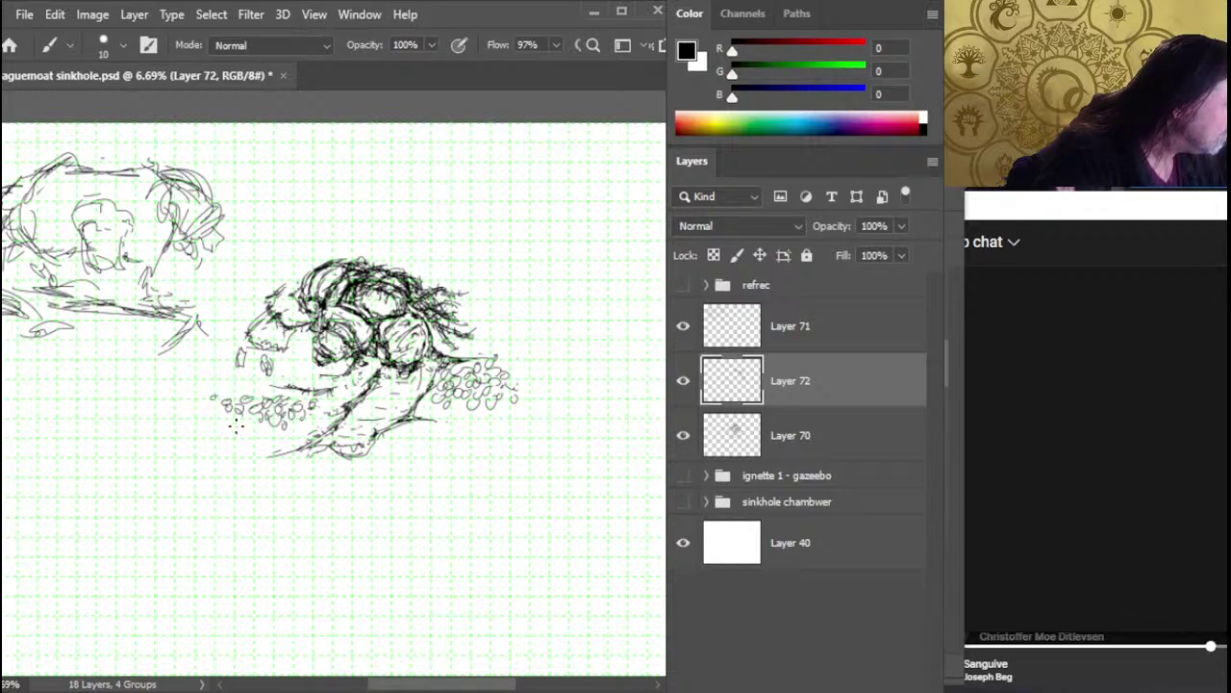
pyautogui.moveTo(237, 421); pyautogui.dragTo(239, 422)
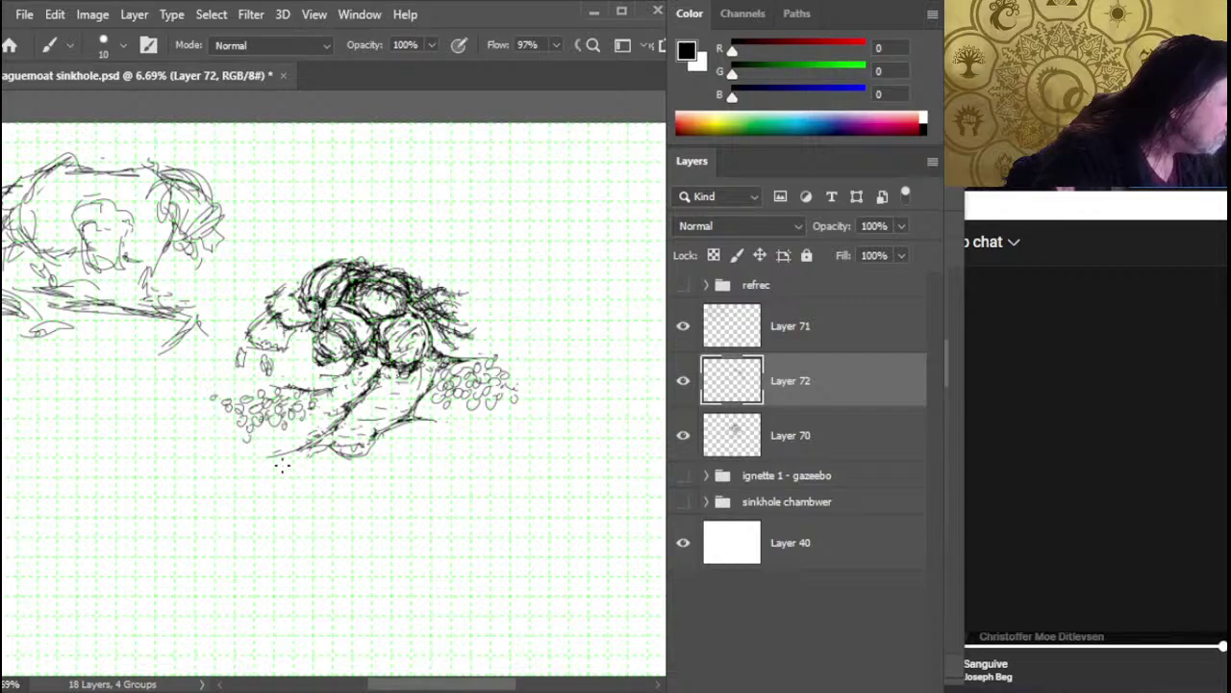
# Draw a wide patch of small rounded pebbles below the foot of the stem
pyautogui.moveTo(306, 466); pyautogui.dragTo(354, 478)
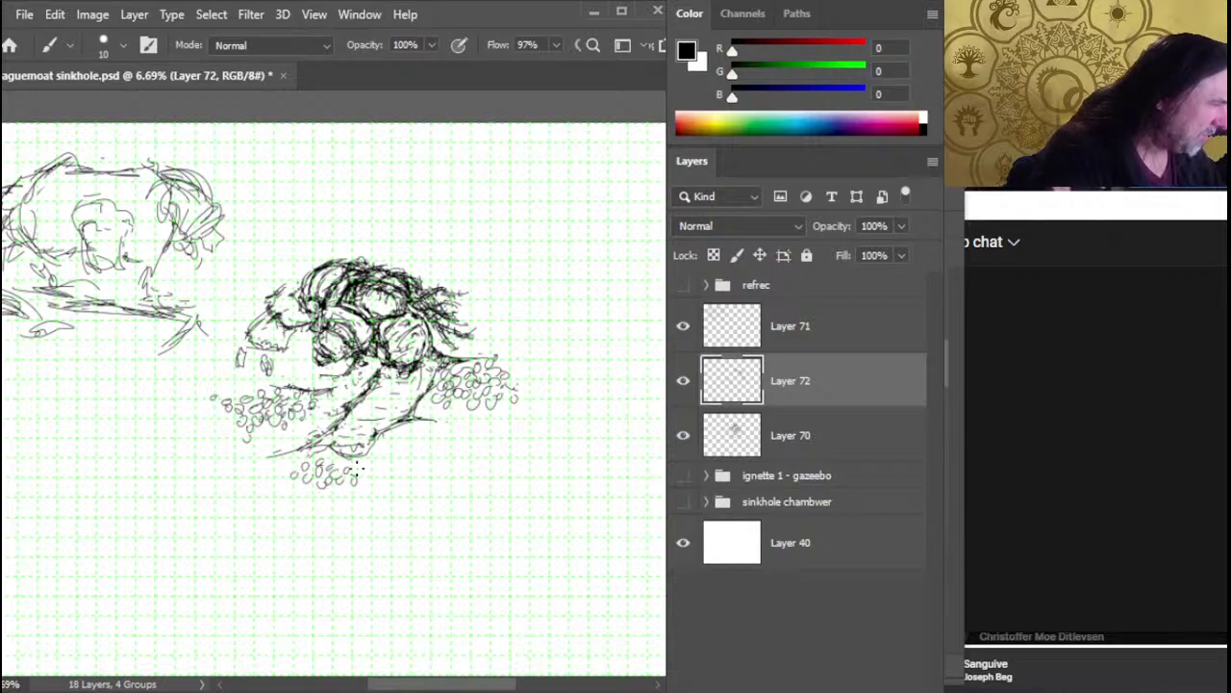
pyautogui.moveTo(354, 465)
pyautogui.mouseDown()
pyautogui.moveTo(382, 484)
pyautogui.moveTo(351, 486)
pyautogui.moveTo(338, 508)
pyautogui.moveTo(331, 493)
pyautogui.moveTo(350, 509)
pyautogui.moveTo(382, 471)
pyautogui.mouseUp()
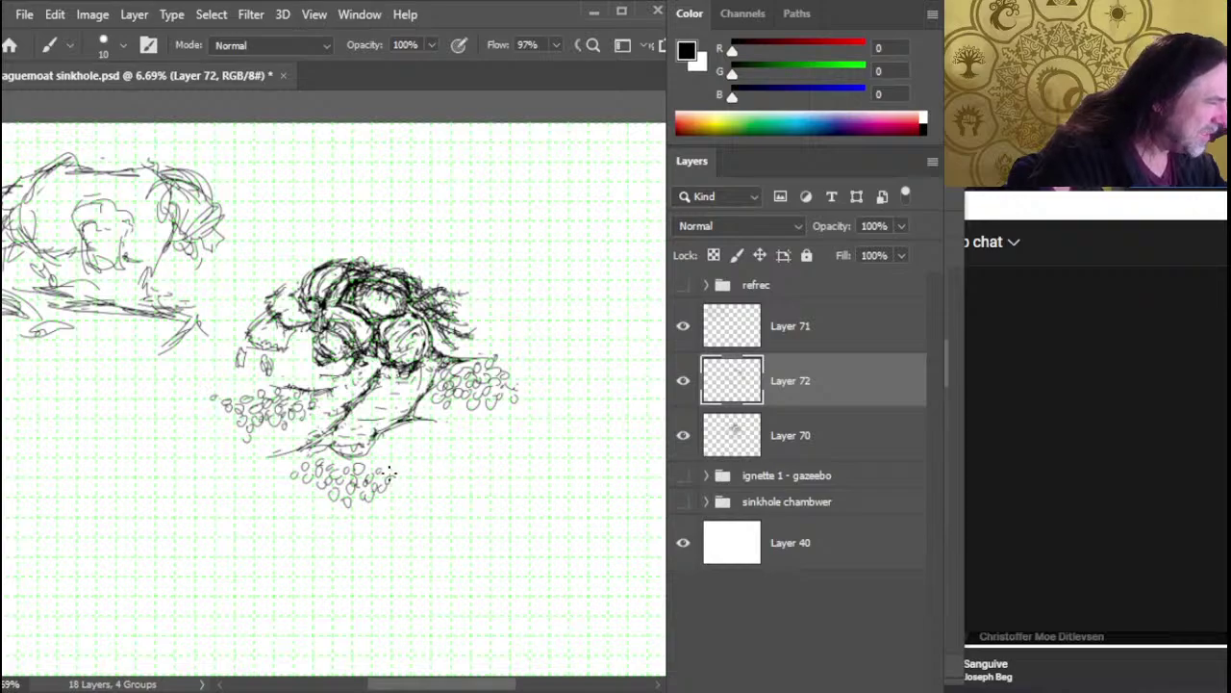
pyautogui.moveTo(379, 472)
pyautogui.mouseDown()
pyautogui.moveTo(415, 479)
pyautogui.moveTo(410, 468)
pyautogui.moveTo(399, 500)
pyautogui.moveTo(420, 476)
pyautogui.moveTo(412, 515)
pyautogui.moveTo(422, 481)
pyautogui.moveTo(408, 506)
pyautogui.moveTo(390, 493)
pyautogui.moveTo(357, 508)
pyautogui.moveTo(369, 468)
pyautogui.moveTo(351, 494)
pyautogui.moveTo(321, 498)
pyautogui.moveTo(358, 494)
pyautogui.mouseUp()
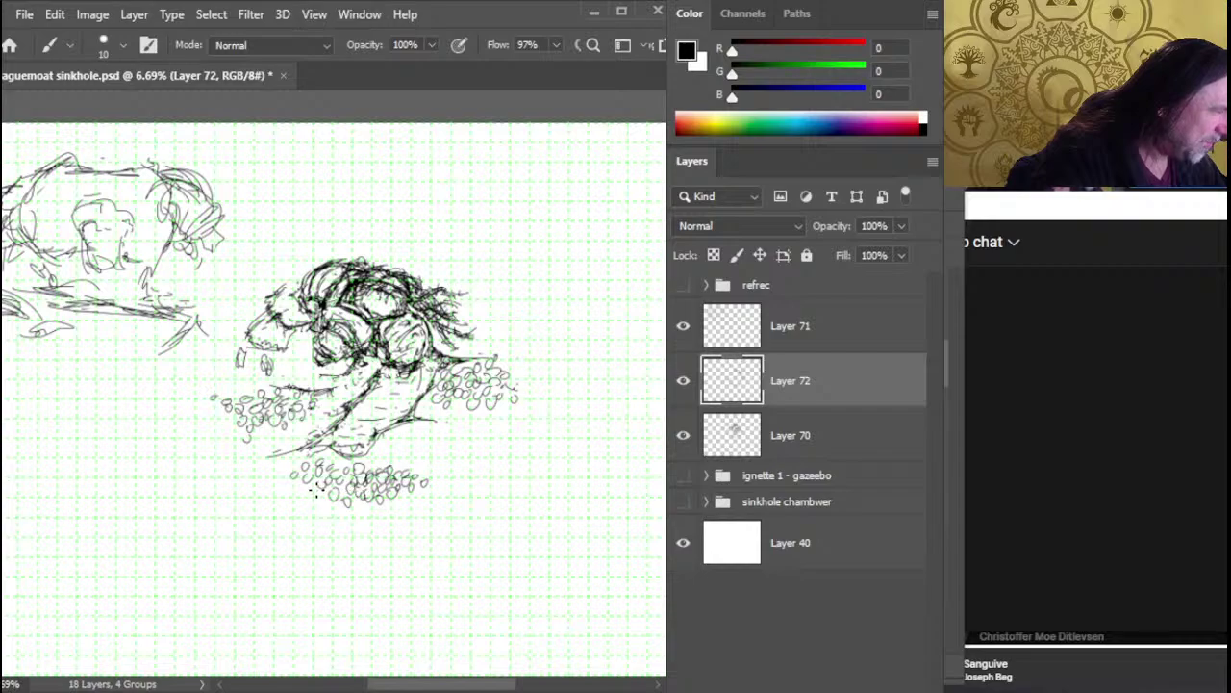
pyautogui.moveTo(294, 471); pyautogui.dragTo(297, 475)
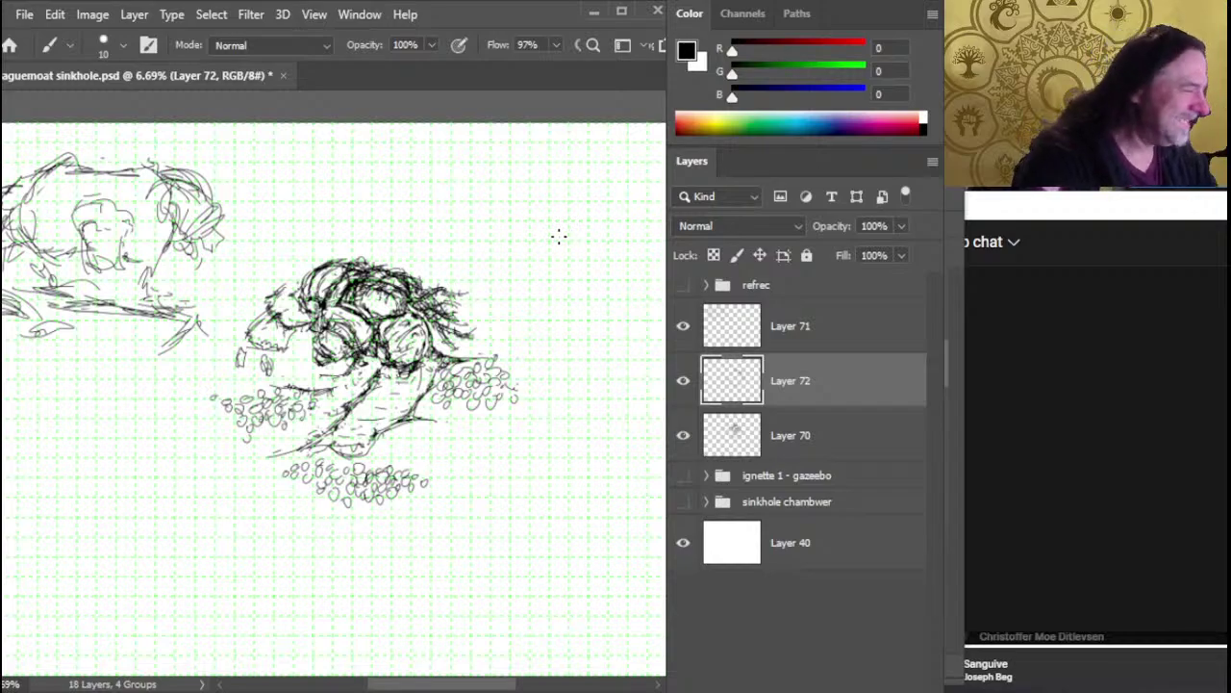
pyautogui.moveTo(356, 466)
pyautogui.mouseDown()
pyautogui.moveTo(347, 460)
pyautogui.moveTo(389, 473)
pyautogui.mouseUp()
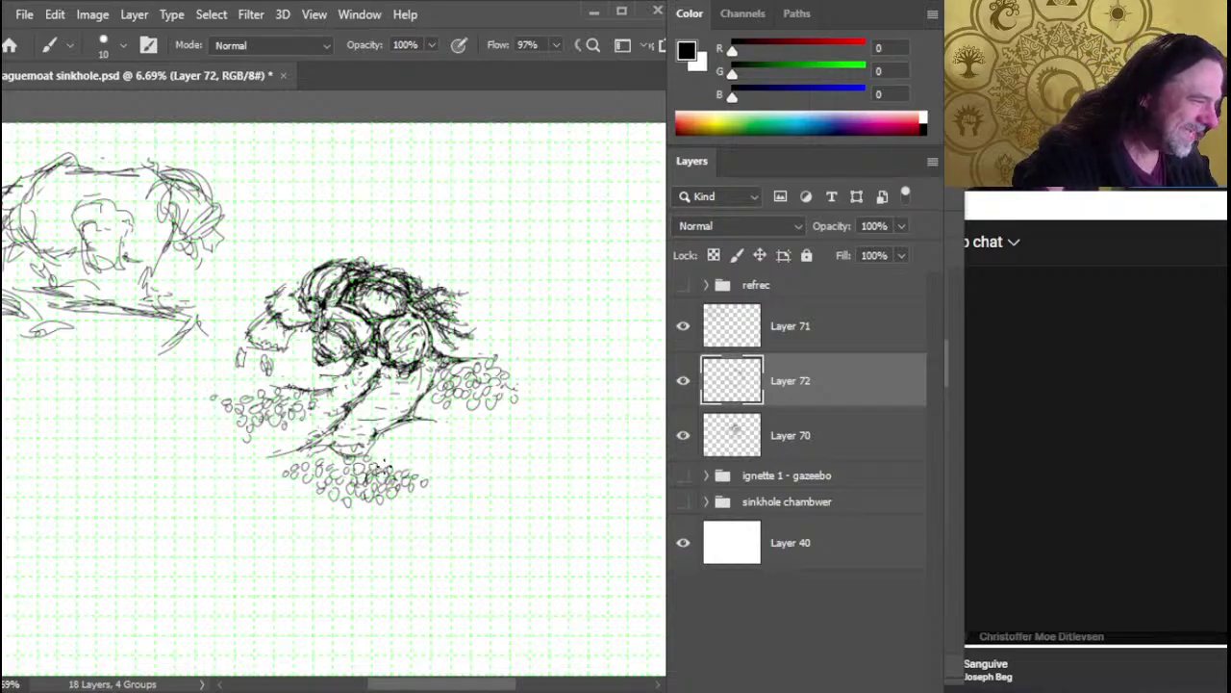
# Touch up the pebble patches around the stem, alternating eraser and brush to clean overlaps and add pebbles
pyautogui.press('e')
pyautogui.press('b')
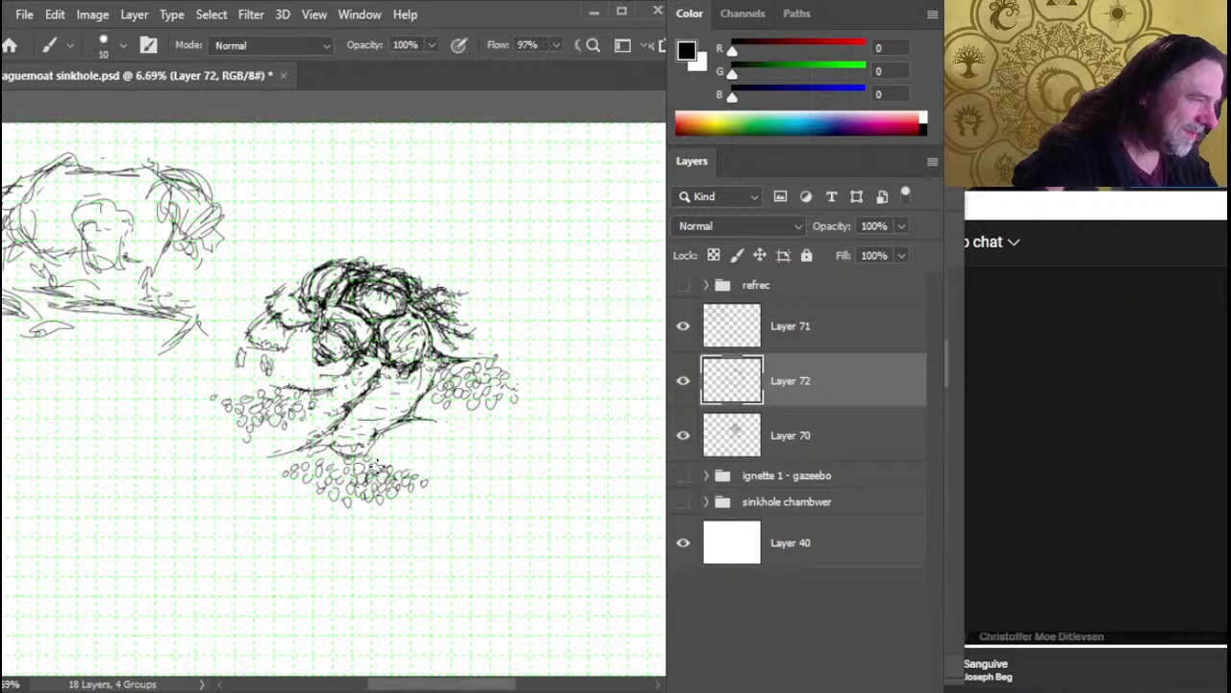
pyautogui.press('e')
pyautogui.press('b')
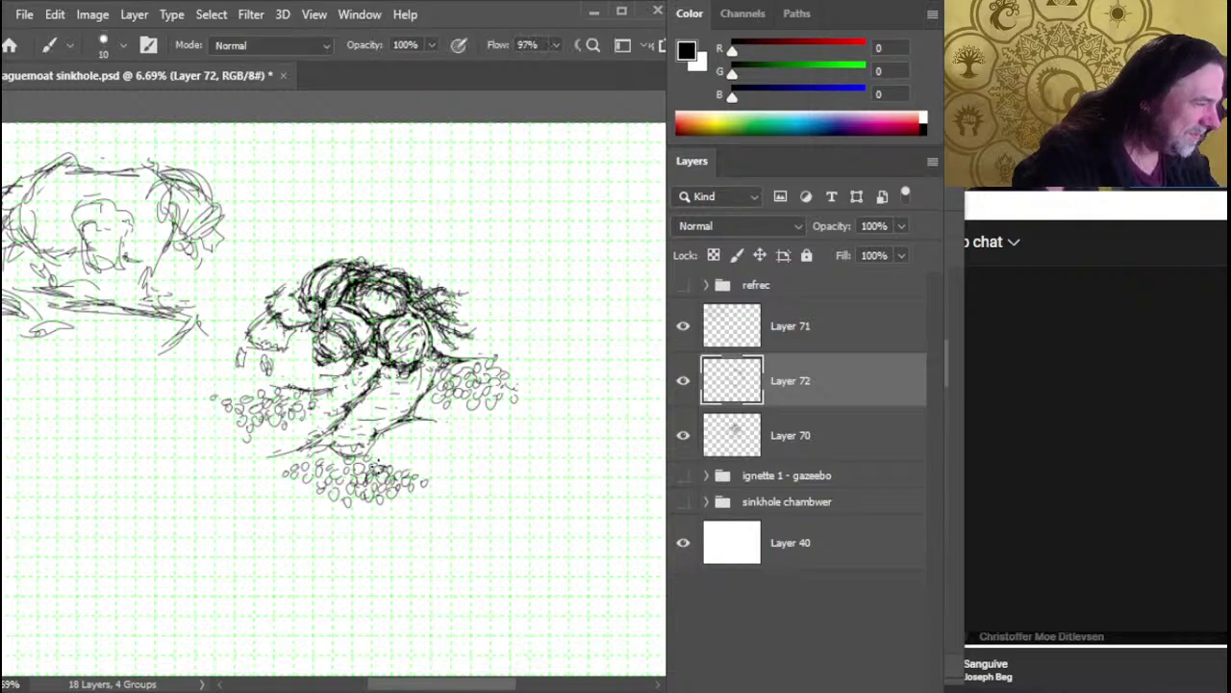
pyautogui.moveTo(395, 464); pyautogui.dragTo(401, 470)
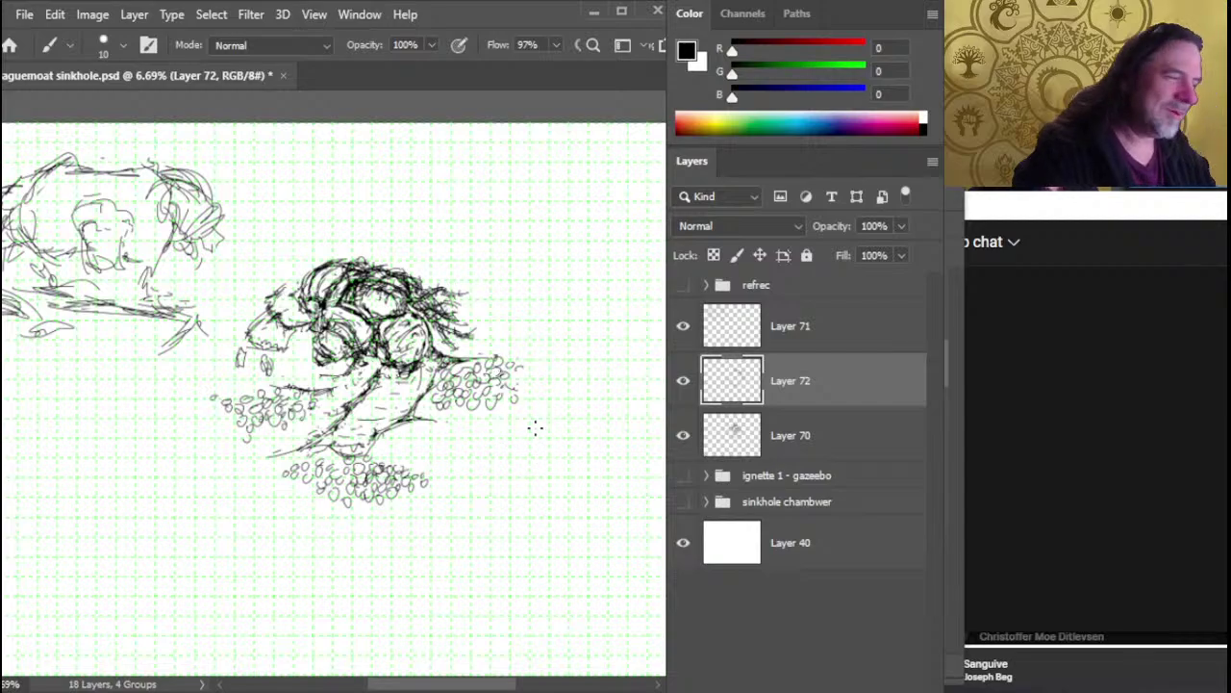
pyautogui.press('e')
pyautogui.press('b')
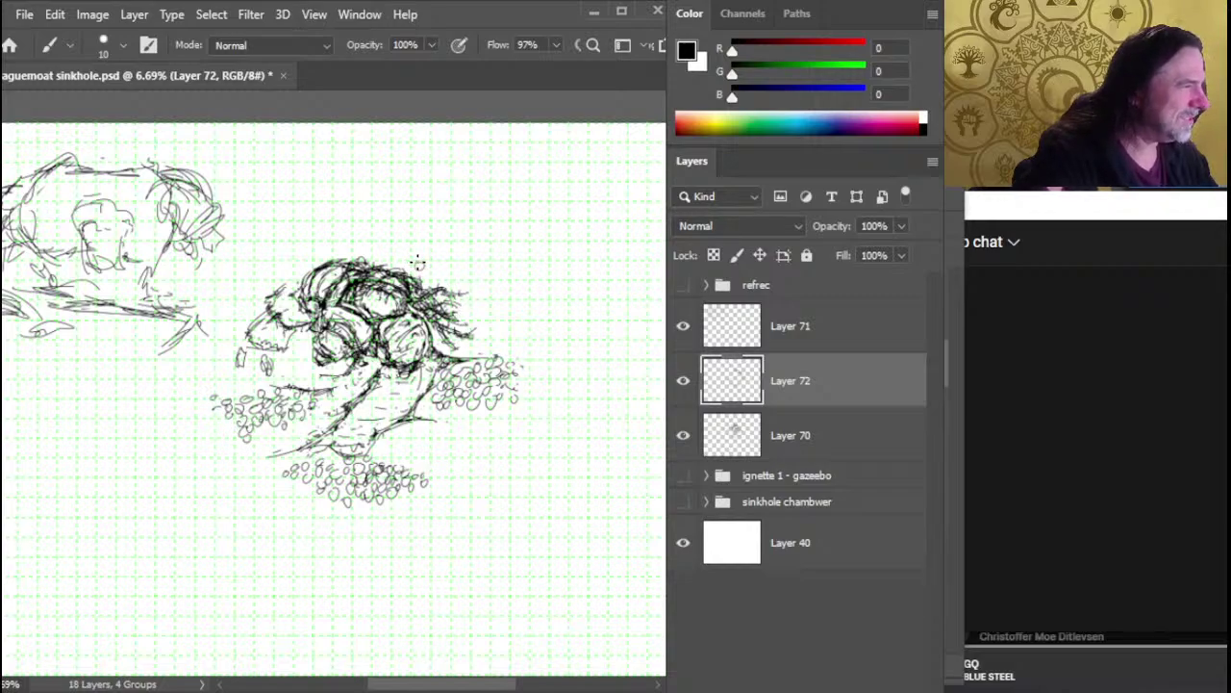
# Draw a patch of small pebbles above the cluster's upper right edge and refine its upper outline with eraser and brush
pyautogui.moveTo(443, 263)
pyautogui.mouseDown()
pyautogui.moveTo(469, 263)
pyautogui.moveTo(437, 255)
pyautogui.moveTo(459, 250)
pyautogui.mouseUp()
pyautogui.press('e')
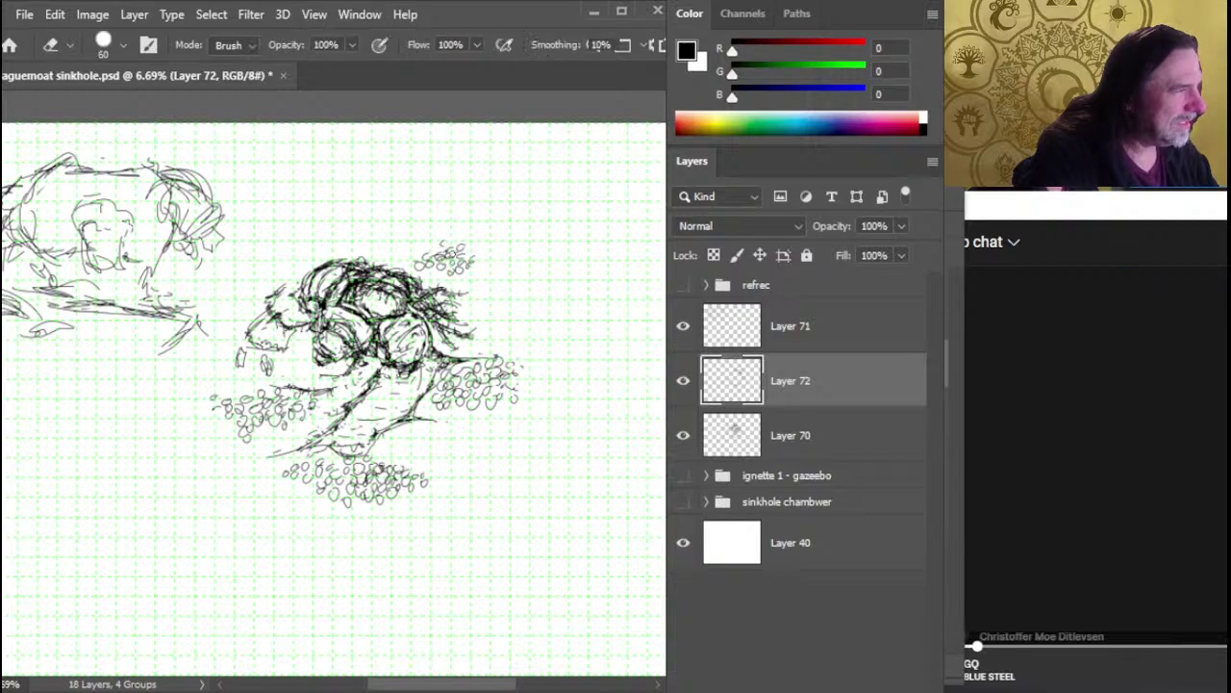
pyautogui.press('b')
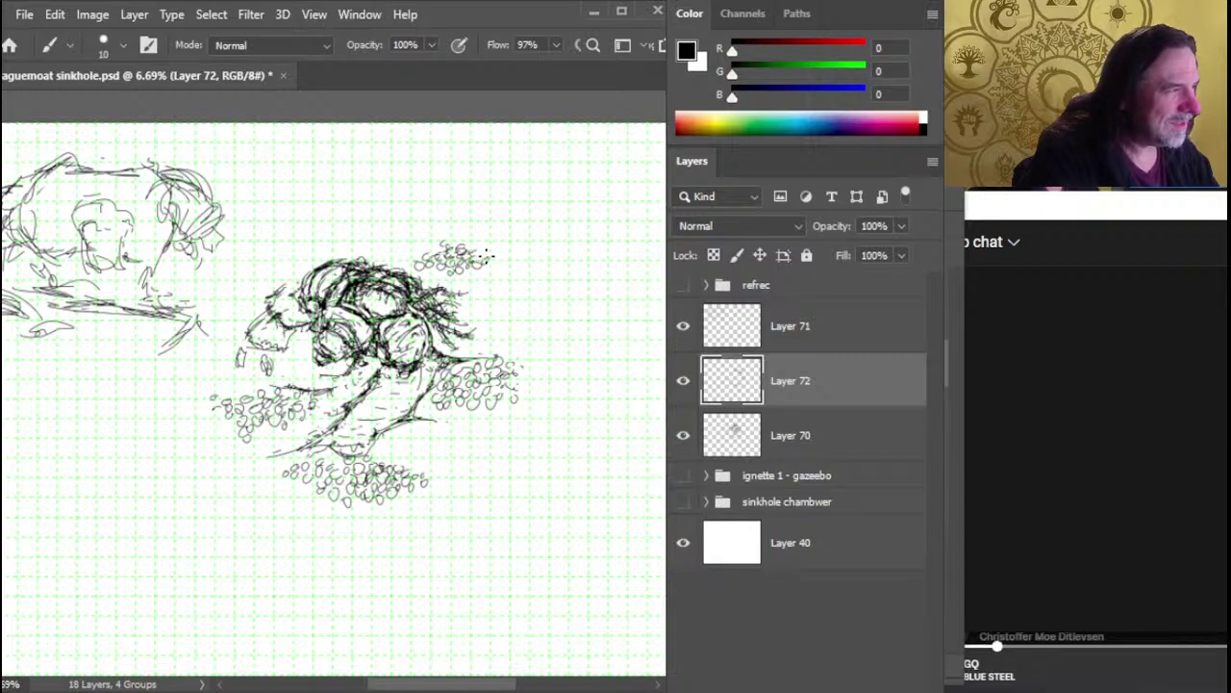
pyautogui.moveTo(492, 266)
pyautogui.mouseDown()
pyautogui.moveTo(497, 256)
pyautogui.moveTo(487, 276)
pyautogui.moveTo(514, 259)
pyautogui.mouseUp()
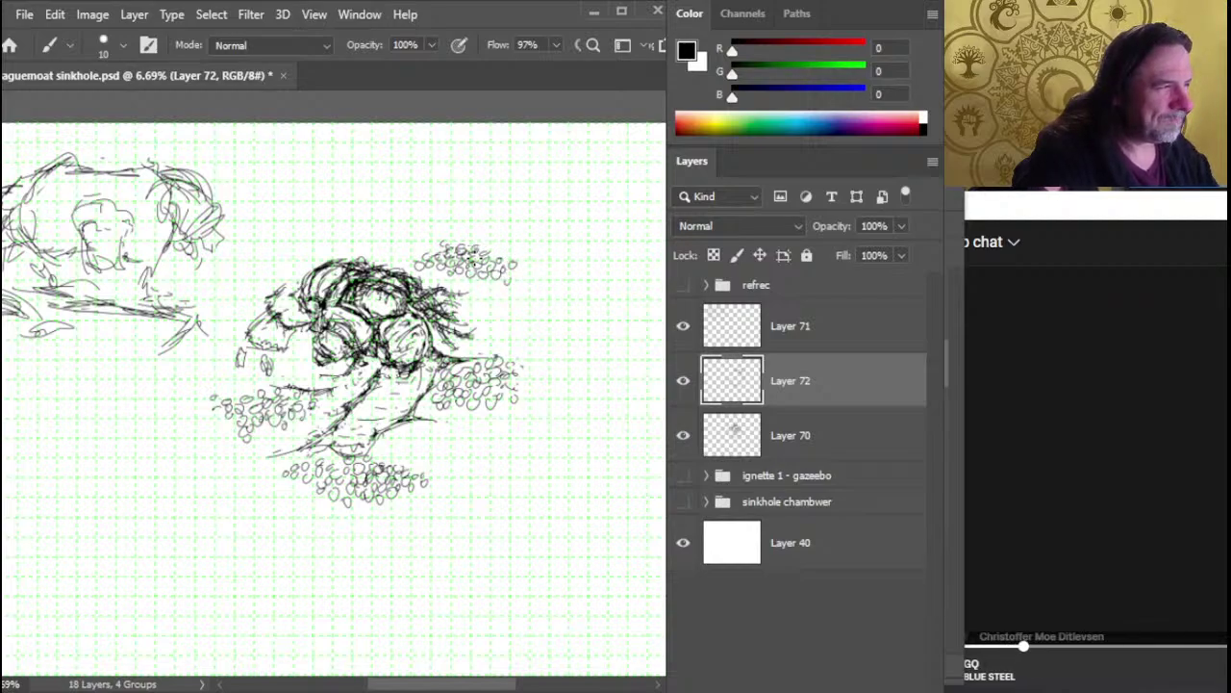
pyautogui.moveTo(454, 237); pyautogui.dragTo(433, 251)
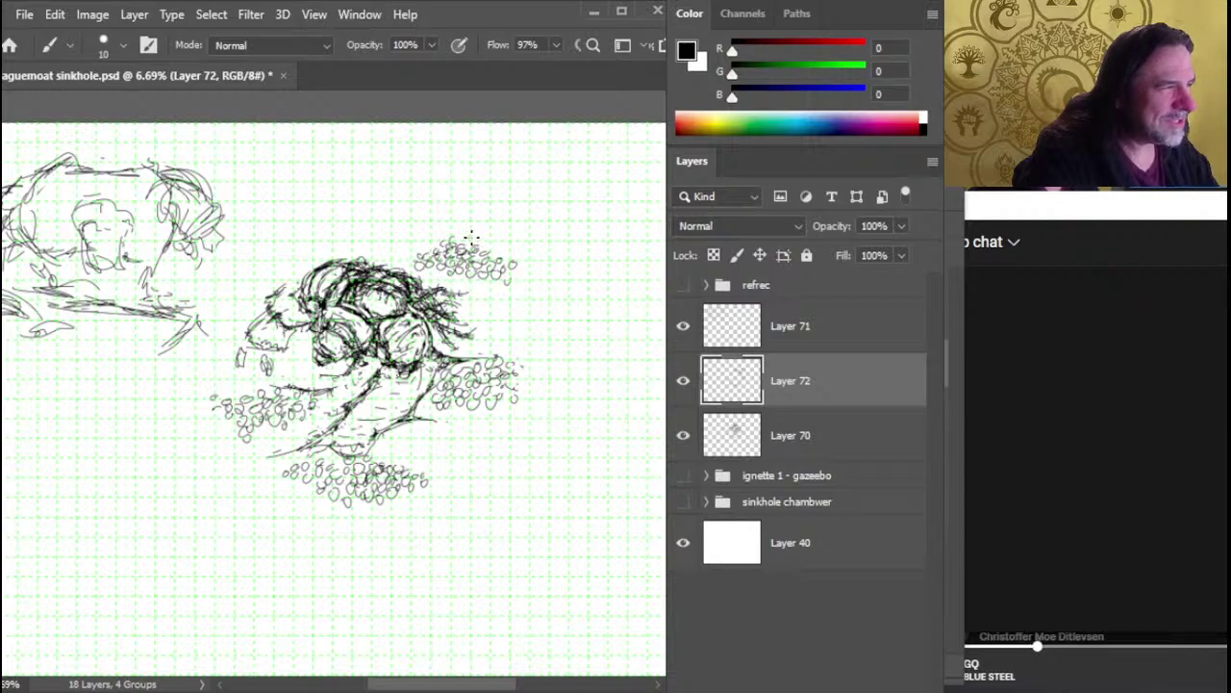
pyautogui.press('e')
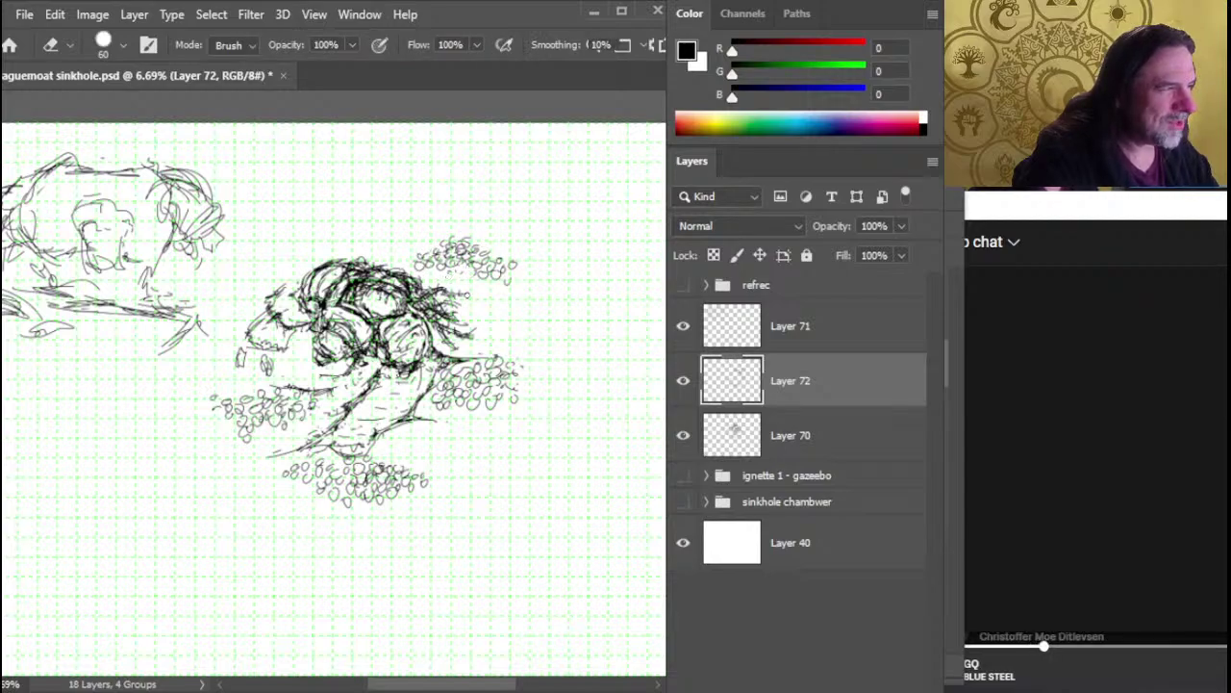
pyautogui.press('b')
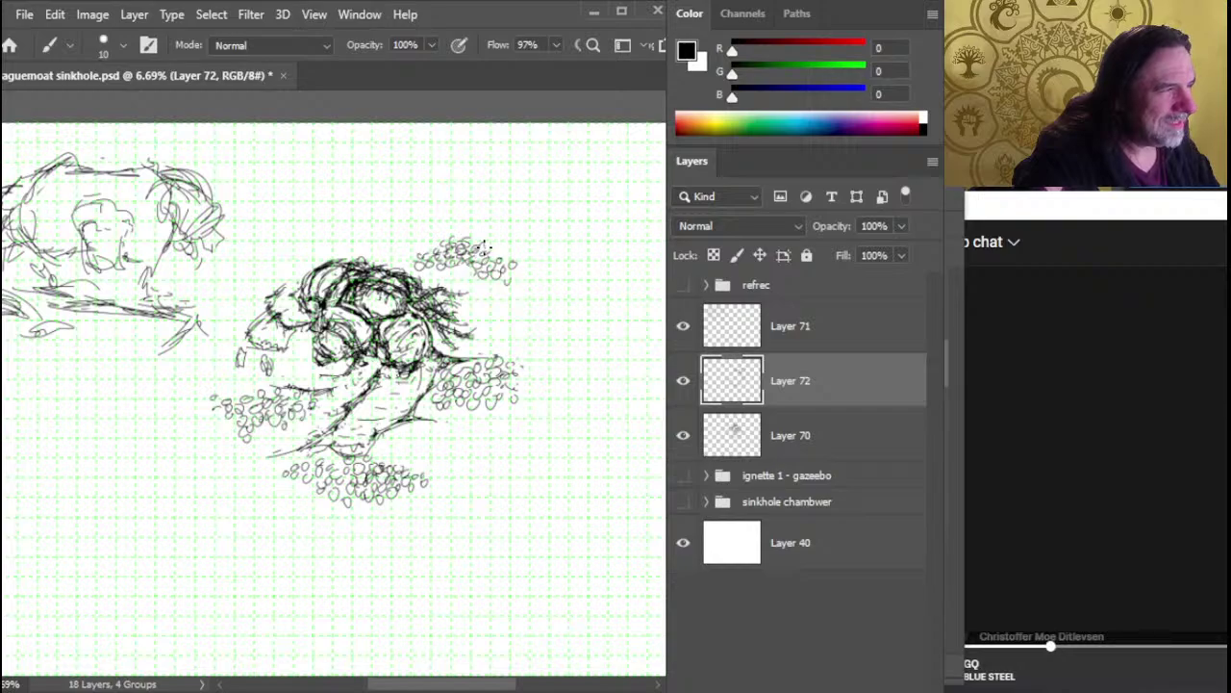
pyautogui.press('e')
pyautogui.press('b')
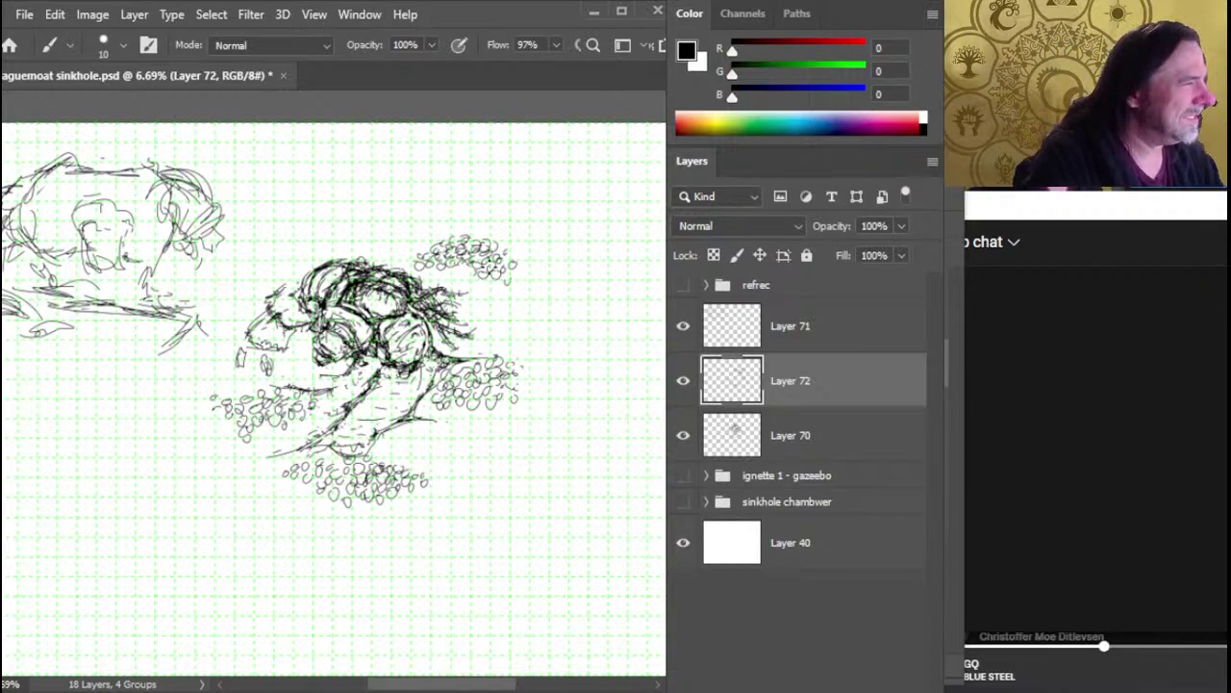
# Extend the pebble patch above the cluster's upper right toward the right, erasing and redrawing pebbles along its upper edge
pyautogui.moveTo(515, 268)
pyautogui.mouseDown()
pyautogui.moveTo(525, 272)
pyautogui.moveTo(516, 281)
pyautogui.moveTo(534, 277)
pyautogui.moveTo(518, 276)
pyautogui.mouseUp()
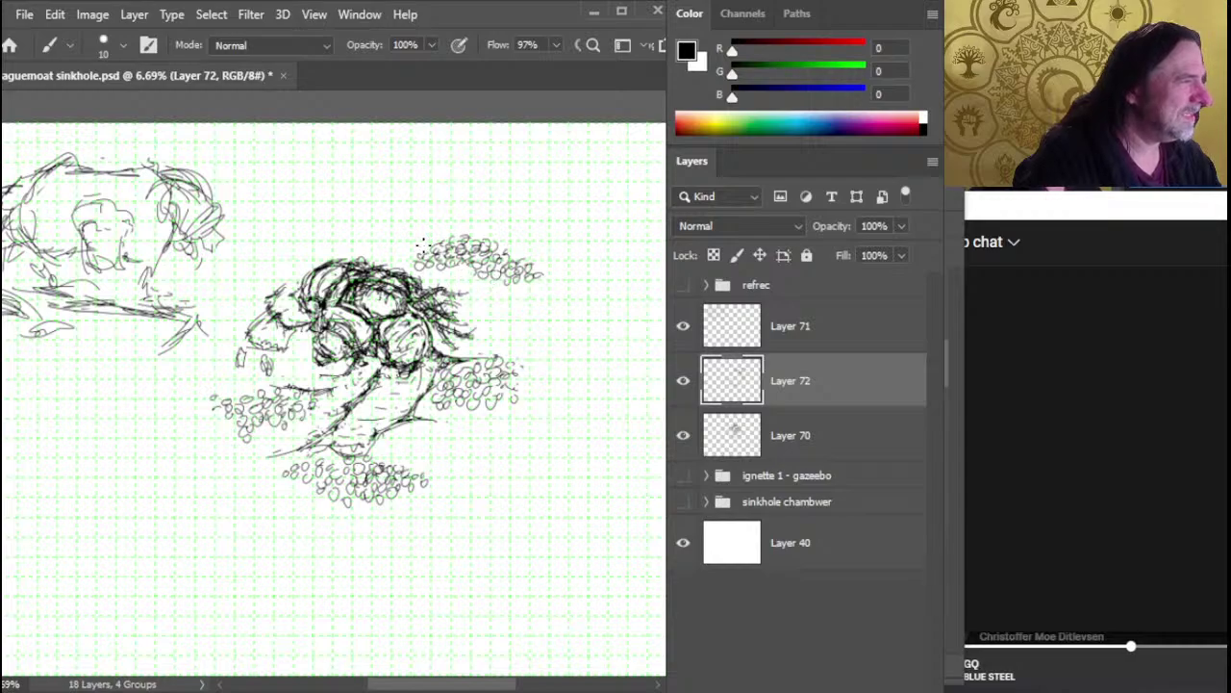
pyautogui.press('e')
pyautogui.moveTo(452, 242)
pyautogui.mouseDown()
pyautogui.moveTo(491, 240)
pyautogui.moveTo(492, 254)
pyautogui.moveTo(496, 241)
pyautogui.mouseUp()
pyautogui.press('b')
pyautogui.moveTo(504, 257)
pyautogui.mouseDown()
pyautogui.moveTo(537, 266)
pyautogui.moveTo(519, 257)
pyautogui.mouseUp()
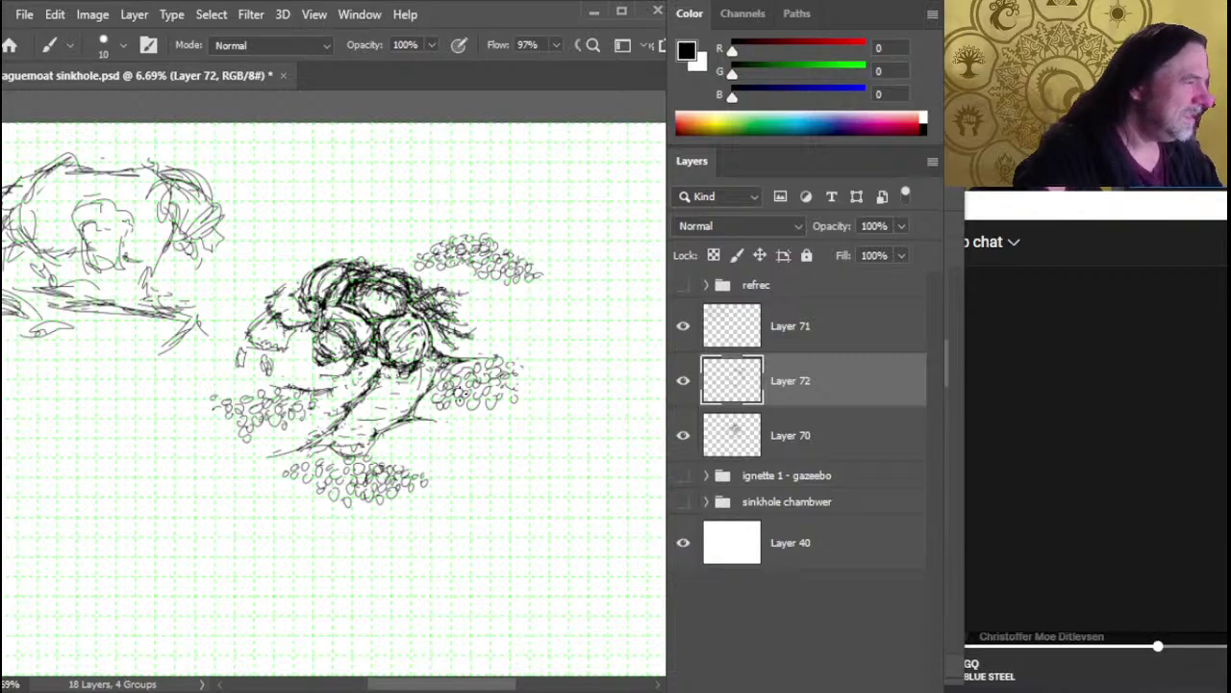
# Erase and redraw pebbles in the patch beneath the stem's upper right ledge
pyautogui.press('e')
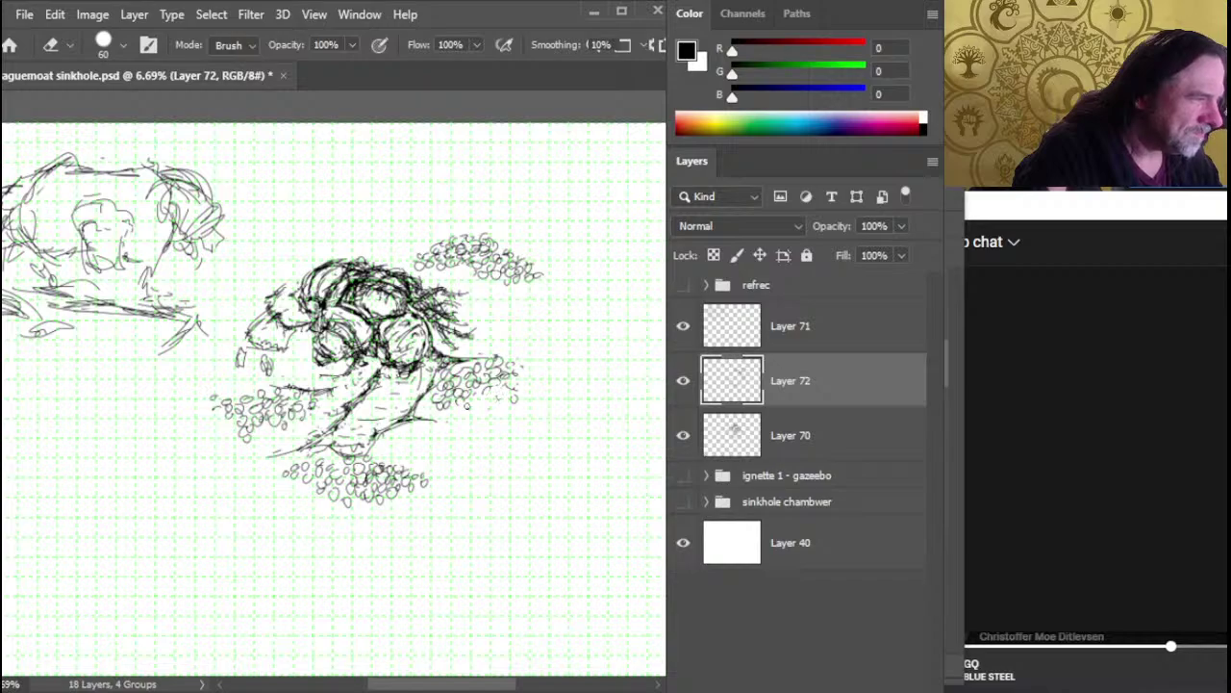
pyautogui.press('b')
pyautogui.moveTo(510, 383); pyautogui.dragTo(490, 387)
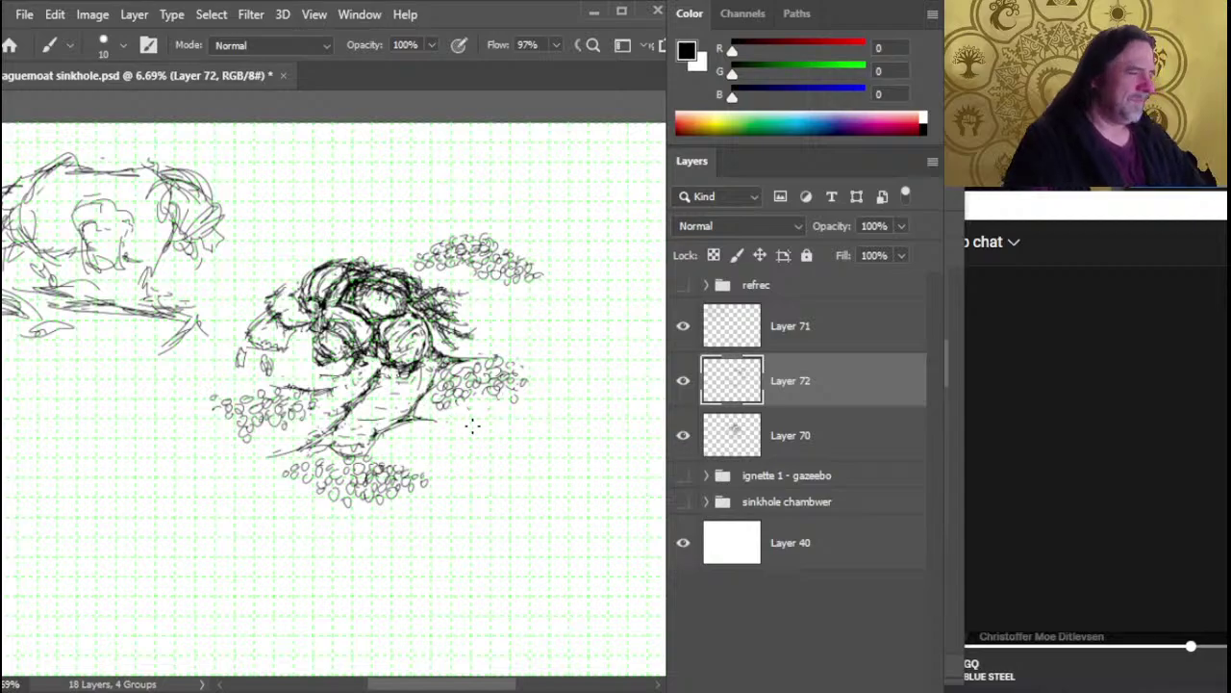
# Group Layers 70, 71 and 72 and name the group "abandoned colossus"
pyautogui.press('z')
pyautogui.moveTo(515, 414); pyautogui.dragTo(484, 389)
pyautogui.click(829, 440)
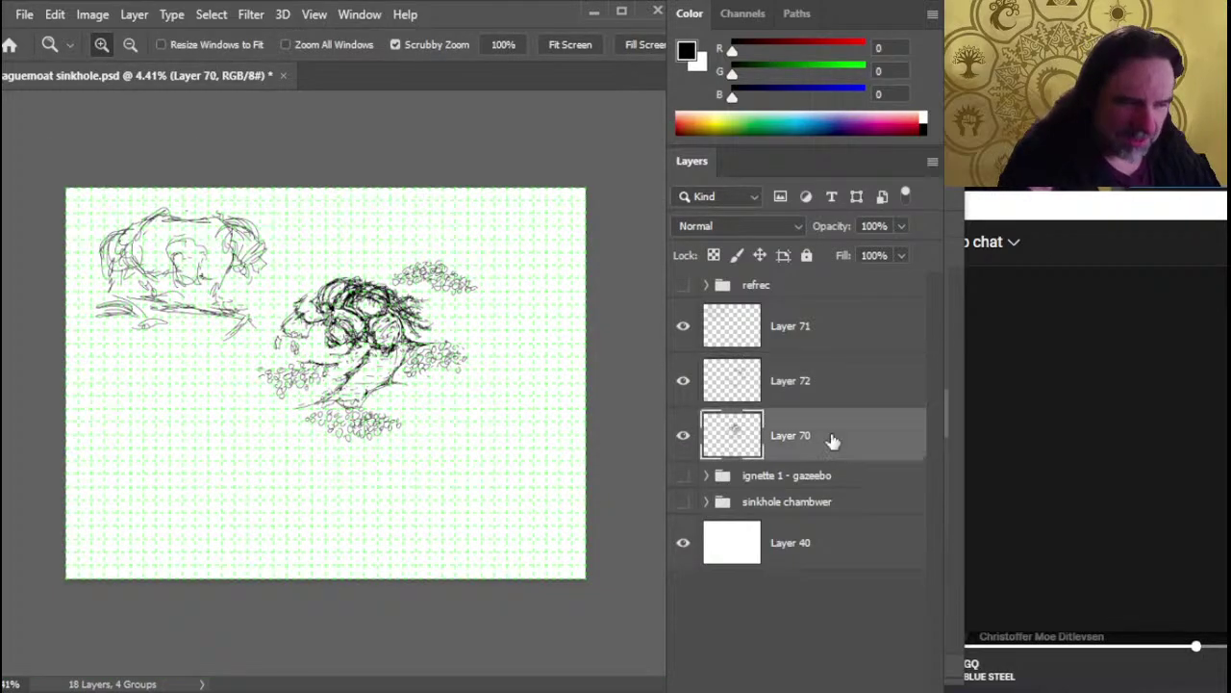
pyautogui.keyDown('shift'); pyautogui.click(819, 332); pyautogui.keyUp('shift')
pyautogui.hotkey('ctrl', 'g')
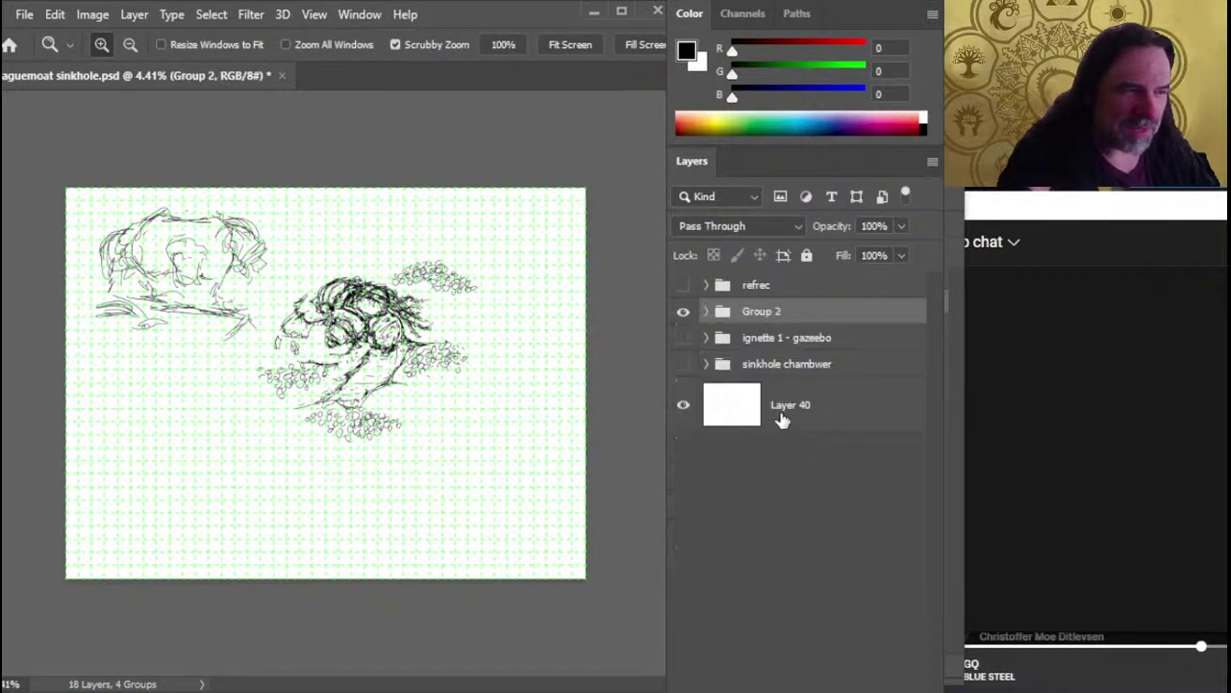
pyautogui.doubleClick(751, 312)
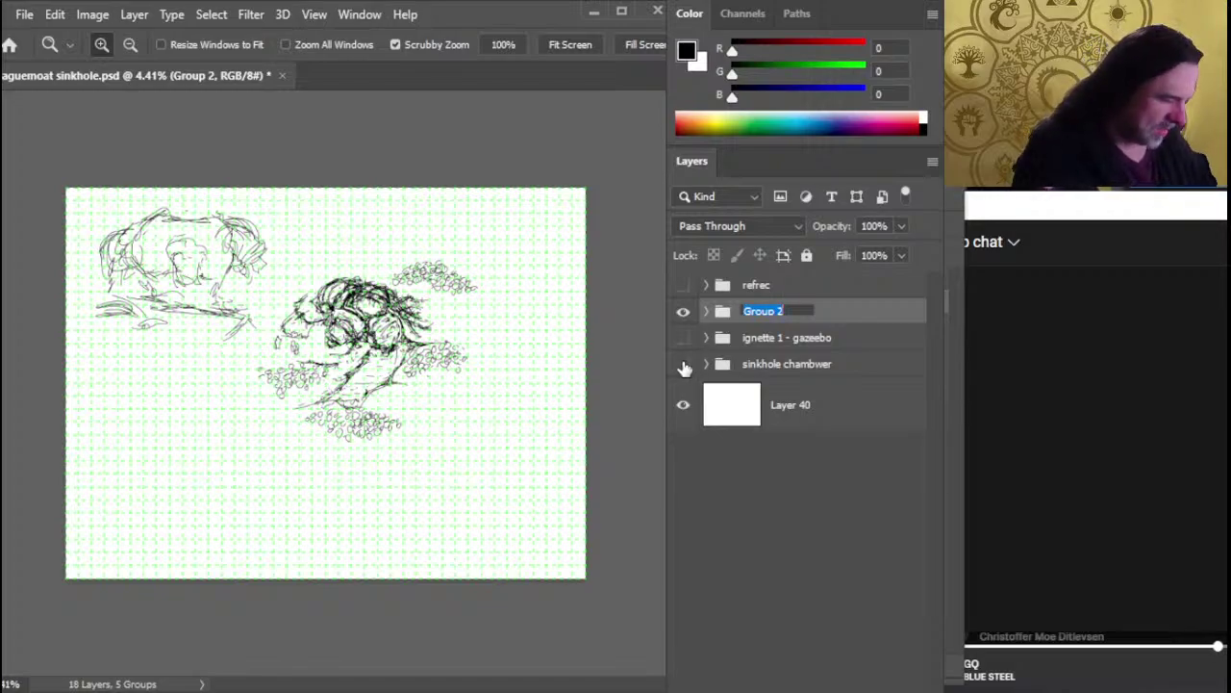
pyautogui.write('abandoned ')
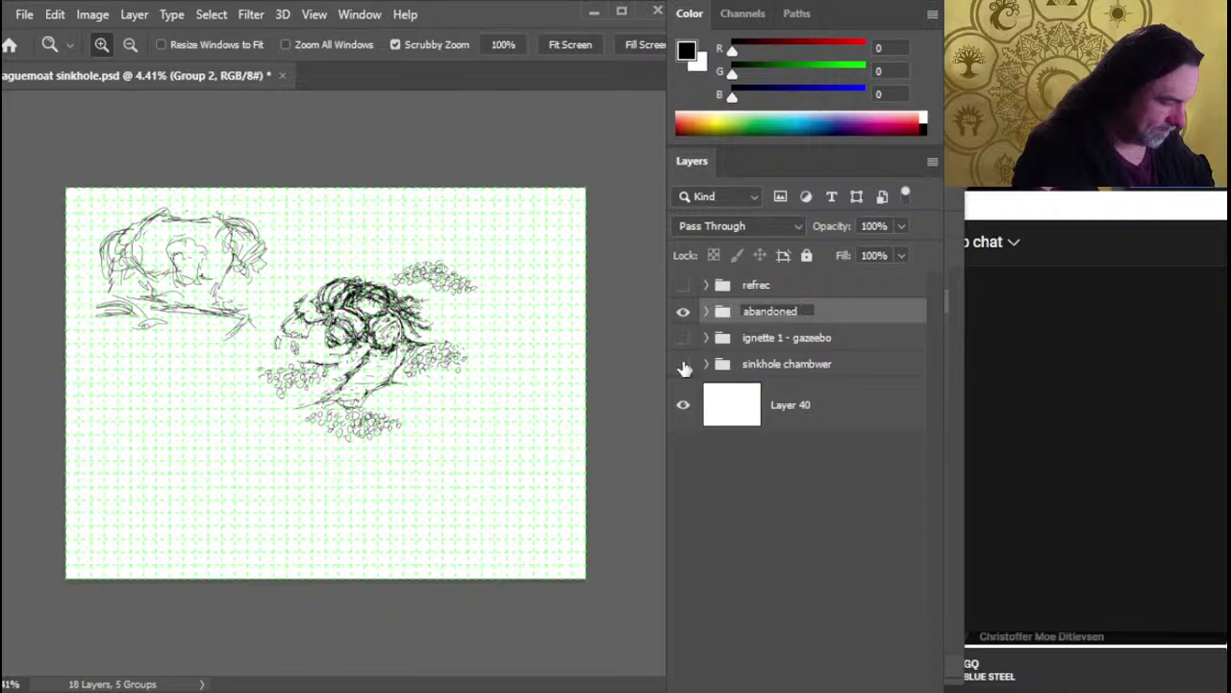
pyautogui.write('coloss')
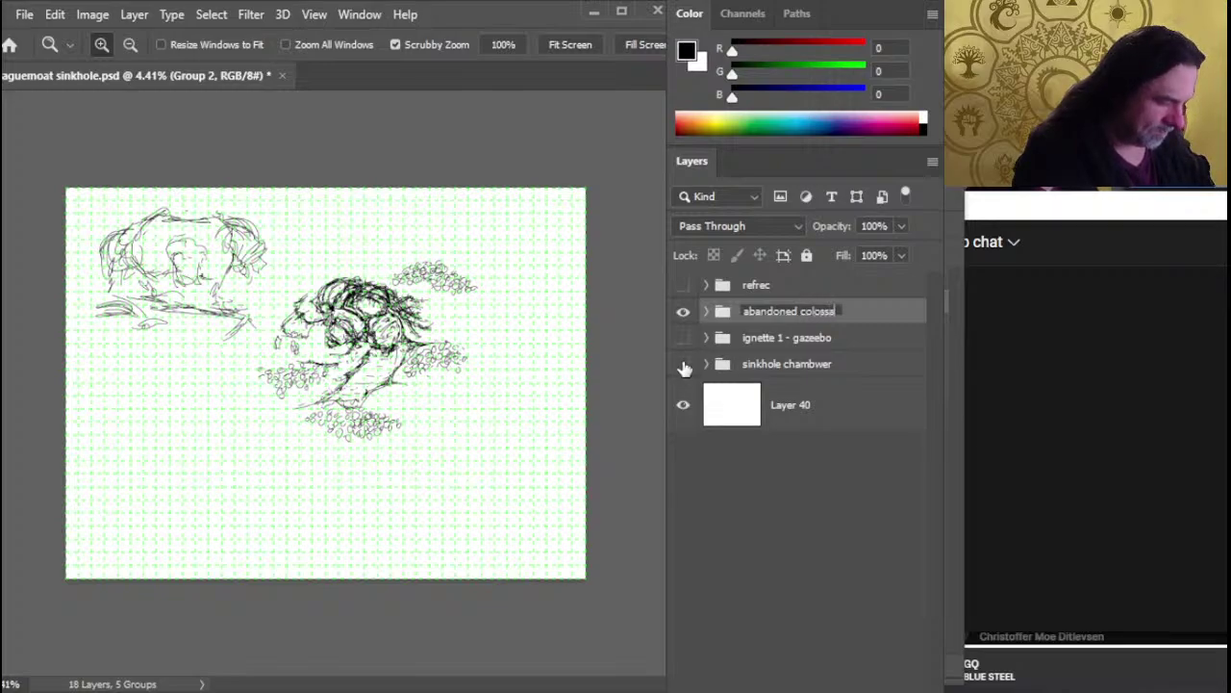
pyautogui.write('us')
pyautogui.press('Return')
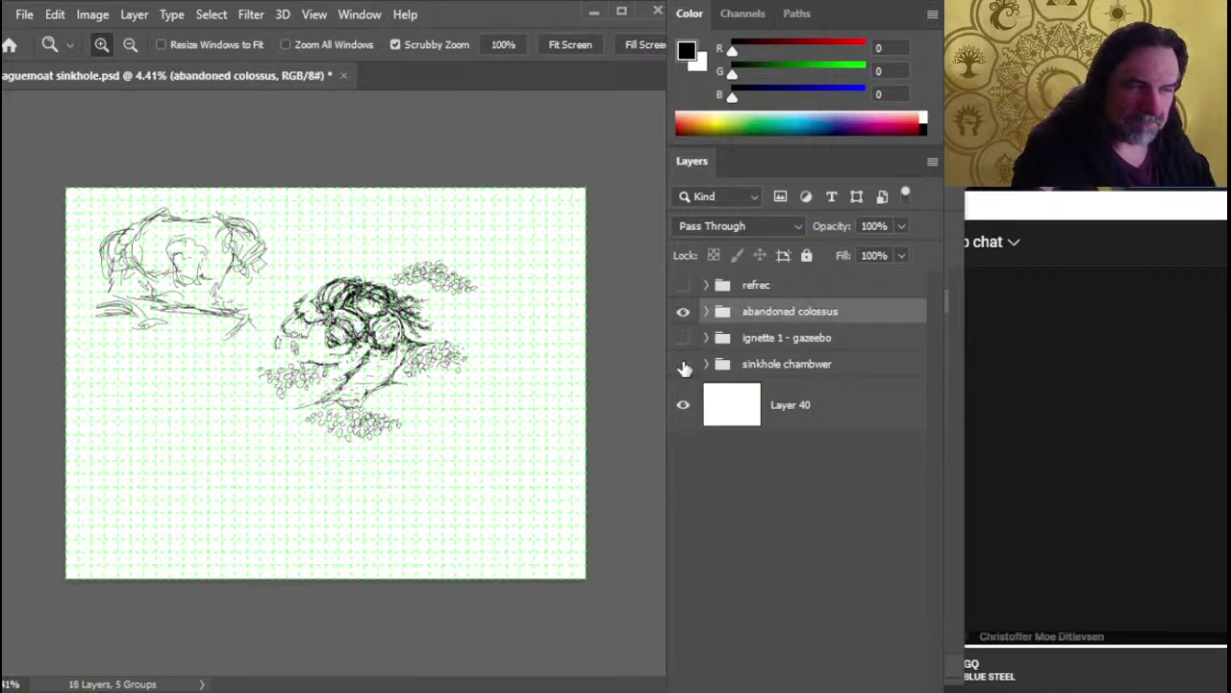
# Move the abandoned colossus group below the sinkhole chambwer group, check the sinkhole drawing, and leave only the colossus drawing visible
pyautogui.click(683, 311)
pyautogui.moveTo(834, 316); pyautogui.dragTo(824, 388)
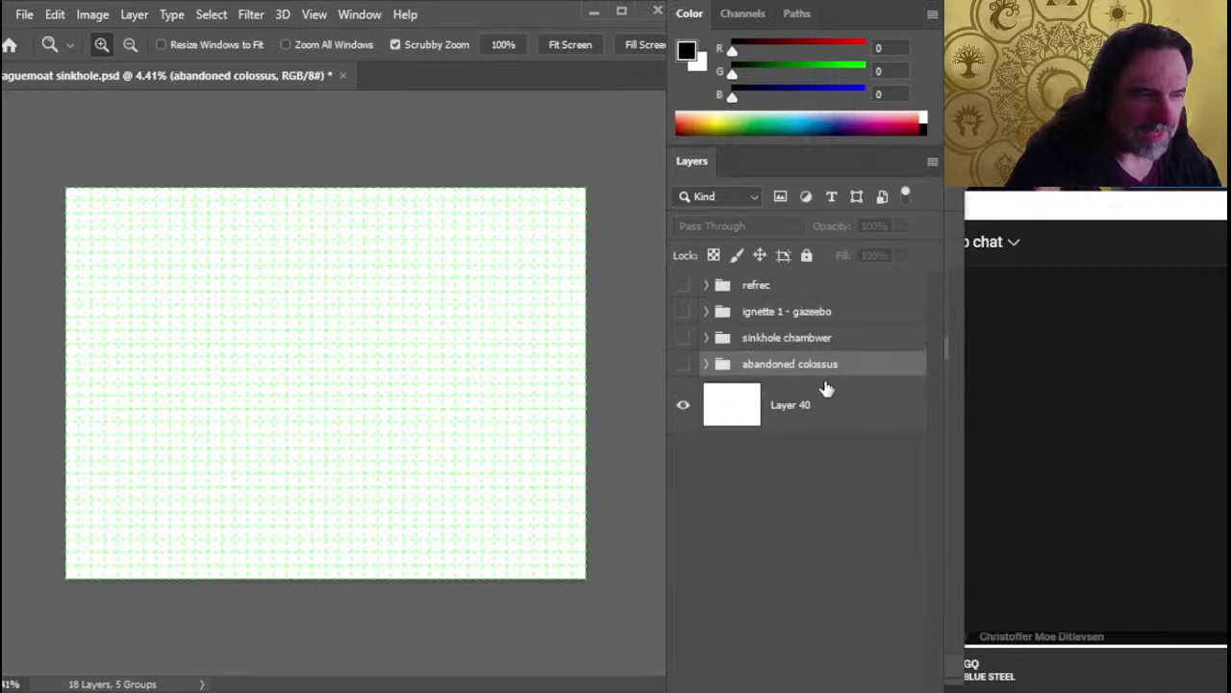
pyautogui.click(682, 341)
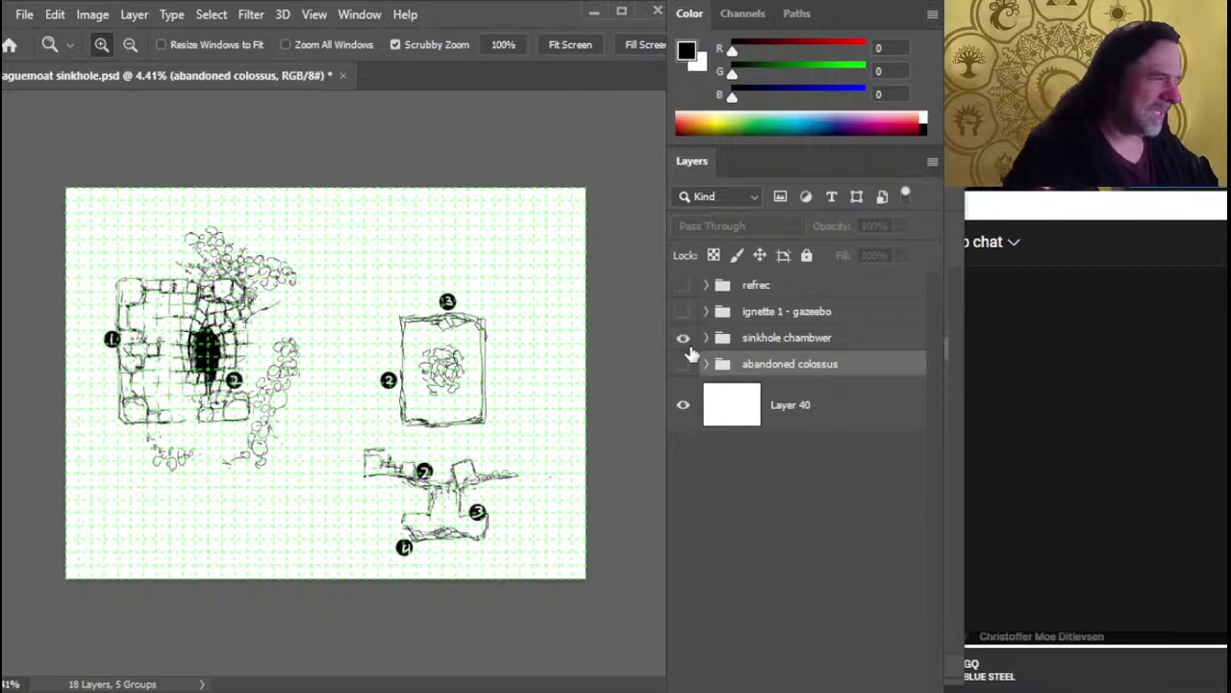
pyautogui.click(683, 339)
pyautogui.click(683, 366)
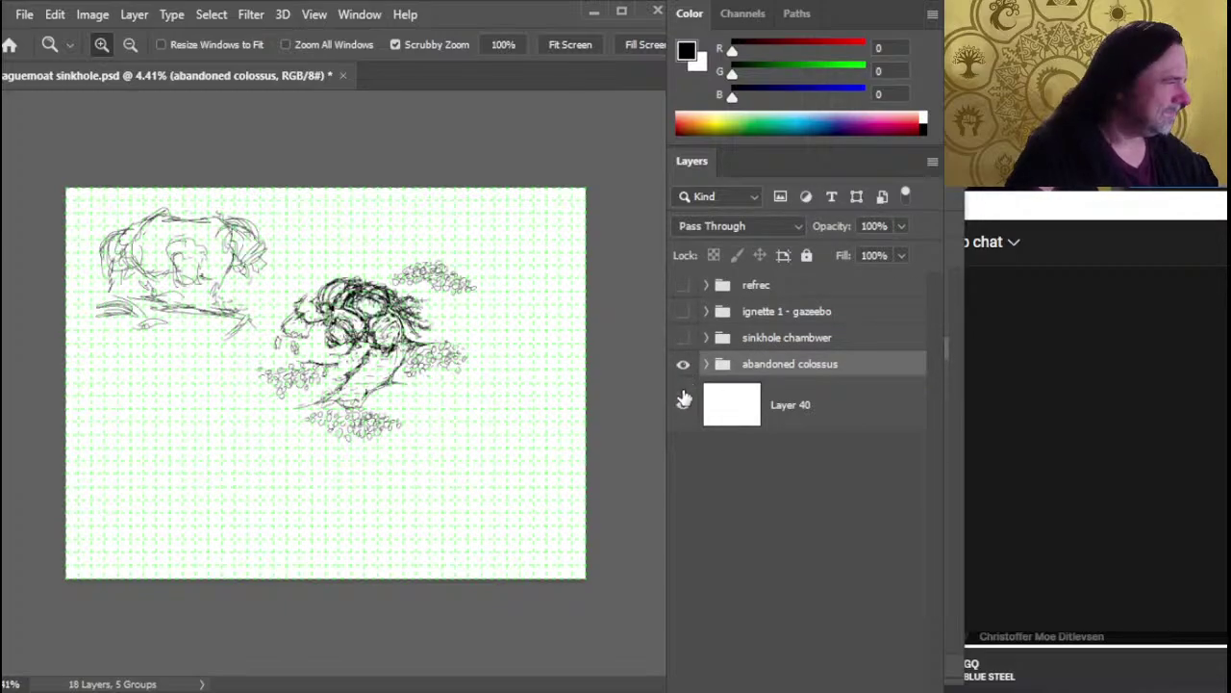
pyautogui.click(706, 366)
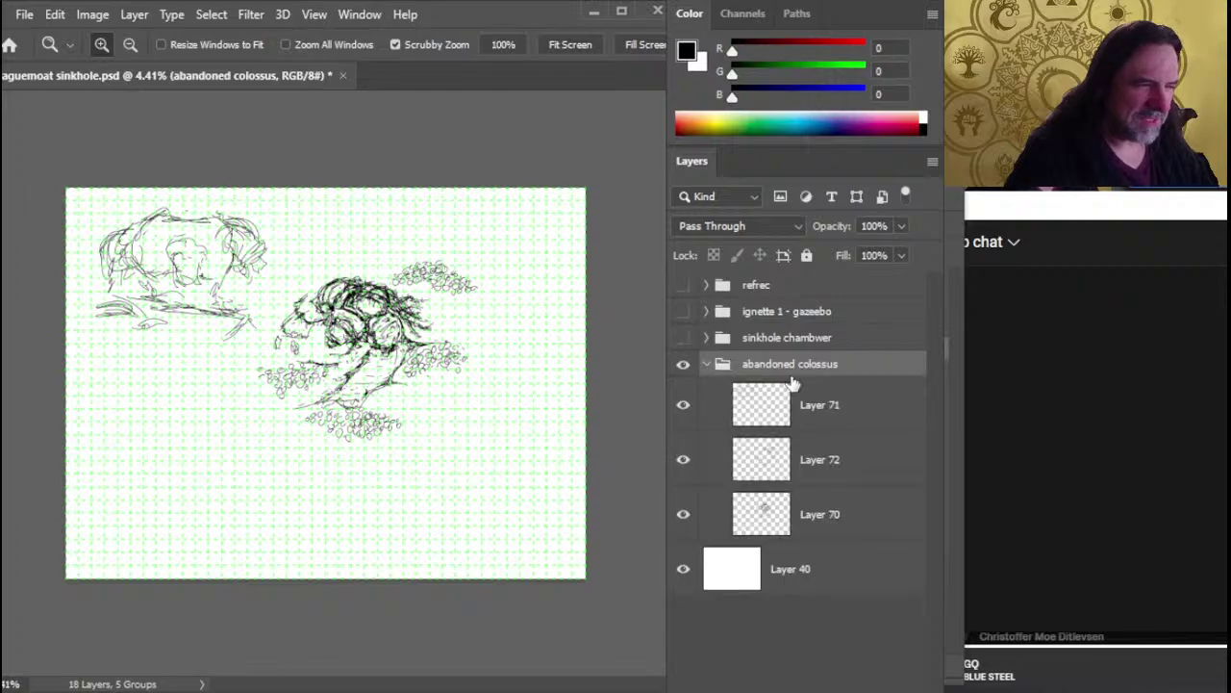
pyautogui.click(704, 365)
pyautogui.click(706, 366)
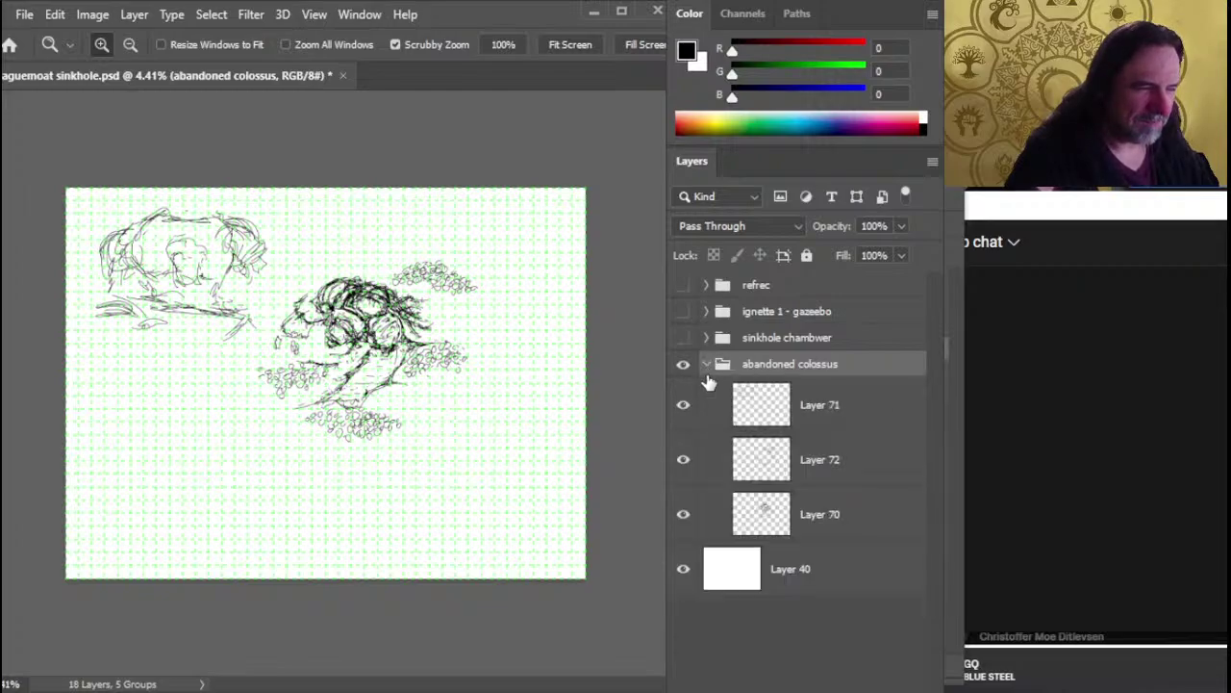
pyautogui.click(706, 364)
# Duplicate the number marker layer "a" from the sinkhole chambwer group to the top of the abandoned colossus group, and hide the sinkhole chambwer group
pyautogui.click(683, 338)
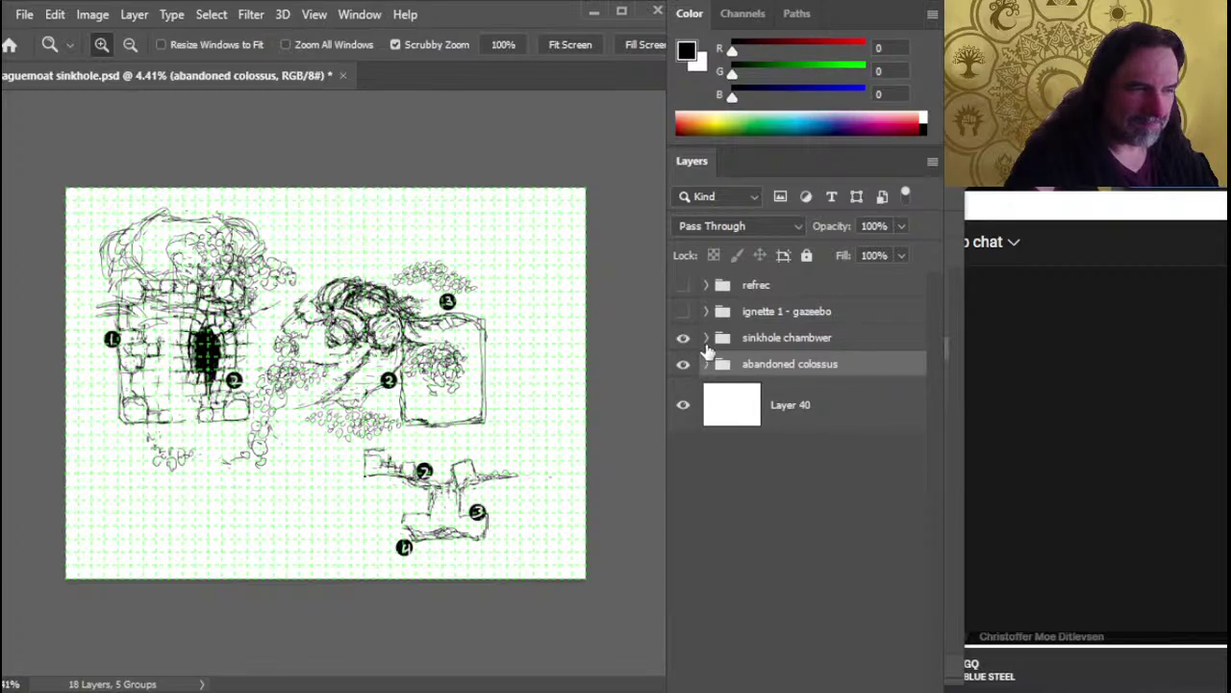
pyautogui.click(707, 338)
pyautogui.click(684, 380)
pyautogui.click(684, 380)
pyautogui.click(813, 383)
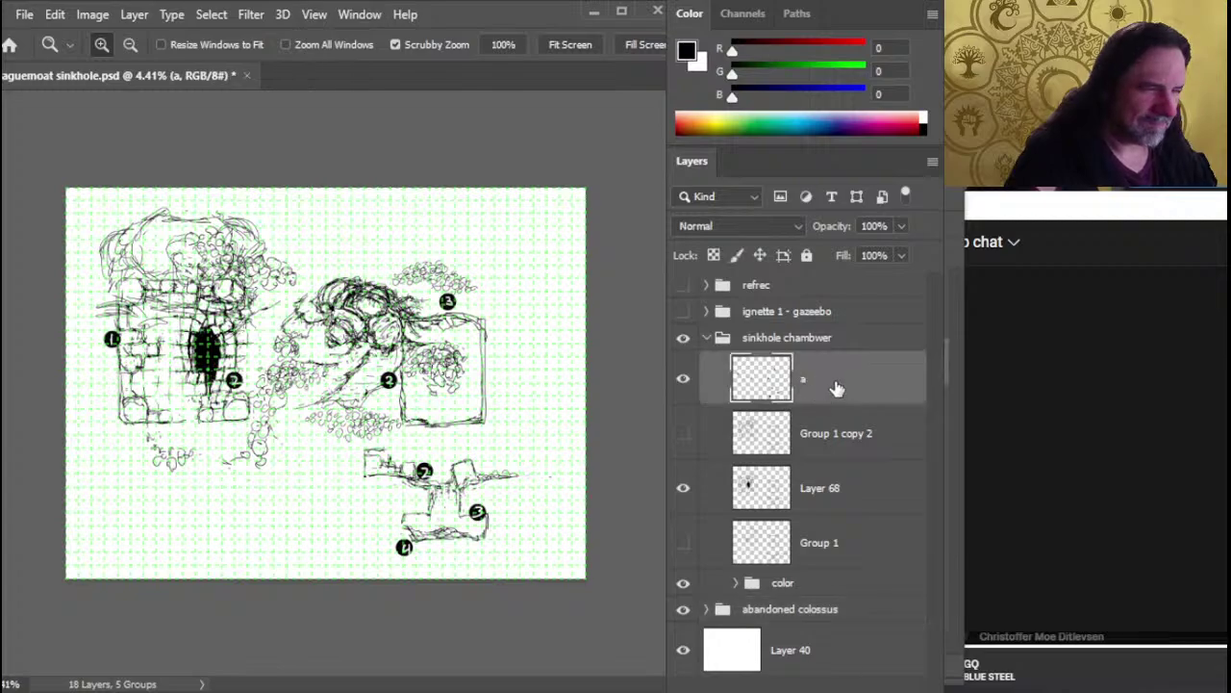
pyautogui.rightClick(817, 383)
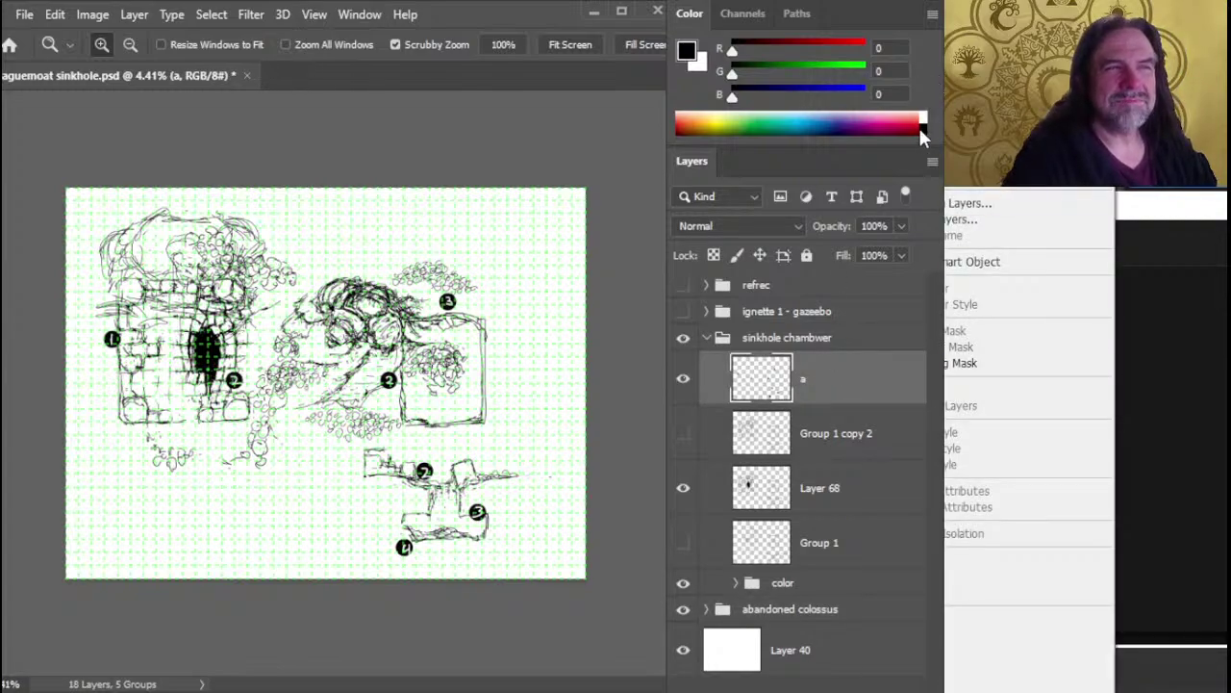
pyautogui.click(919, 96)
pyautogui.moveTo(803, 395); pyautogui.dragTo(798, 440)
pyautogui.click(707, 391)
pyautogui.click(707, 419)
pyautogui.click(682, 338)
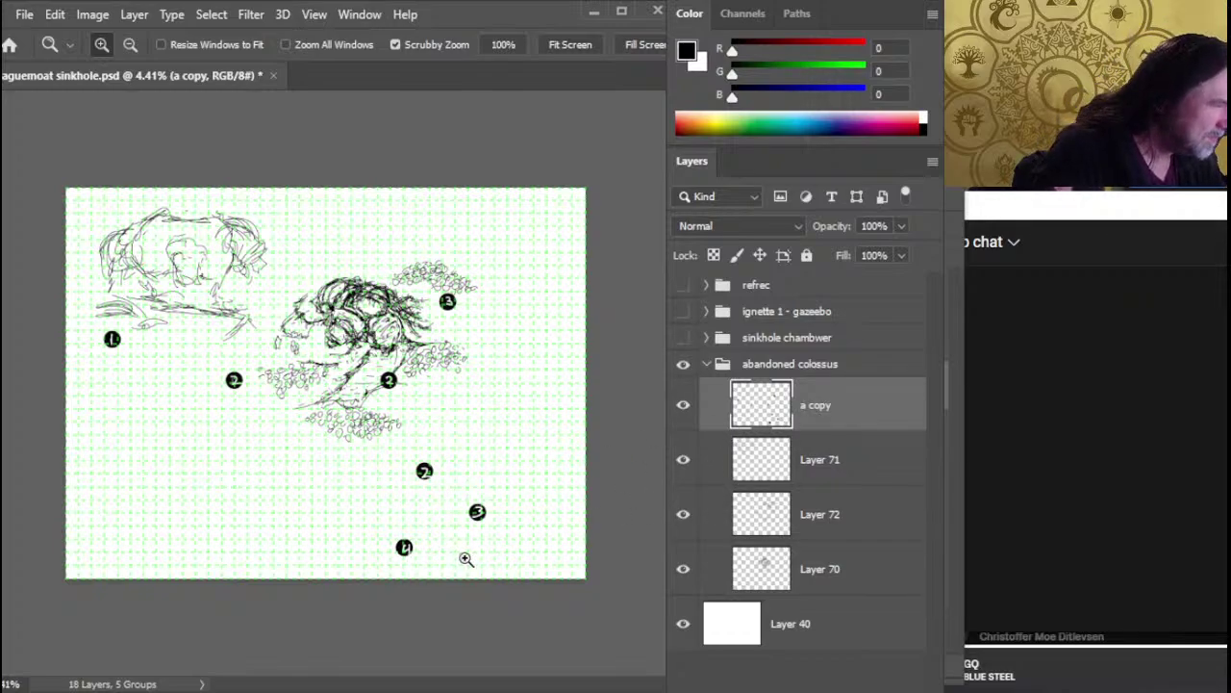
# Lasso and delete the surplus markers on the copied layer: the upper 3 and the two 2s nearest the stem and below it
pyautogui.press('l')
pyautogui.moveTo(467, 278)
pyautogui.mouseDown()
pyautogui.moveTo(426, 281)
pyautogui.moveTo(313, 401)
pyautogui.moveTo(351, 423)
pyautogui.moveTo(387, 473)
pyautogui.moveTo(437, 471)
pyautogui.moveTo(467, 279)
pyautogui.moveTo(438, 252)
pyautogui.mouseUp()
pyautogui.press('Delete')
pyautogui.hotkey('ctrl', 'x')
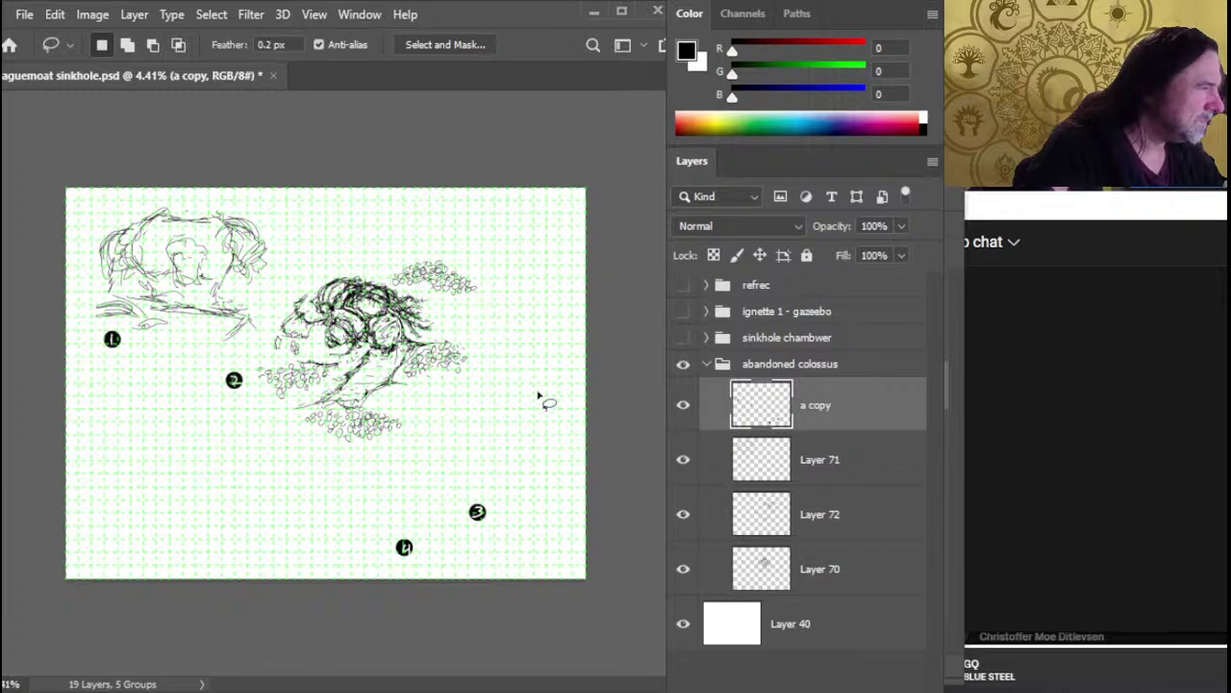
# Move marker 1 to the right of the stem's foot and marker 2 to the right of the cluster
pyautogui.moveTo(124, 306); pyautogui.dragTo(127, 310)
pyautogui.press('v')
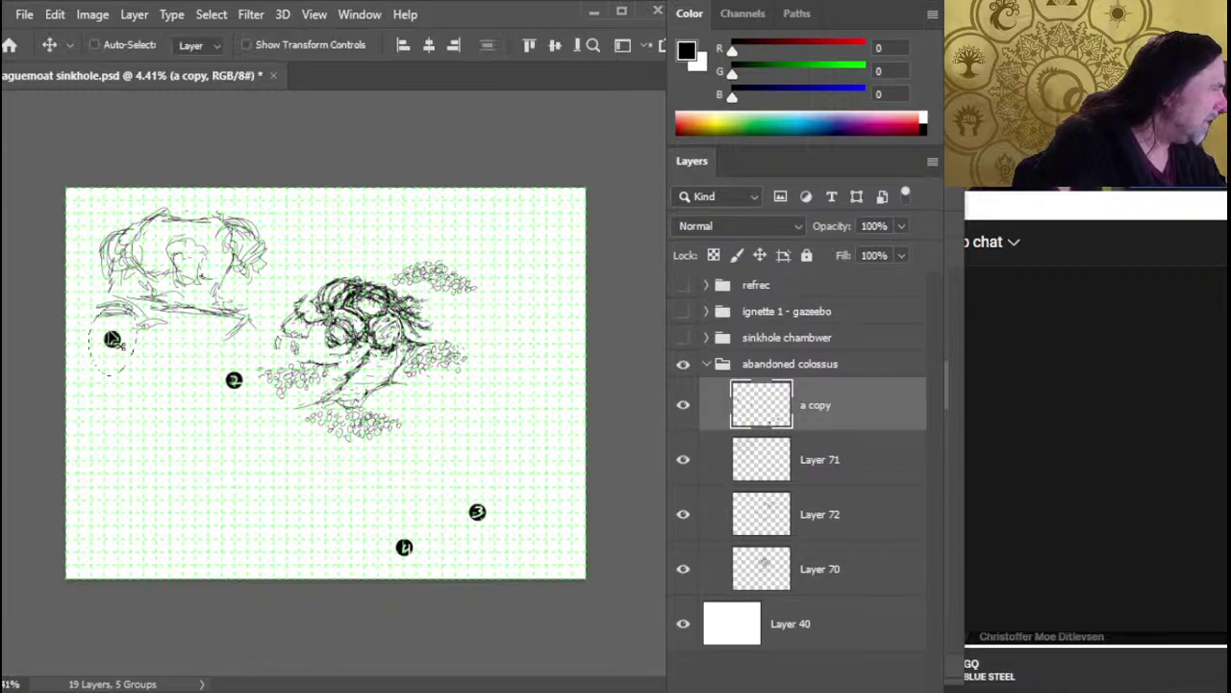
pyautogui.moveTo(133, 358)
pyautogui.mouseDown()
pyautogui.moveTo(304, 454)
pyautogui.moveTo(415, 431)
pyautogui.moveTo(403, 454)
pyautogui.moveTo(416, 447)
pyautogui.moveTo(429, 417)
pyautogui.moveTo(394, 402)
pyautogui.mouseUp()
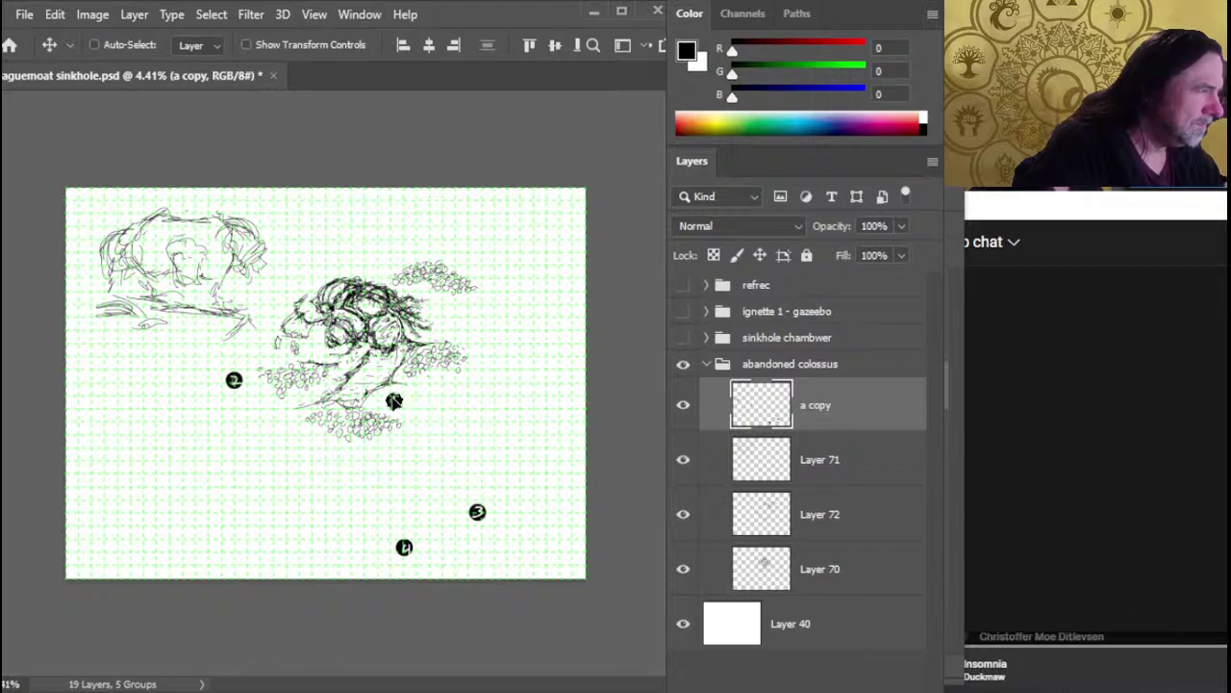
pyautogui.press('l')
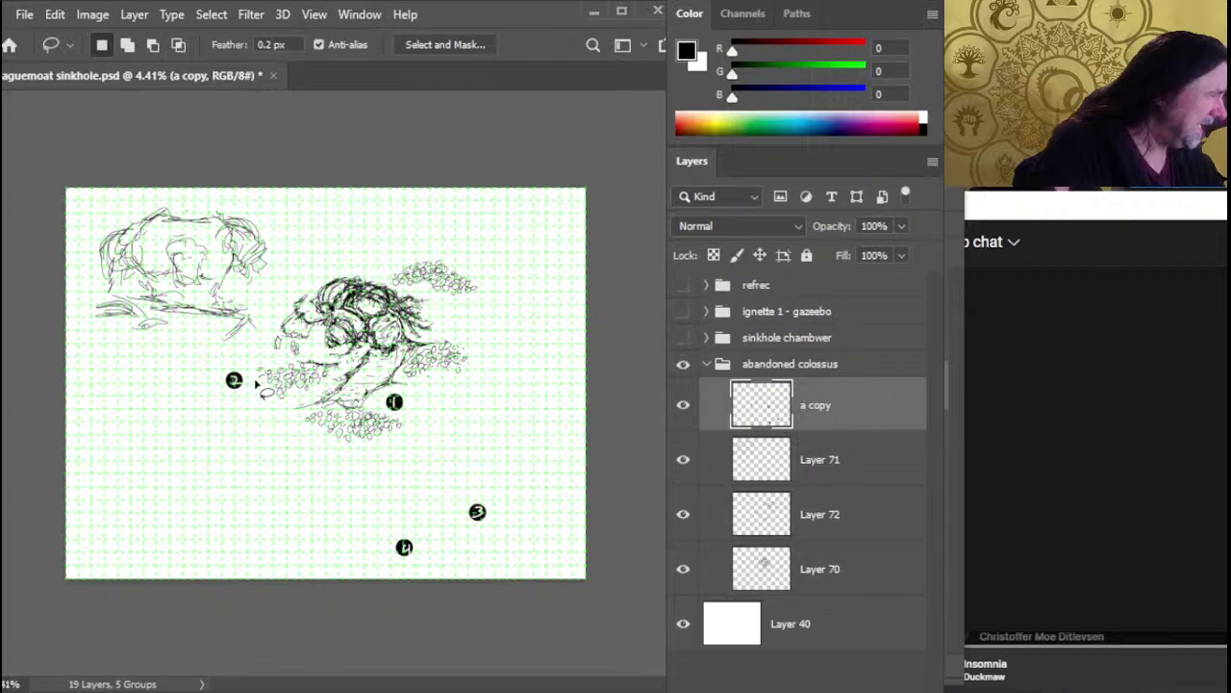
pyautogui.moveTo(244, 363)
pyautogui.mouseDown()
pyautogui.moveTo(240, 397)
pyautogui.moveTo(436, 344)
pyautogui.moveTo(443, 303)
pyautogui.mouseUp()
pyautogui.press('v')
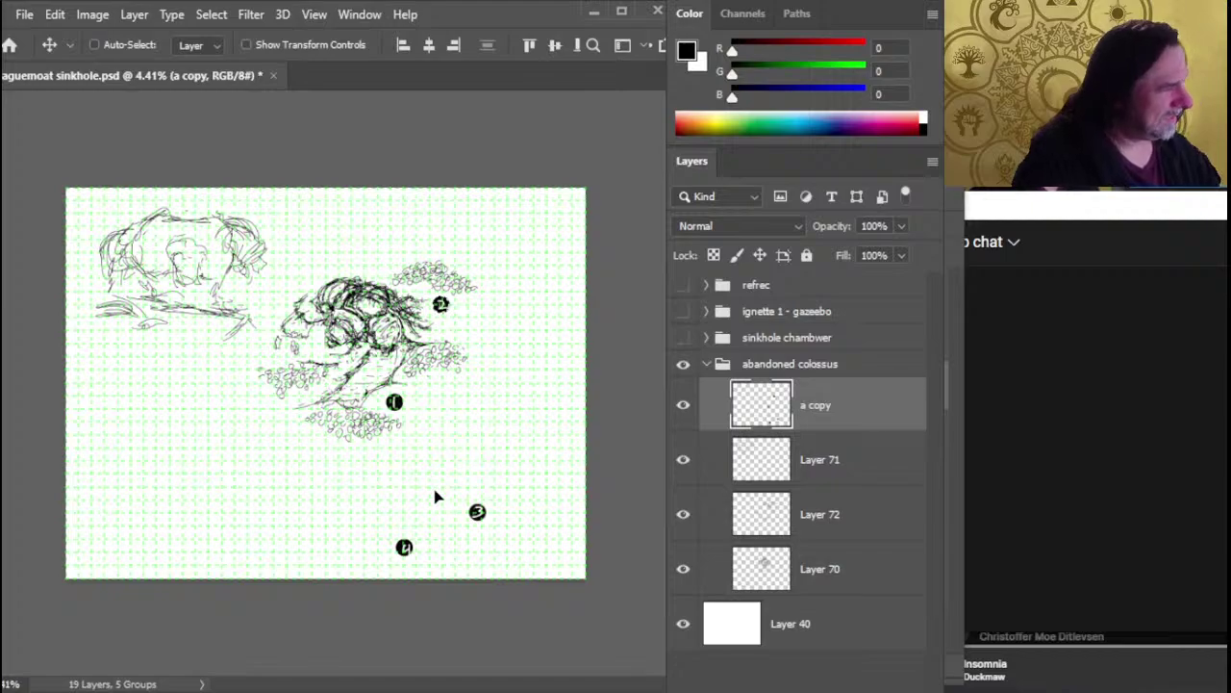
# Move marker 3 just above the cluster and marker 4 to the cluster's lower left edge
pyautogui.press('l')
pyautogui.moveTo(467, 465); pyautogui.dragTo(471, 466)
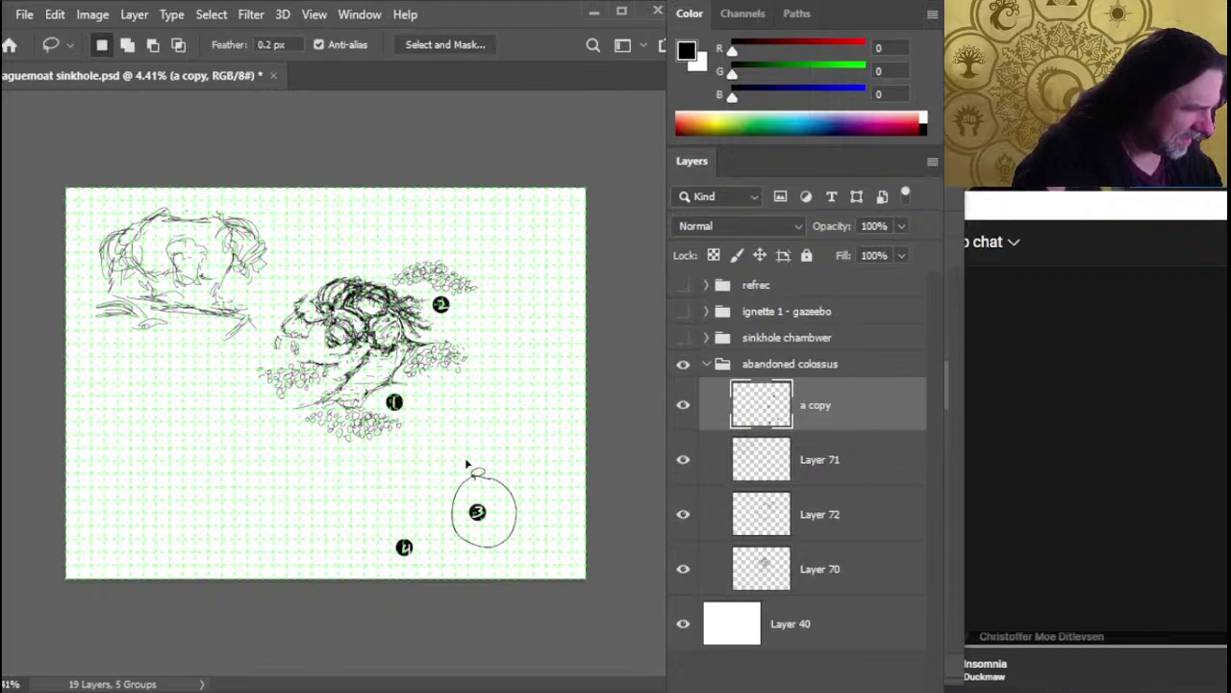
pyautogui.press('v')
pyautogui.moveTo(473, 512); pyautogui.dragTo(373, 271)
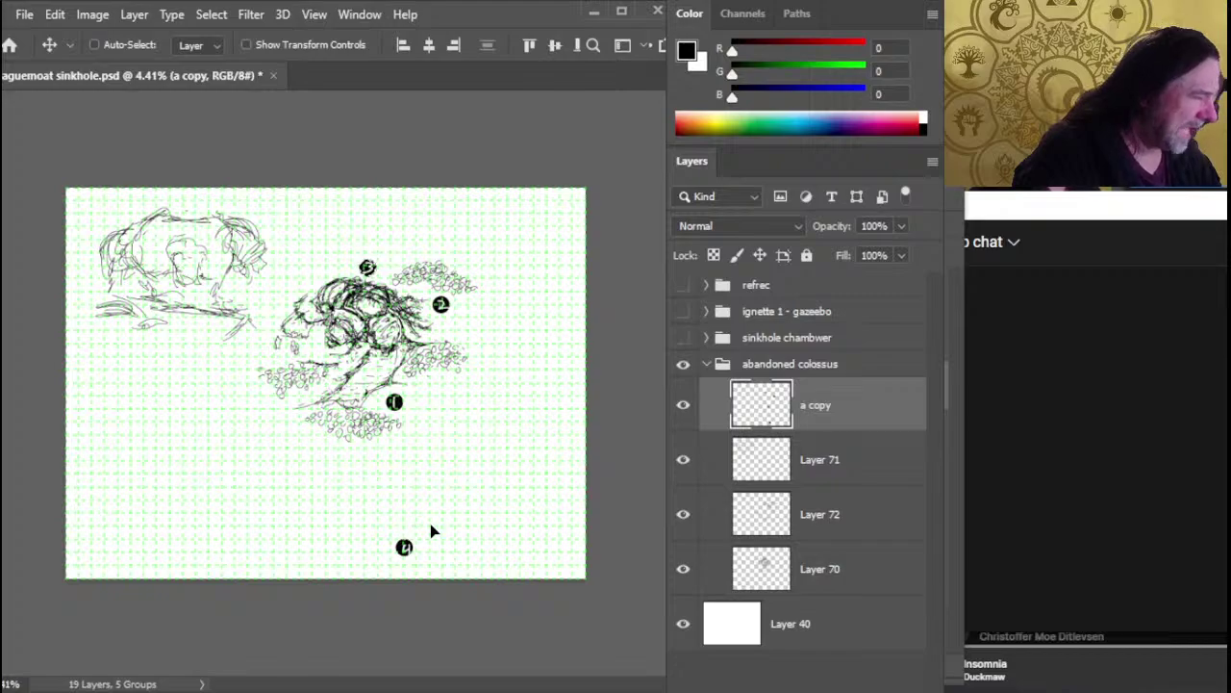
pyautogui.press('l')
pyautogui.moveTo(426, 522)
pyautogui.mouseDown()
pyautogui.moveTo(380, 519)
pyautogui.moveTo(323, 351)
pyautogui.mouseUp()
pyautogui.press('v')
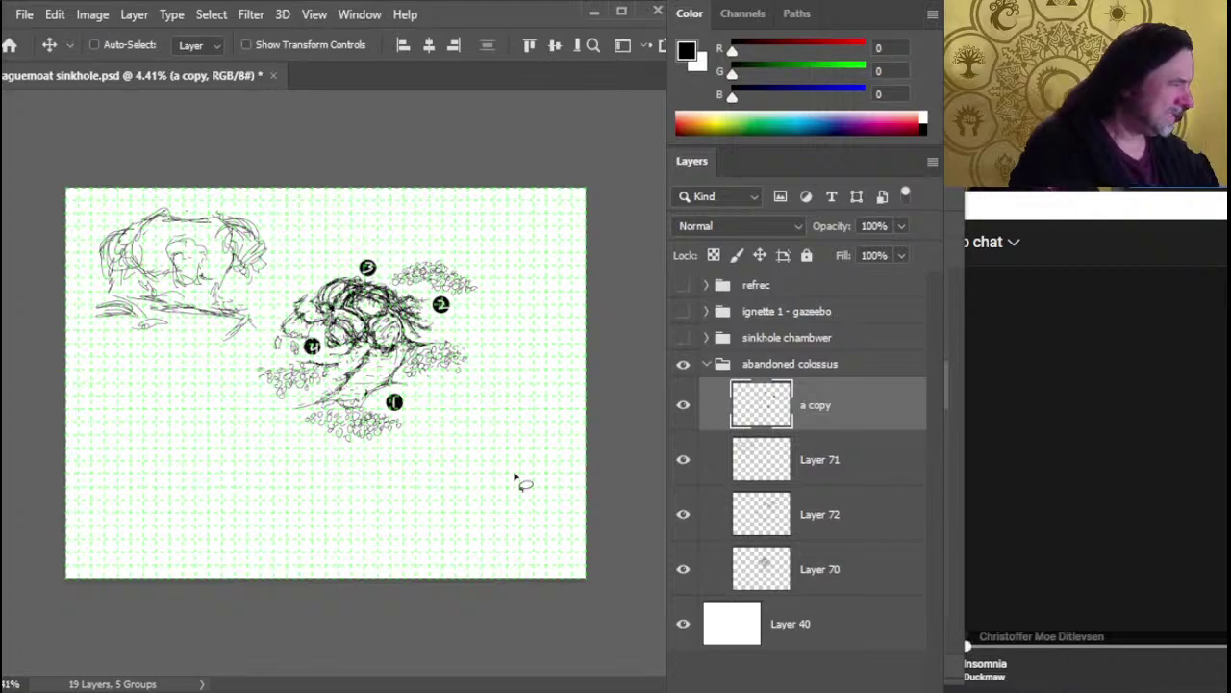
pyautogui.press('l')
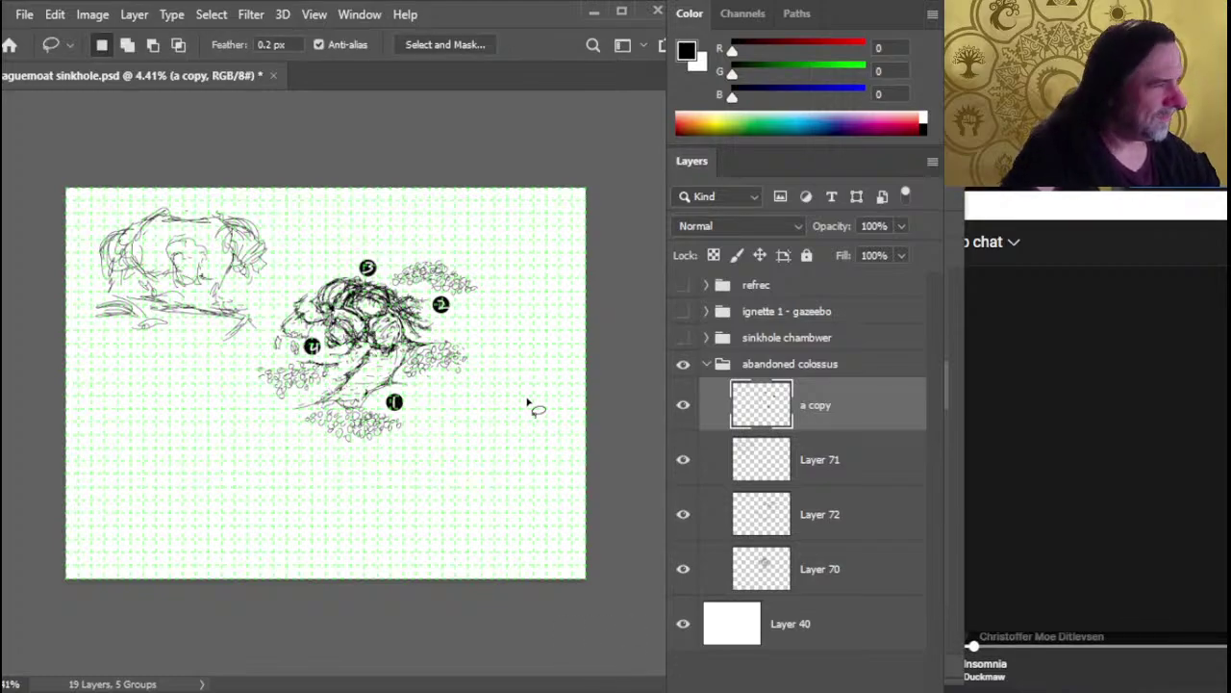
# Collapse and hide the abandoned colossus group, and add a new blank layer directly above Layer 40
pyautogui.click(707, 364)
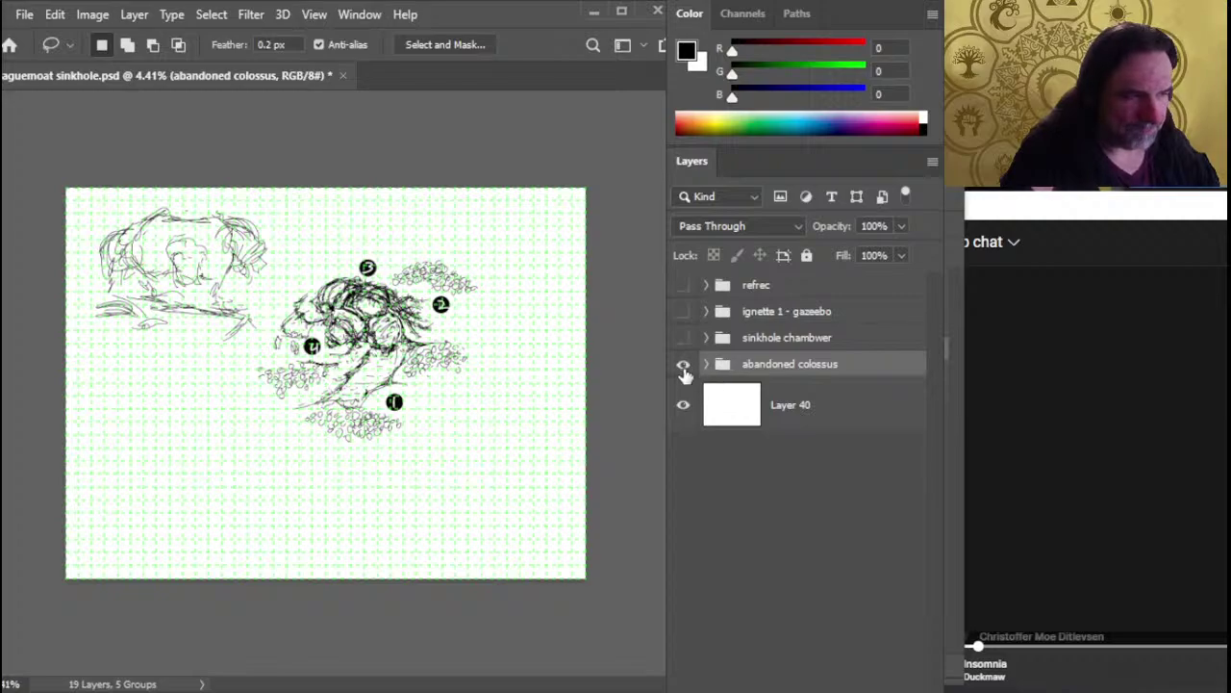
pyautogui.click(683, 366)
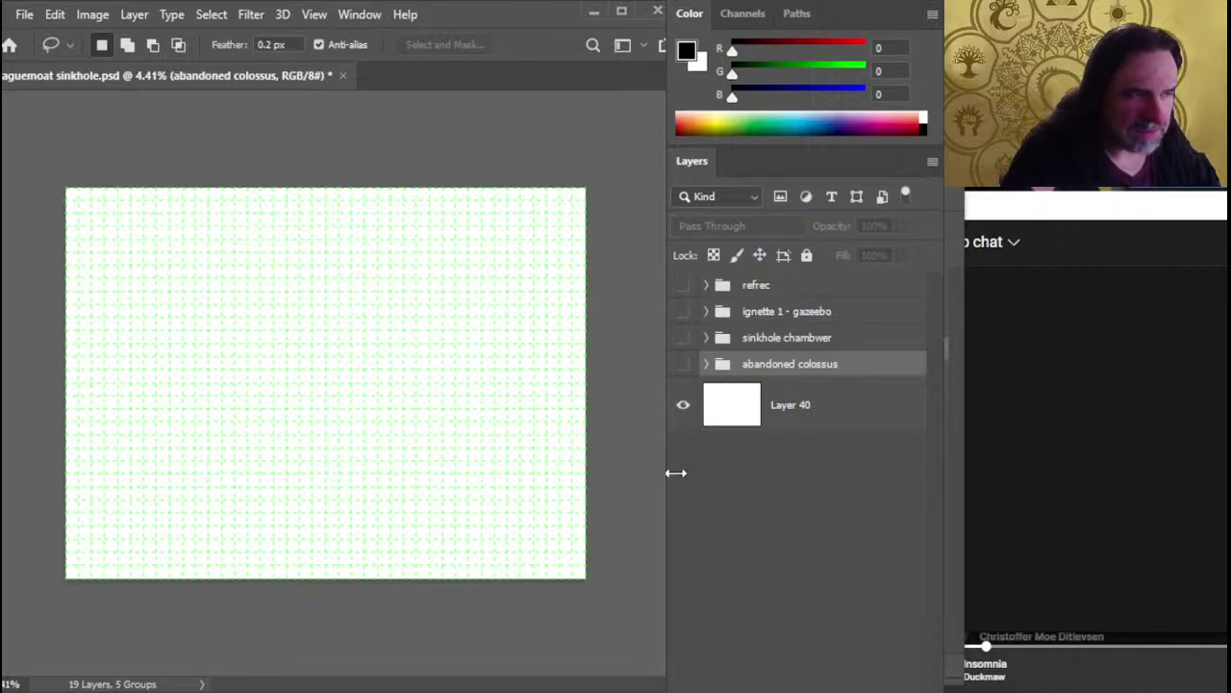
pyautogui.hotkey('alt', 'Tab')
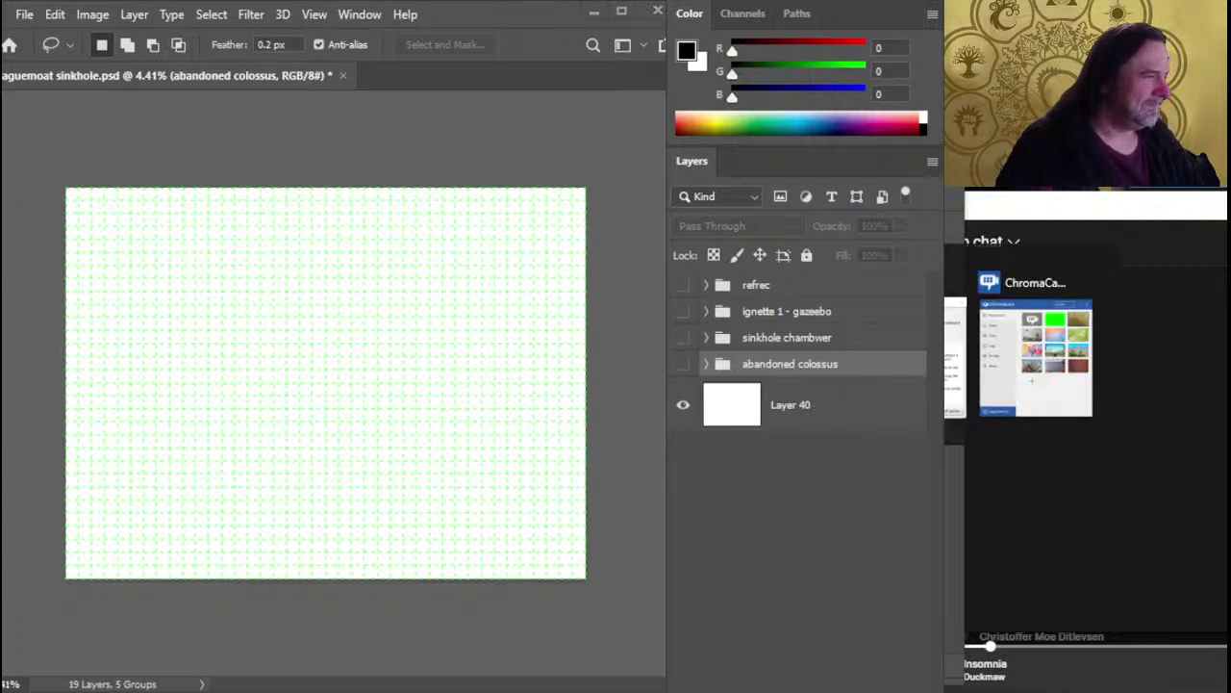
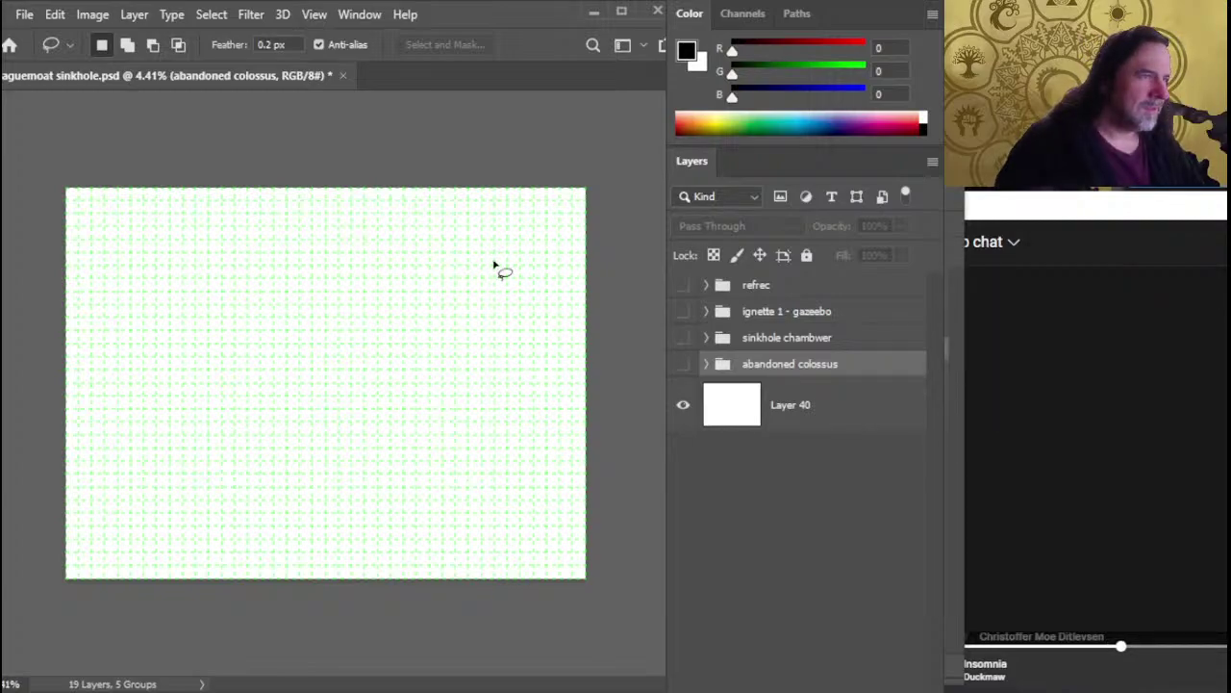
pyautogui.hotkey('alt', 'Tab')
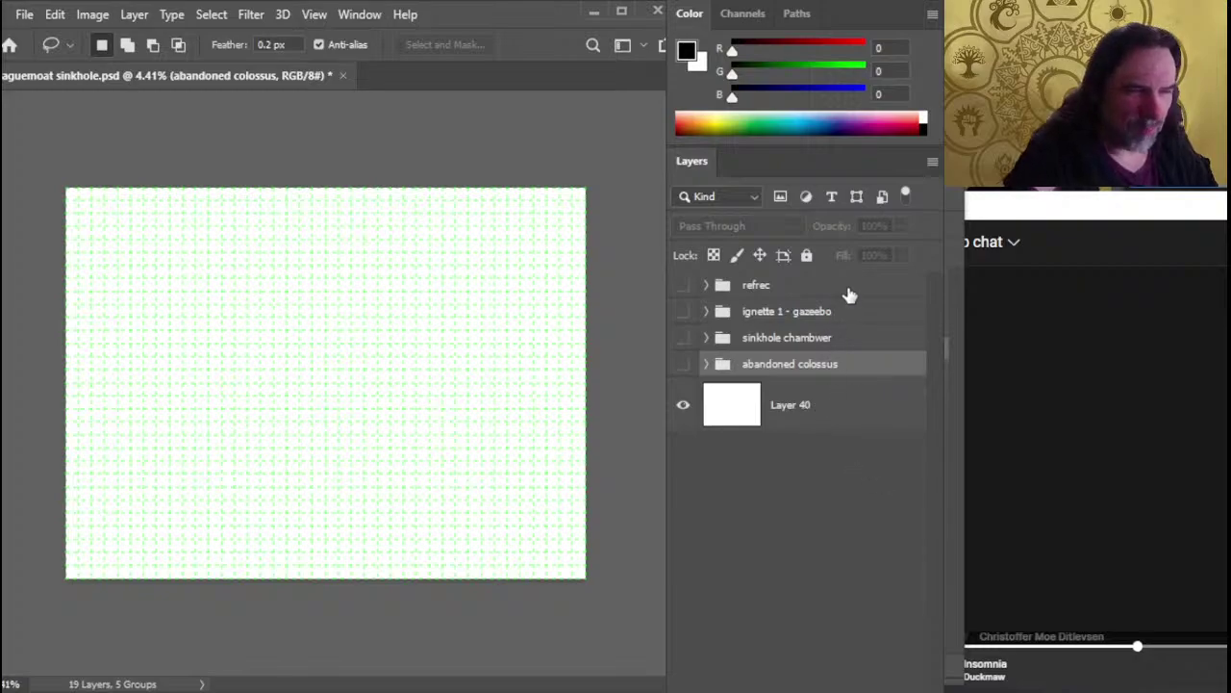
pyautogui.click(852, 314)
pyautogui.click(846, 410)
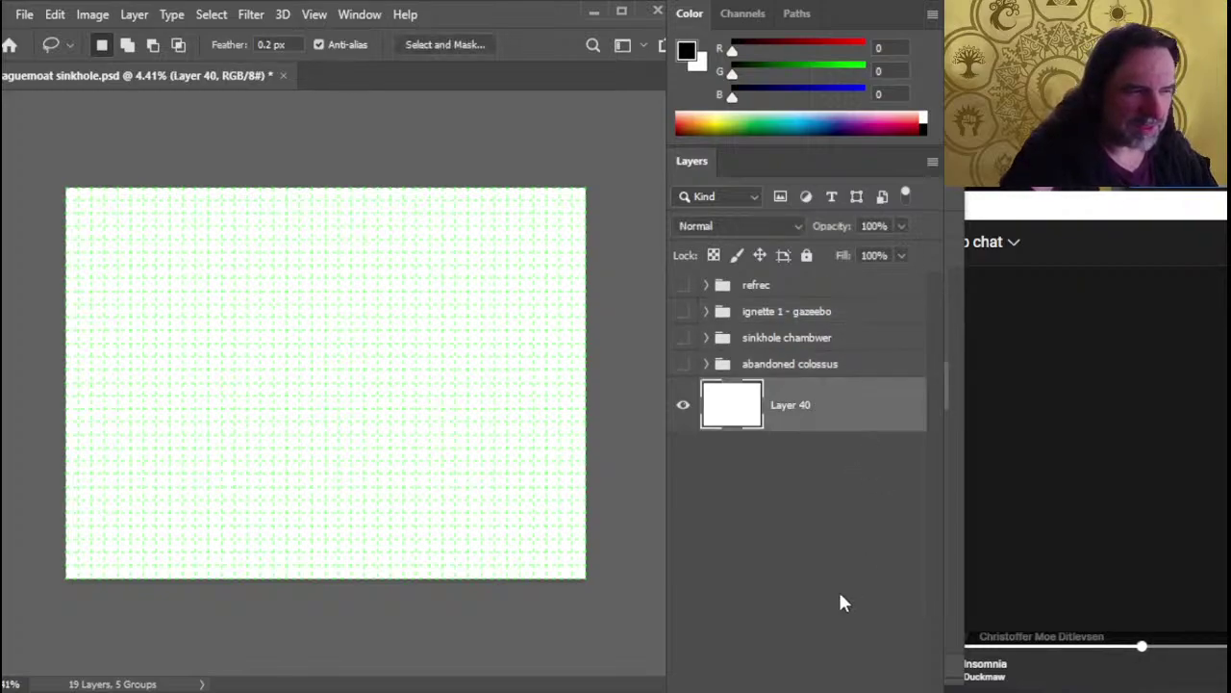
pyautogui.click(837, 687)
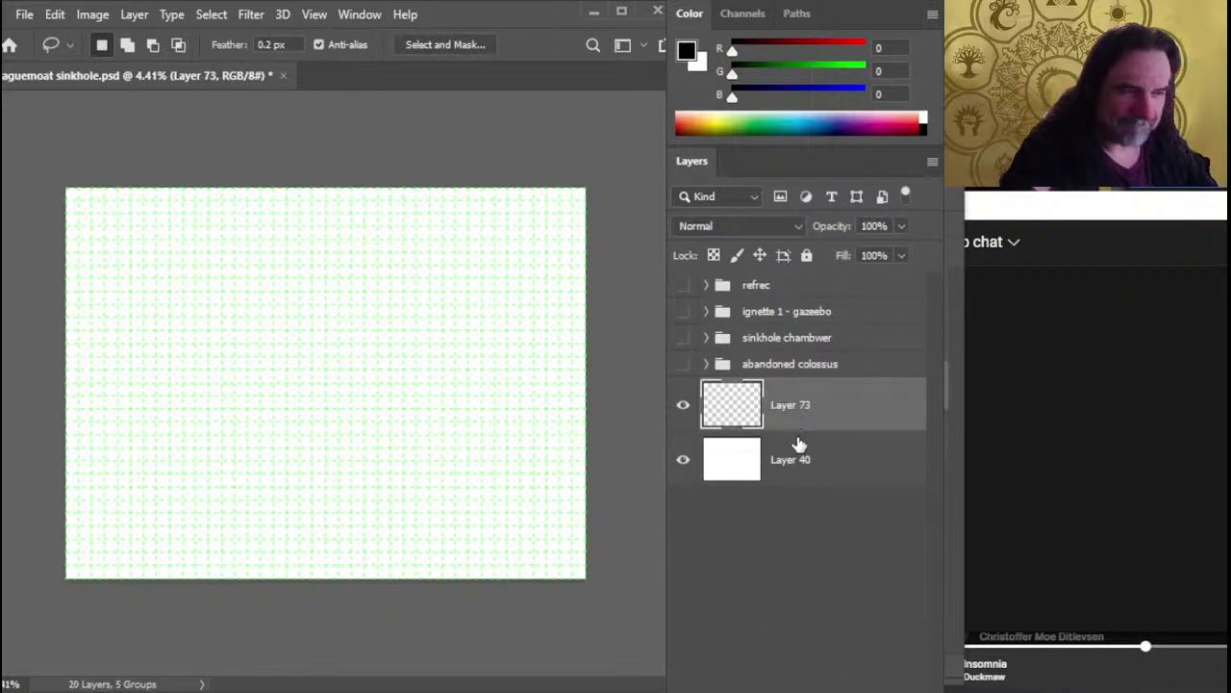
# Group Layer 73 and name the group "tree of woe"
pyautogui.hotkey('ctrl', 'g')
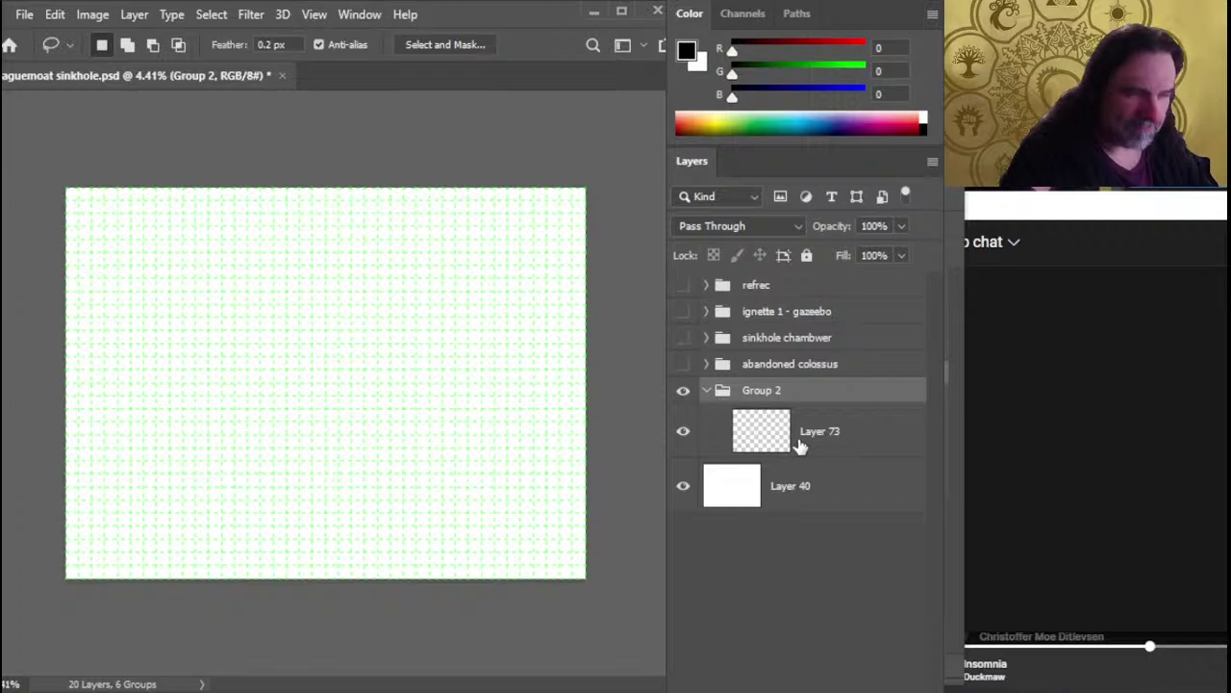
pyautogui.doubleClick(765, 392)
pyautogui.write('tree')
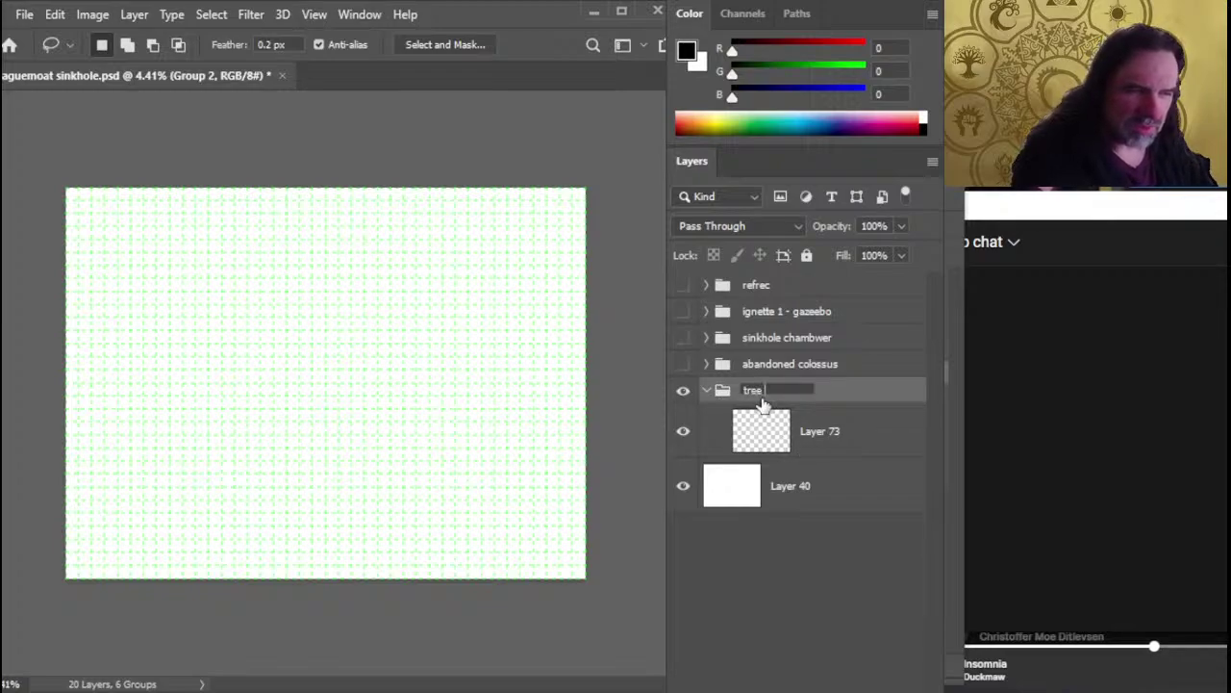
pyautogui.write(' of woe')
pyautogui.press('Return')
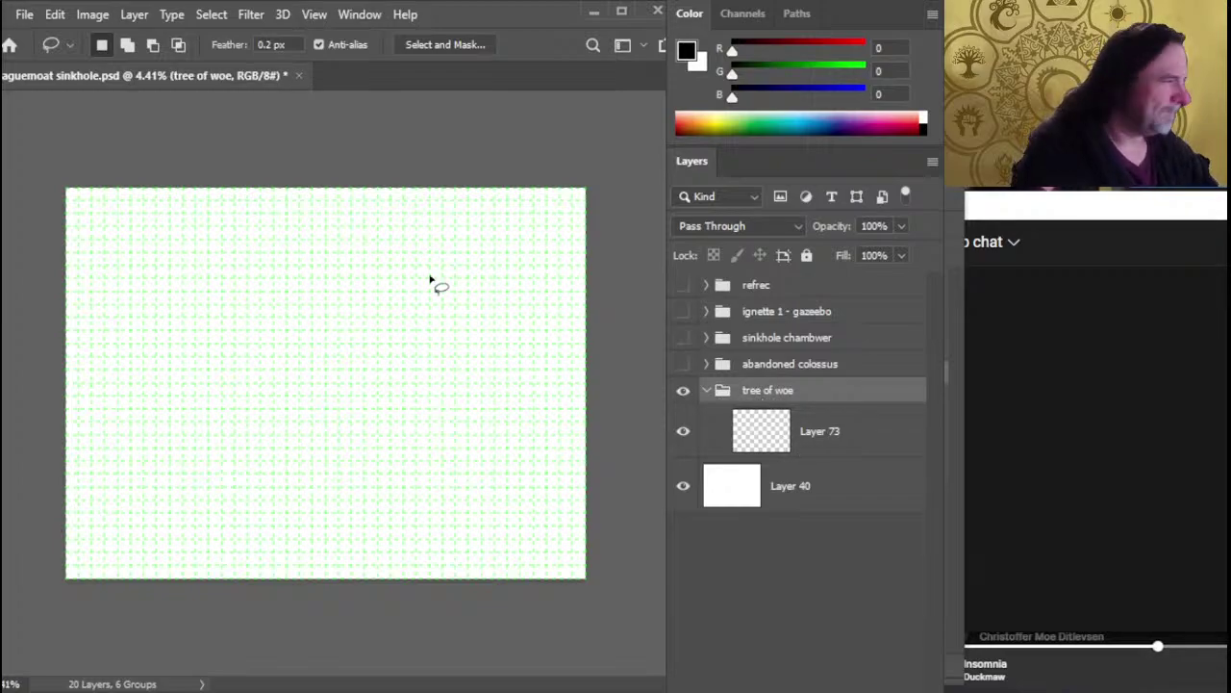
# Paint a solid black trunk shape near the middle of the canvas on Layer 73 with a large brush
pyautogui.press('b')
pyautogui.click(869, 453)
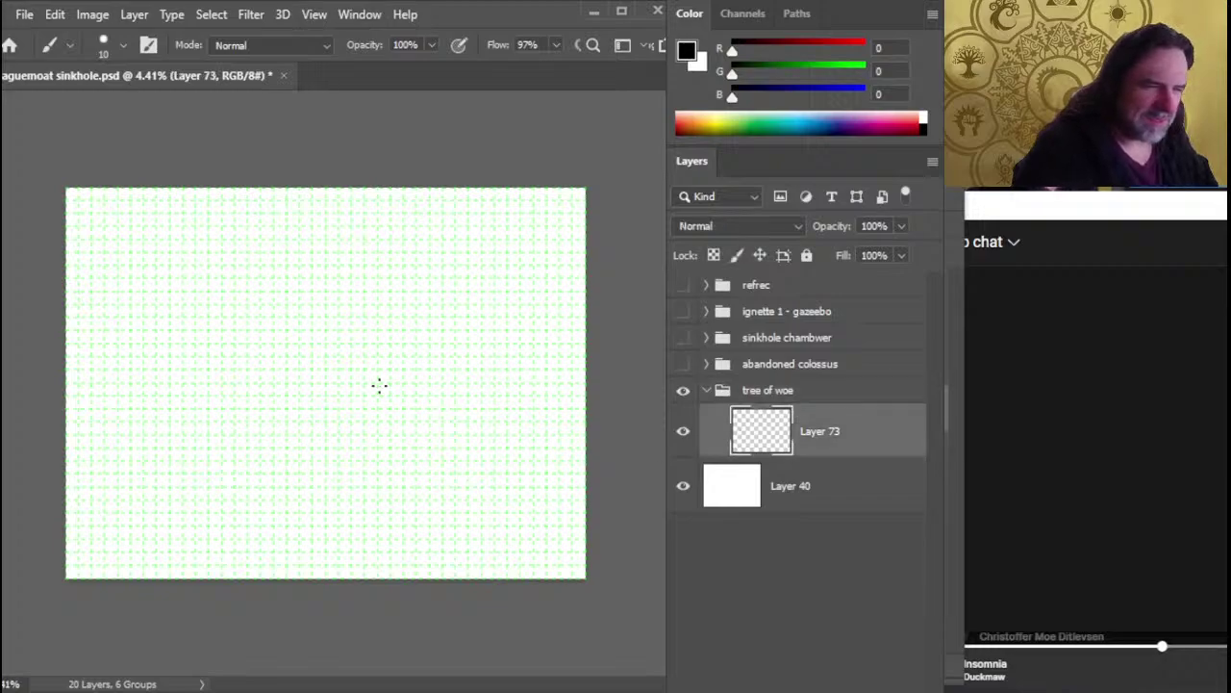
pyautogui.press(']')
pyautogui.press(']')
pyautogui.press(']')
pyautogui.press(']')
pyautogui.press(']')
pyautogui.press(']')
pyautogui.press(']')
pyautogui.press(']')
pyautogui.press(']')
pyautogui.press(']')
pyautogui.press(']')
pyautogui.press(']')
pyautogui.press(']')
pyautogui.press(']')
pyautogui.press(']')
pyautogui.press(']')
pyautogui.press(']')
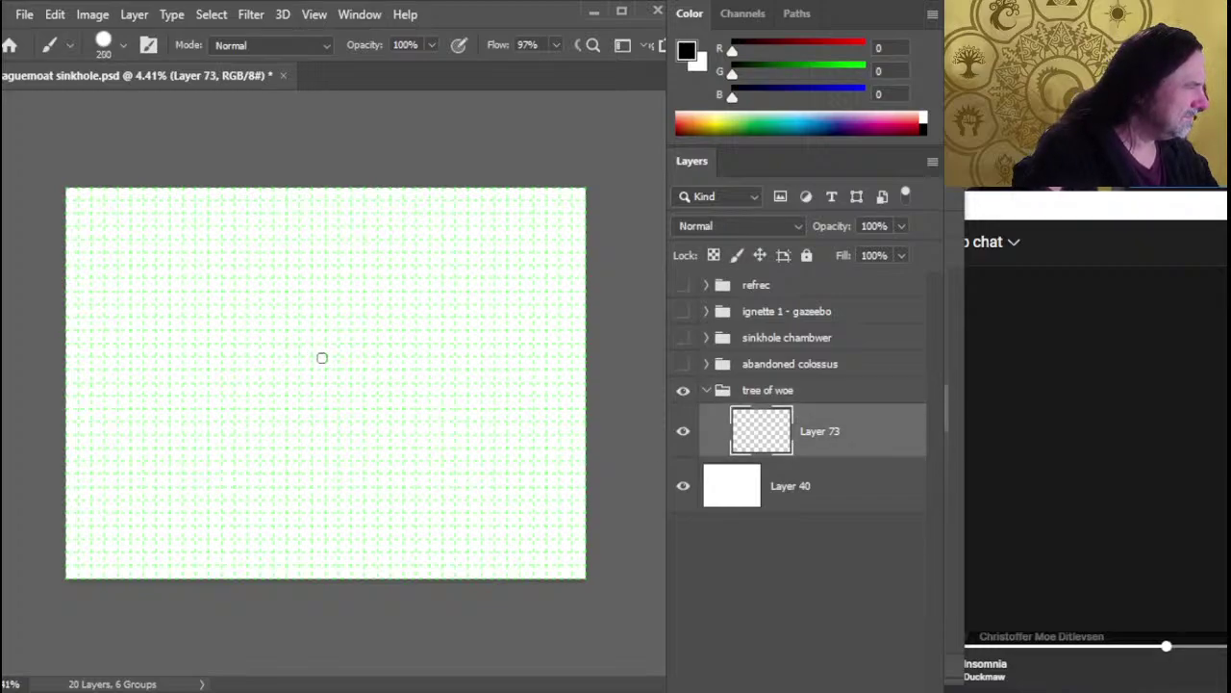
pyautogui.press(']')
pyautogui.press(']')
pyautogui.press(']')
pyautogui.press(']')
pyautogui.press(']')
pyautogui.press(']')
pyautogui.moveTo(324, 360)
pyautogui.mouseDown()
pyautogui.moveTo(352, 348)
pyautogui.moveTo(310, 368)
pyautogui.moveTo(327, 356)
pyautogui.moveTo(297, 330)
pyautogui.moveTo(318, 355)
pyautogui.moveTo(256, 391)
pyautogui.mouseUp()
# With a smaller brush, extend thick roots from the trunk, two reaching left and one 200 px wide reaching the upper right
pyautogui.press('[')
pyautogui.press('[')
pyautogui.press('[')
pyautogui.press('[')
pyautogui.press('[')
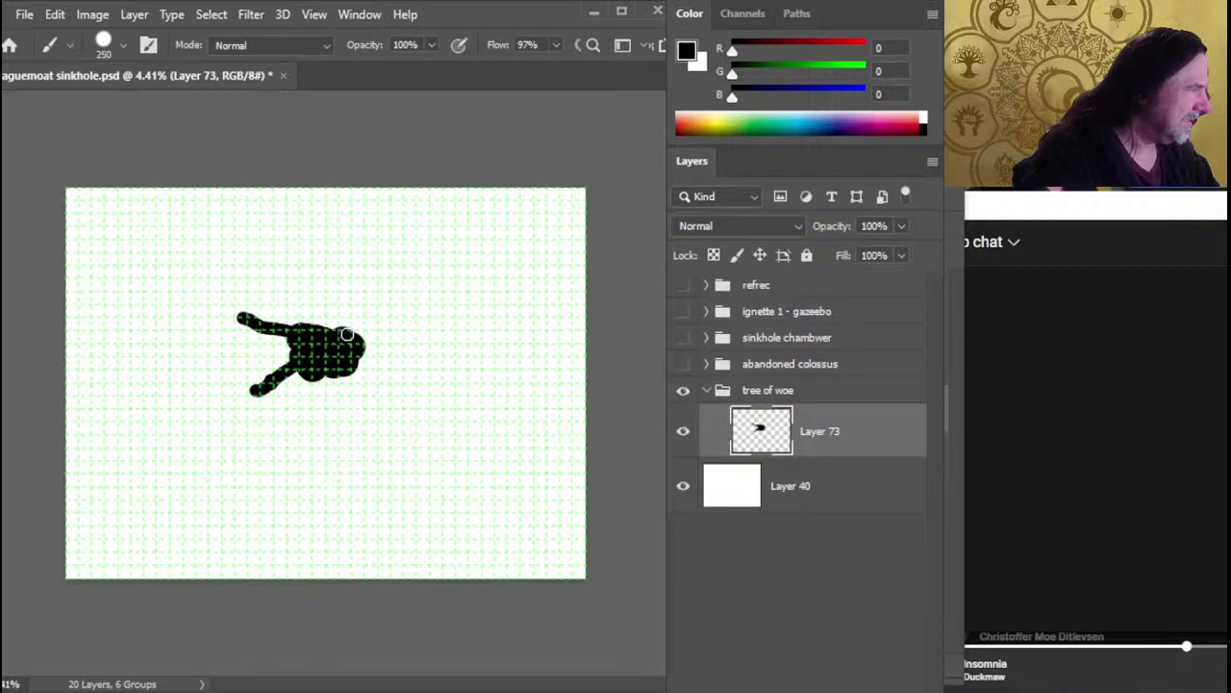
pyautogui.press('[')
pyautogui.moveTo(347, 333); pyautogui.dragTo(376, 298)
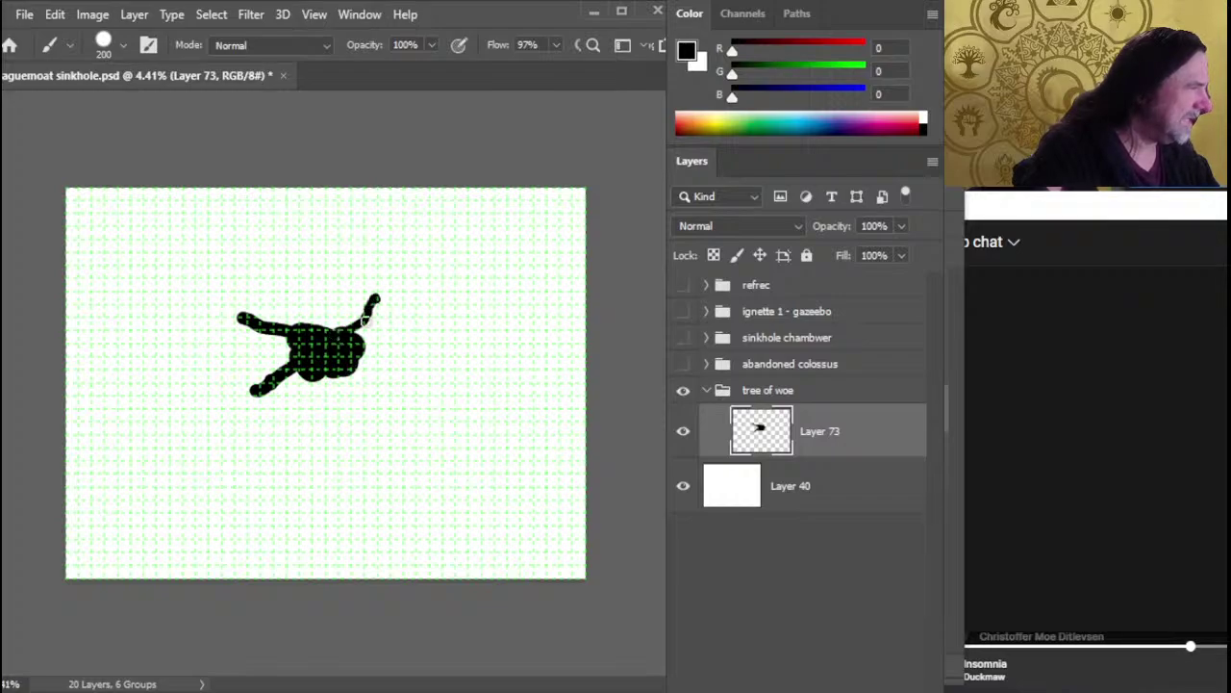
# Erase with a 100 px tip to thin the upper-left root and carve a hollow into the trunk's lower right
pyautogui.press('e')
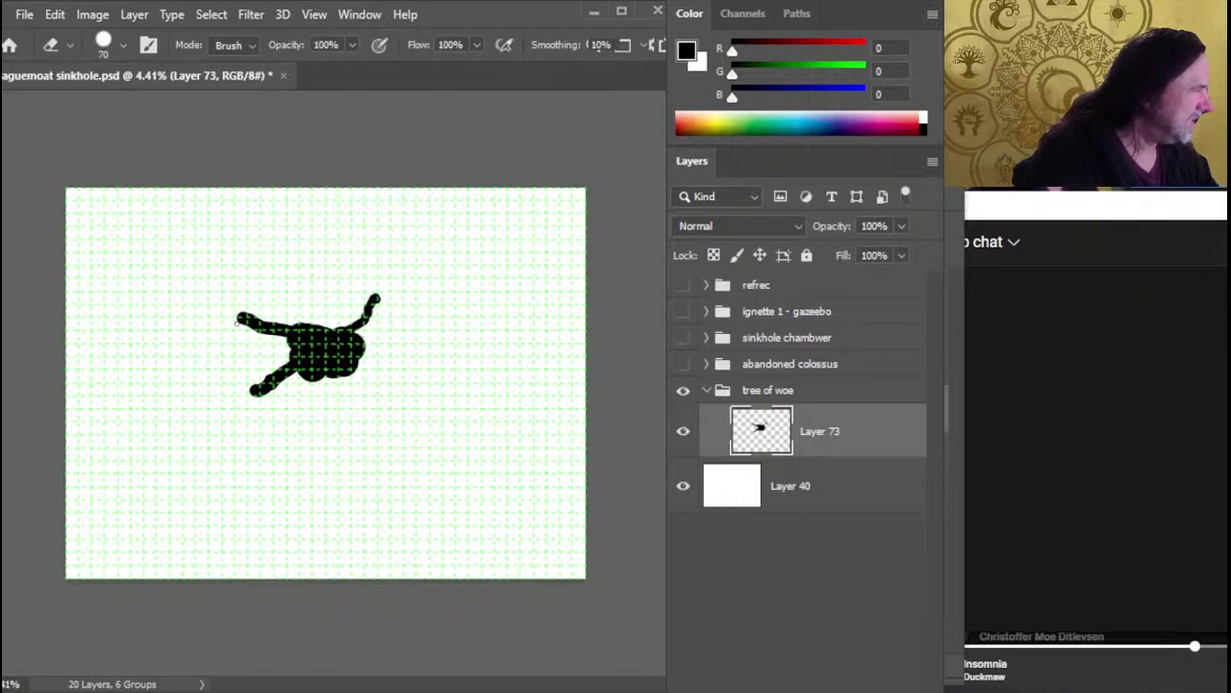
pyautogui.press(']')
pyautogui.press(']')
pyautogui.press(']')
pyautogui.press(']')
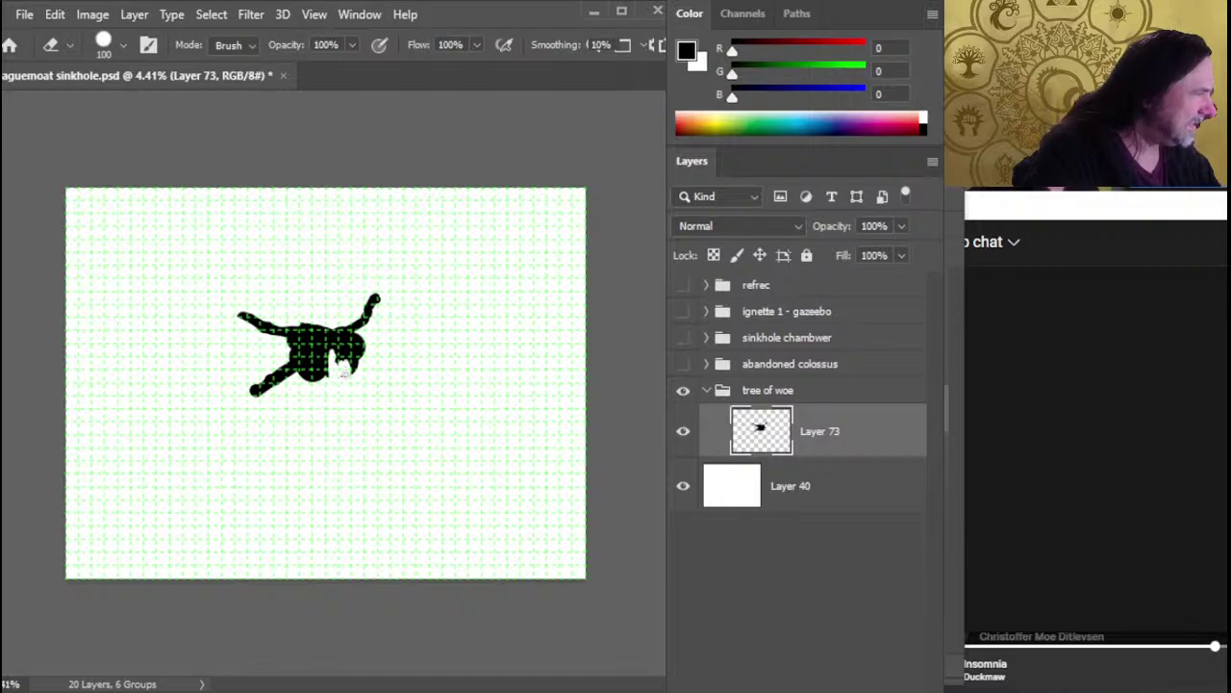
pyautogui.moveTo(345, 374); pyautogui.dragTo(344, 356)
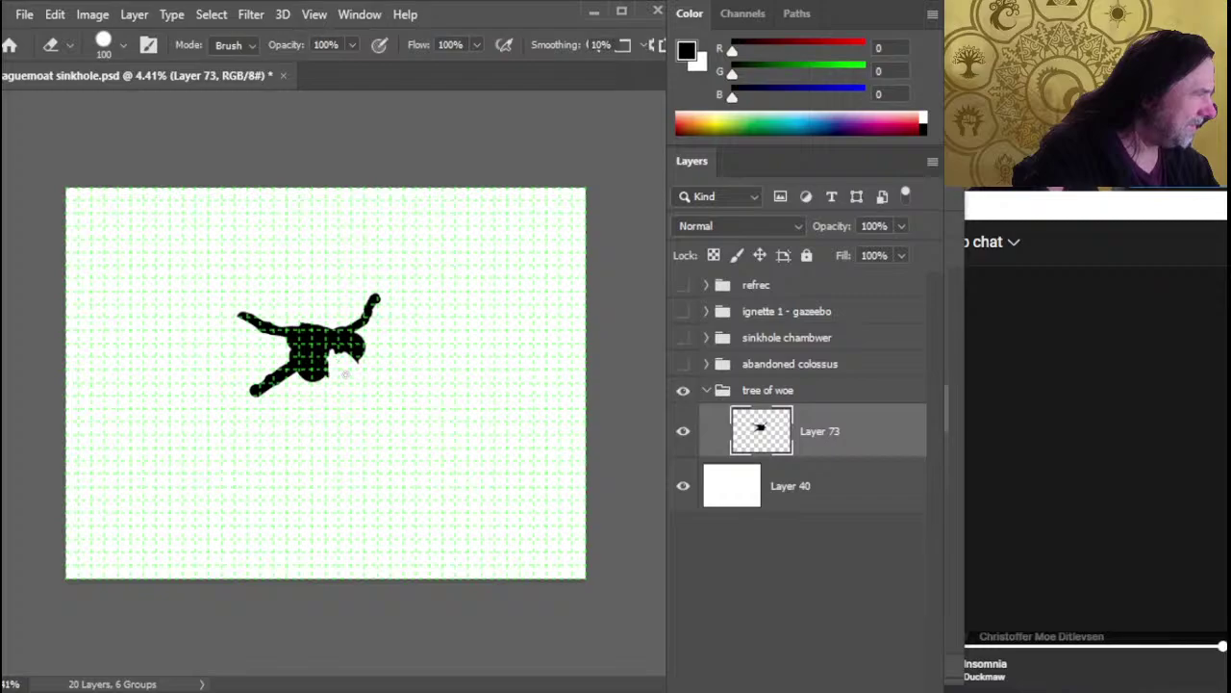
# Roughen the hollow's edges with a 90 px brush, add a root rising from the top, and taper the root tips
pyautogui.press('b')
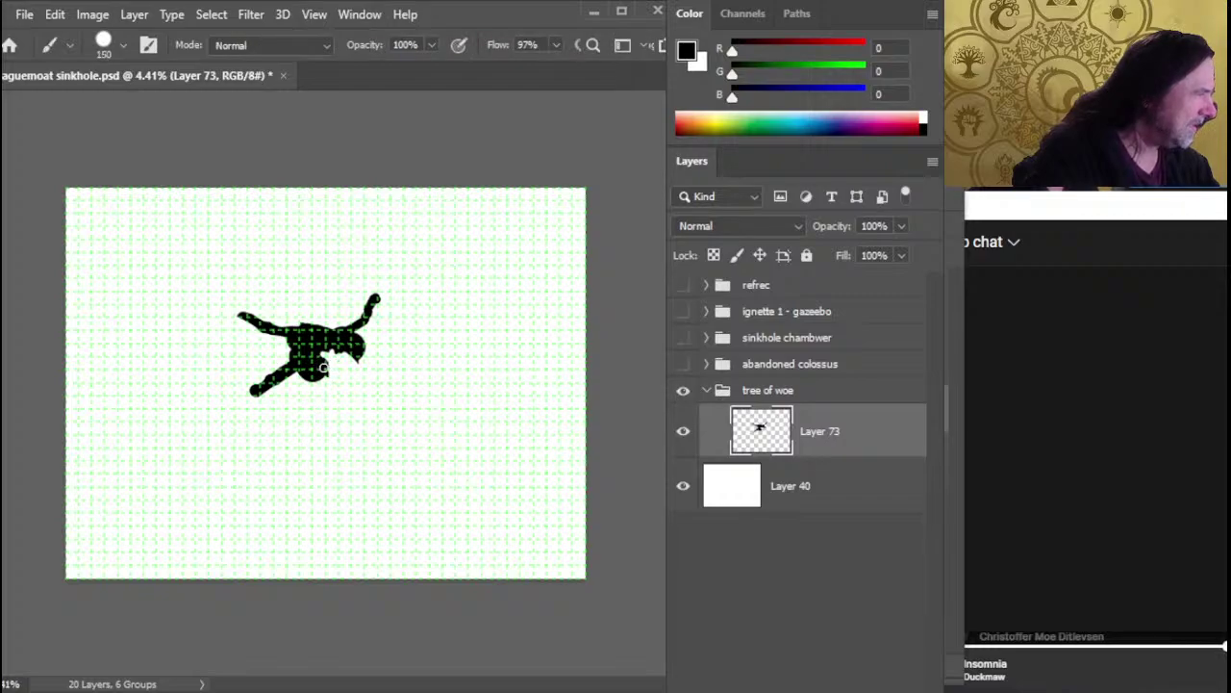
pyautogui.press('[')
pyautogui.press('[')
pyautogui.press('[')
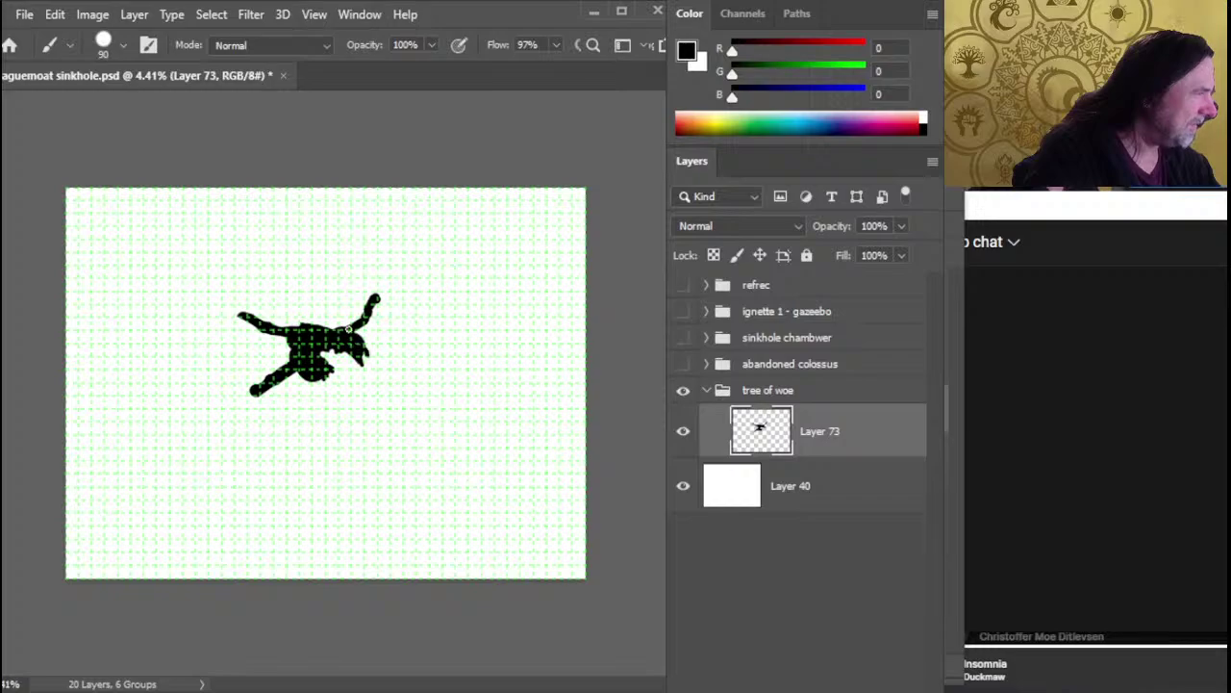
pyautogui.moveTo(320, 327)
pyautogui.mouseDown()
pyautogui.moveTo(323, 294)
pyautogui.moveTo(324, 325)
pyautogui.mouseUp()
pyautogui.press('e')
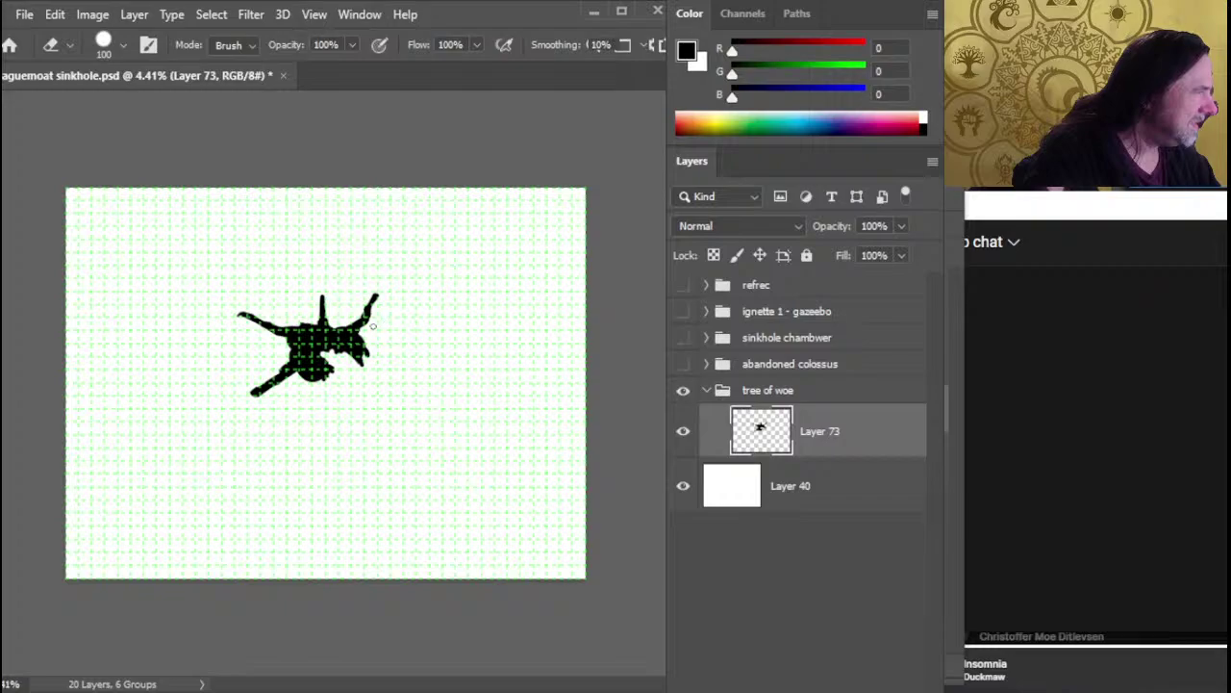
# Lasso the trunk's right part with its upper-right root, shift it slightly left and deselect
pyautogui.press('l')
pyautogui.moveTo(375, 291)
pyautogui.mouseDown()
pyautogui.moveTo(343, 373)
pyautogui.moveTo(396, 367)
pyautogui.moveTo(409, 286)
pyautogui.moveTo(374, 292)
pyautogui.mouseUp()
pyautogui.press('v')
pyautogui.moveTo(380, 341); pyautogui.dragTo(370, 332)
pyautogui.press('l')
pyautogui.hotkey('ctrl', 'd')
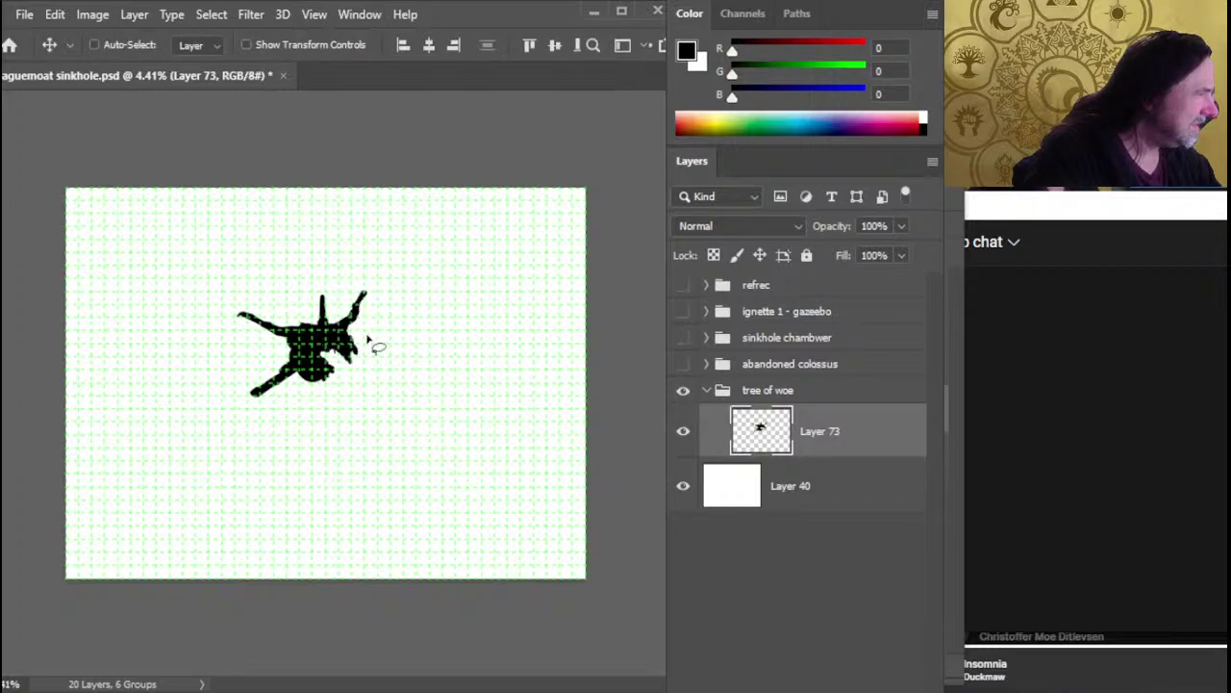
# Erase a larger hollow inside the trunk and move the whole drawing right and slightly down on the canvas
pyautogui.press('e')
pyautogui.moveTo(323, 350)
pyautogui.mouseDown()
pyautogui.moveTo(329, 387)
pyautogui.moveTo(398, 404)
pyautogui.mouseUp()
pyautogui.press('v')
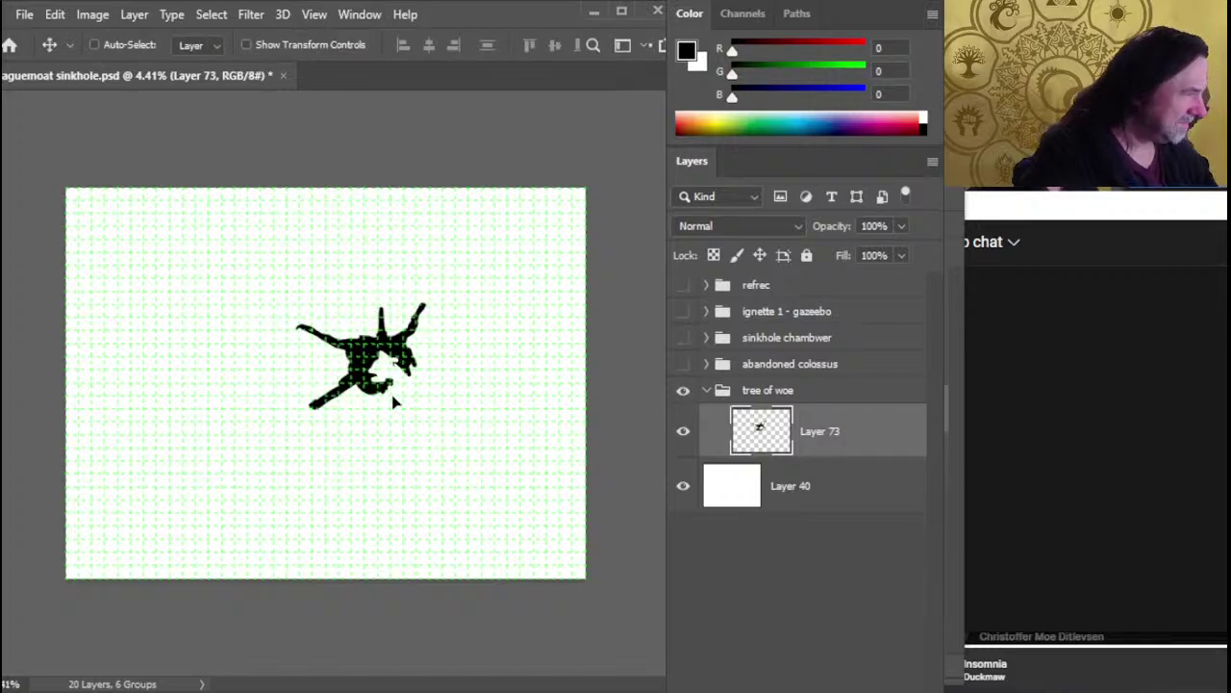
# Paint a short root below the trunk, a ragged right rim and a thin left root with the 90 px brush
pyautogui.press('b')
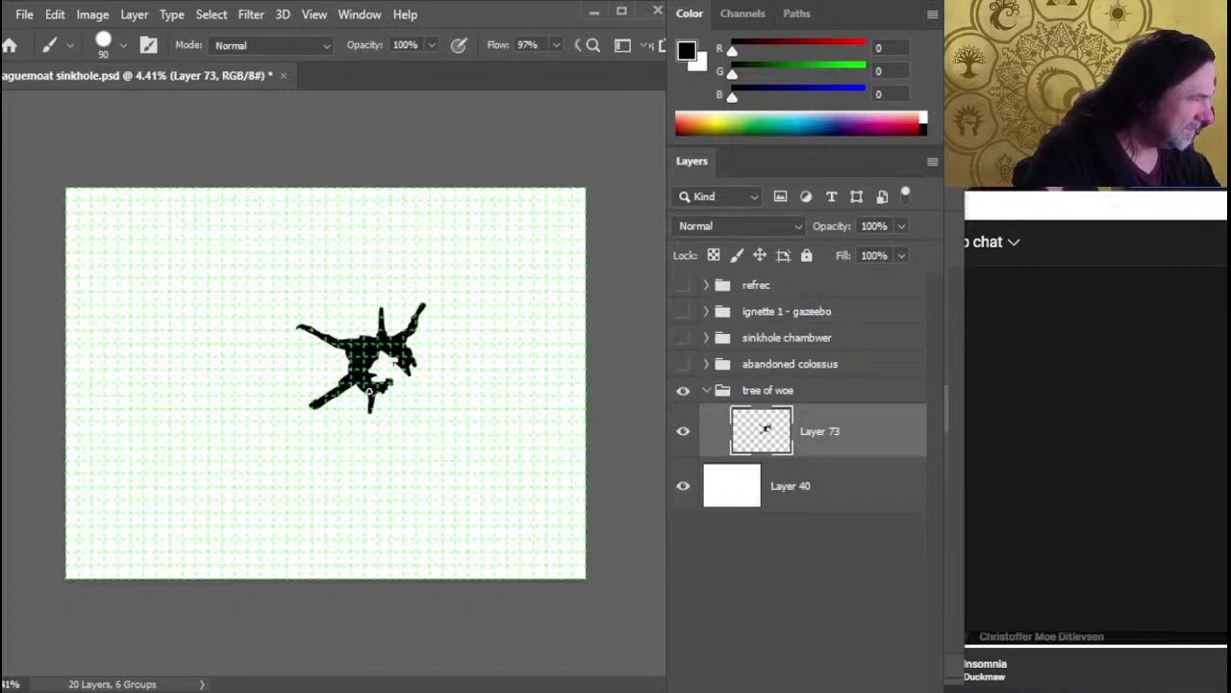
pyautogui.moveTo(368, 390); pyautogui.dragTo(374, 419)
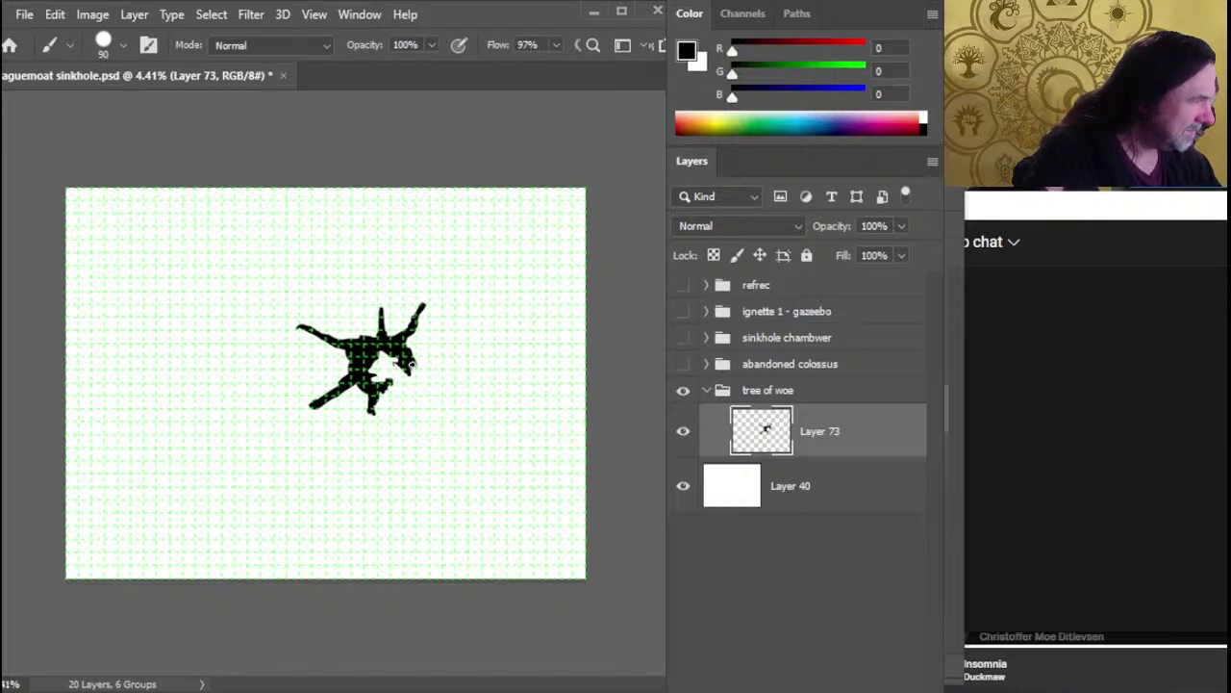
pyautogui.moveTo(411, 364); pyautogui.dragTo(397, 380)
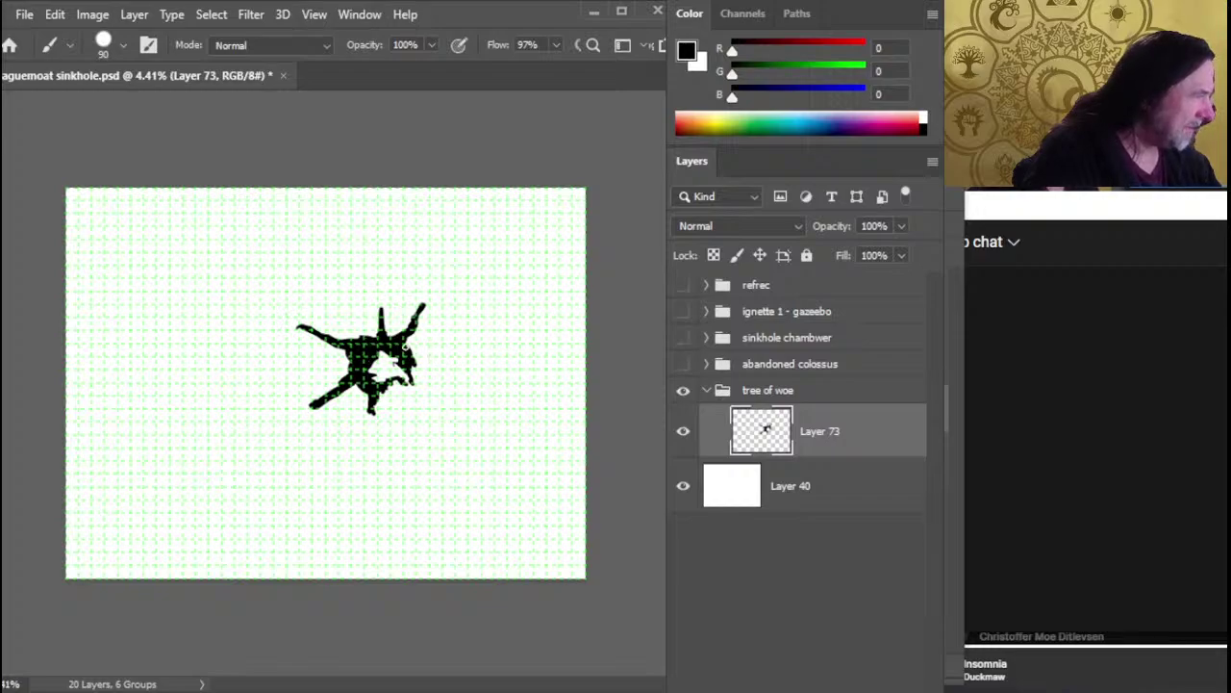
pyautogui.moveTo(328, 361); pyautogui.dragTo(352, 368)
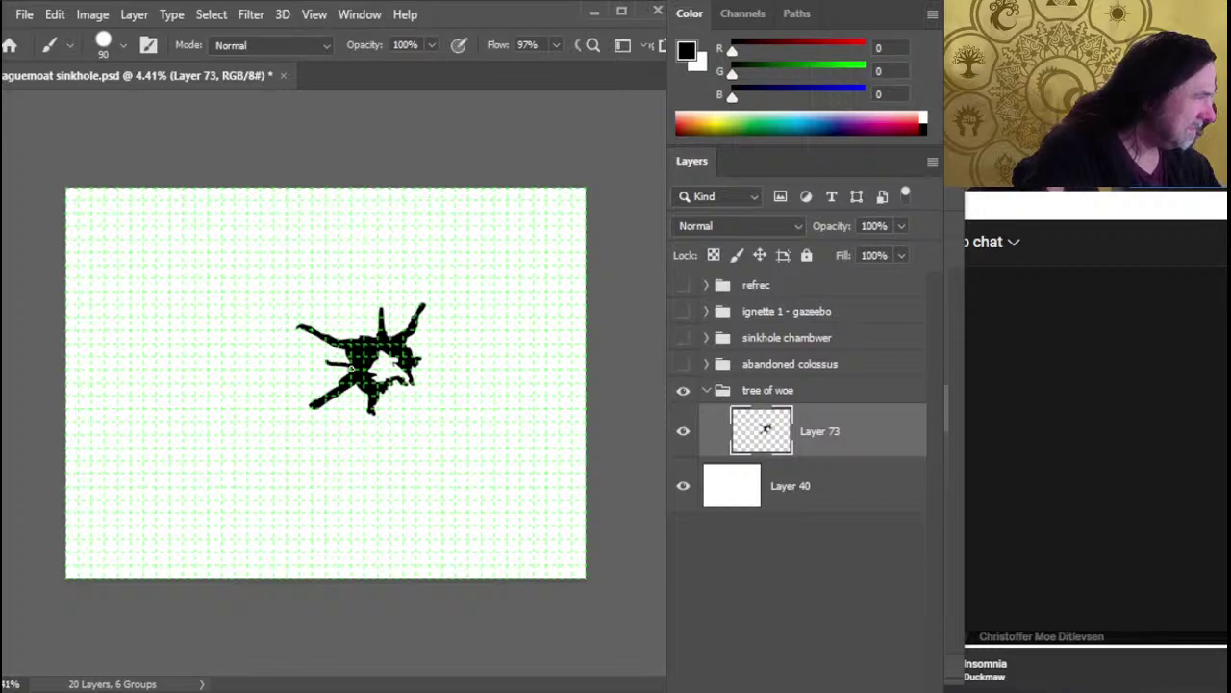
# Erase the lower-left root and shorten the upper-left and upper-right roots with a 250 px eraser
pyautogui.press('e')
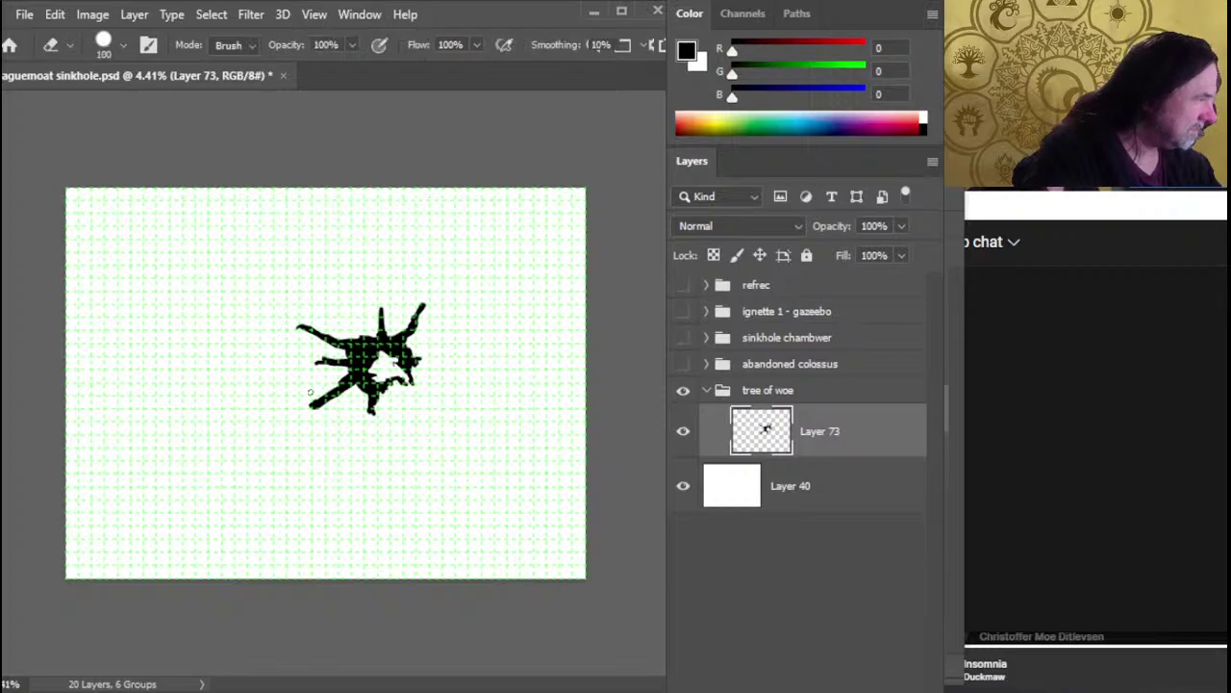
pyautogui.moveTo(315, 403); pyautogui.dragTo(301, 392)
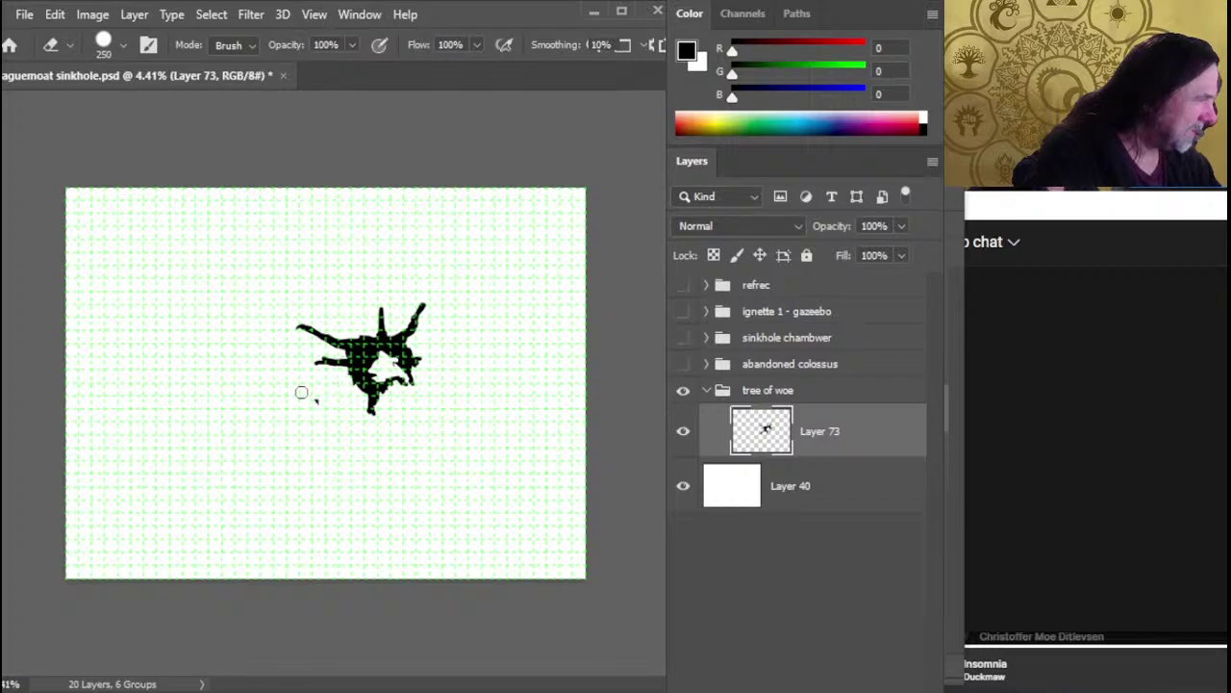
pyautogui.click(313, 330)
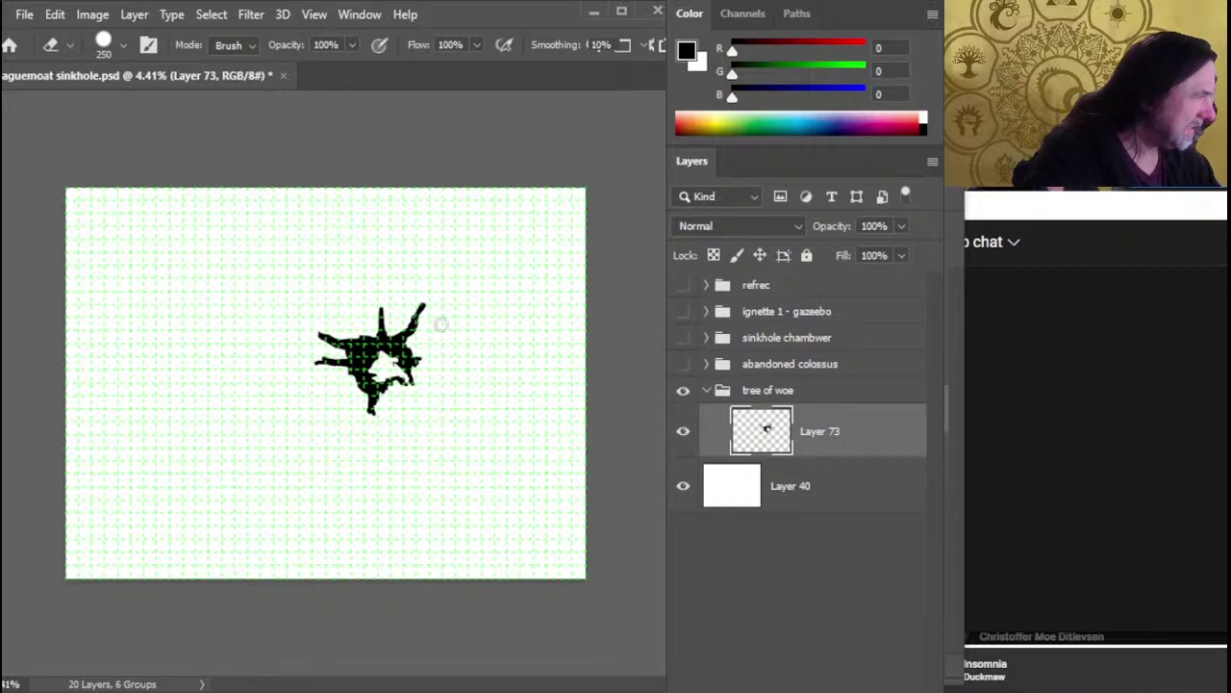
pyautogui.click(424, 302)
# Paint thin roots with an 80 px brush: fork the left one and add lower-left, bottom and lower-right ones
pyautogui.press('b')
pyautogui.press('[')
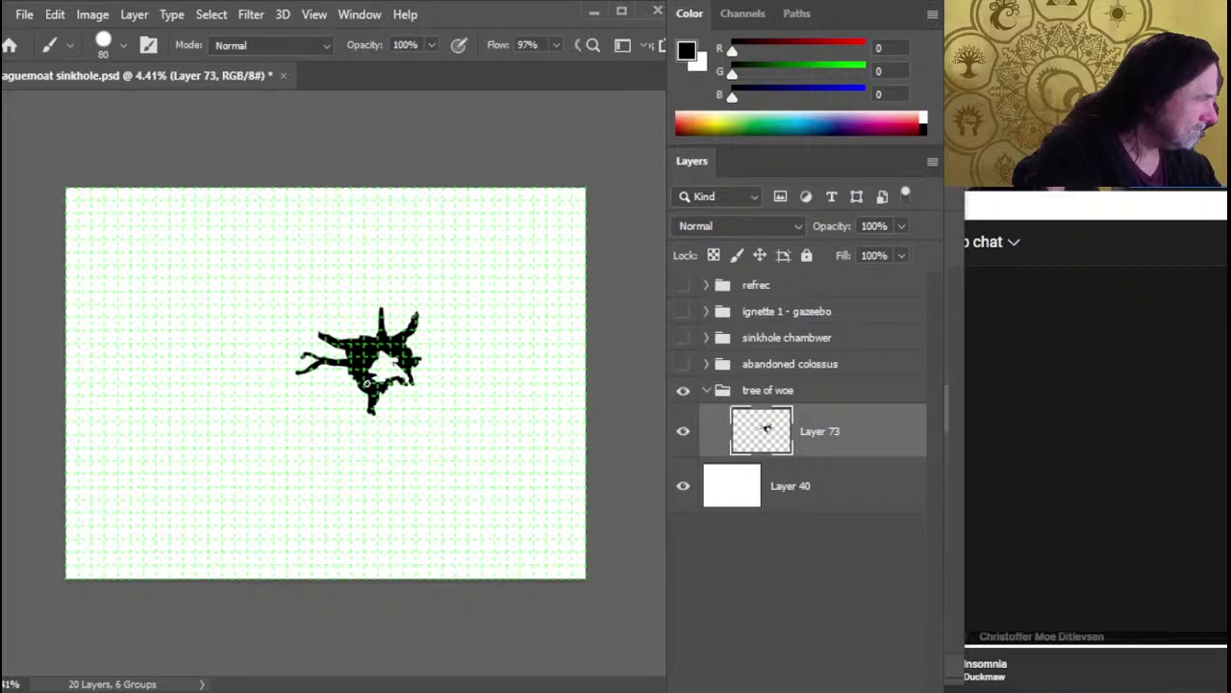
pyautogui.moveTo(366, 382)
pyautogui.mouseDown()
pyautogui.moveTo(341, 401)
pyautogui.moveTo(377, 388)
pyautogui.moveTo(357, 435)
pyautogui.mouseUp()
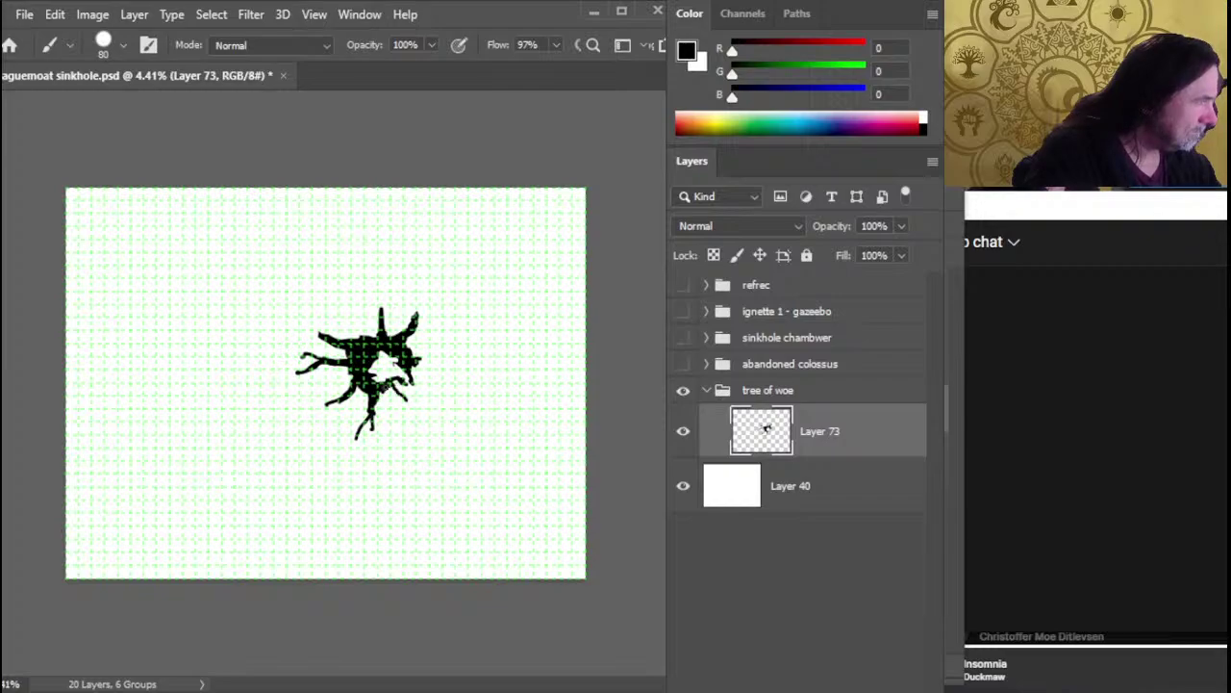
pyautogui.moveTo(385, 386); pyautogui.dragTo(433, 421)
# Extend the right root and rework the upper-right root into a thin fork with a 60 px brush
pyautogui.press('e')
pyautogui.press('b')
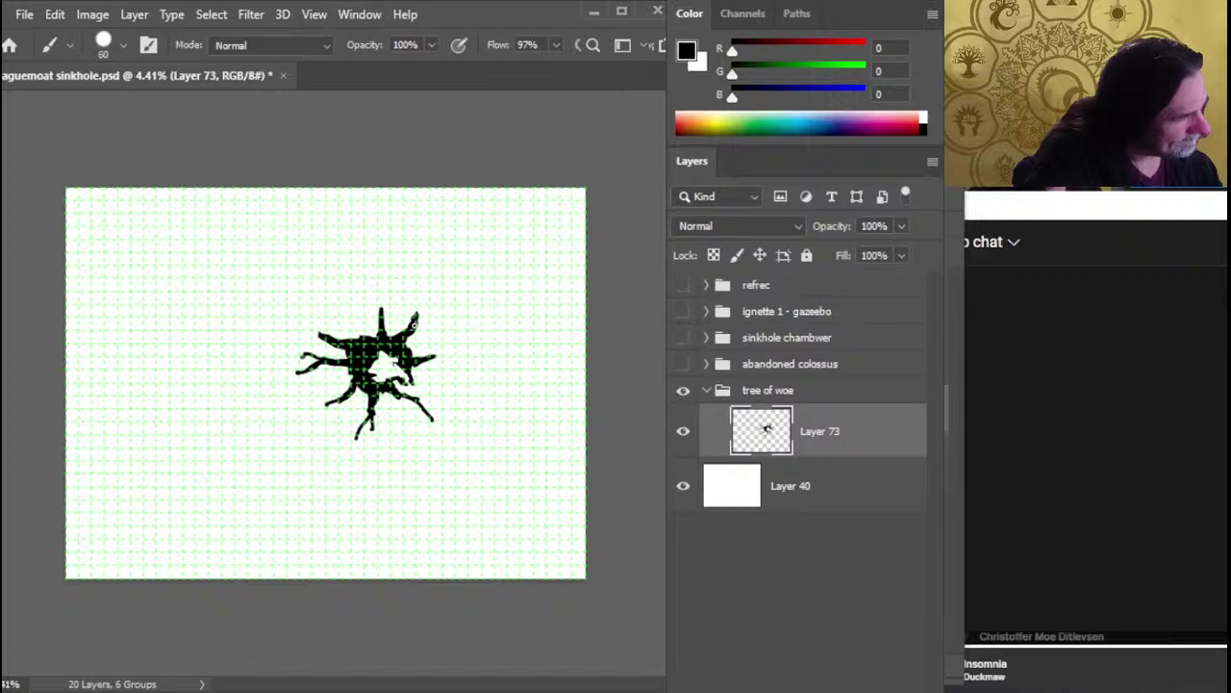
pyautogui.press('e')
pyautogui.moveTo(423, 310); pyautogui.dragTo(408, 331)
pyautogui.press('b')
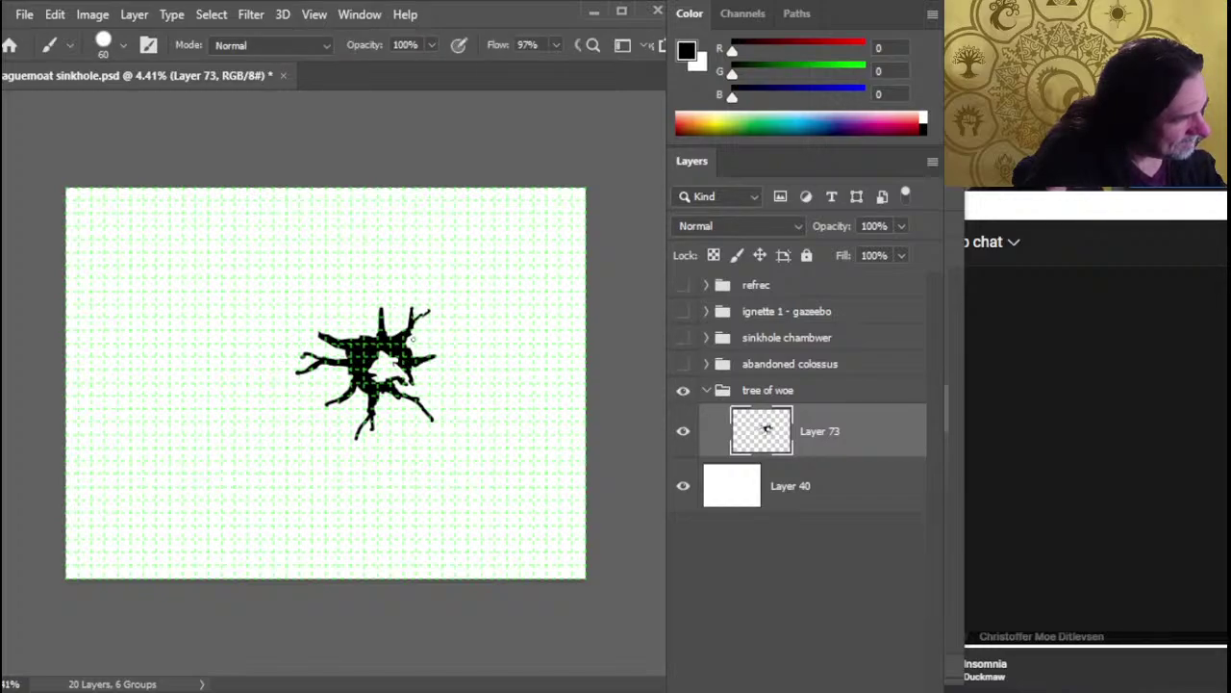
# Replace the top root's tip with a thin one leaning left, and the upper-left root with a shorter one
pyautogui.press('e')
pyautogui.press('b')
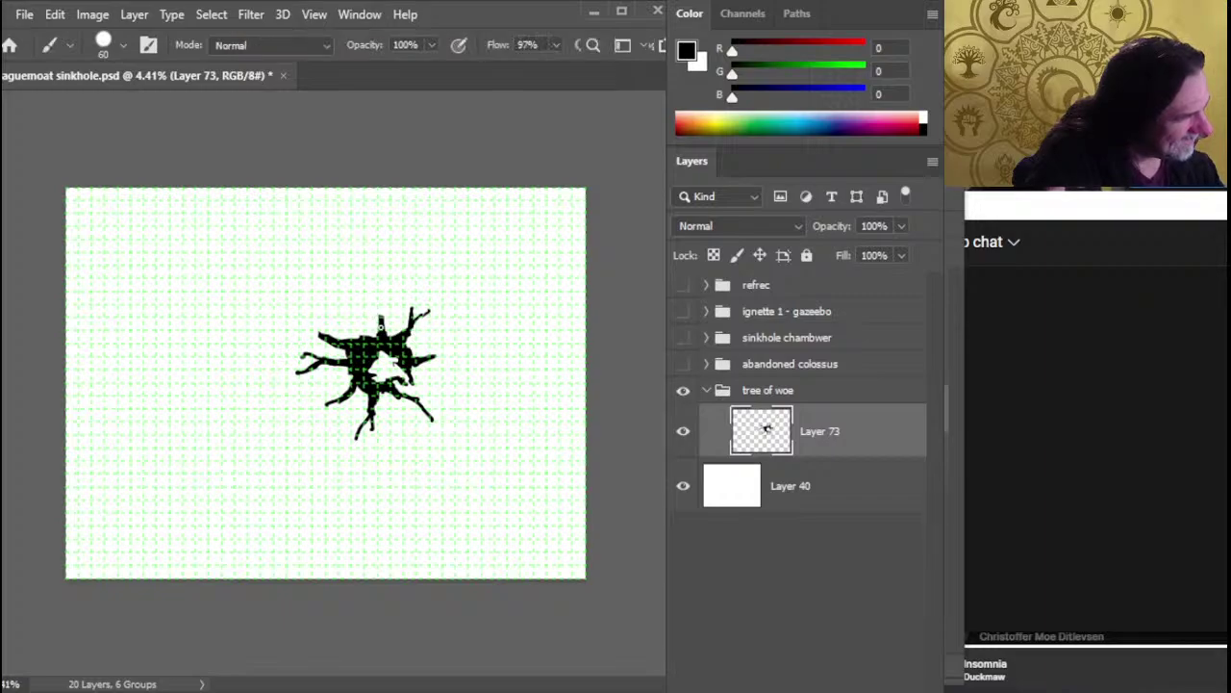
pyautogui.press('e')
pyautogui.press('b')
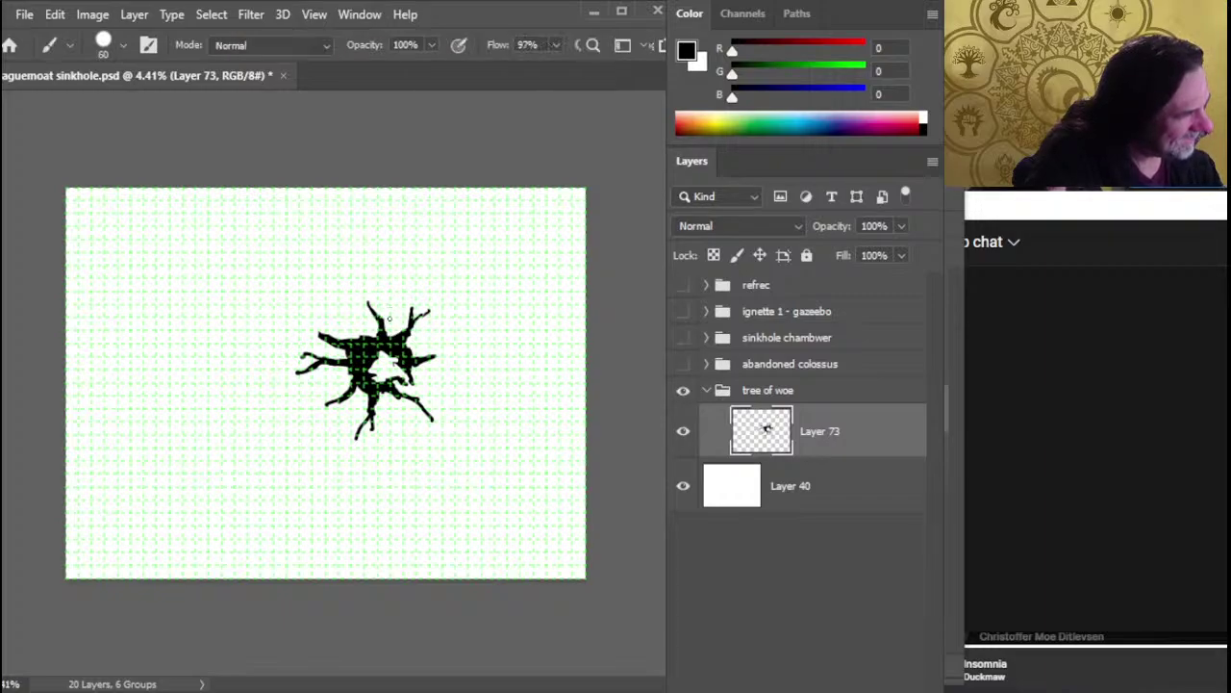
pyautogui.press('e')
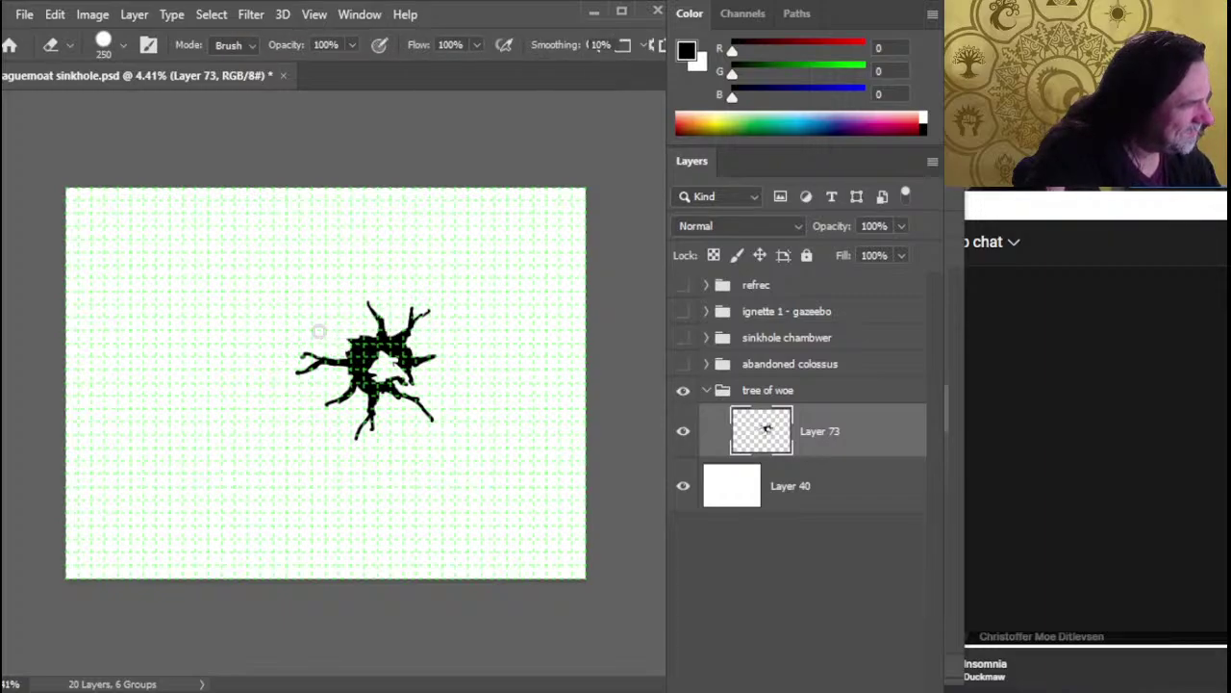
pyautogui.press('b')
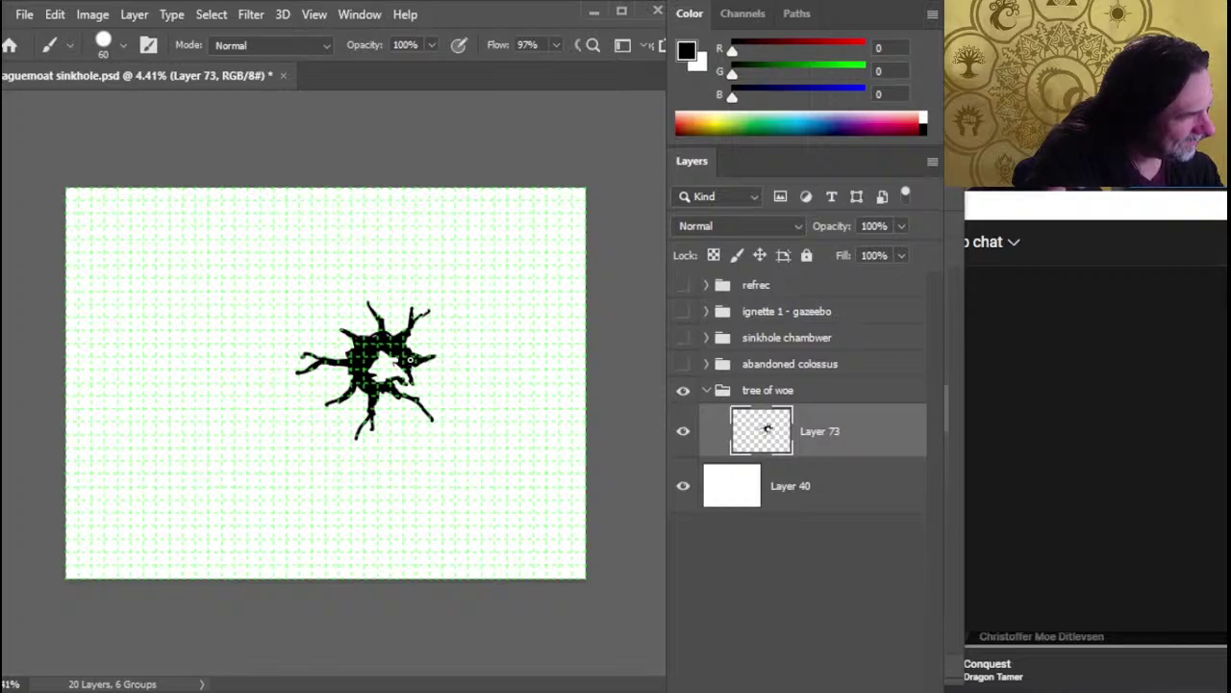
# Erase the trunk's hollow wider toward its upper left and refine its inner edge with the 60 px brush
pyautogui.press('e')
pyautogui.moveTo(378, 357)
pyautogui.mouseDown()
pyautogui.moveTo(370, 368)
pyautogui.moveTo(365, 352)
pyautogui.moveTo(378, 348)
pyautogui.mouseUp()
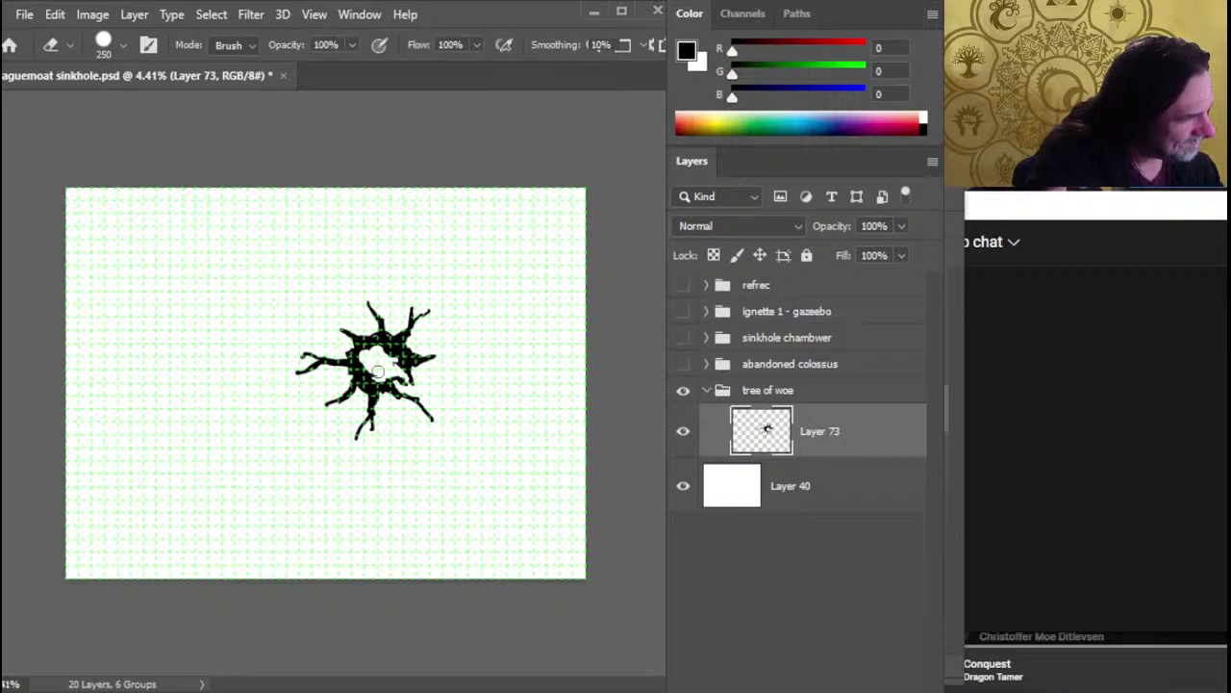
pyautogui.press('b')
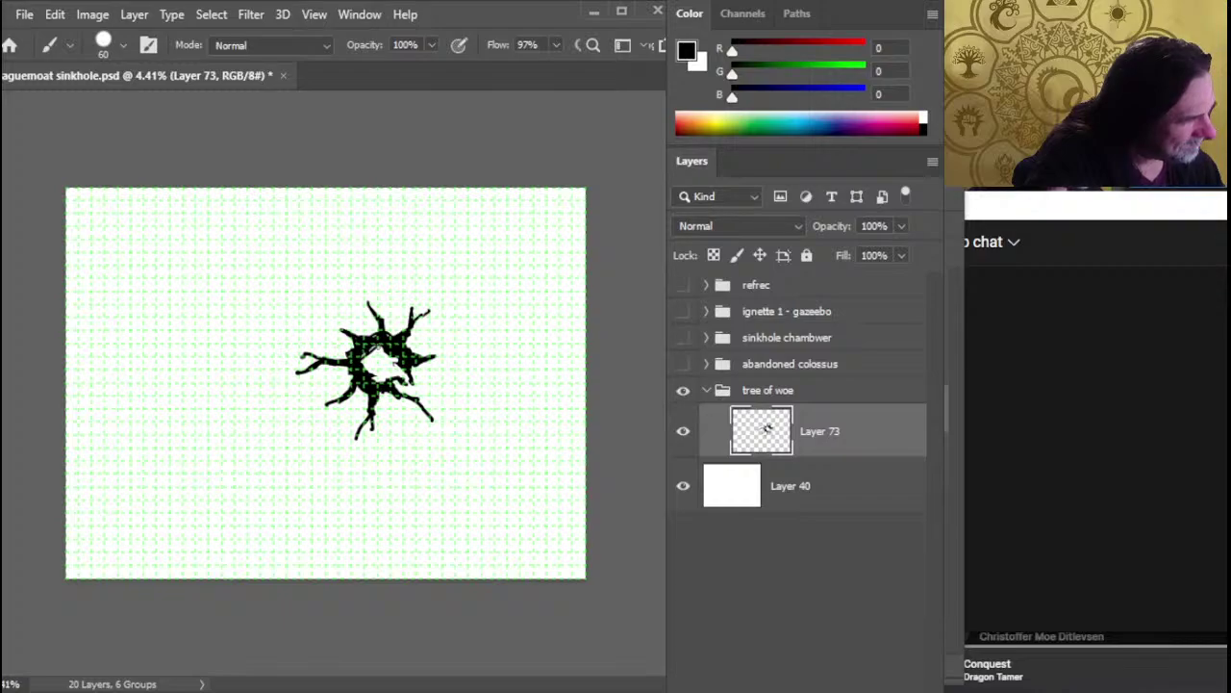
# Erase an opening through the lower right of the trunk's rim and paint jagged spikes along the hollow's inner edge
pyautogui.press('e')
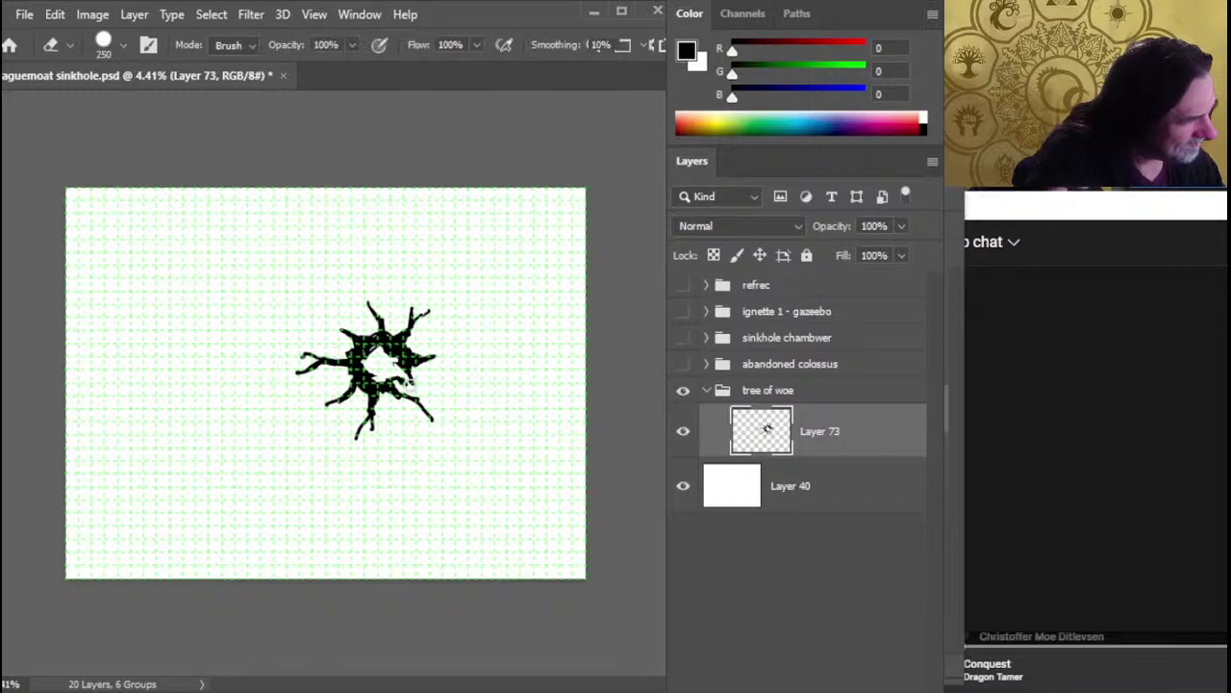
pyautogui.moveTo(401, 382); pyautogui.dragTo(396, 364)
pyautogui.press('b')
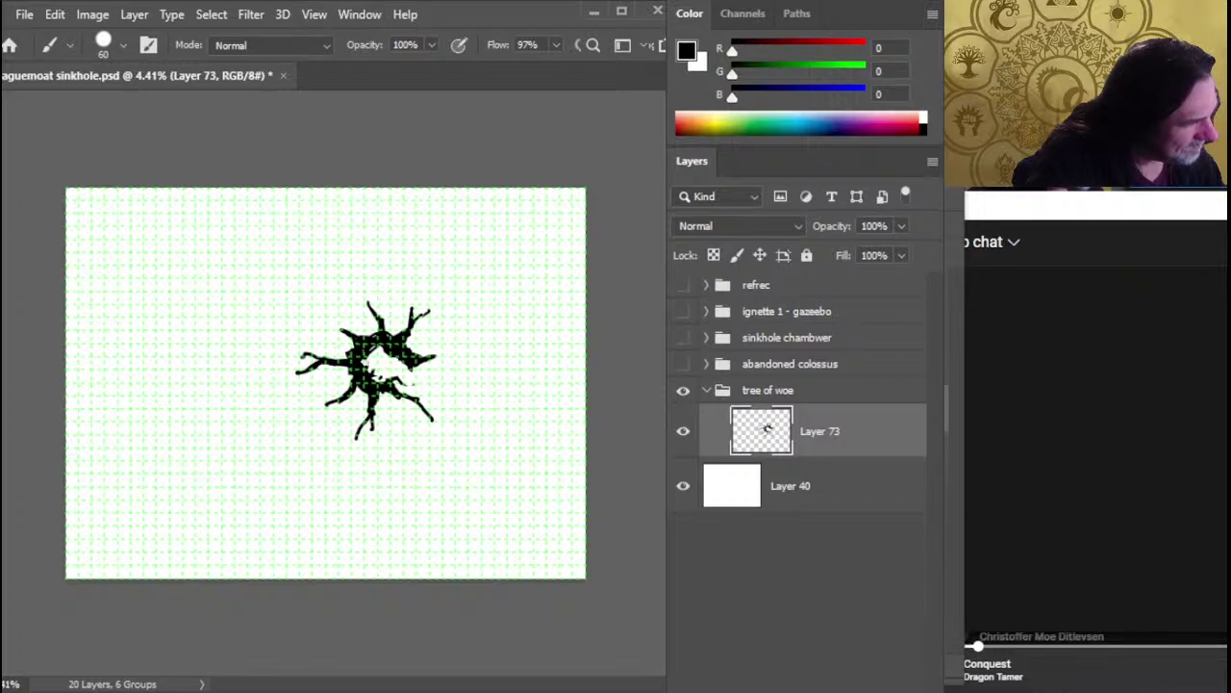
pyautogui.moveTo(370, 358); pyautogui.dragTo(376, 350)
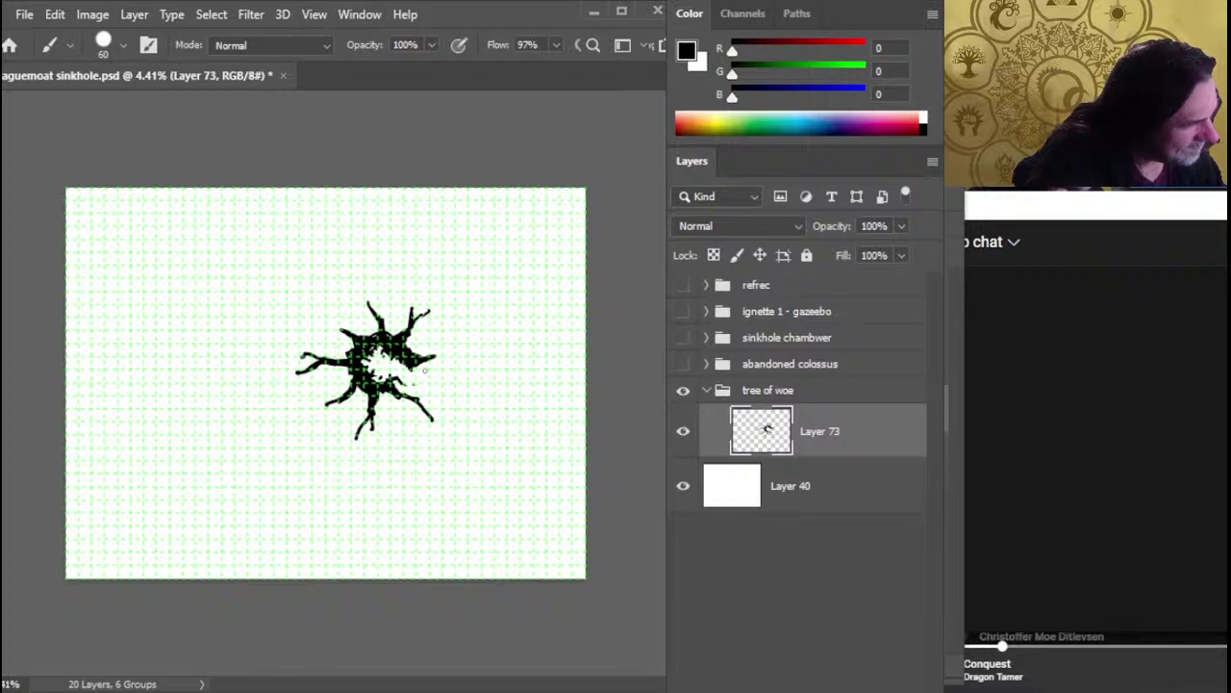
# Extend the trunk's right root outward into a thin forked tip with the 60 px brush
pyautogui.press('e')
pyautogui.moveTo(416, 368); pyautogui.dragTo(452, 356)
pyautogui.press('b')
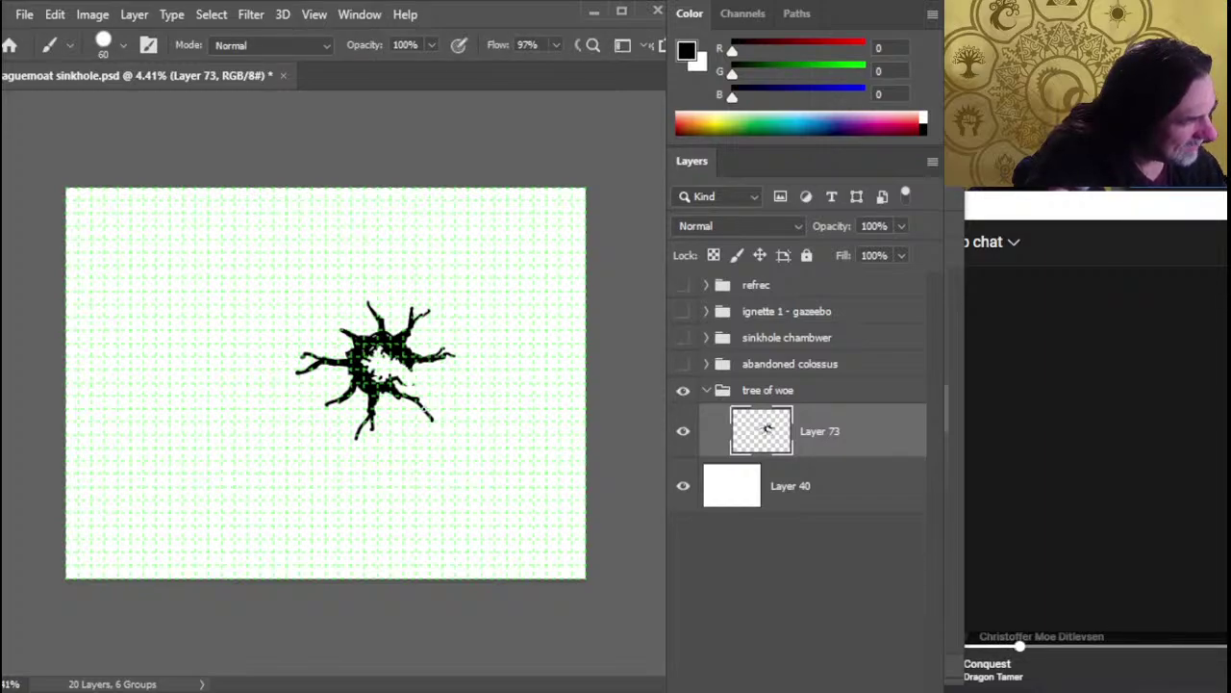
pyautogui.press('e')
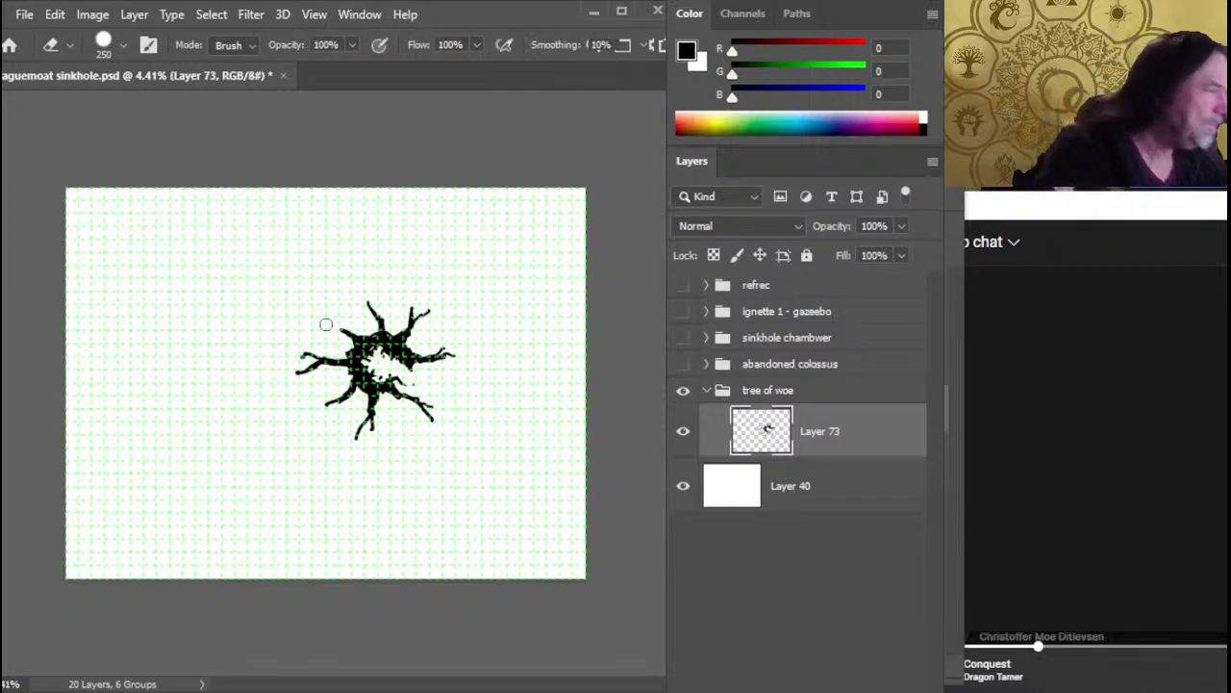
# Lasso the trunk's upper-right part with its three roots and move it slightly up and to the left
pyautogui.press('z')
pyautogui.moveTo(395, 376); pyautogui.dragTo(429, 384)
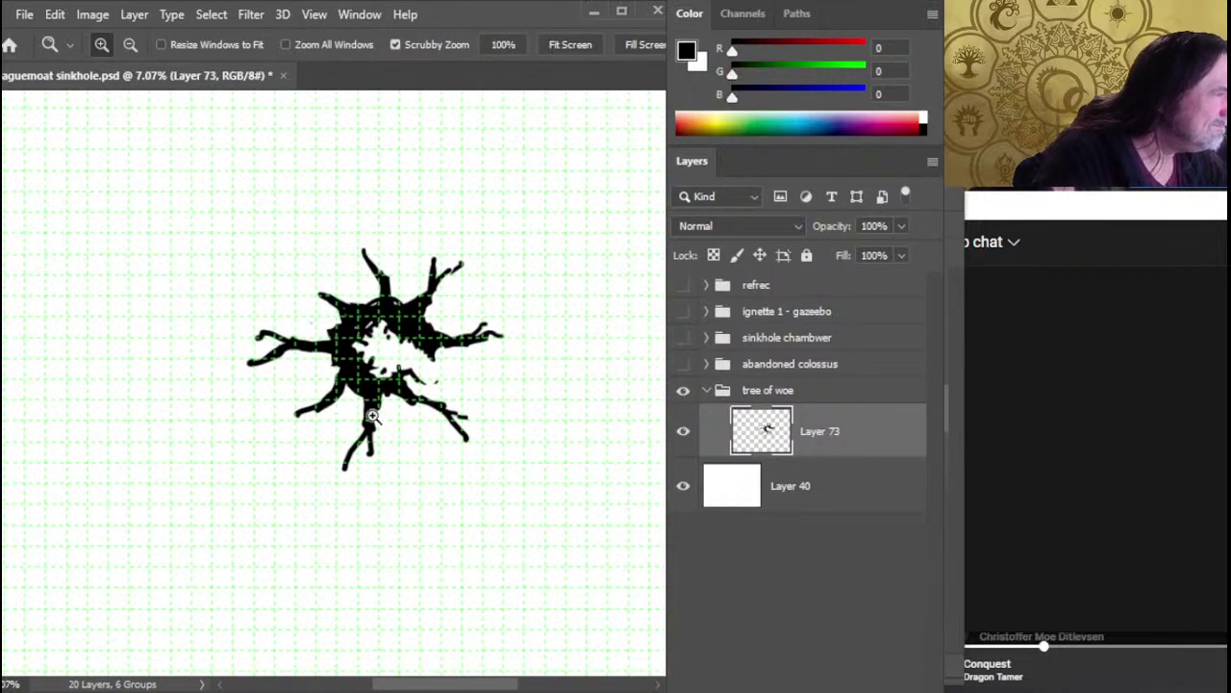
pyautogui.press('l')
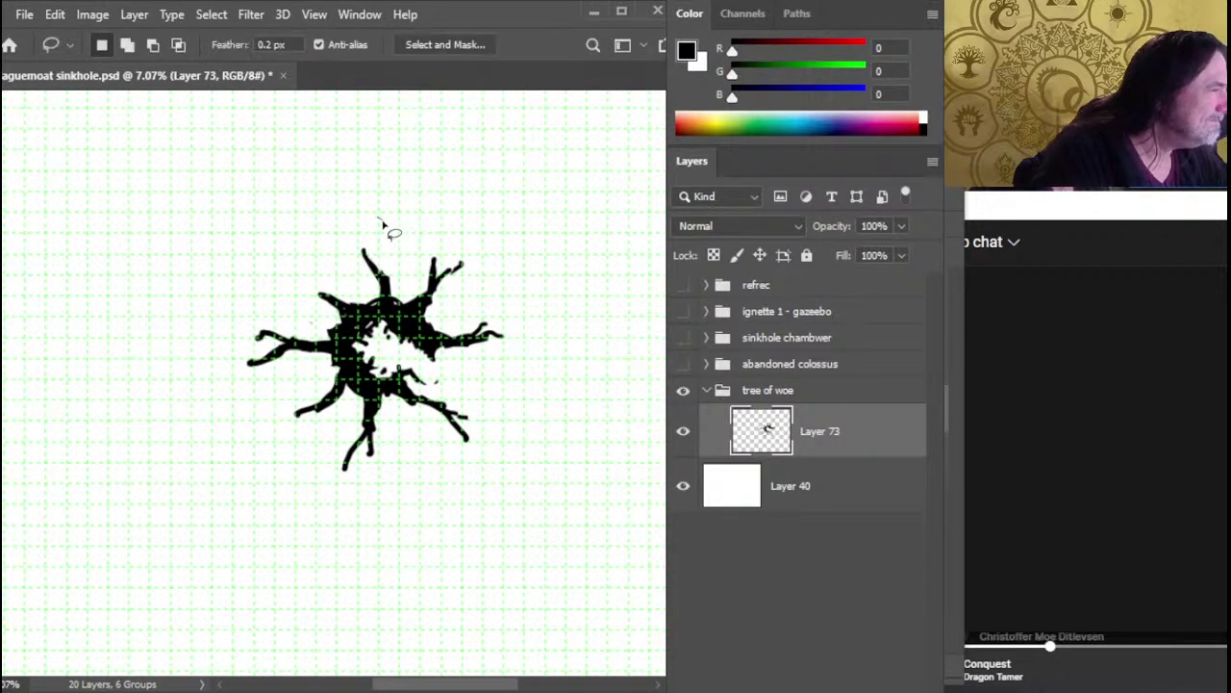
pyautogui.moveTo(383, 223)
pyautogui.mouseDown()
pyautogui.moveTo(362, 289)
pyautogui.moveTo(407, 363)
pyautogui.moveTo(444, 368)
pyautogui.moveTo(493, 339)
pyautogui.moveTo(521, 238)
pyautogui.moveTo(453, 213)
pyautogui.moveTo(385, 223)
pyautogui.mouseUp()
pyautogui.press('v')
pyautogui.moveTo(462, 342)
pyautogui.mouseDown()
pyautogui.moveTo(440, 339)
pyautogui.moveTo(447, 327)
pyautogui.mouseUp()
pyautogui.press('l')
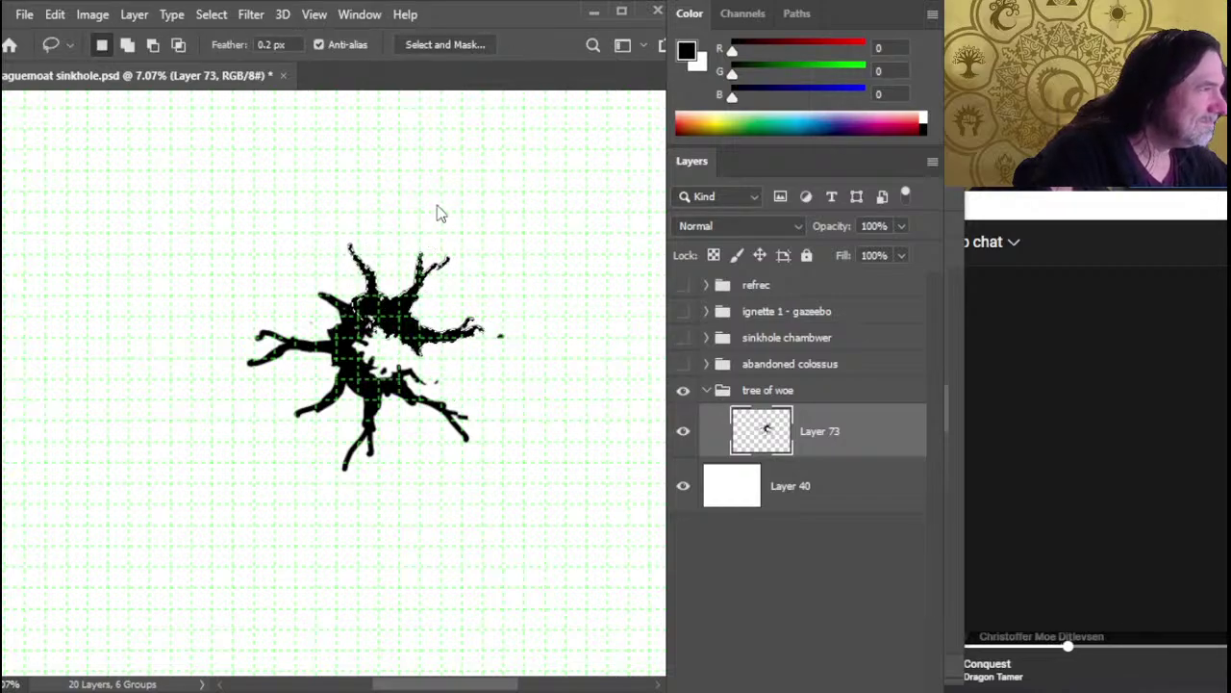
# Scale the selected upper-right part to 84.43%, rotate it -13.36°, fit it against the trunk, and erase the leftover root-tip speck
pyautogui.hotkey('ctrl', 't')
pyautogui.moveTo(485, 356); pyautogui.dragTo(464, 339)
pyautogui.moveTo(501, 302); pyautogui.dragTo(500, 280)
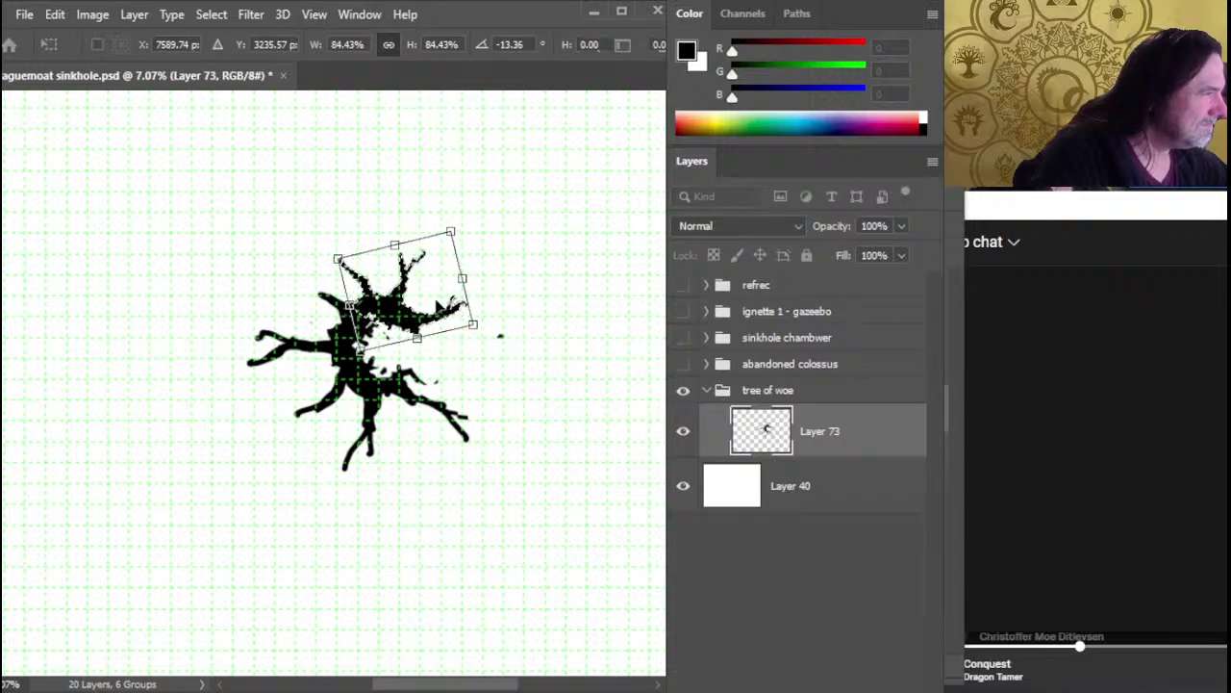
pyautogui.moveTo(438, 308); pyautogui.dragTo(435, 317)
pyautogui.press('Return')
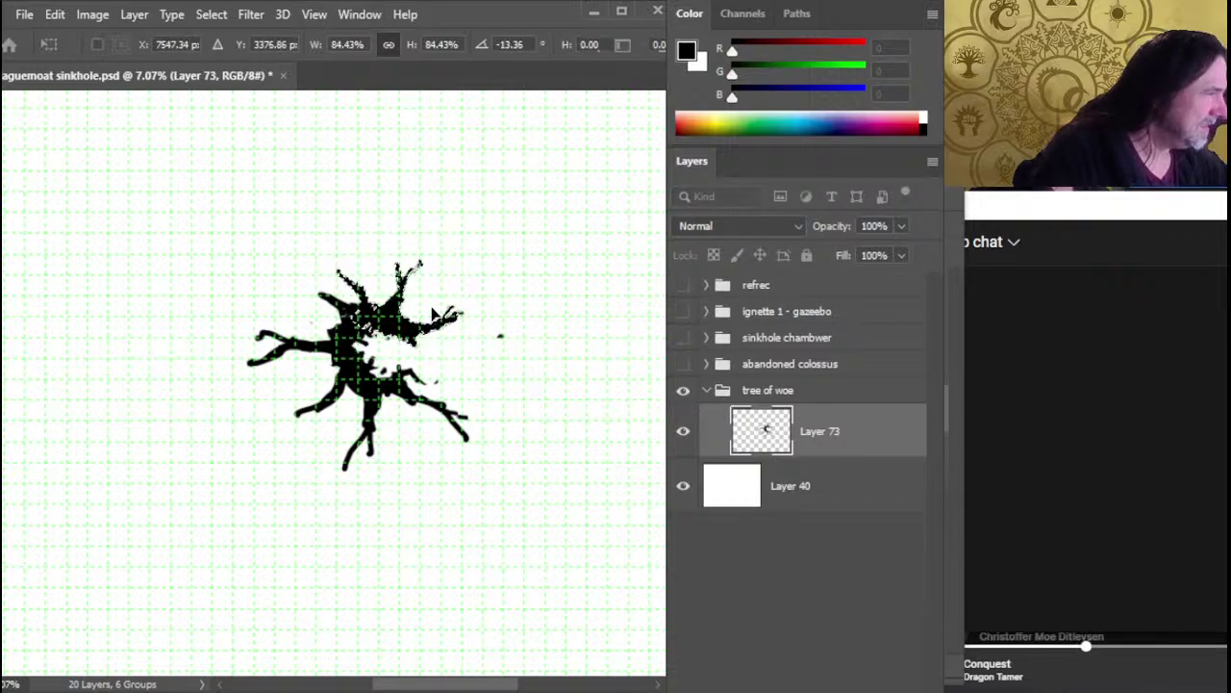
pyautogui.hotkey('ctrl', 'd')
pyautogui.press('e')
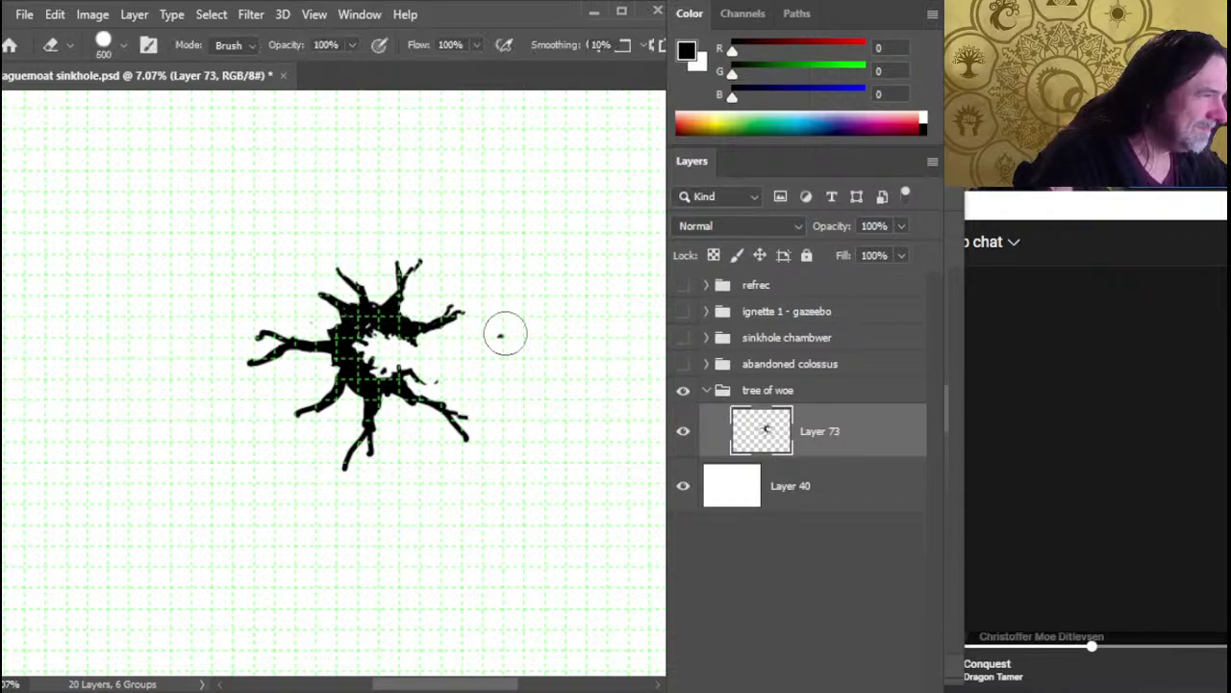
pyautogui.click(501, 336)
# Lasso the forked left root and scale it down slightly toward the trunk
pyautogui.press('l')
pyautogui.moveTo(275, 310)
pyautogui.mouseDown()
pyautogui.moveTo(289, 383)
pyautogui.moveTo(286, 306)
pyautogui.moveTo(274, 310)
pyautogui.mouseUp()
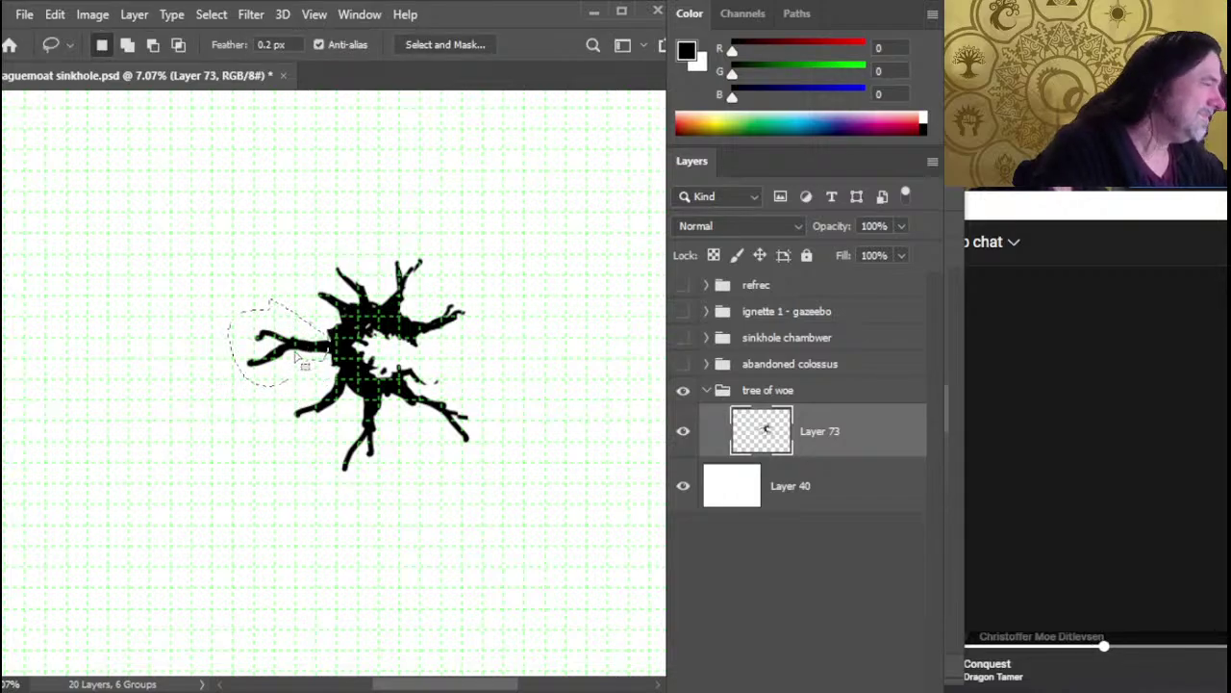
pyautogui.hotkey('ctrl', 't')
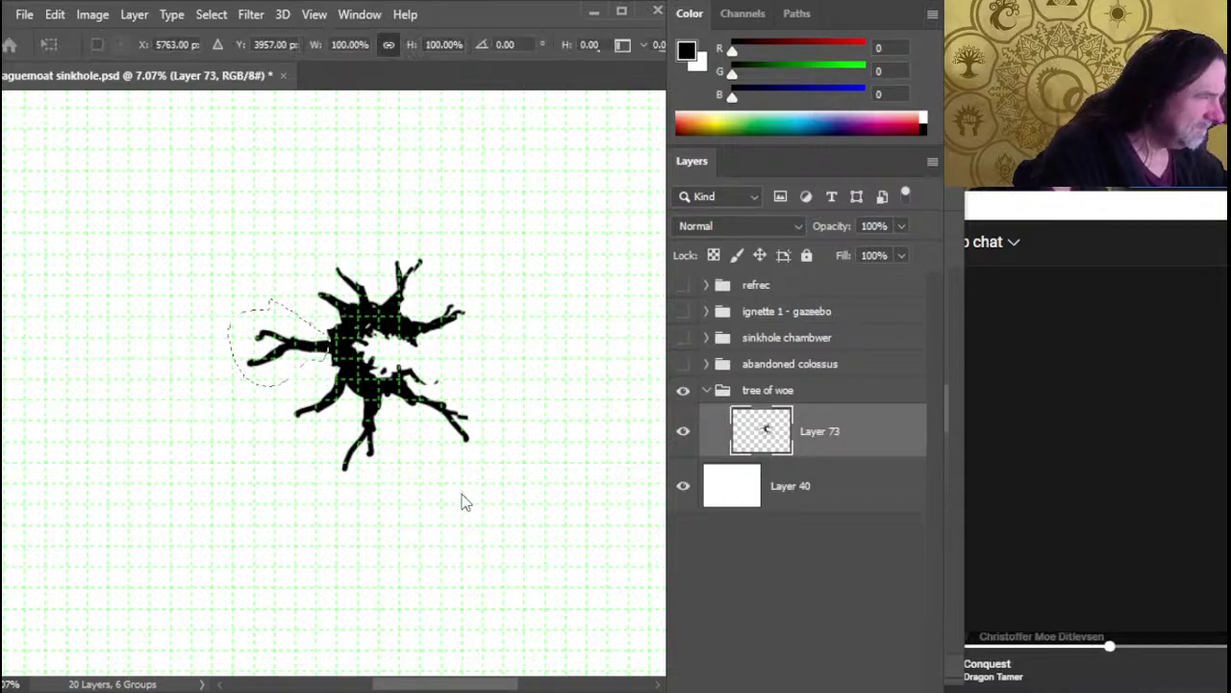
pyautogui.moveTo(227, 297); pyautogui.dragTo(247, 307)
pyautogui.press('Return')
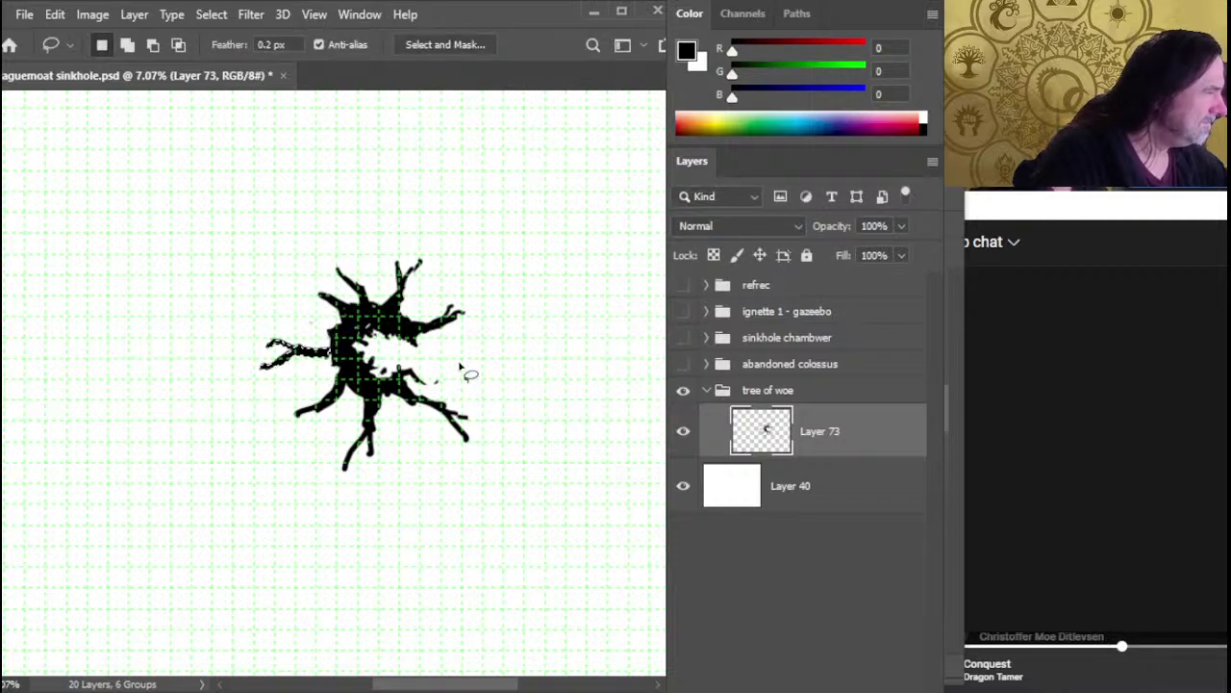
pyautogui.hotkey('ctrl', 't')
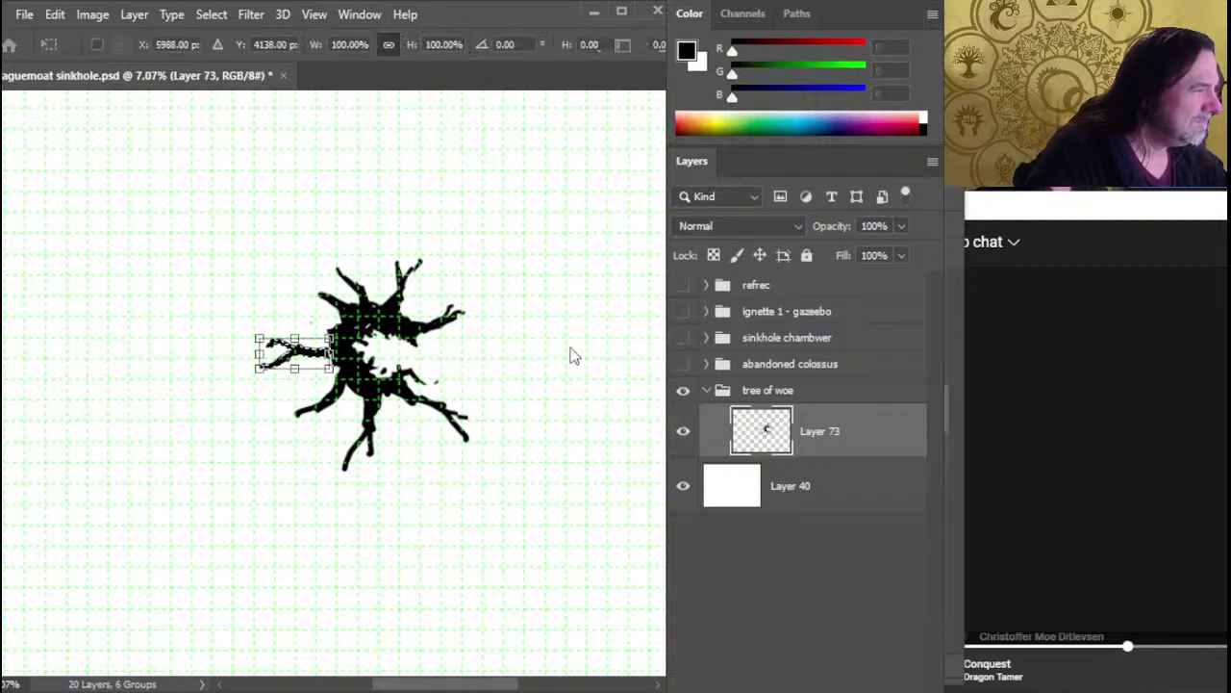
pyautogui.press('Return')
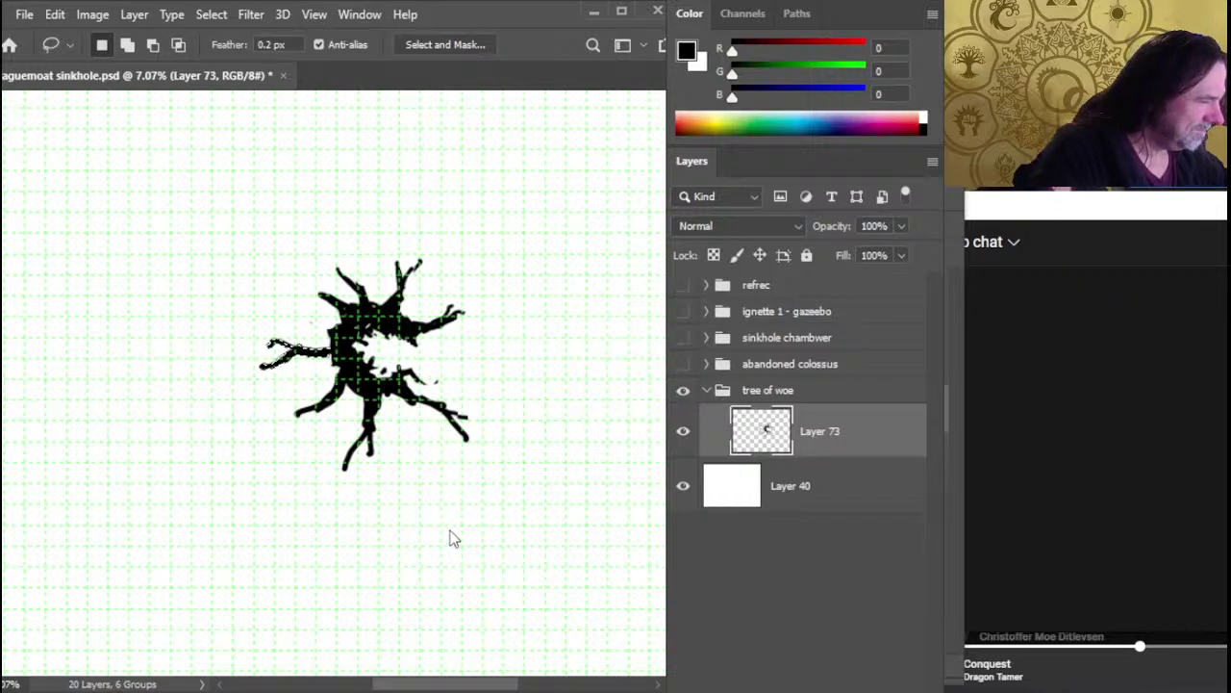
# Rotate the selected left root by -15.06° and move it slightly up against the trunk
pyautogui.hotkey('ctrl', 't')
pyautogui.moveTo(450, 521); pyautogui.dragTo(481, 473)
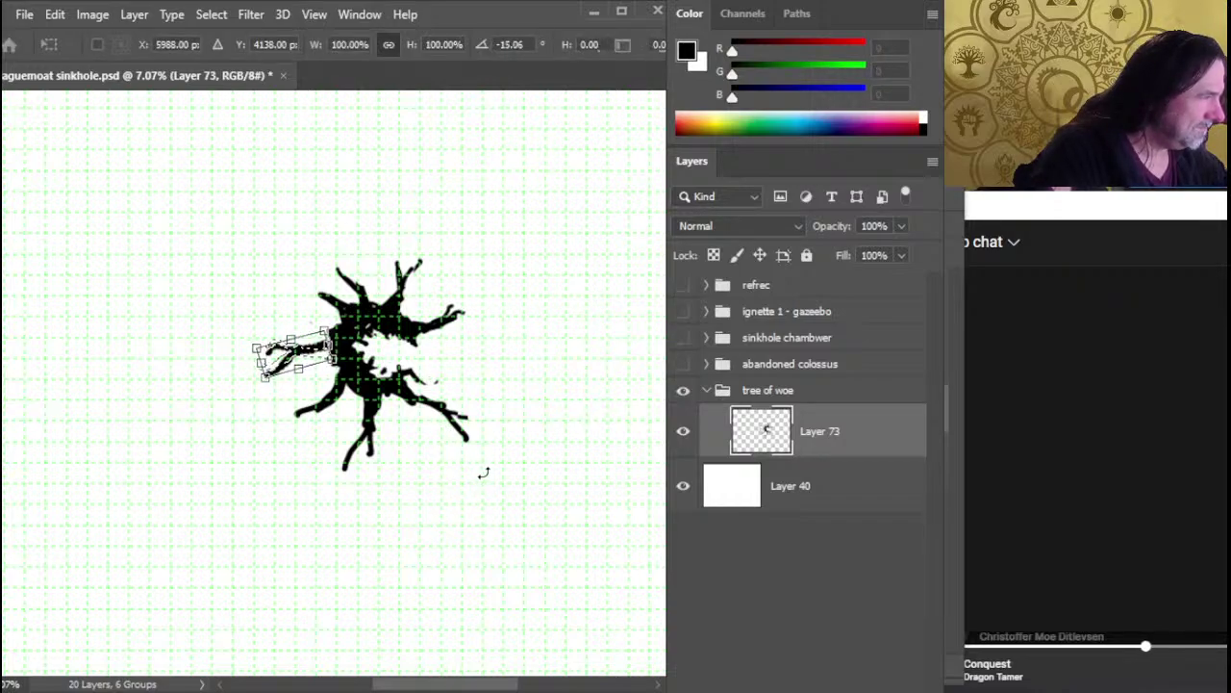
pyautogui.press('Return')
pyautogui.press('v')
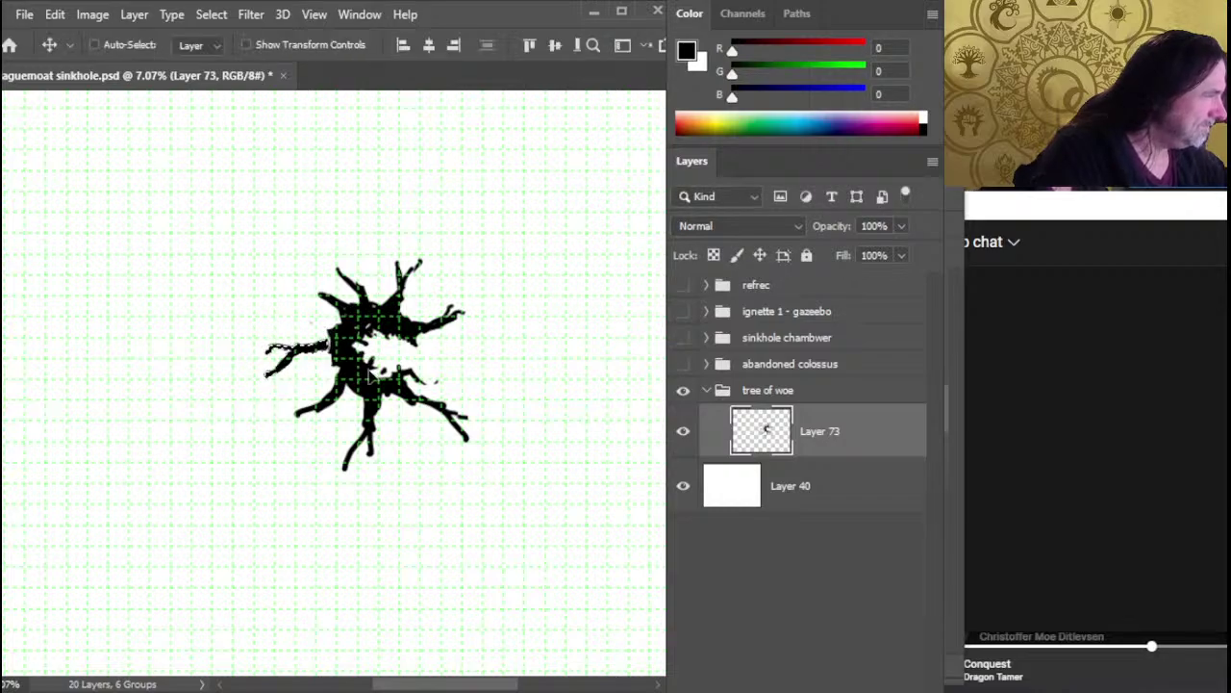
pyautogui.moveTo(369, 374); pyautogui.dragTo(373, 366)
# Deselect the left root and thicken its junction with the trunk using an 80 px brush
pyautogui.press('b')
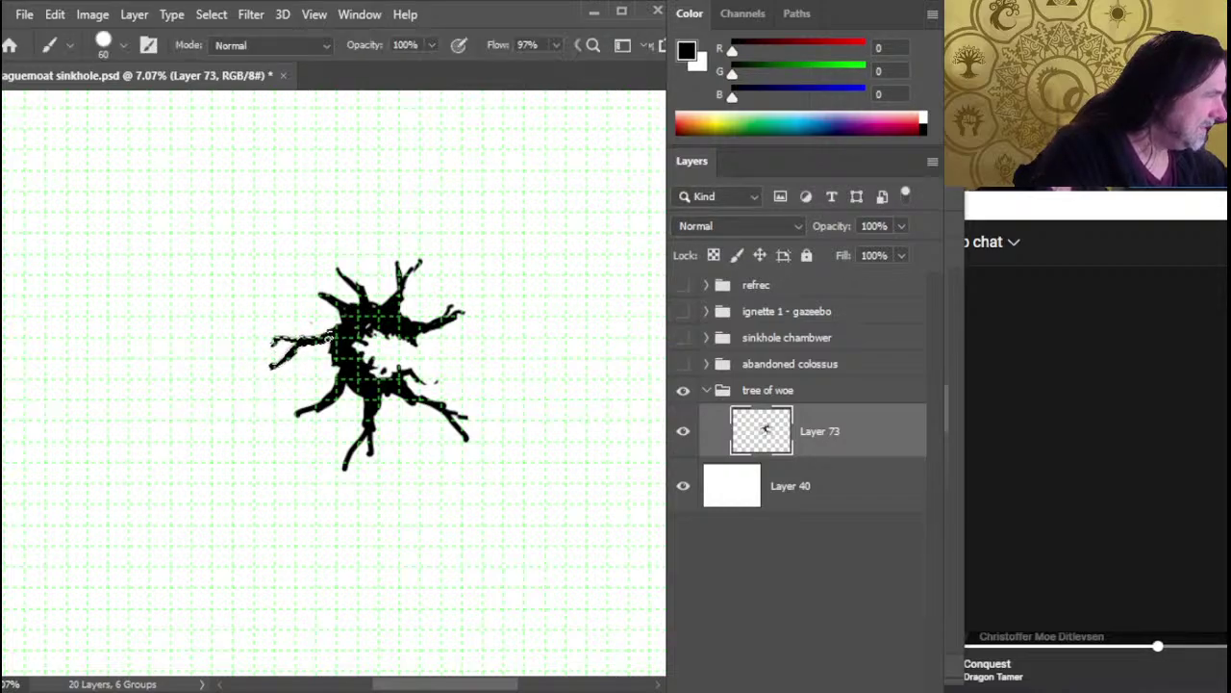
pyautogui.press('l')
pyautogui.hotkey('ctrl', 'd')
pyautogui.press('b')
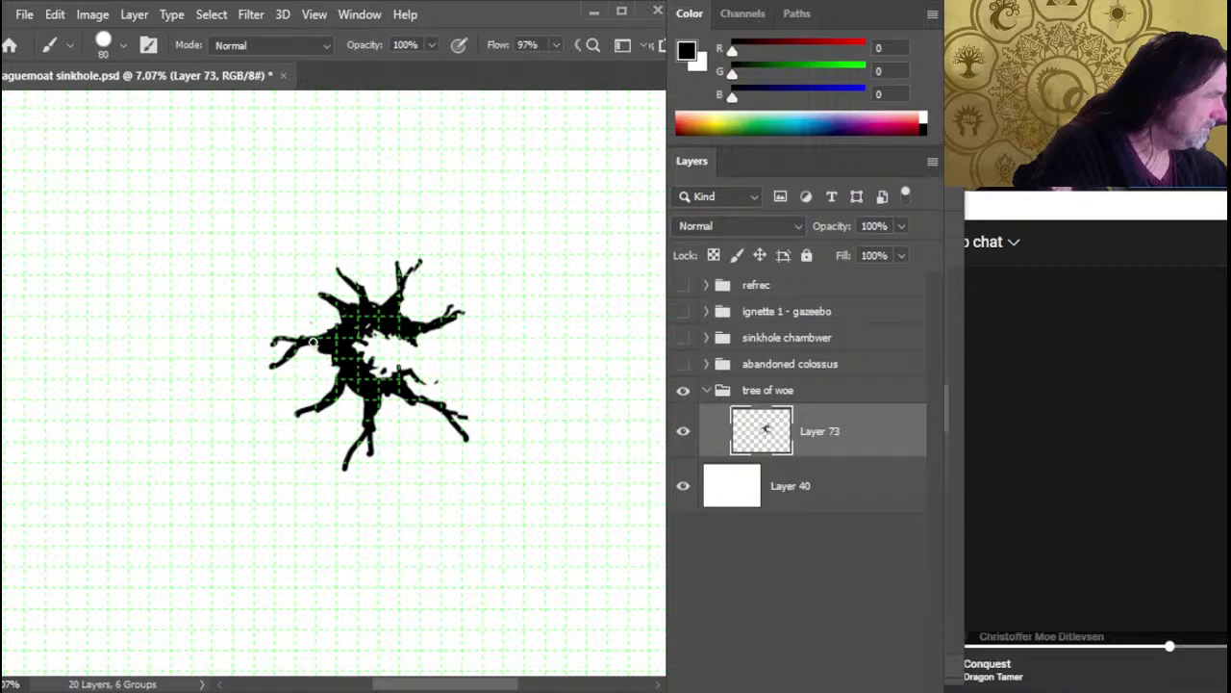
# Erase and repaint the upper-left root and the root above it with small forked tips, using a 60 px brush
pyautogui.press('e')
pyautogui.moveTo(327, 298)
pyautogui.mouseDown()
pyautogui.moveTo(340, 297)
pyautogui.moveTo(319, 298)
pyautogui.moveTo(337, 323)
pyautogui.moveTo(338, 271)
pyautogui.moveTo(327, 309)
pyautogui.moveTo(289, 324)
pyautogui.moveTo(332, 315)
pyautogui.moveTo(306, 299)
pyautogui.mouseUp()
pyautogui.press('b')
pyautogui.press(']')
pyautogui.press(']')
pyautogui.press('[')
pyautogui.press('[')
pyautogui.press('e')
pyautogui.press('b')
pyautogui.press('e')
pyautogui.press('b')
pyautogui.press('e')
pyautogui.press('b')
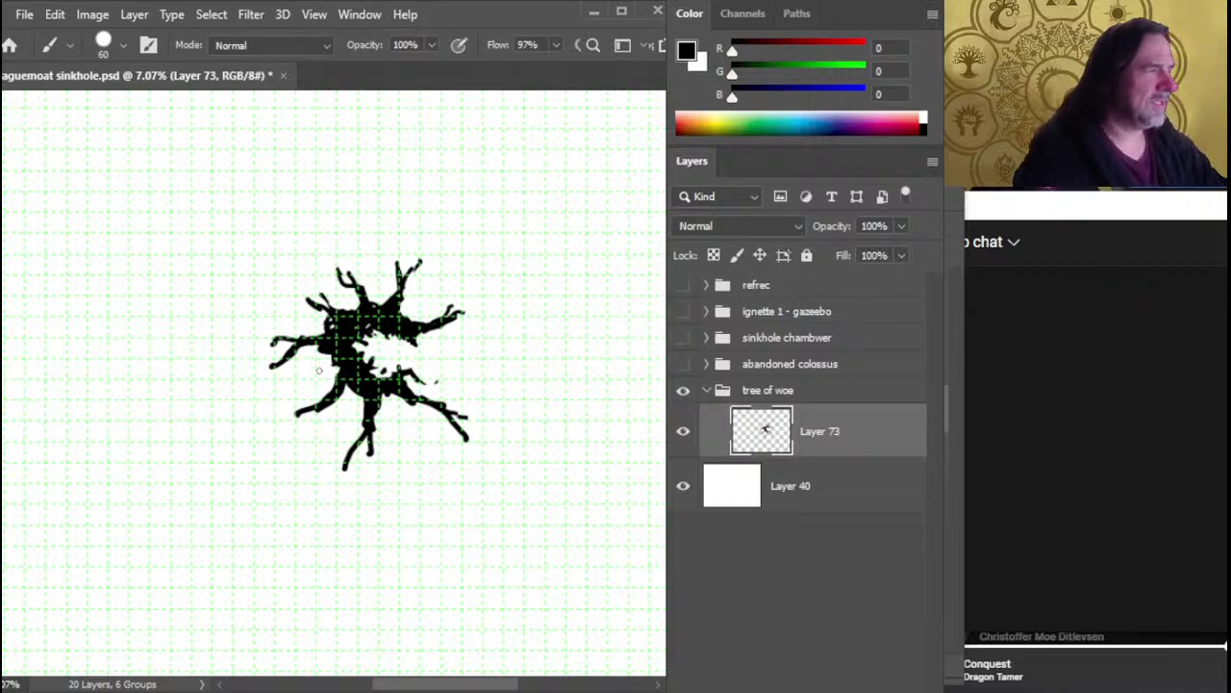
# Lasso the trunk's lower half with its roots and move it up and to the left to narrow the hollow
pyautogui.press('l')
pyautogui.moveTo(395, 354)
pyautogui.mouseDown()
pyautogui.moveTo(416, 506)
pyautogui.moveTo(473, 466)
pyautogui.moveTo(490, 423)
pyautogui.moveTo(465, 372)
pyautogui.moveTo(408, 357)
pyautogui.mouseUp()
pyautogui.press('v')
pyautogui.moveTo(408, 425); pyautogui.dragTo(399, 413)
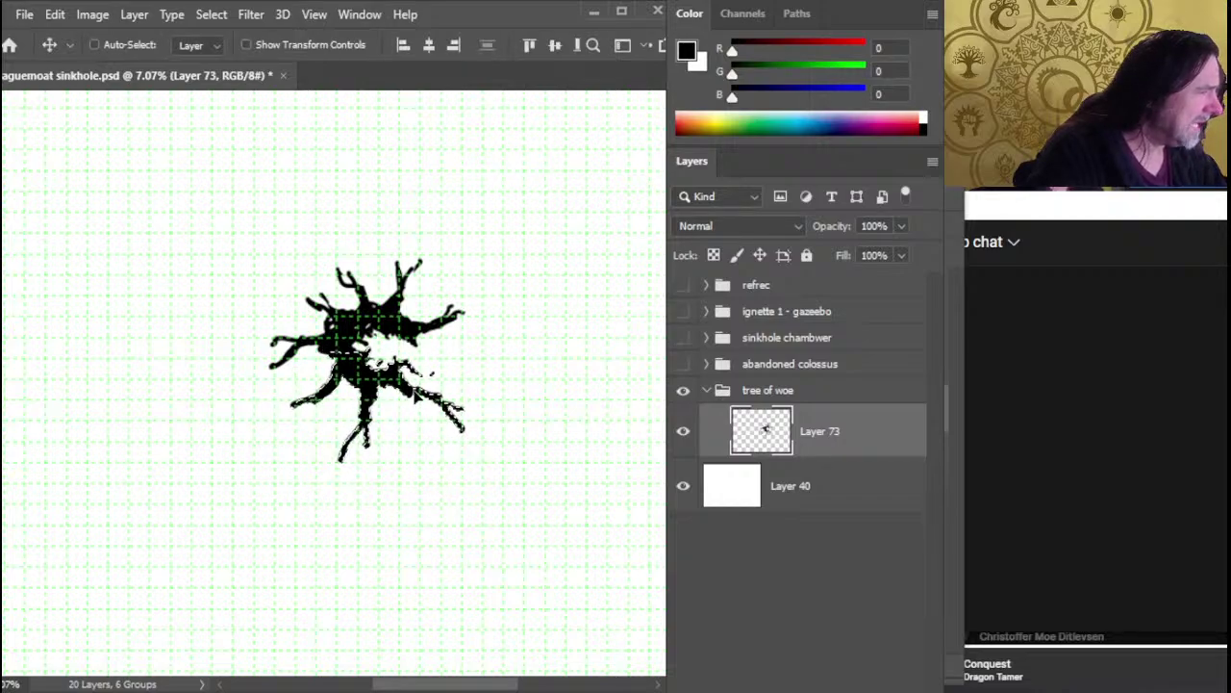
pyautogui.press('l')
pyautogui.hotkey('ctrl', 't')
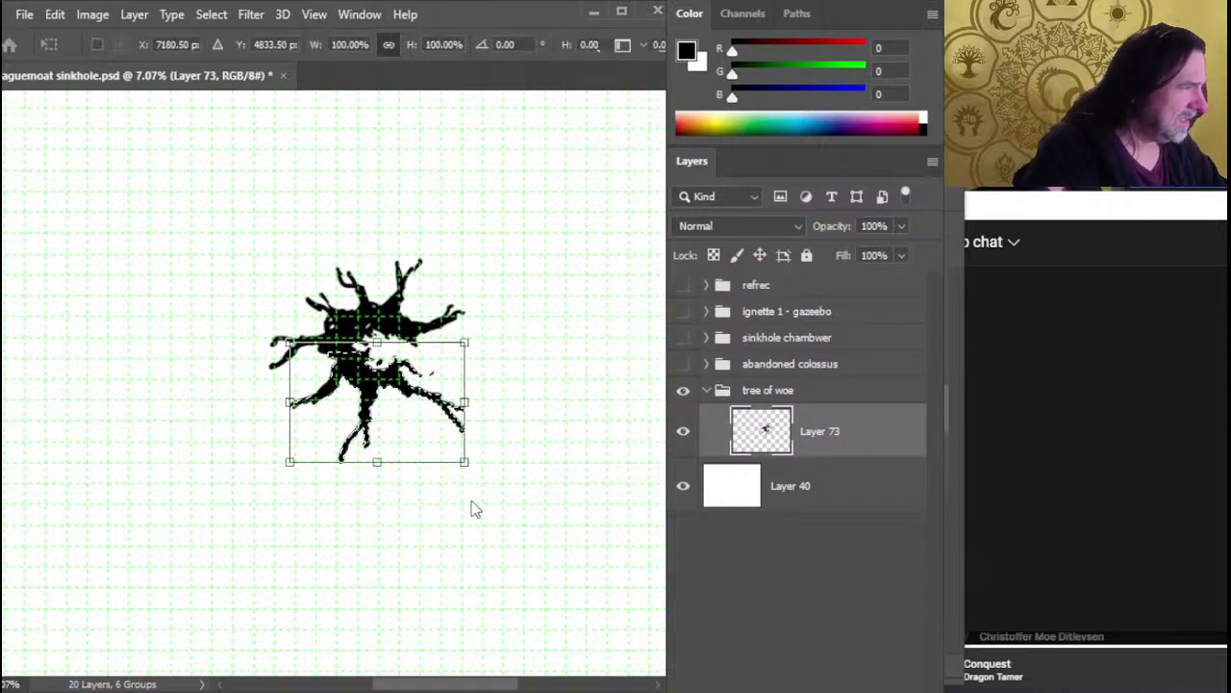
pyautogui.press('Escape')
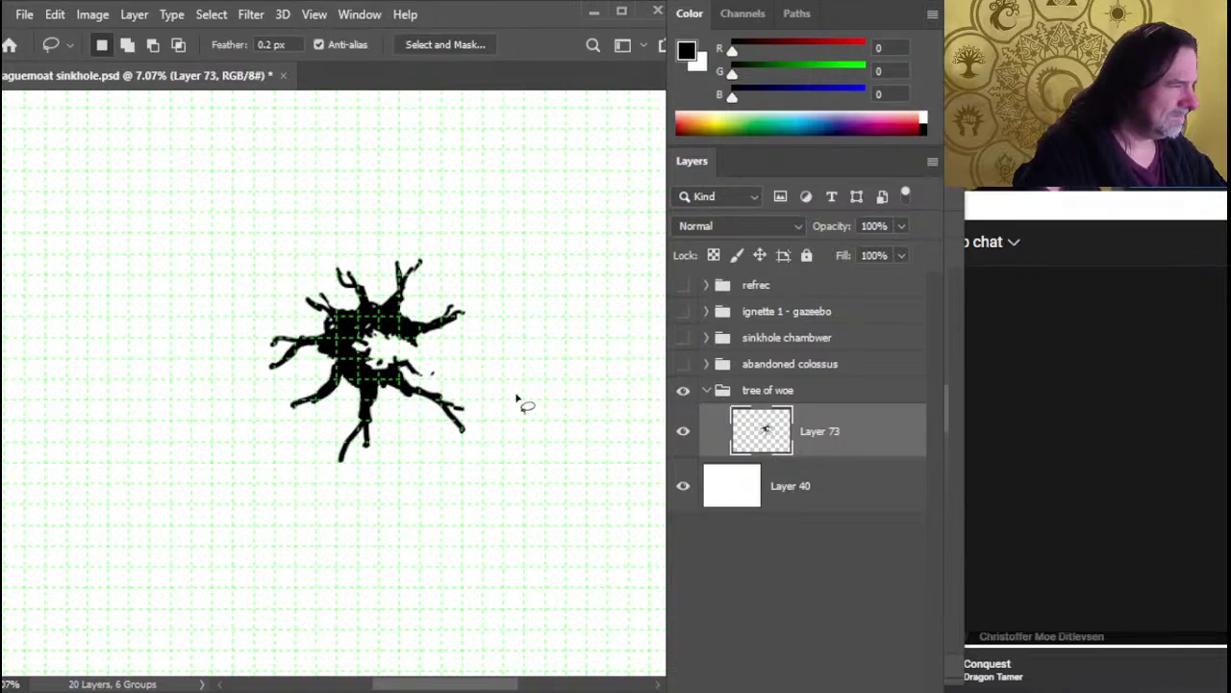
# Scale the whole rooted trunk to 84.99% width and 99.42% height, and move it down and to the right
pyautogui.hotkey('ctrl', 't')
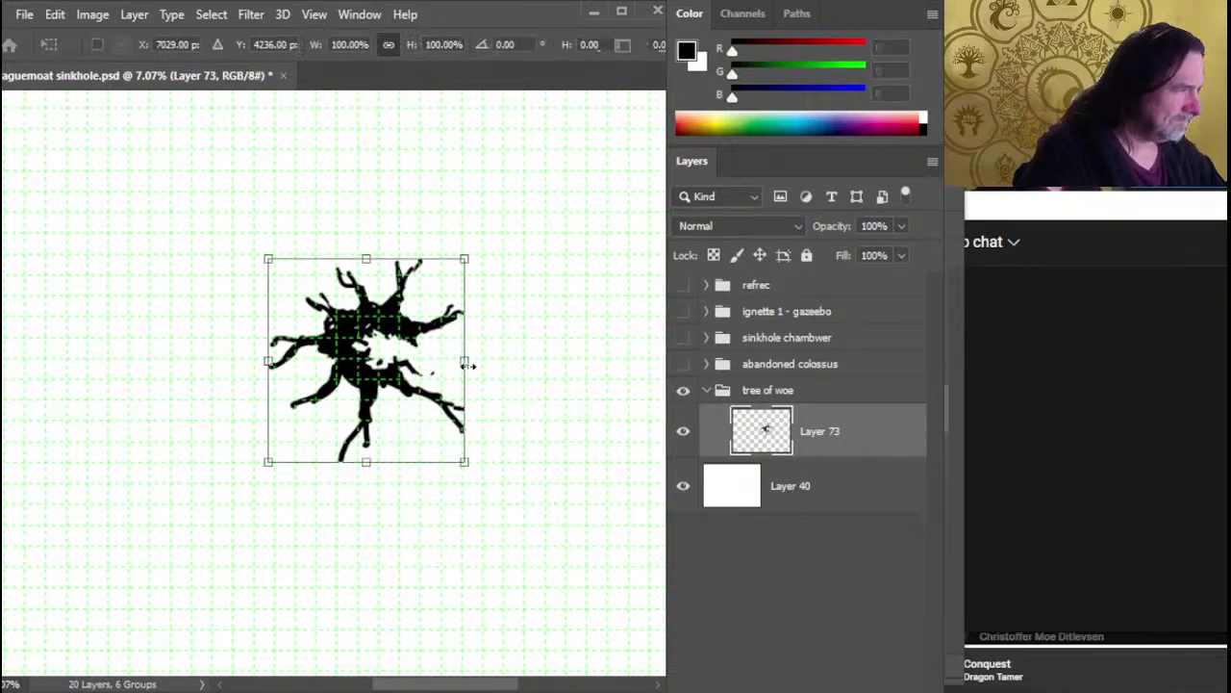
pyautogui.moveTo(467, 364); pyautogui.dragTo(437, 359)
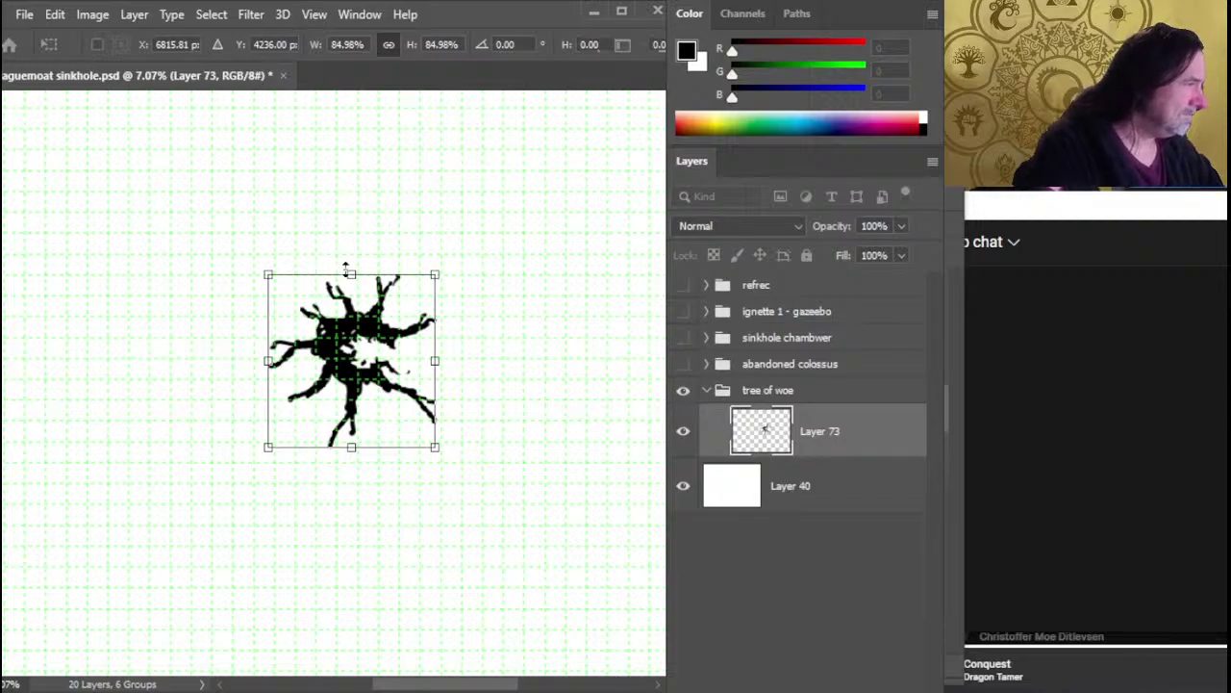
pyautogui.moveTo(351, 275); pyautogui.dragTo(350, 245)
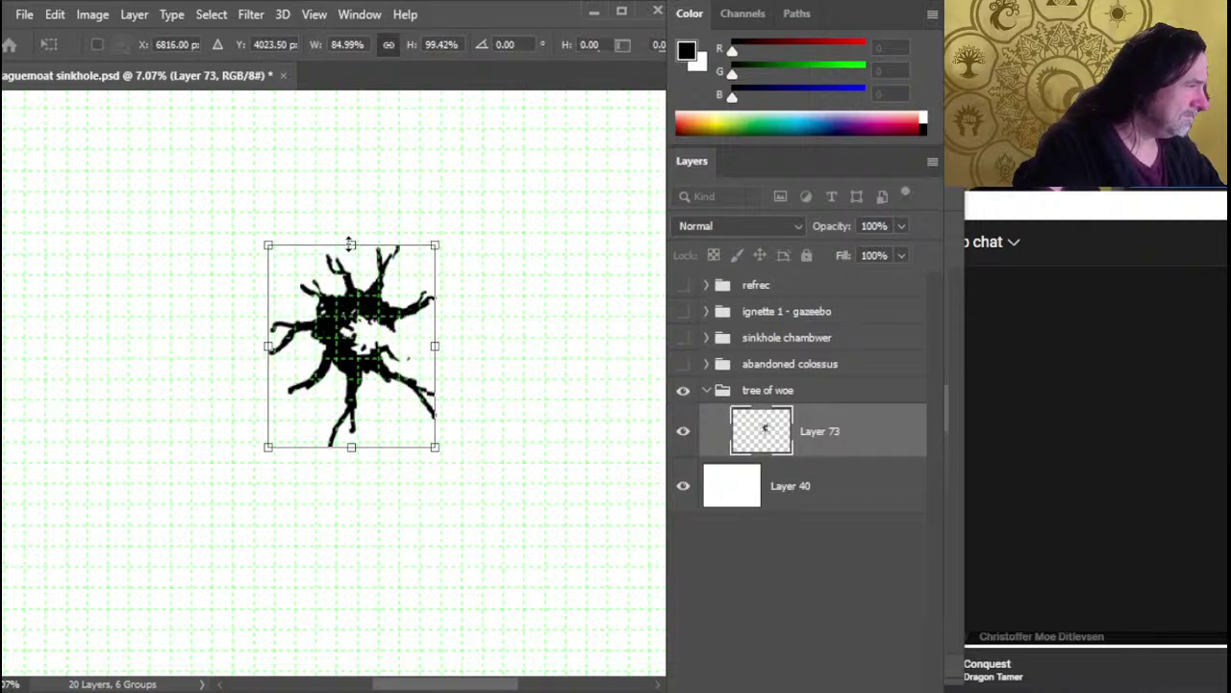
pyautogui.press('Return')
pyautogui.press('l')
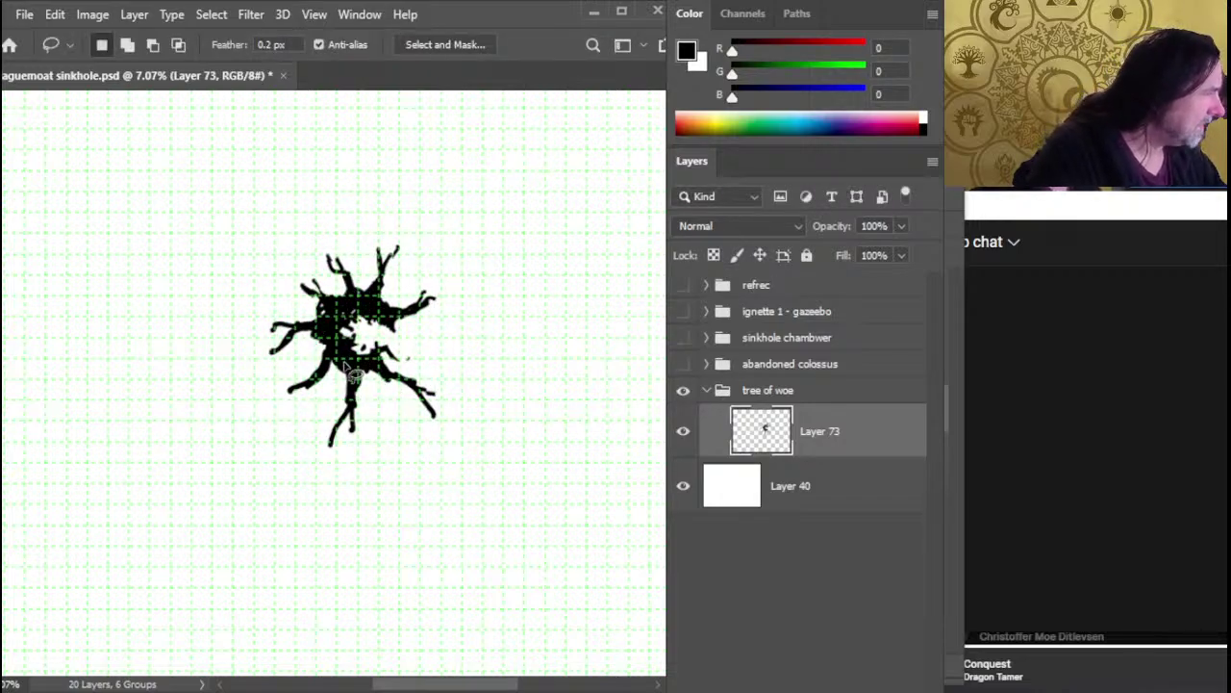
pyautogui.press('v')
pyautogui.moveTo(376, 357); pyautogui.dragTo(412, 385)
# Erase the hollow's inner edge into fine jagged spikes, reducing the eraser to 45 px
pyautogui.press('b')
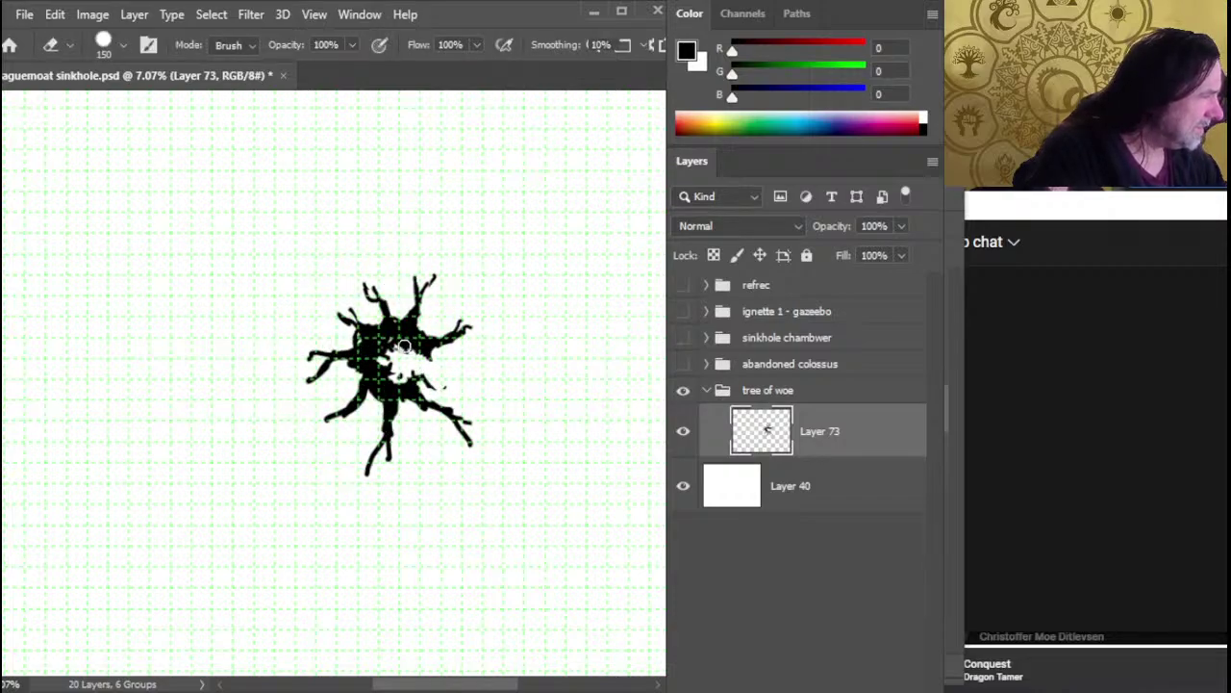
pyautogui.press('[')
pyautogui.press('[')
pyautogui.press('[')
pyautogui.press('[')
pyautogui.press('[')
pyautogui.press('[')
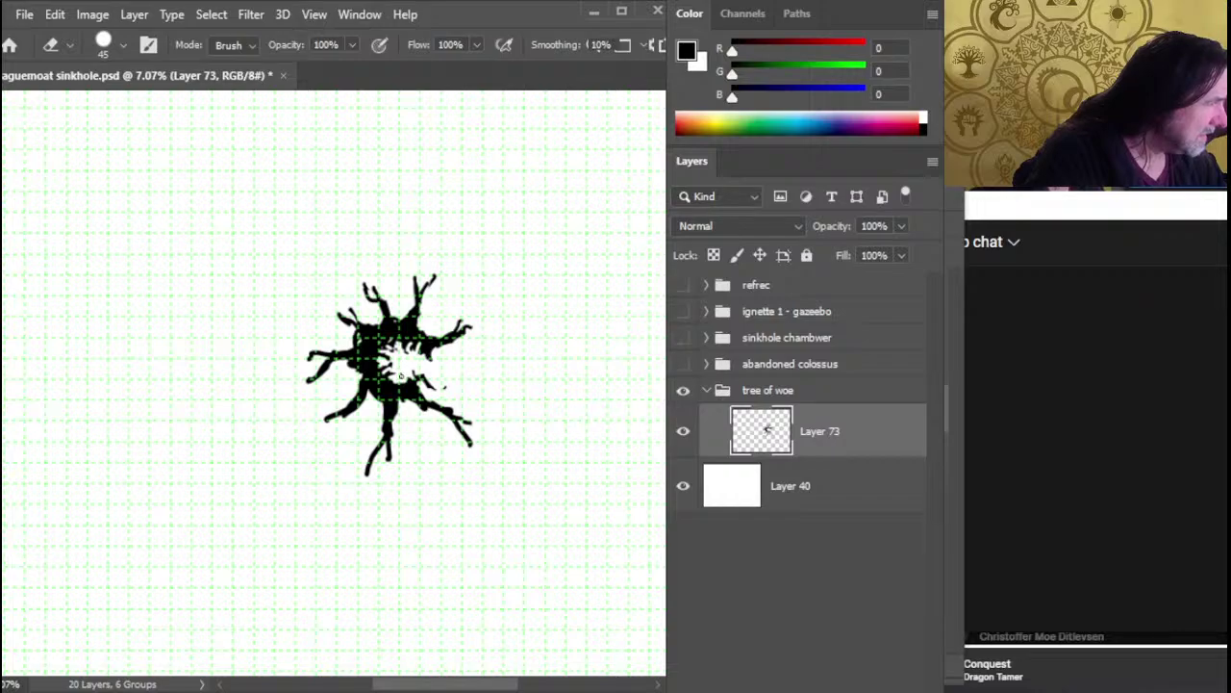
# Paint thin branching splinters on both sides of the trunk's right opening with the 60 px brush, trimming them with the 45 px eraser
pyautogui.press('b')
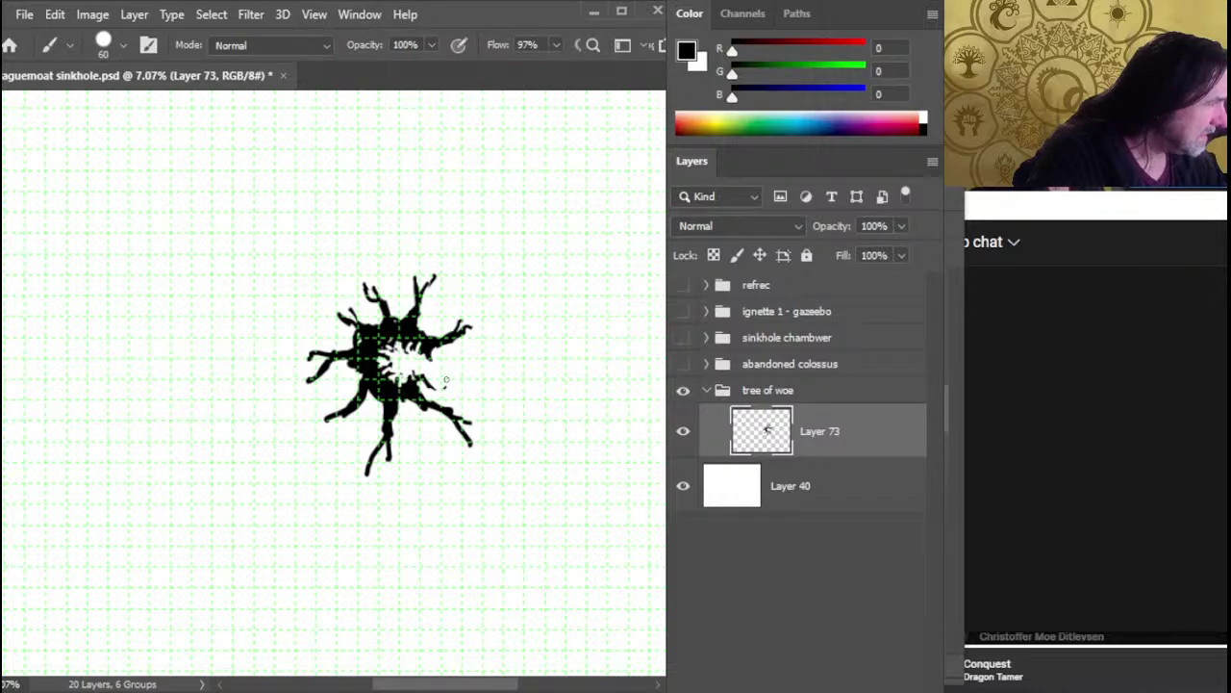
pyautogui.moveTo(424, 379); pyautogui.dragTo(440, 388)
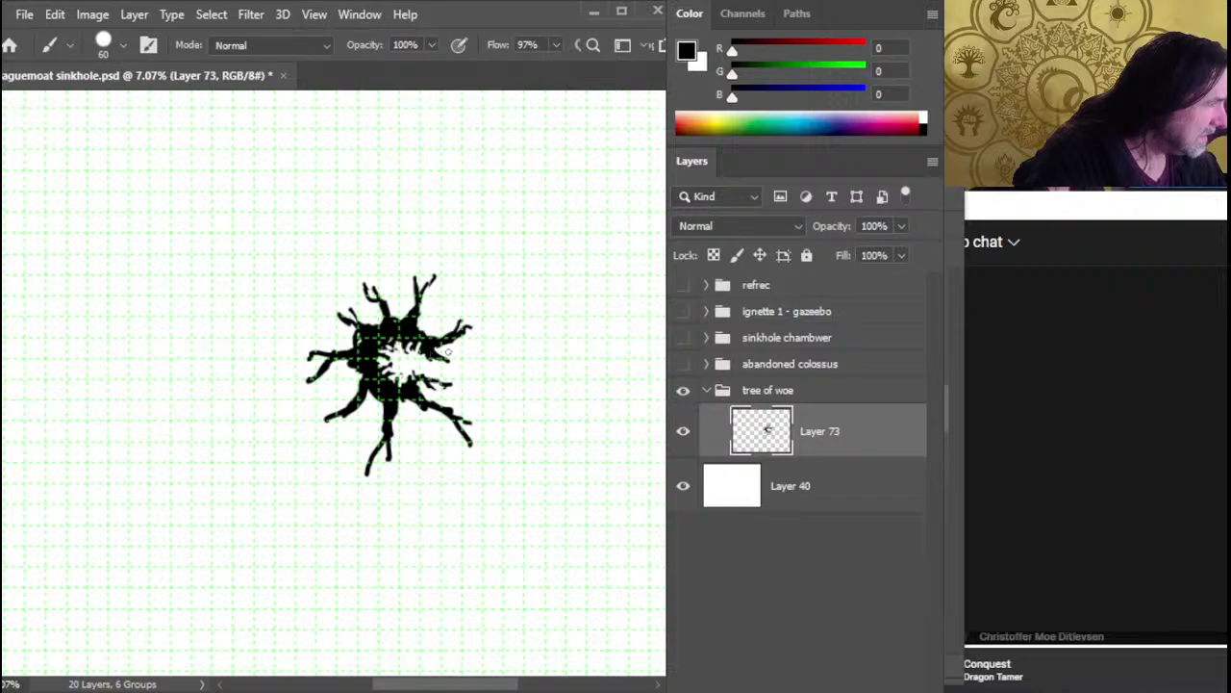
pyautogui.press('e')
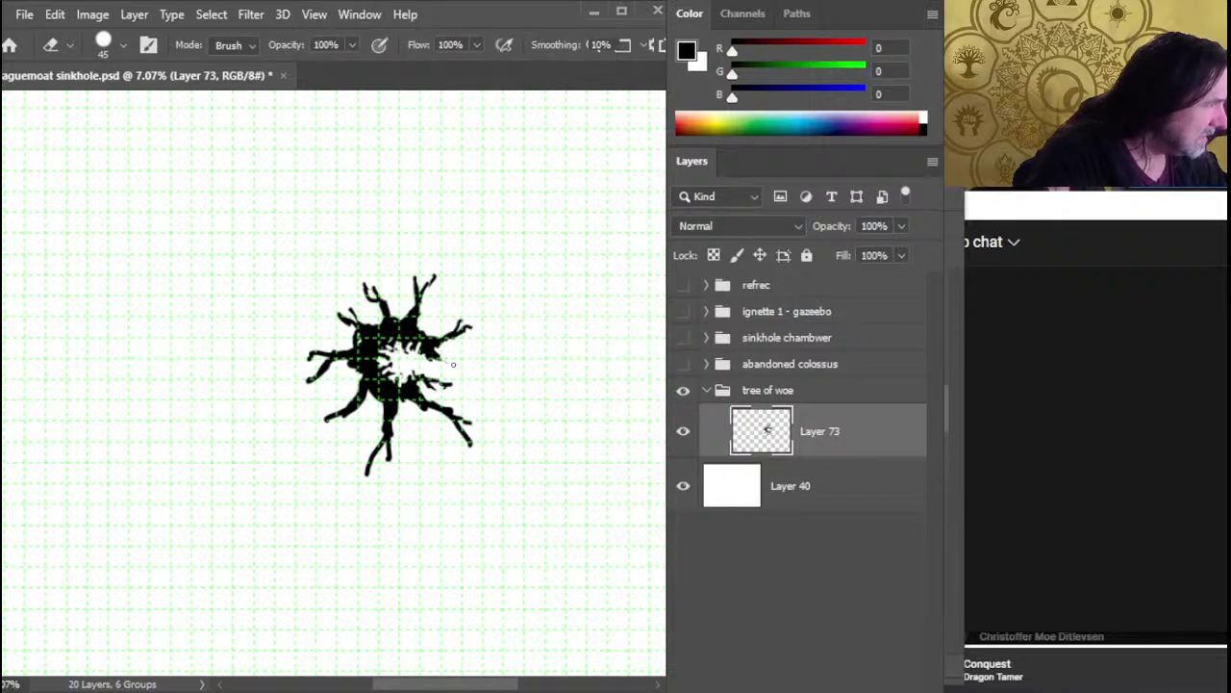
pyautogui.press('b')
pyautogui.press('e')
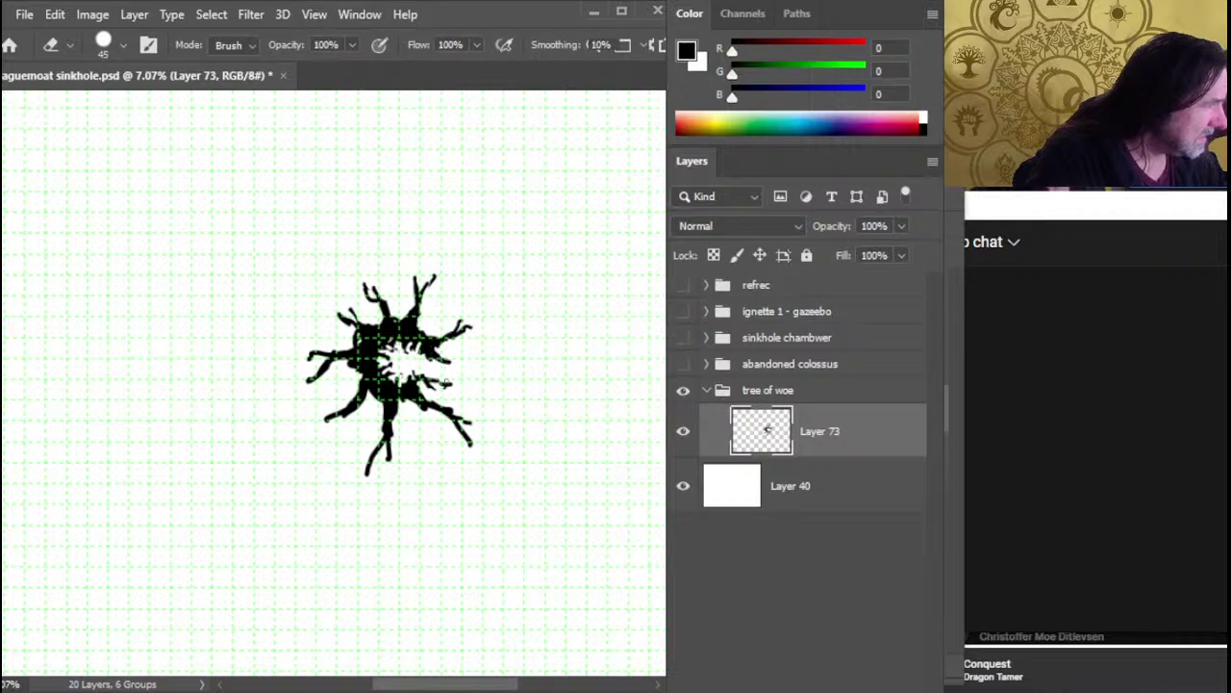
pyautogui.press('b')
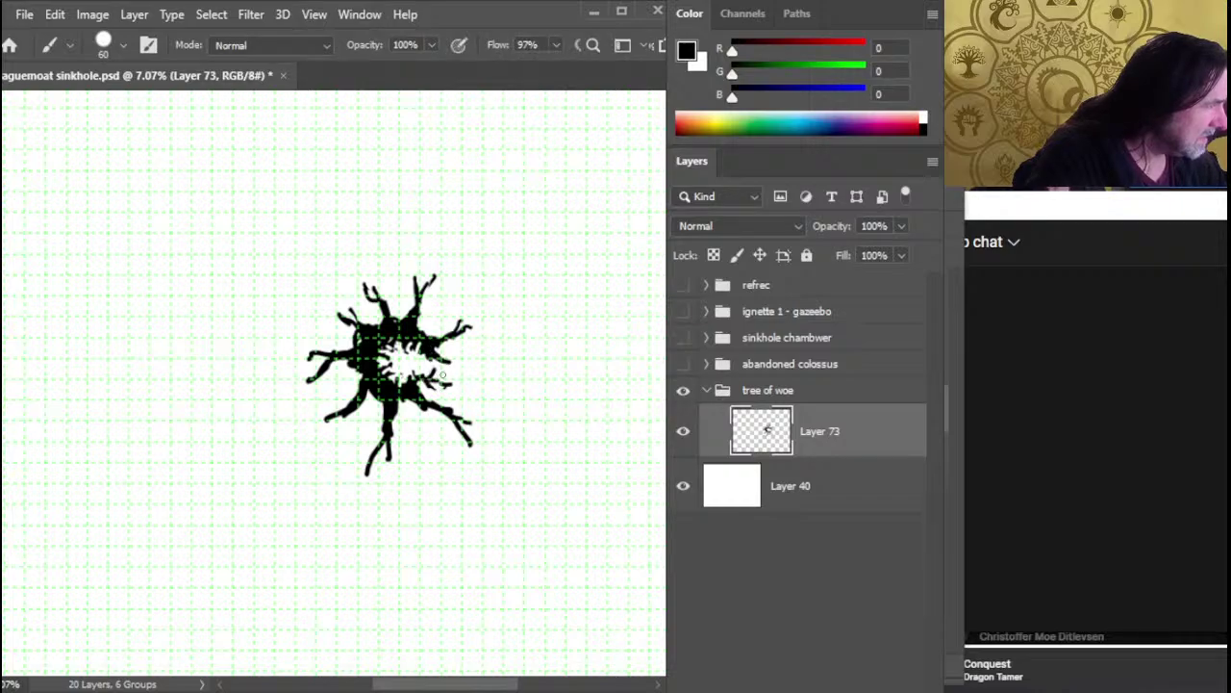
pyautogui.press('e')
pyautogui.press('b')
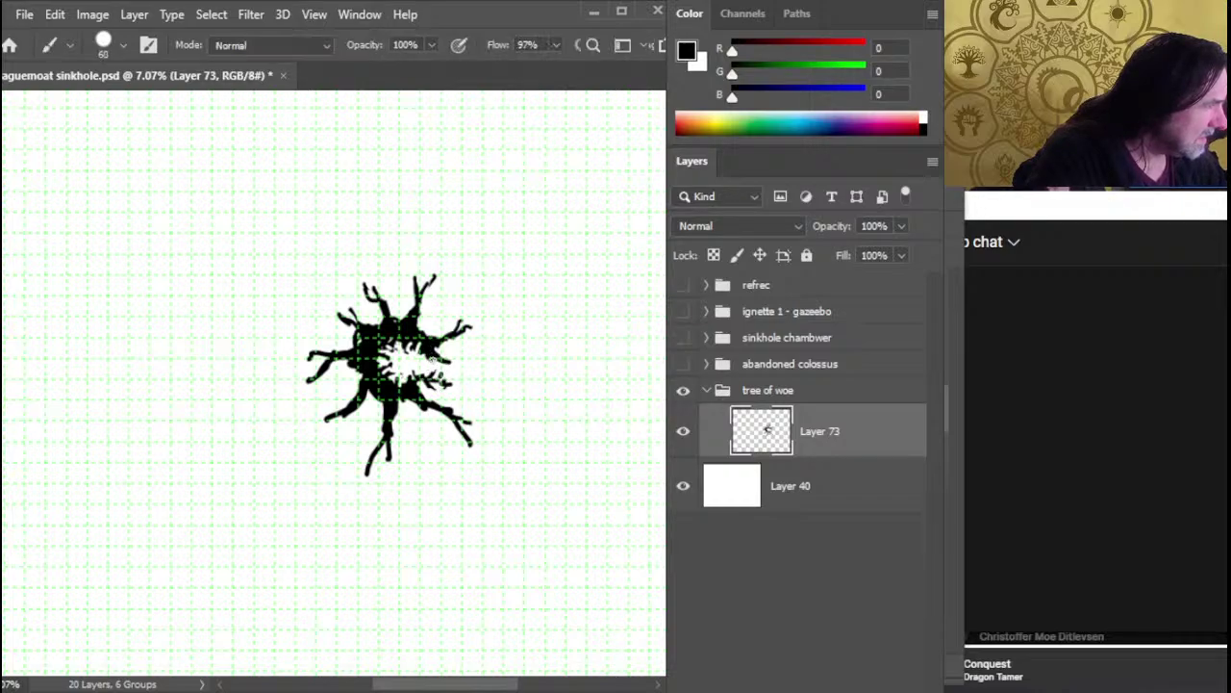
pyautogui.press('e')
pyautogui.press('b')
# Reduce the brush to 25 px and paint fine twigs onto the splinter at the upper side of the trunk's right opening
pyautogui.press('[')
pyautogui.press('[')
pyautogui.press('[')
pyautogui.press('[')
pyautogui.press('[')
pyautogui.press('[')
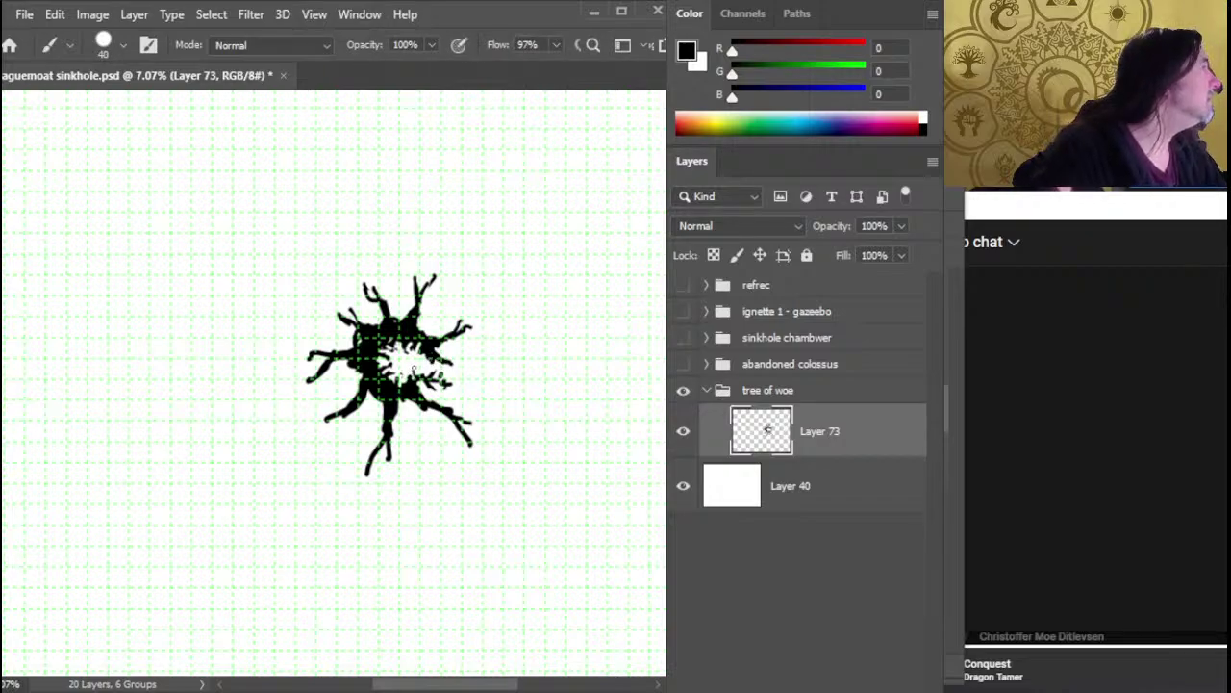
pyautogui.press('[')
pyautogui.press('[')
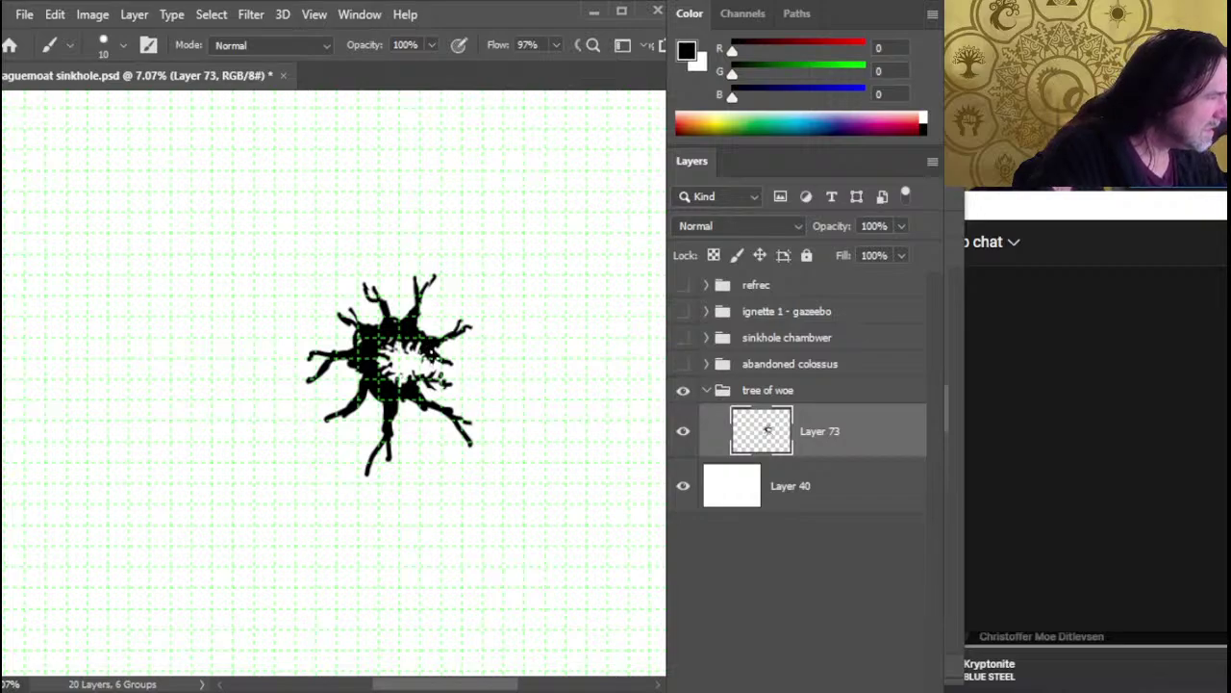
pyautogui.press(']')
pyautogui.press(']')
pyautogui.press(']')
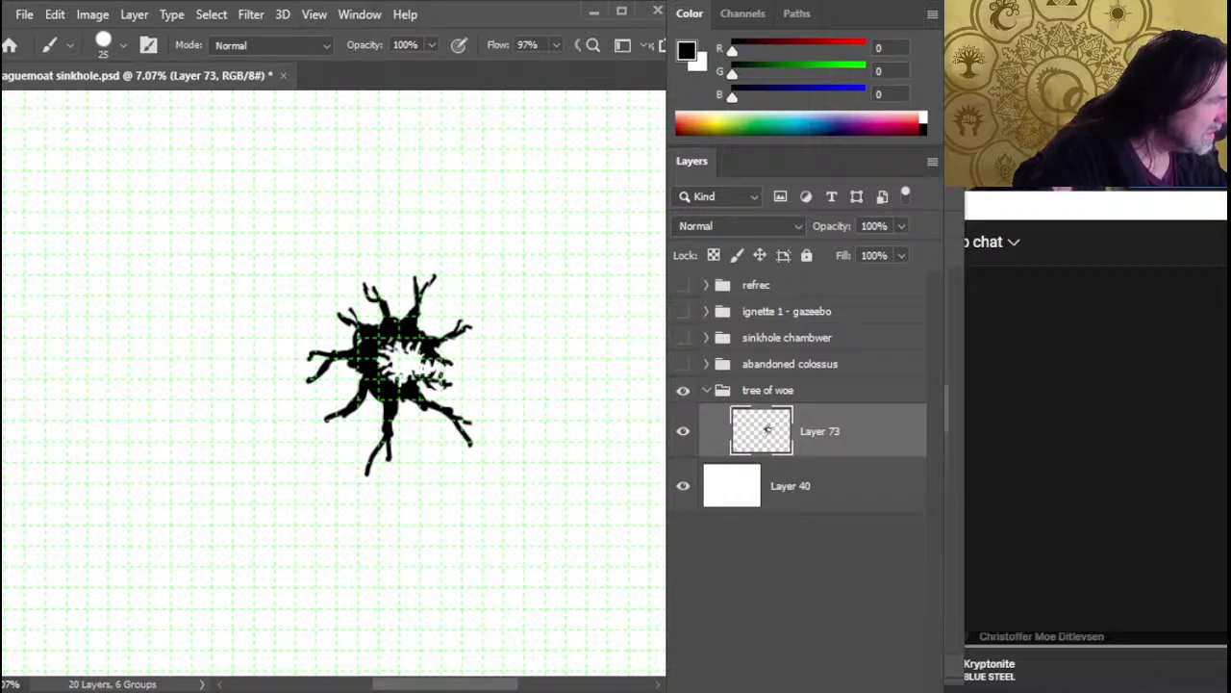
pyautogui.moveTo(428, 369)
pyautogui.mouseDown()
pyautogui.moveTo(448, 378)
pyautogui.moveTo(438, 357)
pyautogui.moveTo(448, 362)
pyautogui.mouseUp()
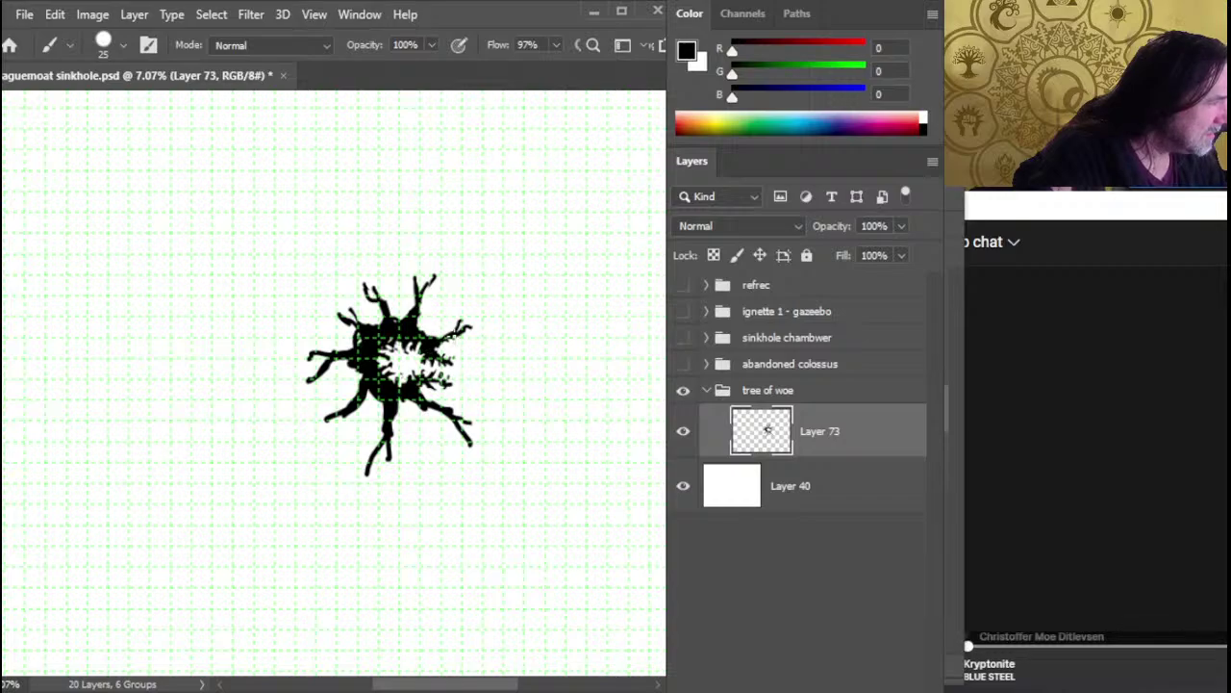
# Extend the fork of the lower-right root with the 25 px brush and taper its lower tip with the 45 px eraser
pyautogui.moveTo(455, 413); pyautogui.dragTo(479, 419)
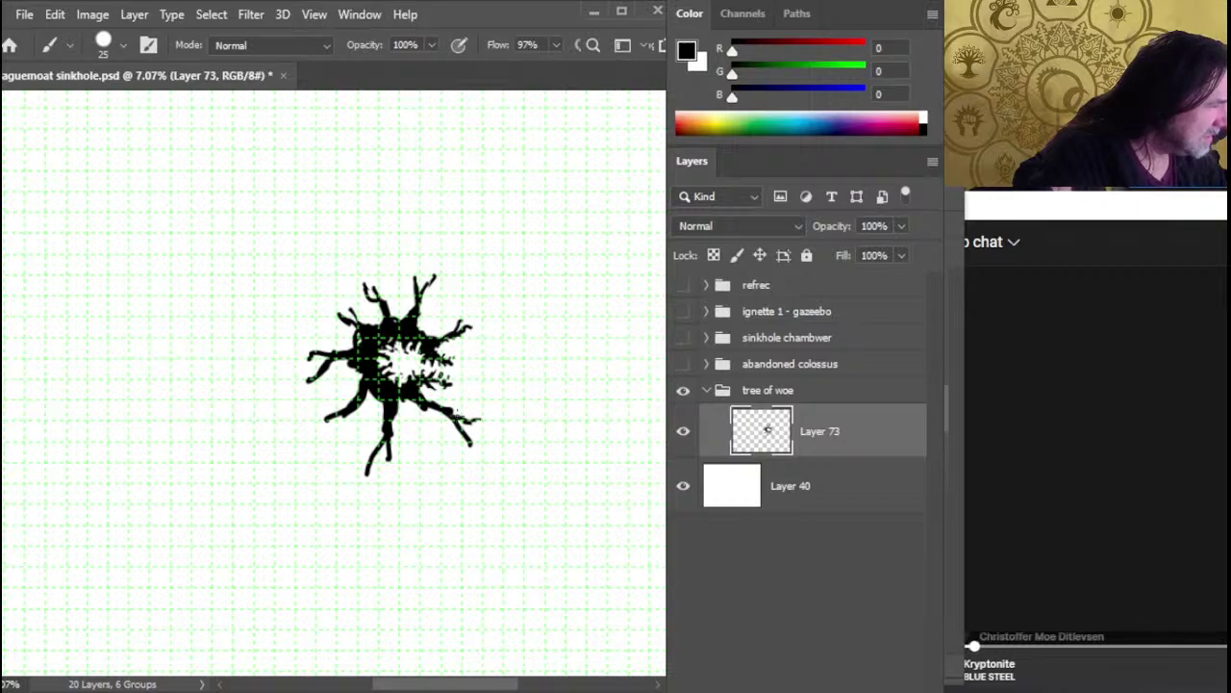
pyautogui.press('e')
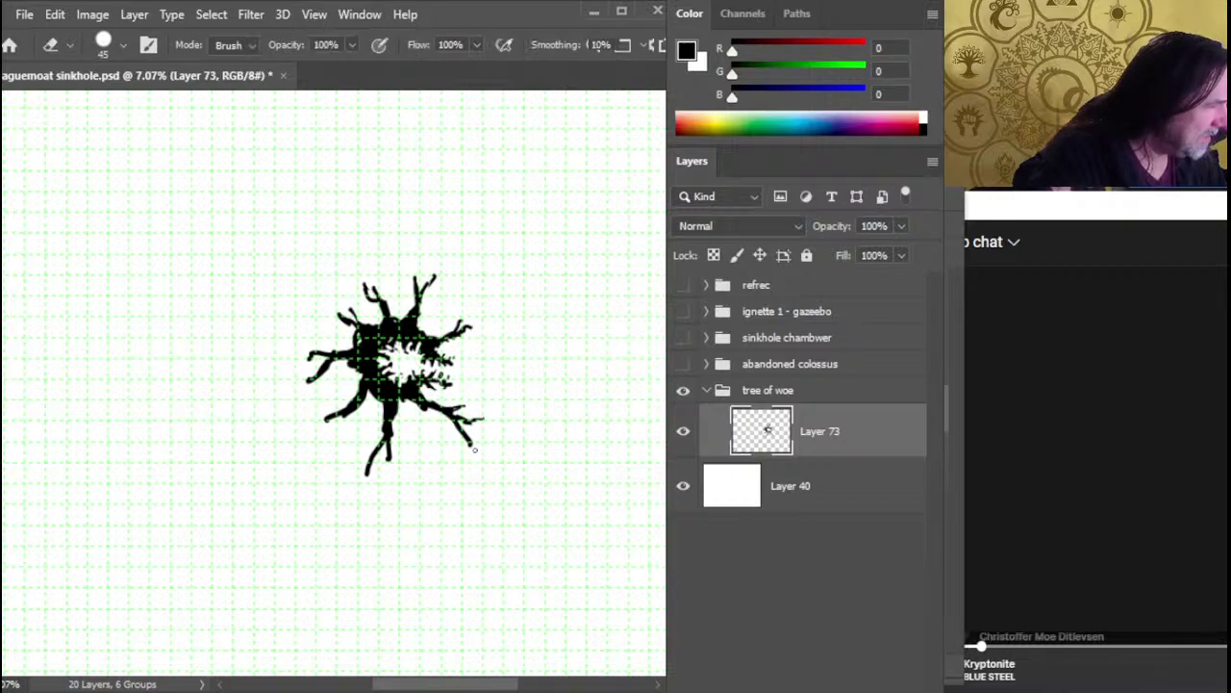
pyautogui.moveTo(461, 435); pyautogui.dragTo(472, 447)
pyautogui.press('b')
pyautogui.press('e')
# Thin the lower-left root with the 45 px eraser and try a small side branch beneath it with the 25 px brush
pyautogui.moveTo(348, 413); pyautogui.dragTo(333, 421)
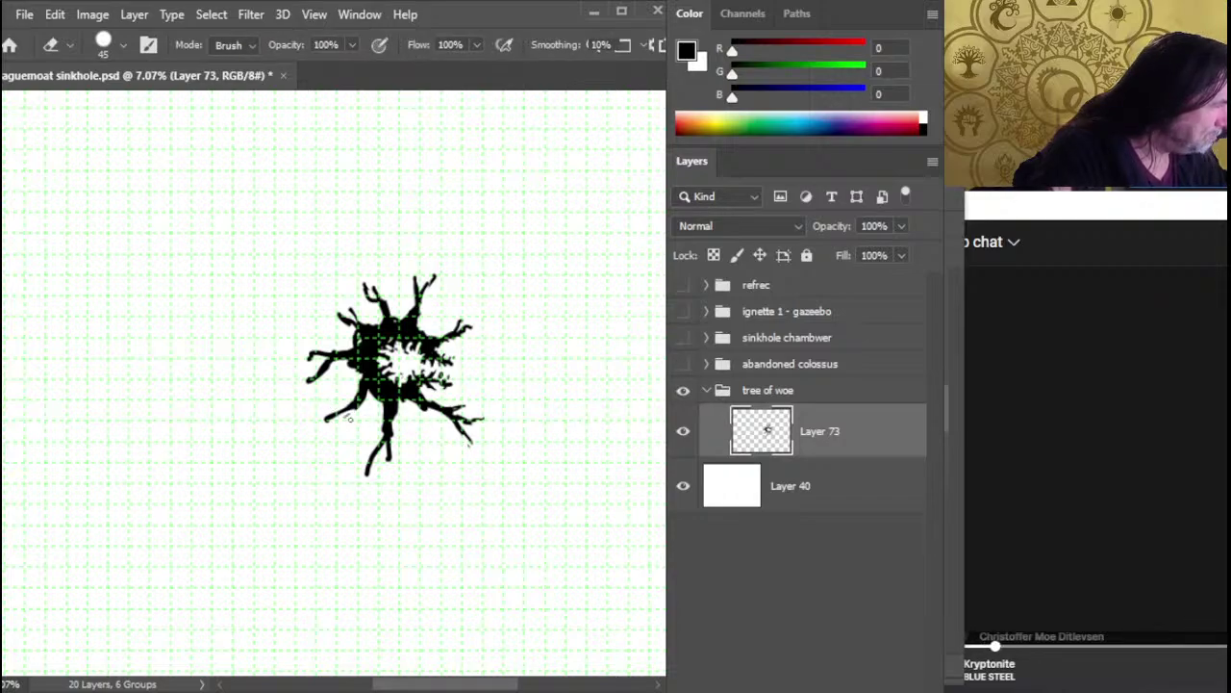
pyautogui.press('b')
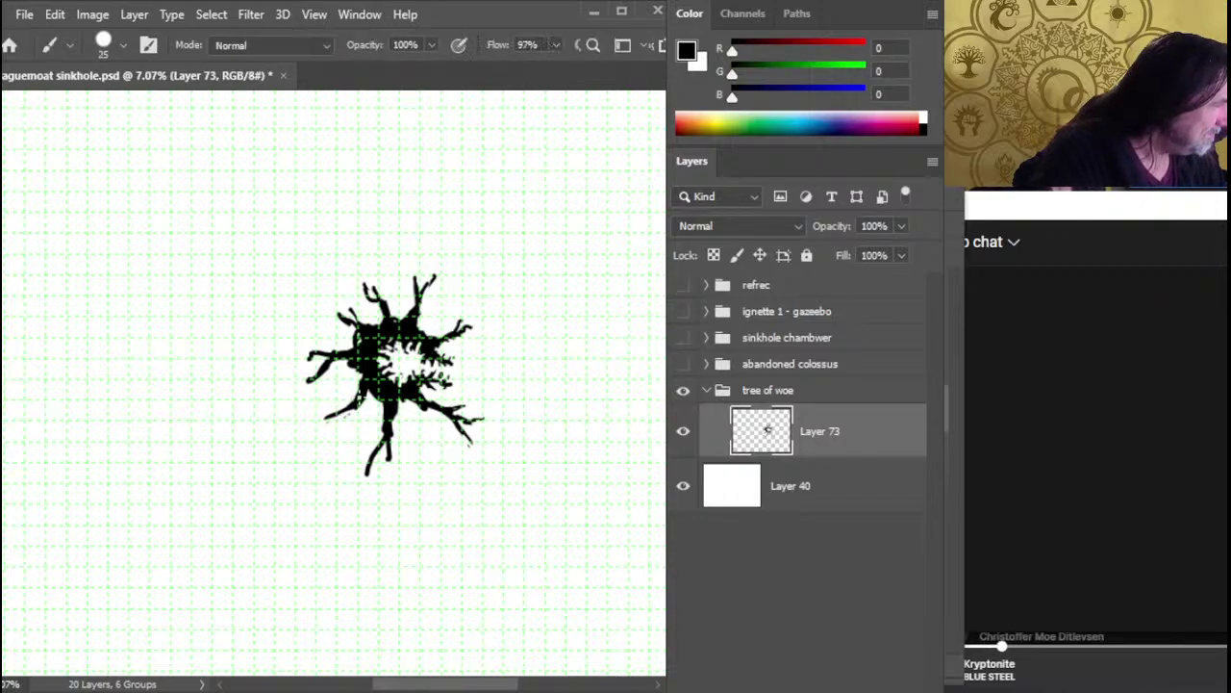
pyautogui.press('e')
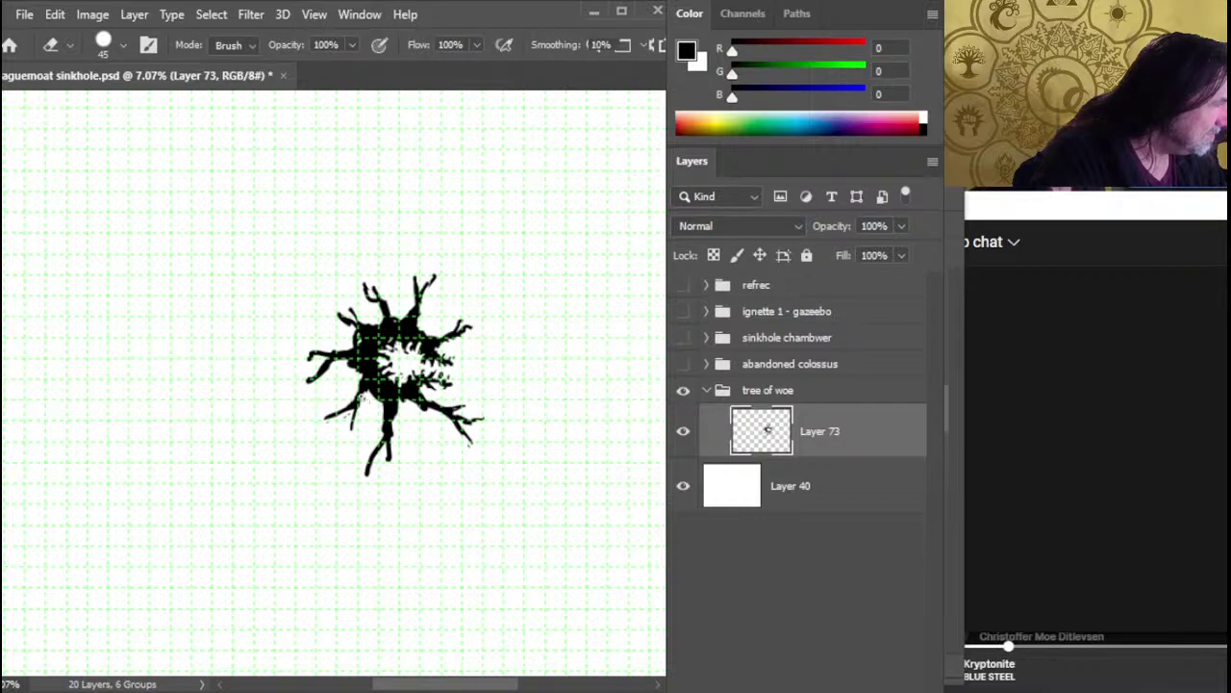
pyautogui.press('b')
pyautogui.press('e')
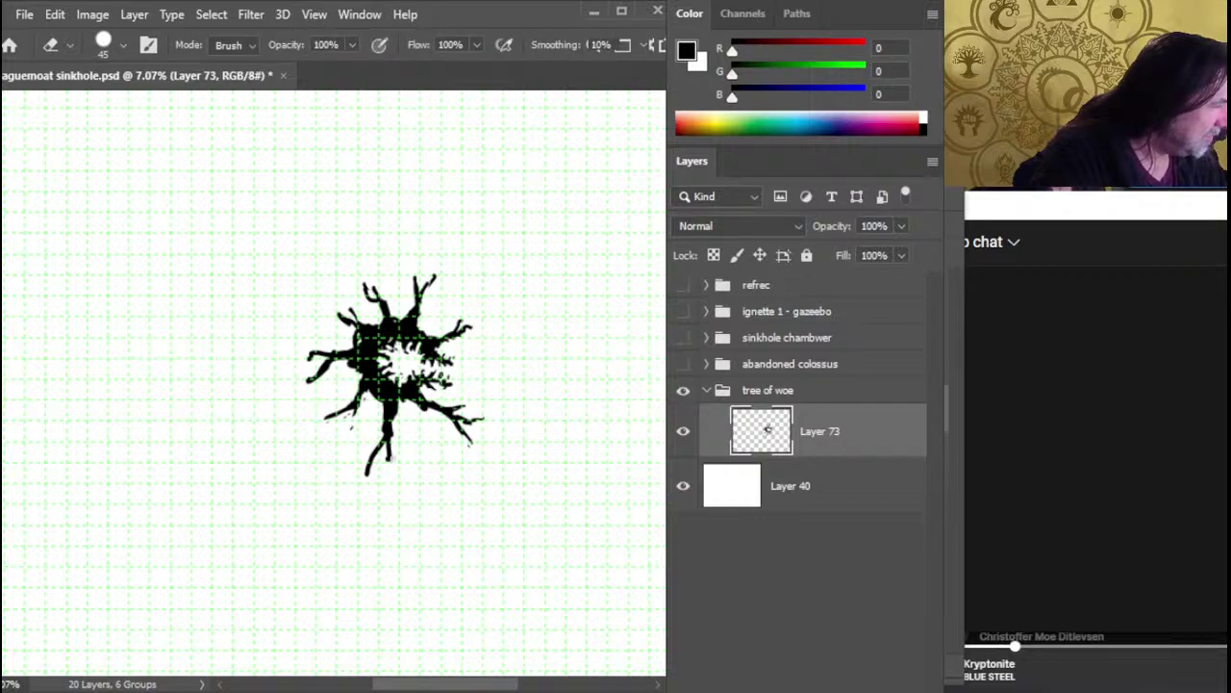
# Erase the long forked end of the bottom root and shape the remaining stub into a short pointed tip
pyautogui.moveTo(368, 480)
pyautogui.mouseDown()
pyautogui.moveTo(366, 466)
pyautogui.moveTo(369, 478)
pyautogui.mouseUp()
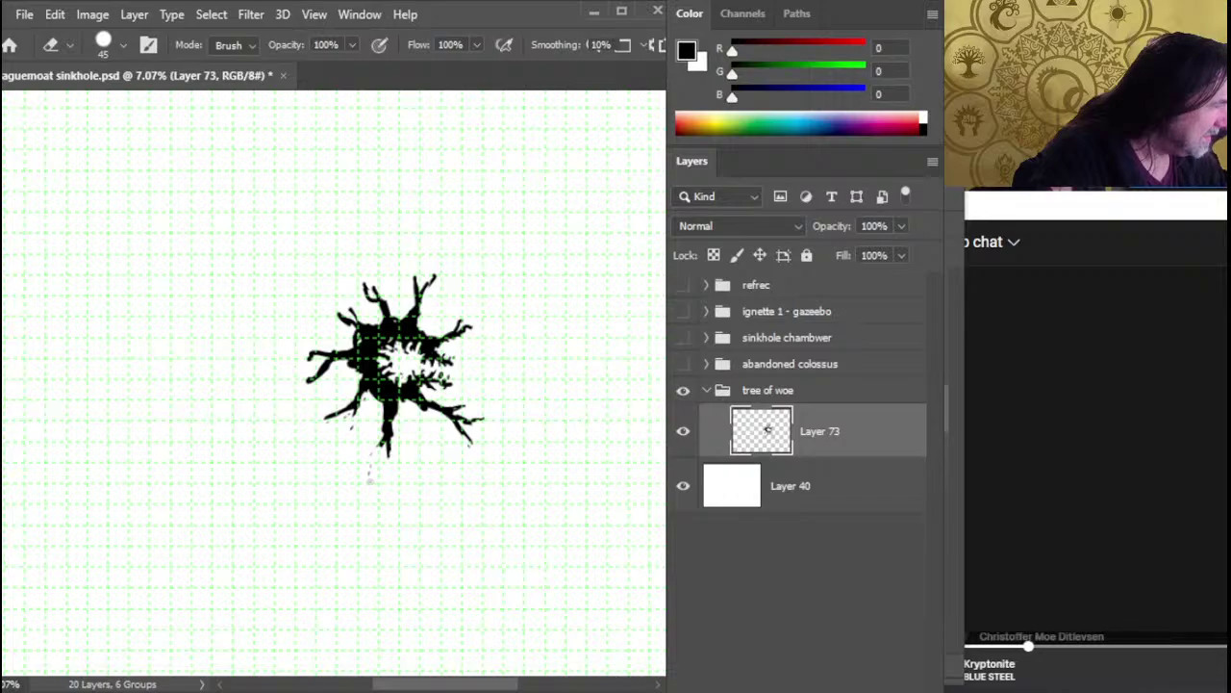
pyautogui.moveTo(389, 458); pyautogui.dragTo(387, 447)
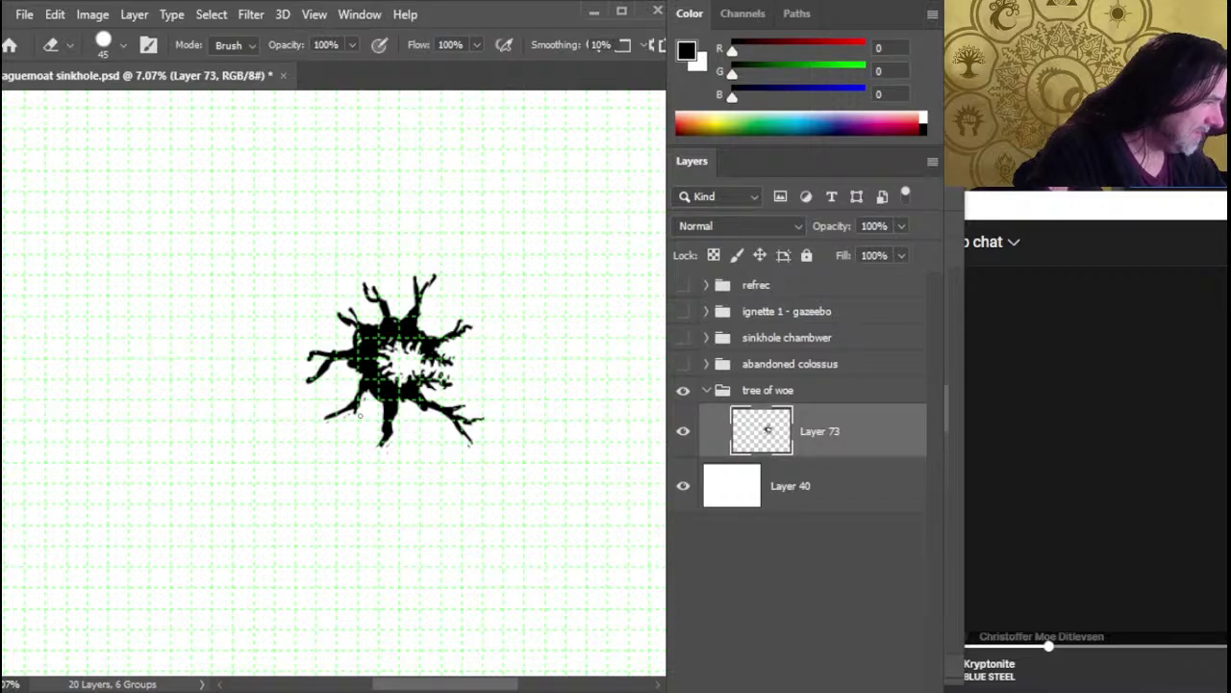
pyautogui.press('b')
pyautogui.press('e')
# Erase the forked ends of the lower-right and upper-right roots and paint short spikes on the upper-right stub
pyautogui.moveTo(469, 444)
pyautogui.mouseDown()
pyautogui.moveTo(456, 428)
pyautogui.moveTo(463, 409)
pyautogui.moveTo(448, 419)
pyautogui.mouseUp()
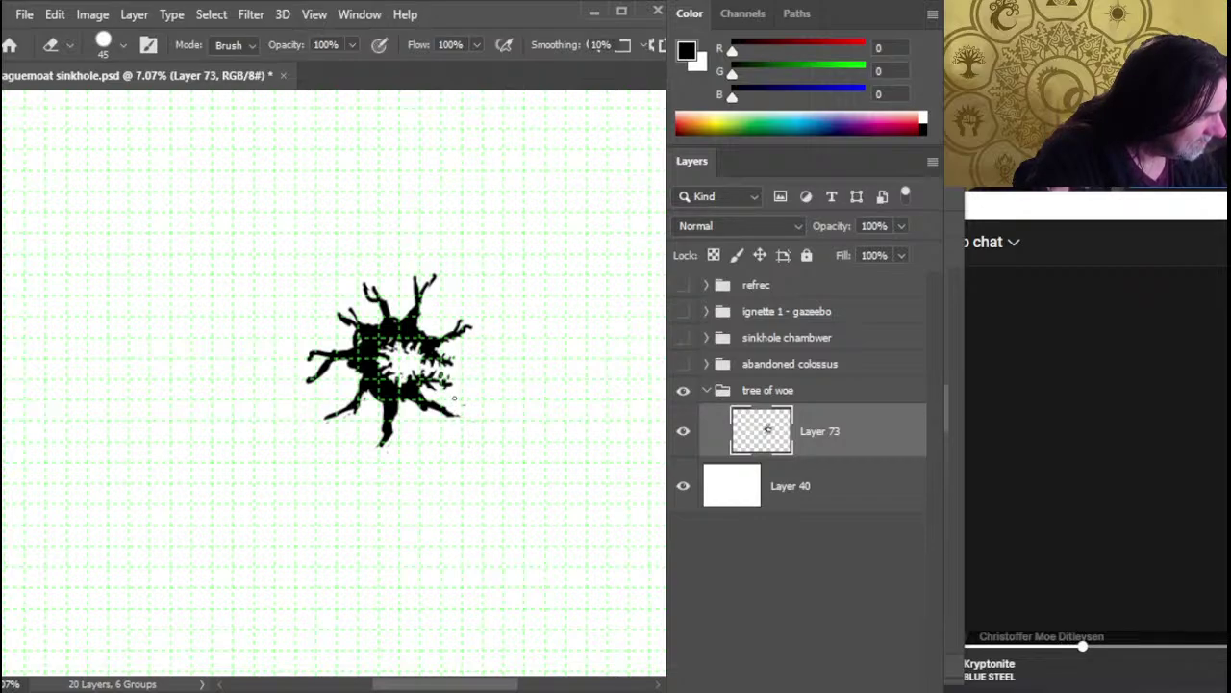
pyautogui.moveTo(462, 327)
pyautogui.mouseDown()
pyautogui.moveTo(448, 337)
pyautogui.moveTo(458, 321)
pyautogui.mouseUp()
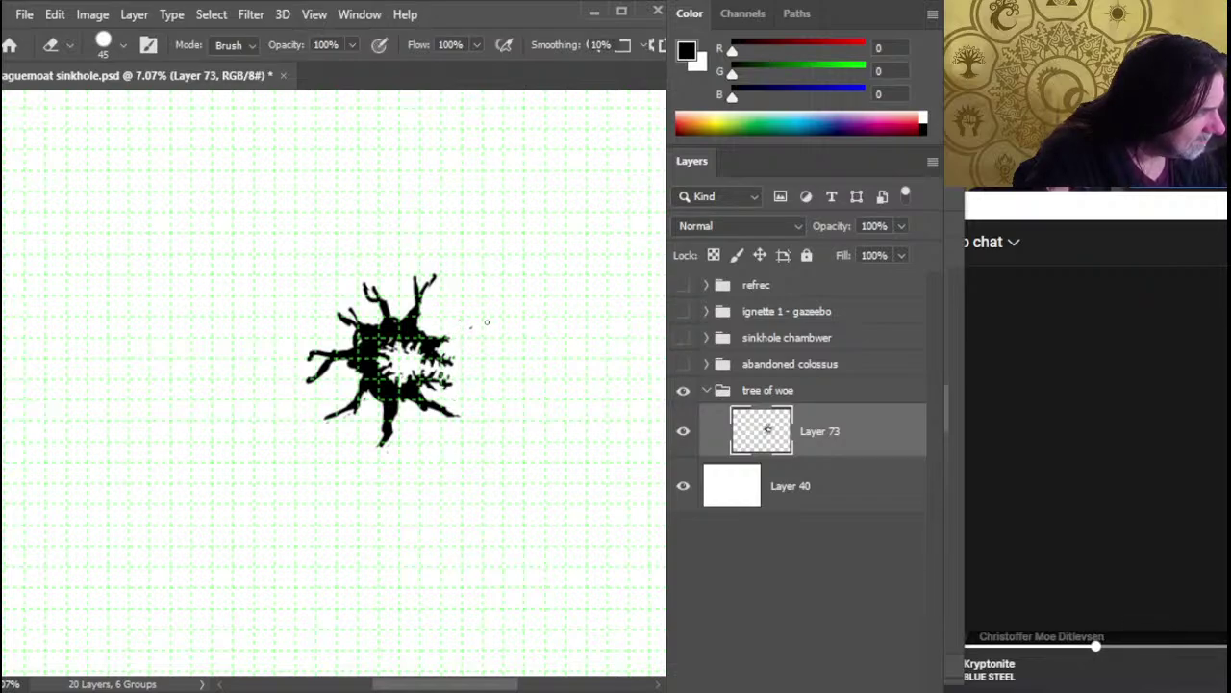
pyautogui.press('b')
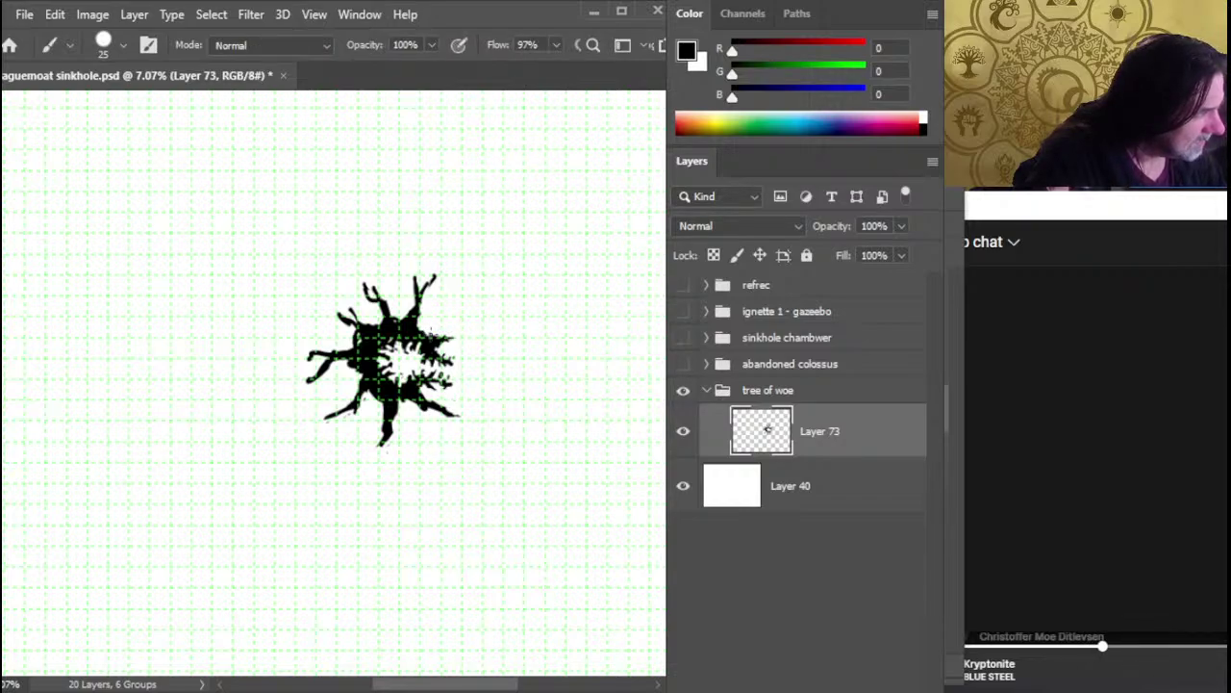
# Shorten the two top roots with the 45 px eraser and repaint them as single pointed tips
pyautogui.press('e')
pyautogui.moveTo(435, 275)
pyautogui.mouseDown()
pyautogui.moveTo(416, 288)
pyautogui.moveTo(422, 299)
pyautogui.moveTo(422, 285)
pyautogui.moveTo(364, 284)
pyautogui.moveTo(371, 302)
pyautogui.mouseUp()
pyautogui.press('b')
pyautogui.press('e')
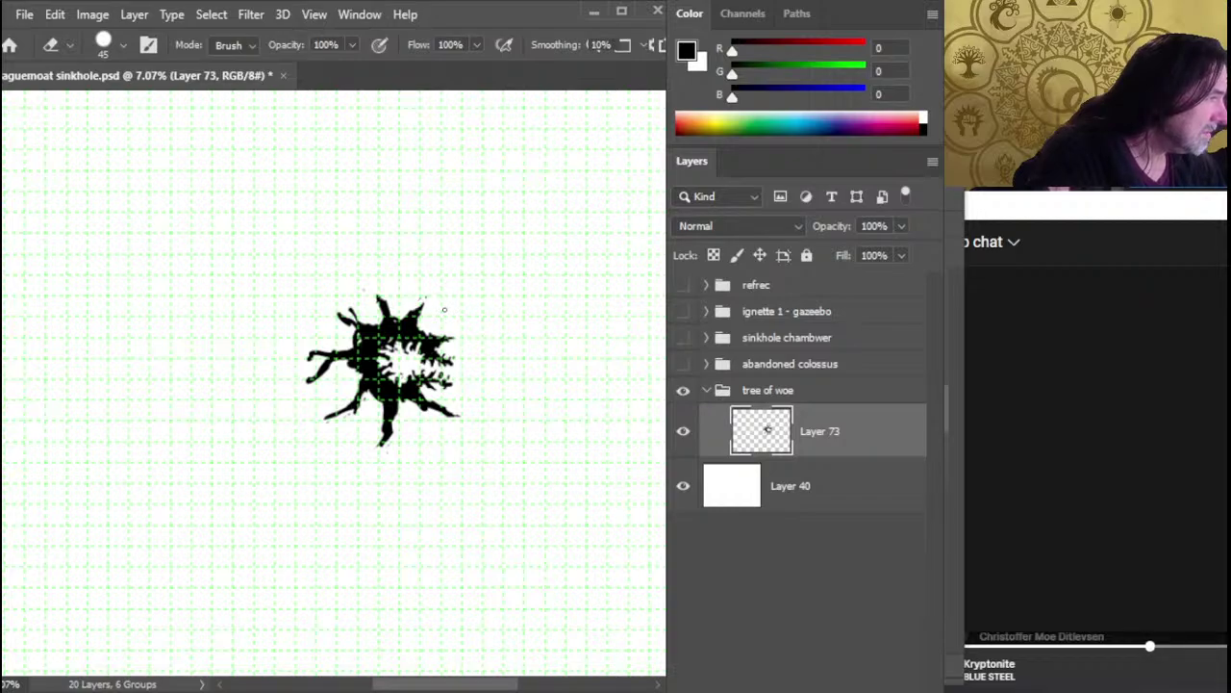
pyautogui.press('b')
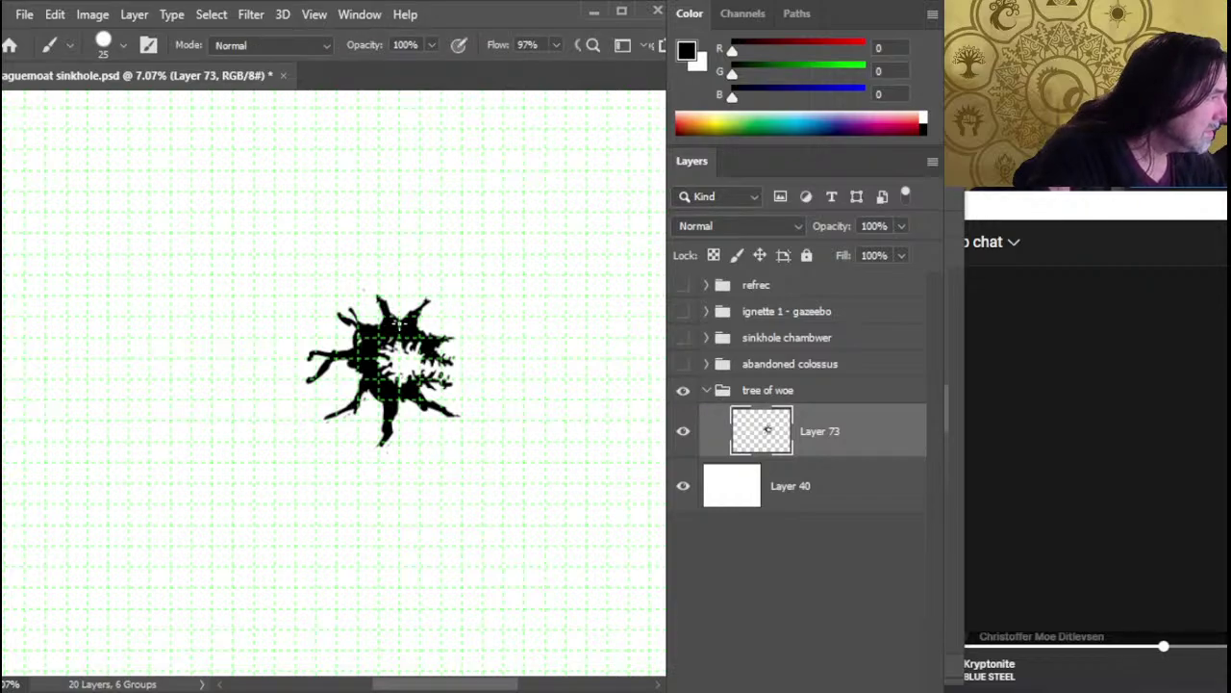
# Reduce the upper-left root to one pointed tip and erase the left root's upper fork, enlarging the eraser to 50 px
pyautogui.press('e')
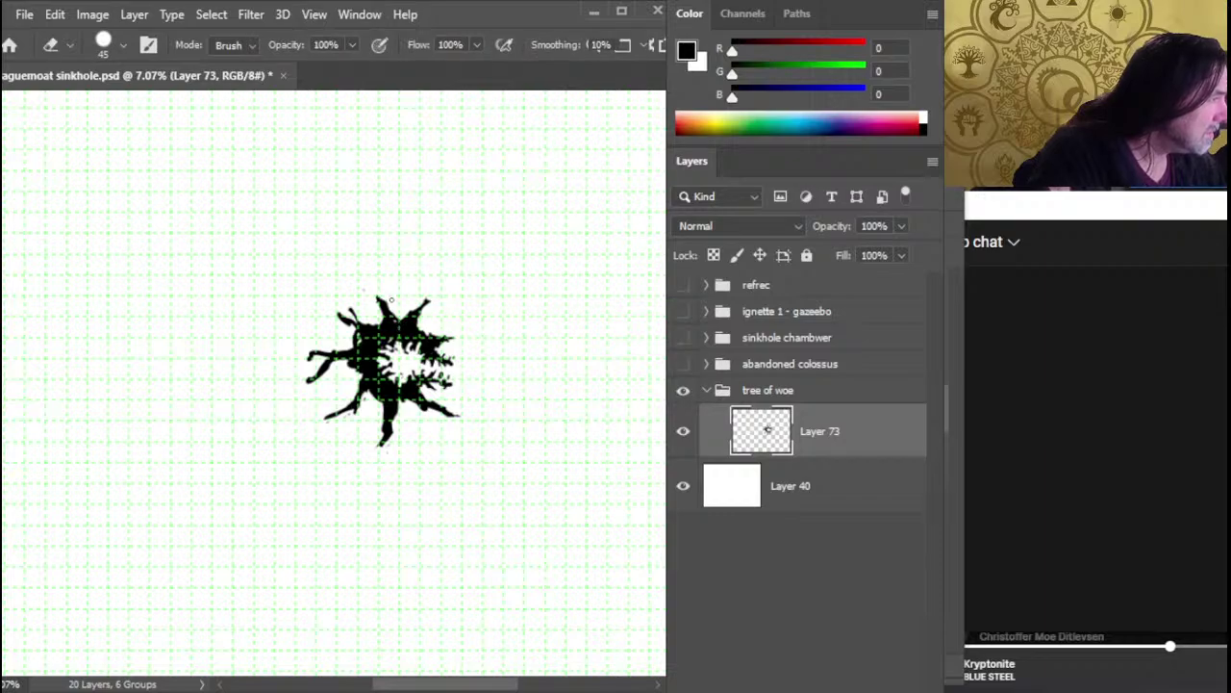
pyautogui.press('b')
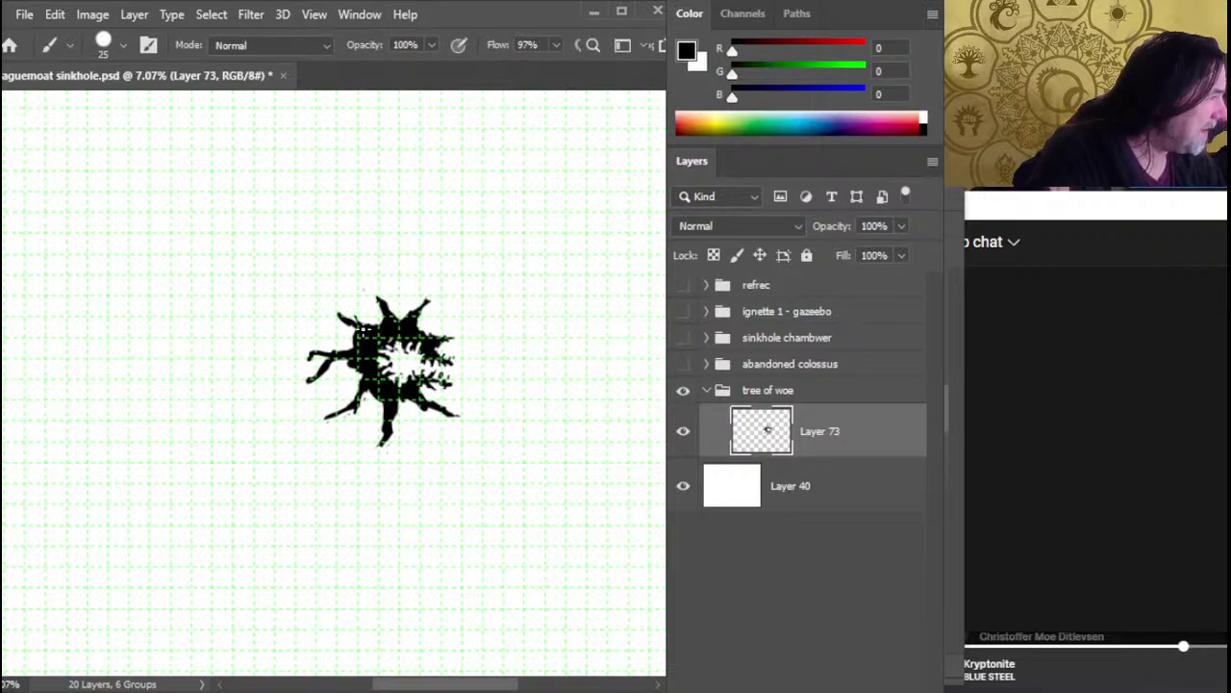
pyautogui.press('e')
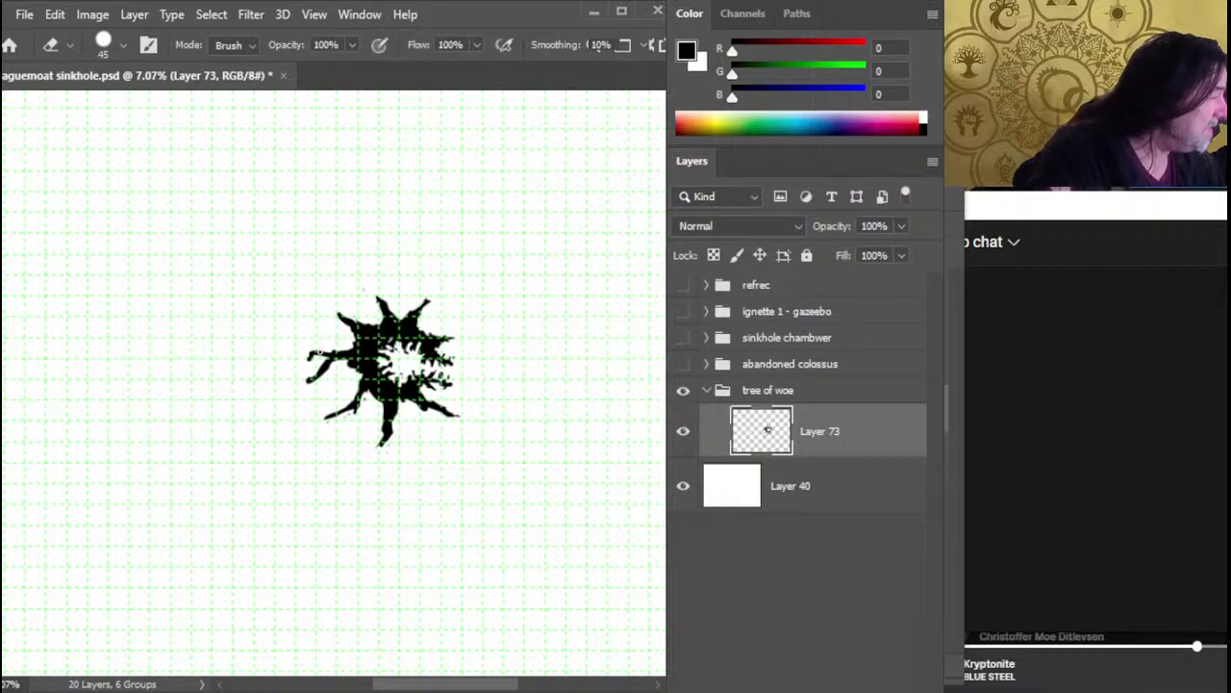
pyautogui.press(']')
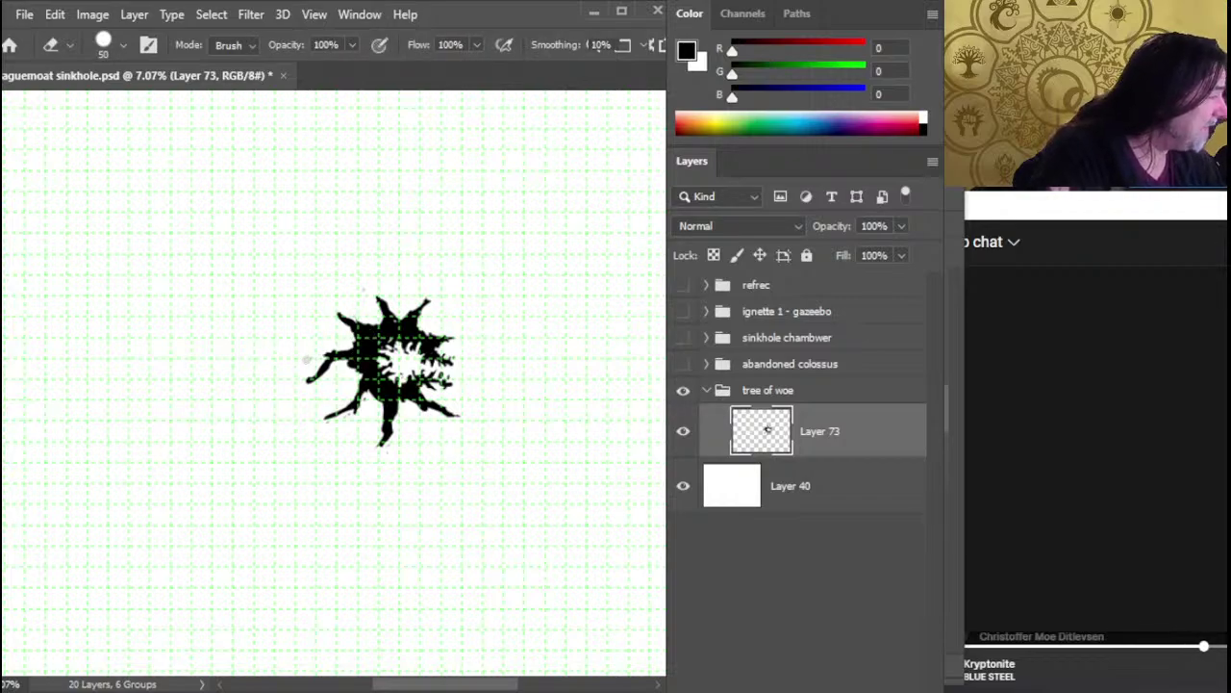
# Lasso the left root and move it inward, closer to the trunk
pyautogui.press('l')
pyautogui.moveTo(318, 348)
pyautogui.mouseDown()
pyautogui.moveTo(327, 385)
pyautogui.moveTo(348, 352)
pyautogui.mouseUp()
pyautogui.moveTo(336, 358); pyautogui.dragTo(350, 355)
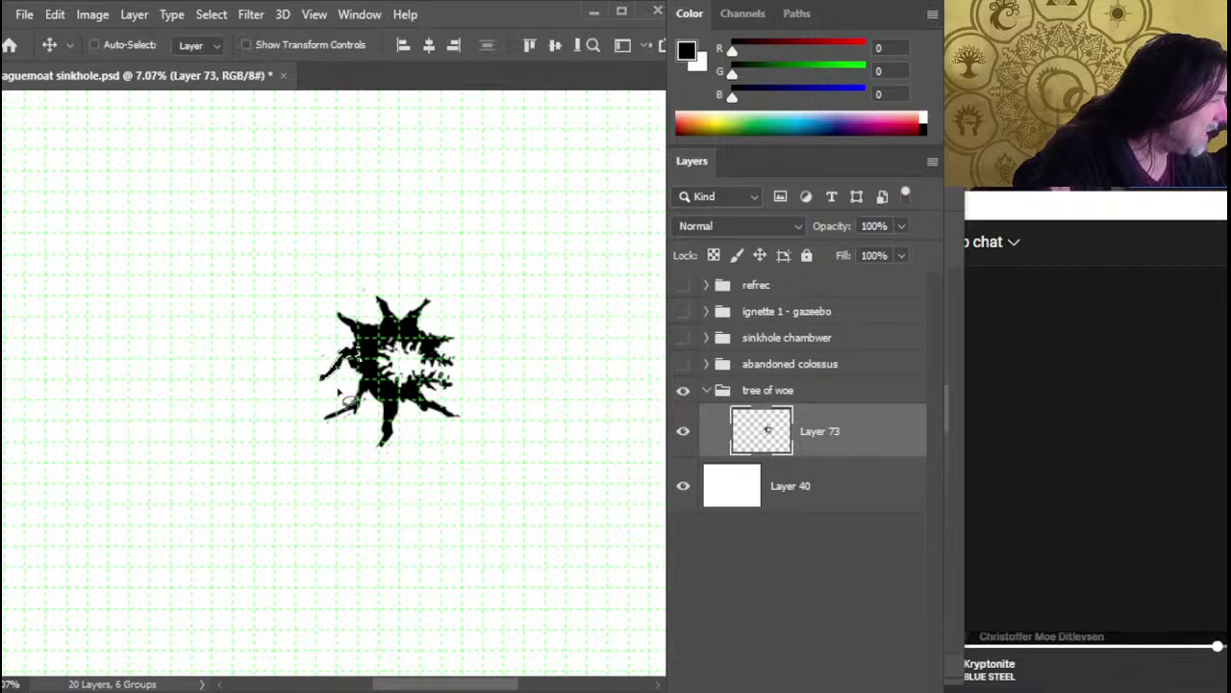
# Lasso and shift the lower-left and bottom roots slightly right, and cut the lower-left root down to a short stub
pyautogui.press('l')
pyautogui.moveTo(336, 390)
pyautogui.mouseDown()
pyautogui.moveTo(412, 409)
pyautogui.moveTo(315, 450)
pyautogui.moveTo(414, 425)
pyautogui.moveTo(389, 425)
pyautogui.mouseUp()
pyautogui.press('v')
pyautogui.hotkey('ctrl', 'd')
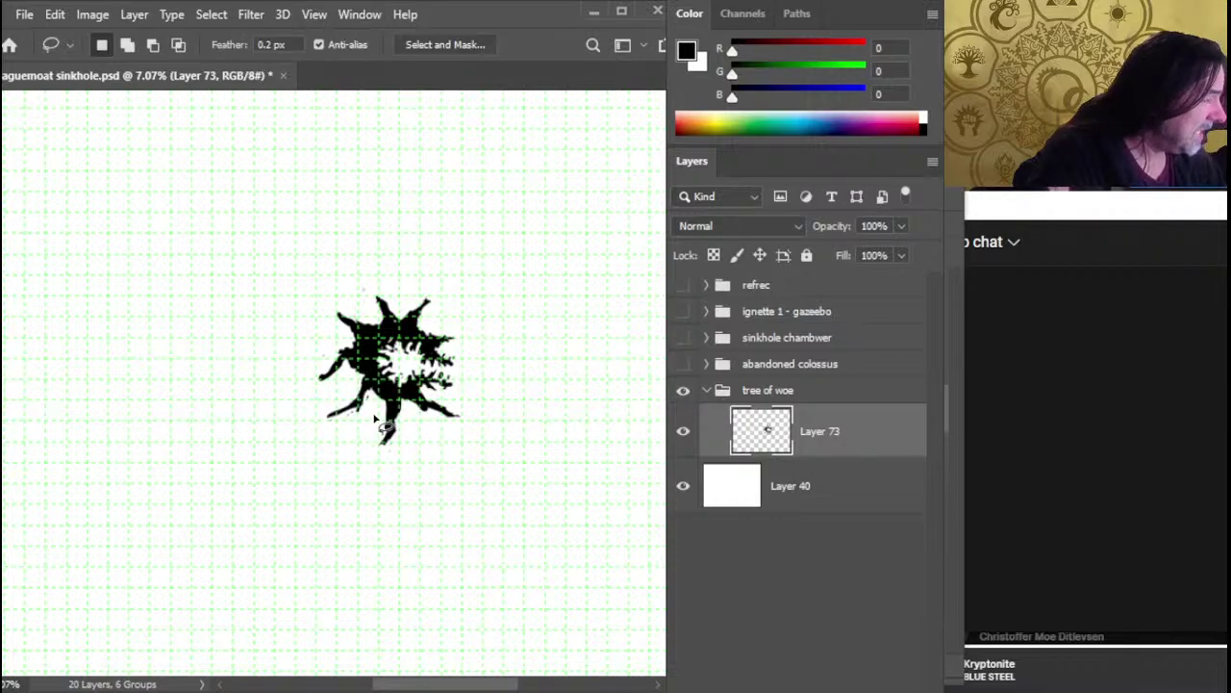
pyautogui.press('e')
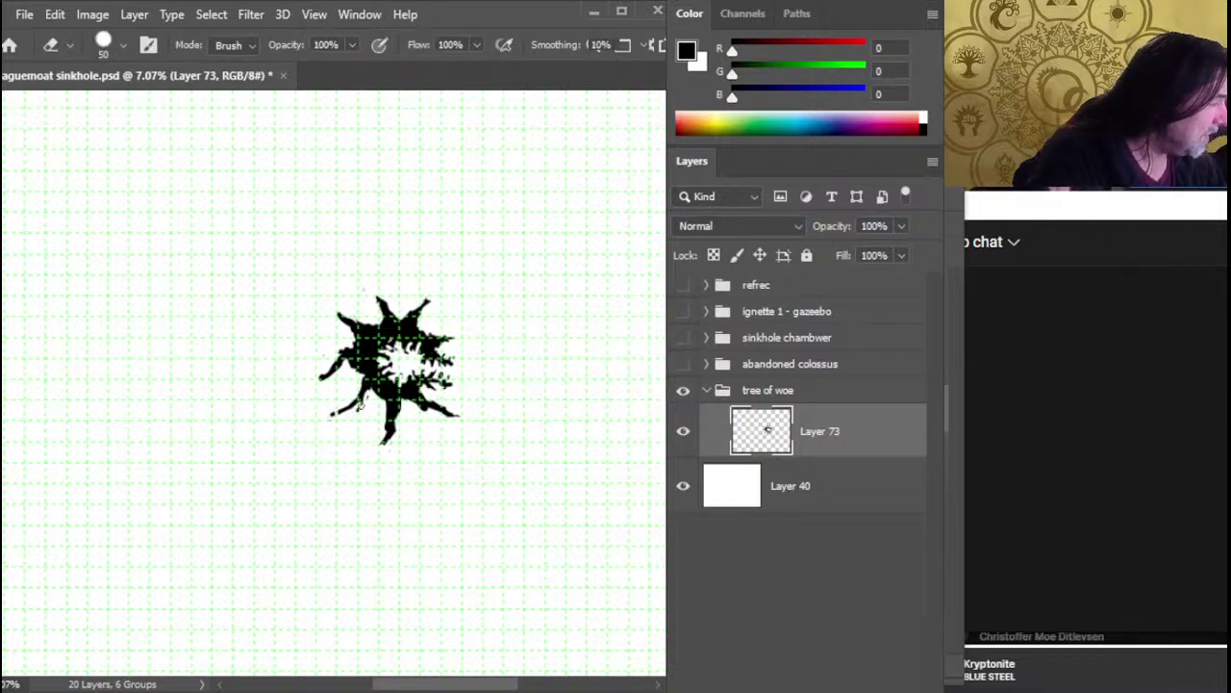
pyautogui.press('b')
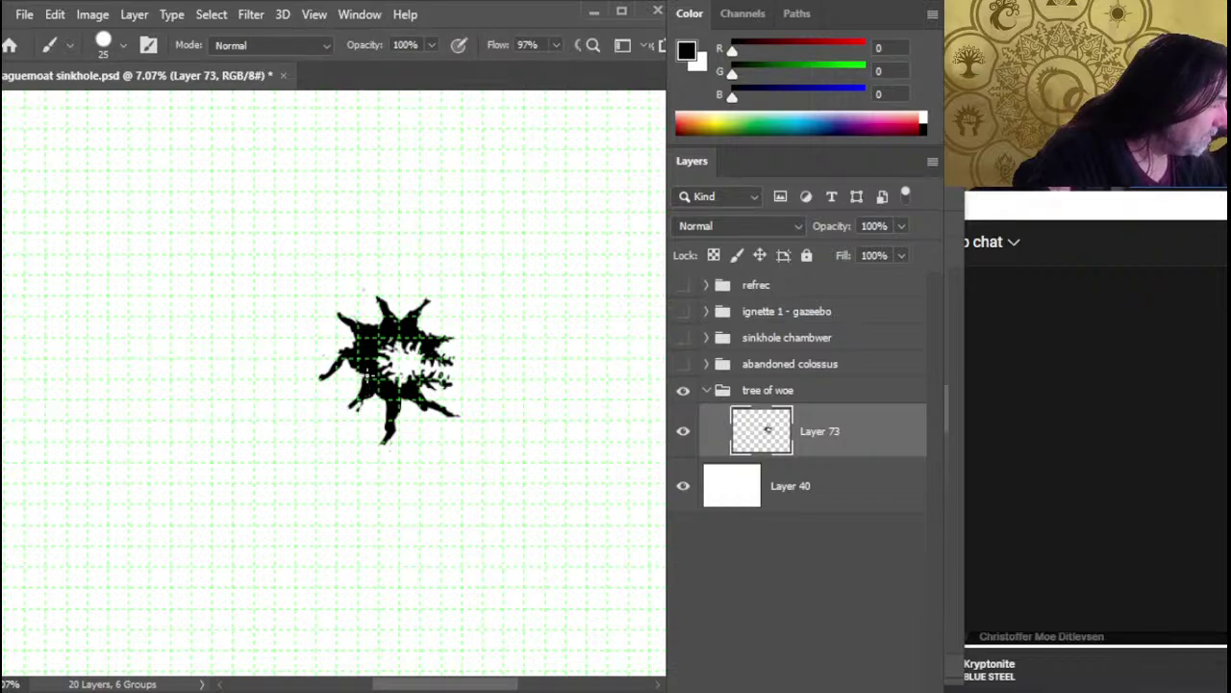
# Lasso the left root, rotate it to a flatter angle with Free Transform, and fit it against the trunk
pyautogui.press('l')
pyautogui.moveTo(328, 342); pyautogui.dragTo(310, 348)
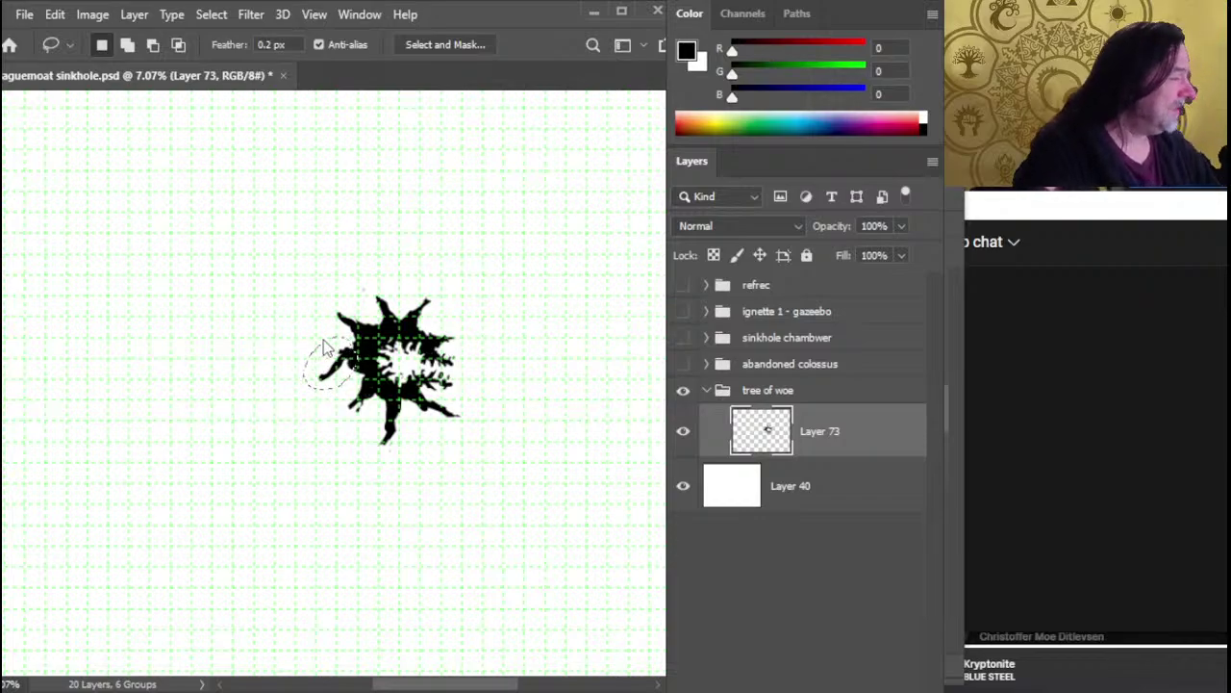
pyautogui.hotkey('ctrl', 't')
pyautogui.moveTo(486, 279); pyautogui.dragTo(523, 347)
pyautogui.press('Return')
pyautogui.hotkey('ctrl', 'd')
pyautogui.press('v')
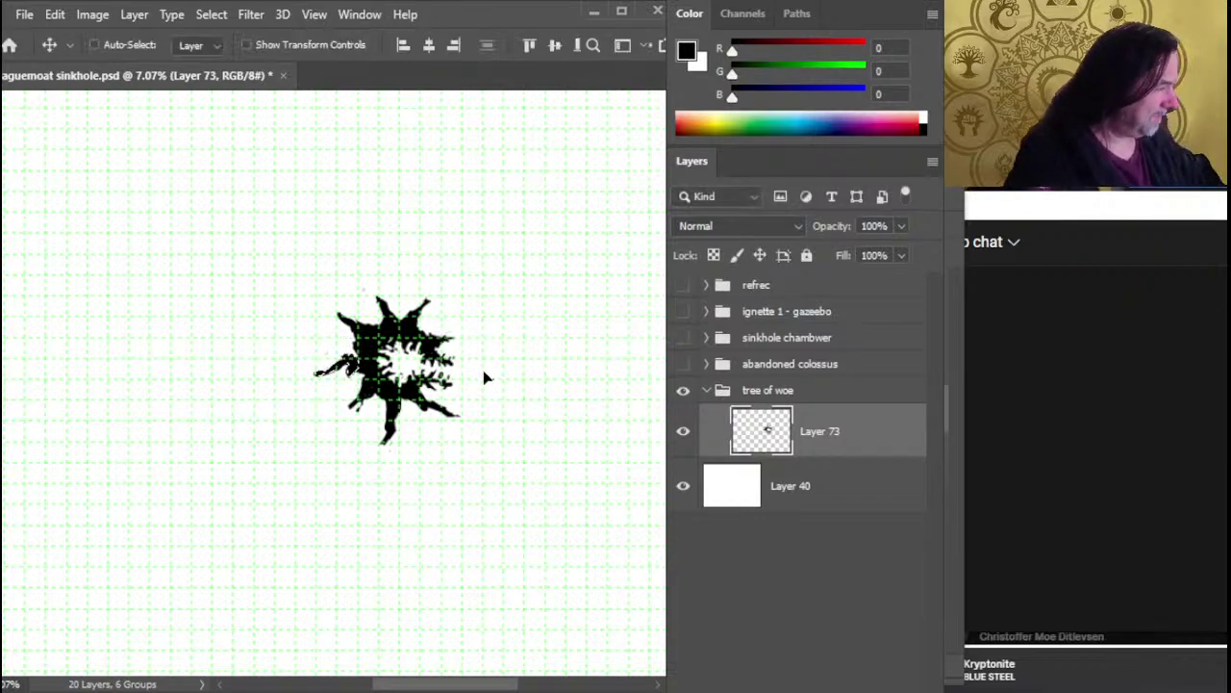
pyautogui.press('l')
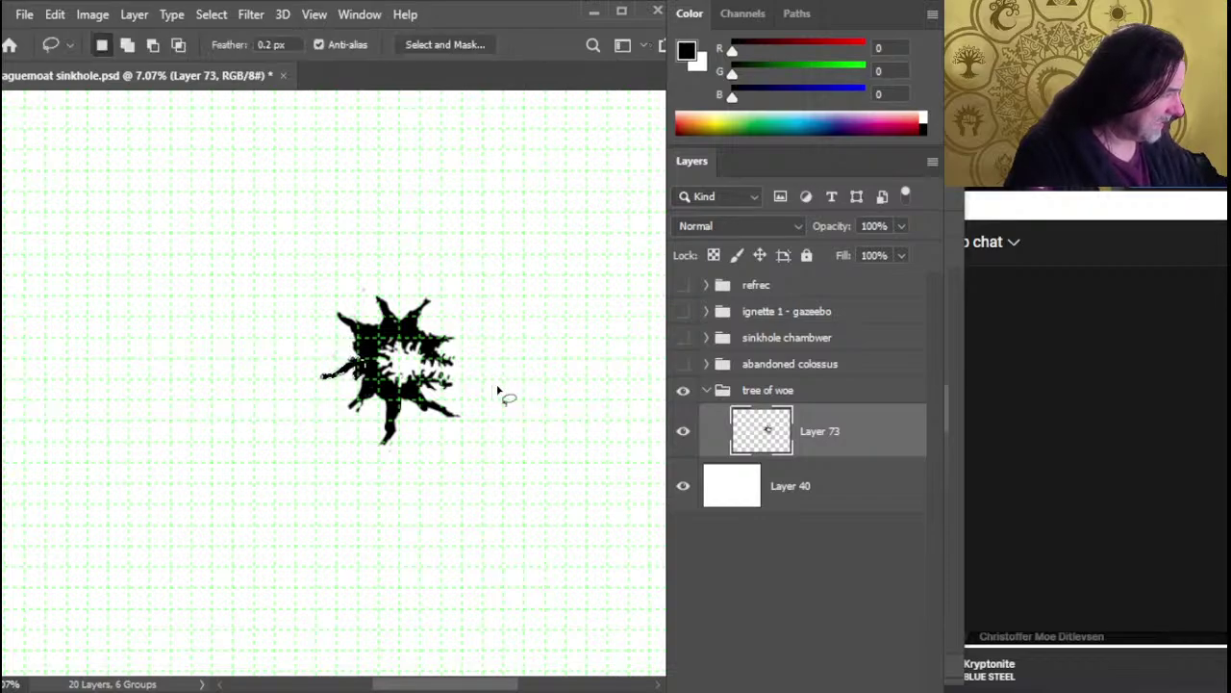
# Paint the base of the left root with the 25 px brush to merge it into the trunk, and trim its outline
pyautogui.press('b')
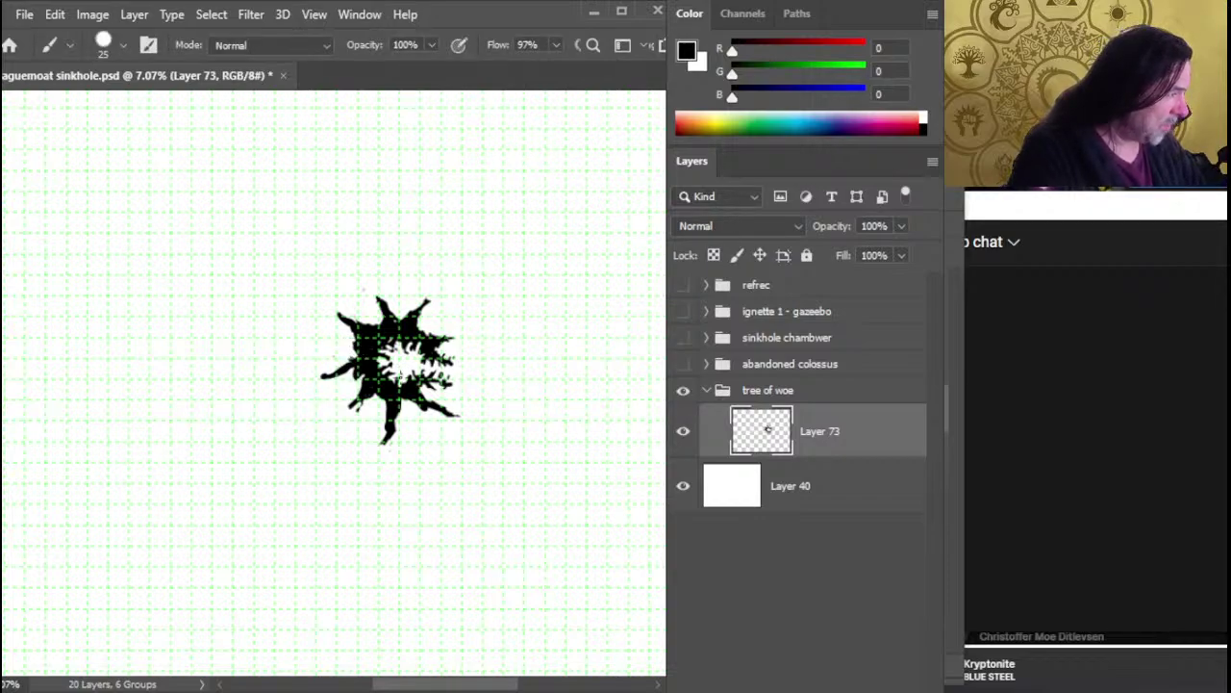
pyautogui.press('e')
pyautogui.press('b')
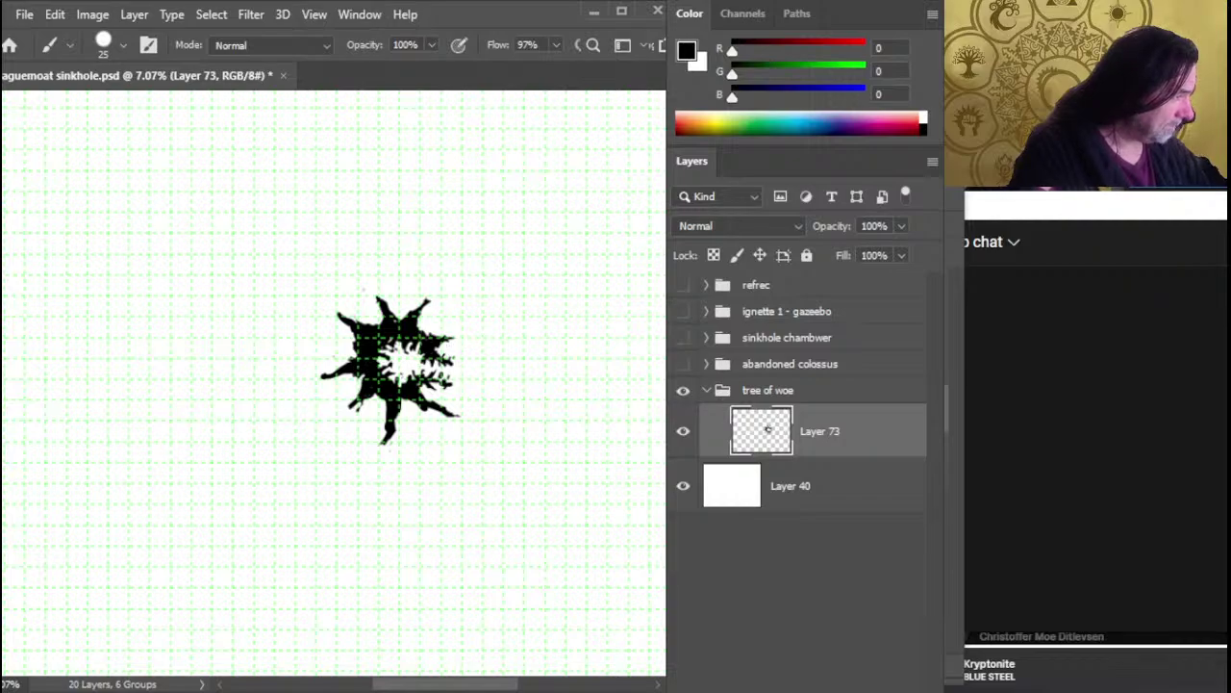
# Repaint the upper-right root as a single long pointed spike and trim the splinters beneath it with the 50 px eraser
pyautogui.press('e')
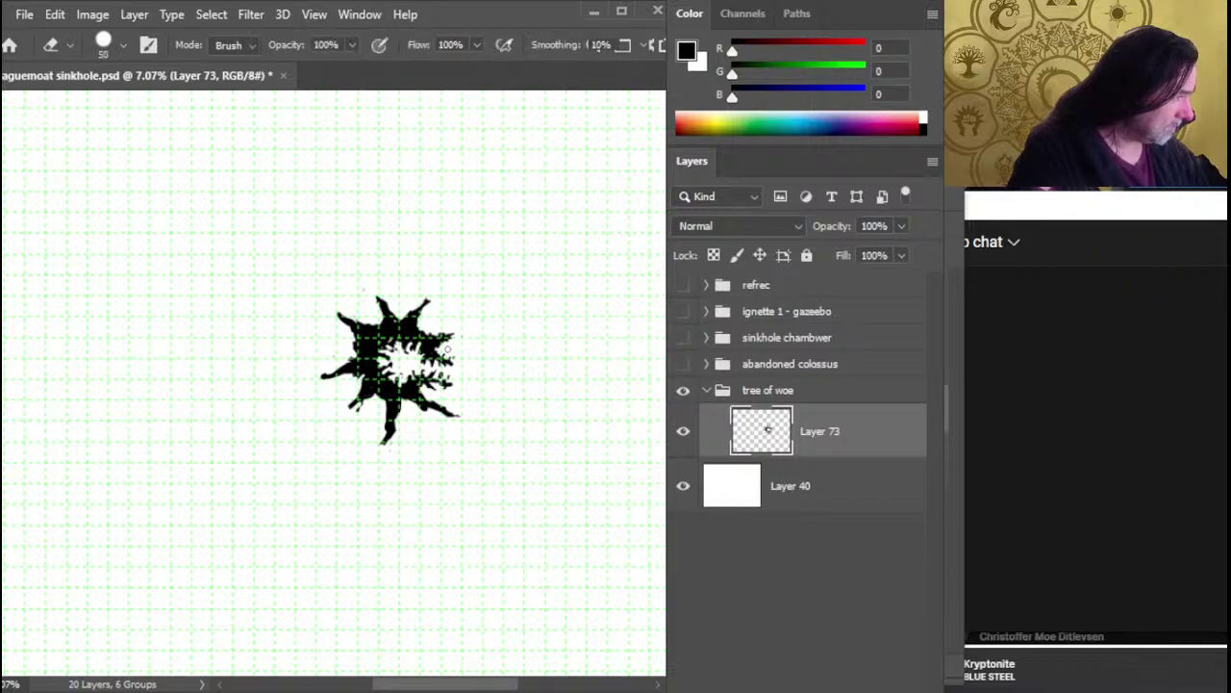
pyautogui.press('b')
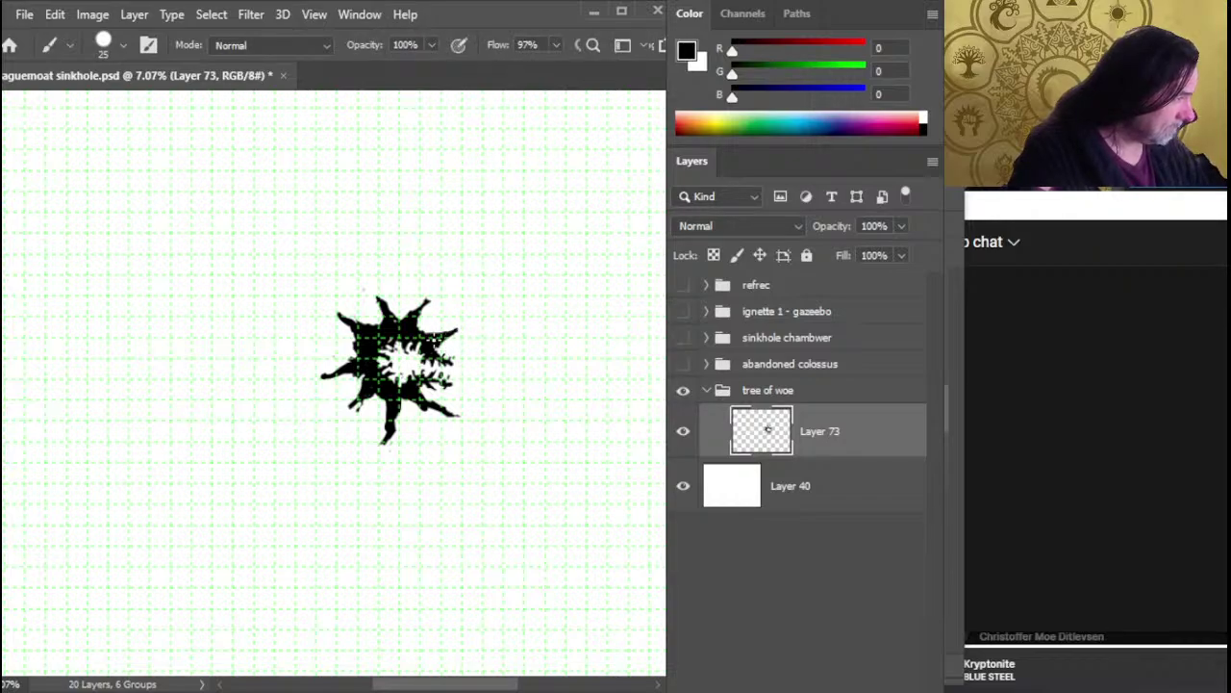
pyautogui.press('e')
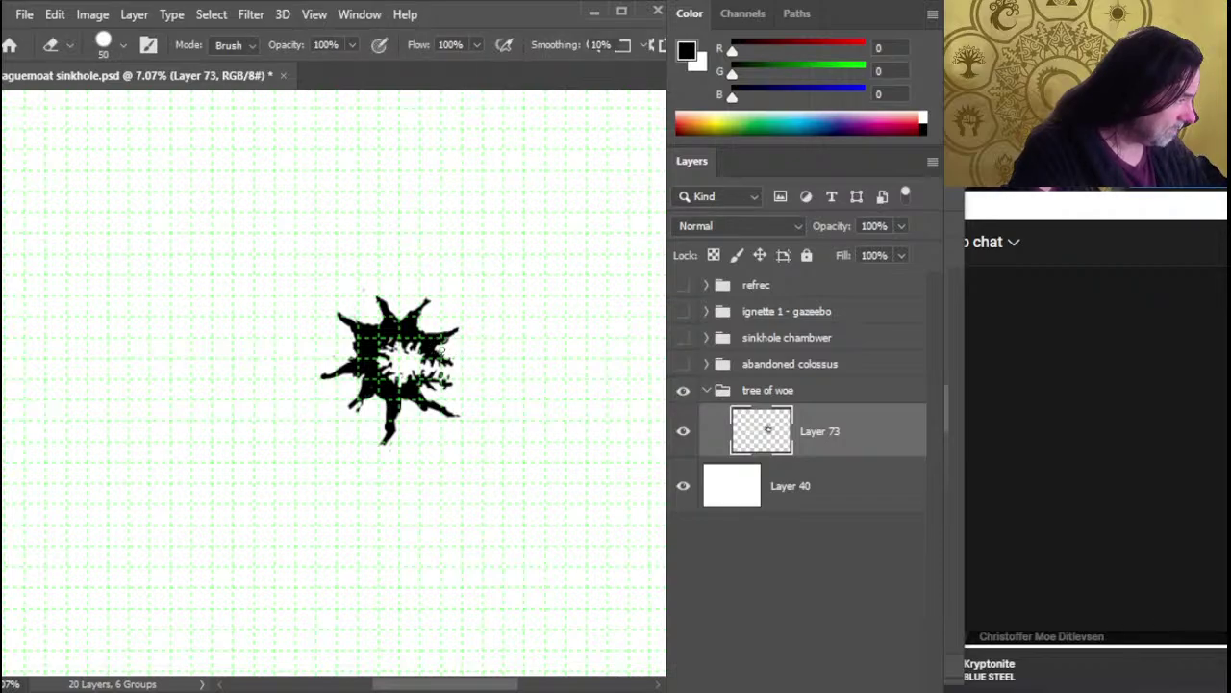
pyautogui.moveTo(442, 350); pyautogui.dragTo(451, 352)
pyautogui.press('b')
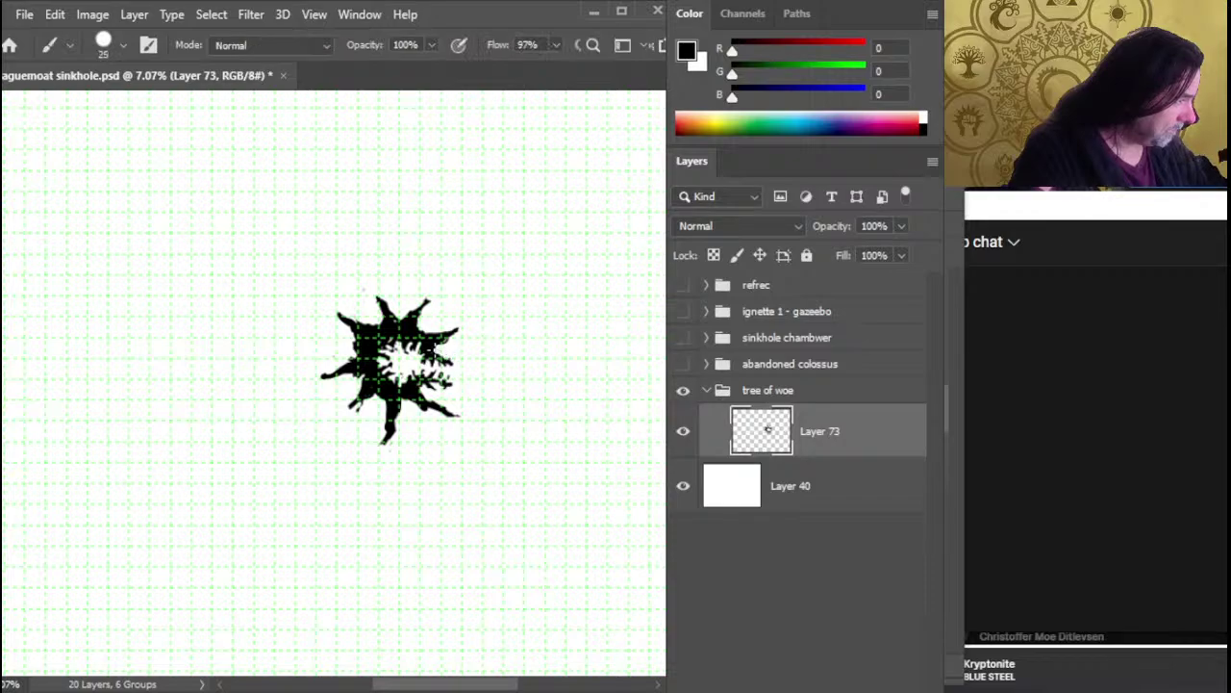
pyautogui.press('e')
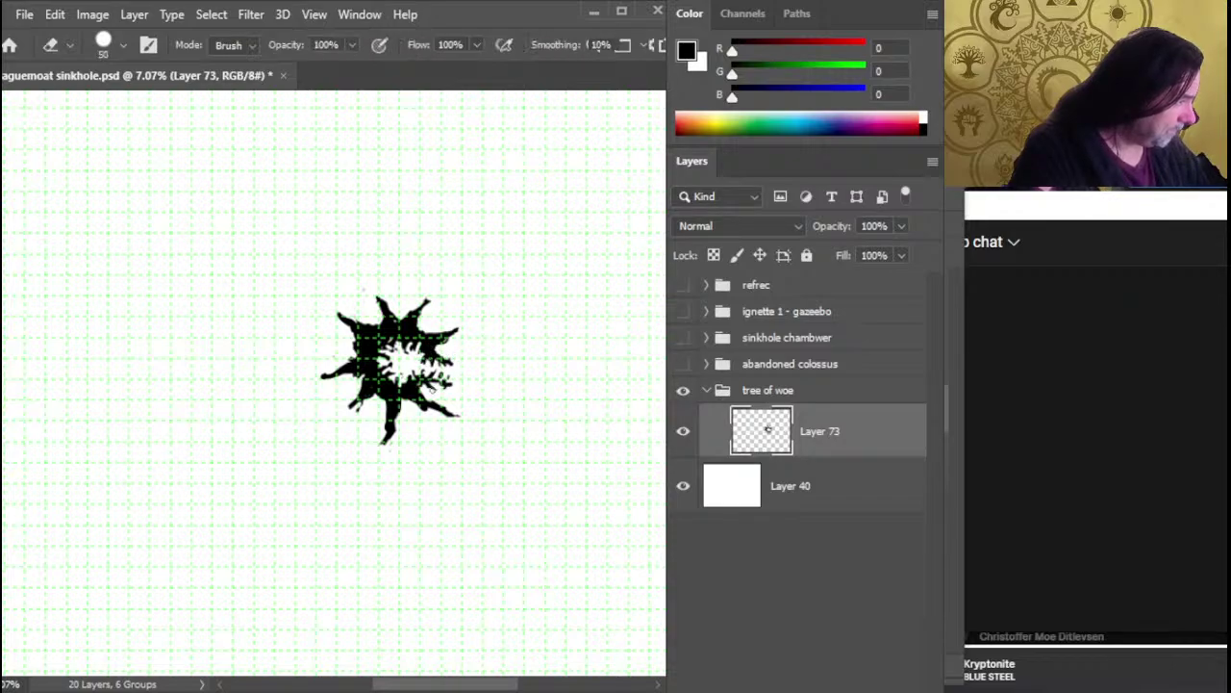
# Narrow the upper-right spike to a cleaner point and fill out the lower-left stub with the 25 px brush and 50 px eraser
pyautogui.press('b')
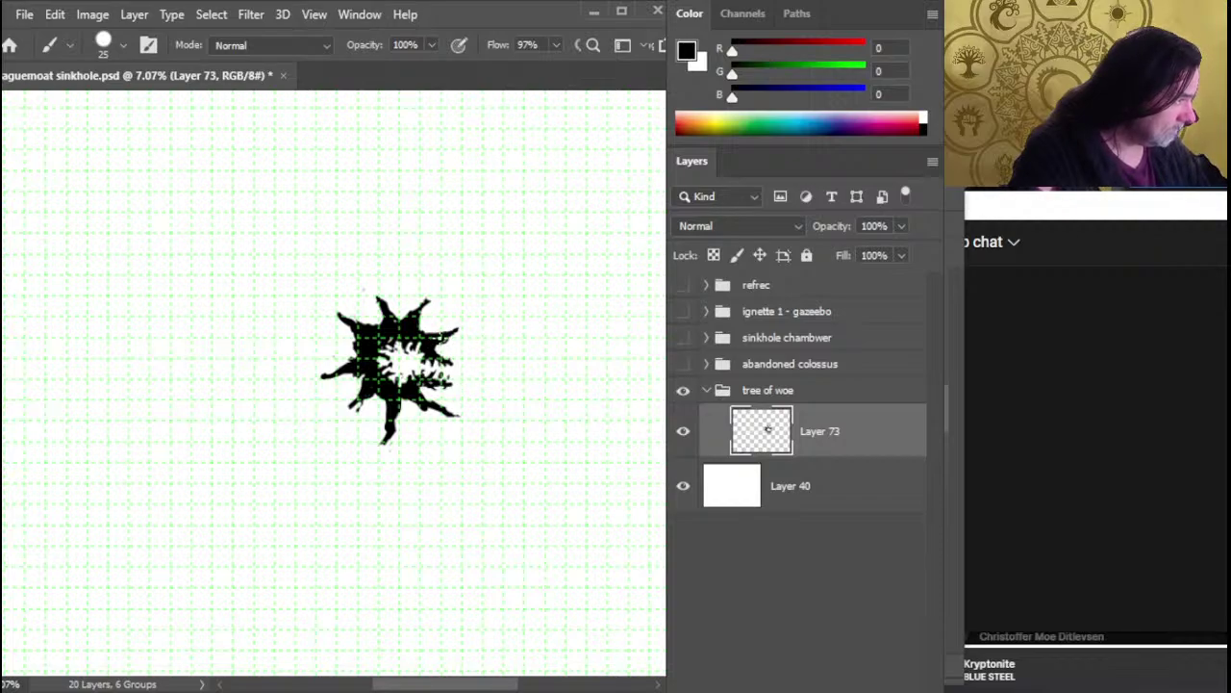
pyautogui.press('e')
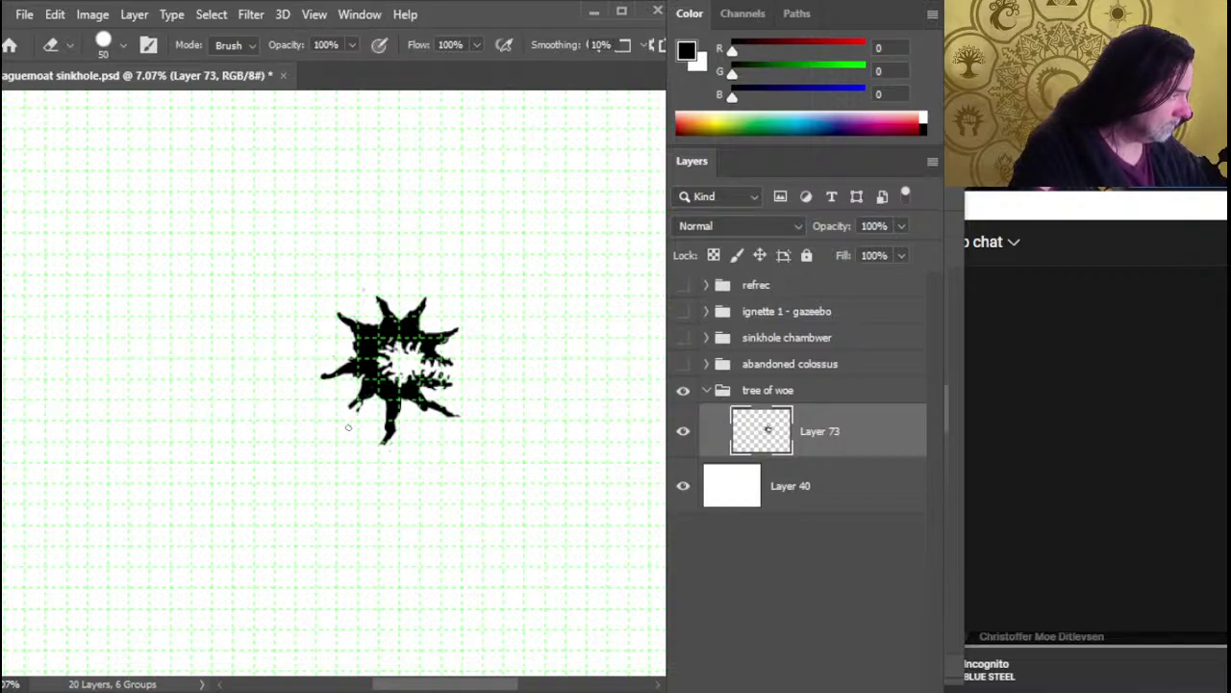
pyautogui.press('b')
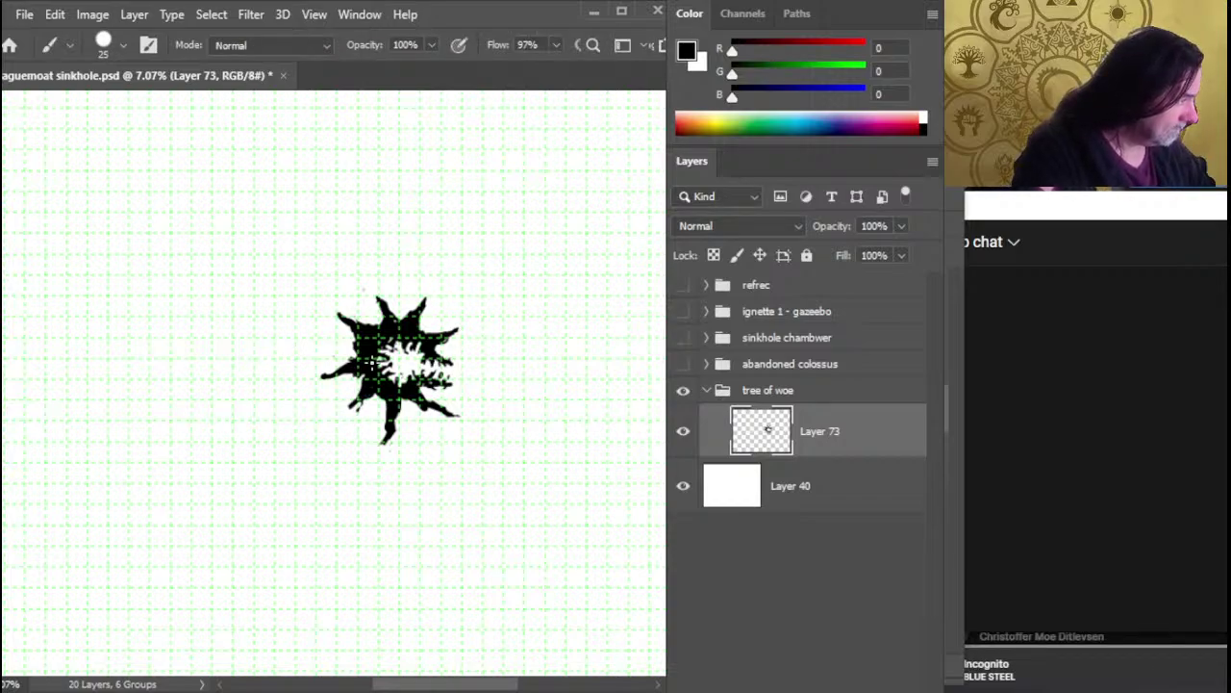
pyautogui.press('e')
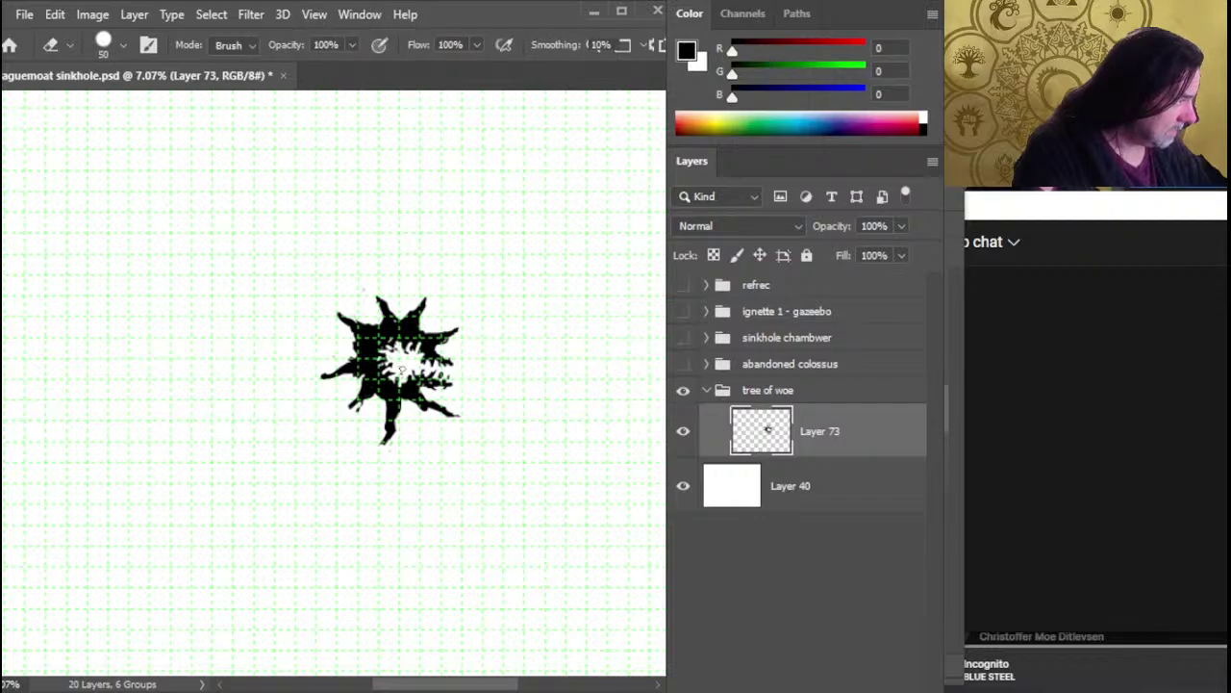
pyautogui.press('b')
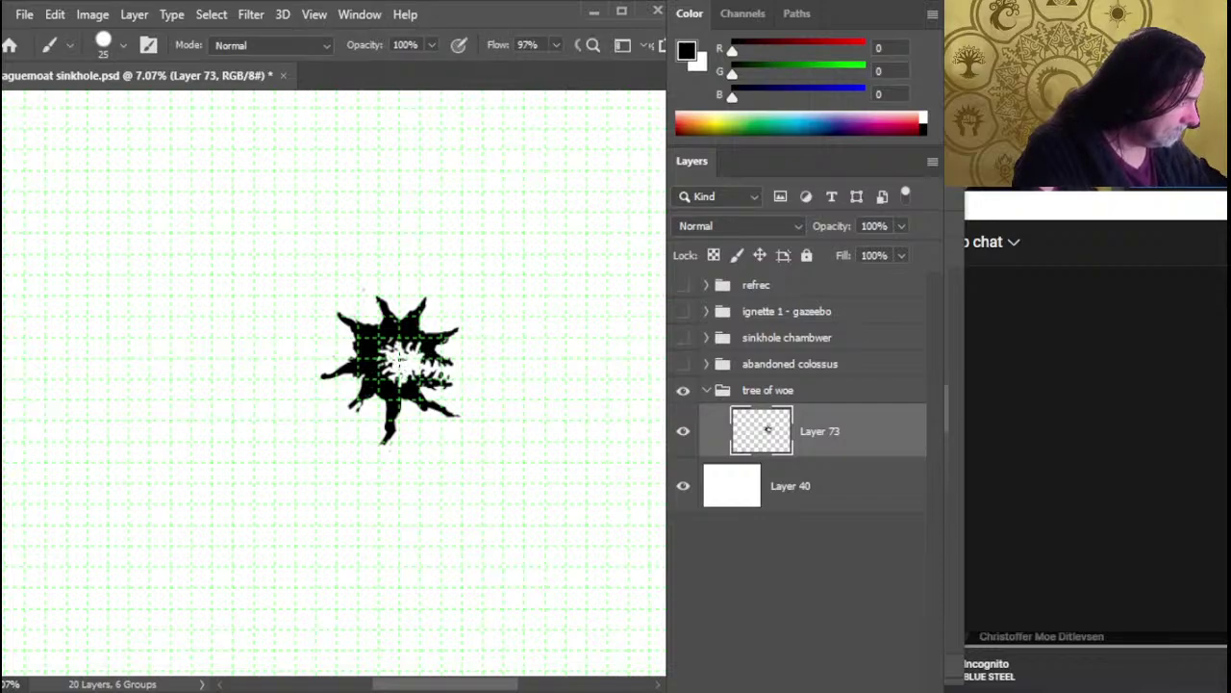
pyautogui.press('e')
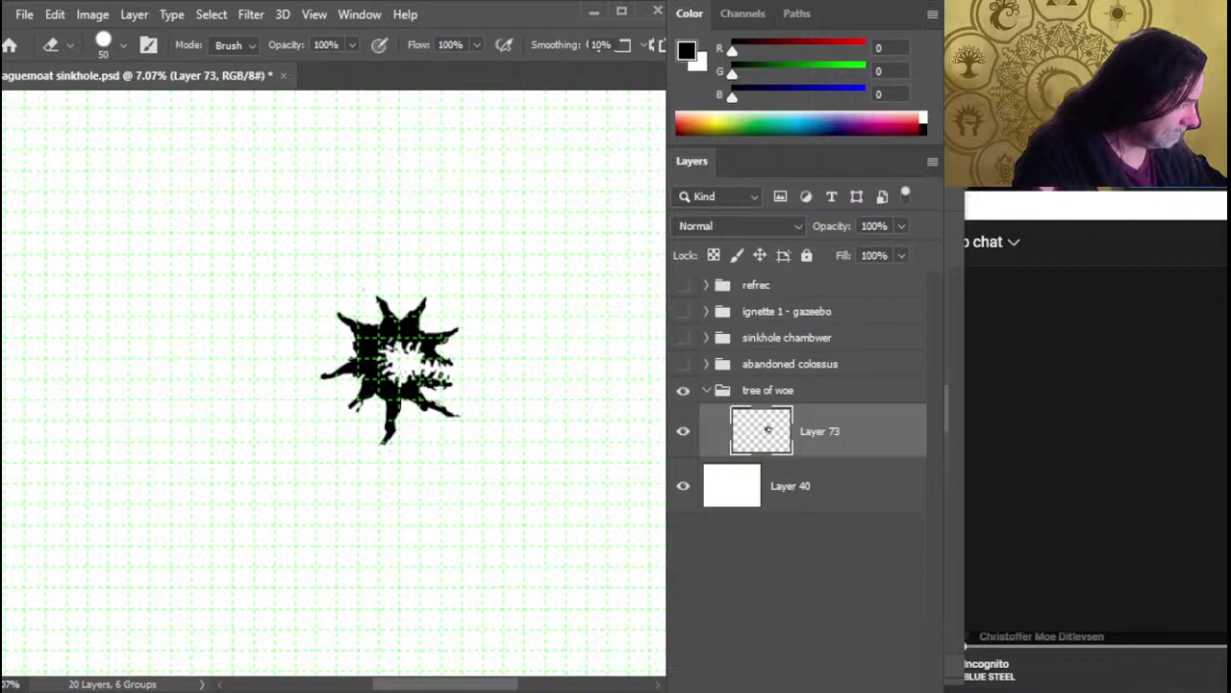
pyautogui.press('b')
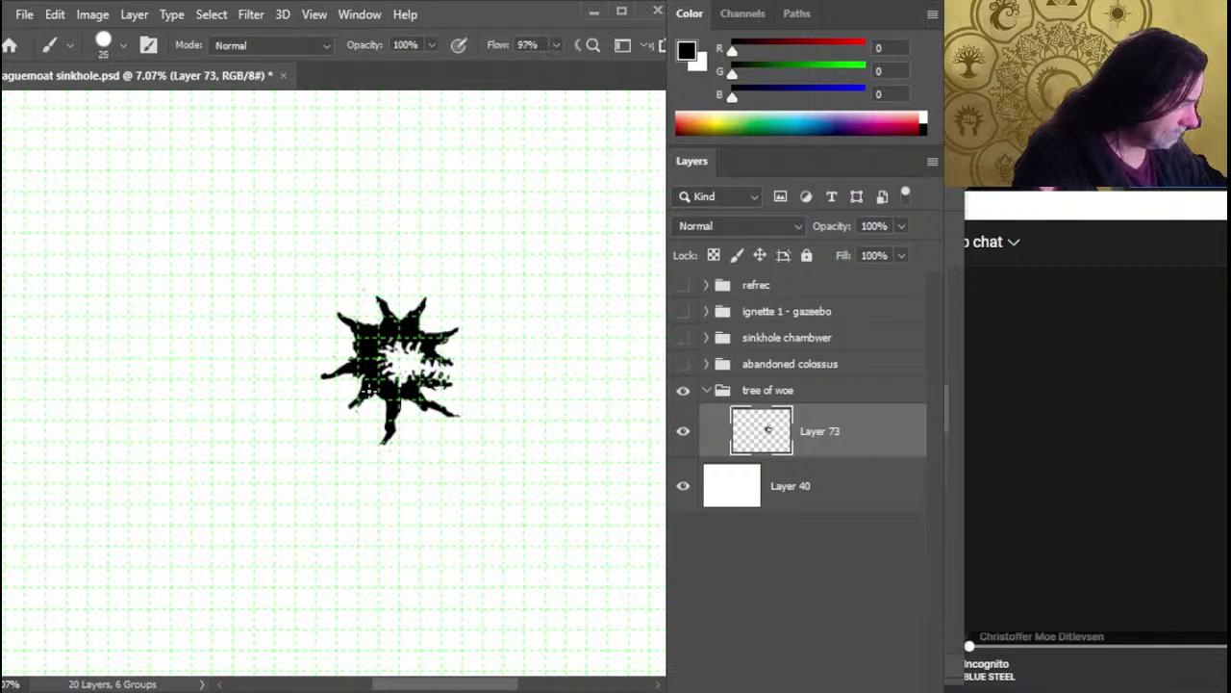
pyautogui.press('e')
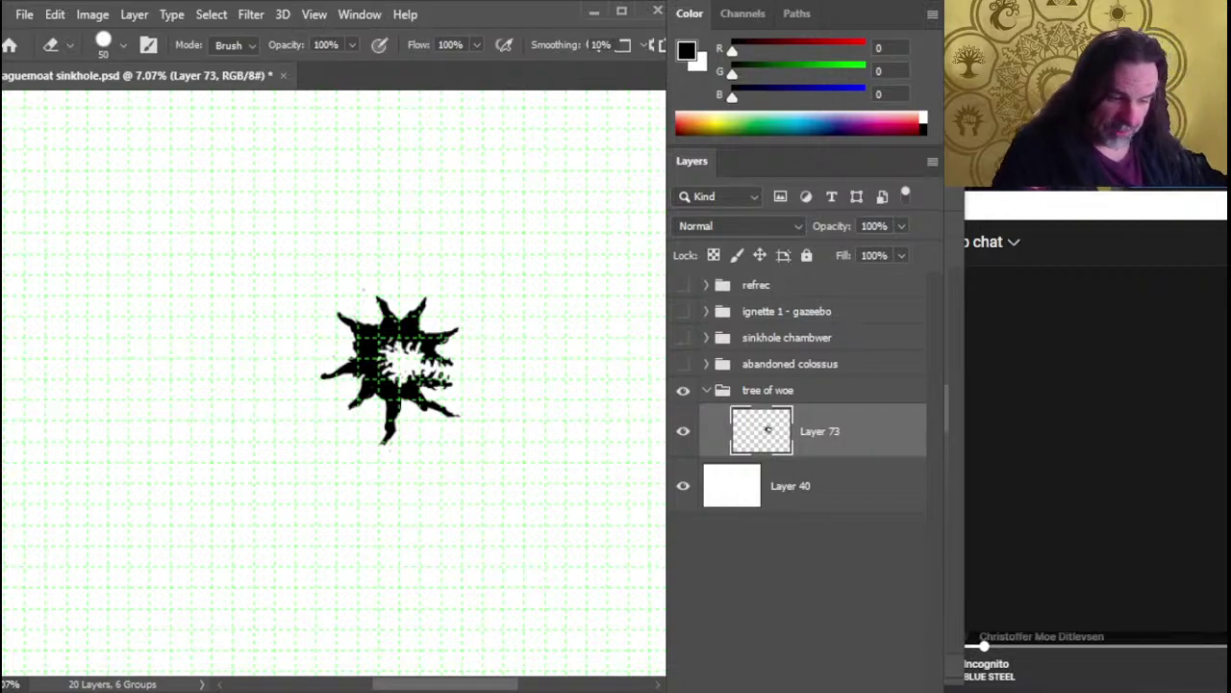
# Add a new layer above the tree trunk and outline a curved upper-left branch with two strokes of the 25 px brush
pyautogui.hotkey('ctrl', 'shift', 'alt', 'n')
pyautogui.press('b')
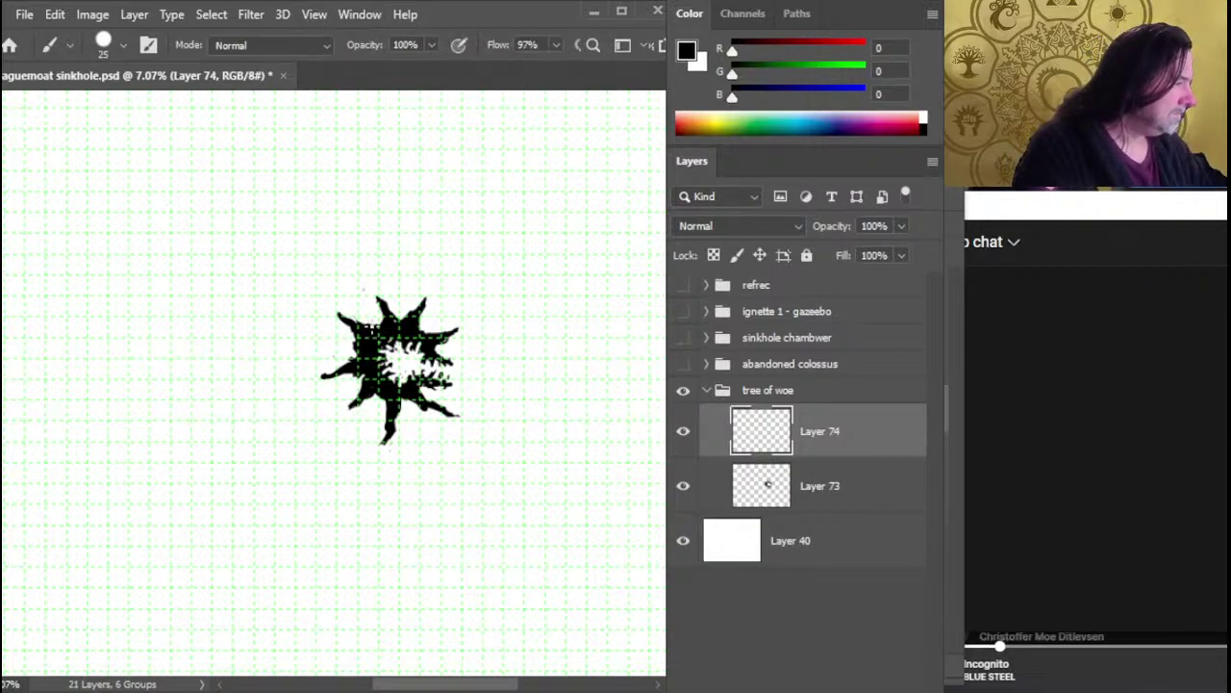
pyautogui.moveTo(371, 323); pyautogui.dragTo(341, 266)
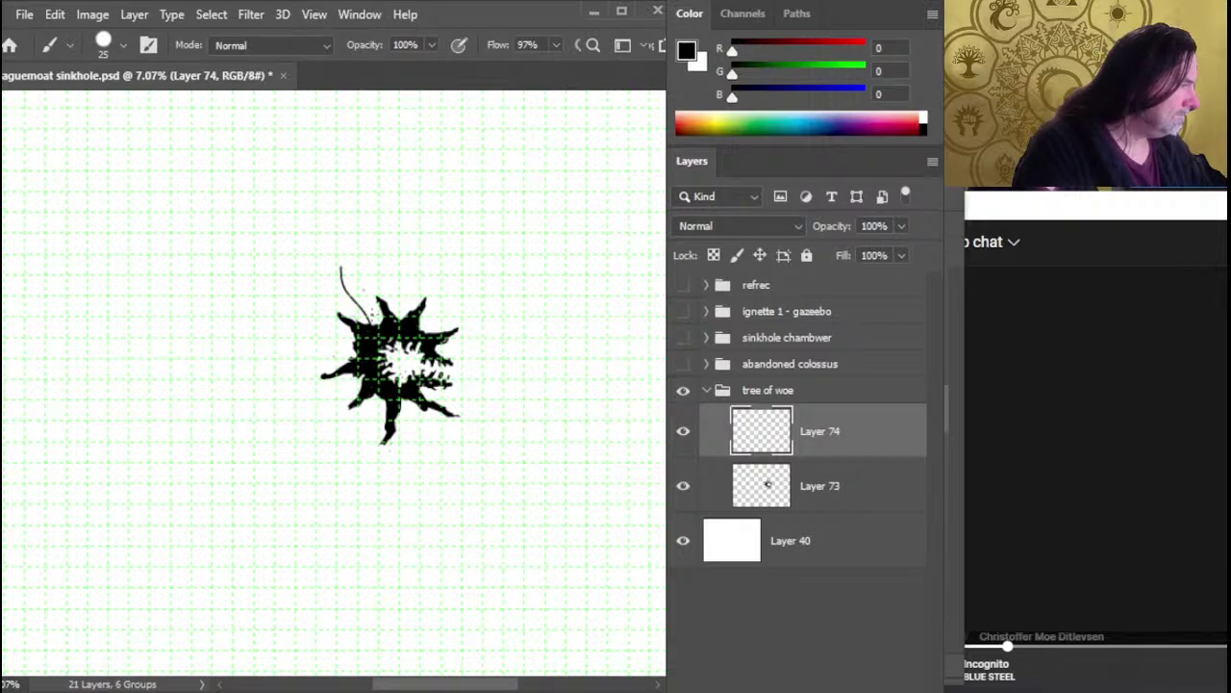
pyautogui.moveTo(383, 322); pyautogui.dragTo(343, 266)
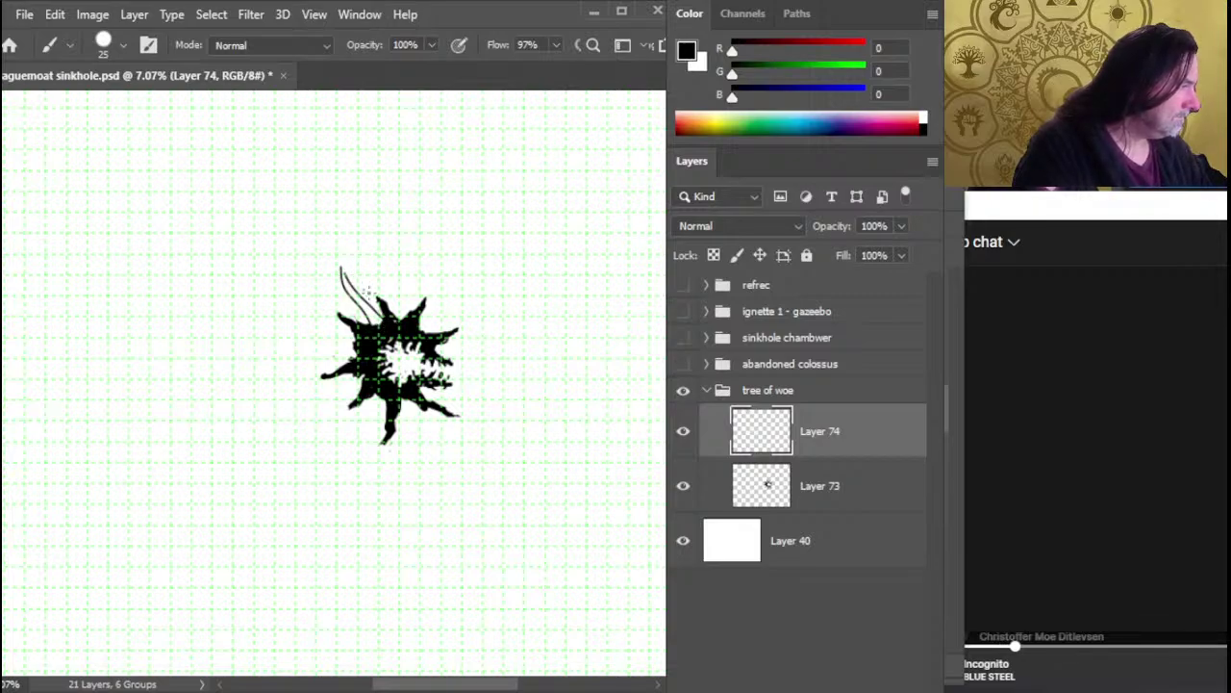
pyautogui.moveTo(416, 285); pyautogui.dragTo(413, 268)
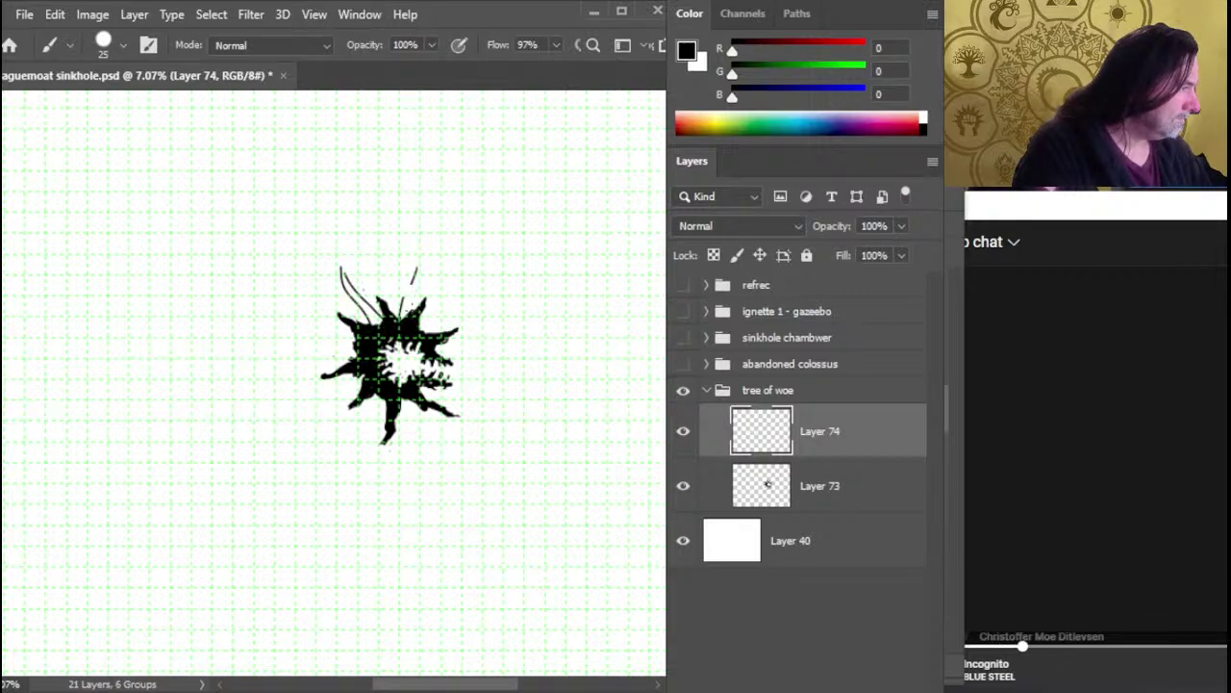
pyautogui.moveTo(407, 318)
pyautogui.mouseDown()
pyautogui.moveTo(419, 265)
pyautogui.moveTo(402, 318)
pyautogui.mouseUp()
pyautogui.press('e')
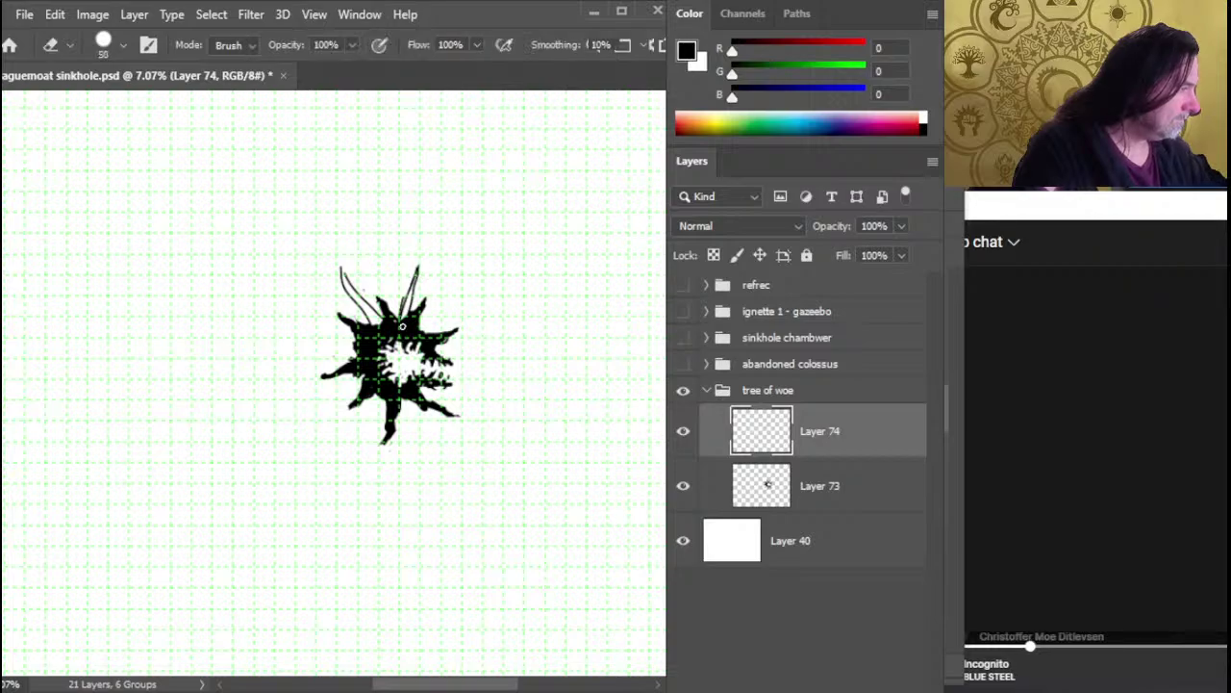
pyautogui.moveTo(414, 272); pyautogui.dragTo(402, 326)
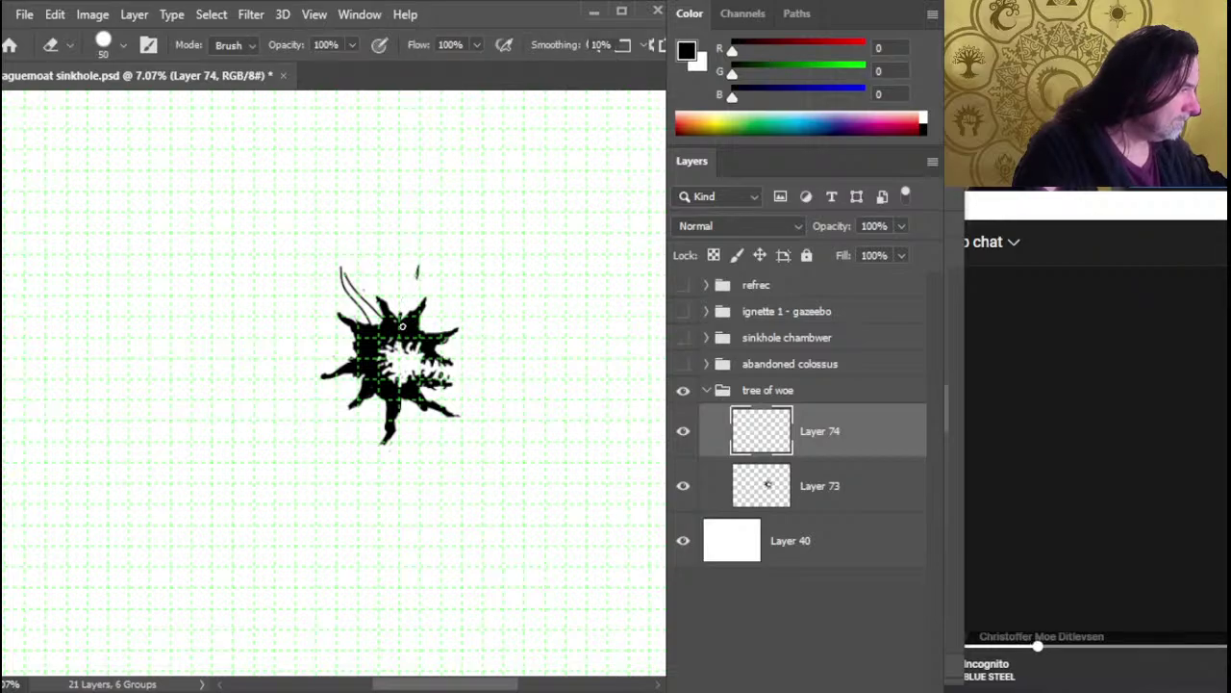
pyautogui.hotkey('ctrl', 'z')
pyautogui.hotkey('ctrl', 'z')
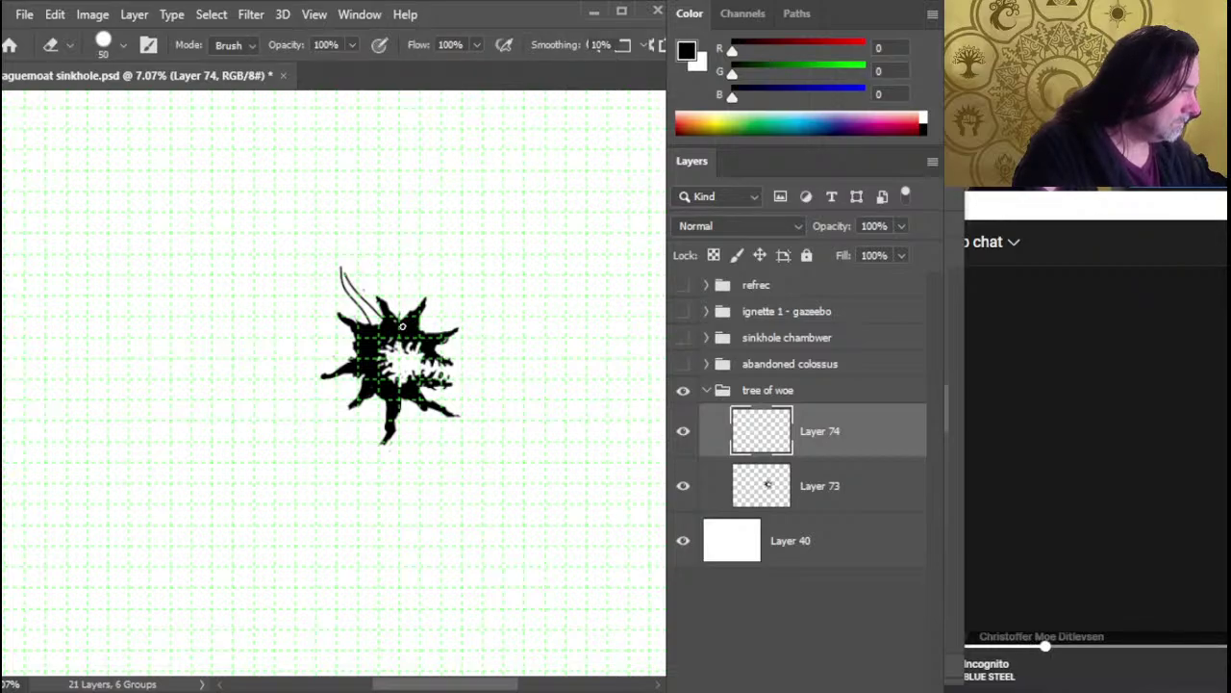
# Draw single curved guide lines for branches radiating from the trunk at its top, upper right, right, left, lower left and lower right
pyautogui.press('b')
pyautogui.moveTo(398, 323); pyautogui.dragTo(421, 255)
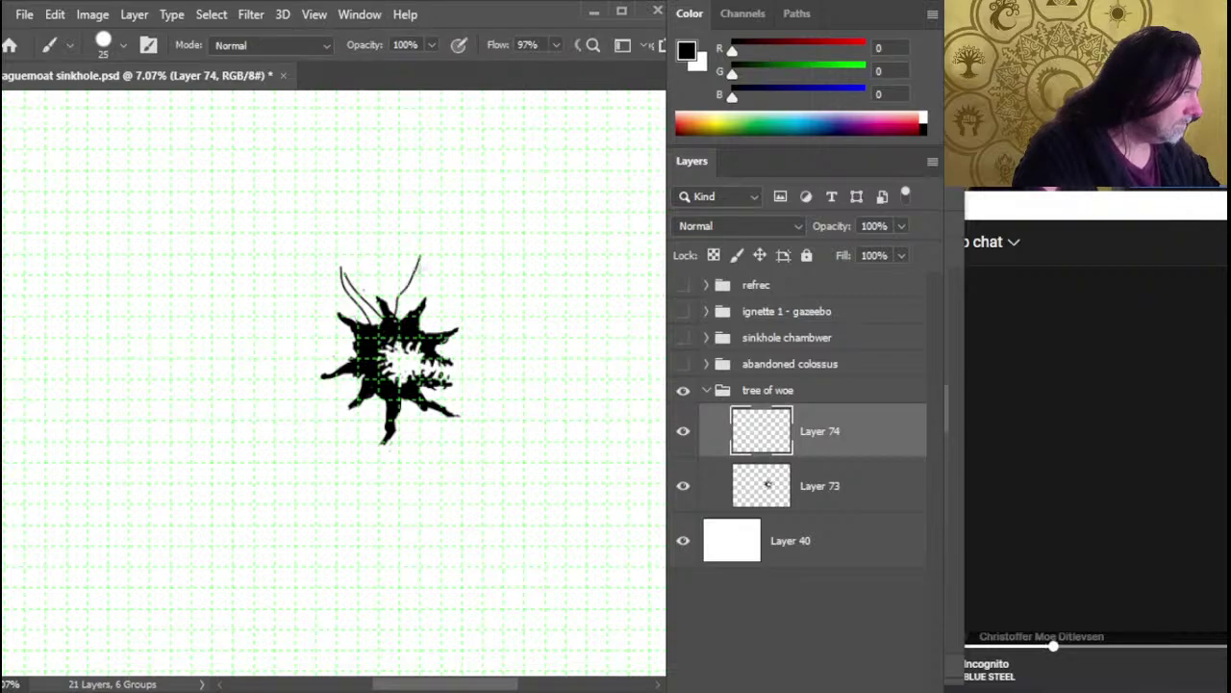
pyautogui.moveTo(425, 325); pyautogui.dragTo(460, 288)
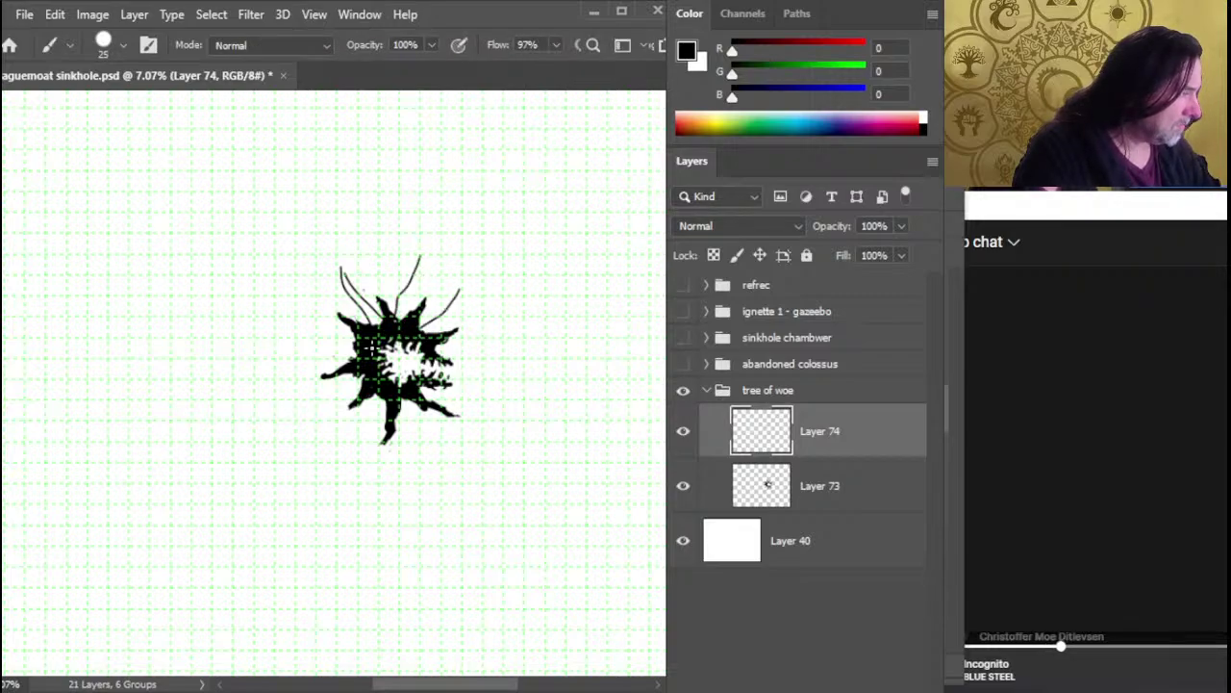
pyautogui.moveTo(369, 342); pyautogui.dragTo(299, 347)
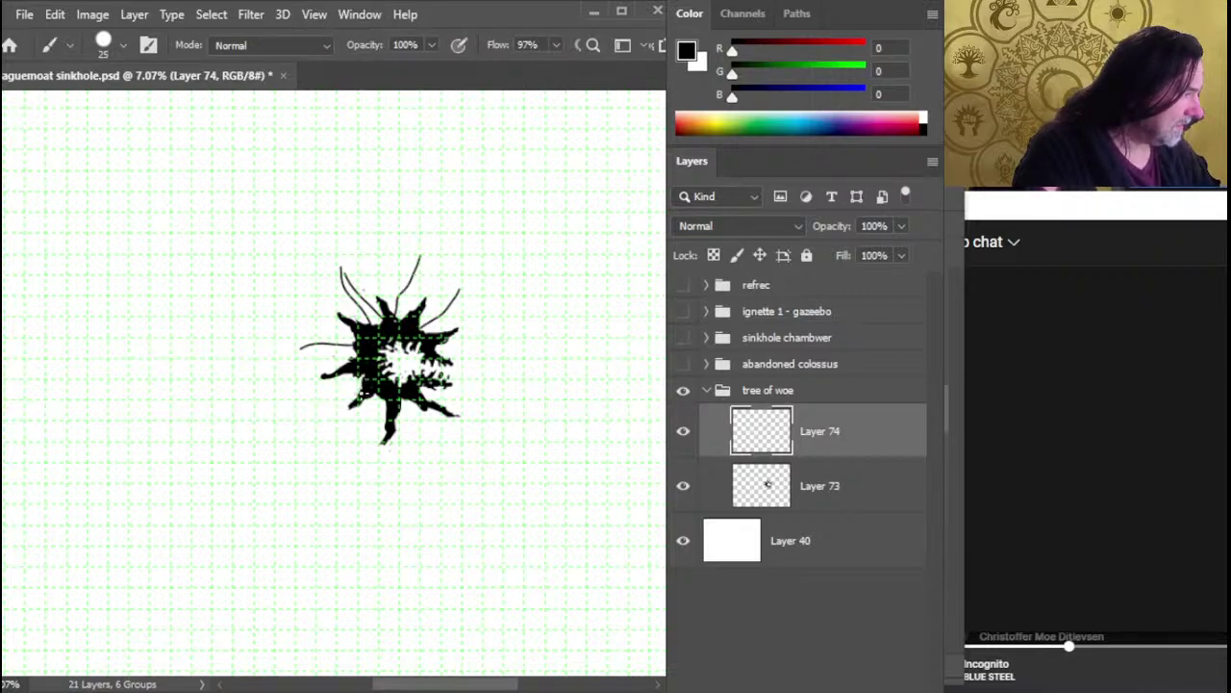
pyautogui.moveTo(358, 381)
pyautogui.mouseDown()
pyautogui.moveTo(321, 399)
pyautogui.moveTo(354, 470)
pyautogui.mouseUp()
pyautogui.moveTo(414, 377); pyautogui.dragTo(469, 402)
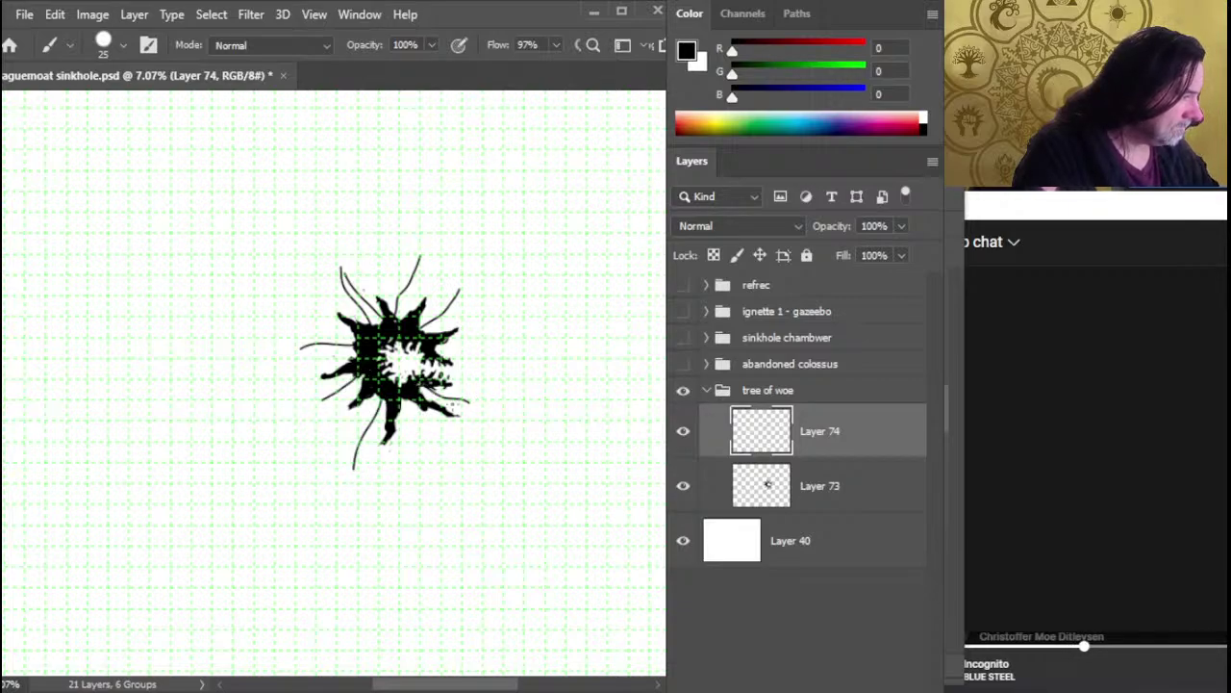
pyautogui.moveTo(433, 343); pyautogui.dragTo(499, 334)
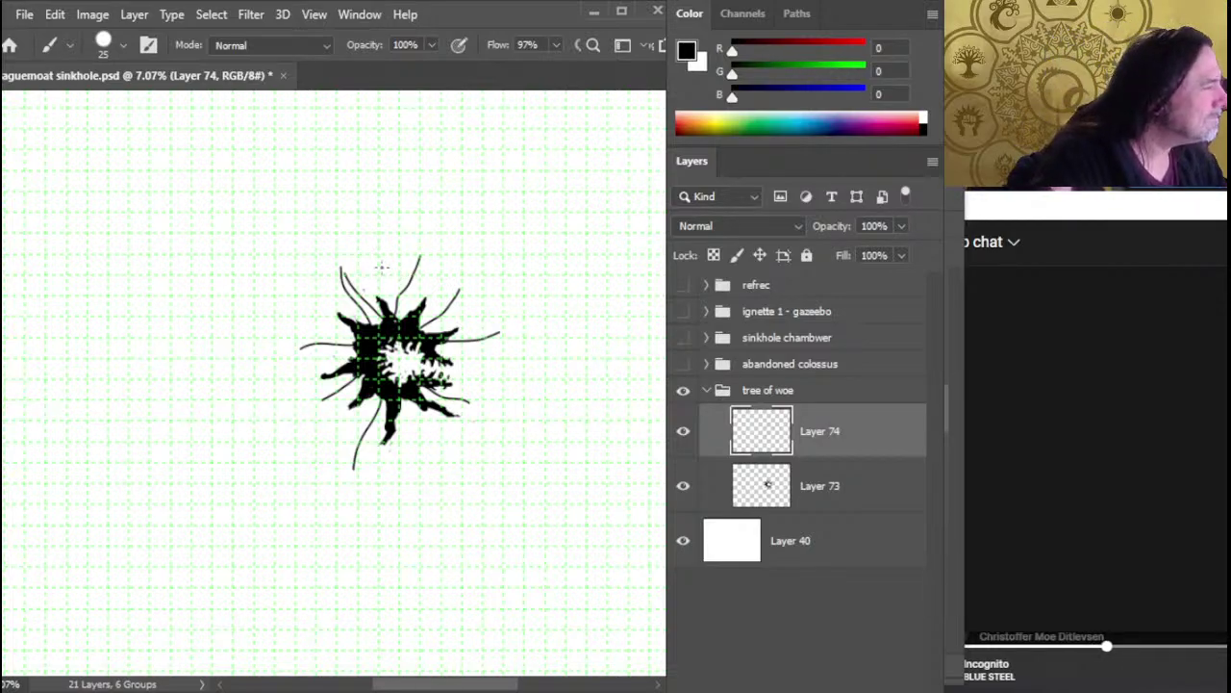
# Rework the second edge of the upper-left branch, and erase the branch down to short stubs near the trunk
pyautogui.press('e')
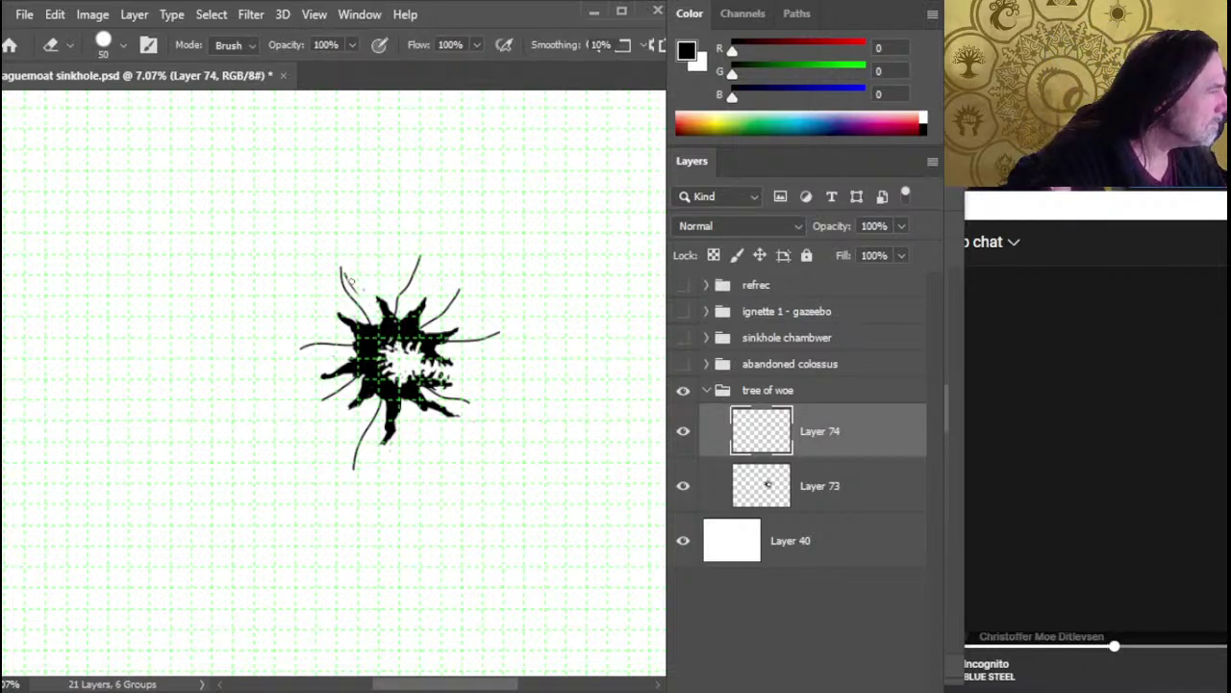
pyautogui.press('b')
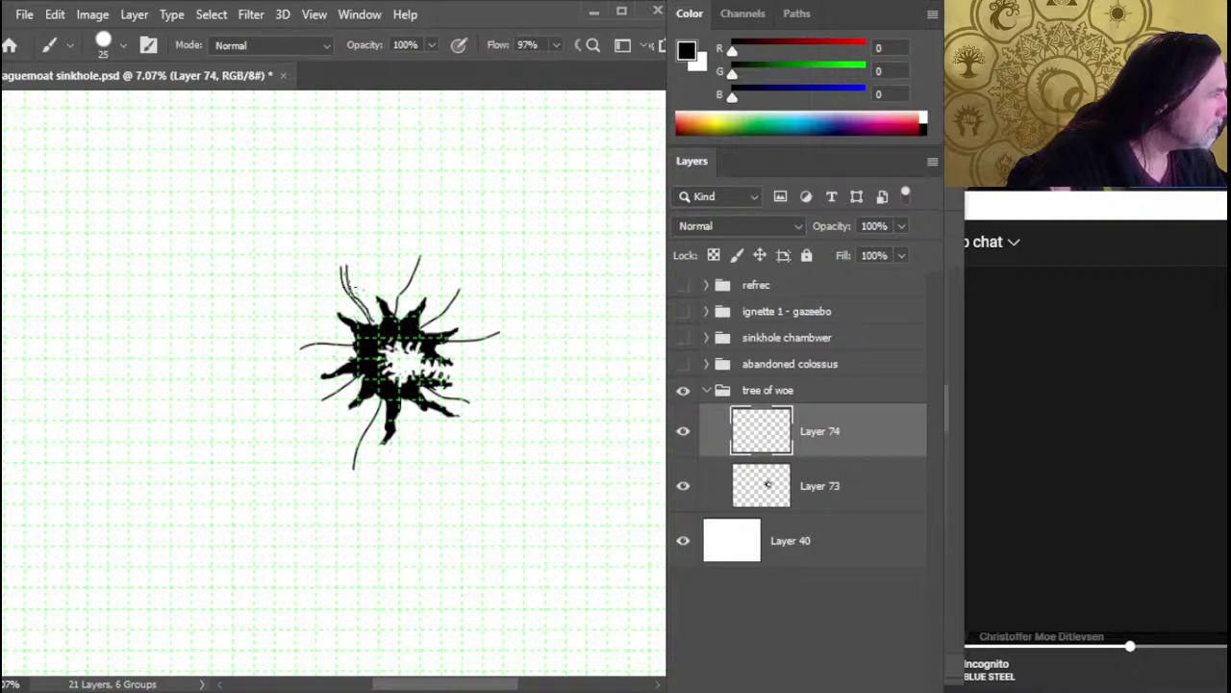
pyautogui.press('e')
pyautogui.press('b')
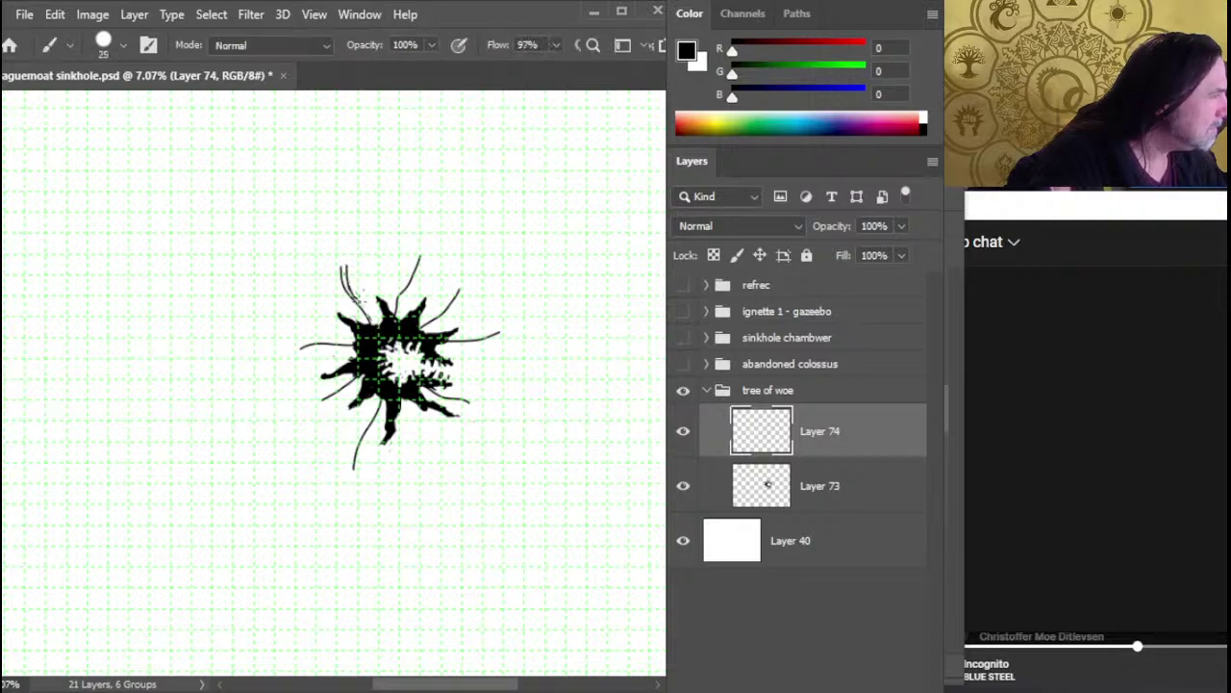
pyautogui.press('e')
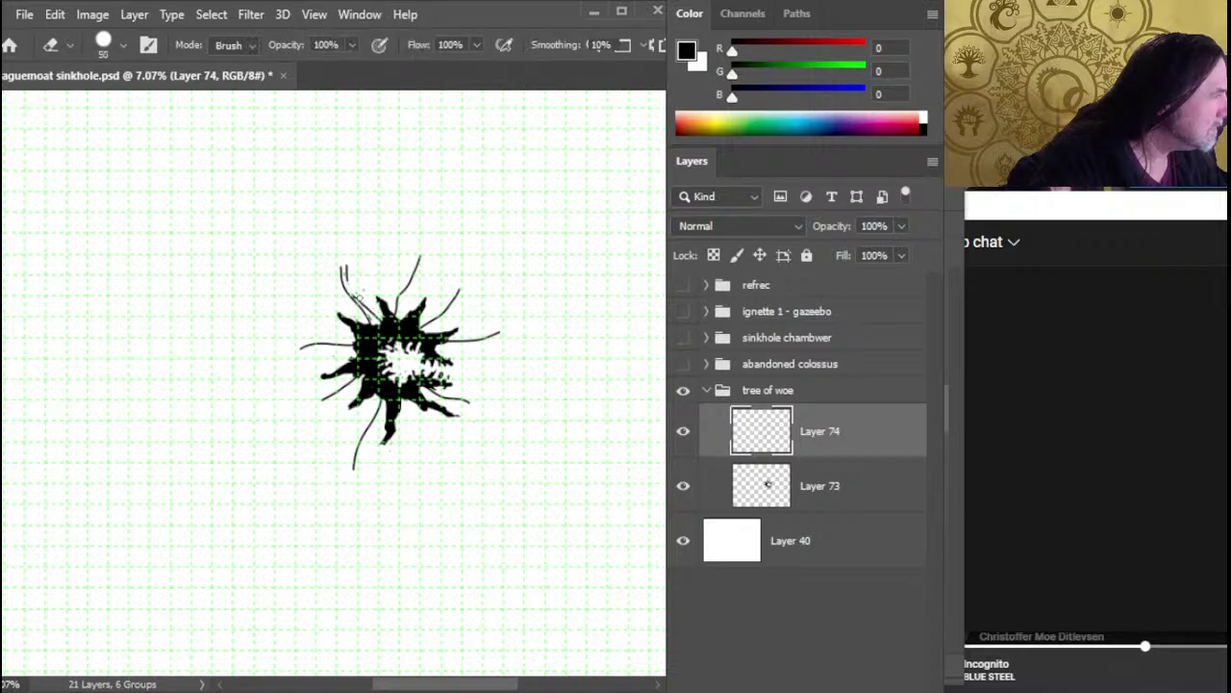
pyautogui.moveTo(358, 297); pyautogui.dragTo(347, 271)
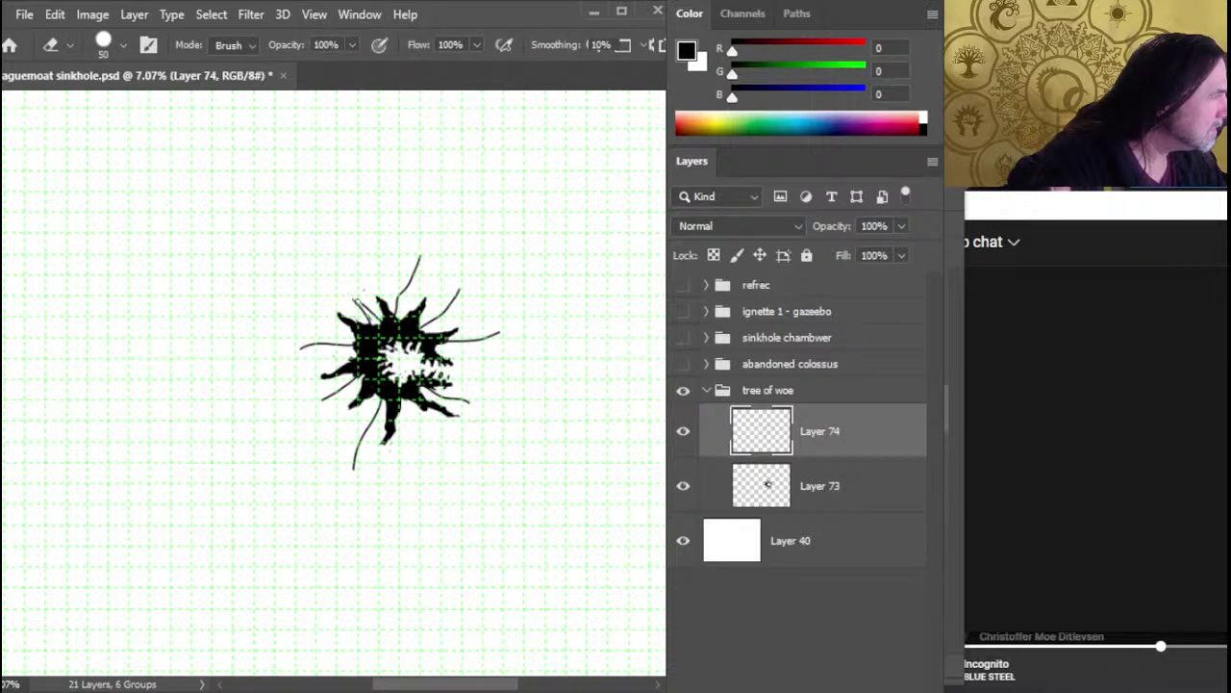
pyautogui.press('b')
pyautogui.press('e')
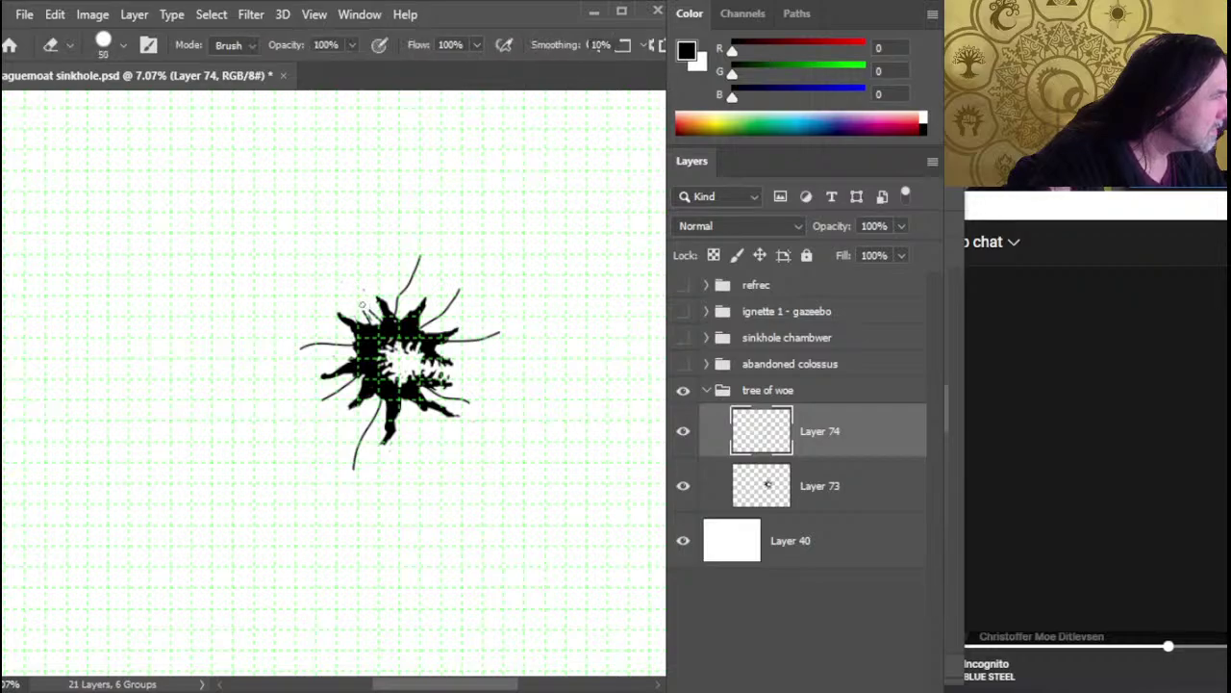
# Redraw the upper-left branch as a longer, crooked limb with a forked tip, cleaning its edges with the eraser
pyautogui.press('b')
pyautogui.moveTo(378, 318); pyautogui.dragTo(372, 307)
pyautogui.press('e')
pyautogui.press('b')
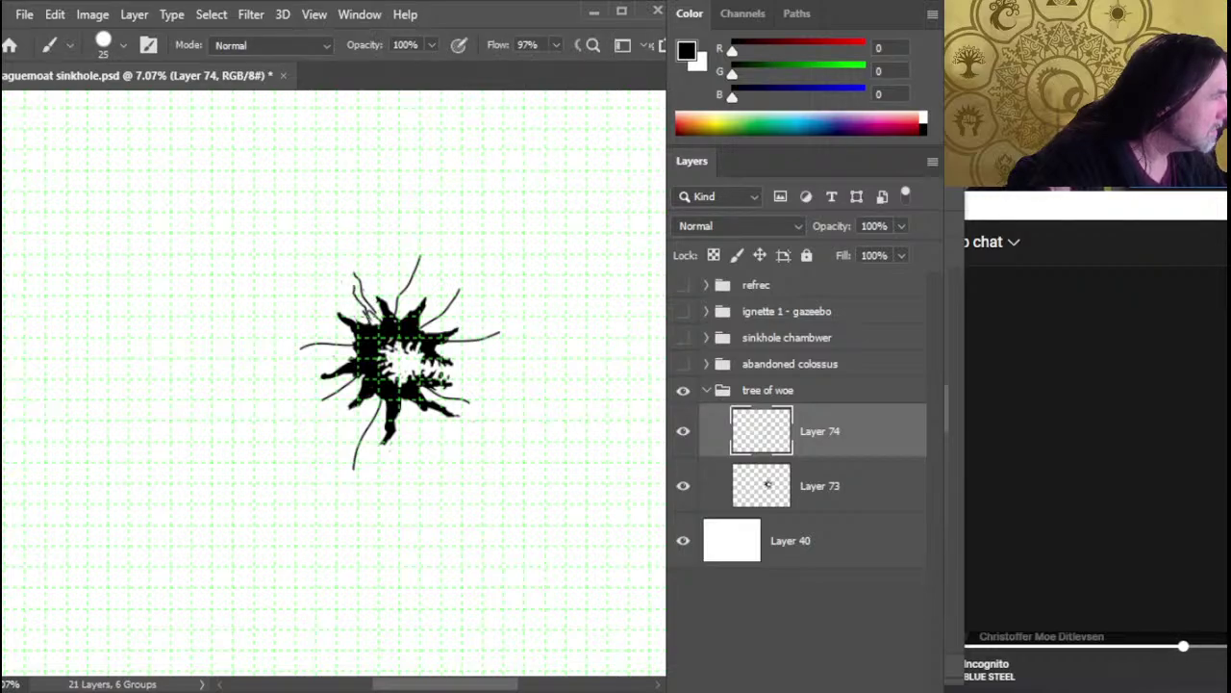
pyautogui.moveTo(322, 244)
pyautogui.mouseDown()
pyautogui.moveTo(354, 272)
pyautogui.moveTo(319, 267)
pyautogui.moveTo(352, 277)
pyautogui.mouseUp()
pyautogui.press('e')
pyautogui.press('b')
pyautogui.press('e')
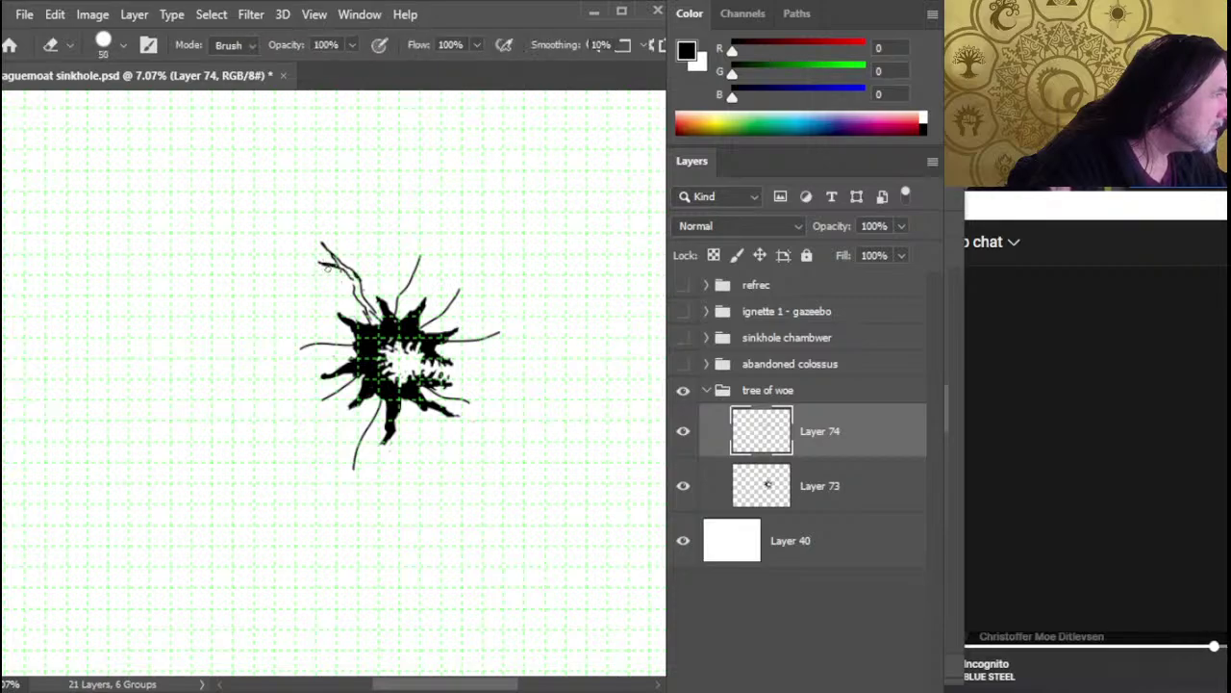
# Add thin side twigs along both sides of the upper-left branch and taper them with the 50 px eraser
pyautogui.press('b')
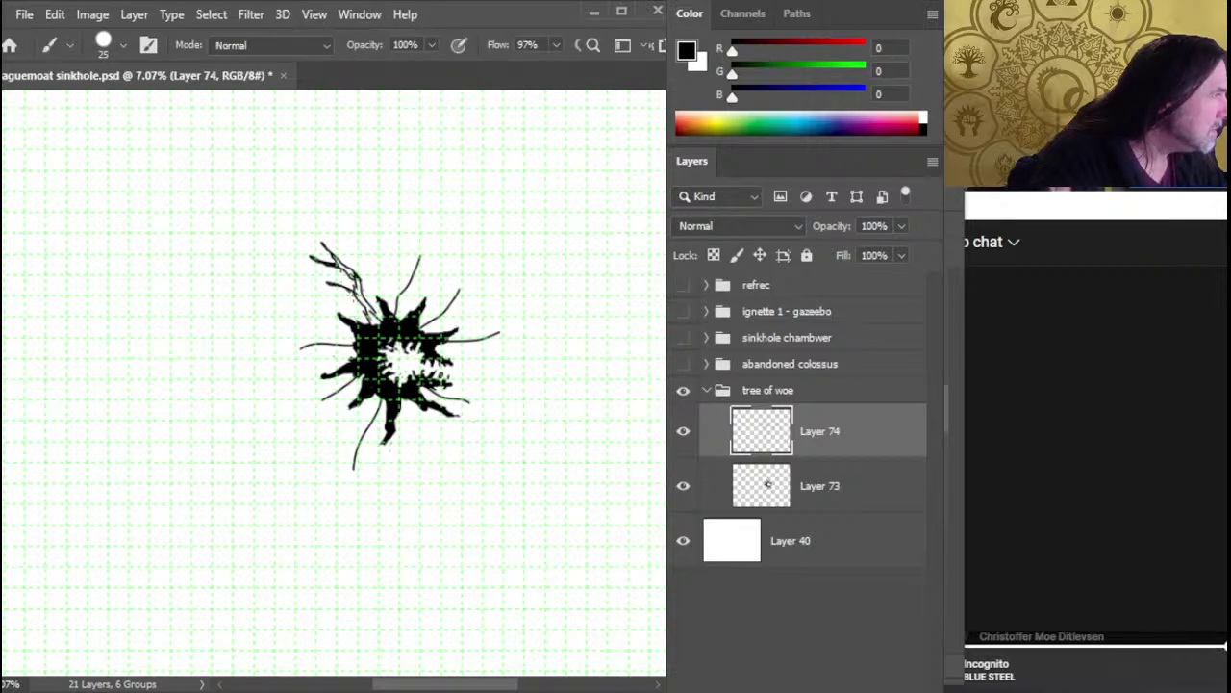
pyautogui.press('e')
pyautogui.press('b')
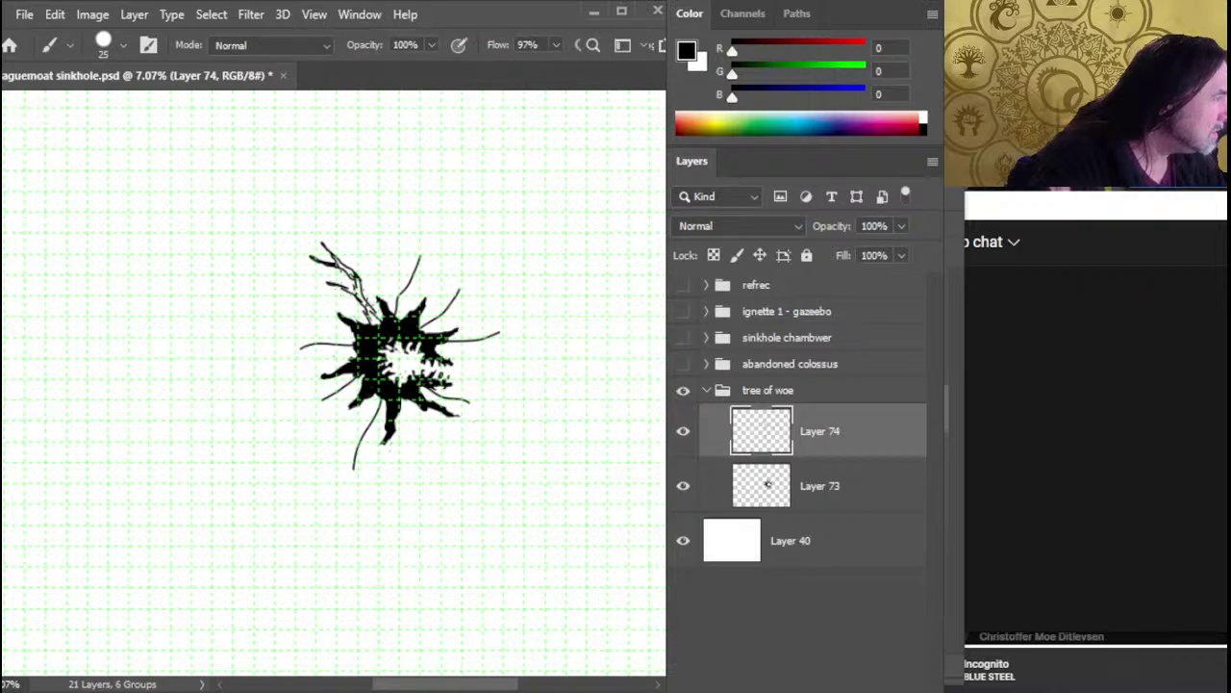
pyautogui.press('e')
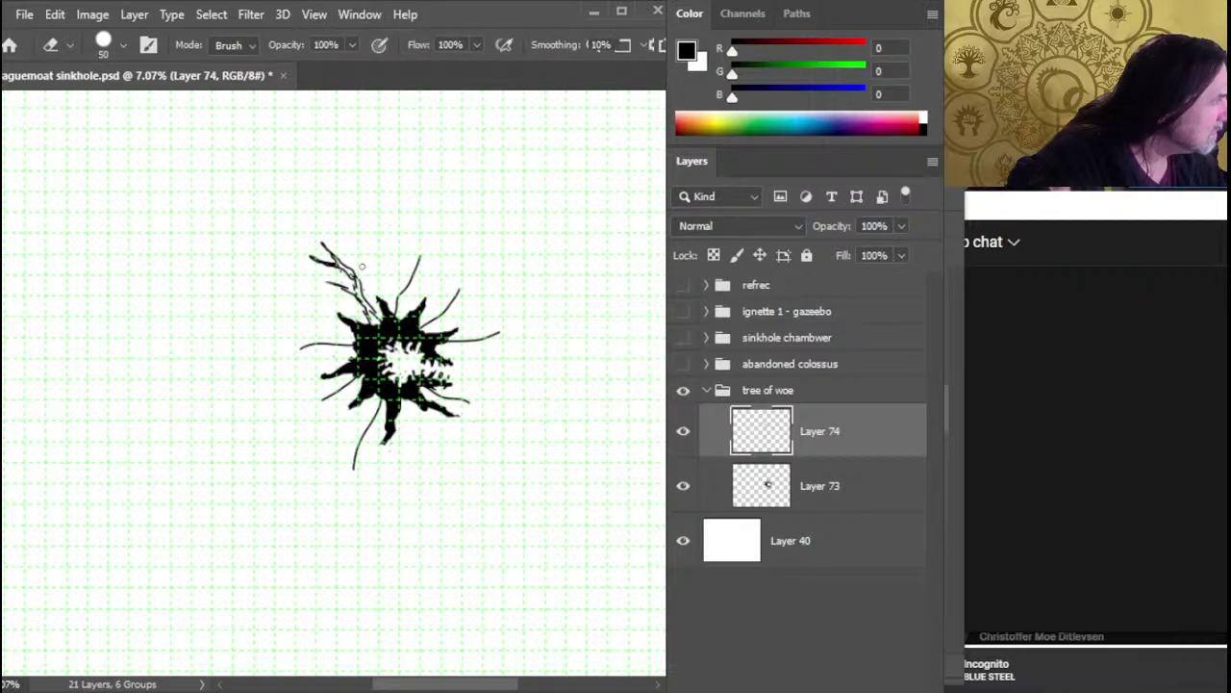
pyautogui.press('b')
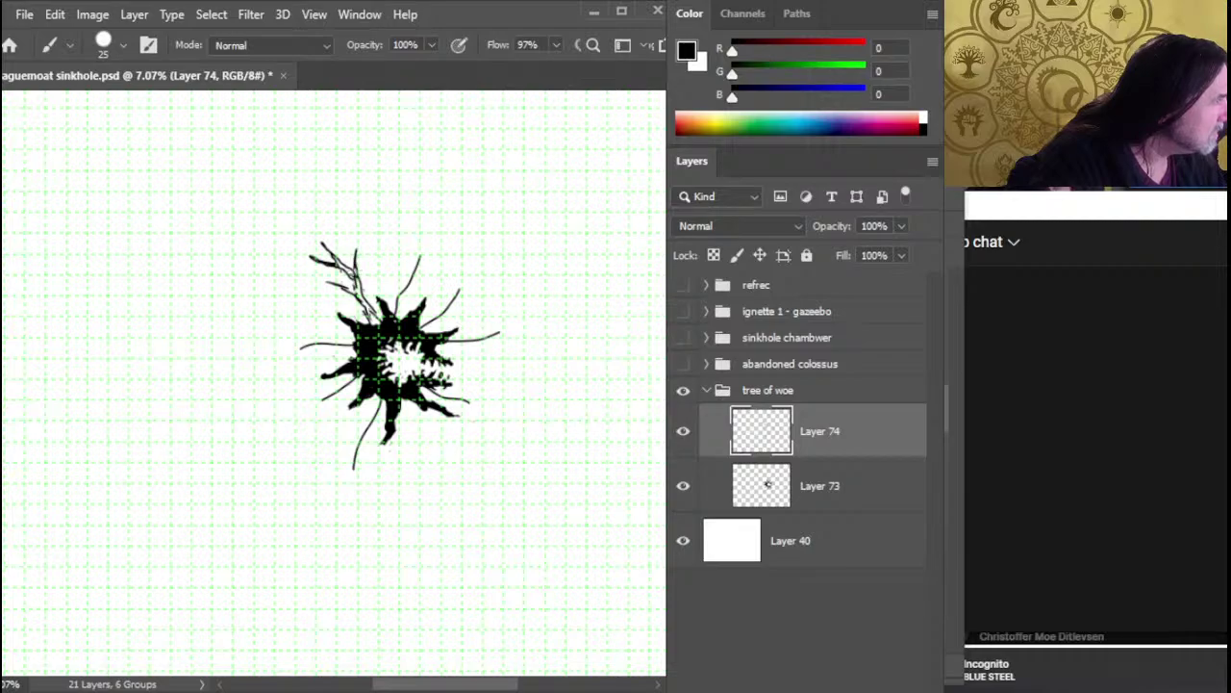
pyautogui.press('e')
pyautogui.press('b')
# Refine the base of the upper-left branch where it meets the trunk, alternating black strokes with the eraser
pyautogui.moveTo(377, 331); pyautogui.dragTo(364, 306)
pyautogui.press('e')
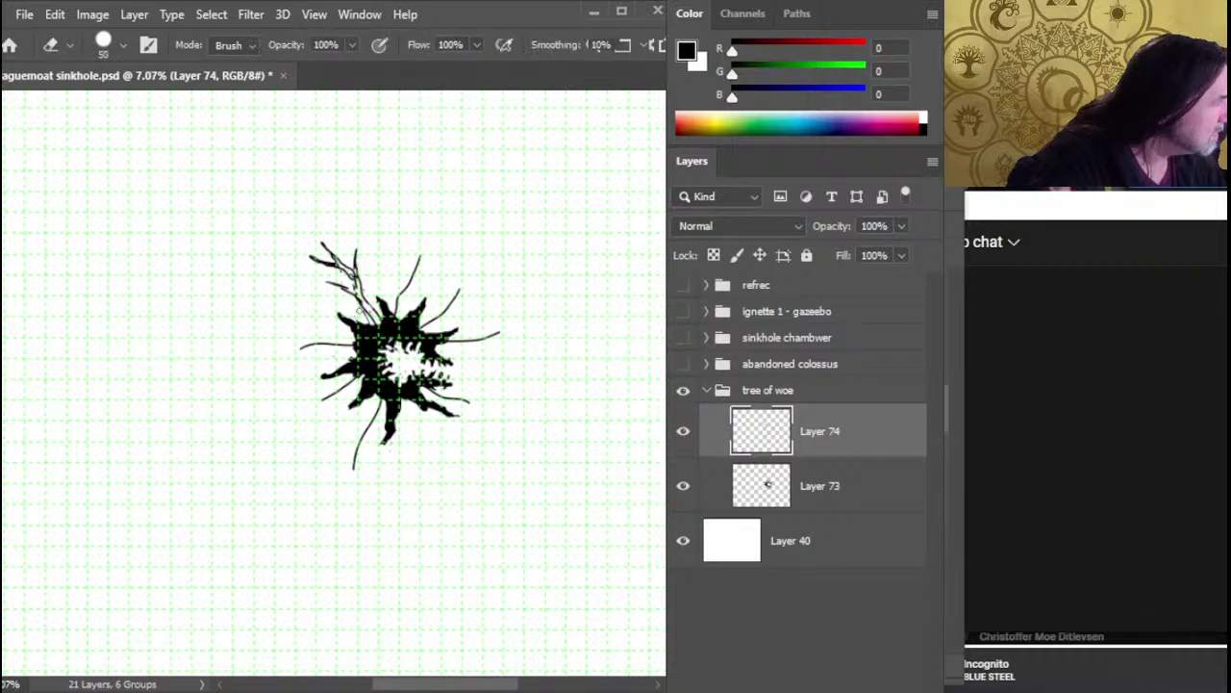
pyautogui.press('b')
pyautogui.press('e')
pyautogui.press('b')
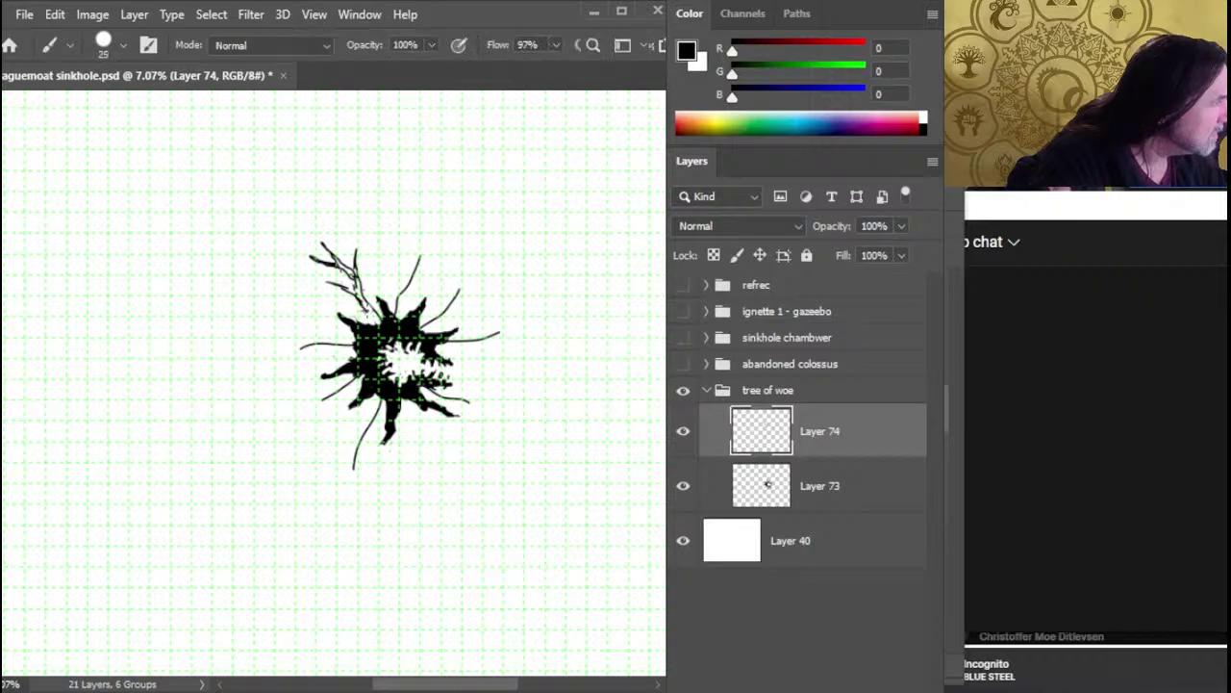
pyautogui.press('e')
pyautogui.press('b')
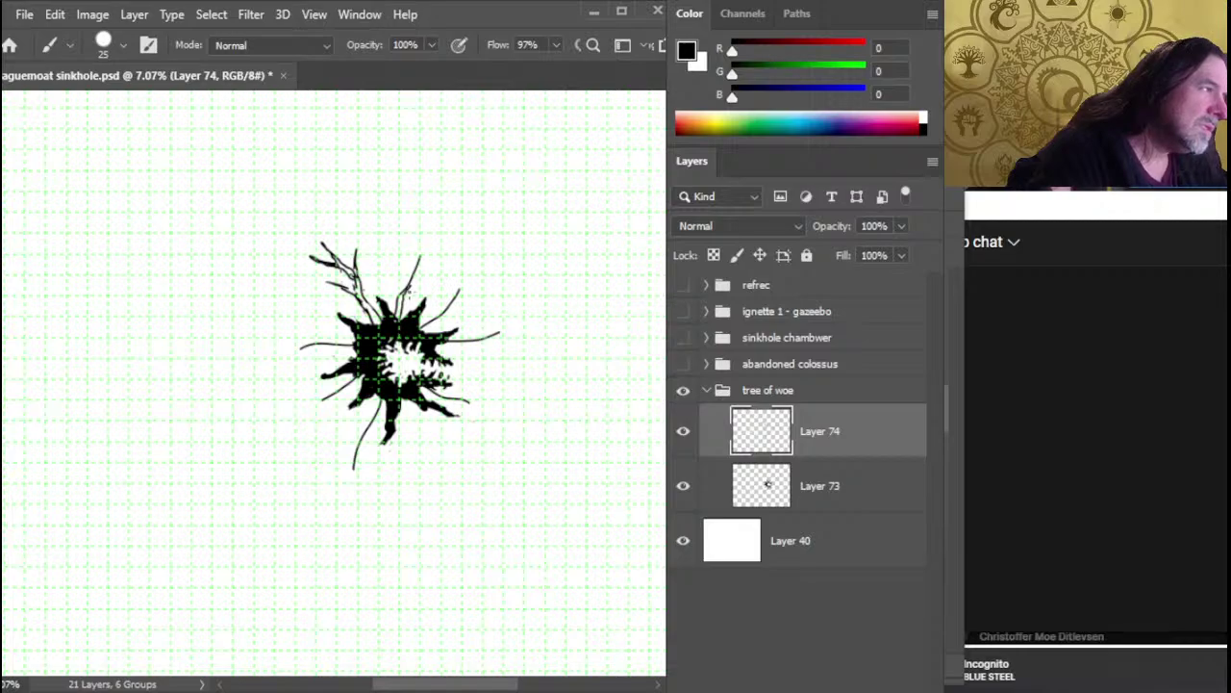
# Turn the top branch's guide line into a two-edged forked limb with side twigs, and clean its outline with the eraser
pyautogui.press('e')
pyautogui.press('b')
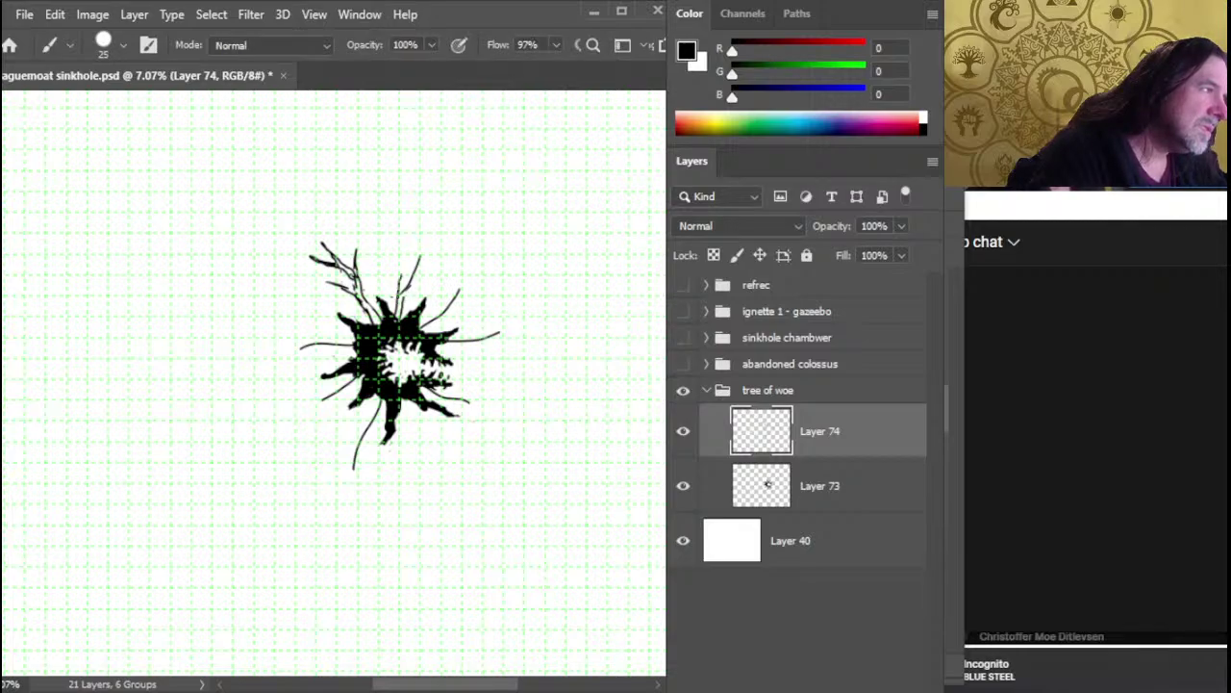
pyautogui.press('e')
pyautogui.press('b')
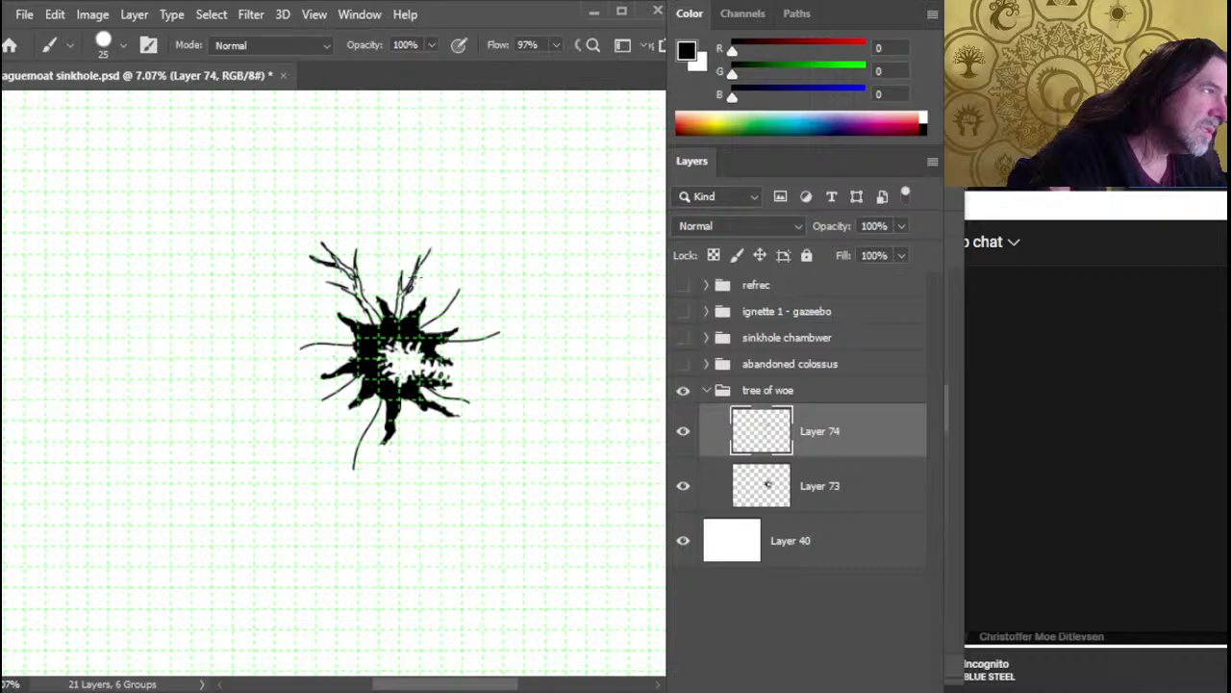
pyautogui.press('e')
pyautogui.press('b')
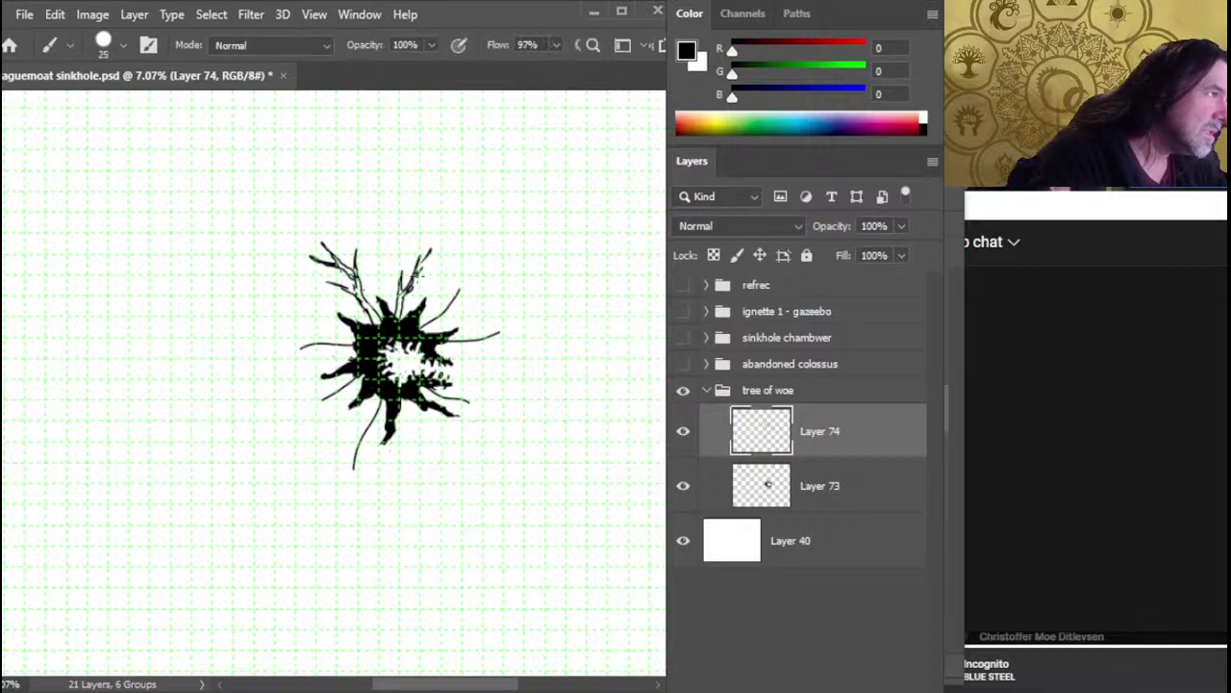
pyautogui.press('e')
pyautogui.press('b')
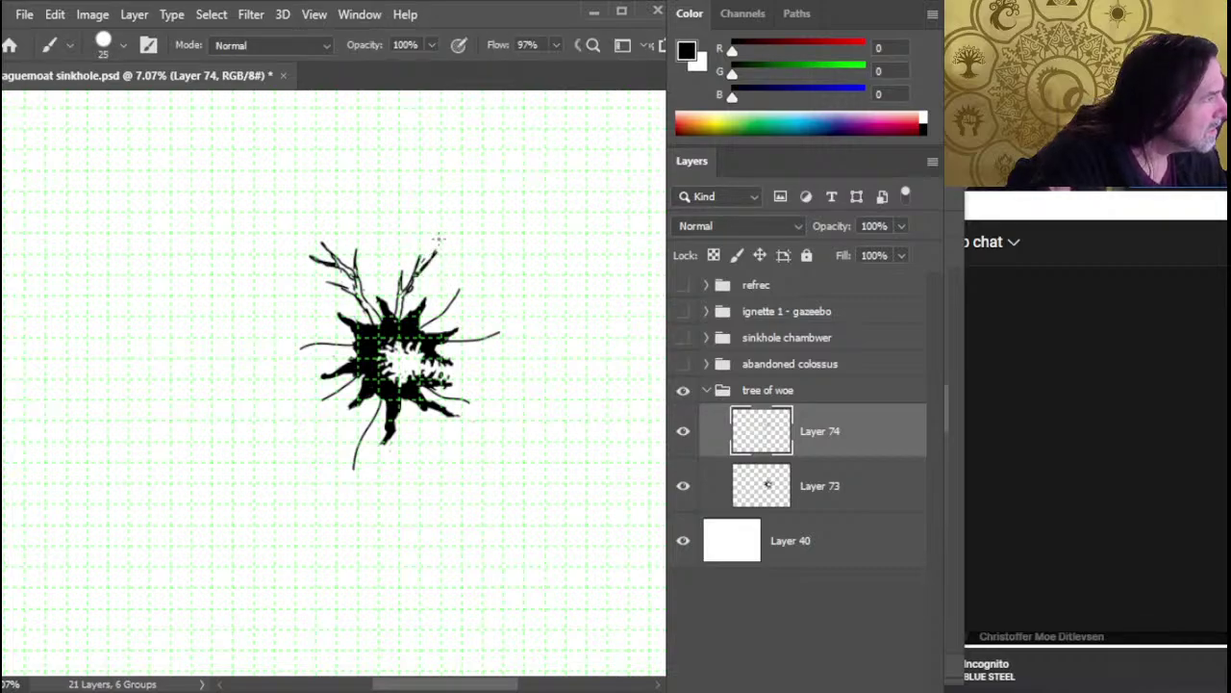
pyautogui.press('x')
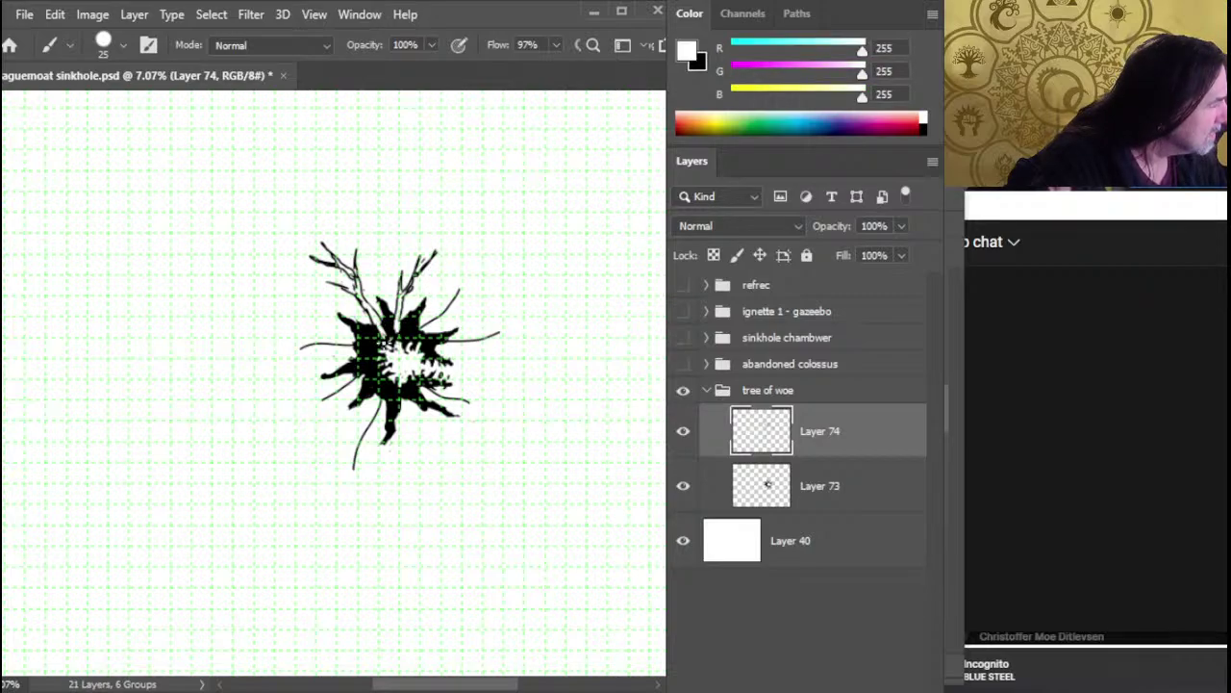
# Draw the left branch as a long two-edged limb in black, forking into an upper and a lower arm
pyautogui.press('x')
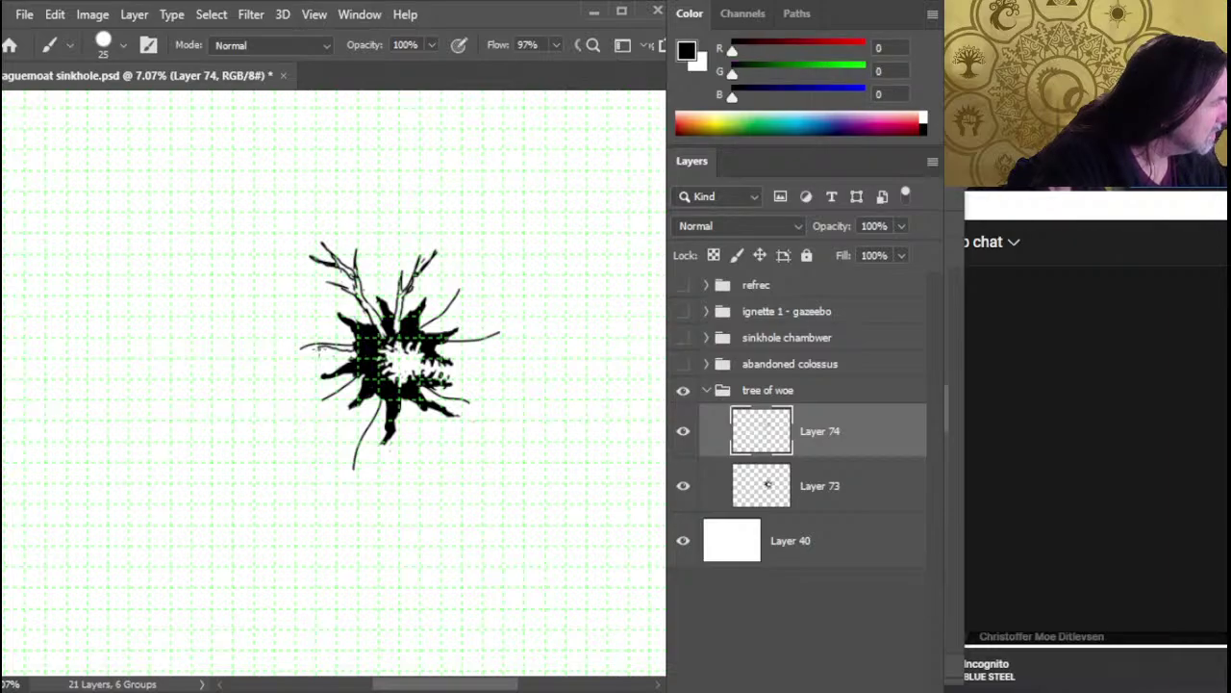
pyautogui.moveTo(306, 348); pyautogui.dragTo(297, 353)
pyautogui.moveTo(318, 345); pyautogui.dragTo(285, 354)
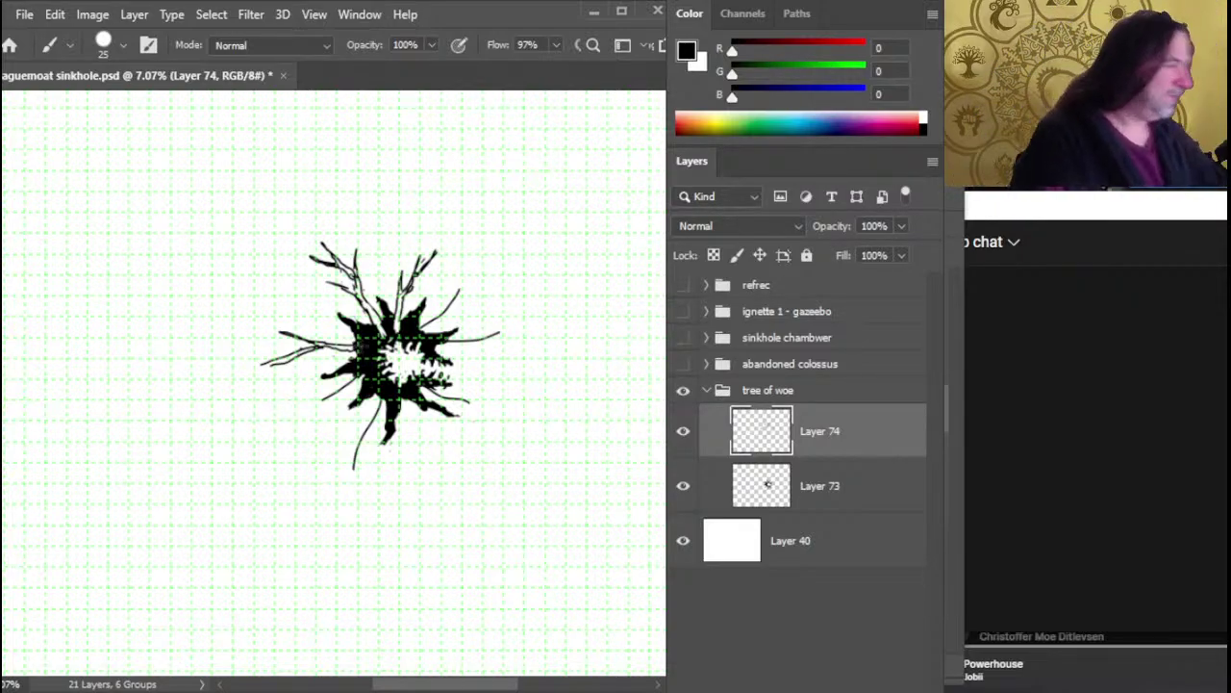
pyautogui.press('e')
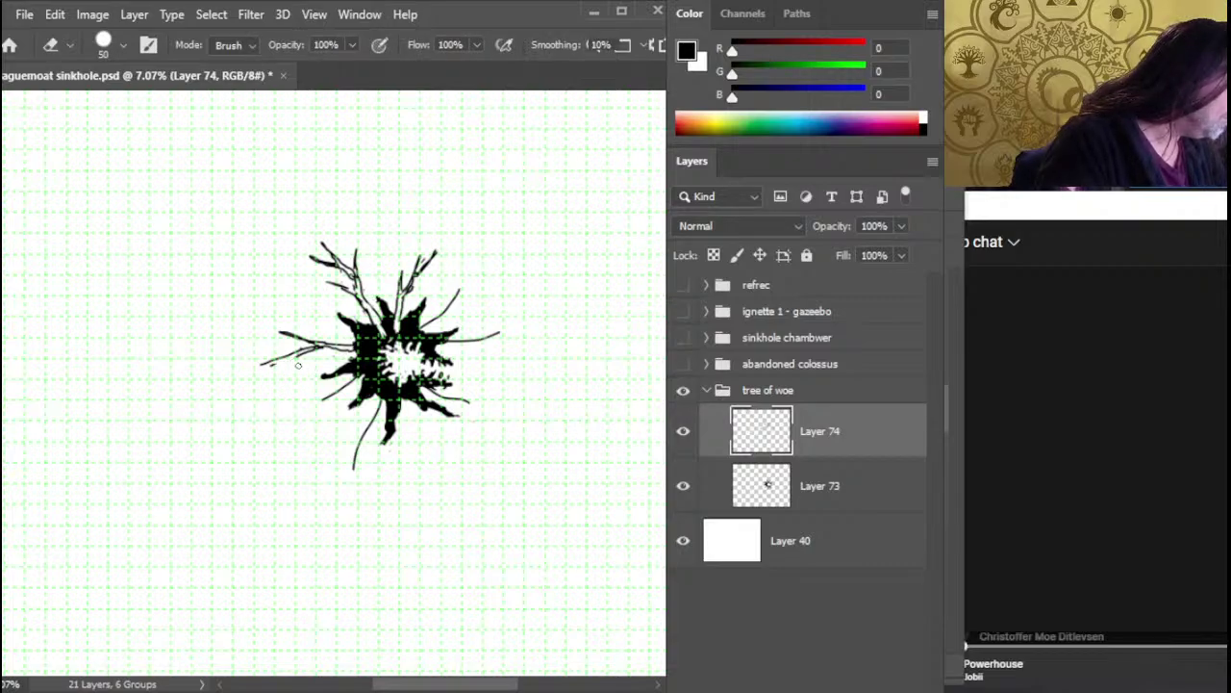
pyautogui.press('b')
pyautogui.moveTo(277, 360)
pyautogui.mouseDown()
pyautogui.moveTo(248, 374)
pyautogui.moveTo(262, 360)
pyautogui.mouseUp()
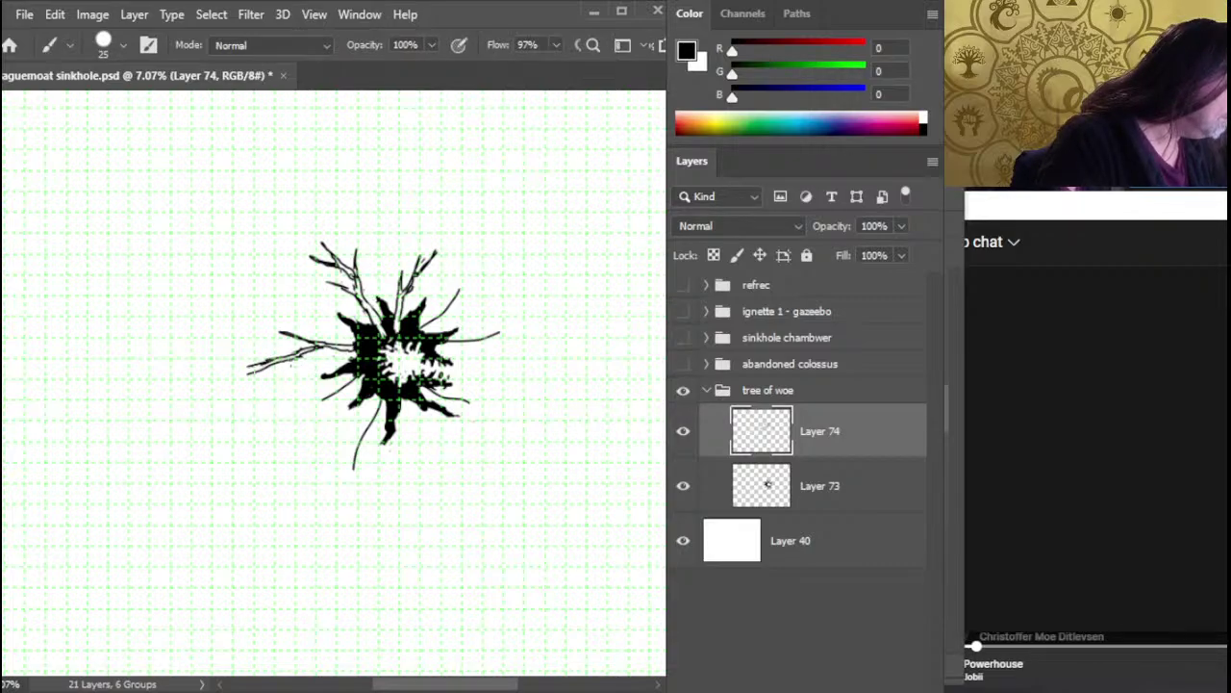
# Erase the left branch around its fork, then lasso the outer lower arm, shift it closer to the trunk and deselect
pyautogui.press('e')
pyautogui.moveTo(314, 341)
pyautogui.mouseDown()
pyautogui.moveTo(279, 333)
pyautogui.moveTo(261, 351)
pyautogui.moveTo(302, 362)
pyautogui.mouseUp()
pyautogui.press('b')
pyautogui.press('e')
pyautogui.press('l')
pyautogui.press('v')
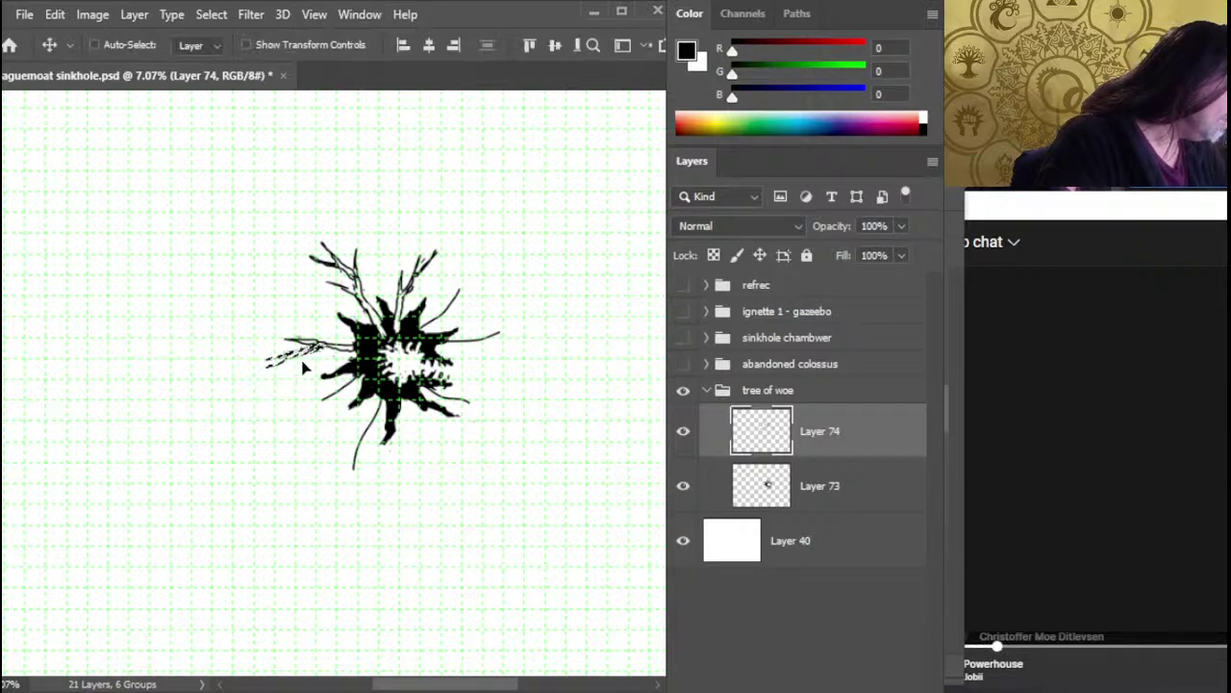
pyautogui.hotkey('ctrl', 'd')
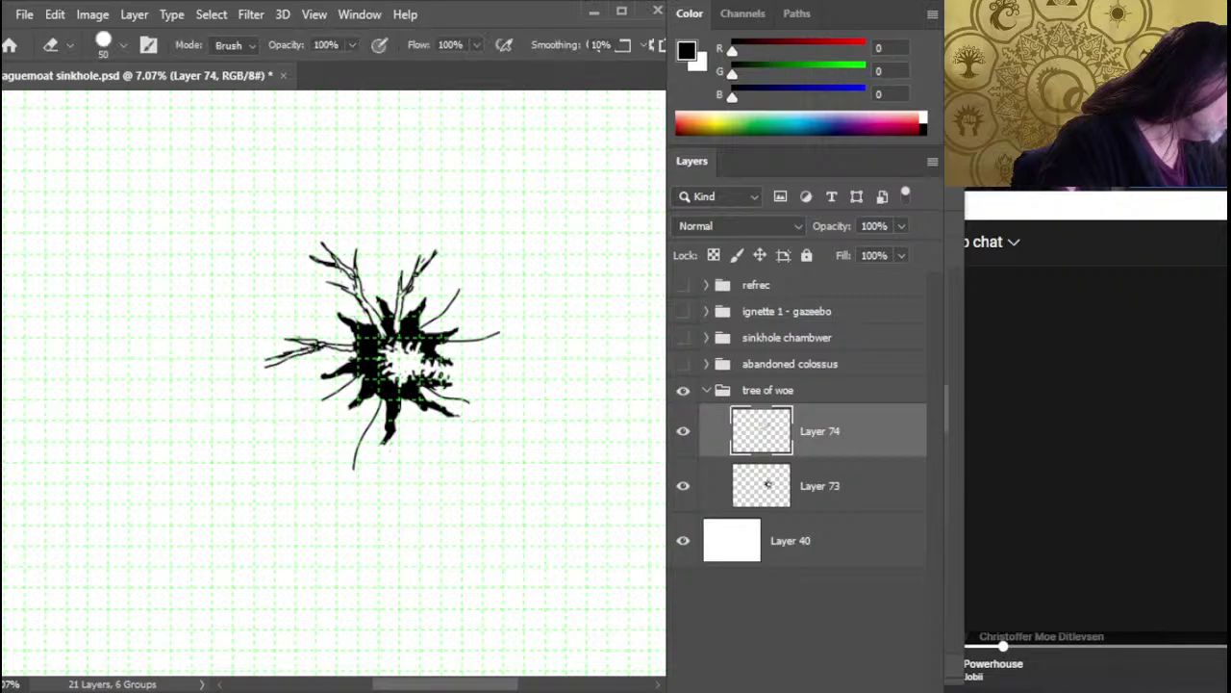
# Join the left branch's shifted arm with small twigs, paint its root white over the trunk, and taper the tip with the eraser
pyautogui.press('e')
pyautogui.press('b')
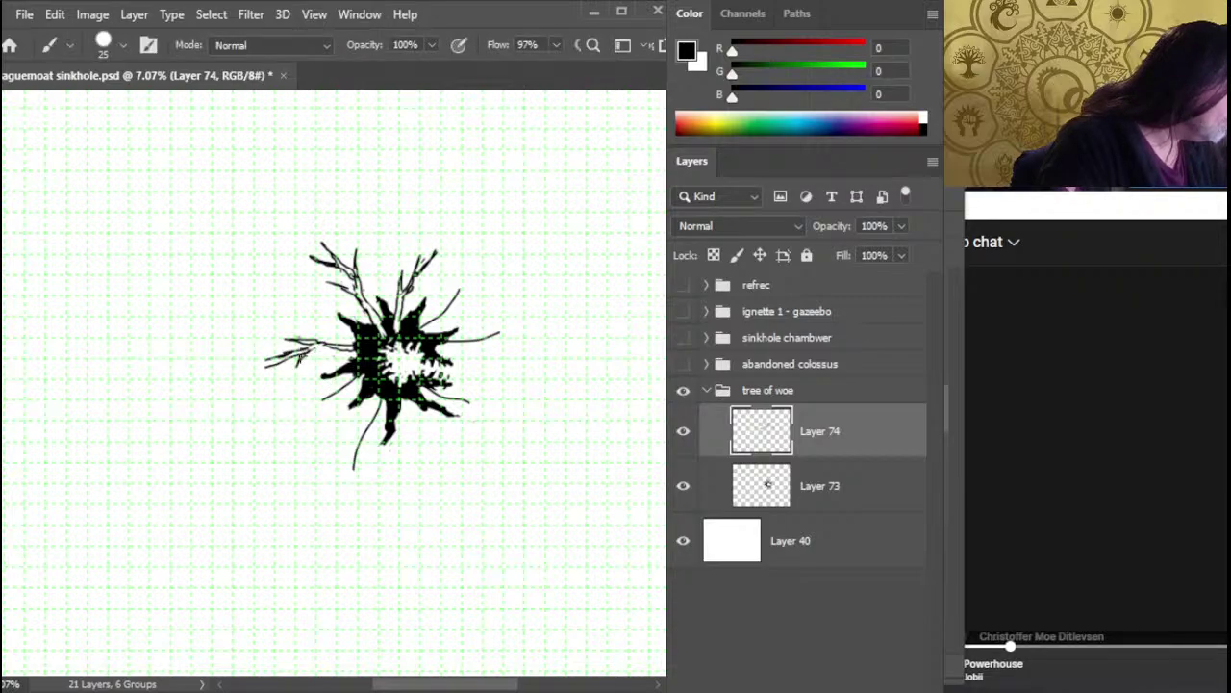
pyautogui.press('x')
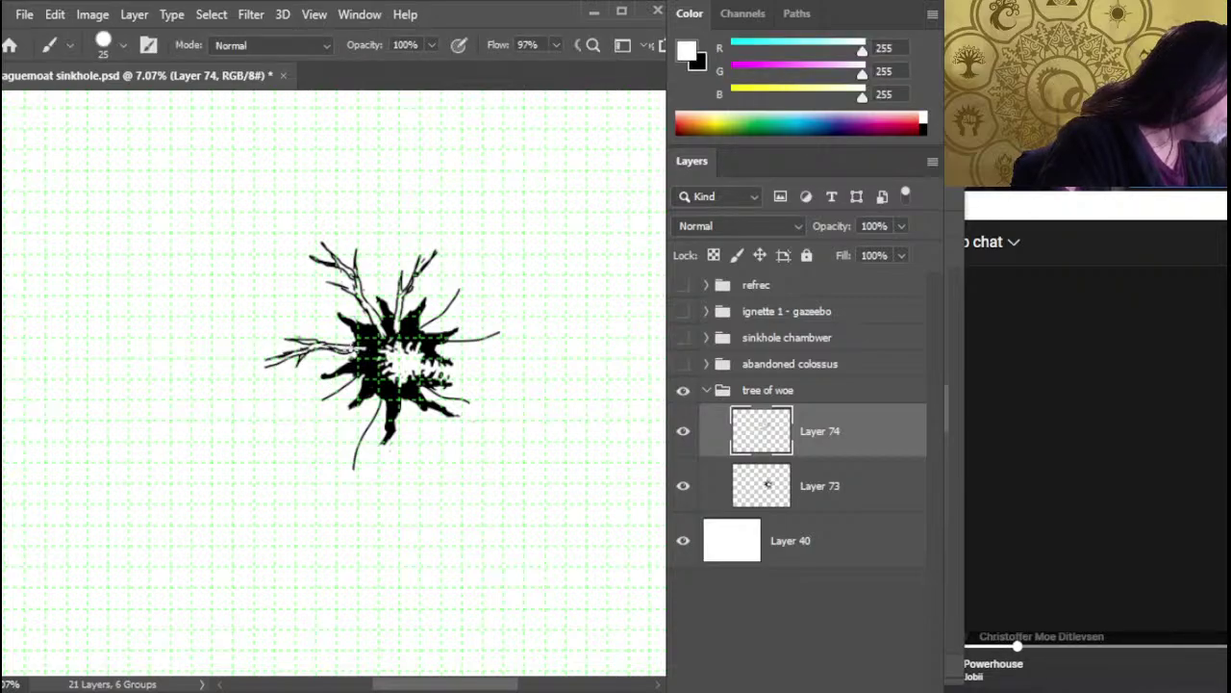
pyautogui.press('e')
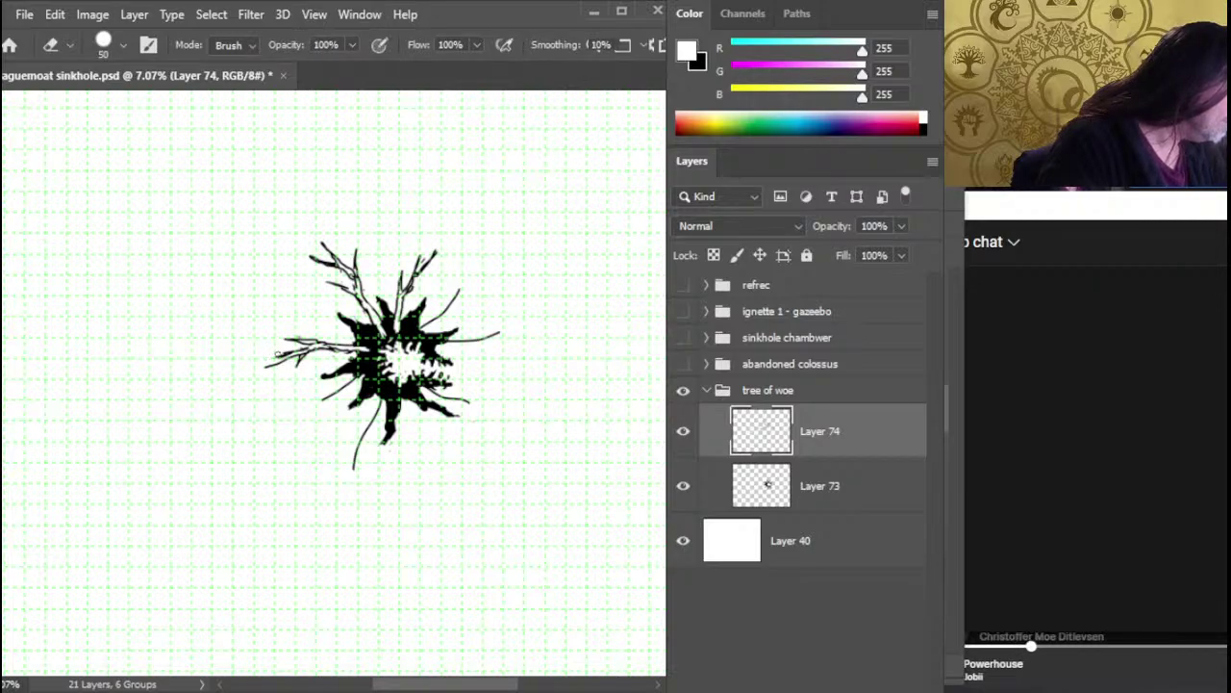
pyautogui.press('x')
pyautogui.press('b')
pyautogui.press('e')
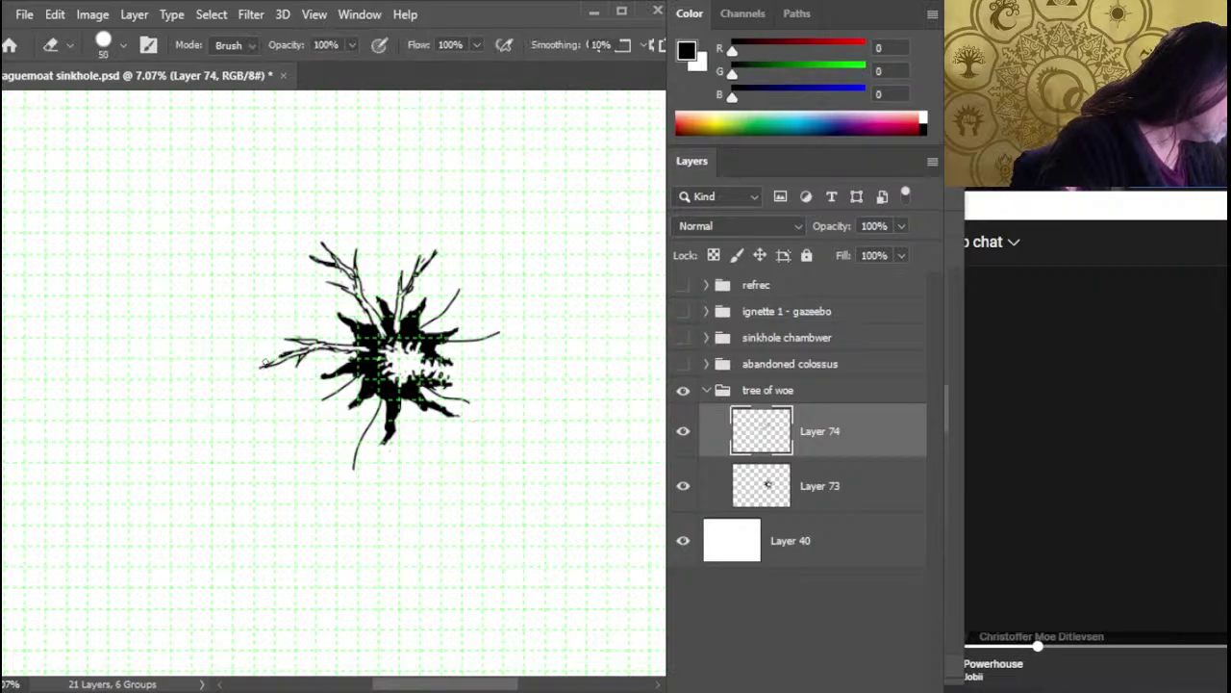
pyautogui.press('b')
pyautogui.press('e')
# Redraw the upper-right branch as a two-edged limb splitting into several forked twigs, erasing the leftover guide line ends
pyautogui.press('b')
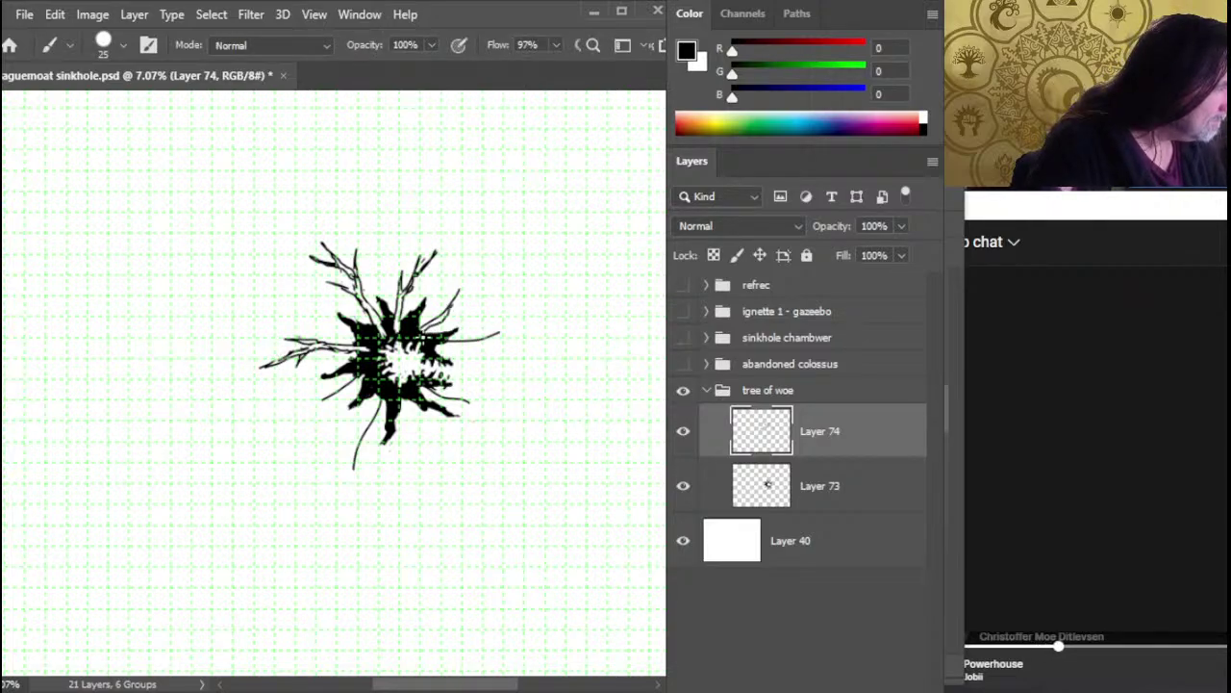
pyautogui.moveTo(457, 297)
pyautogui.mouseDown()
pyautogui.moveTo(466, 289)
pyautogui.moveTo(441, 315)
pyautogui.mouseUp()
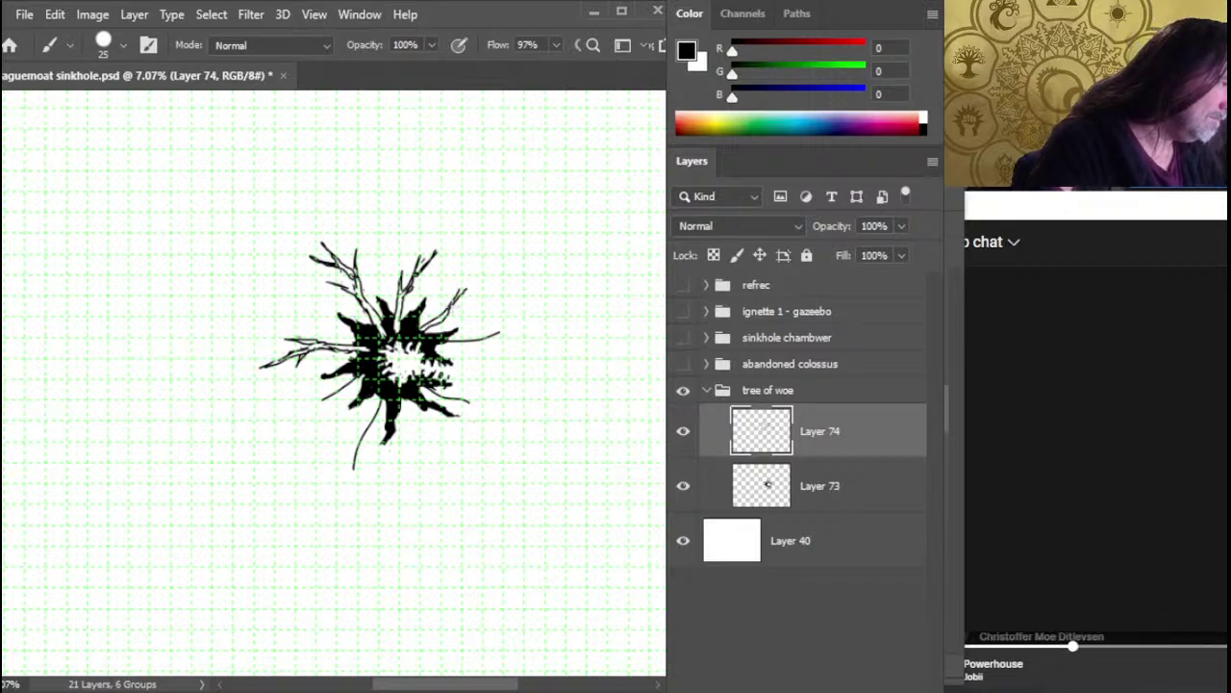
pyautogui.press('e')
pyautogui.press('b')
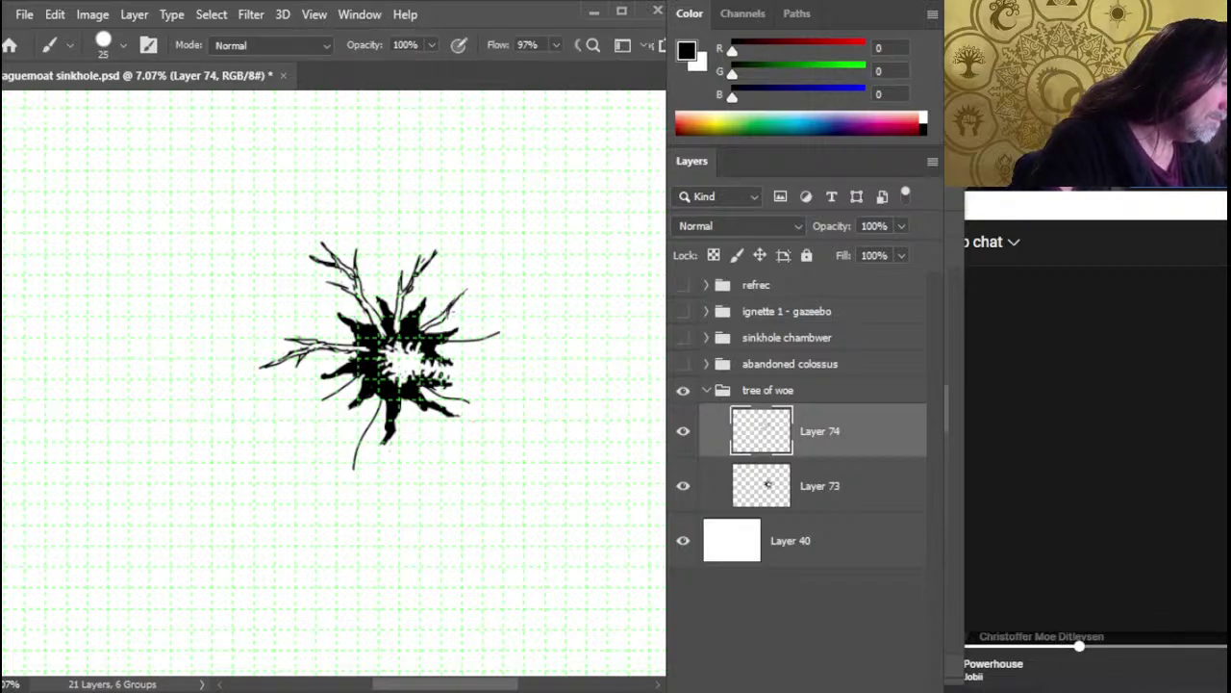
pyautogui.press('e')
pyautogui.moveTo(455, 306)
pyautogui.mouseDown()
pyautogui.moveTo(467, 287)
pyautogui.moveTo(449, 305)
pyautogui.moveTo(458, 275)
pyautogui.moveTo(485, 279)
pyautogui.mouseUp()
pyautogui.press('b')
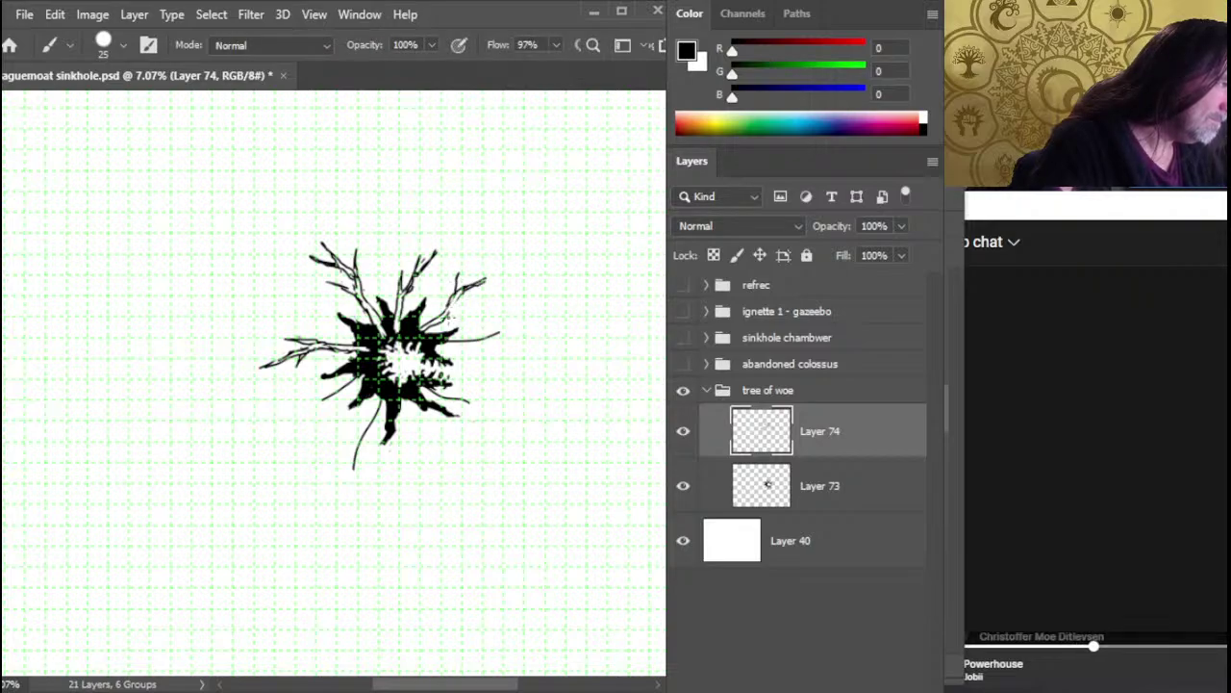
pyautogui.moveTo(448, 319)
pyautogui.mouseDown()
pyautogui.moveTo(476, 302)
pyautogui.moveTo(439, 323)
pyautogui.moveTo(485, 273)
pyautogui.mouseUp()
pyautogui.press('e')
pyautogui.press('b')
# Build the lower-left branch into a two-edged limb with a short upper fork and a long arm reaching down and outward
pyautogui.press('x')
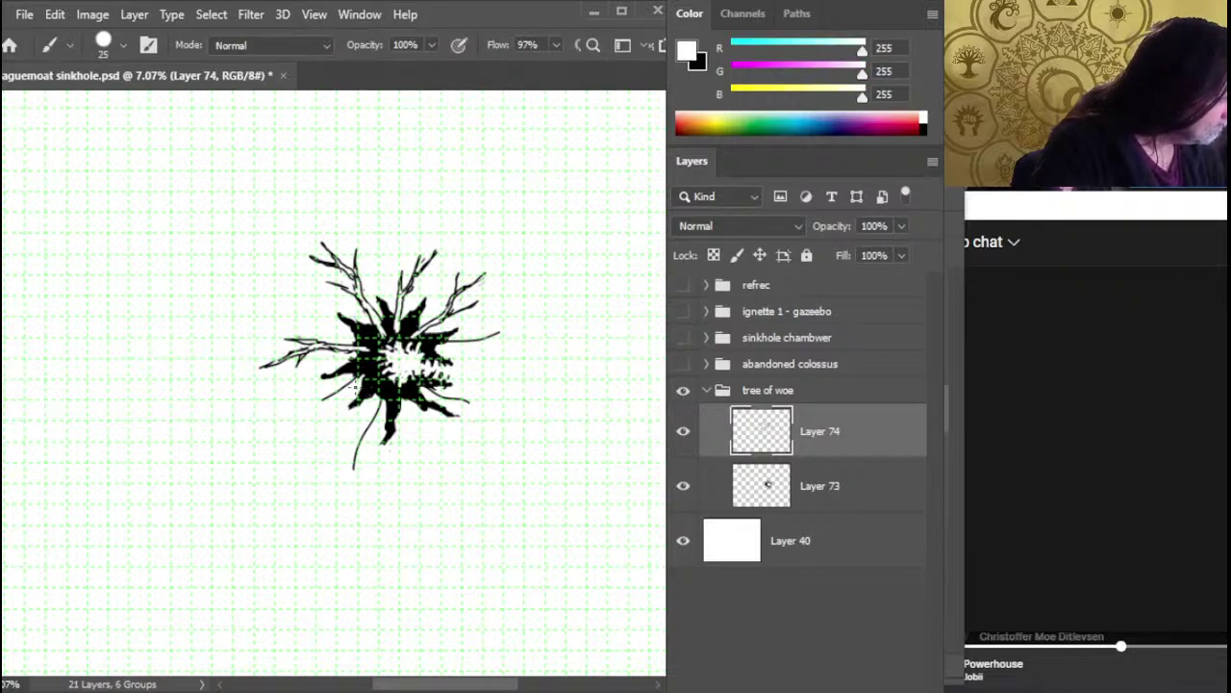
pyautogui.press('x')
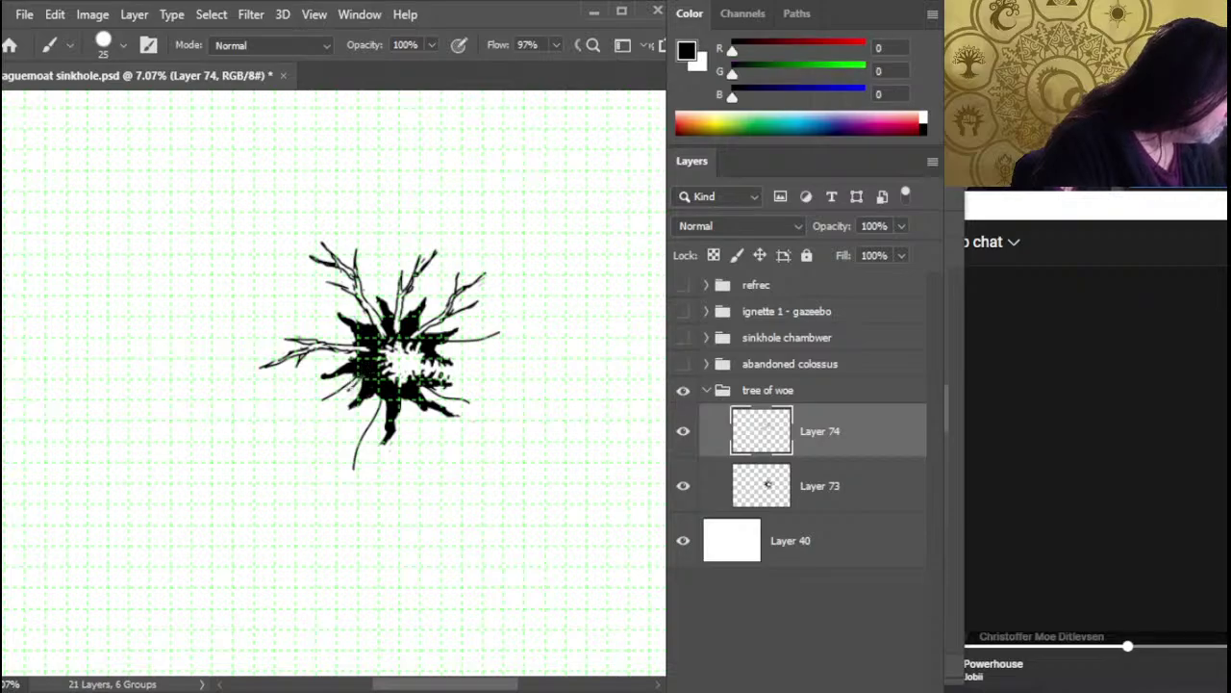
pyautogui.press('e')
pyautogui.press('b')
pyautogui.moveTo(336, 392)
pyautogui.mouseDown()
pyautogui.moveTo(313, 422)
pyautogui.moveTo(343, 398)
pyautogui.moveTo(290, 446)
pyautogui.mouseUp()
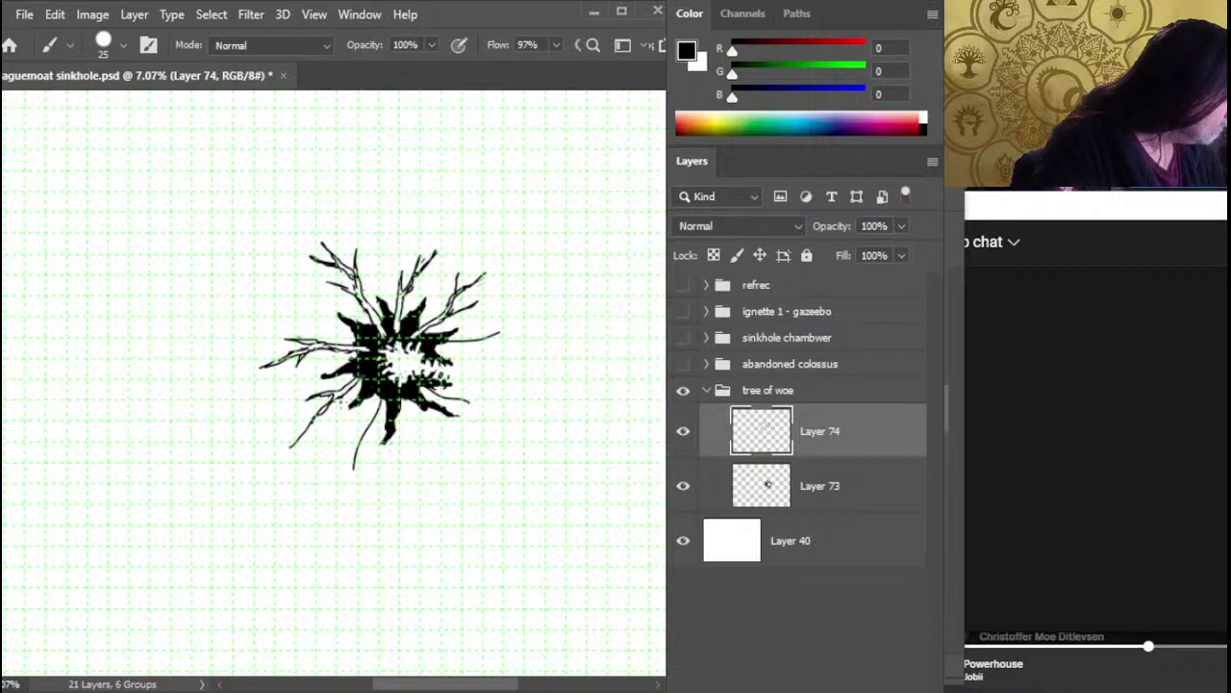
pyautogui.press('e')
pyautogui.press('b')
pyautogui.moveTo(350, 389)
pyautogui.mouseDown()
pyautogui.moveTo(314, 420)
pyautogui.moveTo(336, 398)
pyautogui.mouseUp()
pyautogui.press('e')
pyautogui.press('b')
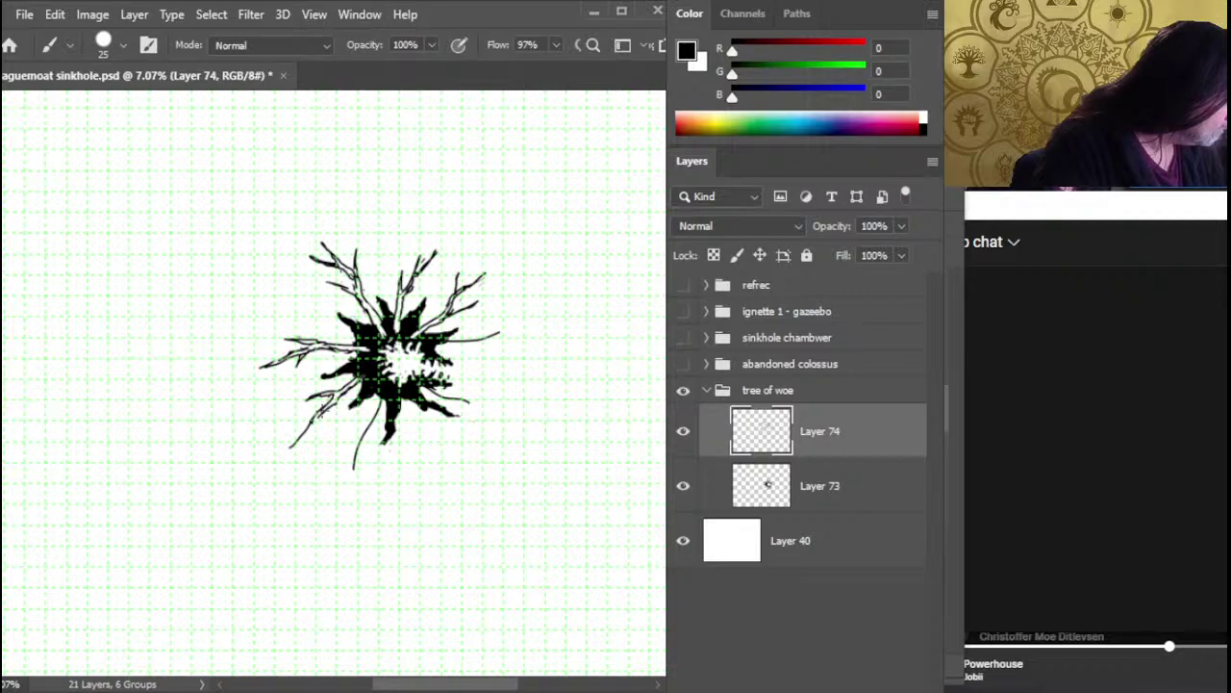
# Erase the lower-left branch's long outer arm and redraw it as a crooked, tapering tip
pyautogui.press('e')
pyautogui.press('b')
pyautogui.press('e')
pyautogui.click(309, 427)
pyautogui.press('b')
pyautogui.press('e')
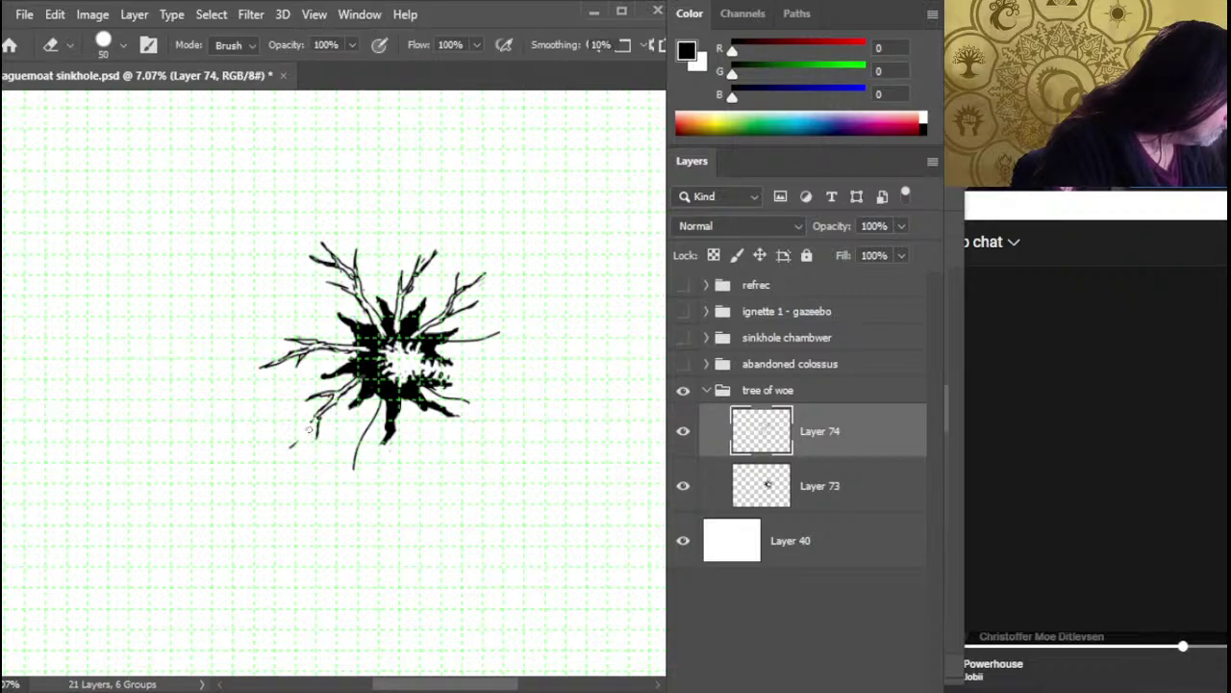
pyautogui.moveTo(290, 447); pyautogui.dragTo(316, 432)
pyautogui.press('b')
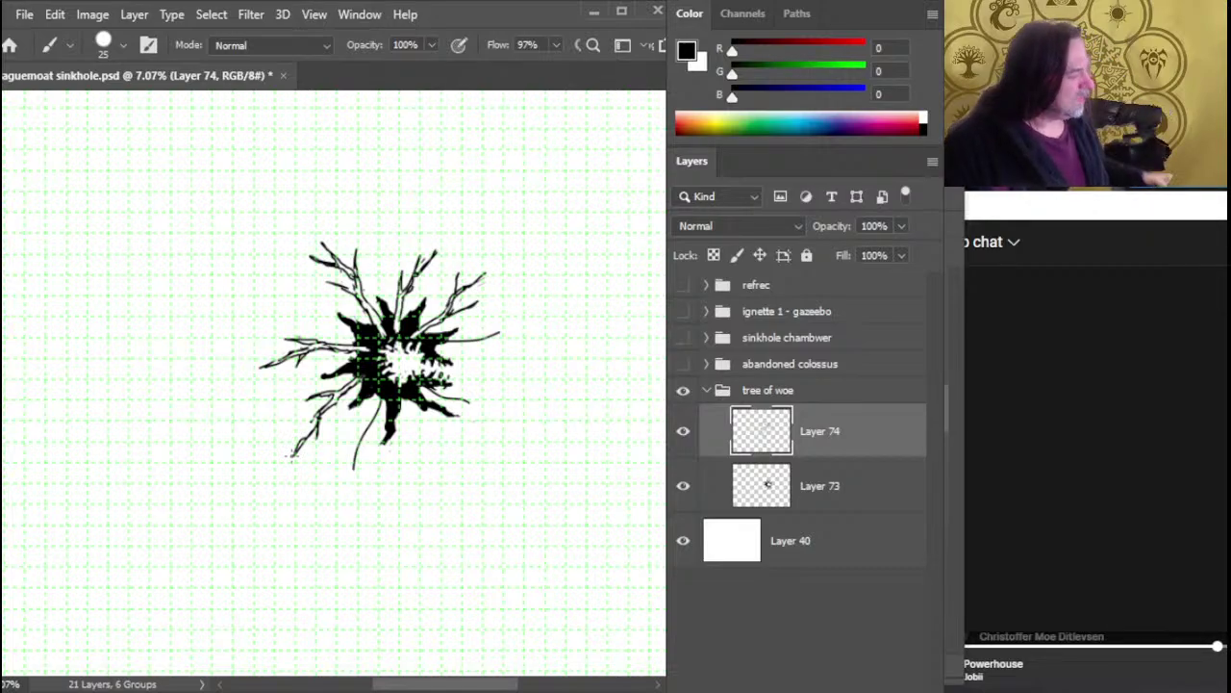
# Extend the root of the lower-left branch into the dark trunk with white strokes
pyautogui.press('z')
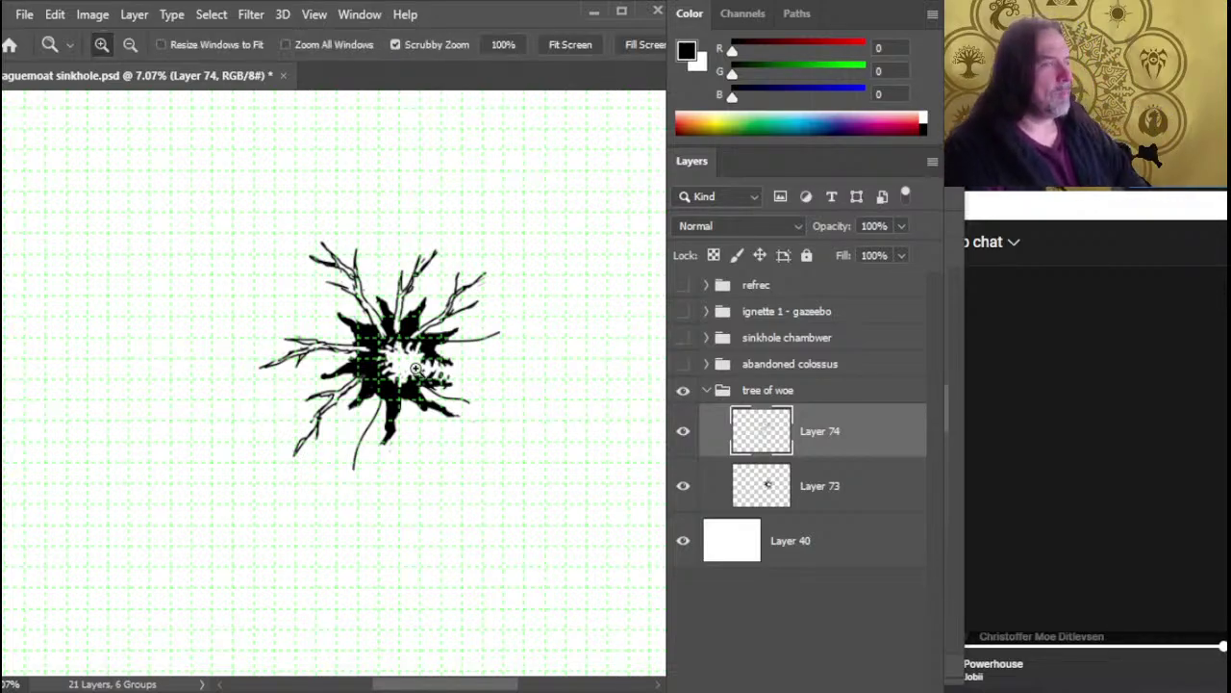
pyautogui.moveTo(367, 369); pyautogui.dragTo(456, 350)
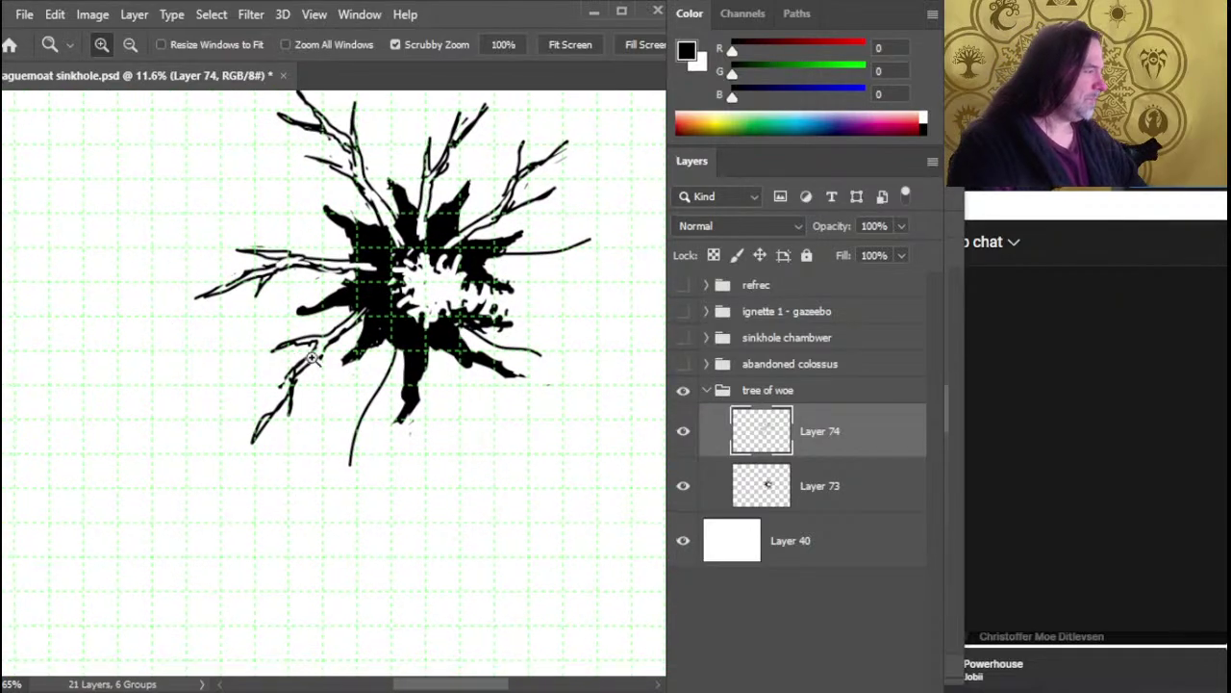
pyautogui.press('b')
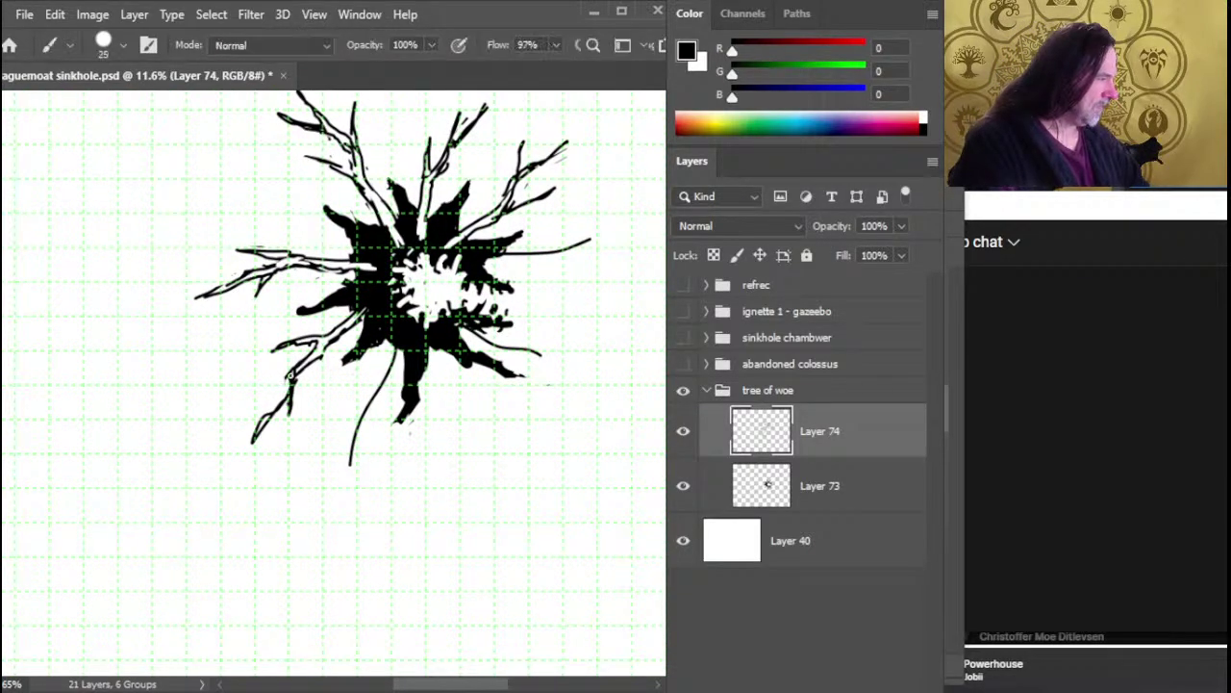
pyautogui.press('b')
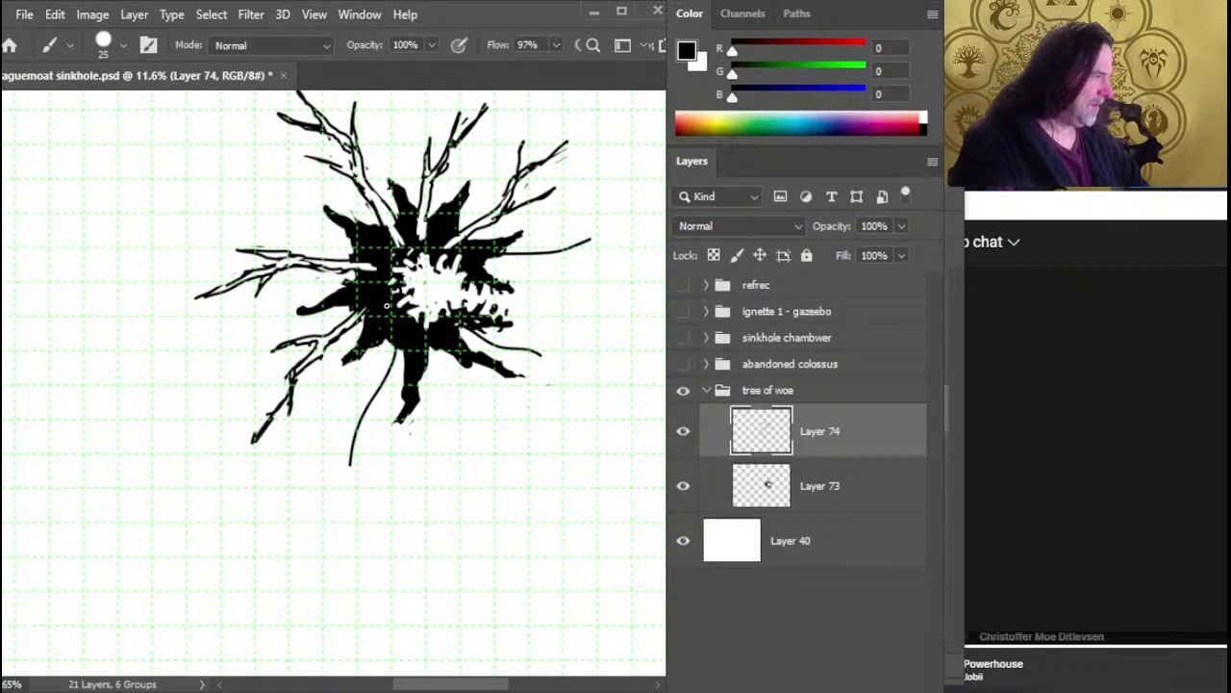
pyautogui.press('x')
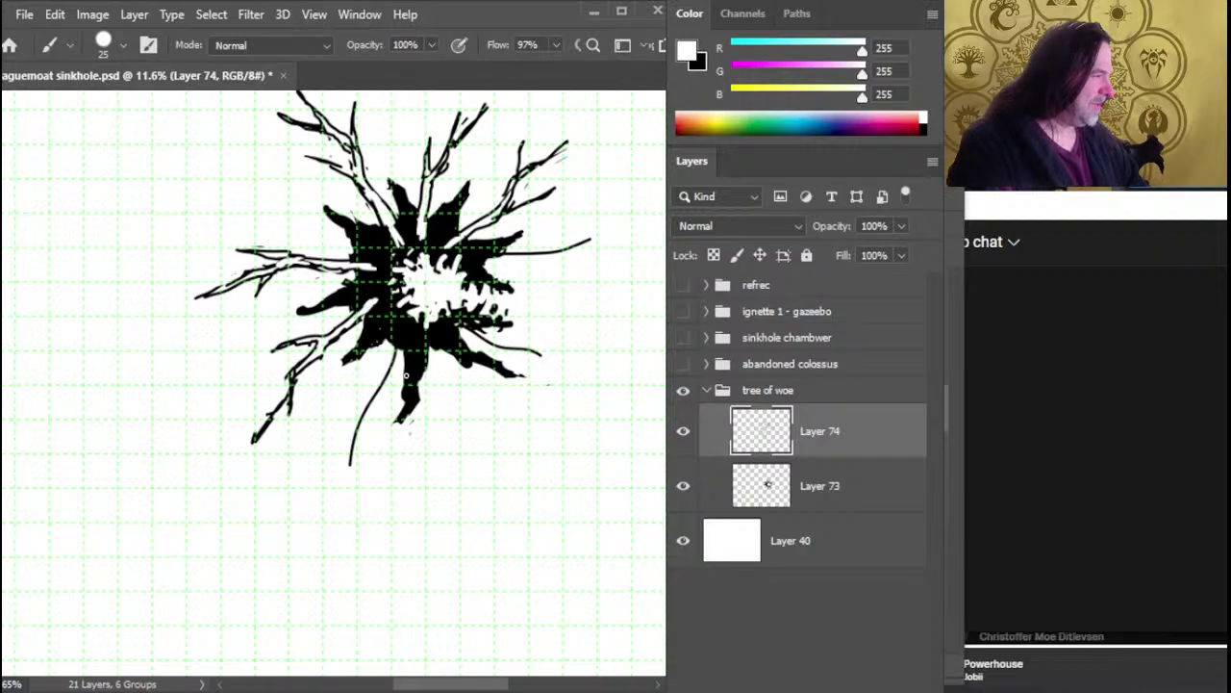
# Redraw the bottom branch as a two-edged limb forking into a down-left arm and a downward tip, erasing the guide line's lower end
pyautogui.press('x')
pyautogui.moveTo(387, 354); pyautogui.dragTo(369, 393)
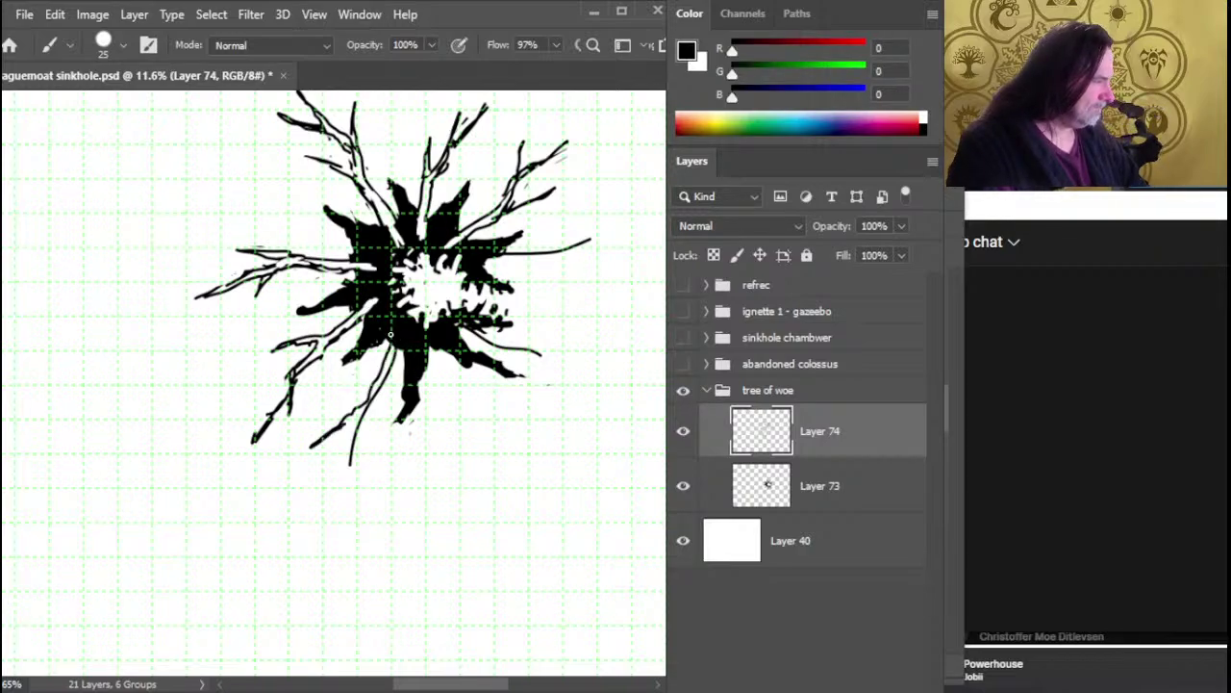
pyautogui.press('e')
pyautogui.moveTo(362, 421); pyautogui.dragTo(350, 463)
pyautogui.press('b')
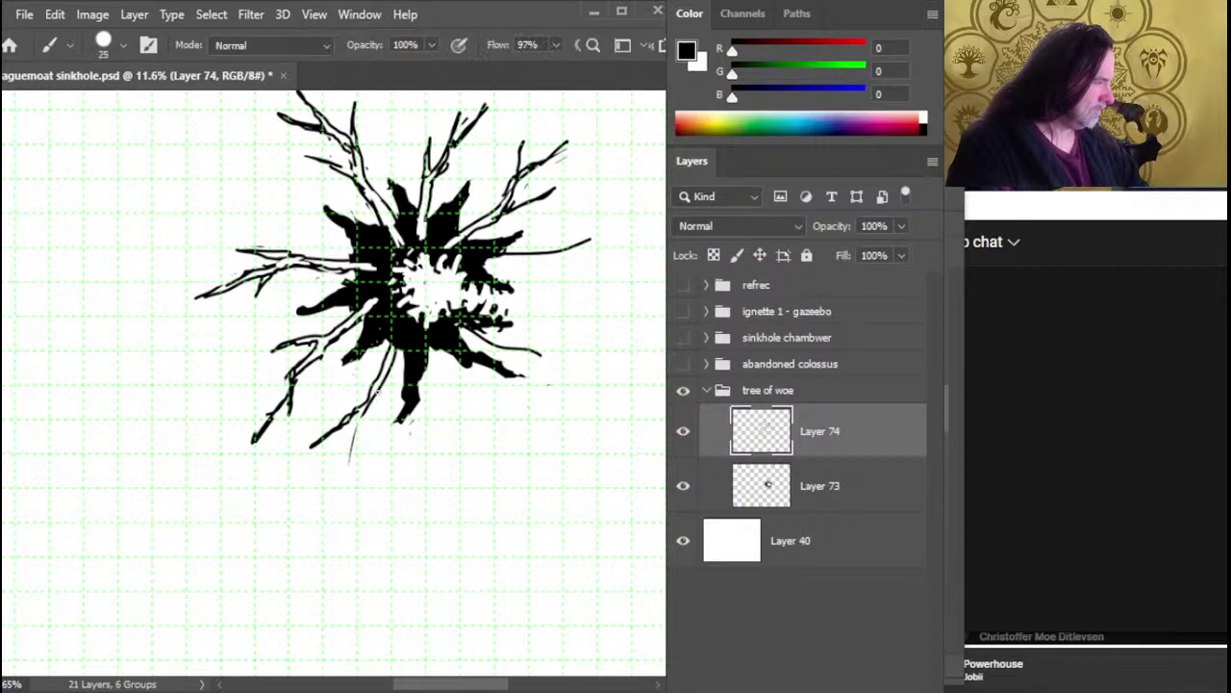
pyautogui.press('e')
pyautogui.moveTo(365, 411)
pyautogui.mouseDown()
pyautogui.moveTo(389, 374)
pyautogui.moveTo(362, 412)
pyautogui.moveTo(354, 486)
pyautogui.mouseUp()
pyautogui.press('b')
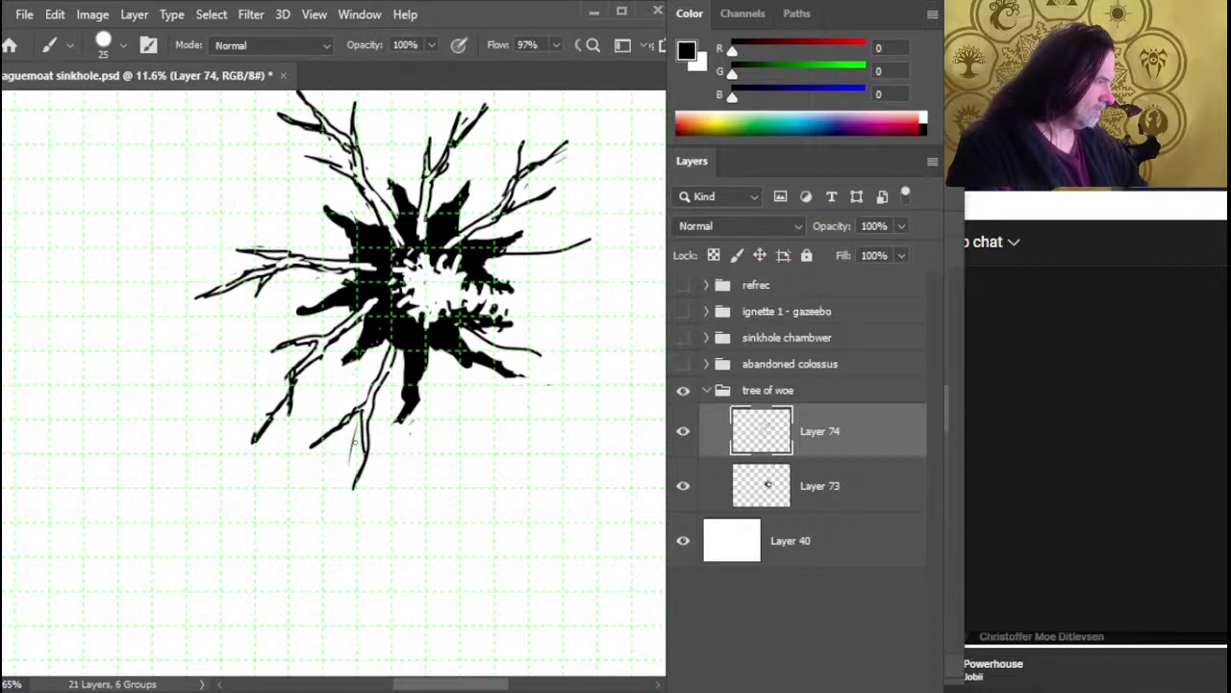
# Erase the remains of the bottom branch's guide line and extend its root into the dark trunk with white strokes
pyautogui.press('e')
pyautogui.press('x')
pyautogui.press('b')
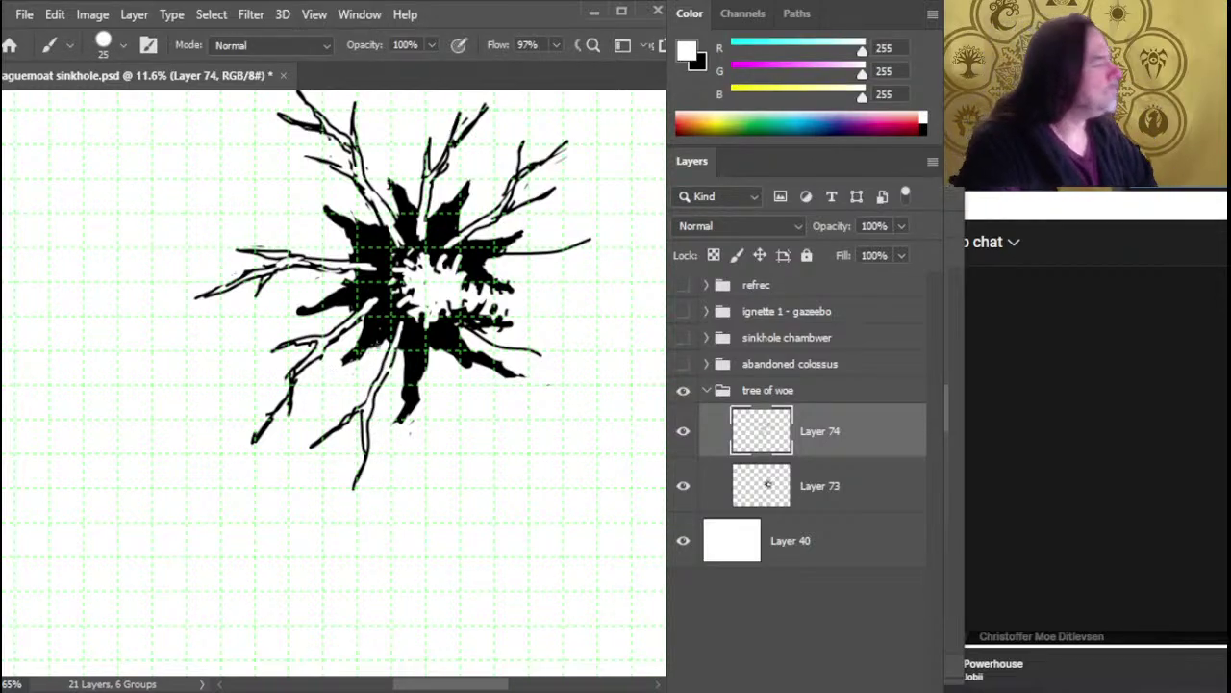
# Build the lower-right branch into a two-edged limb with a long downward arm and two outward twigs, its root extended into the trunk in white
pyautogui.press('x')
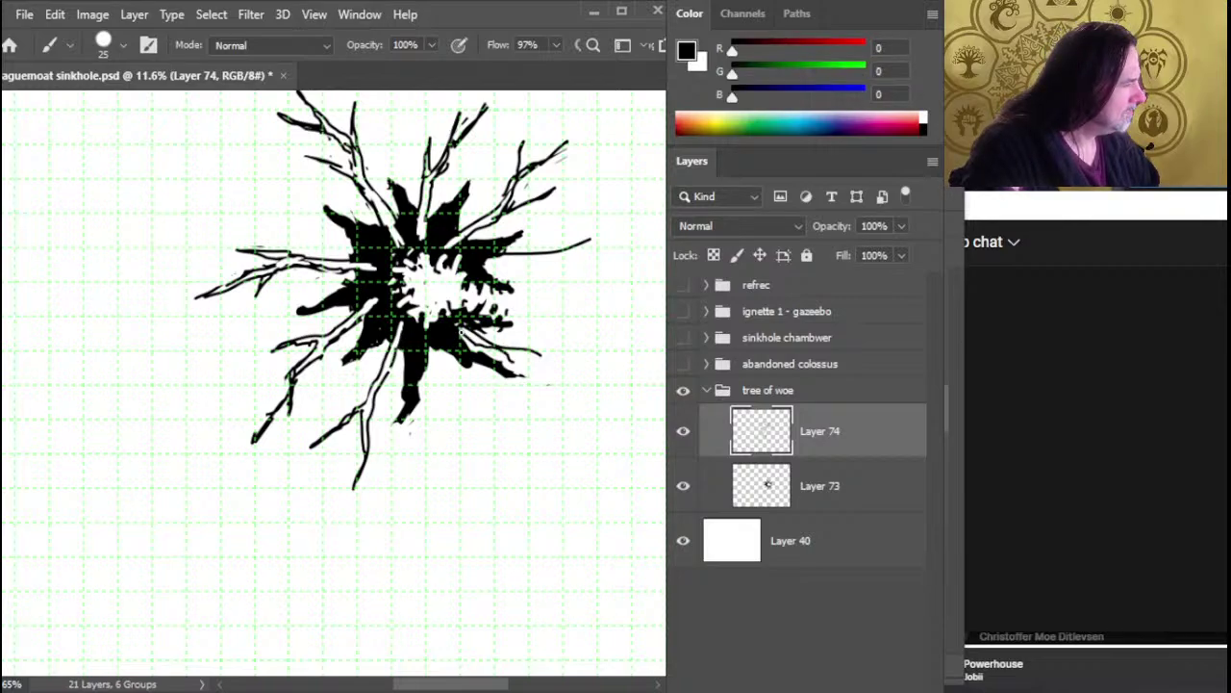
pyautogui.moveTo(512, 363); pyautogui.dragTo(558, 408)
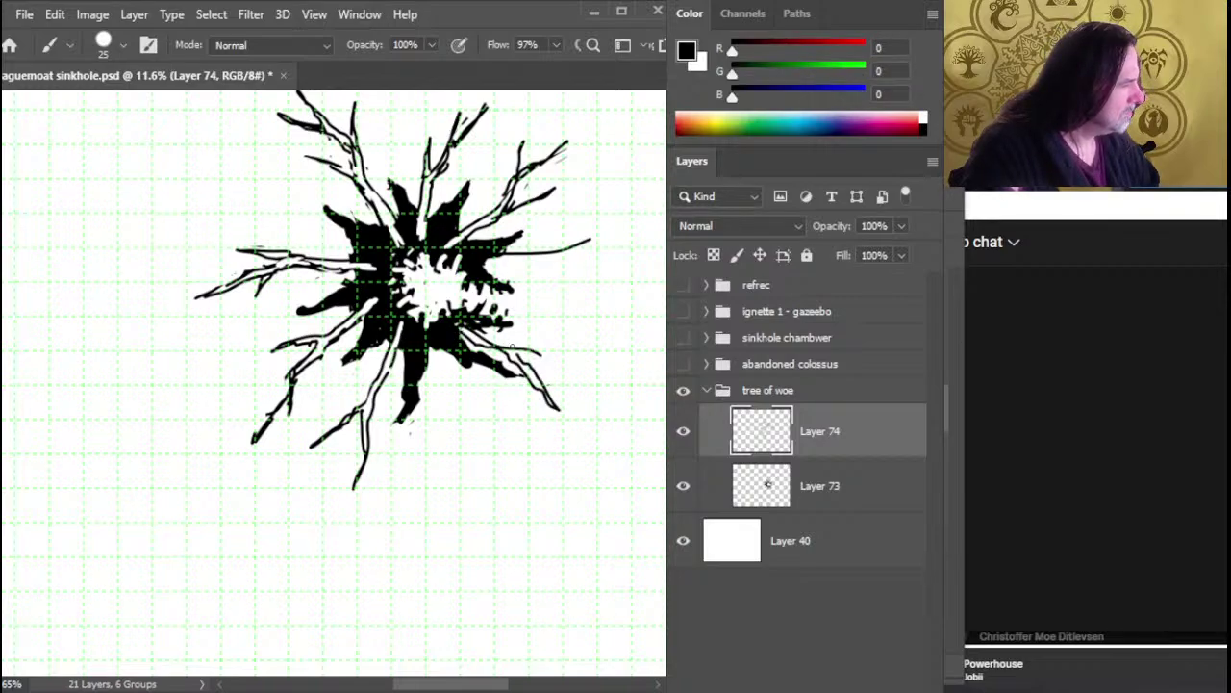
pyautogui.press('e')
pyautogui.moveTo(537, 353)
pyautogui.mouseDown()
pyautogui.moveTo(504, 345)
pyautogui.moveTo(573, 329)
pyautogui.moveTo(562, 354)
pyautogui.moveTo(597, 358)
pyautogui.mouseUp()
pyautogui.press('b')
pyautogui.press('x')
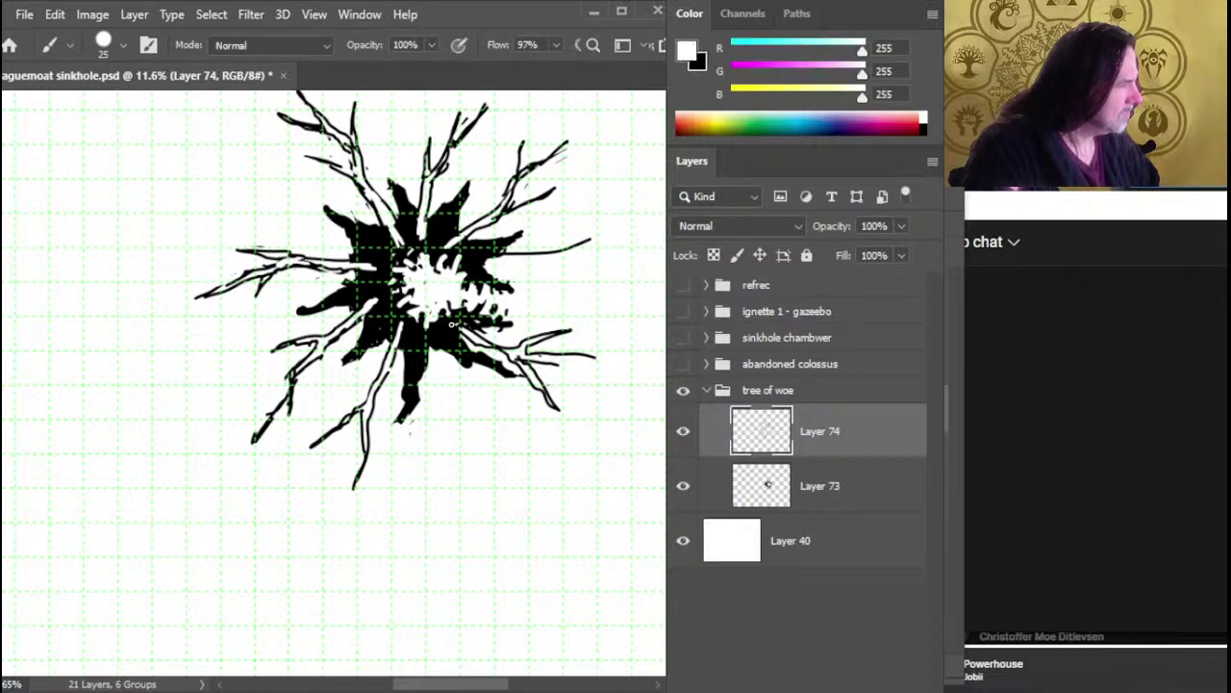
pyautogui.press('x')
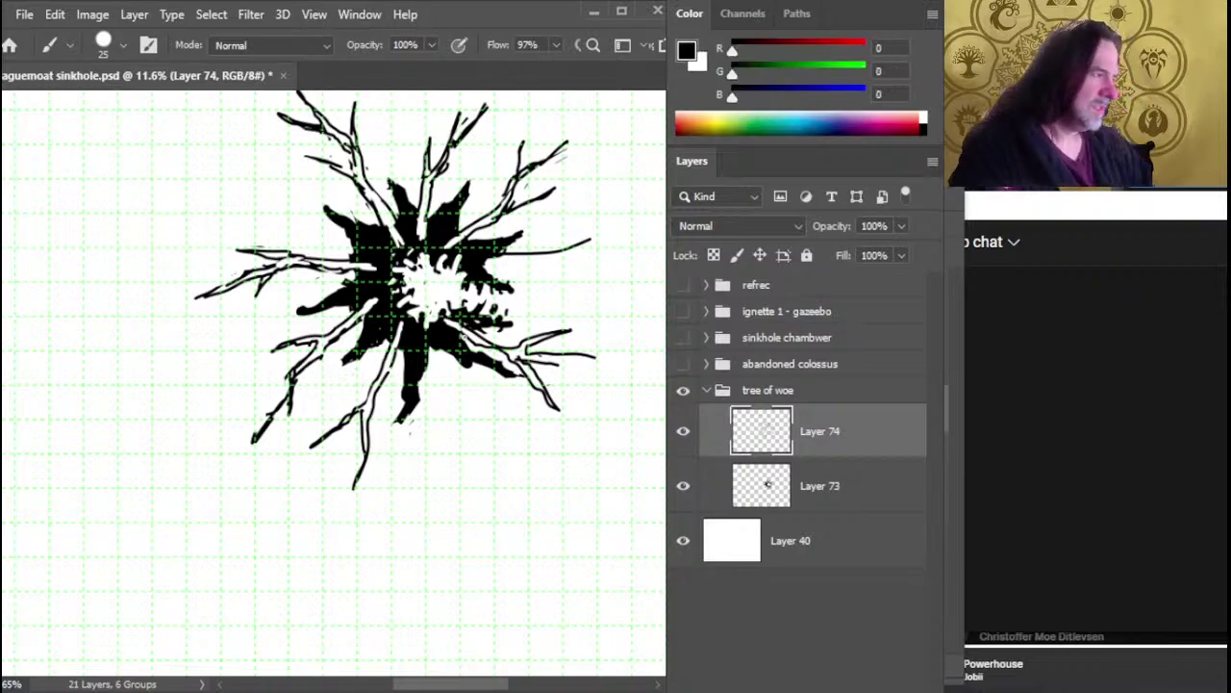
# Erase the lower-right branch's long downward arm and close the limb's lower edge toward its outward forked tips
pyautogui.press('e')
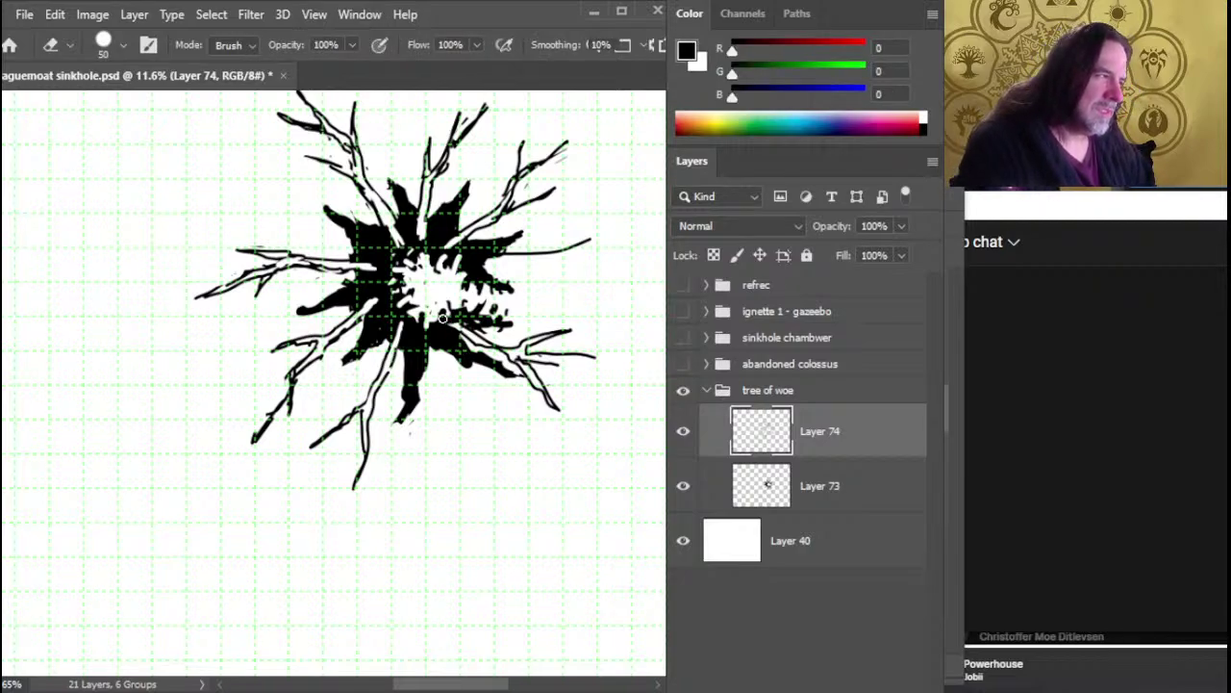
pyautogui.moveTo(465, 381)
pyautogui.mouseDown()
pyautogui.moveTo(430, 367)
pyautogui.moveTo(473, 377)
pyautogui.moveTo(428, 337)
pyautogui.moveTo(472, 333)
pyautogui.moveTo(481, 304)
pyautogui.moveTo(456, 321)
pyautogui.moveTo(531, 314)
pyautogui.mouseUp()
pyautogui.press('b')
pyautogui.press('e')
pyautogui.press('b')
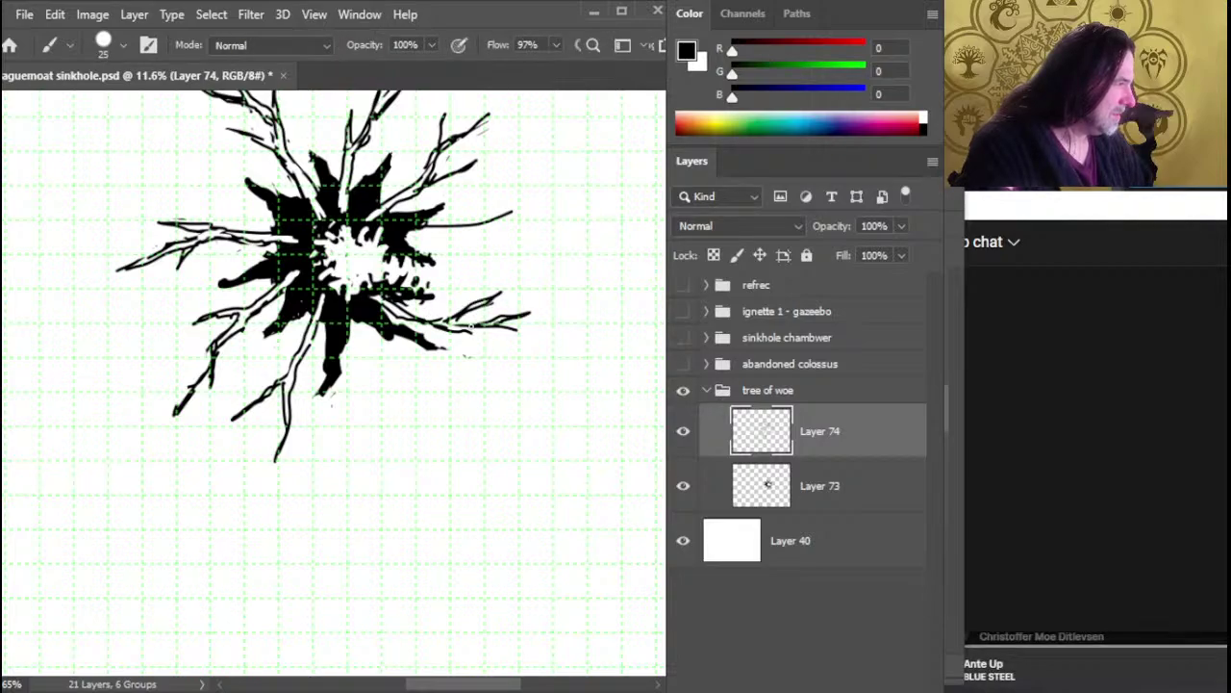
pyautogui.moveTo(461, 330); pyautogui.dragTo(519, 328)
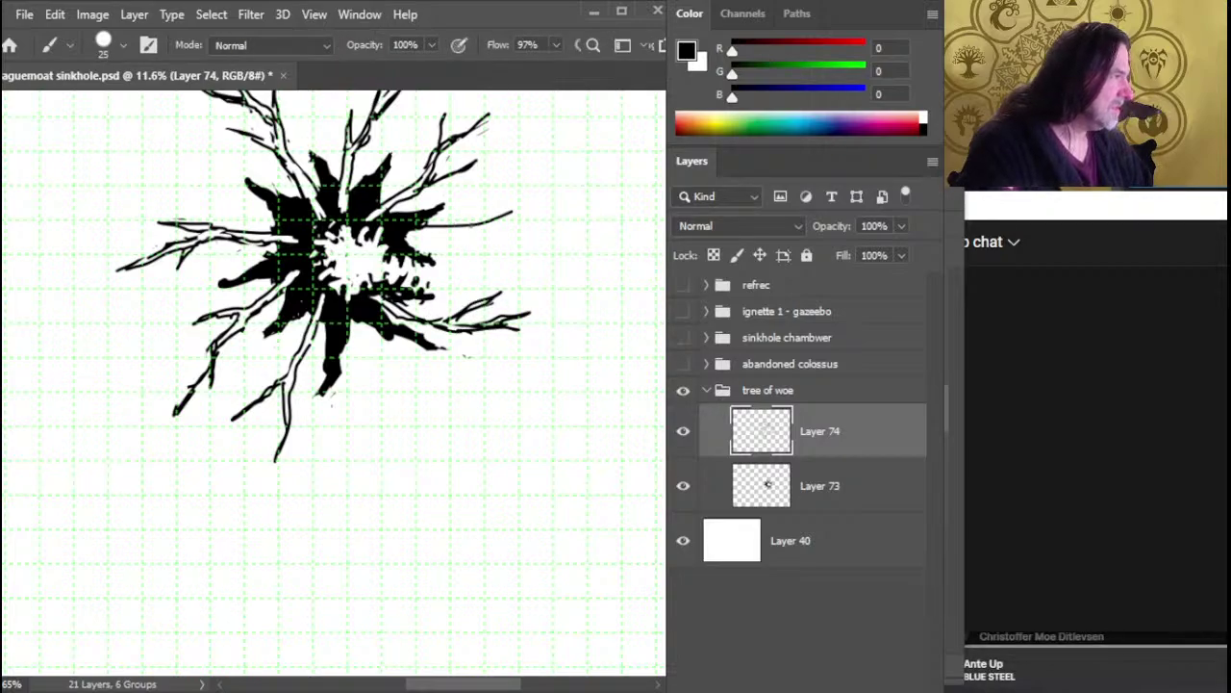
# Redraw the right-hand branch as a two-edged limb with a forked outer end, blending its root into the dark trunk with white strokes
pyautogui.press('e')
pyautogui.moveTo(512, 212)
pyautogui.mouseDown()
pyautogui.moveTo(431, 222)
pyautogui.moveTo(479, 239)
pyautogui.moveTo(464, 229)
pyautogui.moveTo(546, 233)
pyautogui.mouseUp()
pyautogui.press('b')
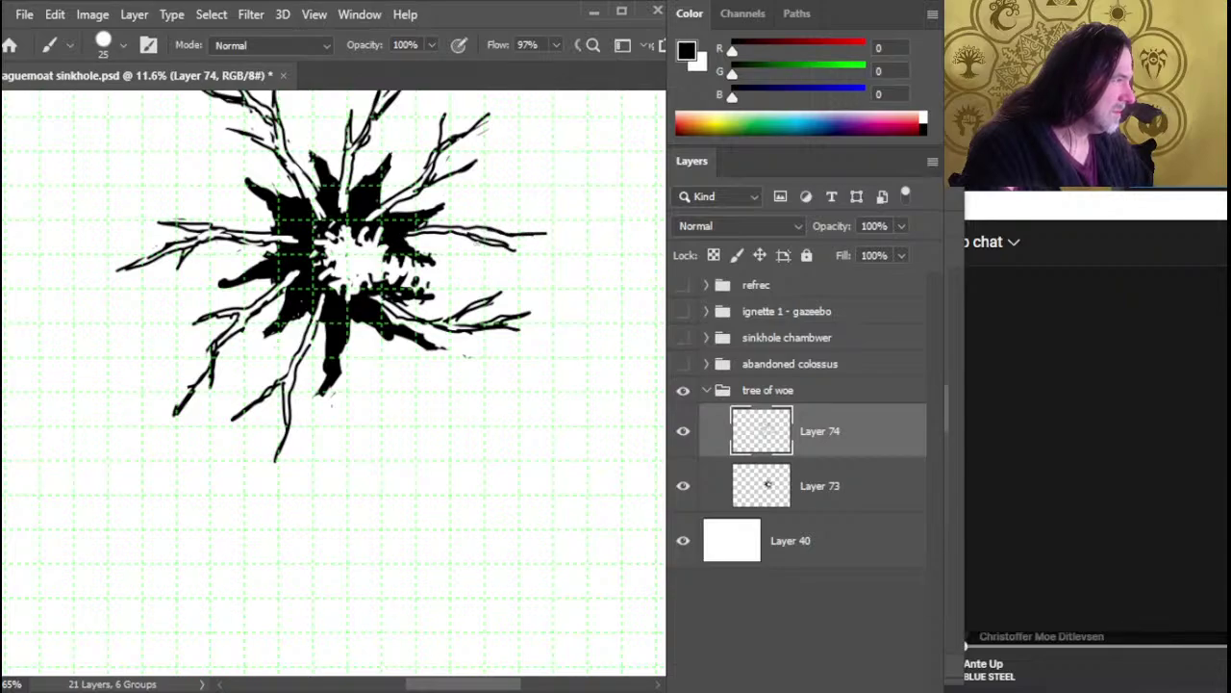
pyautogui.press('e')
pyautogui.moveTo(421, 233); pyautogui.dragTo(466, 249)
pyautogui.press('b')
pyautogui.press('x')
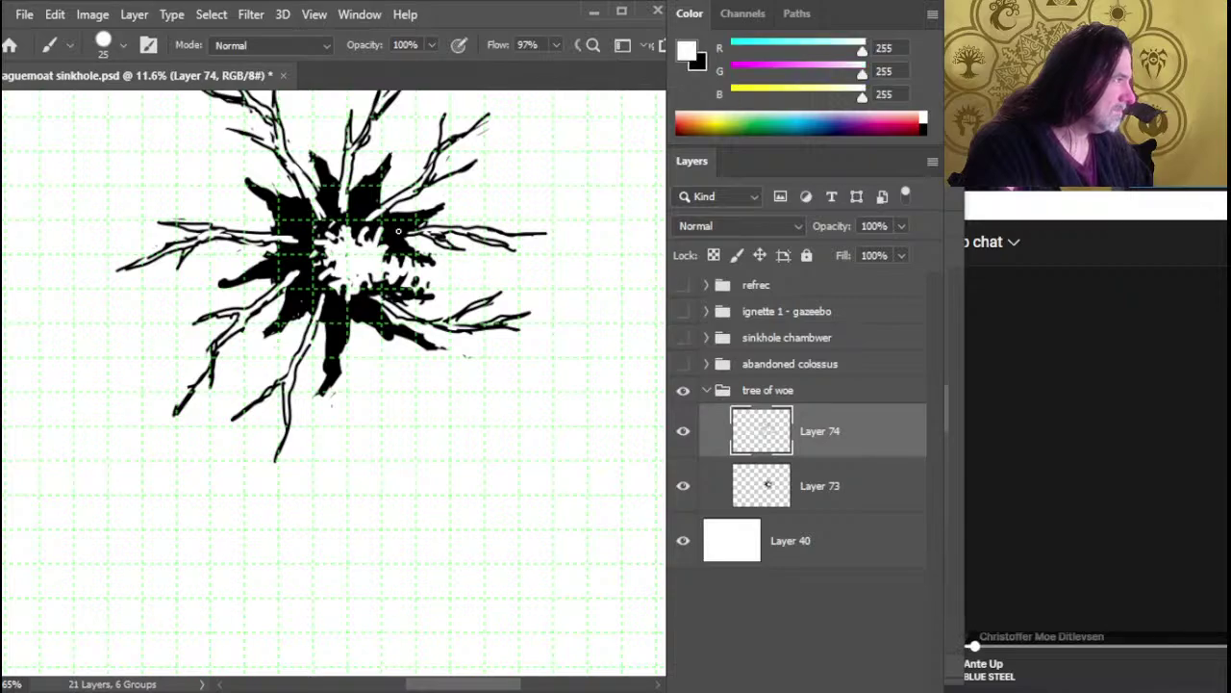
pyautogui.press('e')
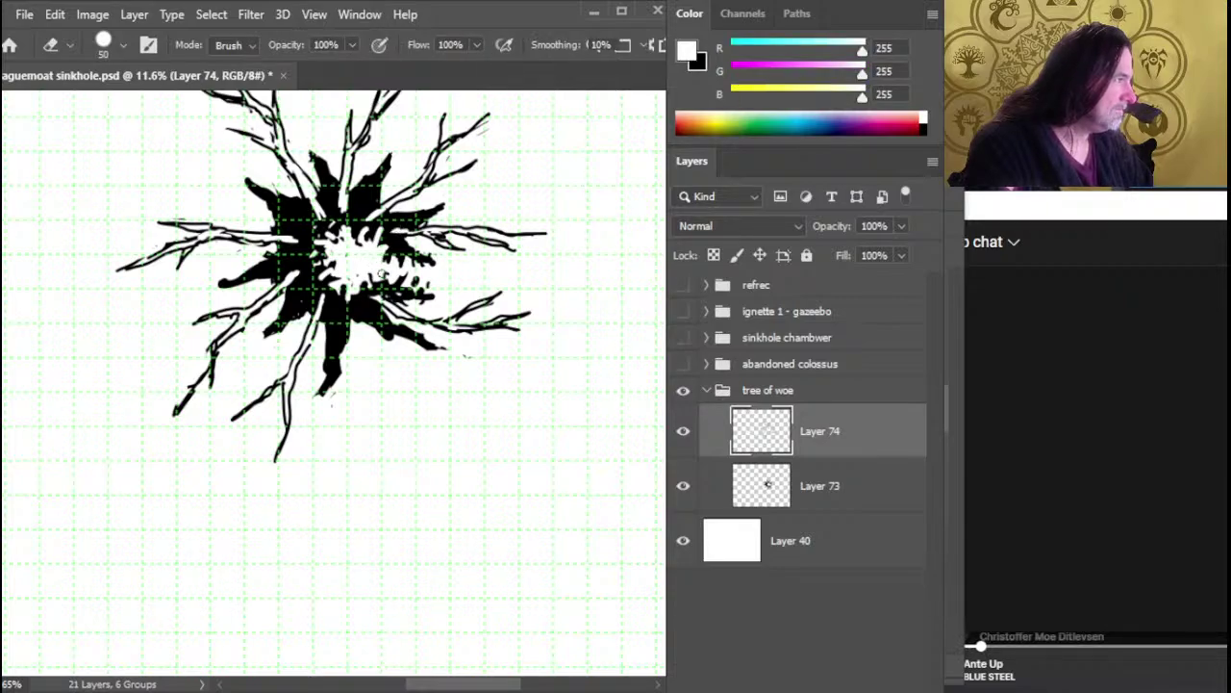
pyautogui.press('x')
pyautogui.press('b')
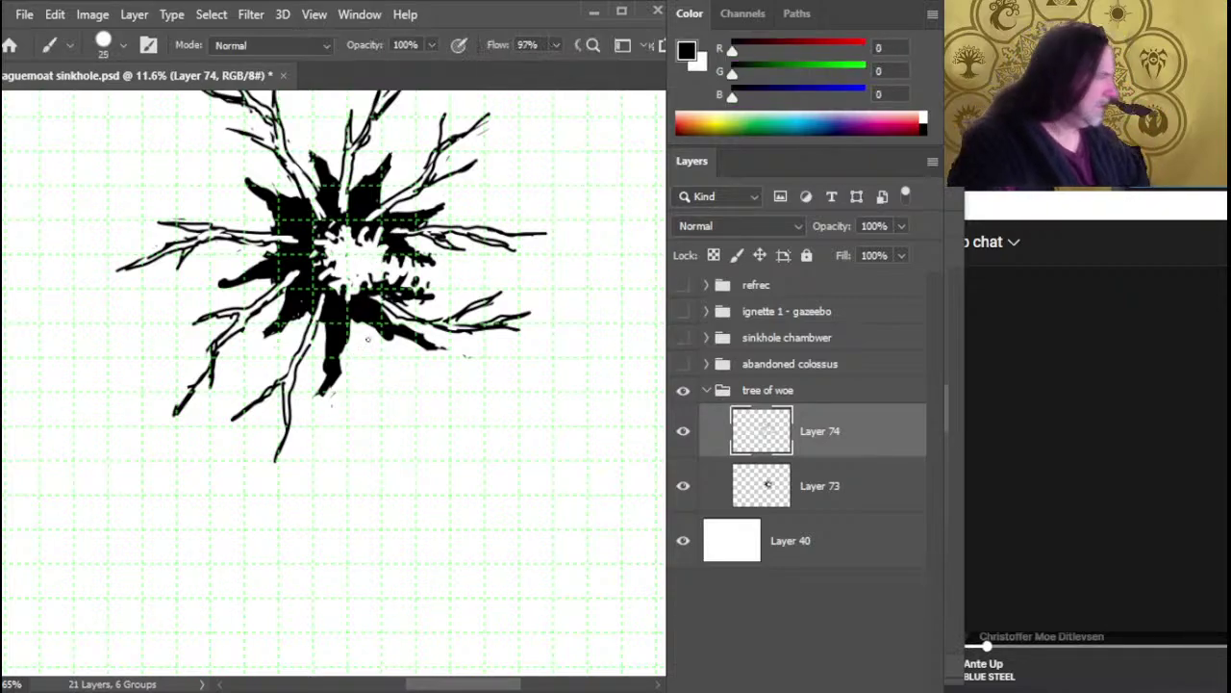
# Draw a forked black branch outline on Layer 74, running from the trunk's underside toward the lower right, with side twigs
pyautogui.moveTo(357, 320); pyautogui.dragTo(383, 391)
pyautogui.moveTo(367, 321)
pyautogui.mouseDown()
pyautogui.moveTo(385, 391)
pyautogui.moveTo(454, 428)
pyautogui.mouseUp()
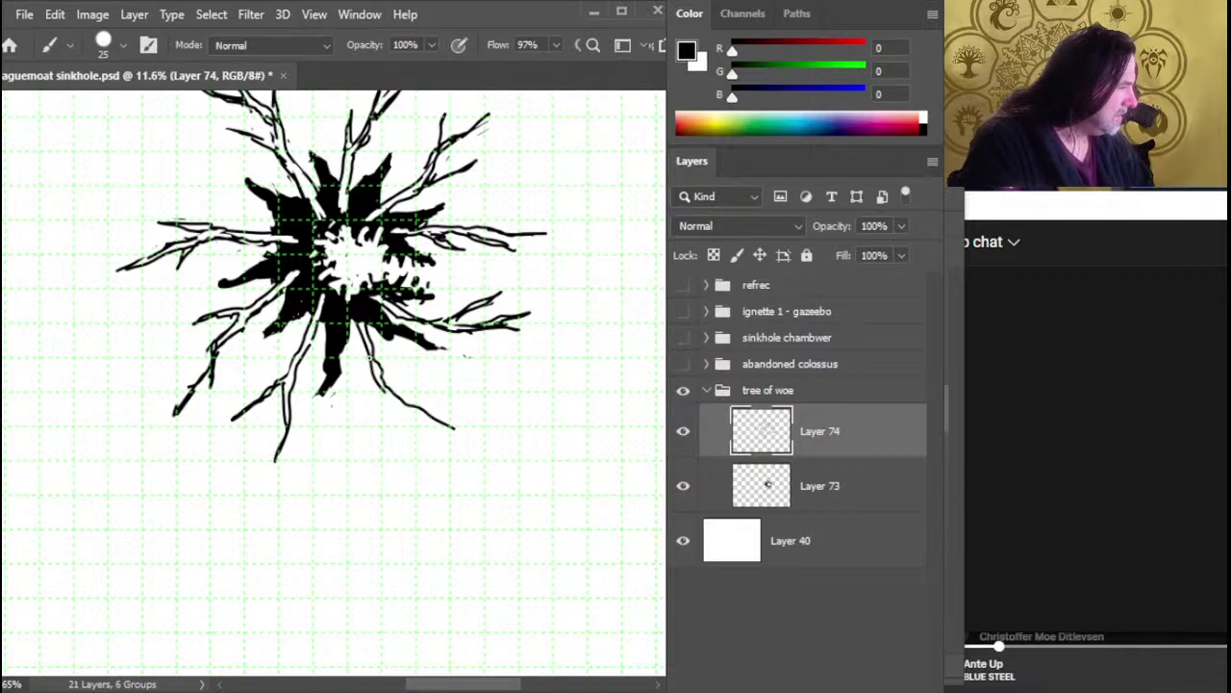
pyautogui.moveTo(370, 375)
pyautogui.mouseDown()
pyautogui.moveTo(359, 416)
pyautogui.moveTo(375, 379)
pyautogui.moveTo(458, 393)
pyautogui.moveTo(403, 414)
pyautogui.moveTo(454, 435)
pyautogui.mouseUp()
pyautogui.press('e')
pyautogui.press('b')
pyautogui.press('e')
pyautogui.press('b')
# Paint the new lower-right branch's base white where it overlaps the black shadow, and clean up and extend its side twig in black
pyautogui.press('x')
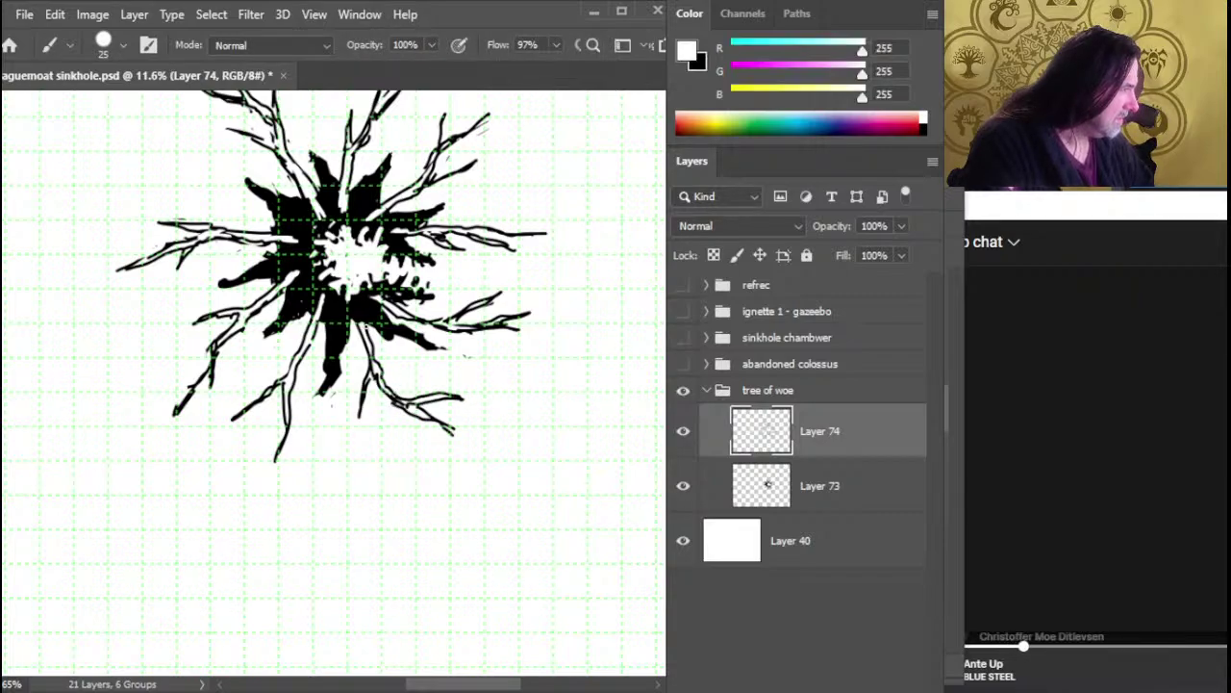
pyautogui.moveTo(360, 302); pyautogui.dragTo(365, 332)
pyautogui.press('e')
pyautogui.moveTo(402, 411)
pyautogui.mouseDown()
pyautogui.moveTo(429, 422)
pyautogui.moveTo(443, 400)
pyautogui.moveTo(469, 400)
pyautogui.moveTo(427, 392)
pyautogui.mouseUp()
pyautogui.press('x')
pyautogui.press('b')
pyautogui.press('e')
pyautogui.press('b')
pyautogui.press('e')
pyautogui.press('b')
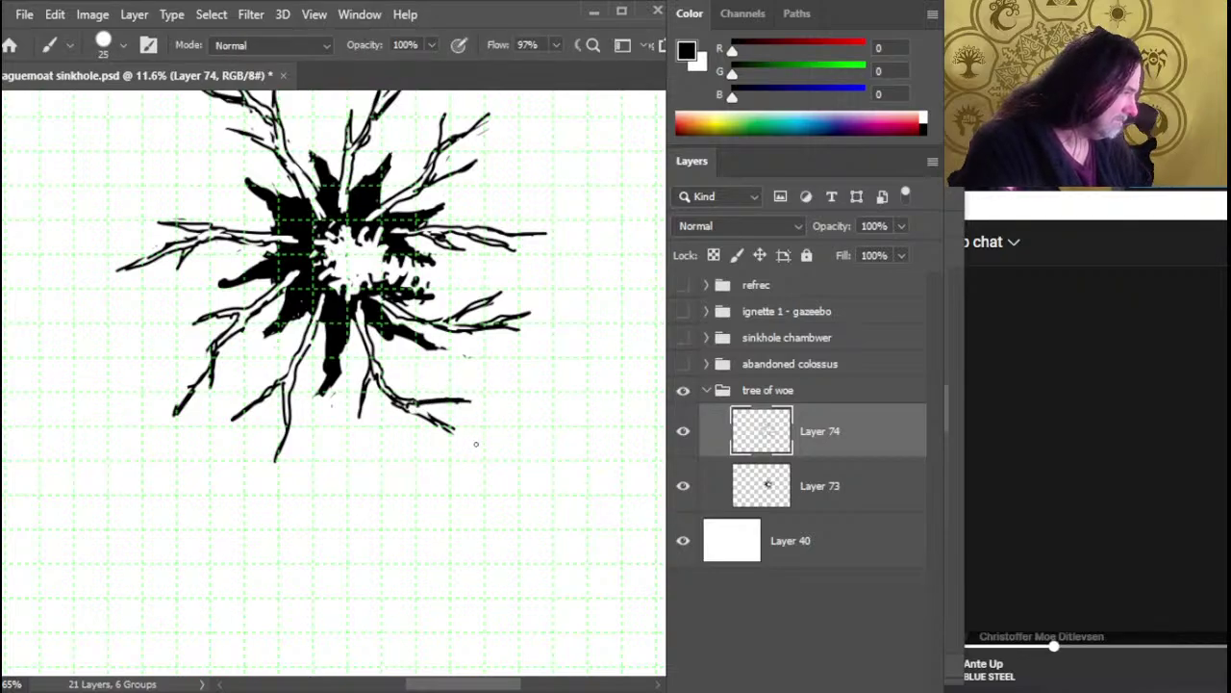
# Outline a new black branch extending from the shadow's upper-left spike, just above the long left branch, and trim its lines with the eraser
pyautogui.press('z')
pyautogui.moveTo(411, 439); pyautogui.dragTo(382, 449)
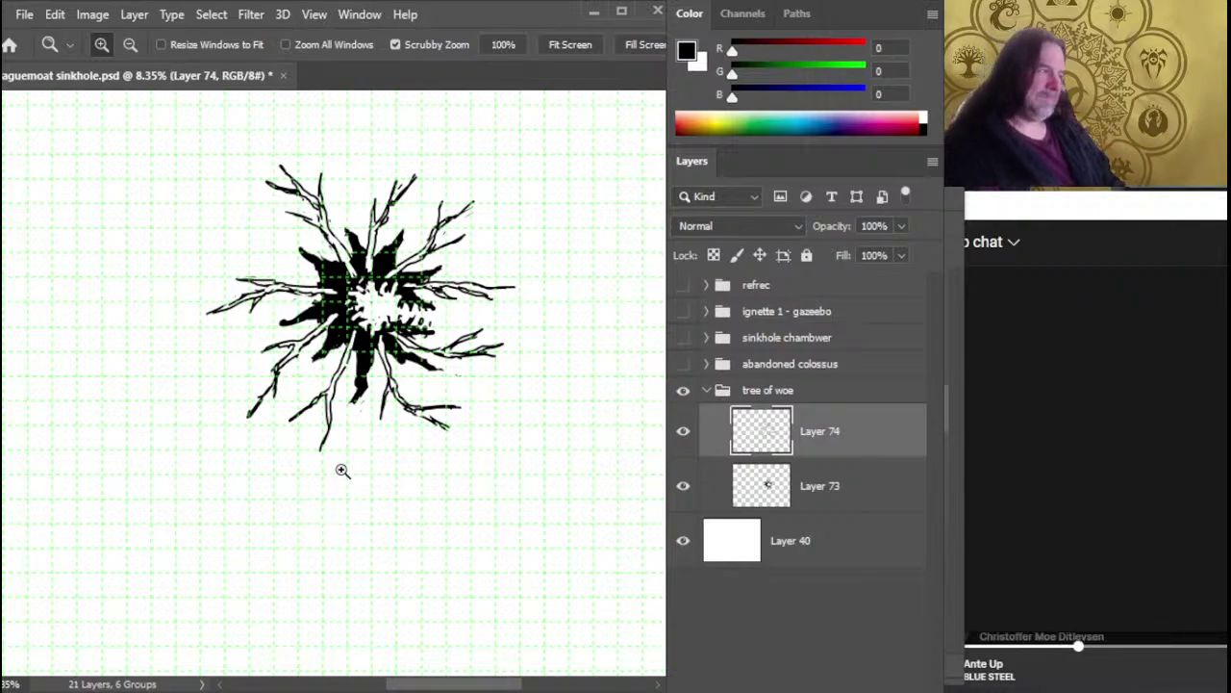
pyautogui.press('b')
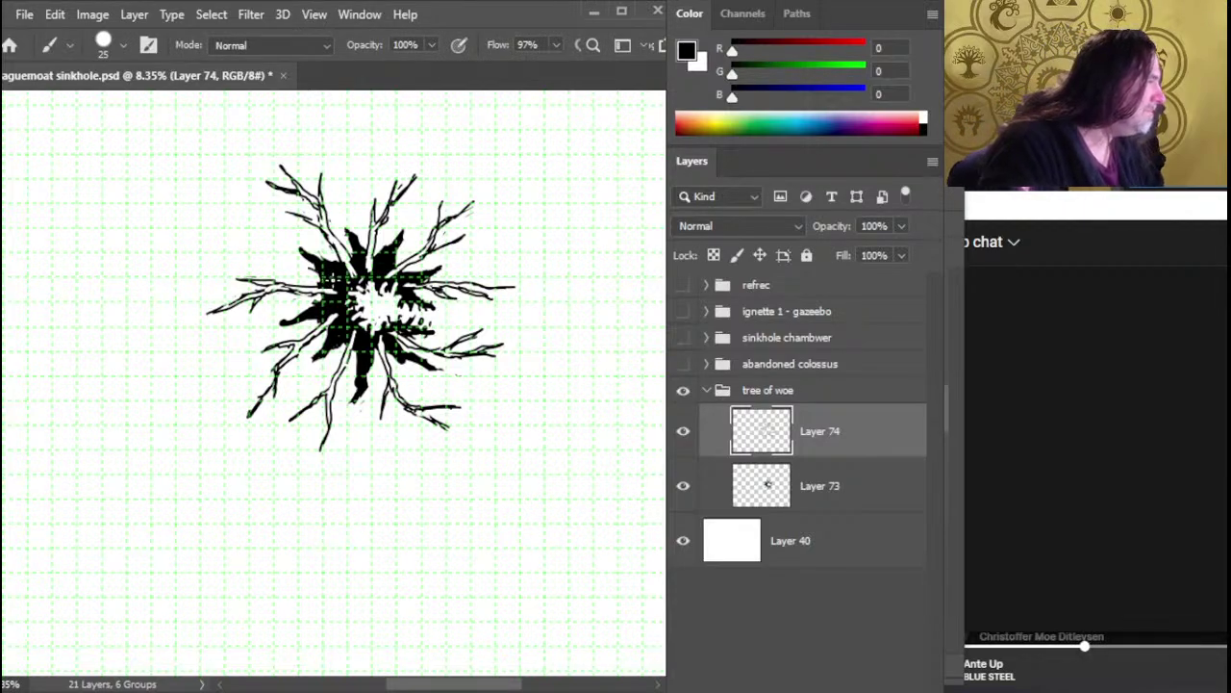
pyautogui.moveTo(252, 234); pyautogui.dragTo(305, 267)
pyautogui.press('e')
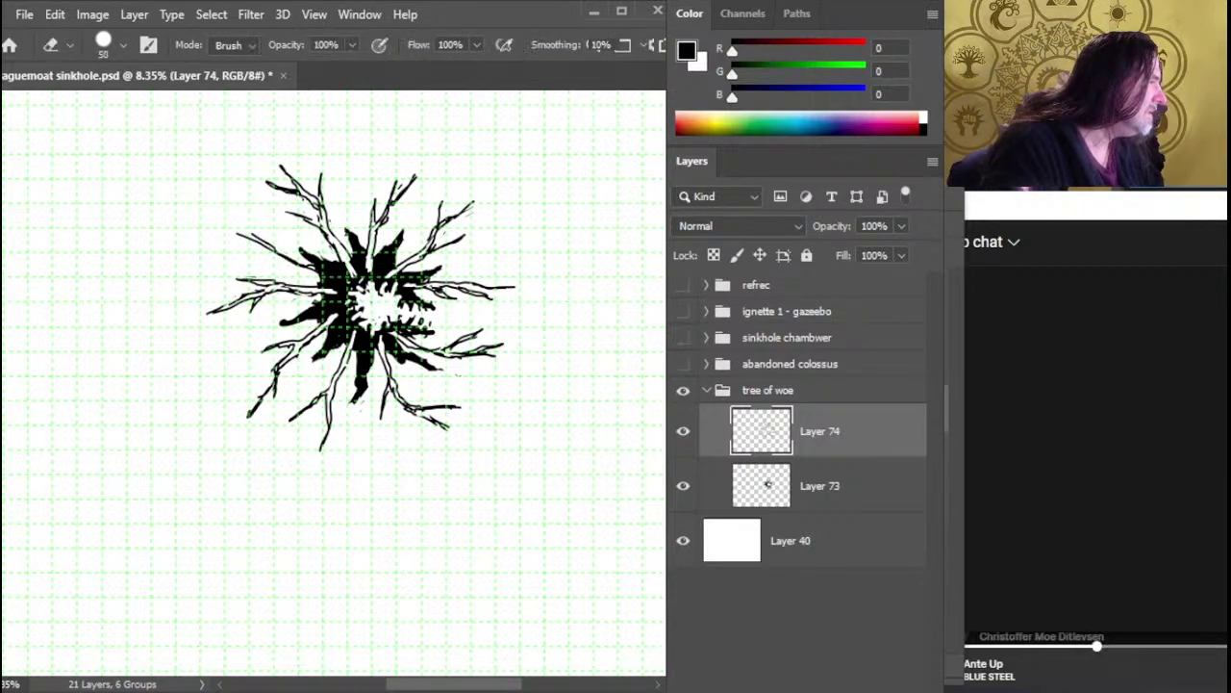
pyautogui.press('b')
pyautogui.press('e')
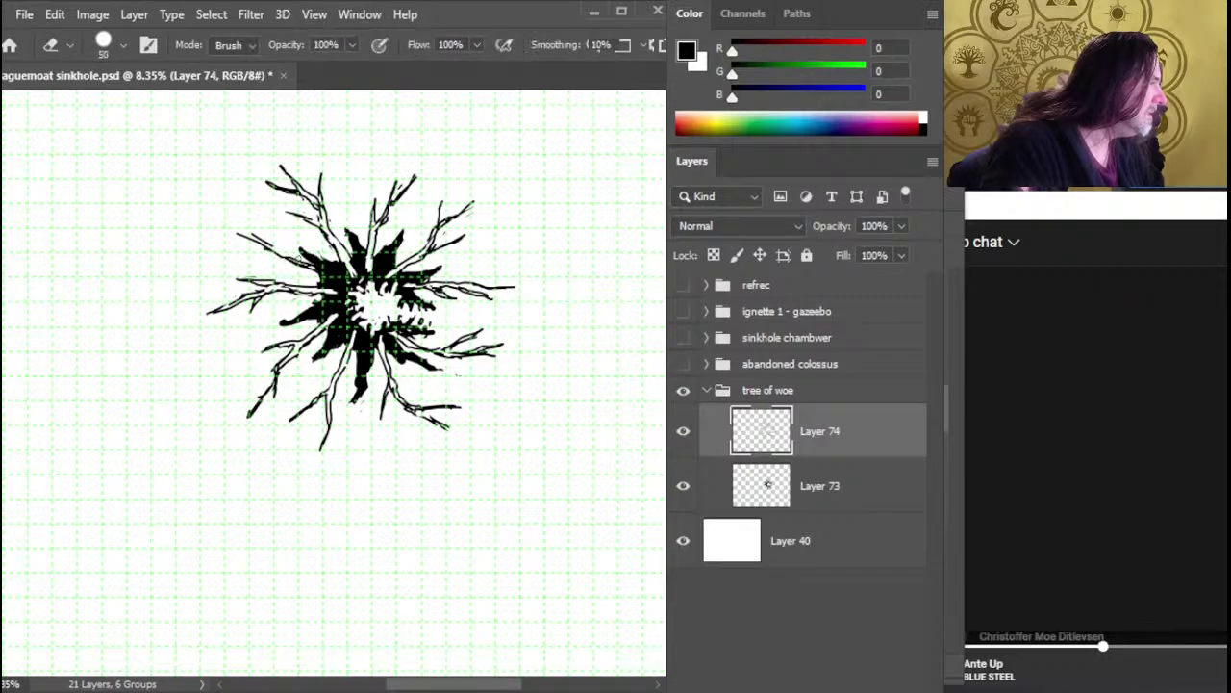
pyautogui.press('b')
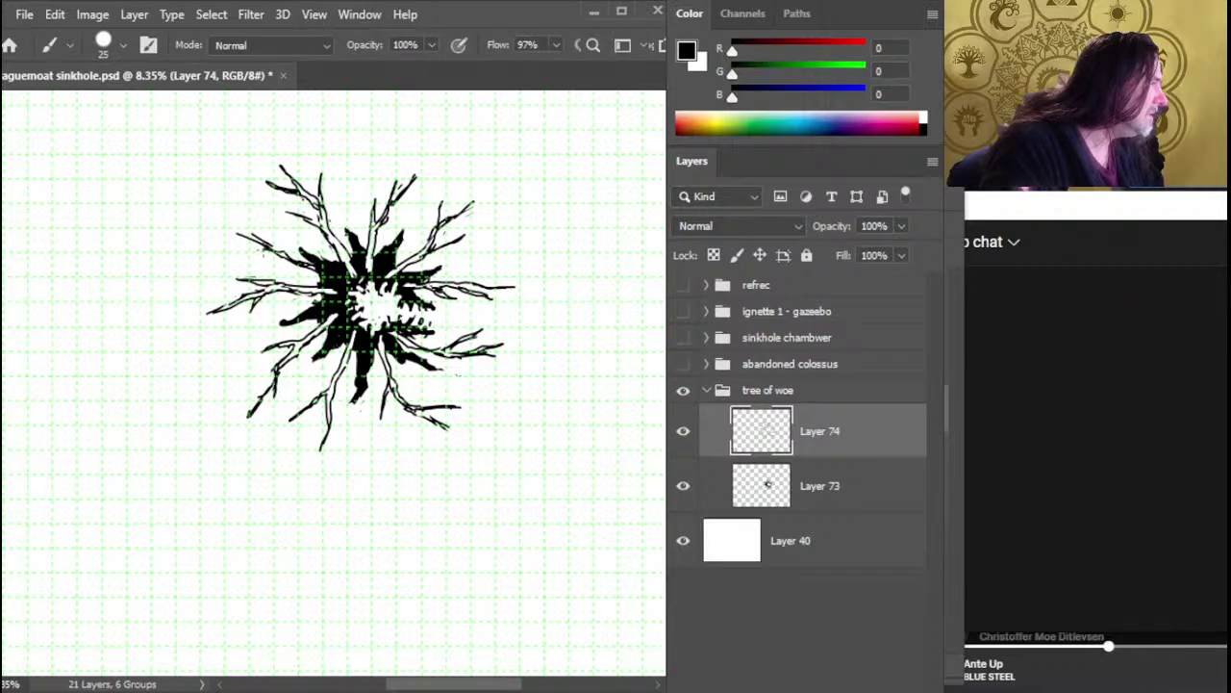
# Add a forked twig at the upper-left branch's outer end and paint its base white over the black shadow
pyautogui.press('e')
pyautogui.press('b')
pyautogui.moveTo(260, 242)
pyautogui.mouseDown()
pyautogui.moveTo(219, 253)
pyautogui.moveTo(260, 247)
pyautogui.mouseUp()
pyautogui.press('e')
pyautogui.press('b')
pyautogui.press('x')
pyautogui.moveTo(314, 262); pyautogui.dragTo(329, 274)
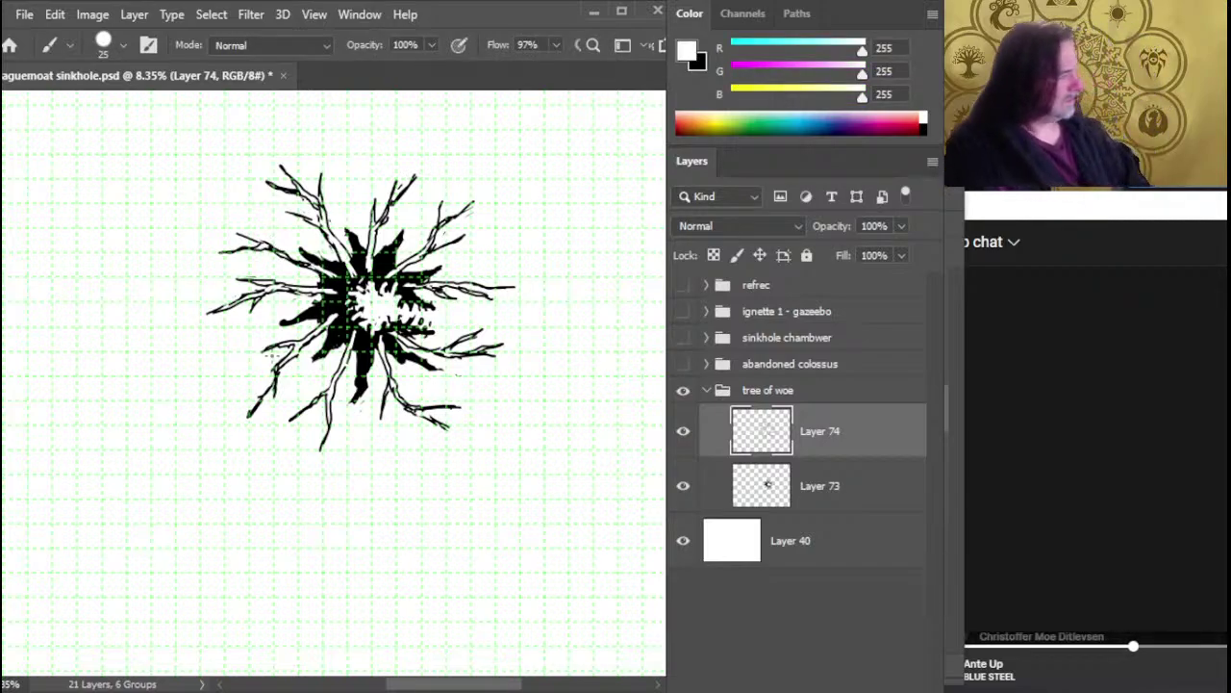
# Add a new layer directly above Layer 73 and switch the paint color to black
pyautogui.click(883, 495)
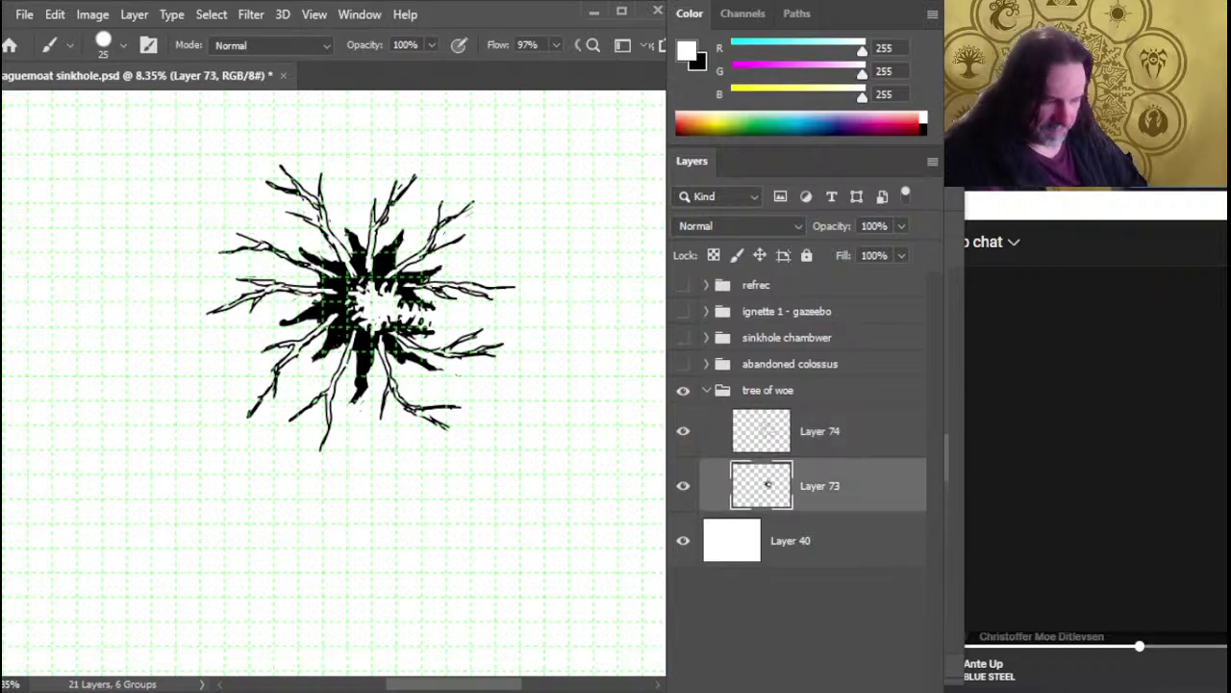
pyautogui.hotkey('ctrl', 'shift', 'alt', 'n')
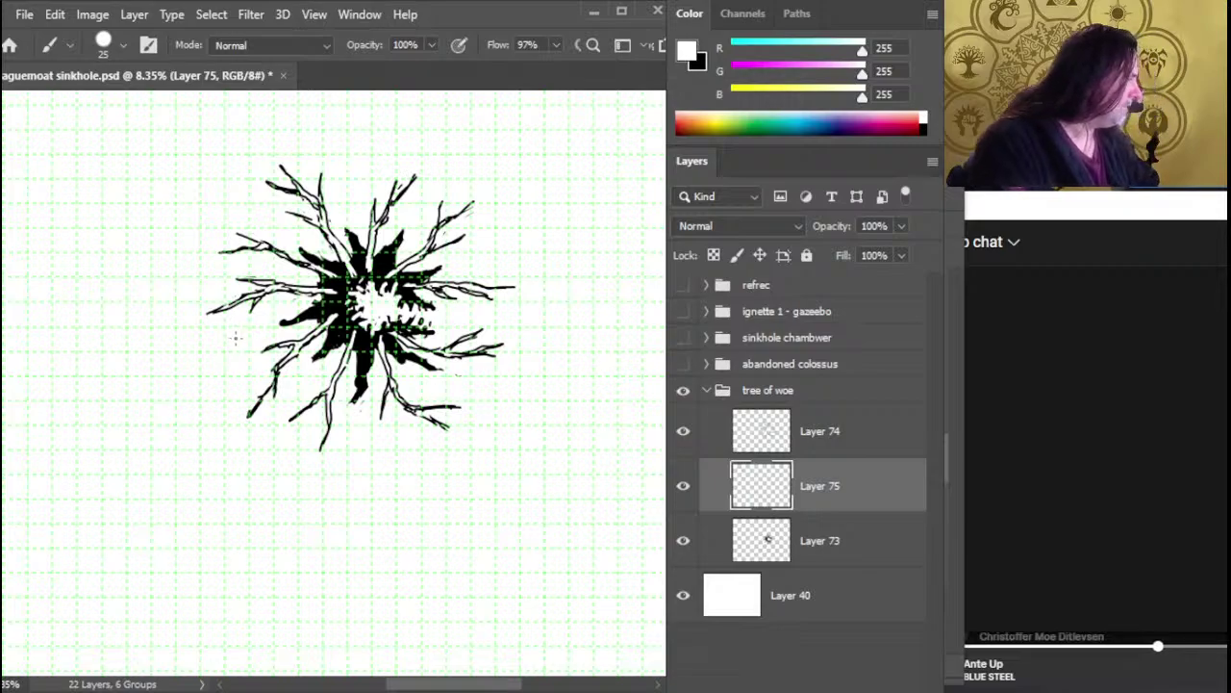
pyautogui.press('x')
pyautogui.moveTo(230, 321); pyautogui.dragTo(240, 328)
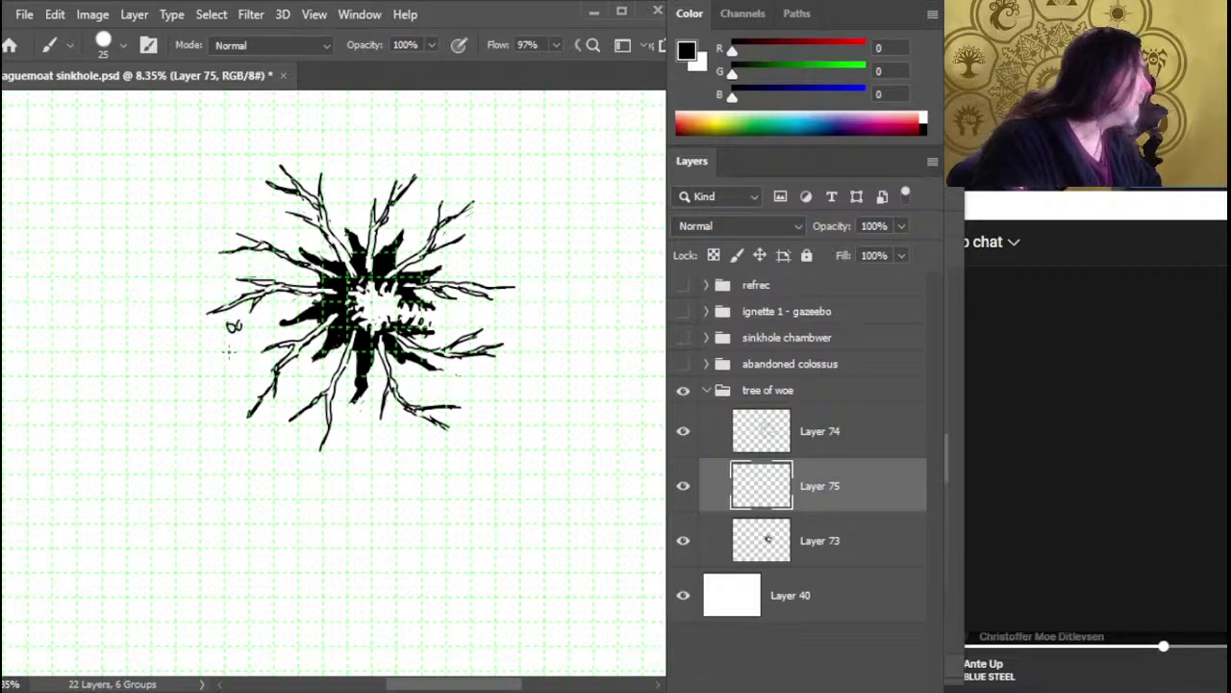
pyautogui.hotkey('ctrl', 'z')
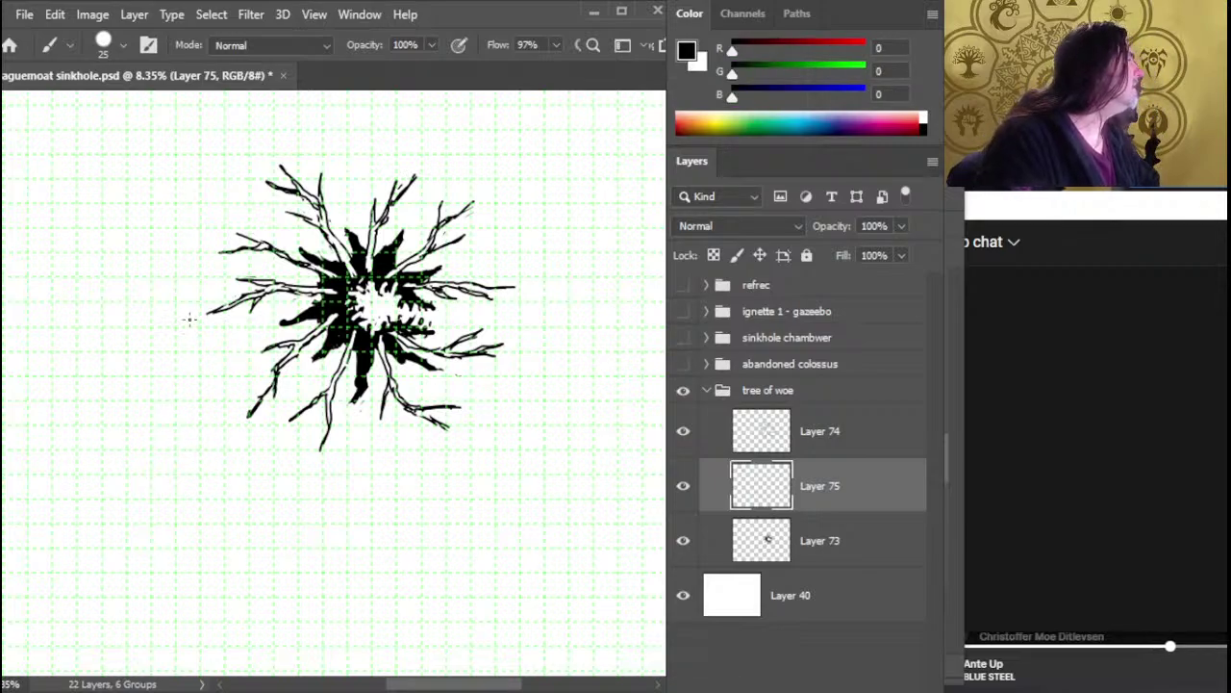
# Reduce the brush size to 10 and draw a cluster of small looped leaves around the left branch's tip
pyautogui.press('[')
pyautogui.press('[')
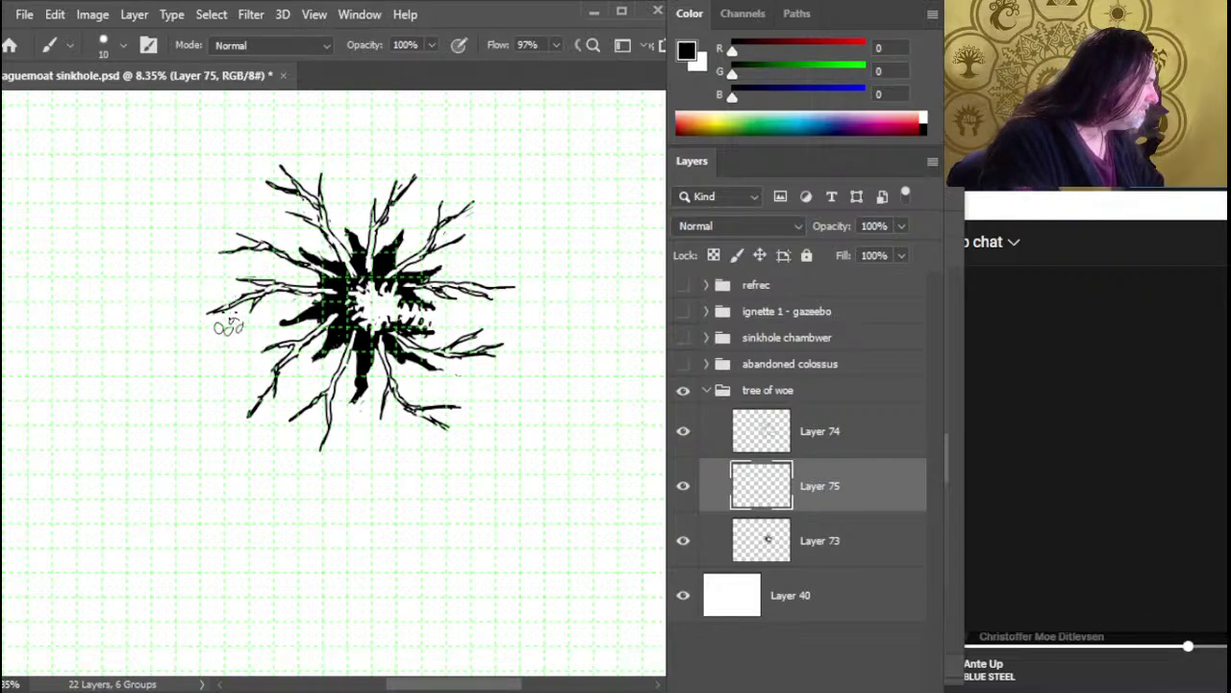
pyautogui.moveTo(254, 329)
pyautogui.mouseDown()
pyautogui.moveTo(205, 333)
pyautogui.moveTo(221, 347)
pyautogui.mouseUp()
pyautogui.press('e')
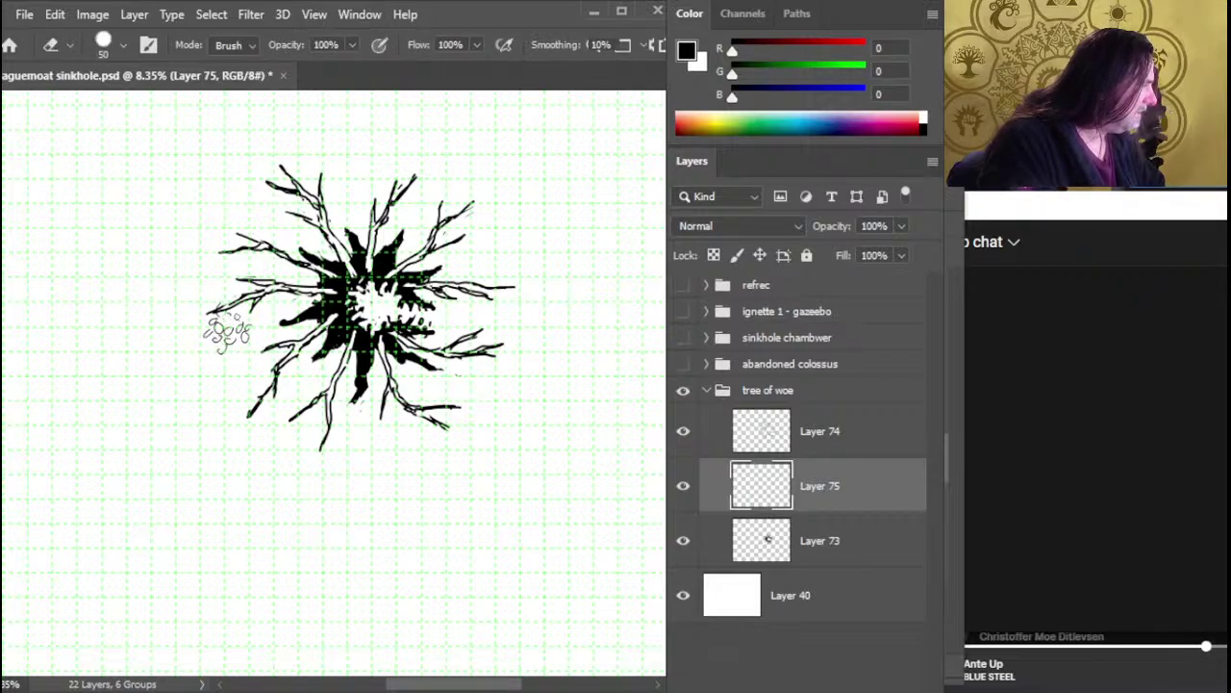
pyautogui.press('b')
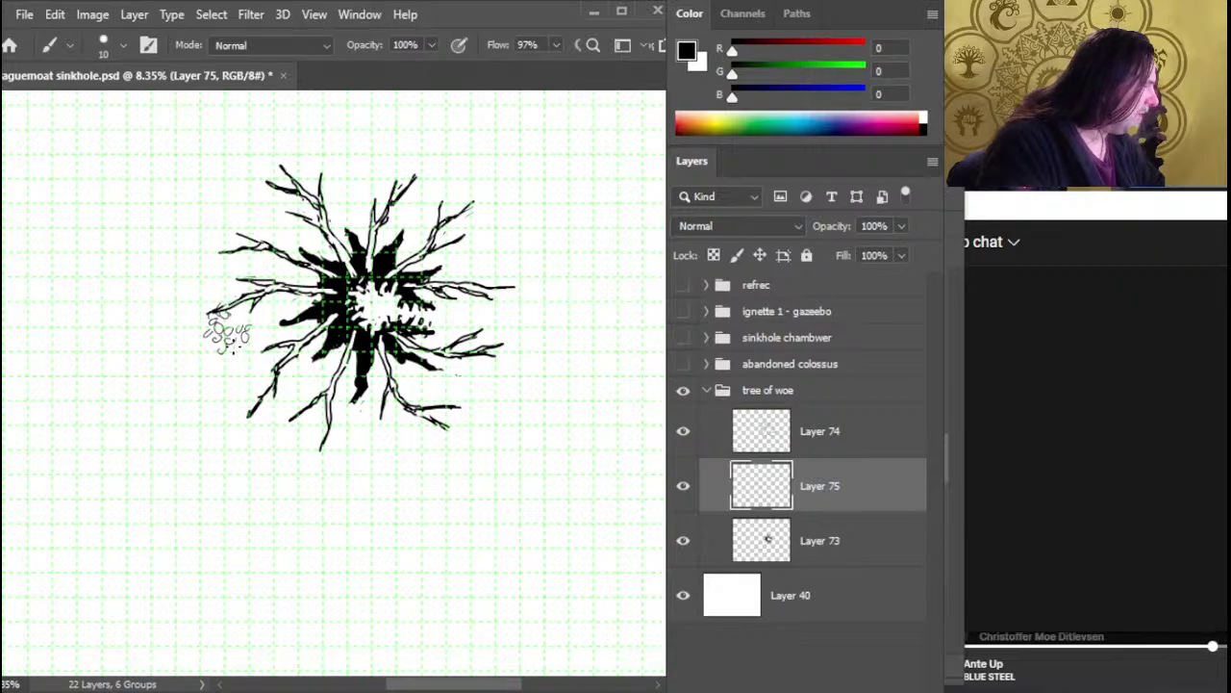
pyautogui.moveTo(234, 343)
pyautogui.mouseDown()
pyautogui.moveTo(243, 353)
pyautogui.moveTo(256, 334)
pyautogui.moveTo(196, 306)
pyautogui.mouseUp()
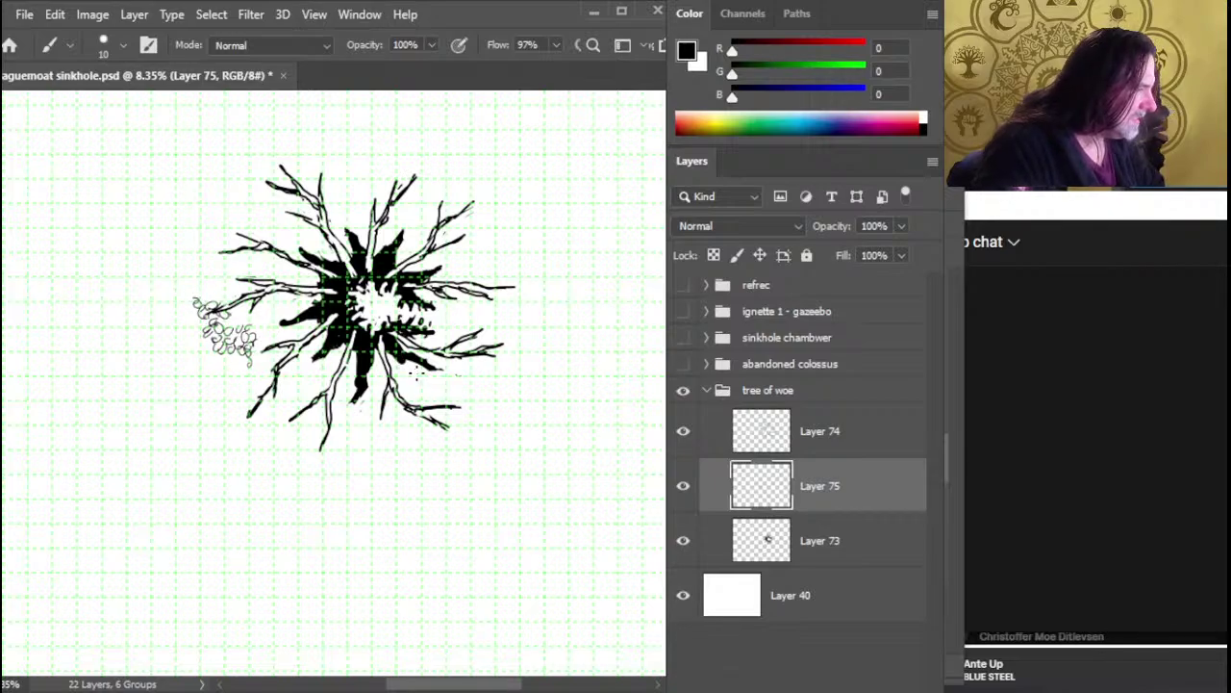
# Draw two more clusters of small looped leaves, one beside the lower-right branch and one beside the upper-right branches
pyautogui.moveTo(421, 377)
pyautogui.mouseDown()
pyautogui.moveTo(435, 379)
pyautogui.moveTo(422, 398)
pyautogui.moveTo(444, 408)
pyautogui.moveTo(433, 391)
pyautogui.mouseUp()
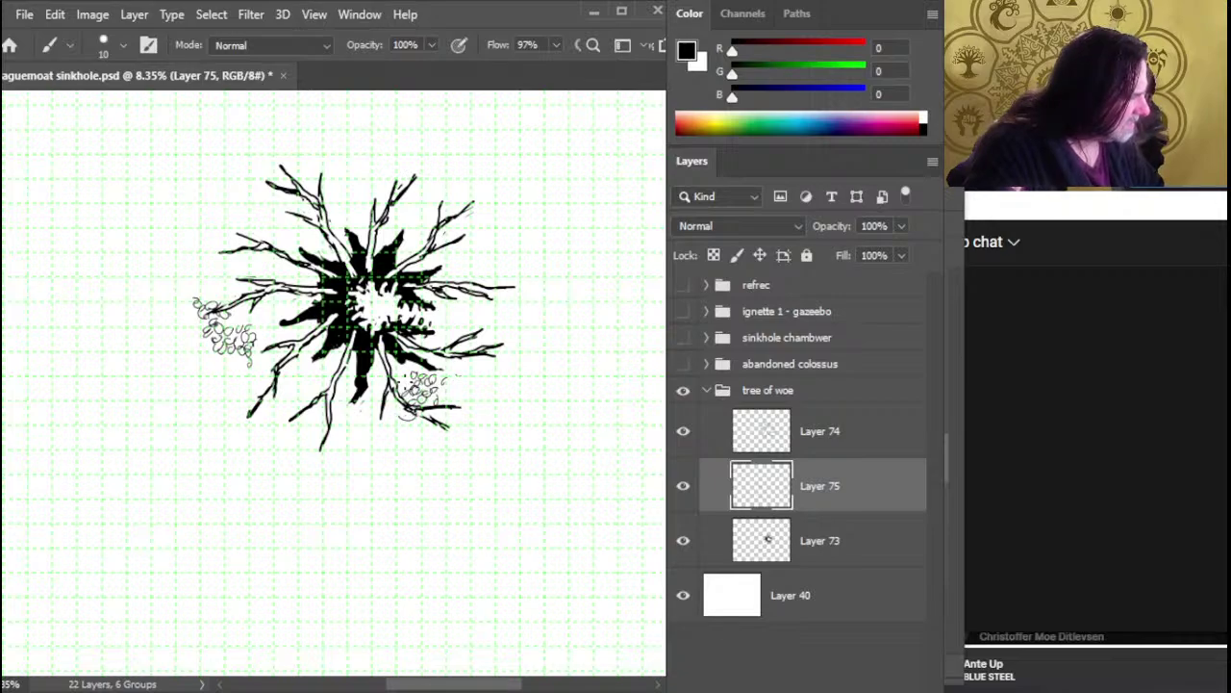
pyautogui.moveTo(412, 418); pyautogui.dragTo(465, 388)
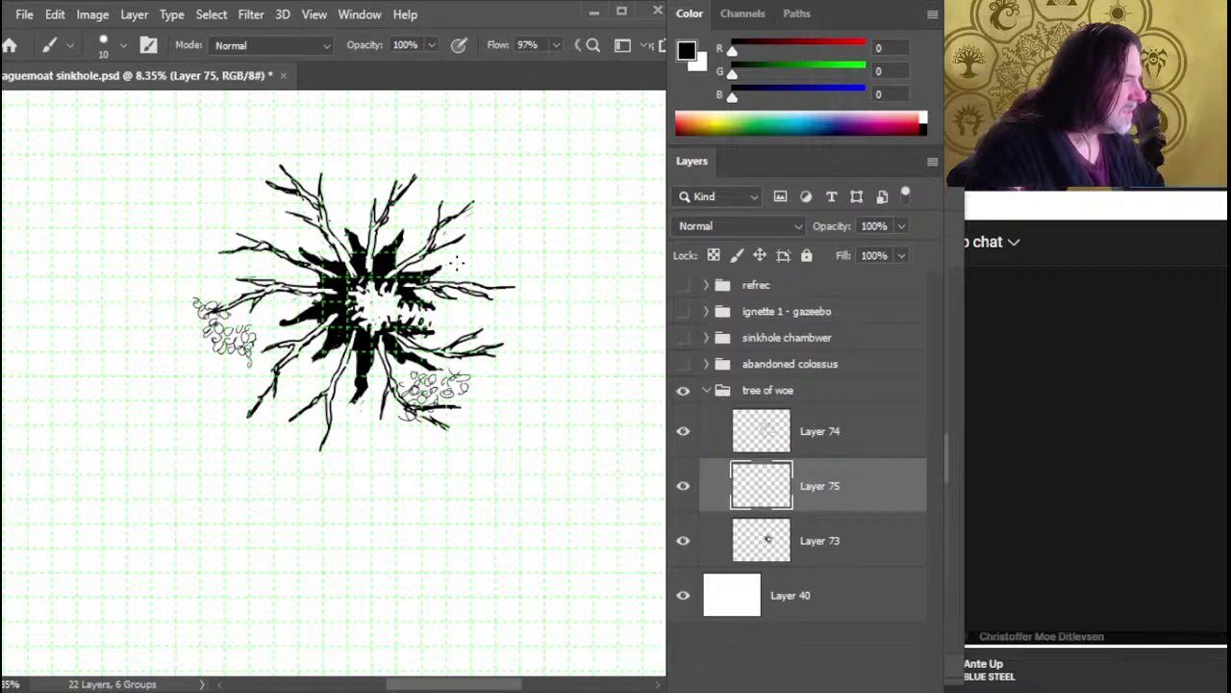
pyautogui.moveTo(459, 260)
pyautogui.mouseDown()
pyautogui.moveTo(483, 255)
pyautogui.moveTo(460, 245)
pyautogui.moveTo(470, 265)
pyautogui.mouseUp()
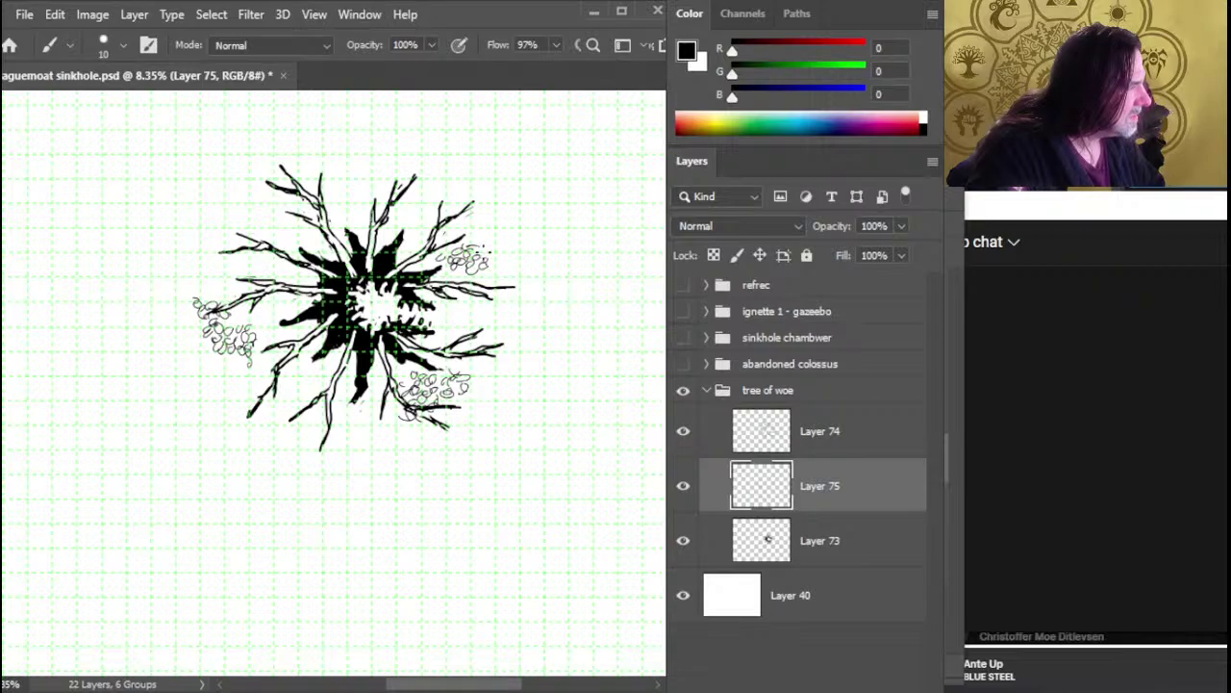
pyautogui.press('e')
pyautogui.press('b')
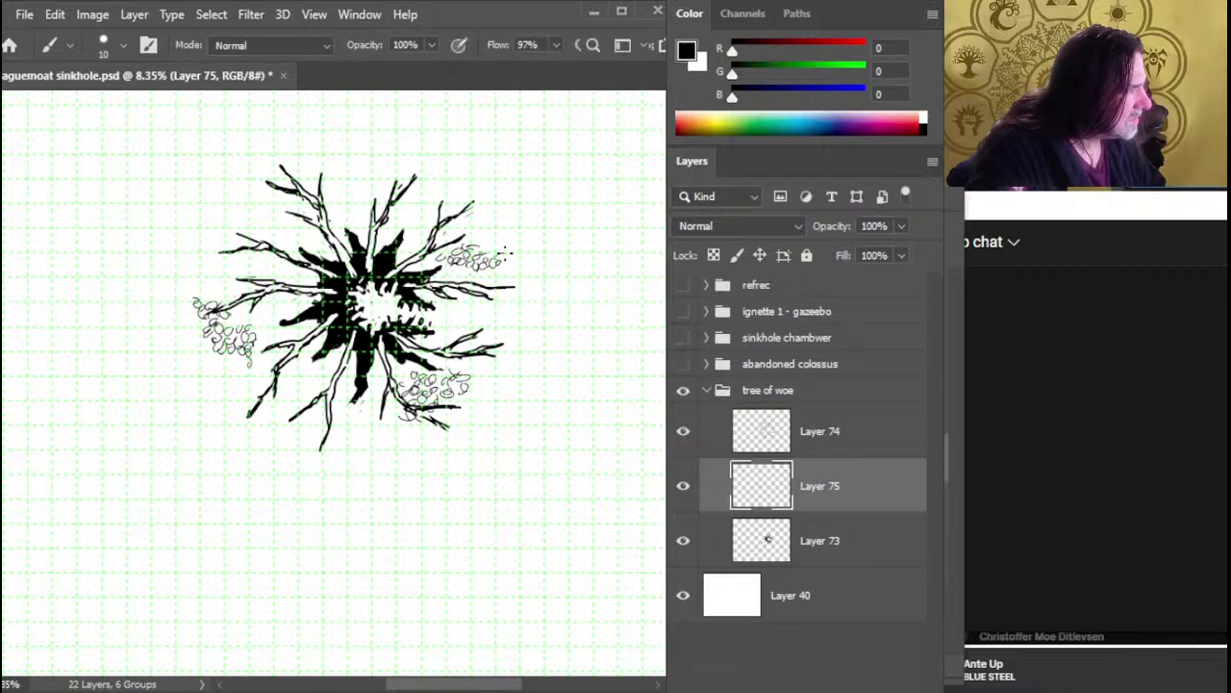
pyautogui.moveTo(500, 267); pyautogui.dragTo(508, 269)
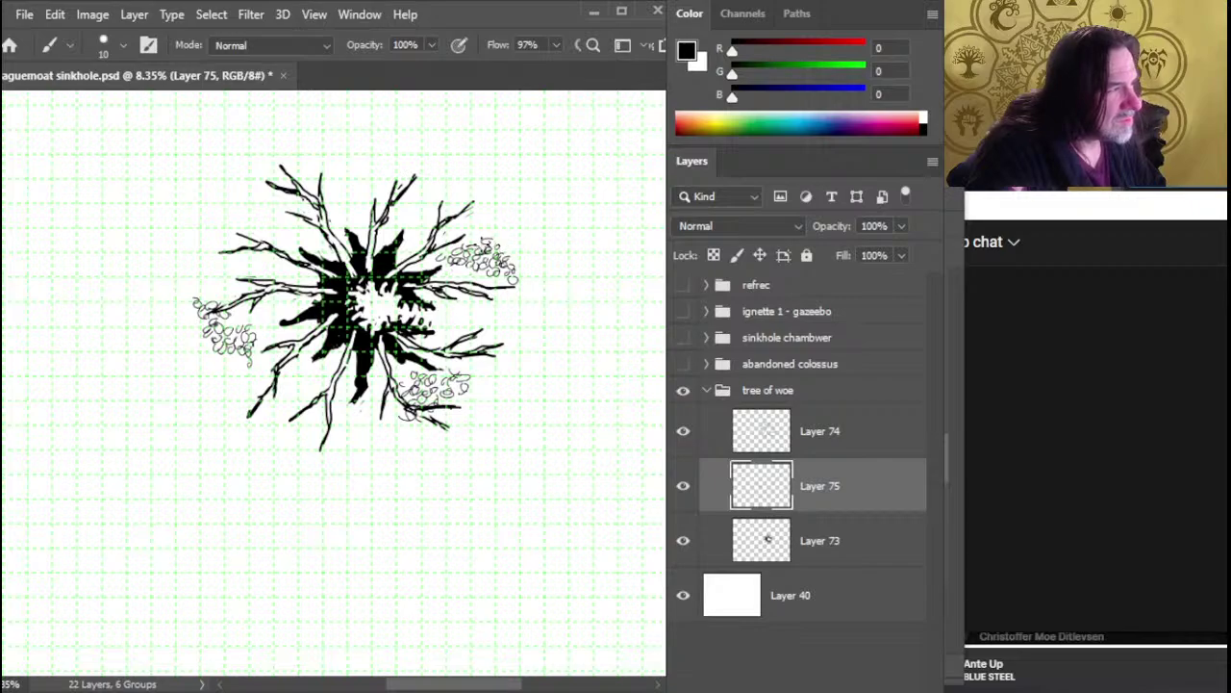
# Tidy the upper-right leaf cluster by erasing stray loops at its outer end
pyautogui.press('e')
pyautogui.press('b')
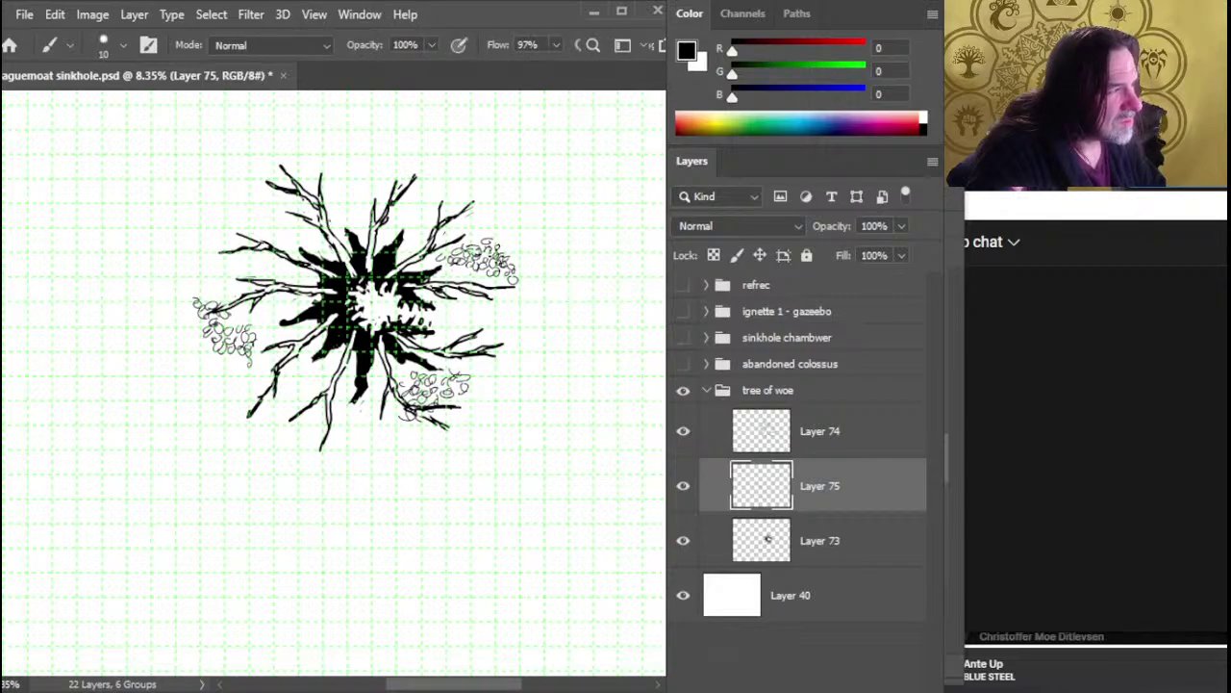
pyautogui.press('e')
pyautogui.press('b')
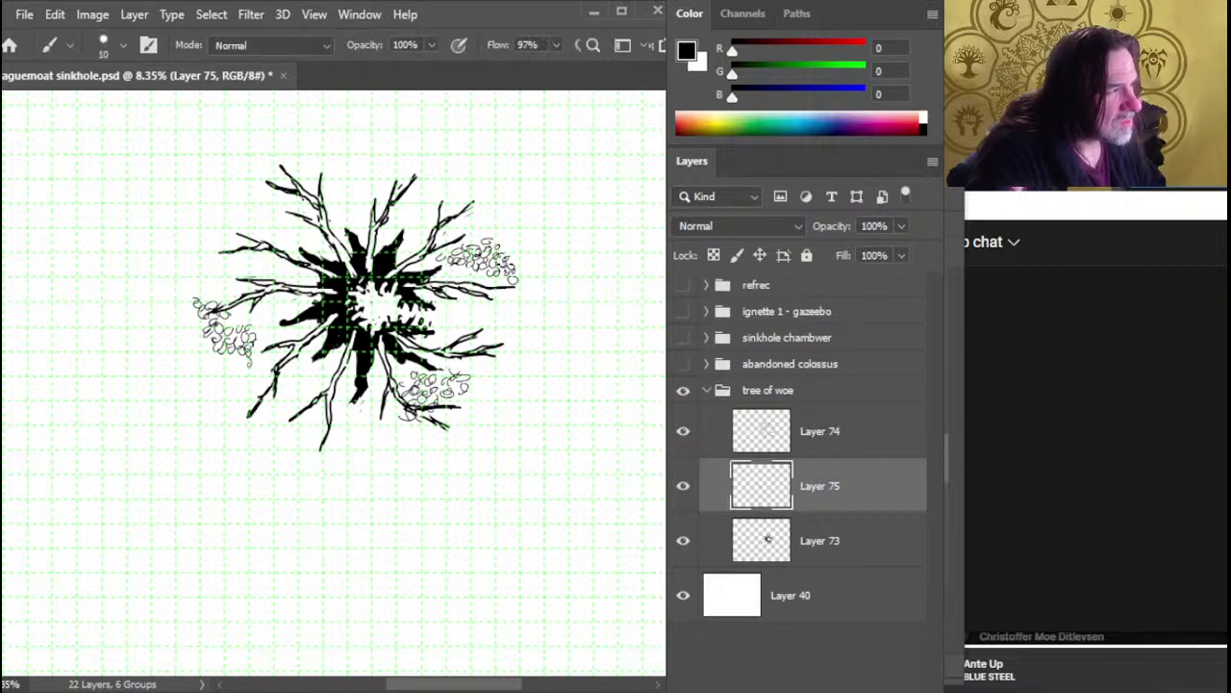
pyautogui.press('e')
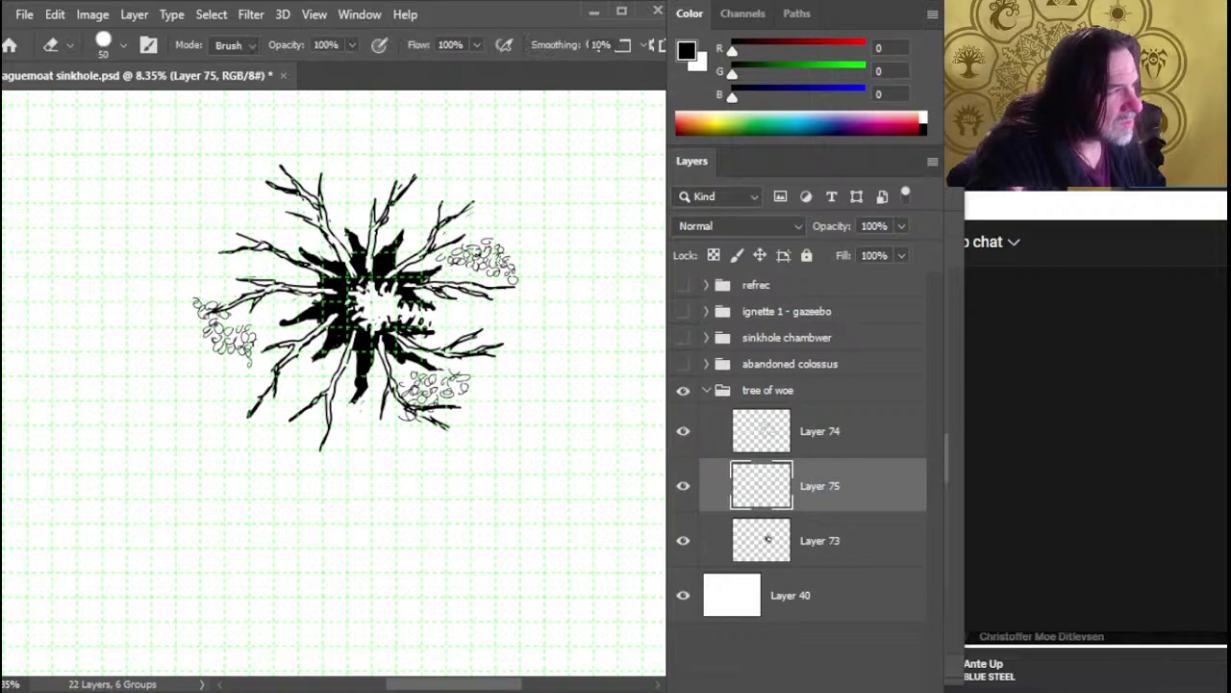
pyautogui.press('b')
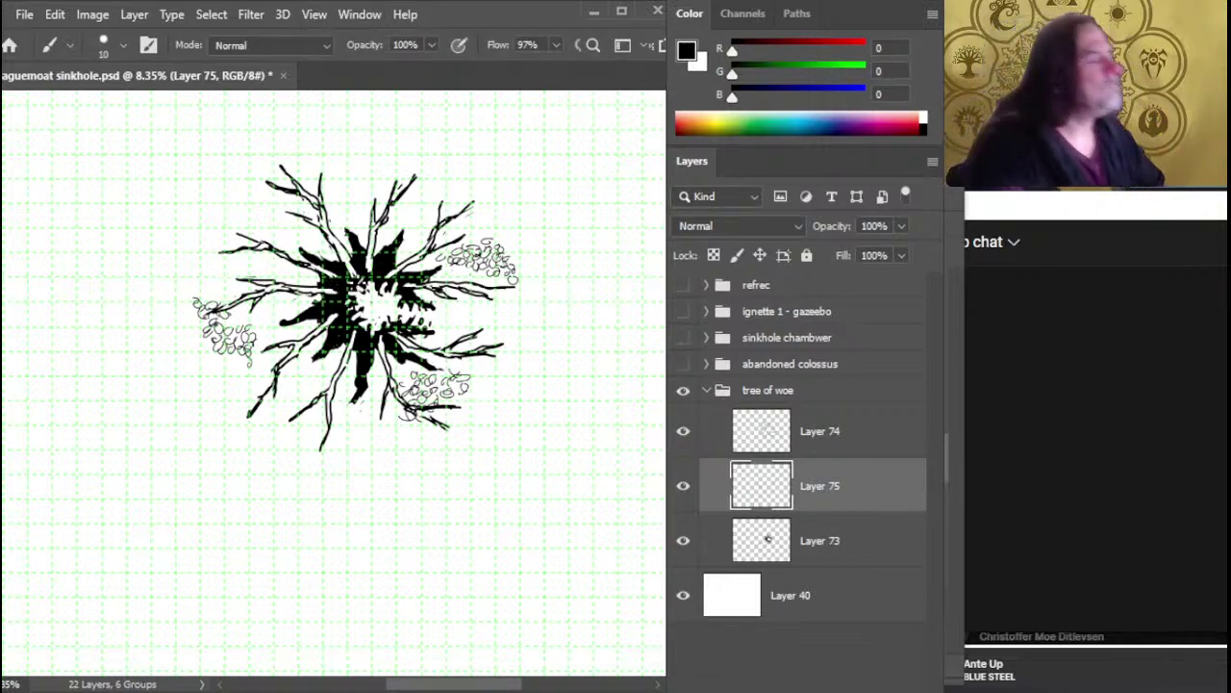
pyautogui.press('e')
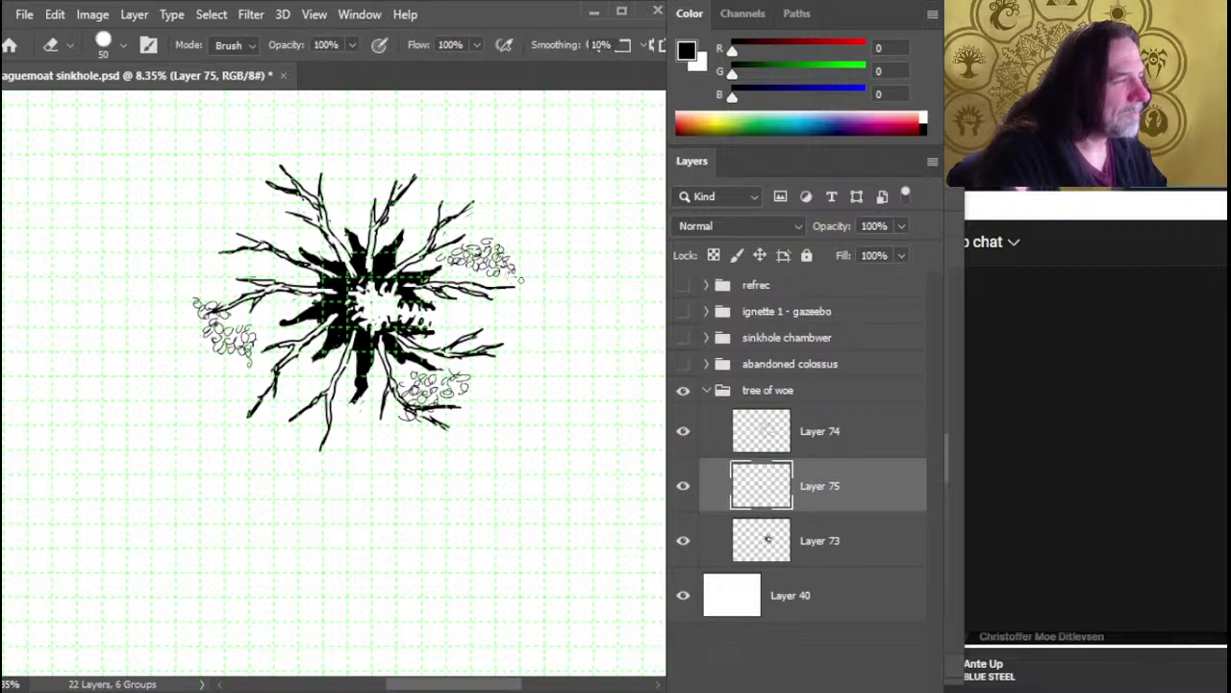
pyautogui.press('b')
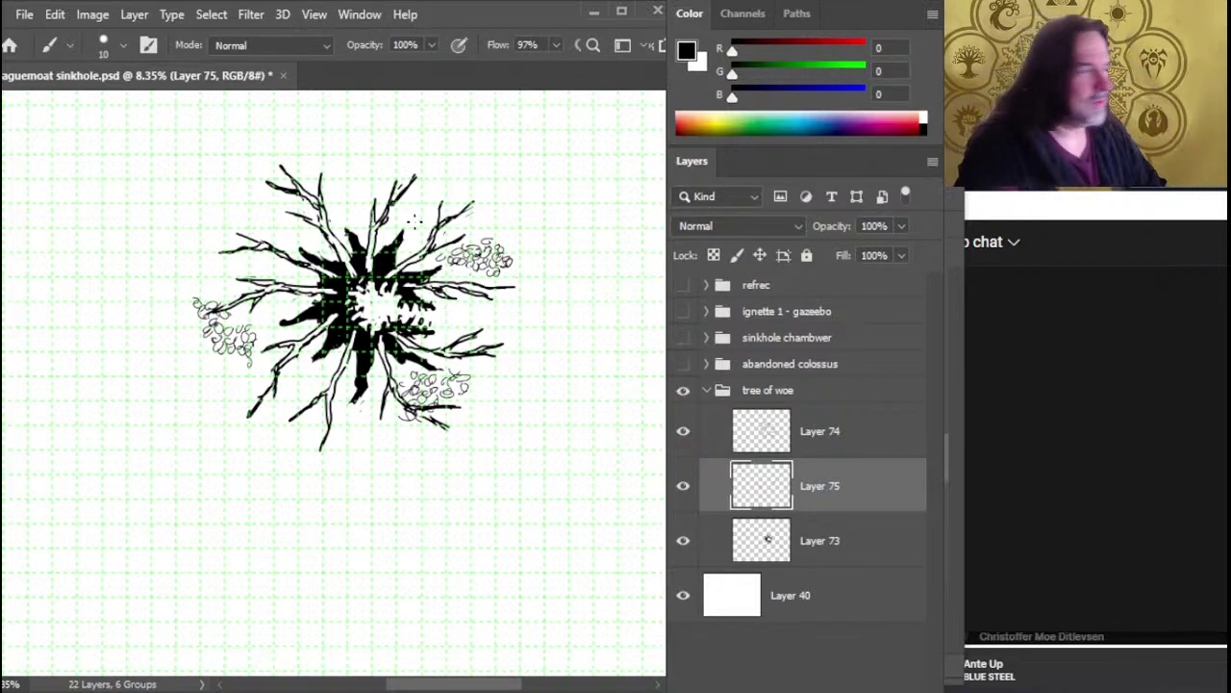
pyautogui.press('e')
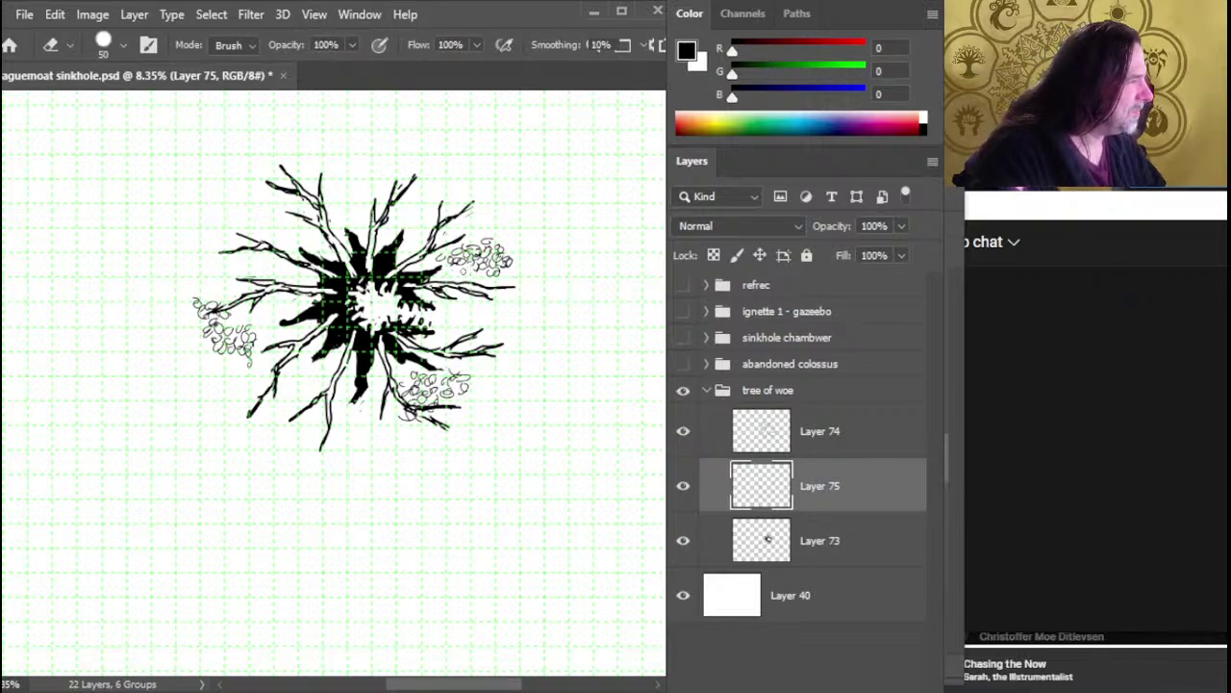
# Extend the upper-right leaf cluster outward to the right with a few more small loops
pyautogui.press('b')
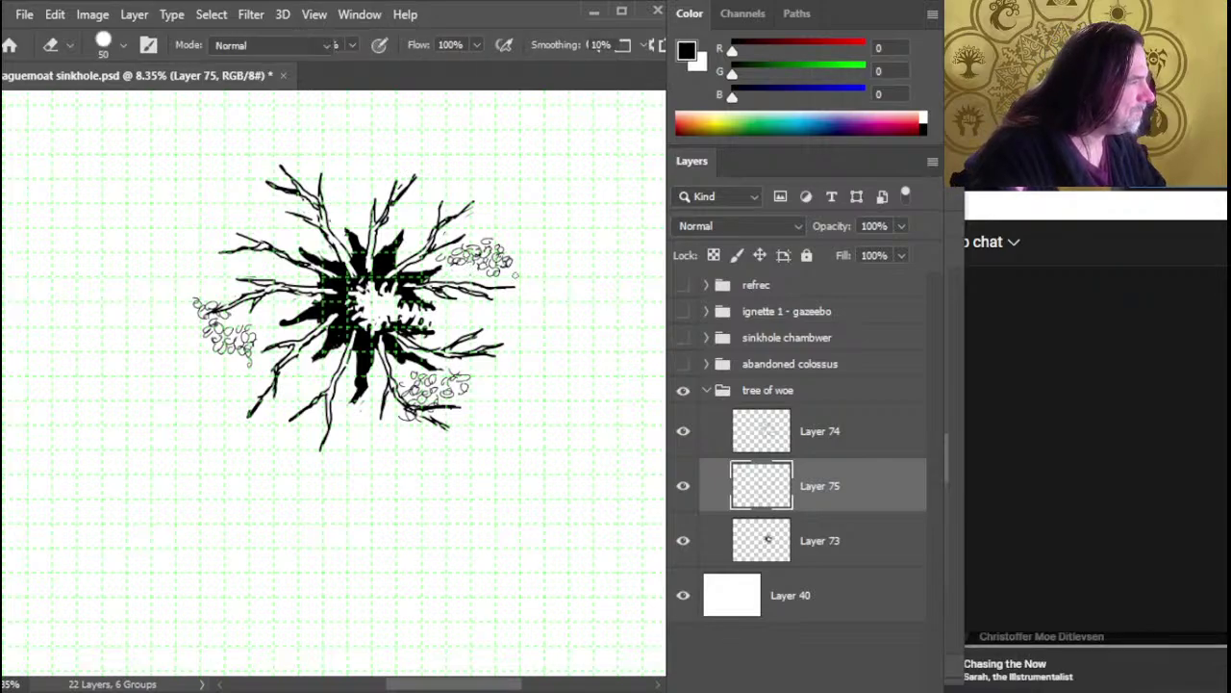
pyautogui.moveTo(526, 254); pyautogui.dragTo(510, 281)
pyautogui.press('e')
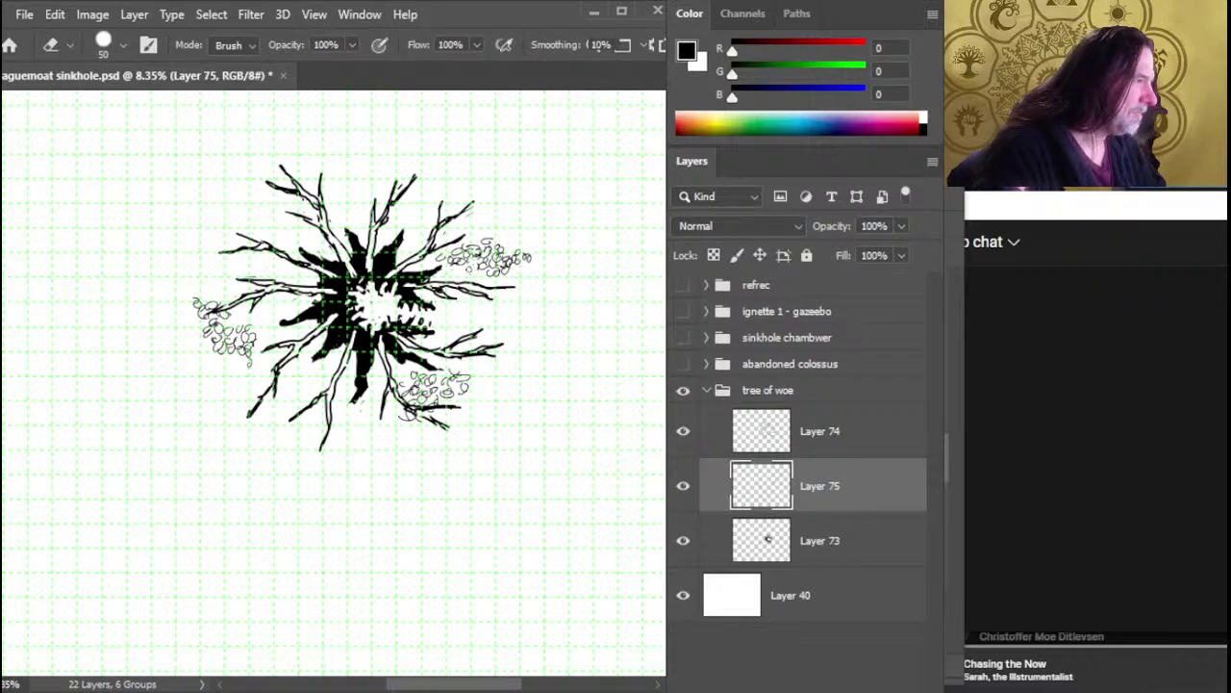
pyautogui.press('b')
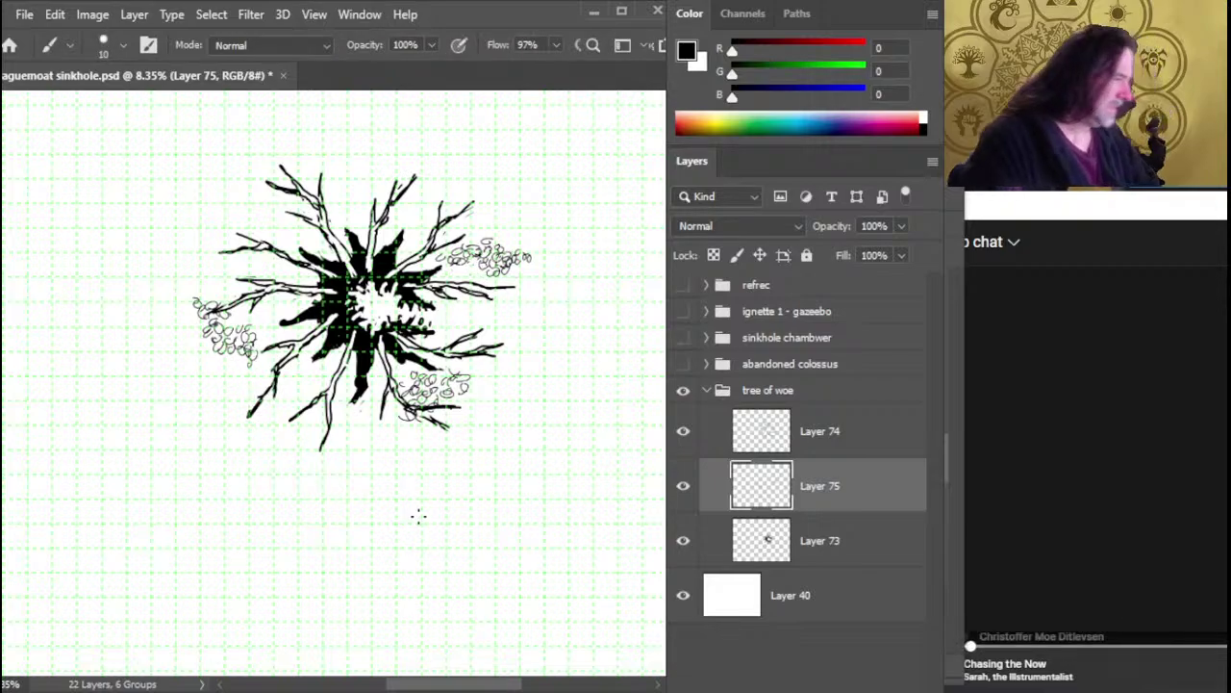
# Lower the opacity of the branch layer, Layer 74, to 42% and add a new layer above it
pyautogui.click(847, 428)
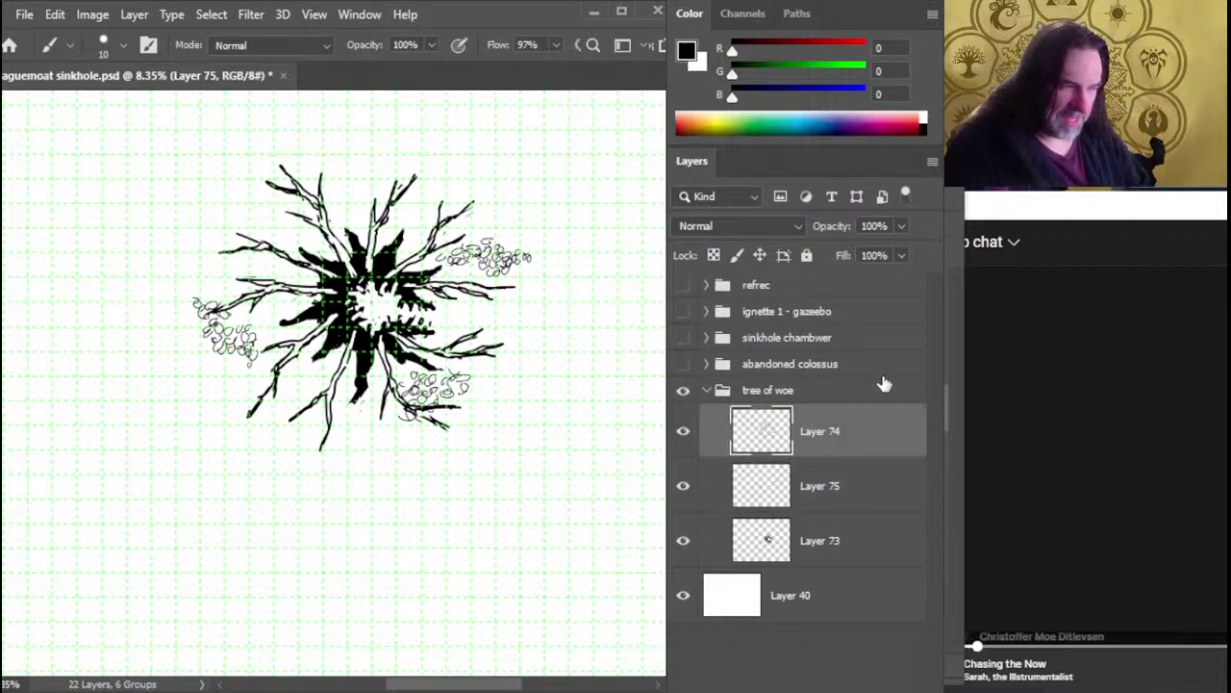
pyautogui.moveTo(897, 249); pyautogui.dragTo(852, 252)
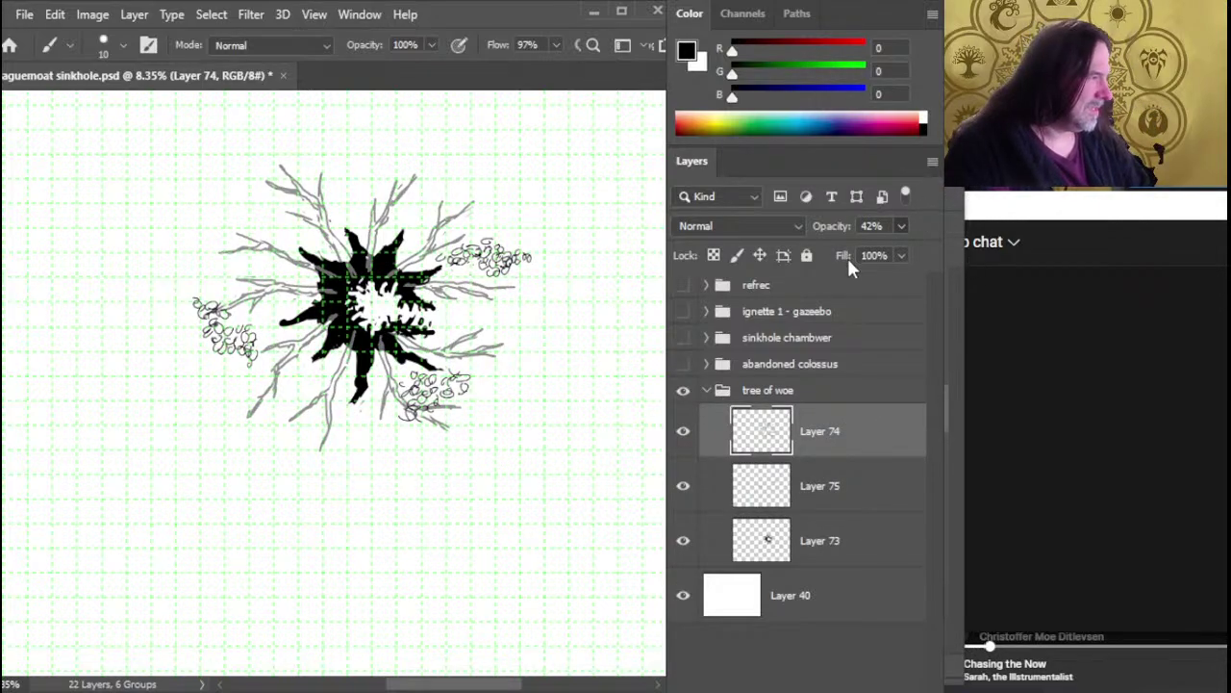
pyautogui.hotkey('ctrl', 'shift', 'alt', 'n')
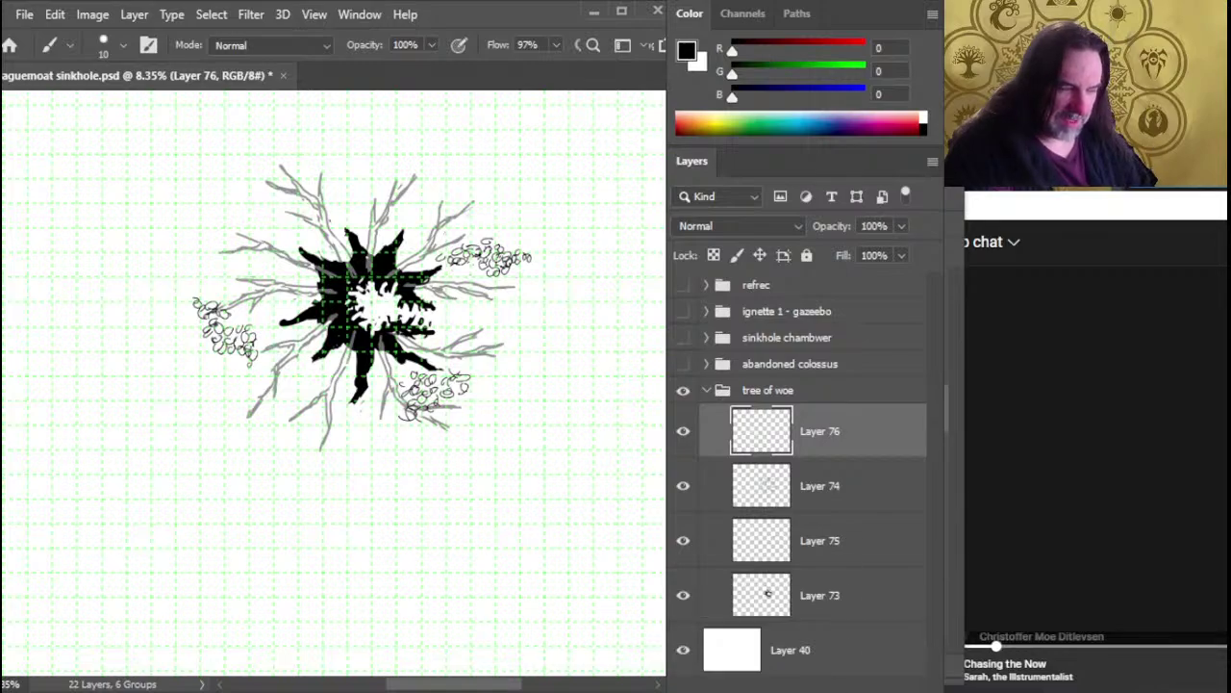
# Start inking the upper edge of the left branch on Layer 76 with a thin black line close to the trunk
pyautogui.click(683, 486)
pyautogui.click(683, 486)
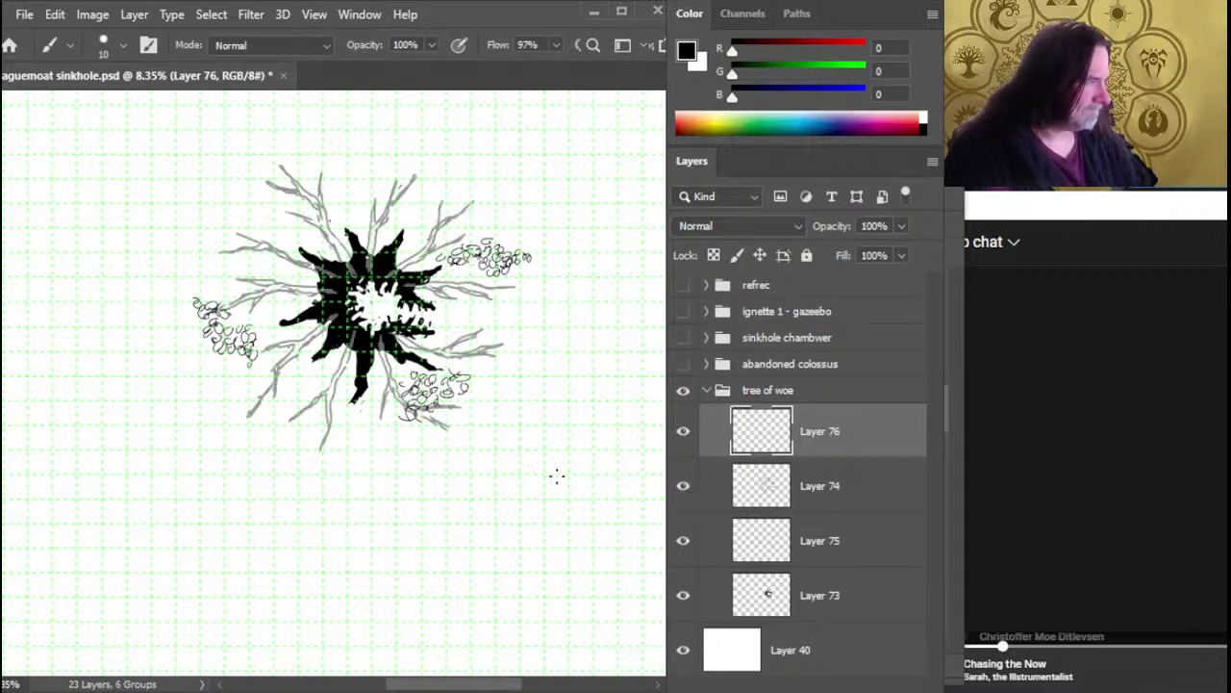
pyautogui.press('x')
pyautogui.press('z')
pyautogui.click(283, 306)
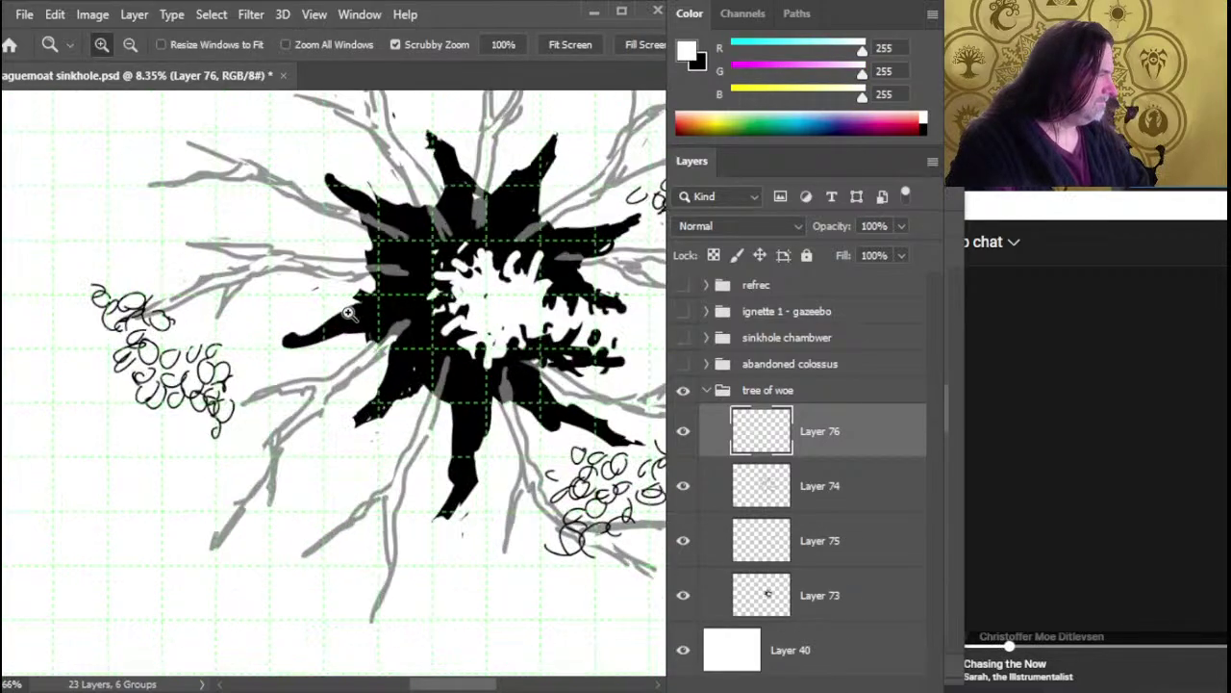
pyautogui.press('x')
pyautogui.press('b')
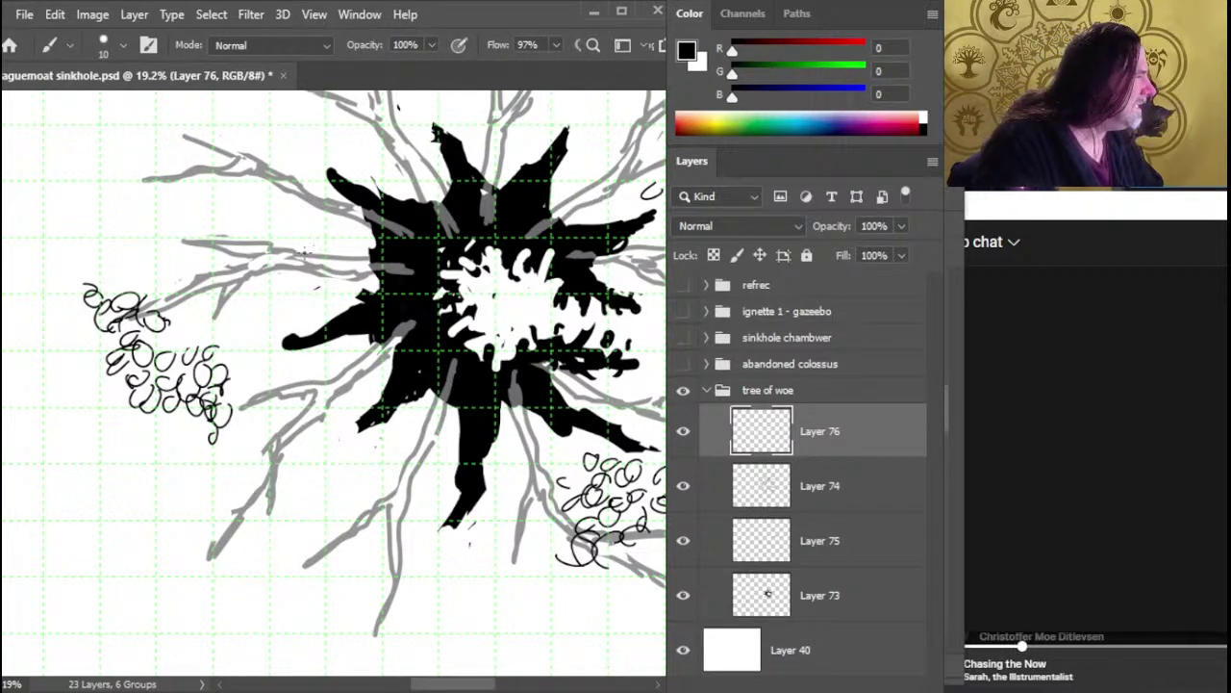
pyautogui.moveTo(306, 253); pyautogui.dragTo(369, 264)
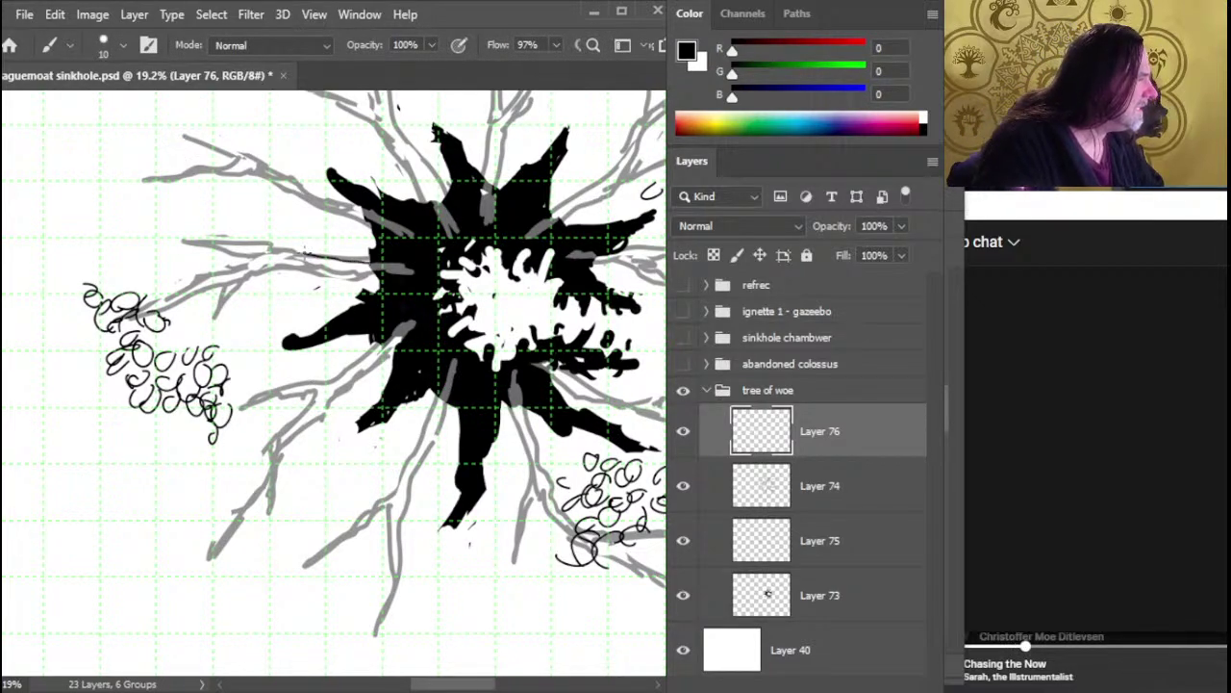
# Fade the branch sketch on Layer 74 further and the black trunk on Layer 73 to grey, keeping Layer 76 active for inking
pyautogui.click(833, 496)
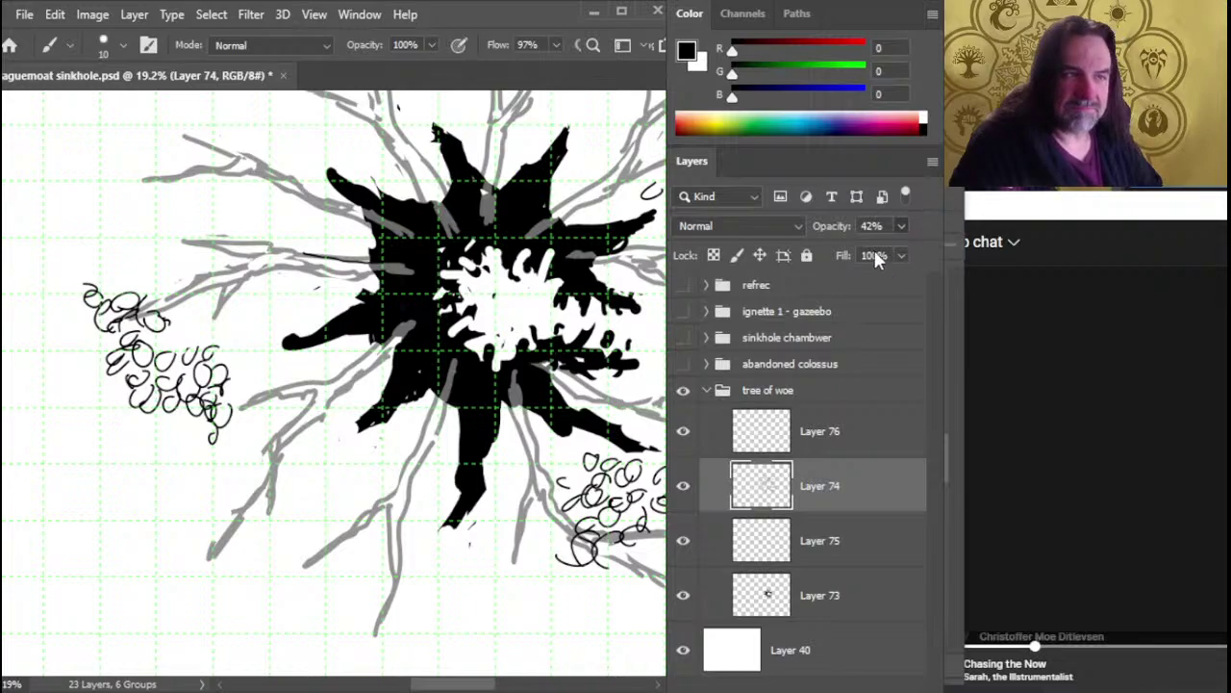
pyautogui.click(833, 606)
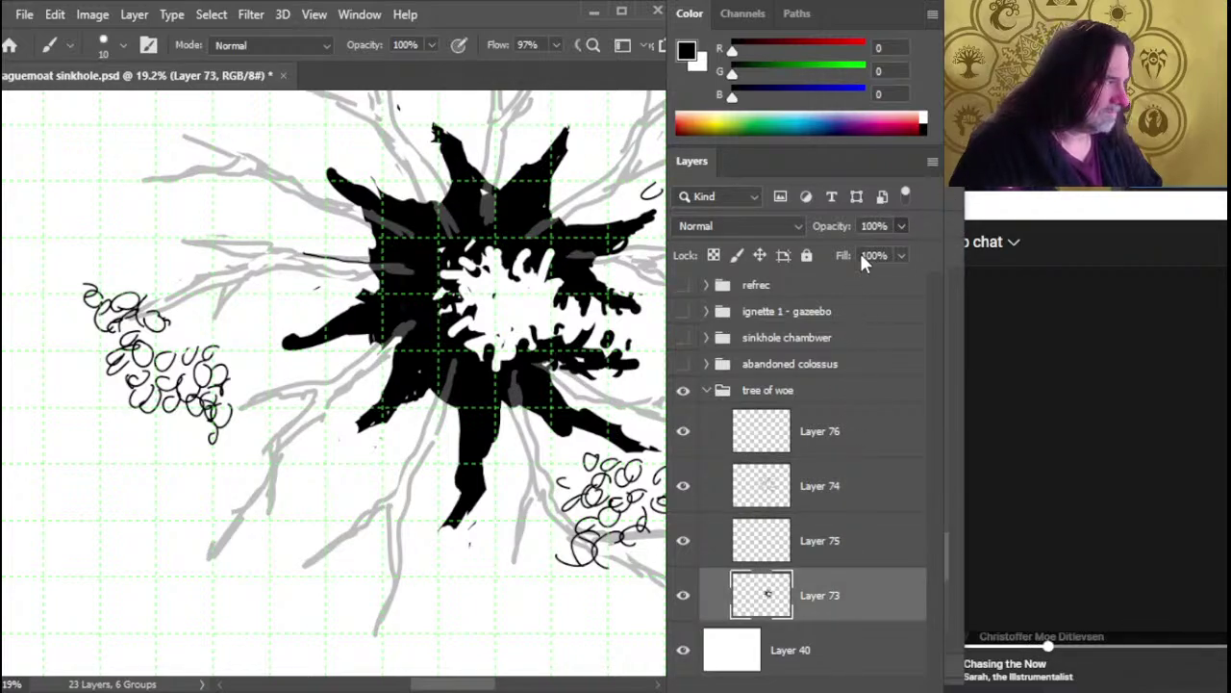
pyautogui.click(866, 409)
pyautogui.click(683, 430)
pyautogui.click(683, 431)
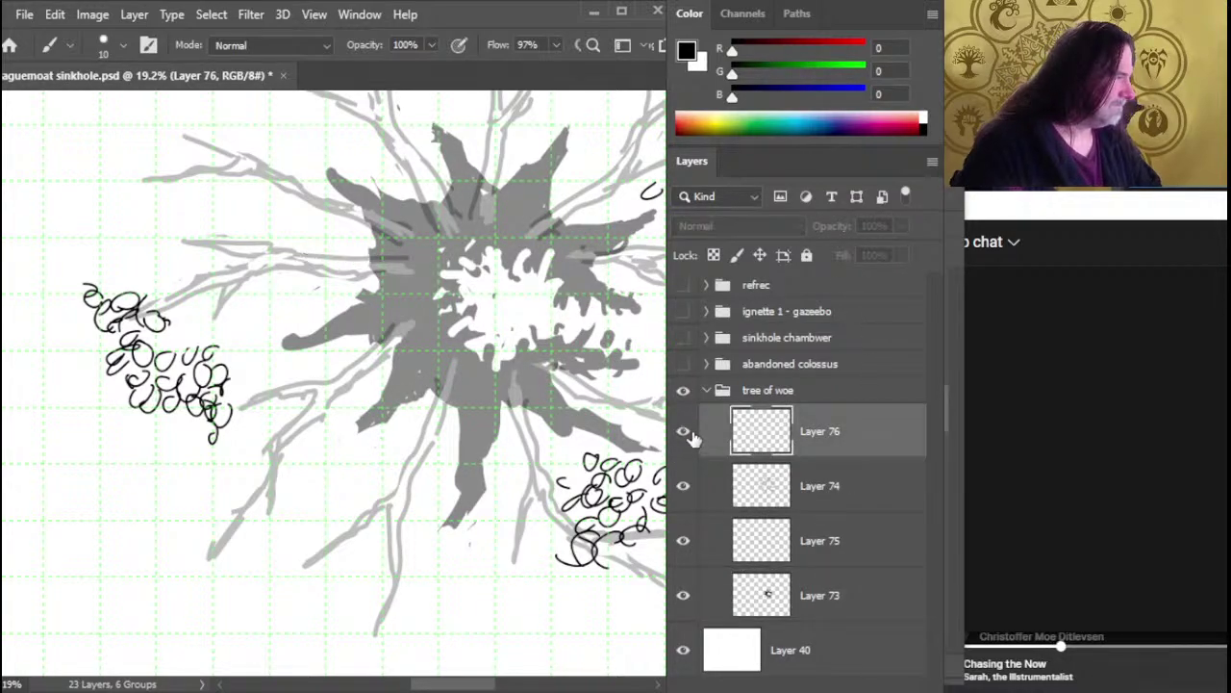
# Ink both edges of the left branch from the trunk to its fork, tracing the two limbs toward the left leaf cluster
pyautogui.press('e')
pyautogui.moveTo(383, 262)
pyautogui.mouseDown()
pyautogui.moveTo(304, 254)
pyautogui.moveTo(415, 260)
pyautogui.mouseUp()
pyautogui.press('b')
pyautogui.moveTo(302, 254)
pyautogui.mouseDown()
pyautogui.moveTo(306, 268)
pyautogui.moveTo(392, 274)
pyautogui.mouseUp()
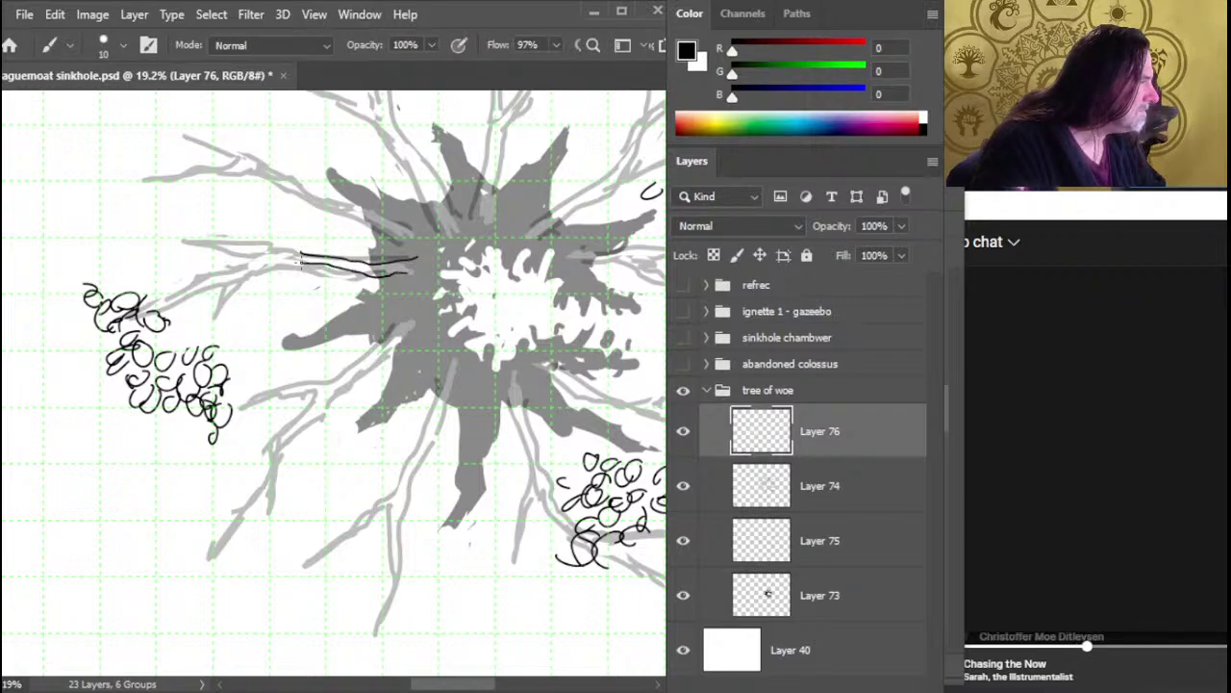
pyautogui.moveTo(306, 261)
pyautogui.mouseDown()
pyautogui.moveTo(260, 284)
pyautogui.moveTo(216, 332)
pyautogui.moveTo(310, 255)
pyautogui.moveTo(145, 293)
pyautogui.mouseUp()
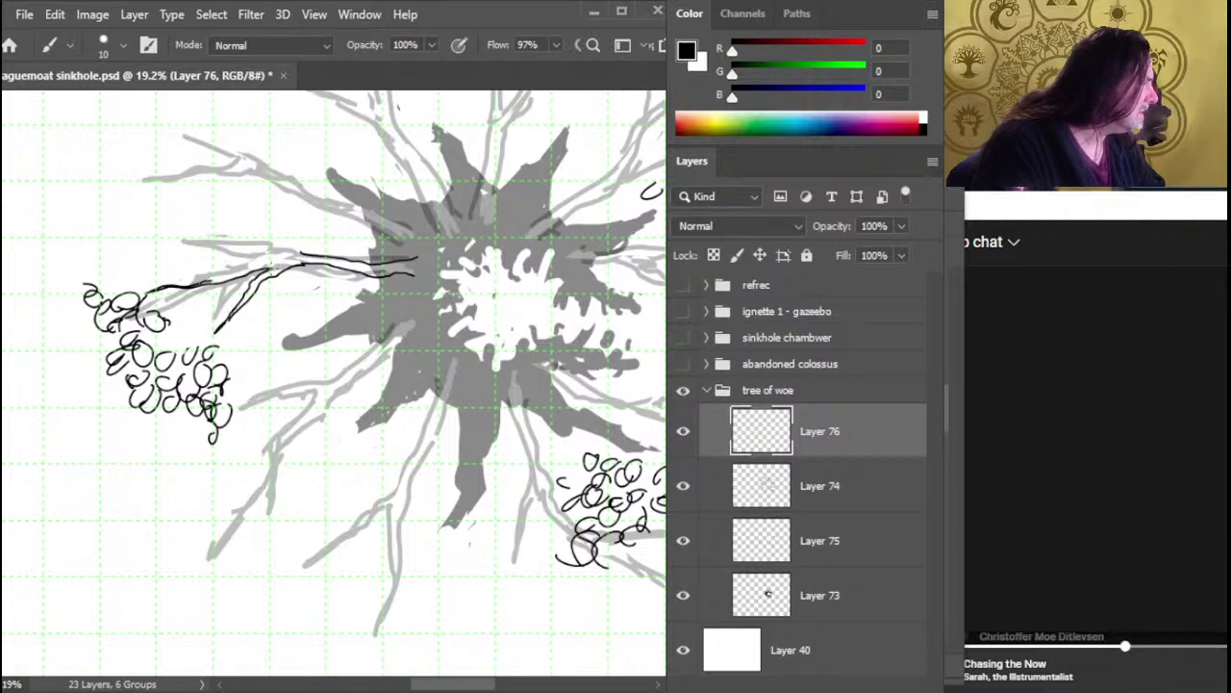
pyautogui.moveTo(208, 281); pyautogui.dragTo(256, 263)
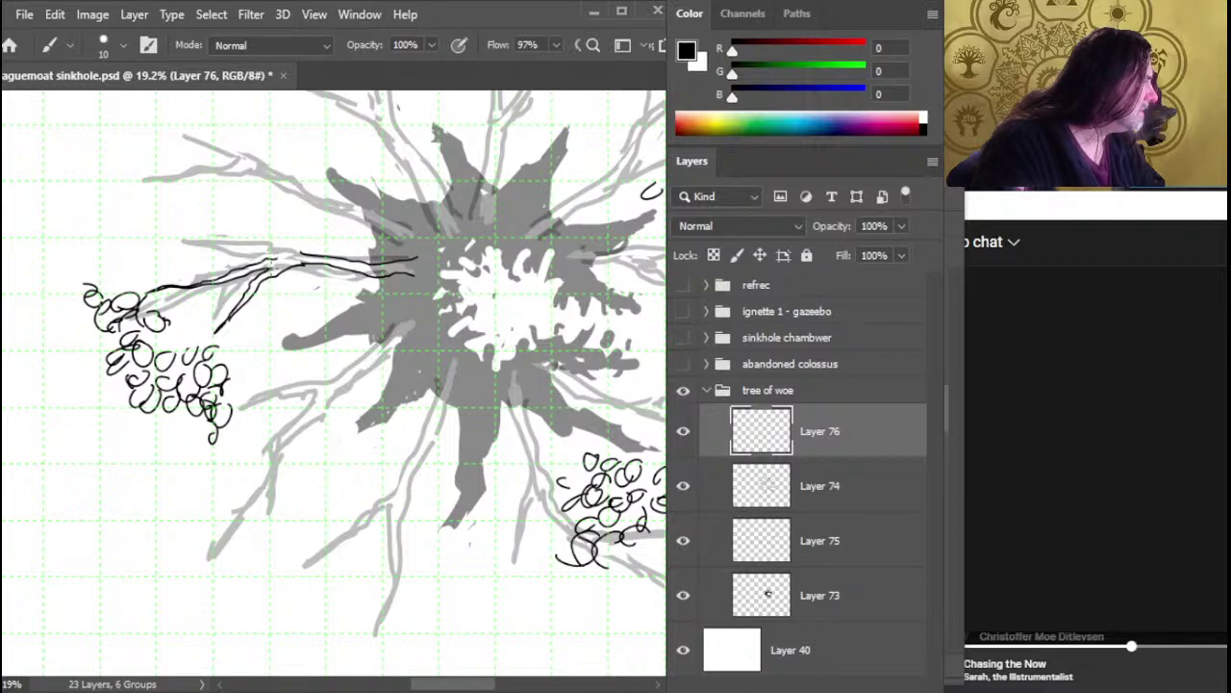
# Shape a pointed knot where the left branch forks by alternately erasing and redrawing its short outlines
pyautogui.press('e')
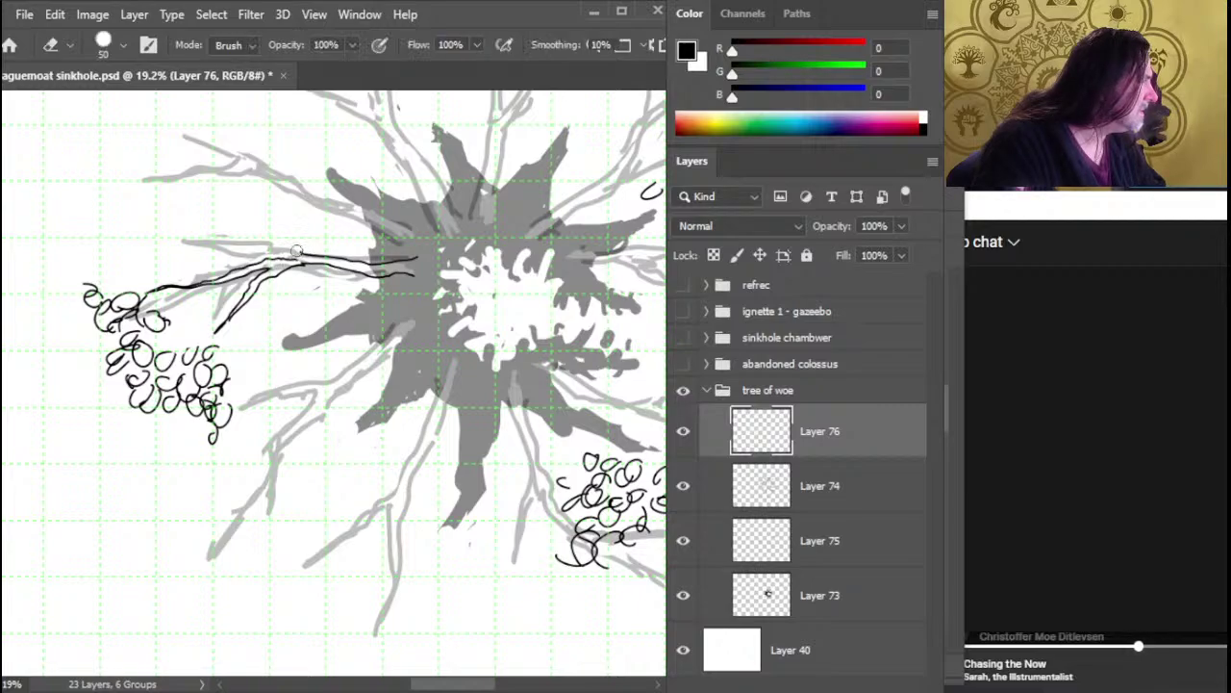
pyautogui.press('b')
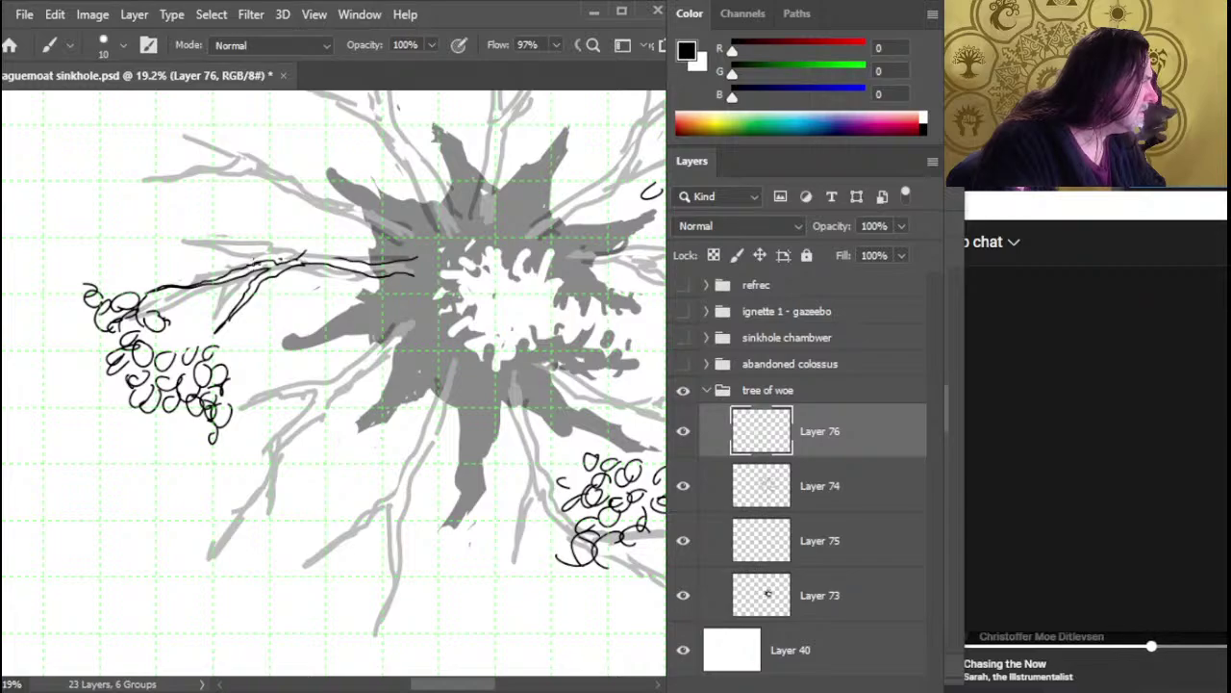
pyautogui.press('e')
pyautogui.press('b')
pyautogui.press('e')
pyautogui.press('b')
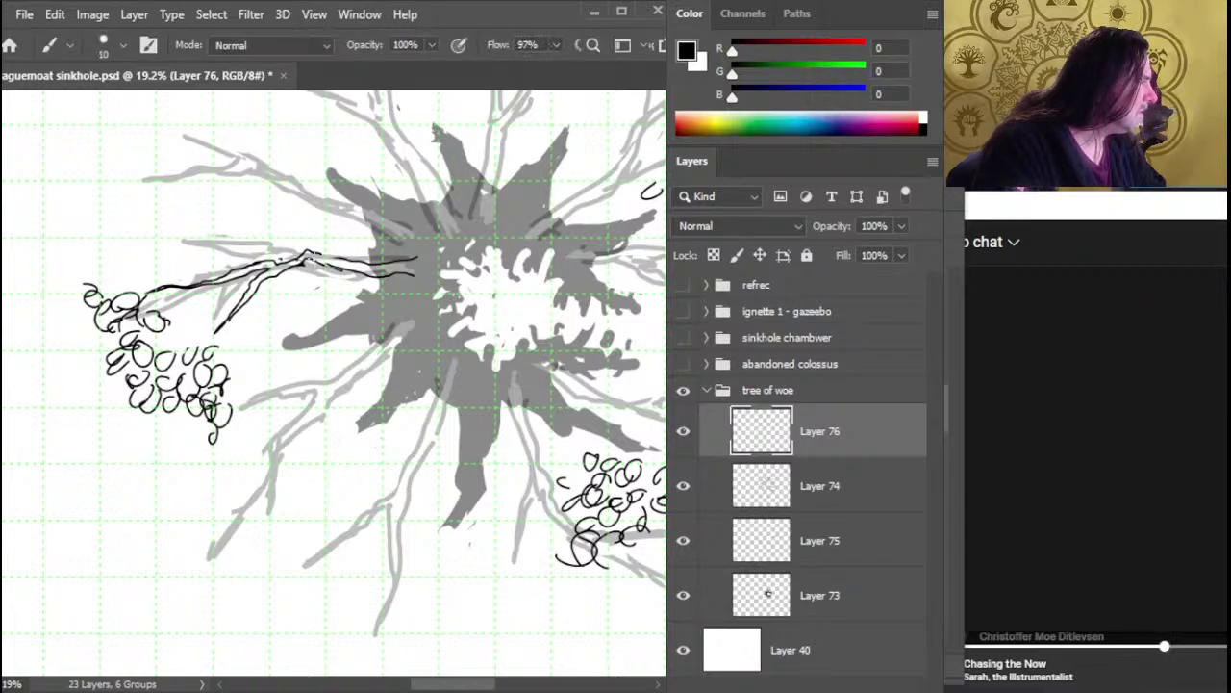
pyautogui.press('e')
pyautogui.press('b')
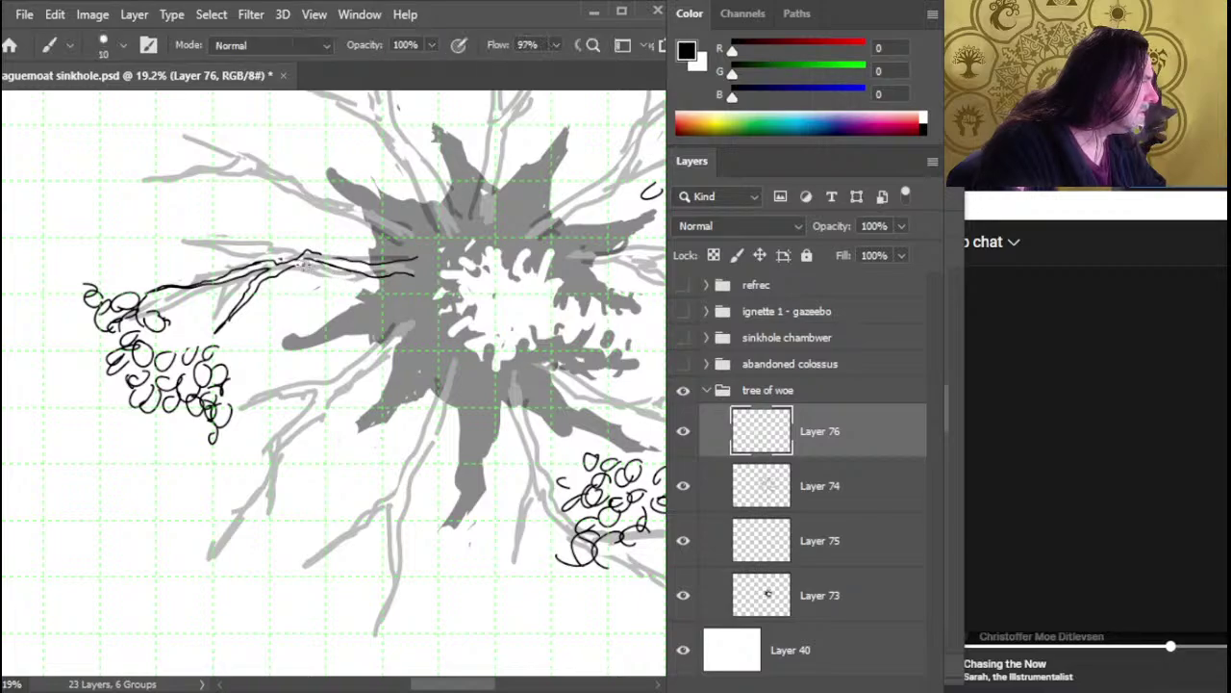
pyautogui.press('e')
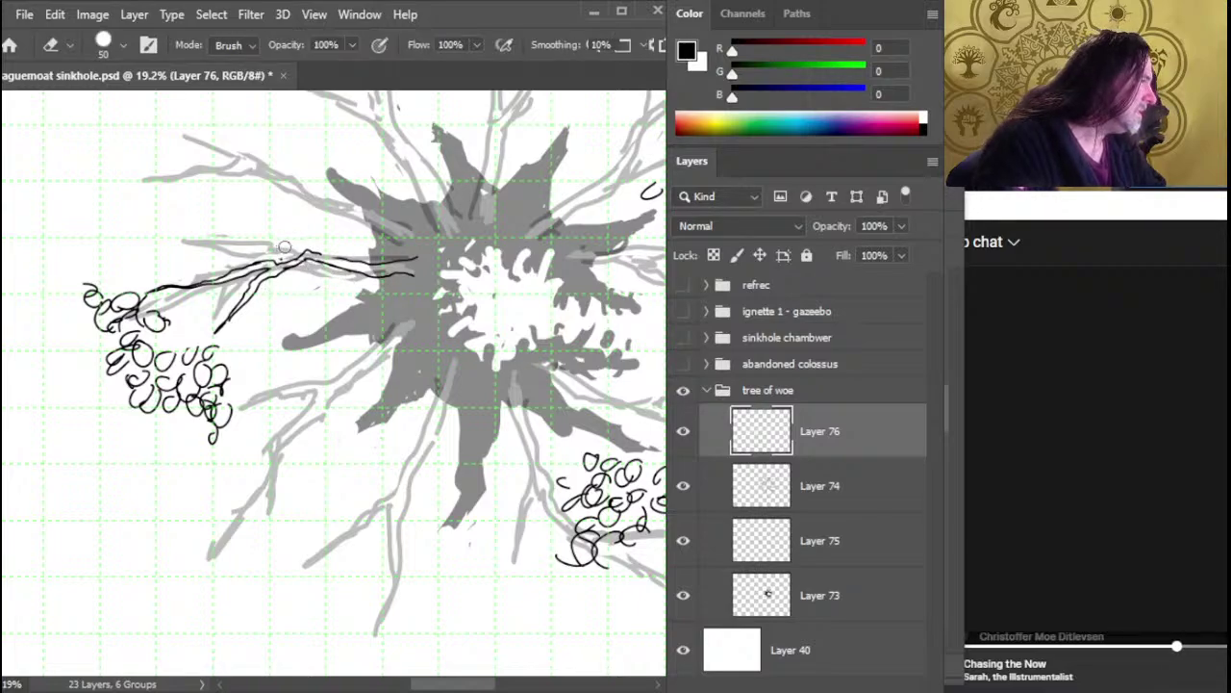
pyautogui.press('b')
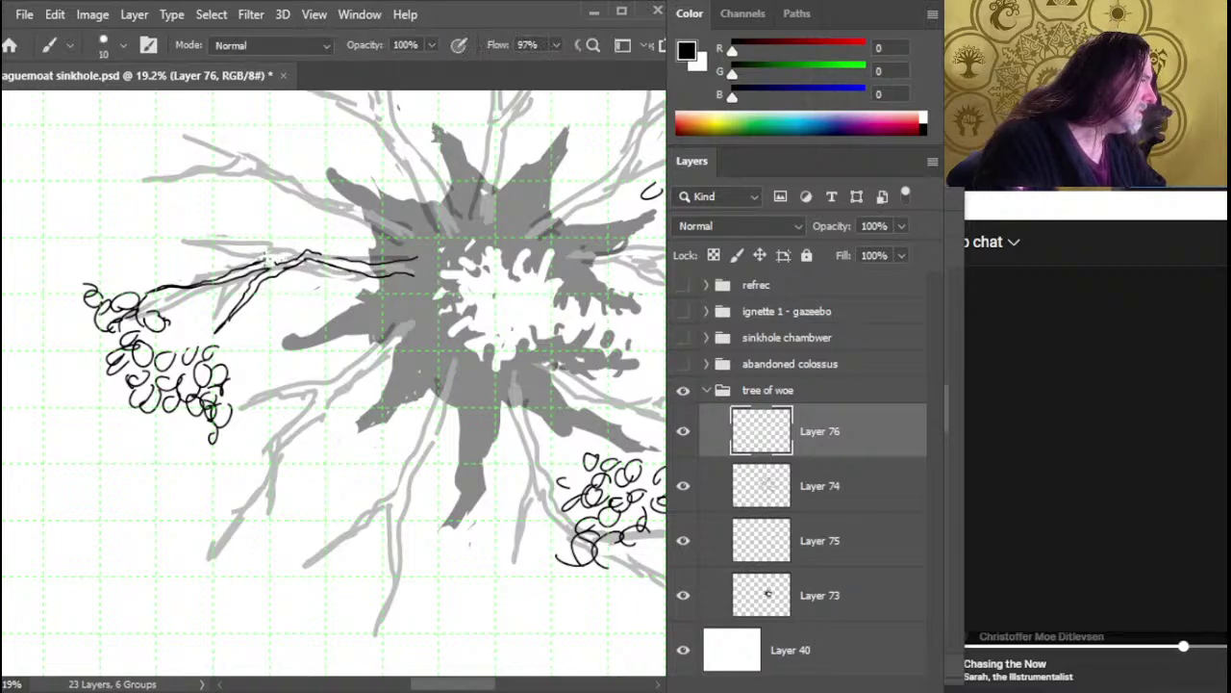
# Add short pointed twigs reaching up and to the left from the left branch's fork, and clean up their junction
pyautogui.moveTo(247, 250)
pyautogui.mouseDown()
pyautogui.moveTo(267, 259)
pyautogui.moveTo(257, 221)
pyautogui.moveTo(281, 236)
pyautogui.moveTo(267, 232)
pyautogui.mouseUp()
pyautogui.press('e')
pyautogui.press('b')
pyautogui.press('e')
pyautogui.press('b')
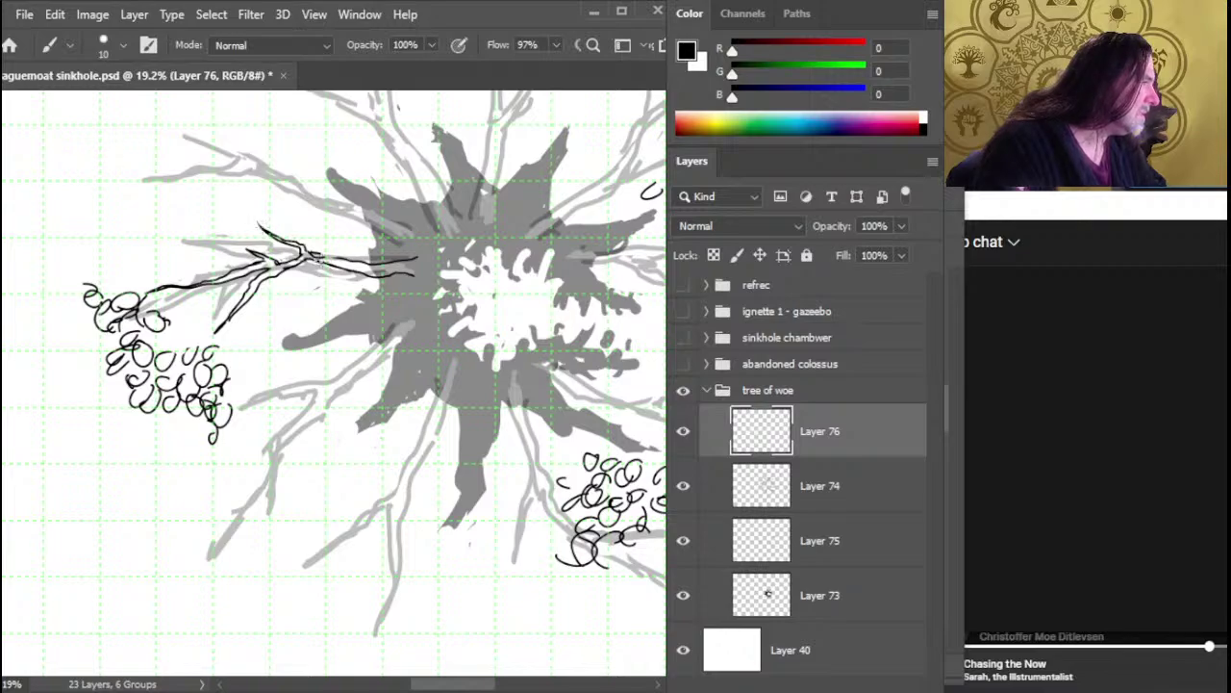
# Erase and redraw the left branch's outlines between the fork and the trunk to make that section narrower and more irregular
pyautogui.press('e')
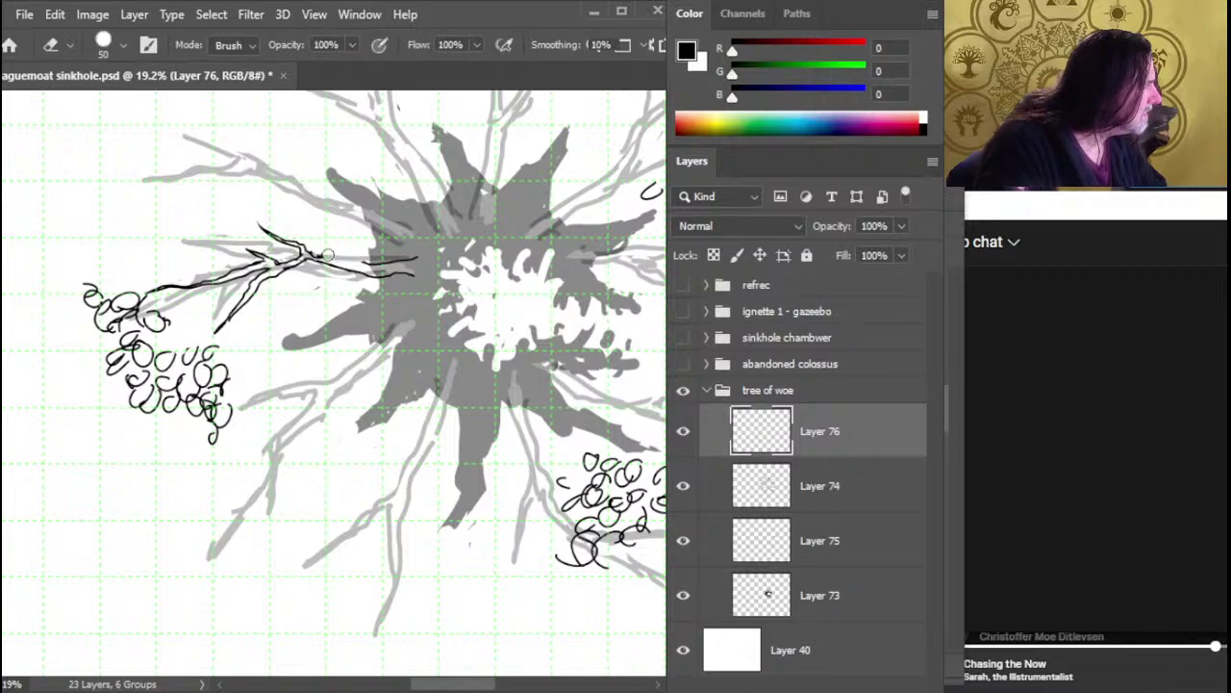
pyautogui.press('b')
pyautogui.press('e')
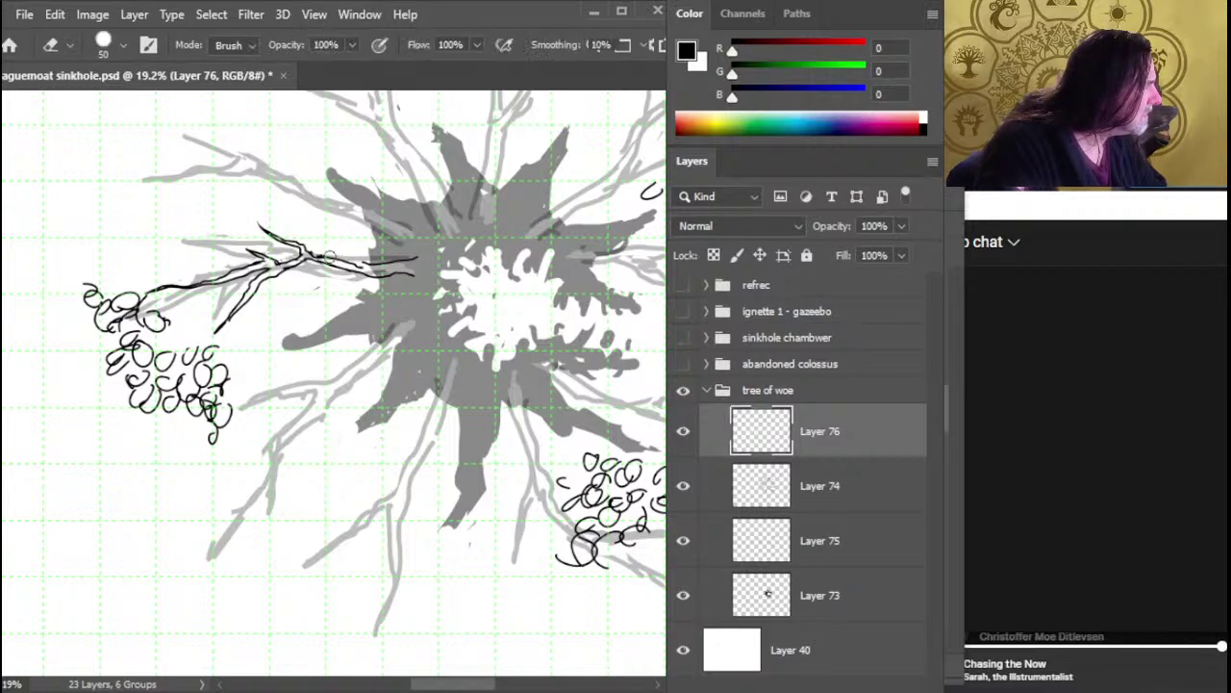
pyautogui.press('b')
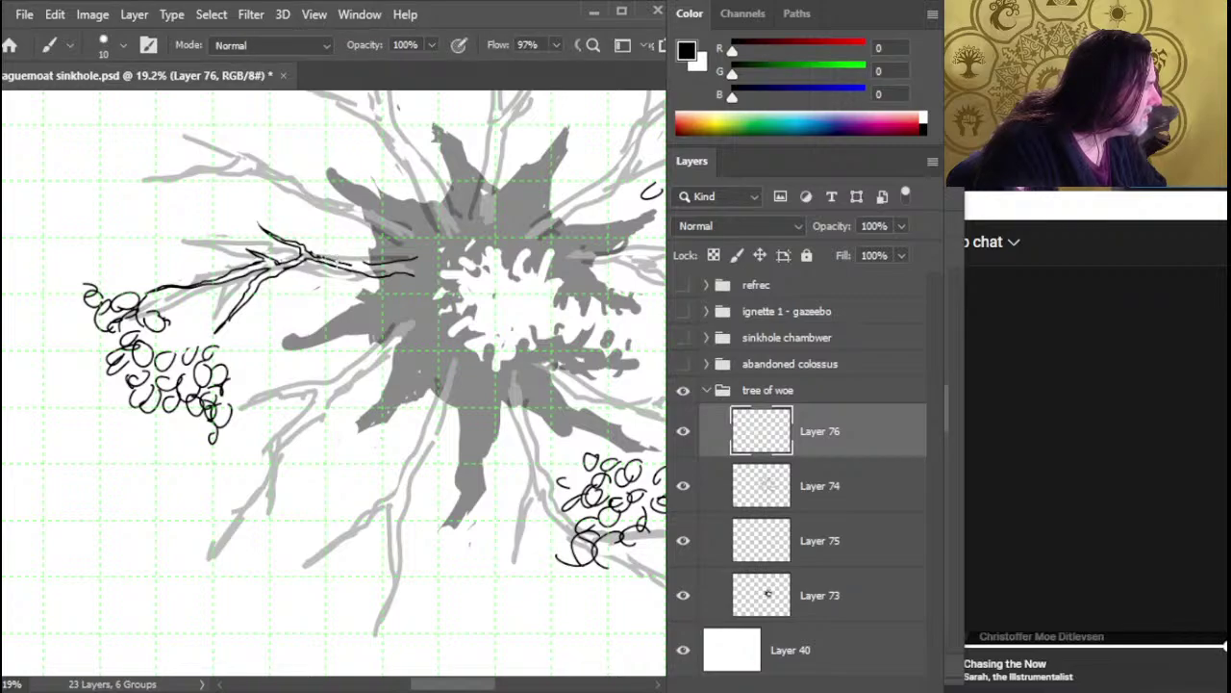
pyautogui.press('e')
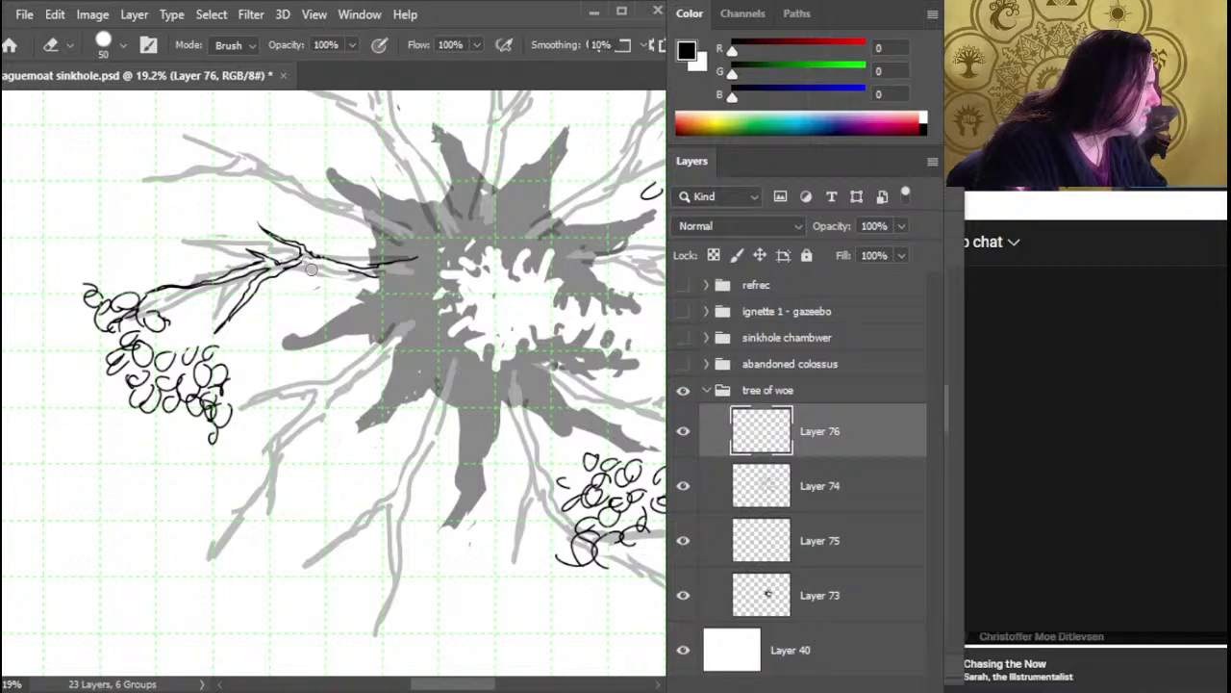
pyautogui.press('b')
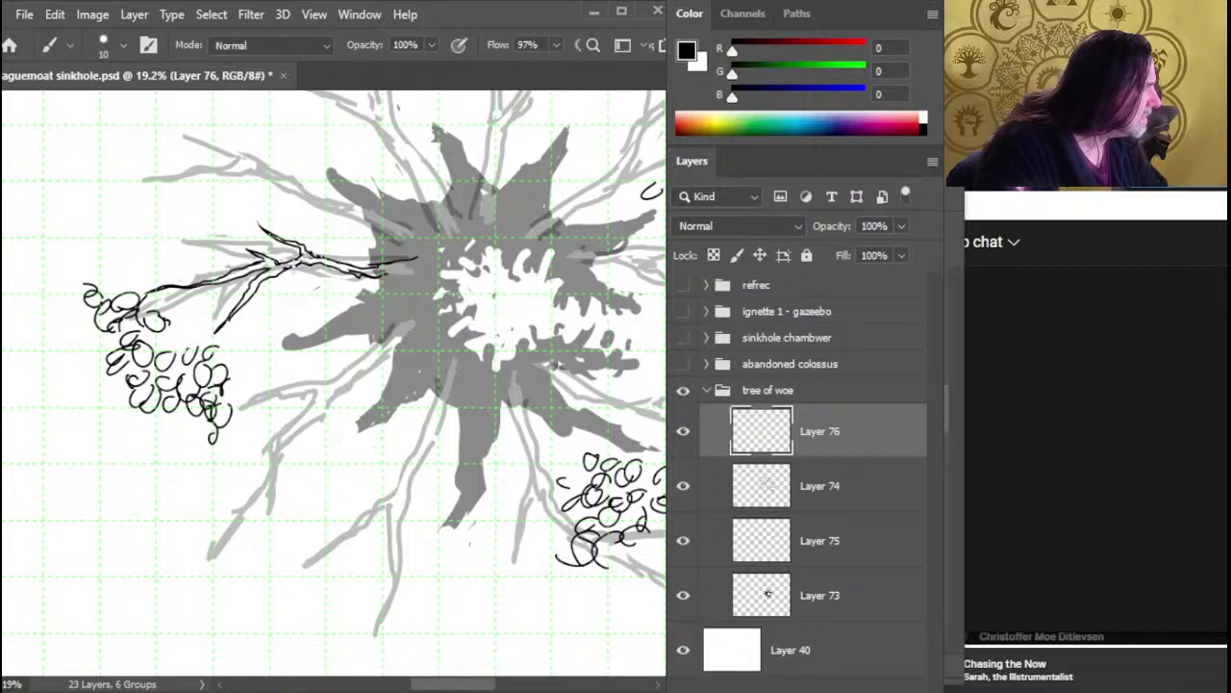
pyautogui.press('e')
pyautogui.press('b')
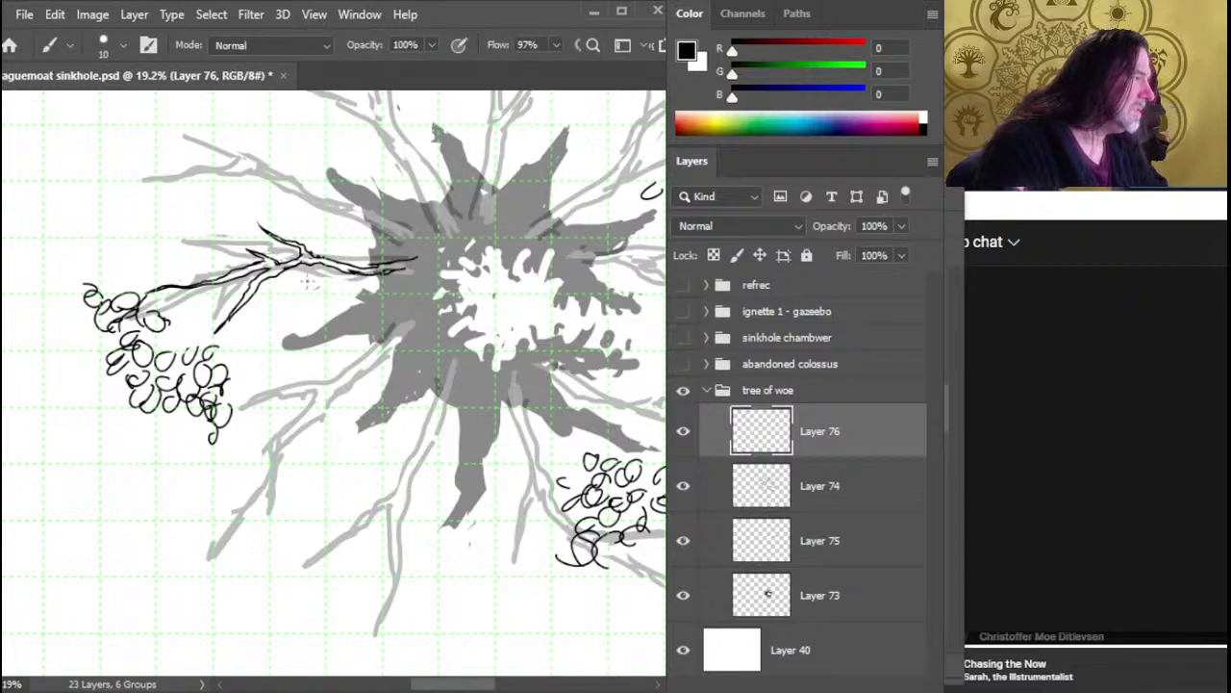
pyautogui.press('e')
pyautogui.press('b')
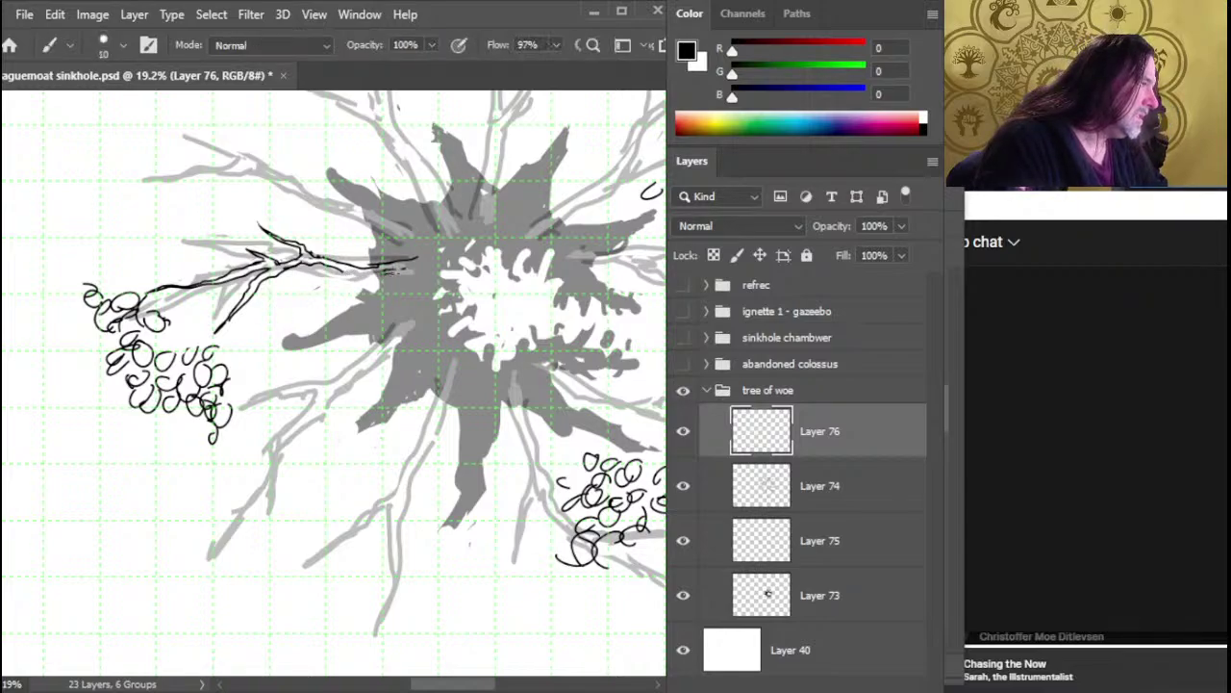
# Draw a small twig angling down and left from the left branch near the trunk, and tidy the lines where they join
pyautogui.moveTo(353, 287); pyautogui.dragTo(310, 303)
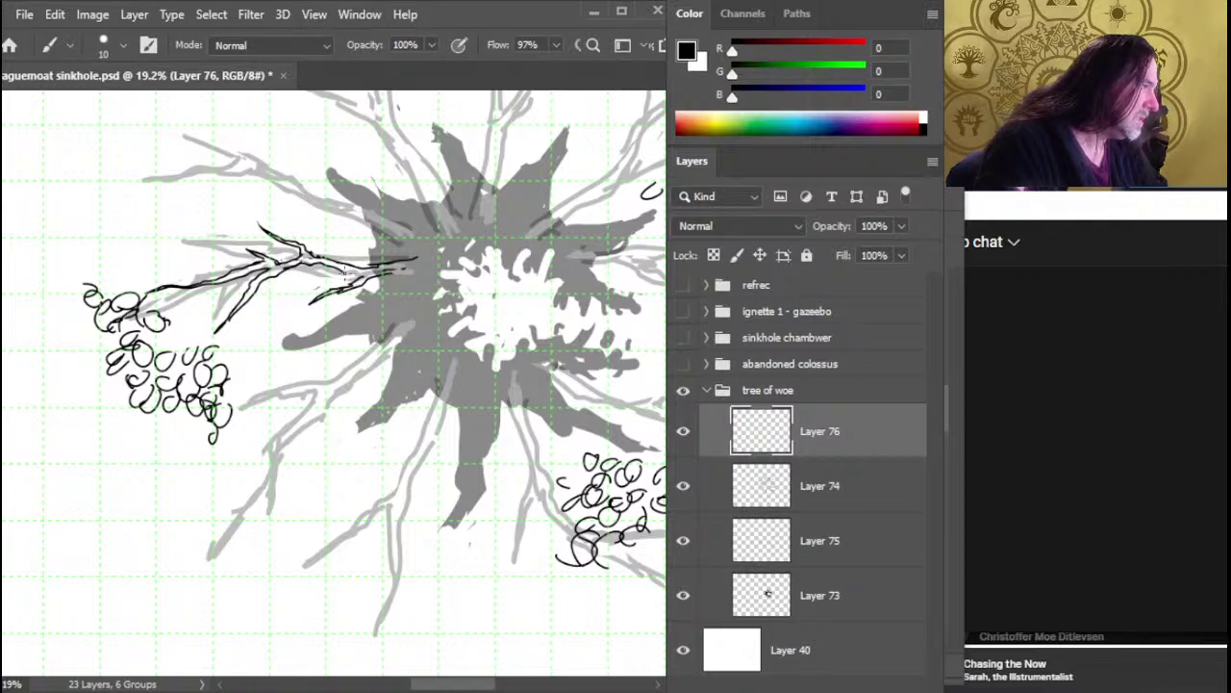
pyautogui.press('e')
pyautogui.press('b')
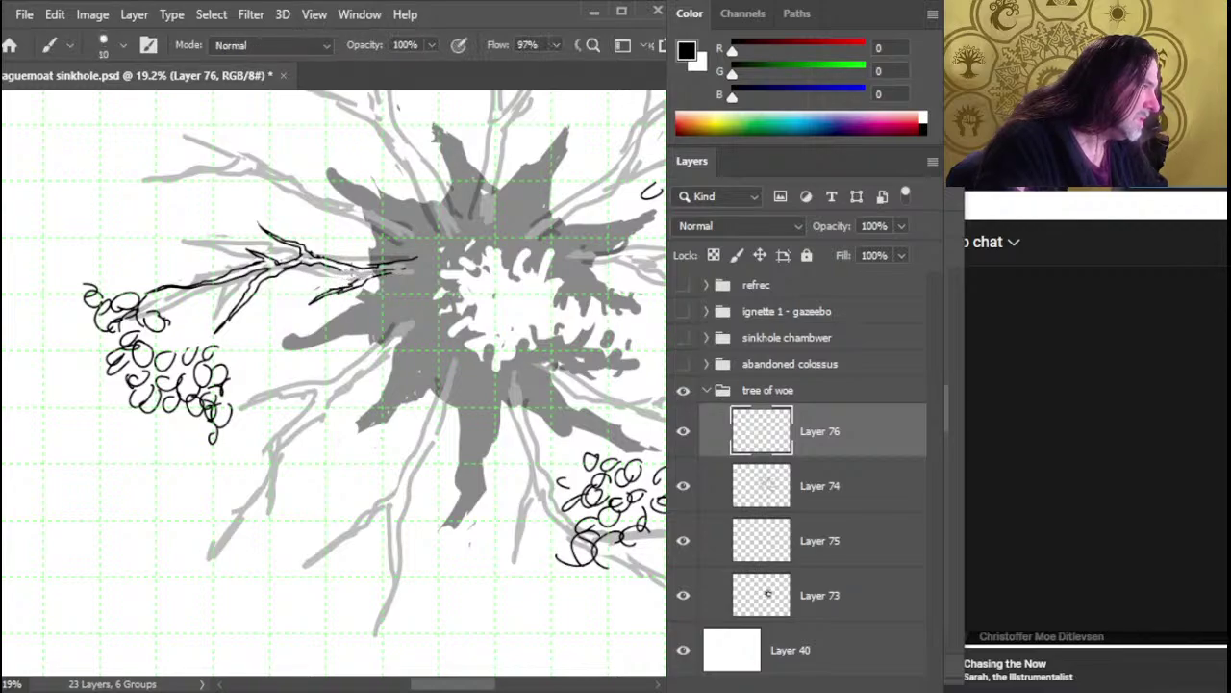
pyautogui.press('e')
pyautogui.press('b')
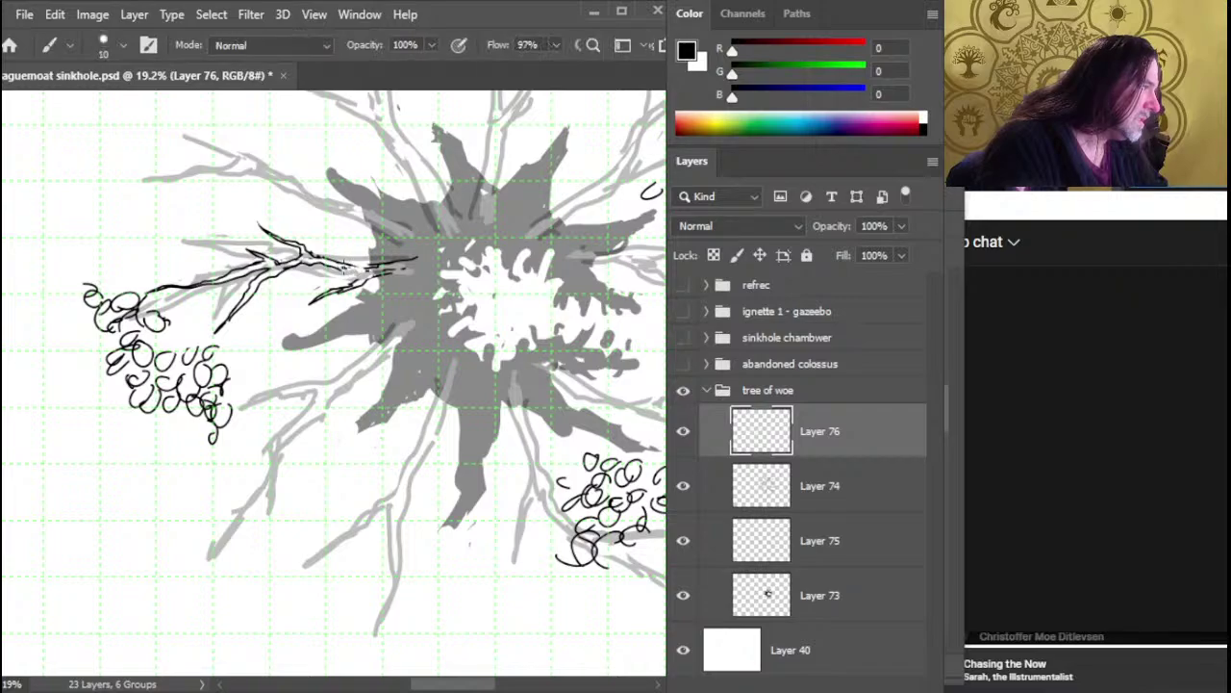
pyautogui.press('e')
pyautogui.press('b')
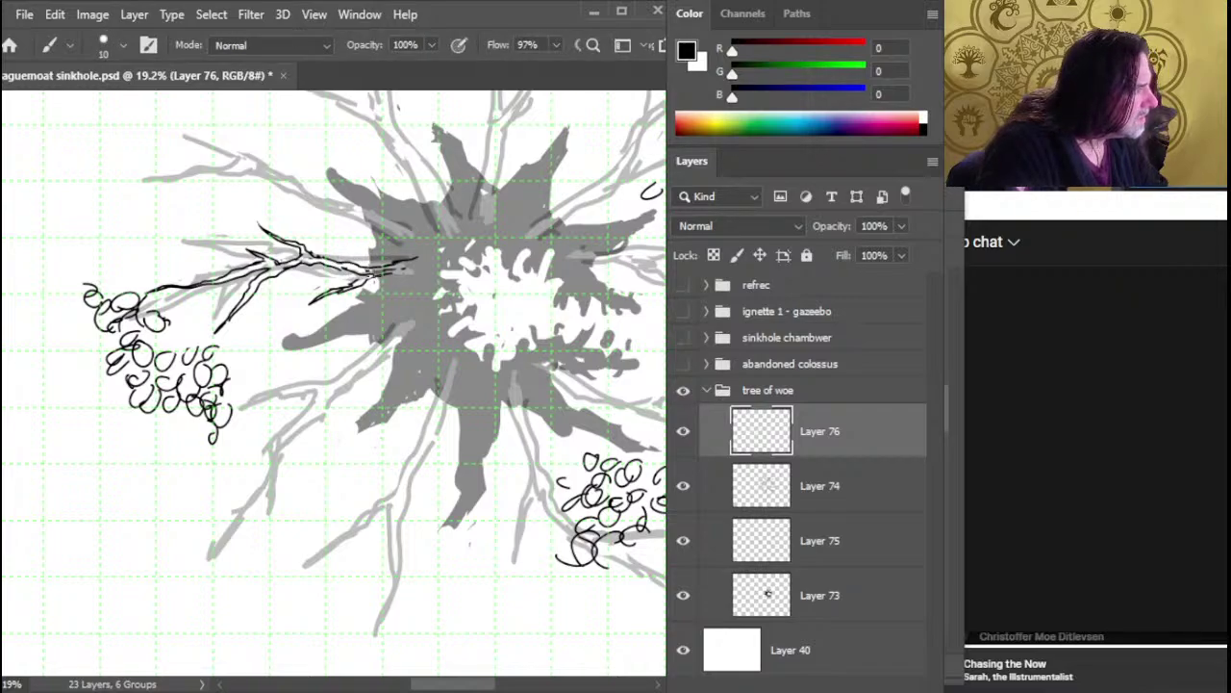
# Paint the trunk end of the inked left branch white and move the inked branch slightly down and to the left
pyautogui.press('x')
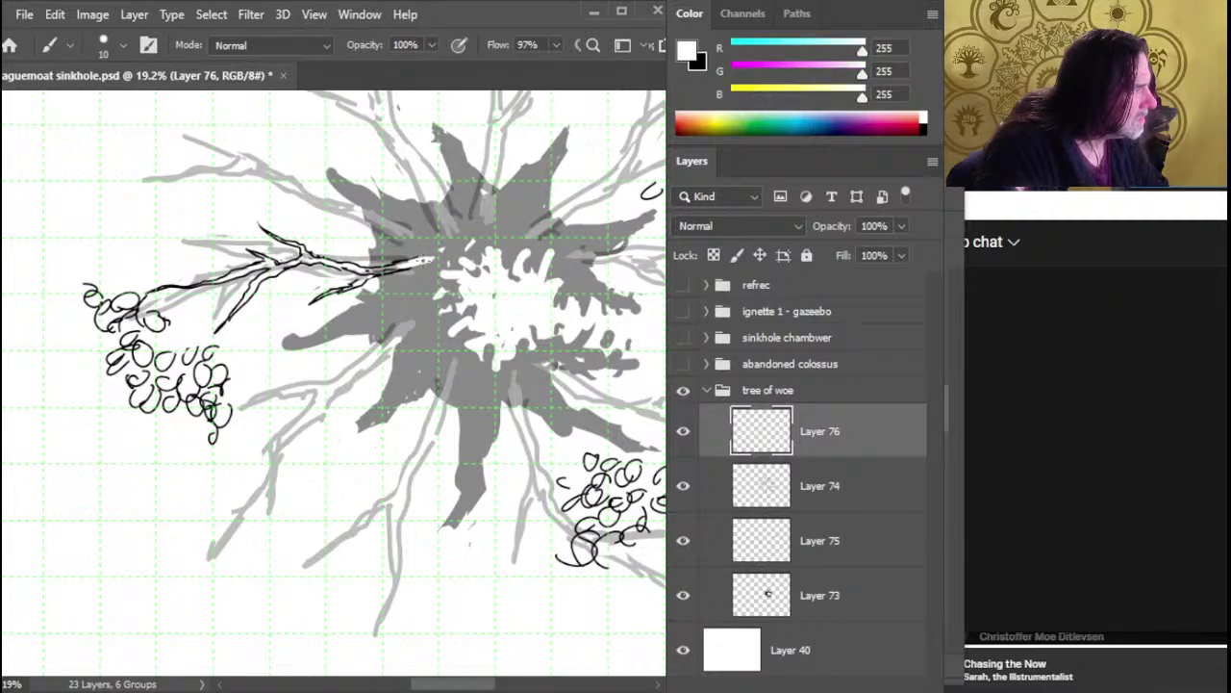
pyautogui.press('v')
pyautogui.moveTo(413, 286); pyautogui.dragTo(389, 308)
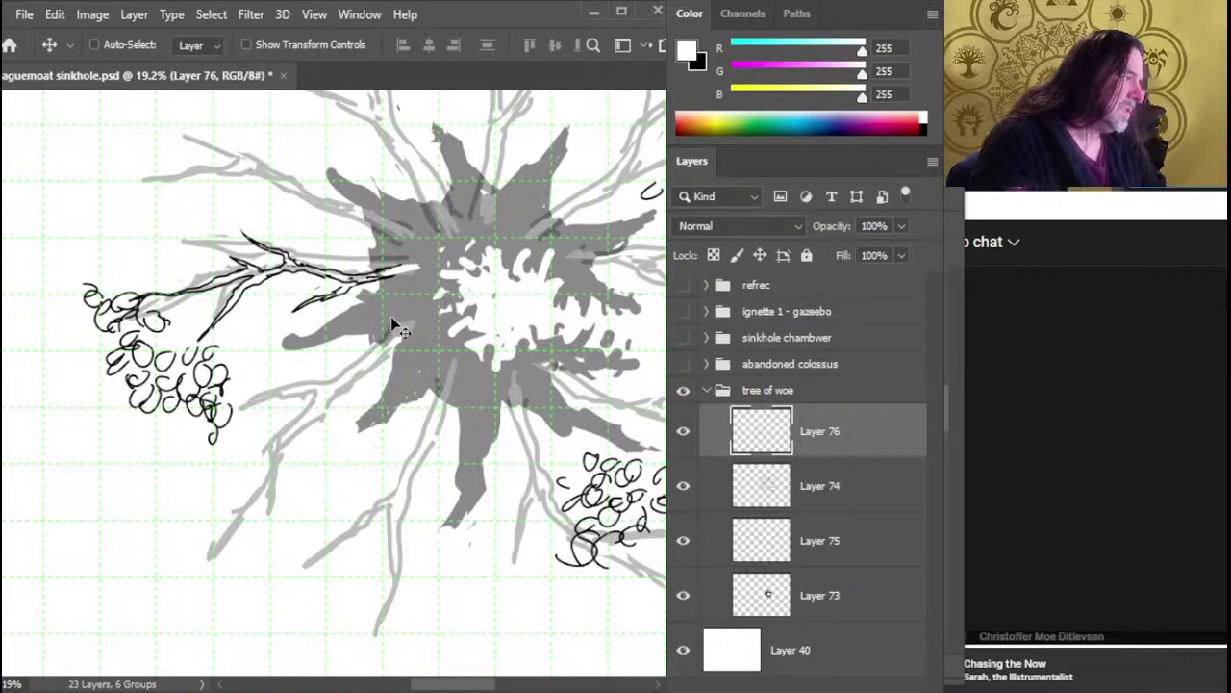
# Ink the first black outline of the upper-left branch over its faded sketch, from the trunk out to the pointed tip
pyautogui.moveTo(457, 291); pyautogui.dragTo(488, 354)
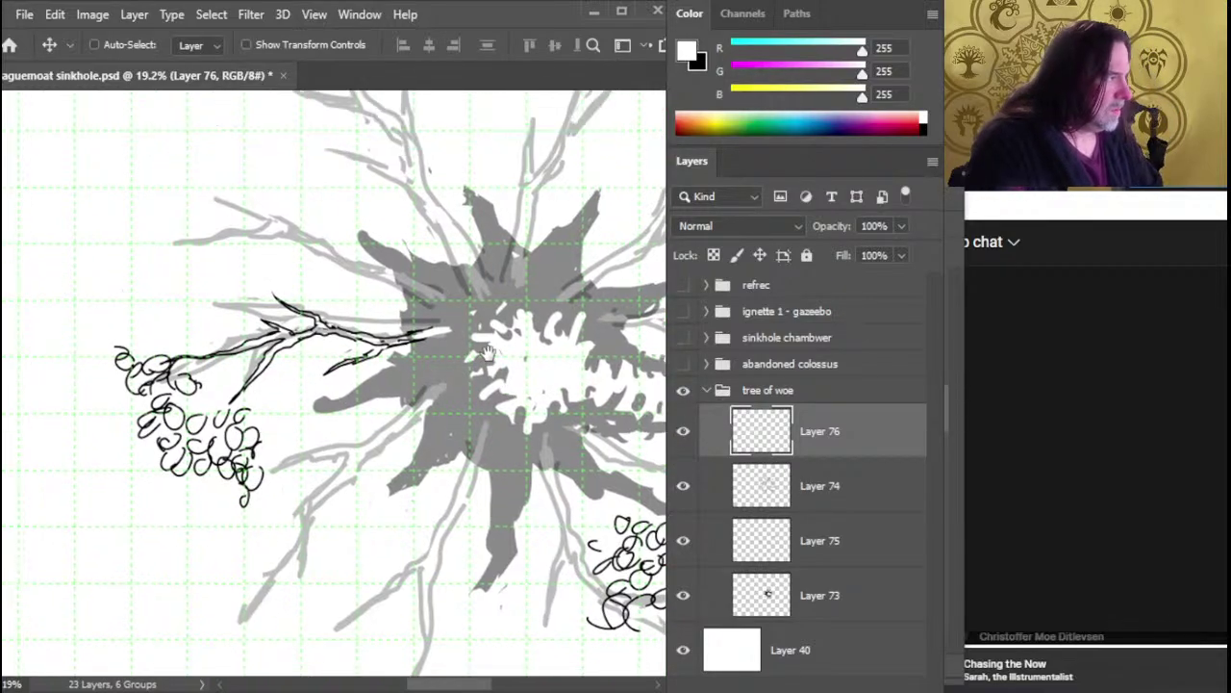
pyautogui.press('x')
pyautogui.press('b')
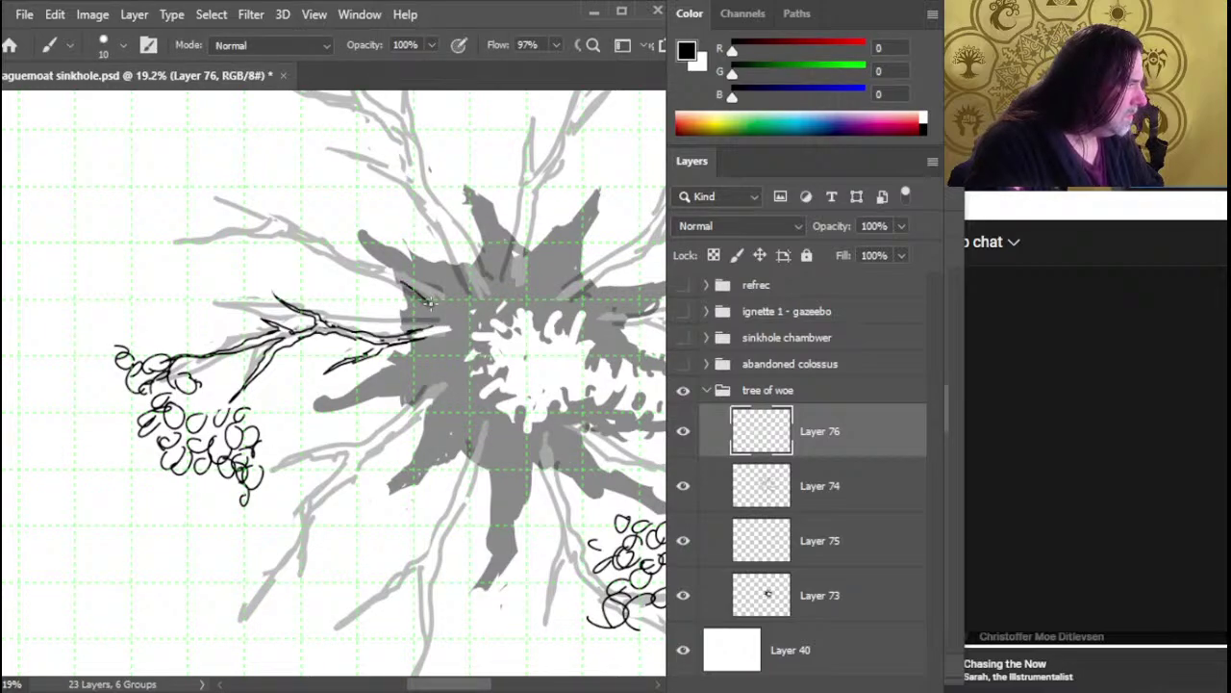
pyautogui.moveTo(400, 282); pyautogui.dragTo(364, 274)
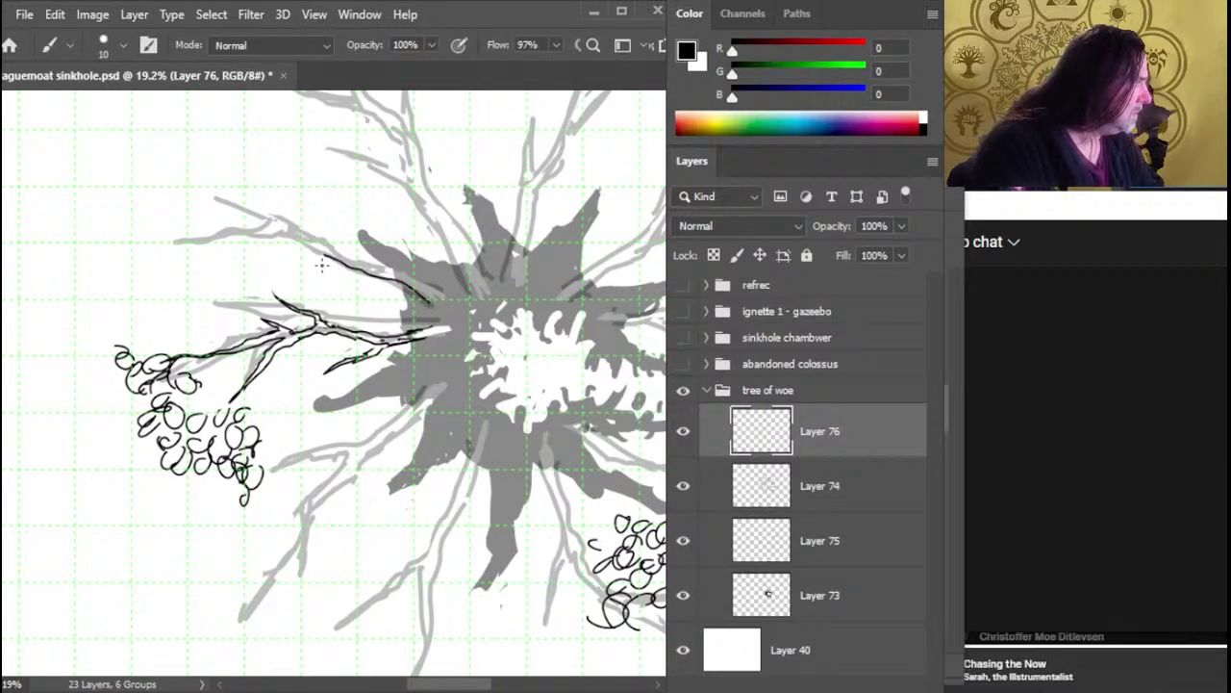
pyautogui.moveTo(330, 253); pyautogui.dragTo(248, 230)
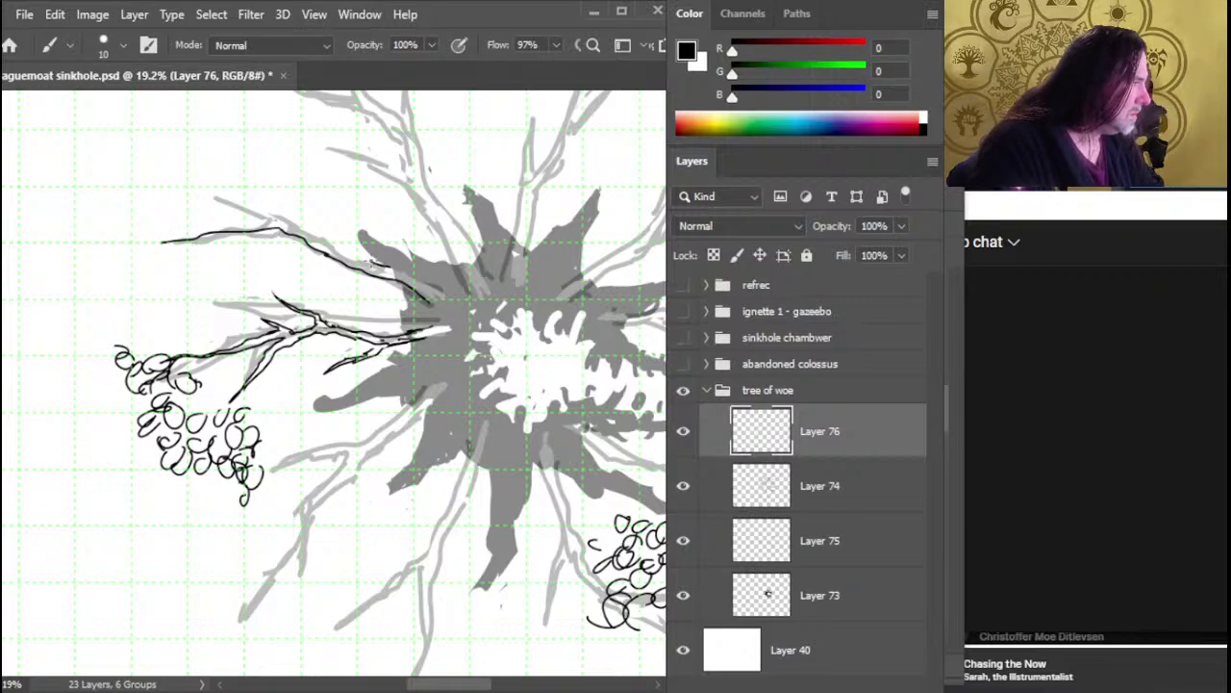
# Remove the white paint from the trunk end of the left branch and extend the upper-left branch's second outline to the trunk
pyautogui.press('e')
pyautogui.press('w')
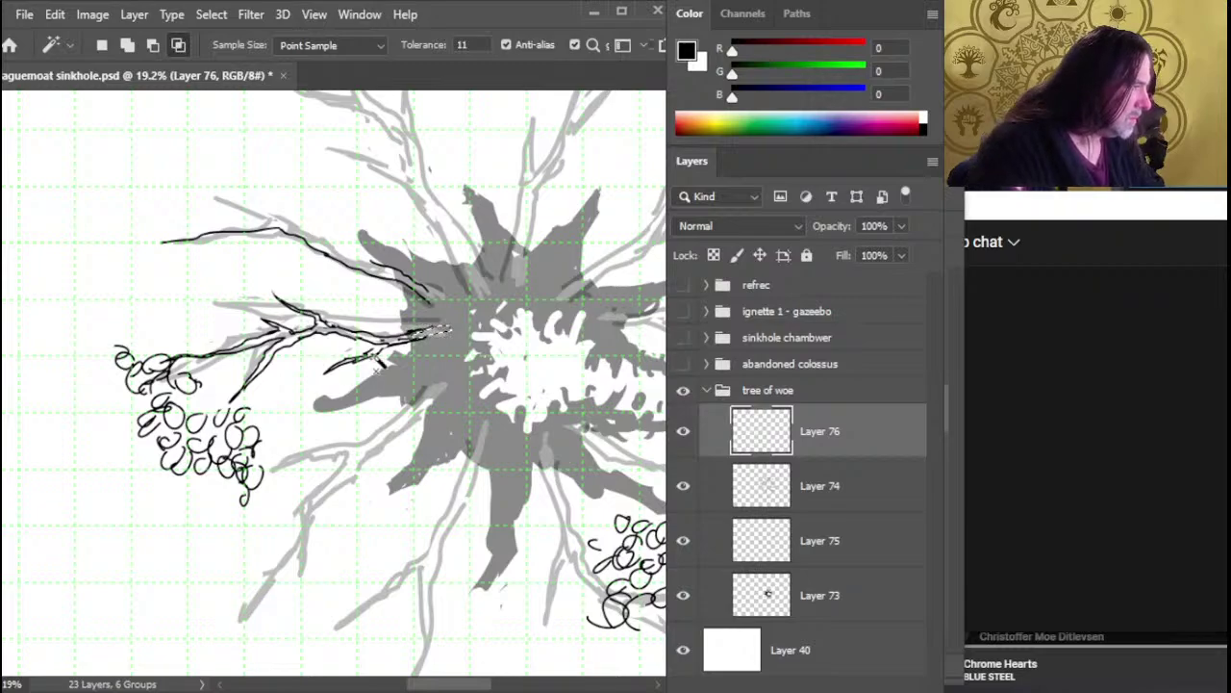
pyautogui.press('l')
pyautogui.press('b')
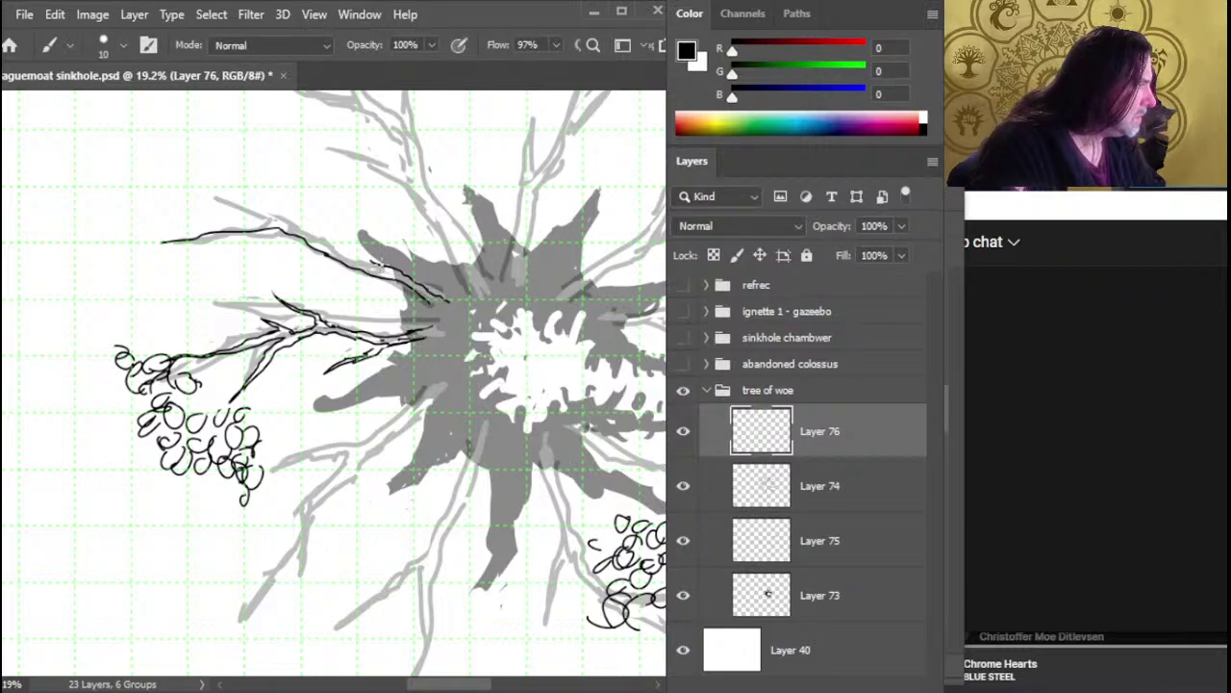
# Tidy the upper-left branch's outline near the trunk, then complete its upper edge out to a pointed fork at the far end
pyautogui.press('e')
pyautogui.moveTo(373, 261); pyautogui.dragTo(402, 272)
pyautogui.press('b')
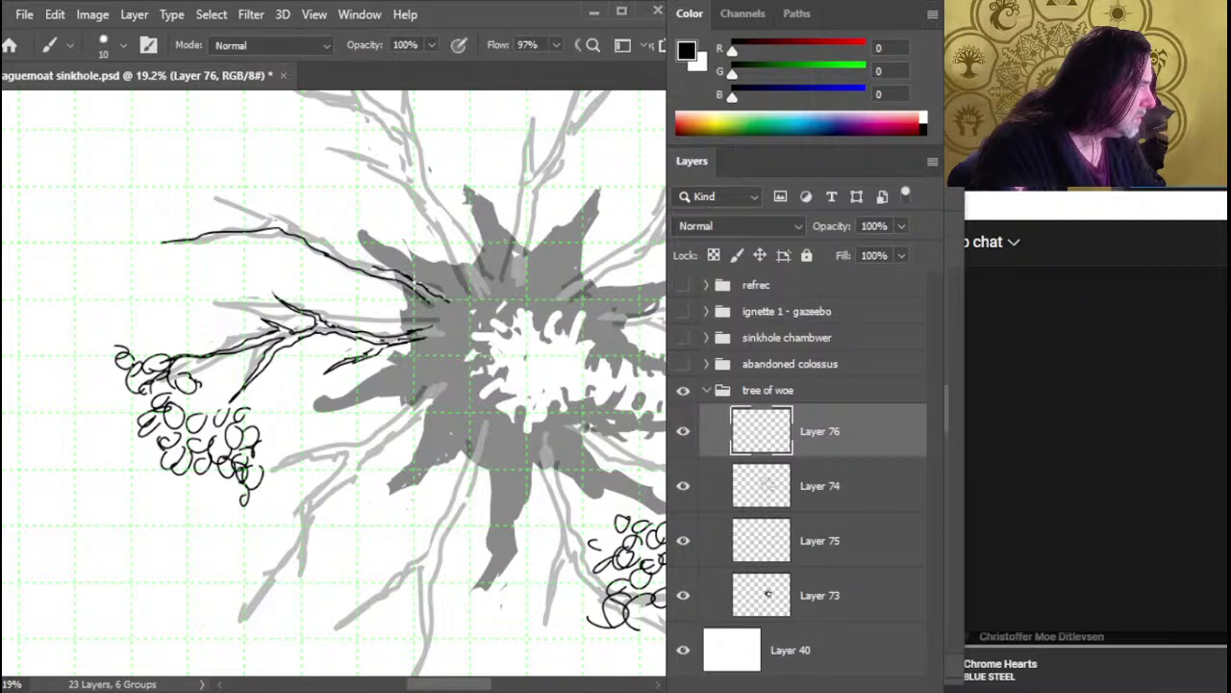
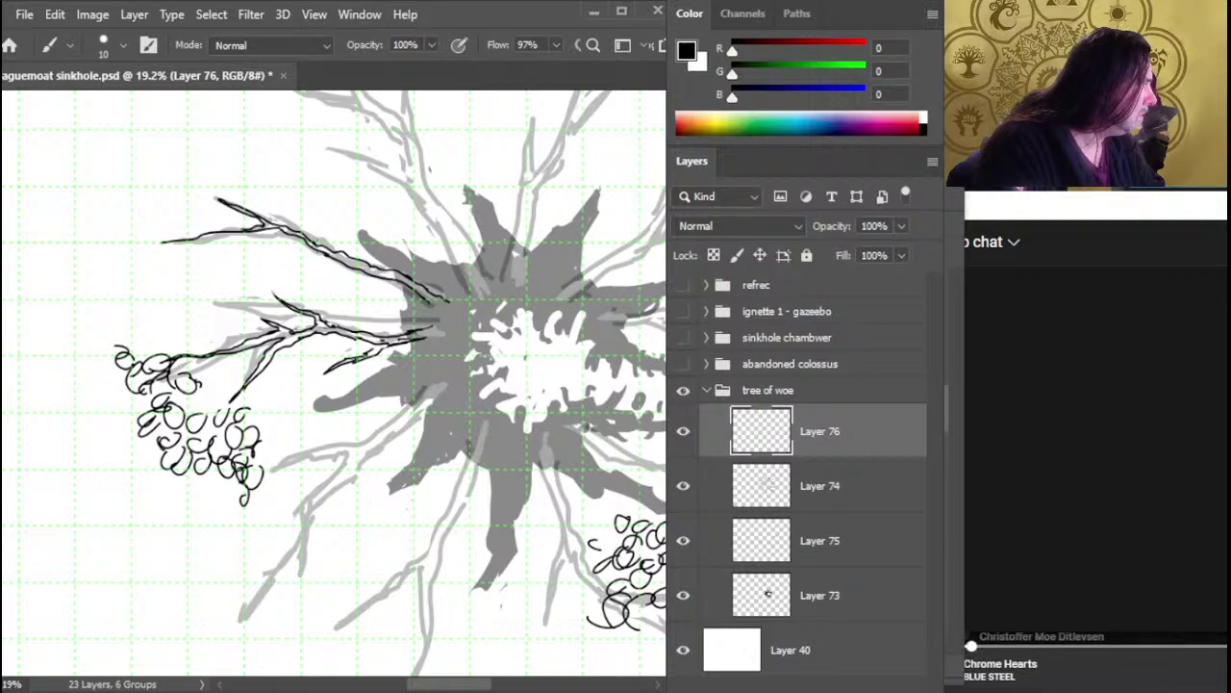
pyautogui.press('e')
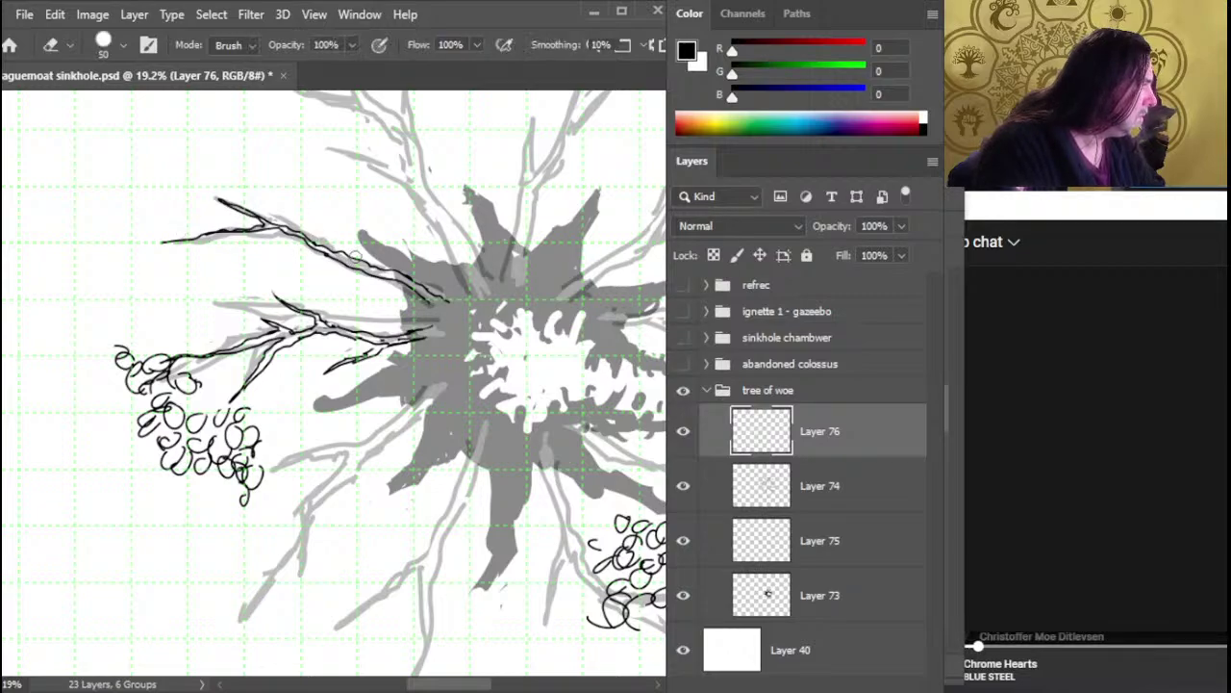
pyautogui.press('b')
# Draw a slim upward twig from the middle of the upper-left branch and clean up the lines at its junction
pyautogui.moveTo(339, 252)
pyautogui.mouseDown()
pyautogui.moveTo(324, 201)
pyautogui.moveTo(360, 262)
pyautogui.mouseUp()
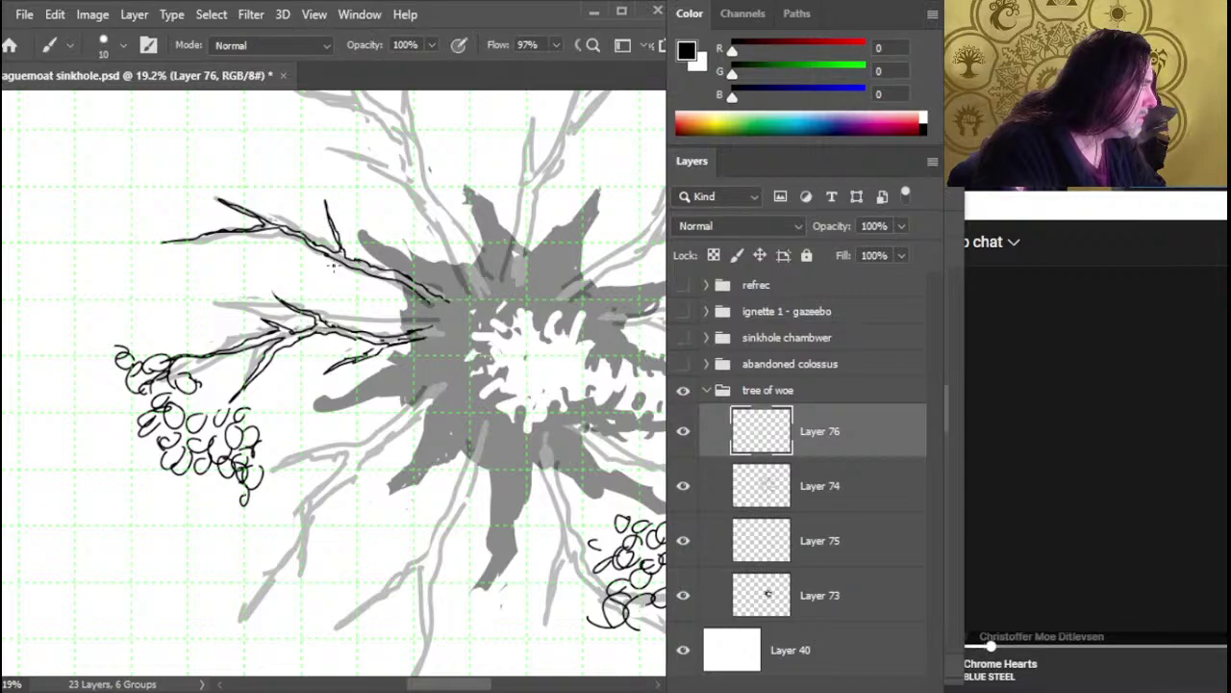
pyautogui.press('e')
pyautogui.press('b')
pyautogui.press('e')
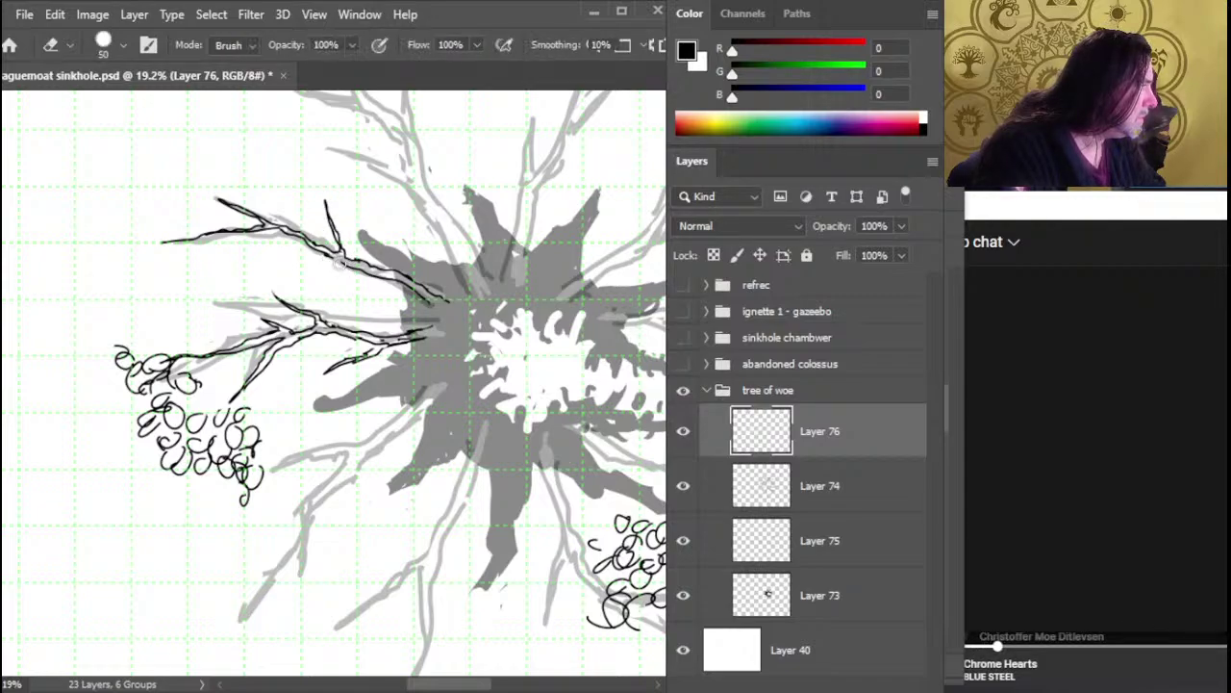
pyautogui.press('b')
pyautogui.press('e')
pyautogui.press('b')
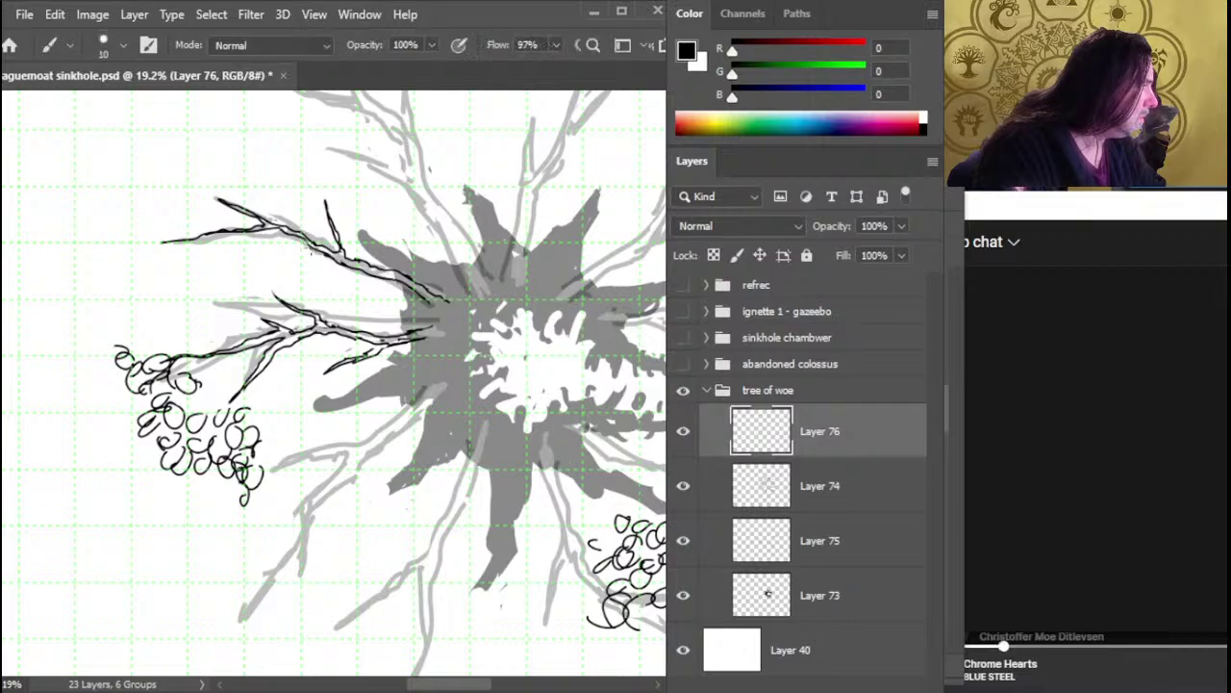
# Add a pointed twig reaching left from the underside of the upper-left branch, just below the far fork
pyautogui.moveTo(320, 245)
pyautogui.mouseDown()
pyautogui.moveTo(244, 256)
pyautogui.moveTo(281, 251)
pyautogui.mouseUp()
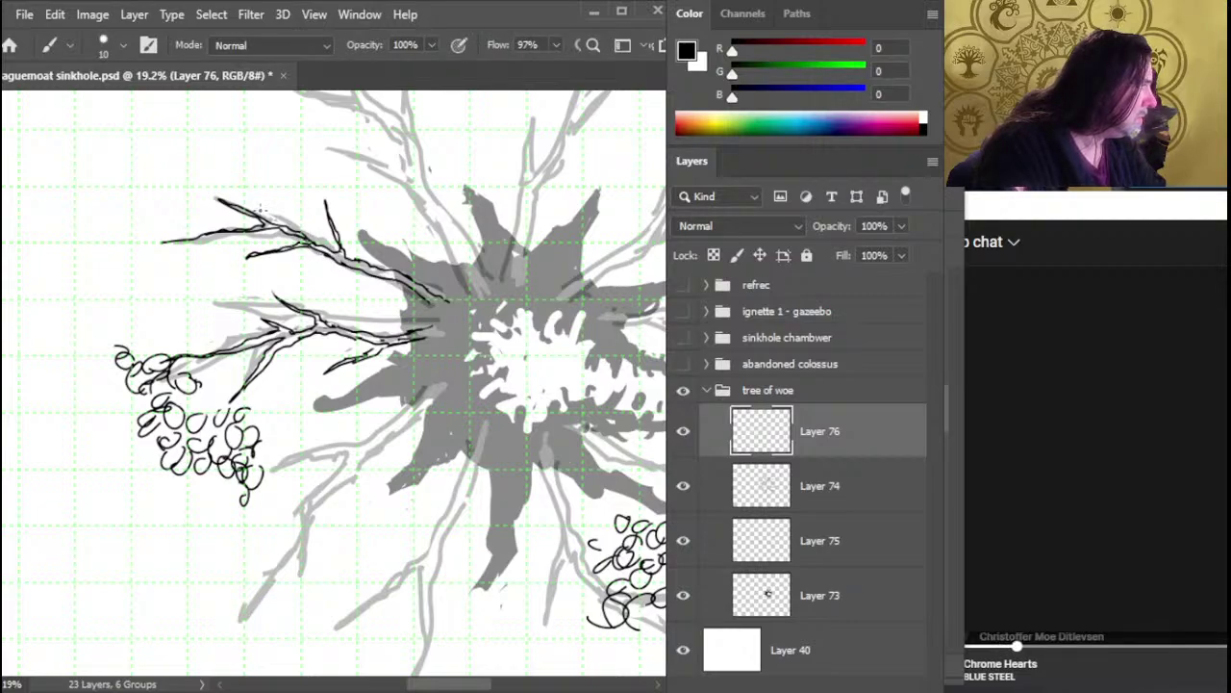
pyautogui.press('e')
pyautogui.press('b')
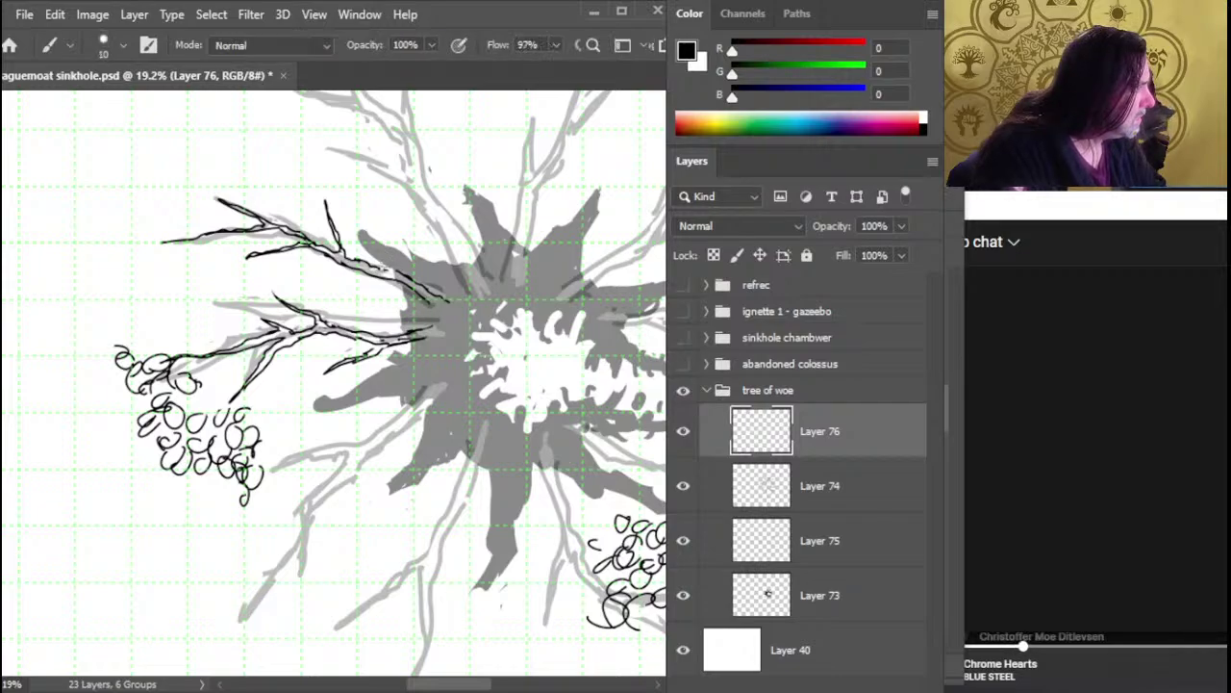
# Add a short upward twig on the trunk side of the upper-left branch and a pointed one reaching left from its underside
pyautogui.moveTo(384, 269)
pyautogui.mouseDown()
pyautogui.moveTo(365, 217)
pyautogui.moveTo(375, 240)
pyautogui.mouseUp()
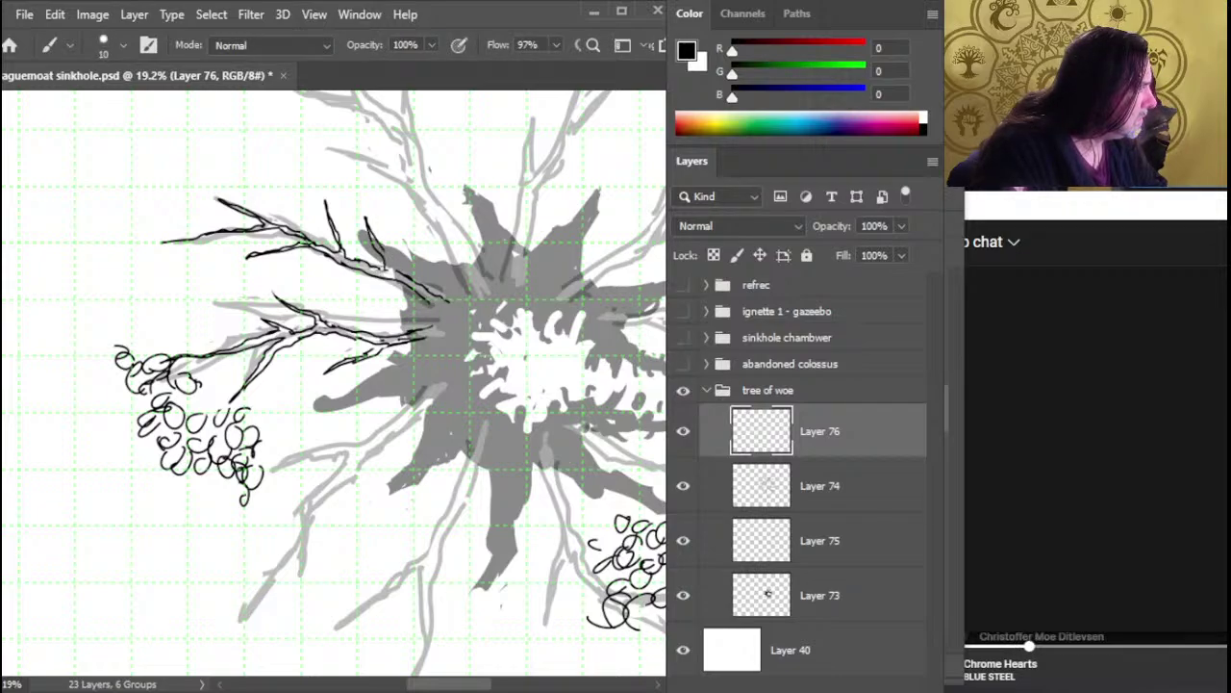
pyautogui.press('e')
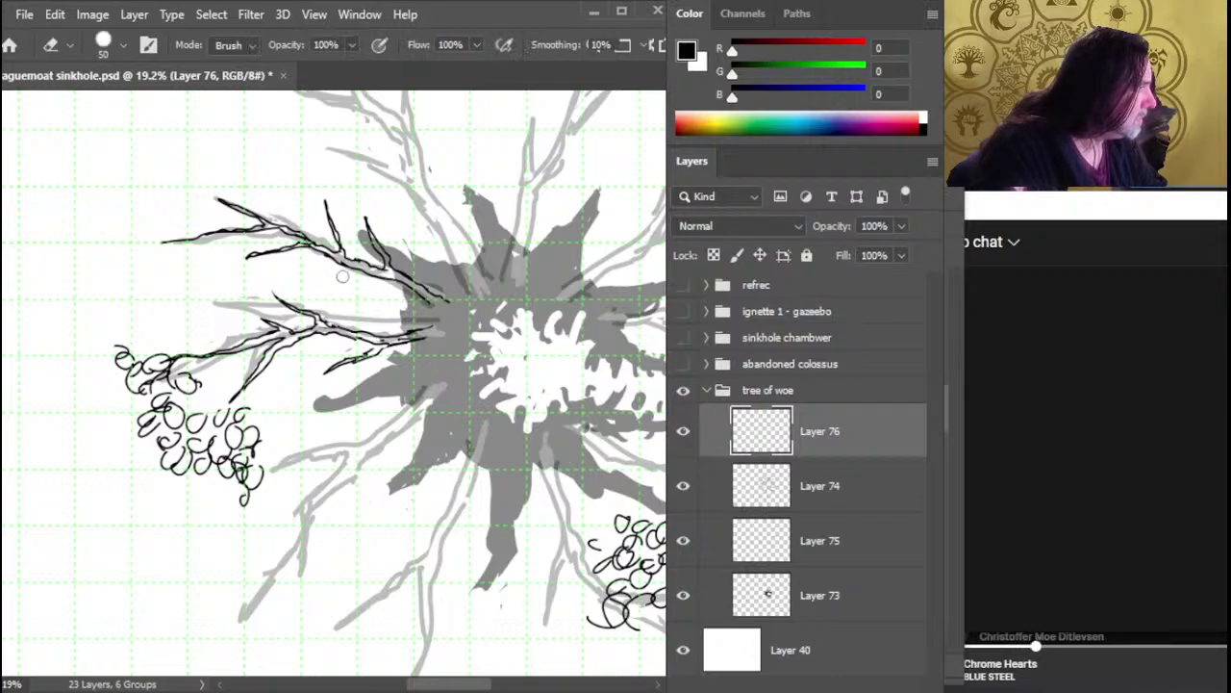
pyautogui.press('b')
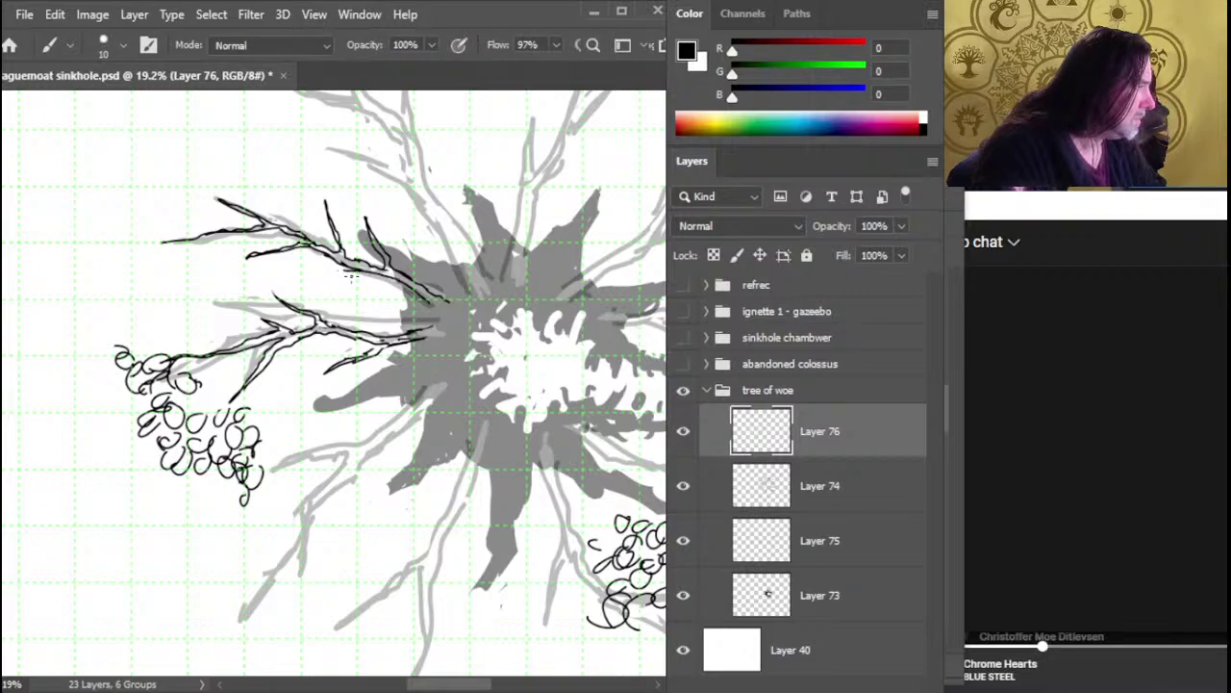
pyautogui.press('b')
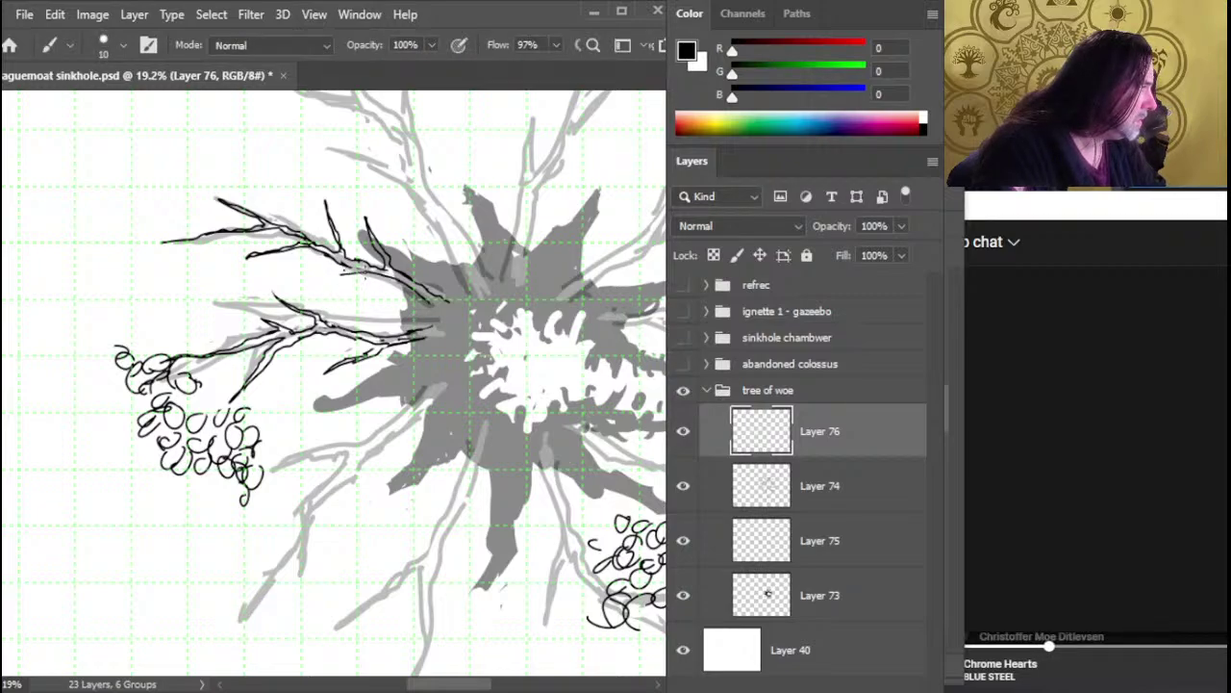
pyautogui.moveTo(302, 274)
pyautogui.mouseDown()
pyautogui.moveTo(352, 269)
pyautogui.moveTo(329, 258)
pyautogui.mouseUp()
pyautogui.press('e')
pyautogui.press('b')
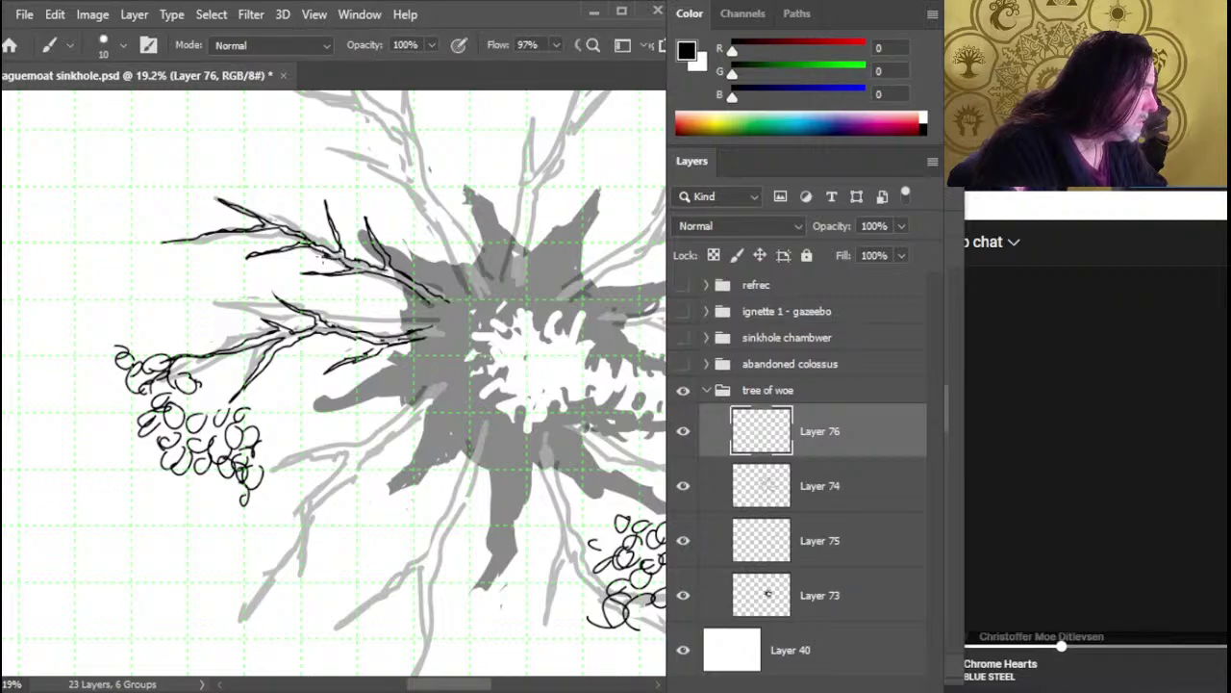
# Redraw the upward twig nearest the trunk on the upper-left branch so it is longer and thicker and leans left
pyautogui.press('e')
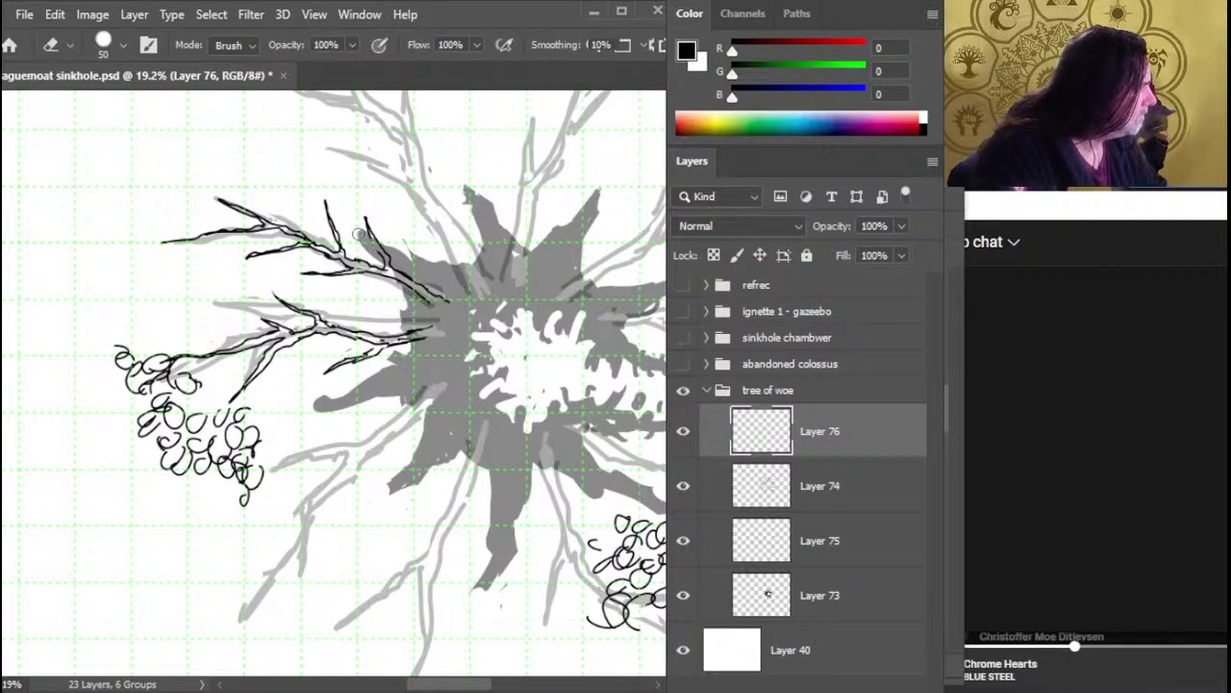
pyautogui.press('b')
pyautogui.moveTo(389, 261); pyautogui.dragTo(362, 210)
pyautogui.press('e')
pyautogui.press('b')
pyautogui.moveTo(385, 257)
pyautogui.mouseDown()
pyautogui.moveTo(362, 210)
pyautogui.moveTo(389, 254)
pyautogui.mouseUp()
pyautogui.press('e')
pyautogui.press('b')
pyautogui.press('e')
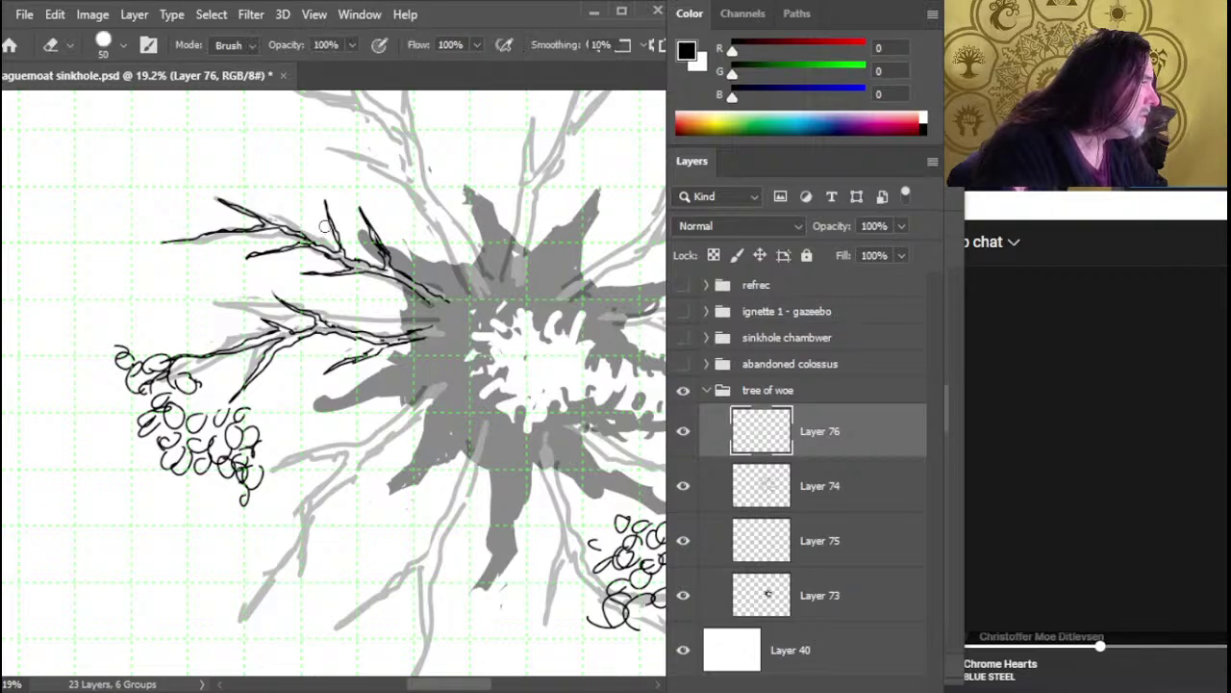
# Erase the tip of the middle upward twig on the upper-left branch and redraw it as a small fork with two points
pyautogui.moveTo(325, 226)
pyautogui.mouseDown()
pyautogui.moveTo(334, 244)
pyautogui.moveTo(314, 214)
pyautogui.moveTo(325, 194)
pyautogui.mouseUp()
pyautogui.press('b')
pyautogui.press('e')
pyautogui.press('b')
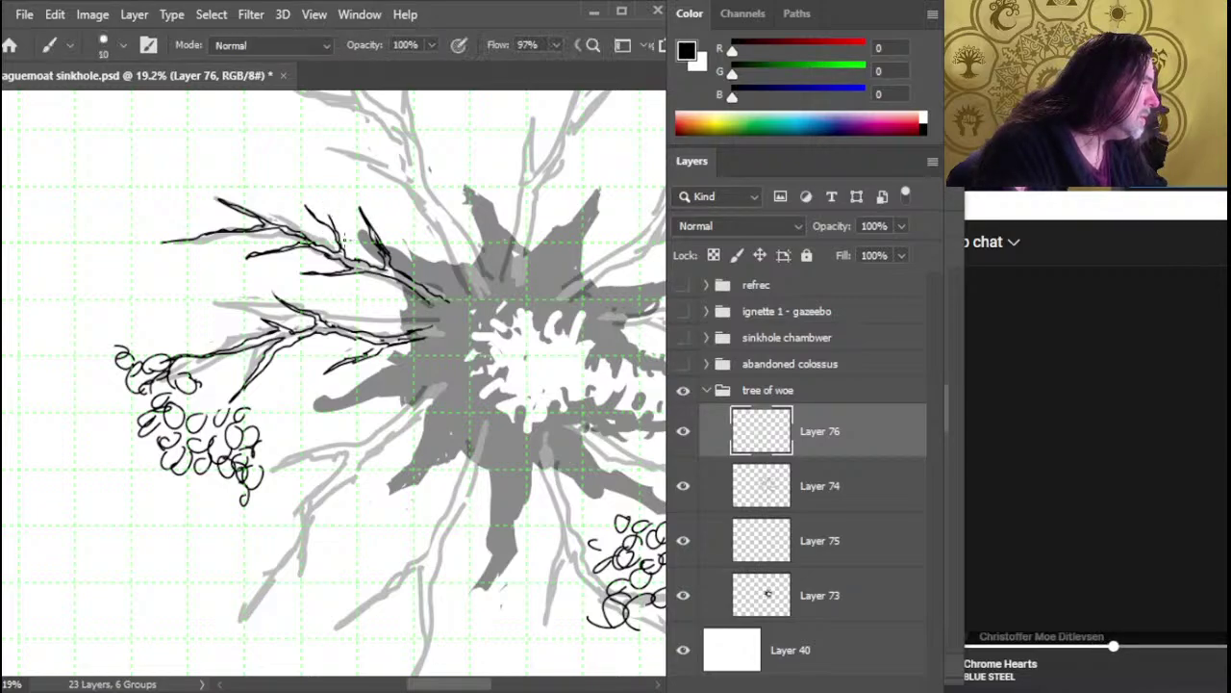
pyautogui.moveTo(340, 241); pyautogui.dragTo(329, 217)
pyautogui.press('e')
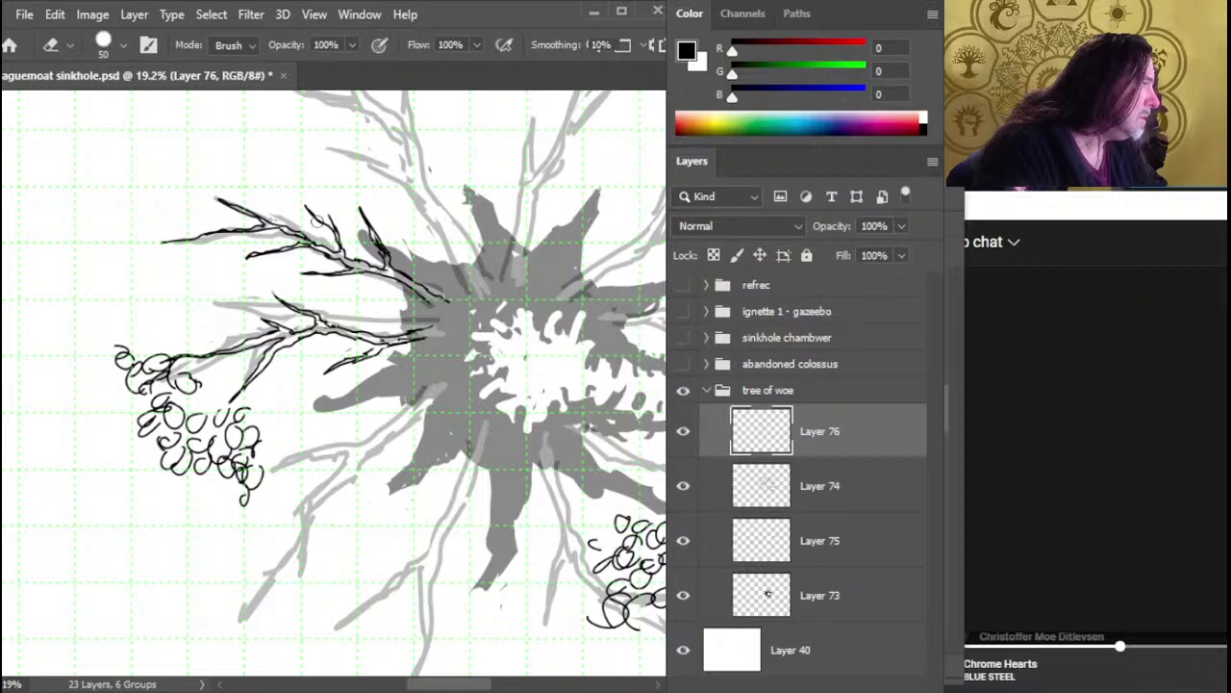
# Add a pointed upward twig at the upper-left branch's far fork, then erase and redraw it shorter with cleaner lines
pyautogui.press('b')
pyautogui.press('e')
pyautogui.press('b')
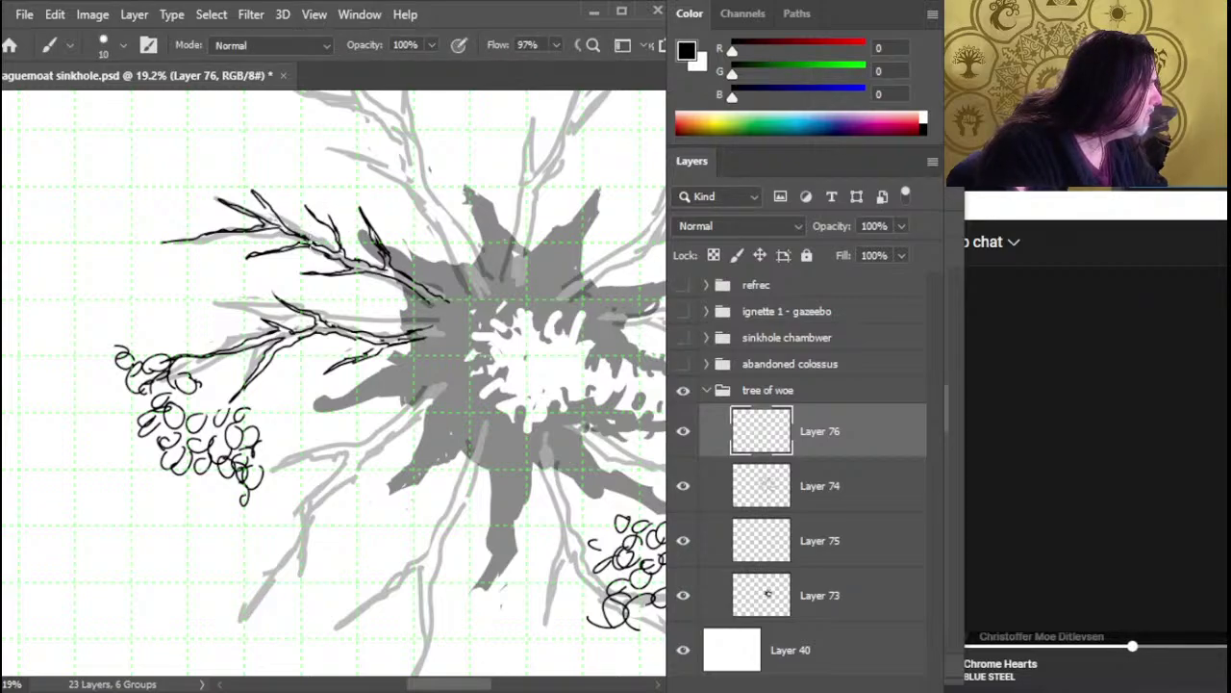
pyautogui.press('e')
pyautogui.moveTo(259, 202)
pyautogui.mouseDown()
pyautogui.moveTo(274, 213)
pyautogui.moveTo(235, 205)
pyautogui.mouseUp()
pyautogui.press('b')
pyautogui.press('e')
pyautogui.press('b')
pyautogui.press('e')
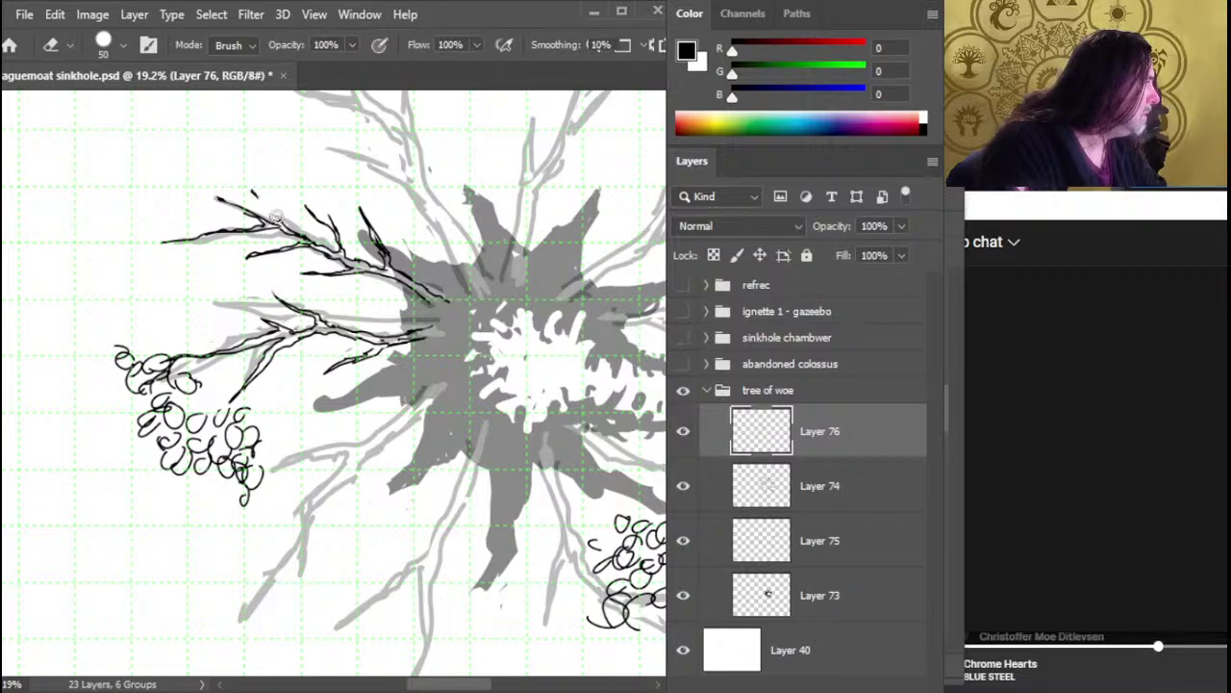
pyautogui.press('b')
pyautogui.moveTo(260, 198); pyautogui.dragTo(274, 217)
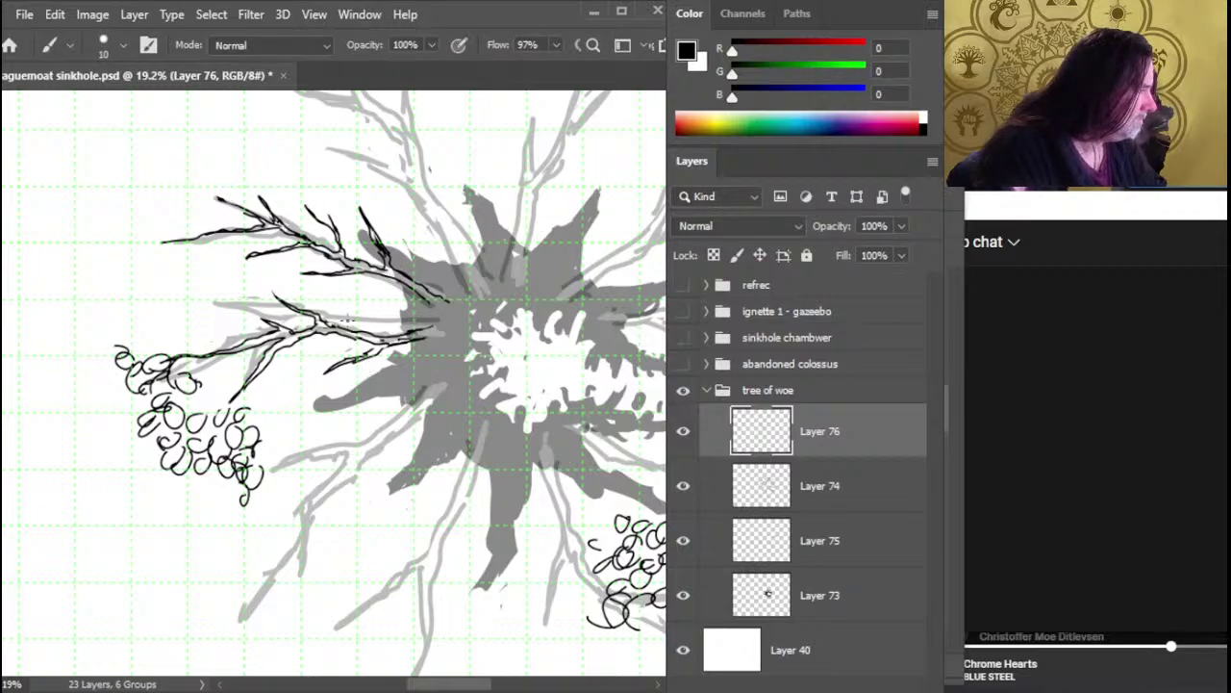
# Refine the left branch's outlines around the lower twig near the trunk and at the fork with small erasures and strokes
pyautogui.press('e')
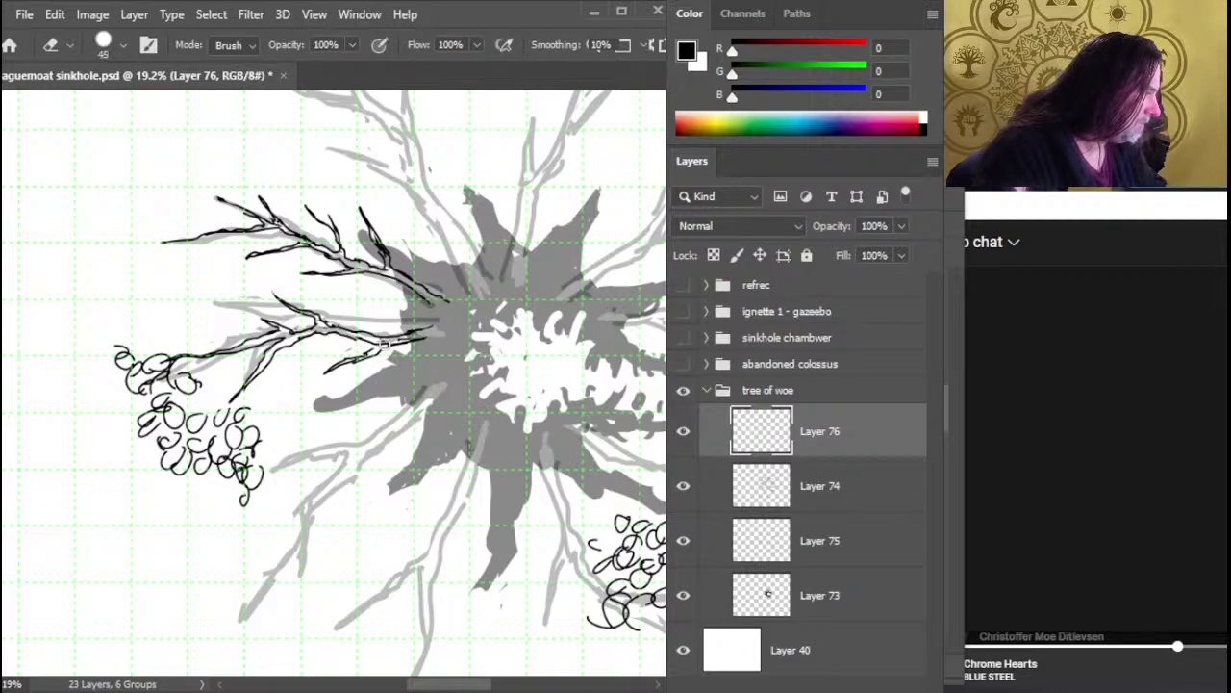
pyautogui.press('b')
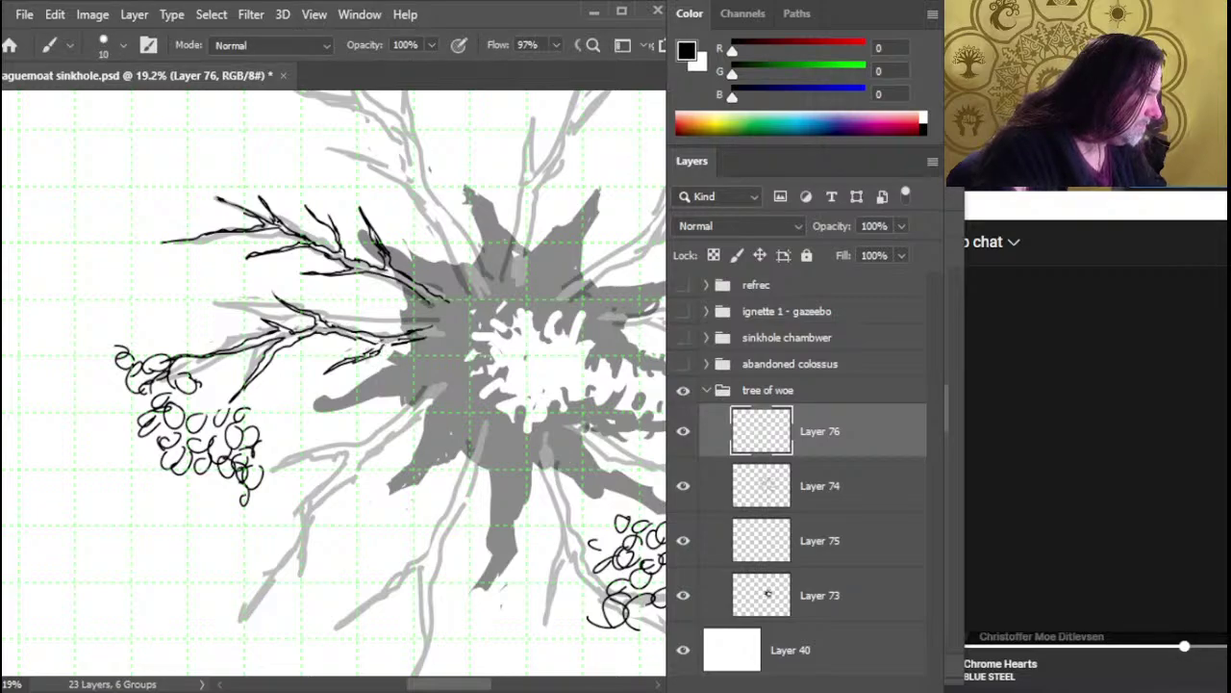
pyautogui.press('e')
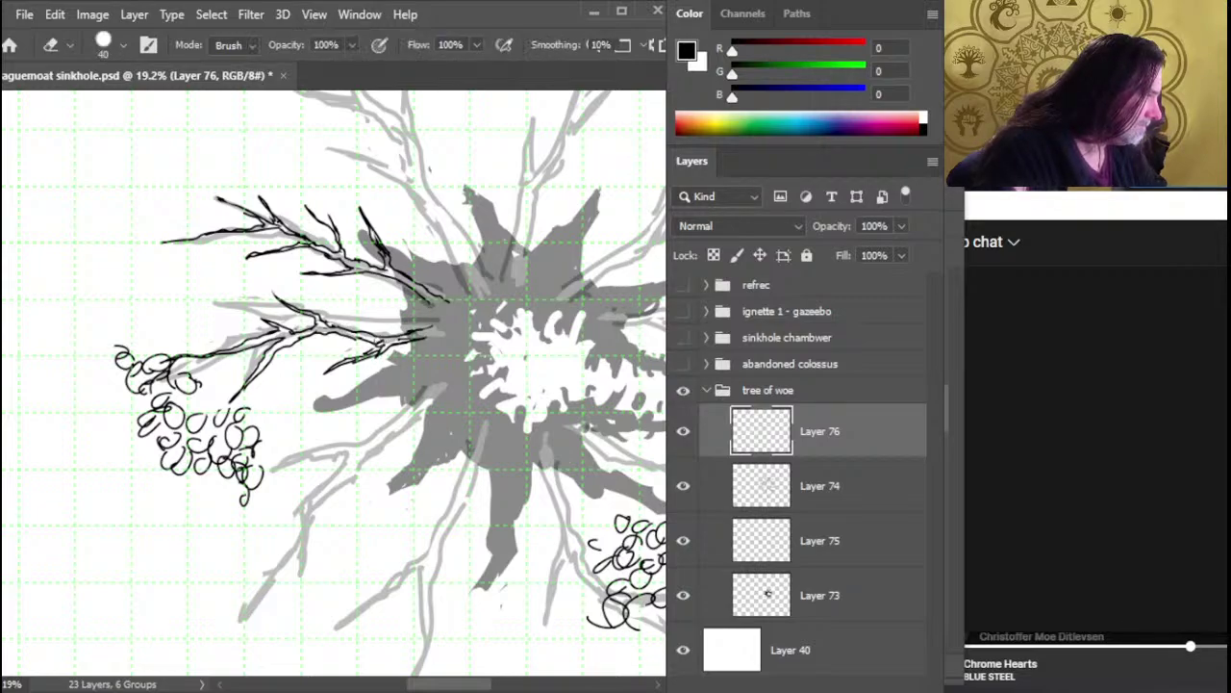
pyautogui.press('b')
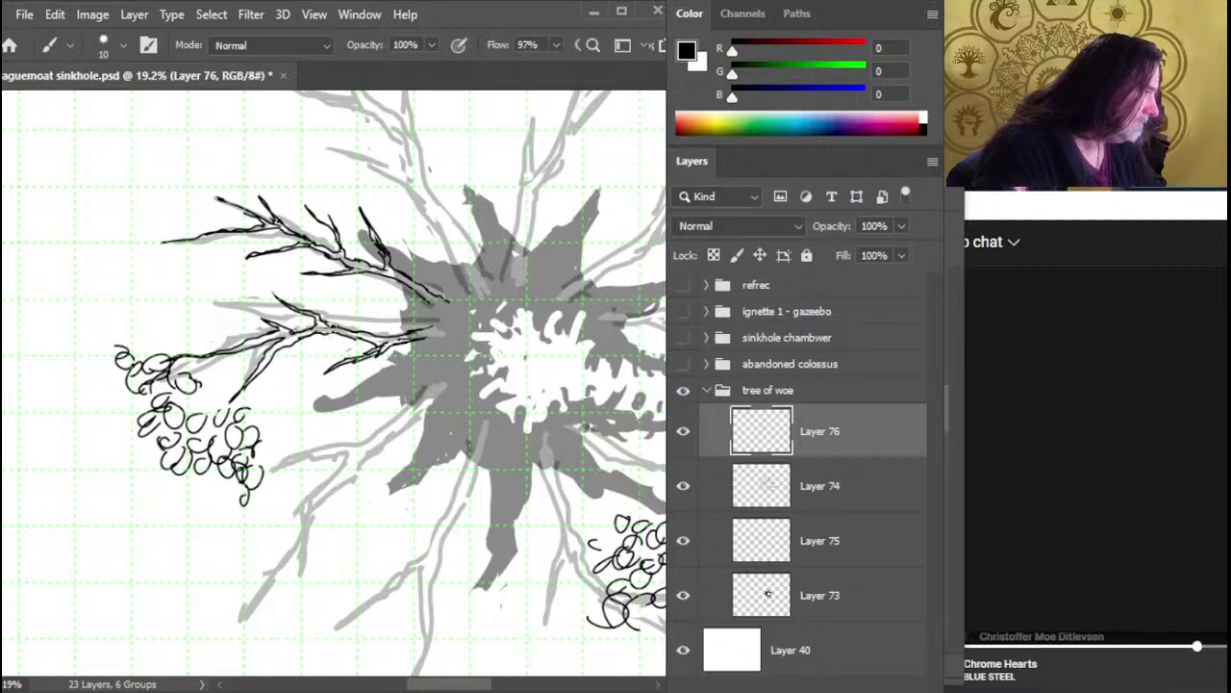
pyautogui.press('e')
pyautogui.moveTo(295, 352)
pyautogui.mouseDown()
pyautogui.moveTo(290, 339)
pyautogui.moveTo(197, 335)
pyautogui.moveTo(217, 305)
pyautogui.moveTo(284, 319)
pyautogui.mouseUp()
pyautogui.press('b')
# Select the outer end of the left branch, scale it down to about 79%, and move it to rejoin the fork
pyautogui.press('l')
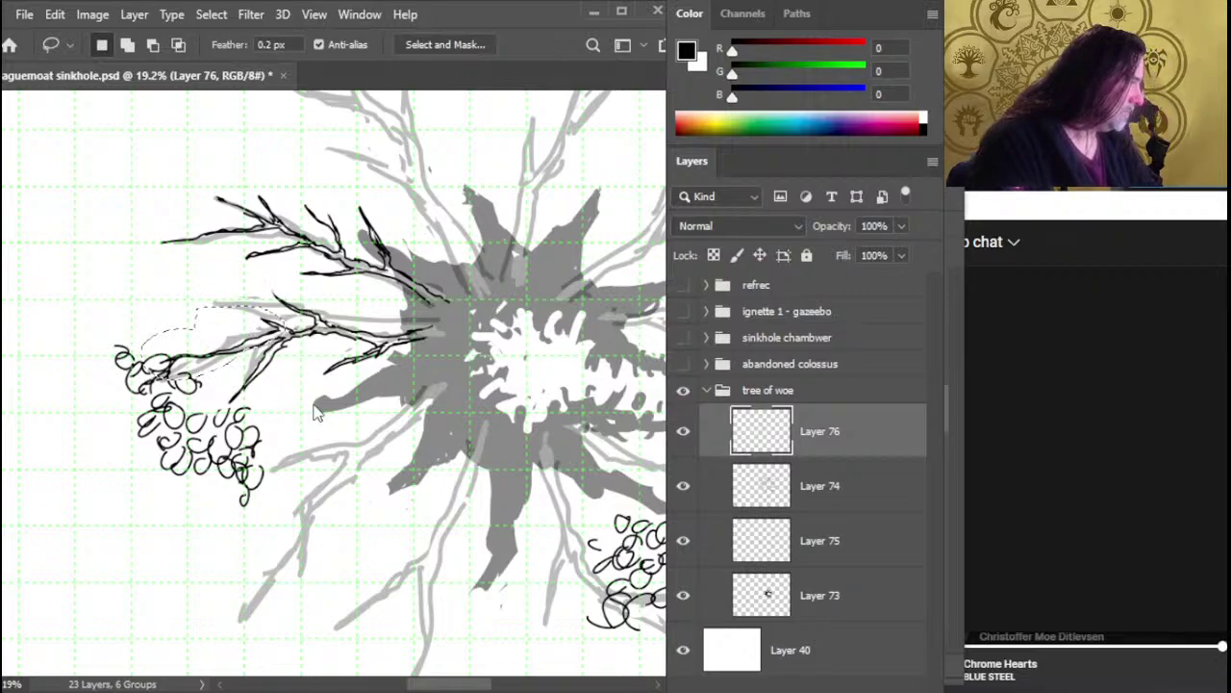
pyautogui.hotkey('ctrl', 't')
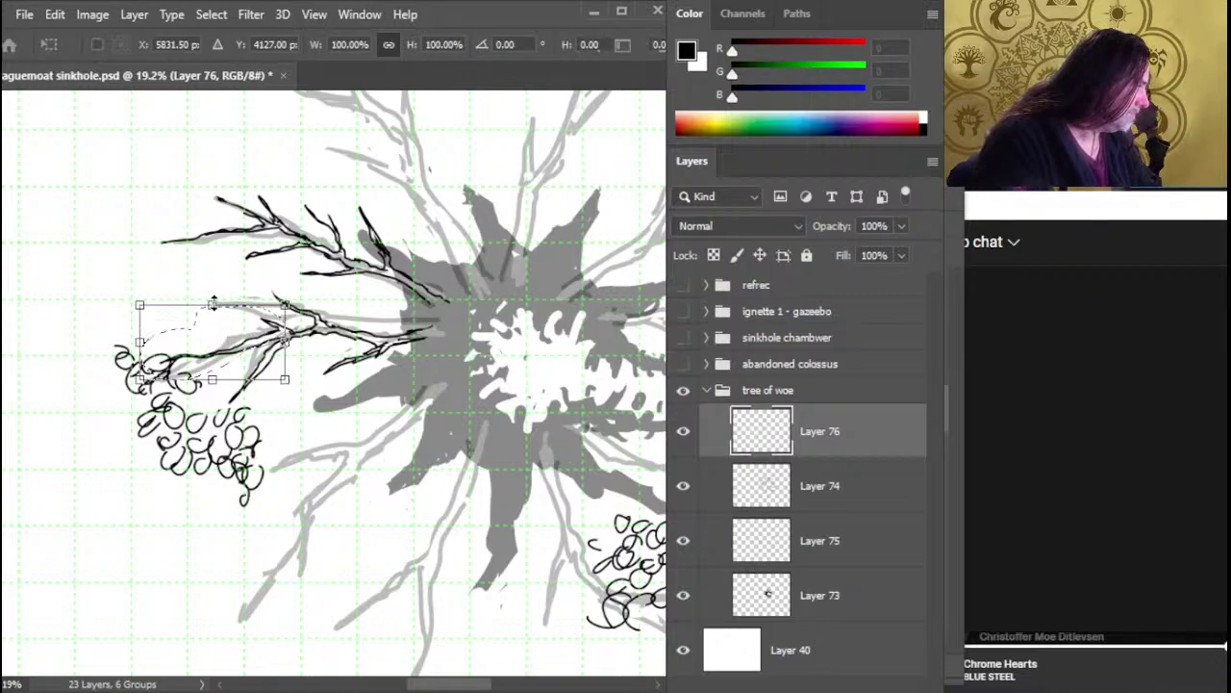
pyautogui.moveTo(212, 304); pyautogui.dragTo(213, 320)
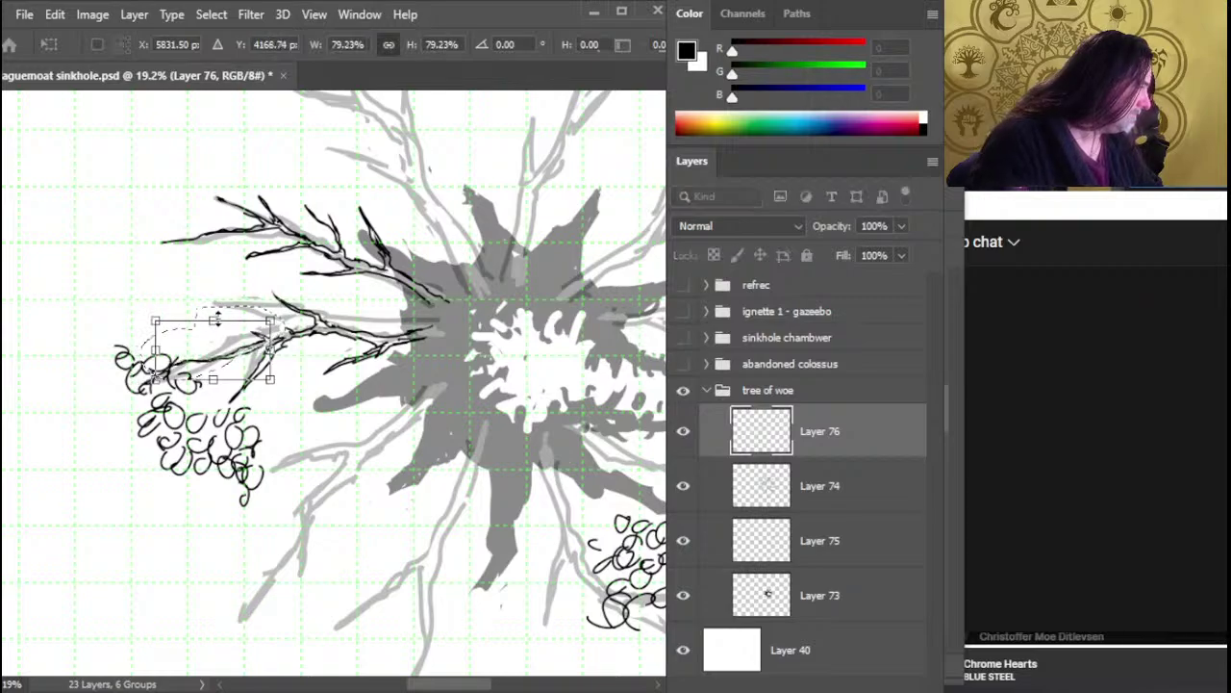
pyautogui.press('Return')
pyautogui.press('v')
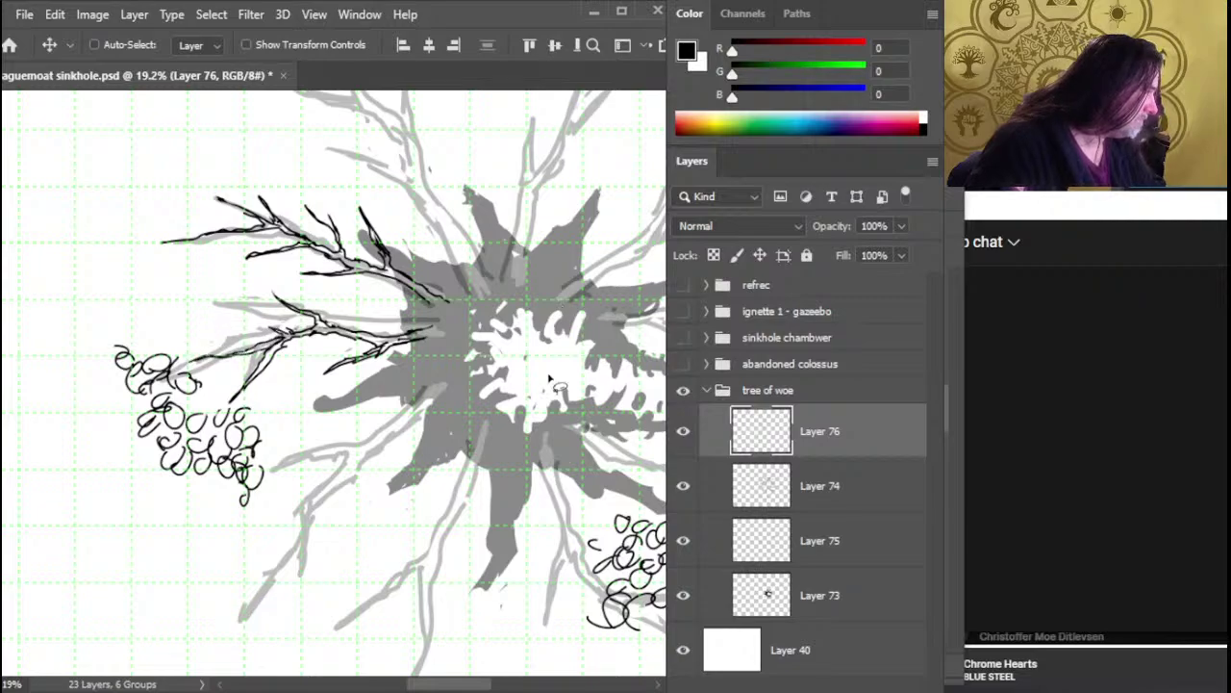
pyautogui.press('l')
pyautogui.moveTo(374, 322); pyautogui.dragTo(384, 351)
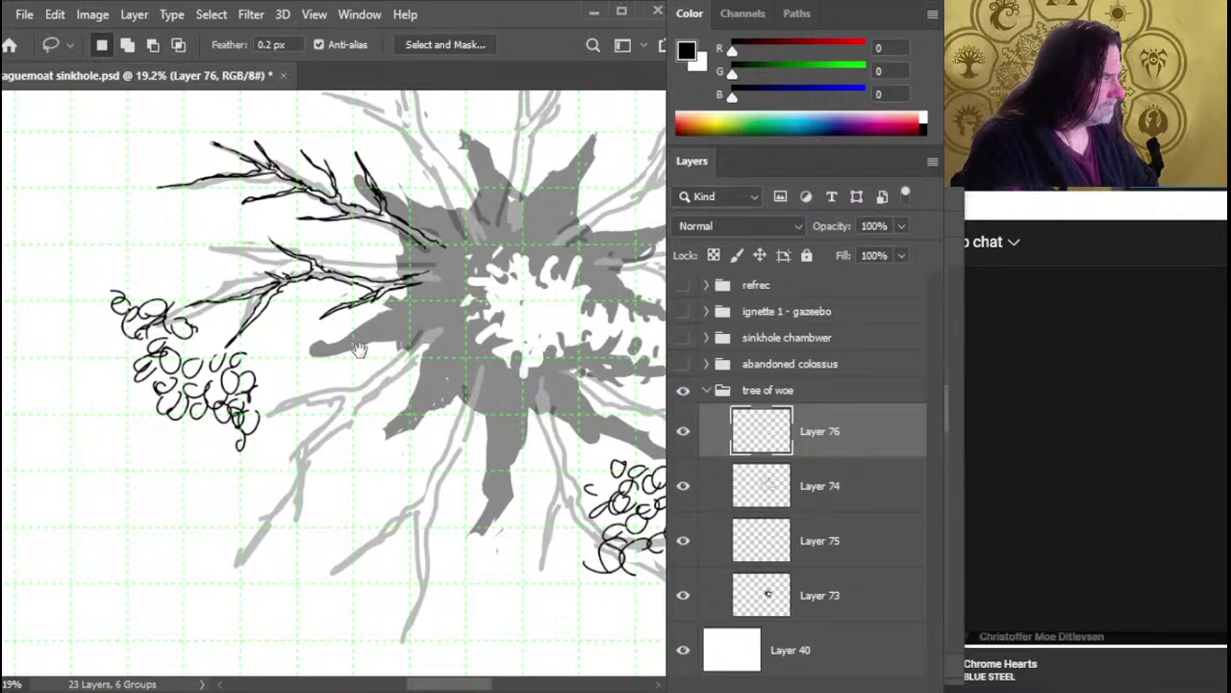
# Shorten the outermost lower tip of the upper-left branch and clean up the lines around its far fork
pyautogui.press('e')
pyautogui.moveTo(198, 183); pyautogui.dragTo(154, 183)
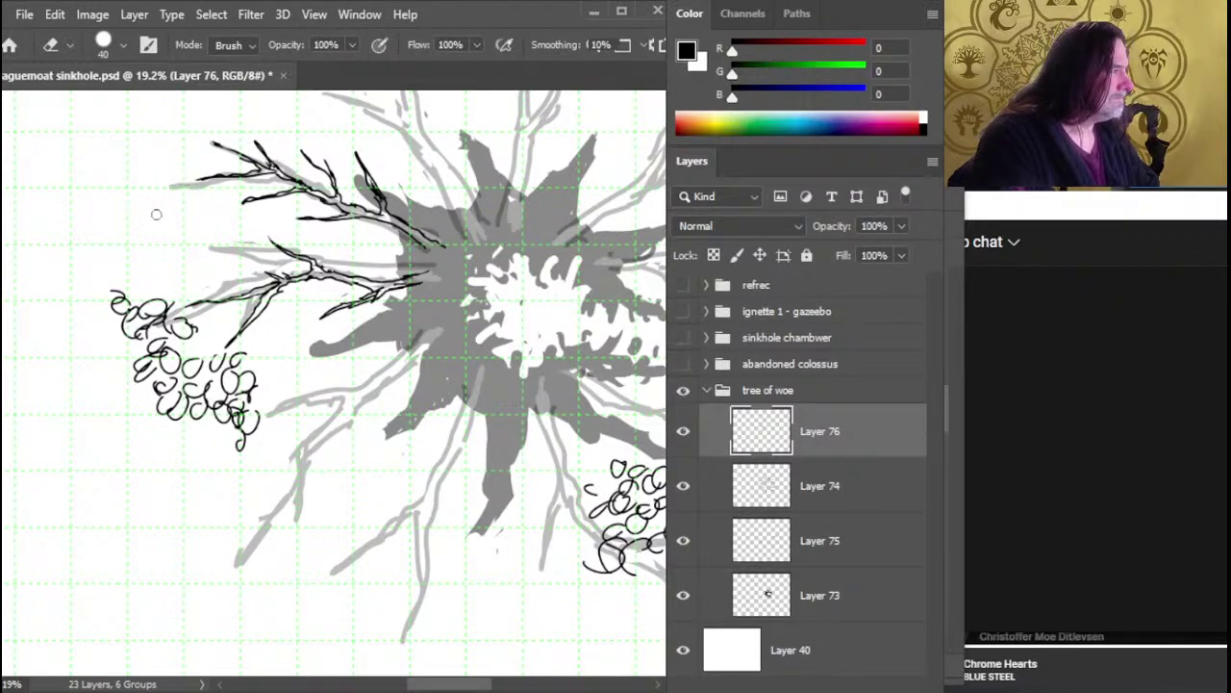
pyautogui.press('b')
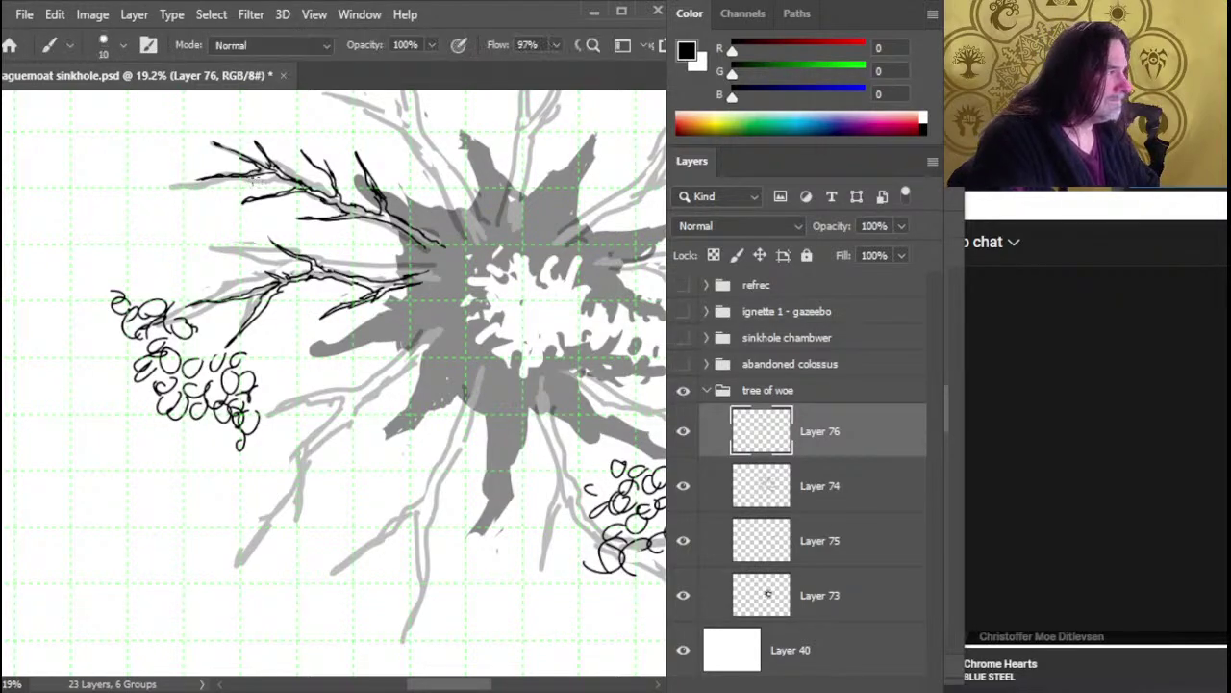
pyautogui.press('e')
pyautogui.press('b')
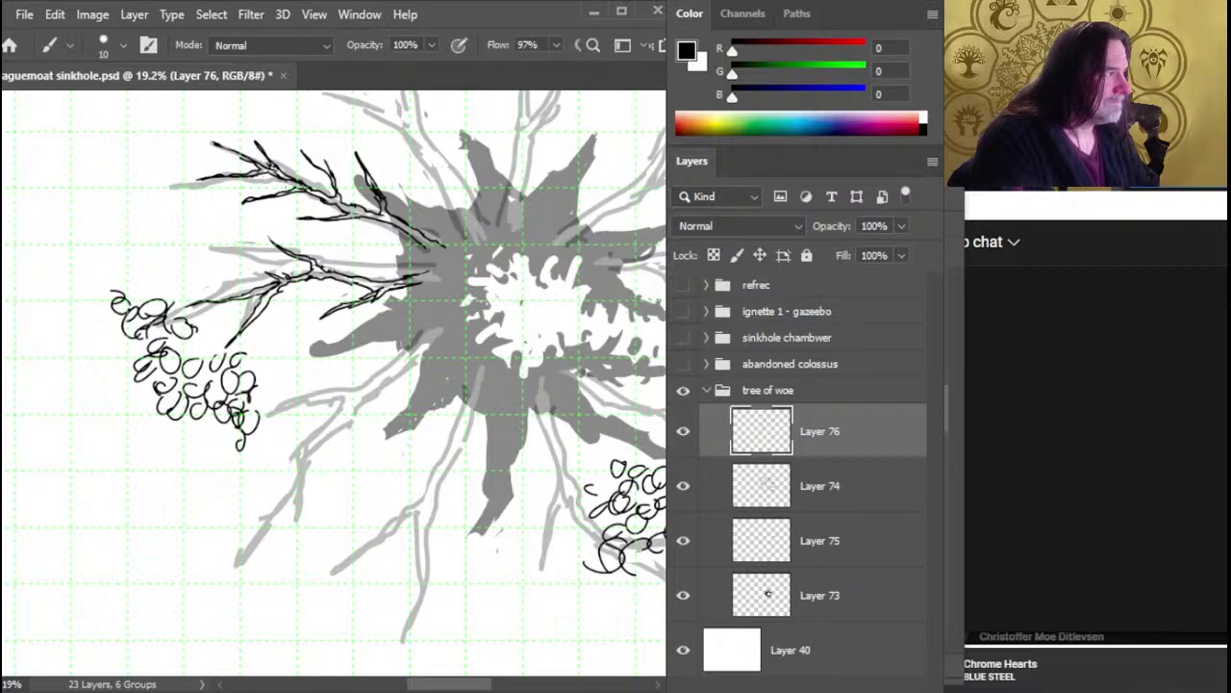
pyautogui.press('e')
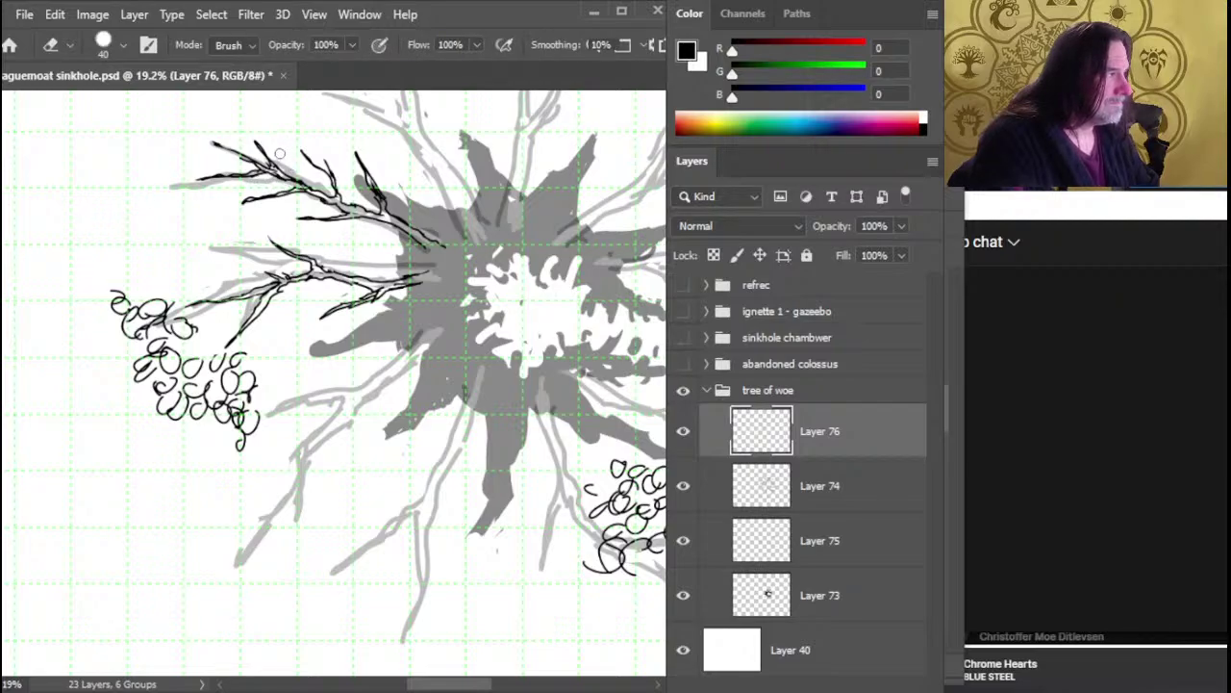
pyautogui.press('b')
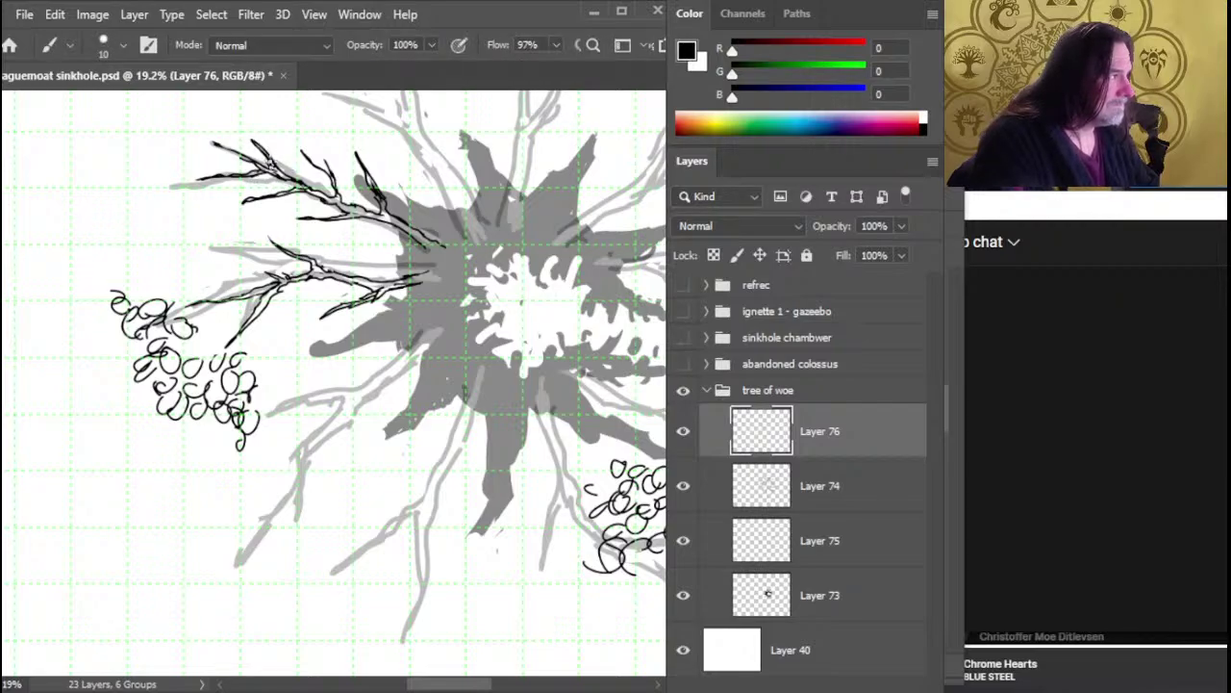
# Erase the uppermost end twig of the upper-left branch and redraw it lower as a thin fork with two points
pyautogui.press('e')
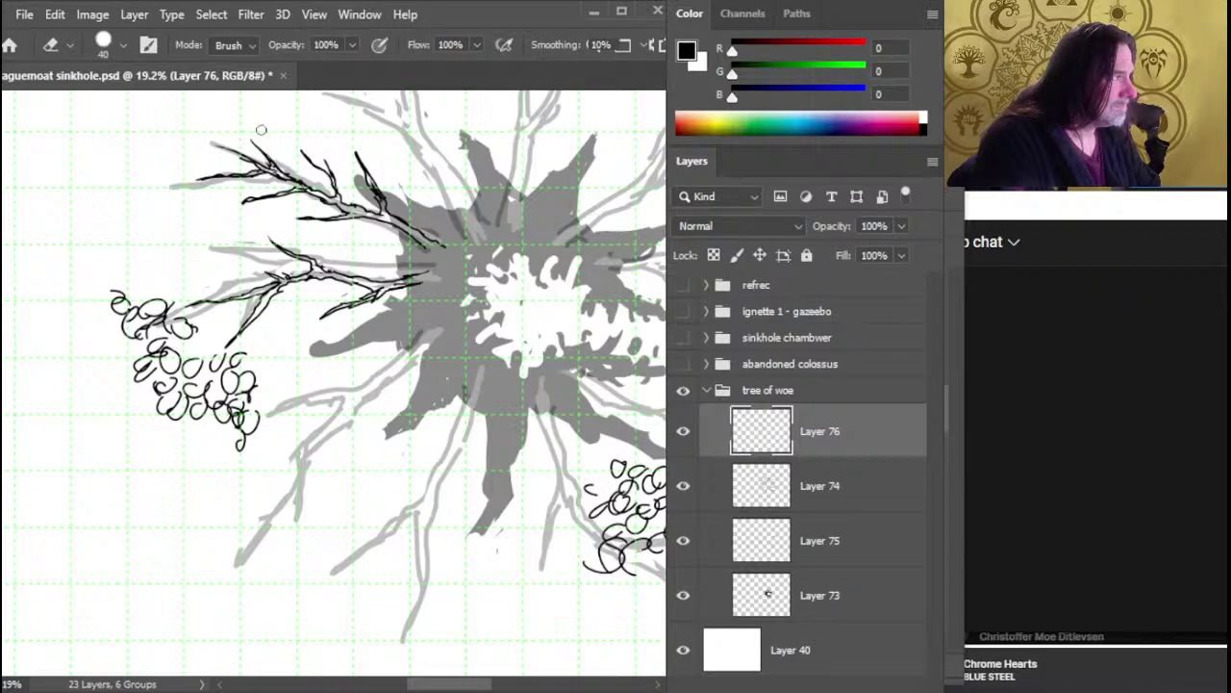
pyautogui.press('b')
pyautogui.moveTo(248, 159); pyautogui.dragTo(199, 141)
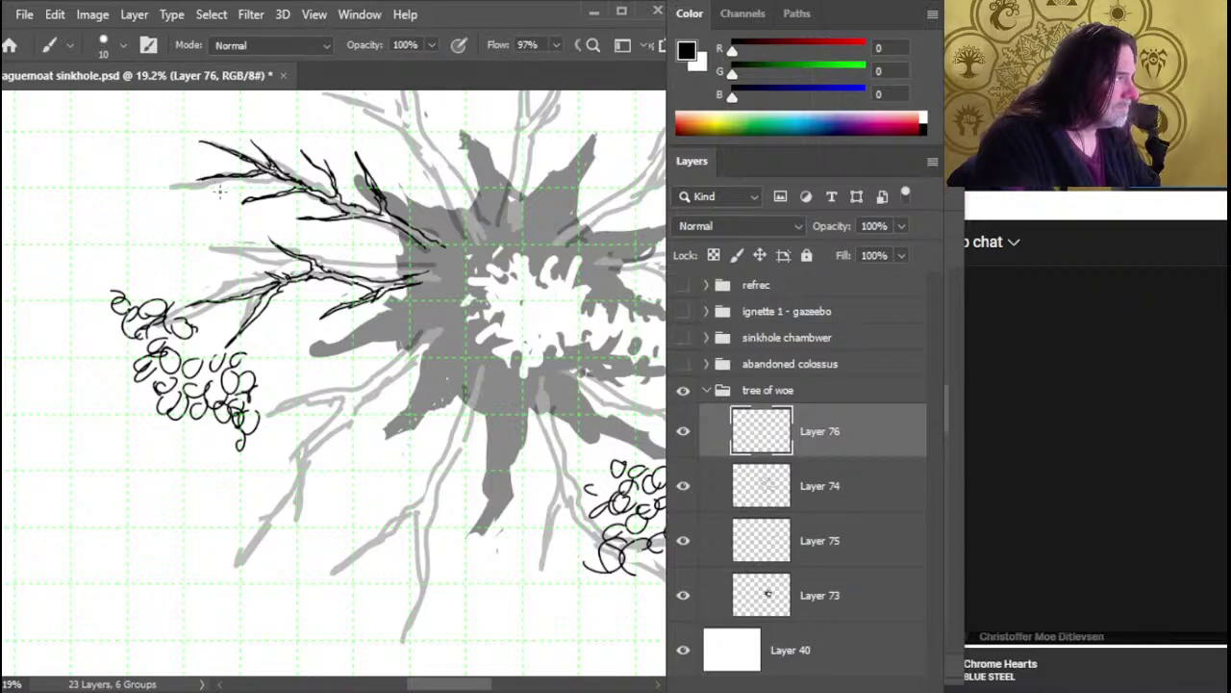
pyautogui.press('e')
pyautogui.press('b')
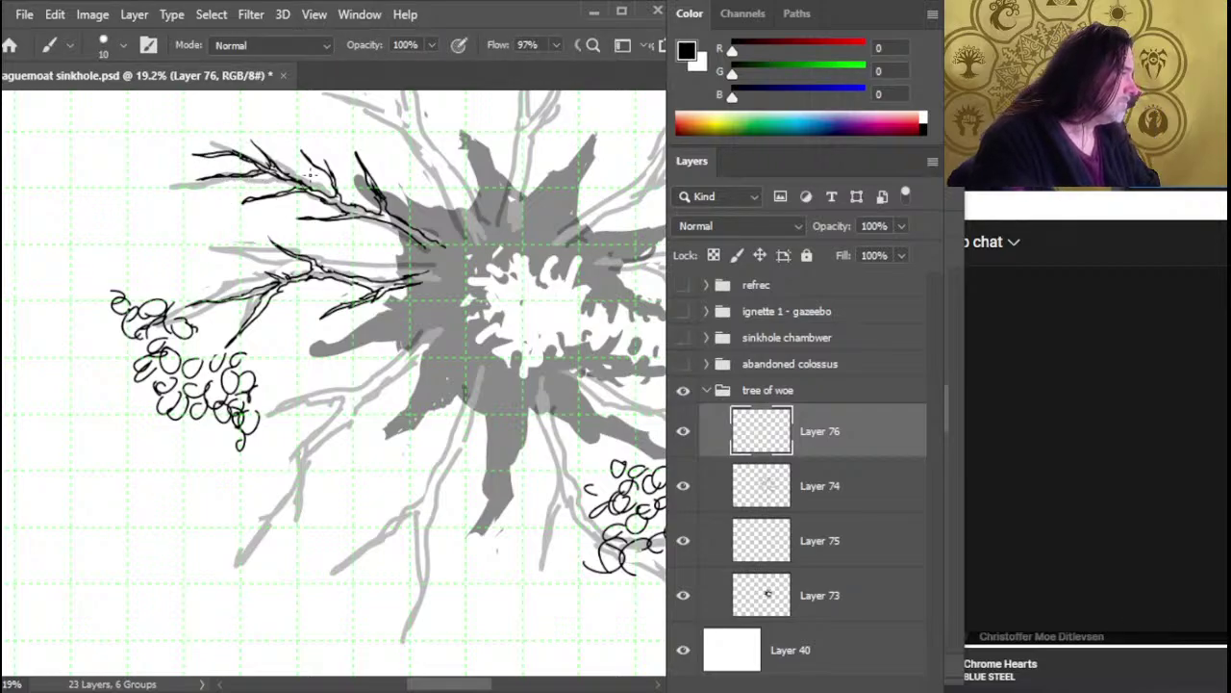
# Touch up the upper-left branch's middle upward twig and add a side stroke to the upward twig nearest the trunk
pyautogui.press('e')
pyautogui.press('b')
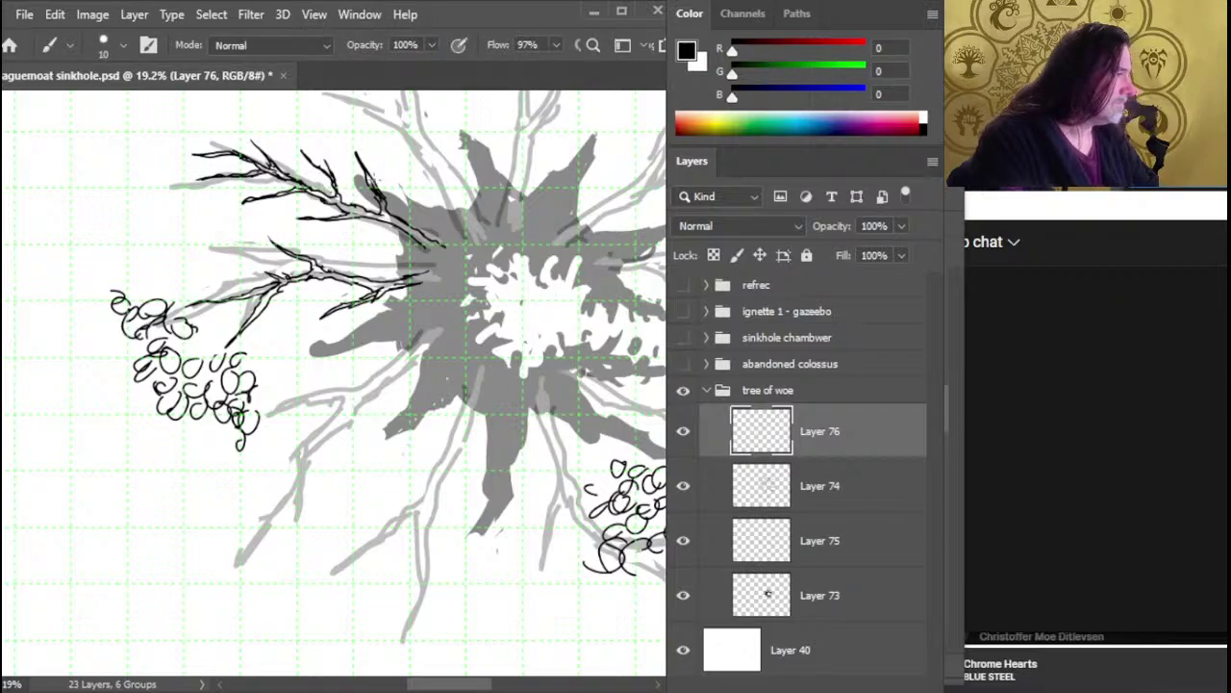
pyautogui.press('e')
pyautogui.press('b')
pyautogui.moveTo(350, 163); pyautogui.dragTo(377, 196)
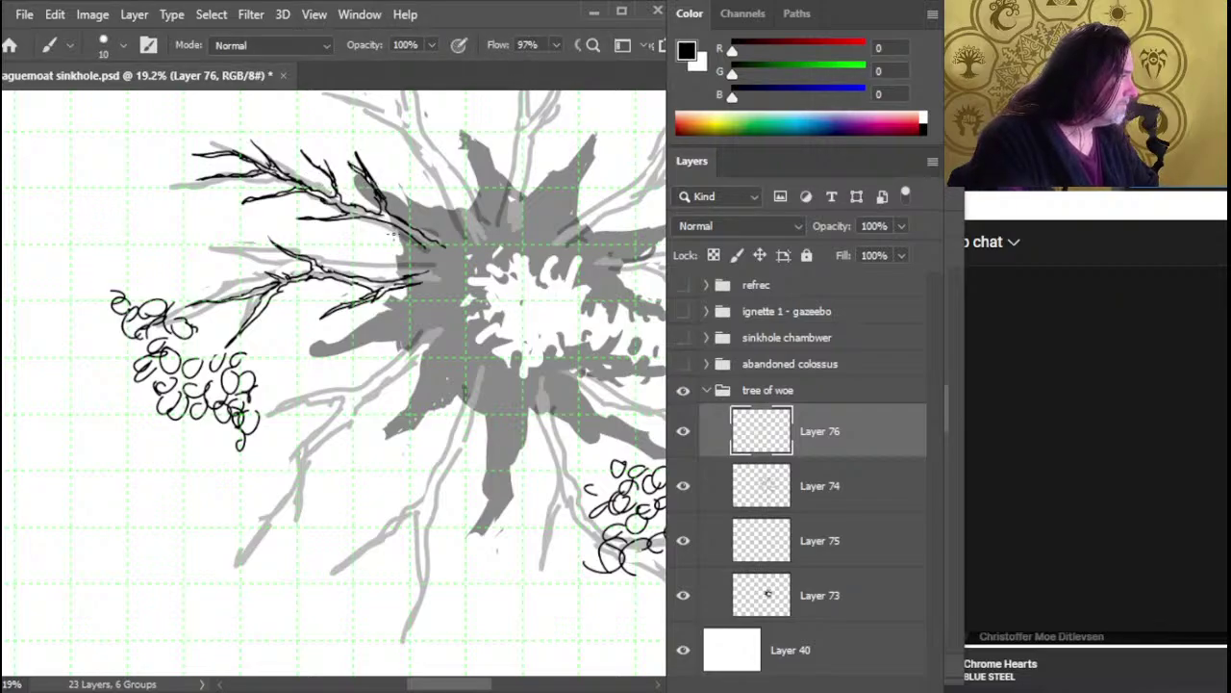
# Erase excess ink around the upward twig nearest the trunk and redraw it with a longer, thinner tip
pyautogui.press('e')
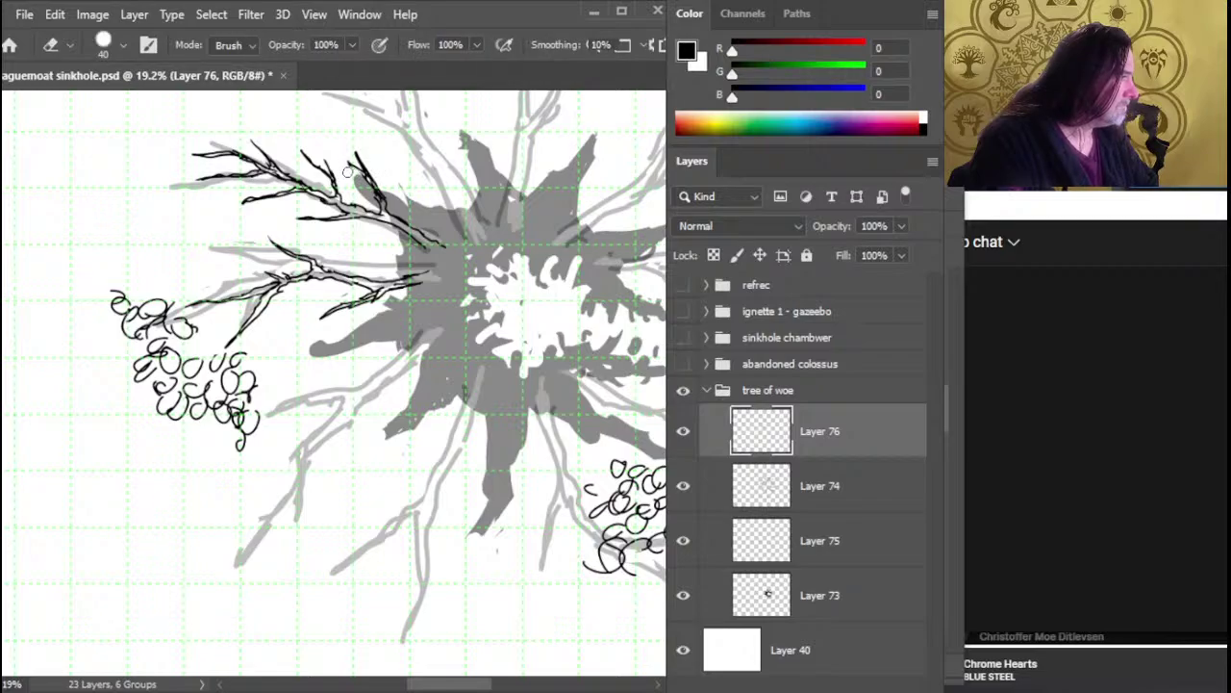
pyautogui.press('b')
pyautogui.press('e')
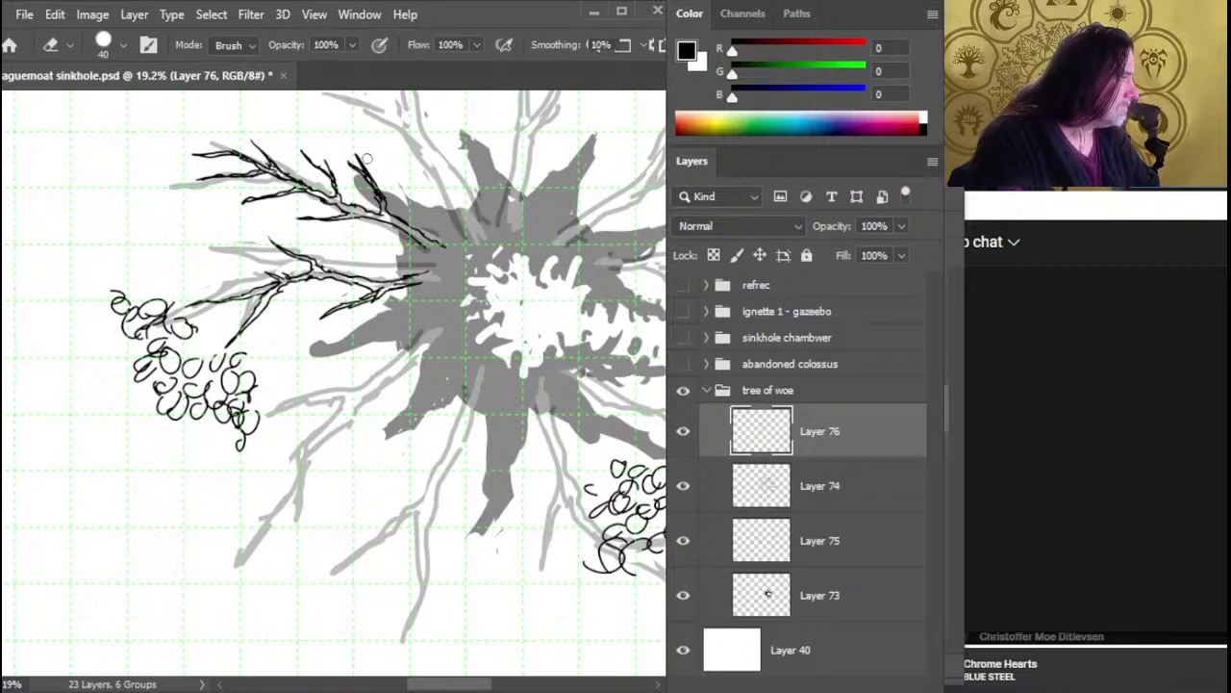
pyautogui.moveTo(366, 158); pyautogui.dragTo(381, 209)
pyautogui.press('b')
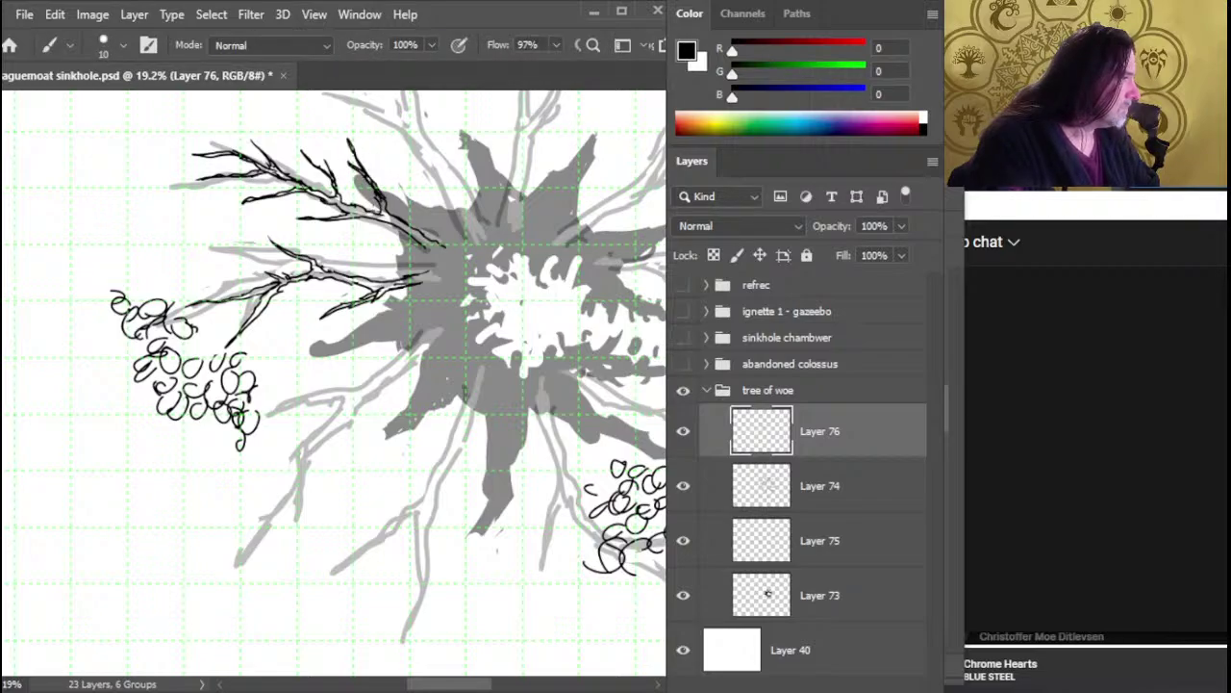
pyautogui.press('e')
pyautogui.moveTo(356, 144); pyautogui.dragTo(388, 186)
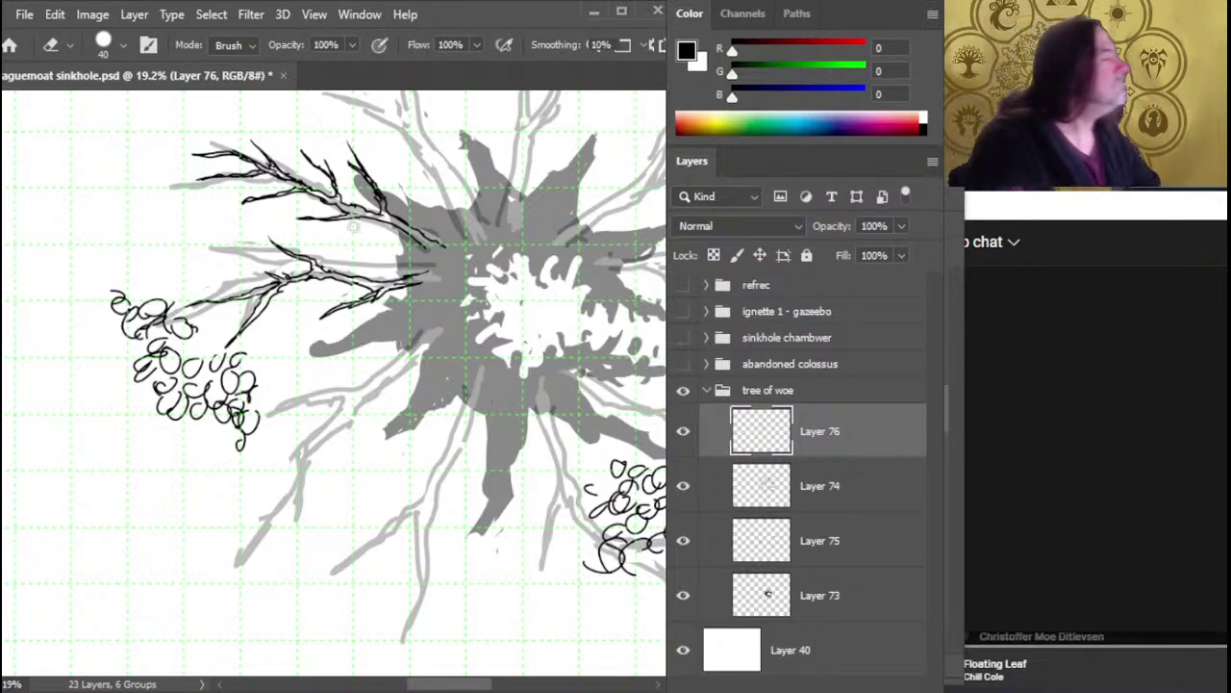
# Select the upper-left branch's innermost upward twig, move it slightly down toward the trunk, and clear the selection
pyautogui.press('l')
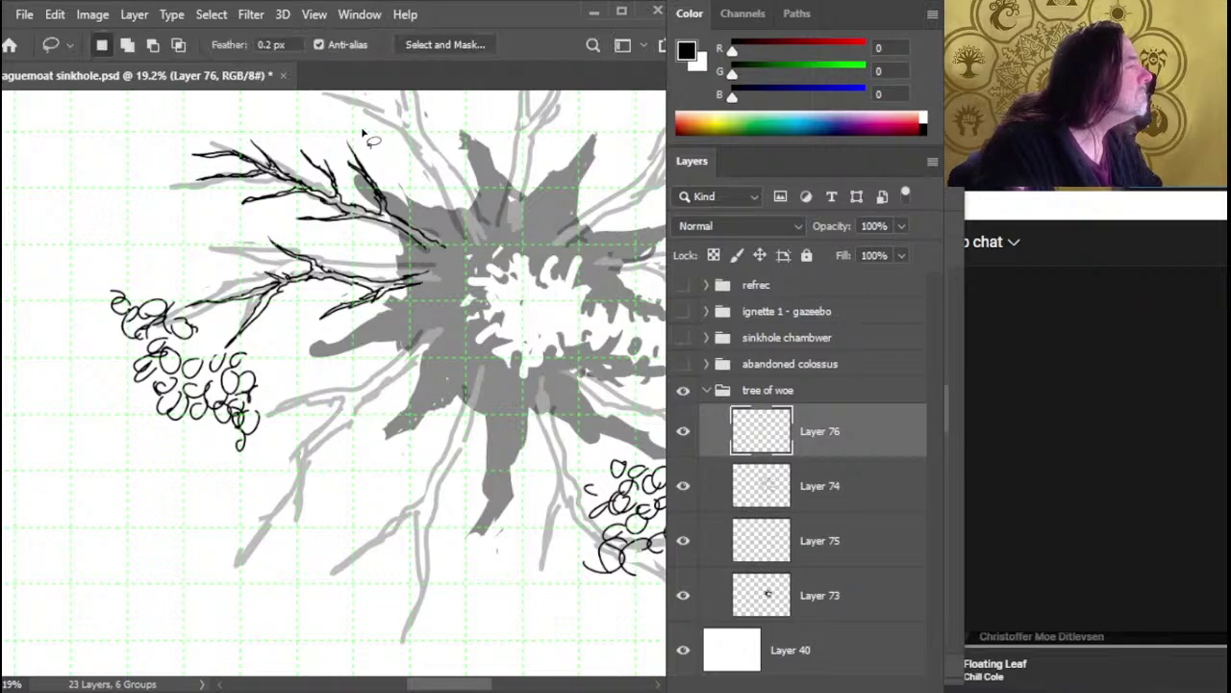
pyautogui.moveTo(363, 133); pyautogui.dragTo(357, 129)
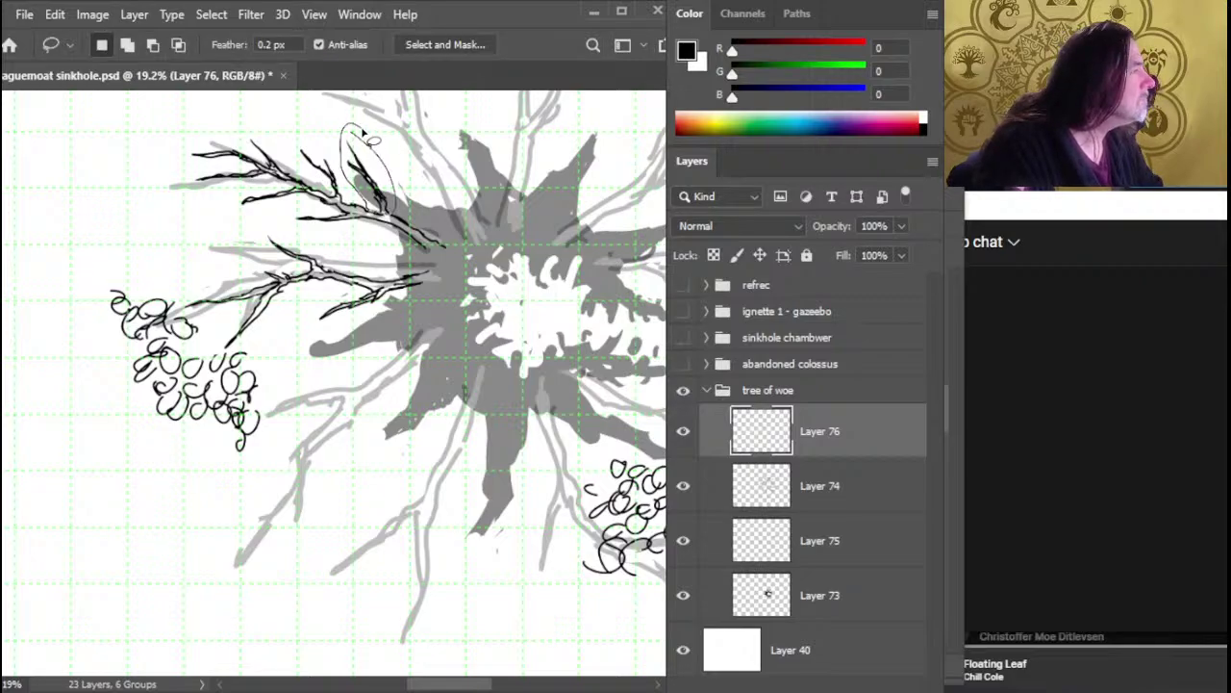
pyautogui.press('v')
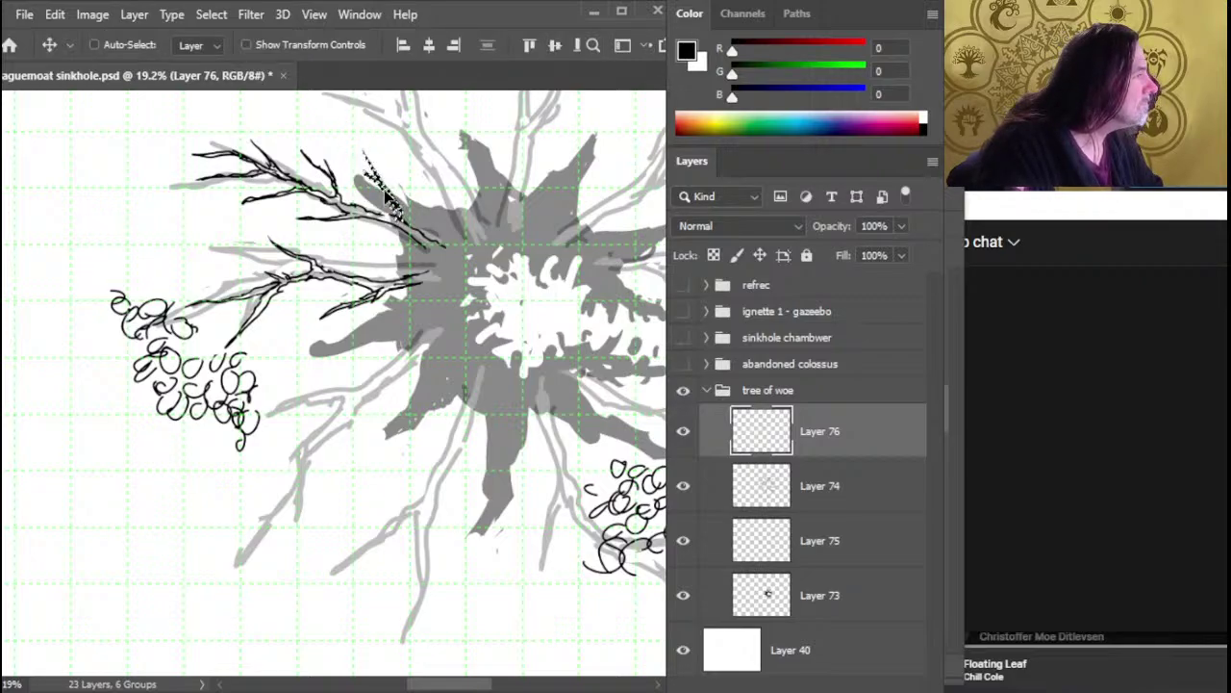
pyautogui.press('b')
pyautogui.press('l')
pyautogui.hotkey('ctrl', 'd')
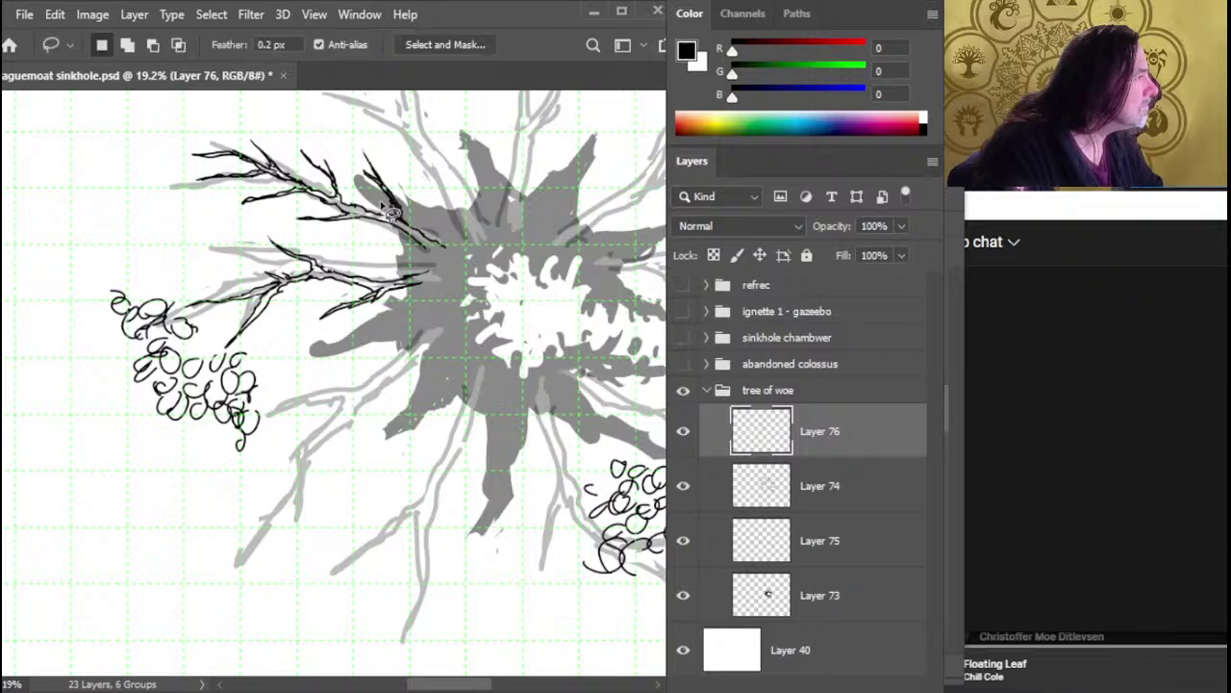
# Join the moved twig to the upper-left branch and redraw the branch's base bending downward before it meets the trunk
pyautogui.press('e')
pyautogui.press('b')
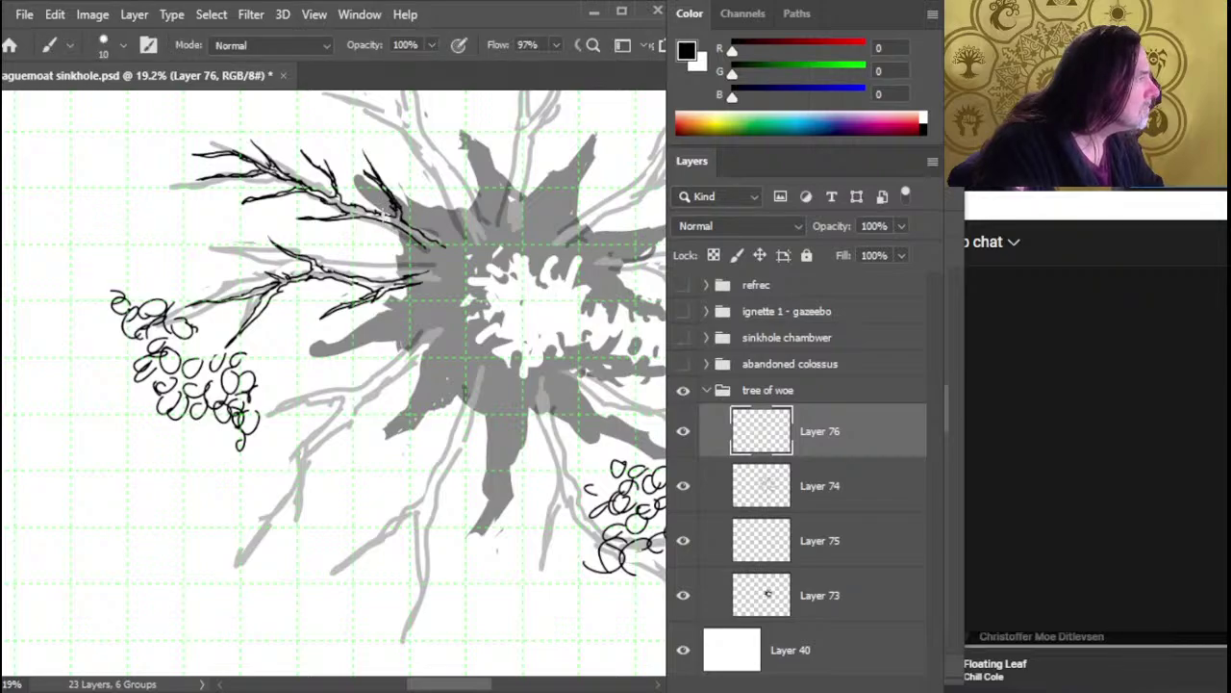
pyautogui.press('e')
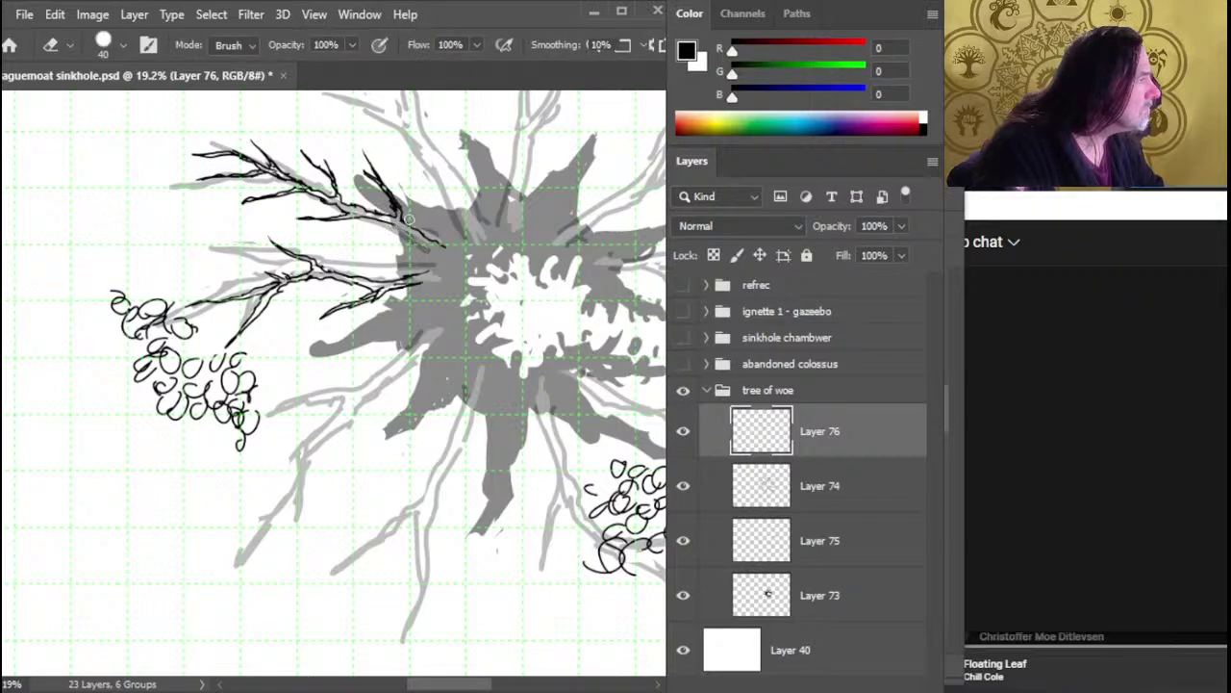
pyautogui.moveTo(409, 219)
pyautogui.mouseDown()
pyautogui.moveTo(383, 224)
pyautogui.moveTo(398, 245)
pyautogui.mouseUp()
pyautogui.press('b')
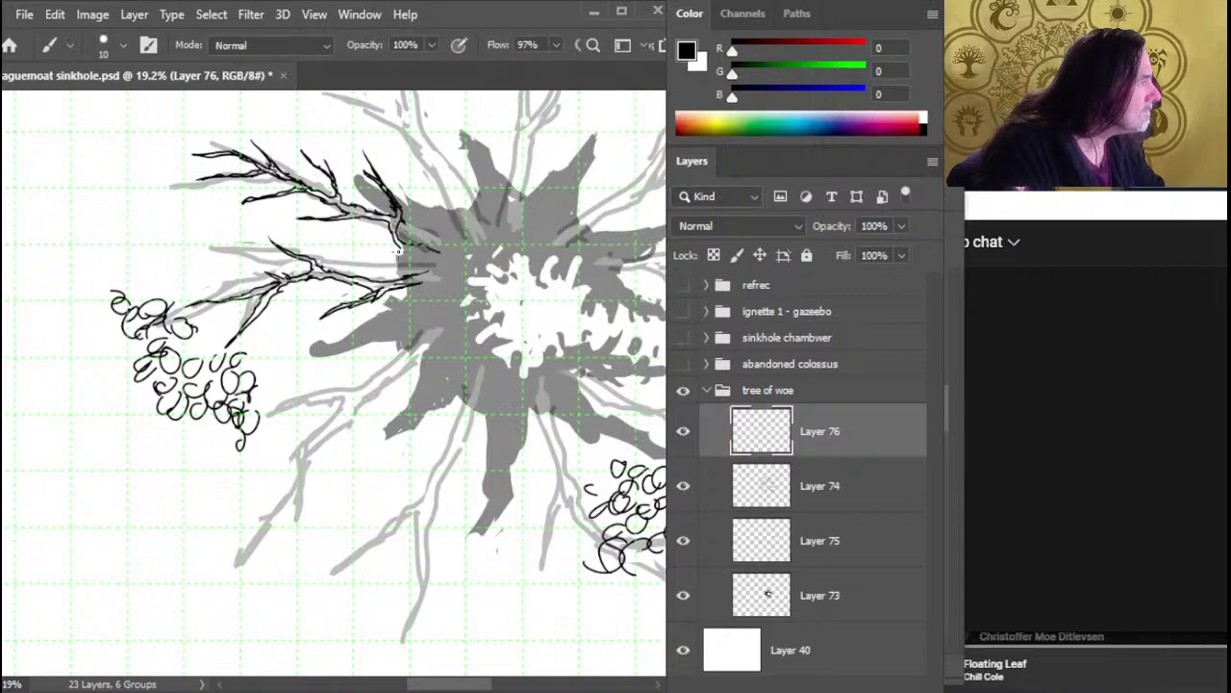
pyautogui.press('e')
pyautogui.moveTo(395, 244); pyautogui.dragTo(393, 237)
pyautogui.press('b')
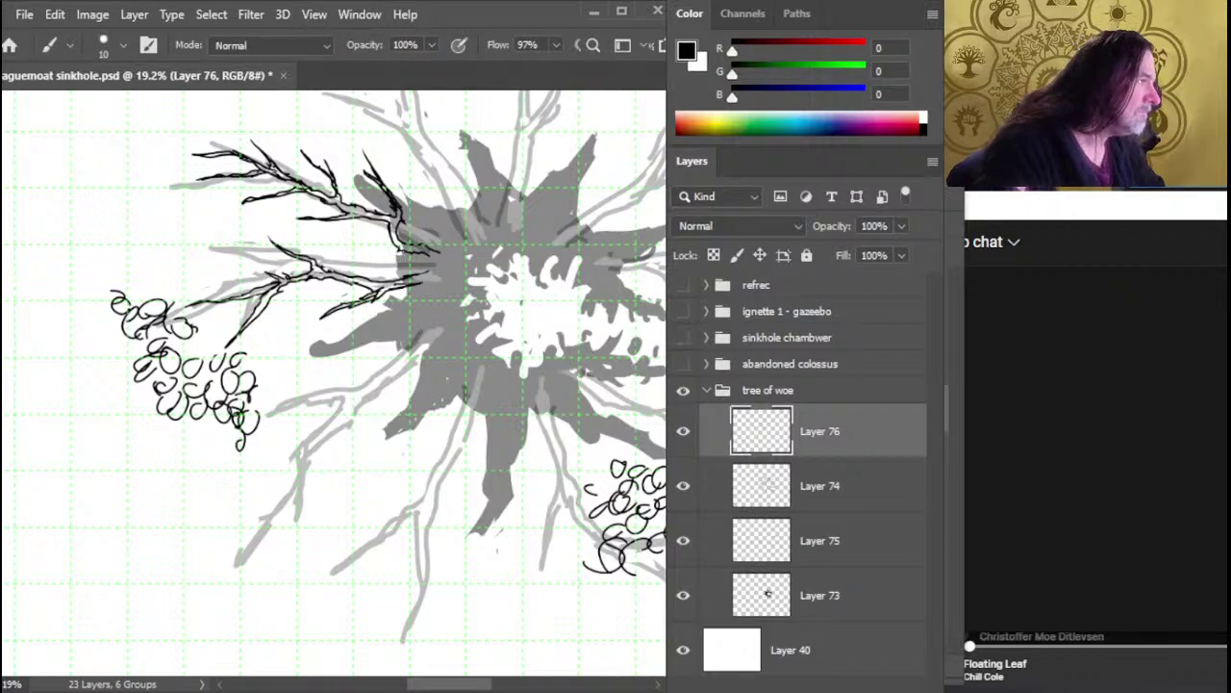
# Add a short sideways twig at the upper-left branch's lower bend and extend the base outlines into the trunk
pyautogui.press('e')
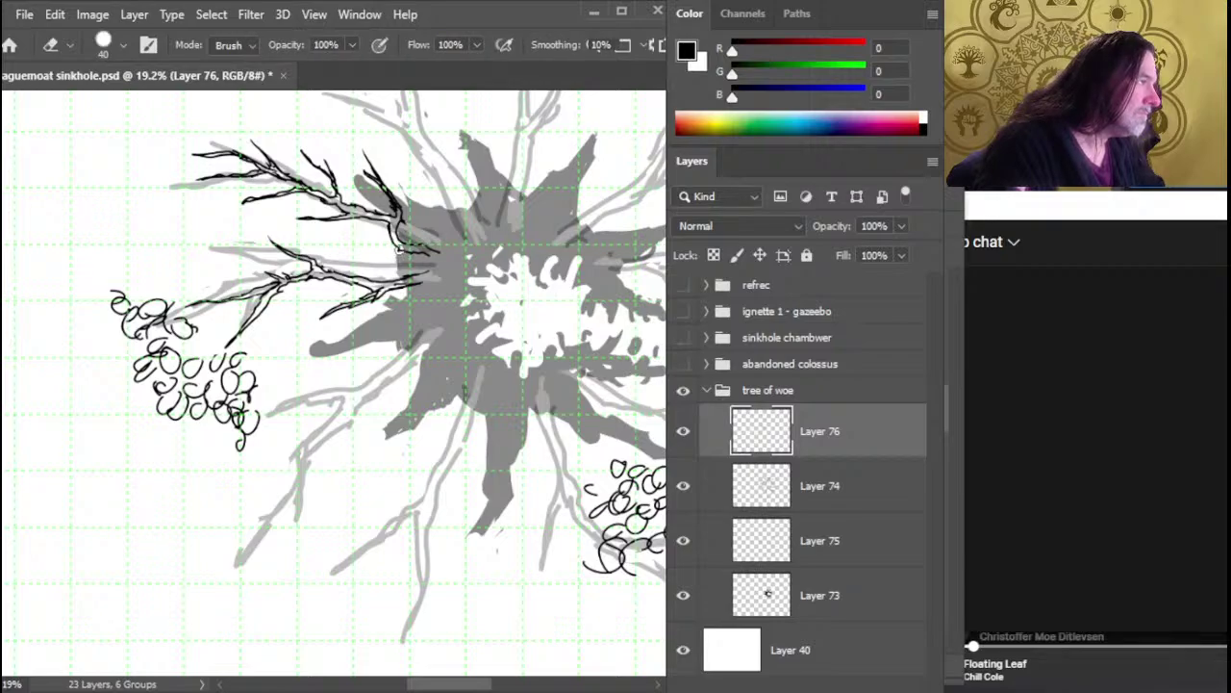
pyautogui.press('b')
pyautogui.press('e')
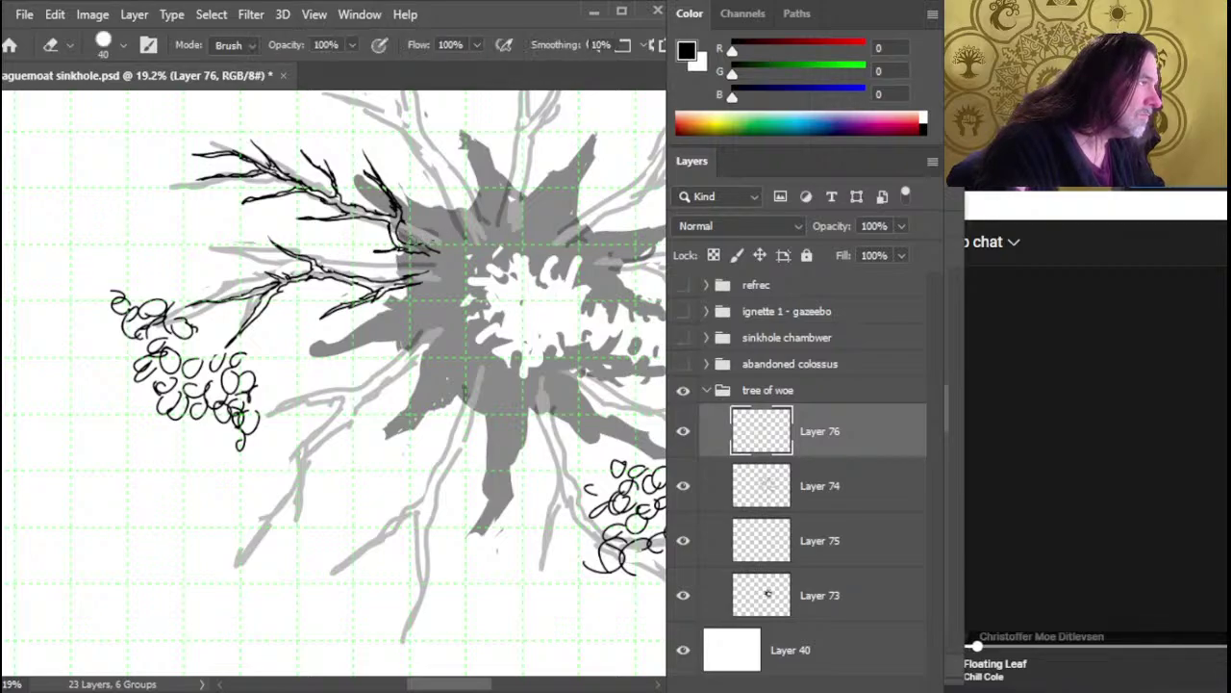
pyautogui.press('b')
pyautogui.press('e')
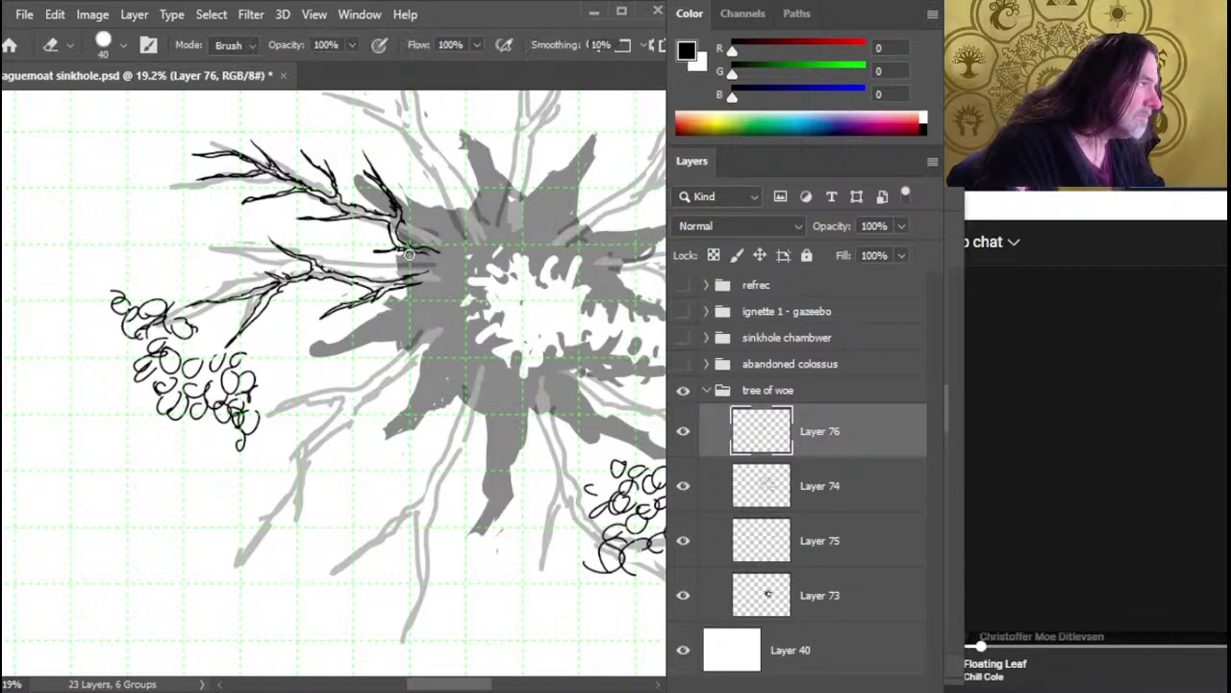
pyautogui.press('b')
pyautogui.press('e')
pyautogui.moveTo(429, 258)
pyautogui.mouseDown()
pyautogui.moveTo(415, 256)
pyautogui.moveTo(445, 252)
pyautogui.mouseUp()
pyautogui.press('b')
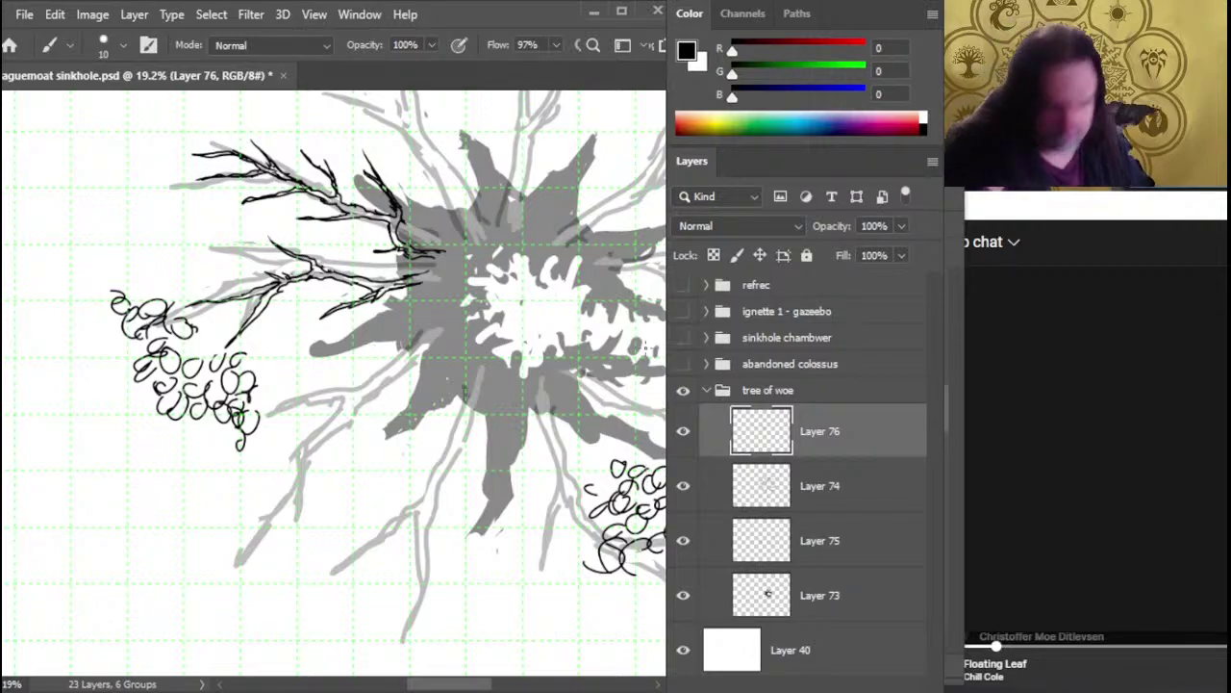
# Refine the outlines of the upper-left branch's bend and base with small erasures and strokes
pyautogui.moveTo(459, 221); pyautogui.dragTo(433, 319)
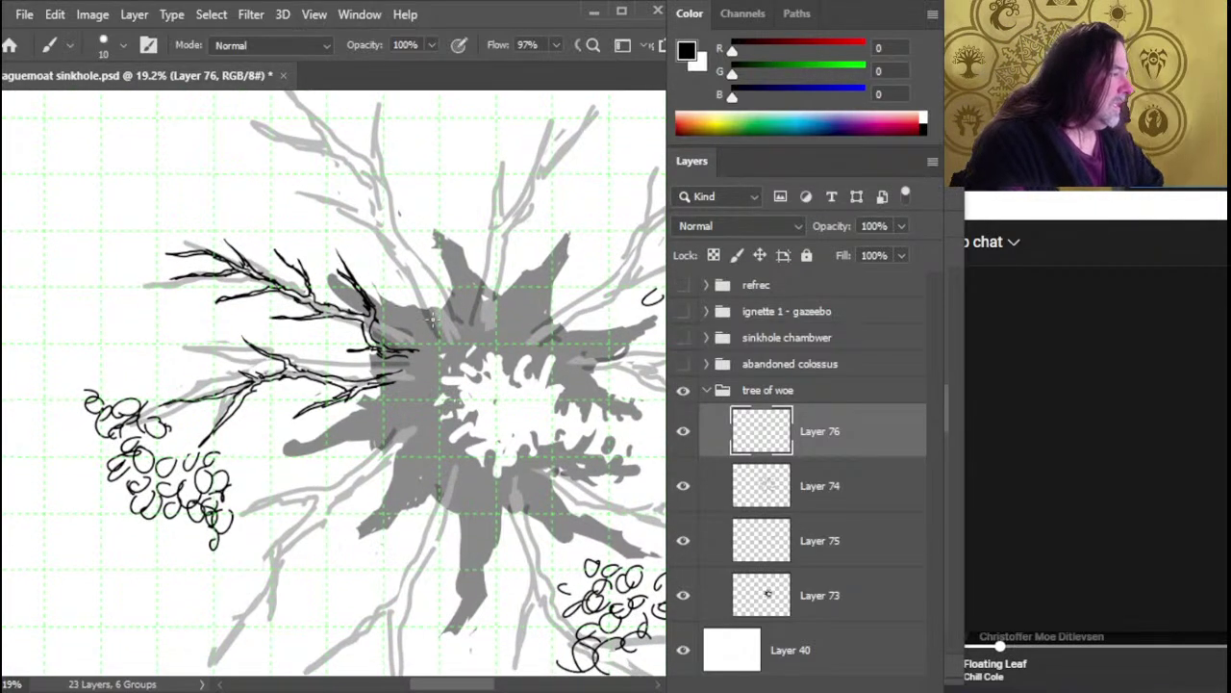
pyautogui.press('e')
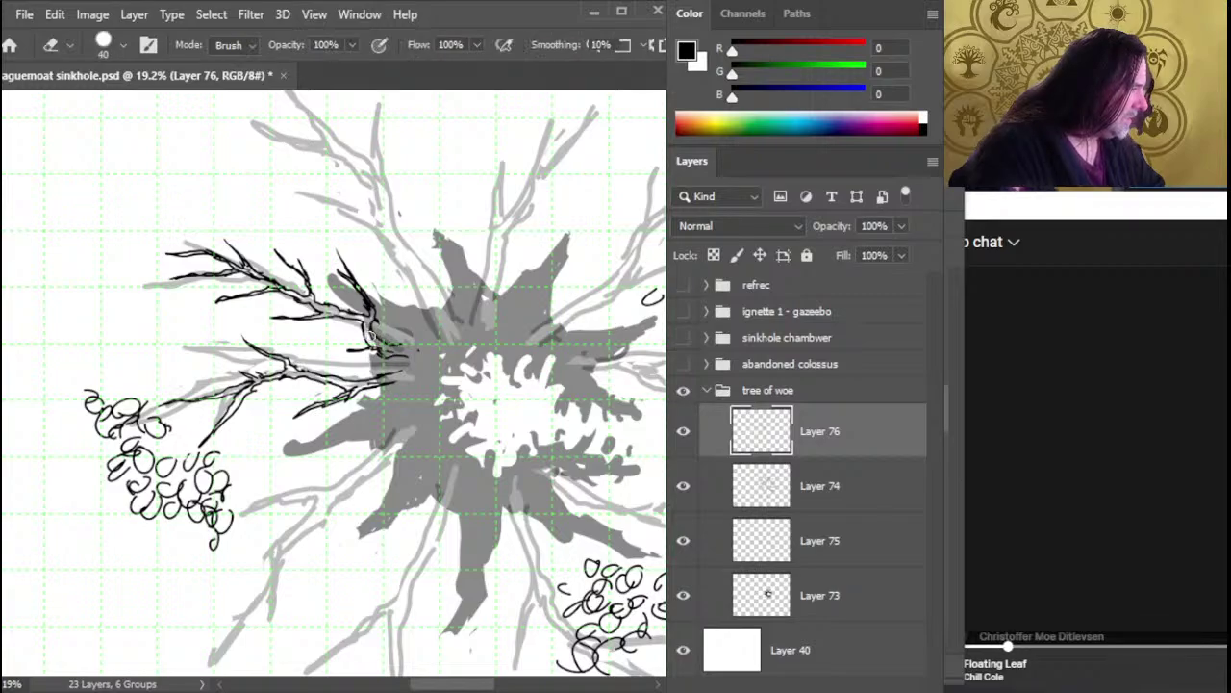
pyautogui.press('b')
pyautogui.press('e')
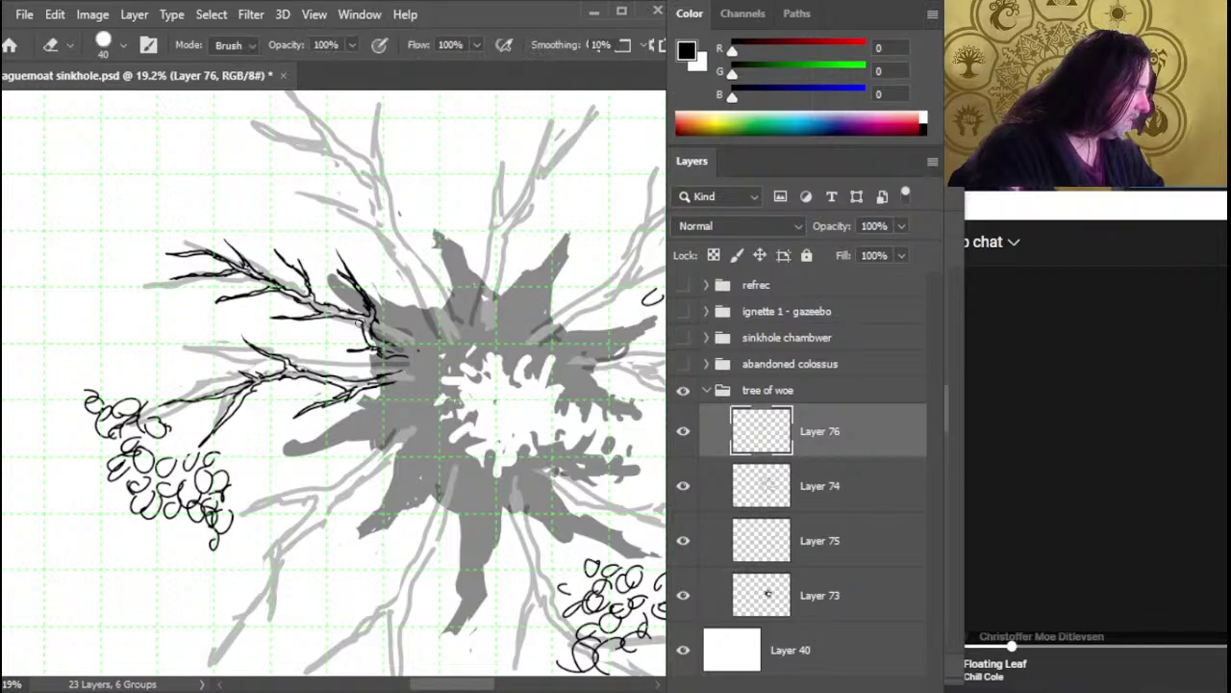
pyautogui.moveTo(360, 317); pyautogui.dragTo(365, 328)
pyautogui.press('b')
pyautogui.press('e')
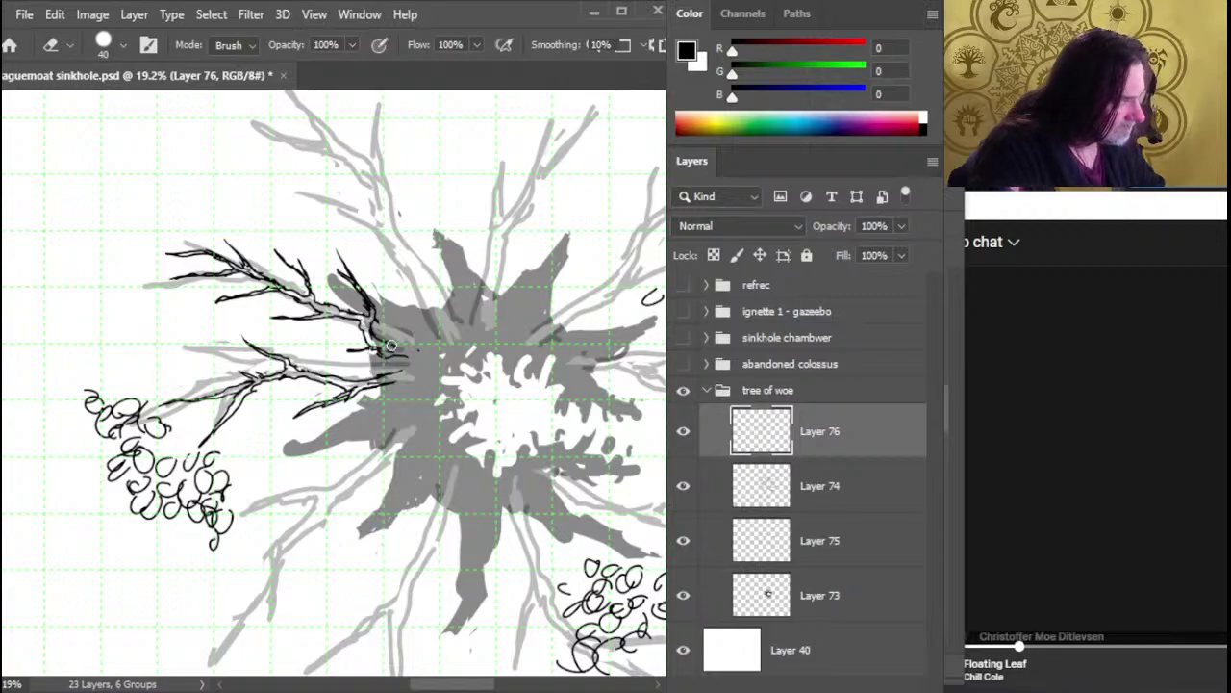
pyautogui.press('b')
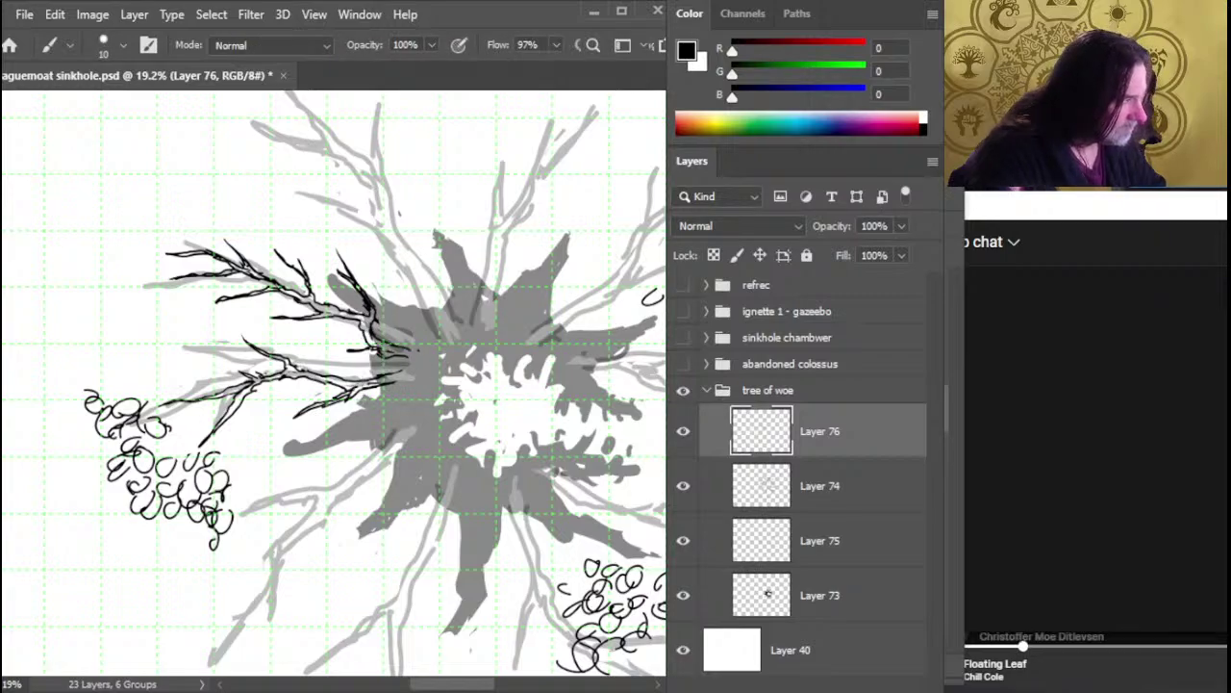
# Ink both wavy outlines of a new branch from the trunk up along the faded upper branch sketch
pyautogui.moveTo(436, 329); pyautogui.dragTo(380, 242)
pyautogui.press('e')
pyautogui.press('b')
pyautogui.moveTo(427, 308)
pyautogui.mouseDown()
pyautogui.moveTo(422, 258)
pyautogui.moveTo(393, 220)
pyautogui.mouseUp()
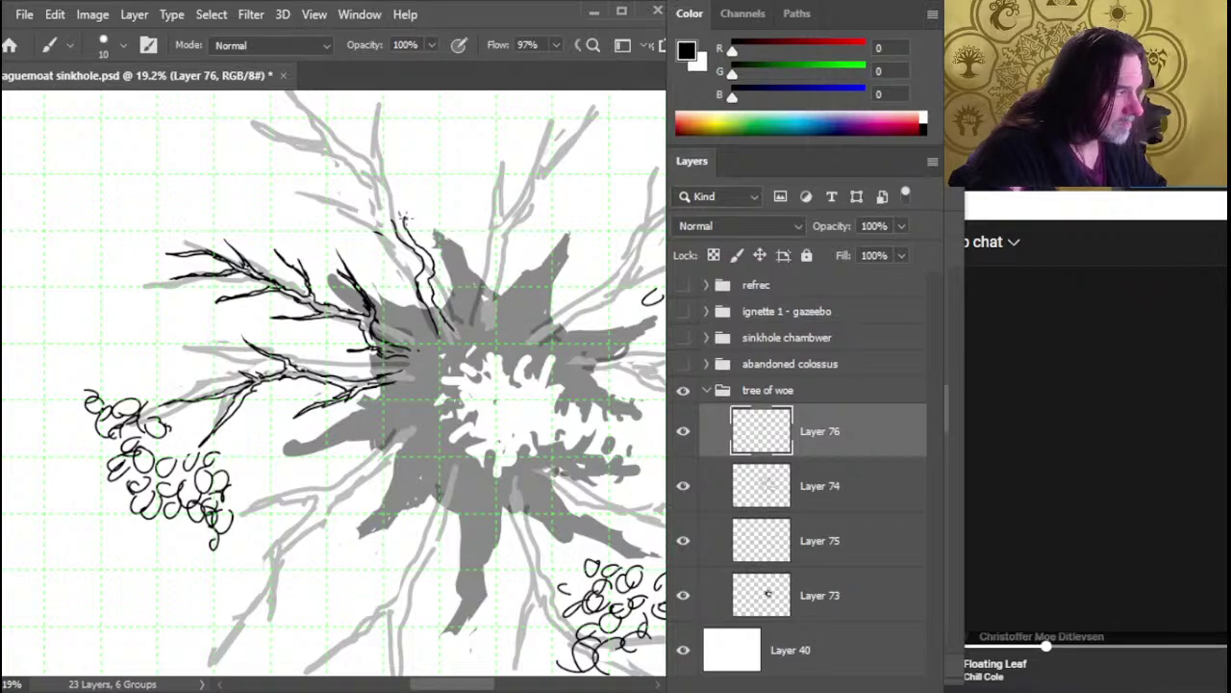
# Extend the new upper branch's inner outline into the trunk, then erase and redraw the lower part of its opposite outline
pyautogui.moveTo(451, 327); pyautogui.dragTo(456, 339)
pyautogui.press('e')
pyautogui.moveTo(424, 296); pyautogui.dragTo(437, 333)
pyautogui.press('b')
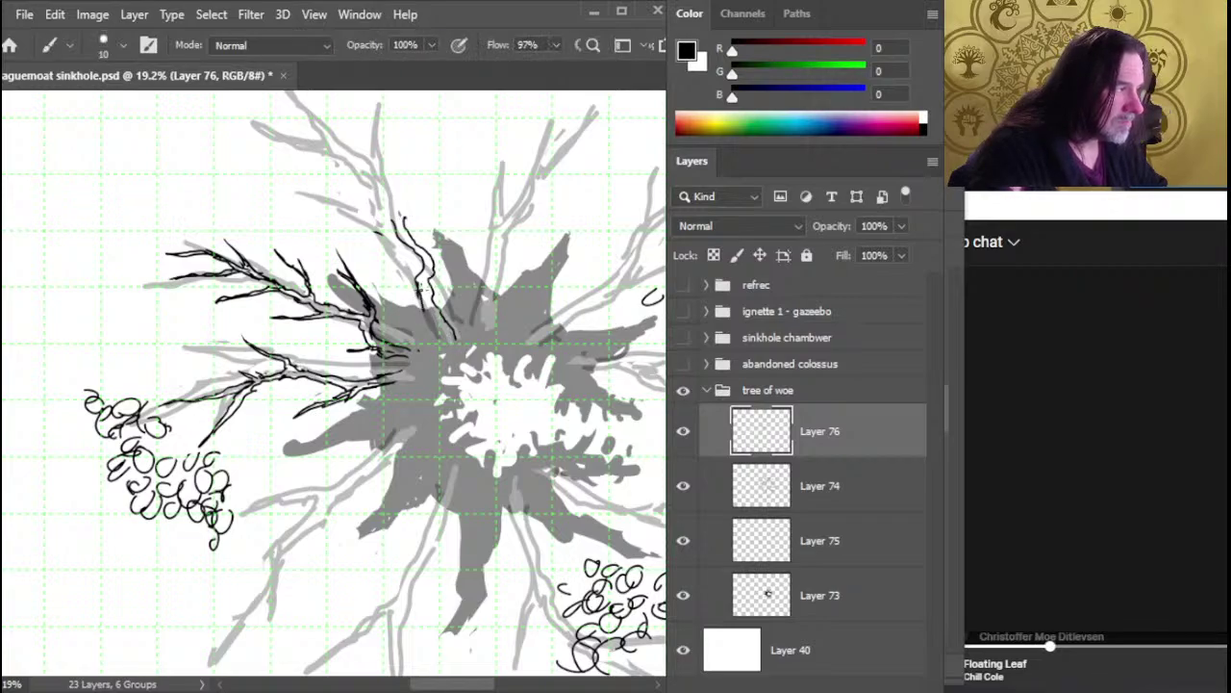
# Open the new upper branch's trunk-side outline and add a forked, pointed twig growing upward from it
pyautogui.press('e')
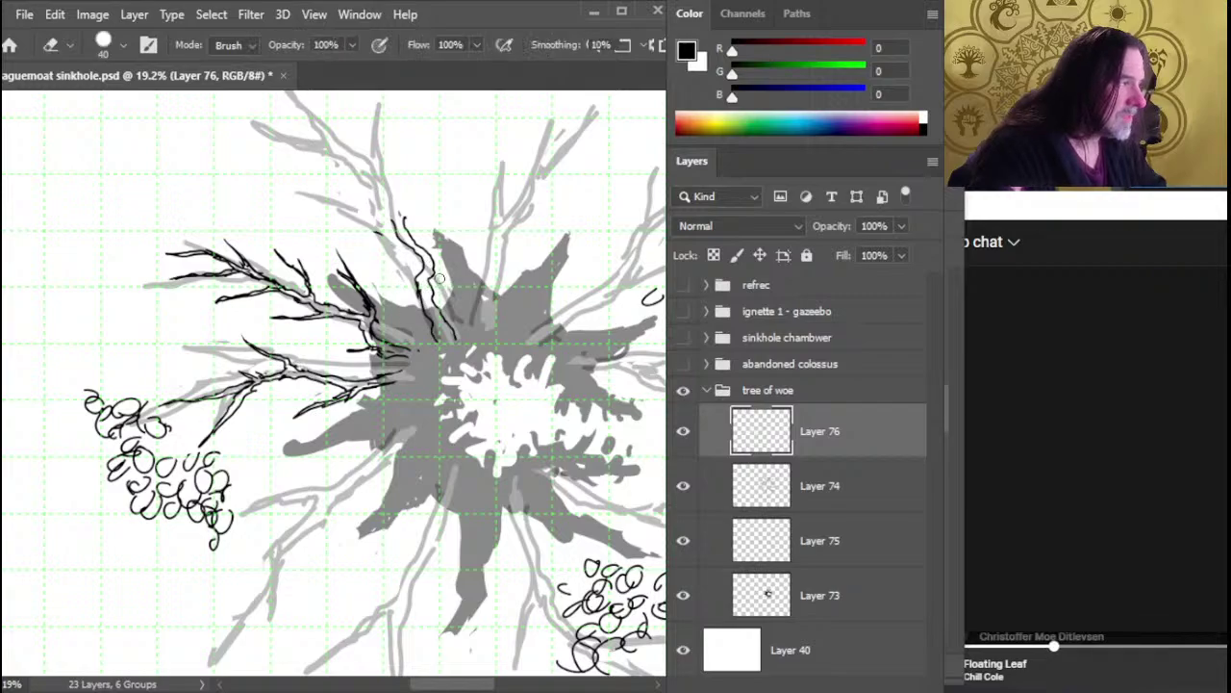
pyautogui.moveTo(437, 281); pyautogui.dragTo(440, 223)
pyautogui.press('b')
pyautogui.press('e')
pyautogui.press('b')
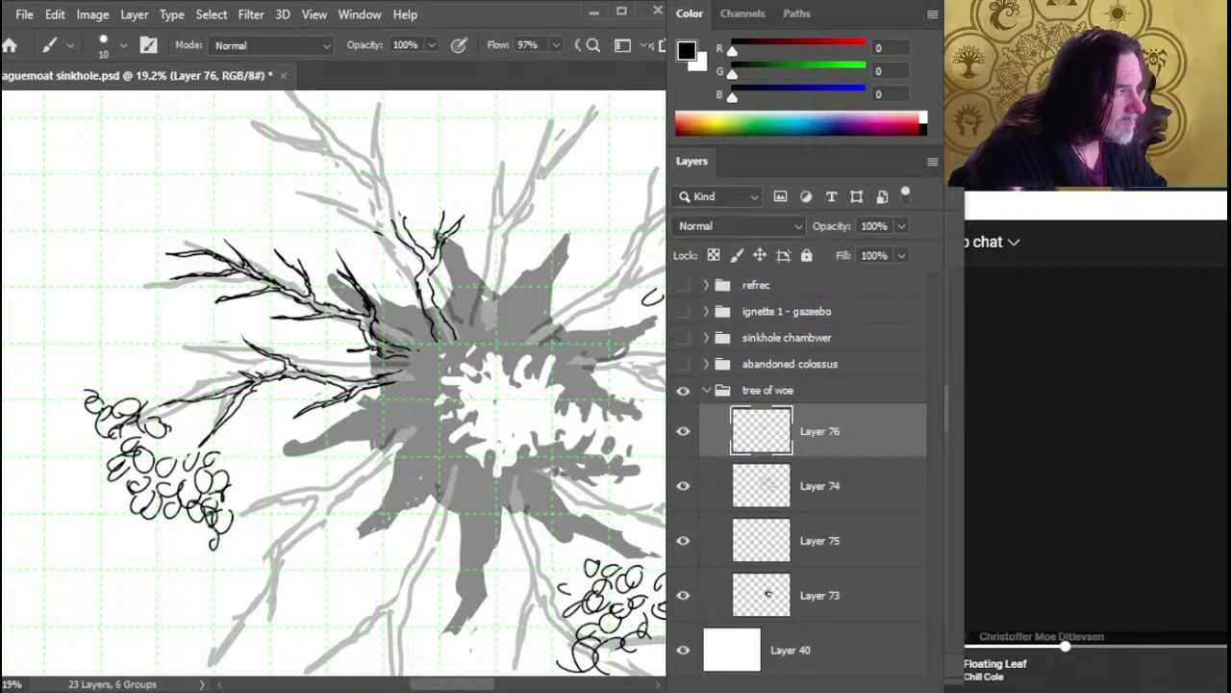
# Ink a long side twig sweeping up and left from the new upper branch, plus a pointed upright twig above their fork
pyautogui.press('e')
pyautogui.press('b')
pyautogui.moveTo(456, 221)
pyautogui.mouseDown()
pyautogui.moveTo(442, 240)
pyautogui.moveTo(434, 214)
pyautogui.moveTo(443, 247)
pyautogui.moveTo(279, 157)
pyautogui.mouseUp()
pyautogui.press('e')
pyautogui.press('b')
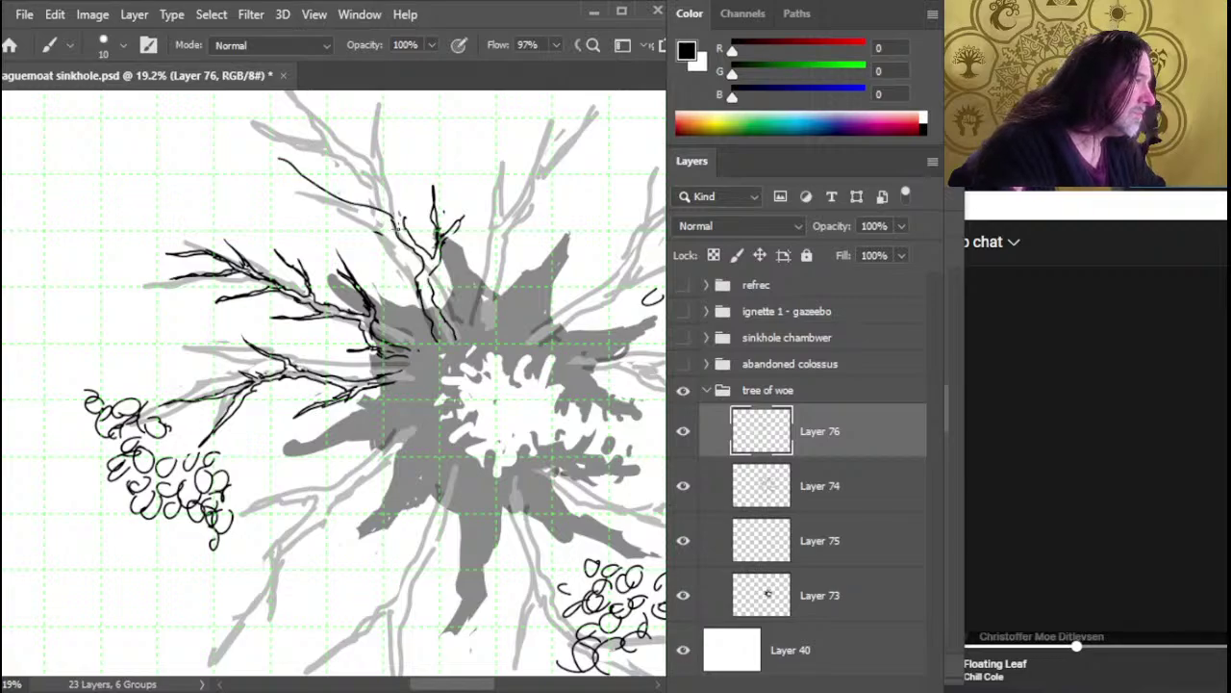
pyautogui.moveTo(394, 190); pyautogui.dragTo(383, 169)
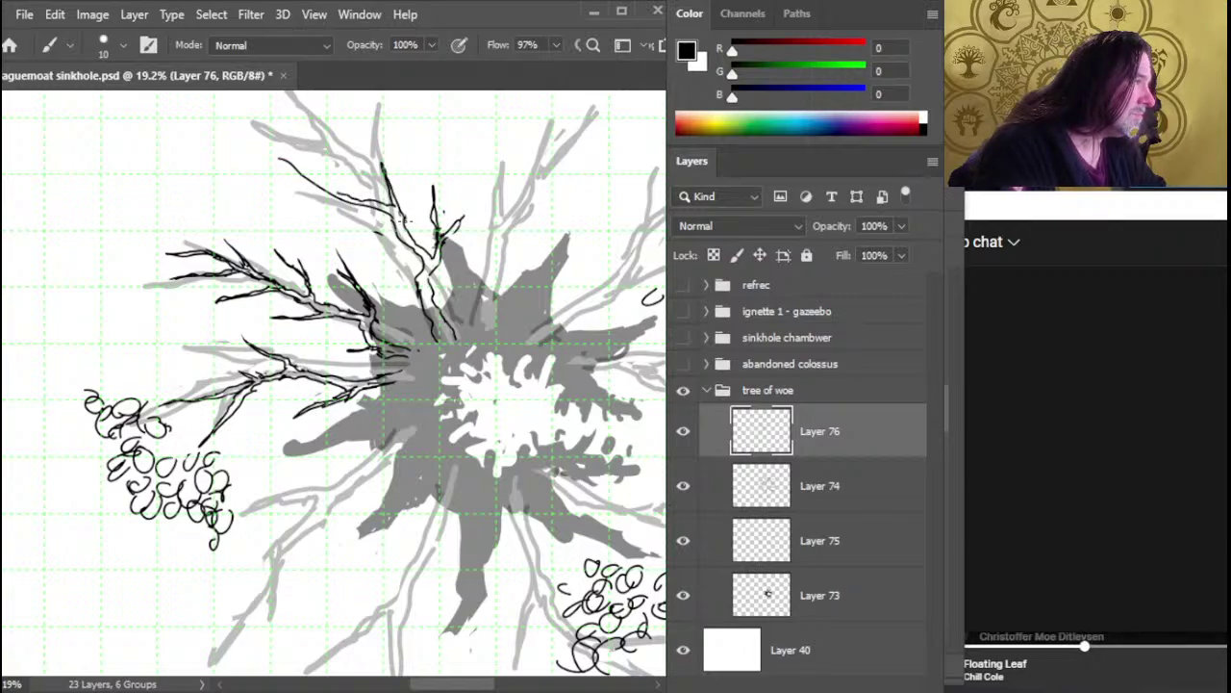
pyautogui.press('e')
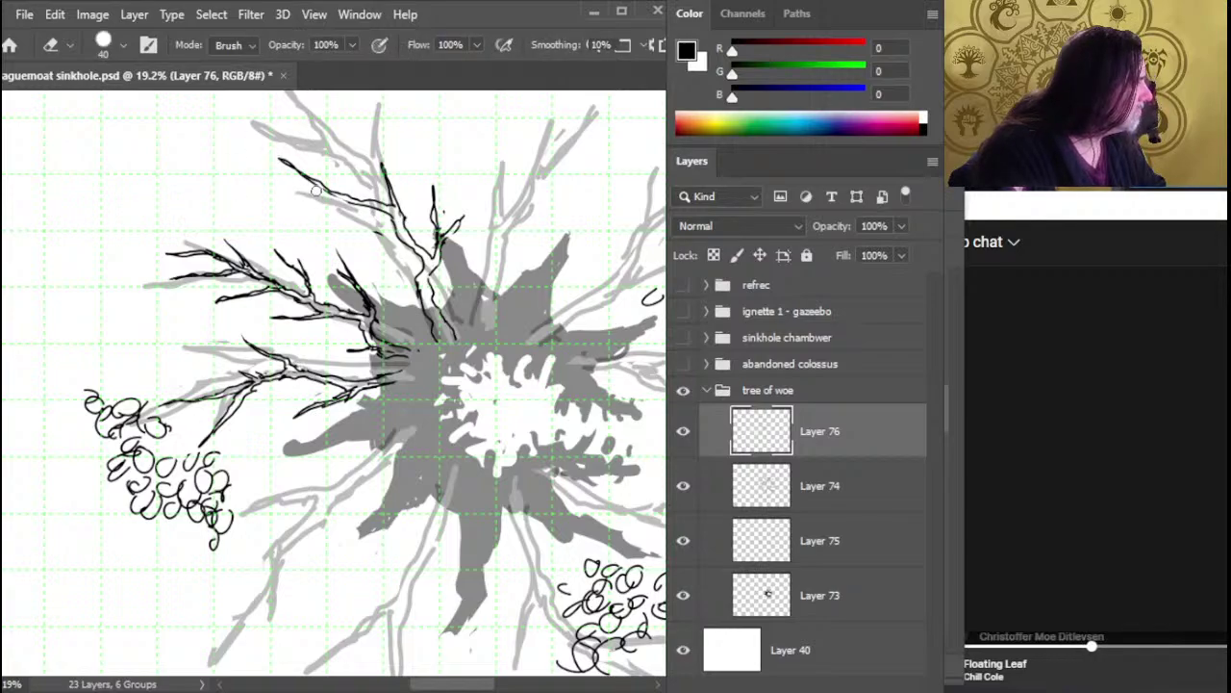
# Add a lower pointed offshoot to the left-sweeping side twig and split its upper end into a fork
pyautogui.press('b')
pyautogui.moveTo(346, 202); pyautogui.dragTo(291, 204)
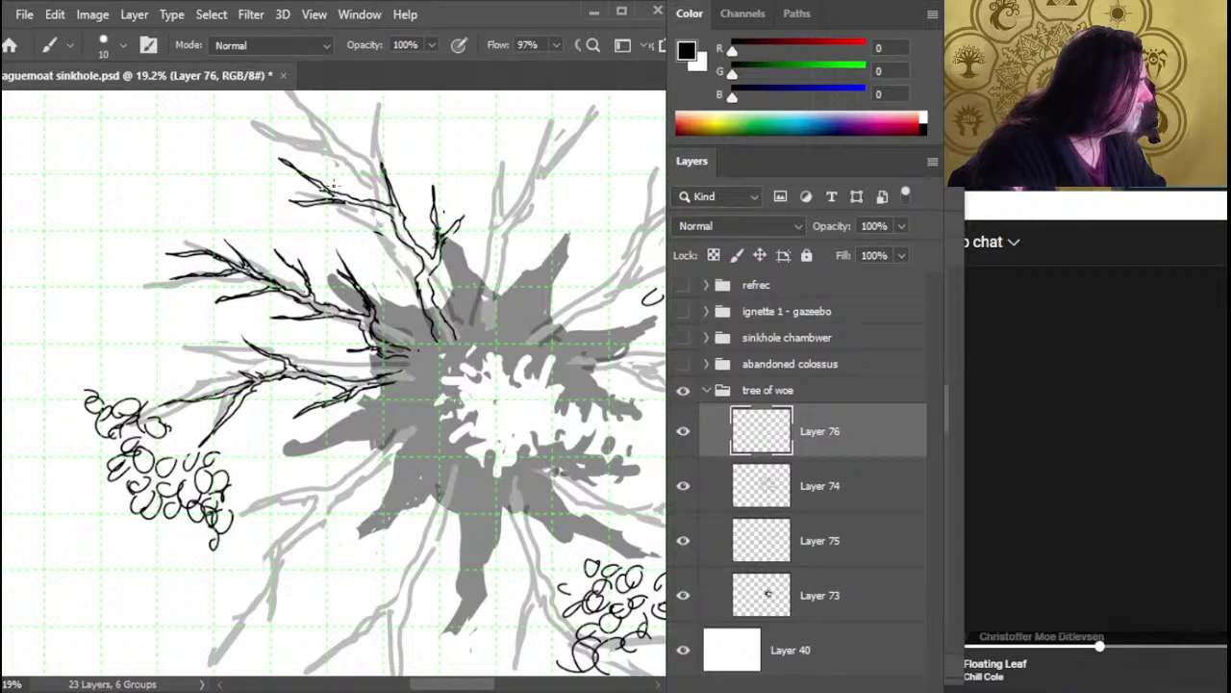
pyautogui.press('e')
pyautogui.moveTo(331, 181); pyautogui.dragTo(287, 165)
pyautogui.press('b')
pyautogui.press('e')
pyautogui.press('b')
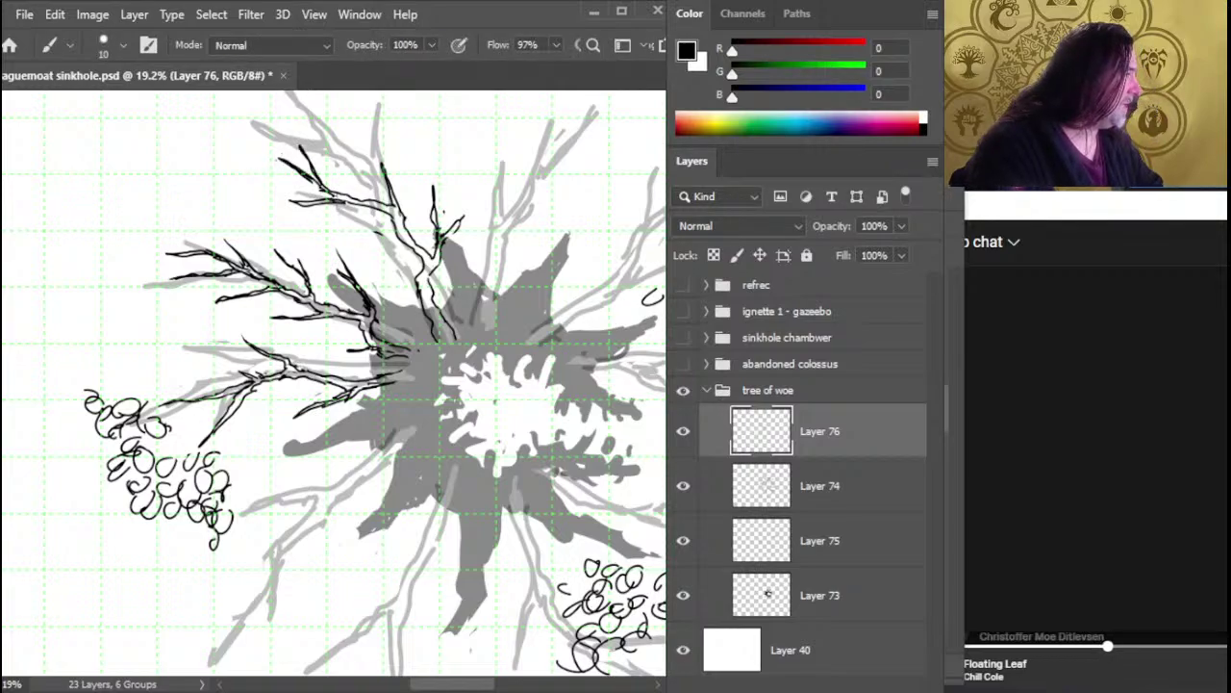
# Erase the outer end of the side twig's lower offshoot and redraw it as a longer forked tip
pyautogui.press('e')
pyautogui.press('b')
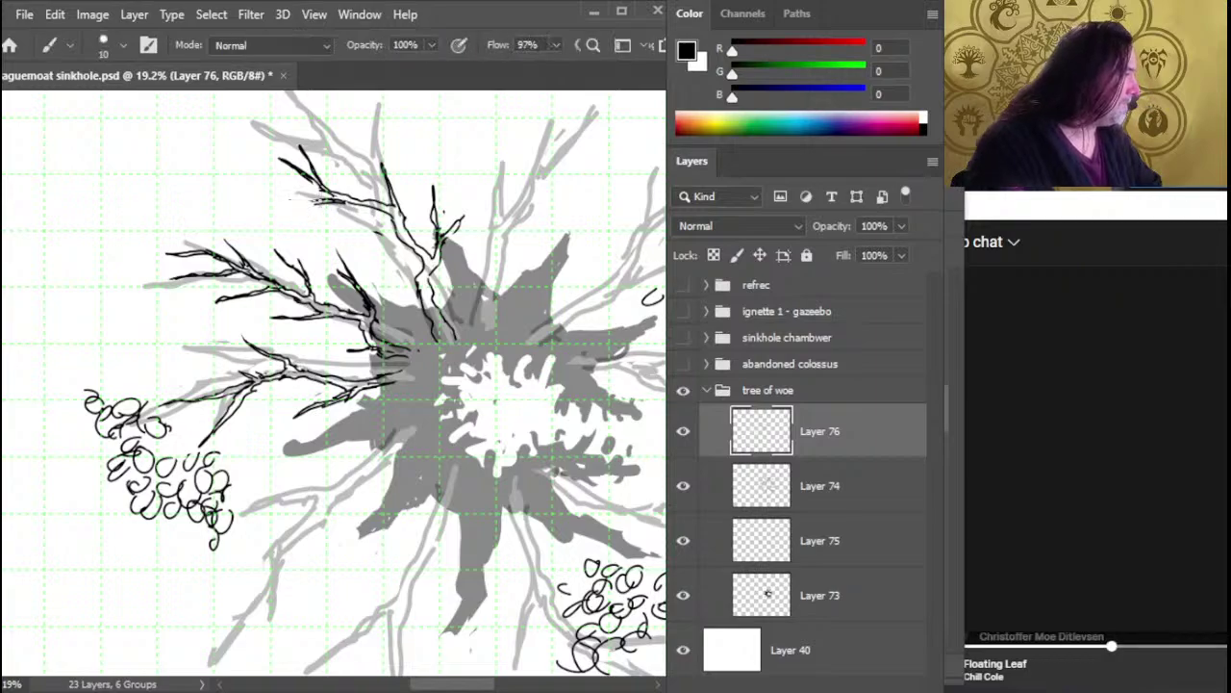
pyautogui.moveTo(308, 201)
pyautogui.mouseDown()
pyautogui.moveTo(258, 195)
pyautogui.moveTo(268, 193)
pyautogui.mouseUp()
pyautogui.press('e')
pyautogui.press('b')
pyautogui.press('e')
pyautogui.press('b')
pyautogui.press('e')
pyautogui.press('b')
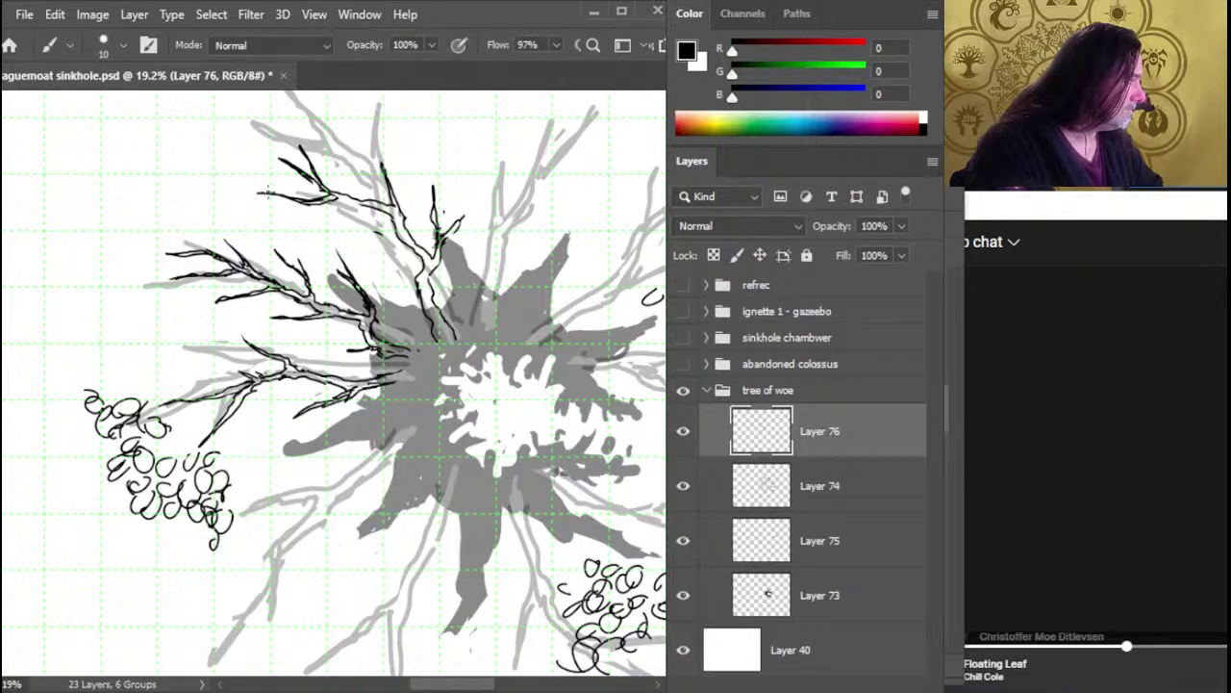
pyautogui.press('e')
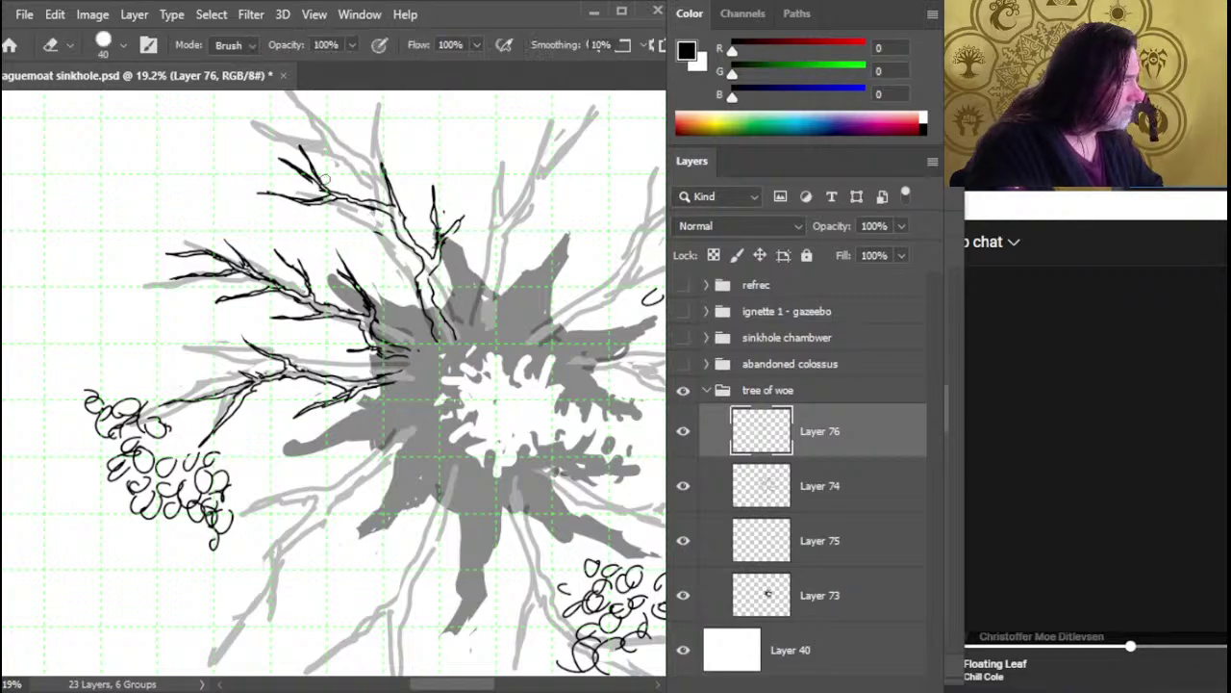
# Erase parts of the side twig's upper fork and redraw it with a short upright prong and a longer left-pointing prong
pyautogui.moveTo(325, 177)
pyautogui.mouseDown()
pyautogui.moveTo(337, 181)
pyautogui.moveTo(316, 175)
pyautogui.mouseUp()
pyautogui.press('b')
pyautogui.press('e')
pyautogui.press('b')
pyautogui.press('e')
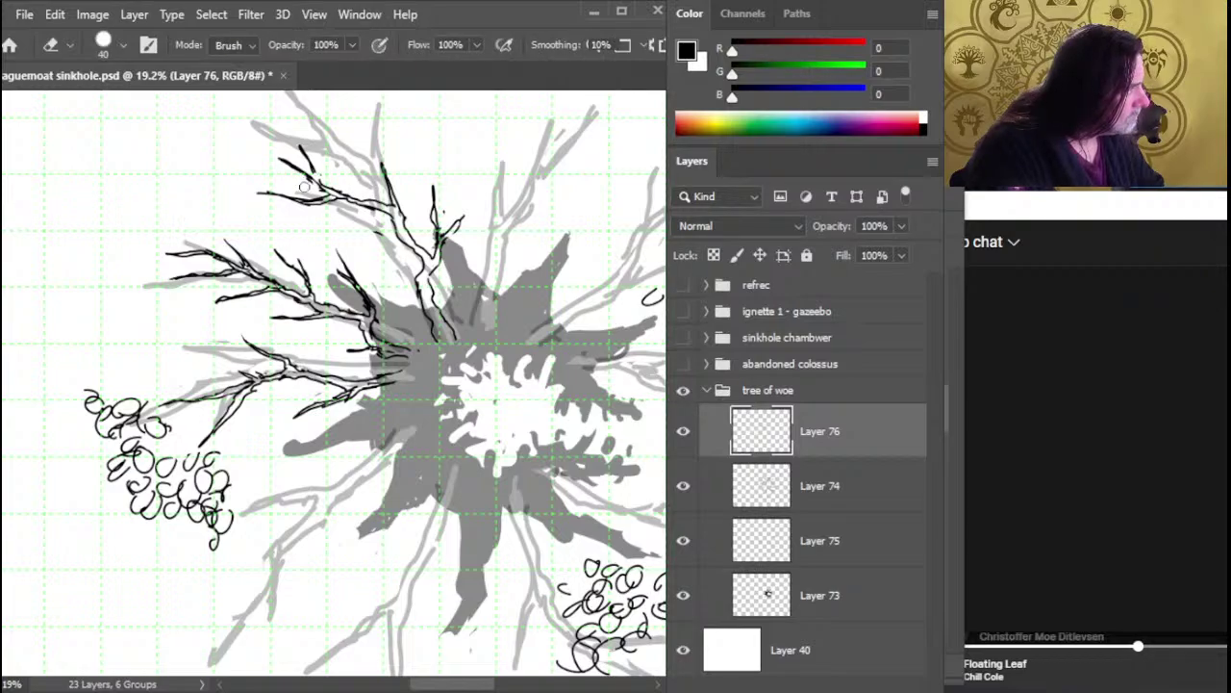
pyautogui.moveTo(304, 186)
pyautogui.mouseDown()
pyautogui.moveTo(289, 164)
pyautogui.moveTo(261, 161)
pyautogui.moveTo(321, 180)
pyautogui.moveTo(286, 153)
pyautogui.moveTo(335, 194)
pyautogui.mouseUp()
pyautogui.press('b')
pyautogui.press('e')
pyautogui.press('b')
pyautogui.press('e')
pyautogui.press('b')
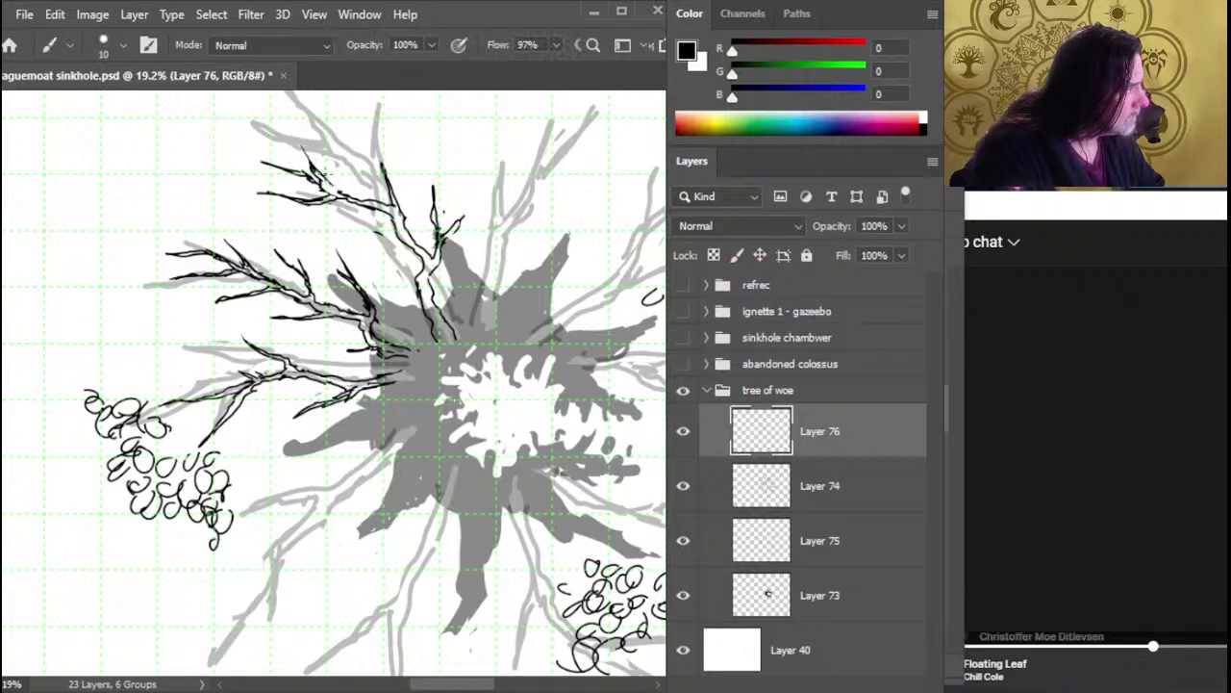
# Thicken the side twig near its base, then replace the straight upright twig beside it with a wavier pointed one
pyautogui.press('b')
pyautogui.moveTo(349, 189)
pyautogui.mouseDown()
pyautogui.moveTo(331, 185)
pyautogui.moveTo(346, 193)
pyautogui.mouseUp()
pyautogui.press('e')
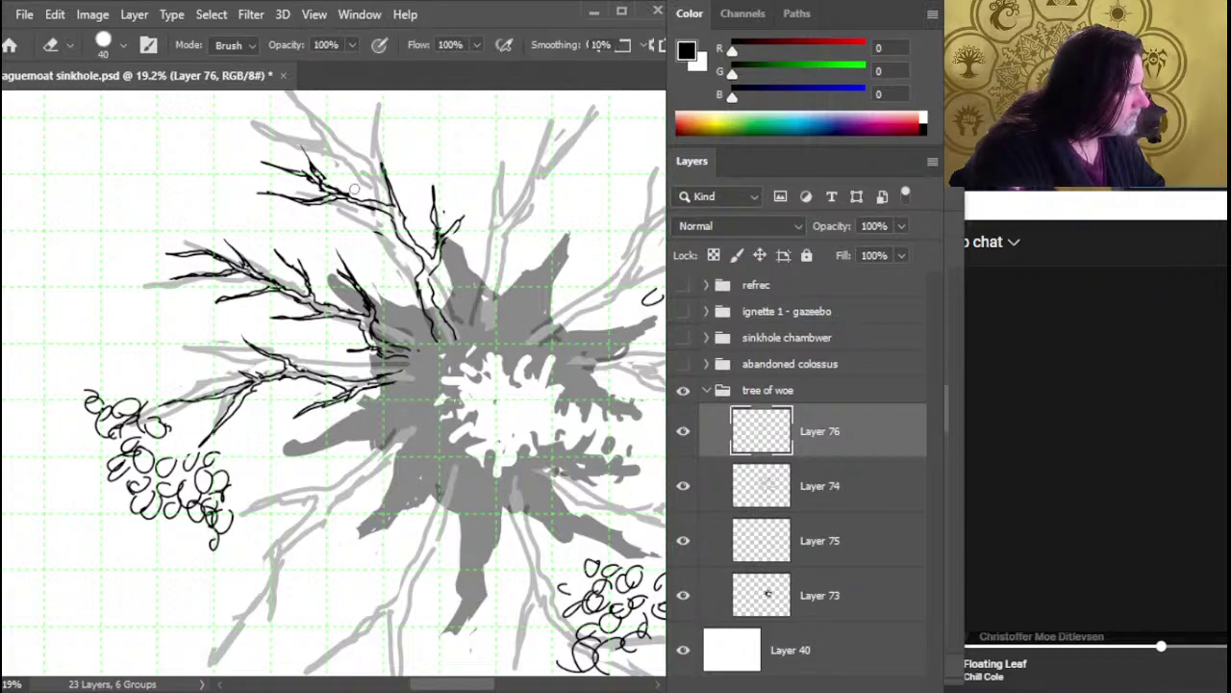
pyautogui.press('b')
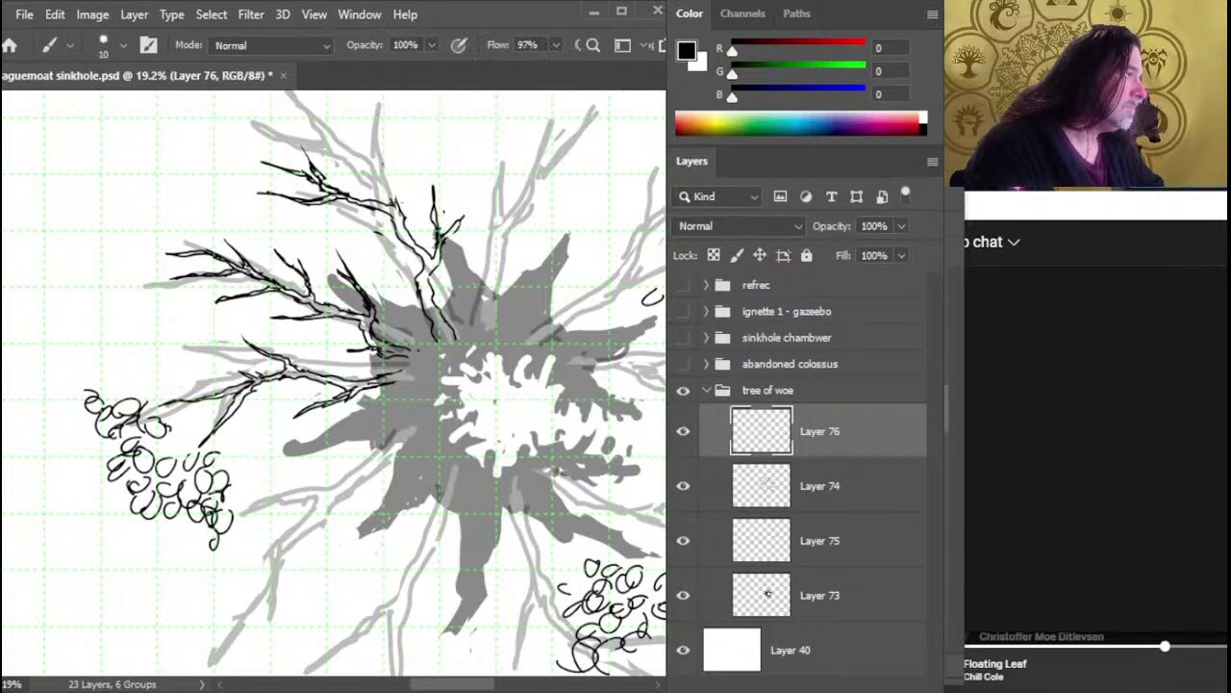
pyautogui.press('e')
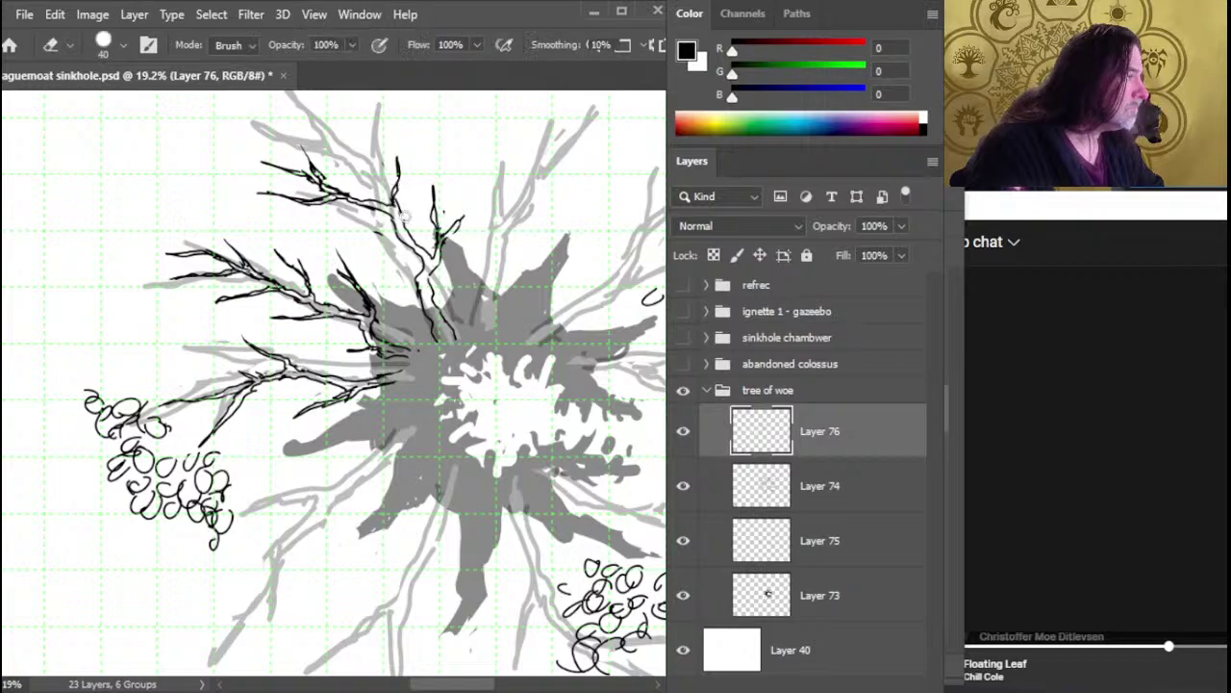
pyautogui.press('b')
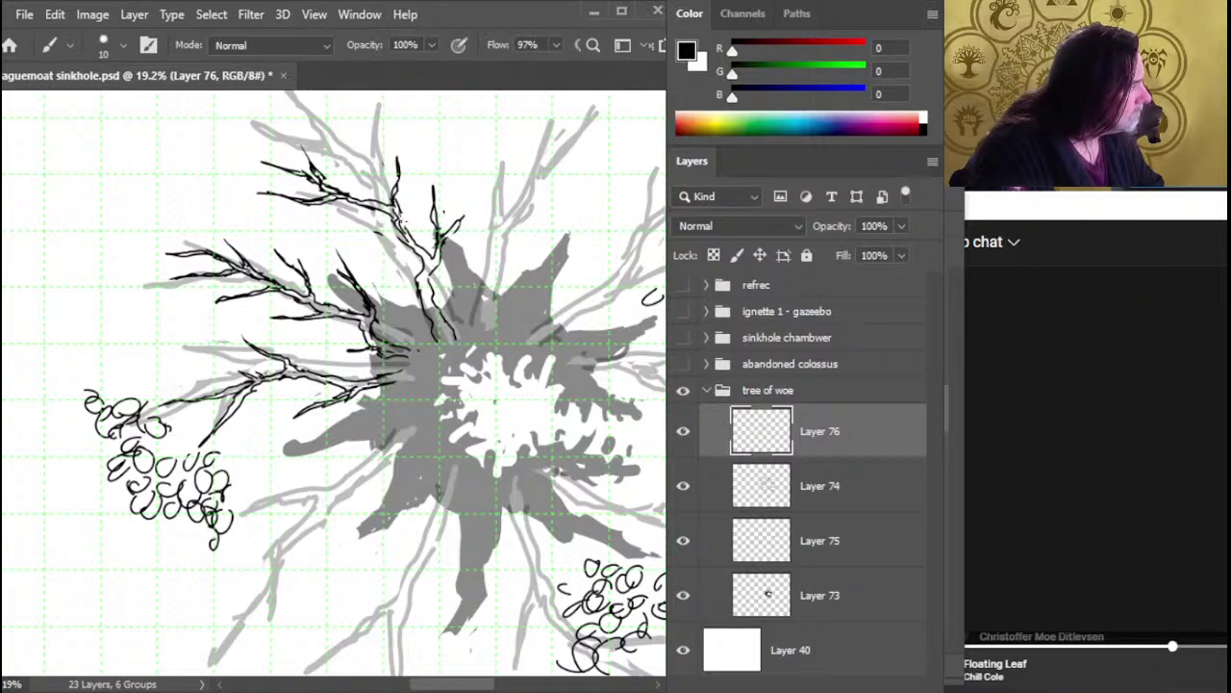
pyautogui.press('e')
pyautogui.press('b')
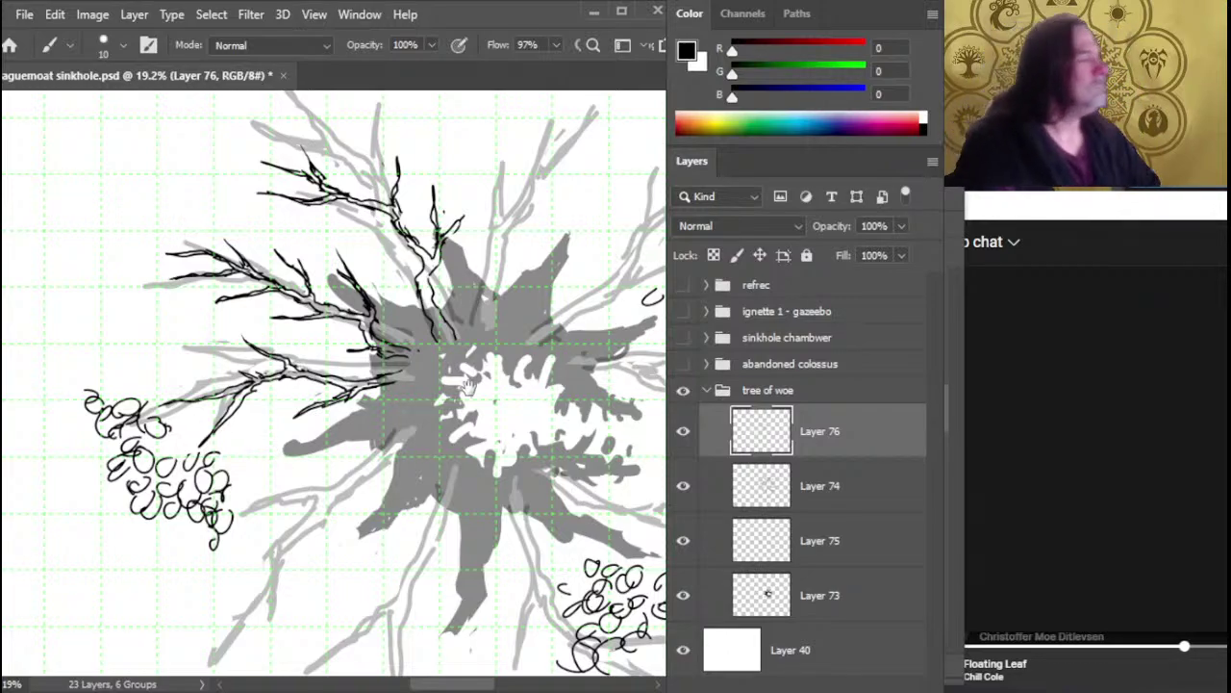
# Ink both wavy outlines of another branch rising from the trunk's upper edge and taper them into a long pointed tip
pyautogui.moveTo(468, 383)
pyautogui.mouseDown()
pyautogui.moveTo(377, 419)
pyautogui.moveTo(382, 385)
pyautogui.moveTo(374, 405)
pyautogui.moveTo(366, 348)
pyautogui.moveTo(381, 296)
pyautogui.moveTo(410, 285)
pyautogui.moveTo(395, 240)
pyautogui.moveTo(421, 177)
pyautogui.mouseUp()
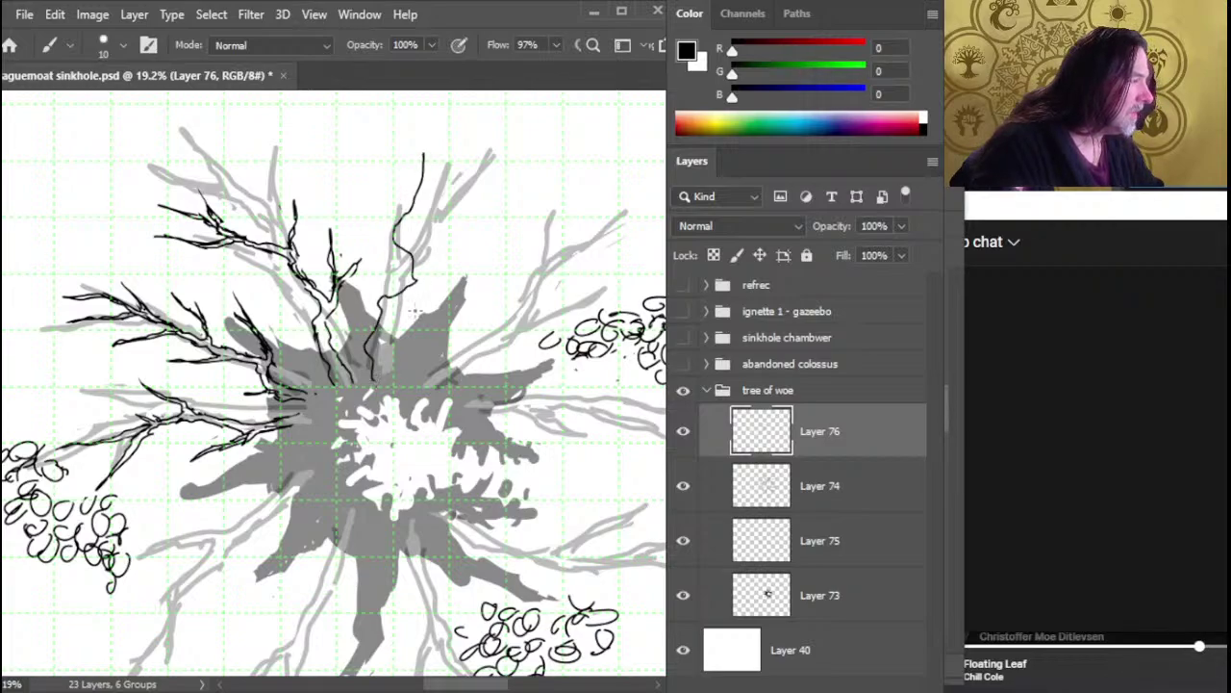
pyautogui.moveTo(390, 387); pyautogui.dragTo(388, 326)
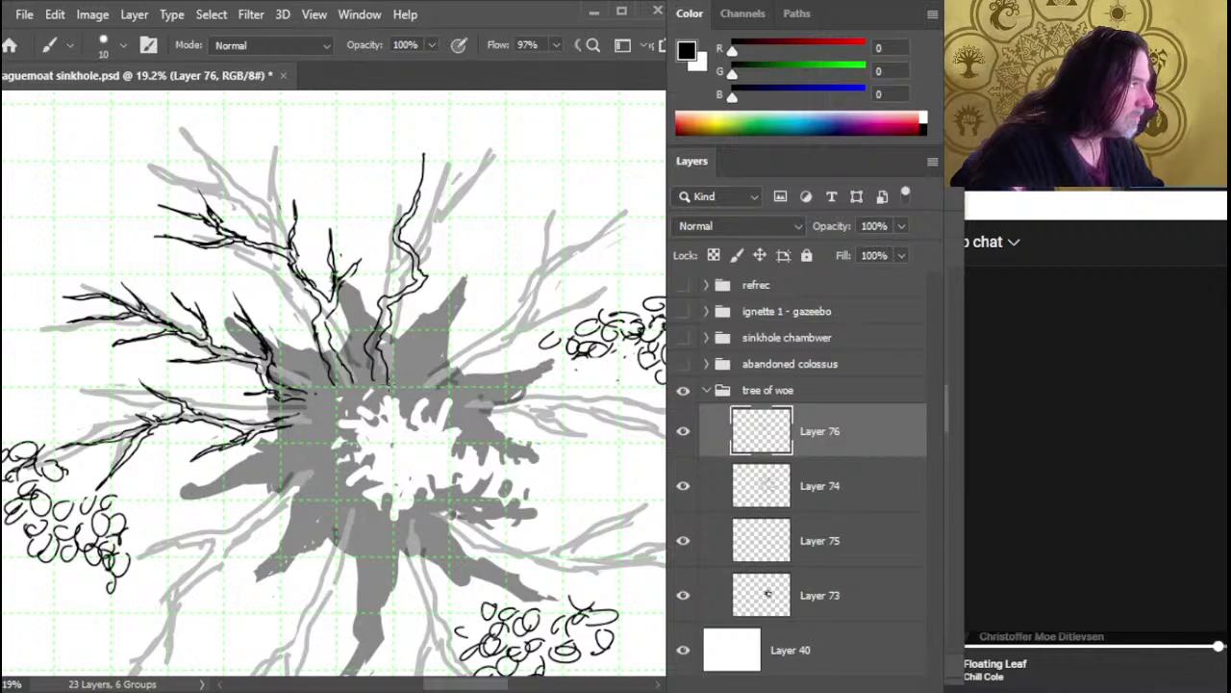
pyautogui.moveTo(420, 188); pyautogui.dragTo(430, 125)
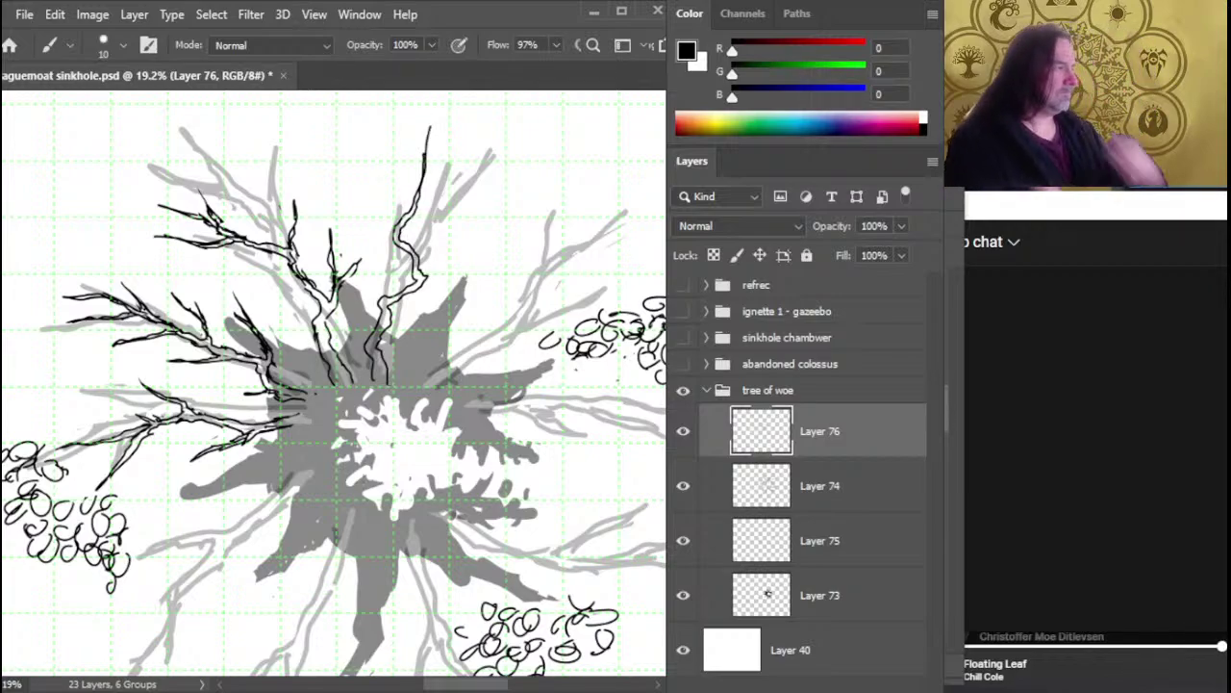
# Open the newest branch's outline at its right bend and add a pointed side twig with a small upward prong
pyautogui.press('e')
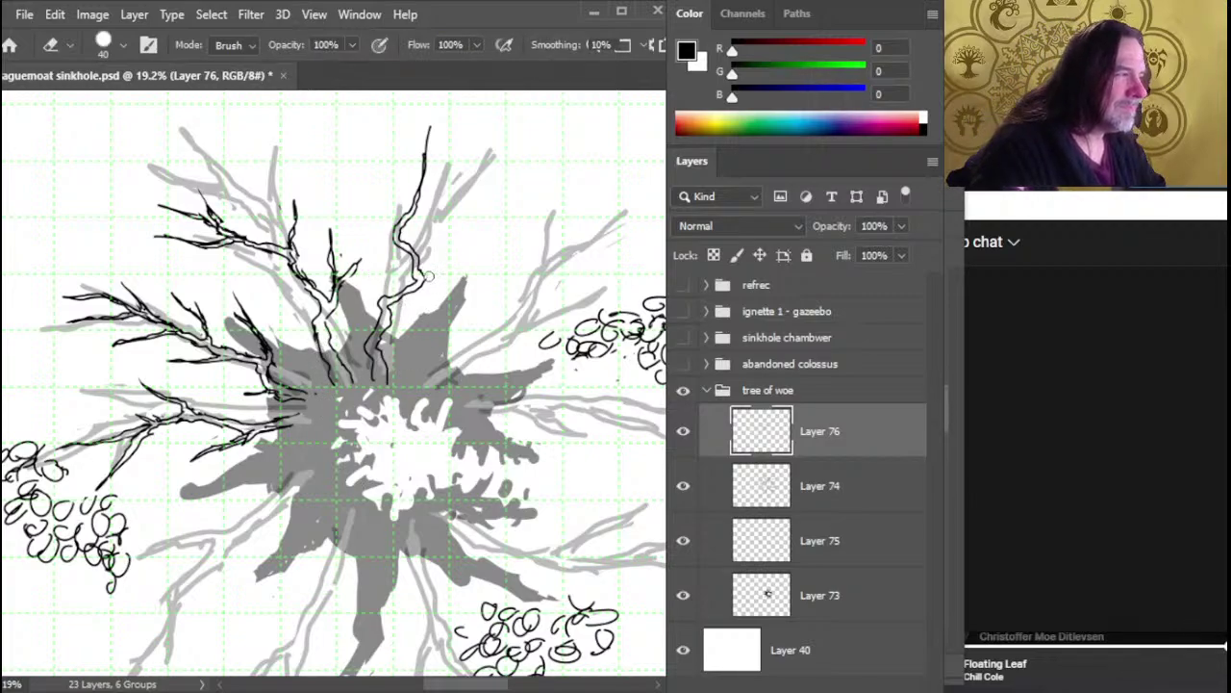
pyautogui.press('b')
pyautogui.moveTo(446, 267); pyautogui.dragTo(462, 253)
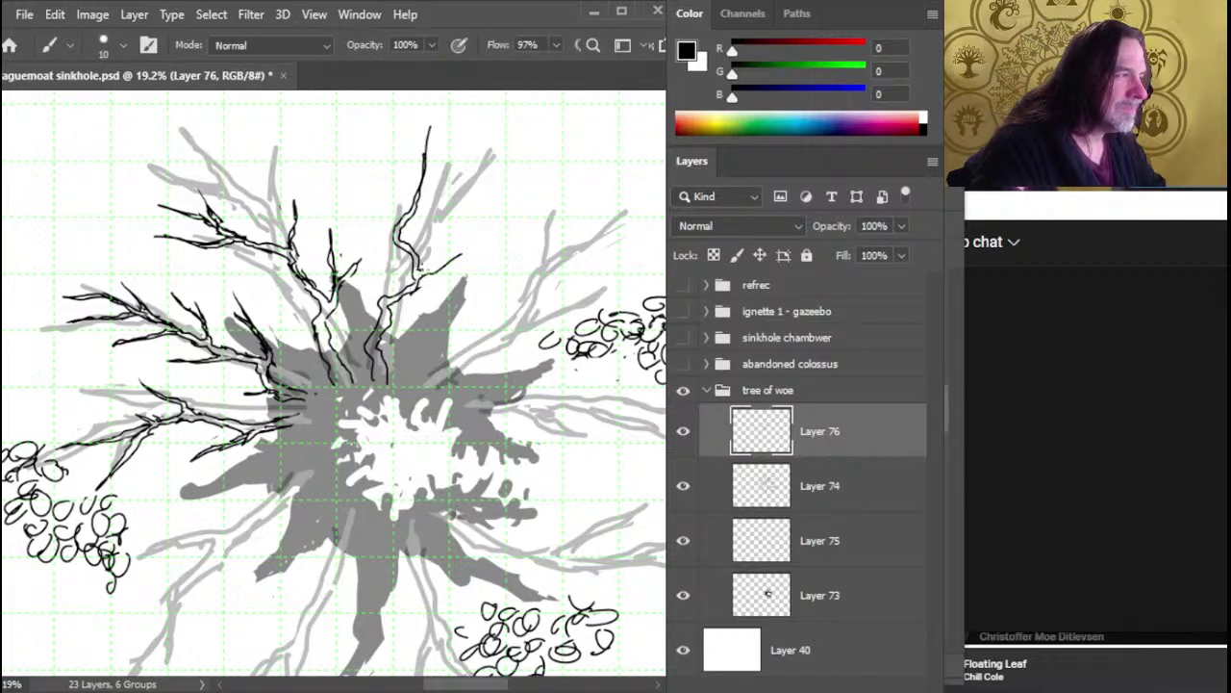
pyautogui.press('e')
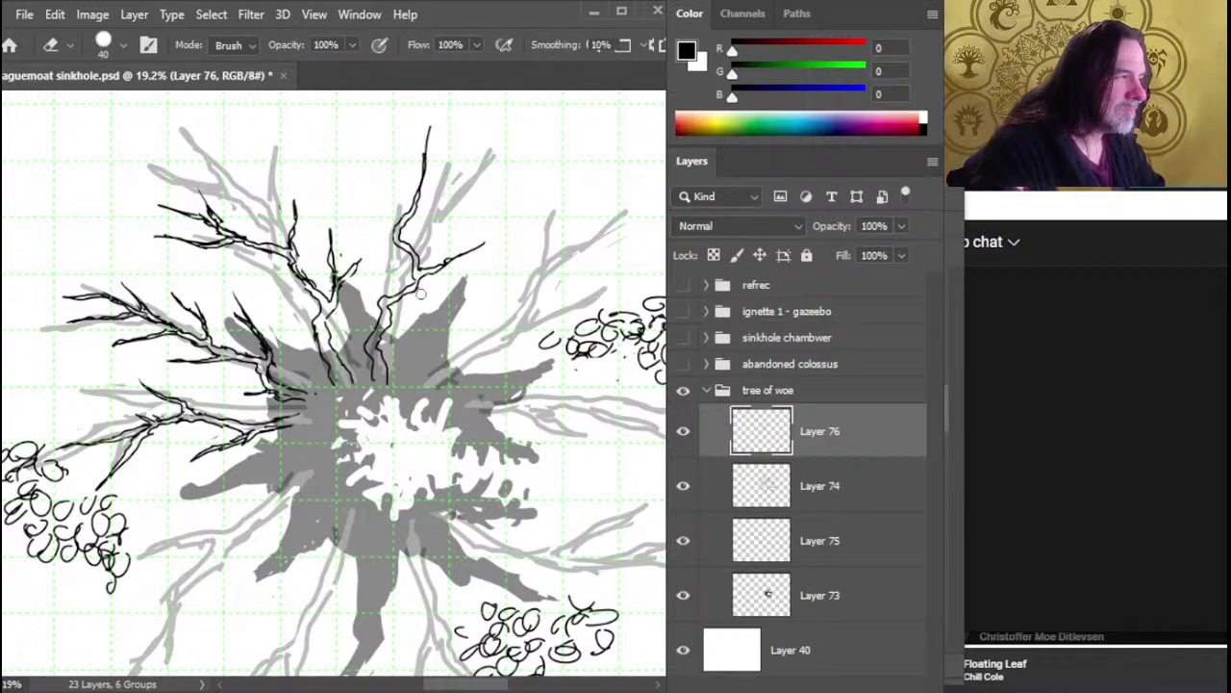
pyautogui.press('b')
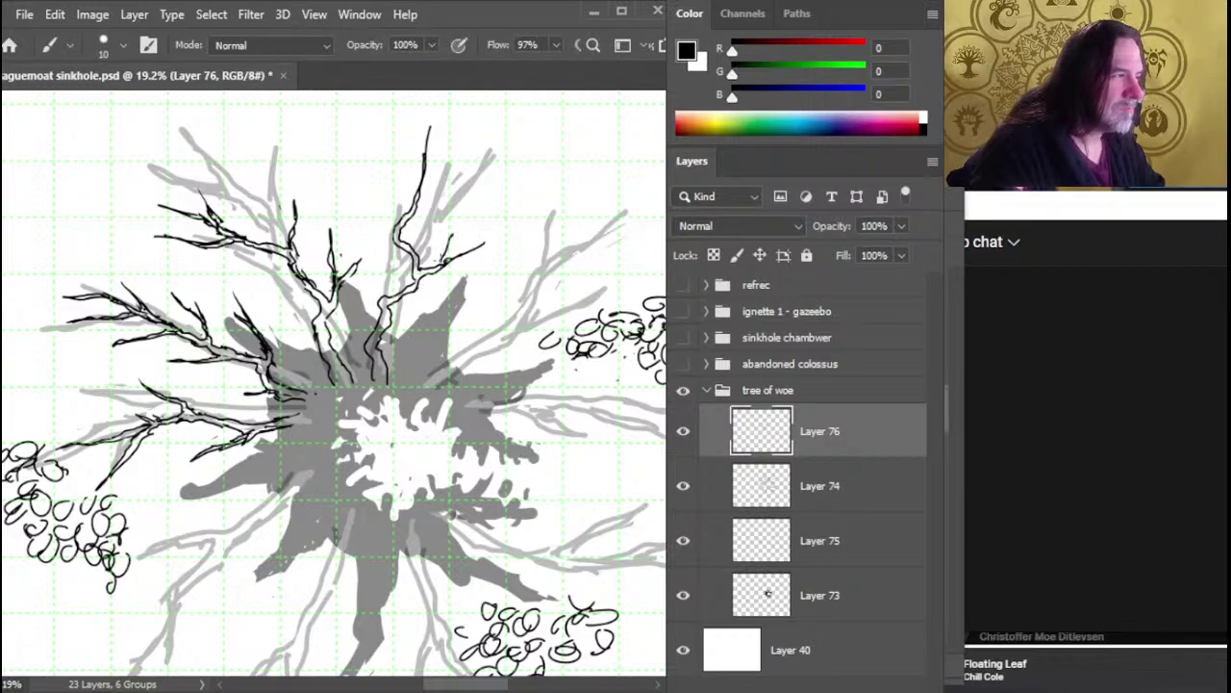
pyautogui.press('e')
pyautogui.press('b')
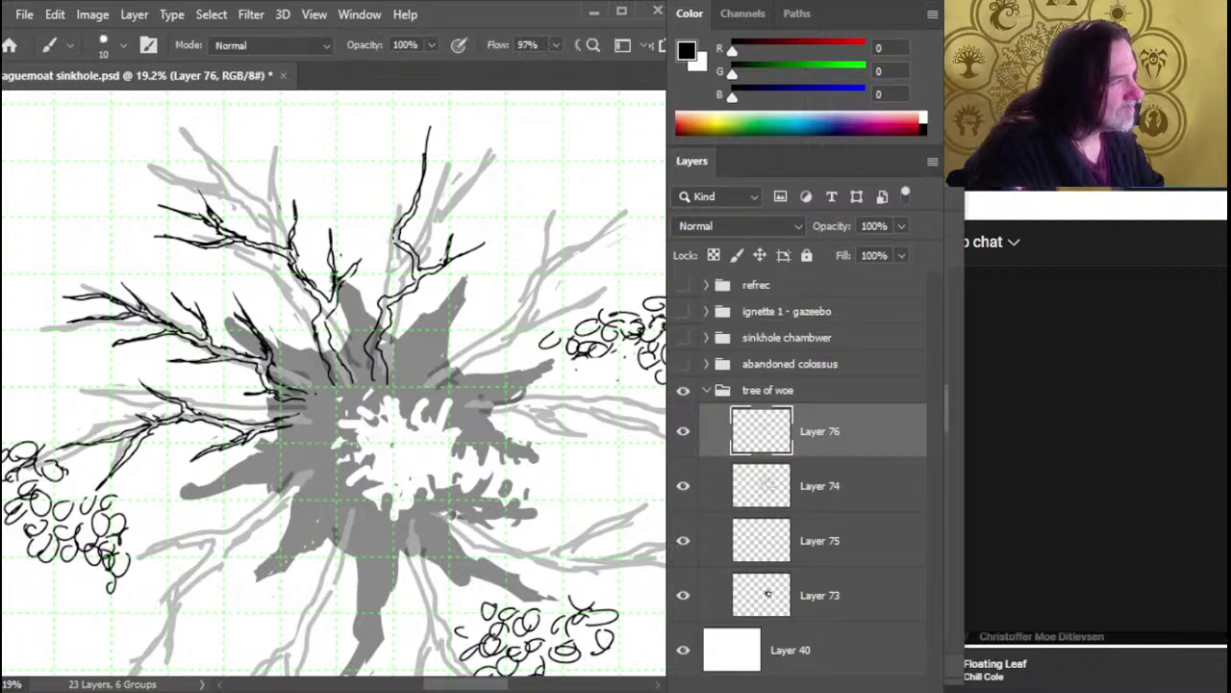
# Add a pointed left twig at the newest branch's upper bend and a short forked right twig below its tip
pyautogui.moveTo(394, 235); pyautogui.dragTo(376, 186)
pyautogui.press('e')
pyautogui.press('b')
pyautogui.moveTo(395, 239)
pyautogui.mouseDown()
pyautogui.moveTo(391, 228)
pyautogui.moveTo(394, 242)
pyautogui.moveTo(451, 177)
pyautogui.moveTo(412, 204)
pyautogui.moveTo(414, 192)
pyautogui.moveTo(434, 204)
pyautogui.moveTo(418, 208)
pyautogui.mouseUp()
pyautogui.press('e')
pyautogui.press('b')
pyautogui.press('e')
pyautogui.press('b')
pyautogui.press('e')
pyautogui.press('b')
pyautogui.press('e')
pyautogui.press('b')
pyautogui.press('e')
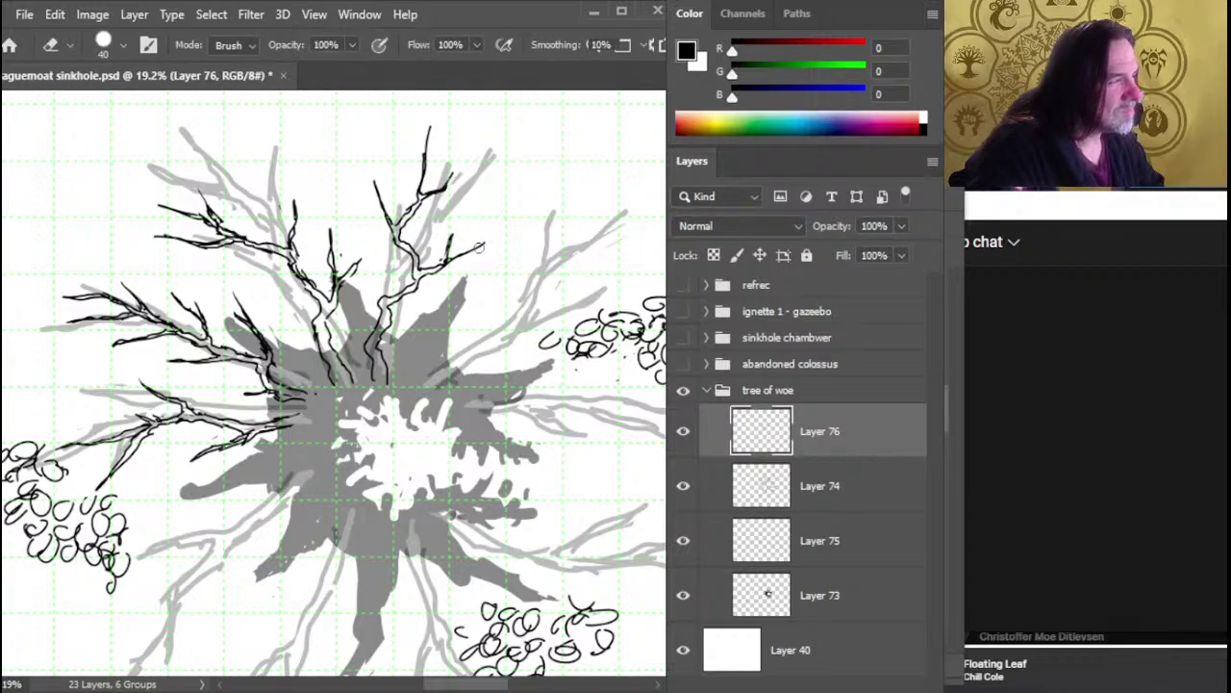
# Trim the end of the twig at the branch's right bend and redraw its offshoots with a longer upward prong
pyautogui.moveTo(478, 248); pyautogui.dragTo(503, 232)
pyautogui.press('b')
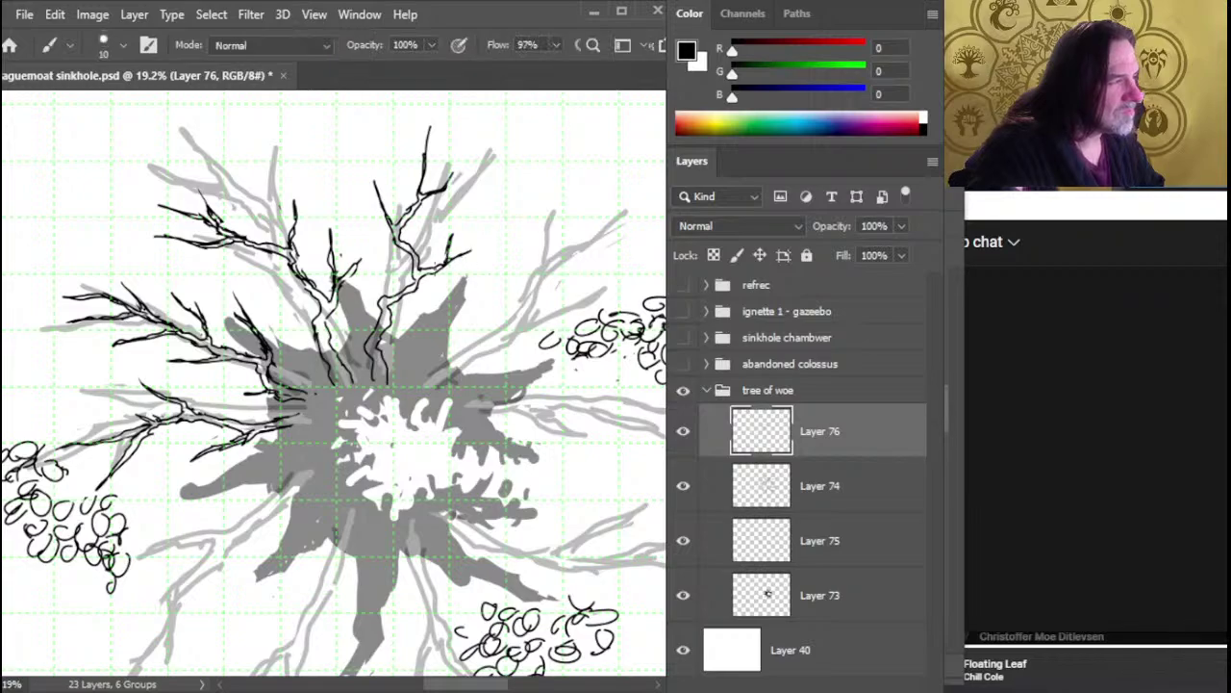
pyautogui.press('e')
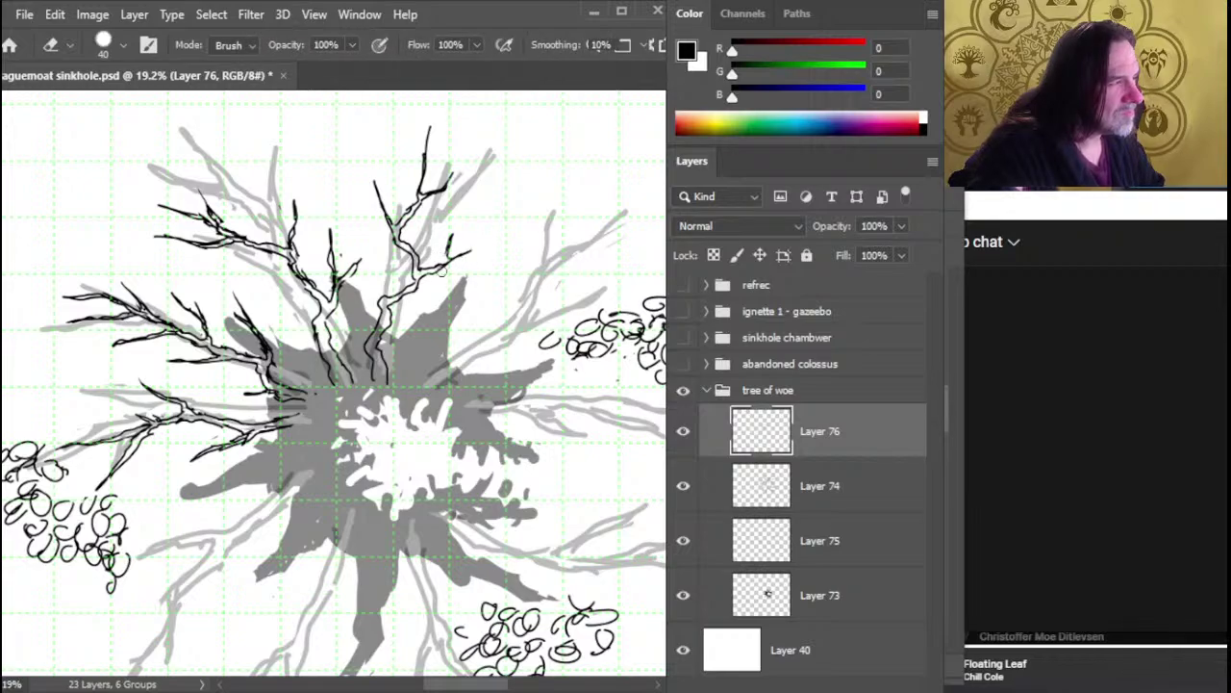
pyautogui.press('b')
pyautogui.press('e')
pyautogui.press('b')
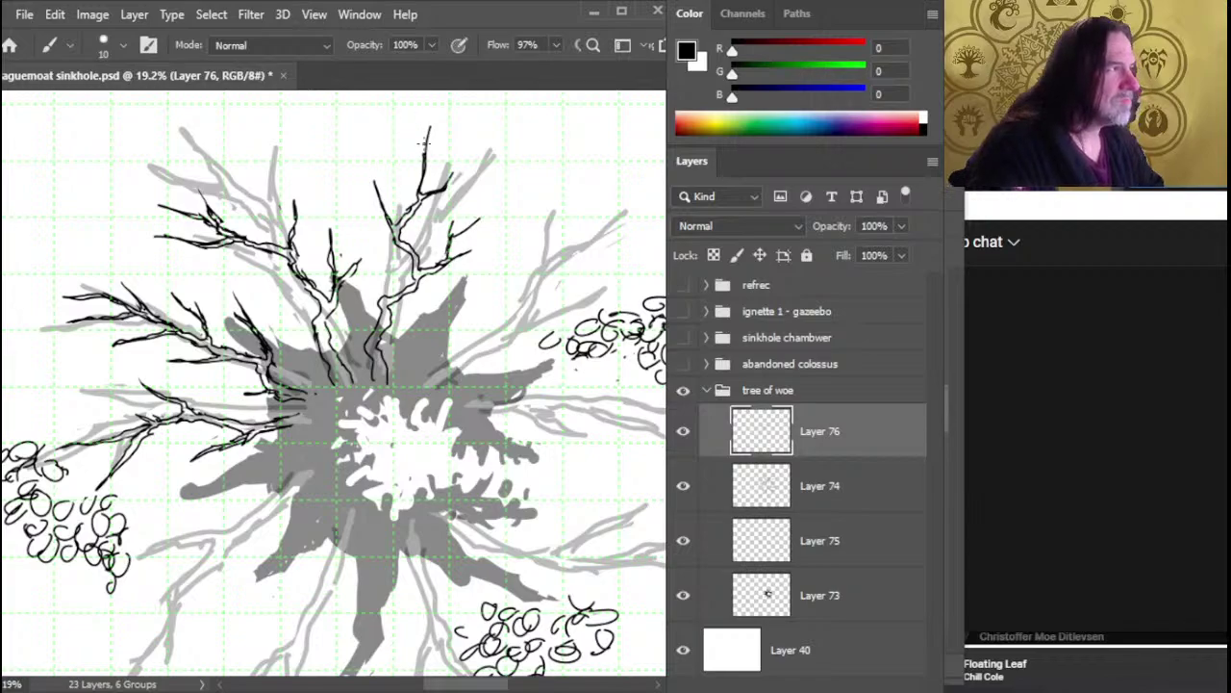
# Erase the straight top tip of the newest branch and redraw it as a shorter, hooked point
pyautogui.press('e')
pyautogui.moveTo(429, 127); pyautogui.dragTo(426, 146)
pyautogui.press('b')
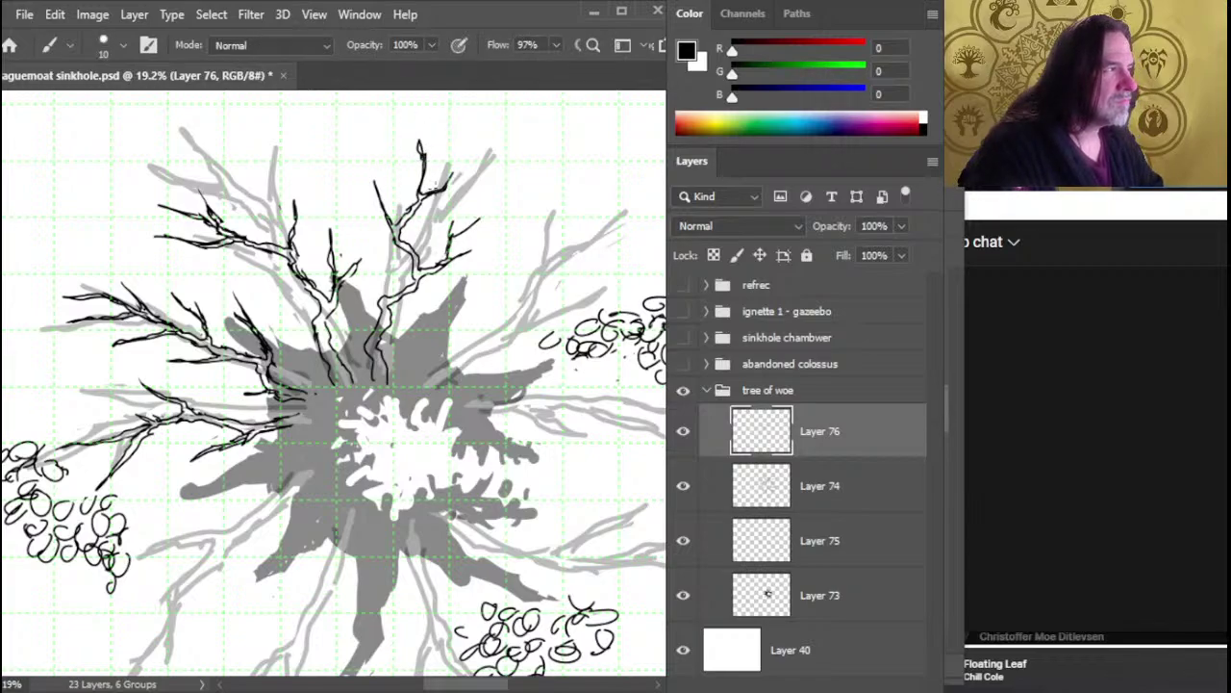
pyautogui.press('e')
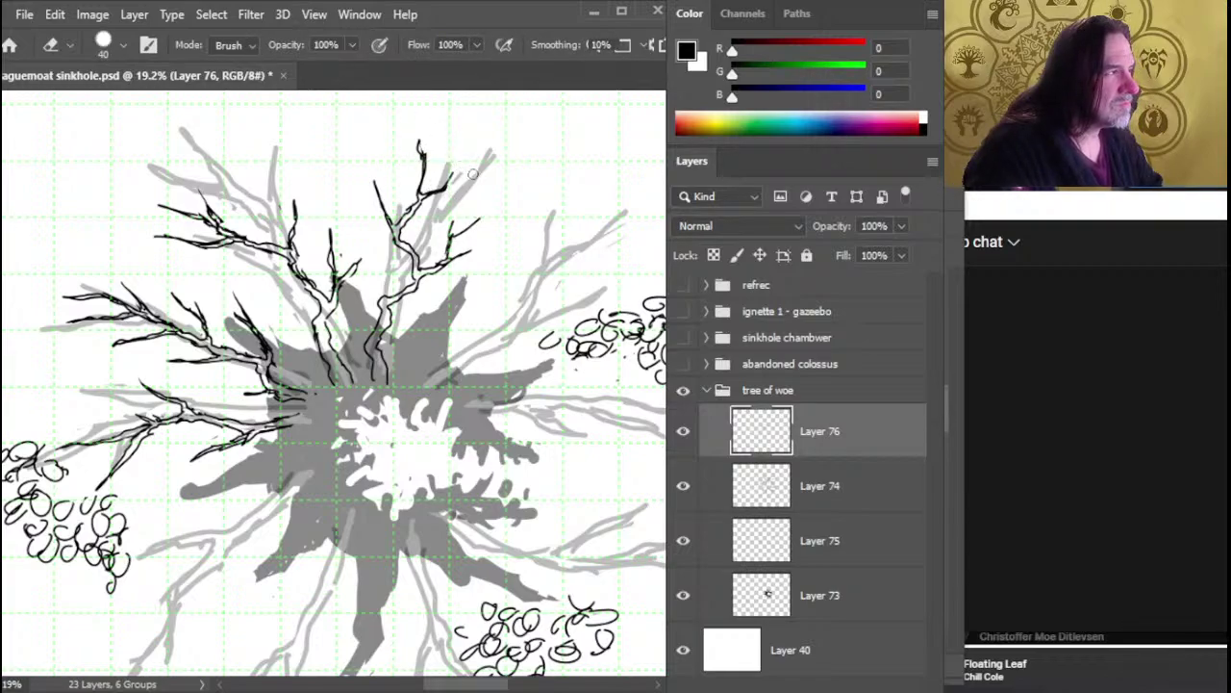
# Redraw the lower part of the upper left twig so it joins the newest branch, and clean up their junction
pyautogui.press('b')
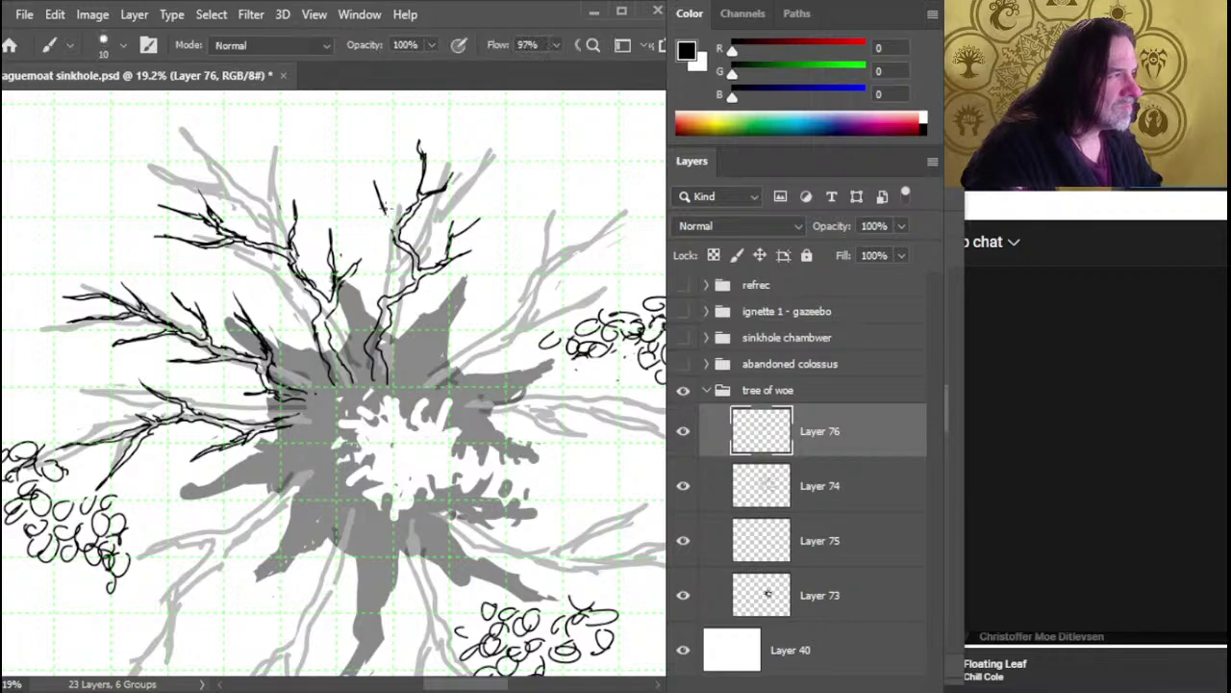
pyautogui.moveTo(388, 213); pyautogui.dragTo(395, 231)
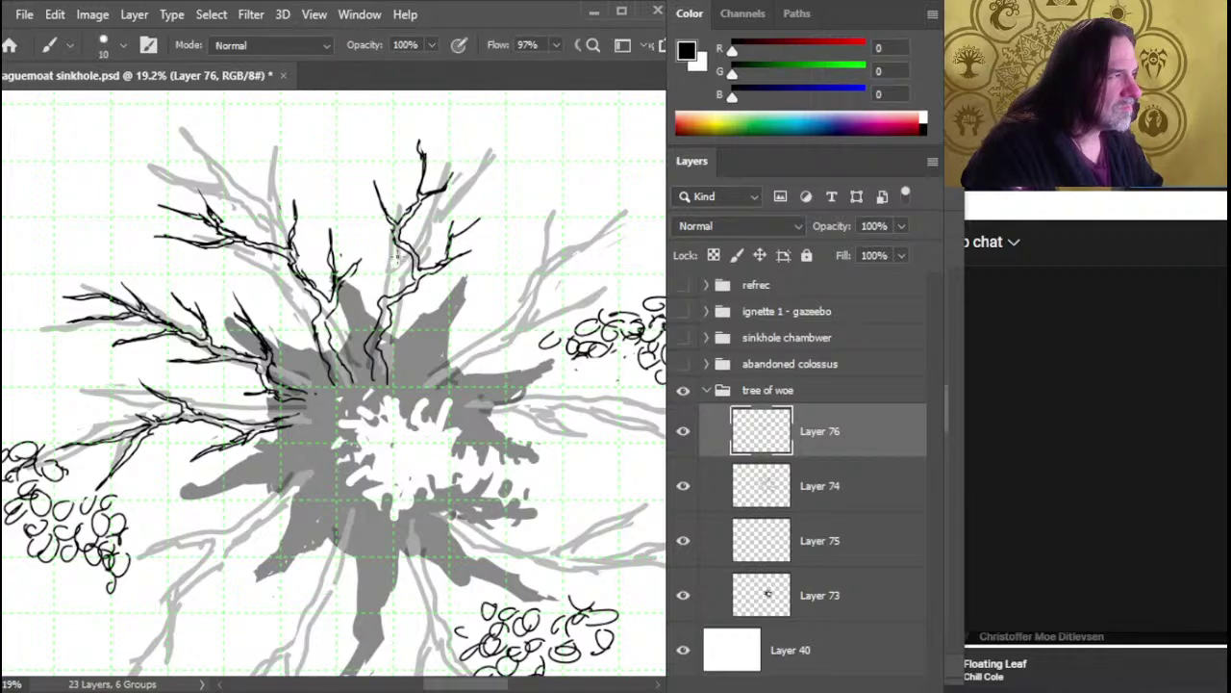
pyautogui.press('e')
pyautogui.press('b')
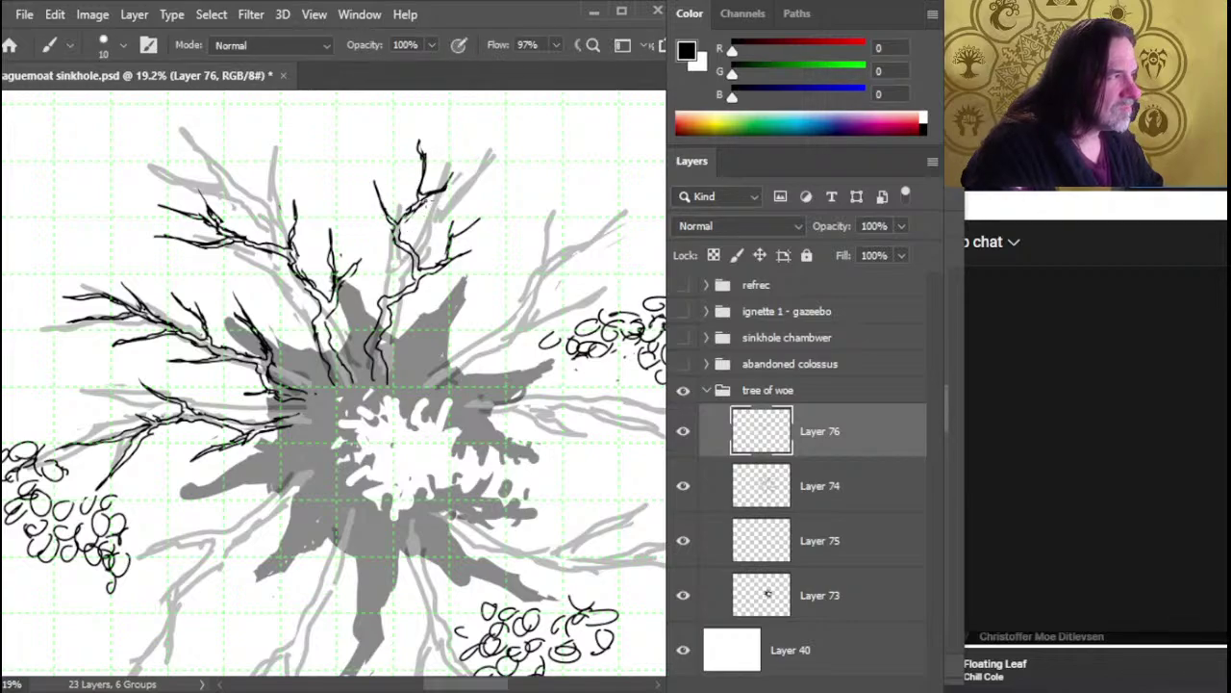
# Add a pointed twig at the newest branch's lower bend and trim the facing prong of the neighbouring branch's forked twig
pyautogui.press('e')
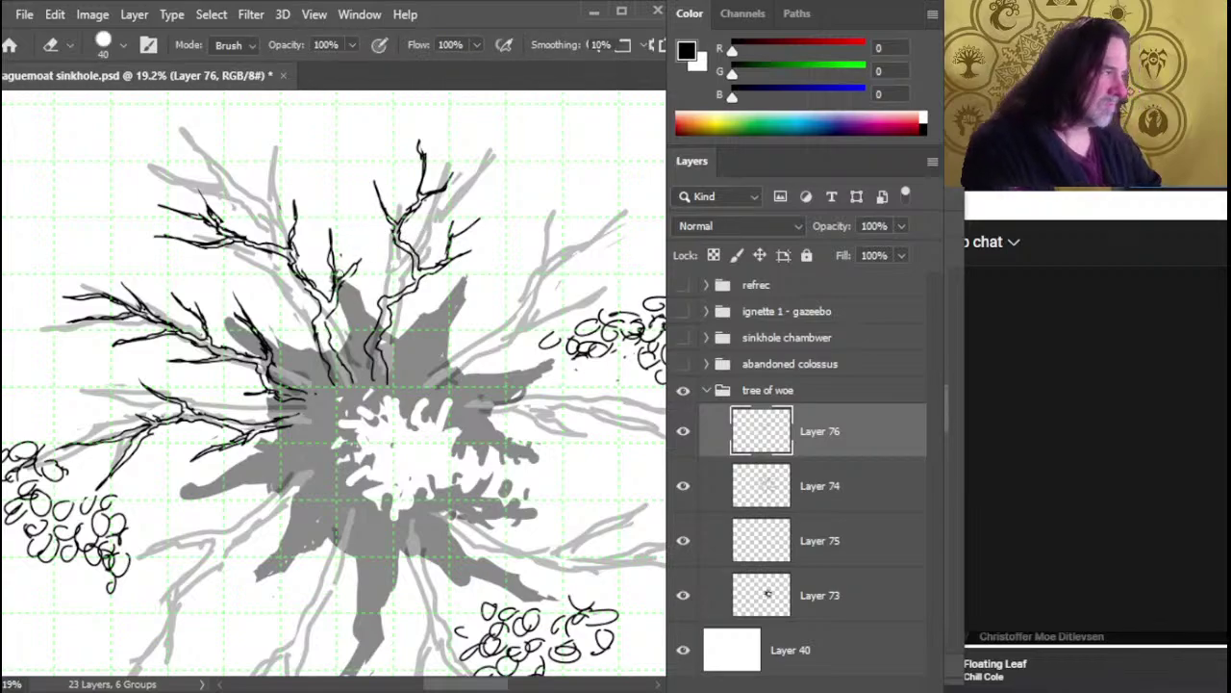
pyautogui.press('b')
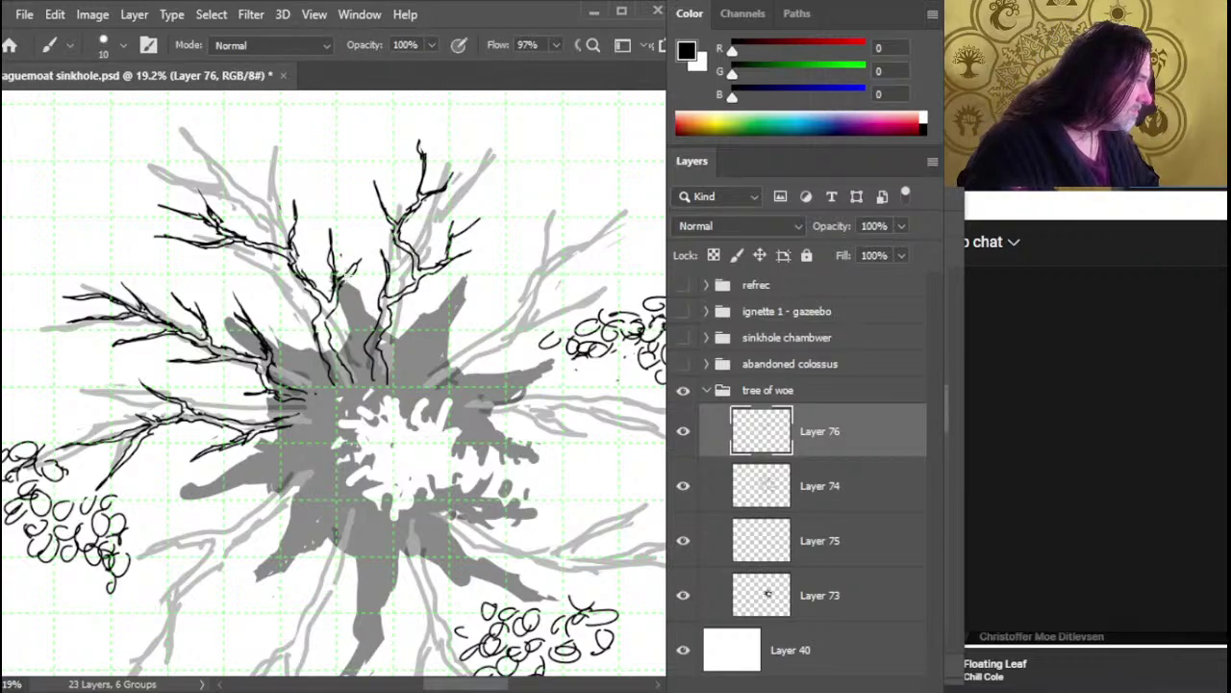
pyautogui.press('e')
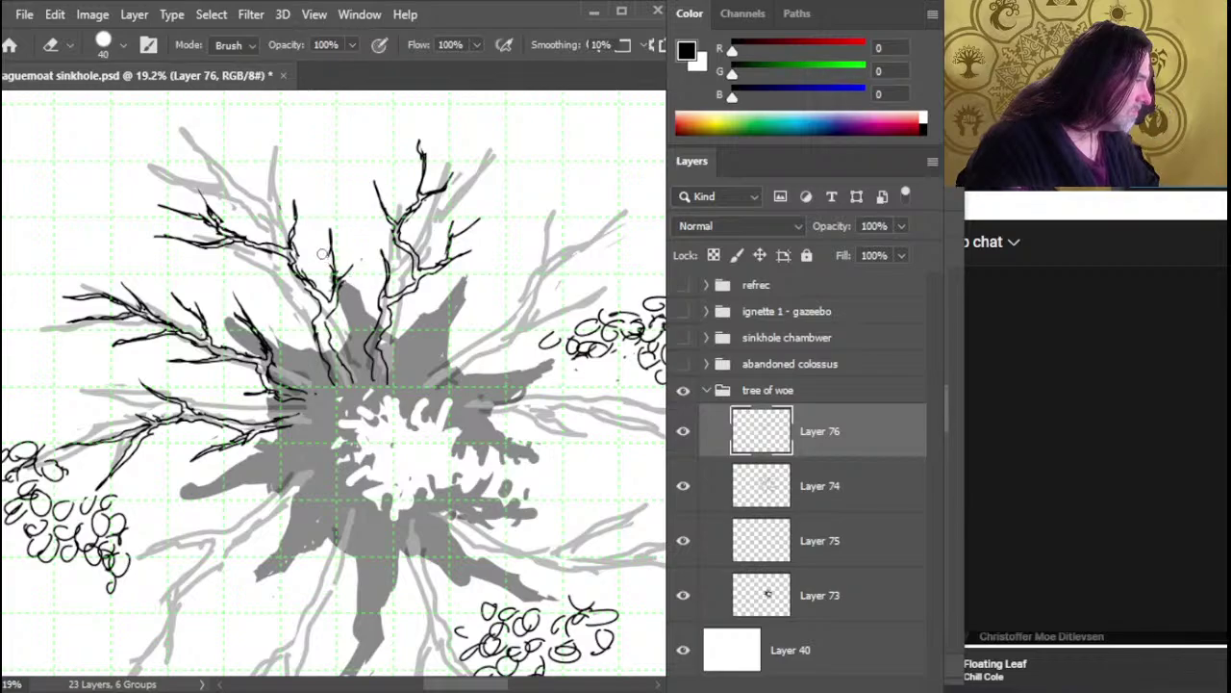
# Redraw the right prong of the newest branch's upright forked twig and add a short pointed twig on the branch's left side
pyautogui.press('b')
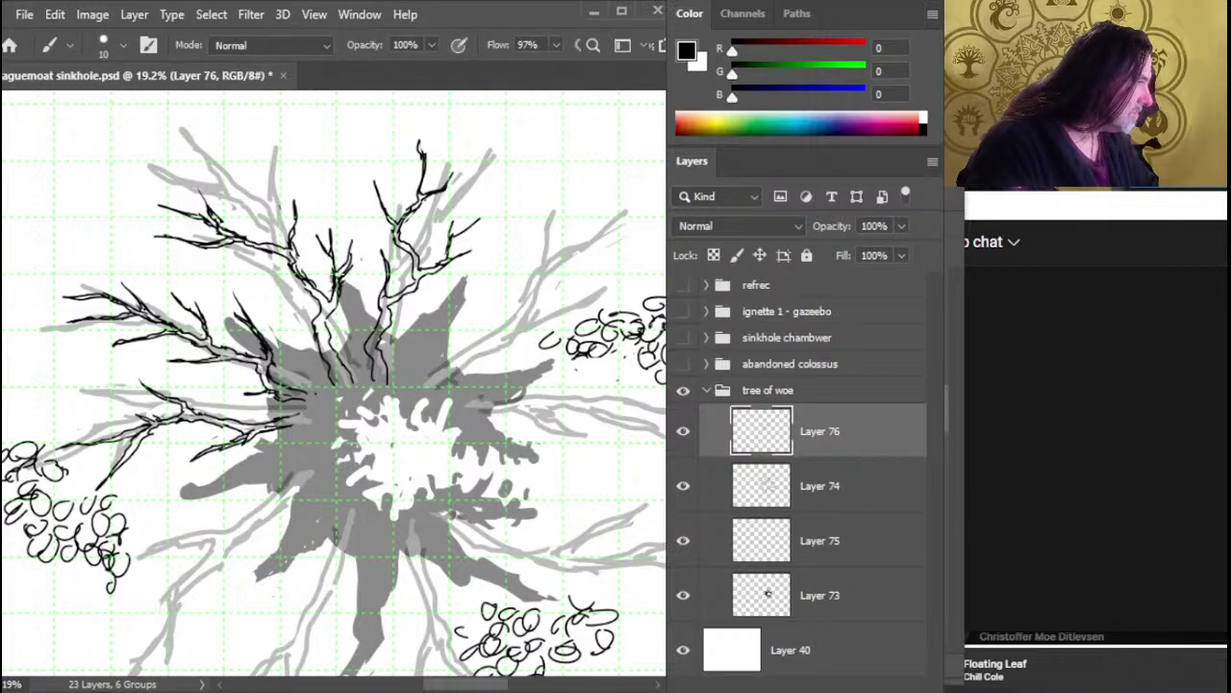
pyautogui.press('e')
pyautogui.press('b')
pyautogui.press('e')
pyautogui.moveTo(348, 275)
pyautogui.mouseDown()
pyautogui.moveTo(352, 244)
pyautogui.moveTo(307, 293)
pyautogui.moveTo(265, 280)
pyautogui.moveTo(317, 287)
pyautogui.mouseUp()
pyautogui.press('b')
pyautogui.press('e')
pyautogui.press('b')
pyautogui.press('e')
pyautogui.press('b')
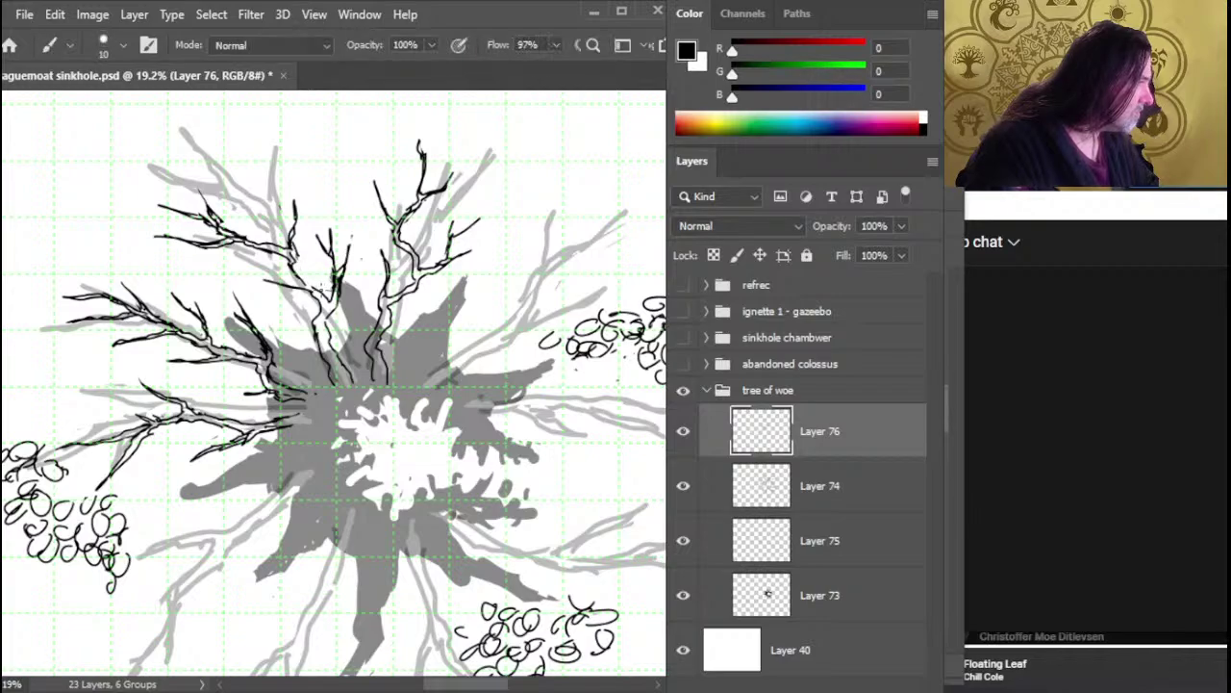
# Redraw the branch outline between the short side twig and the long left limb, trimming stray lines at the bend
pyautogui.press('e')
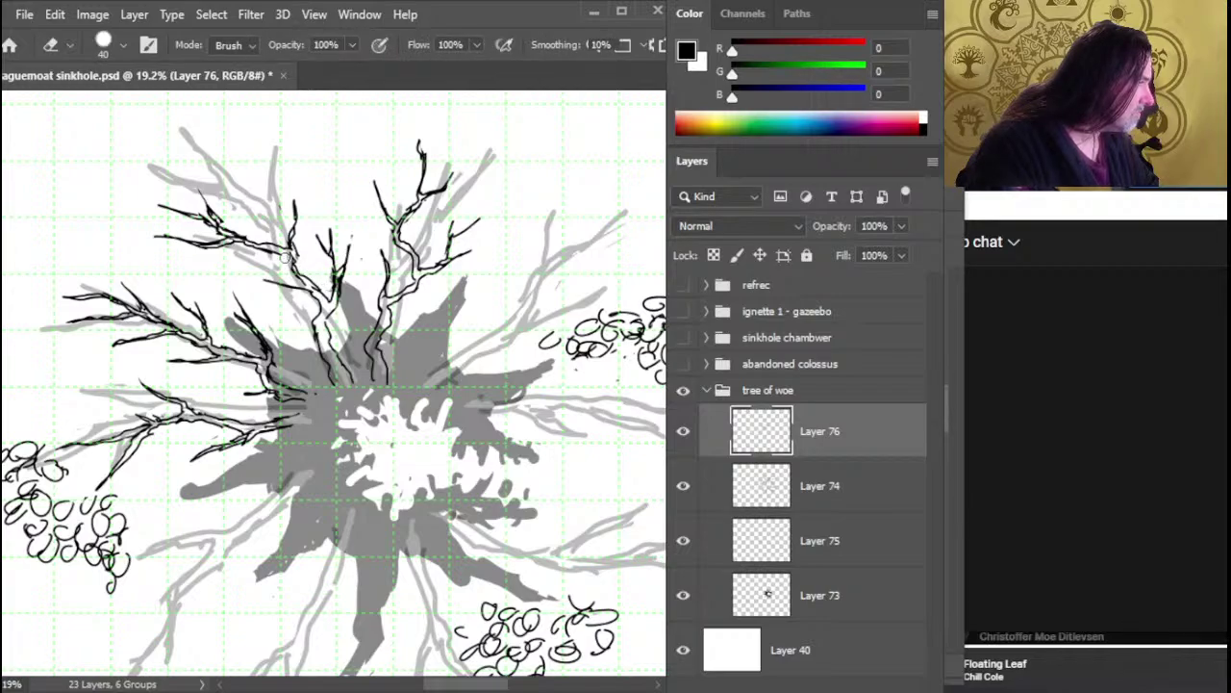
pyautogui.press('b')
pyautogui.moveTo(312, 293); pyautogui.dragTo(287, 269)
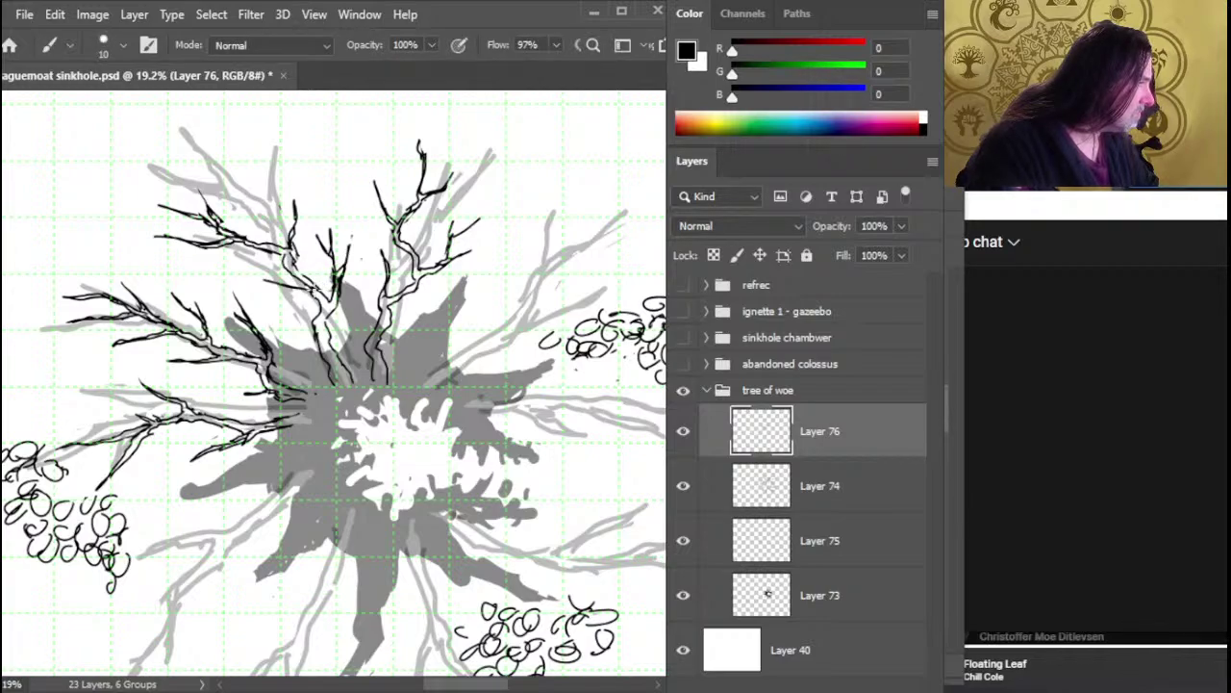
pyautogui.press('e')
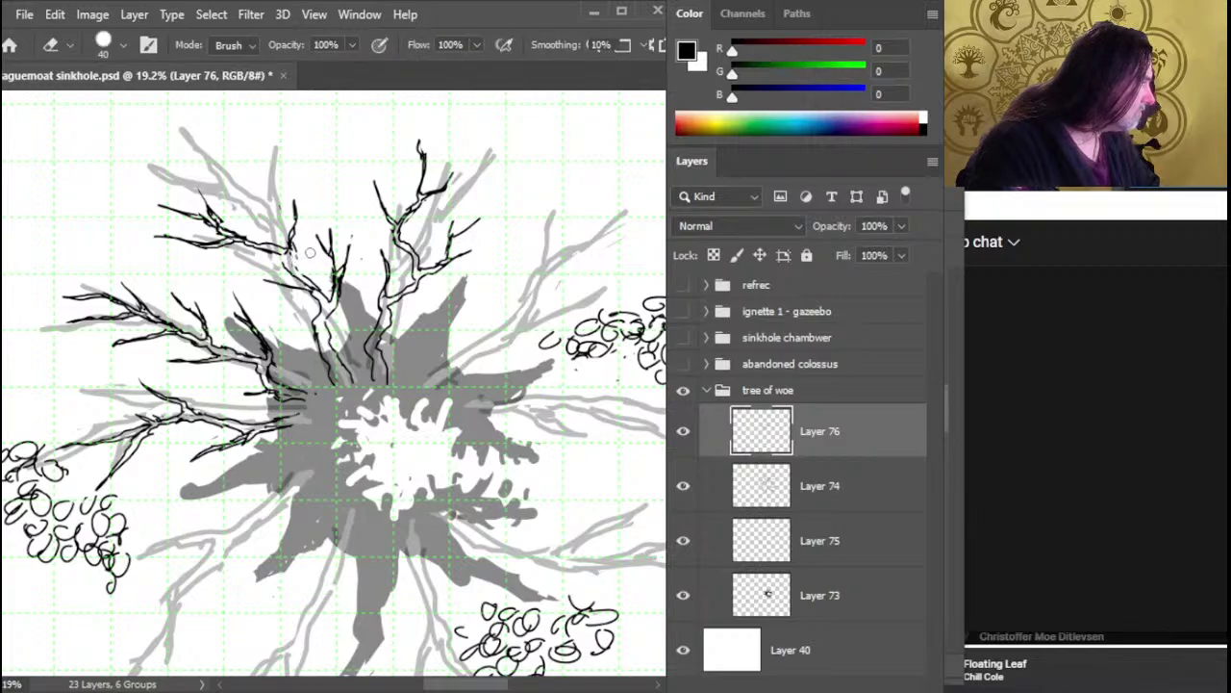
pyautogui.press('b')
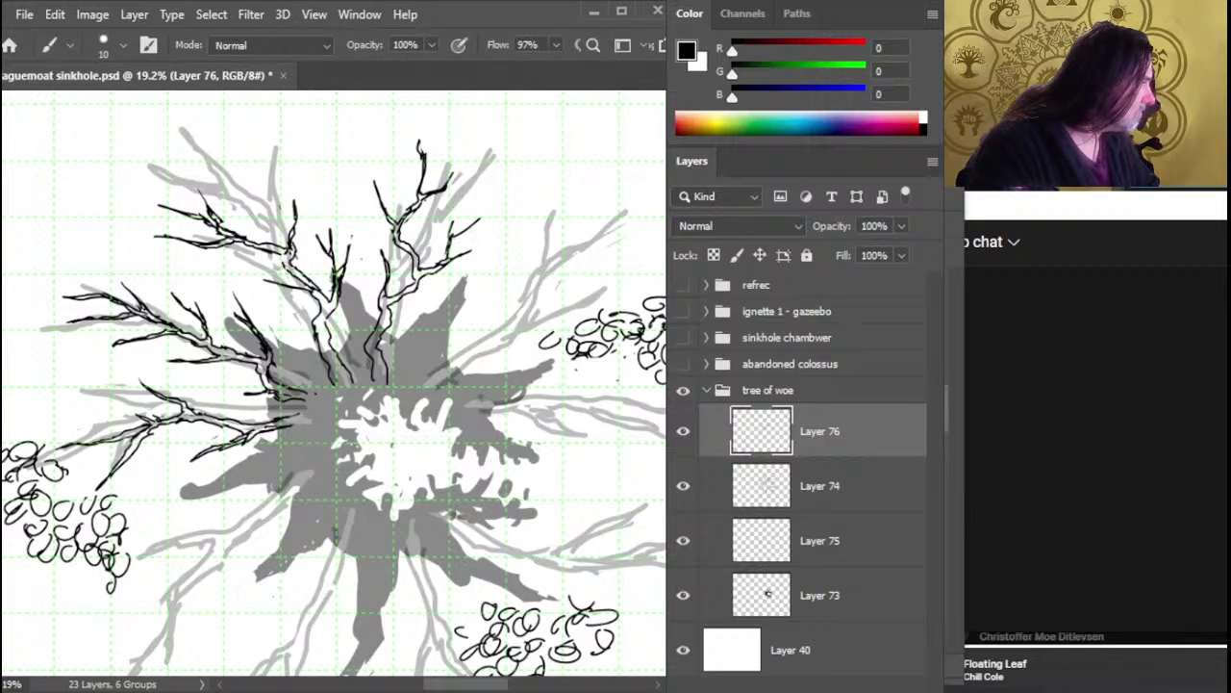
pyautogui.press('e')
pyautogui.press('b')
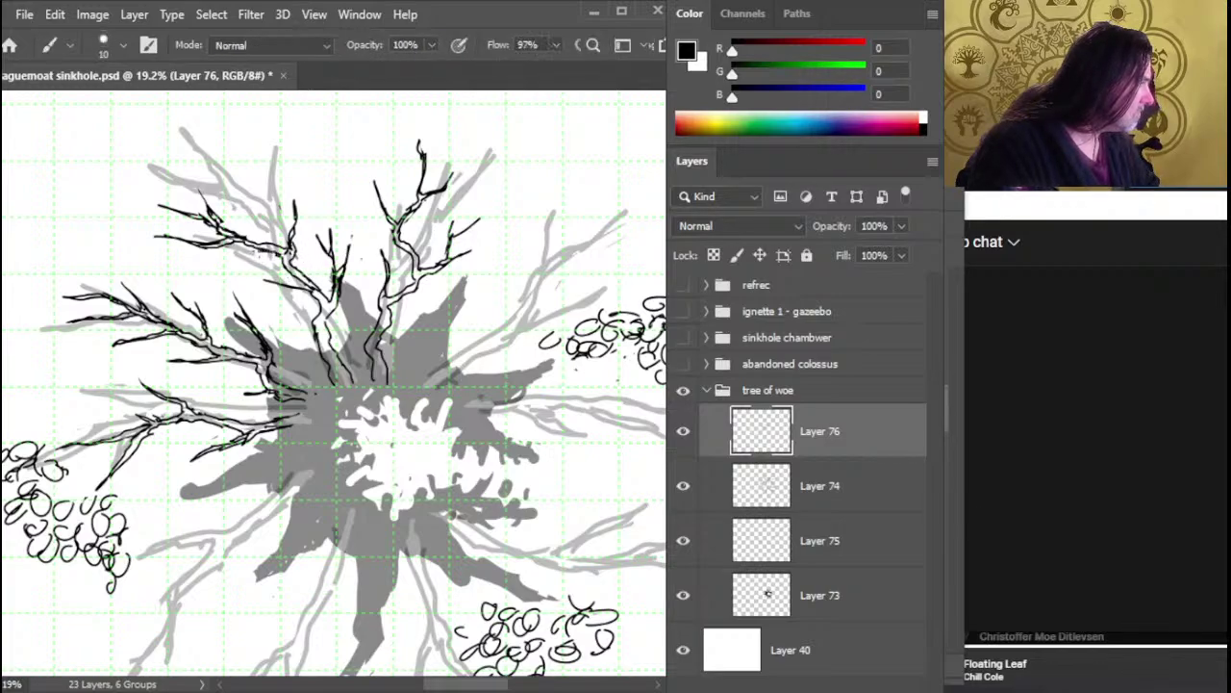
pyautogui.press('e')
pyautogui.press('b')
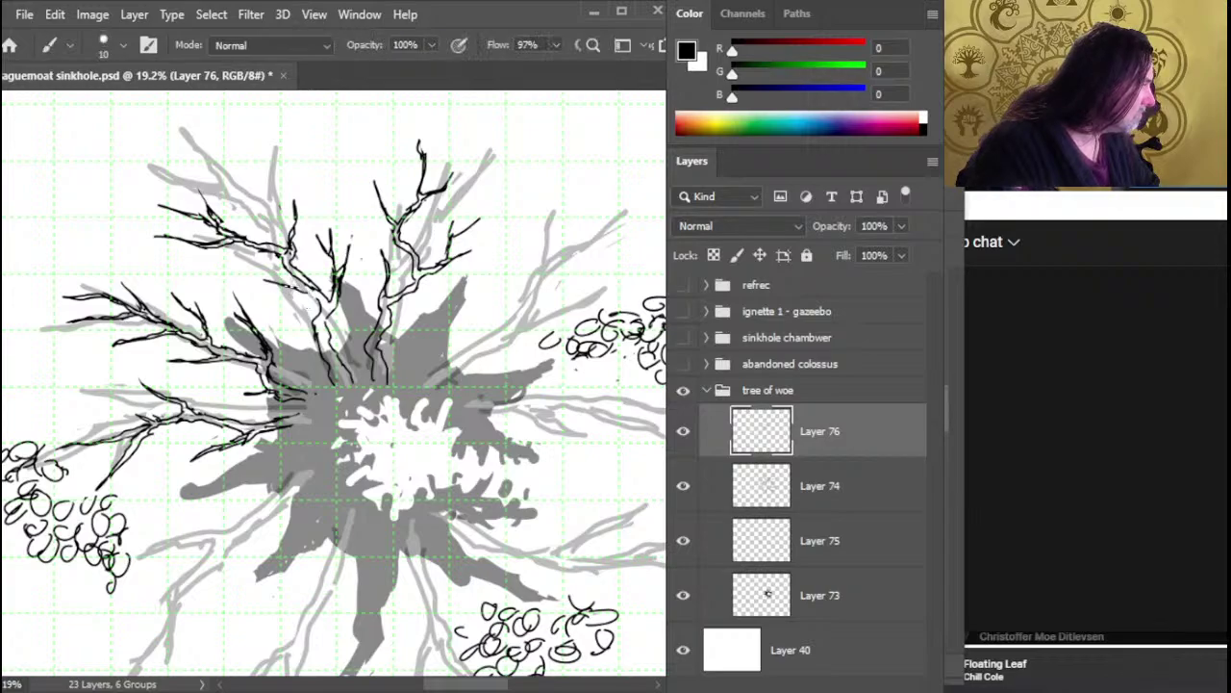
# Refine the short left side twig with alternating erasing and inking, giving it a bolder lower edge where it meets the branch
pyautogui.press('e')
pyautogui.press('b')
pyautogui.press('e')
pyautogui.press('b')
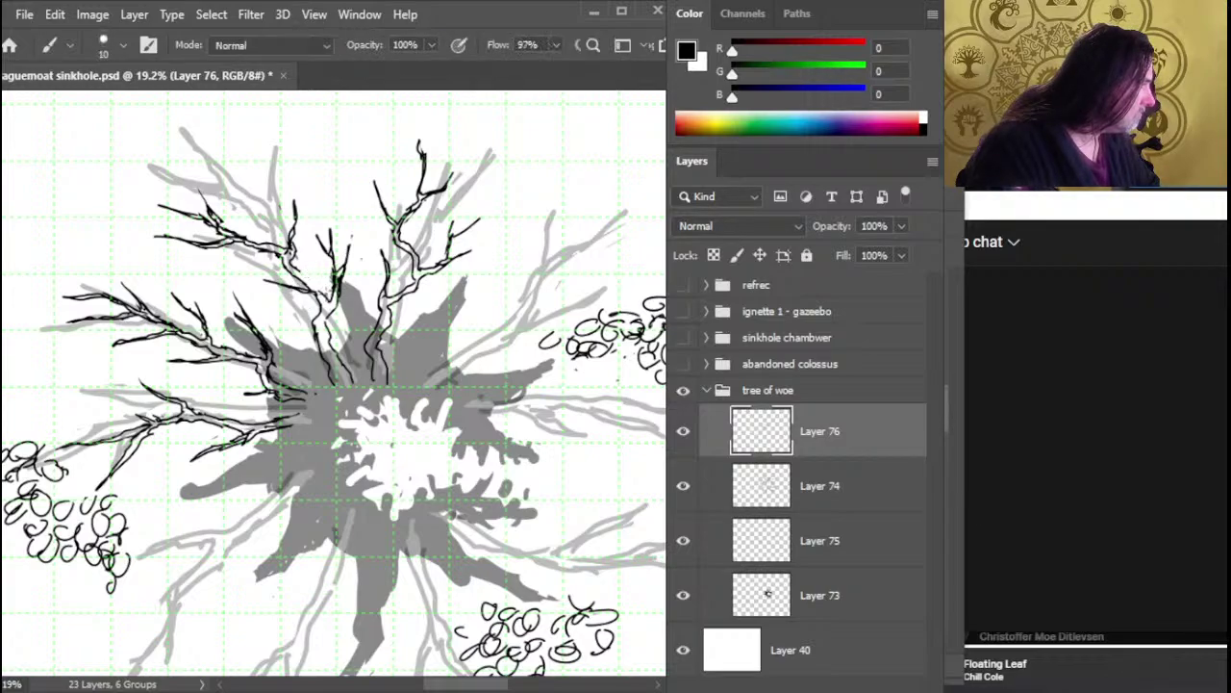
pyautogui.press('e')
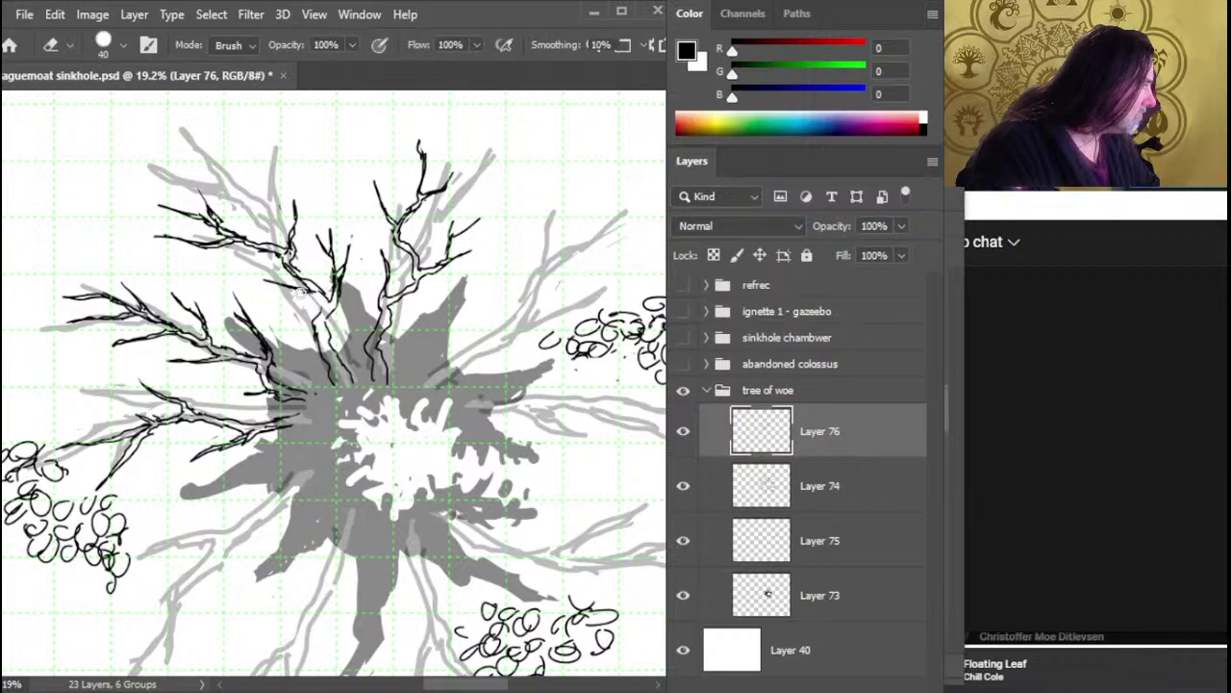
pyautogui.press('b')
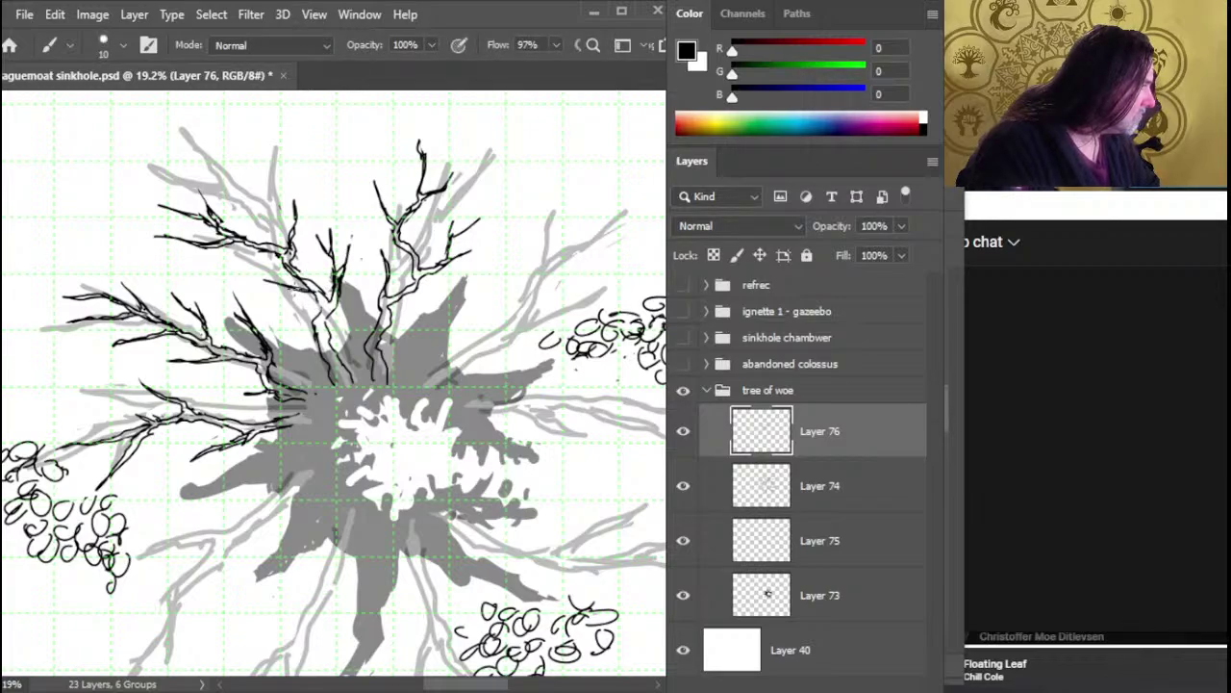
pyautogui.press('e')
pyautogui.press('b')
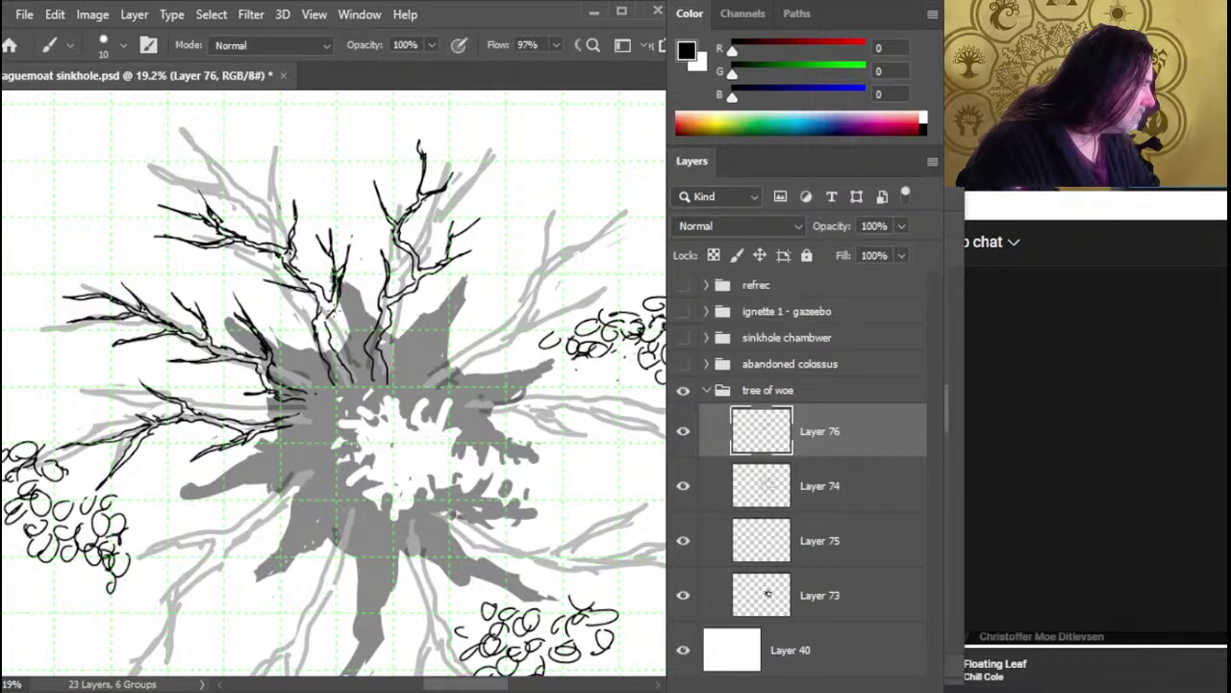
pyautogui.press('e')
pyautogui.press('b')
pyautogui.press('e')
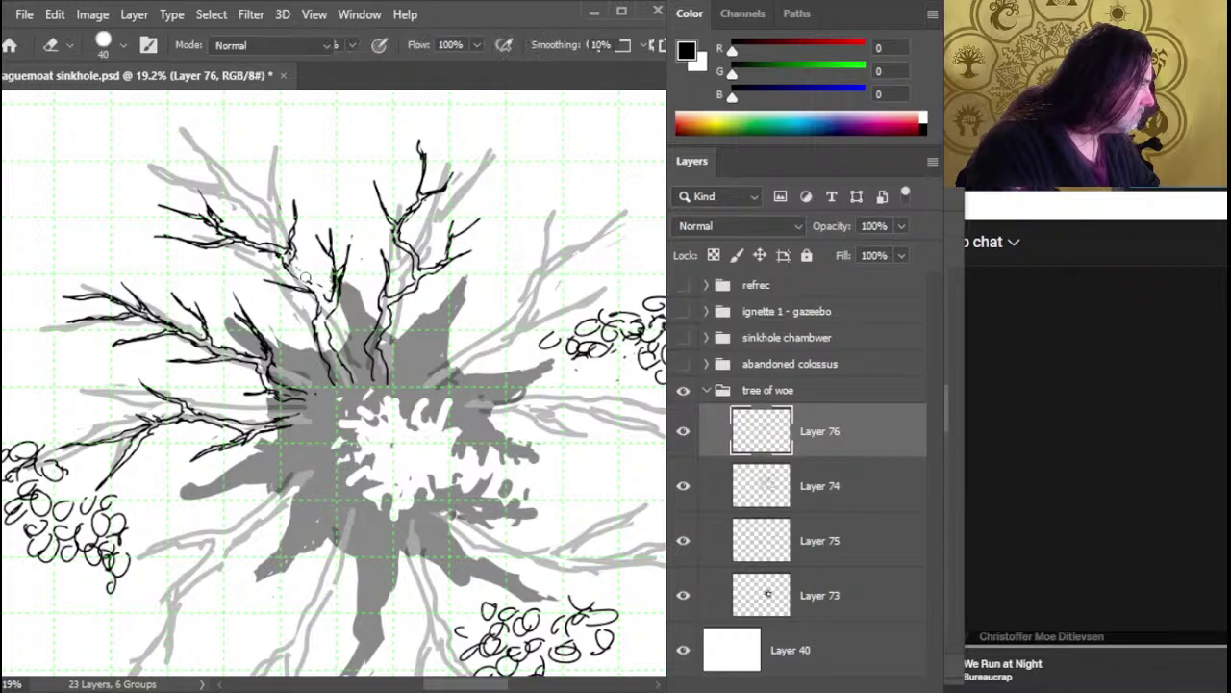
pyautogui.press('b')
pyautogui.press('e')
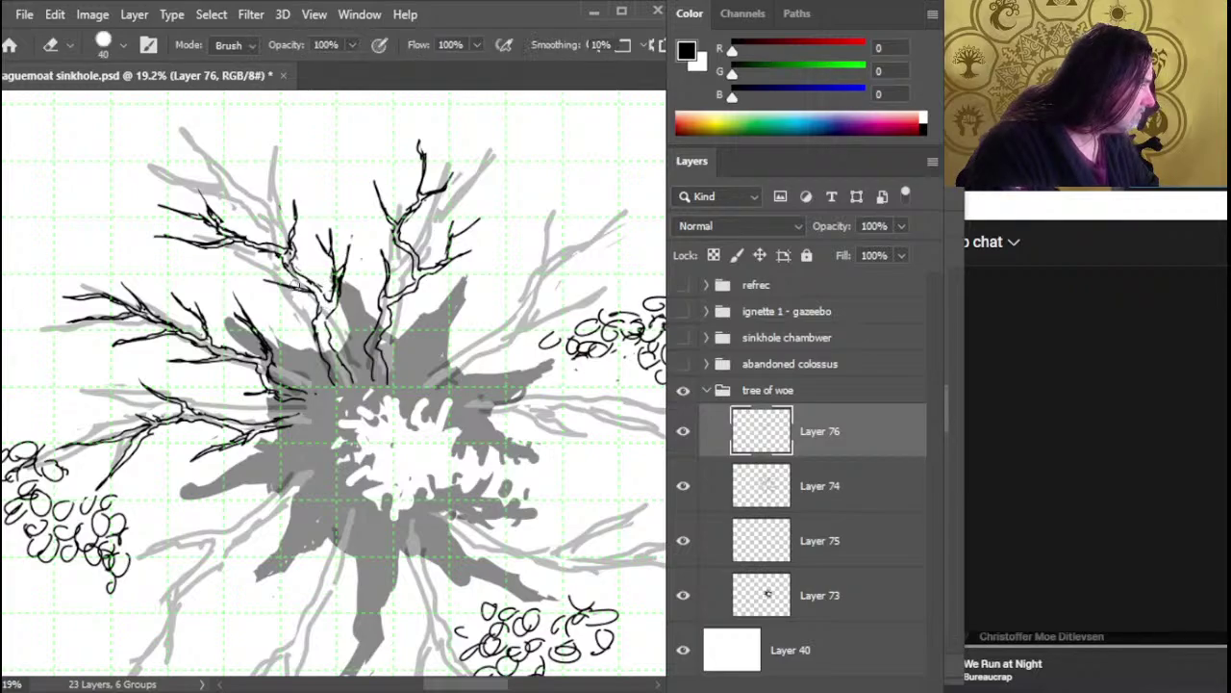
pyautogui.press('b')
pyautogui.moveTo(308, 287); pyautogui.dragTo(287, 282)
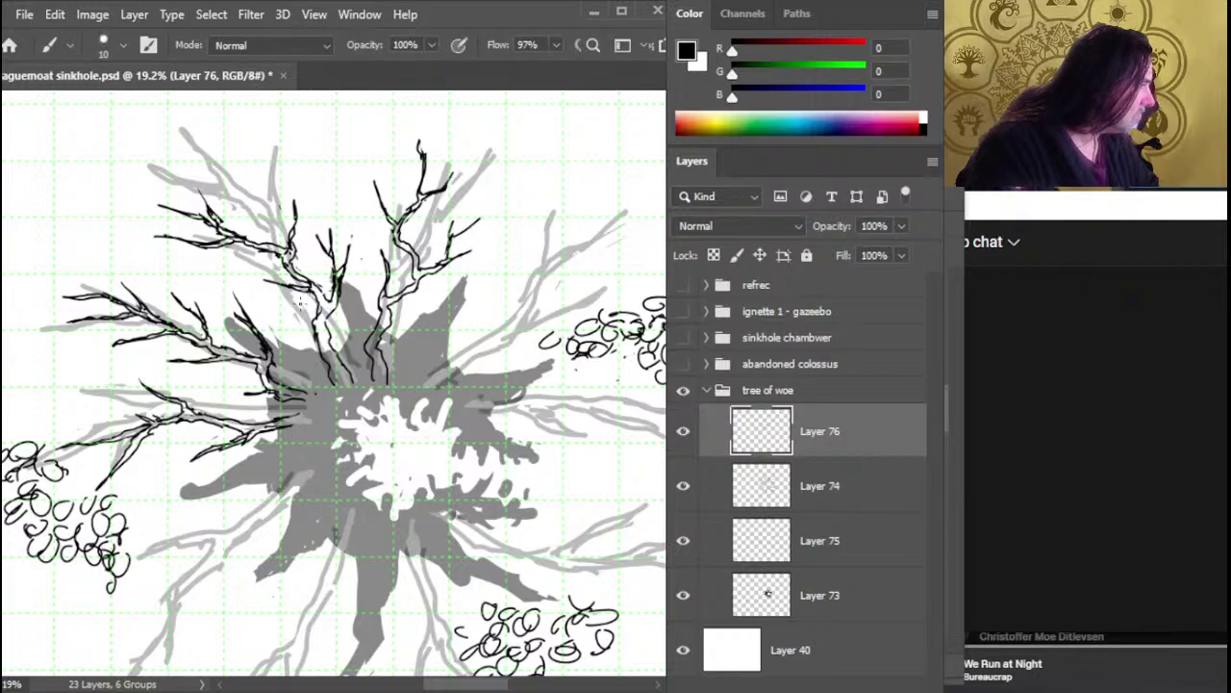
# Redraw the right edge at the base of the upright forked twig and trim the excess line there
pyautogui.press('e')
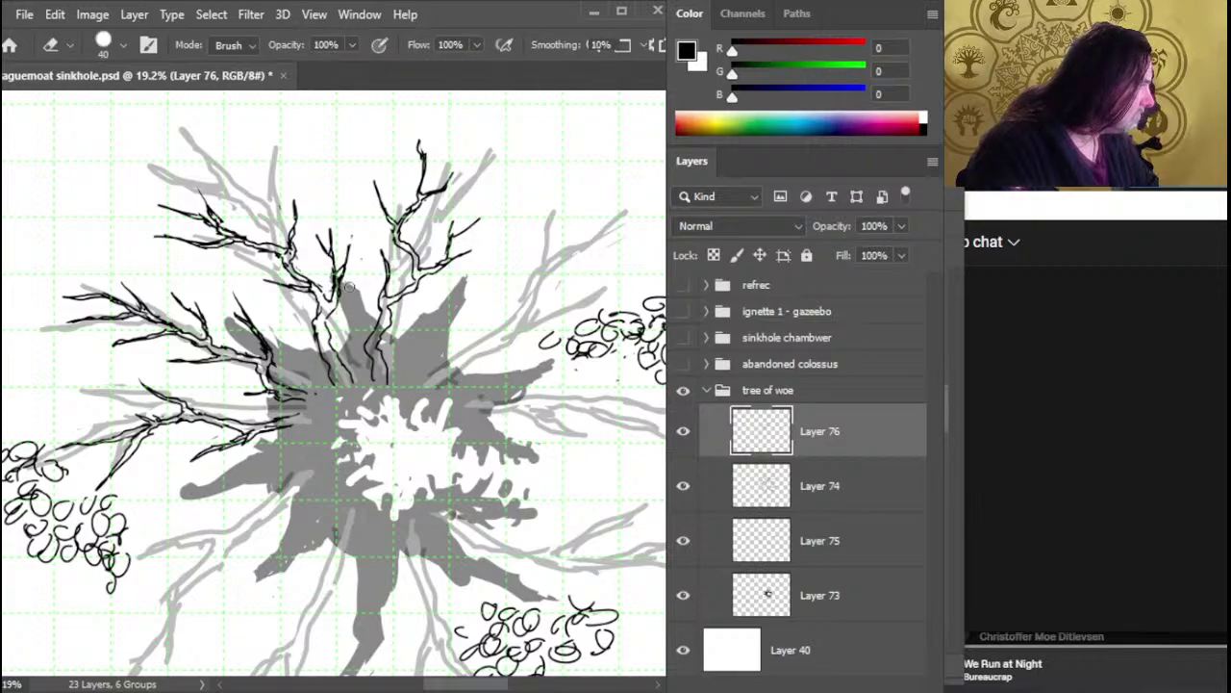
pyautogui.press('b')
pyautogui.moveTo(342, 273); pyautogui.dragTo(340, 308)
pyautogui.press('e')
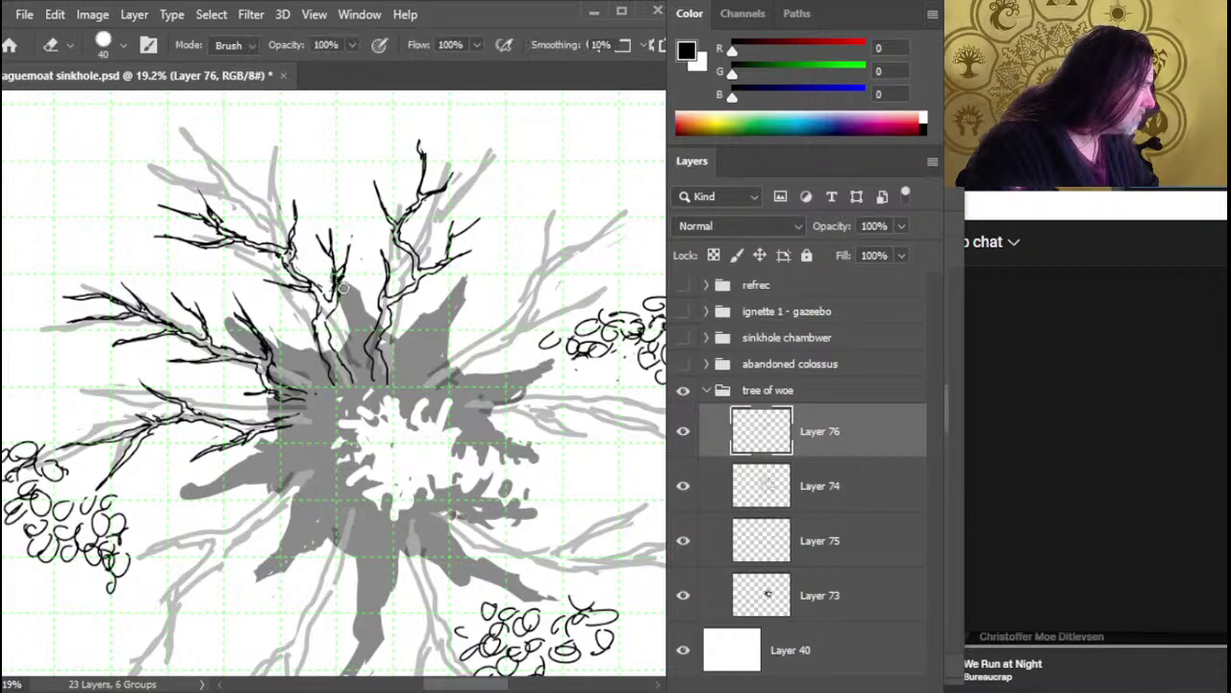
pyautogui.press('b')
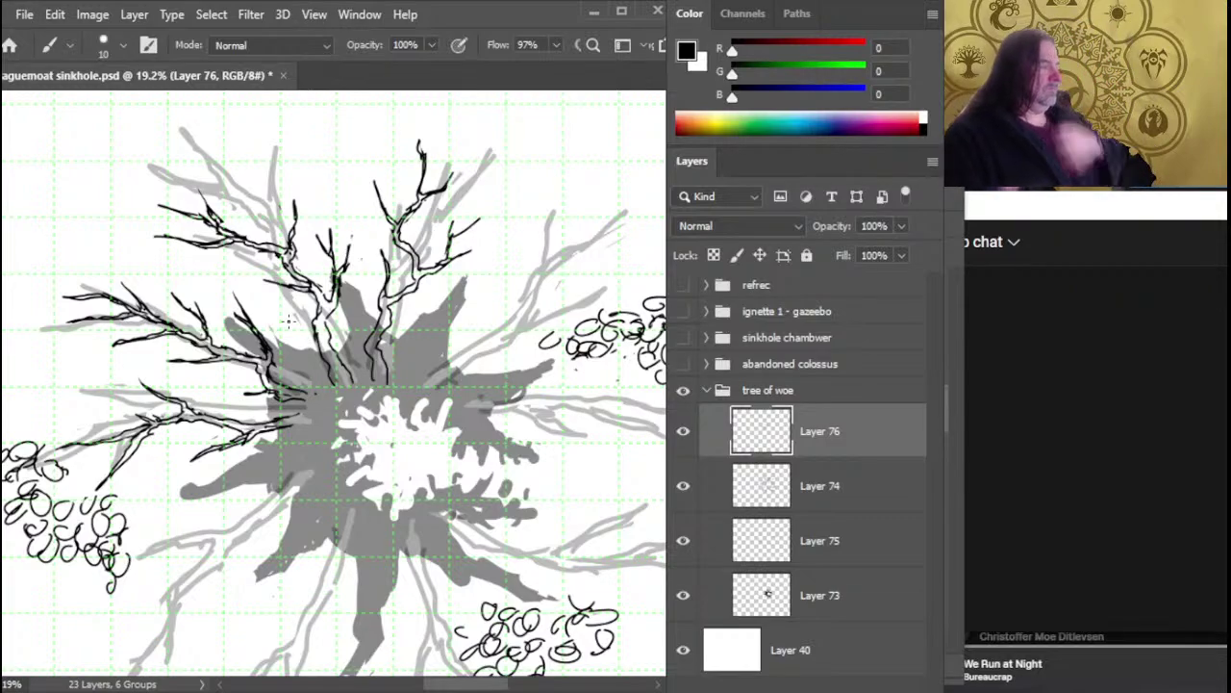
# Ink both outlines of a new winding branch from the trunk toward the upper right, hiding Layer 75
pyautogui.moveTo(407, 510); pyautogui.dragTo(297, 495)
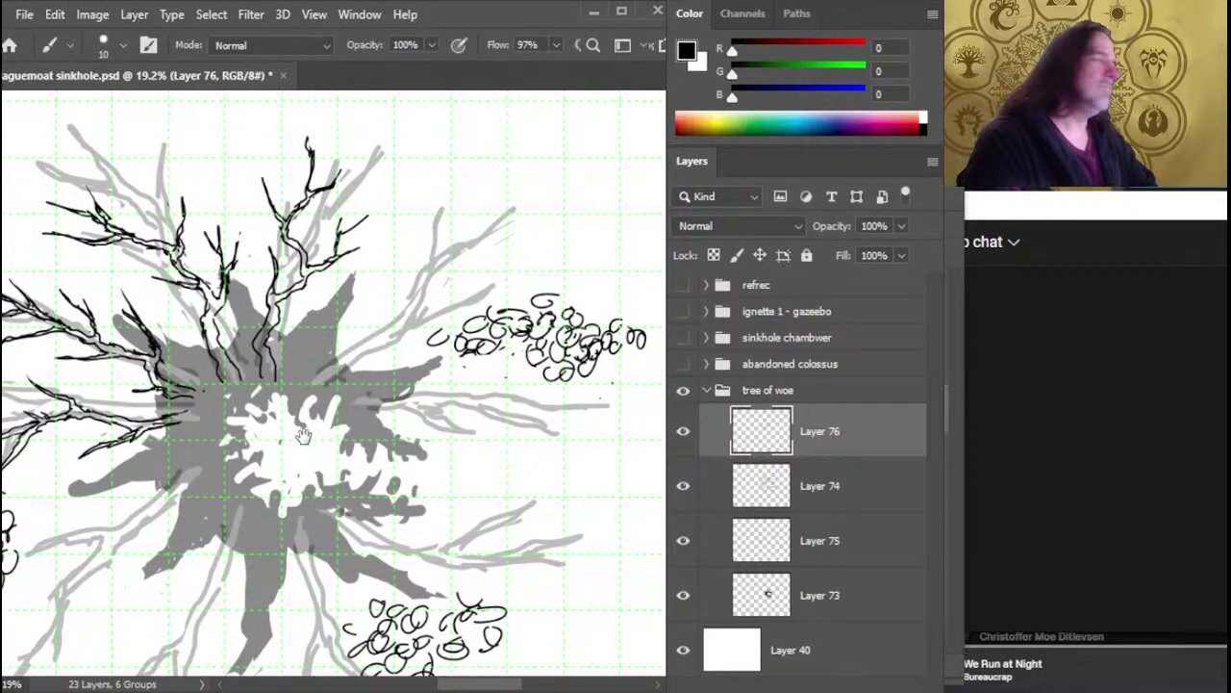
pyautogui.moveTo(348, 406); pyautogui.dragTo(368, 385)
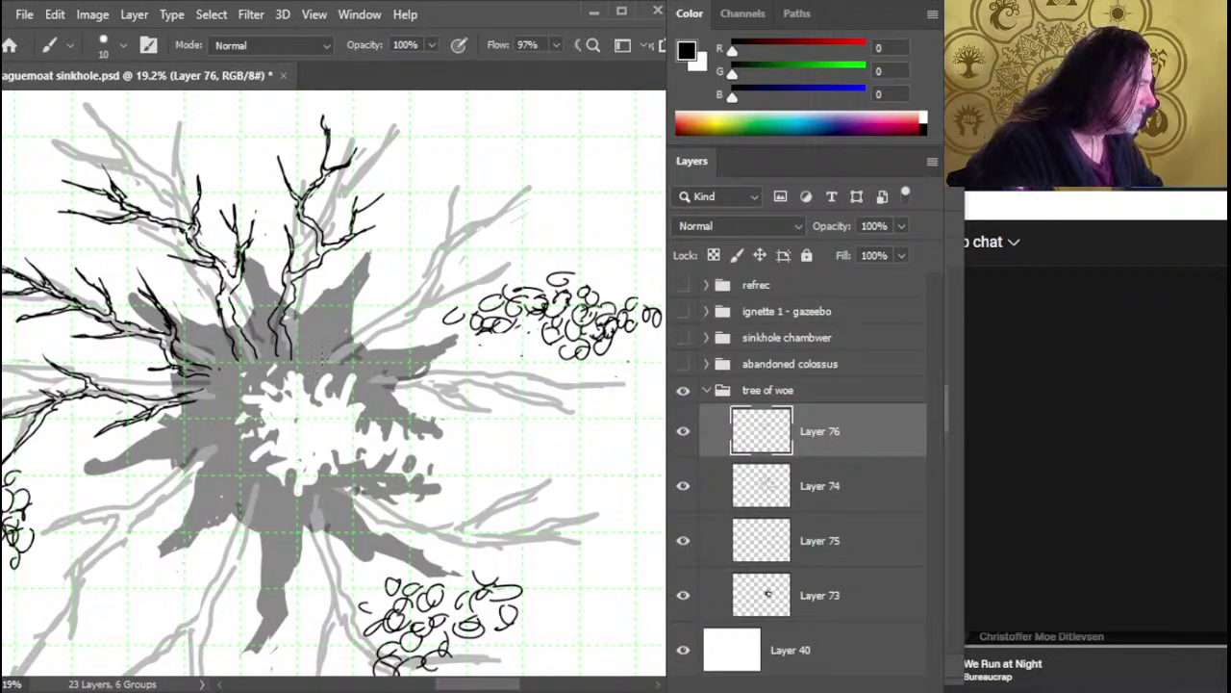
pyautogui.moveTo(373, 306)
pyautogui.mouseDown()
pyautogui.moveTo(440, 281)
pyautogui.moveTo(447, 233)
pyautogui.moveTo(471, 202)
pyautogui.mouseUp()
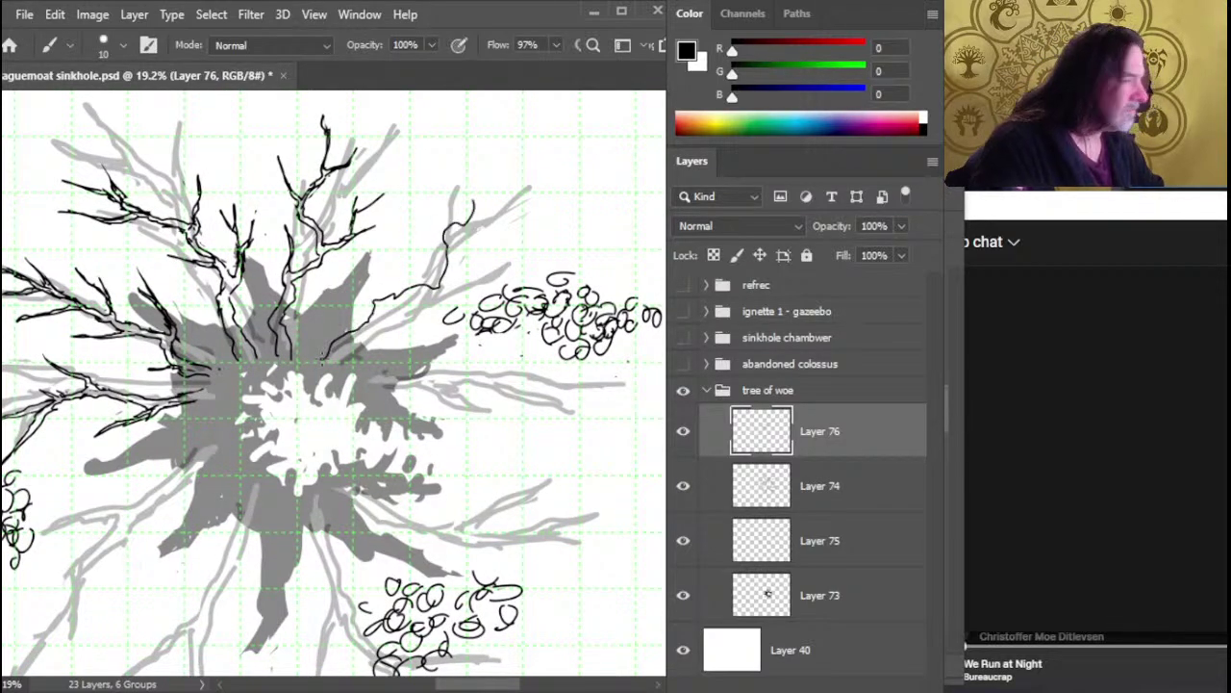
pyautogui.click(683, 540)
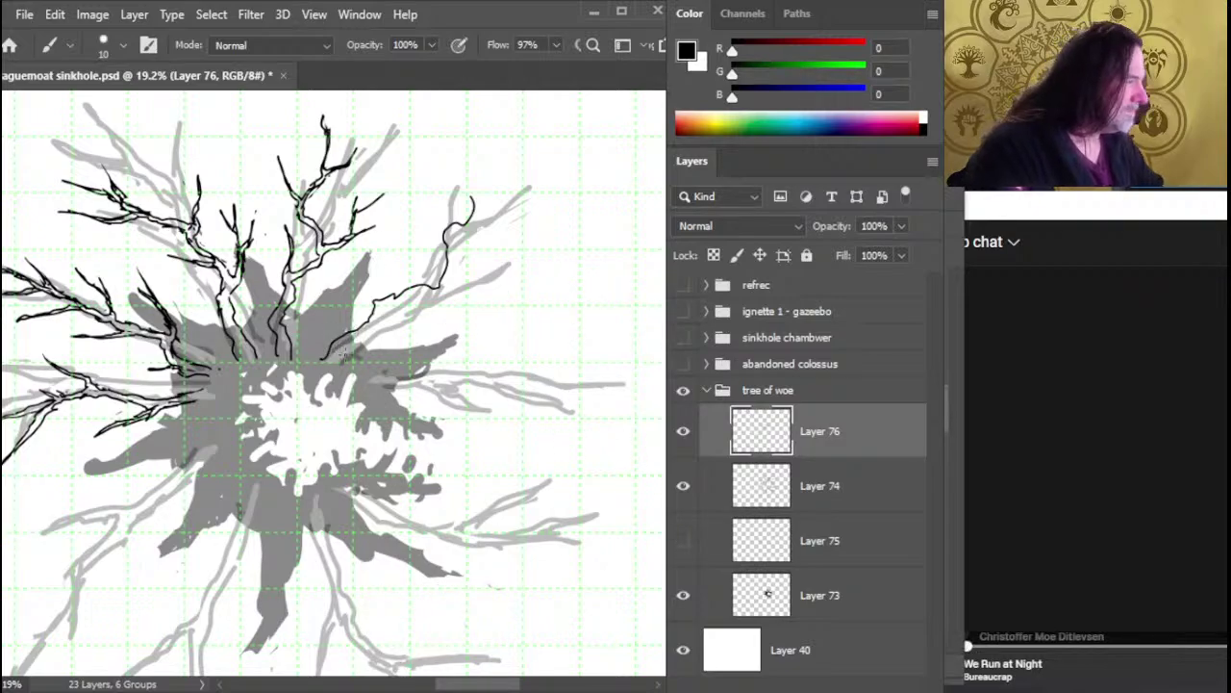
pyautogui.moveTo(348, 361)
pyautogui.mouseDown()
pyautogui.moveTo(417, 292)
pyautogui.moveTo(458, 281)
pyautogui.moveTo(481, 175)
pyautogui.mouseUp()
# Narrow the new upper right branch by erasing and redrawing its lower outline around the outer bend
pyautogui.press('e')
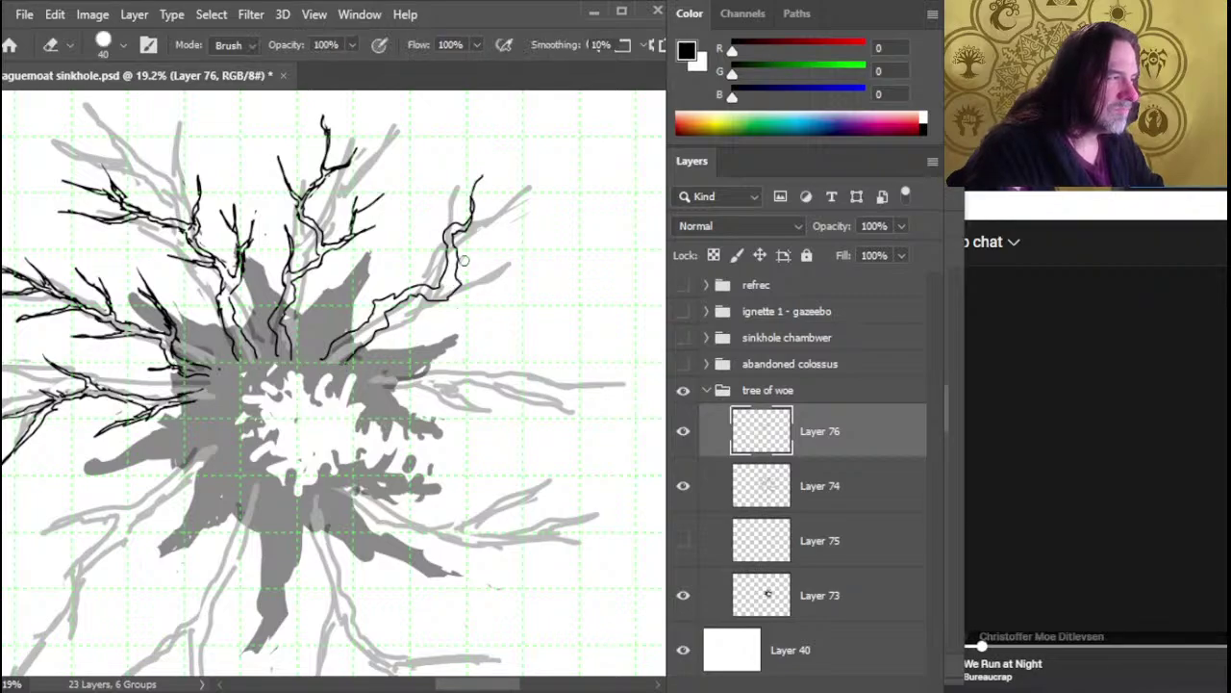
pyautogui.press('b')
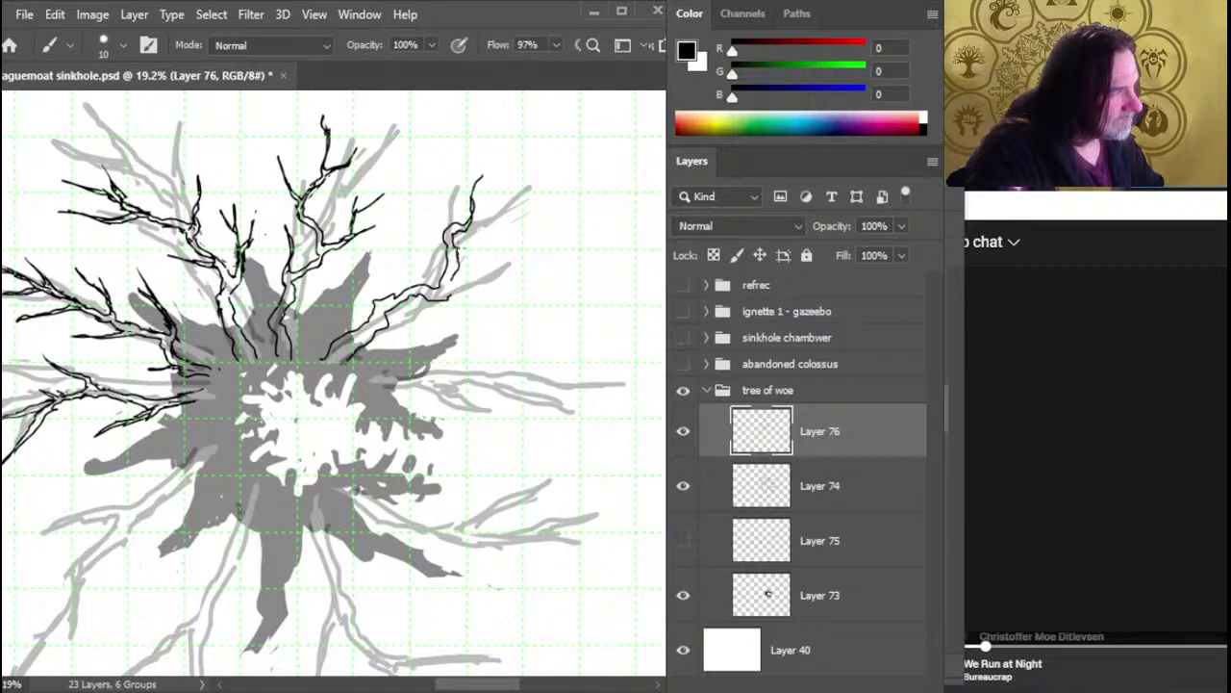
pyautogui.press('e')
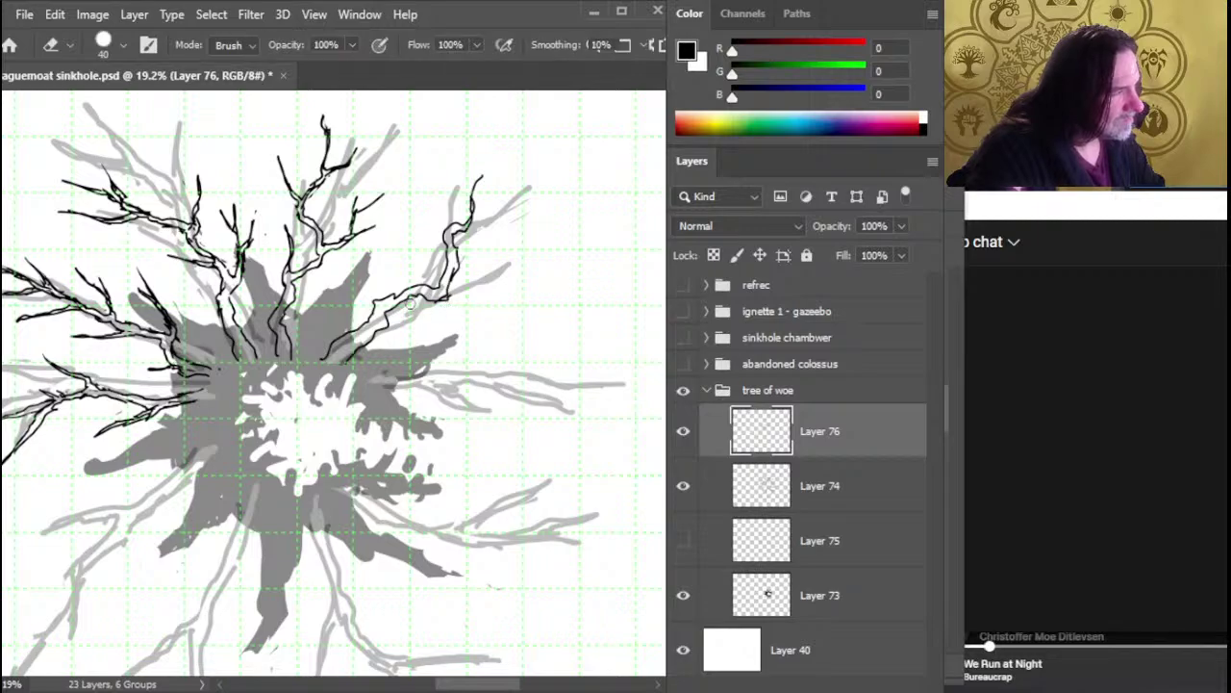
pyautogui.press('b')
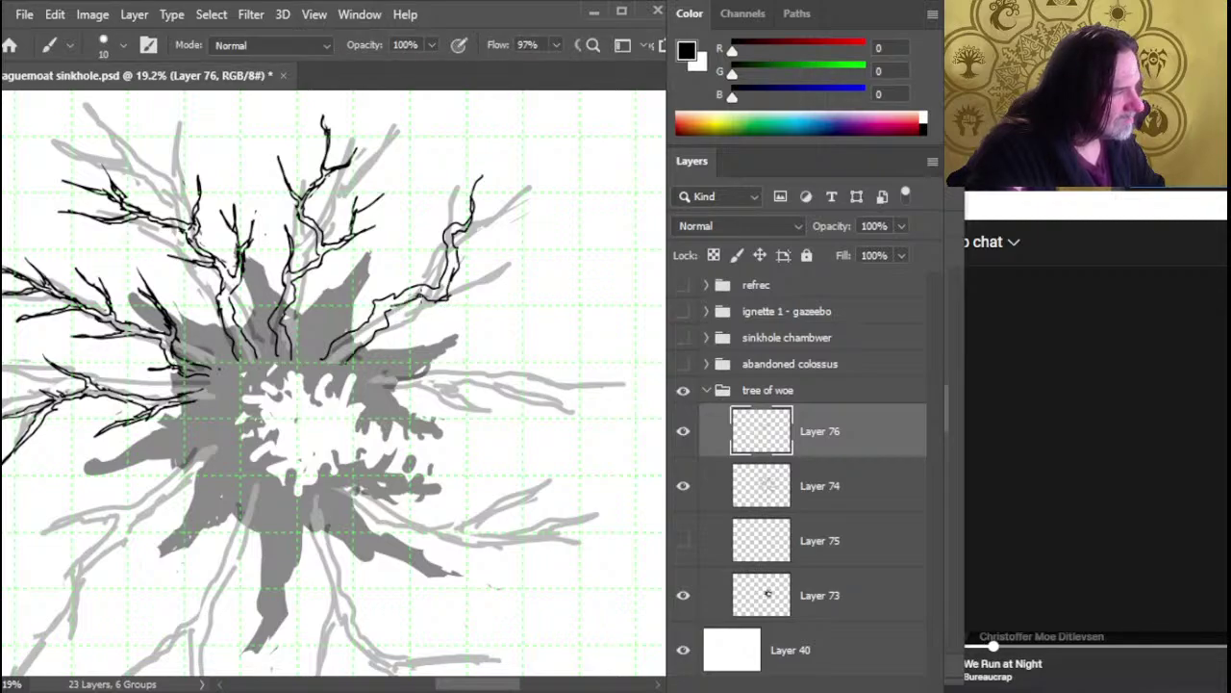
pyautogui.press('e')
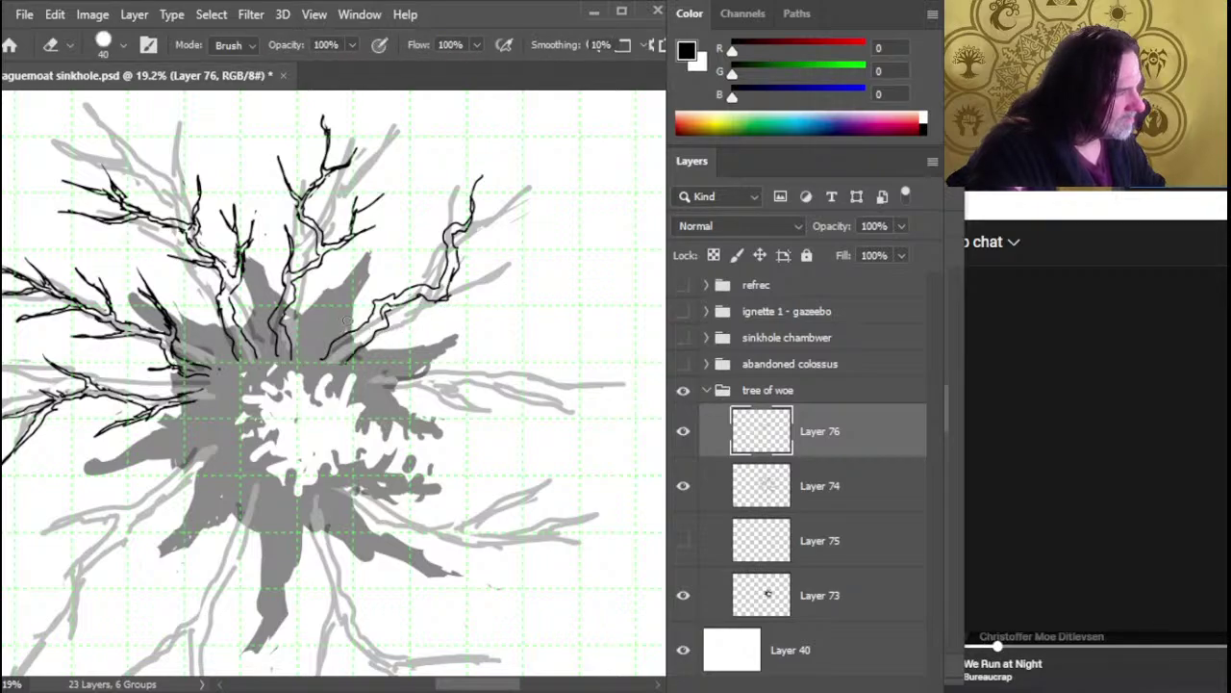
pyautogui.press('b')
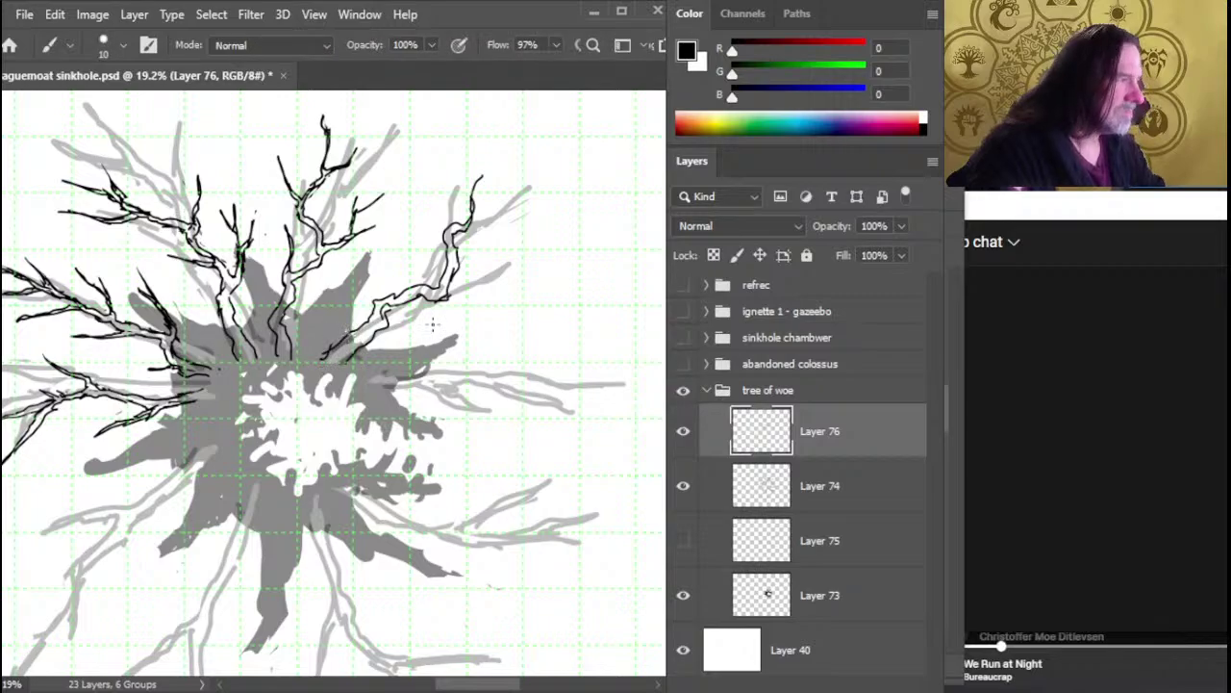
# Open the outline at the upper right branch's outer bend and draw a forked twig extending to the right
pyautogui.press('e')
pyautogui.moveTo(443, 302)
pyautogui.mouseDown()
pyautogui.moveTo(494, 289)
pyautogui.moveTo(482, 276)
pyautogui.moveTo(510, 284)
pyautogui.moveTo(468, 297)
pyautogui.mouseUp()
pyautogui.press('b')
pyautogui.press('e')
pyautogui.press('b')
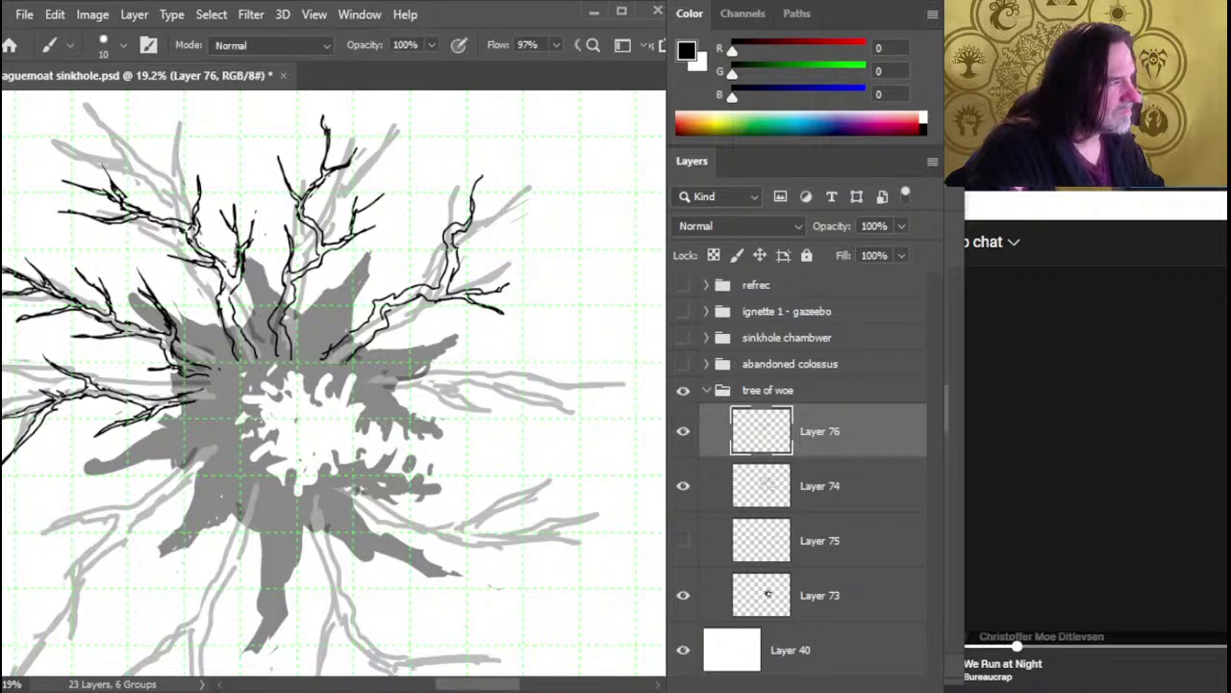
# Add a pointed twig curving up on the left near the upper right branch's tip and a small twig midway on its right
pyautogui.press('e')
pyautogui.press('b')
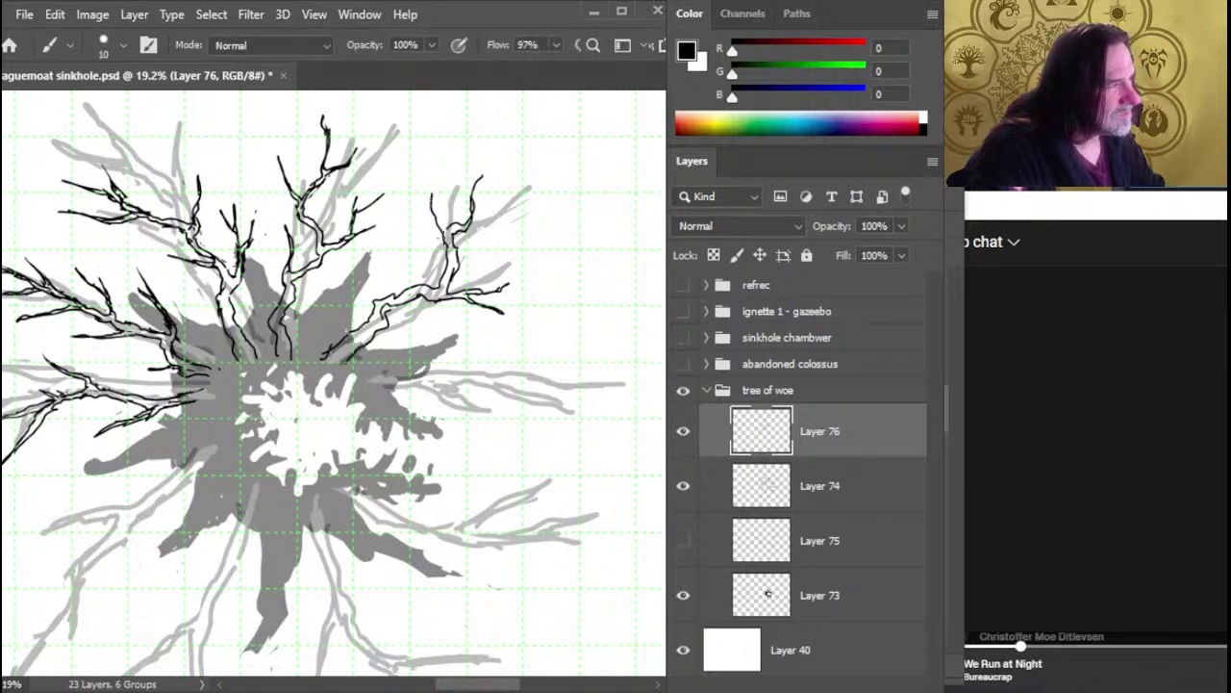
pyautogui.moveTo(438, 220); pyautogui.dragTo(449, 279)
pyautogui.press('e')
pyautogui.press('b')
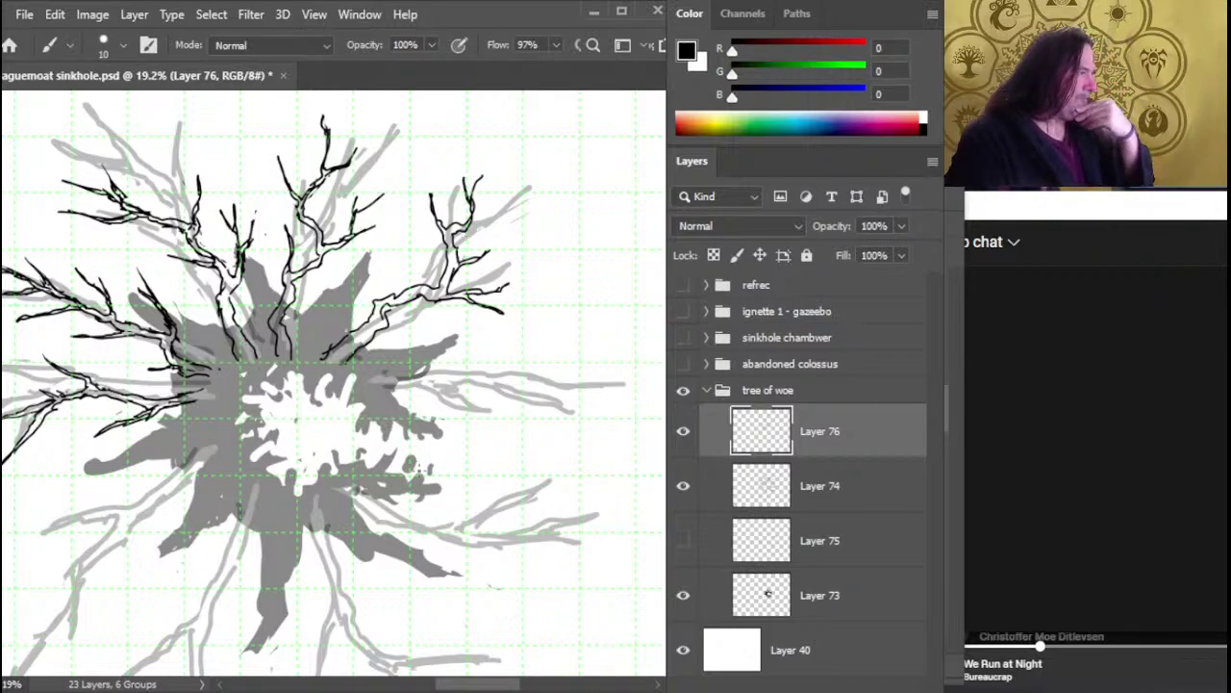
# Ink both outlines of a wavy, tapering branch running from the trunk's right side over the sketched limb
pyautogui.moveTo(420, 438)
pyautogui.mouseDown()
pyautogui.moveTo(424, 332)
pyautogui.moveTo(406, 335)
pyautogui.moveTo(374, 308)
pyautogui.moveTo(405, 279)
pyautogui.moveTo(477, 312)
pyautogui.moveTo(625, 315)
pyautogui.mouseUp()
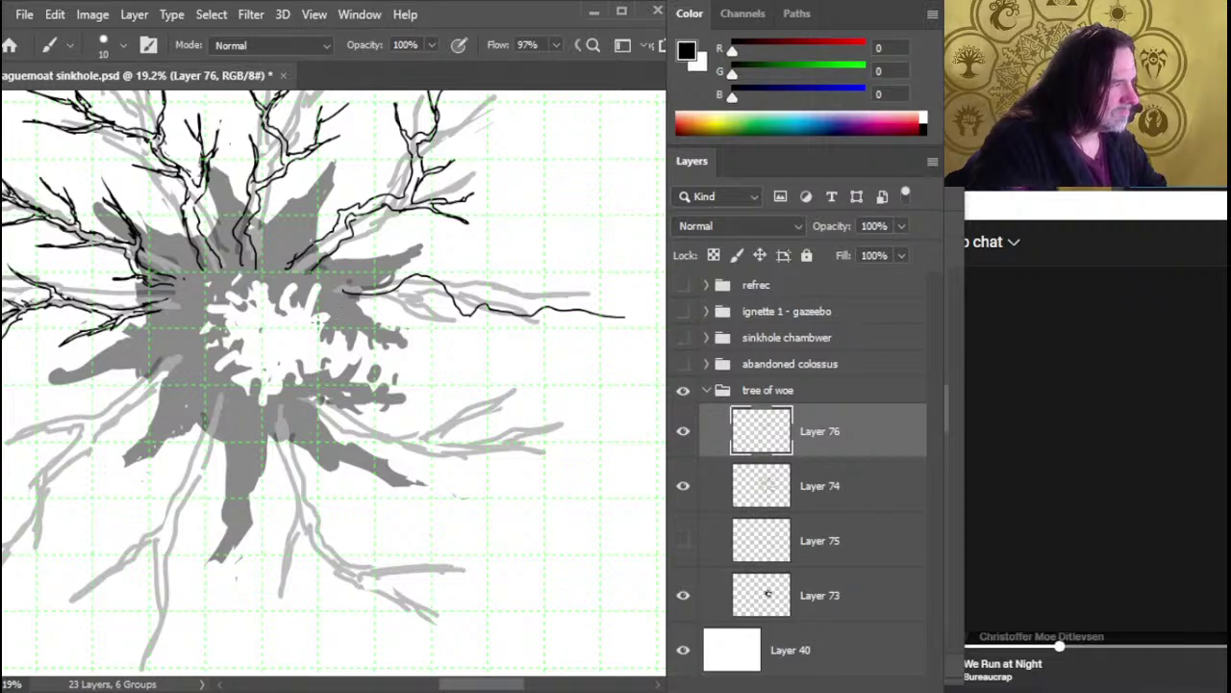
pyautogui.moveTo(389, 304); pyautogui.dragTo(421, 289)
pyautogui.press('e')
pyautogui.press('b')
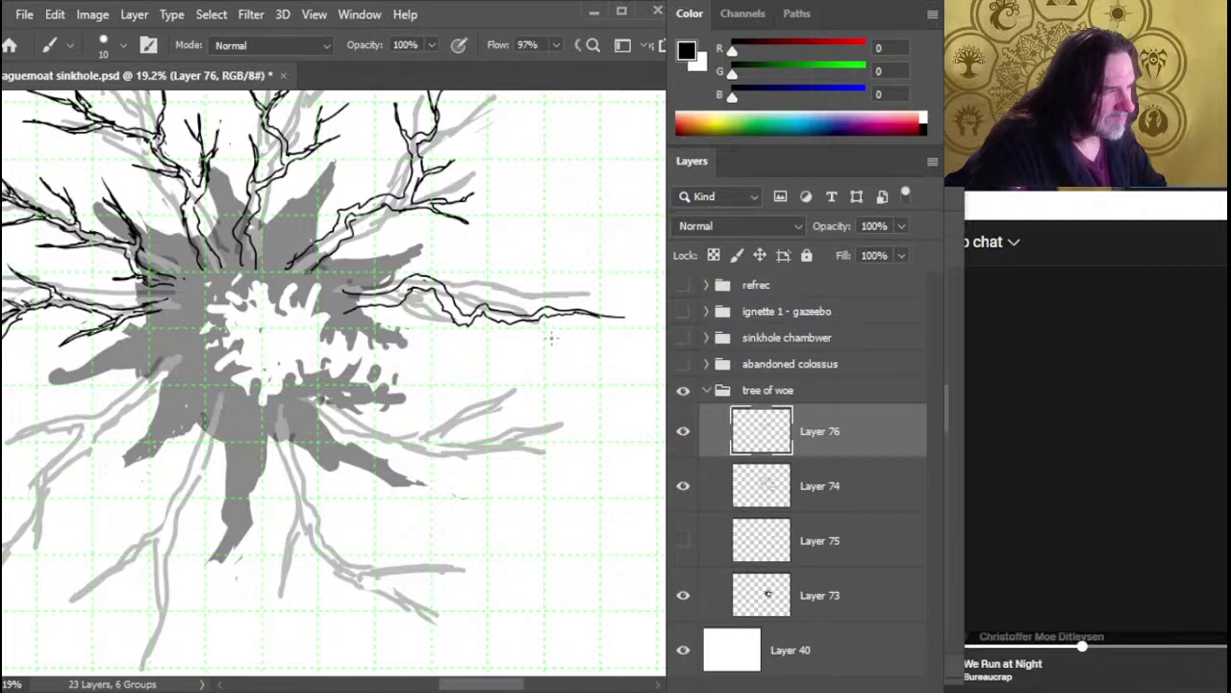
# Add an upward-pointing twig near the tip of the right branch and rework the outline at its lower bend
pyautogui.press('e')
pyautogui.moveTo(565, 294)
pyautogui.mouseDown()
pyautogui.moveTo(537, 308)
pyautogui.moveTo(578, 290)
pyautogui.mouseUp()
pyautogui.press('b')
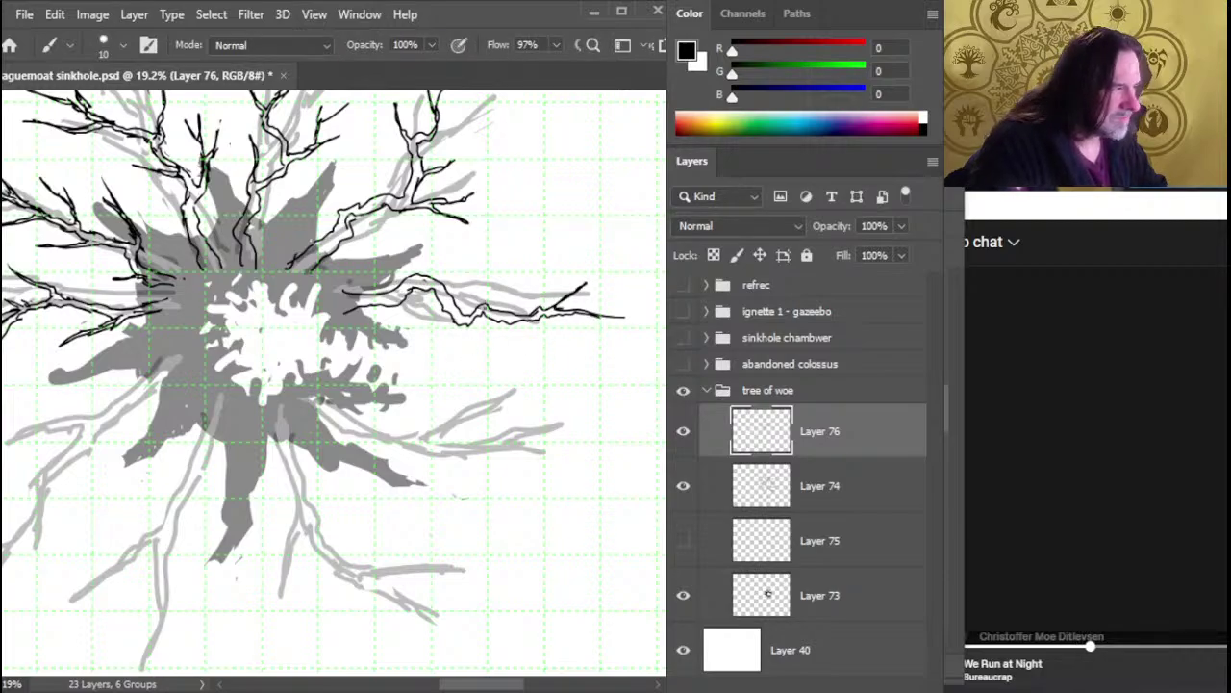
pyautogui.press('e')
pyautogui.press('b')
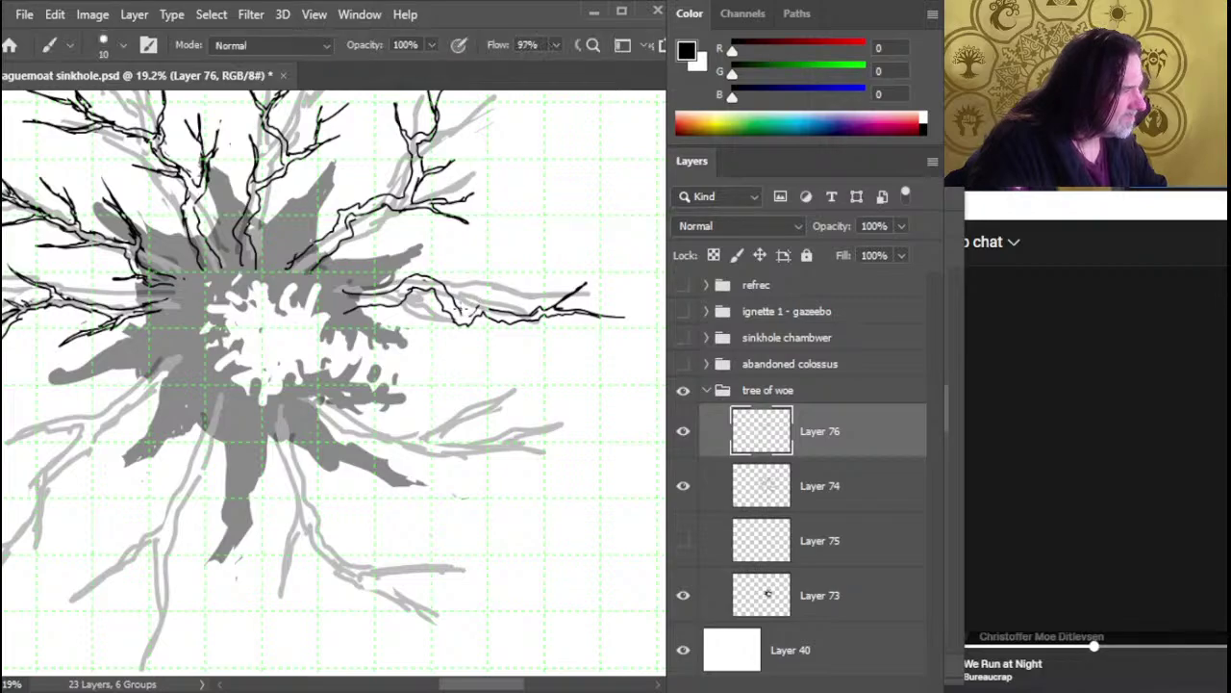
# Add a pointed twig rising midway along the right branch and another running down and right from its lower bend
pyautogui.press('e')
pyautogui.press('b')
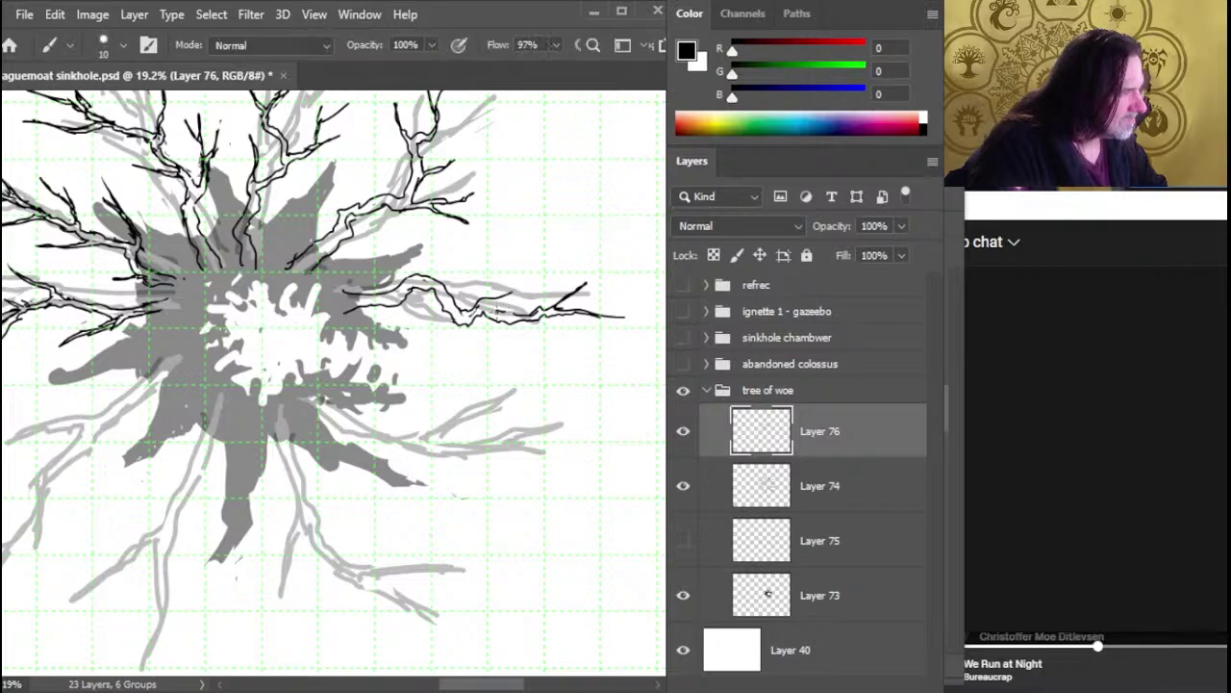
pyautogui.press('e')
pyautogui.press('b')
pyautogui.moveTo(502, 301); pyautogui.dragTo(532, 281)
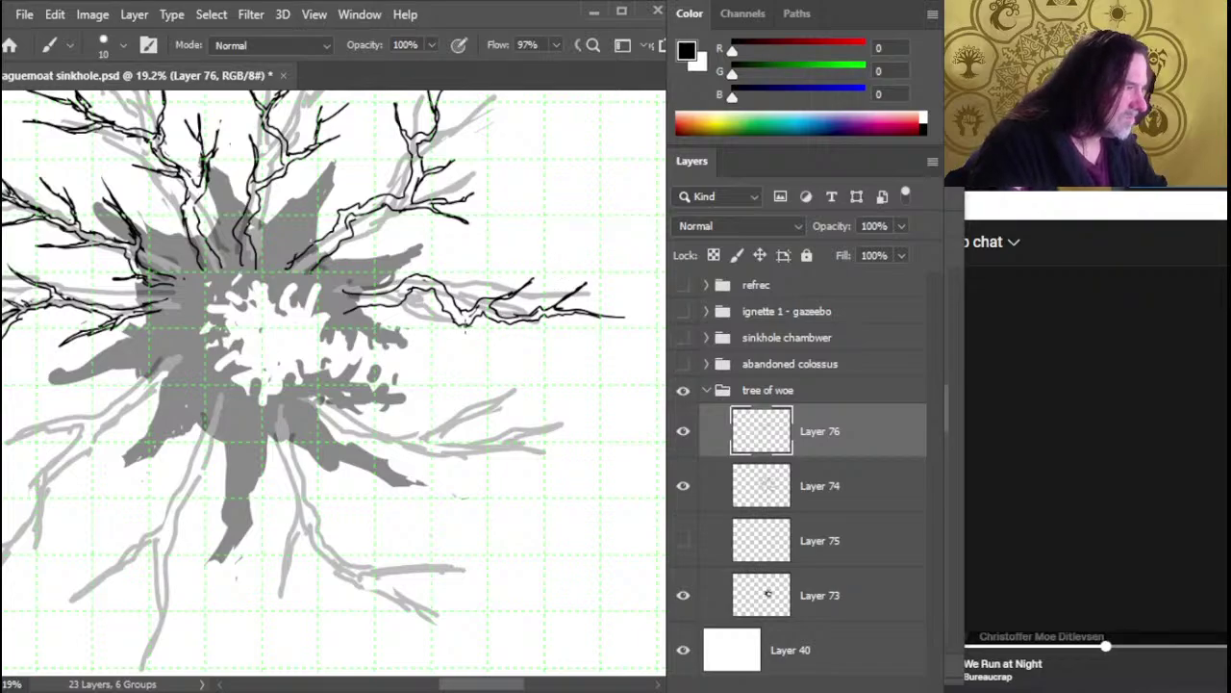
pyautogui.press('e')
pyautogui.press('b')
pyautogui.moveTo(449, 309); pyautogui.dragTo(495, 360)
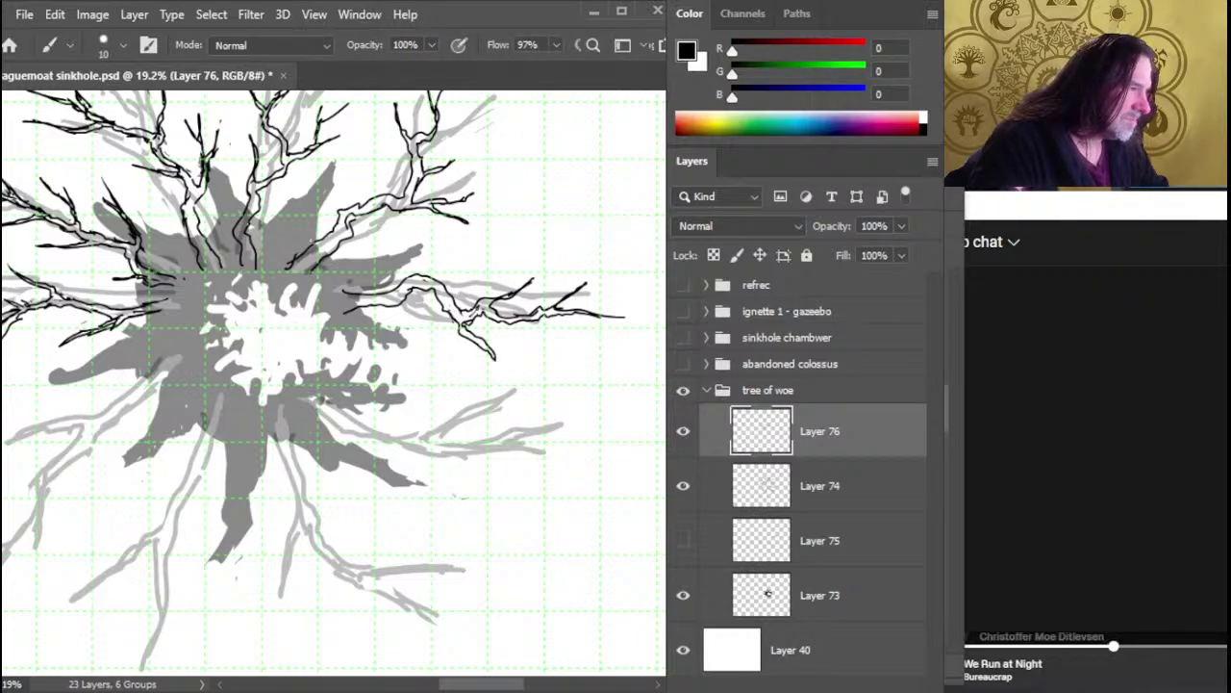
# Draw a twig reaching up and right from the right branch's upper hump and open the outline where it joins
pyautogui.press('e')
pyautogui.moveTo(462, 302)
pyautogui.mouseDown()
pyautogui.moveTo(424, 277)
pyautogui.moveTo(500, 259)
pyautogui.mouseUp()
pyautogui.press('b')
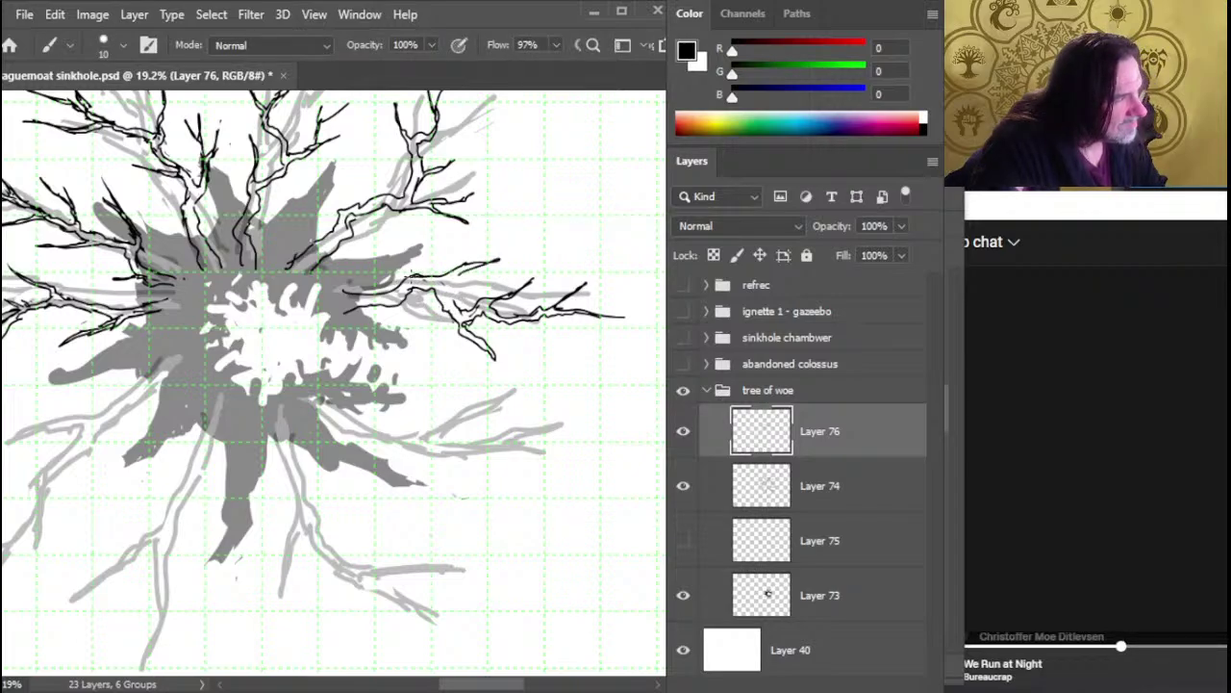
pyautogui.press('e')
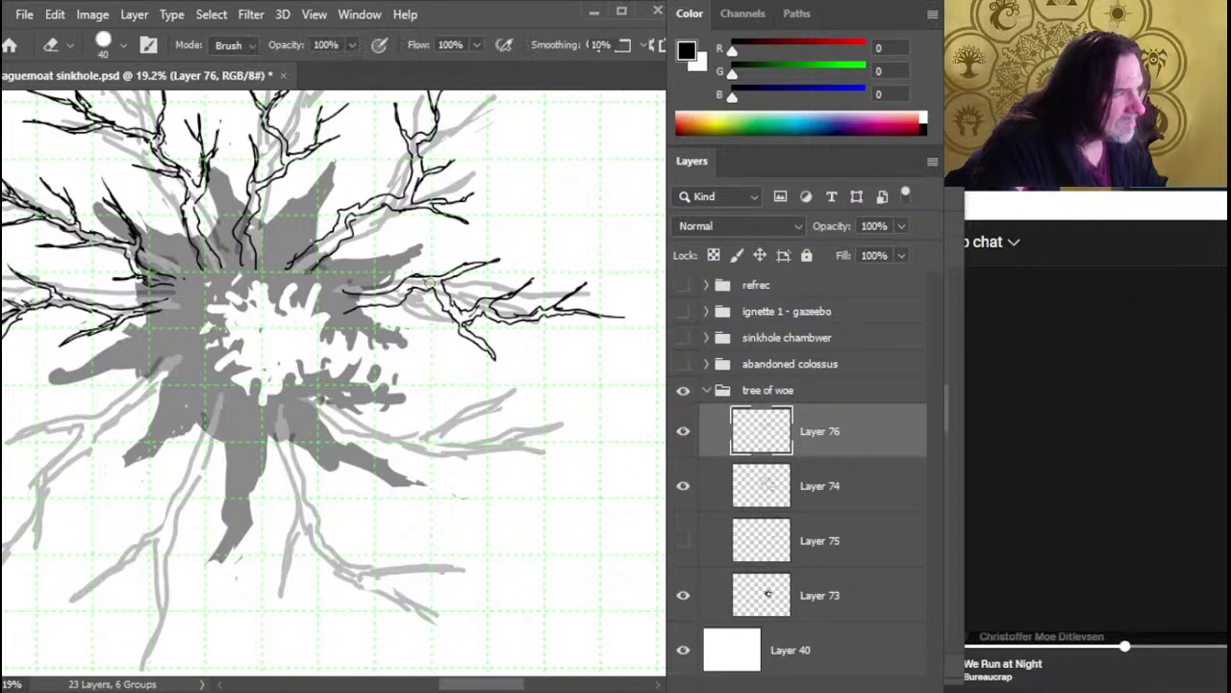
pyautogui.moveTo(441, 279)
pyautogui.mouseDown()
pyautogui.moveTo(446, 289)
pyautogui.moveTo(395, 284)
pyautogui.mouseUp()
pyautogui.press('b')
pyautogui.press('e')
pyautogui.press('b')
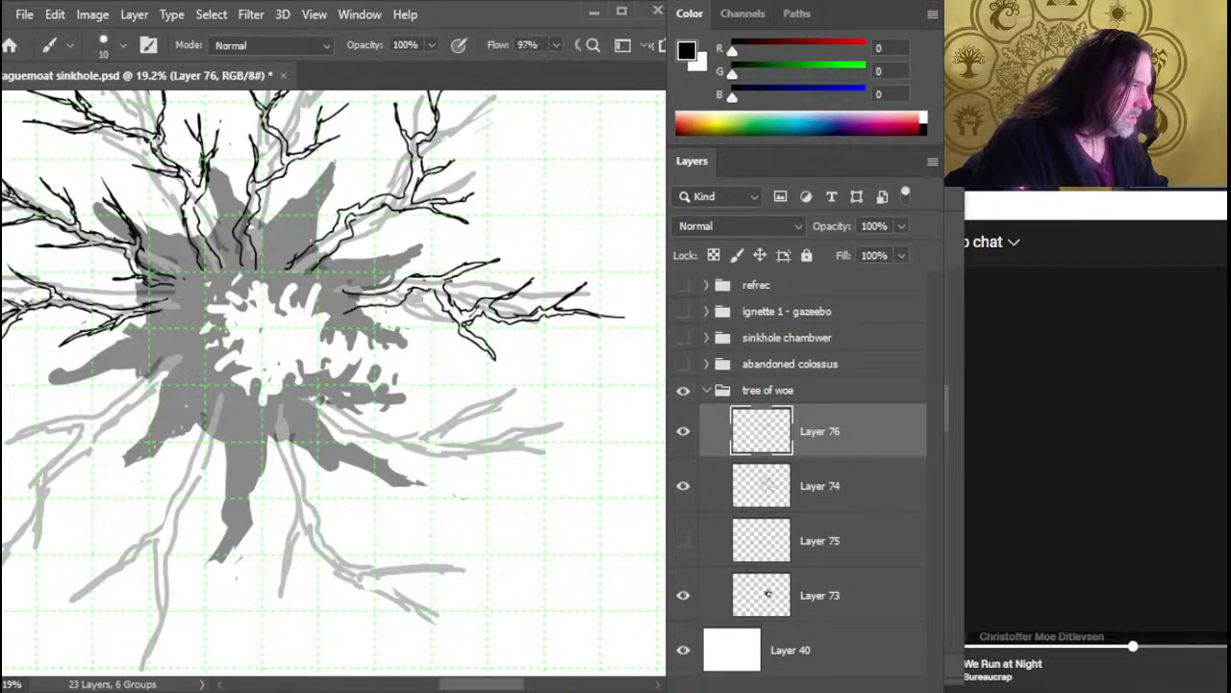
# Add a short twig pointing down and right near the right branch's base and clean up its joint
pyautogui.press('e')
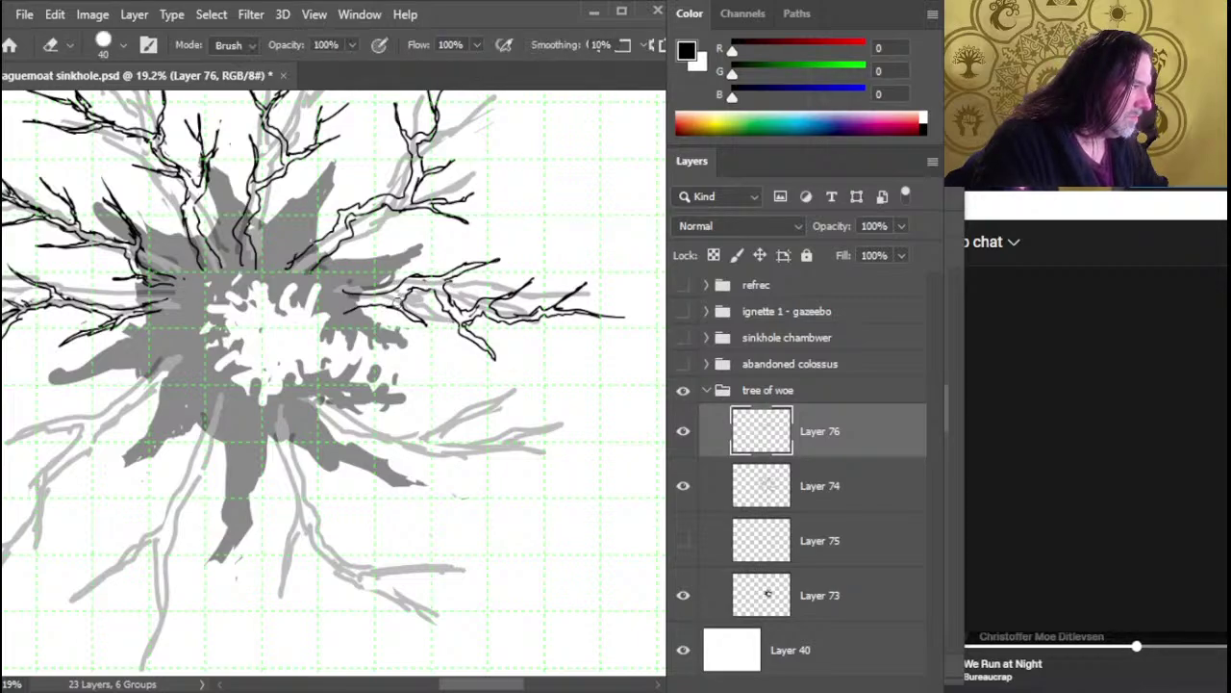
pyautogui.press('b')
pyautogui.press('e')
pyautogui.press('b')
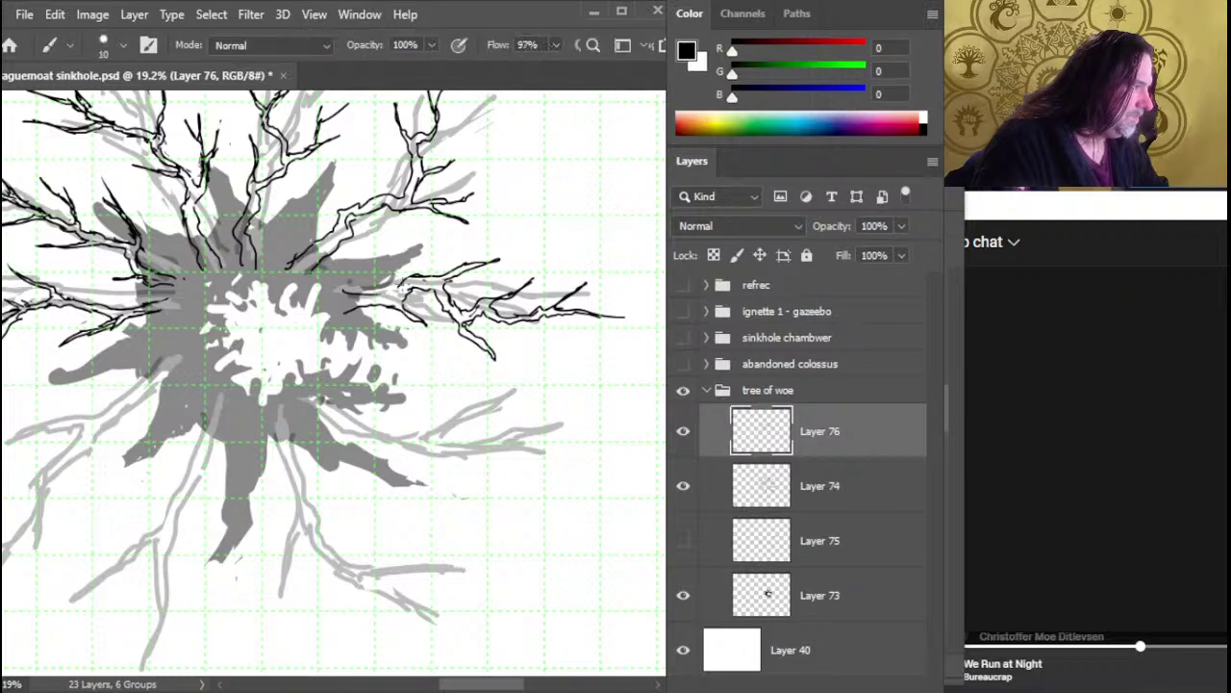
pyautogui.press('e')
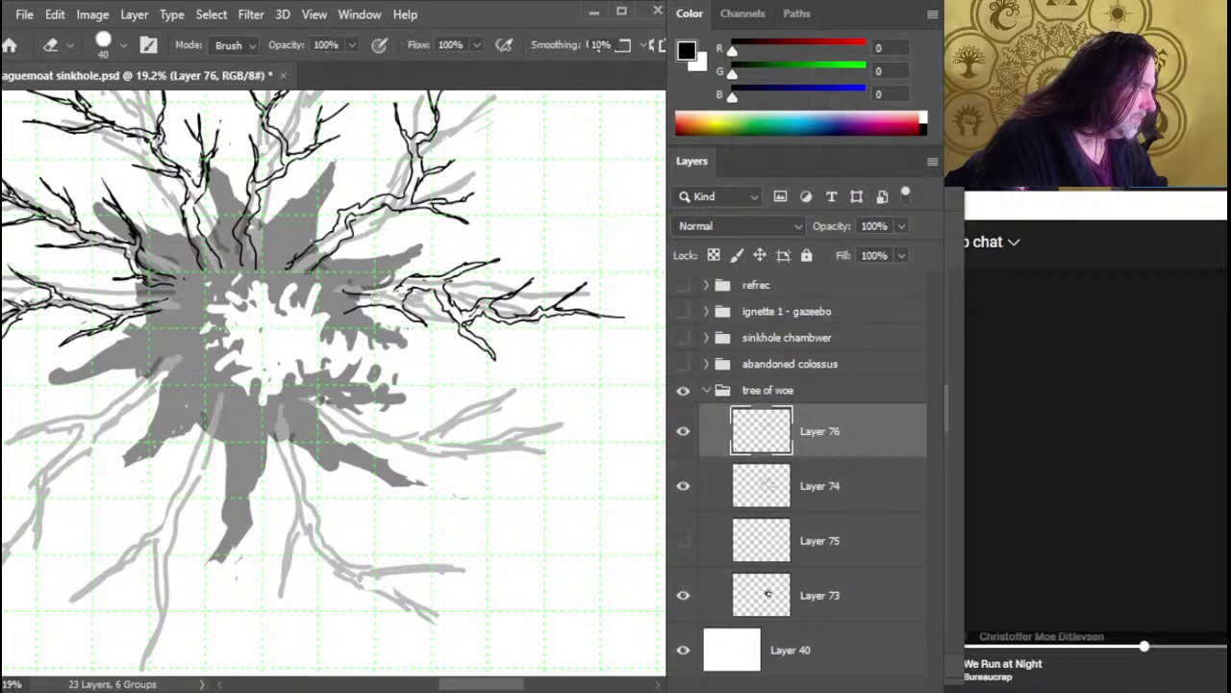
pyautogui.press('b')
pyautogui.press('e')
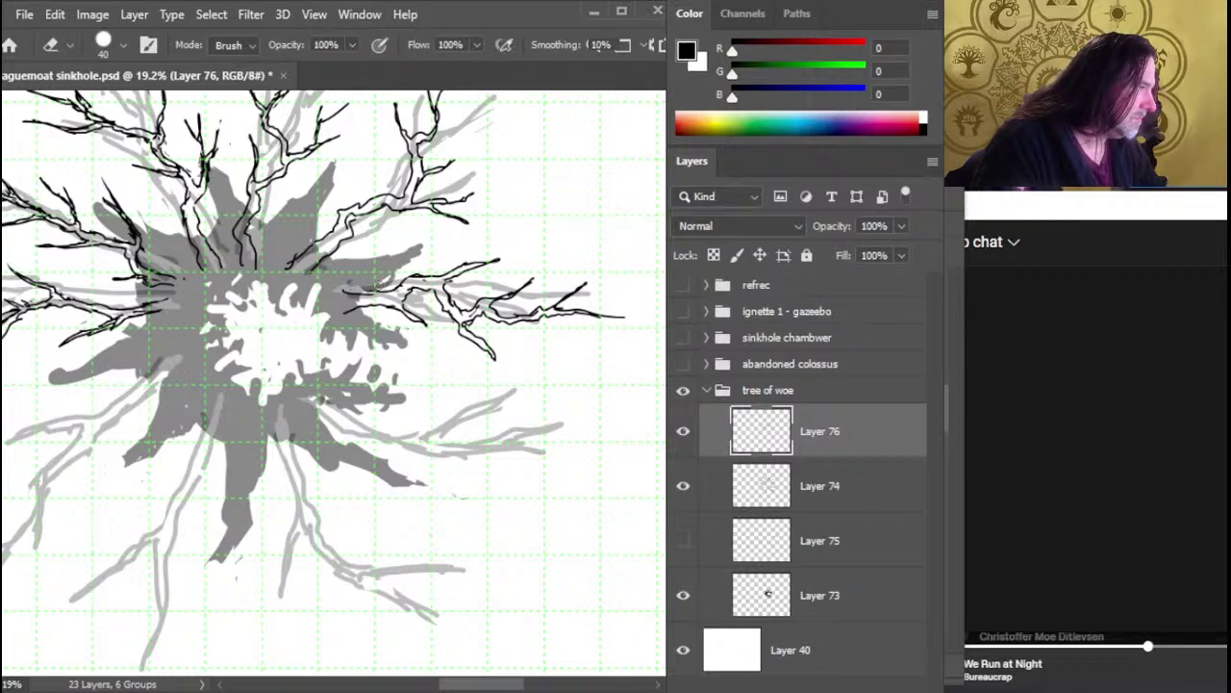
pyautogui.press('b')
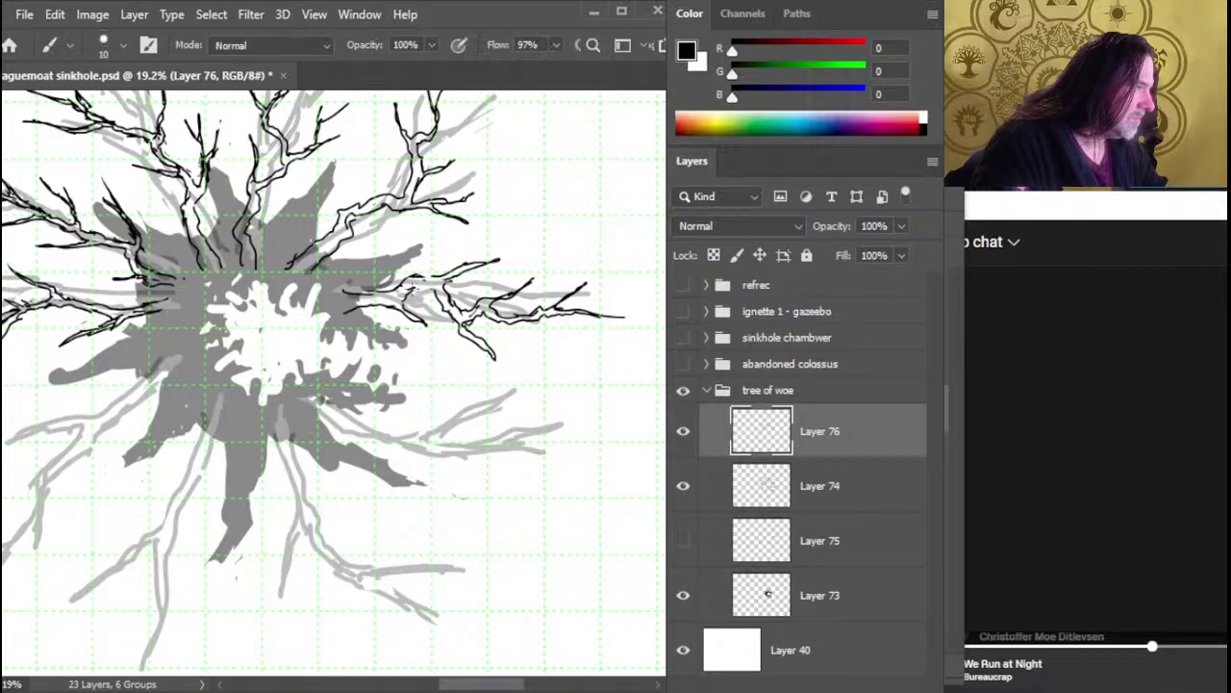
# Touch up the right branch's outline around the upper hump where the twigs split off
pyautogui.press('e')
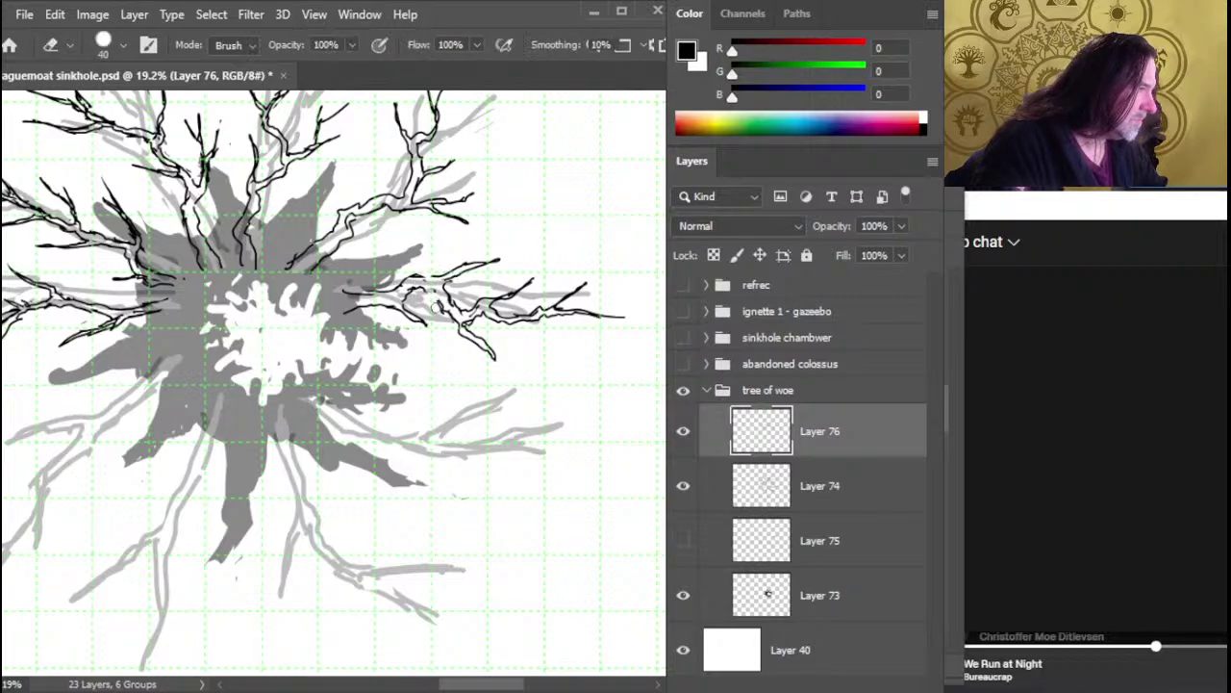
pyautogui.press('b')
pyautogui.press('e')
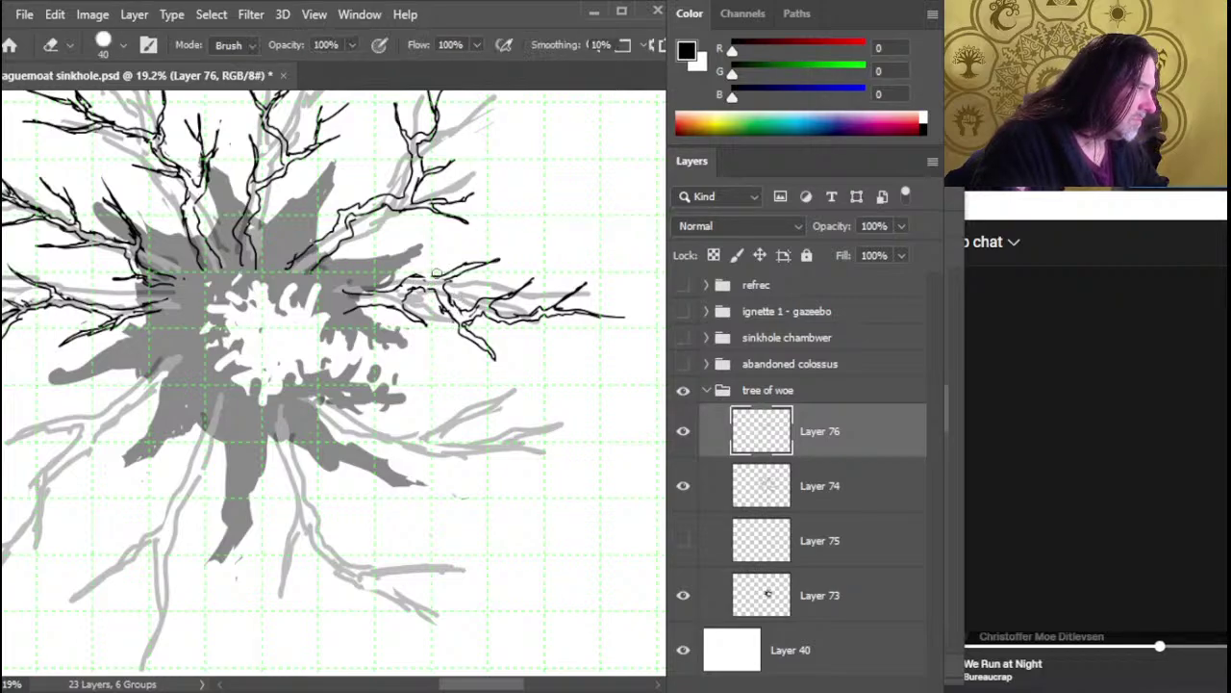
pyautogui.press('b')
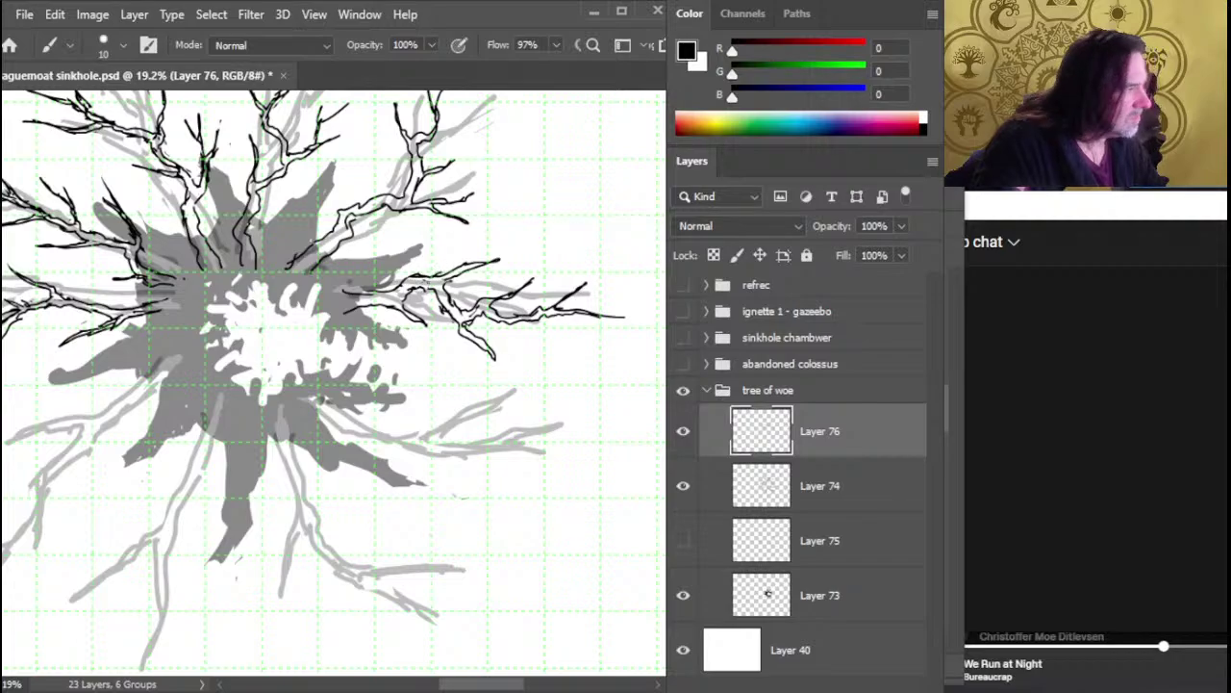
pyautogui.press('e')
pyautogui.press('b')
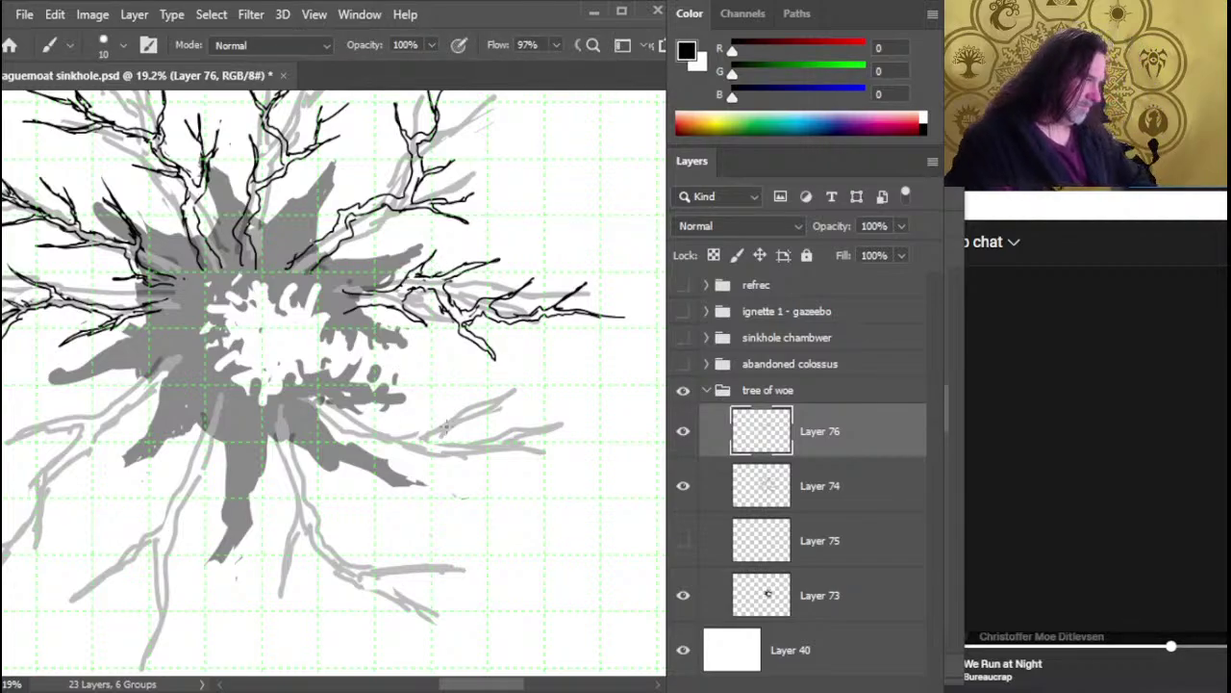
# Erase and redraw small bits of outline where the downward twig forks off the right branch
pyautogui.press('e')
pyautogui.press('b')
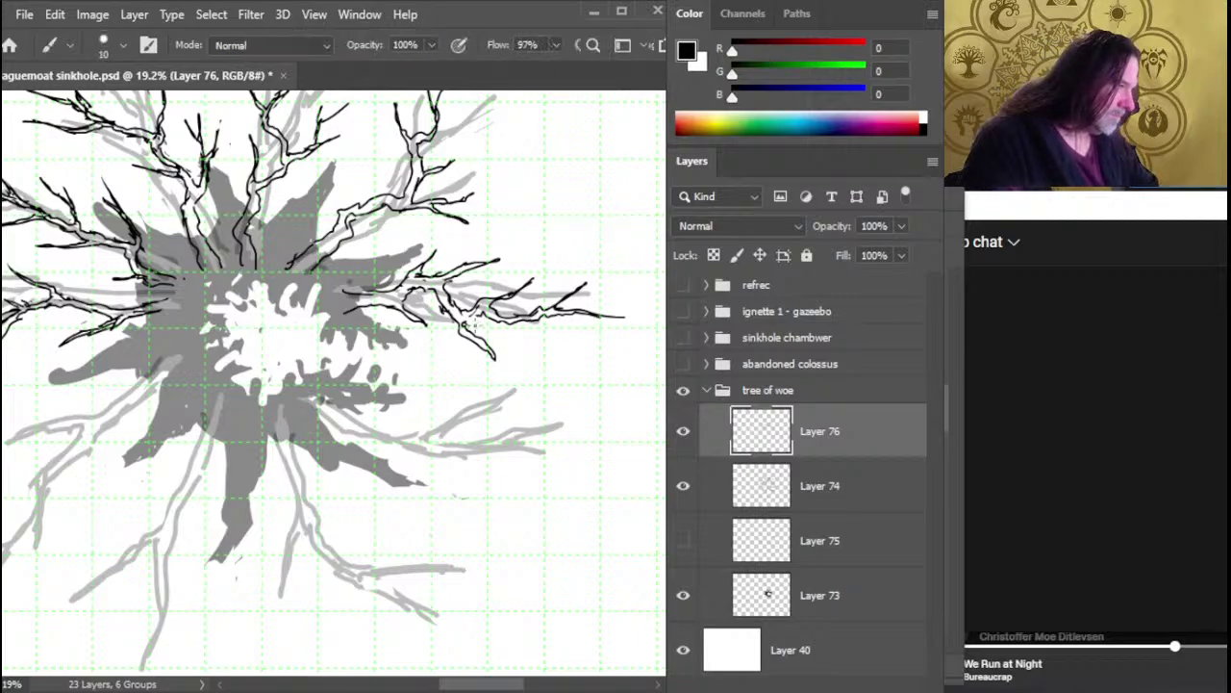
pyautogui.press('e')
pyautogui.press('b')
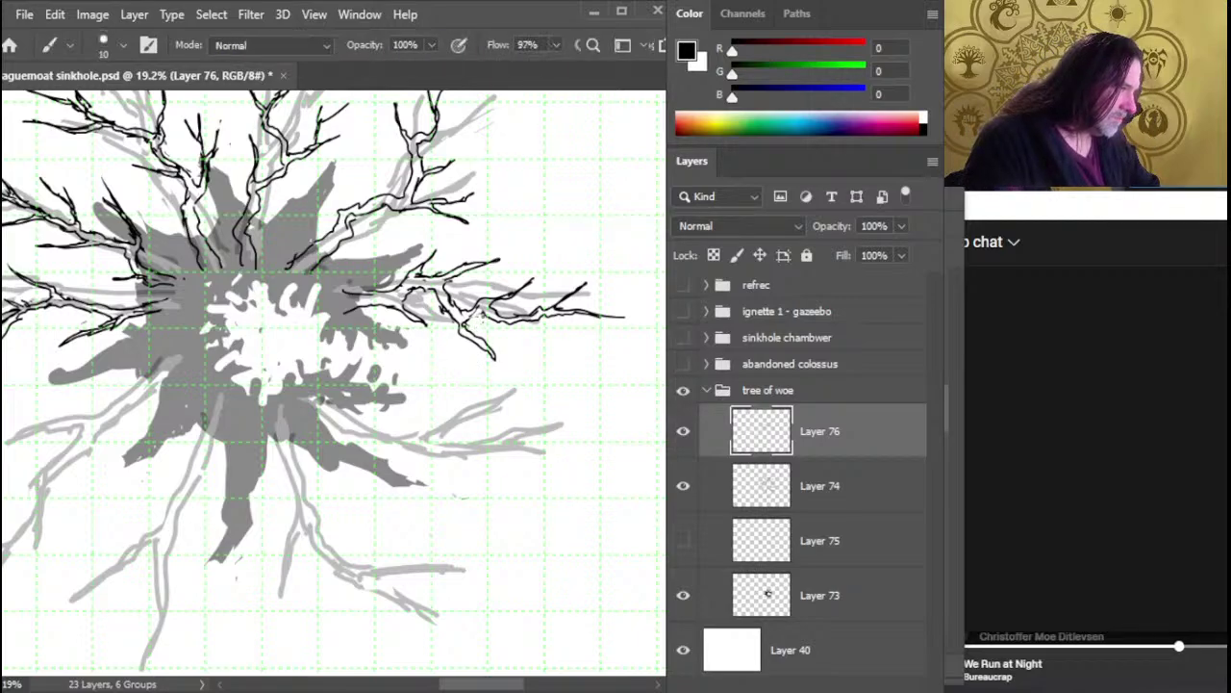
pyautogui.press('e')
pyautogui.press('b')
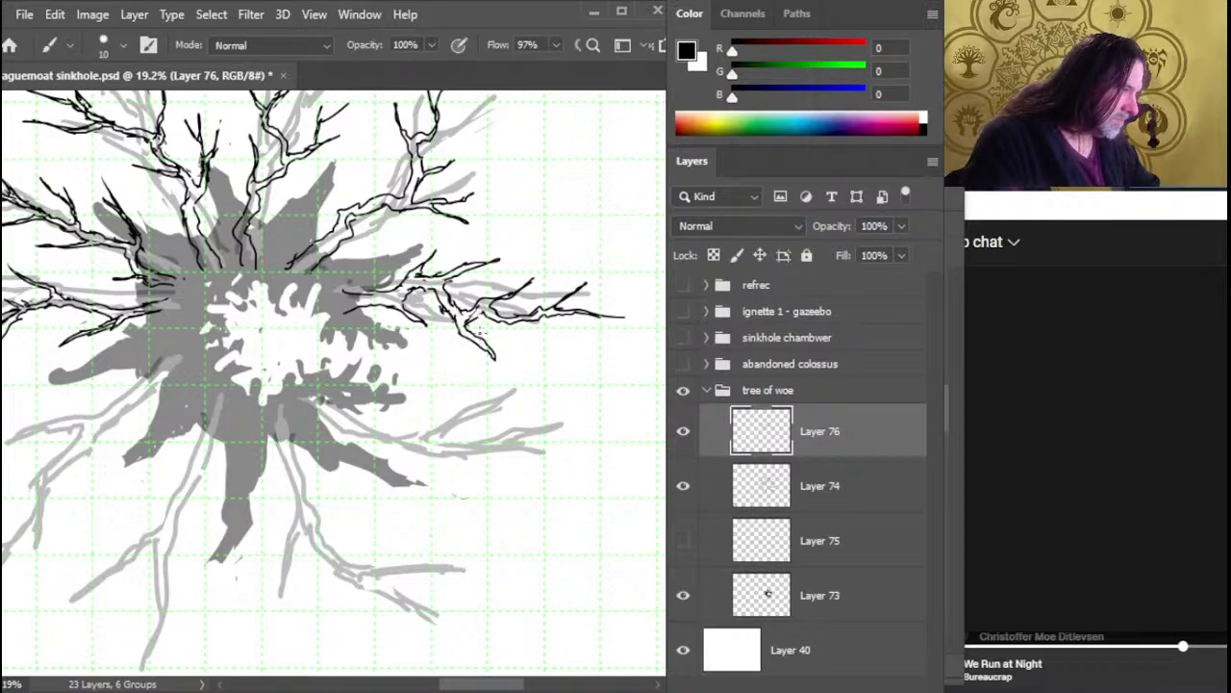
pyautogui.press('e')
pyautogui.press('b')
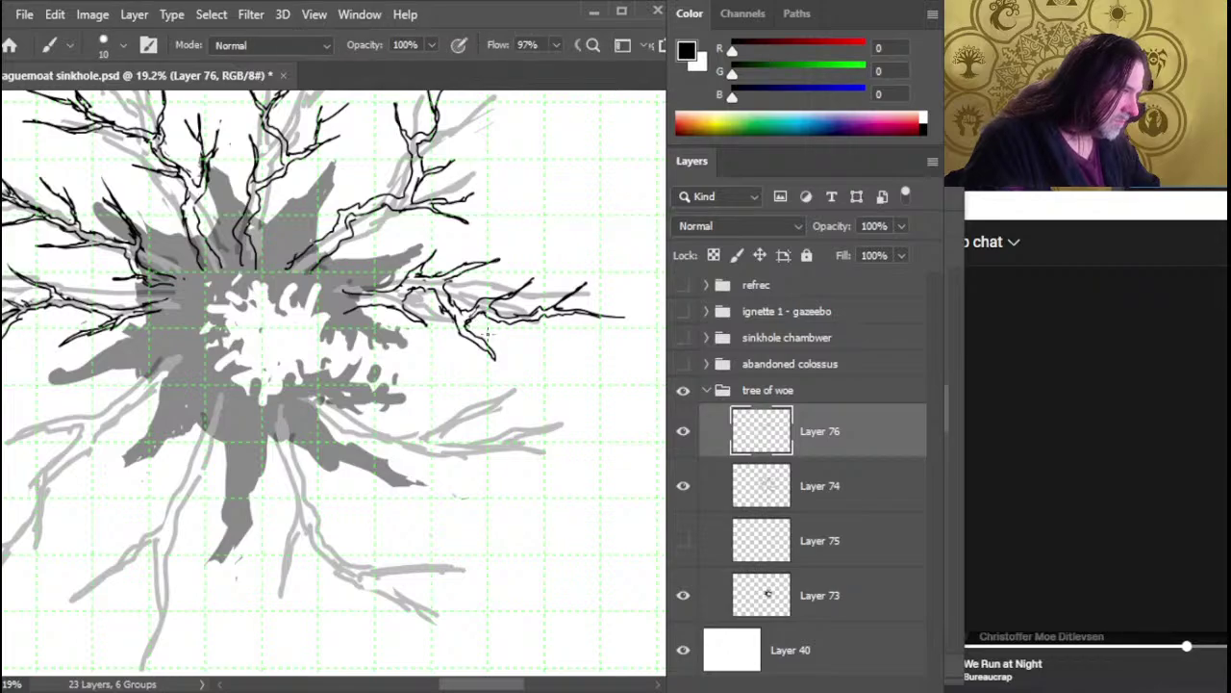
pyautogui.press('e')
pyautogui.press('b')
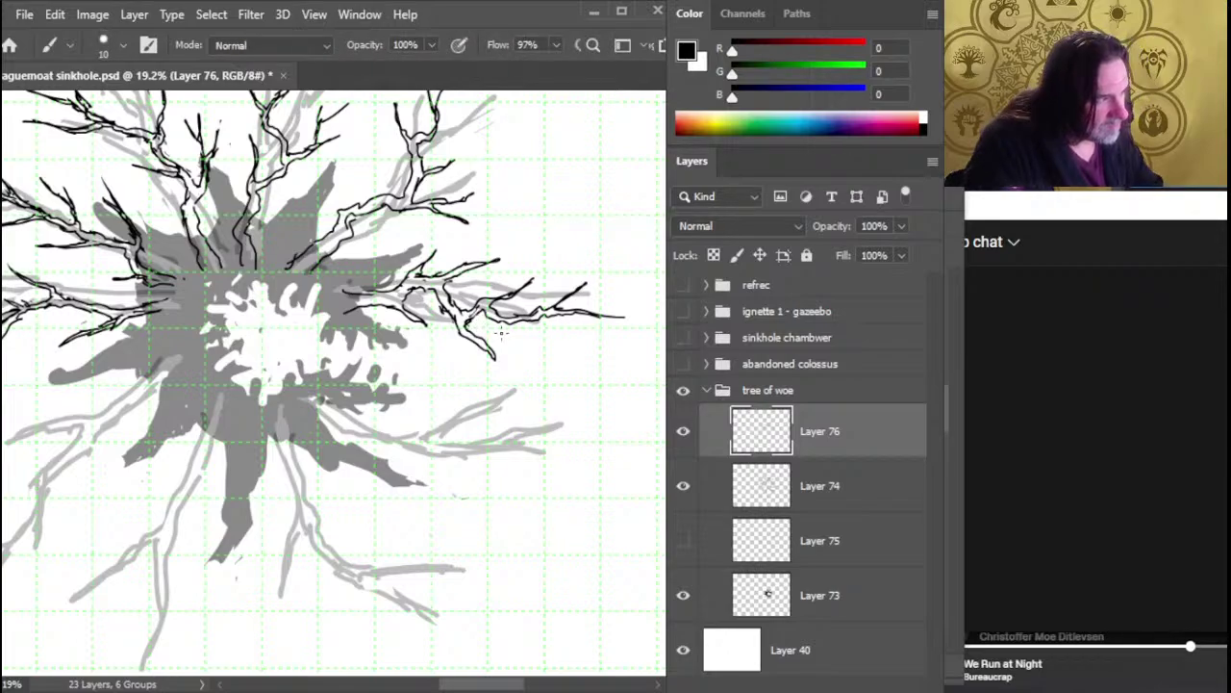
pyautogui.press('e')
pyautogui.press('b')
pyautogui.press('e')
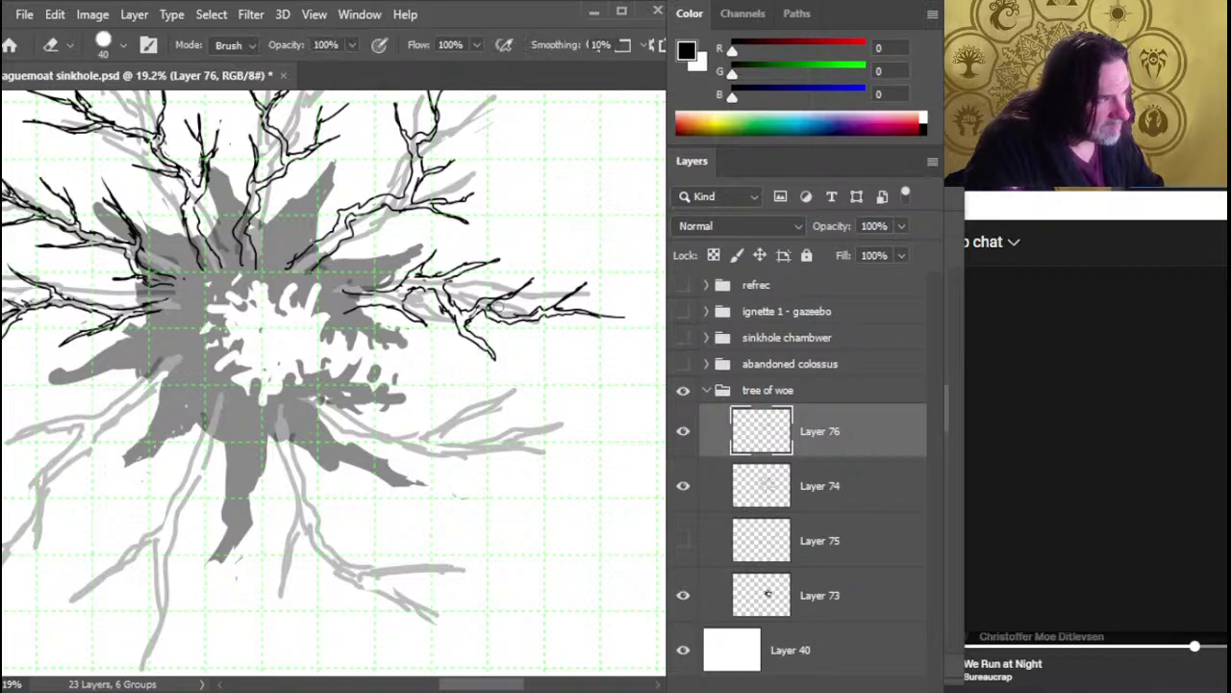
pyautogui.press('b')
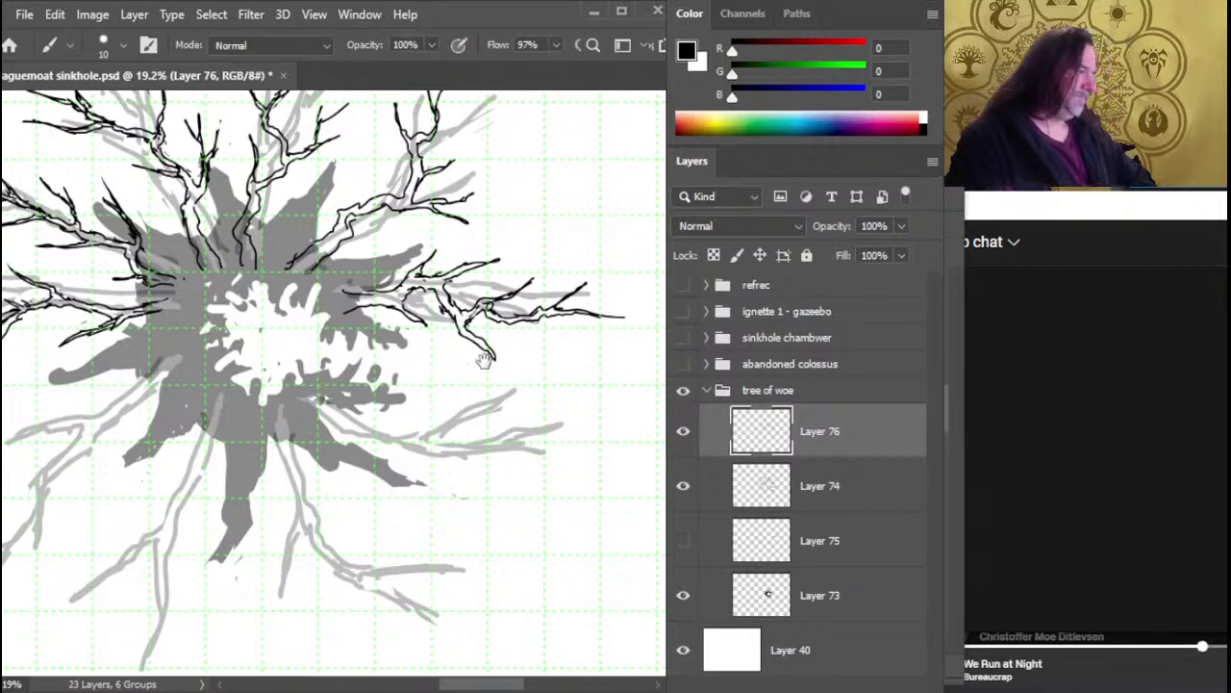
# Ink both outlines of a wavy, tapering branch running from the trunk's lower left side out over the sketched limb
pyautogui.moveTo(438, 404)
pyautogui.mouseDown()
pyautogui.moveTo(481, 350)
pyautogui.moveTo(473, 354)
pyautogui.mouseUp()
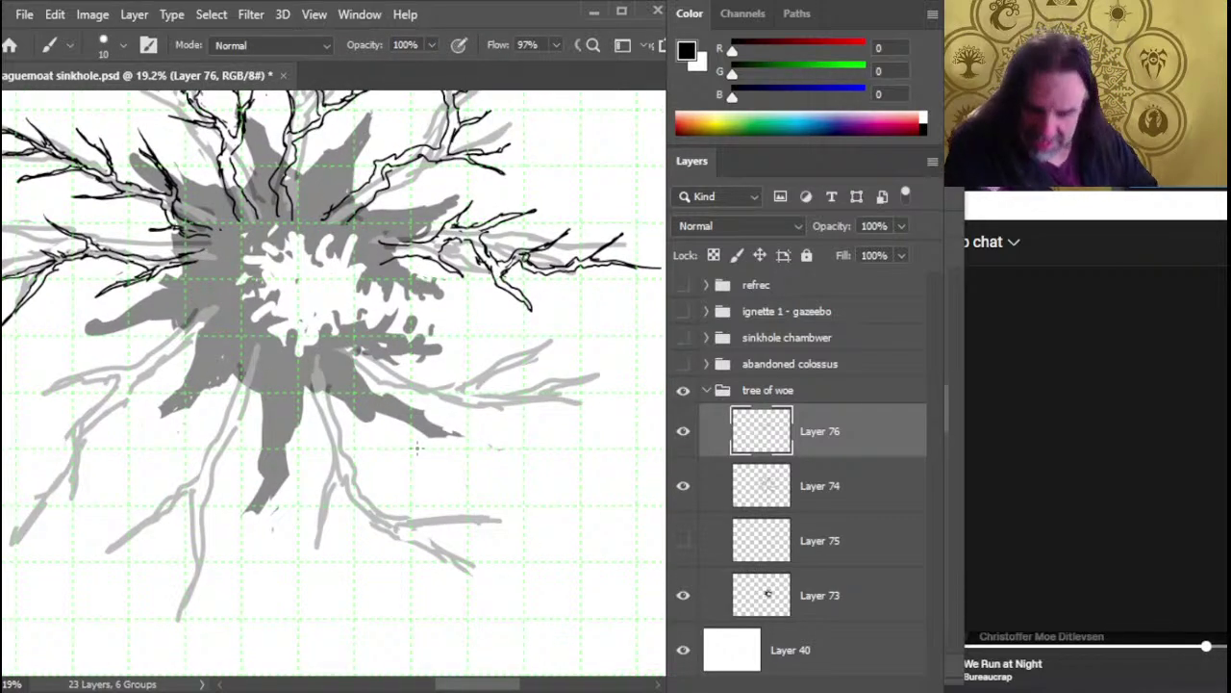
pyautogui.moveTo(383, 454); pyautogui.dragTo(542, 440)
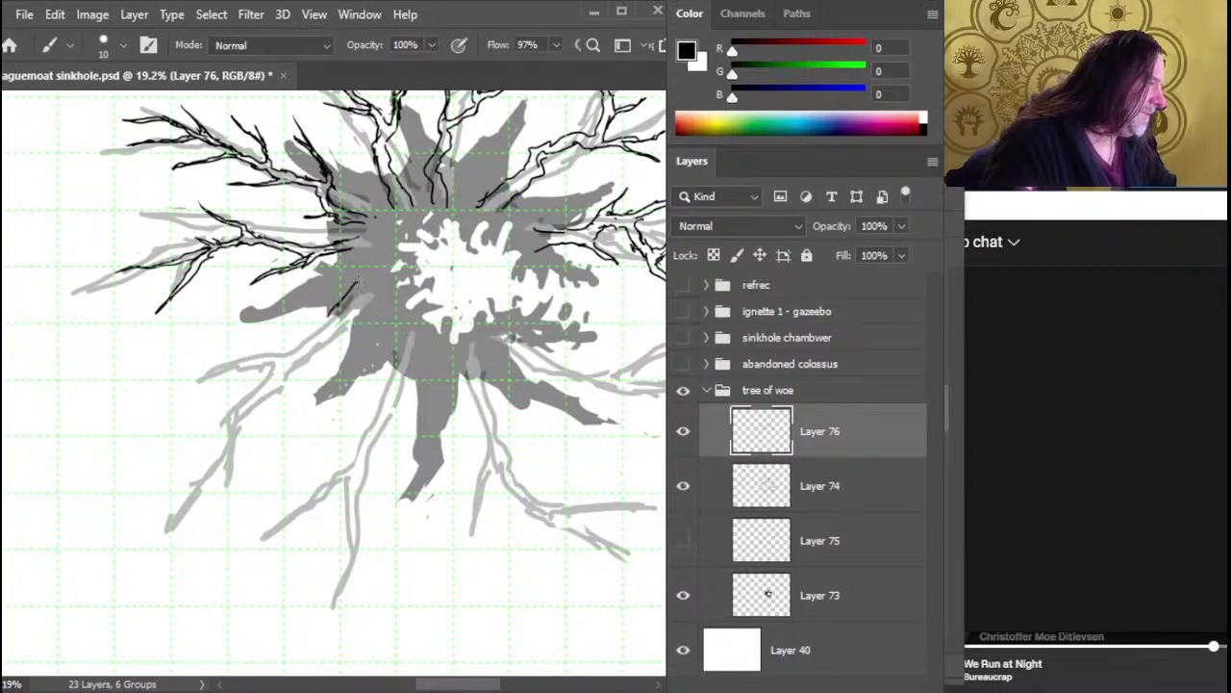
pyautogui.moveTo(327, 316)
pyautogui.mouseDown()
pyautogui.moveTo(310, 337)
pyautogui.moveTo(271, 343)
pyautogui.moveTo(237, 327)
pyautogui.moveTo(125, 448)
pyautogui.moveTo(100, 449)
pyautogui.mouseUp()
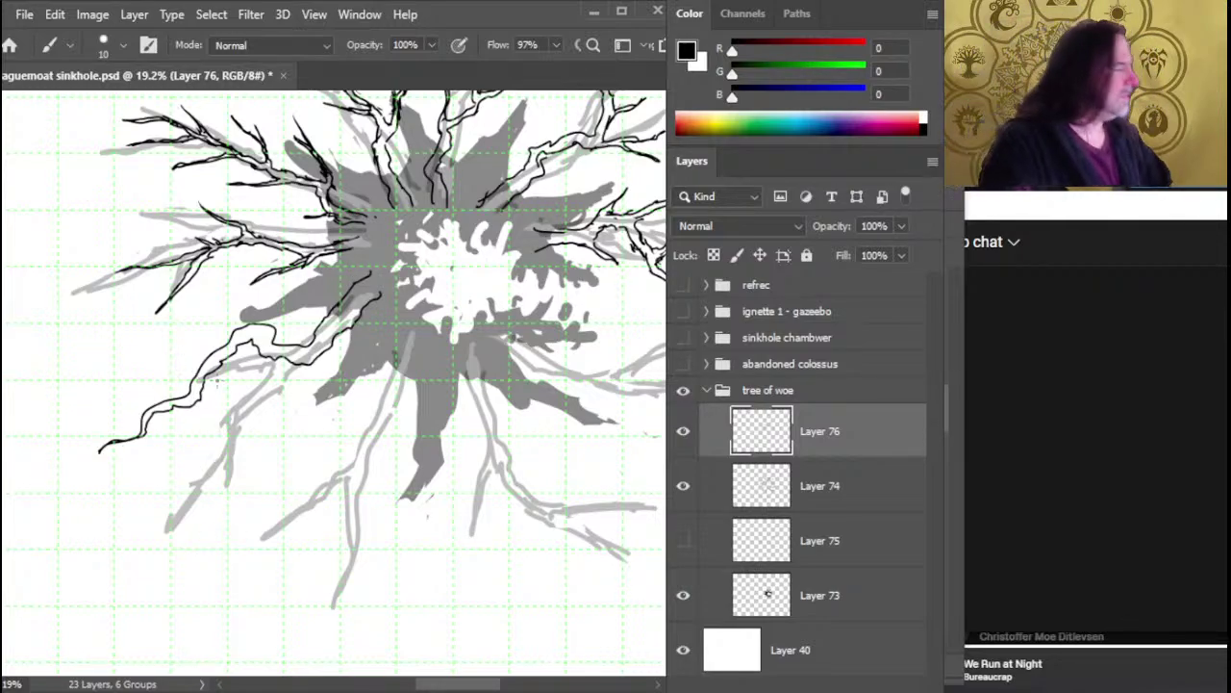
# Open the outline at the lower left branch's upper bend and draw a wavy twig line extending to the left
pyautogui.press('r')
pyautogui.press('e')
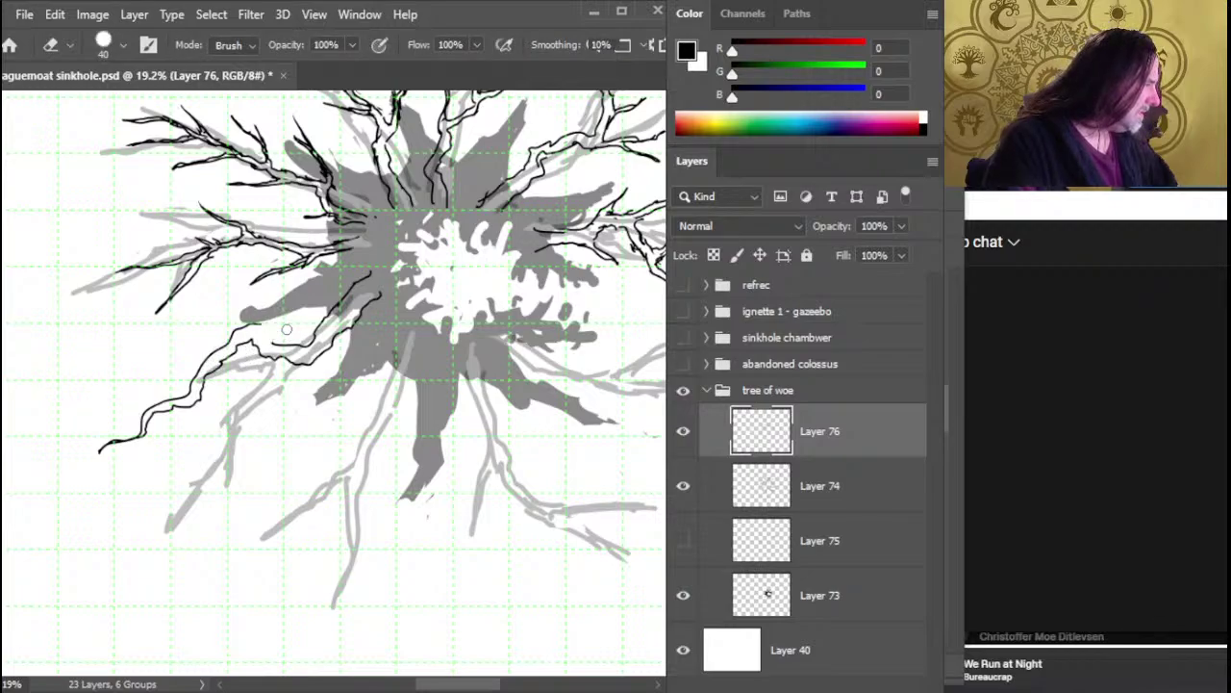
pyautogui.press('b')
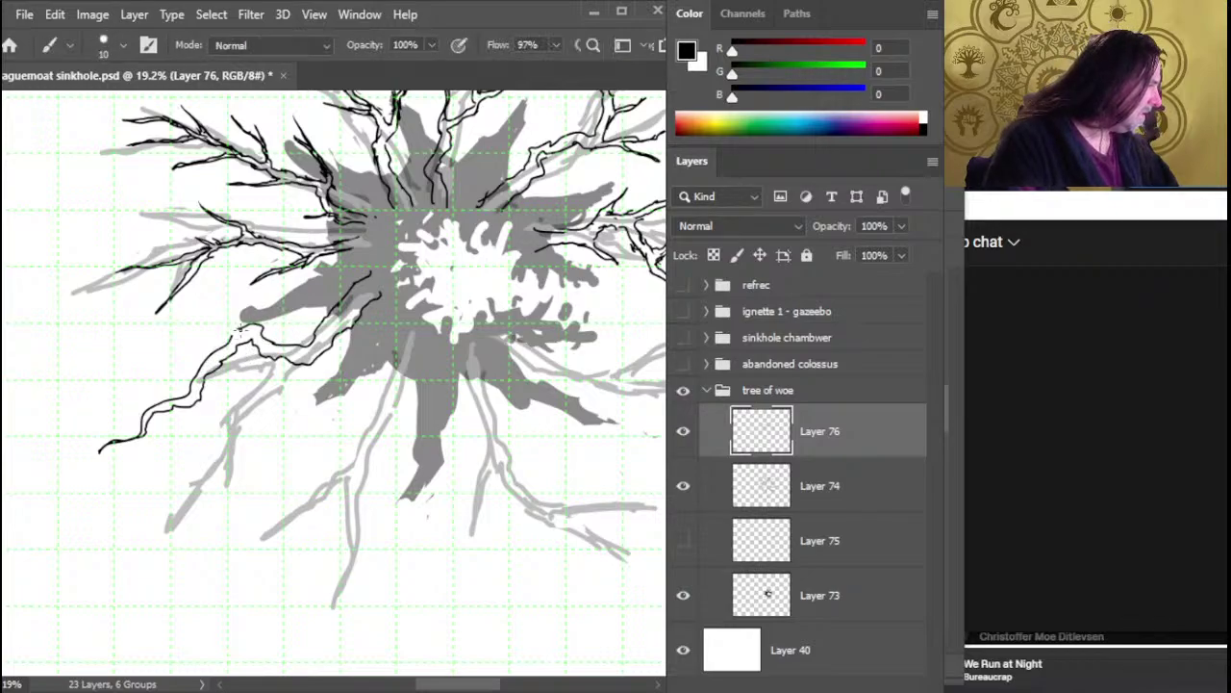
pyautogui.moveTo(227, 330); pyautogui.dragTo(173, 337)
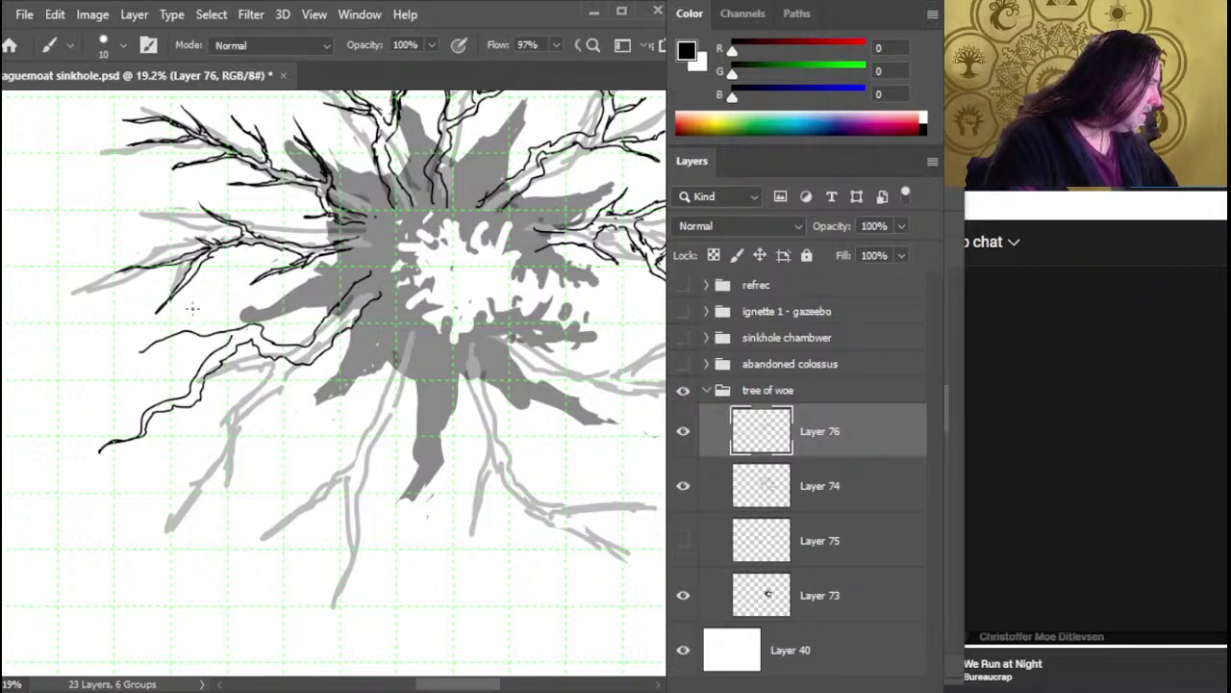
# Rework the outlines at the fork of the left branch above, erasing stray lines and redrawing the joint
pyautogui.press('e')
pyautogui.moveTo(203, 260)
pyautogui.mouseDown()
pyautogui.moveTo(181, 287)
pyautogui.moveTo(189, 254)
pyautogui.moveTo(162, 262)
pyautogui.mouseUp()
pyautogui.press('b')
pyautogui.press('e')
pyautogui.press('b')
pyautogui.press('e')
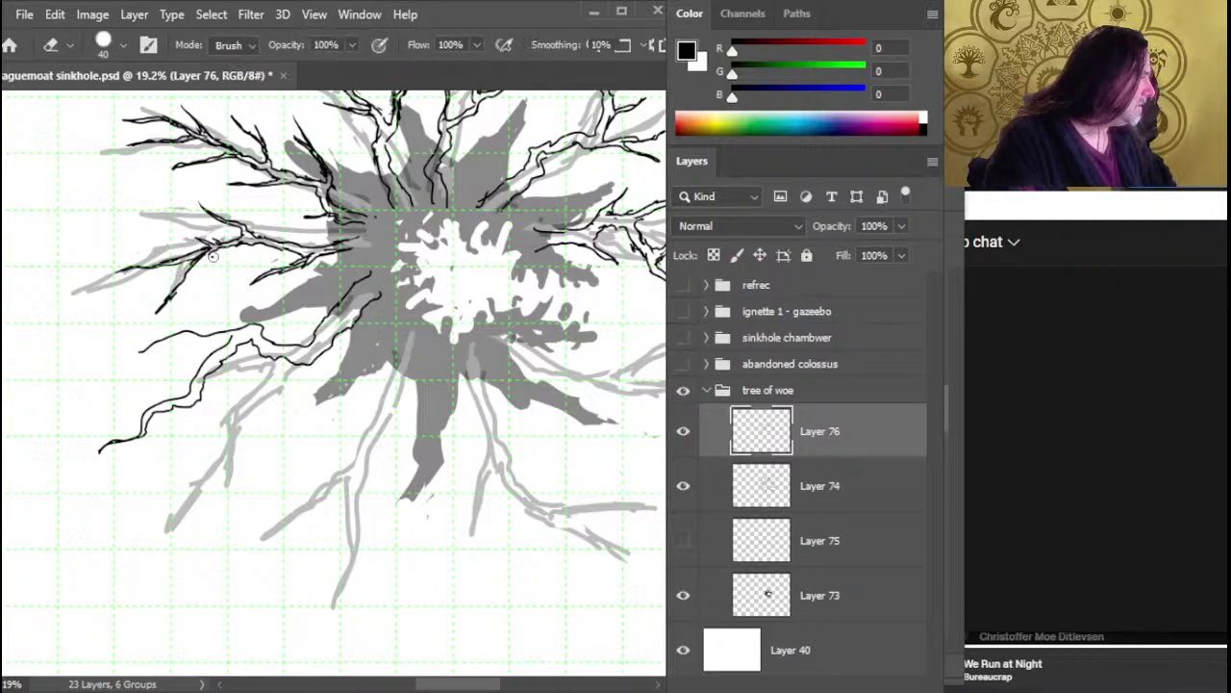
pyautogui.press('b')
pyautogui.moveTo(205, 258); pyautogui.dragTo(199, 240)
pyautogui.press('e')
pyautogui.press('b')
pyautogui.press('e')
pyautogui.press('b')
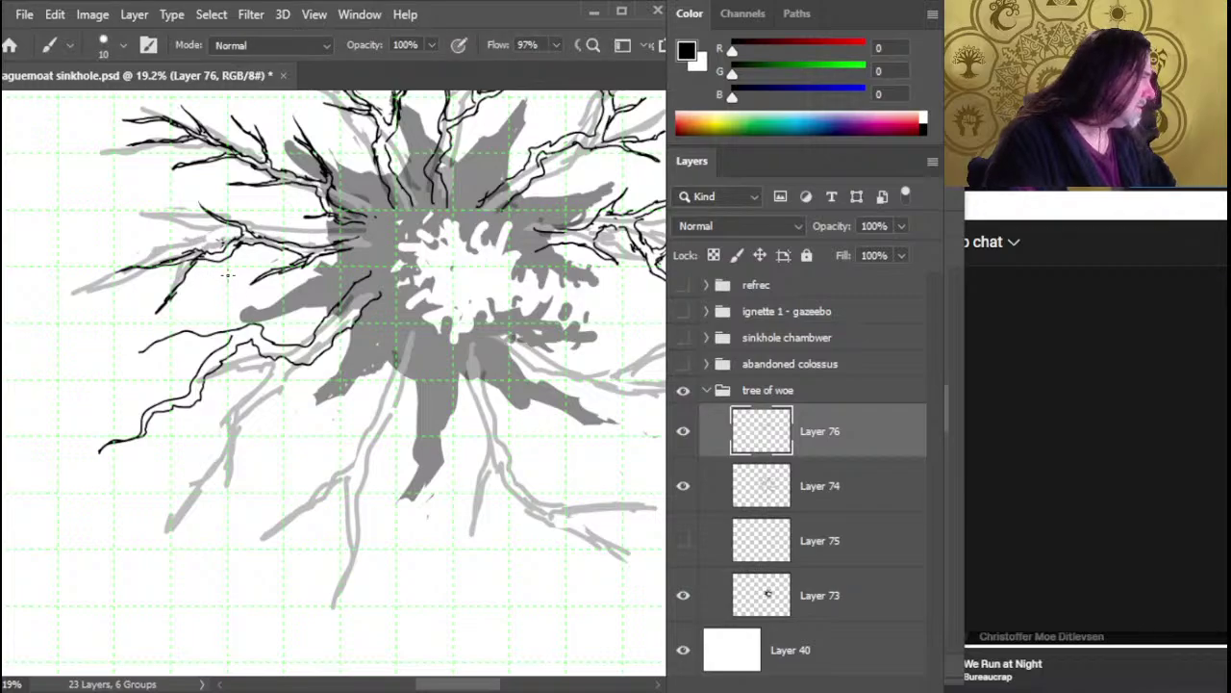
# Add a short pointed twig hanging down from the underside of the left branch near its fork
pyautogui.press('e')
pyautogui.press('b')
pyautogui.moveTo(223, 267); pyautogui.dragTo(219, 286)
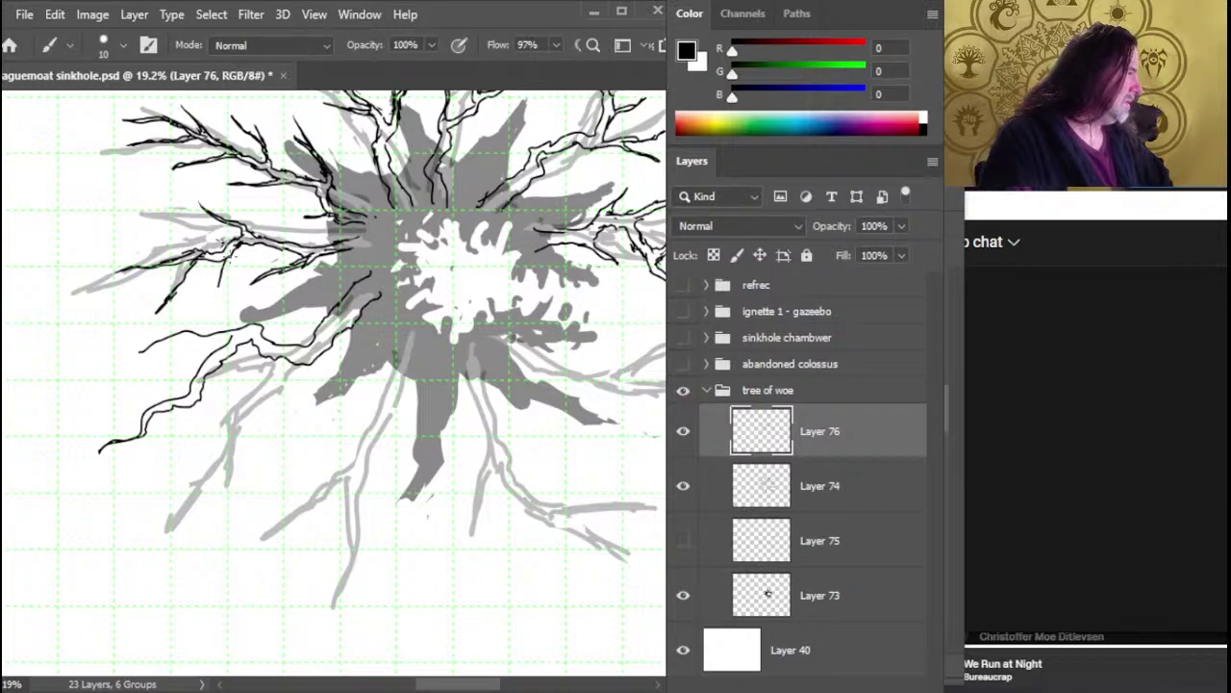
pyautogui.press('e')
pyautogui.press('b')
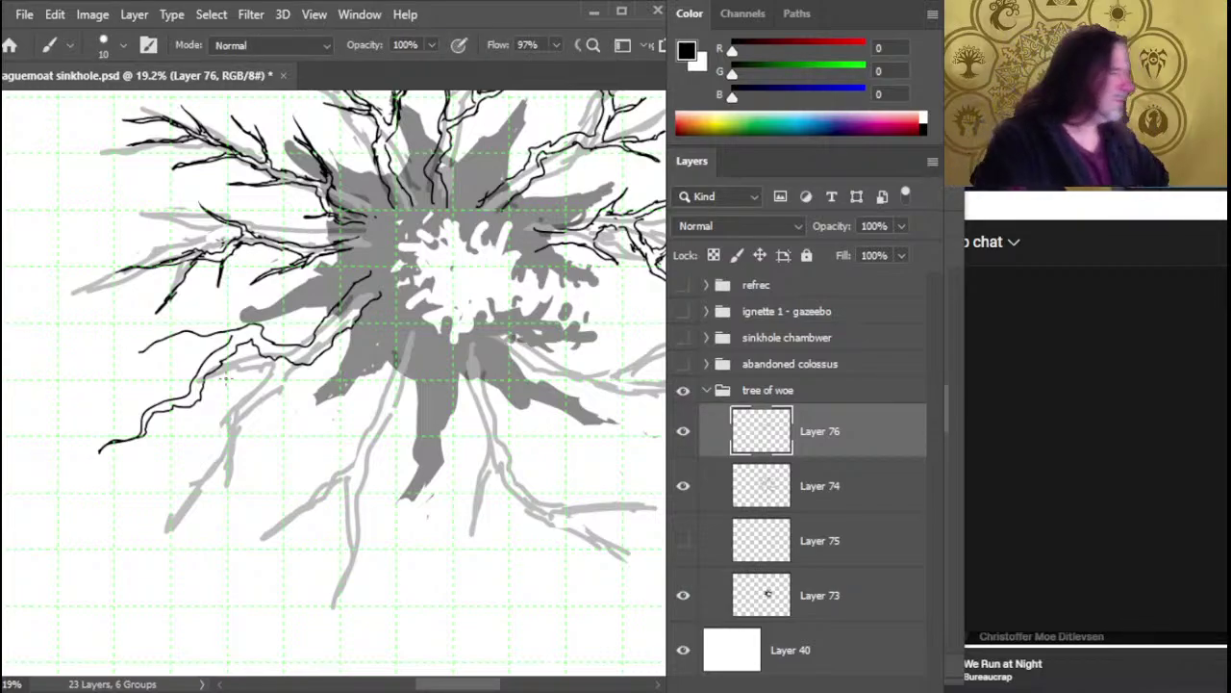
# Thicken the twig extending left from the lower left branch and give it a forked tip
pyautogui.press('e')
pyautogui.press('b')
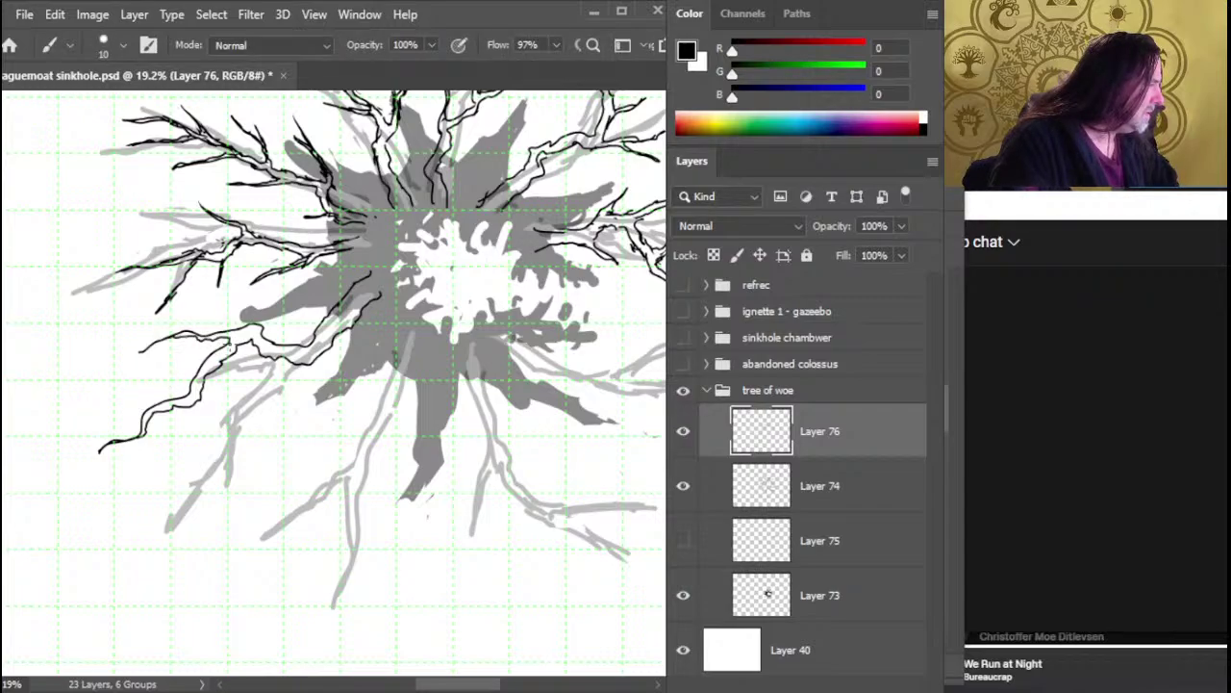
pyautogui.press('e')
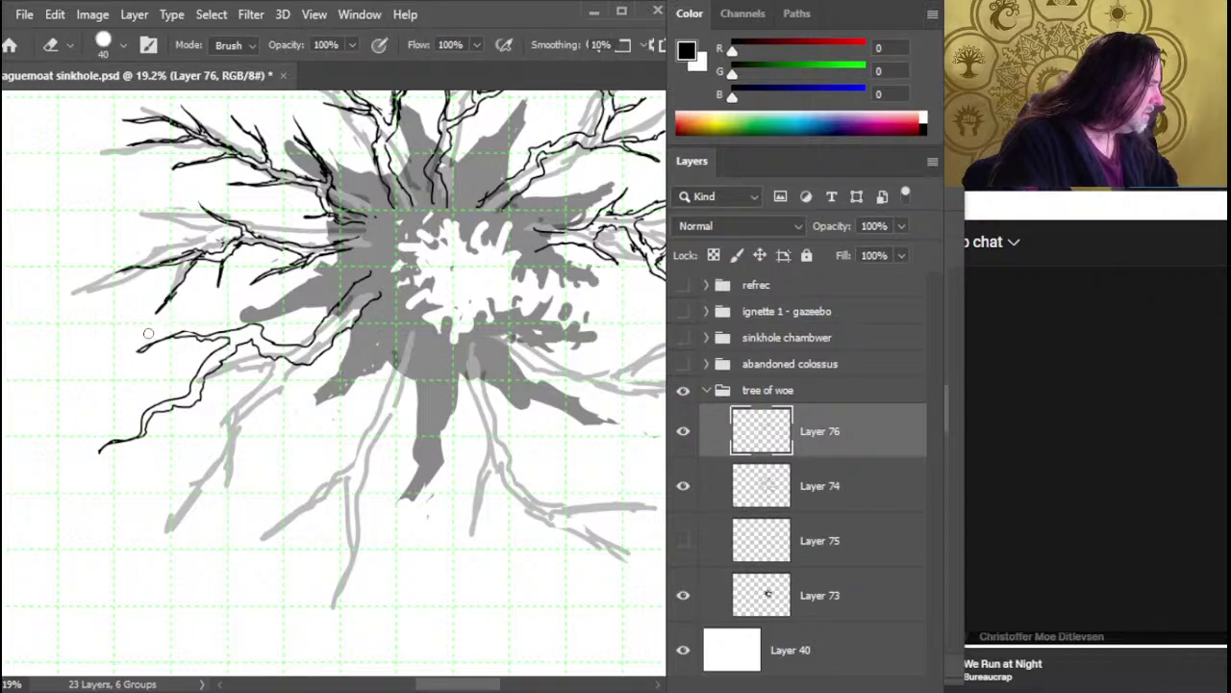
pyautogui.press('b')
pyautogui.press('e')
pyautogui.press('b')
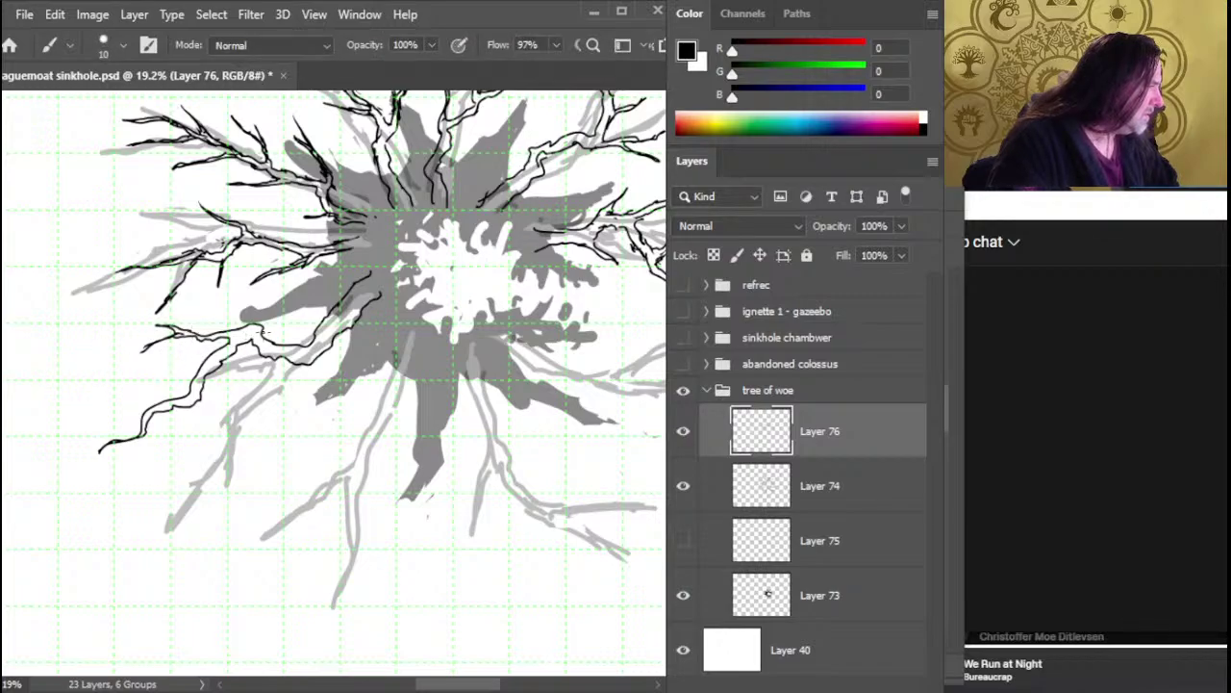
# Clean up and redraw the outline and inner lines where the lower left branch bends and splits
pyautogui.press('e')
pyautogui.press('b')
pyautogui.moveTo(252, 321); pyautogui.dragTo(223, 319)
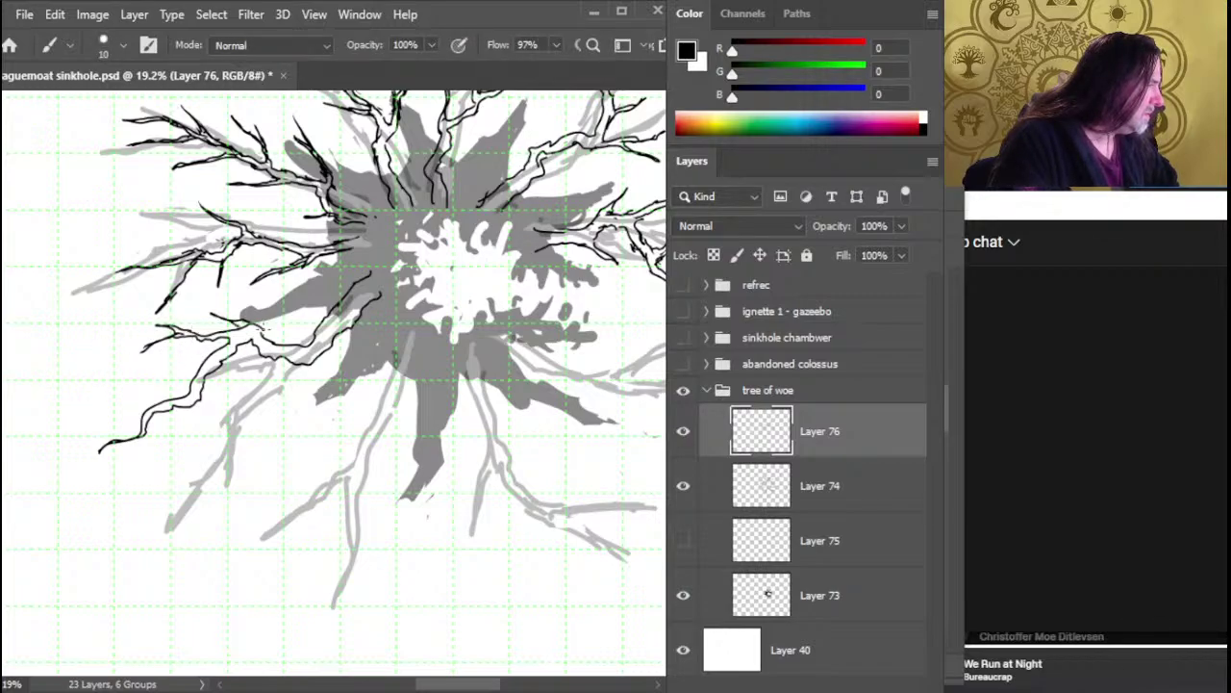
pyautogui.press('e')
pyautogui.press('b')
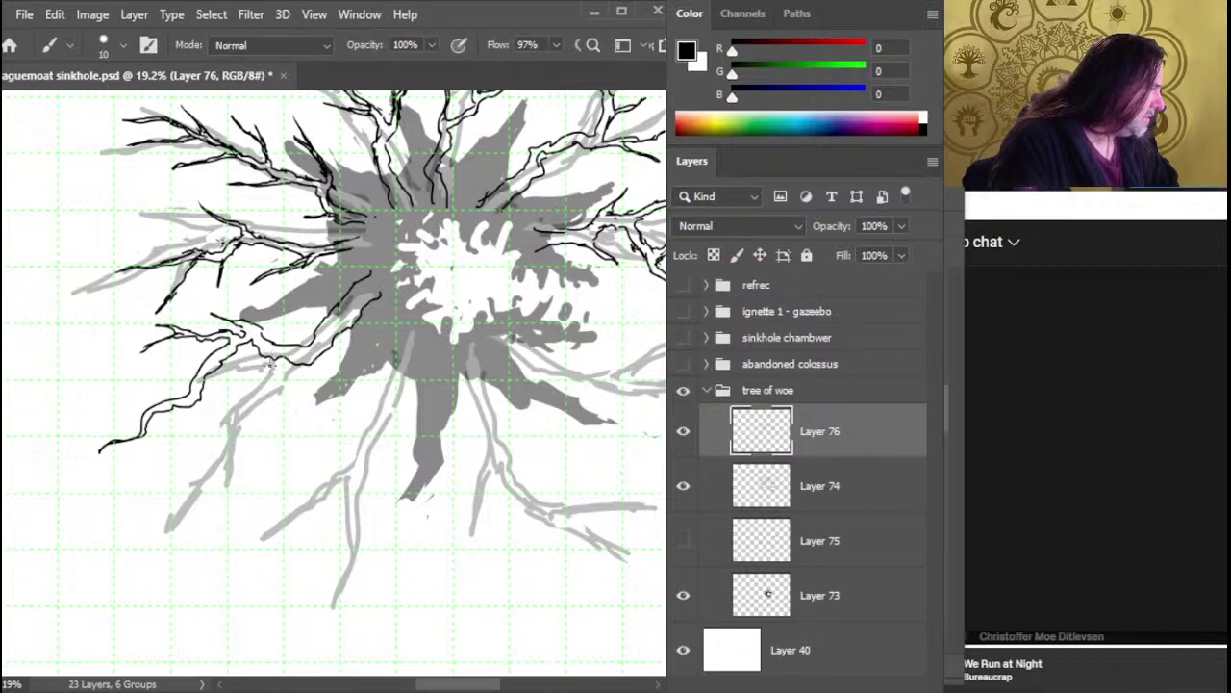
# Add a short pointed twig hanging from the underside of the lower left branch just below its fork
pyautogui.press('e')
pyautogui.press('b')
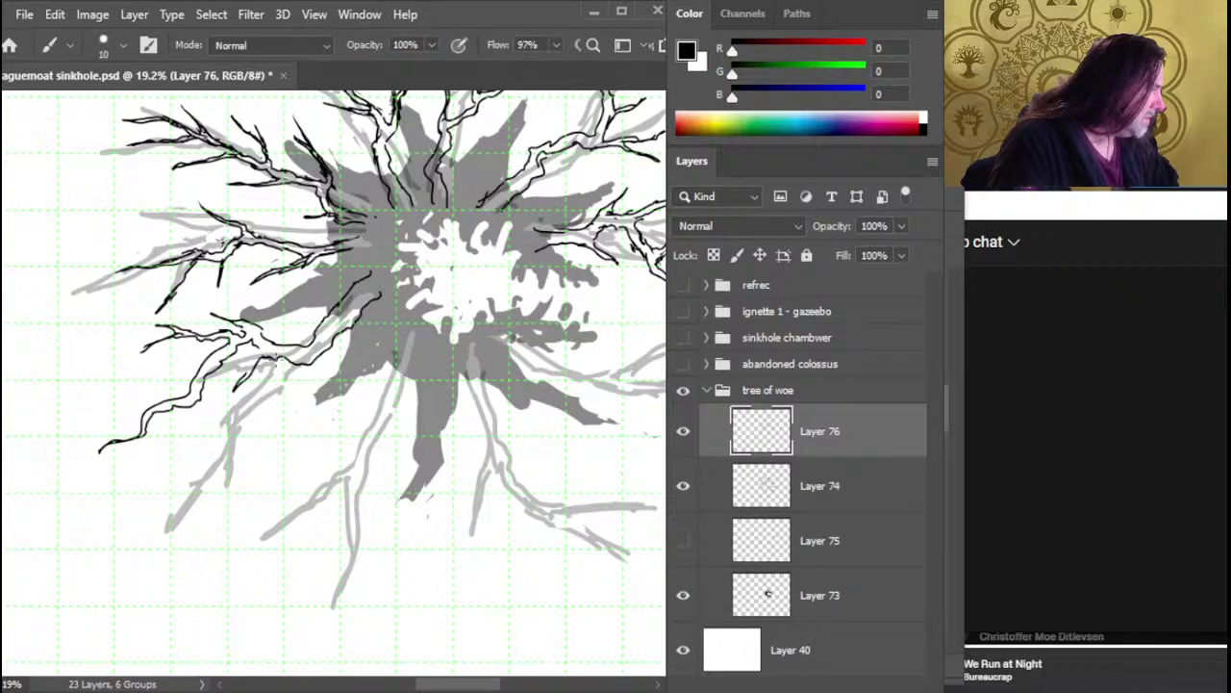
pyautogui.press('e')
pyautogui.press('b')
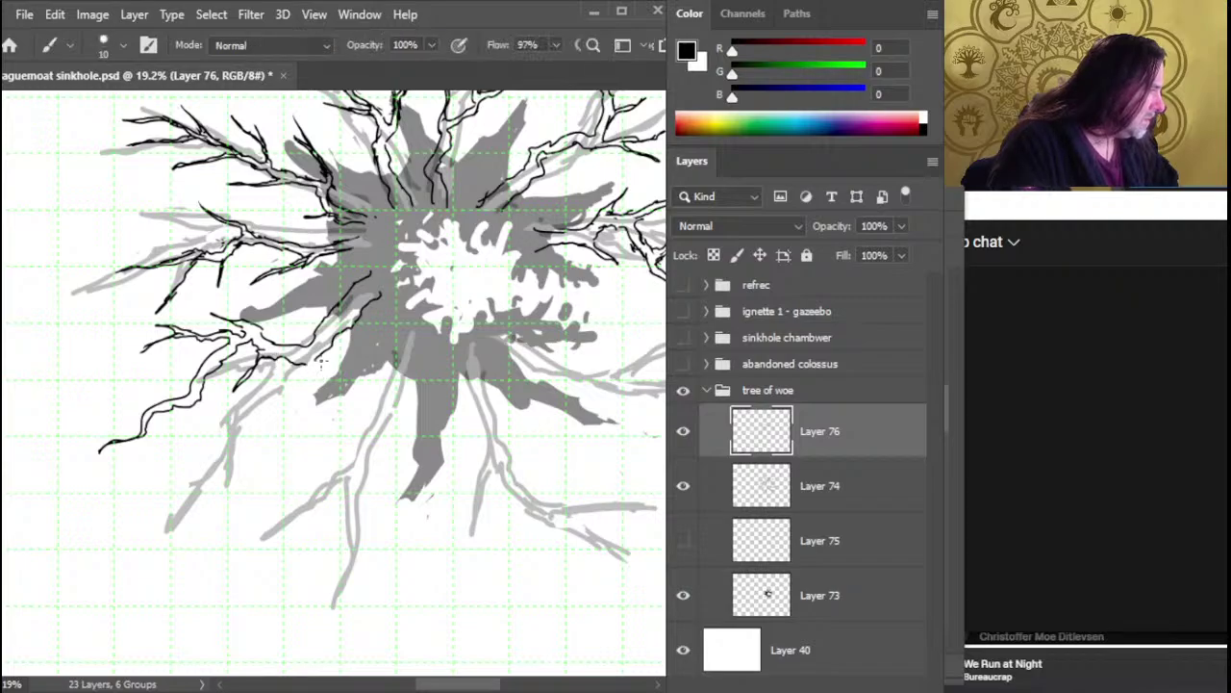
# Draw a longer jagged twig slanting down and left from the lower left branch's underside, trimming the outline where they join
pyautogui.moveTo(308, 373); pyautogui.dragTo(277, 408)
pyautogui.press('e')
pyautogui.press('b')
pyautogui.press('e')
pyautogui.press('b')
pyautogui.press('e')
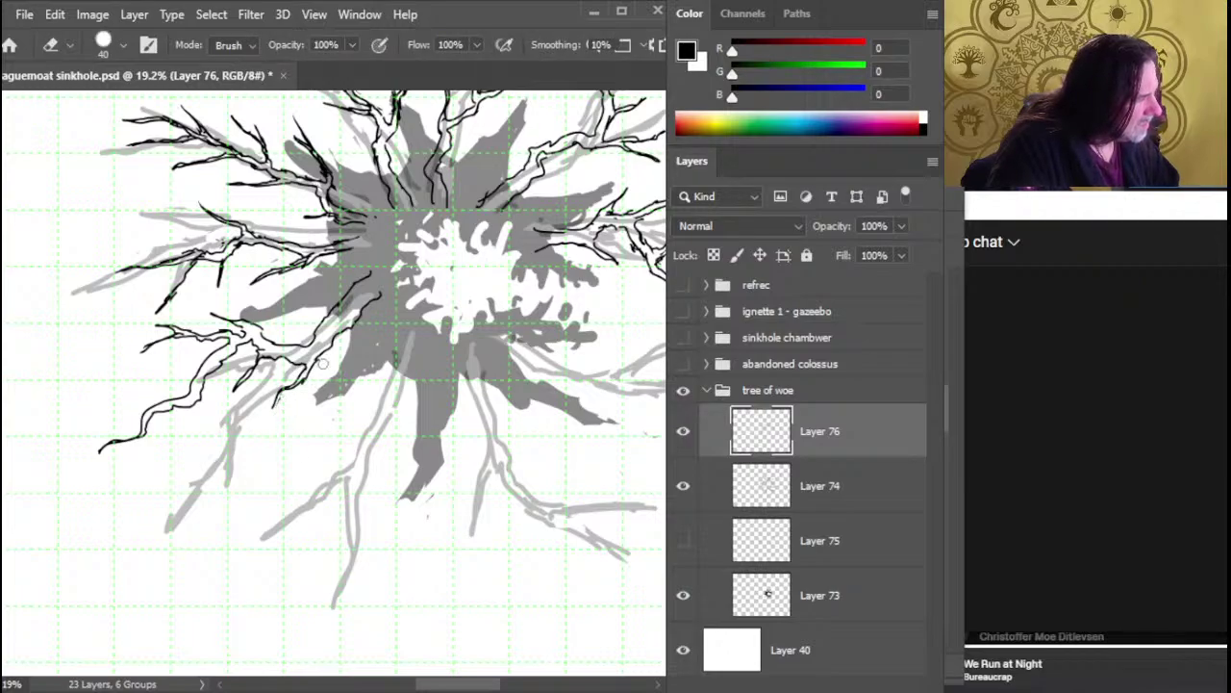
# Add a bark line along the lower left branch near the trunk and a short pointed twig on its underside
pyautogui.press('b')
pyautogui.moveTo(341, 300); pyautogui.dragTo(325, 329)
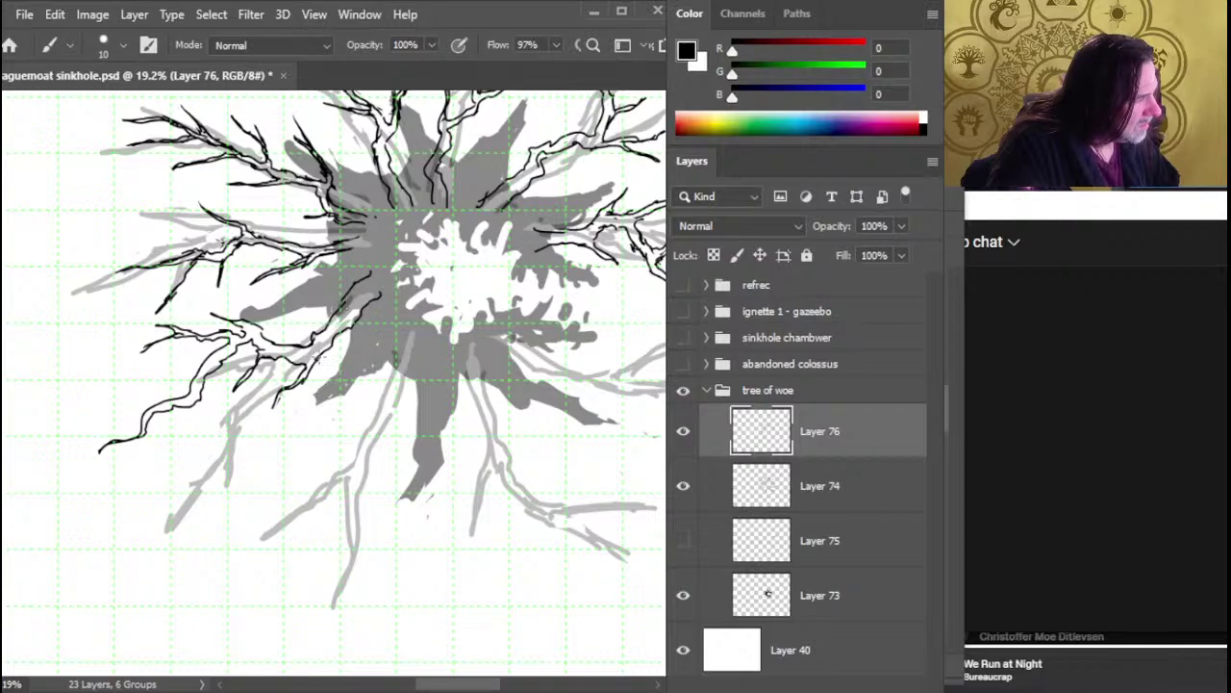
pyautogui.press('e')
pyautogui.press('b')
pyautogui.press('e')
pyautogui.press('b')
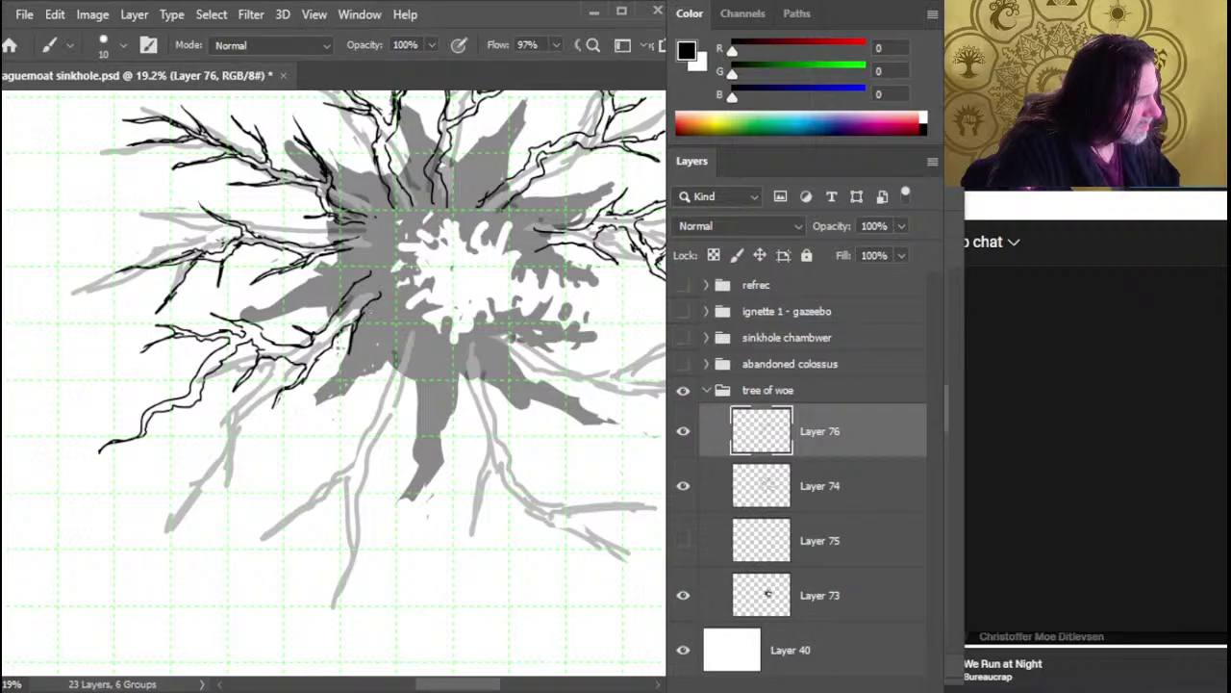
pyautogui.press('e')
pyautogui.press('b')
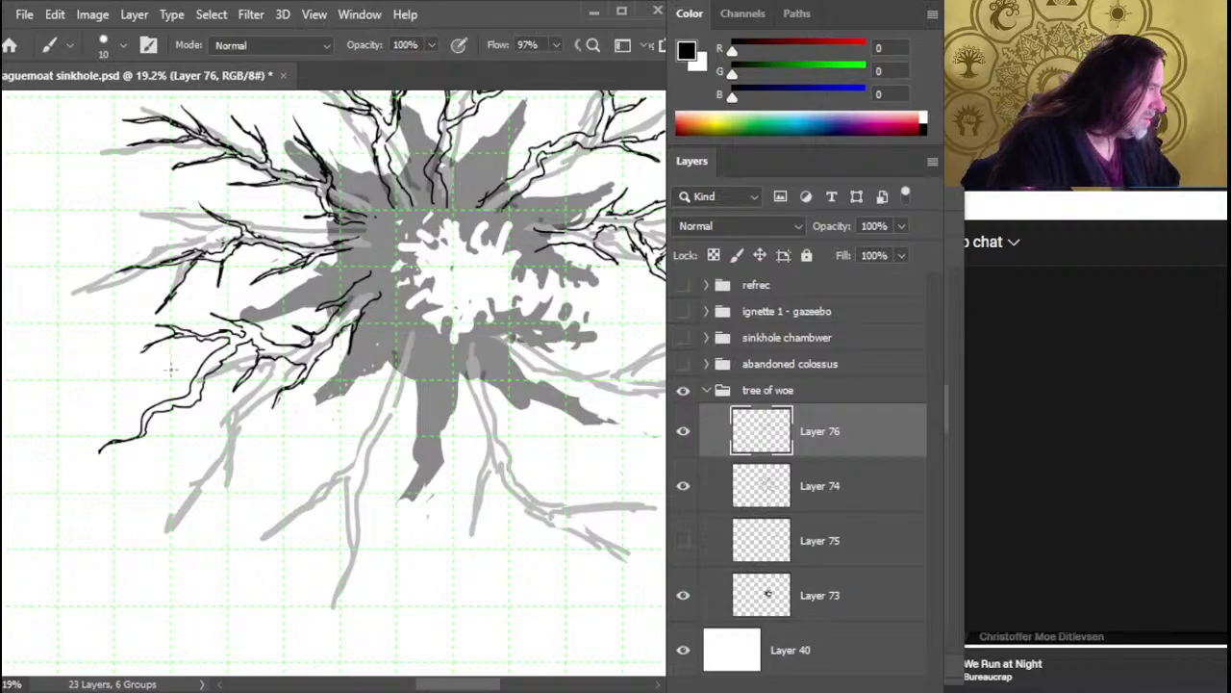
# Open the outer limb's underside on the lower left branch and add a short pointed twig hanging down
pyautogui.press('e')
pyautogui.press('b')
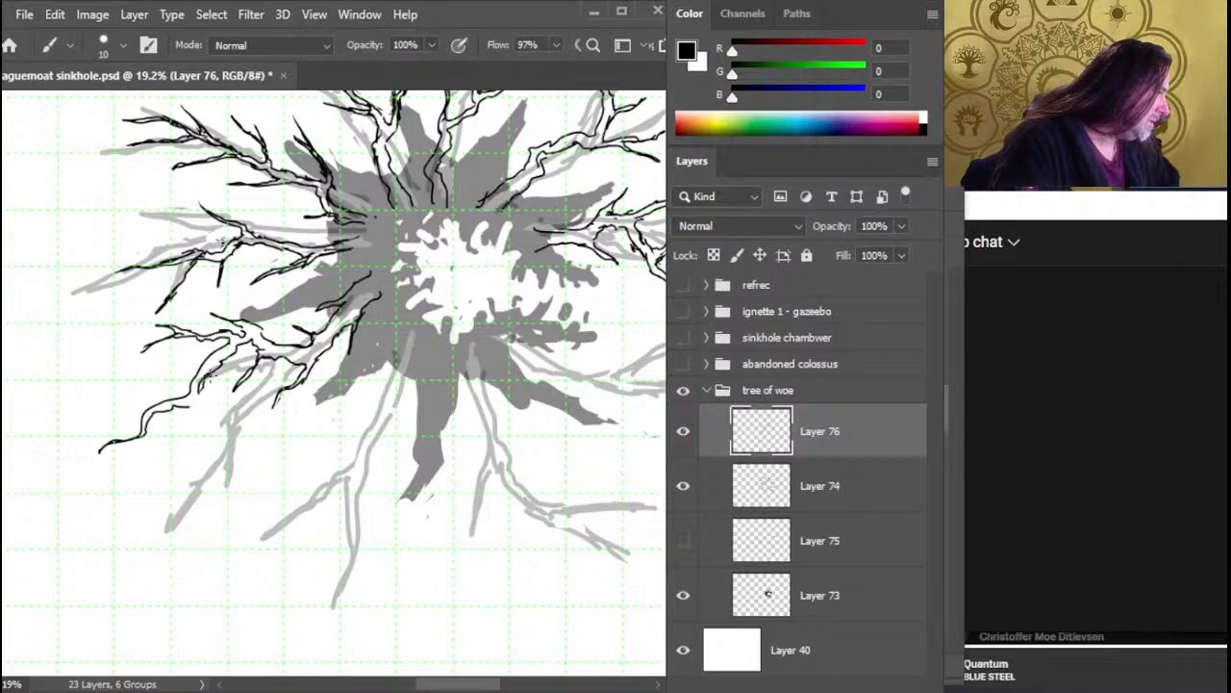
pyautogui.press('e')
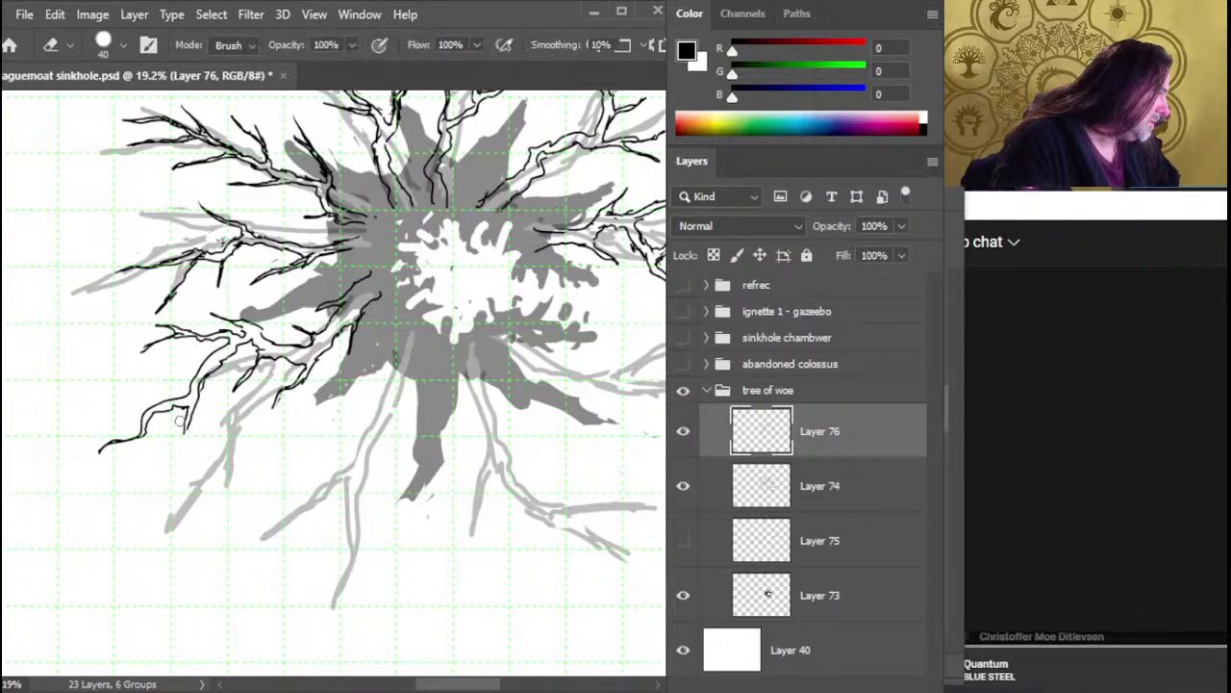
pyautogui.press('b')
pyautogui.press('e')
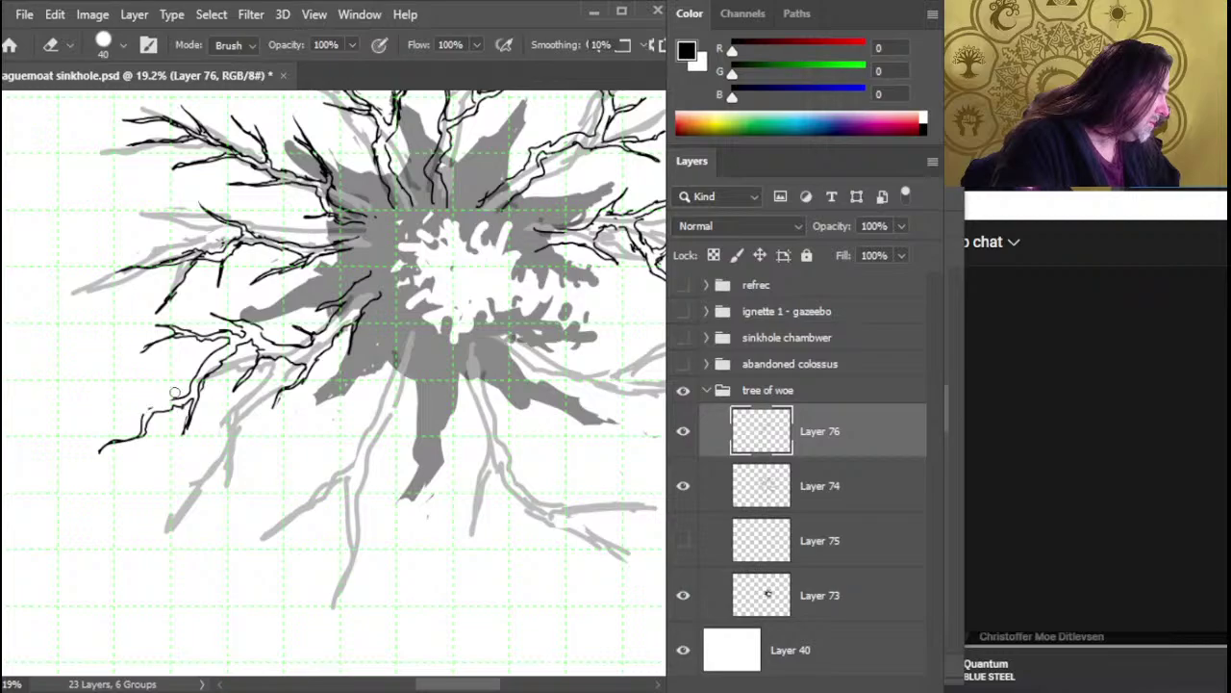
pyautogui.press('b')
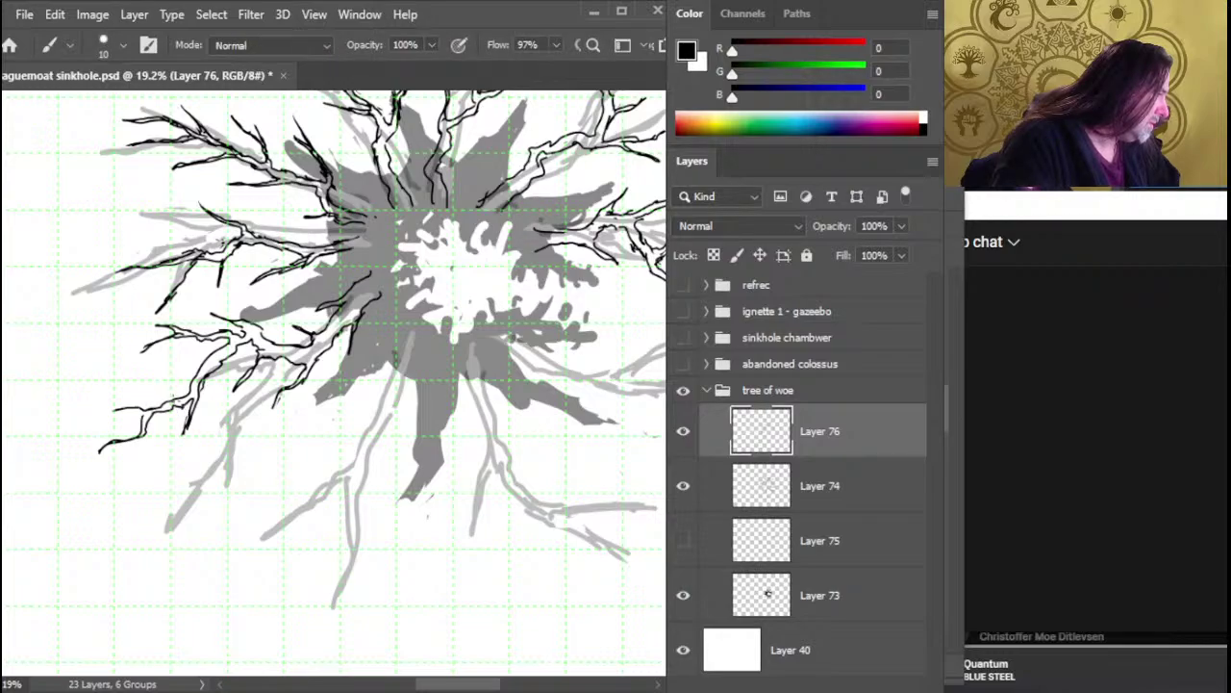
# Draw a twig extending left from the upper edge of the lower left branch's outer limb and clean its joint
pyautogui.press('e')
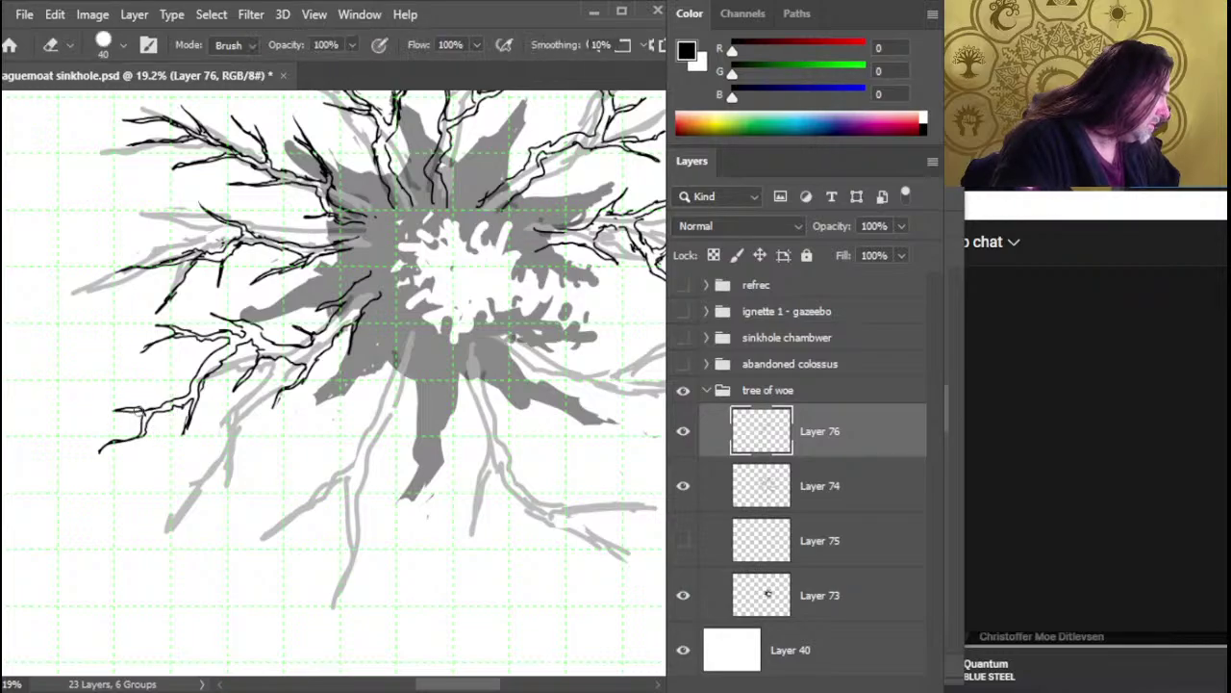
pyautogui.press('b')
pyautogui.moveTo(134, 415); pyautogui.dragTo(143, 423)
pyautogui.press('e')
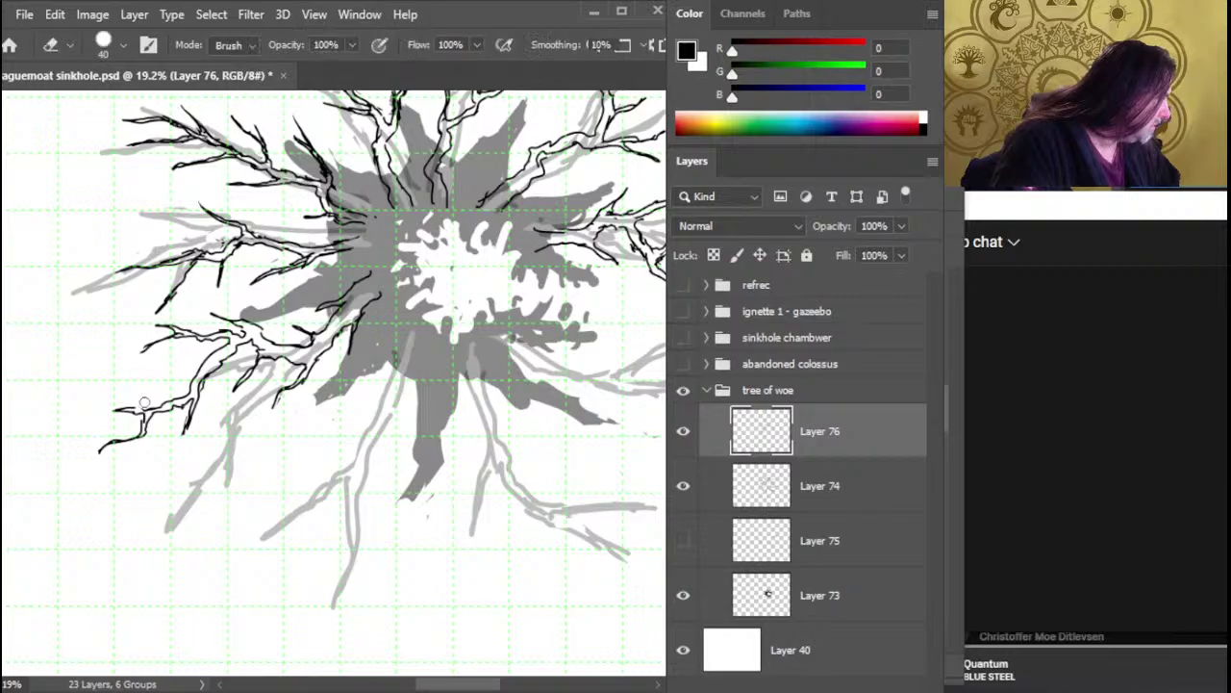
pyautogui.press('b')
pyautogui.press('e')
pyautogui.press('b')
pyautogui.press('e')
pyautogui.moveTo(126, 415)
pyautogui.mouseDown()
pyautogui.moveTo(106, 416)
pyautogui.moveTo(140, 434)
pyautogui.moveTo(127, 473)
pyautogui.moveTo(173, 400)
pyautogui.moveTo(162, 400)
pyautogui.moveTo(221, 351)
pyautogui.moveTo(164, 387)
pyautogui.moveTo(207, 364)
pyautogui.mouseUp()
# Fork the outer end of the lower left branch with extra tips on the left and a twig pointing down
pyautogui.press('b')
pyautogui.press('e')
pyautogui.press('b')
pyautogui.press('e')
pyautogui.press('b')
pyautogui.press('e')
pyautogui.press('b')
pyautogui.press('e')
pyautogui.press('b')
# Add bark lines at the lower left branch's bend and short twigs on its upper edge at the bend and near the trunk
pyautogui.moveTo(237, 344); pyautogui.dragTo(212, 359)
pyautogui.moveTo(237, 343); pyautogui.dragTo(251, 343)
pyautogui.press('e')
pyautogui.press('b')
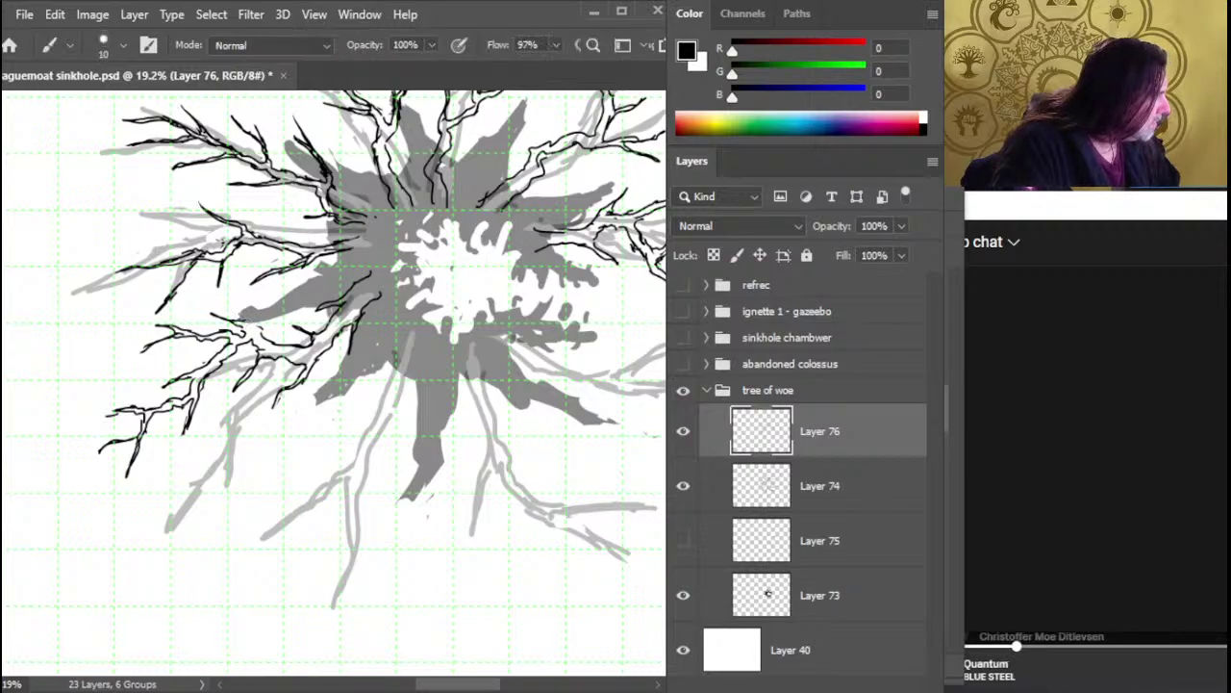
pyautogui.press('e')
pyautogui.press('b')
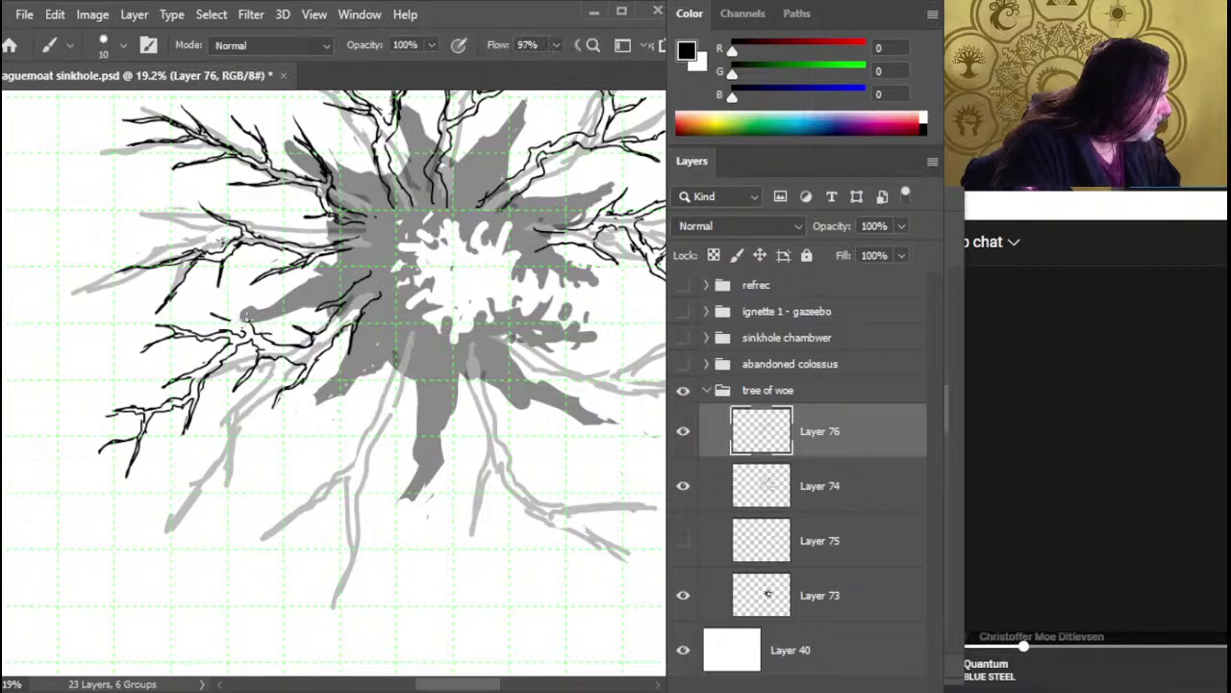
pyautogui.press('e')
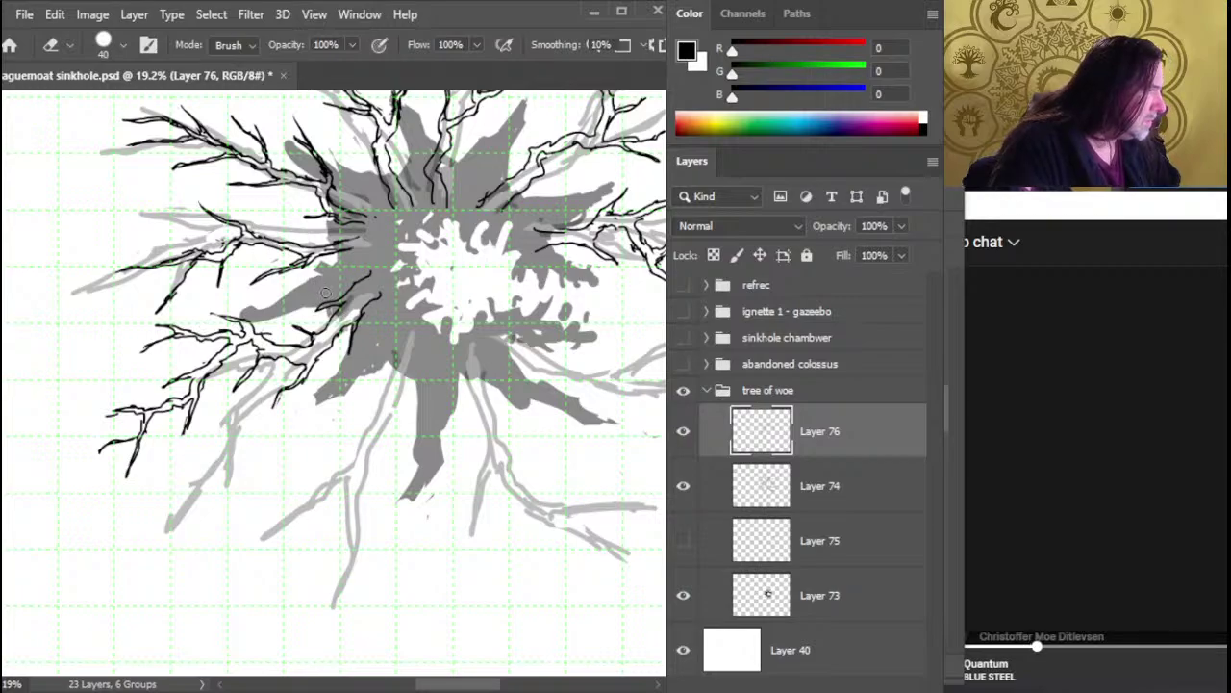
pyautogui.press('b')
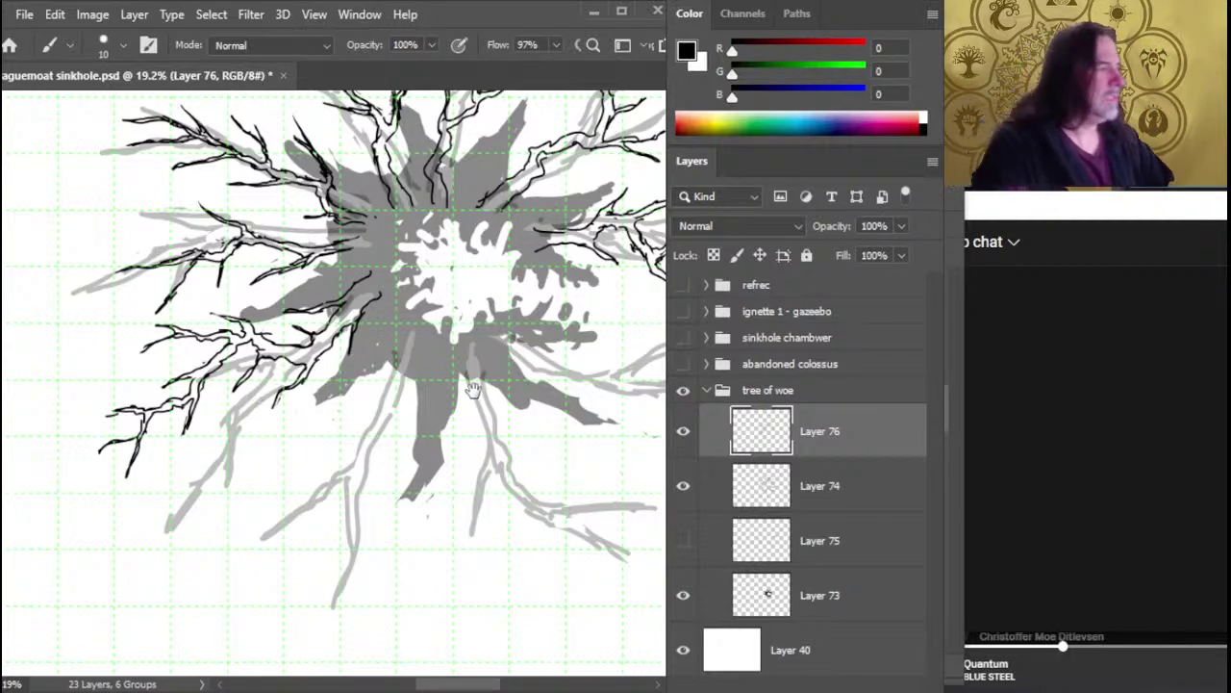
# Ink the wavy upper outline of the lower right branch from the trunk out to a tip pointing up and right
pyautogui.moveTo(469, 390); pyautogui.dragTo(376, 352)
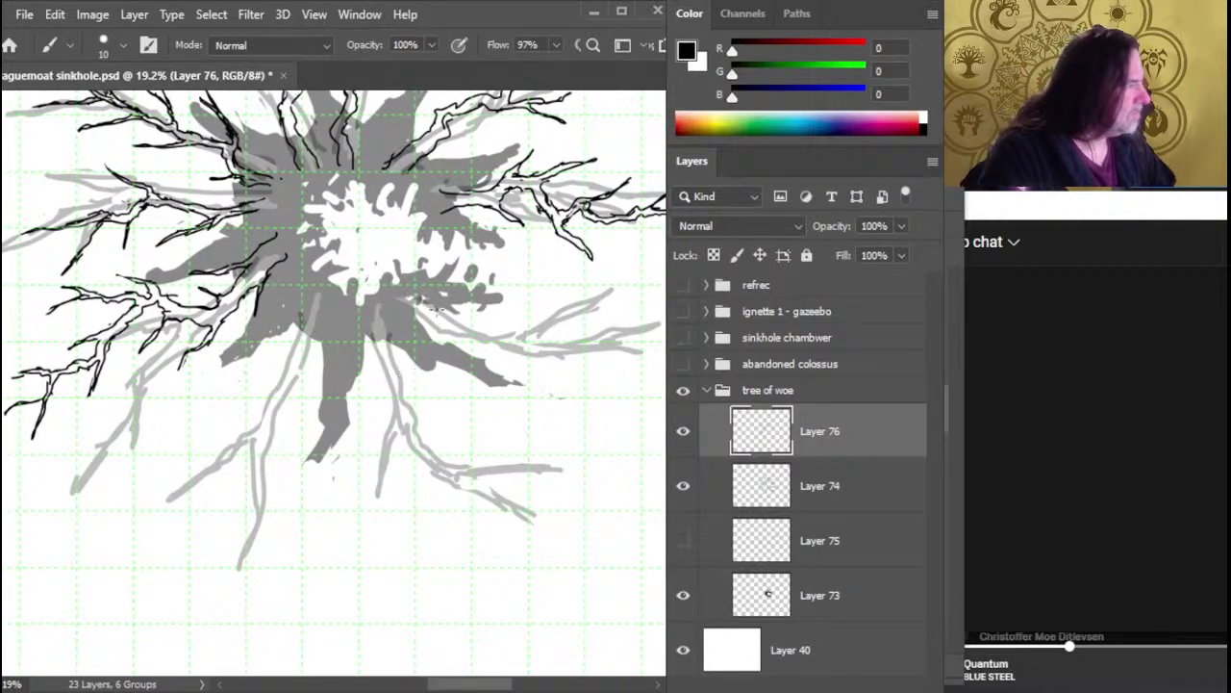
pyautogui.moveTo(414, 291)
pyautogui.mouseDown()
pyautogui.moveTo(504, 333)
pyautogui.moveTo(566, 298)
pyautogui.moveTo(589, 311)
pyautogui.moveTo(648, 281)
pyautogui.moveTo(635, 290)
pyautogui.mouseUp()
pyautogui.moveTo(411, 289)
pyautogui.mouseDown()
pyautogui.moveTo(361, 288)
pyautogui.moveTo(381, 329)
pyautogui.moveTo(406, 335)
pyautogui.mouseUp()
pyautogui.press('e')
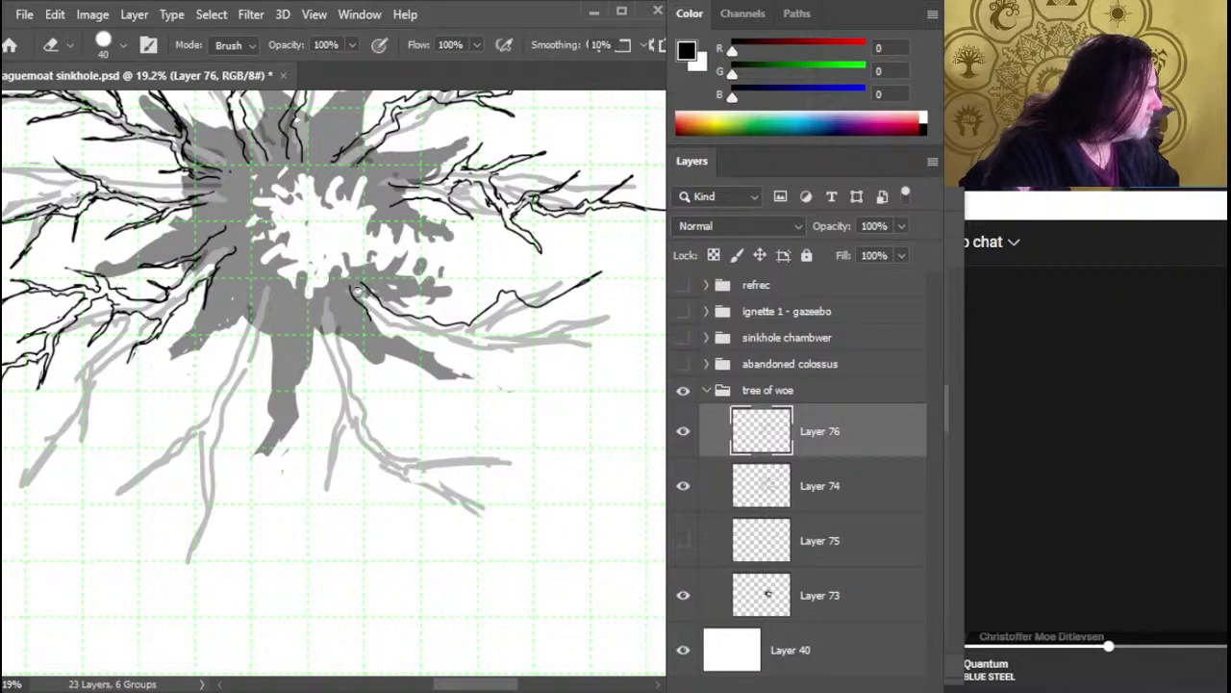
pyautogui.press('b')
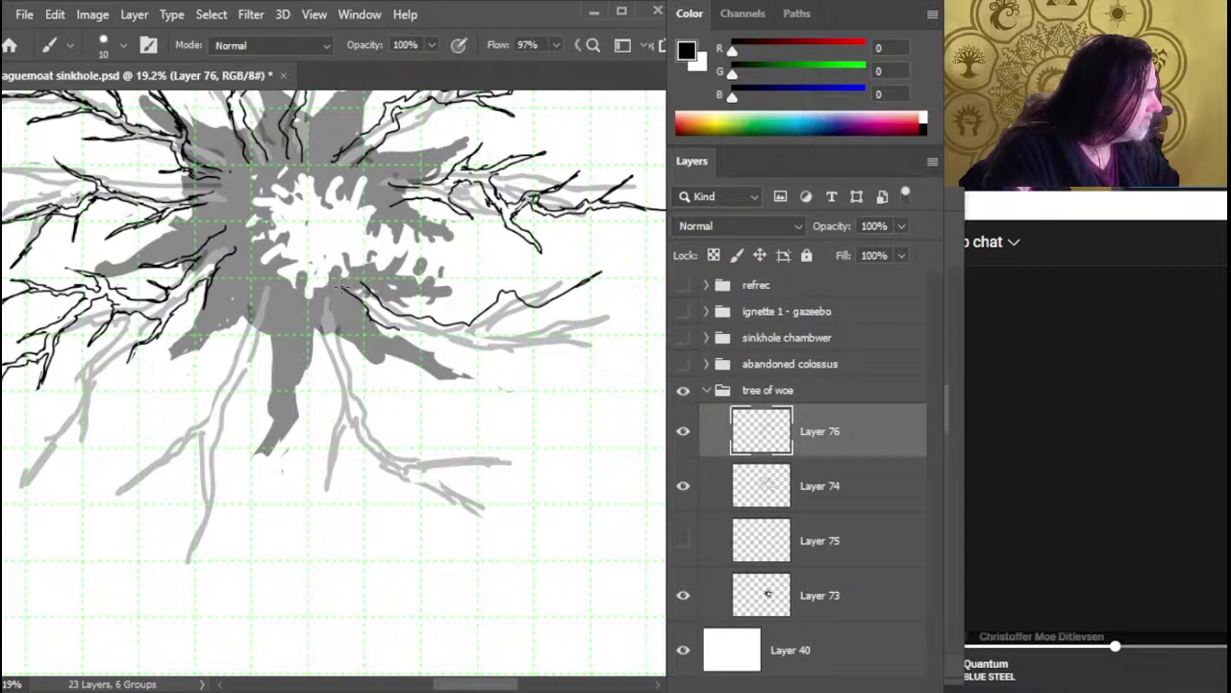
# Draw the lower outline of the lower right branch to close its shape toward the upper right tip
pyautogui.moveTo(428, 331)
pyautogui.mouseDown()
pyautogui.moveTo(471, 337)
pyautogui.moveTo(496, 314)
pyautogui.mouseUp()
pyautogui.press('e')
pyautogui.press('b')
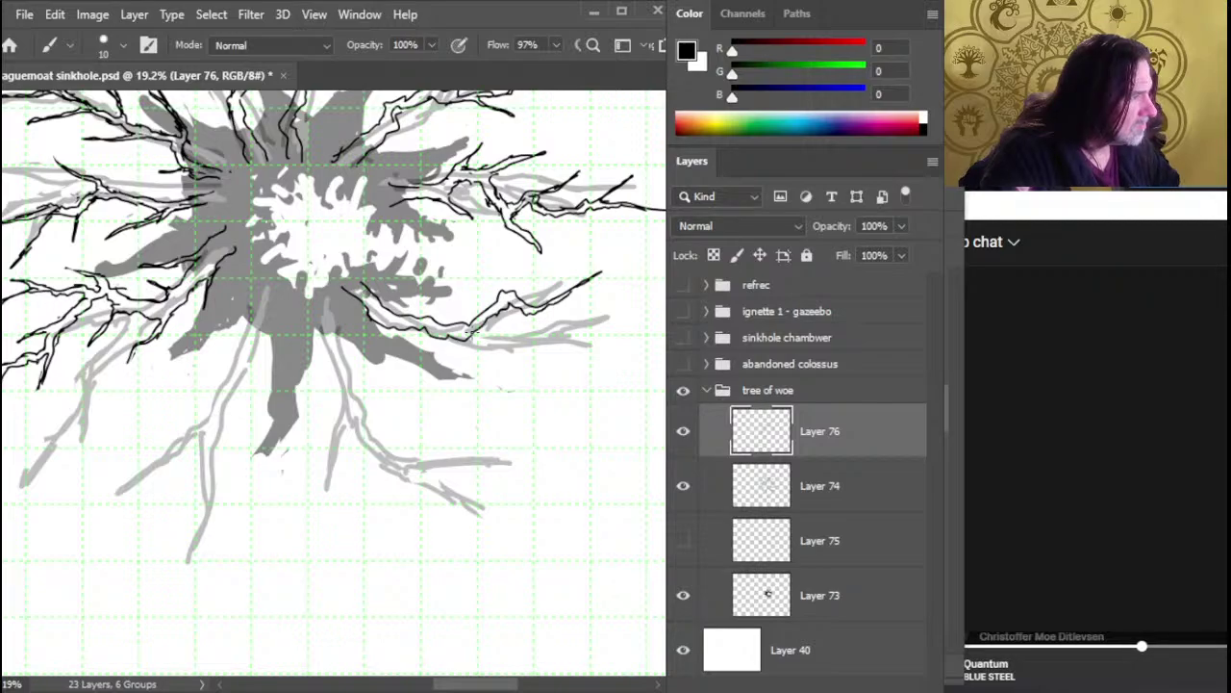
# Open the lower right branch's underside and draw a second limb running down and right to a pointed tip
pyautogui.press('e')
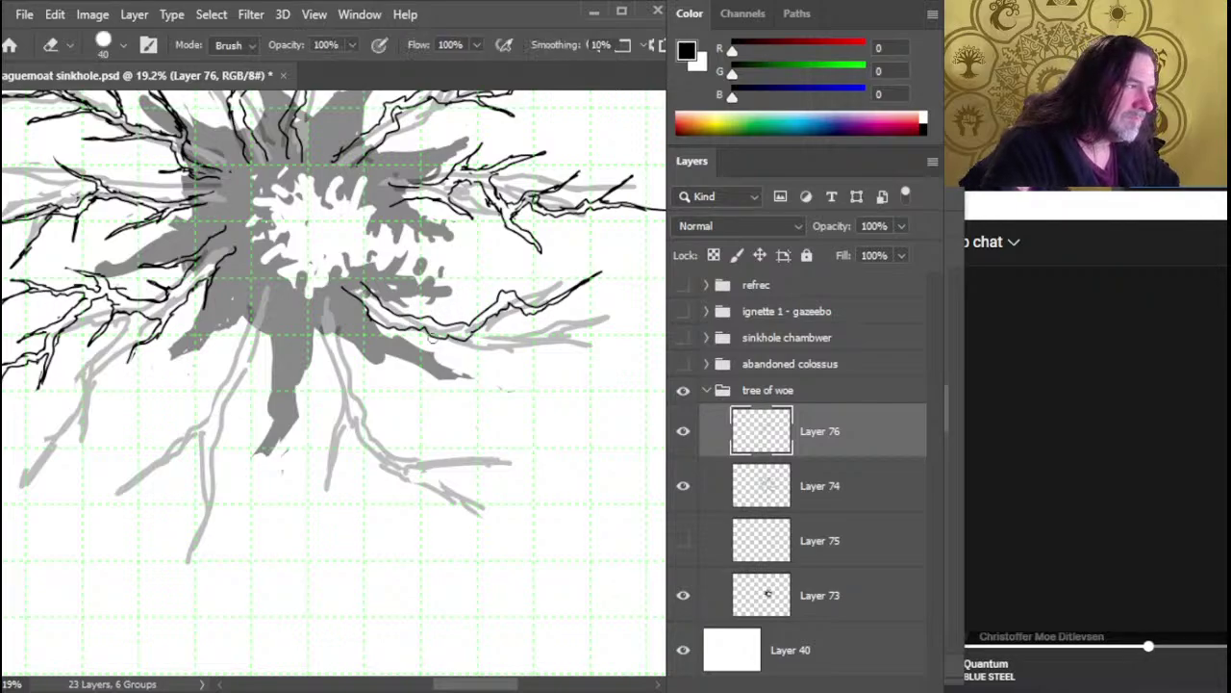
pyautogui.moveTo(429, 335)
pyautogui.mouseDown()
pyautogui.moveTo(546, 385)
pyautogui.moveTo(479, 344)
pyautogui.mouseUp()
pyautogui.press('b')
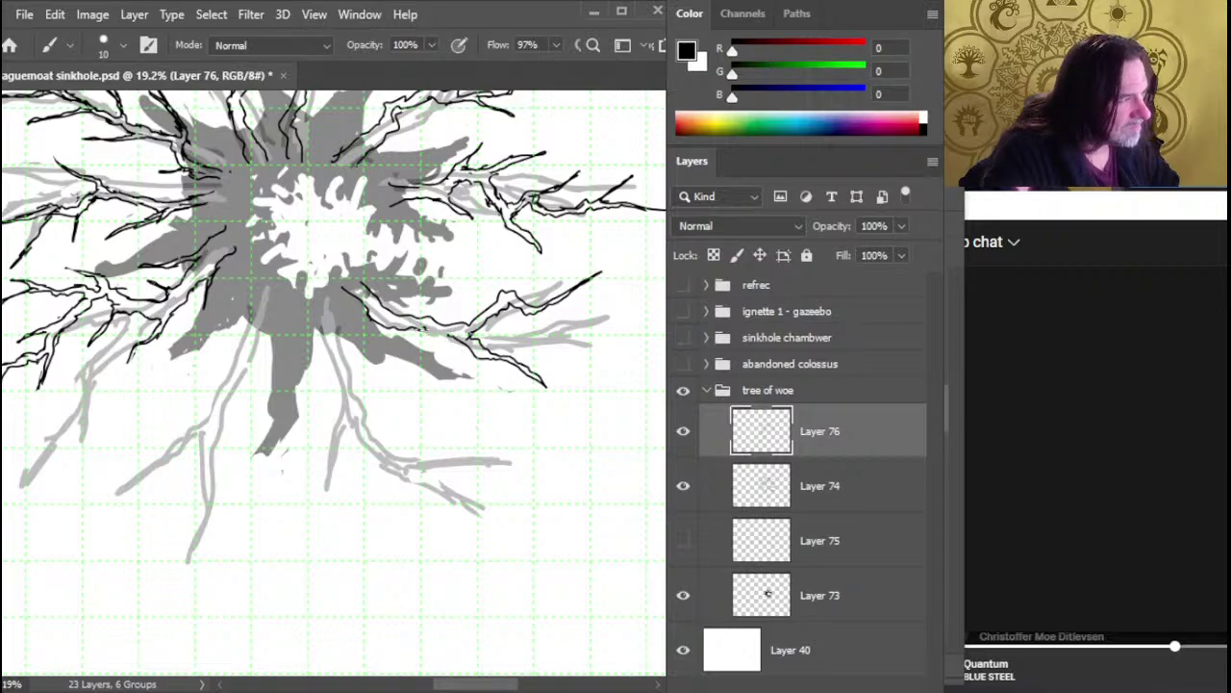
# Draw a pointed twig slanting down and right from the lower right branch's underside and clean up its joint
pyautogui.moveTo(447, 337)
pyautogui.mouseDown()
pyautogui.moveTo(382, 325)
pyautogui.moveTo(429, 387)
pyautogui.moveTo(404, 357)
pyautogui.mouseUp()
pyautogui.press('e')
pyautogui.press('b')
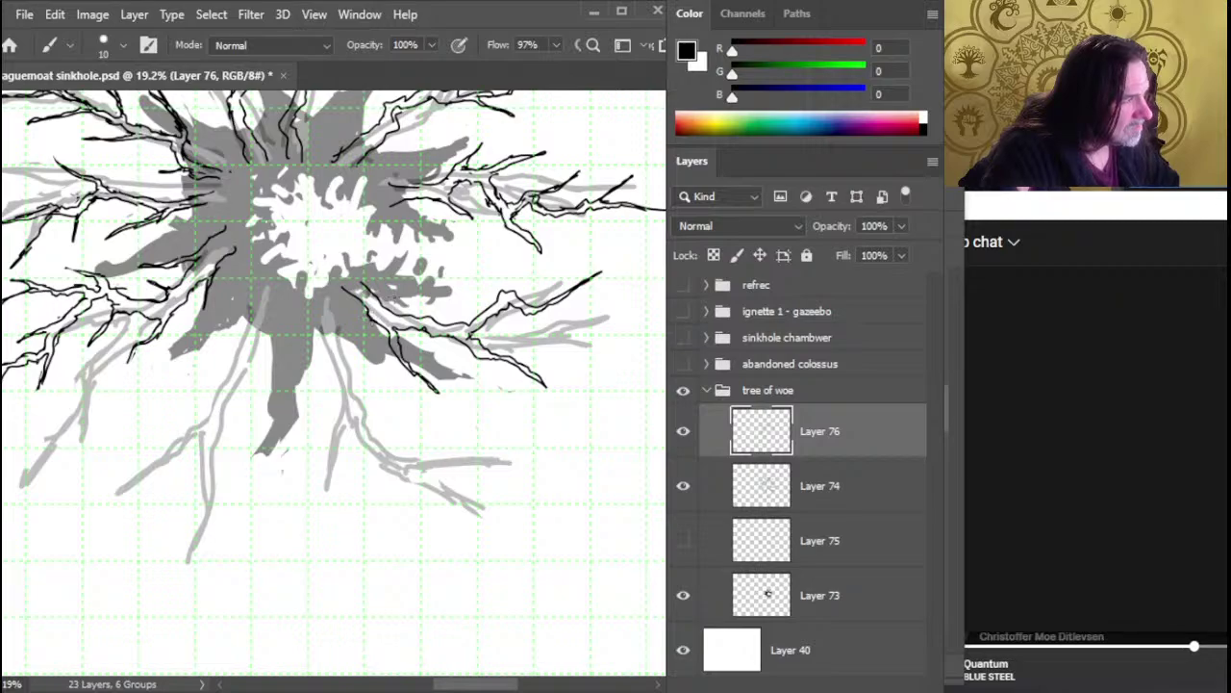
pyautogui.press('e')
pyautogui.press('b')
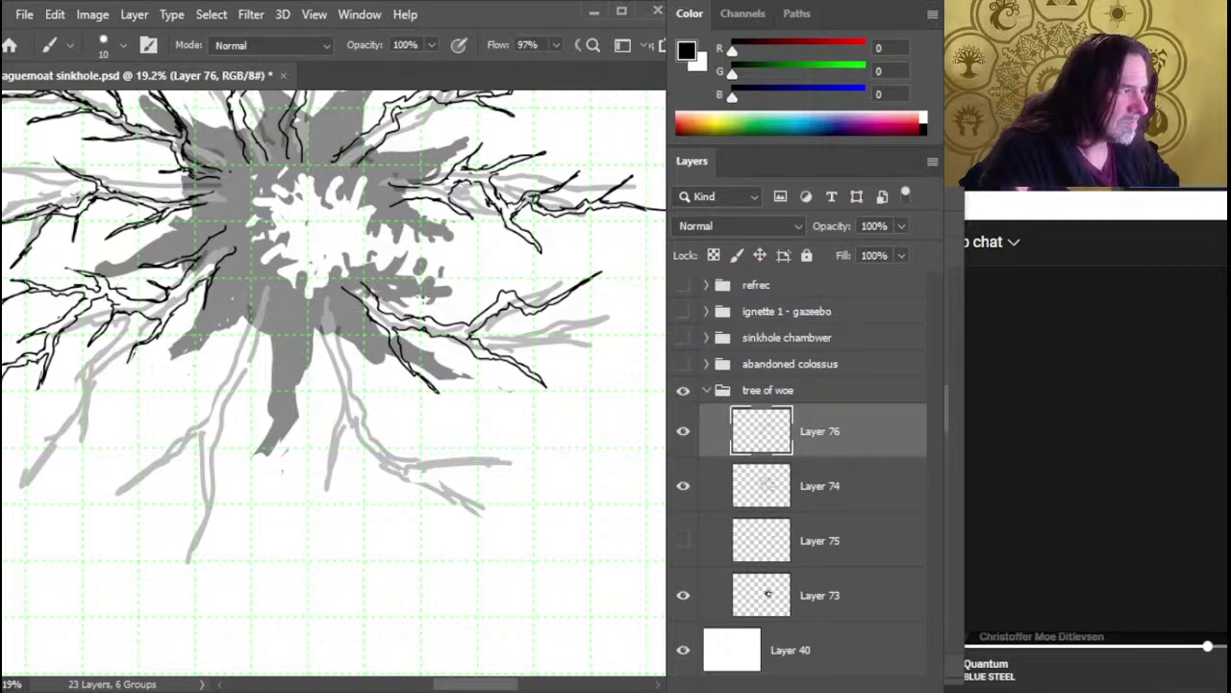
# Open the upper outline of the lower right branch's upper limb and add a twig pointing up and right
pyautogui.press('e')
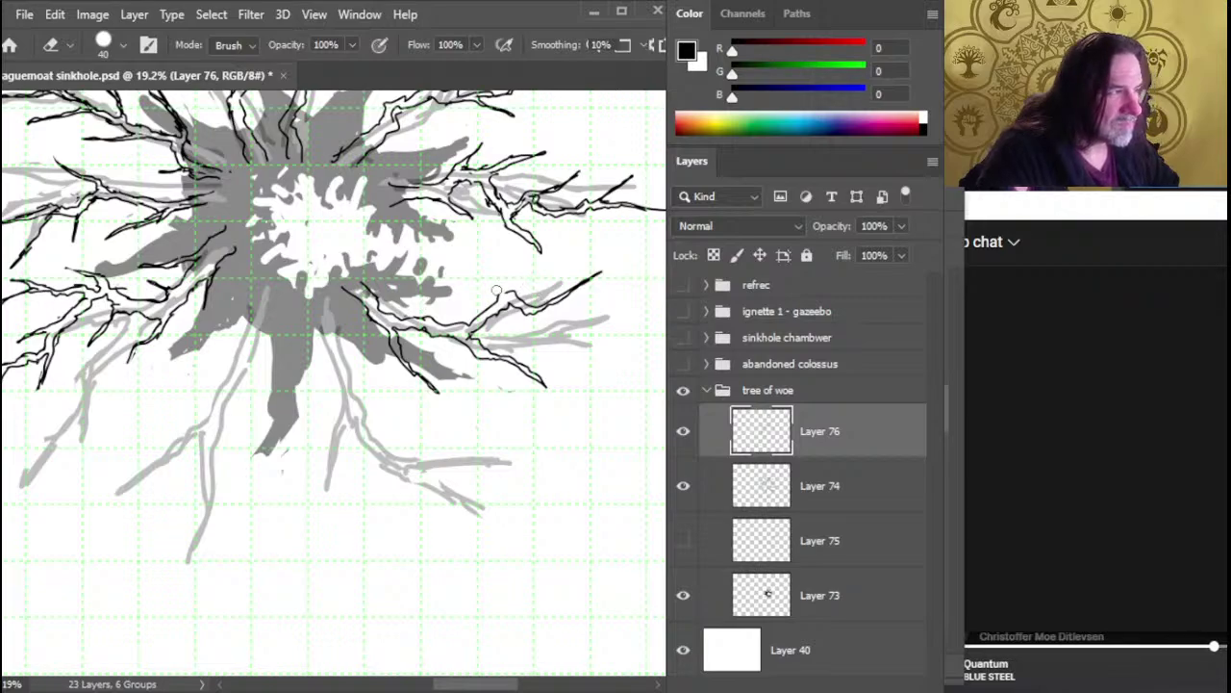
pyautogui.press('b')
pyautogui.moveTo(514, 292); pyautogui.dragTo(547, 272)
pyautogui.press('e')
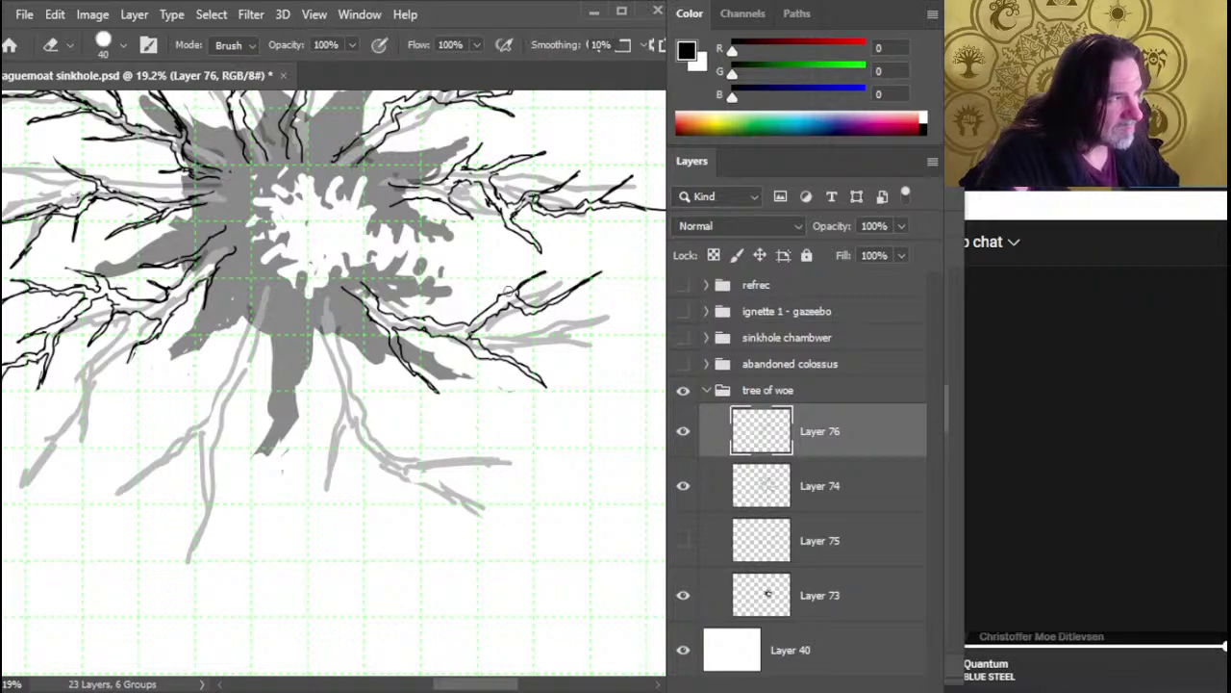
pyautogui.press('b')
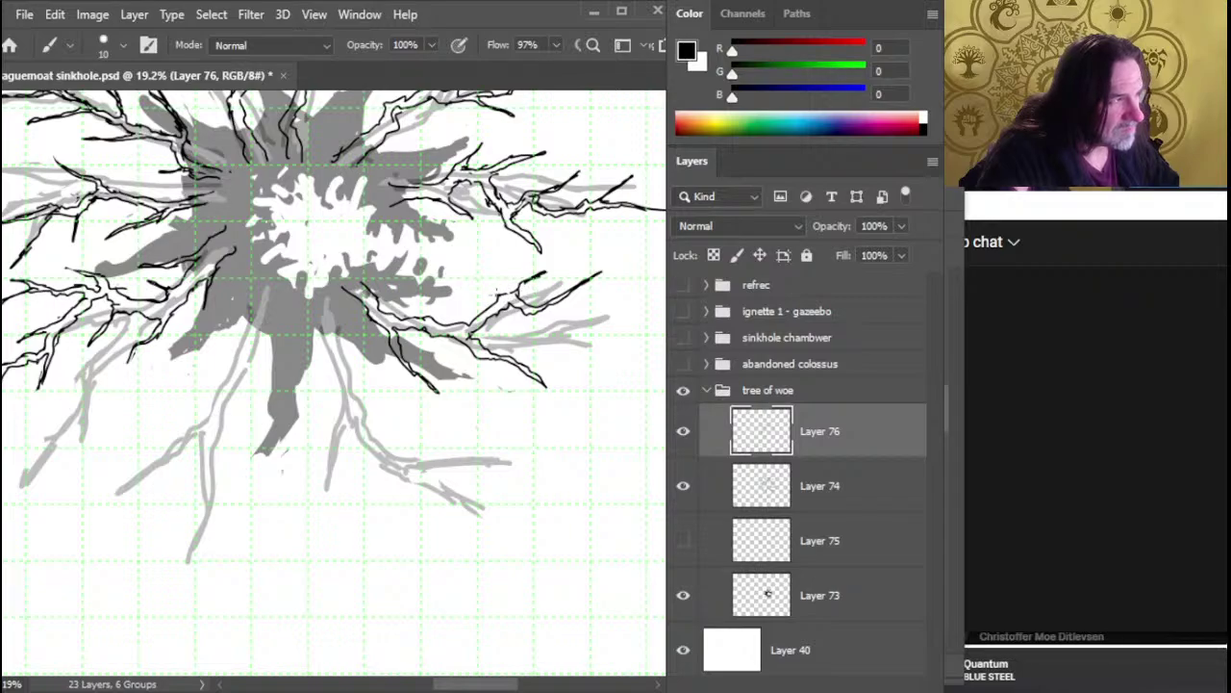
pyautogui.press('e')
pyautogui.press('b')
# Refine the new twig on the lower right branch's upper limb, alternately erasing and redrawing its joint and tips
pyautogui.press('e')
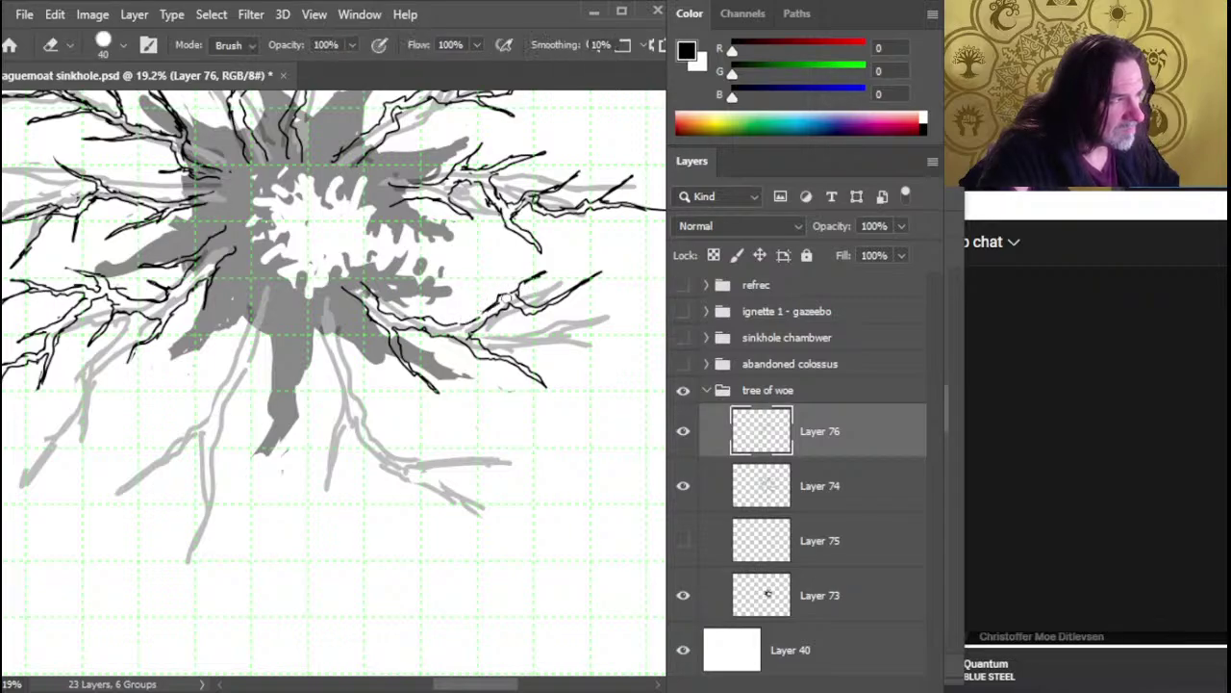
pyautogui.press('b')
pyautogui.press('e')
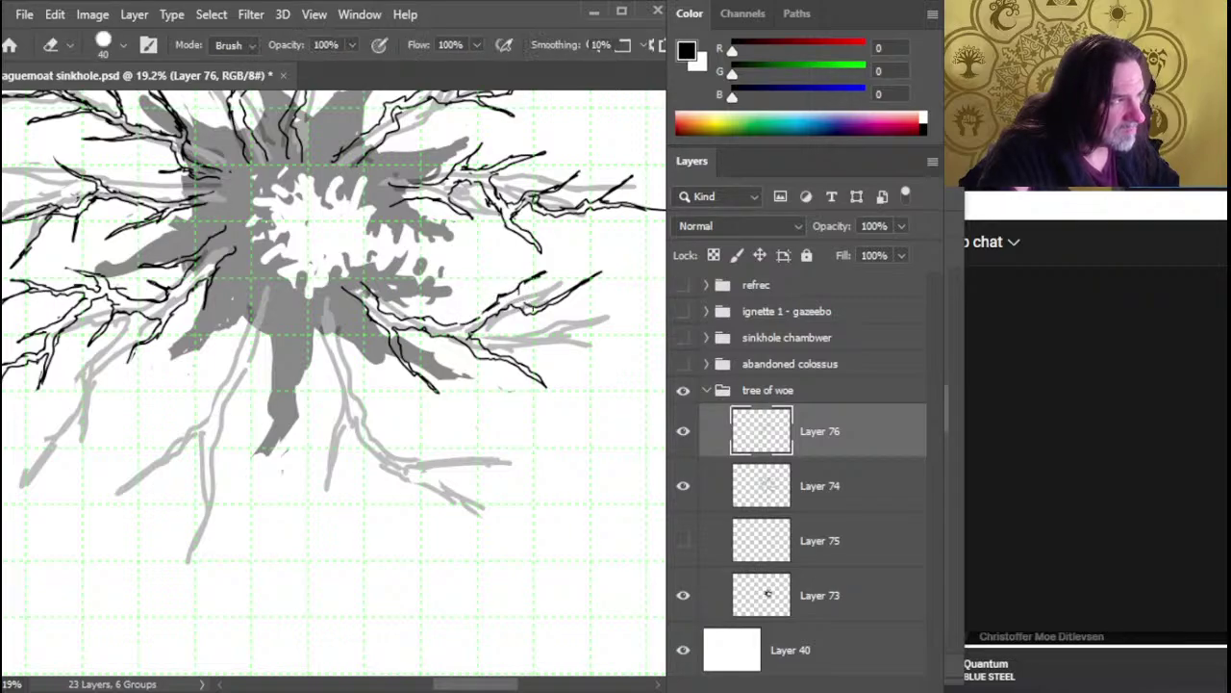
pyautogui.press('b')
pyautogui.press('e')
pyautogui.press('b')
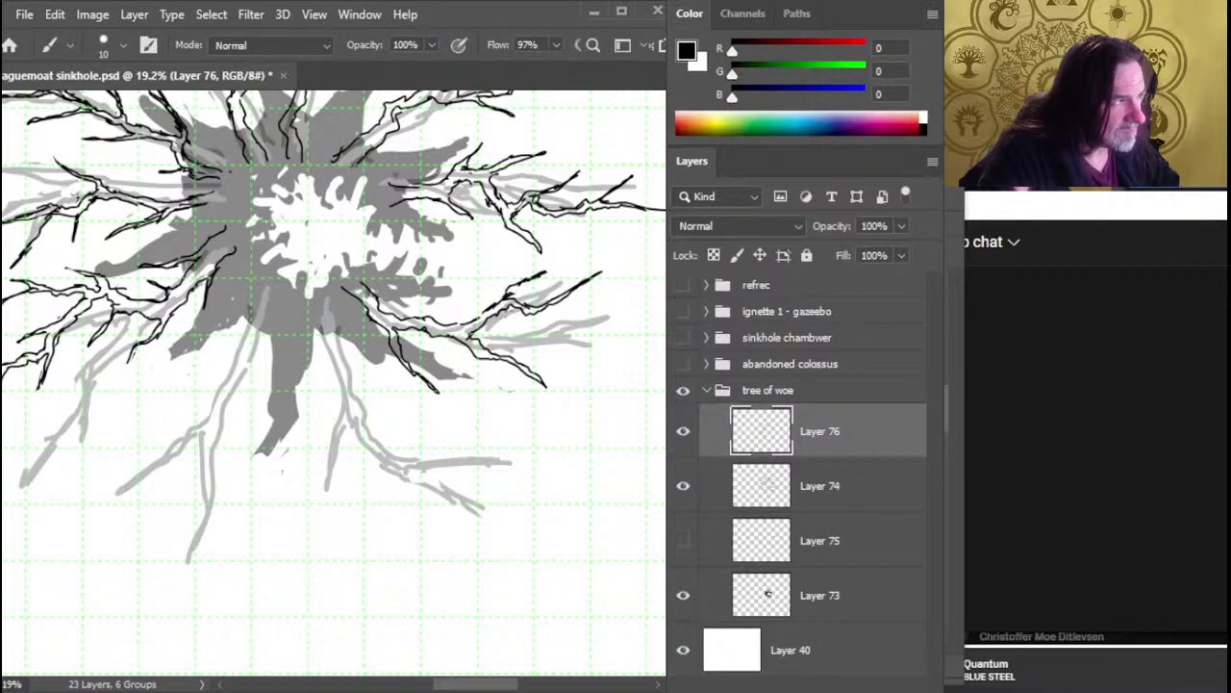
pyautogui.press('e')
pyautogui.press('b')
pyautogui.press('e')
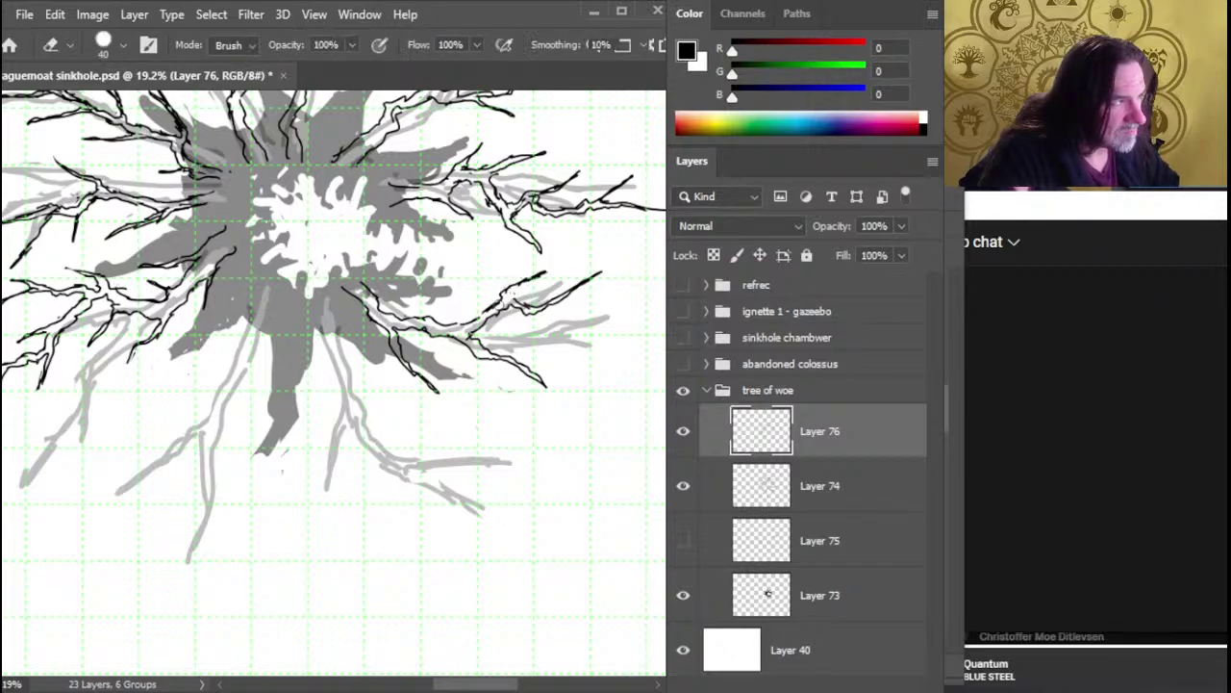
pyautogui.press('b')
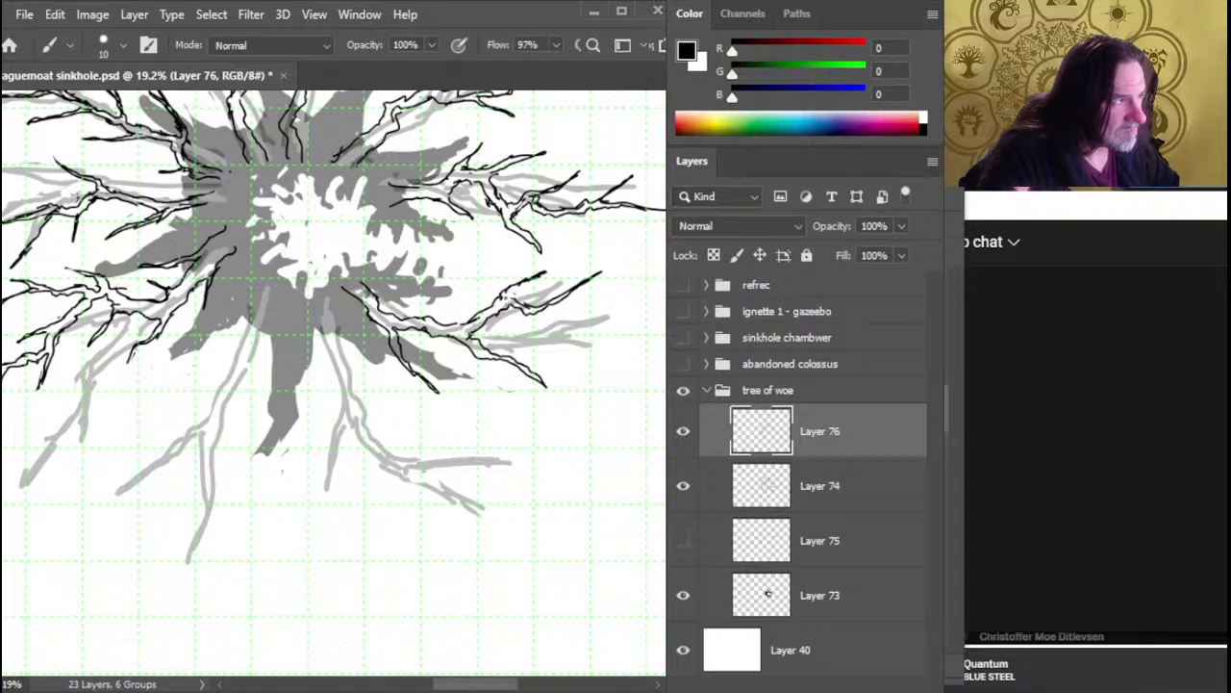
pyautogui.press('e')
pyautogui.press('b')
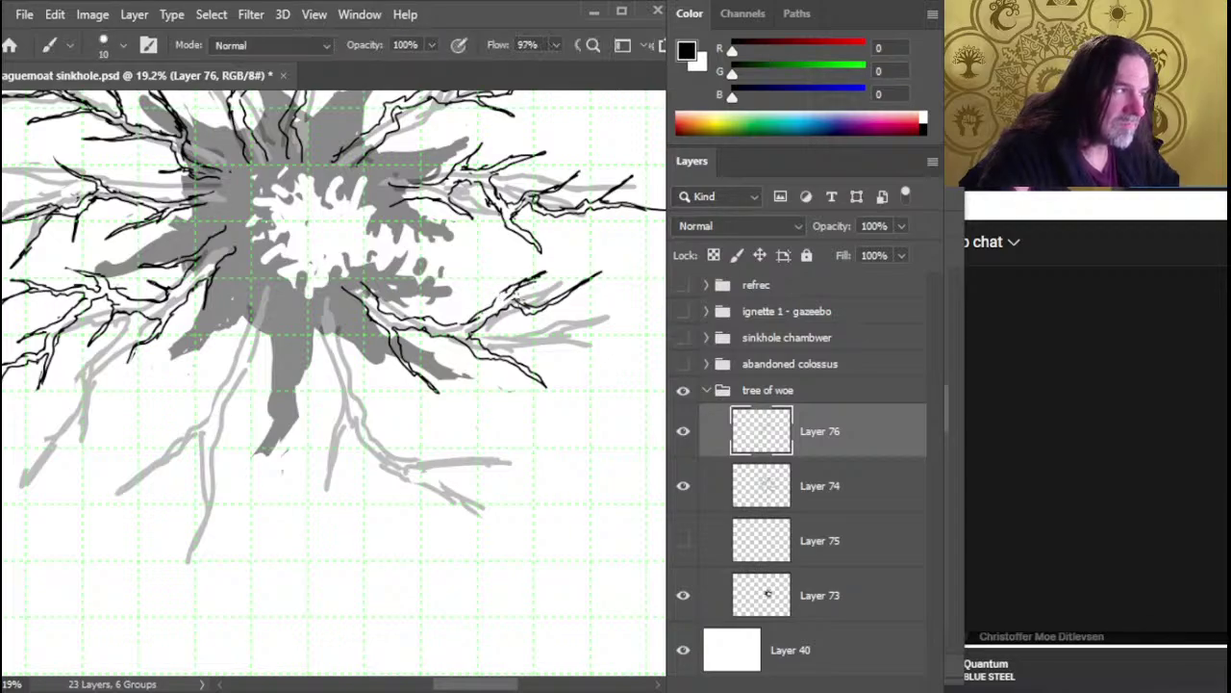
# Touch up the twig joints of the lower right branch's upper limb, alternately erasing and redrawing small parts of the outline
pyautogui.press('e')
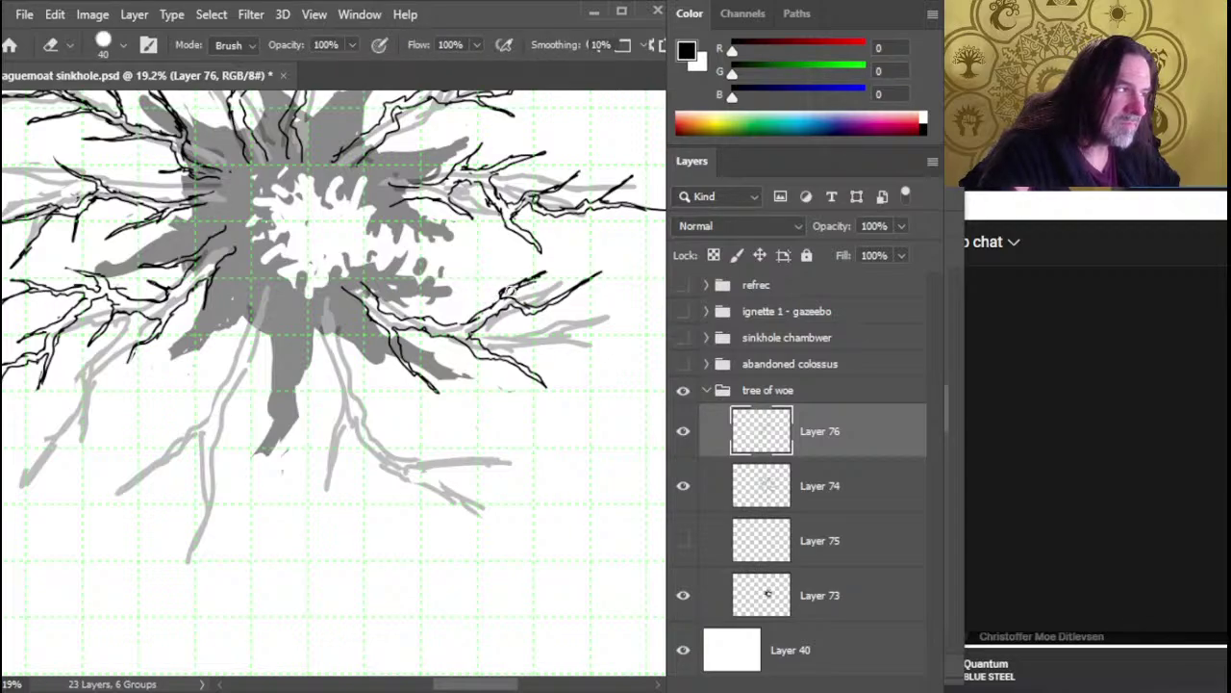
pyautogui.press('b')
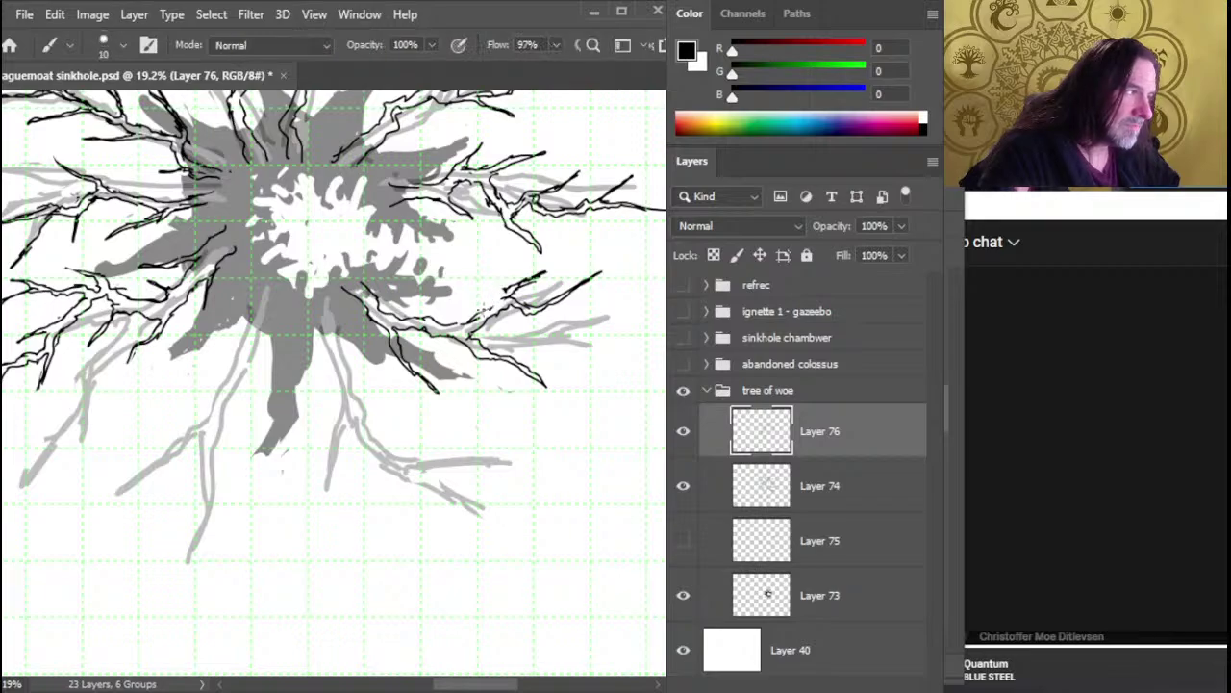
pyautogui.press('e')
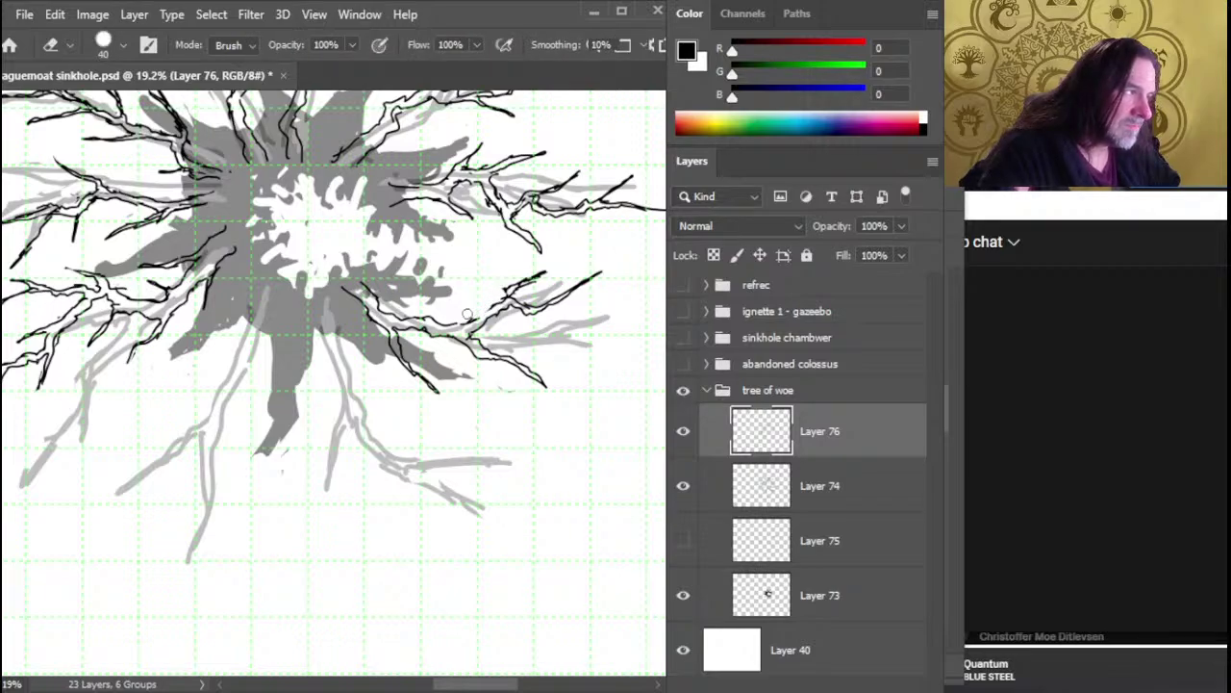
pyautogui.press('b')
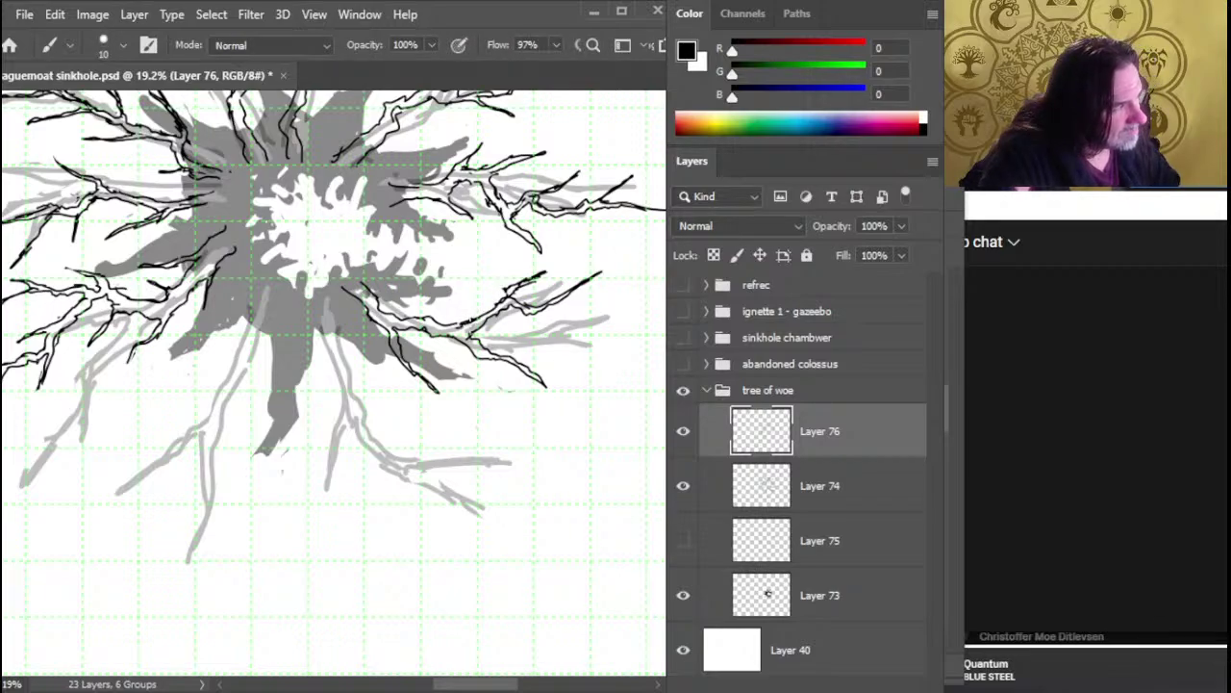
pyautogui.press('e')
pyautogui.press('b')
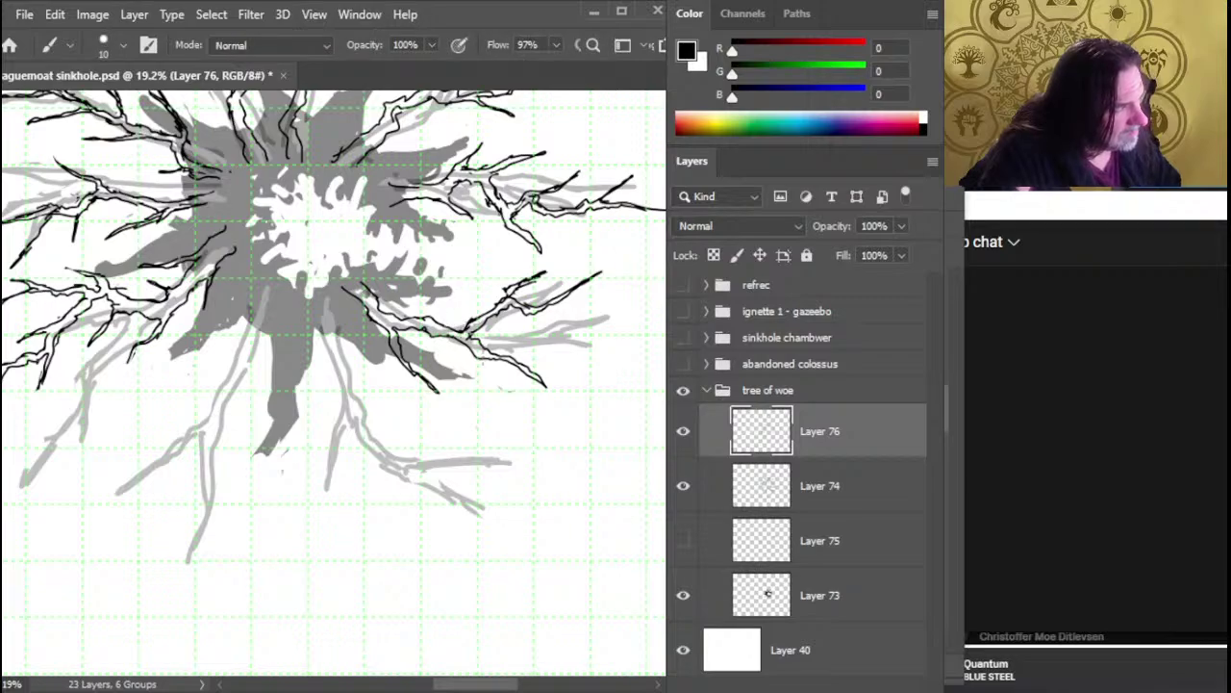
pyautogui.press('e')
pyautogui.press('b')
pyautogui.press('e')
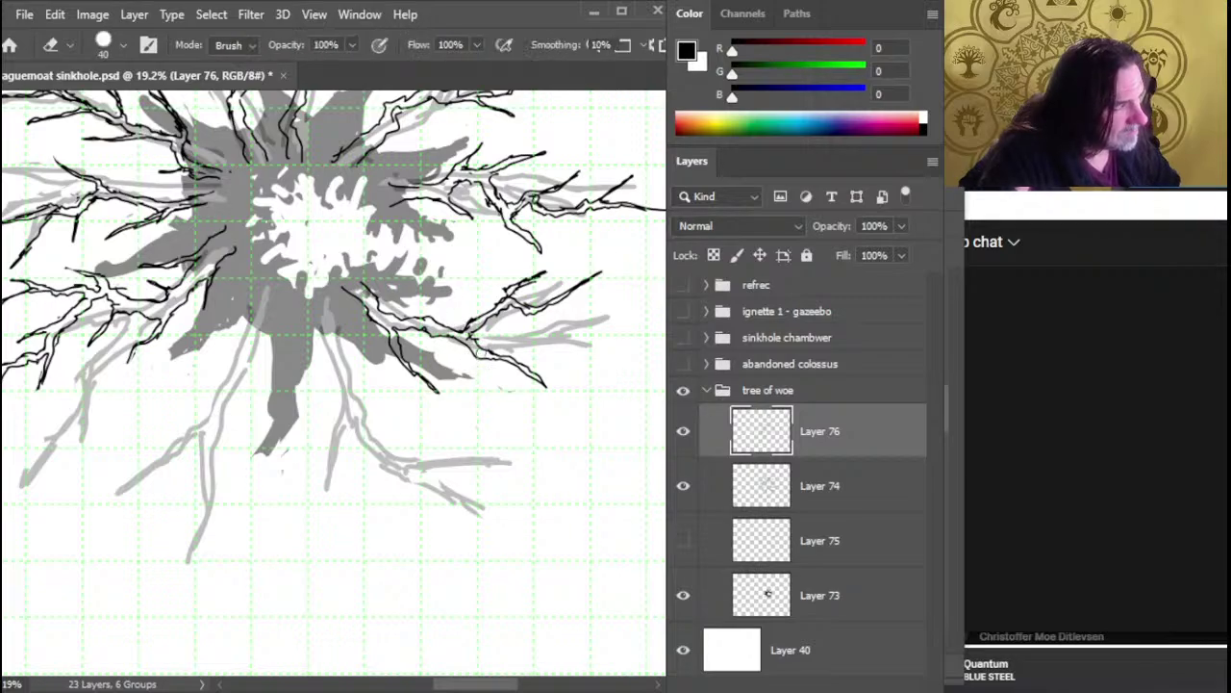
# Ink the left outline of a new branch running down and left from the trunk's underside, left of the thick gray root
pyautogui.moveTo(397, 400); pyautogui.dragTo(478, 345)
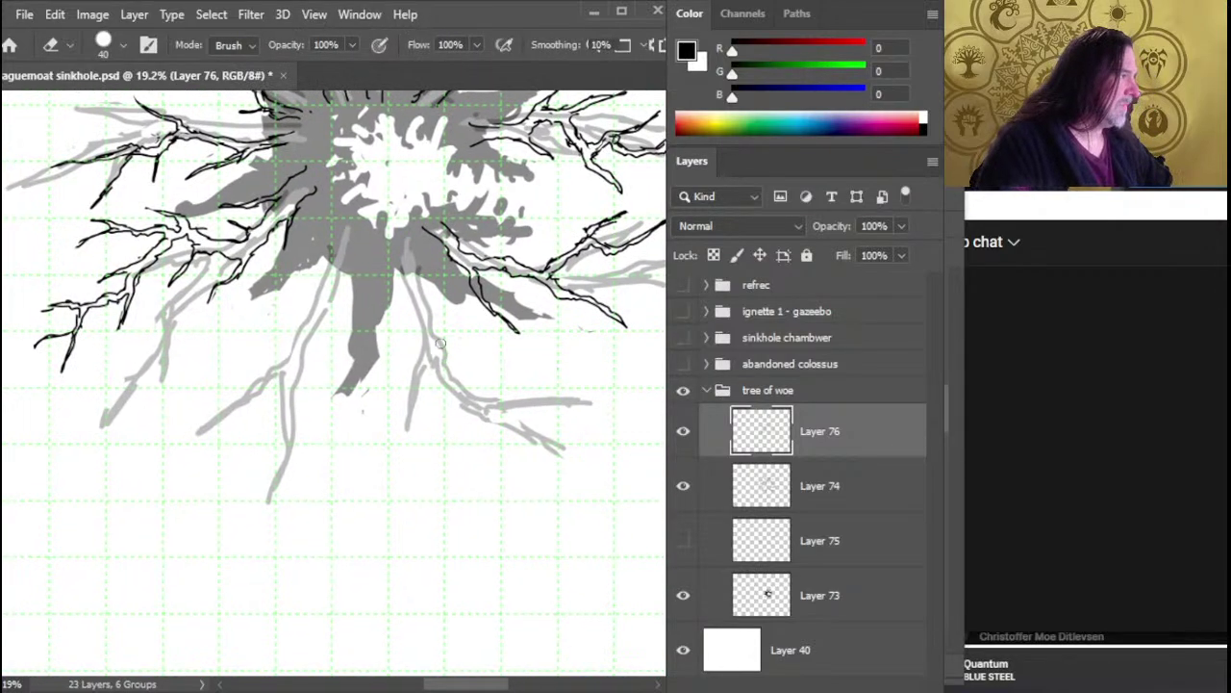
pyautogui.press('b')
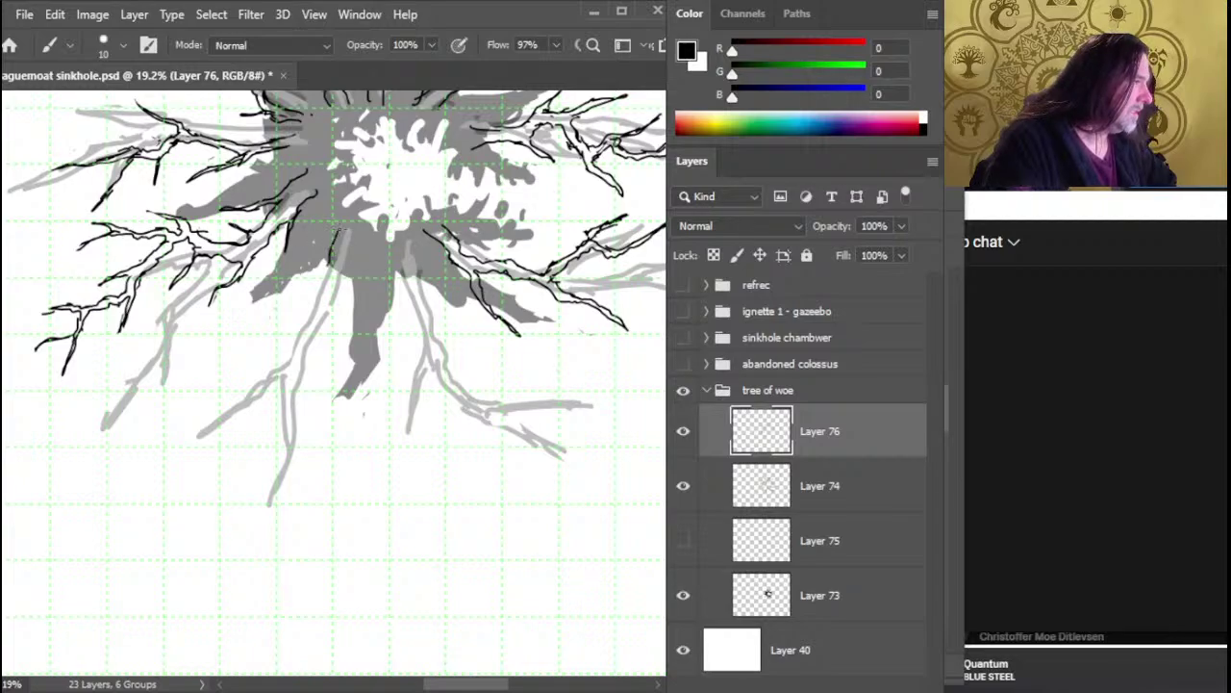
pyautogui.moveTo(330, 262); pyautogui.dragTo(262, 312)
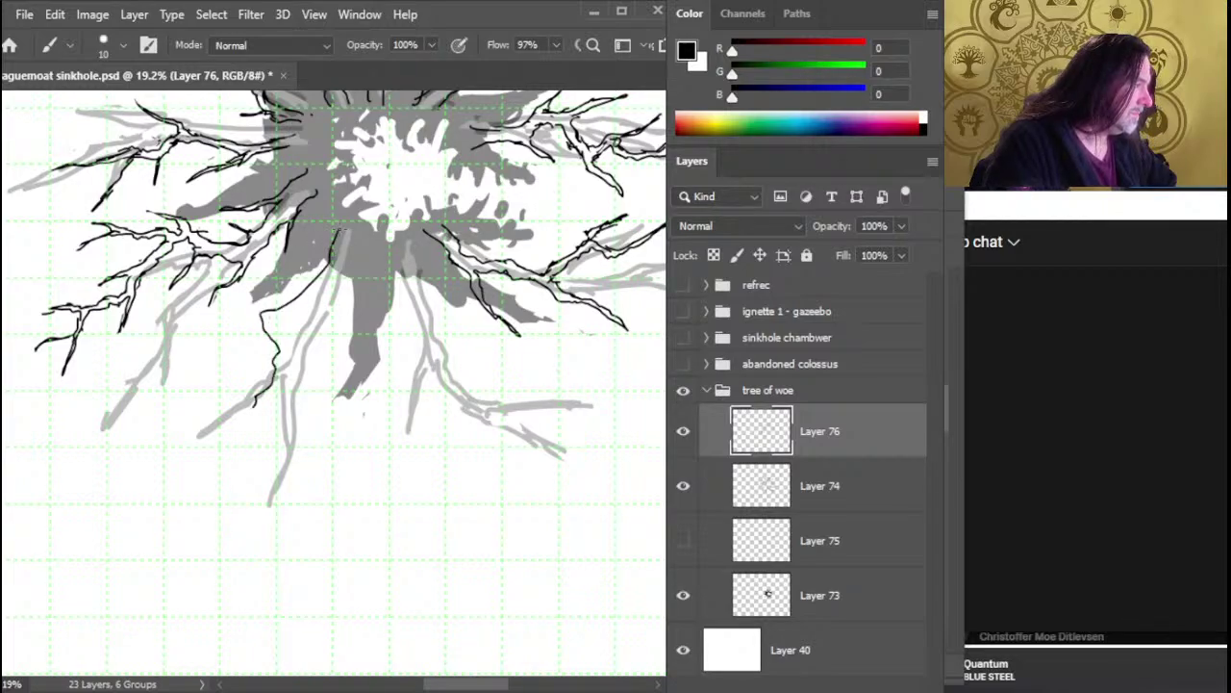
pyautogui.moveTo(252, 407); pyautogui.dragTo(216, 473)
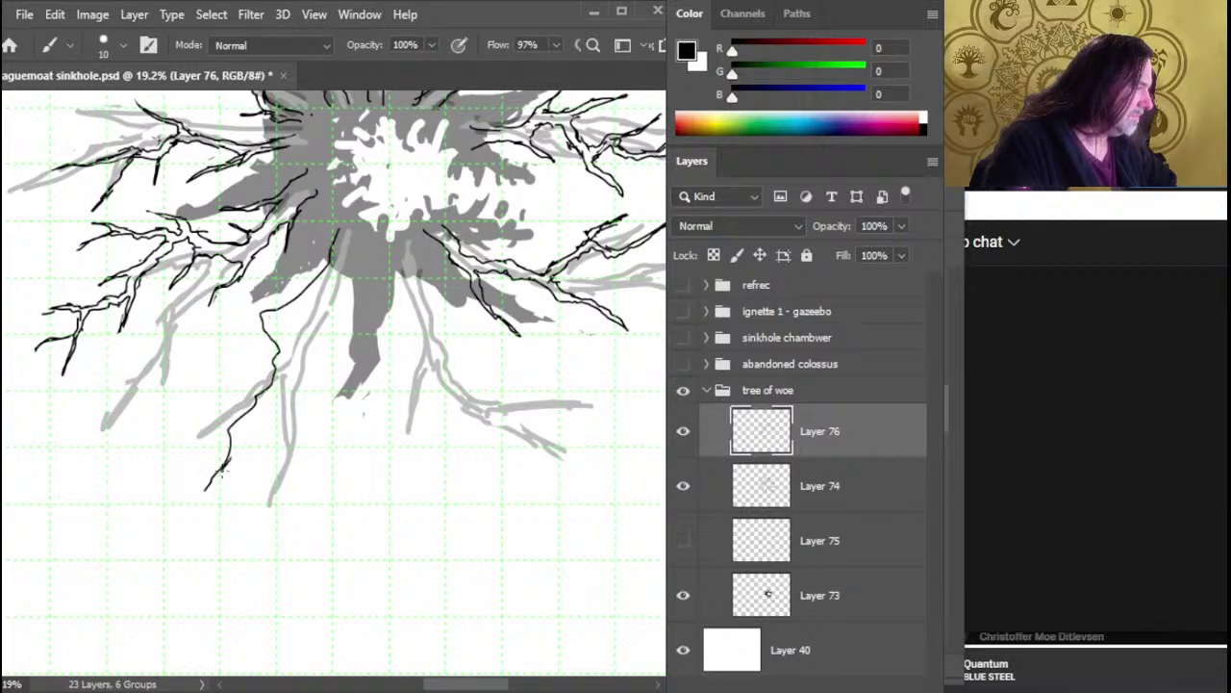
# Trim the new branch's lower end and begin a short side twig pointing left from it
pyautogui.press('e')
pyautogui.moveTo(237, 454)
pyautogui.mouseDown()
pyautogui.moveTo(240, 433)
pyautogui.moveTo(223, 463)
pyautogui.mouseUp()
pyautogui.press('b')
pyautogui.press('e')
pyautogui.moveTo(240, 420); pyautogui.dragTo(210, 439)
pyautogui.press('b')
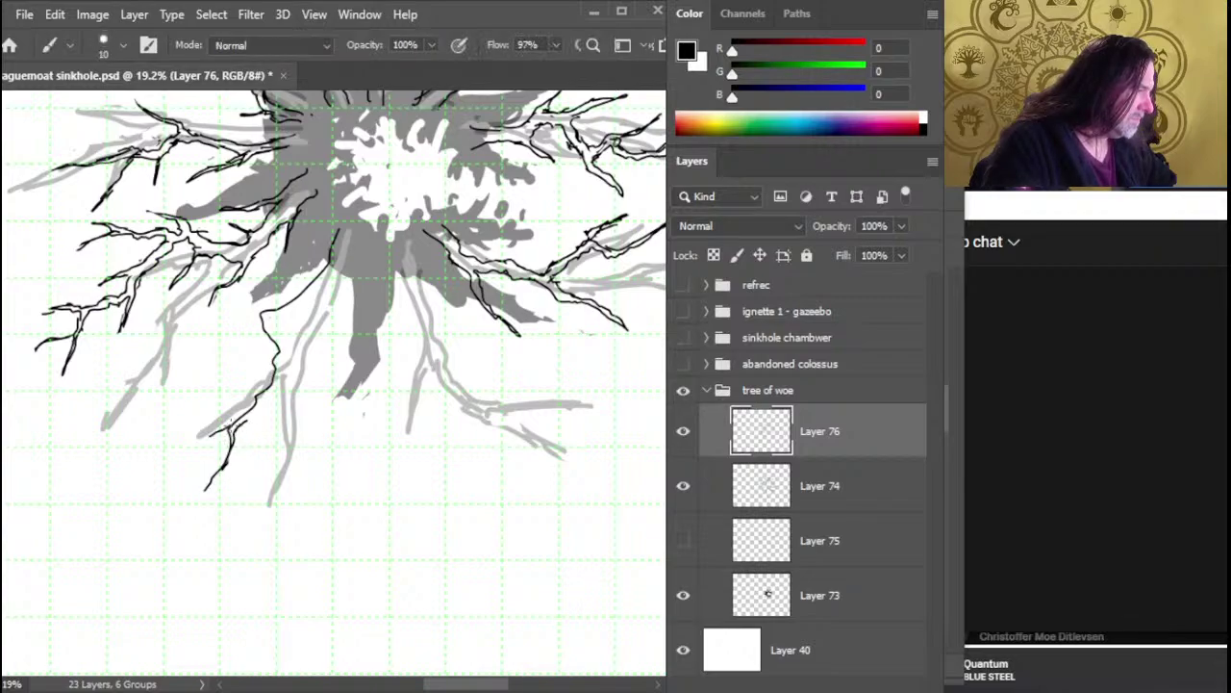
# Complete the left-pointing twig at the new branch's forked end and draw the branch's right outline back up to the trunk
pyautogui.press('e')
pyautogui.press('b')
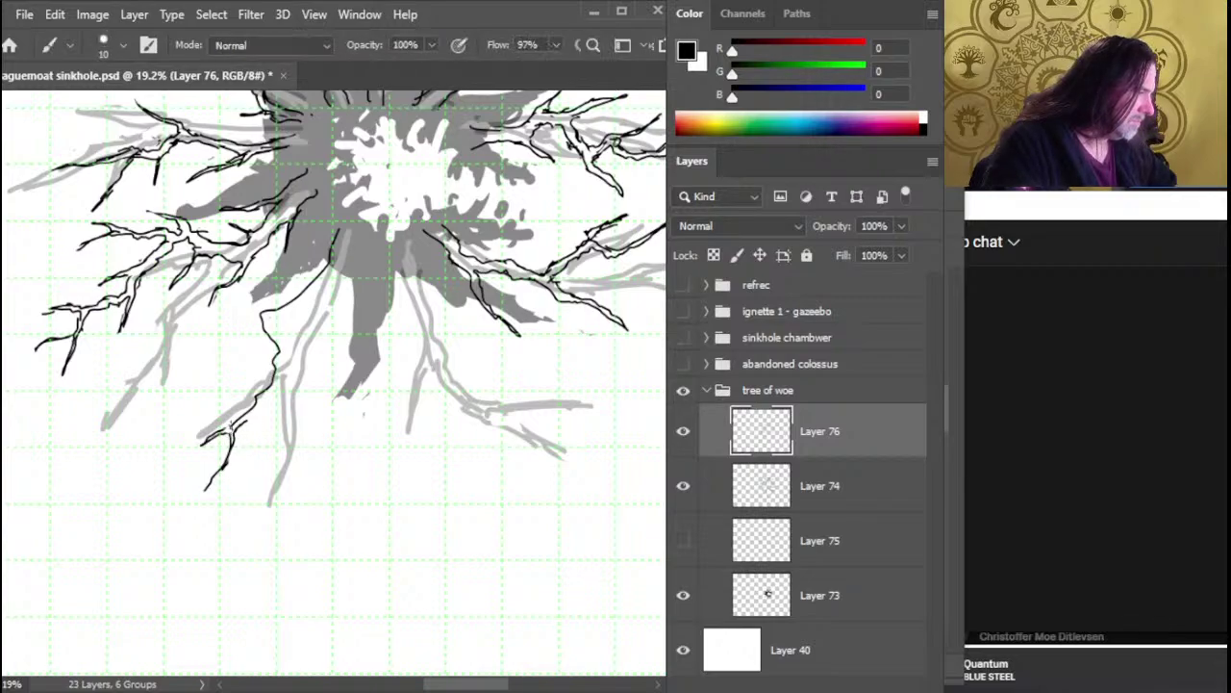
pyautogui.moveTo(239, 421); pyautogui.dragTo(219, 439)
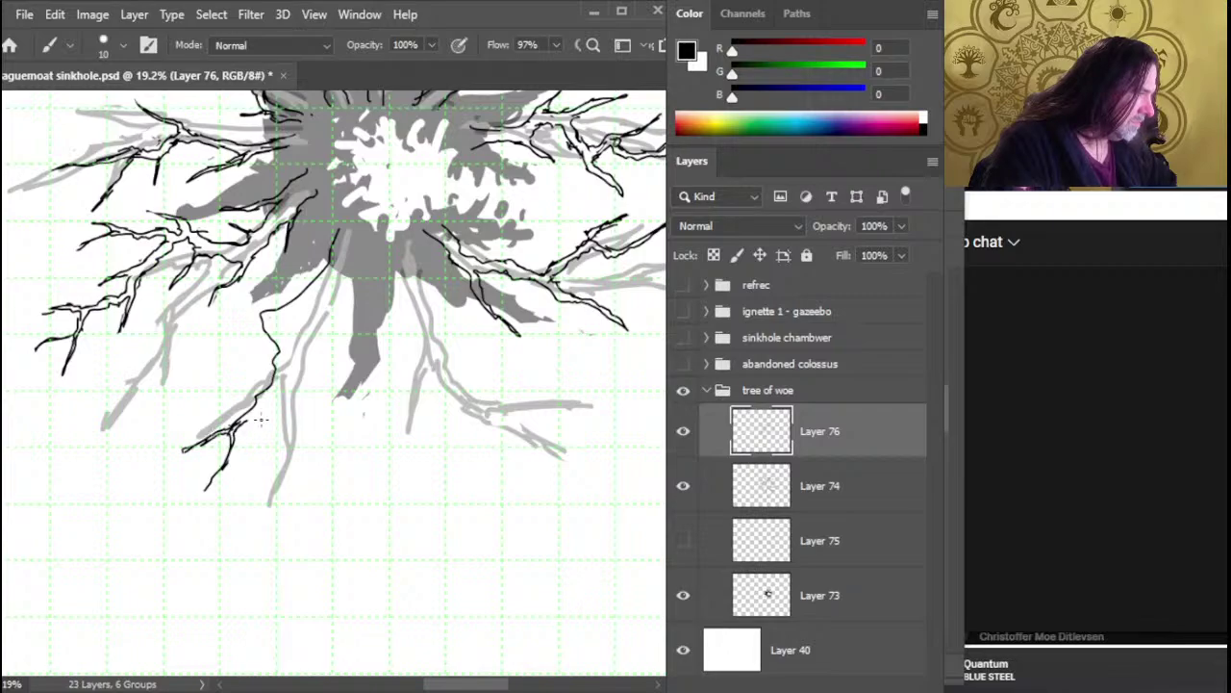
pyautogui.press('e')
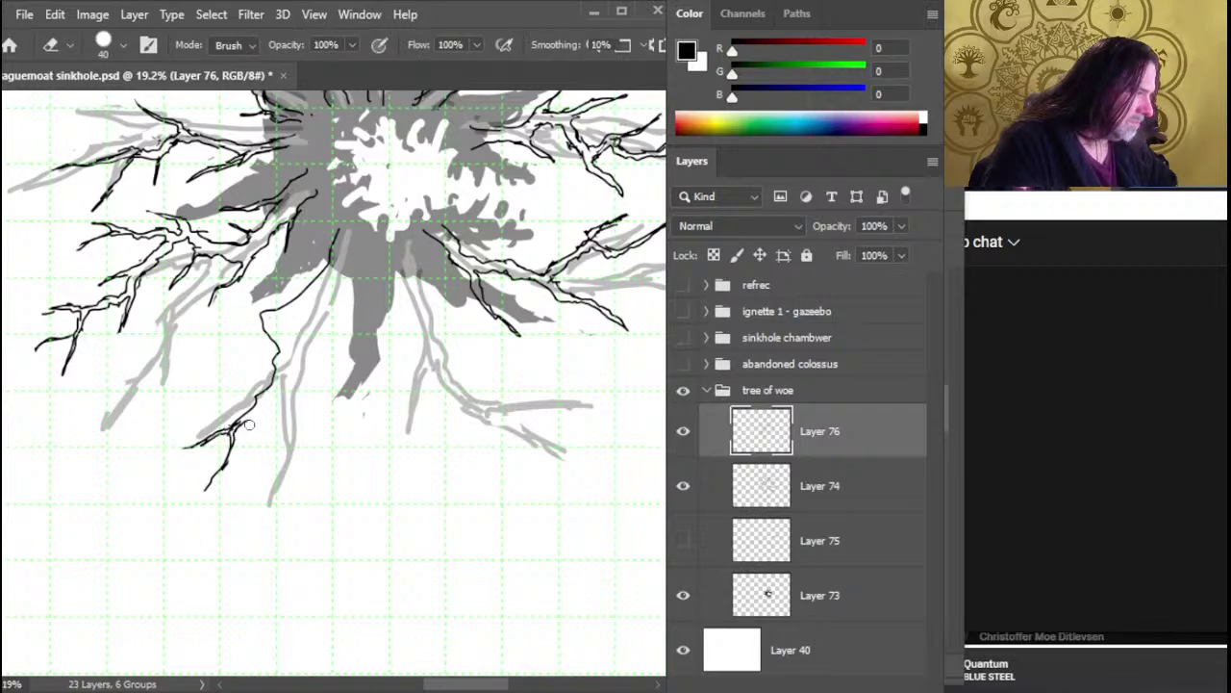
pyautogui.press('b')
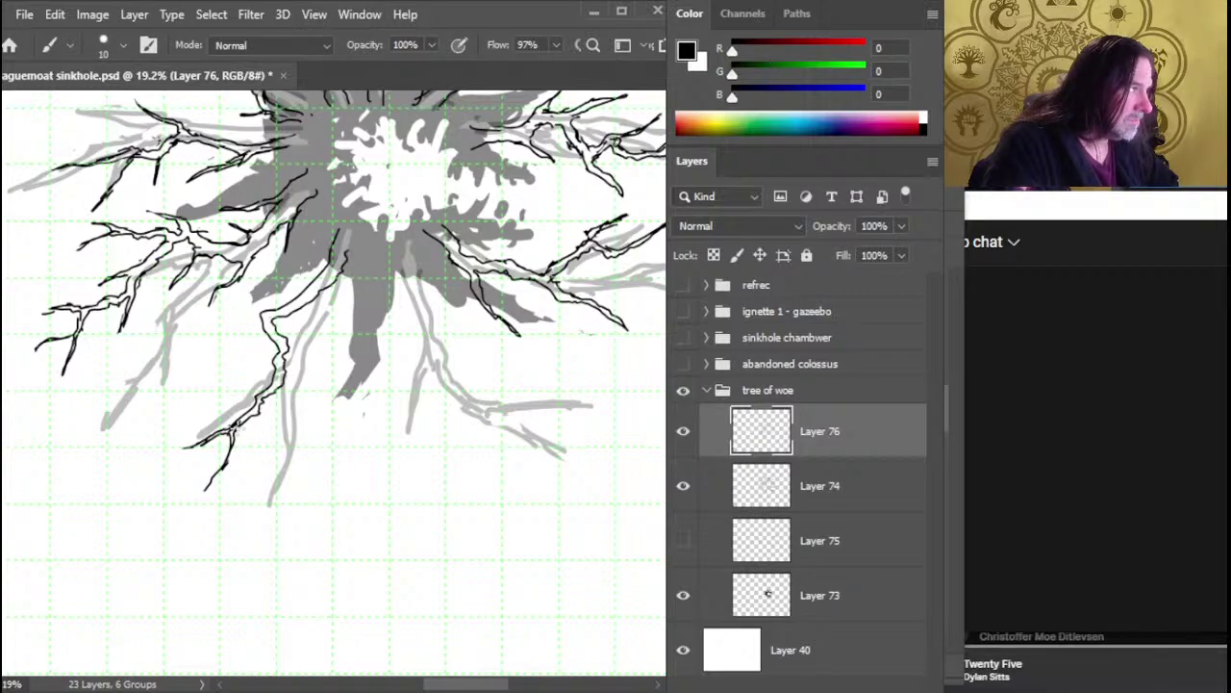
# Open the new branch's left outline at its upper bend and draw a pointed twig slanting down and left
pyautogui.press('e')
pyautogui.press('b')
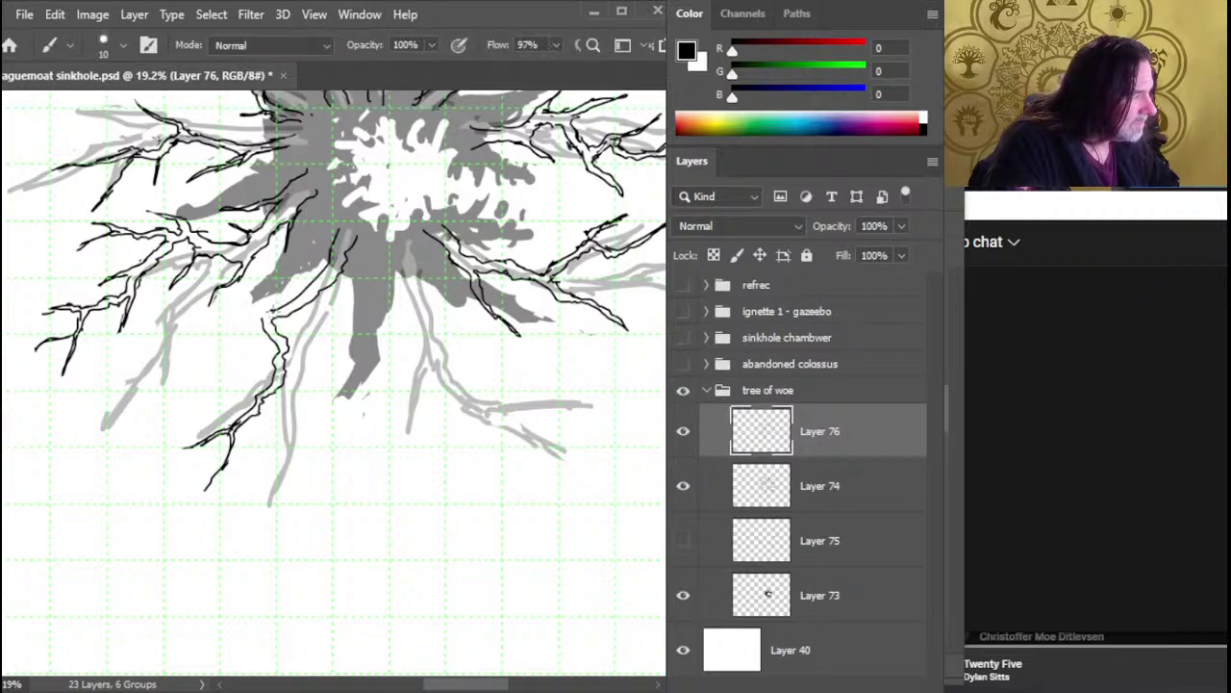
pyautogui.moveTo(272, 309); pyautogui.dragTo(235, 345)
pyautogui.press('e')
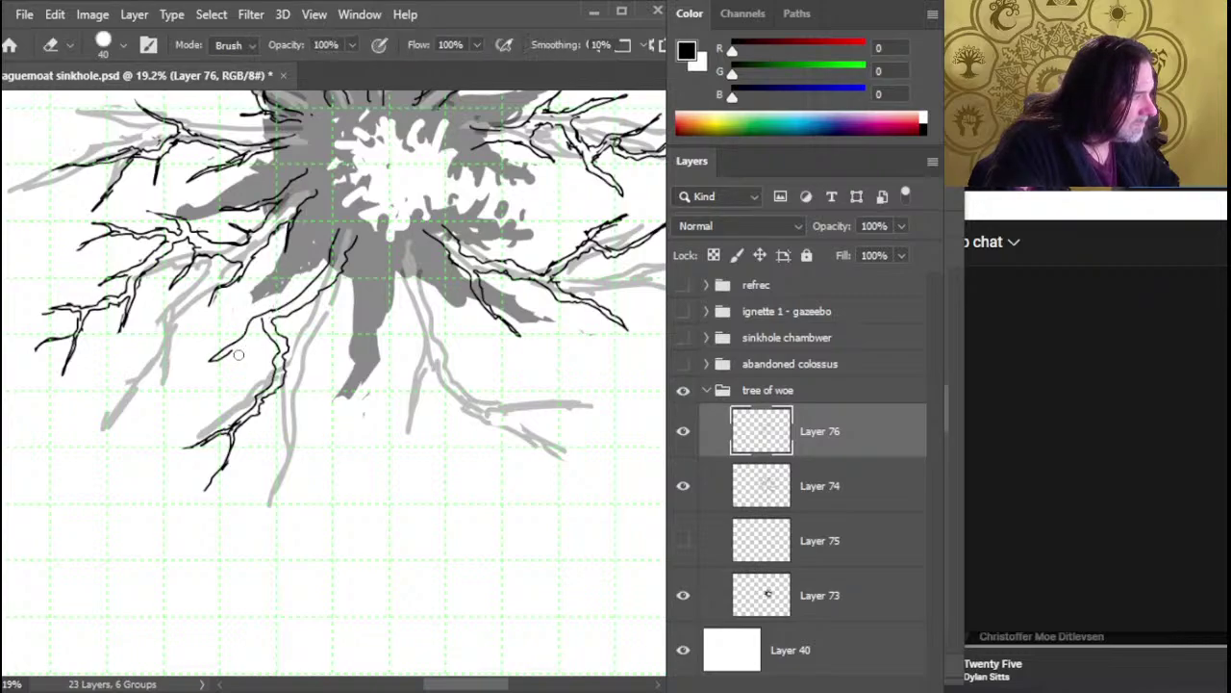
pyautogui.press('b')
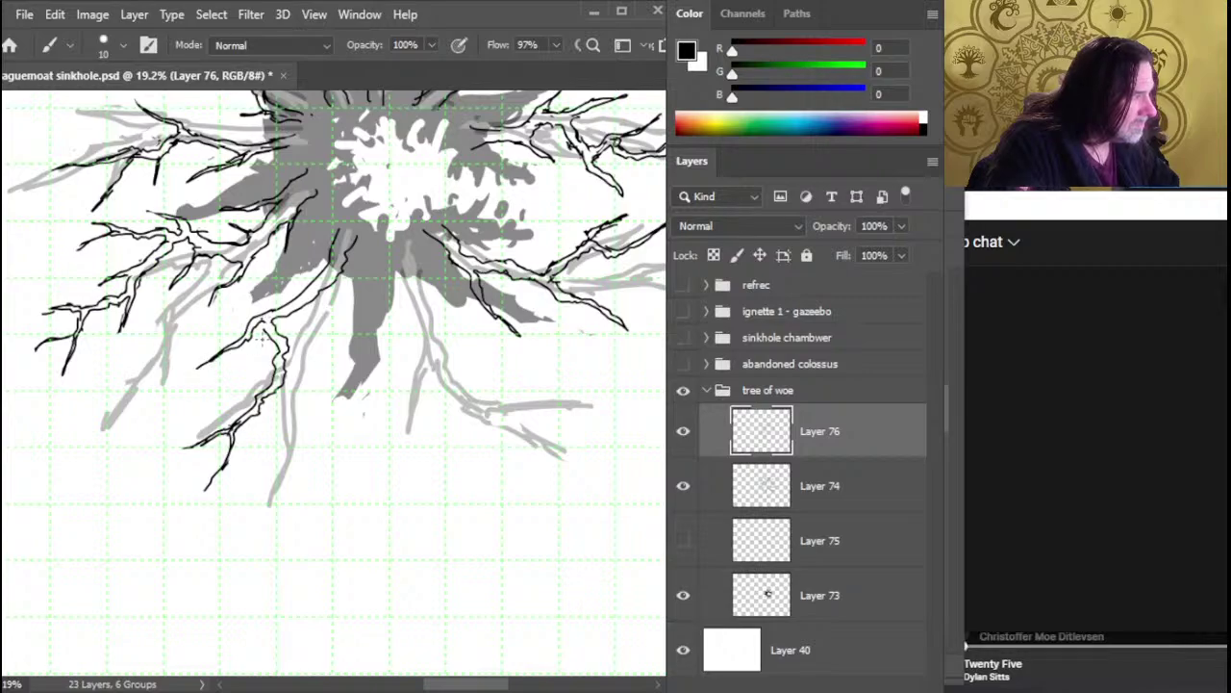
pyautogui.press('e')
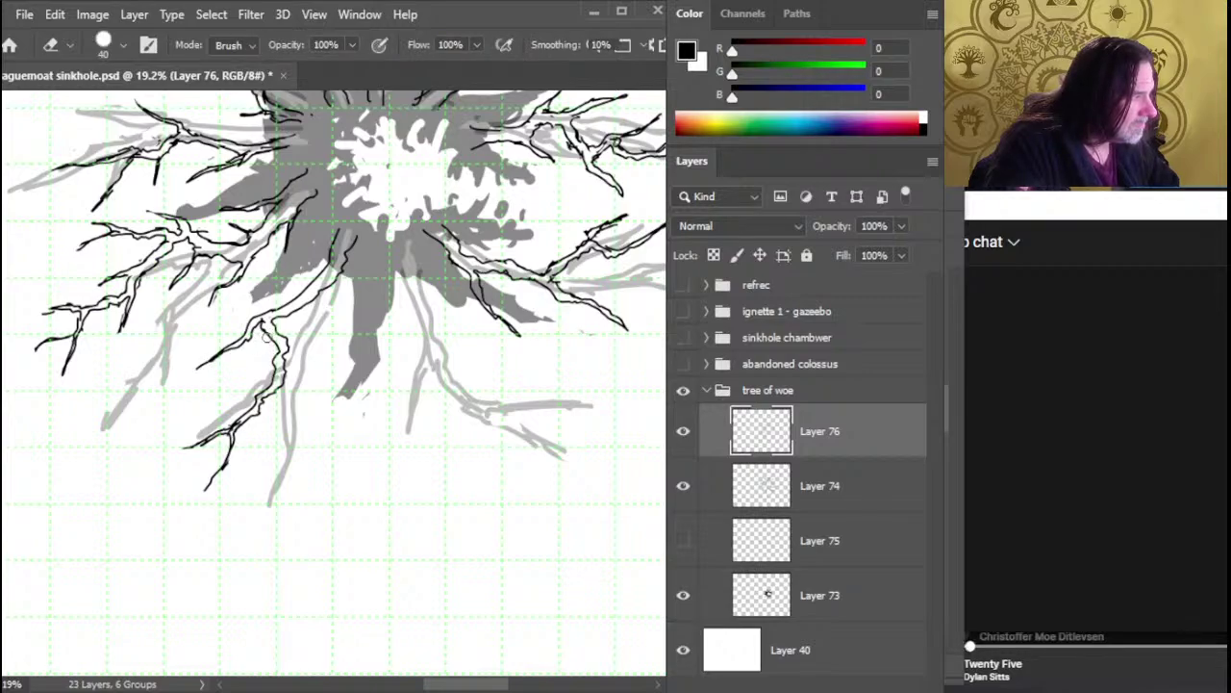
pyautogui.press('b')
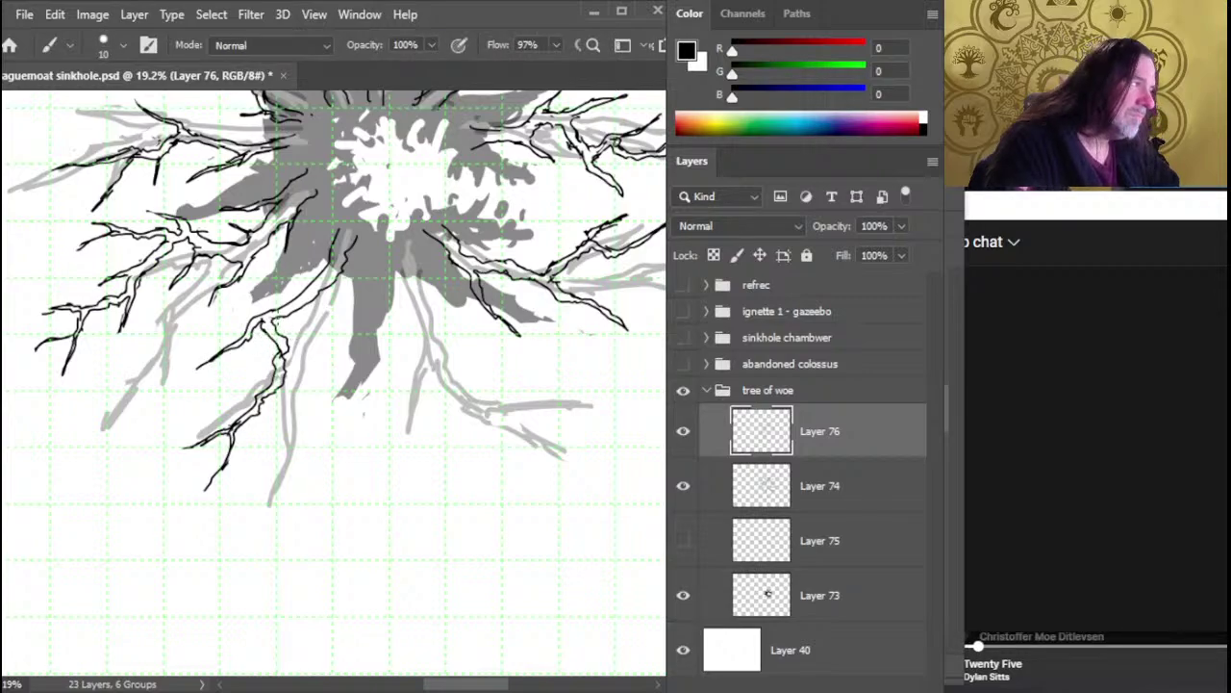
# Rework the outlines around the new branch's upper bend, alternately erasing and redrawing where the left twig joins
pyautogui.press('e')
pyautogui.press('b')
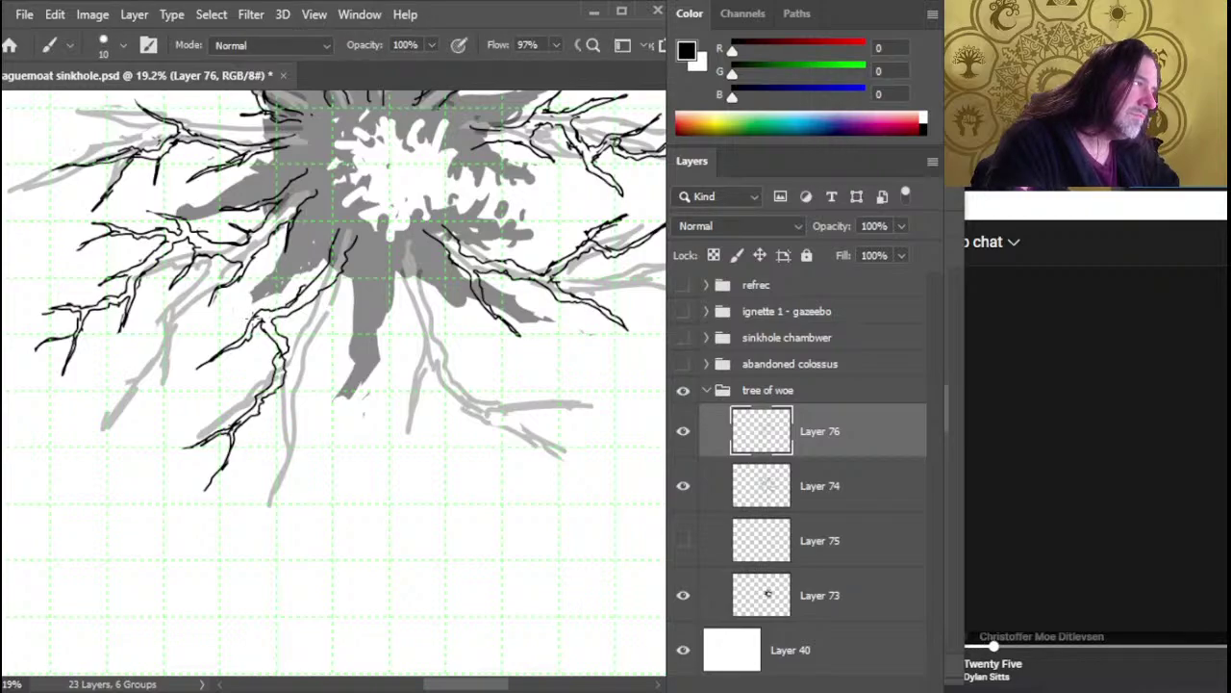
pyautogui.press('e')
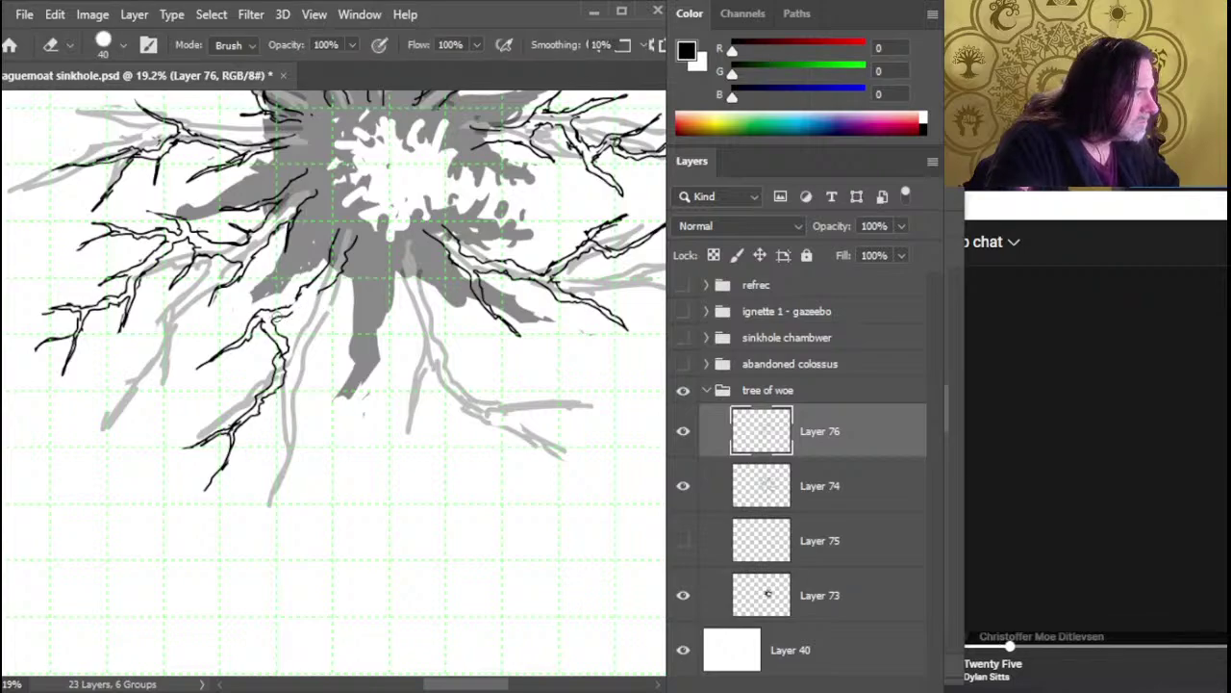
pyautogui.press('b')
pyautogui.press('e')
pyautogui.press('b')
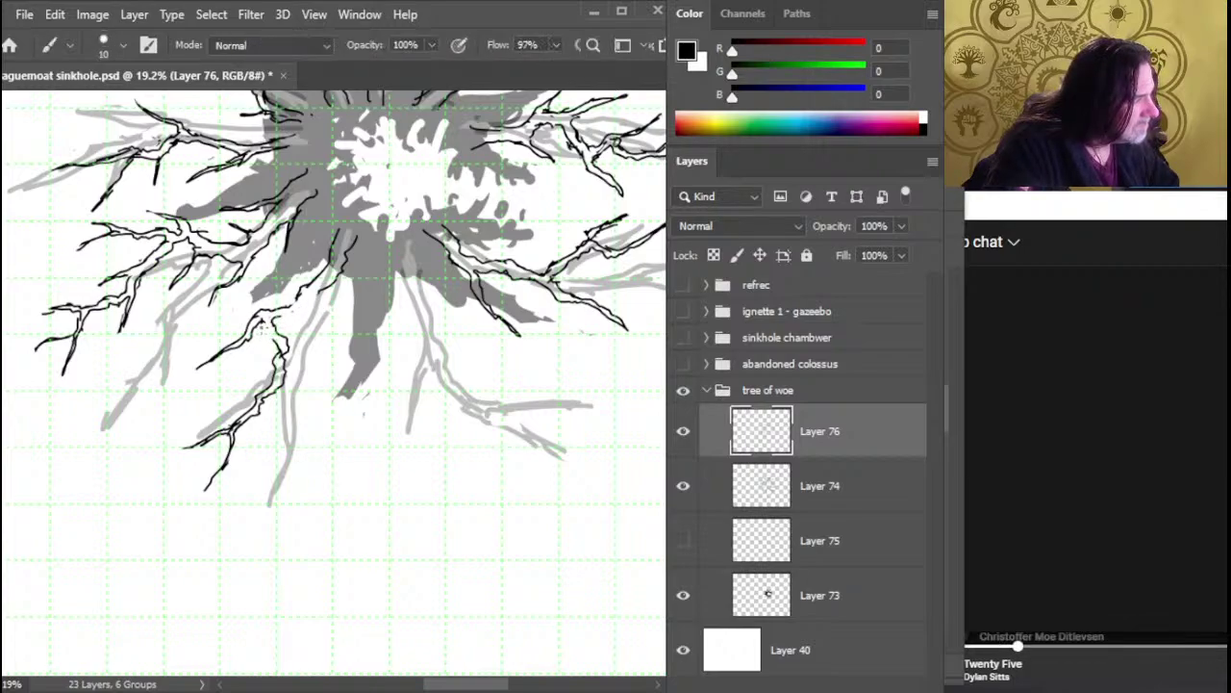
pyautogui.press('e')
pyautogui.press('b')
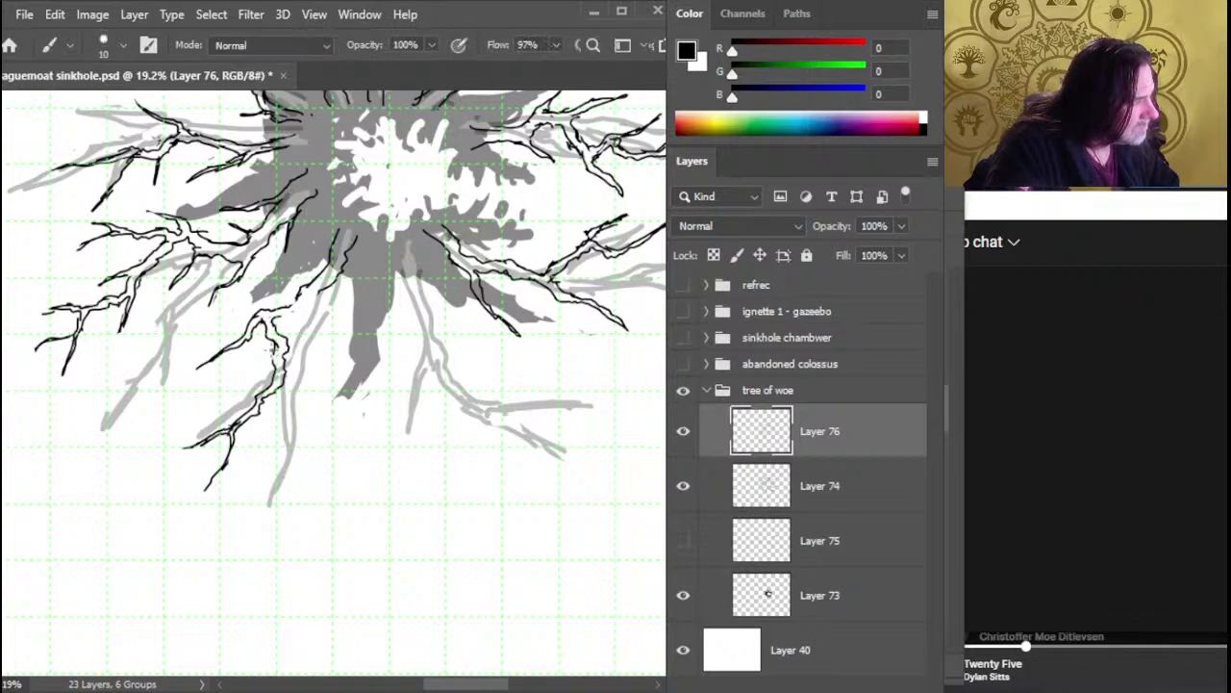
# Open the new branch's right outline below the bend and draw a short pointed twig slanting down and right
pyautogui.press('e')
pyautogui.press('b')
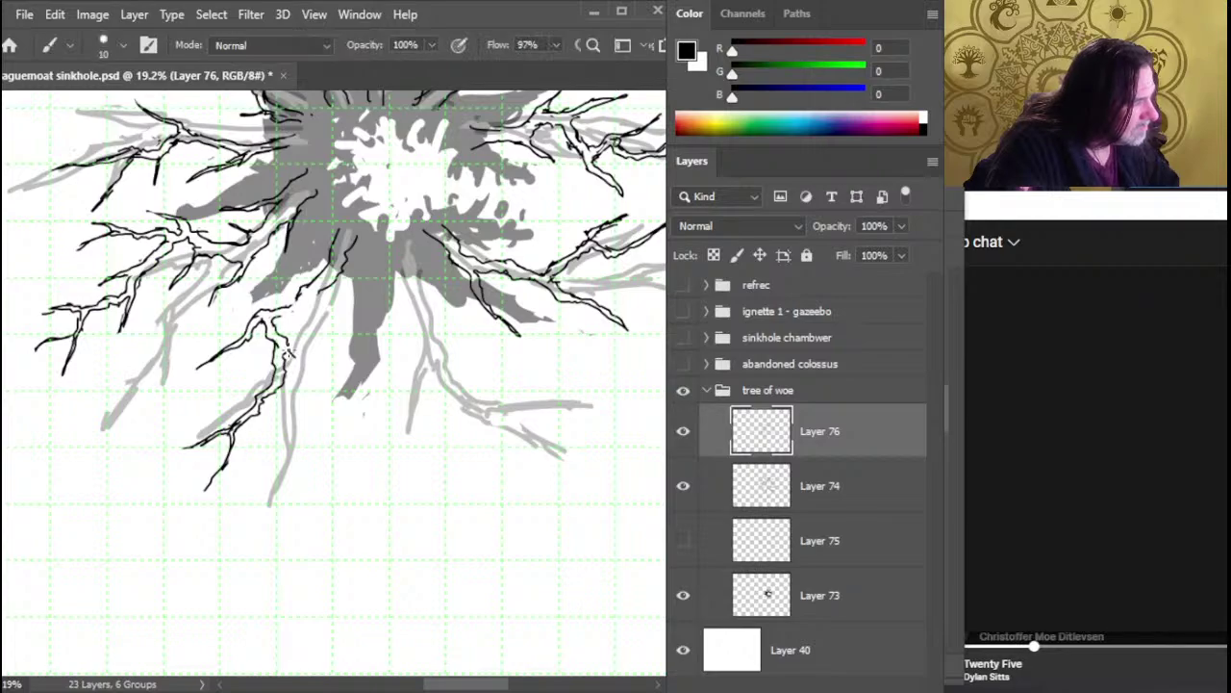
pyautogui.moveTo(289, 344); pyautogui.dragTo(325, 386)
pyautogui.press('e')
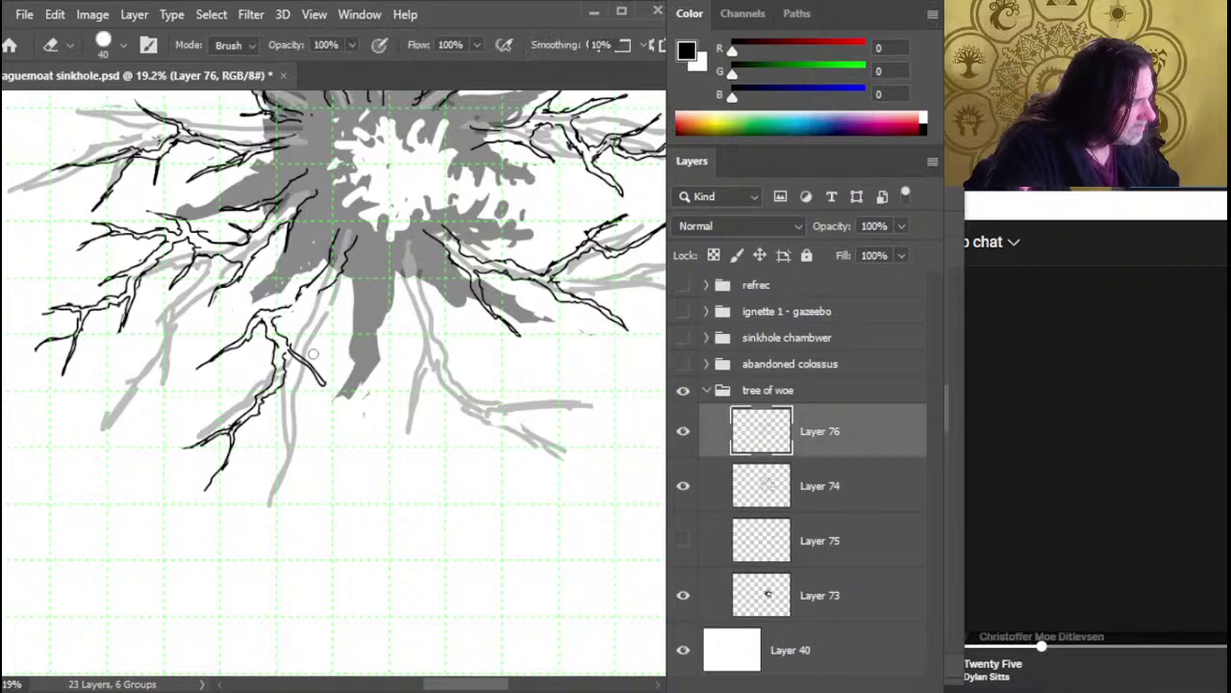
pyautogui.press('b')
pyautogui.press('e')
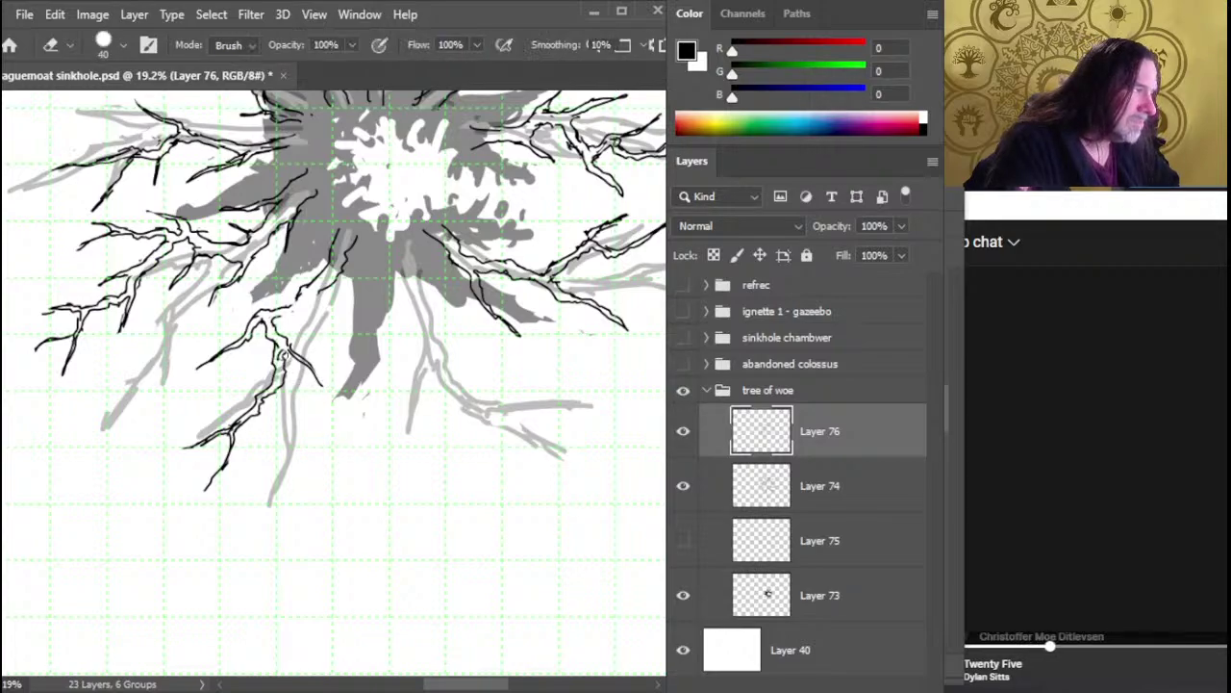
# Clean up the right twig's joint with the new branch, erasing overlaps and redrawing the adjoining outlines
pyautogui.press('b')
pyautogui.press('e')
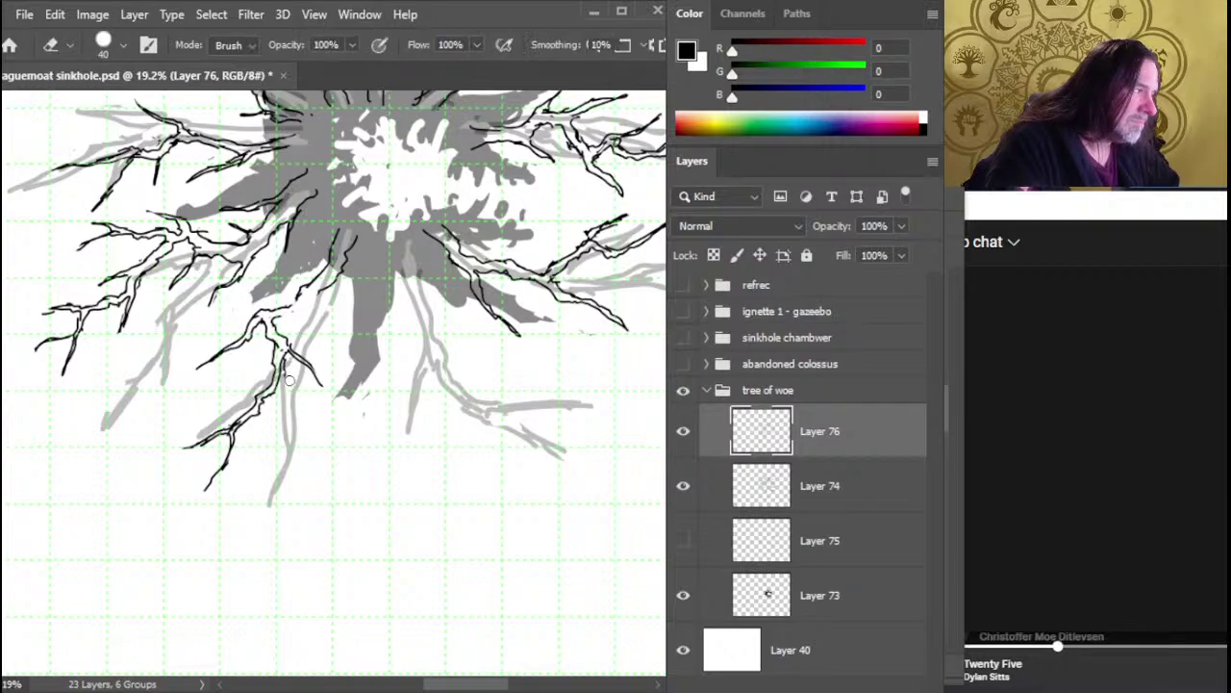
pyautogui.press('b')
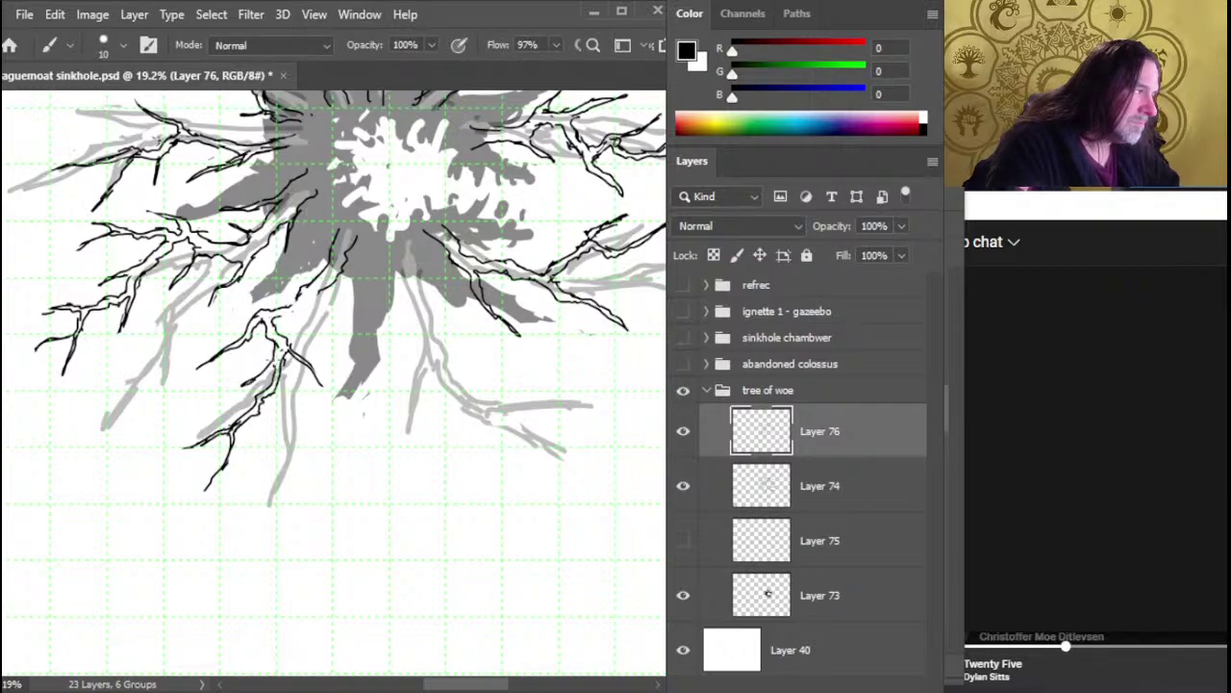
pyautogui.press('e')
pyautogui.press('b')
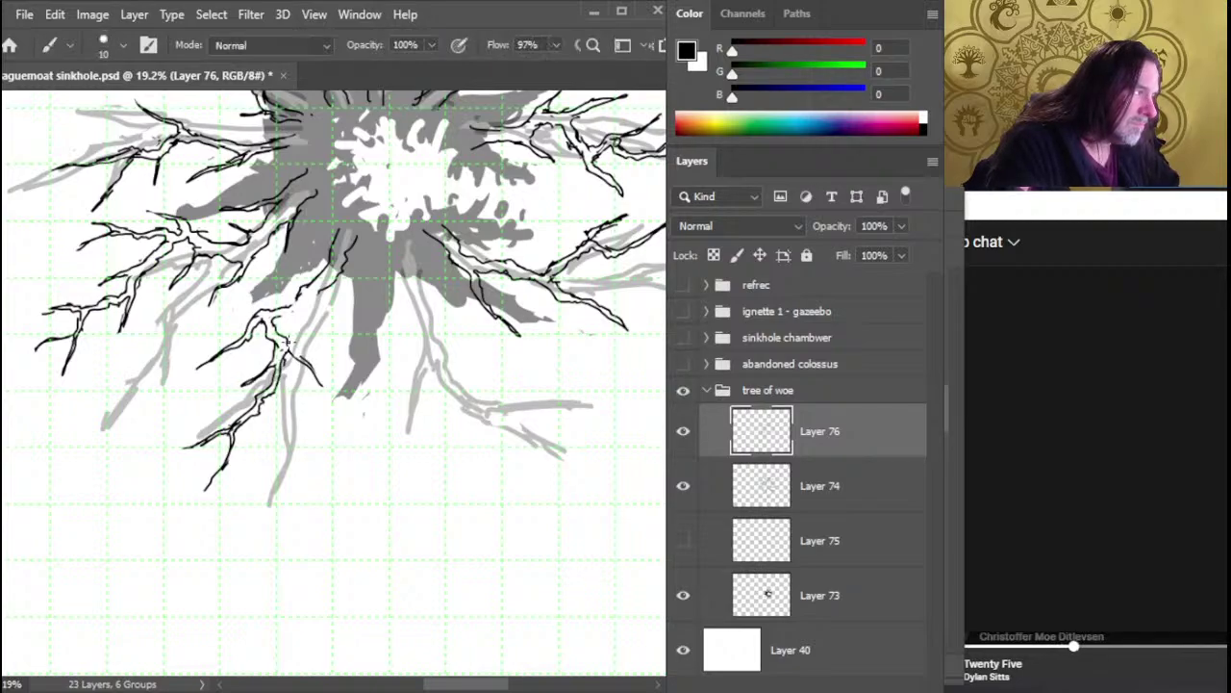
pyautogui.press('e')
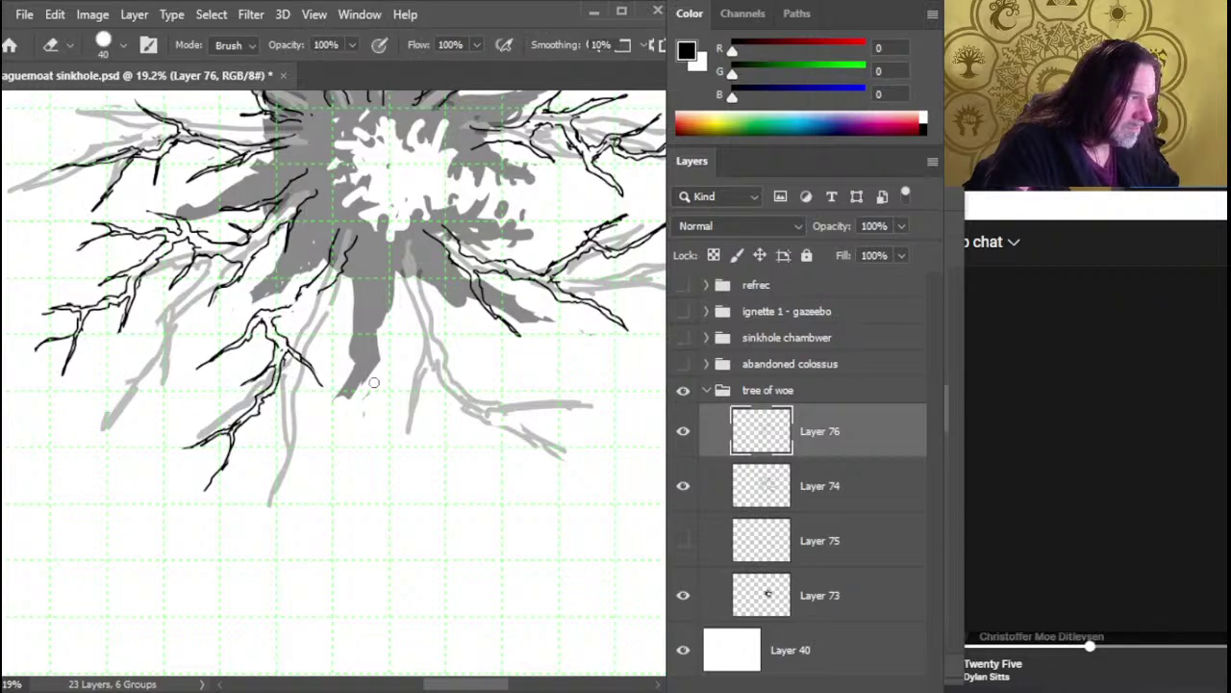
pyautogui.press('b')
# Open the new branch's upper left outline above the bend and draw a twig reaching left, cleaning up its joint
pyautogui.press('e')
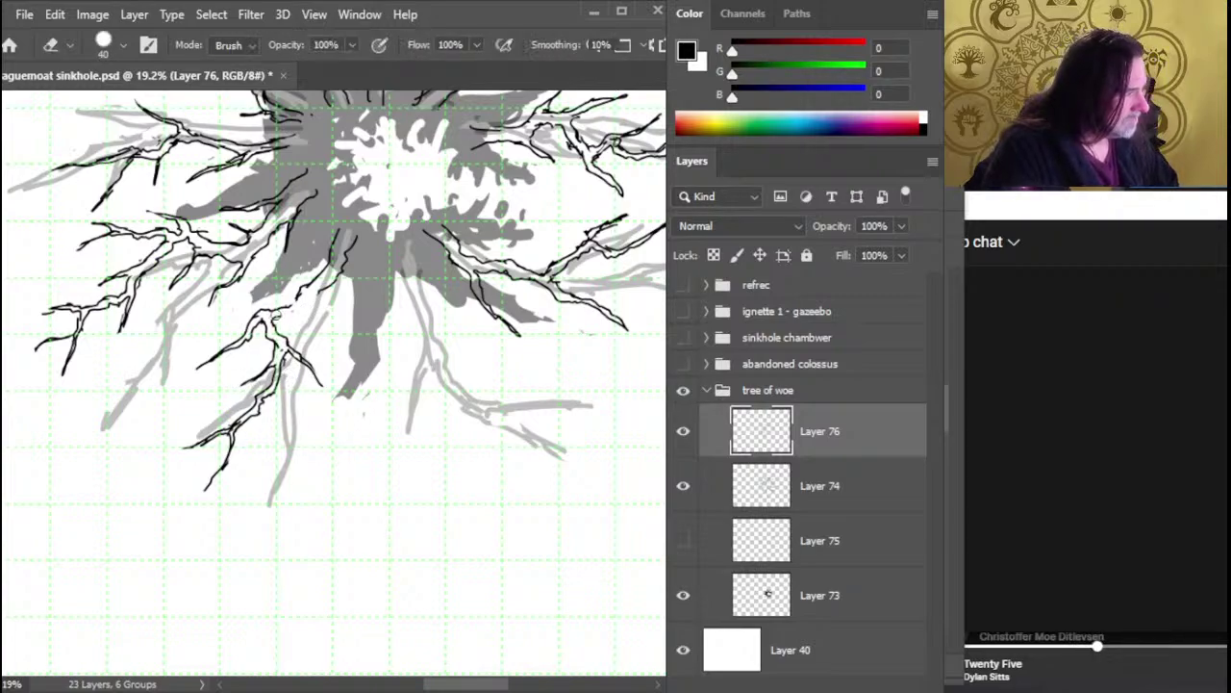
pyautogui.press('b')
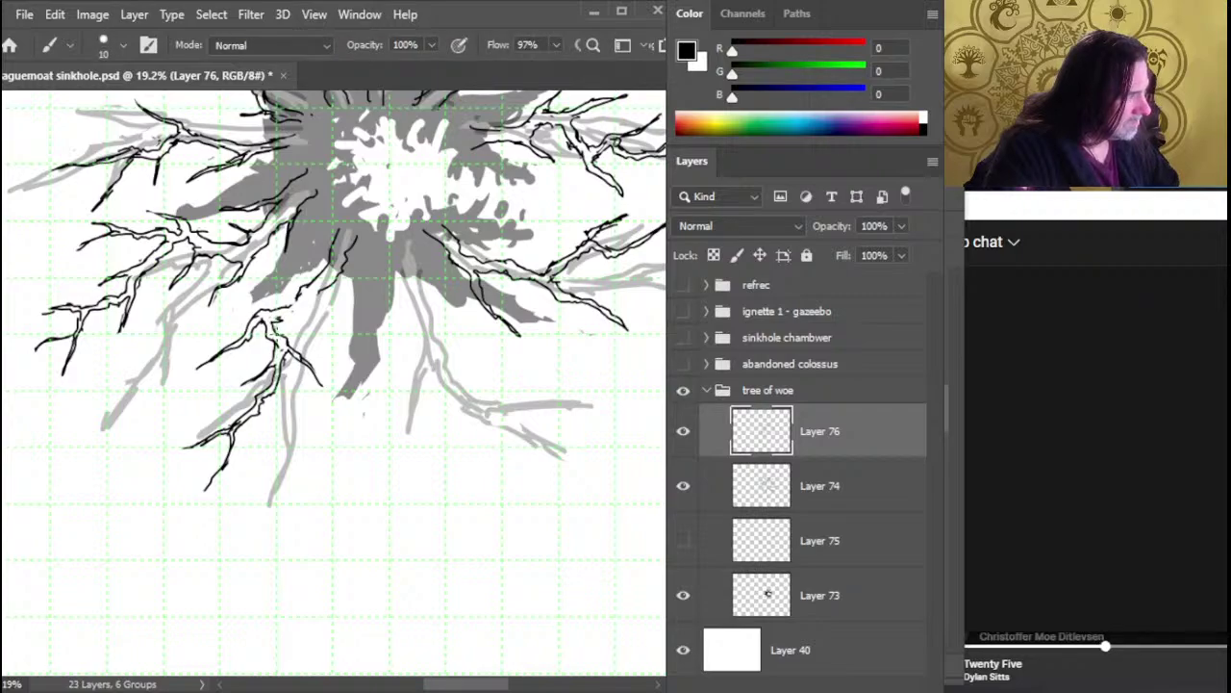
pyautogui.moveTo(278, 317)
pyautogui.mouseDown()
pyautogui.moveTo(322, 285)
pyautogui.moveTo(253, 293)
pyautogui.moveTo(300, 287)
pyautogui.moveTo(267, 290)
pyautogui.moveTo(281, 285)
pyautogui.mouseUp()
pyautogui.press('e')
pyautogui.click(303, 286)
pyautogui.press('b')
pyautogui.press('e')
pyautogui.press('b')
pyautogui.press('e')
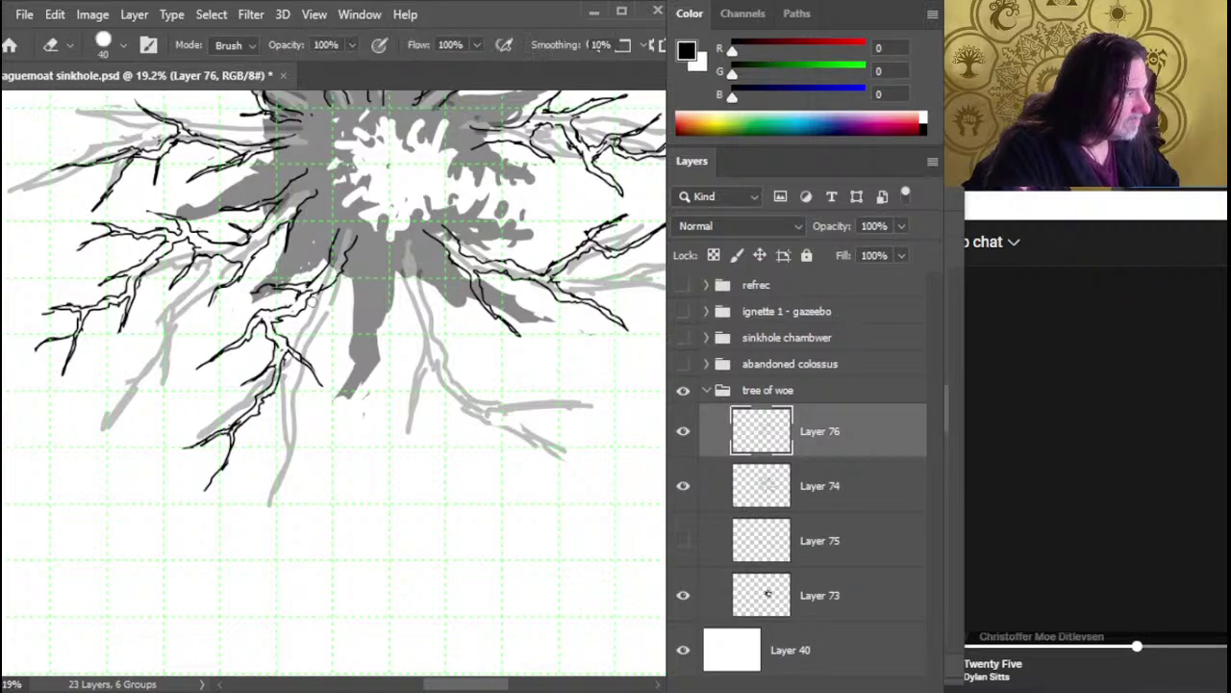
pyautogui.press('b')
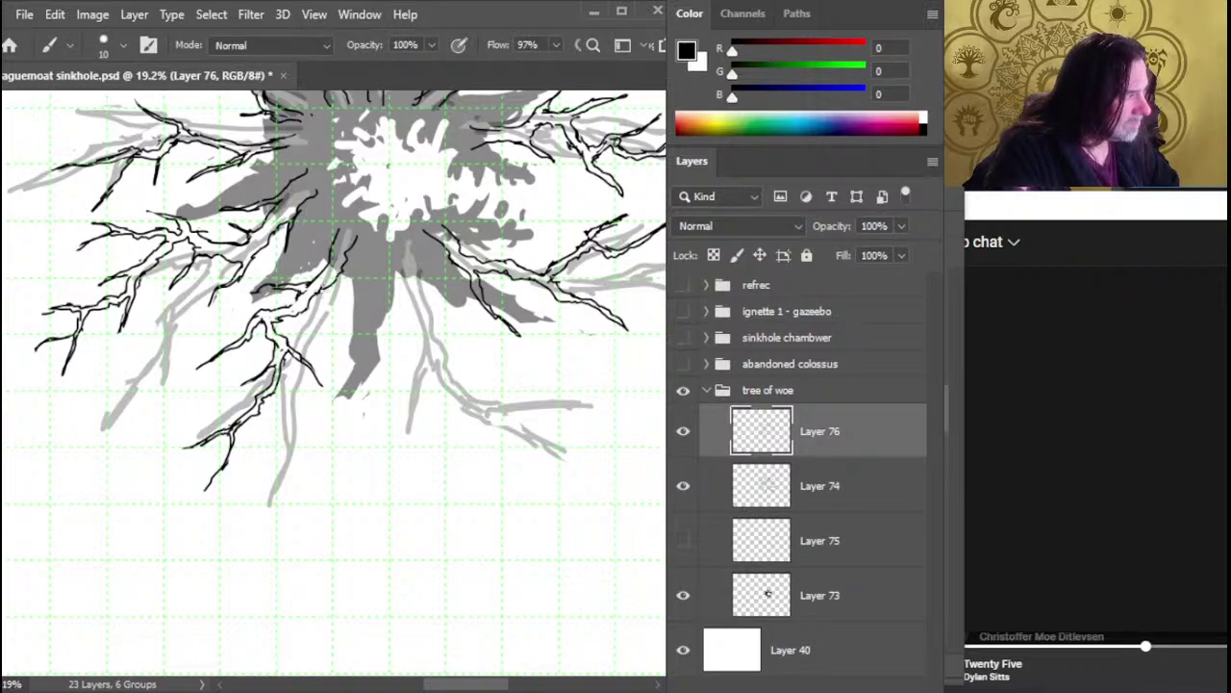
# Add short twigs on both sides of the lower-left branch's inner end near the trunk, erasing the outlines where they join
pyautogui.press('e')
pyautogui.press('b')
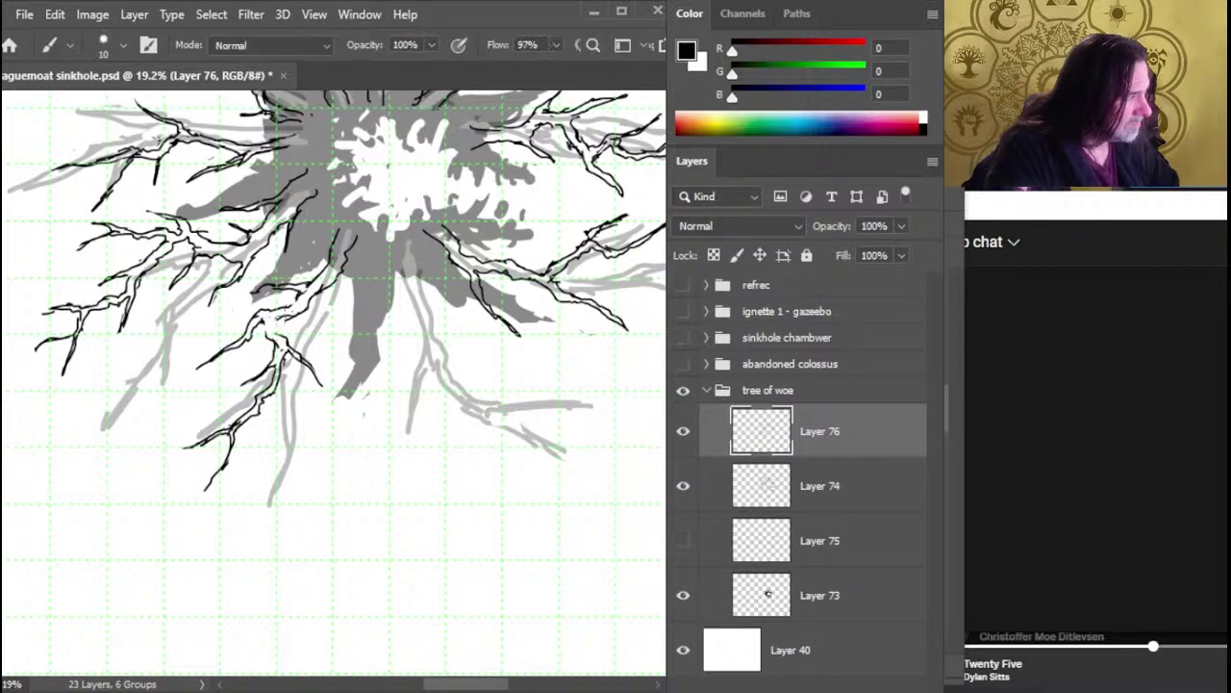
pyautogui.press('e')
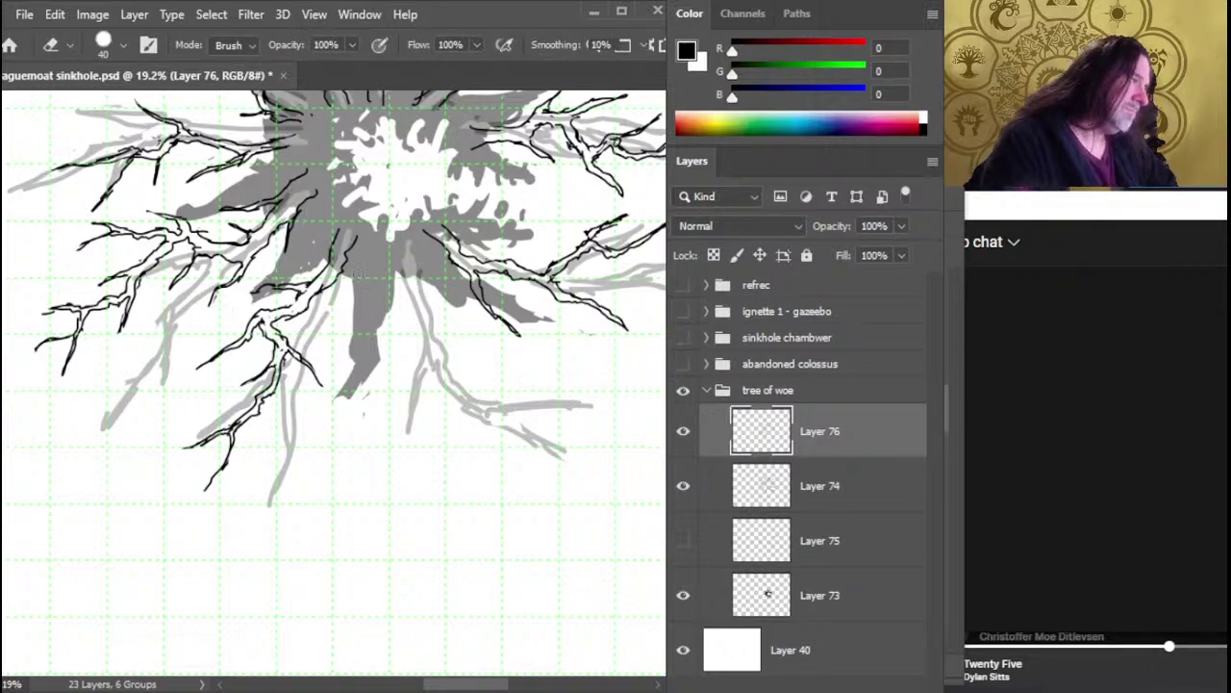
pyautogui.press('b')
pyautogui.press('e')
pyautogui.press('b')
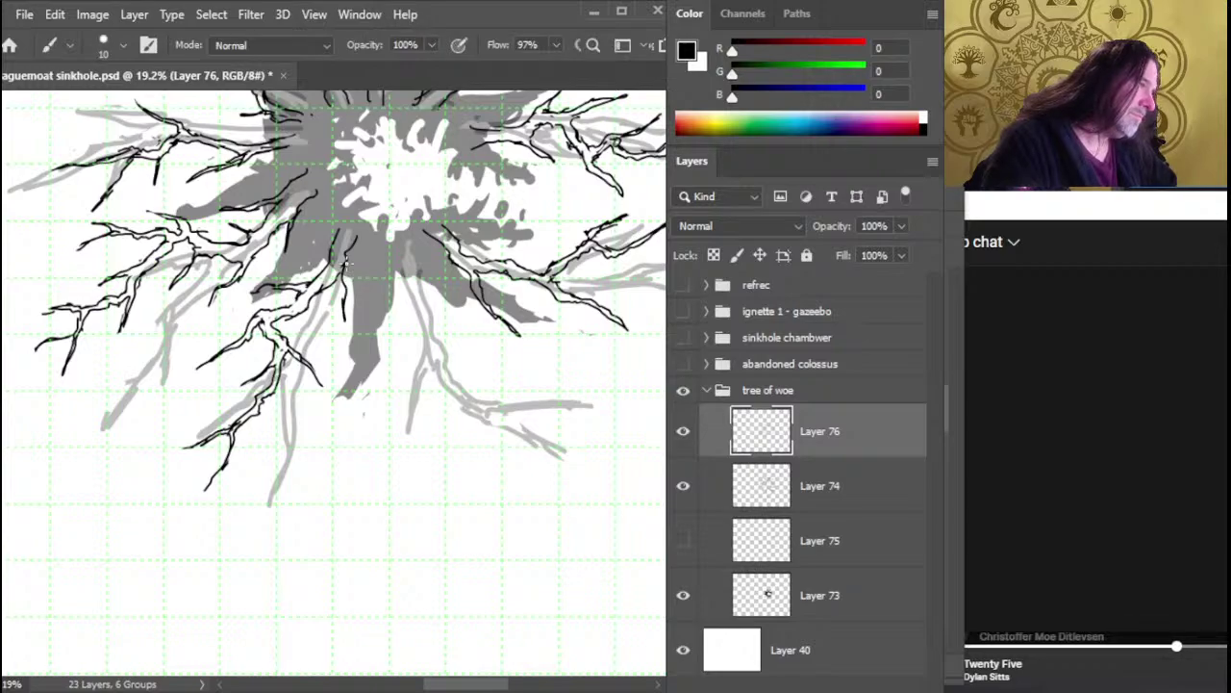
pyautogui.press('e')
pyautogui.press('b')
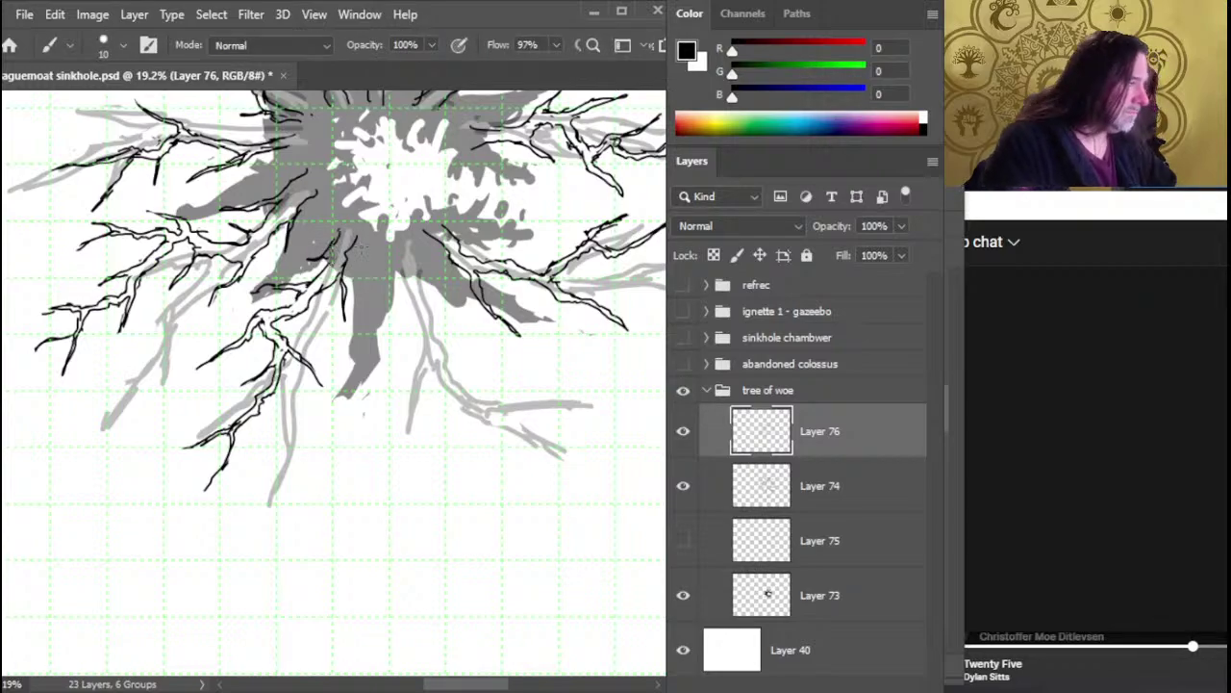
# Outline both sides of a new crooked branch running from below the trunk down and right to a long pointed tip
pyautogui.moveTo(453, 434)
pyautogui.mouseDown()
pyautogui.moveTo(385, 345)
pyautogui.moveTo(365, 351)
pyautogui.mouseUp()
pyautogui.moveTo(328, 200)
pyautogui.mouseDown()
pyautogui.moveTo(338, 257)
pyautogui.moveTo(325, 299)
pyautogui.moveTo(389, 327)
pyautogui.moveTo(407, 354)
pyautogui.moveTo(418, 462)
pyautogui.mouseUp()
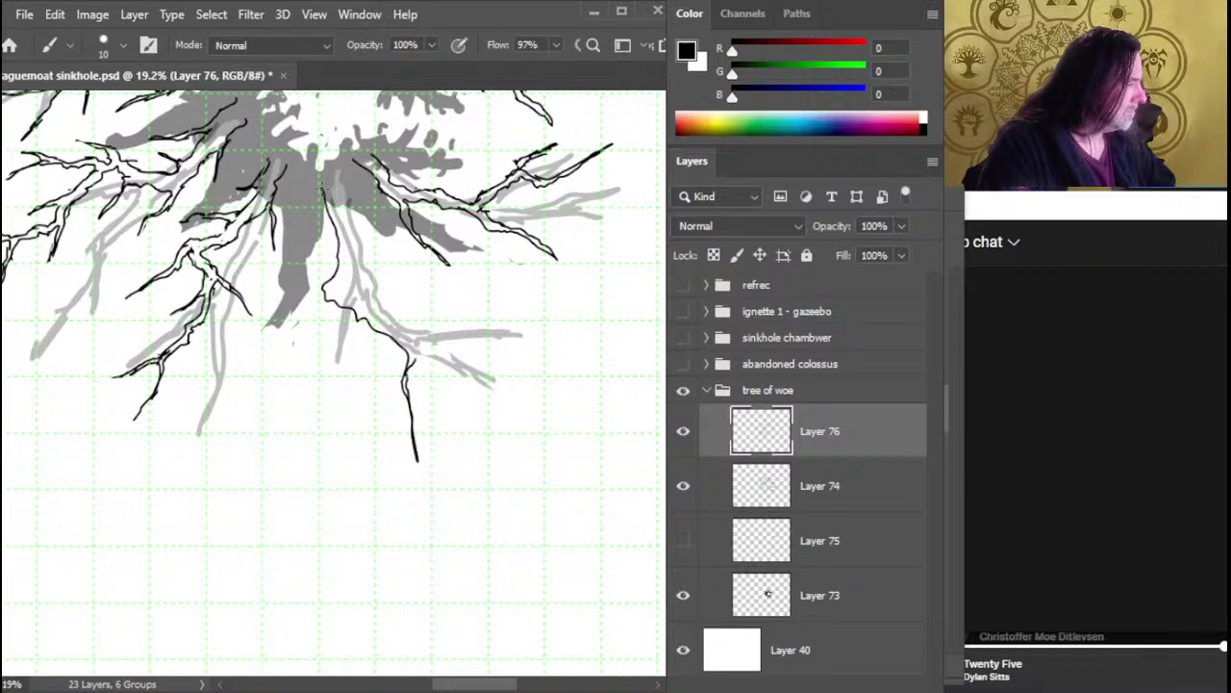
pyautogui.moveTo(414, 361); pyautogui.dragTo(408, 336)
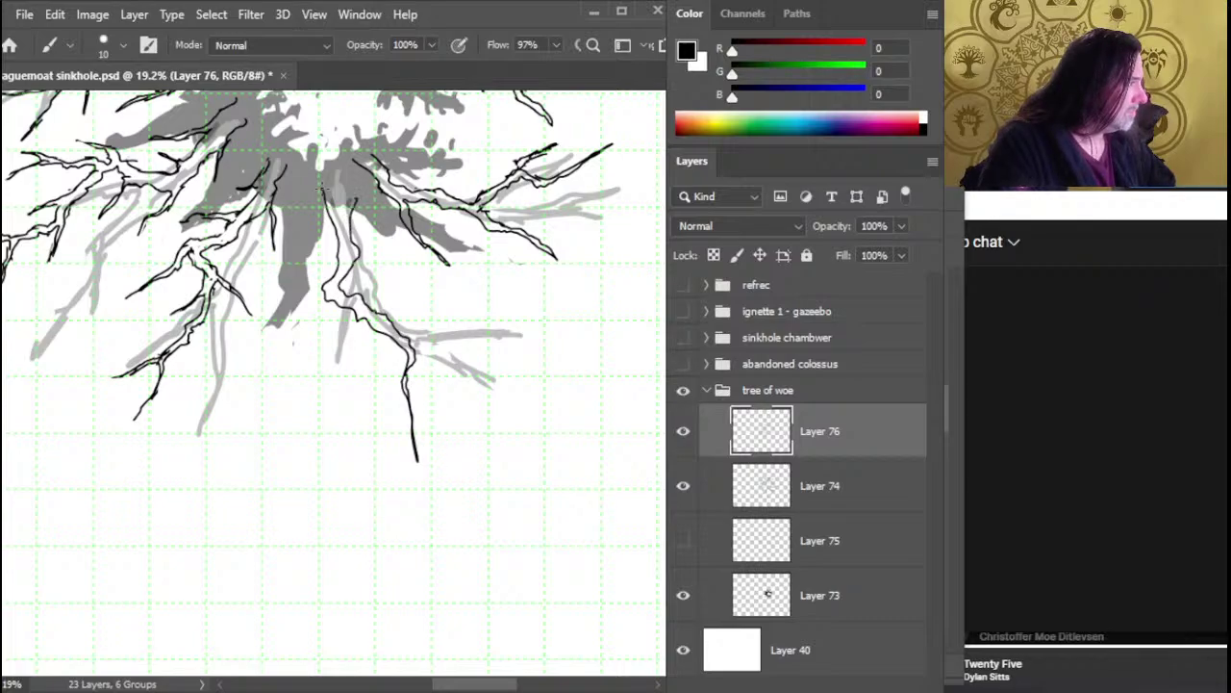
# Open the new branch's left outline at its bend and draw a twig pointing down, erasing and redrawing the joint
pyautogui.press('e')
pyautogui.press('b')
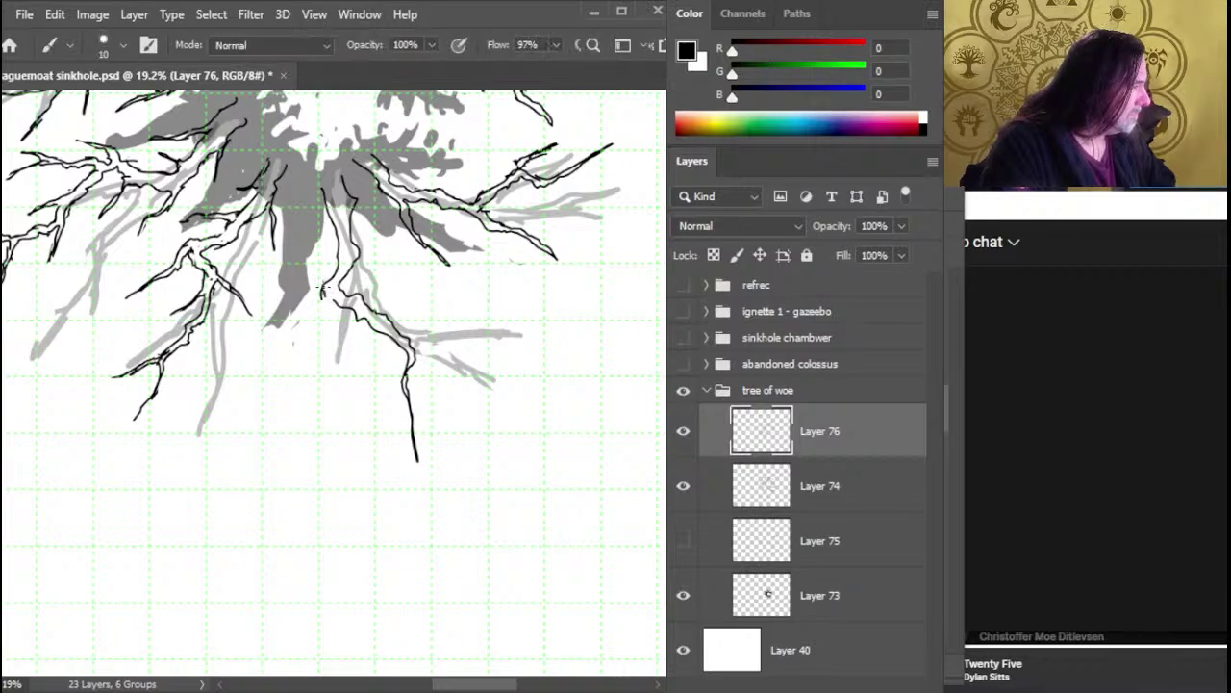
pyautogui.moveTo(310, 331); pyautogui.dragTo(315, 387)
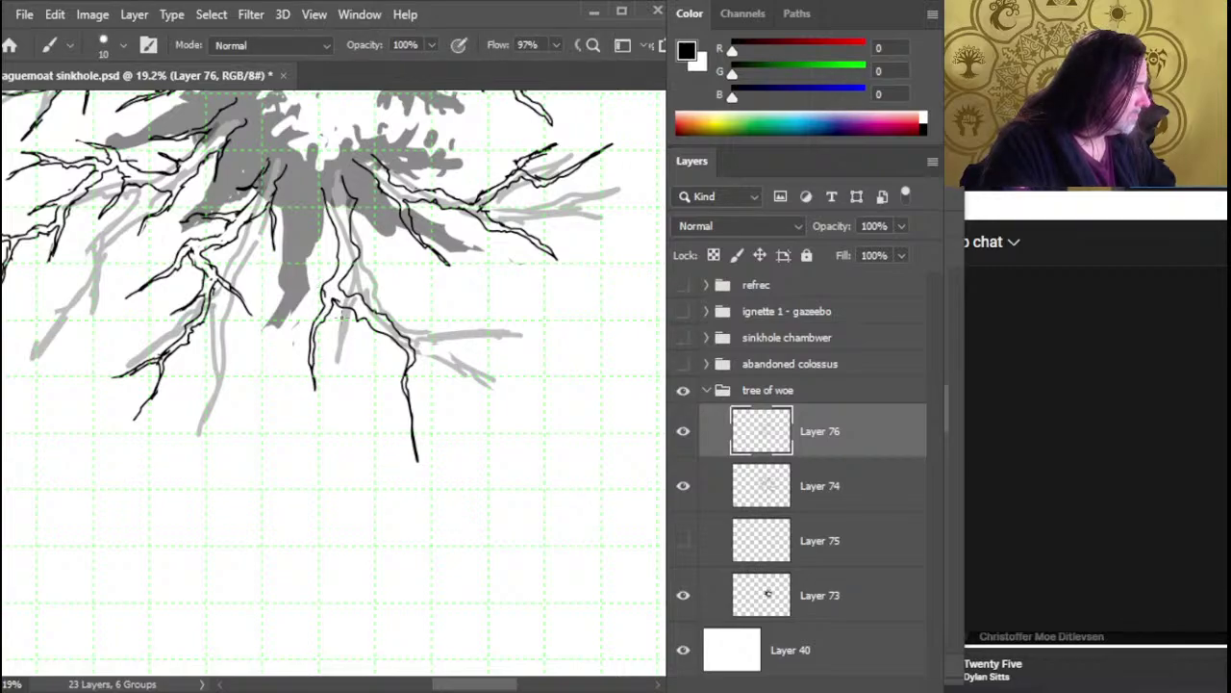
pyautogui.press('e')
pyautogui.moveTo(328, 293)
pyautogui.mouseDown()
pyautogui.moveTo(321, 276)
pyautogui.moveTo(341, 291)
pyautogui.moveTo(352, 277)
pyautogui.mouseUp()
pyautogui.press('b')
pyautogui.press('e')
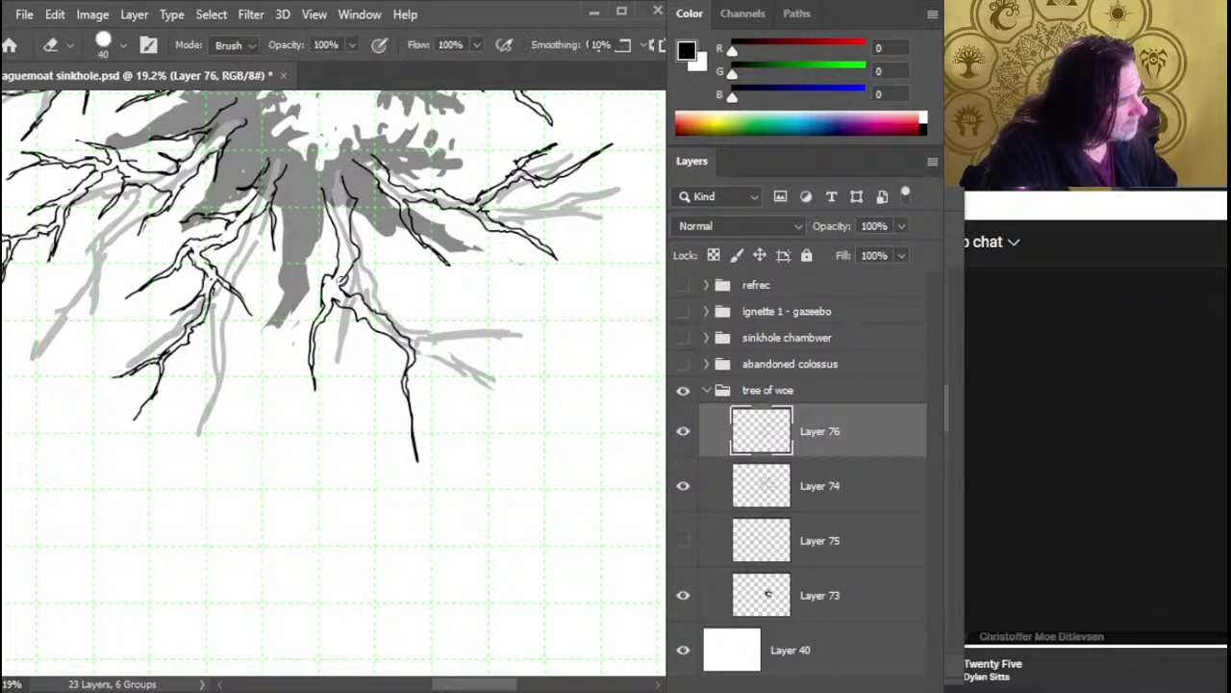
# Draw a short downward twig and a longer one reaching right from the new branch's lower arm, cleaning up their joints
pyautogui.press('b')
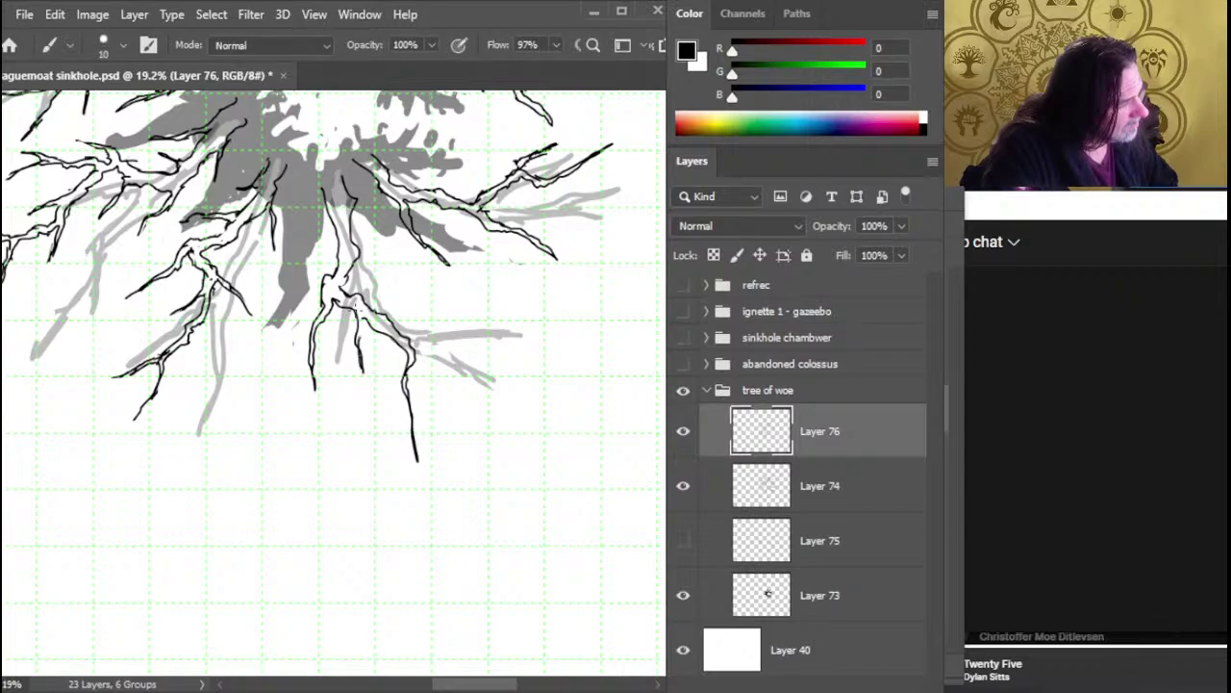
pyautogui.press('e')
pyautogui.press('b')
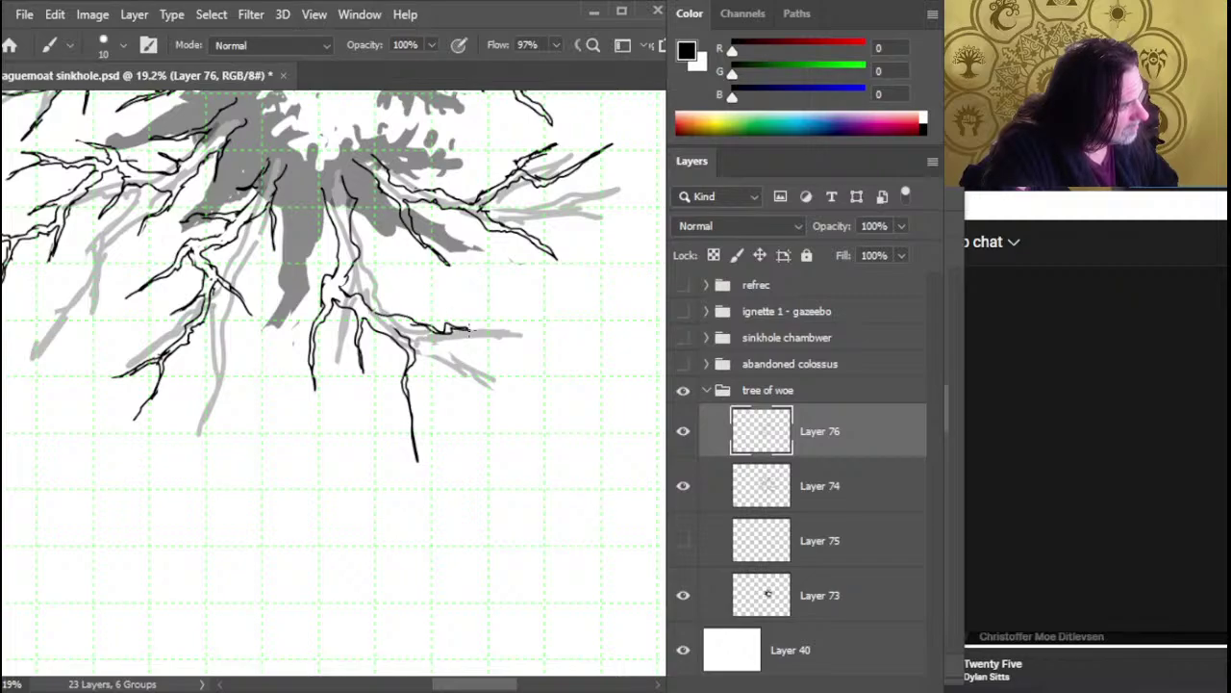
pyautogui.press('e')
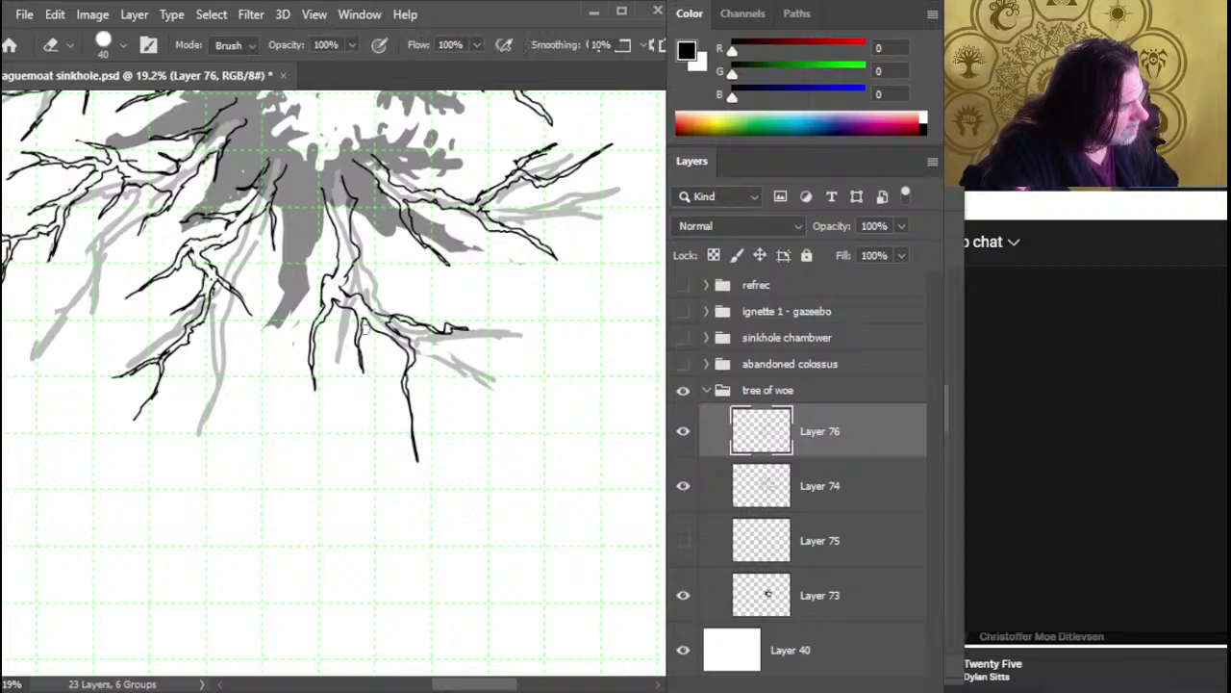
pyautogui.moveTo(363, 324)
pyautogui.mouseDown()
pyautogui.moveTo(384, 335)
pyautogui.moveTo(365, 343)
pyautogui.moveTo(368, 323)
pyautogui.mouseUp()
pyautogui.press('b')
pyautogui.press('e')
pyautogui.press('b')
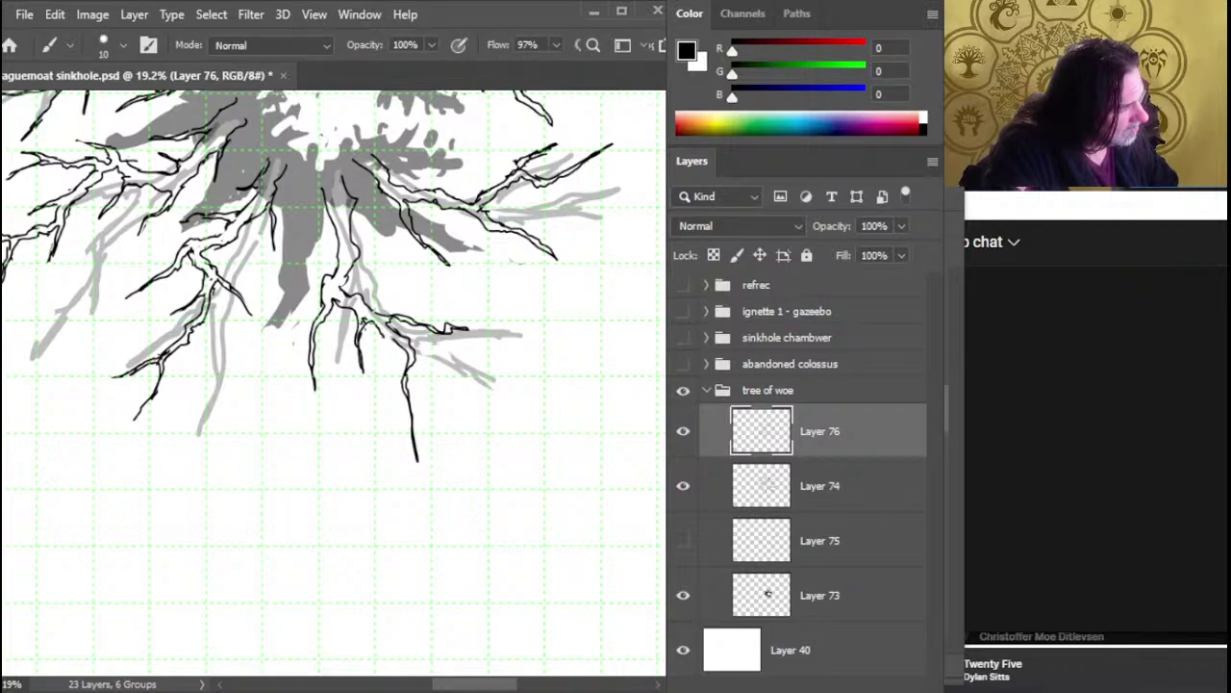
# Add two short twigs along the new branch's right side and one on its left near the trunk, erasing overlapping outlines
pyautogui.press('e')
pyautogui.press('b')
pyautogui.press('e')
pyautogui.click(361, 249)
pyautogui.press('b')
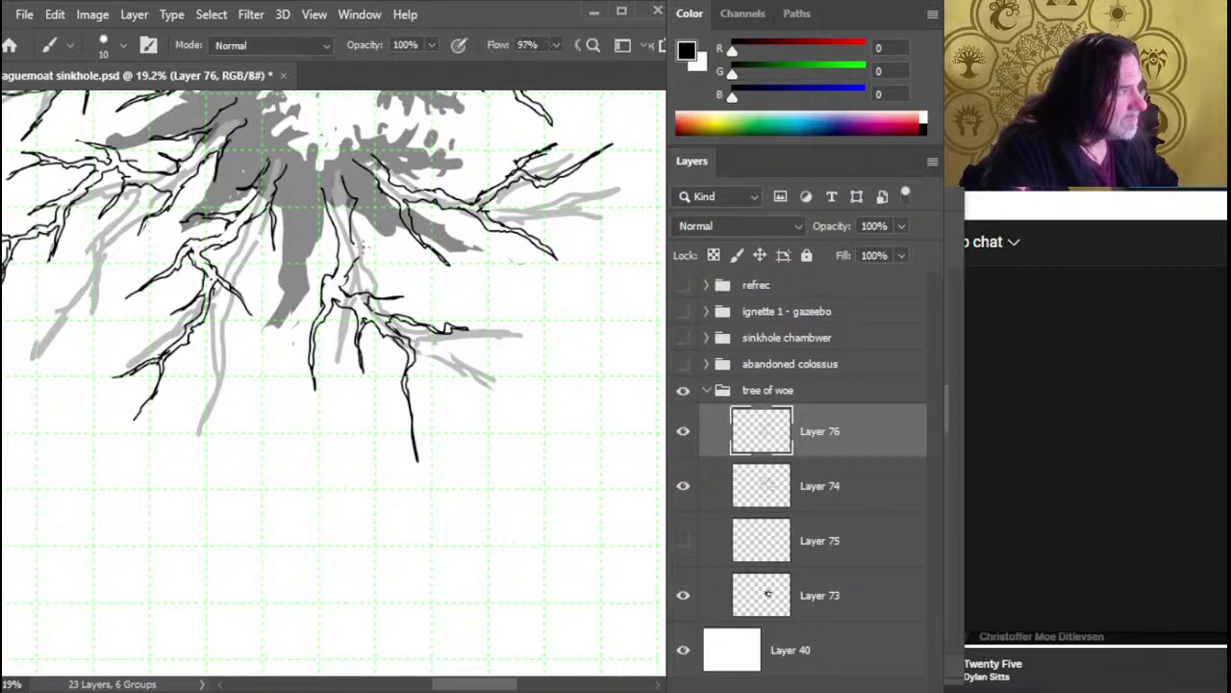
pyautogui.moveTo(355, 244); pyautogui.dragTo(383, 278)
pyautogui.press('e')
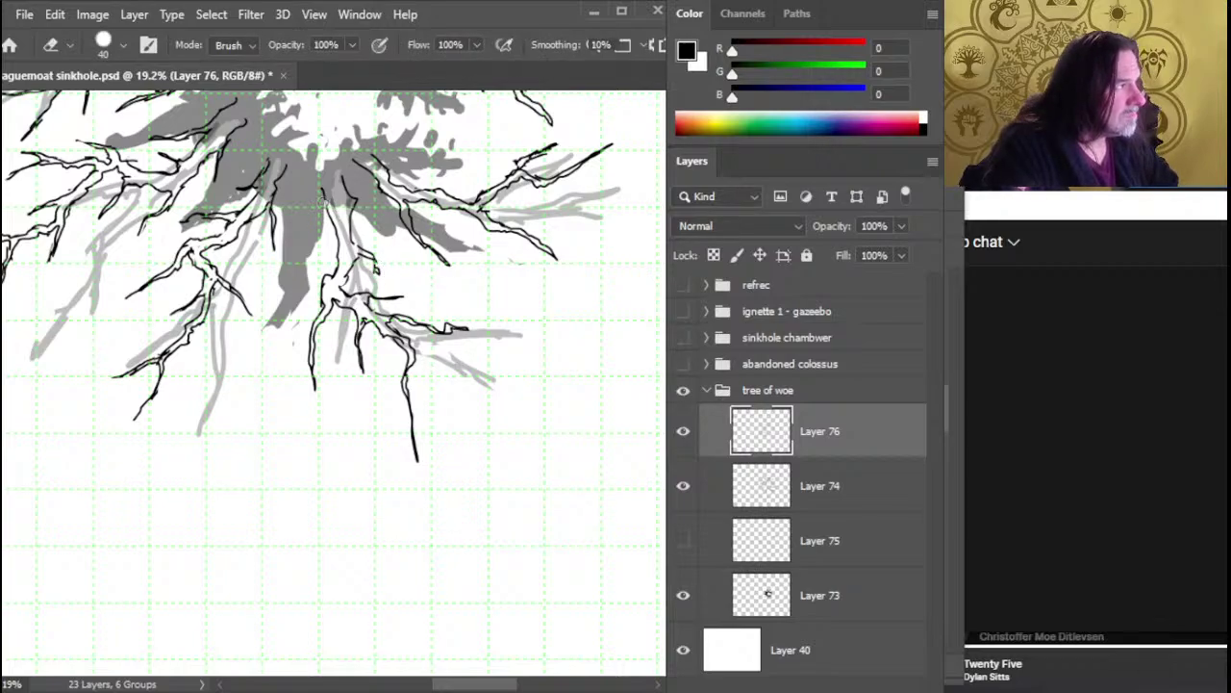
pyautogui.press('b')
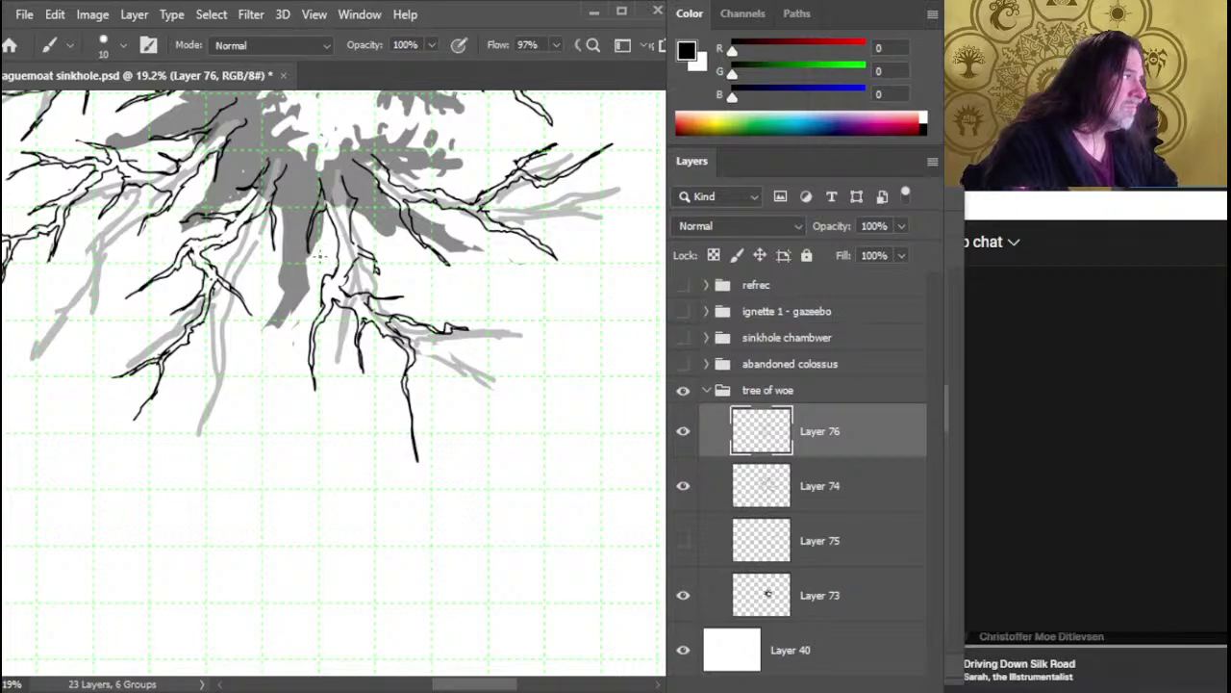
# Delete Layer 74, which holds the faded branch sketch, and view the whole tree
pyautogui.press('z')
pyautogui.moveTo(344, 272); pyautogui.dragTo(319, 273)
pyautogui.click(842, 495)
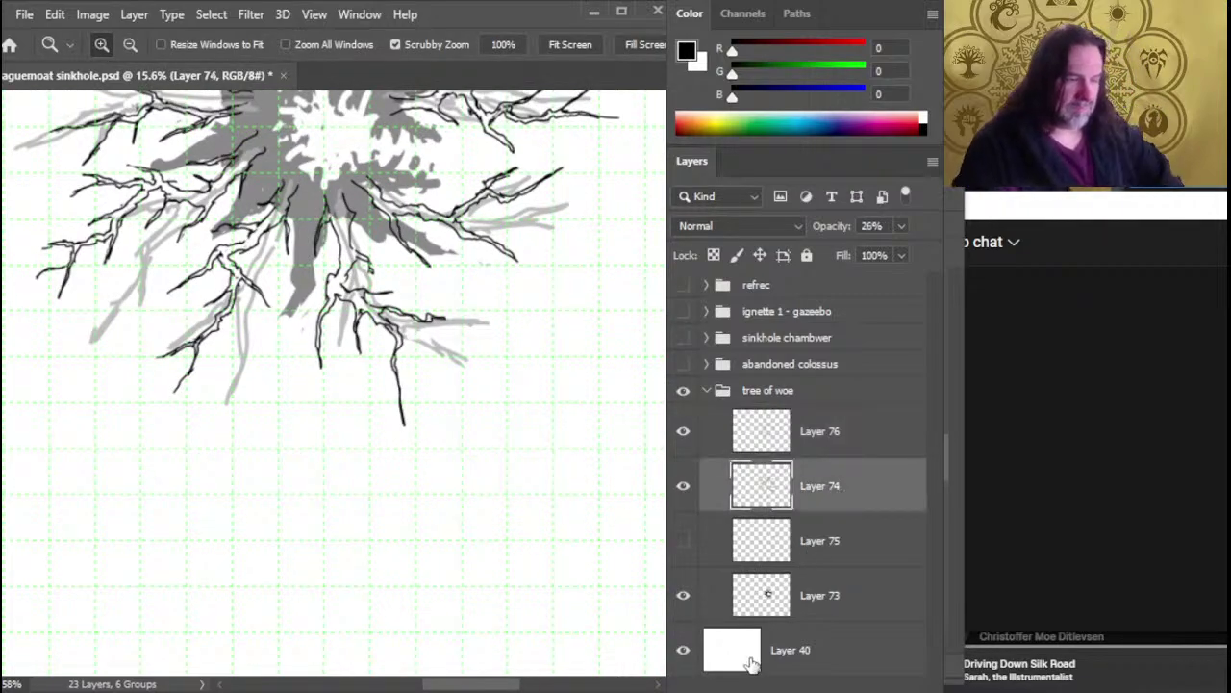
pyautogui.press('Delete')
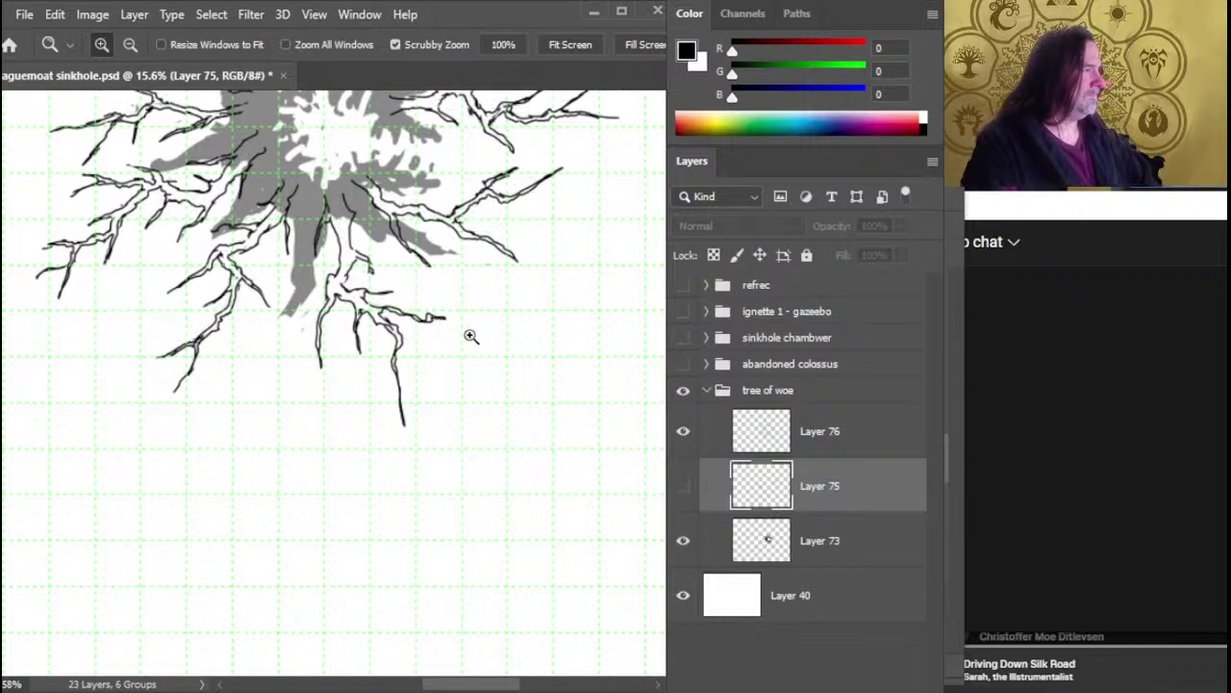
pyautogui.moveTo(472, 336); pyautogui.dragTo(398, 389)
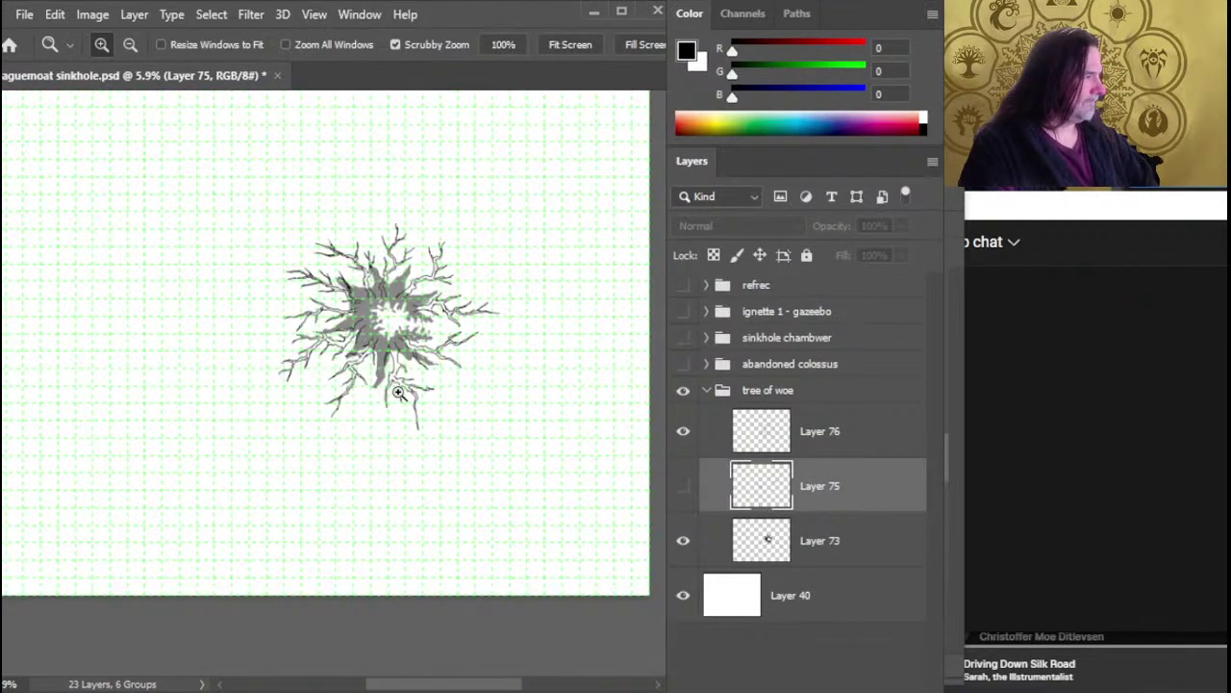
pyautogui.moveTo(447, 336); pyautogui.dragTo(486, 343)
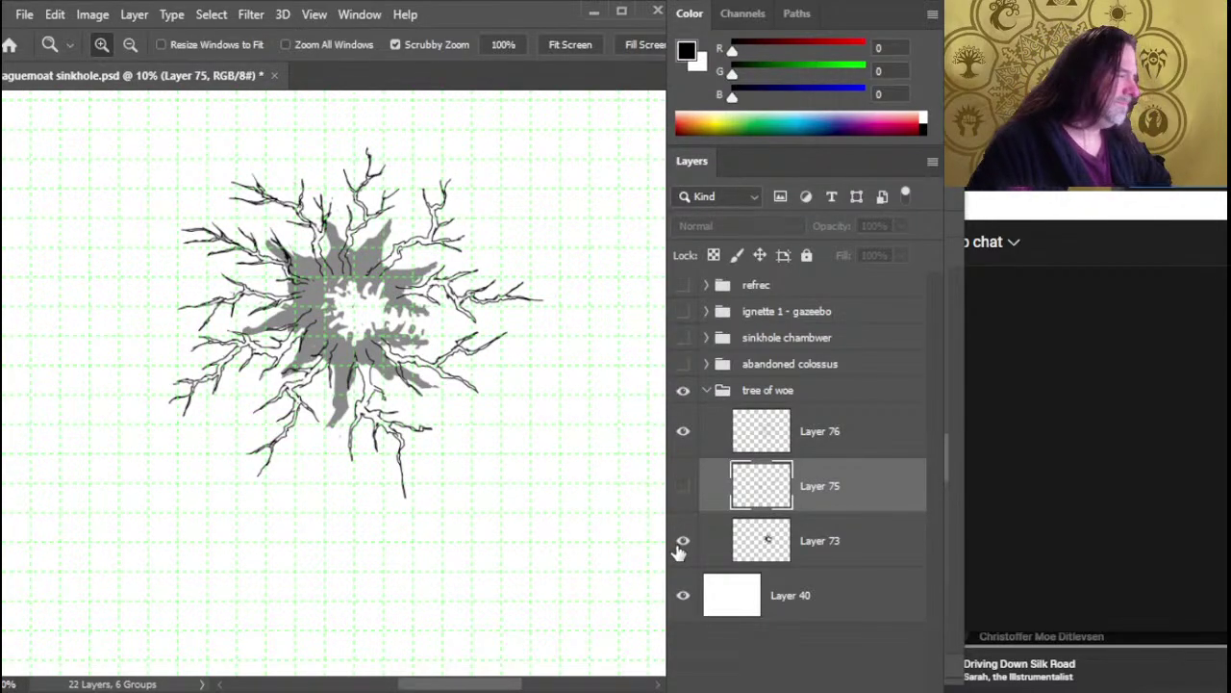
# Show the leaf sketches on Layer 75 and set the layer's opacity to 65%
pyautogui.click(682, 486)
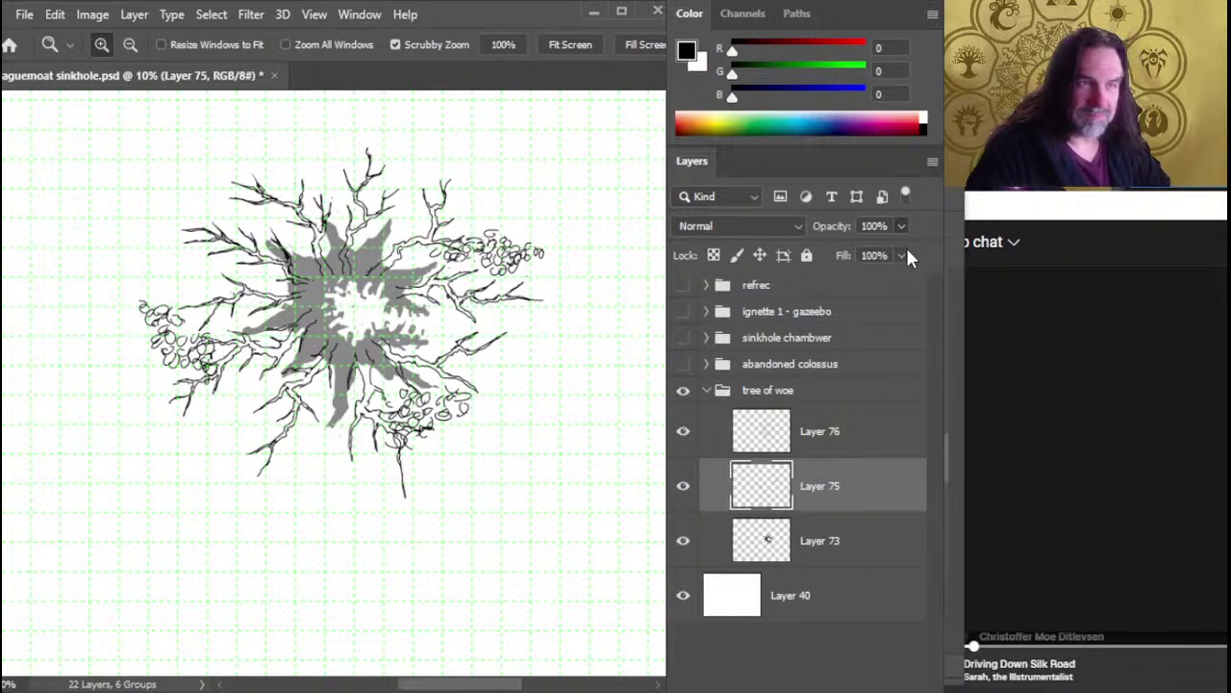
pyautogui.press('6')
pyautogui.press('5')
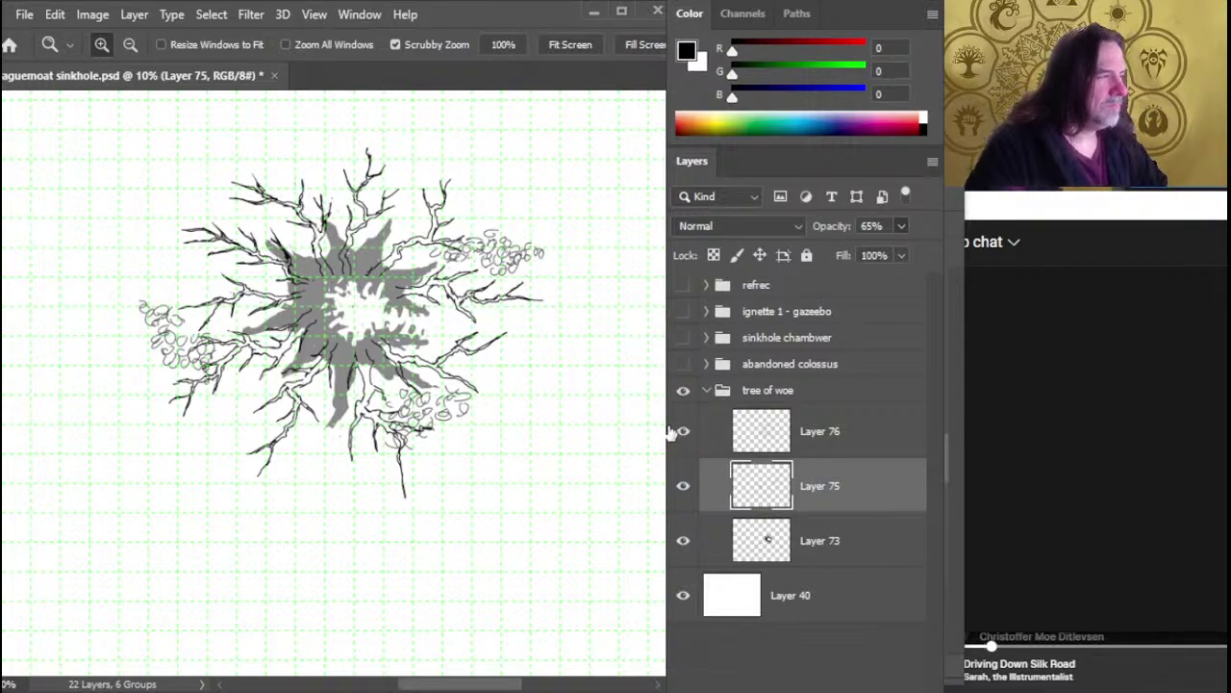
# Lasso the upper-right leaf cluster on Layer 75 and move it inward over the branches beside the trunk
pyautogui.press('l')
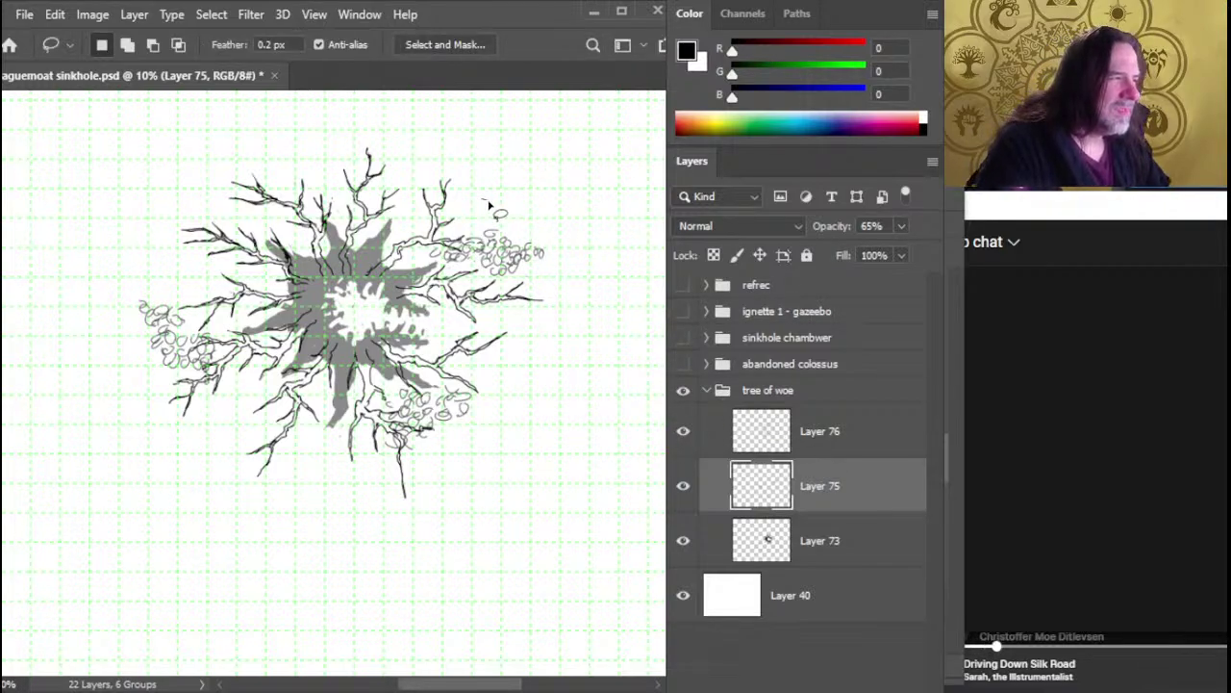
pyautogui.moveTo(488, 206); pyautogui.dragTo(490, 203)
pyautogui.press('v')
pyautogui.moveTo(511, 275); pyautogui.dragTo(488, 281)
pyautogui.hotkey('ctrl', 'd')
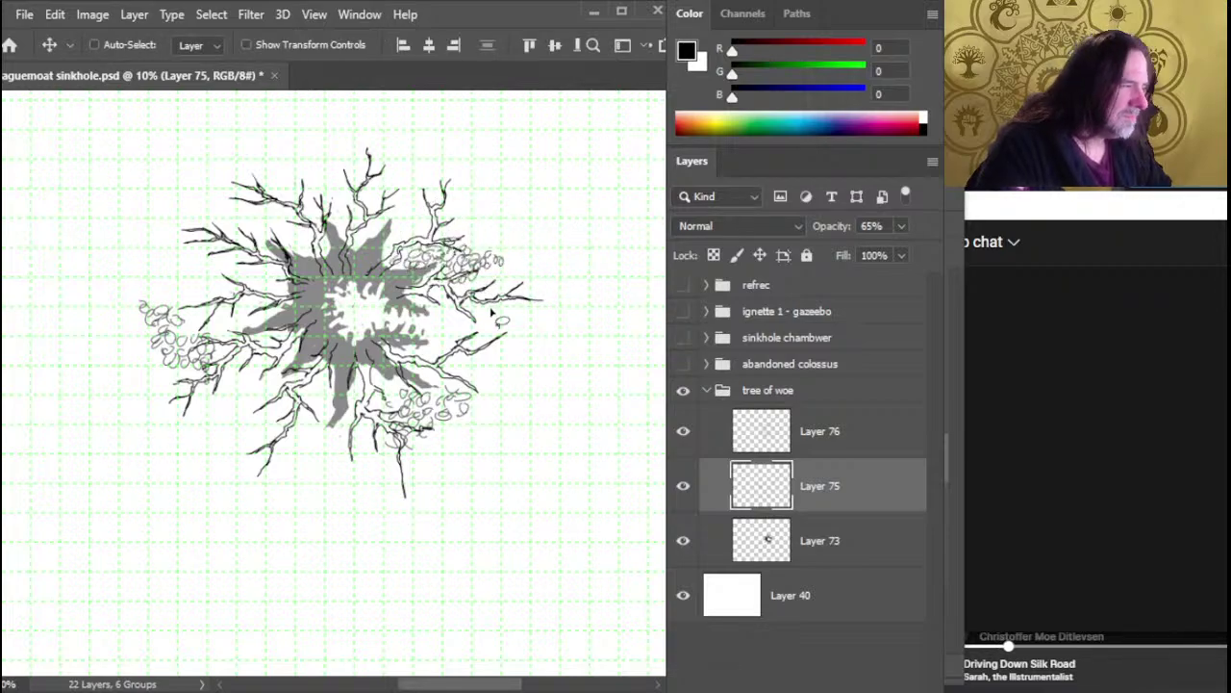
# Lasso the lower-right leaf cluster and move it left, over the fork of the bottom branch
pyautogui.press('l')
pyautogui.moveTo(437, 375)
pyautogui.mouseDown()
pyautogui.moveTo(486, 476)
pyautogui.moveTo(476, 373)
pyautogui.moveTo(445, 371)
pyautogui.mouseUp()
pyautogui.moveTo(466, 436); pyautogui.dragTo(432, 434)
pyautogui.press('l')
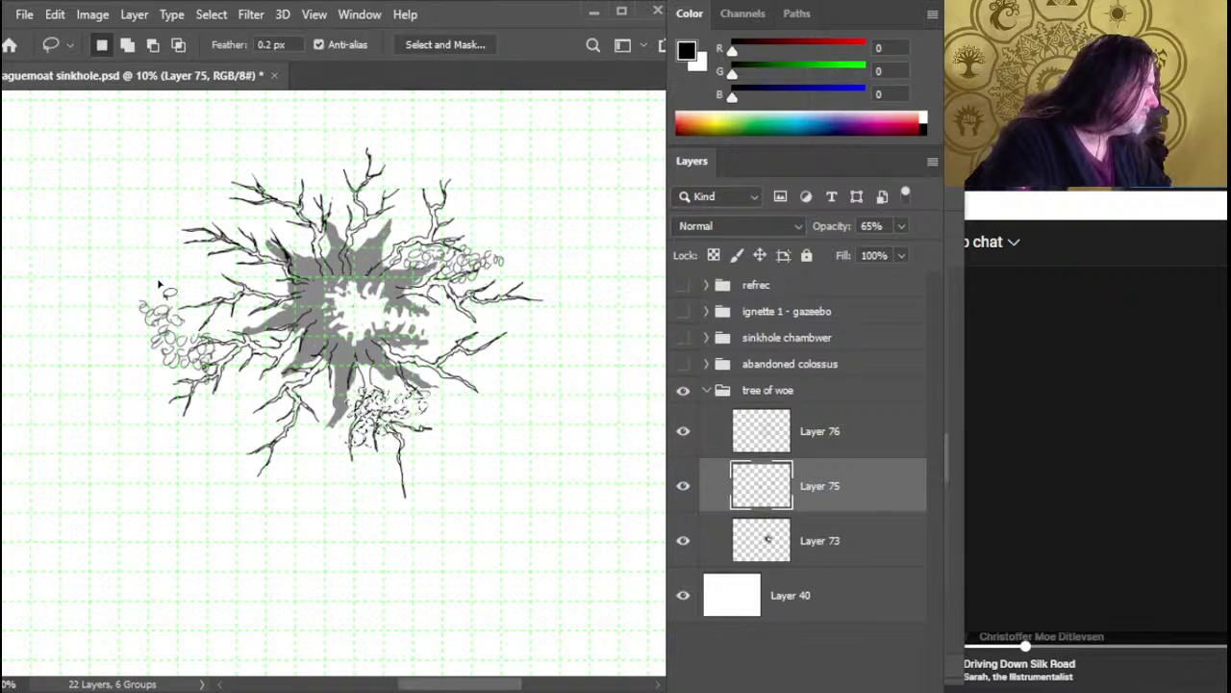
pyautogui.hotkey('ctrl', 'd')
# Lasso the left leaf cluster and move it up and right, between the two upper-left branches
pyautogui.moveTo(162, 279)
pyautogui.mouseDown()
pyautogui.moveTo(235, 318)
pyautogui.moveTo(161, 279)
pyautogui.mouseUp()
pyautogui.press('v')
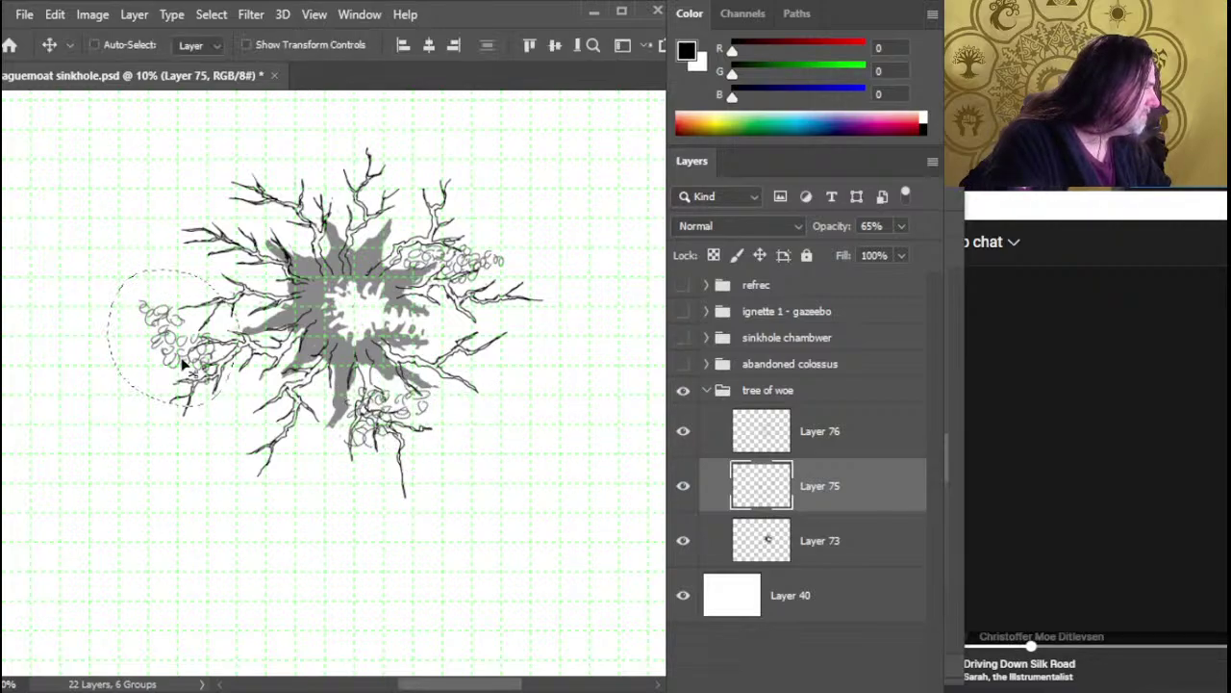
pyautogui.moveTo(221, 310)
pyautogui.mouseDown()
pyautogui.moveTo(275, 277)
pyautogui.moveTo(259, 286)
pyautogui.mouseUp()
pyautogui.hotkey('ctrl', 'd')
pyautogui.press('l')
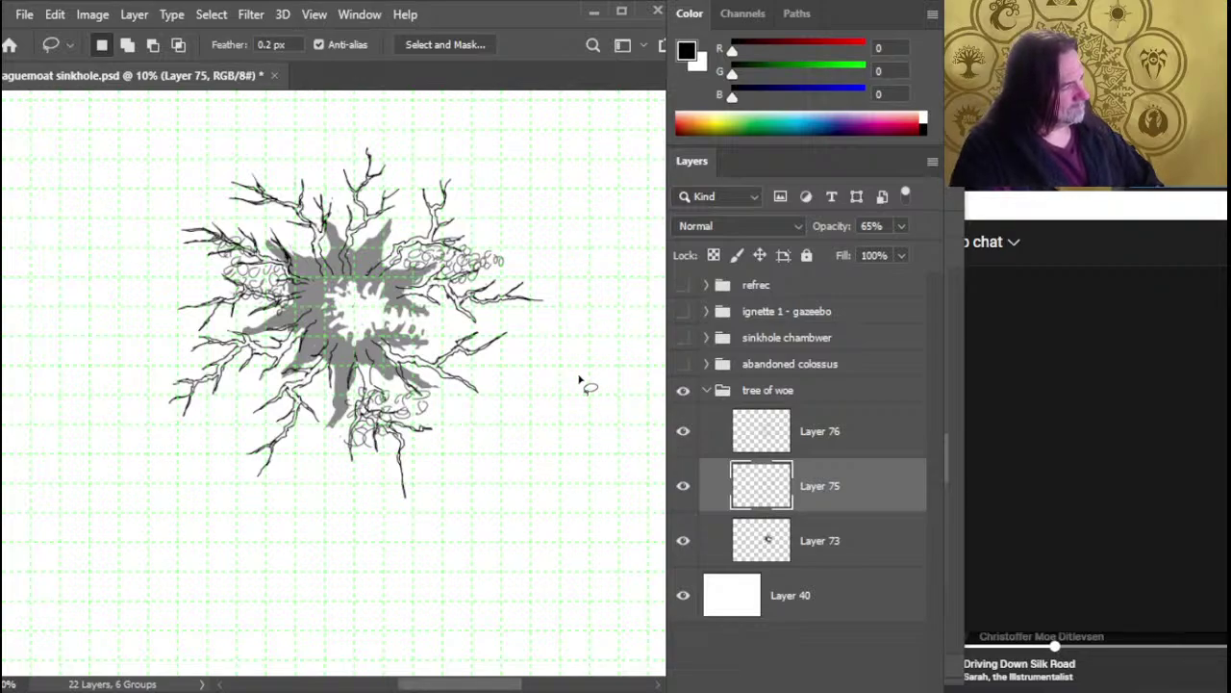
# Hide the leaves on Layer 75 and set the opacity of the grey trunk on Layer 73 to 28%
pyautogui.click(683, 488)
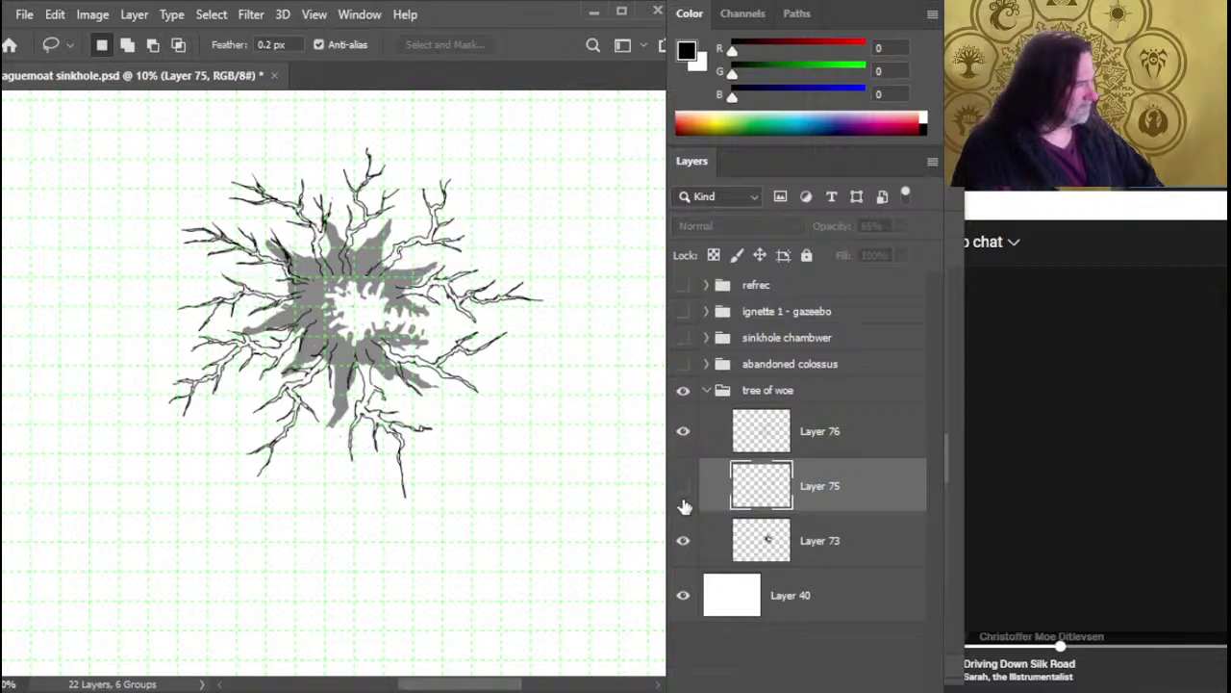
pyautogui.click(683, 541)
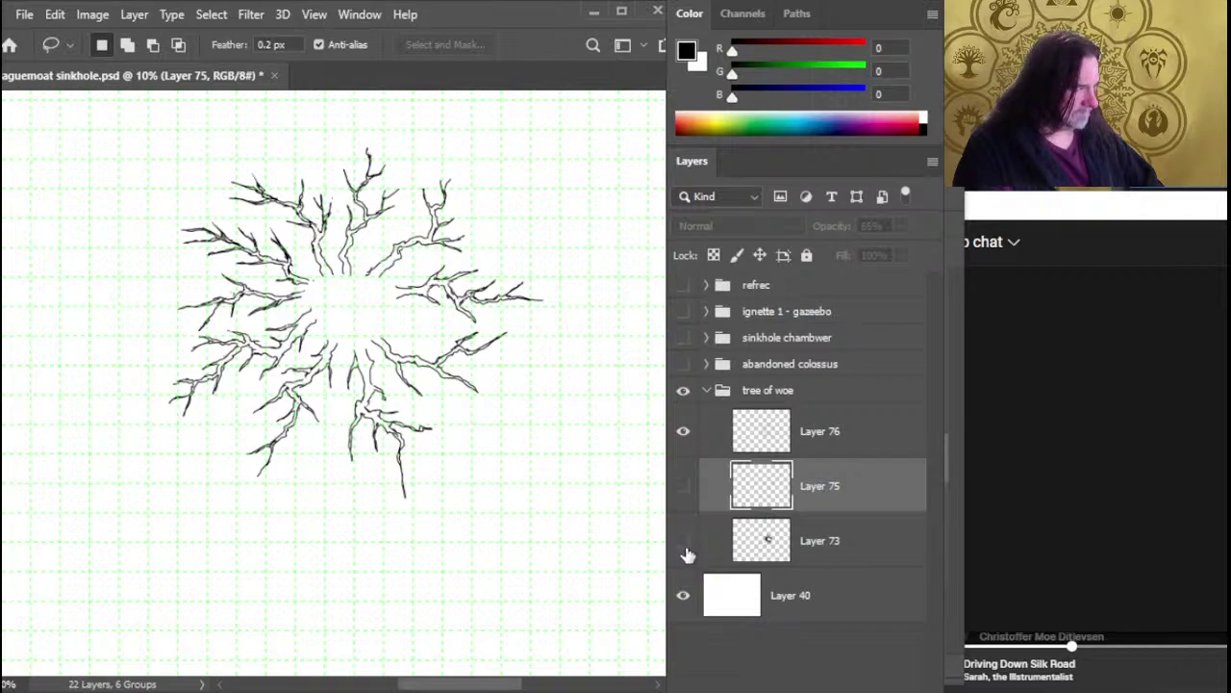
pyautogui.click(685, 543)
pyautogui.click(825, 553)
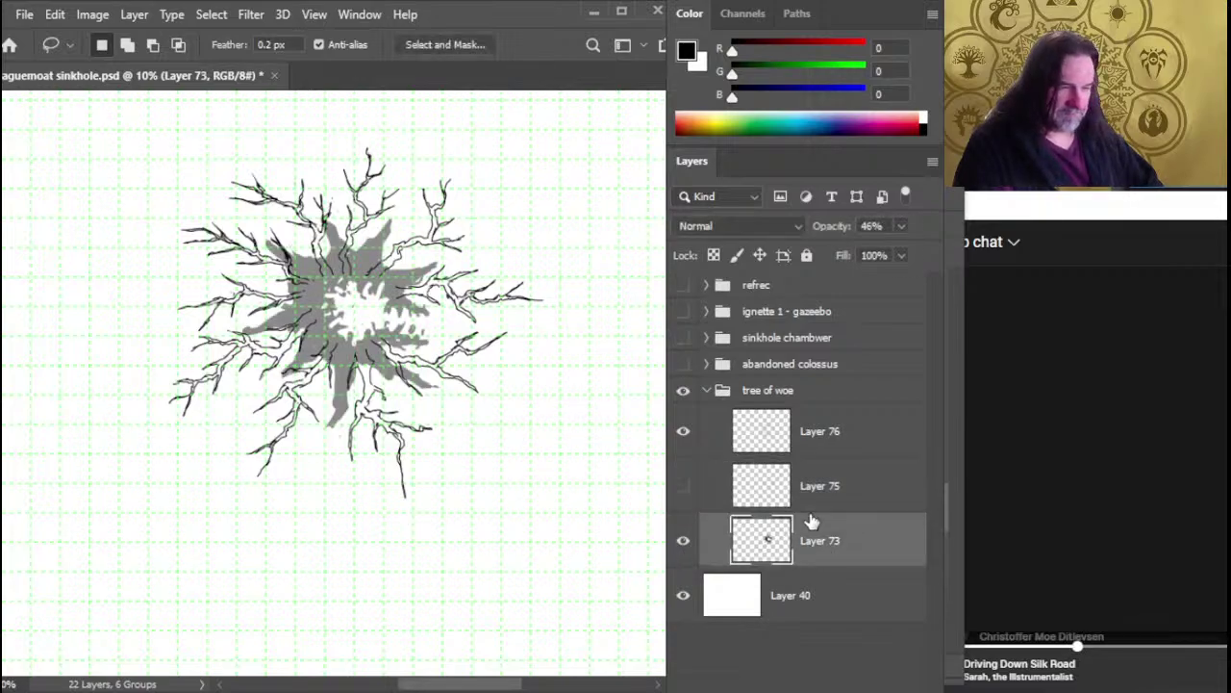
pyautogui.press('2')
pyautogui.press('8')
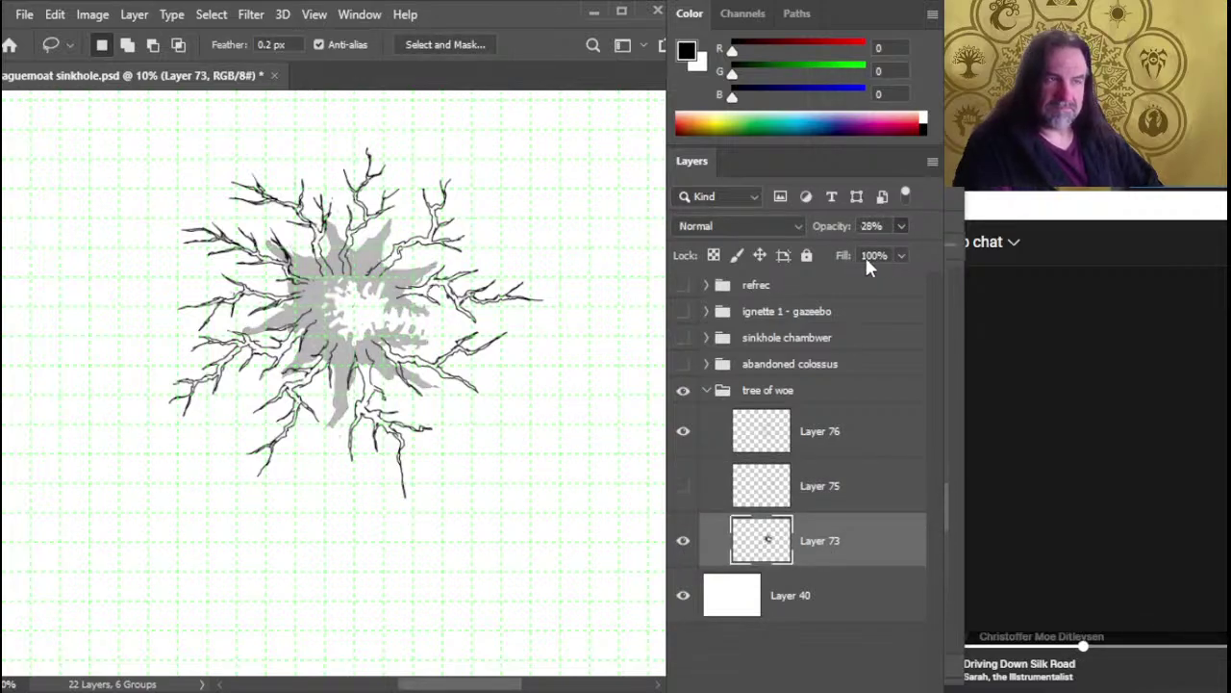
# Add a new layer above Layer 76 and ink the jagged outline of the trunk's hollow with a size 10 brush, cleaning up with the eraser
pyautogui.hotkey('alt', ']')
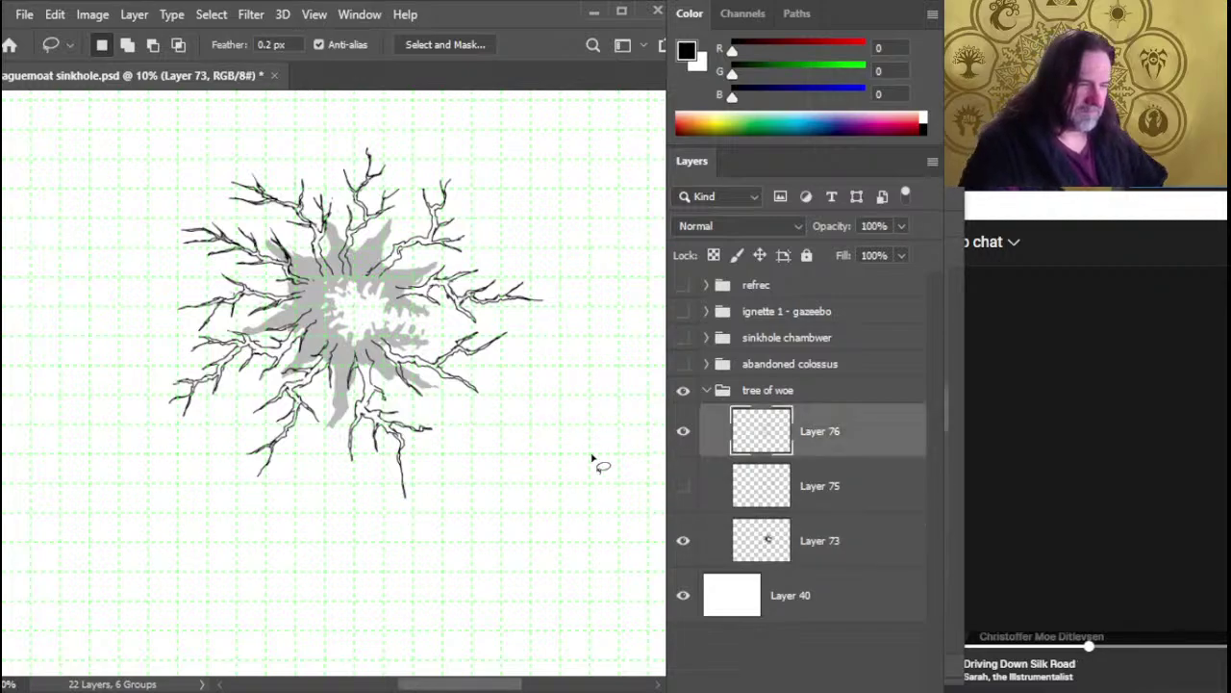
pyautogui.hotkey('ctrl', 'shift', 'alt', 'n')
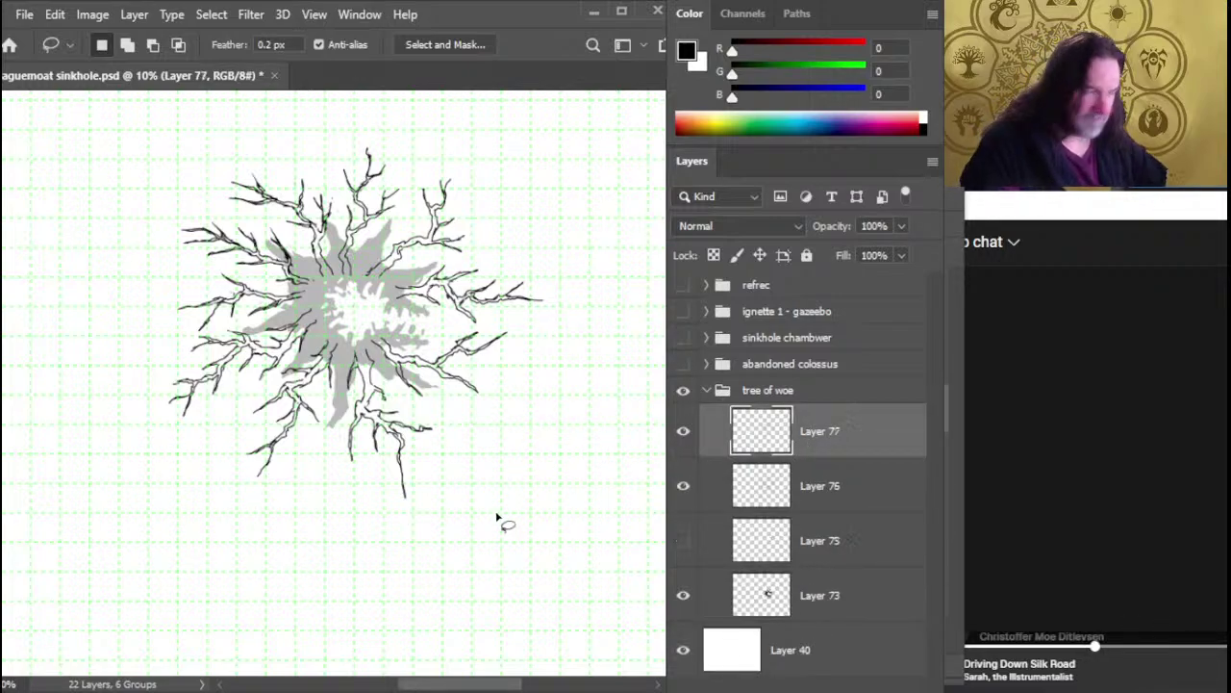
pyautogui.press('b')
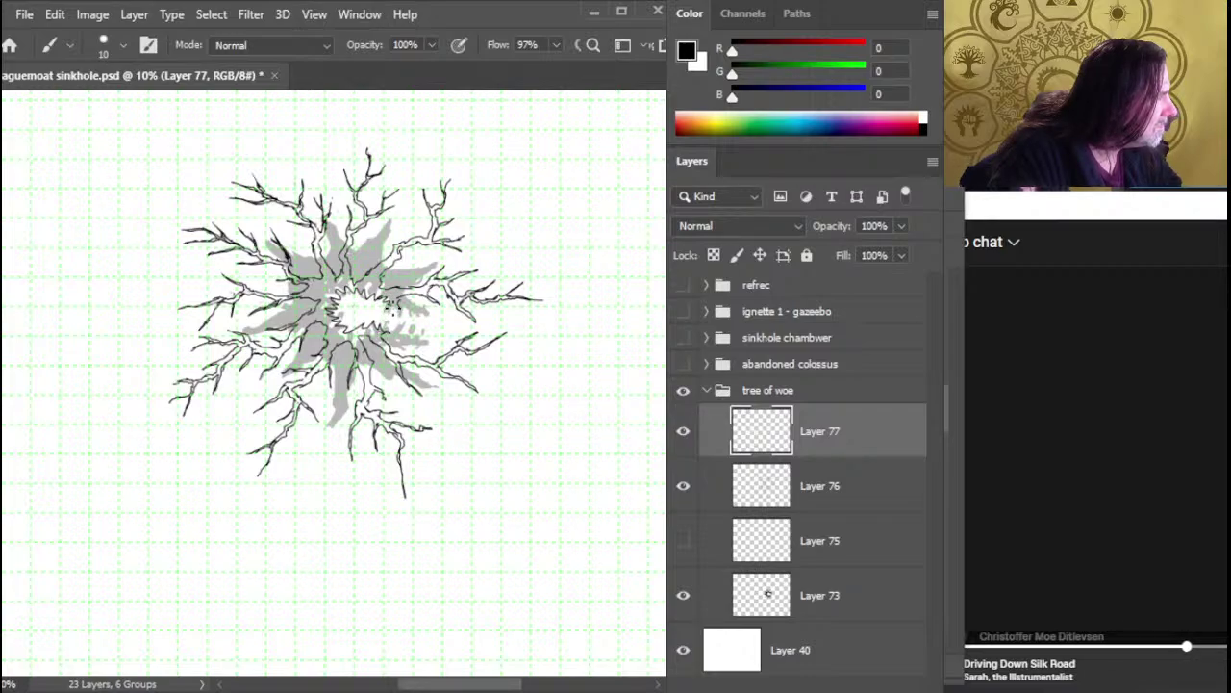
pyautogui.press('e')
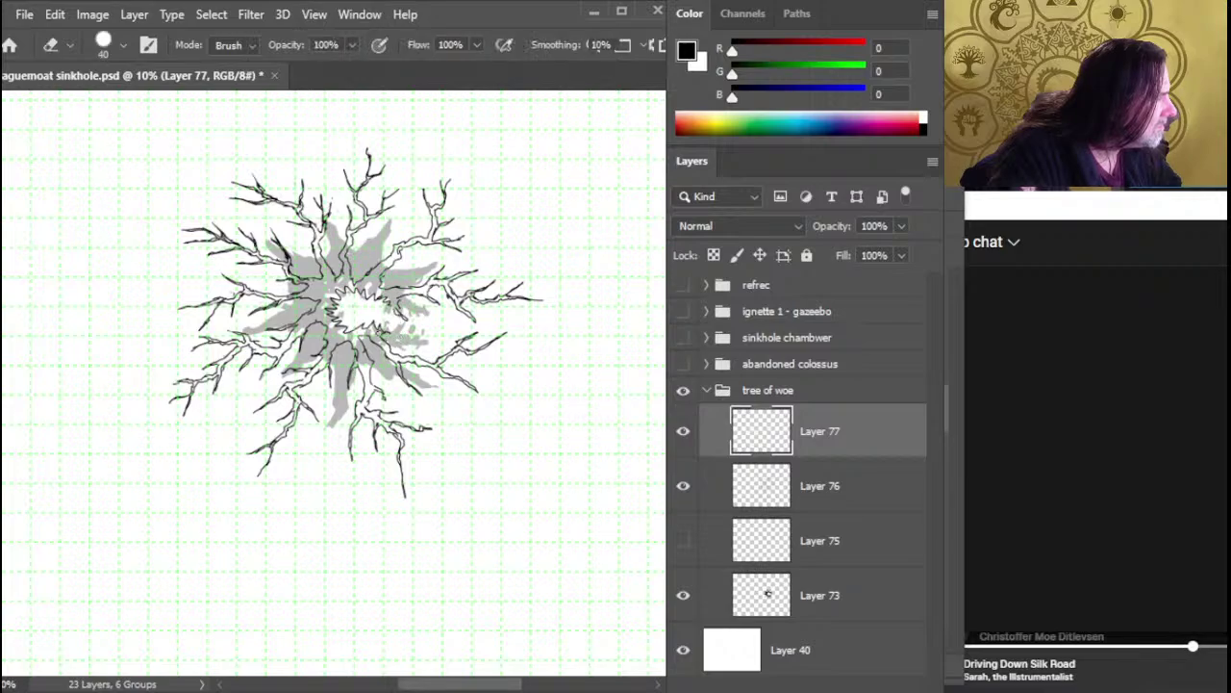
pyautogui.press('b')
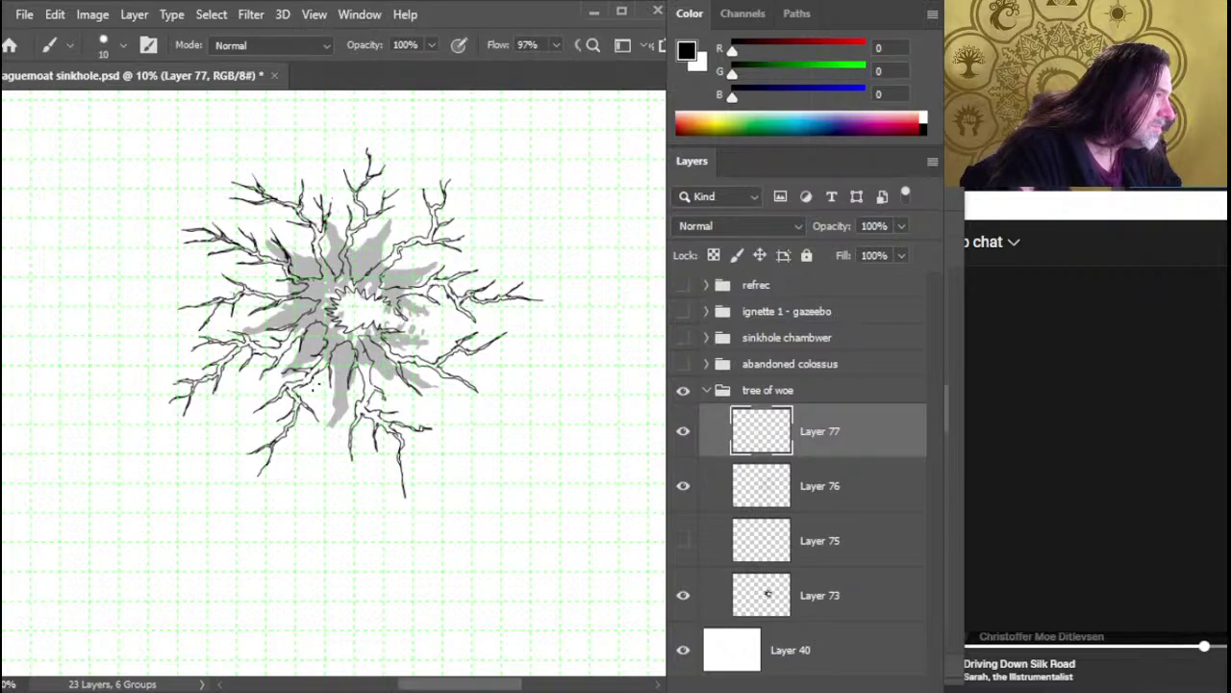
# Show the leaf clusters on Layer 75 and set the opacity of the grey trunk on Layer 73 to 52%
pyautogui.click(683, 540)
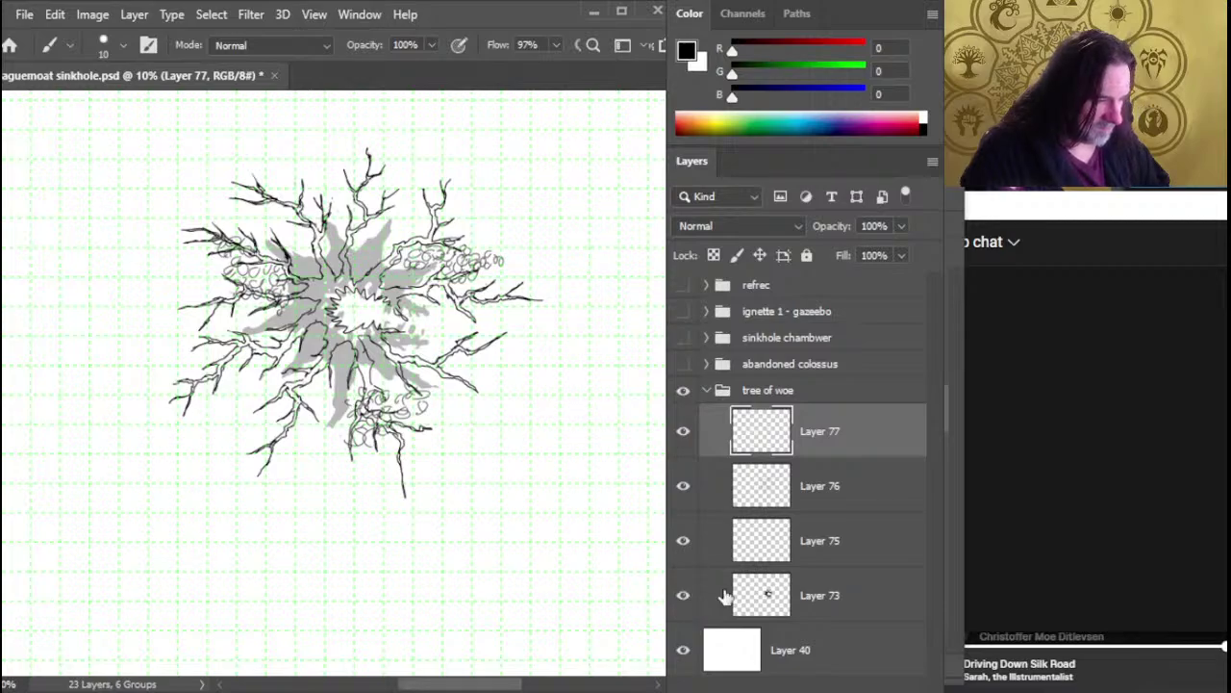
pyautogui.click(825, 595)
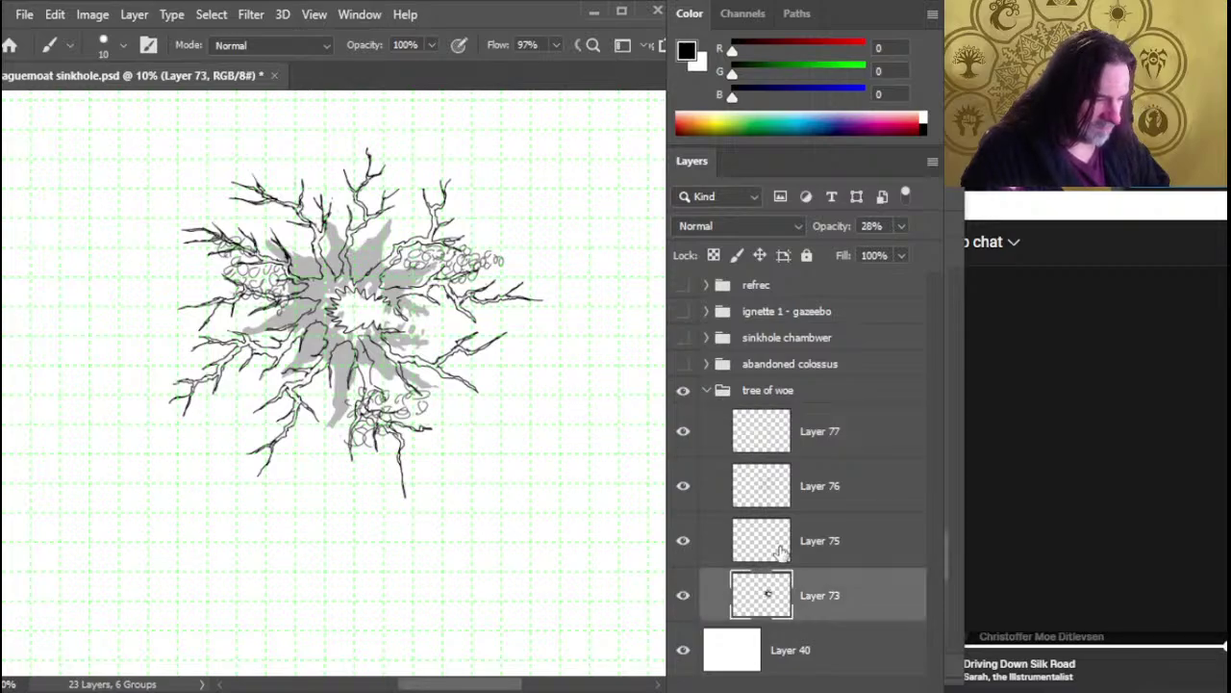
pyautogui.click(868, 254)
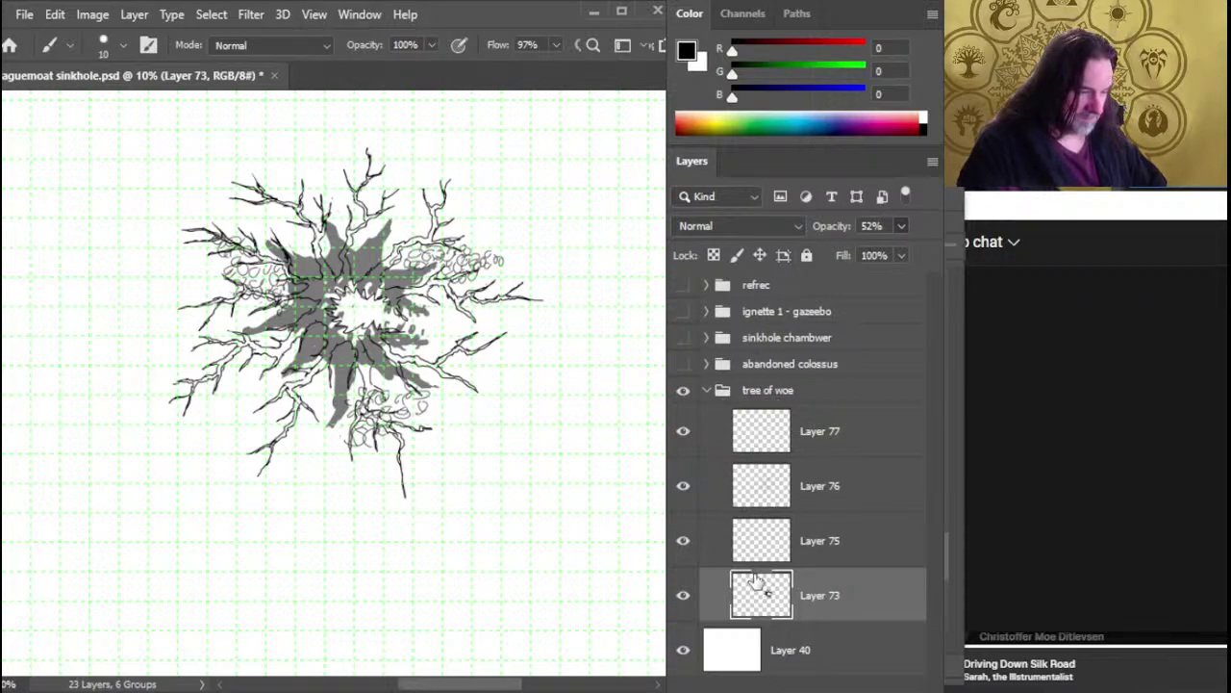
# Hide the leaves on Layer 75 and the grey trunk on Layer 73, leaving only the inked lines, and save the document
pyautogui.press('z')
pyautogui.moveTo(481, 501); pyautogui.dragTo(430, 512)
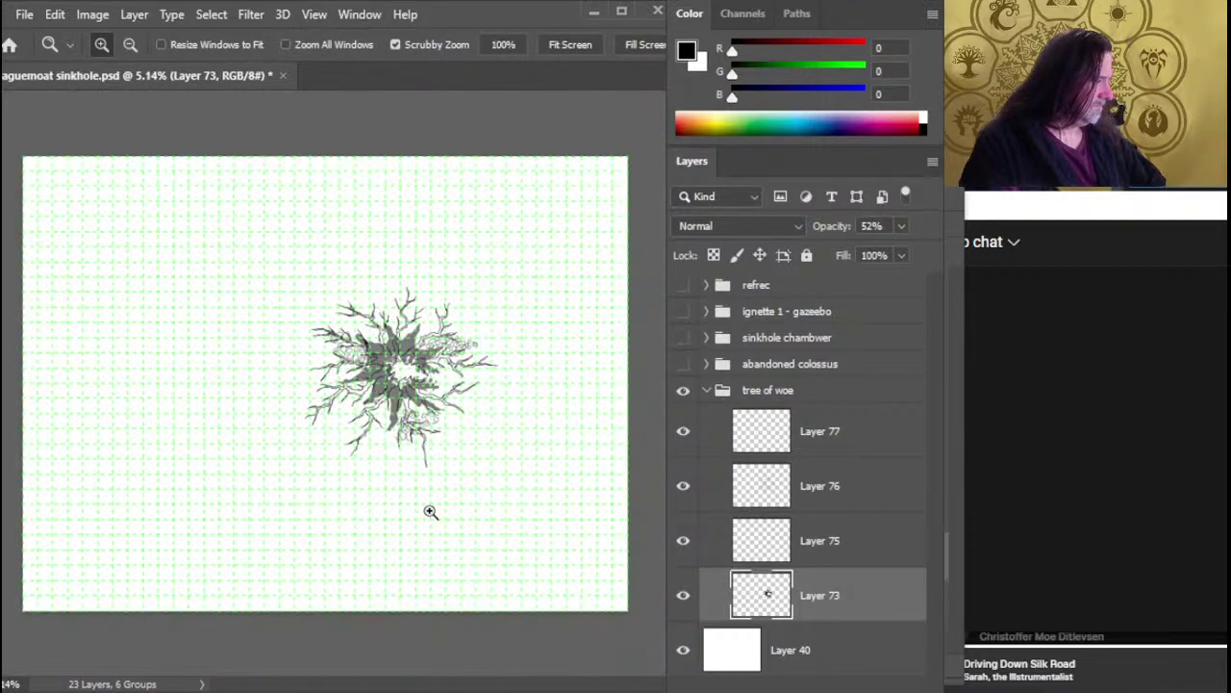
pyautogui.click(683, 542)
pyautogui.click(684, 596)
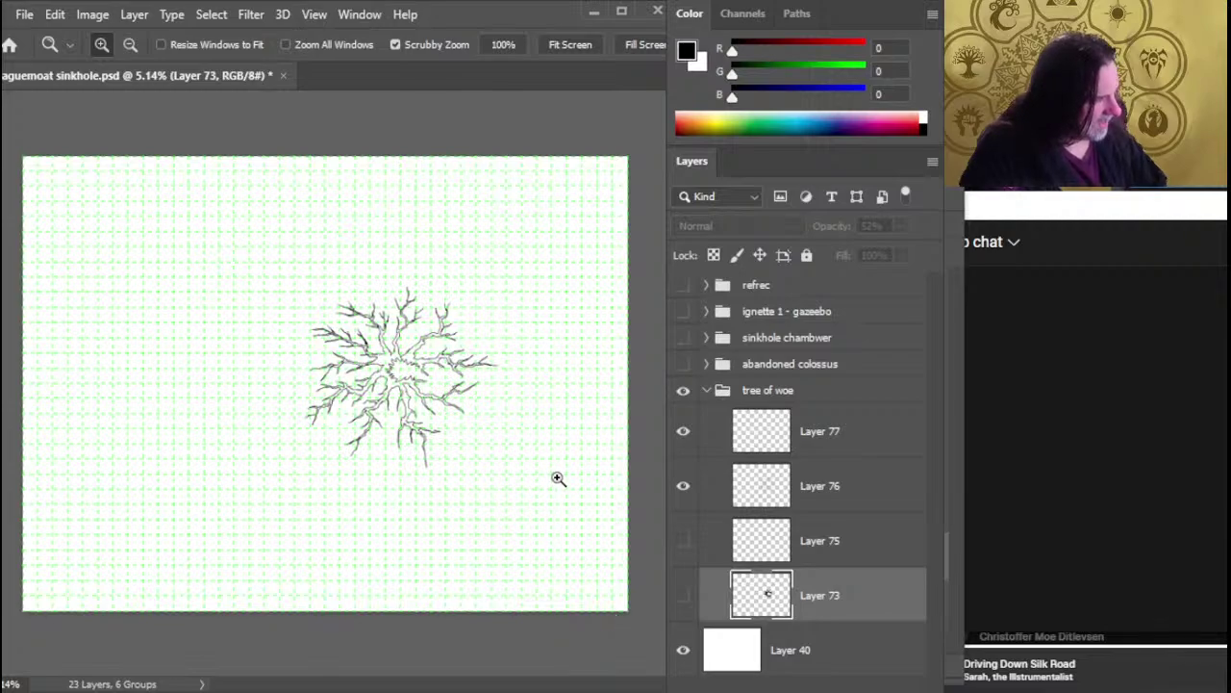
pyautogui.hotkey('ctrl', 's')
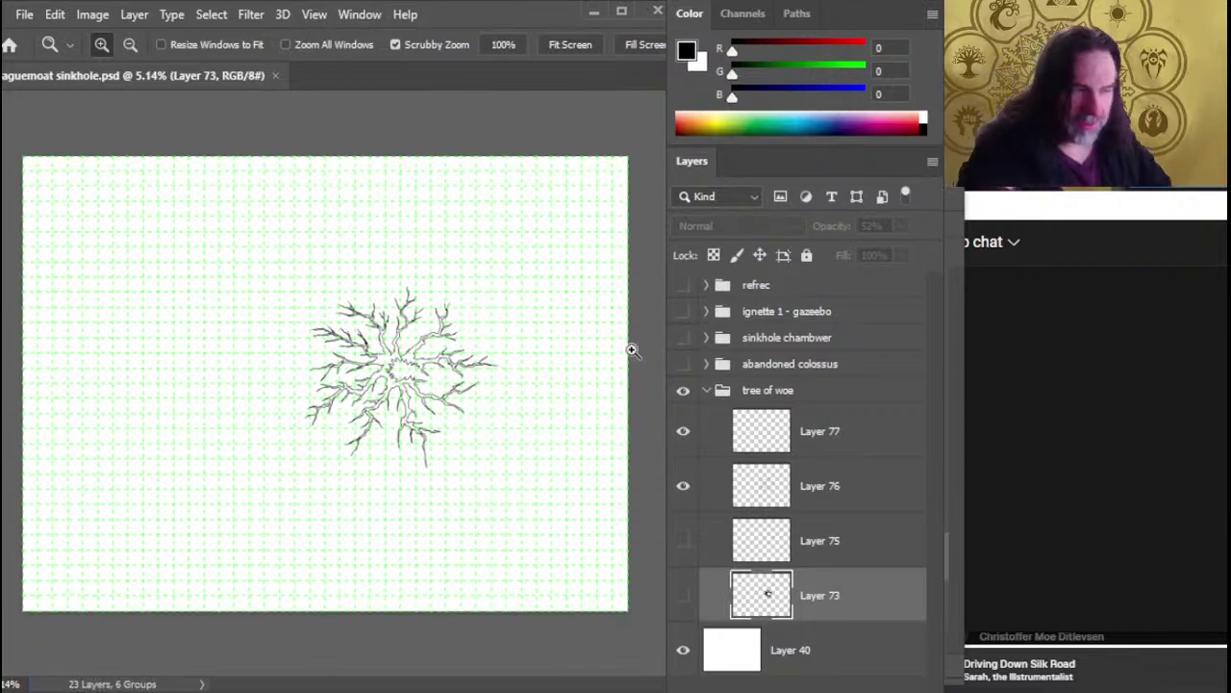
# Collapse and hide the "tree of woe" group, and save the document
pyautogui.click(707, 390)
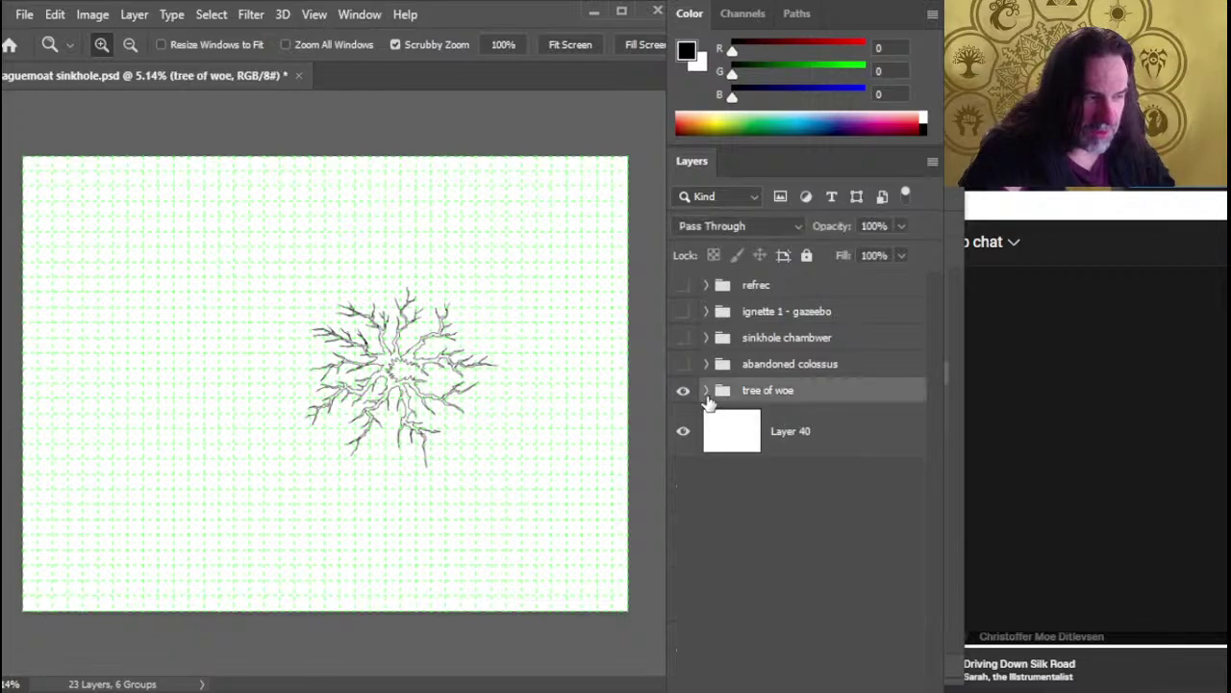
pyautogui.click(683, 389)
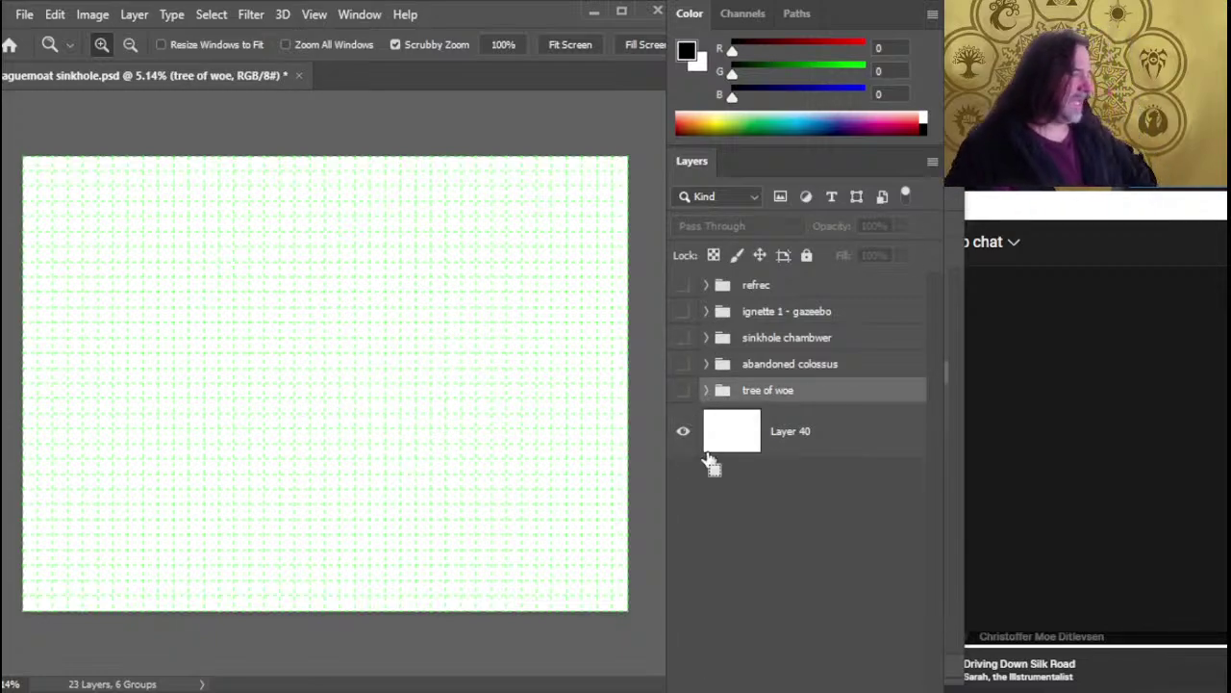
pyautogui.hotkey('ctrl', 's')
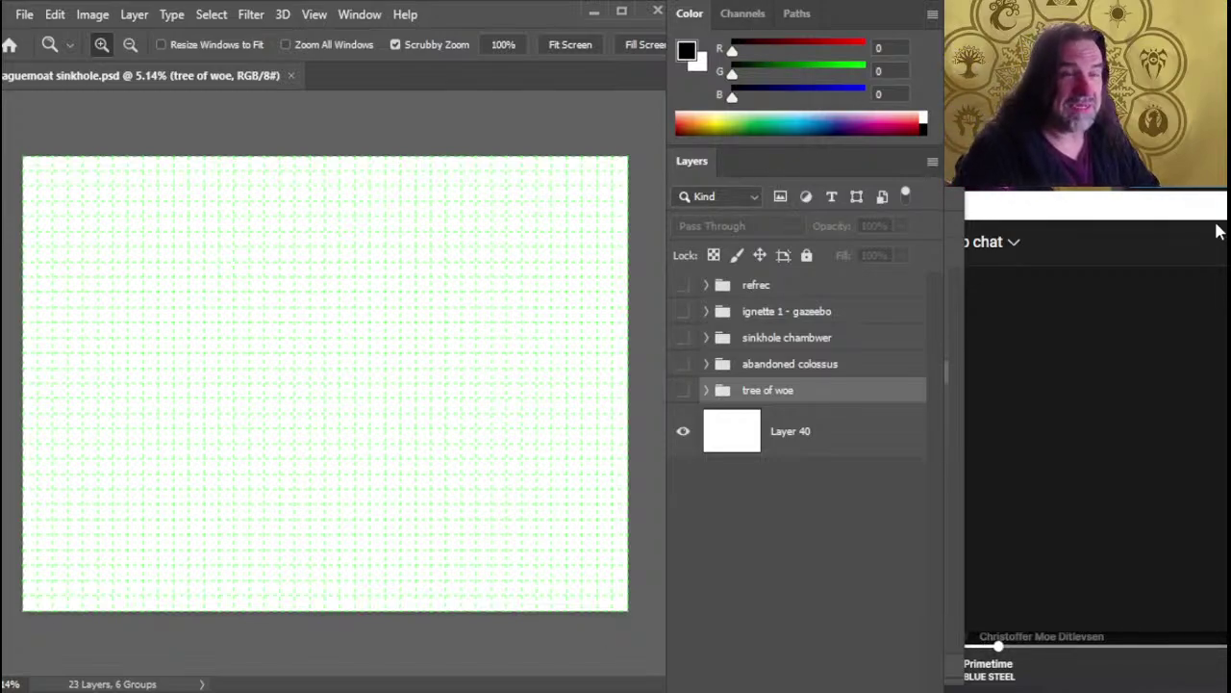
# Move the chat window aside to uncover the streaming controls behind it
pyautogui.moveTo(1198, 211); pyautogui.dragTo(1039, 240)
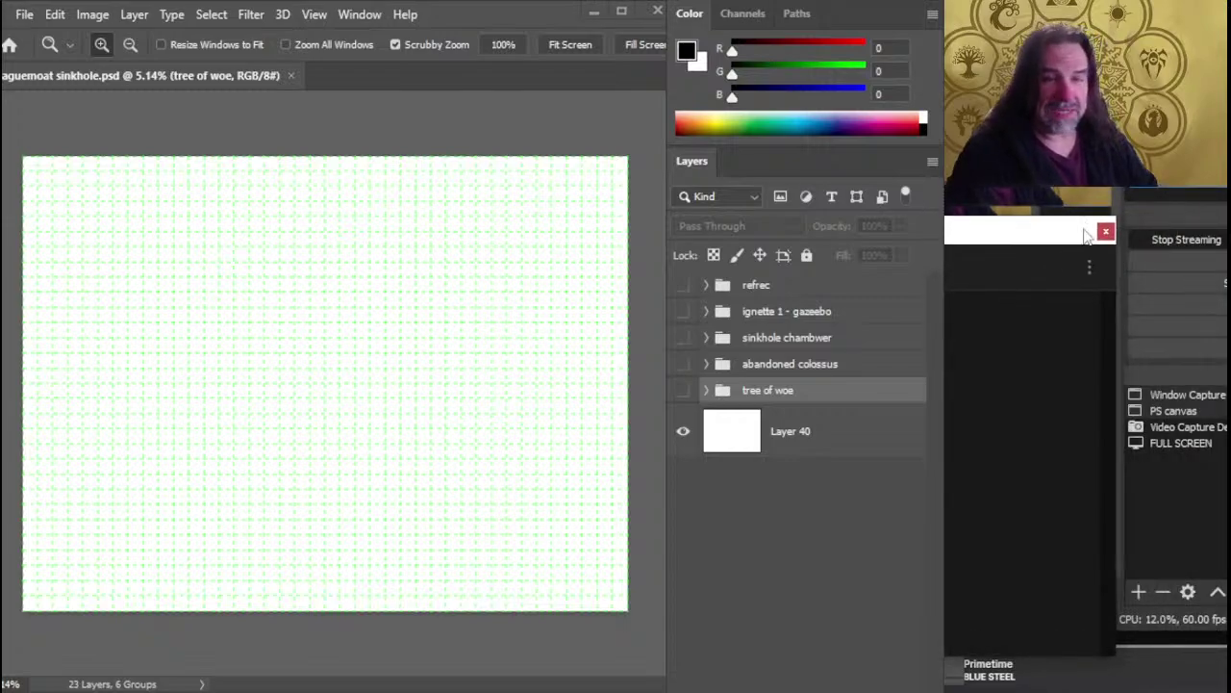